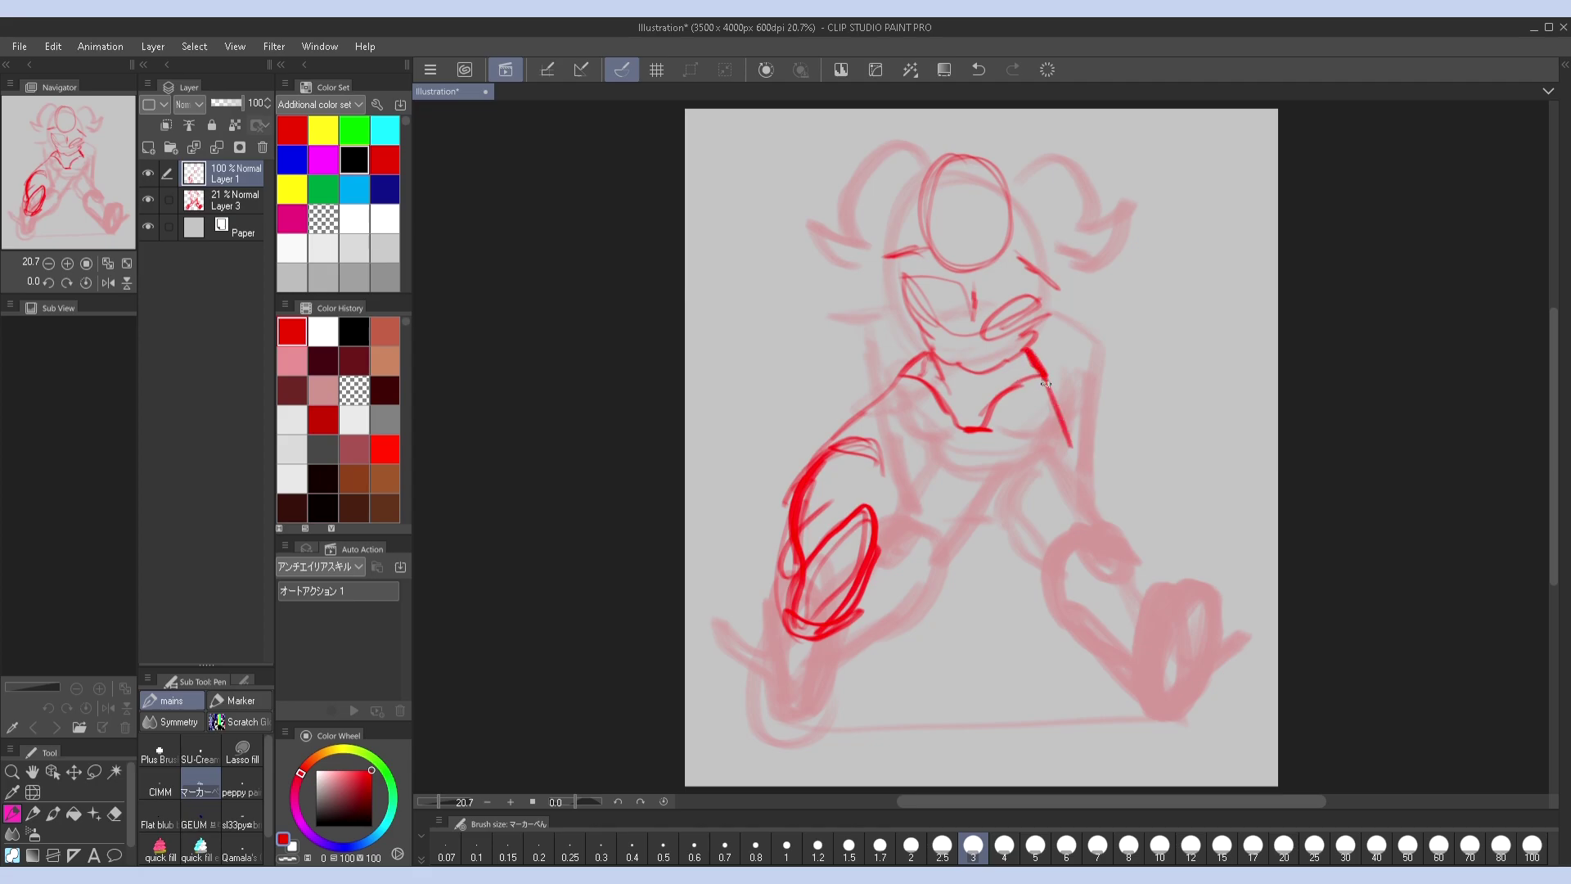
Enlarge the red figure sketch slightly with a free transform and apply it
mouse_move(878, 440)
left_mouse_down()
mouse_move(778, 561)
mouse_move(912, 490)
left_mouse_up()
key("ctrl+t")
mouse_move(1154, 502)
left_mouse_down()
mouse_move(1129, 572)
mouse_move(1166, 610)
left_mouse_up()
left_click(956, 778)
Sketch the foreground leg from the hip down through the knee and shin over the faded guide
left_click_drag(1153, 655, 1170, 765)
mouse_move(1211, 548)
left_mouse_down()
mouse_move(1170, 777)
mouse_move(1178, 696)
left_mouse_up()
left_click_drag(1121, 540, 1064, 704)
left_click_drag(1064, 397, 1010, 483)
mouse_move(1014, 426)
left_mouse_down()
mouse_move(1072, 630)
mouse_move(1137, 523)
mouse_move(1191, 629)
mouse_move(1203, 703)
left_mouse_up()
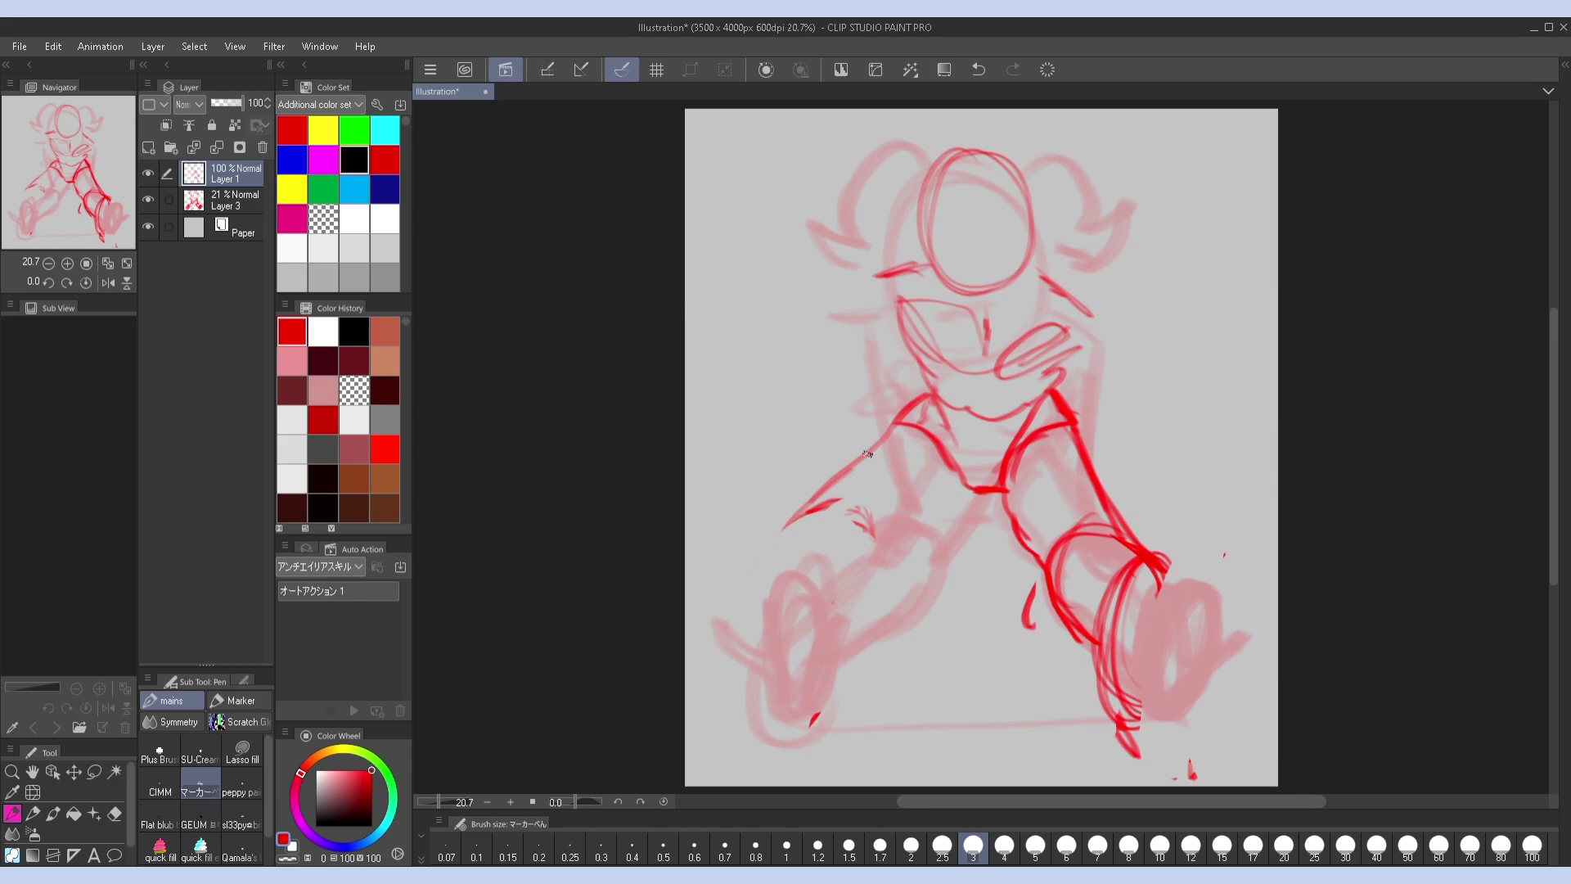
Sketch the second leg bent at the knee, with its shin folded in towards the foreground leg
left_click_drag(806, 544, 1101, 438)
key("ctrl+z")
left_click_drag(799, 499, 925, 588)
left_click_drag(848, 502, 1023, 592)
mouse_move(799, 498)
left_mouse_down()
mouse_move(789, 583)
mouse_move(974, 622)
left_mouse_up()
left_click_drag(831, 612, 1051, 591)
Rough in the raised hand and supporting forearm, and add hair tufts and horn strokes to the head
mouse_move(884, 346)
left_mouse_down()
mouse_move(830, 385)
mouse_move(904, 329)
left_mouse_up()
mouse_move(1099, 430)
left_mouse_down()
mouse_move(1137, 523)
mouse_move(1064, 545)
left_mouse_up()
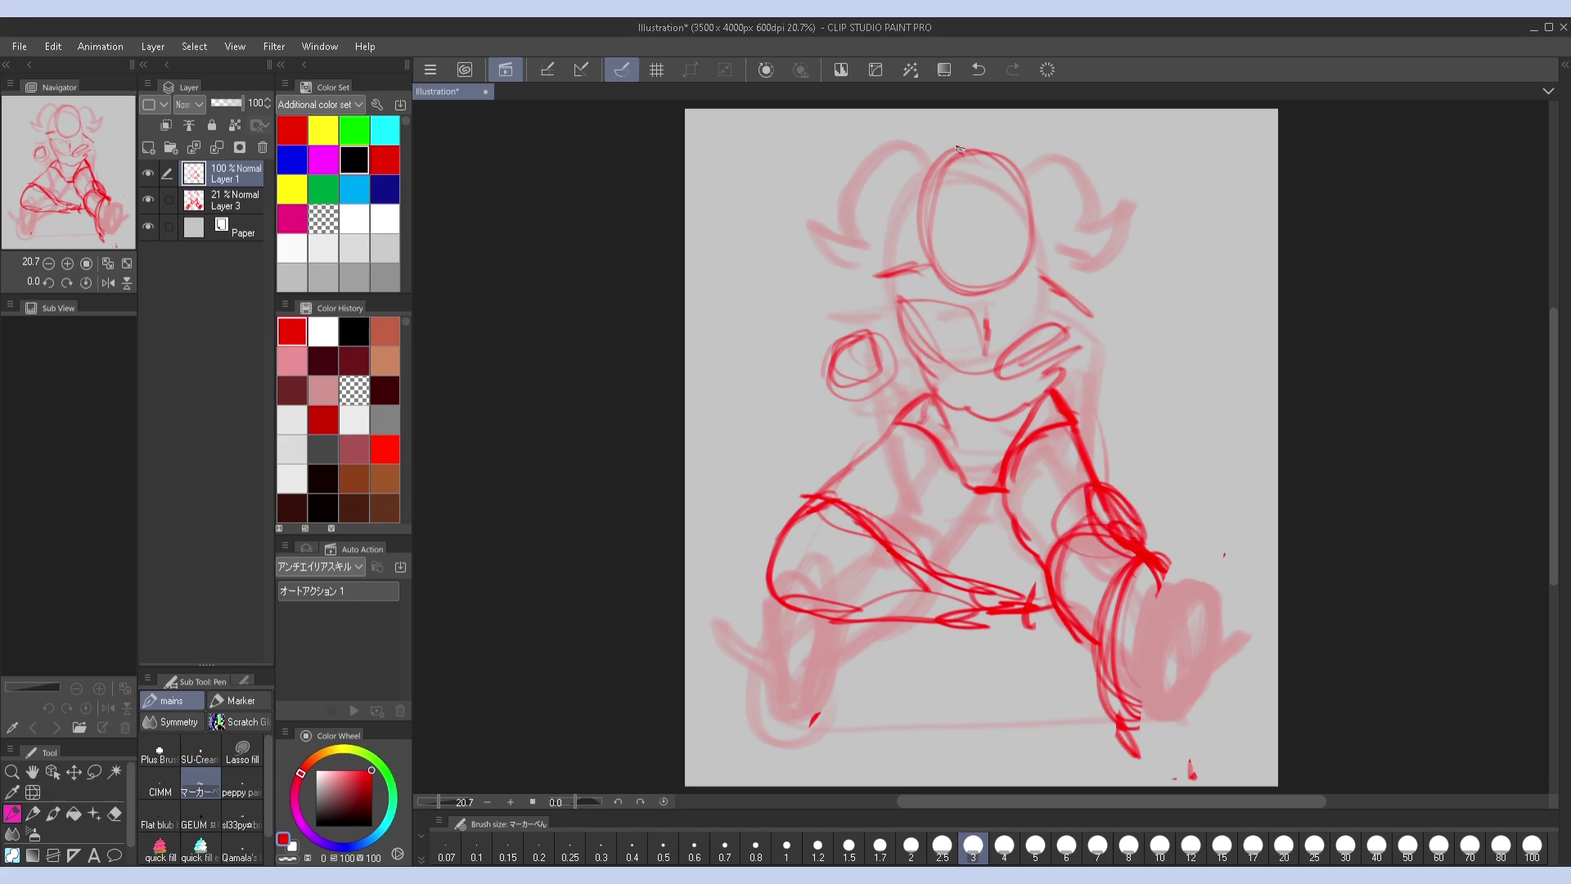
left_click_drag(962, 135, 883, 209)
left_click_drag(1033, 144, 1097, 211)
left_click_drag(1021, 117, 961, 160)
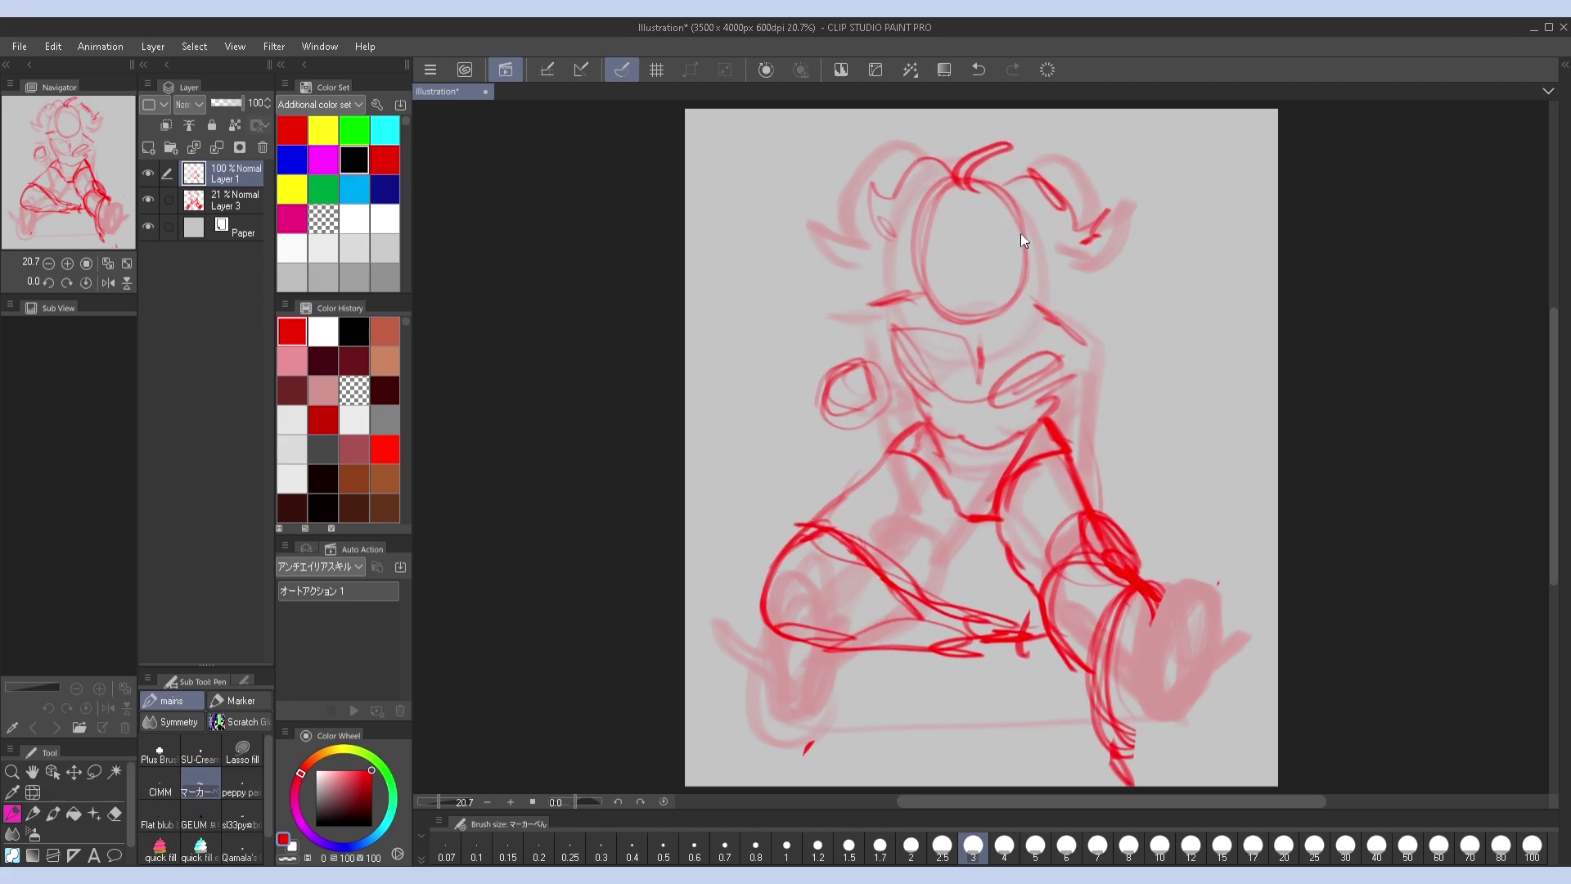
Sketch the large foreground foot as overlapping ovals and mark it with a "blur" note and downward arrow
left_click_drag(1212, 536, 1113, 765)
left_click_drag(1146, 573, 1162, 778)
left_click_drag(1198, 473, 1199, 527)
left_click_drag(1169, 426, 1191, 454)
mouse_move(1196, 415)
left_mouse_down()
mouse_move(1203, 454)
mouse_move(1231, 421)
left_mouse_up()
Lasso the bent leg, adjust it with a free transform, apply it and deselect
key("m")
mouse_move(819, 509)
left_mouse_down()
mouse_move(778, 669)
mouse_move(1072, 622)
left_mouse_up()
key("ctrl+t")
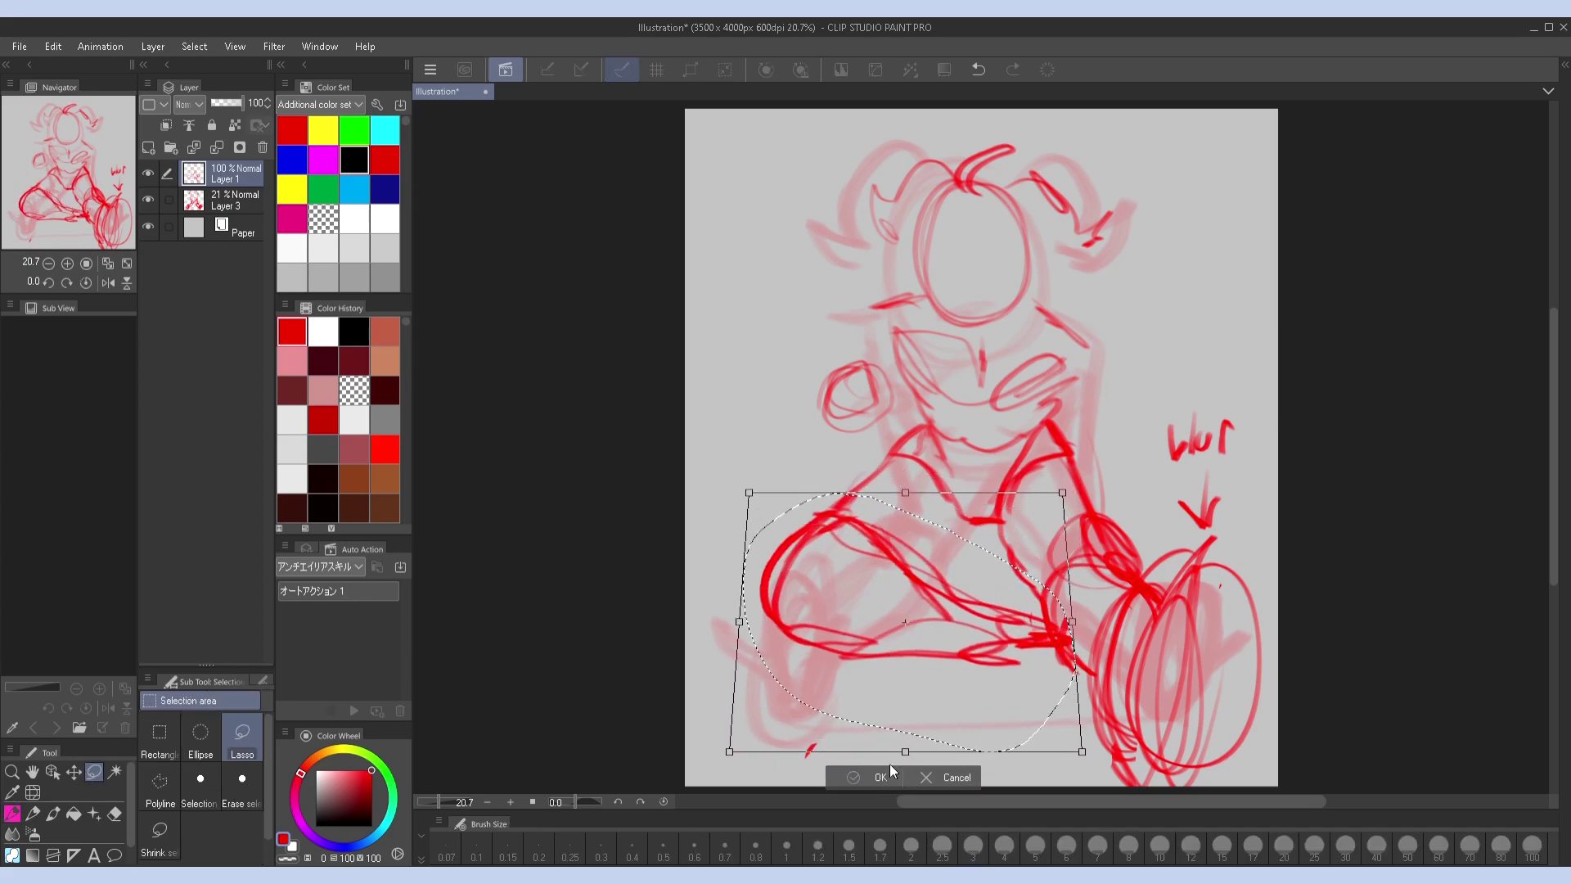
key("Return")
key("ctrl+d")
Draw a short mouth line and redraw the shoulders, chest underside and waist of the figure sketch
key("p")
key("ctrl+z")
left_click_drag(943, 284, 986, 294)
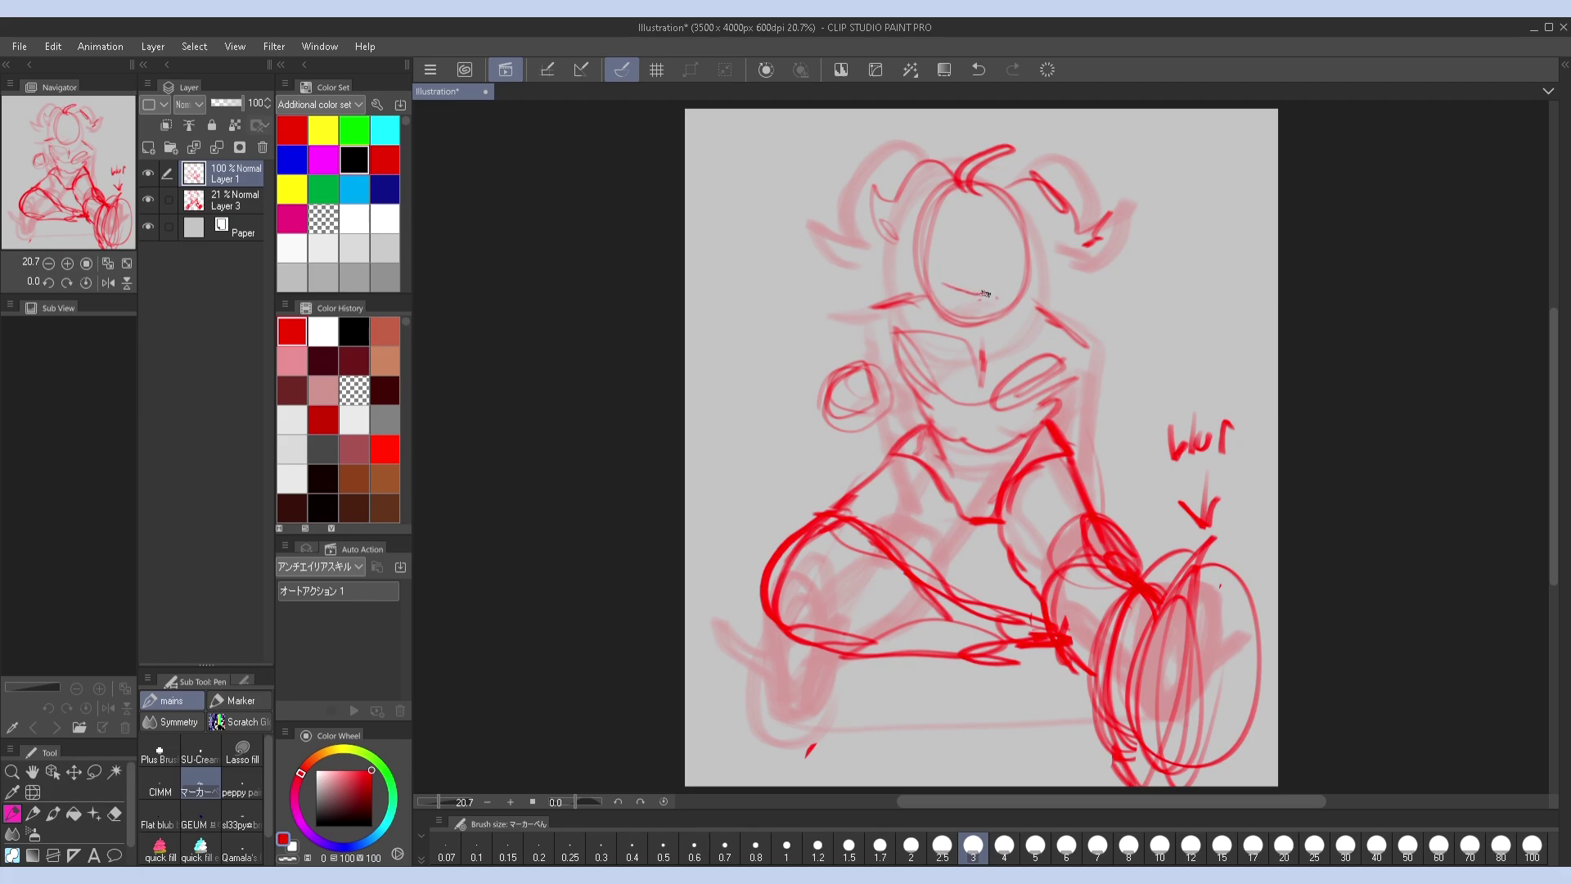
left_click_drag(861, 369, 842, 425)
left_click_drag(892, 299, 909, 342)
left_click_drag(1027, 303, 1076, 380)
mouse_move(904, 360)
left_mouse_down()
mouse_move(1014, 414)
mouse_move(941, 413)
left_mouse_up()
left_click_drag(929, 418, 908, 382)
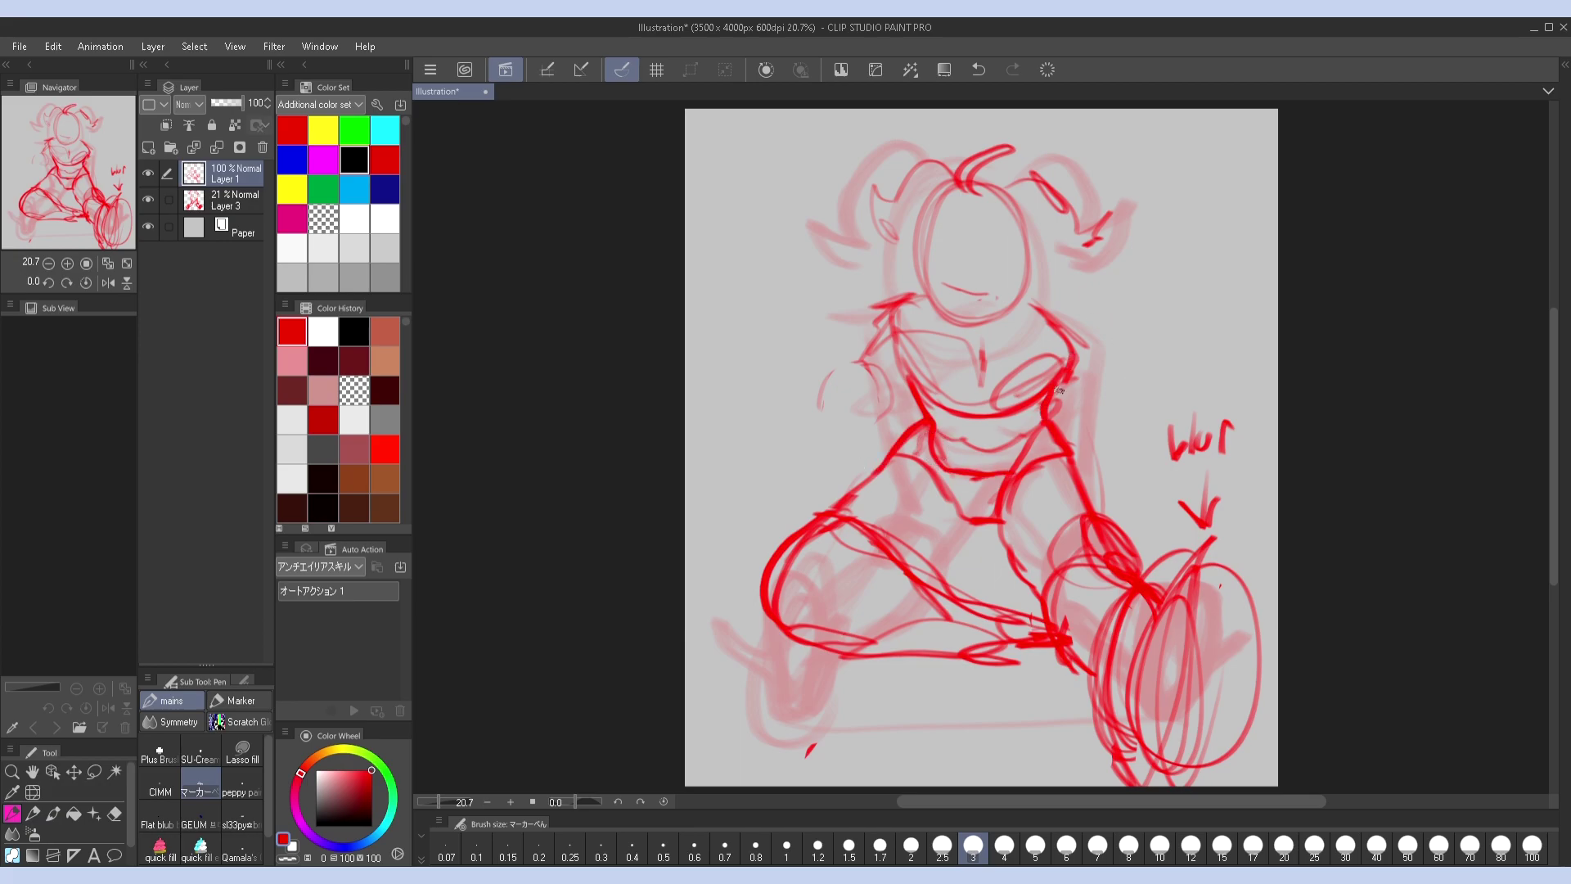
Scale the whole figure sketch down slightly with a free transform and apply it
key("m")
key("ctrl+t")
left_click_drag(1262, 788, 1227, 746)
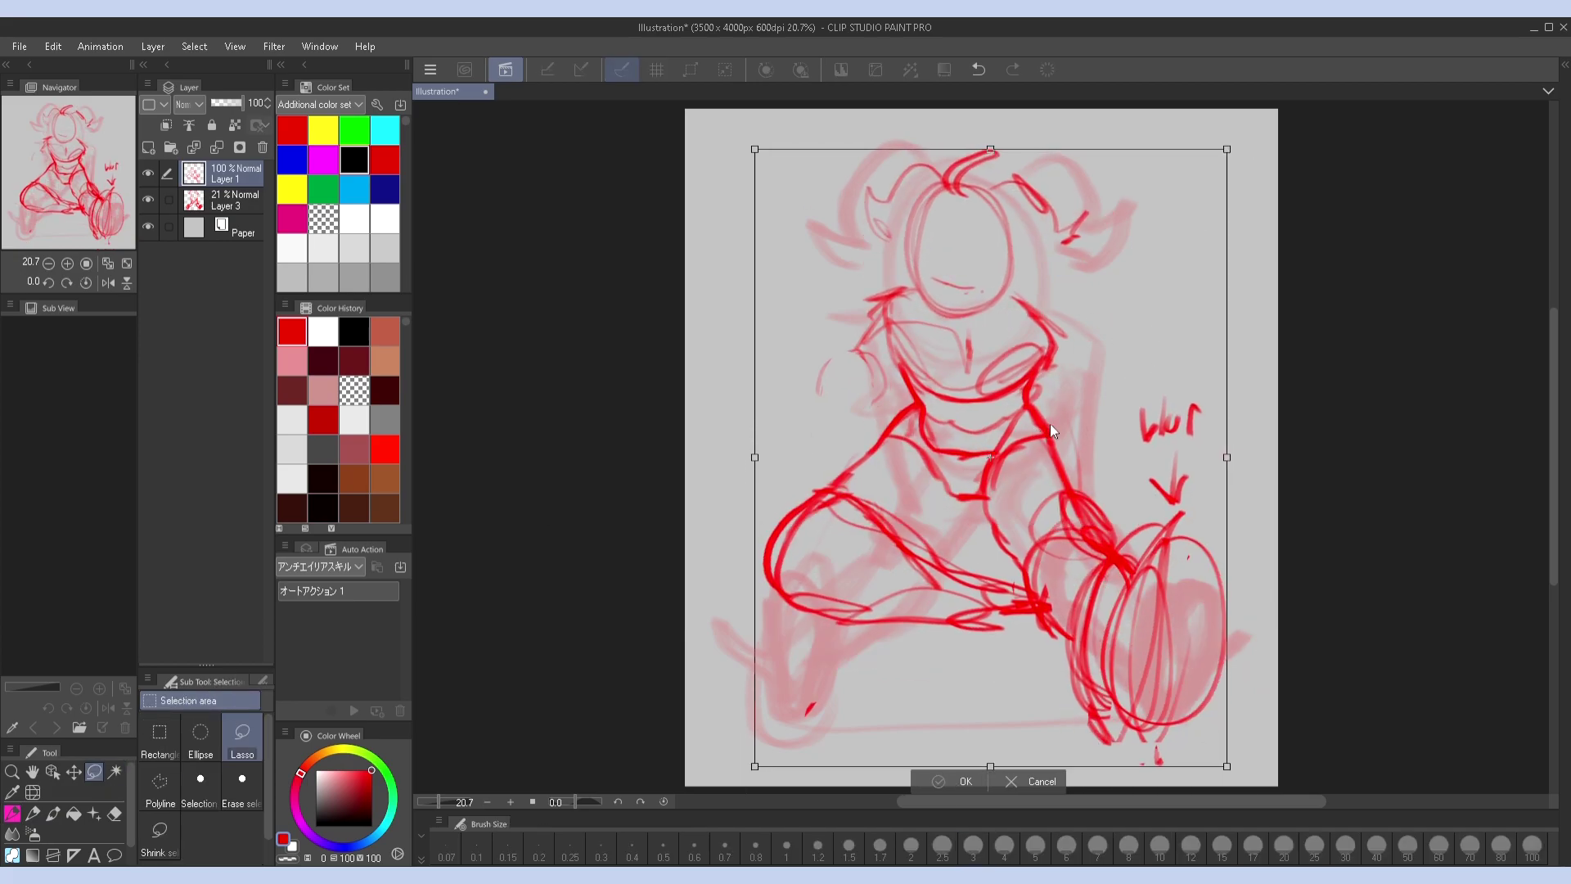
key("Return")
Lasso the figure's lower body, move it down and reshape it in perspective to lengthen the torso
mouse_move(1036, 380)
left_mouse_down()
mouse_move(1268, 413)
mouse_move(1033, 385)
left_mouse_up()
key("ctrl+t")
mouse_move(1113, 622)
left_mouse_down()
mouse_move(1180, 643)
mouse_move(1131, 524)
left_mouse_up()
scroll(1191, 716, "down", 4)
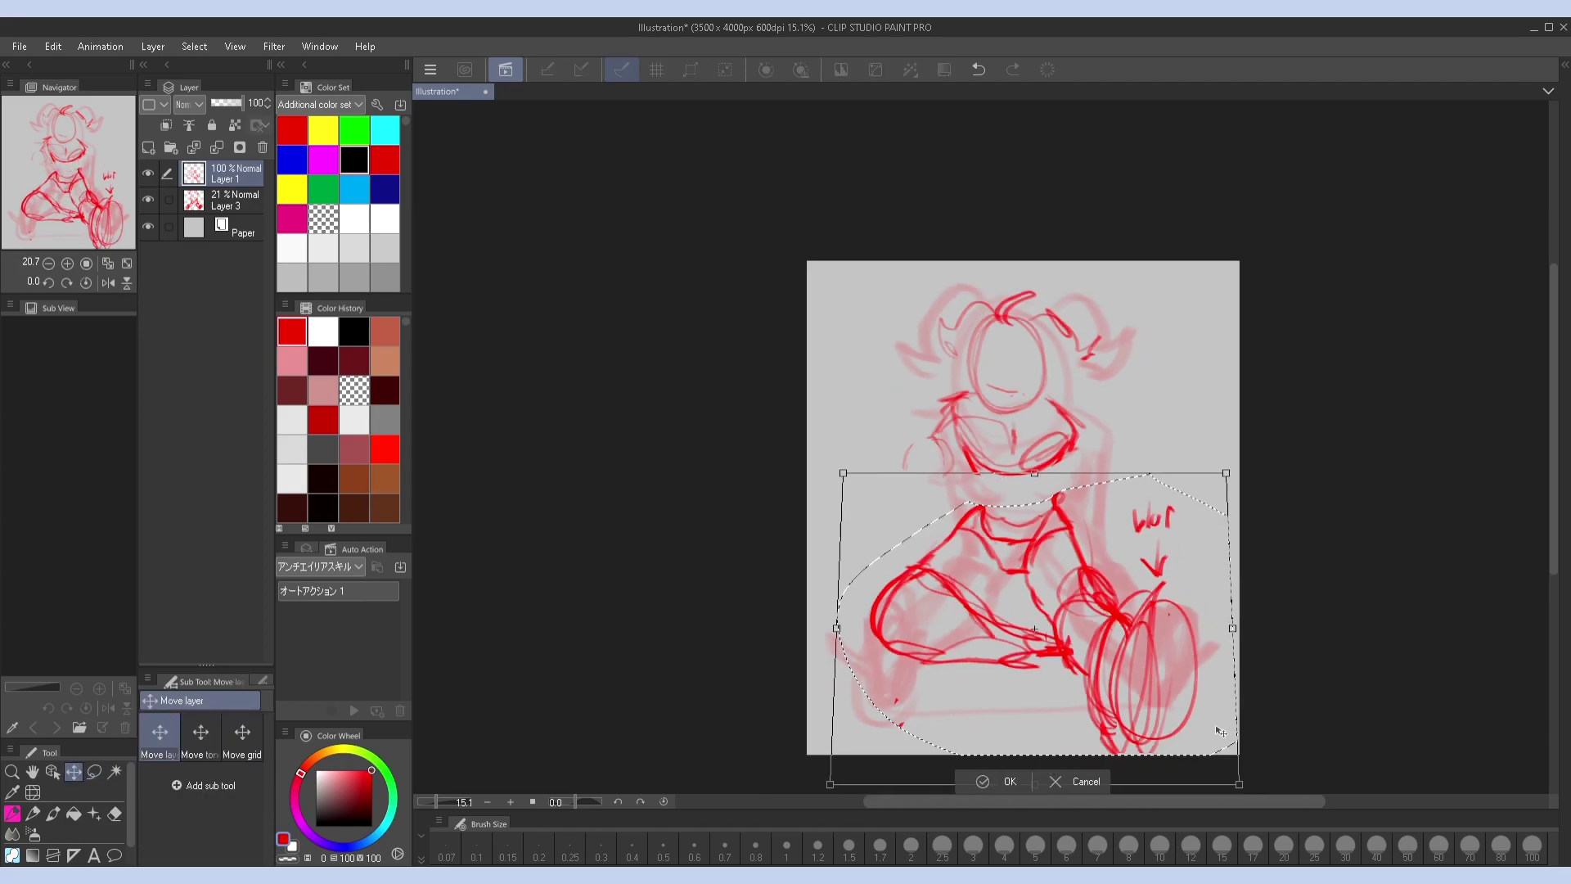
scroll(1191, 716, "up", 4)
mouse_move(1267, 403)
left_mouse_down()
mouse_move(1277, 381)
mouse_move(1244, 414)
left_mouse_up()
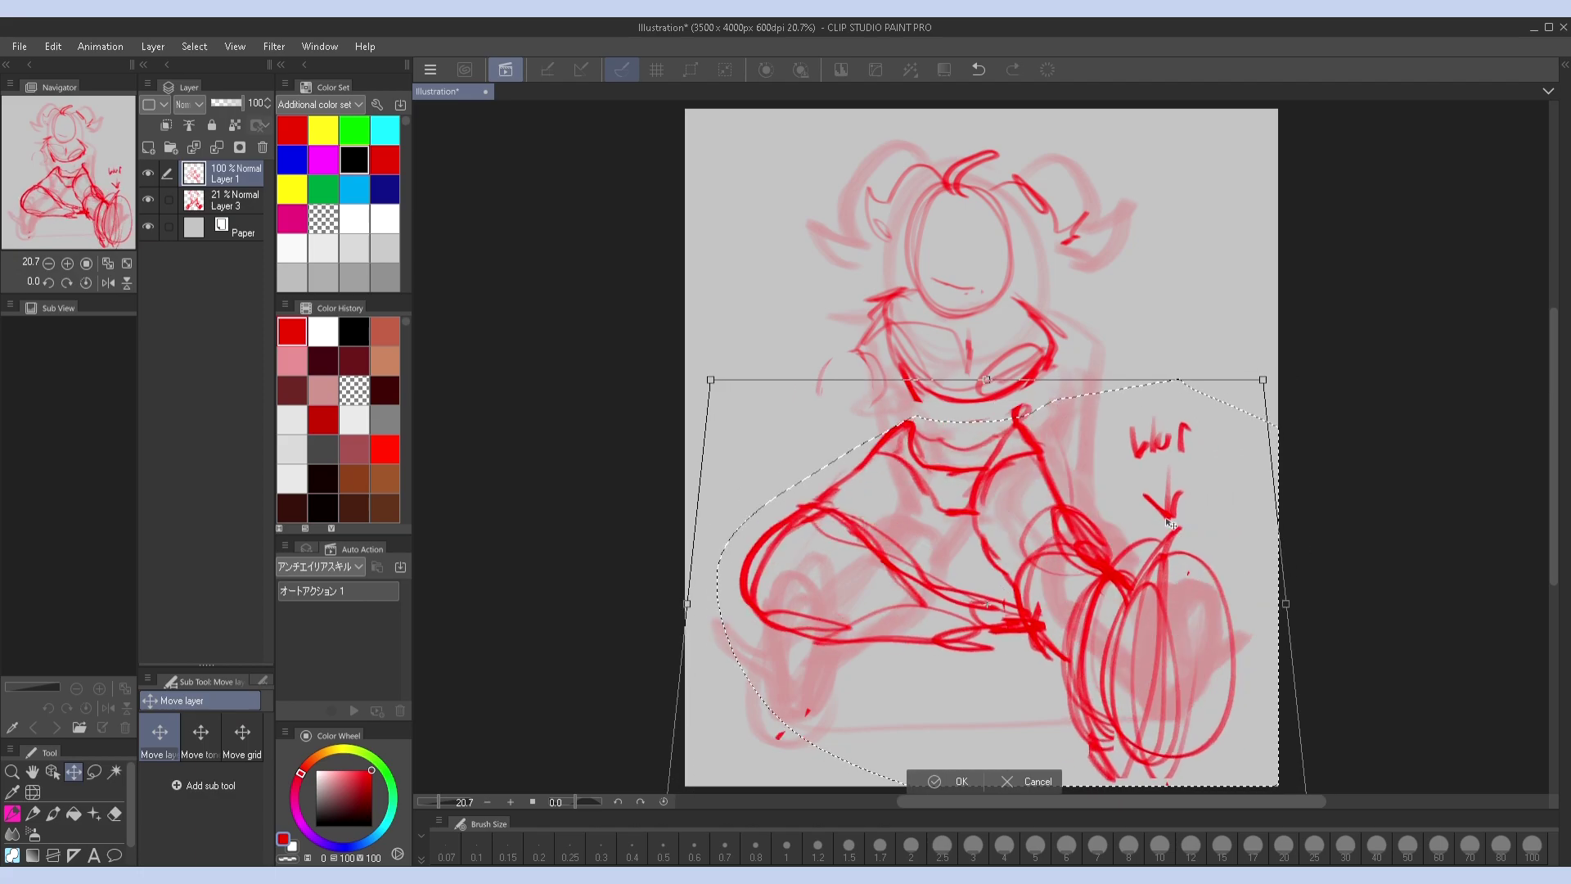
left_click(966, 781)
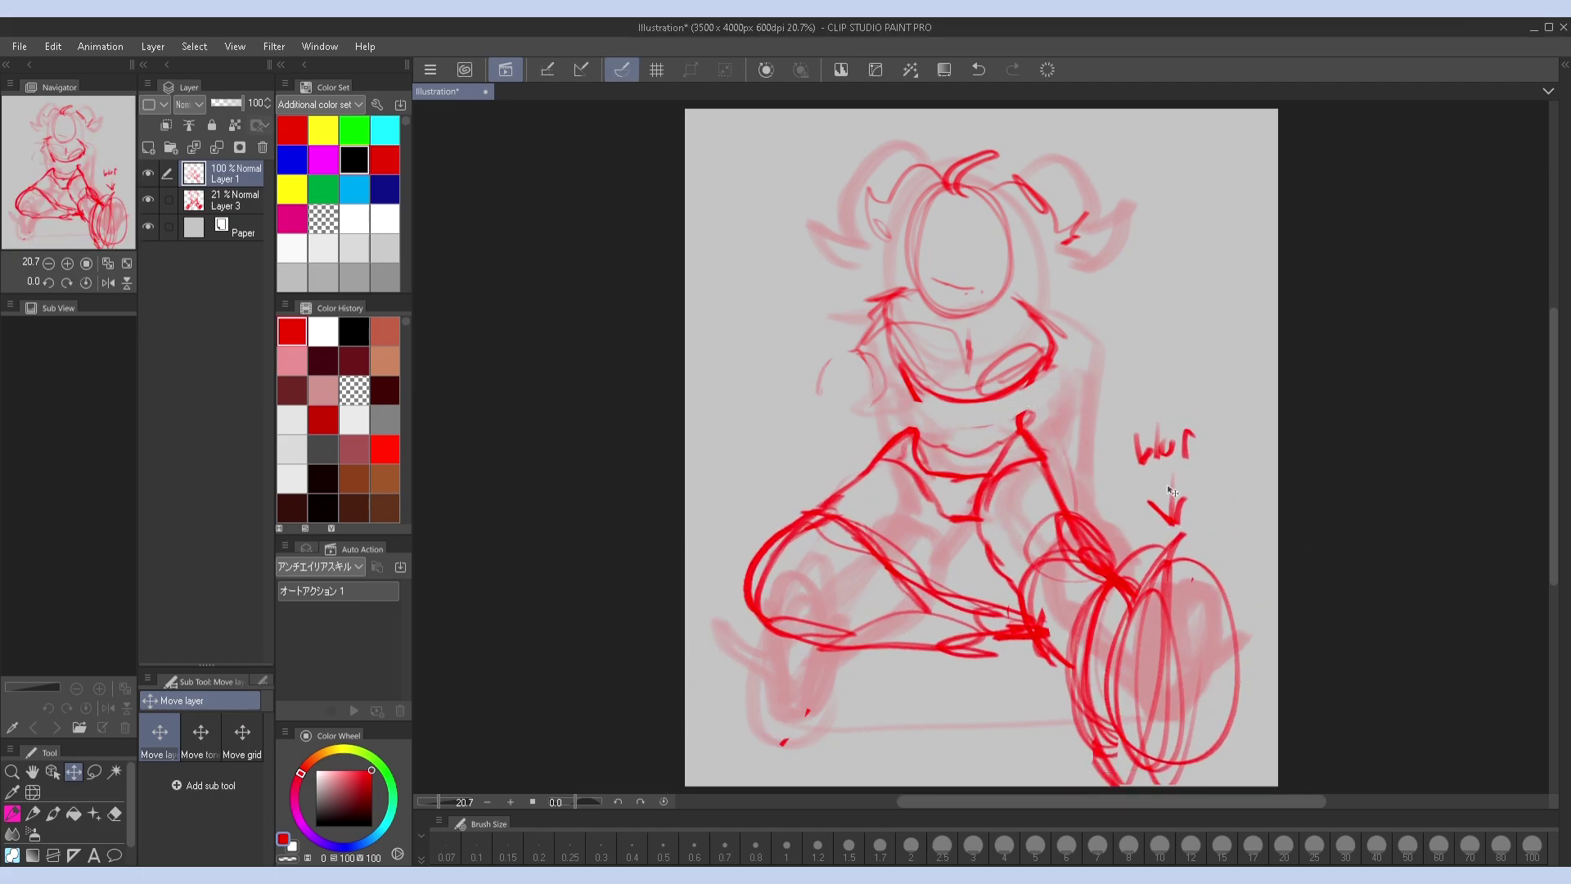
Join the waist to the hips and replace the bent leg with one stretched out towards the canvas edge
key("p")
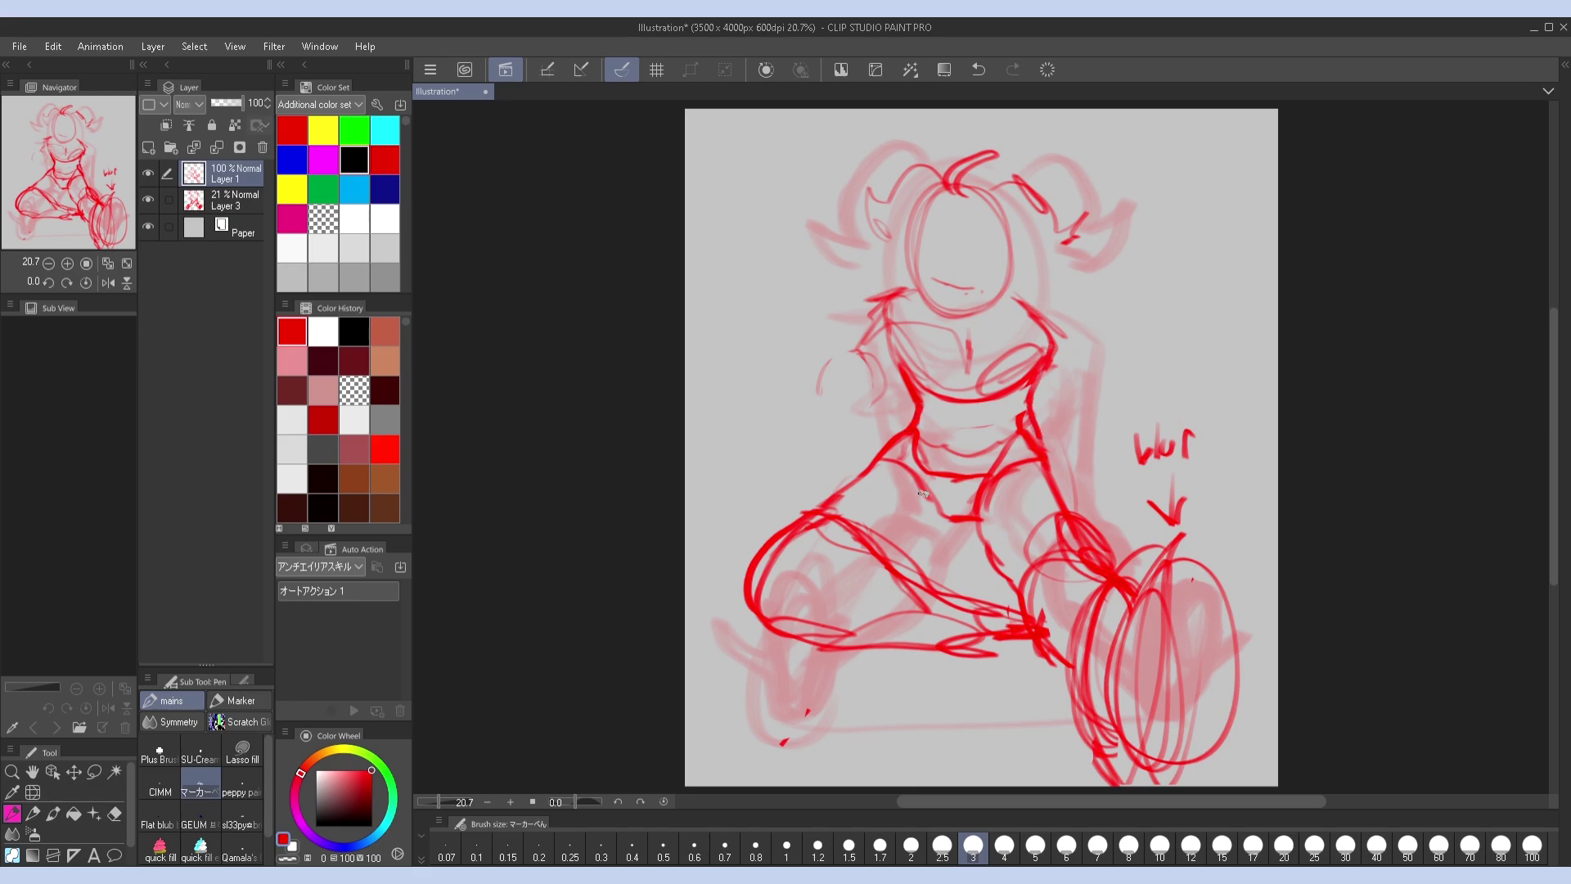
key("ctrl+z")
key("ctrl+z")
key("ctrl+z")
key("ctrl+z")
mouse_move(891, 454)
left_mouse_down()
mouse_move(685, 573)
mouse_move(880, 523)
left_mouse_up()
left_click_drag(859, 552, 847, 585)
left_click_drag(869, 585, 816, 626)
Sketch the supporting arm from the shoulder down past the elbow to the hand at the foreground knee
left_click_drag(1072, 428, 1090, 399)
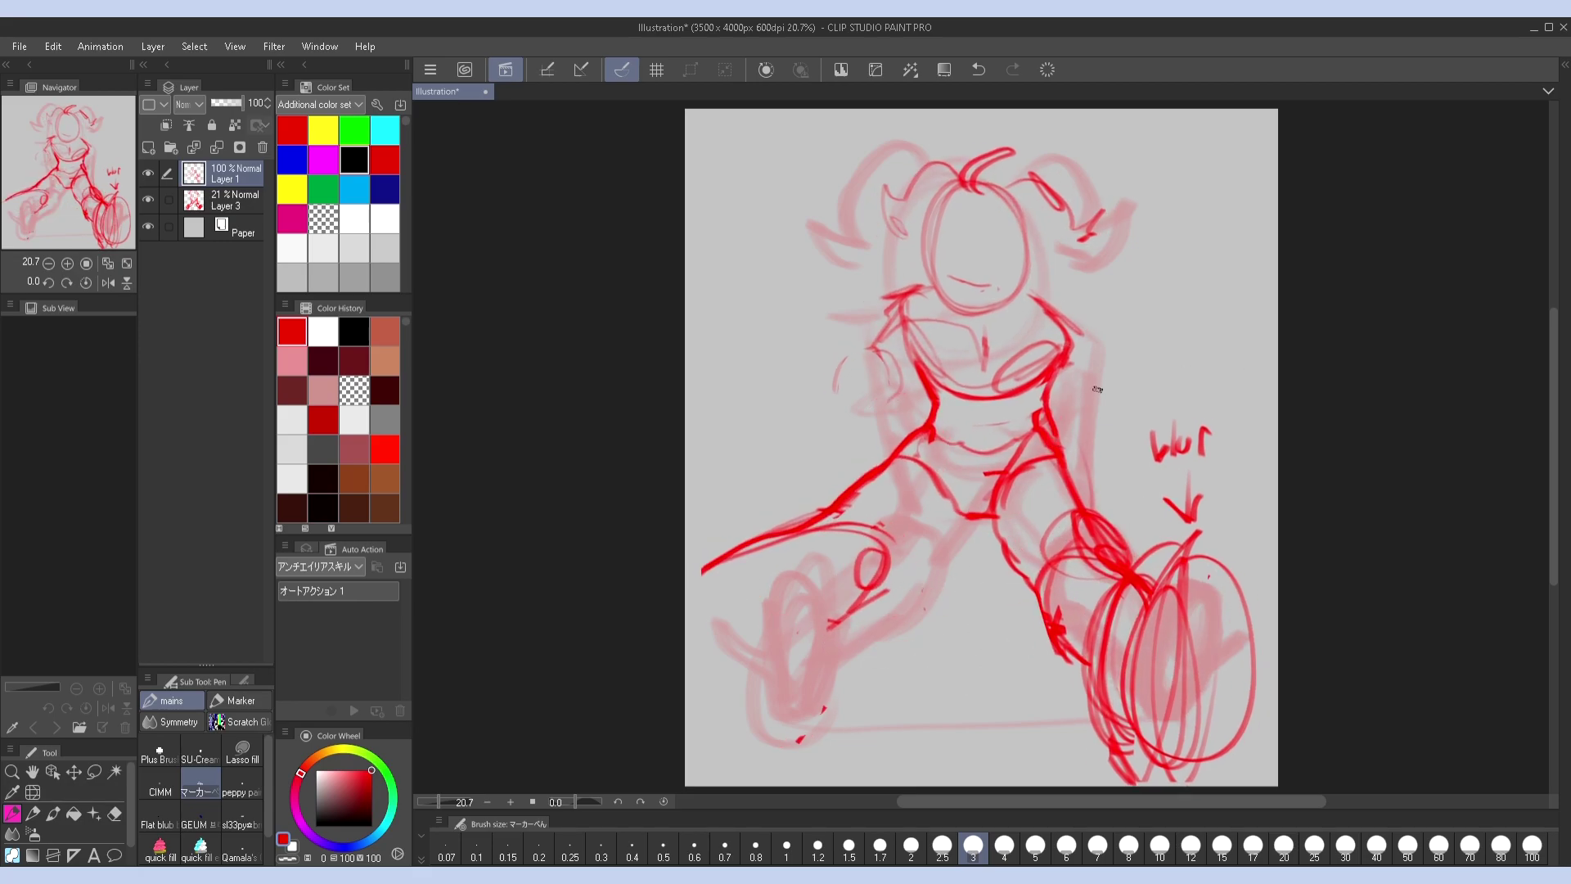
left_click_drag(1068, 326, 1111, 479)
mouse_move(1108, 474)
left_mouse_down()
mouse_move(1043, 491)
mouse_move(1088, 540)
mouse_move(1121, 524)
left_mouse_up()
left_click_drag(1039, 573, 1154, 597)
left_click_drag(1127, 467, 1097, 532)
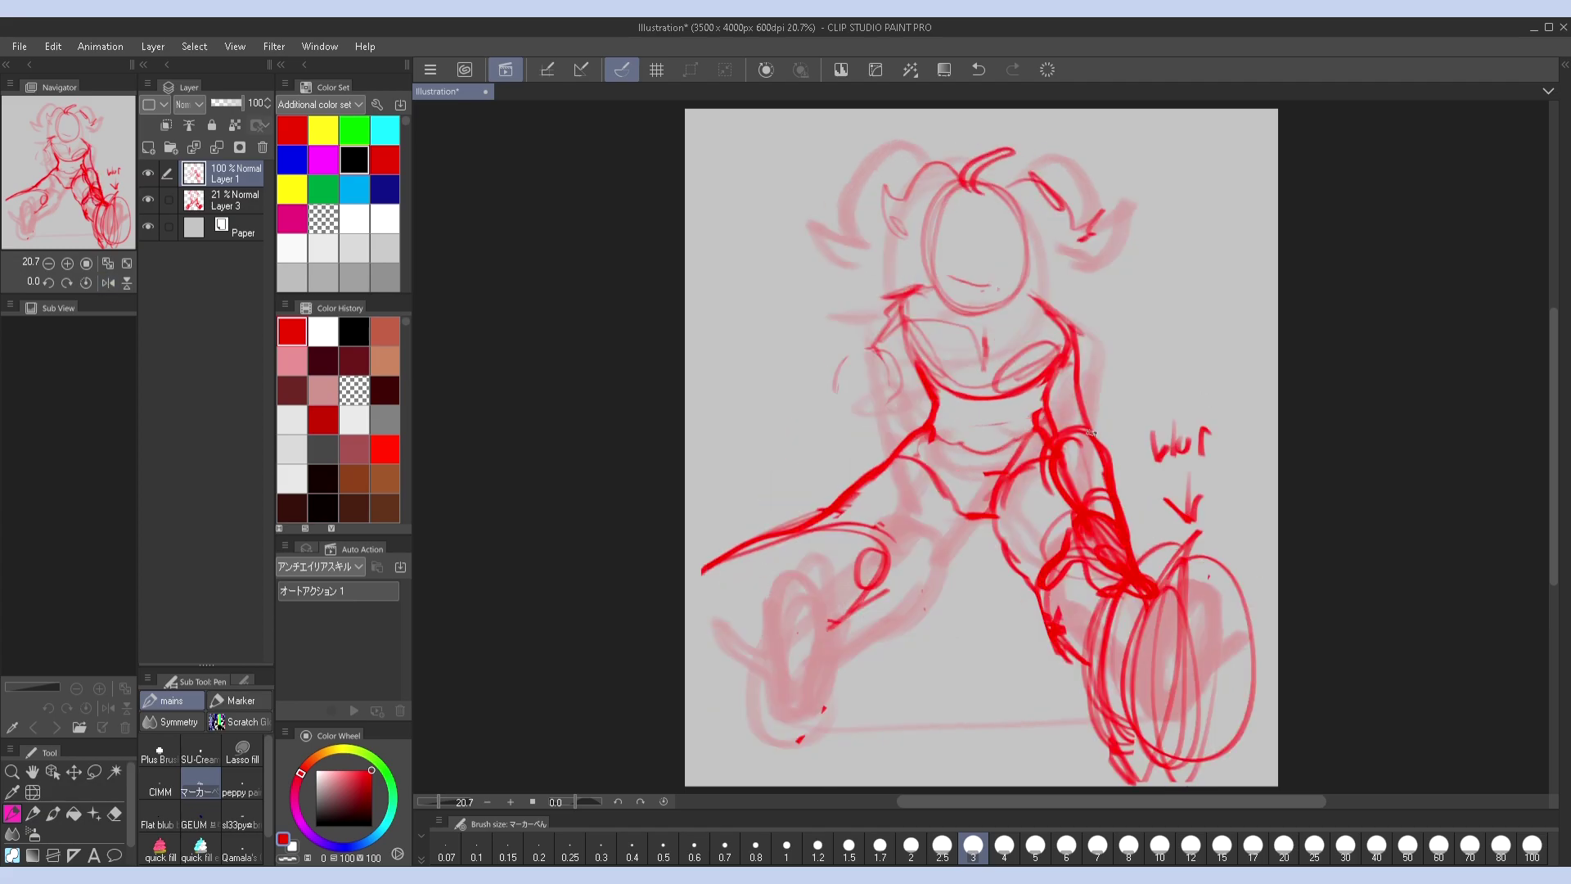
left_click_drag(1092, 411, 1108, 409)
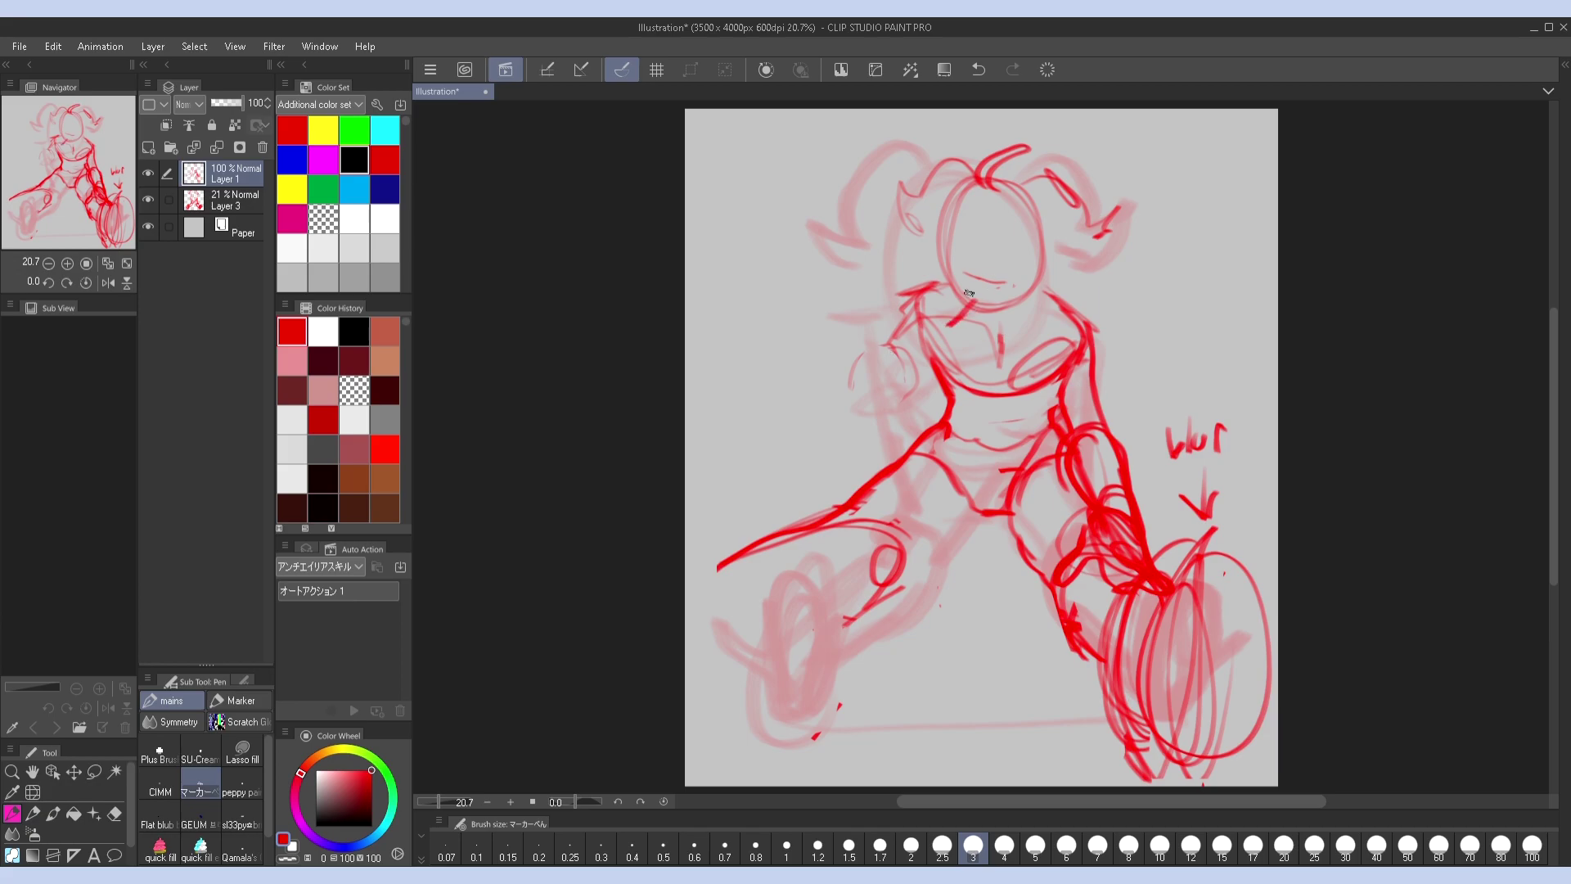
Sketch the fringe, facial features and wavy side hair, and reinforce the chest outline
left_click_drag(1013, 225, 974, 204)
left_click_drag(958, 199, 921, 279)
left_click_drag(1043, 242, 1015, 319)
left_click_drag(973, 176, 920, 225)
left_click_drag(924, 200, 884, 311)
mouse_move(1019, 188)
left_mouse_down()
mouse_move(1090, 244)
mouse_move(1068, 314)
left_mouse_up()
mouse_move(926, 298)
left_mouse_down()
mouse_move(938, 382)
mouse_move(1015, 383)
left_mouse_up()
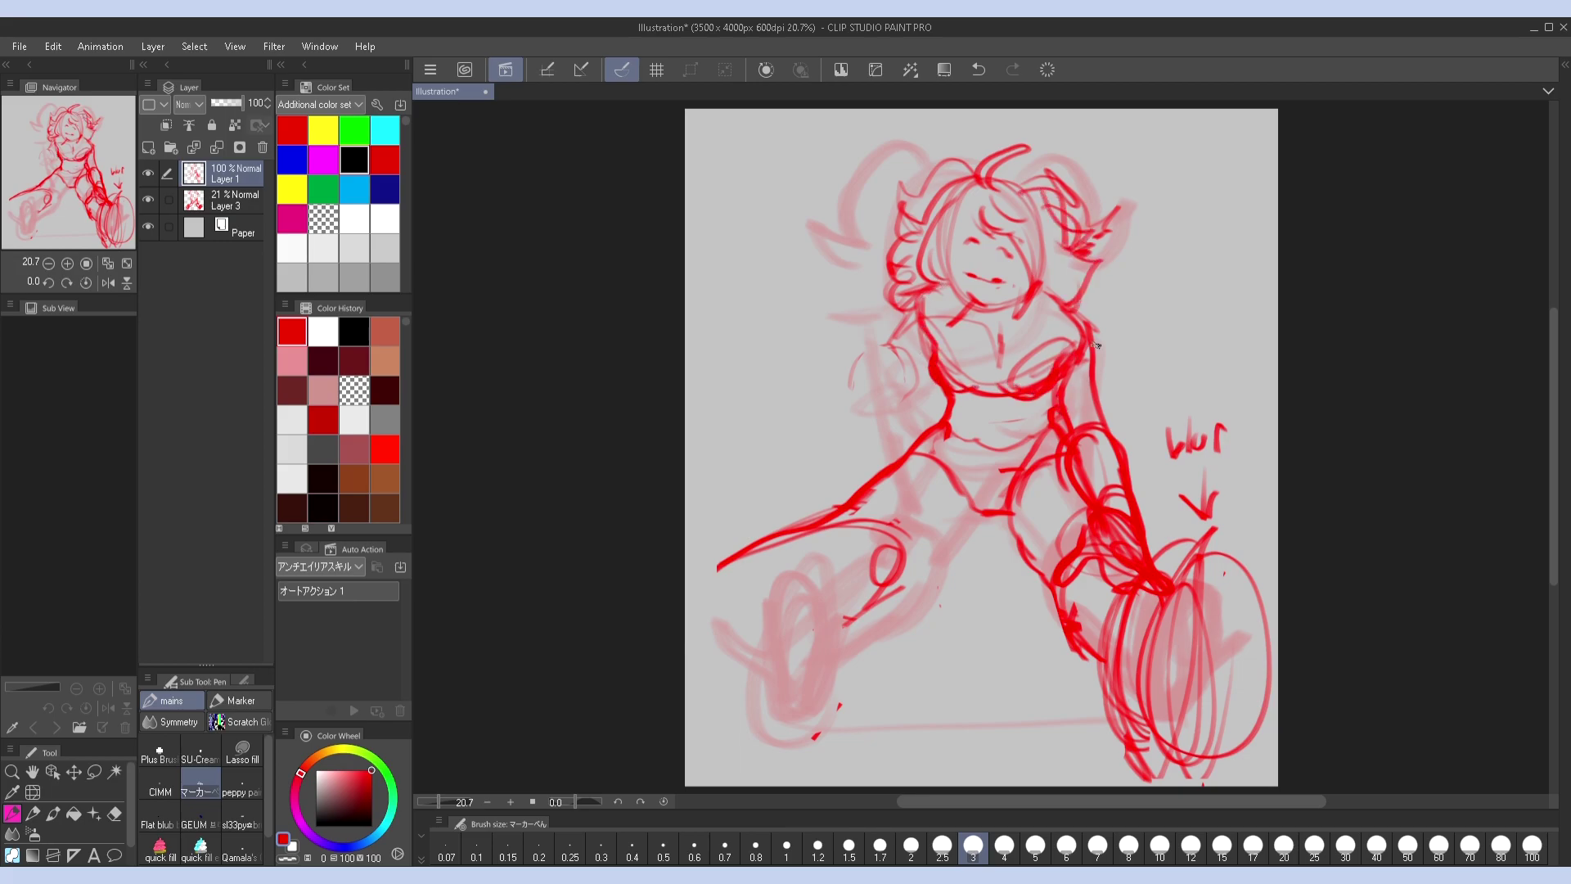
Sketch the stretched leg's inner thigh and the raised hand with splayed fingers, adding a "flowers" note below
left_click_drag(950, 528, 811, 626)
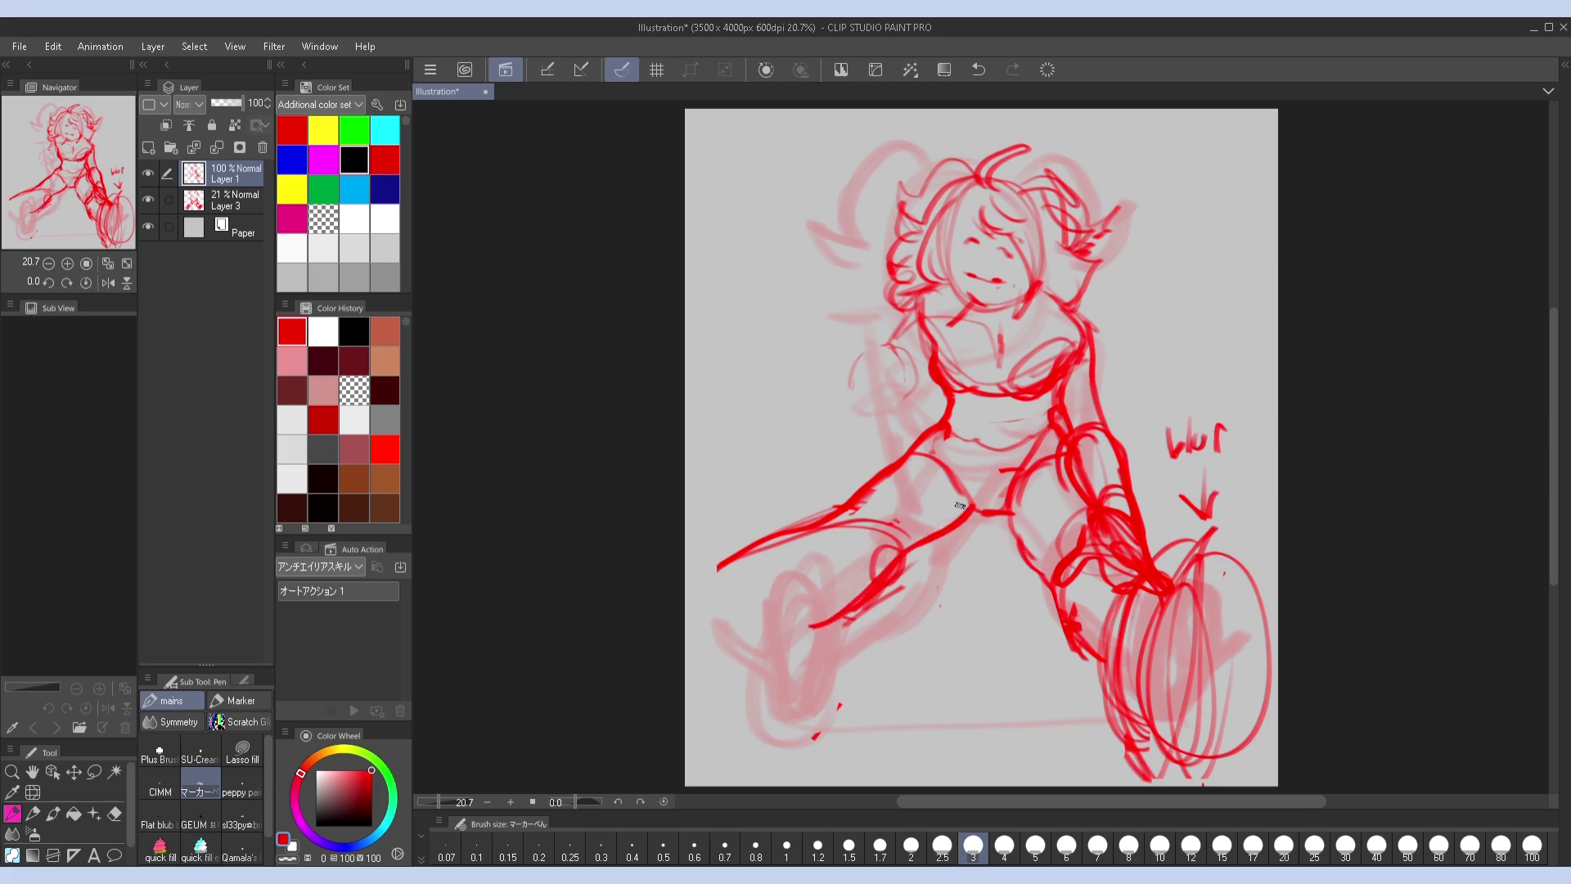
left_click_drag(858, 366, 838, 366)
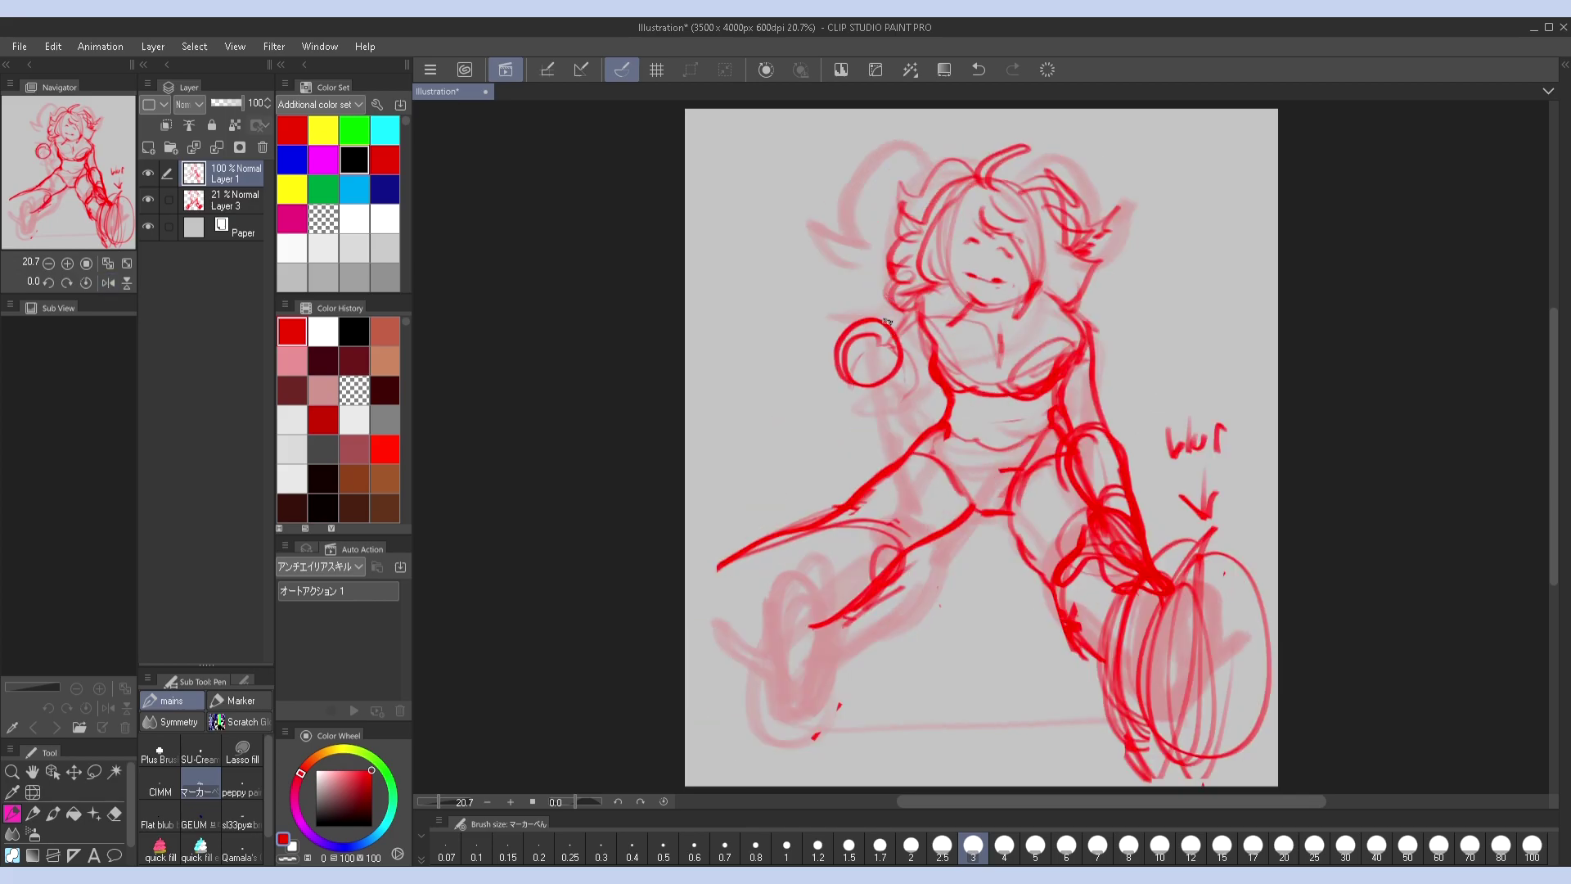
mouse_move(877, 339)
left_mouse_down()
mouse_move(843, 380)
mouse_move(896, 335)
mouse_move(814, 283)
mouse_move(902, 273)
left_mouse_up()
mouse_move(935, 572)
left_mouse_down()
mouse_move(908, 630)
mouse_move(1055, 647)
mouse_move(827, 704)
mouse_move(1029, 694)
left_mouse_up()
Extend the stretched leg with a foot at the canvas edge and draw a curved arrow linking both feet
left_click_drag(867, 524, 692, 604)
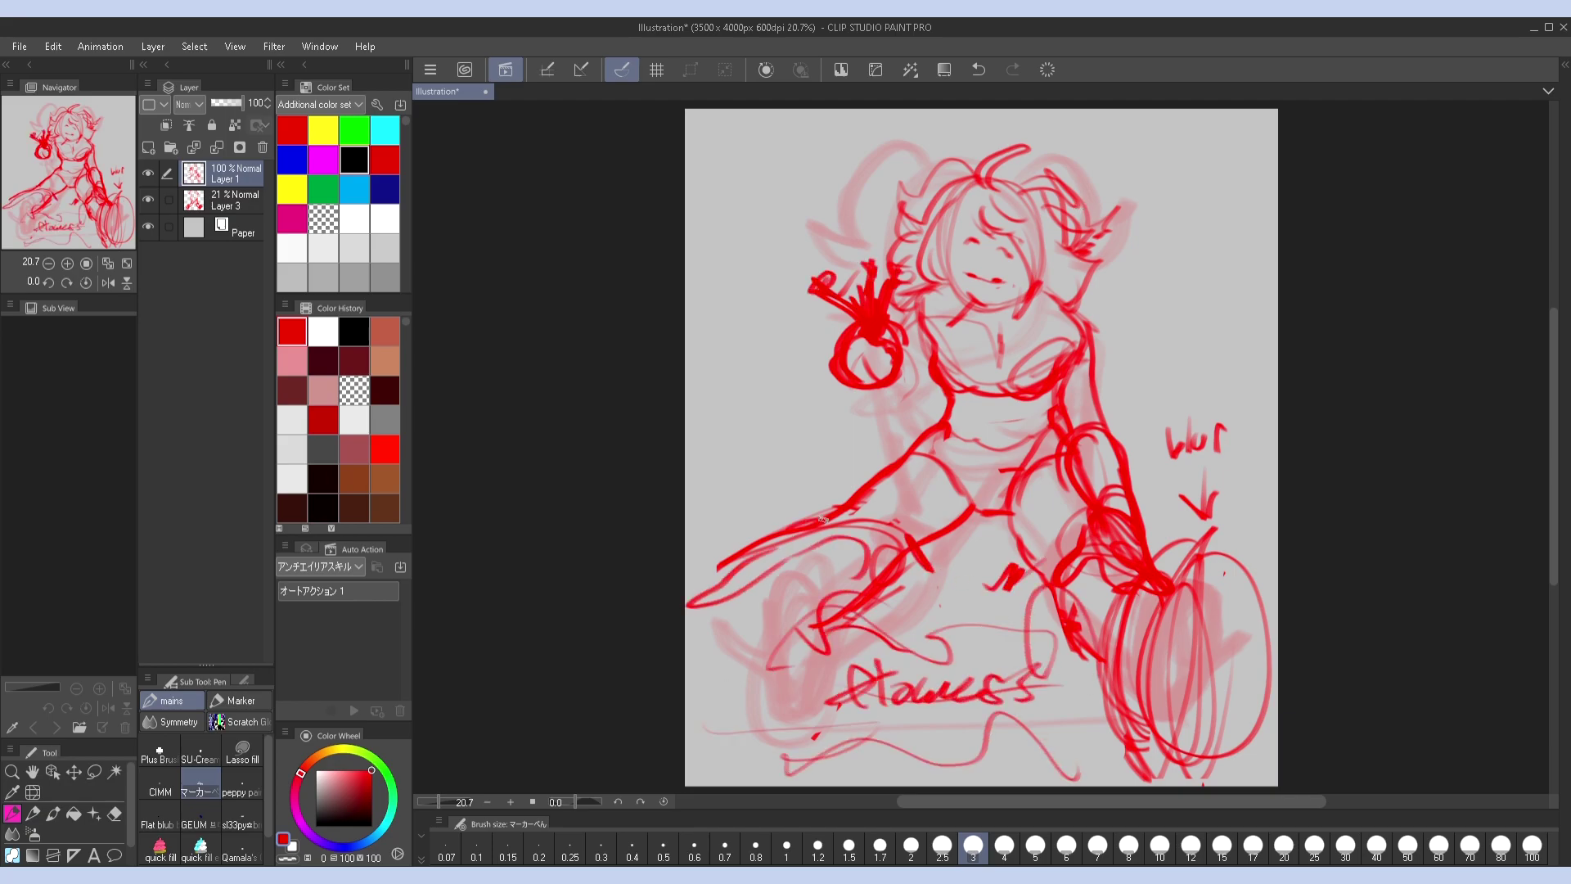
left_click_drag(696, 683, 875, 602)
key("ctrl+z")
mouse_move(777, 523)
left_mouse_down()
mouse_move(687, 612)
mouse_move(720, 667)
left_mouse_up()
left_click_drag(737, 664, 687, 720)
left_click_drag(1058, 418, 696, 544)
left_click_drag(696, 544, 765, 516)
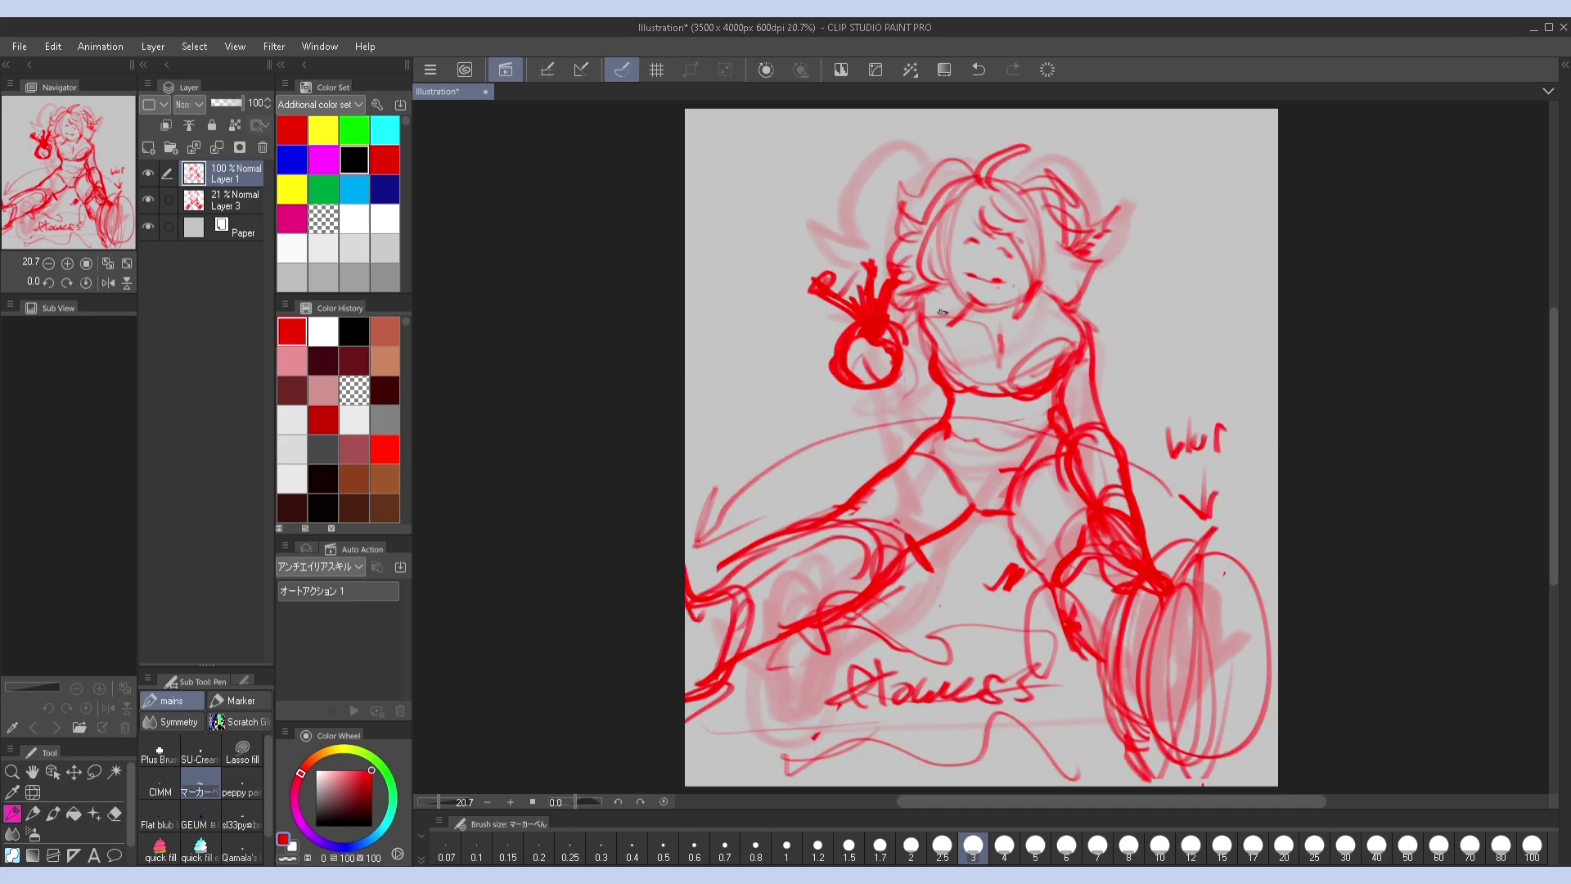
Sketch the jacket lapels running down from the neck over both sides of the chest
left_click_drag(1038, 281, 1027, 368)
left_click_drag(941, 285, 951, 366)
left_click_drag(959, 287, 950, 307)
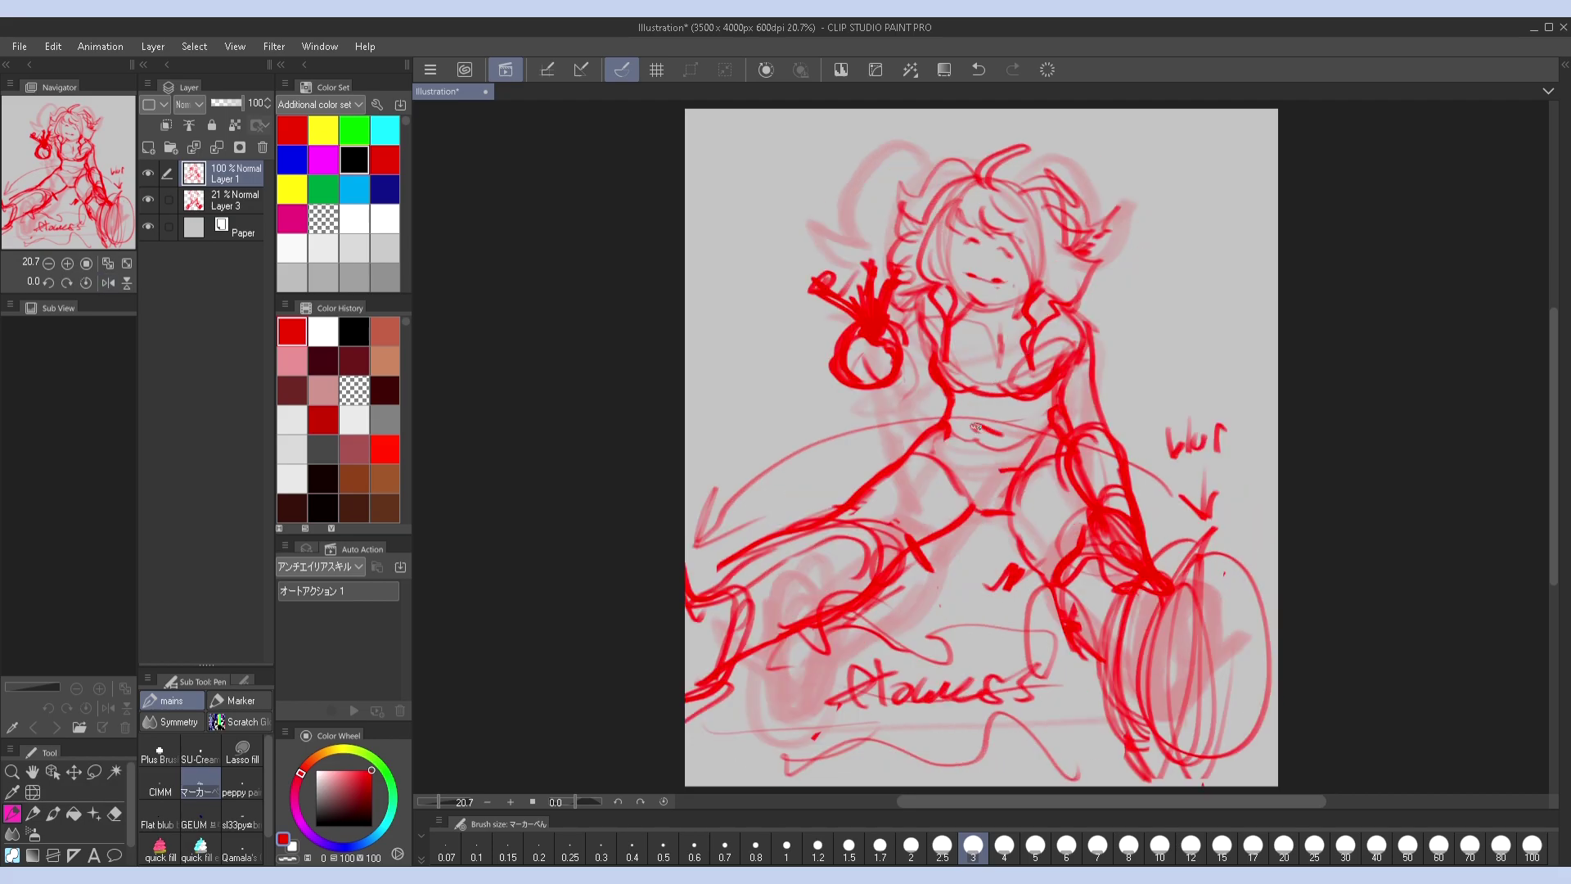
Hide Layer 3 and sketch the raised arm from the shoulder to the elbow beneath the hand
left_click(148, 199)
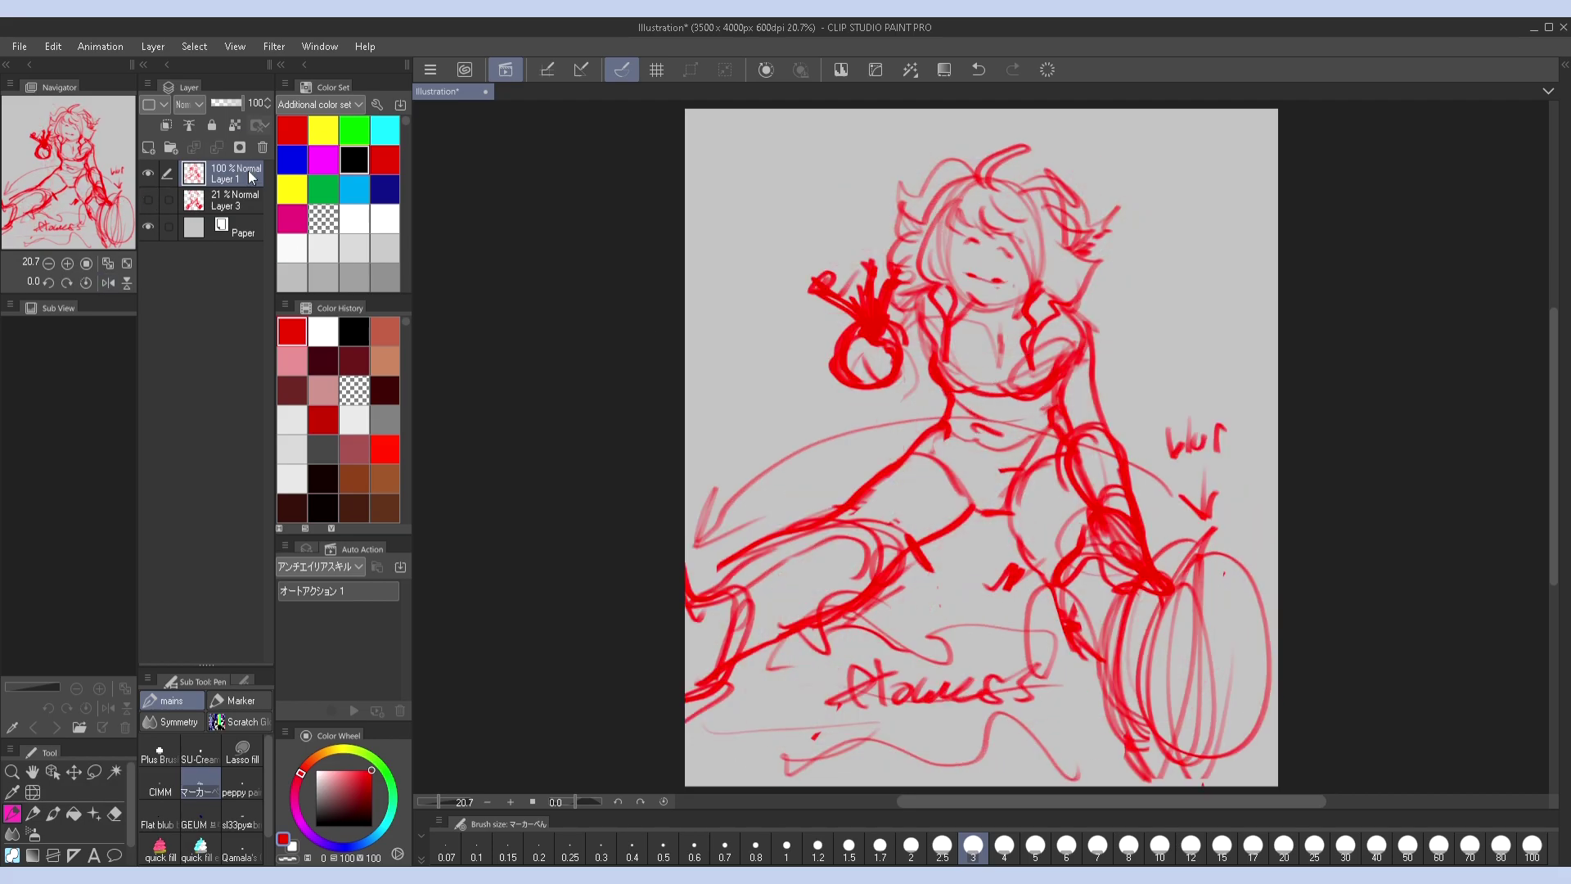
left_click_drag(1081, 279, 1074, 321)
left_click_drag(926, 293, 867, 418)
left_click_drag(931, 326, 855, 435)
left_click_drag(933, 376, 867, 431)
Check the composition mirrored and enlarge the Layer 1 sketch until it fills the canvas
key("h")
key("h")
key("h")
key("ctrl+t")
left_click_drag(1239, 215, 1290, 129)
key("h")
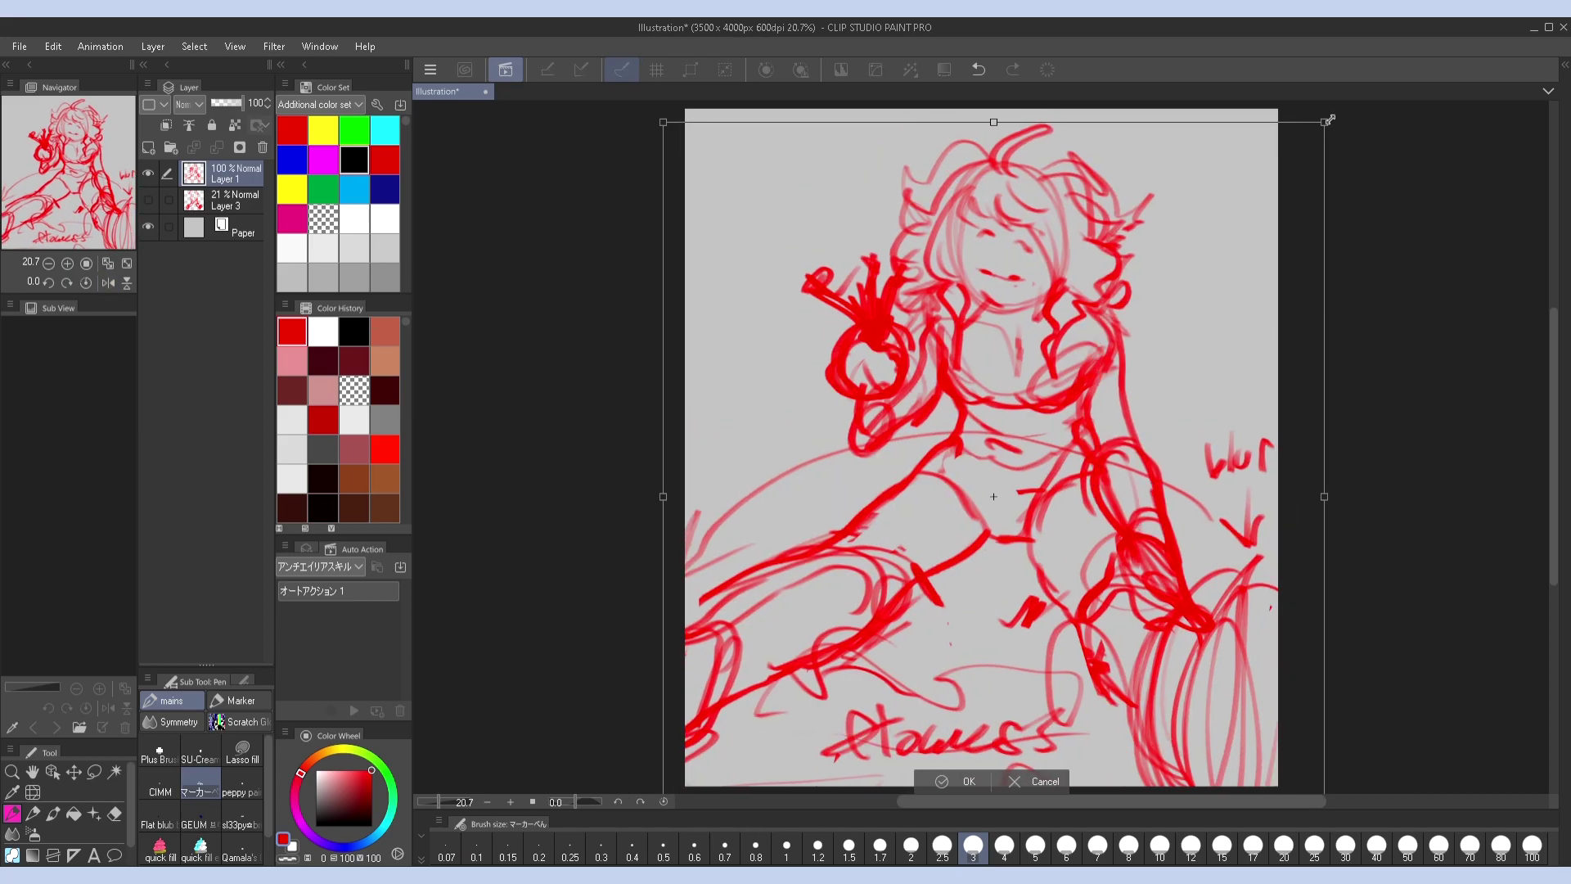
key("h")
key("Return")
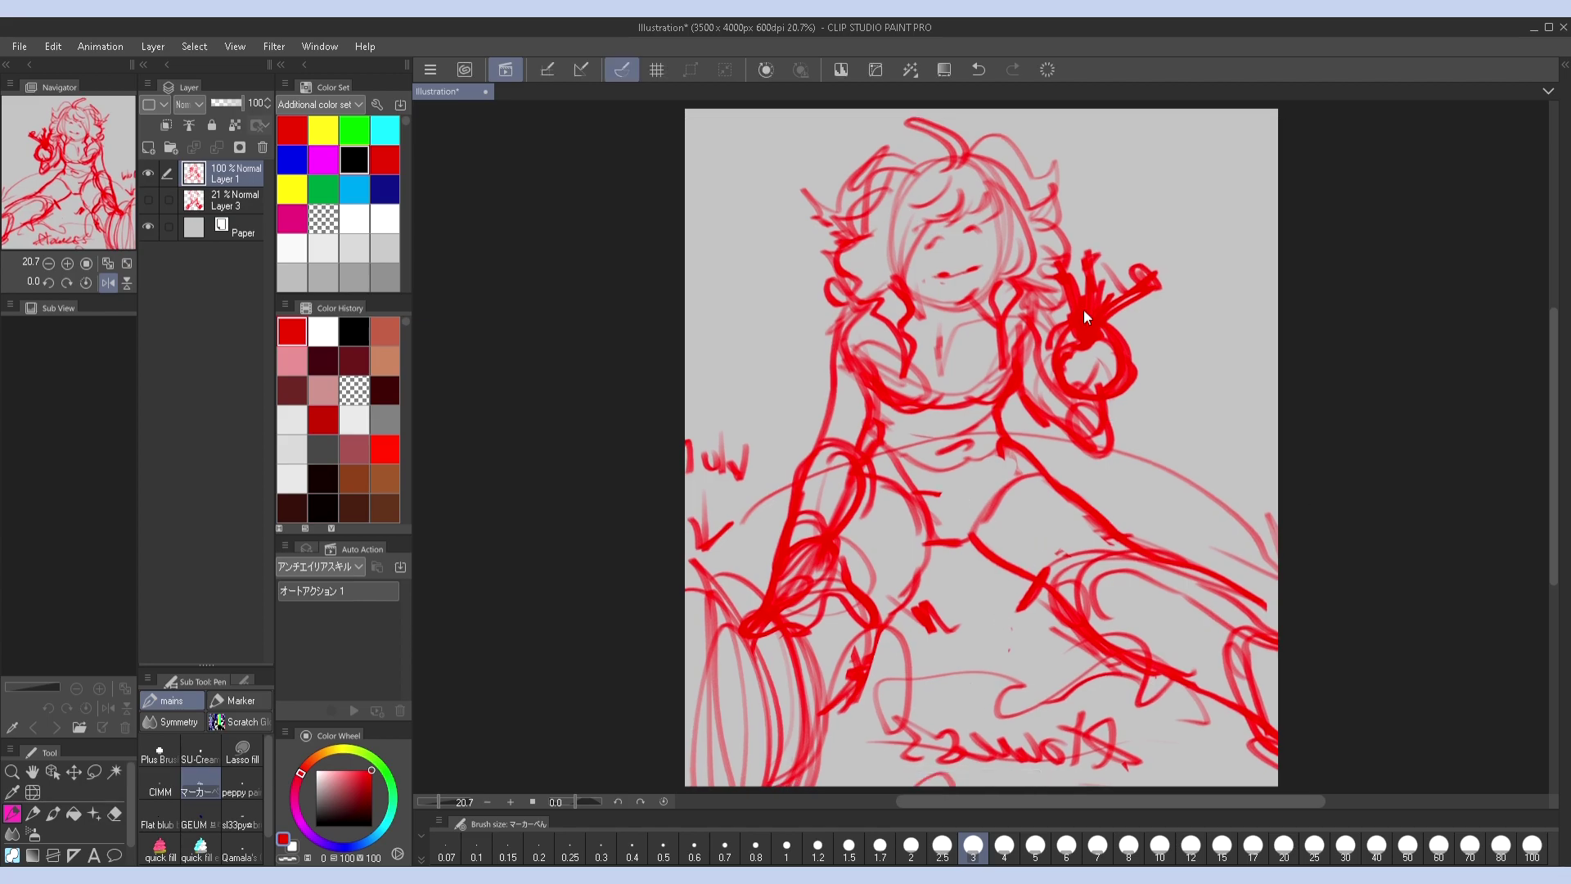
key("h")
Fade Layer 1 to 23% opacity and add a new layer above it for inking with Qamala's Graphic Marker
left_click_drag(235, 106, 218, 106)
key("p")
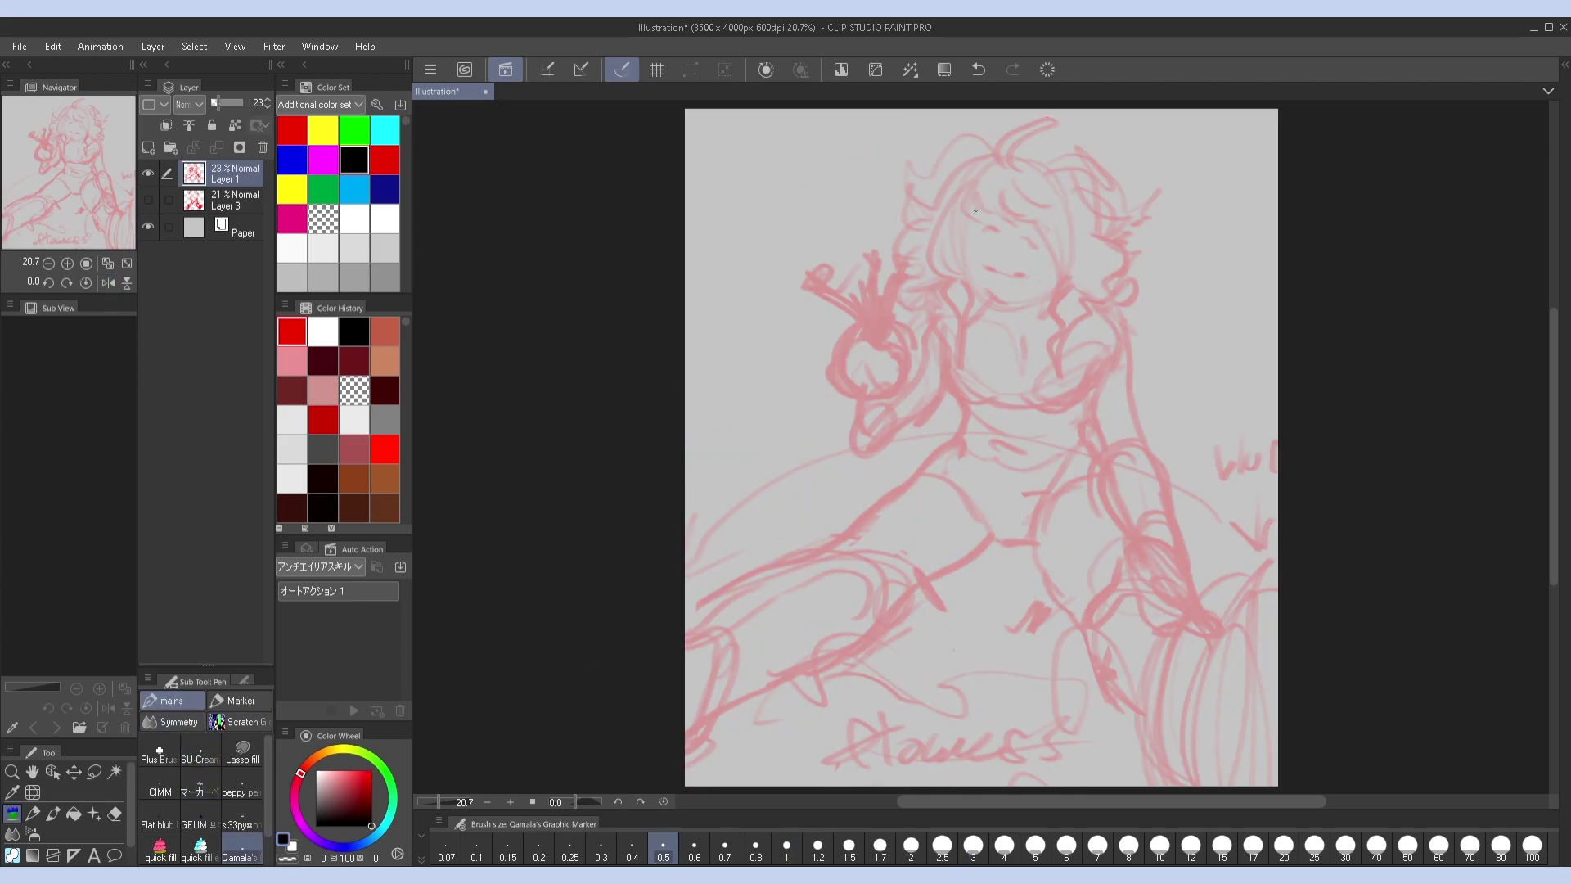
key("ctrl+shift+n")
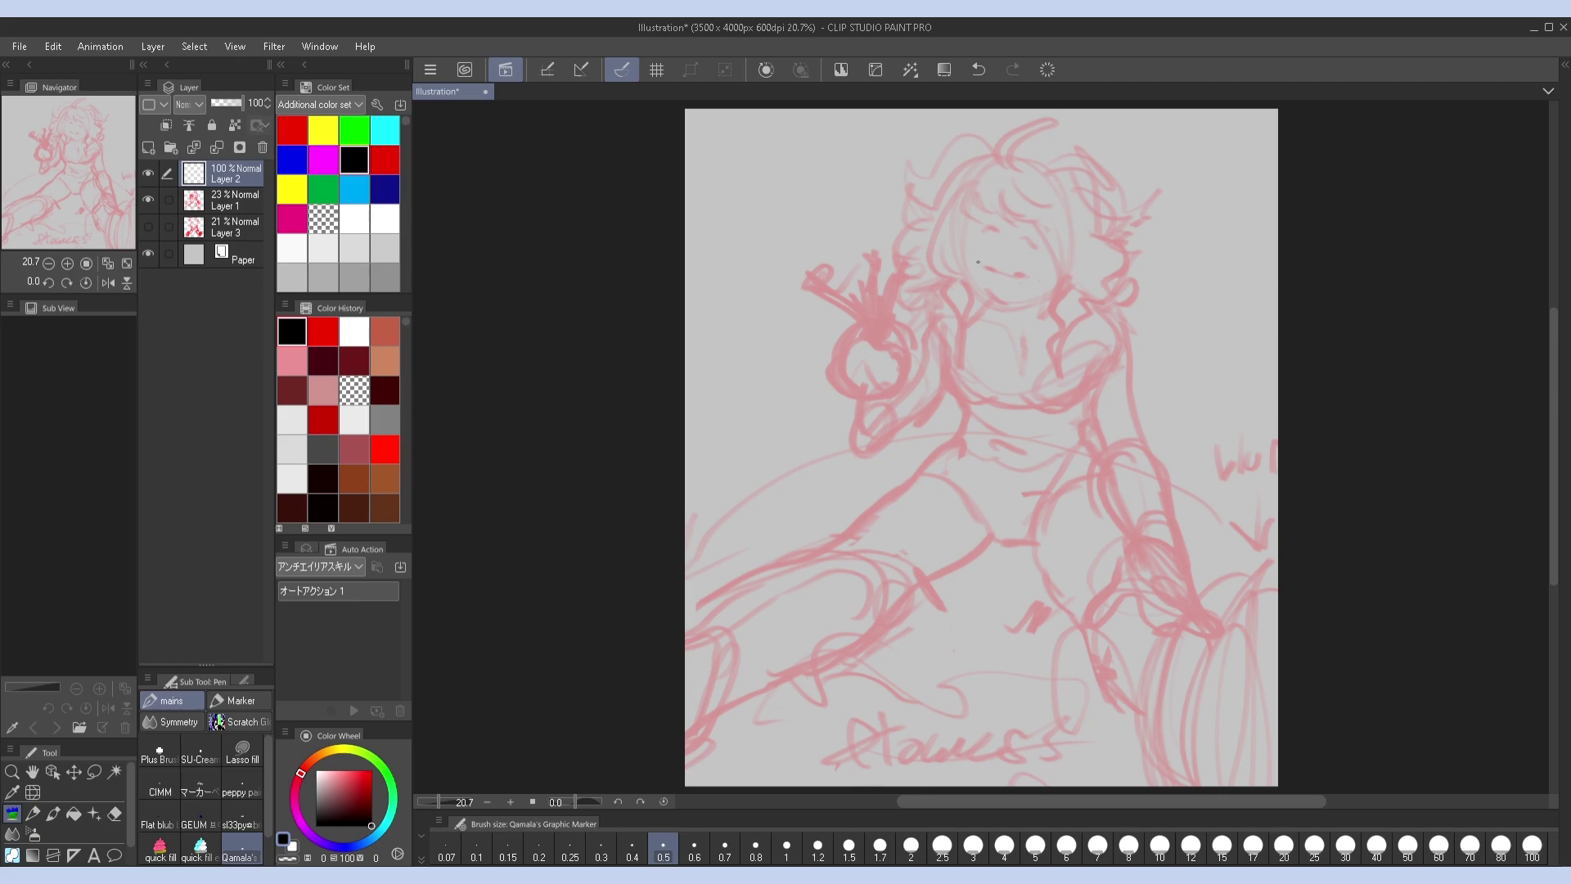
Set the brush size to 0.8 and ink the jawline in black along the sketched face
scroll(987, 222, "up", 4)
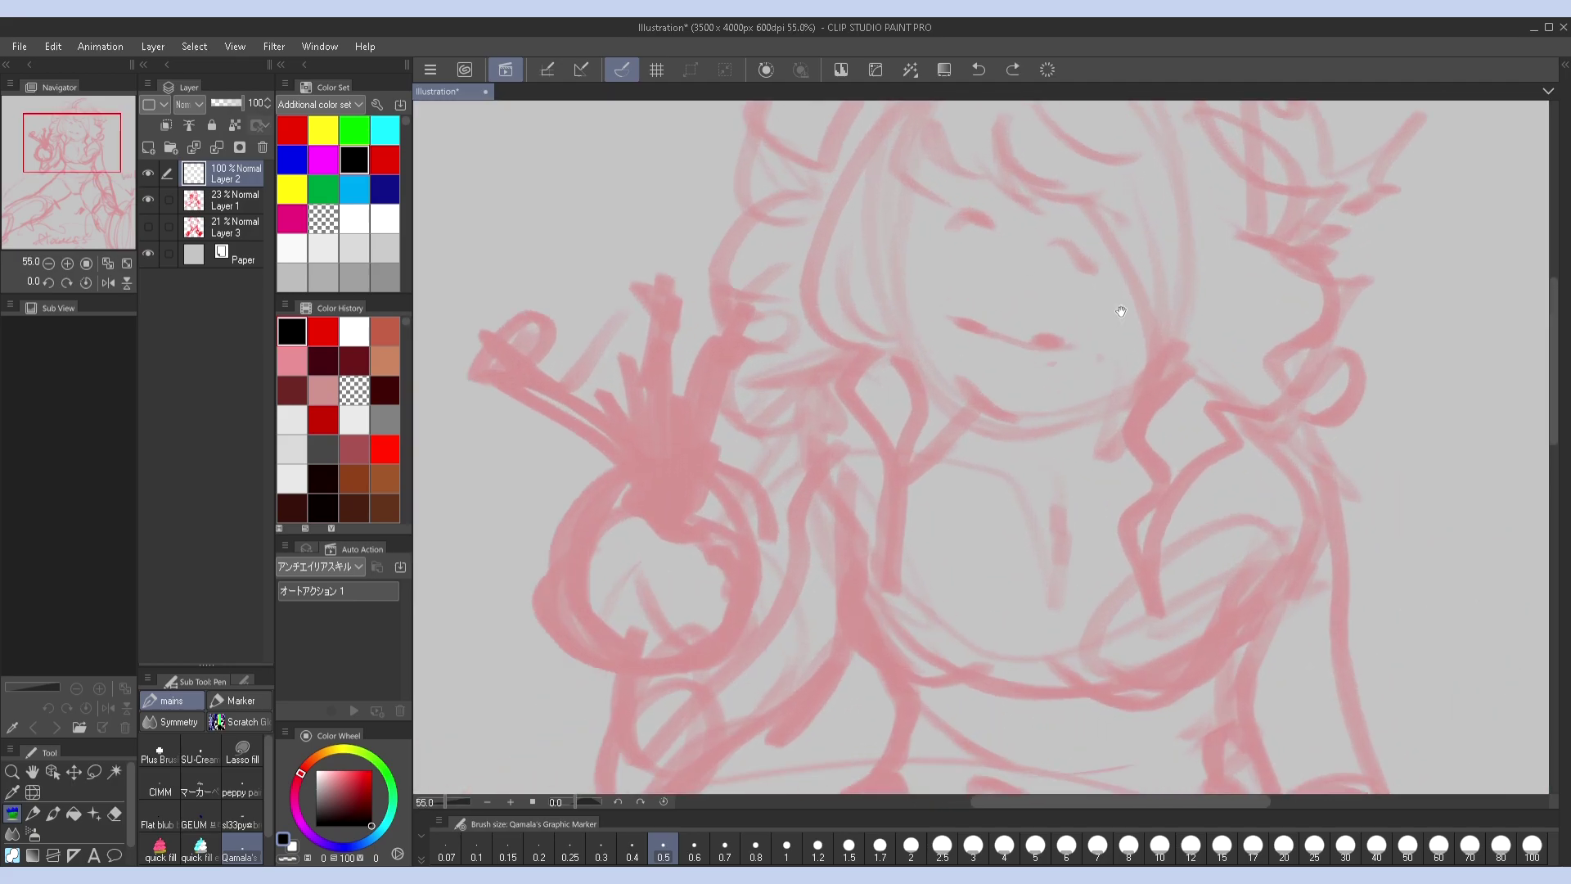
left_click_drag(928, 345, 958, 369)
key("ctrl+z")
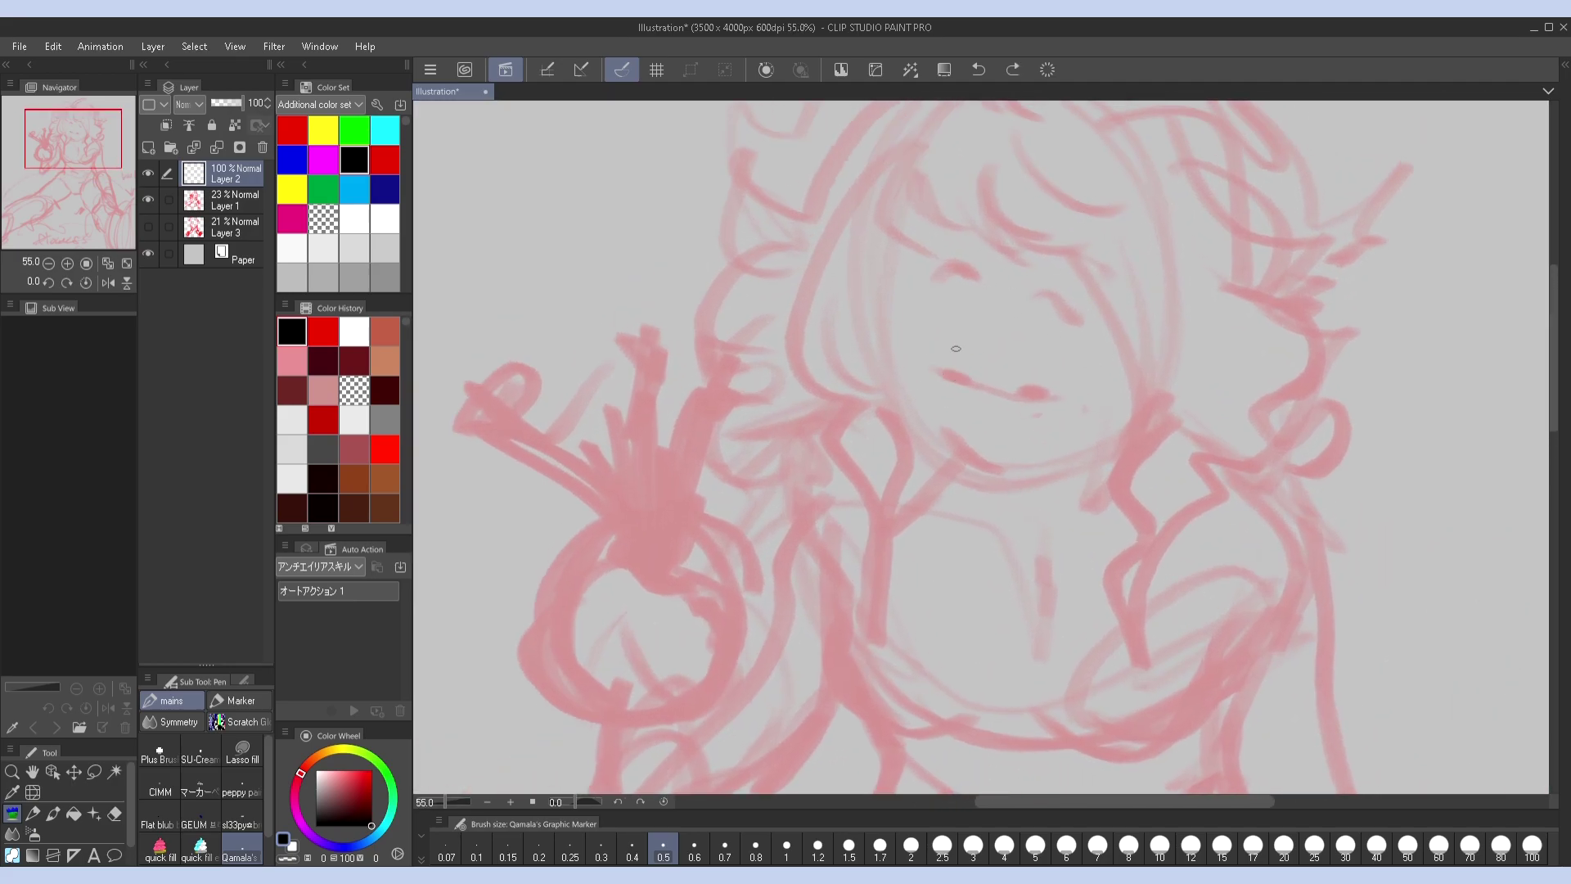
key("bracketright")
key("bracketright")
key("bracketright")
mouse_move(932, 364)
left_mouse_down()
mouse_move(1027, 393)
mouse_move(880, 430)
left_mouse_up()
key("ctrl+z")
key("ctrl+z")
mouse_move(897, 368)
left_mouse_down()
mouse_move(949, 474)
mouse_move(1089, 475)
left_mouse_up()
left_click_drag(1089, 475, 970, 572)
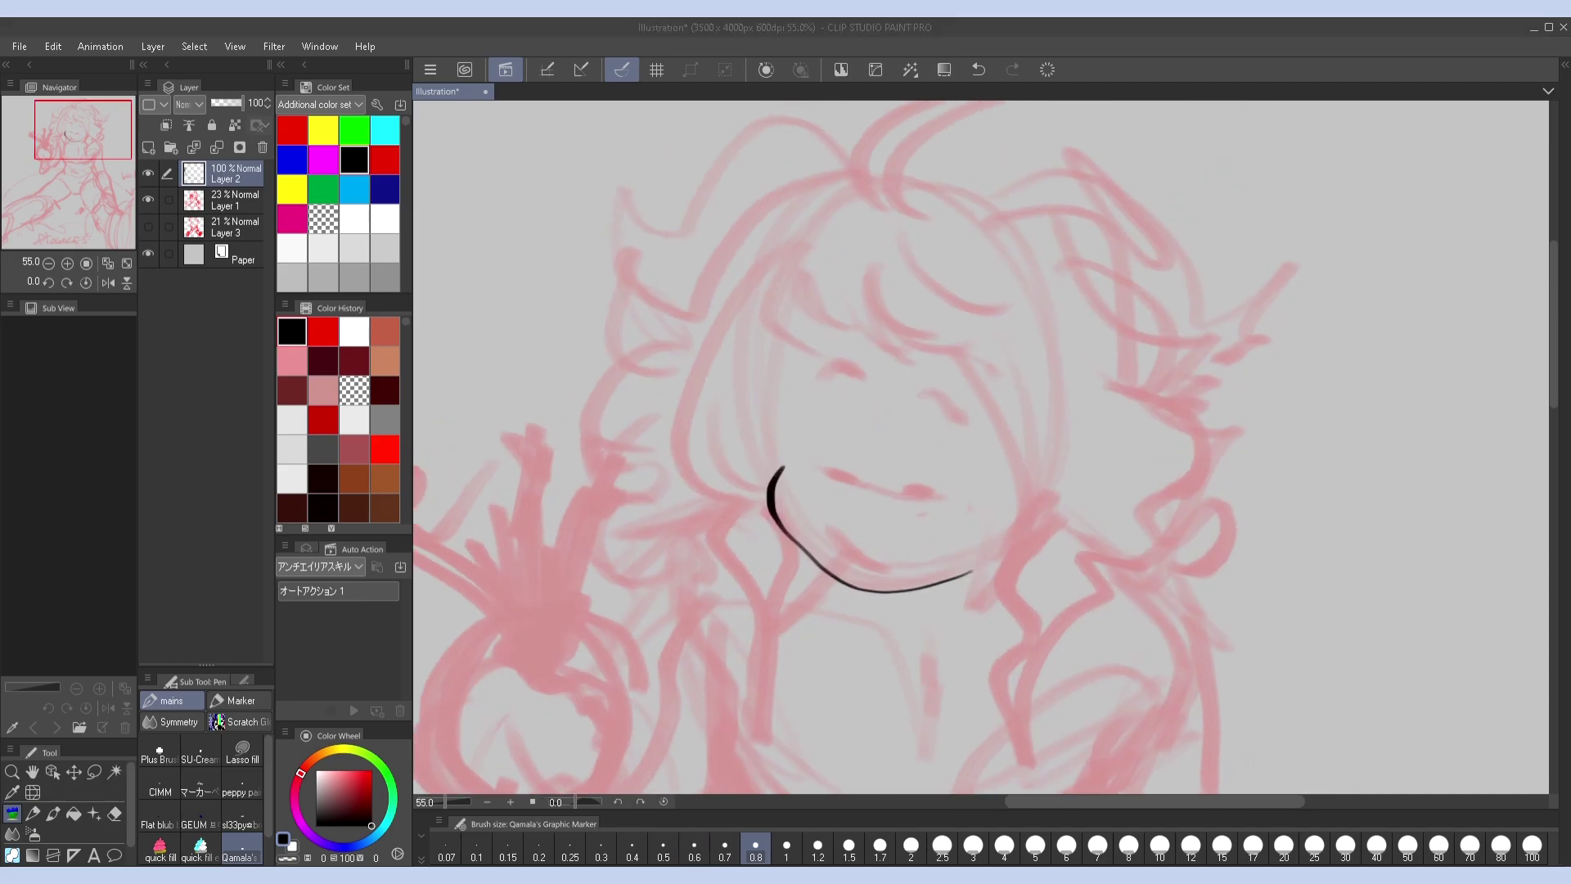
Ink the slanted line across the middle of the face and the first closed eyelid
left_click_drag(816, 471, 947, 511)
mouse_move(808, 449)
left_mouse_down()
mouse_move(1105, 452)
mouse_move(932, 446)
mouse_move(979, 407)
left_mouse_up()
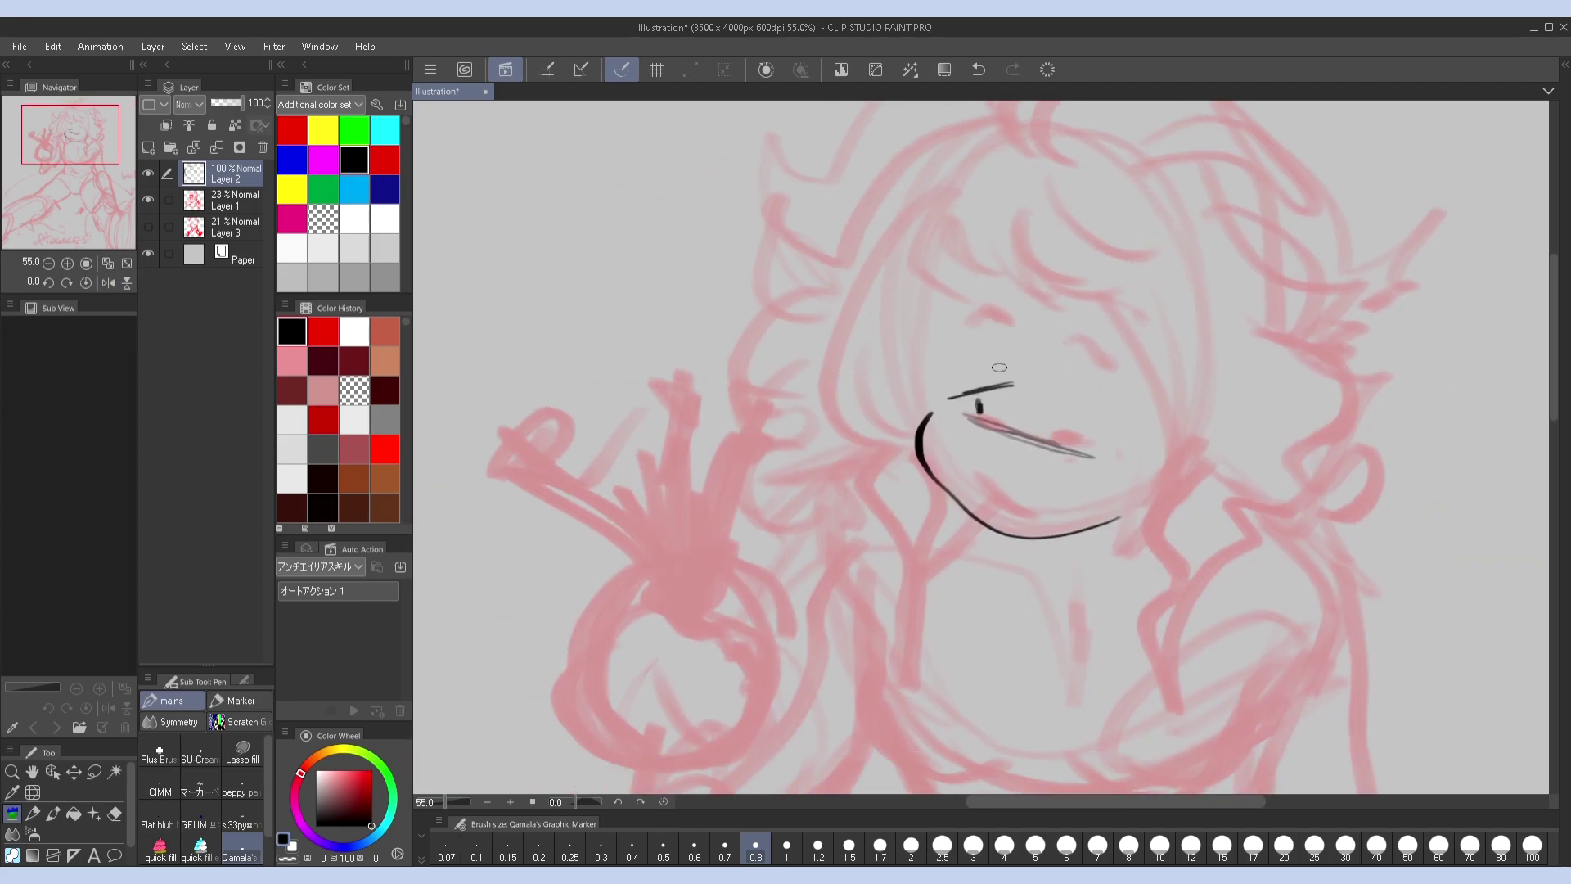
key("ctrl+z")
Ink the second closed eyelid and two oval eyebrows, checking the face mirrored
key("h")
key("h")
key("h")
key("h")
key("h")
key("h")
key("h")
key("h")
key("h")
key("h")
left_click_drag(1082, 342, 1107, 364)
key("v")
key("v")
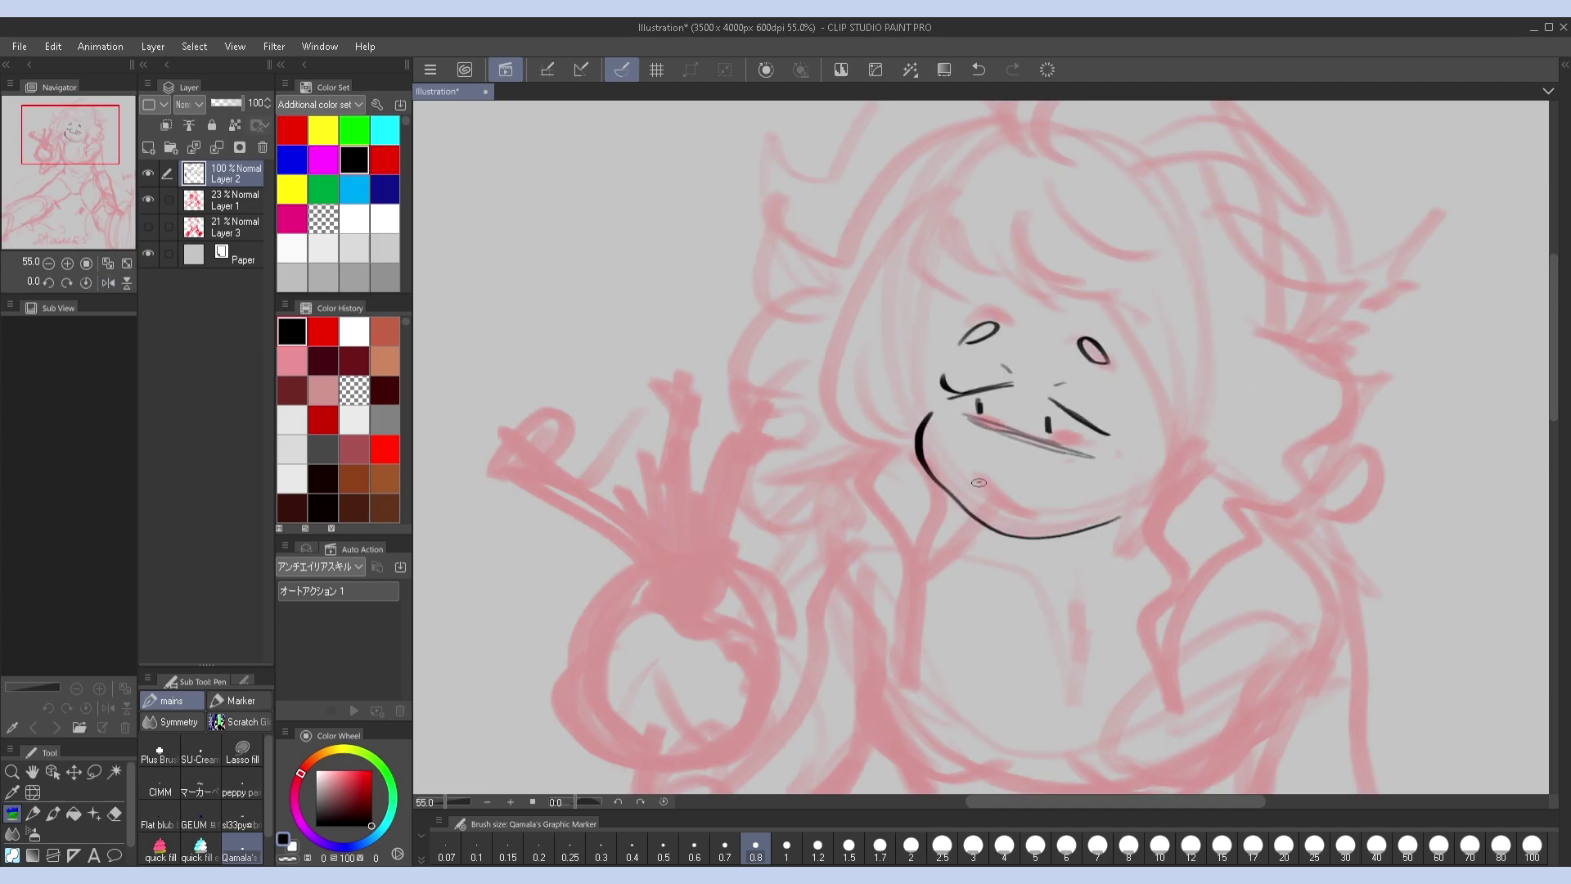
Ink a small mouth mark with a leafy flower stem hanging from it below the chin
left_click_drag(1034, 512, 1064, 494)
key("ctrl+z")
key("ctrl+z")
mouse_move(974, 477)
left_mouse_down()
mouse_move(1020, 520)
mouse_move(907, 609)
left_mouse_up()
key("h")
mouse_move(995, 507)
left_mouse_down()
mouse_move(962, 540)
mouse_move(981, 561)
mouse_move(907, 556)
mouse_move(871, 652)
left_mouse_up()
key("h")
key("h")
key("h")
key("ctrl+z")
left_click_drag(915, 604, 948, 653)
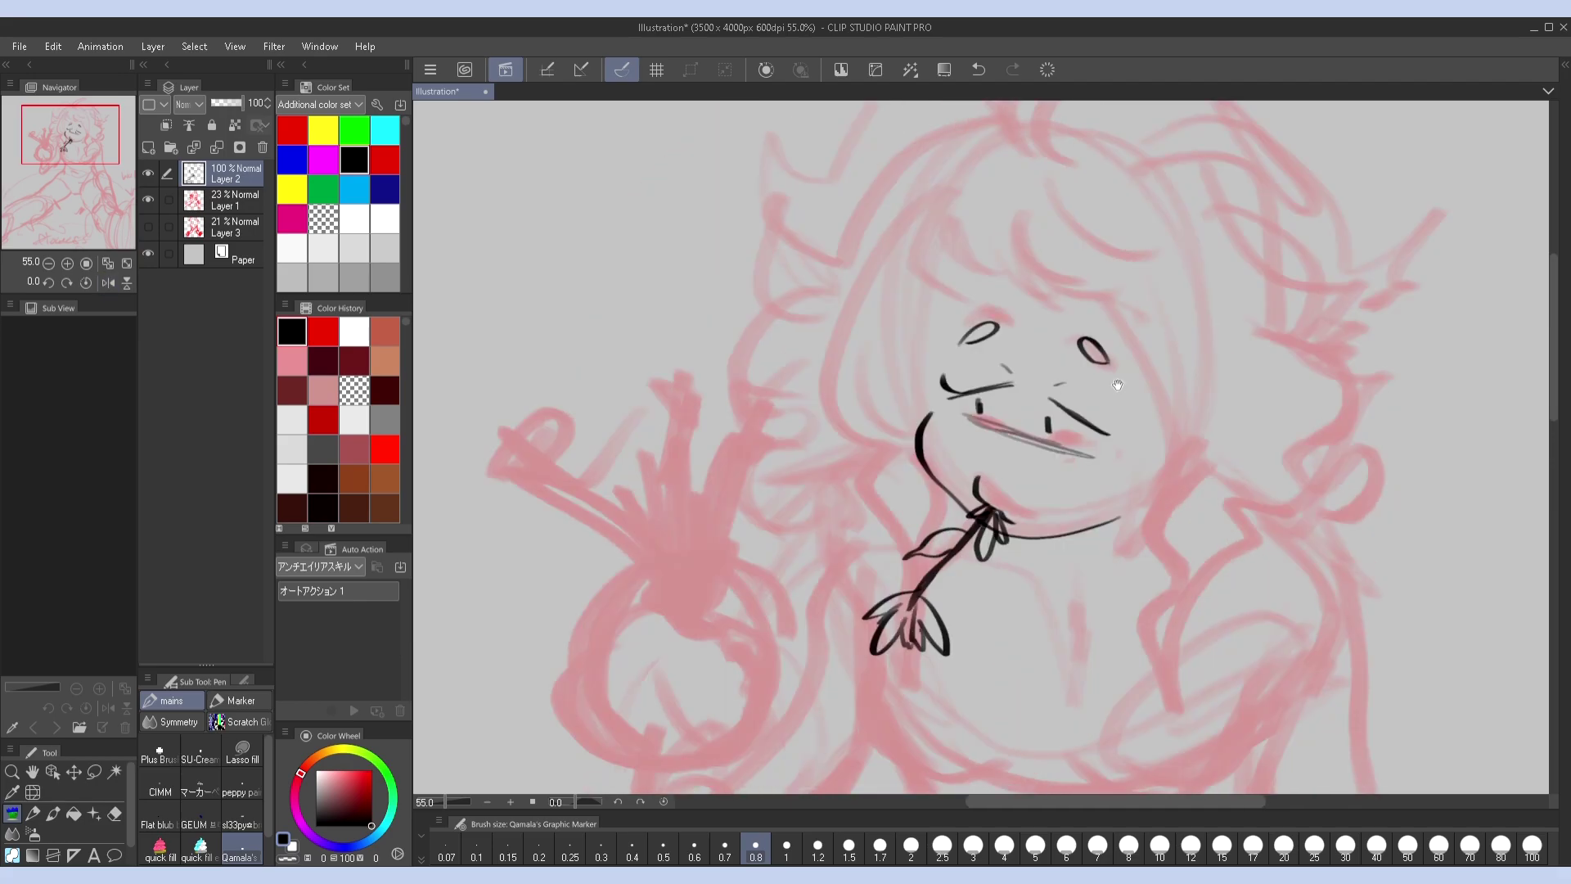
Try adding eyelid creases and reworking the mouth end of the flower stem, checking the face mirrored
left_click_drag(972, 368, 907, 396)
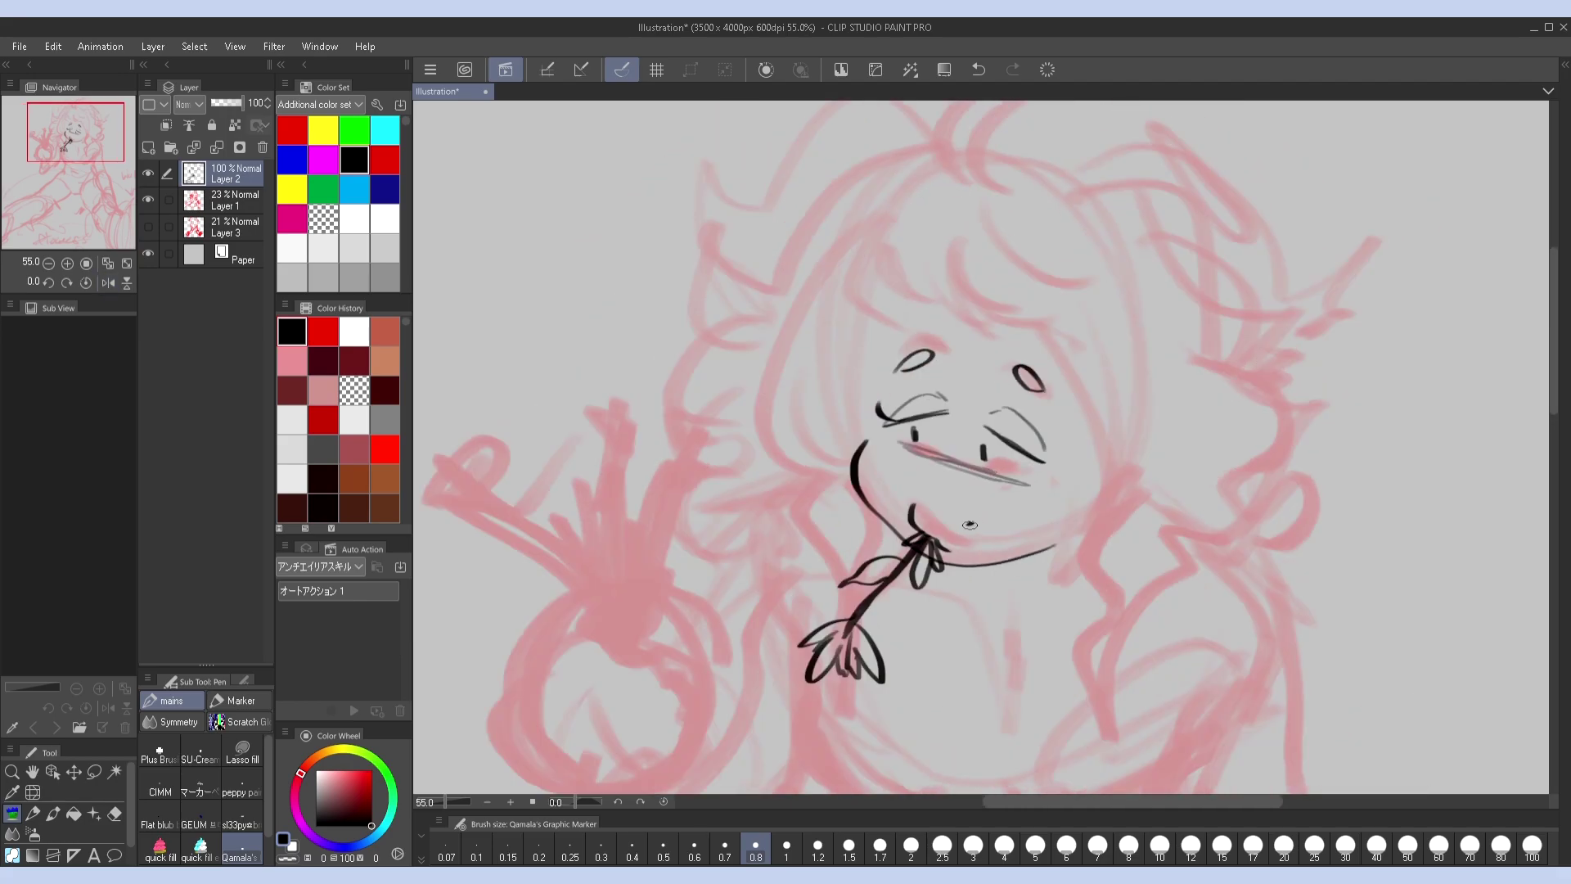
key("h")
key("h")
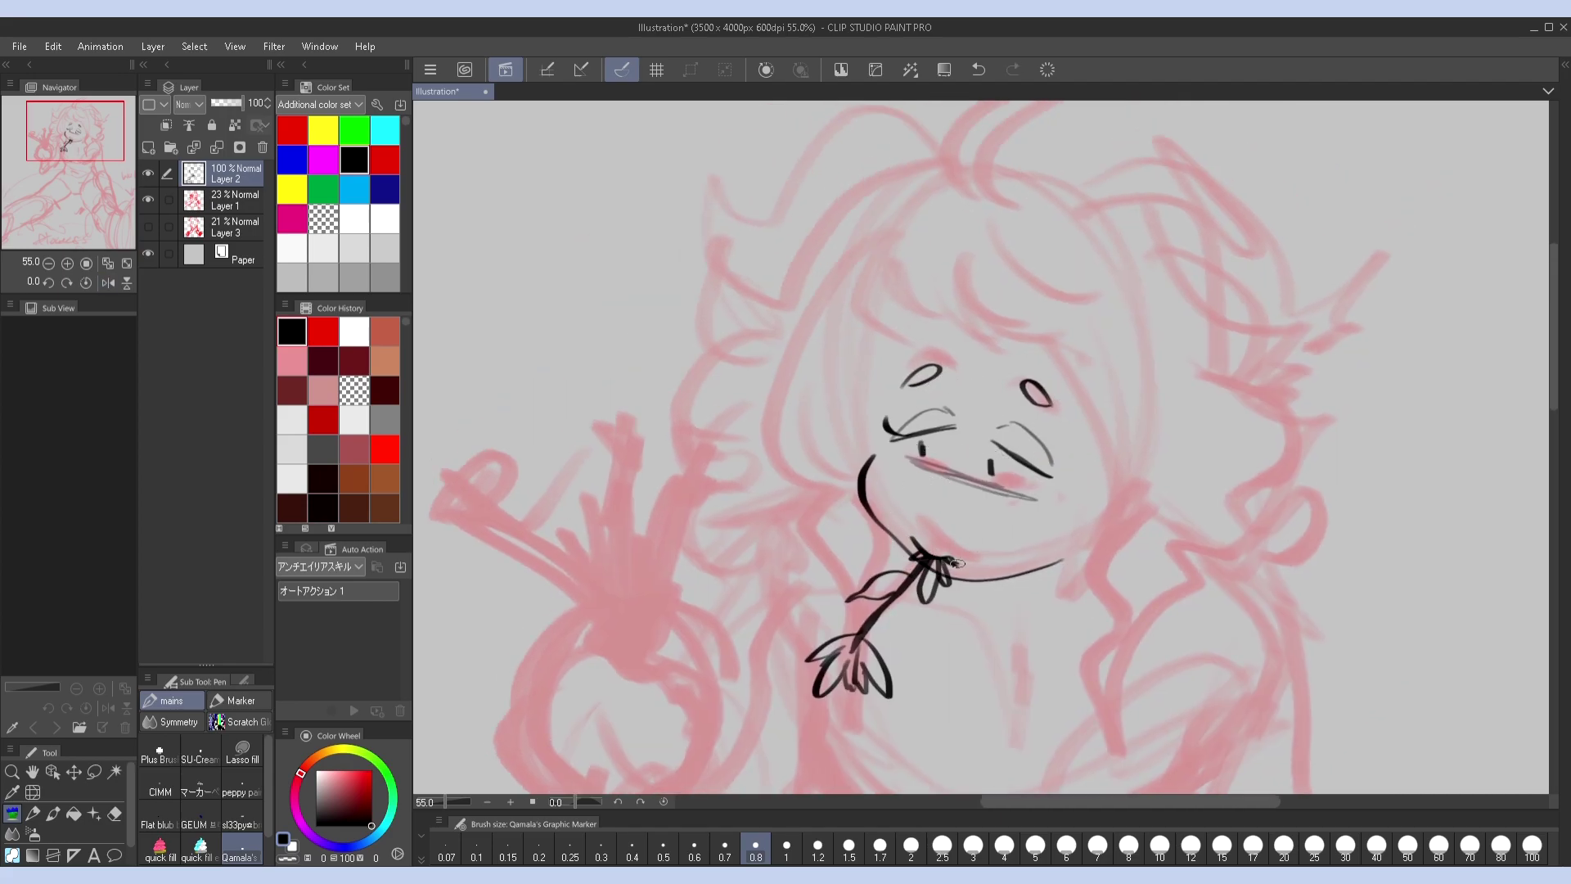
key("h")
key("h")
mouse_move(1002, 546)
left_mouse_down()
mouse_move(908, 540)
mouse_move(904, 561)
left_mouse_up()
left_click_drag(925, 515, 941, 585)
key("h")
key("h")
Try redrawing the creases above both closed eyes and the mouth mark
left_click_drag(994, 427, 1051, 473)
mouse_move(954, 409)
left_mouse_down()
mouse_move(888, 419)
mouse_move(953, 409)
left_mouse_up()
left_click_drag(999, 426, 1048, 475)
key("h")
key("h")
left_click_drag(917, 520, 950, 560)
left_click_drag(1000, 421, 1051, 473)
key("h")
key("h")
mouse_move(953, 409)
left_mouse_down()
mouse_move(888, 421)
mouse_move(934, 438)
left_mouse_up()
Ink the forehead contour above the cheek and nudge the lassoed eyes and brows slightly upward, checking the face mirrored
left_click_drag(881, 265, 852, 470)
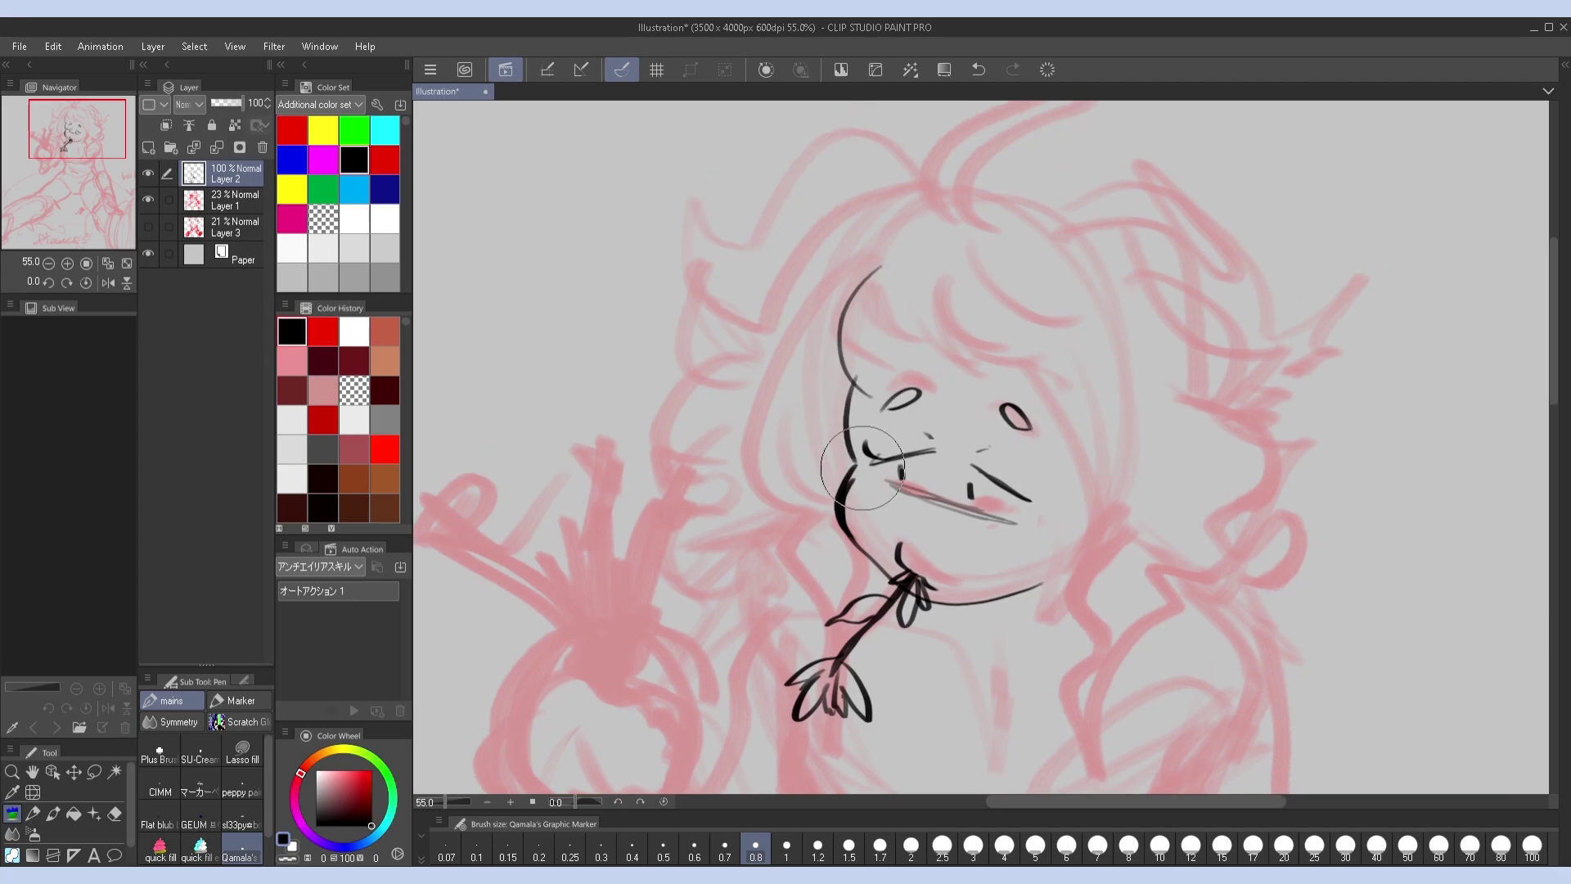
key("m")
left_click_drag(937, 516, 916, 364)
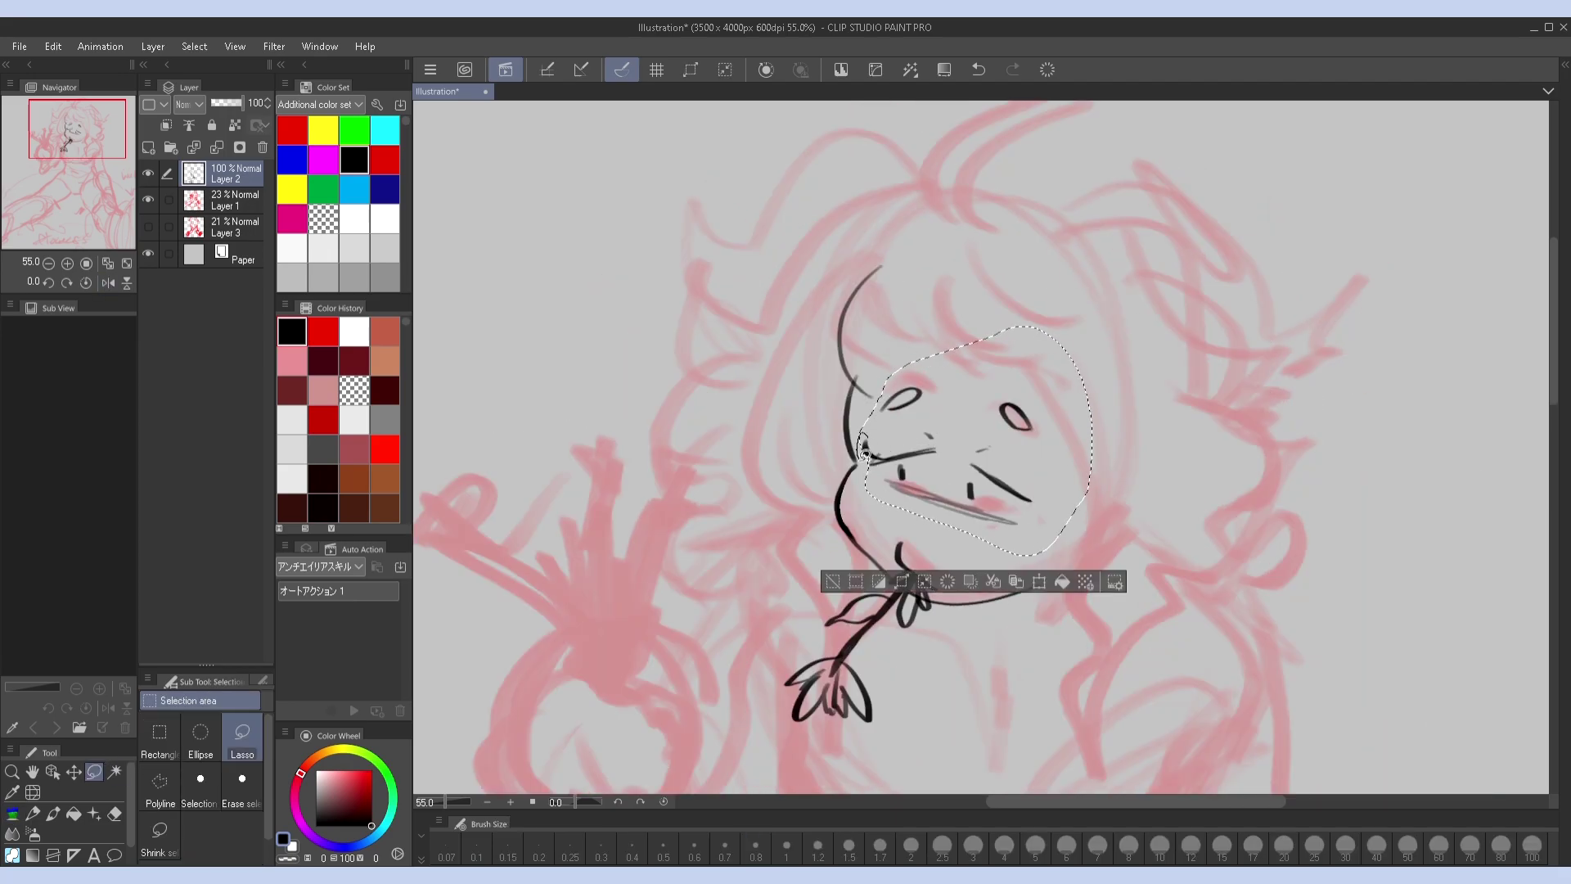
key("h")
key("h")
key("ctrl+d")
Ink the pointed fringe strands over the brows and the curved side locks framing both sides of the face
key("p")
left_click_drag(899, 282, 957, 384)
mouse_move(959, 329)
left_mouse_down()
mouse_move(921, 419)
mouse_move(1007, 378)
mouse_move(1067, 458)
left_mouse_up()
left_click_drag(900, 271, 915, 409)
left_click_drag(874, 372, 892, 409)
mouse_move(870, 269)
left_mouse_down()
mouse_move(843, 385)
mouse_move(783, 463)
left_mouse_up()
mouse_move(839, 326)
left_mouse_down()
mouse_move(786, 479)
mouse_move(821, 520)
left_mouse_up()
mouse_move(1035, 364)
left_mouse_down()
mouse_move(1064, 482)
mouse_move(1047, 532)
left_mouse_up()
mouse_move(1076, 360)
left_mouse_down()
mouse_move(1081, 493)
mouse_move(1038, 568)
left_mouse_up()
left_click_drag(1117, 391, 1068, 552)
Hide the red sketch and add short cheek marks and extra side-hair strokes, checking the face mirrored
left_click(148, 199)
left_click_drag(853, 475, 874, 486)
key("h")
key("h")
left_click_drag(826, 421, 851, 458)
key("h")
key("h")
left_click_drag(851, 395, 866, 468)
key("h")
key("h")
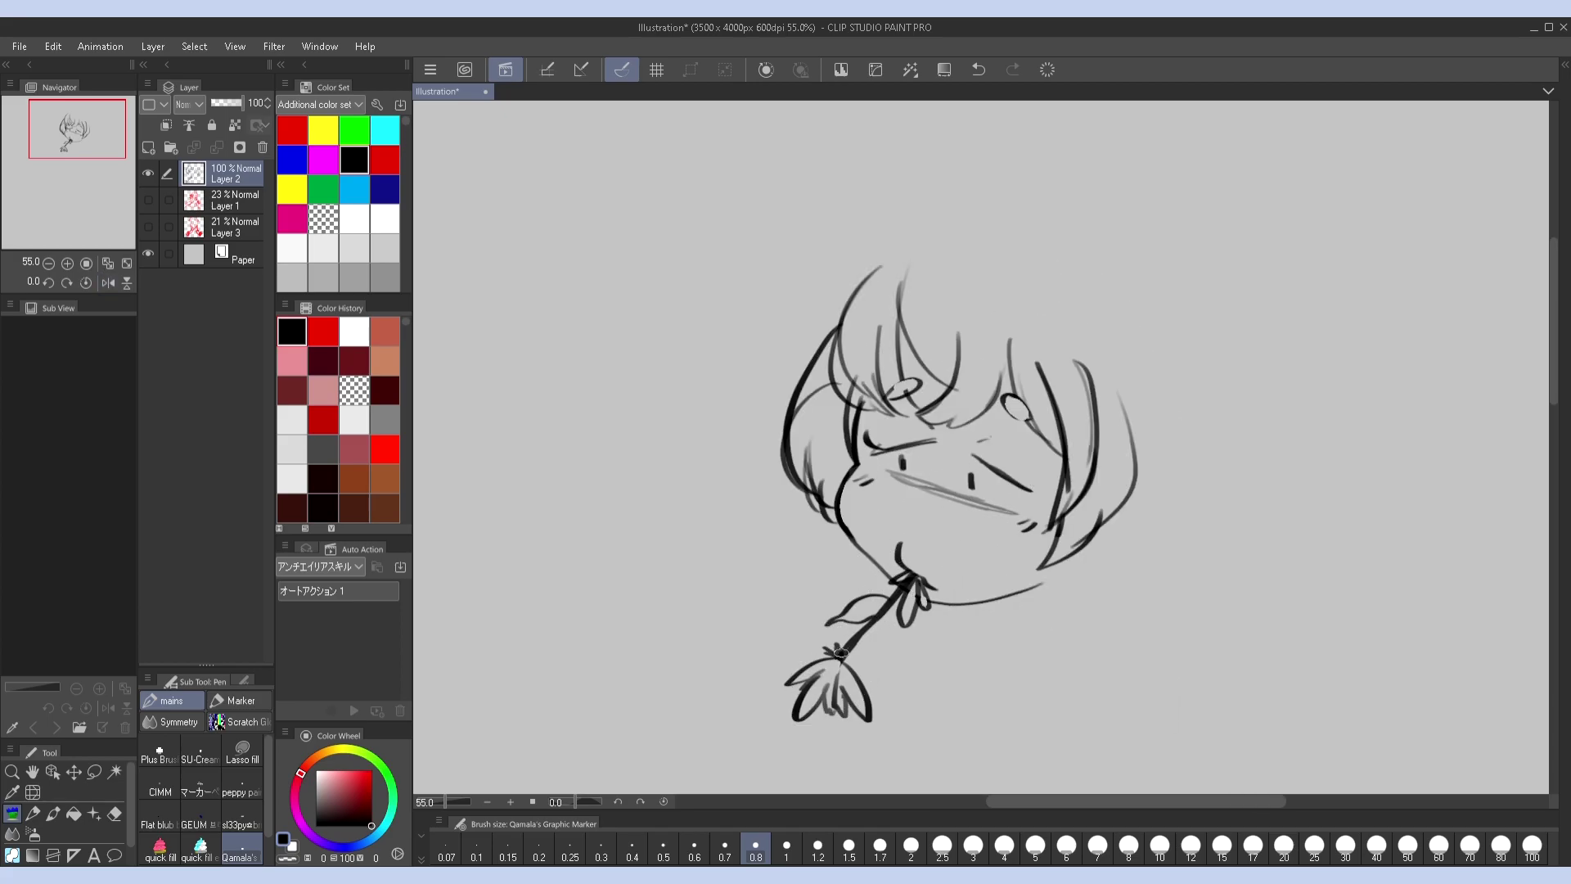
Show the red sketch again and ink the large fringe lock sweeping across the forehead to a pointed tip
left_click(148, 199)
left_click_drag(901, 385, 911, 475)
left_click_drag(954, 305, 1029, 347)
left_click_drag(1006, 295, 1060, 391)
left_click_drag(1068, 424, 1137, 410)
left_click_drag(948, 332, 982, 417)
left_click_drag(970, 364, 1101, 442)
Ink the curled tuft on top of the head, the crown outline and the flicked hair tip at its side
left_click_drag(1015, 254, 966, 254)
mouse_move(941, 284)
left_mouse_down()
mouse_move(920, 216)
mouse_move(1084, 270)
left_mouse_up()
left_click_drag(970, 245, 1081, 283)
left_click_drag(949, 282, 1002, 217)
left_click_drag(1229, 378, 1311, 296)
mouse_move(1019, 164)
left_mouse_down()
mouse_move(933, 176)
mouse_move(811, 270)
left_mouse_up()
left_click_drag(773, 255, 798, 298)
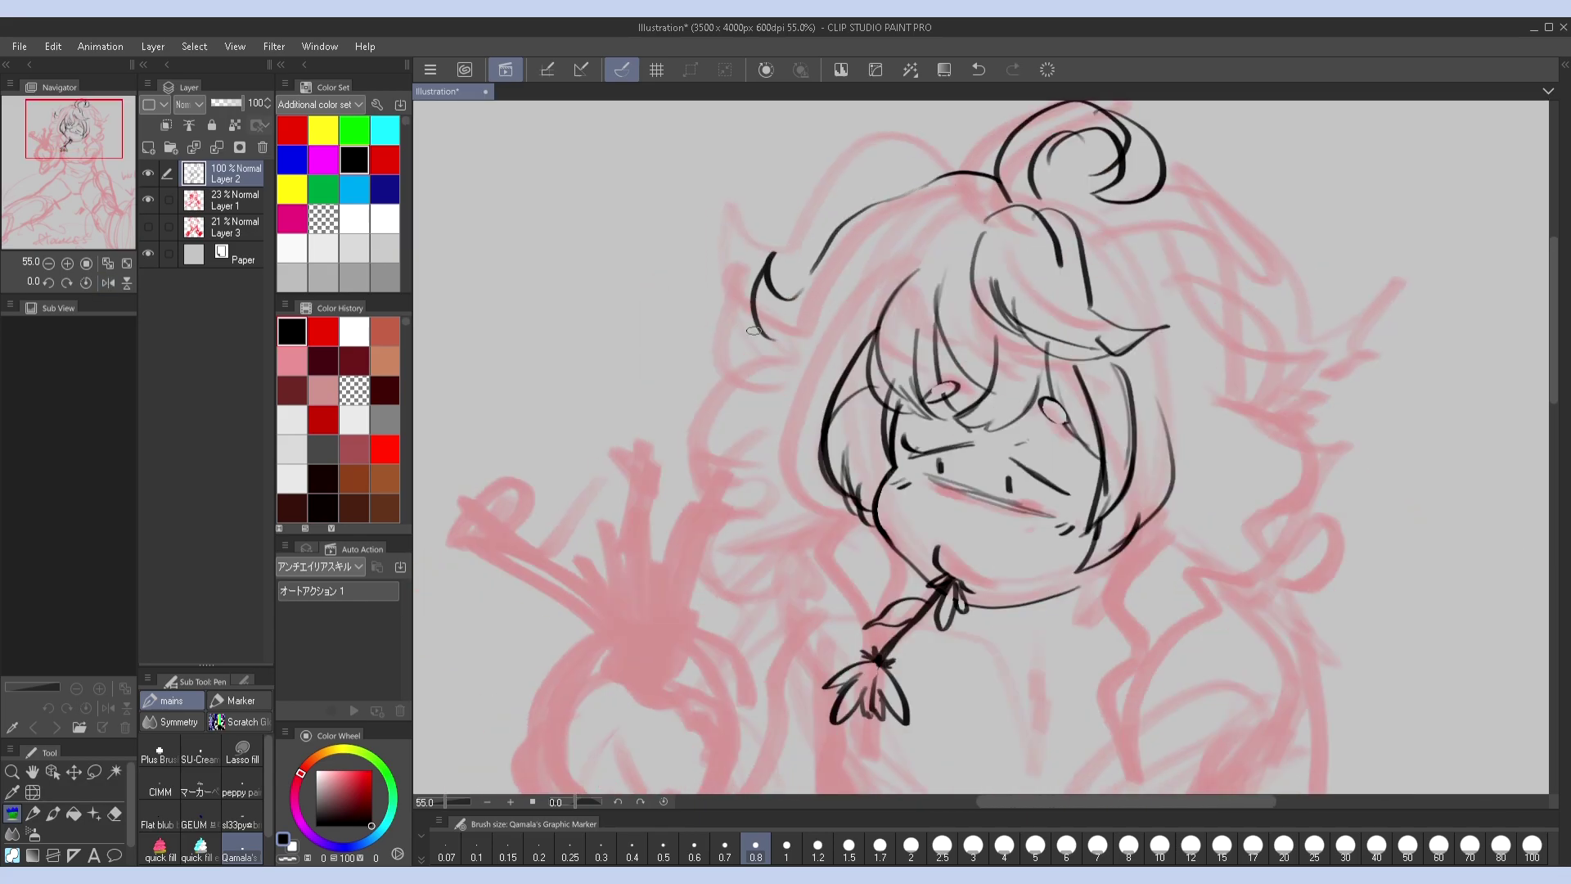
Lasso the inked head and reposition it slightly over the red sketch
key("ctrl+0")
key("m")
mouse_move(1117, 135)
left_mouse_down()
mouse_move(892, 245)
mouse_move(982, 164)
left_mouse_up()
key("k")
key("ctrl+d")
Lower the opacity of the red sketch on Layer 1 to 10% and return to Layer 2 with the pen
left_click(149, 199)
left_click(149, 198)
left_click(238, 199)
left_click_drag(219, 103, 215, 100)
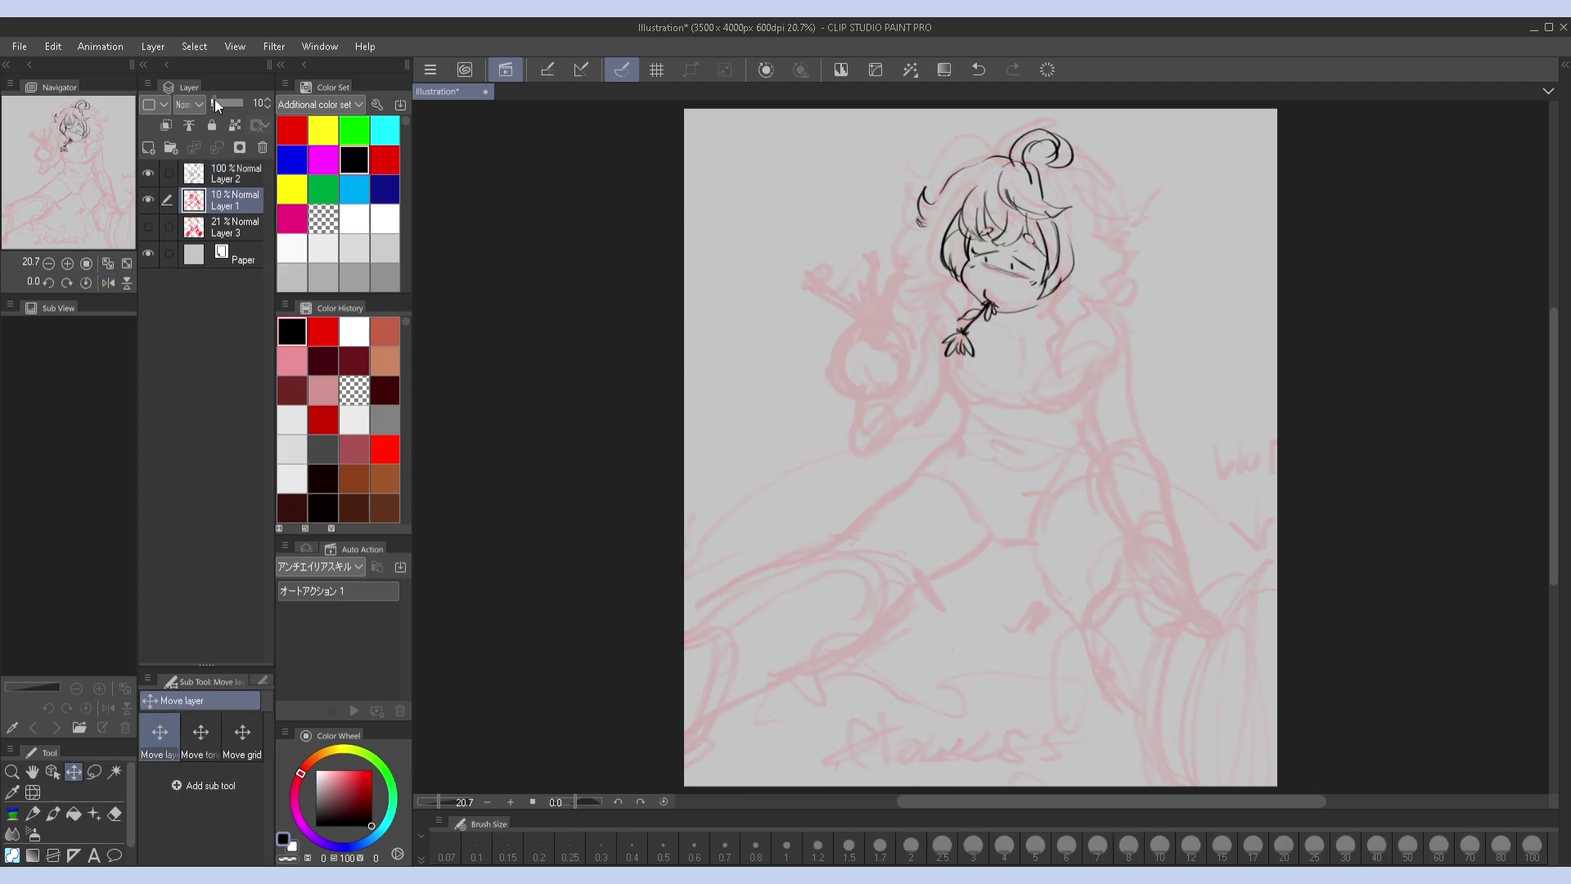
key("p")
key("alt+bracketright")
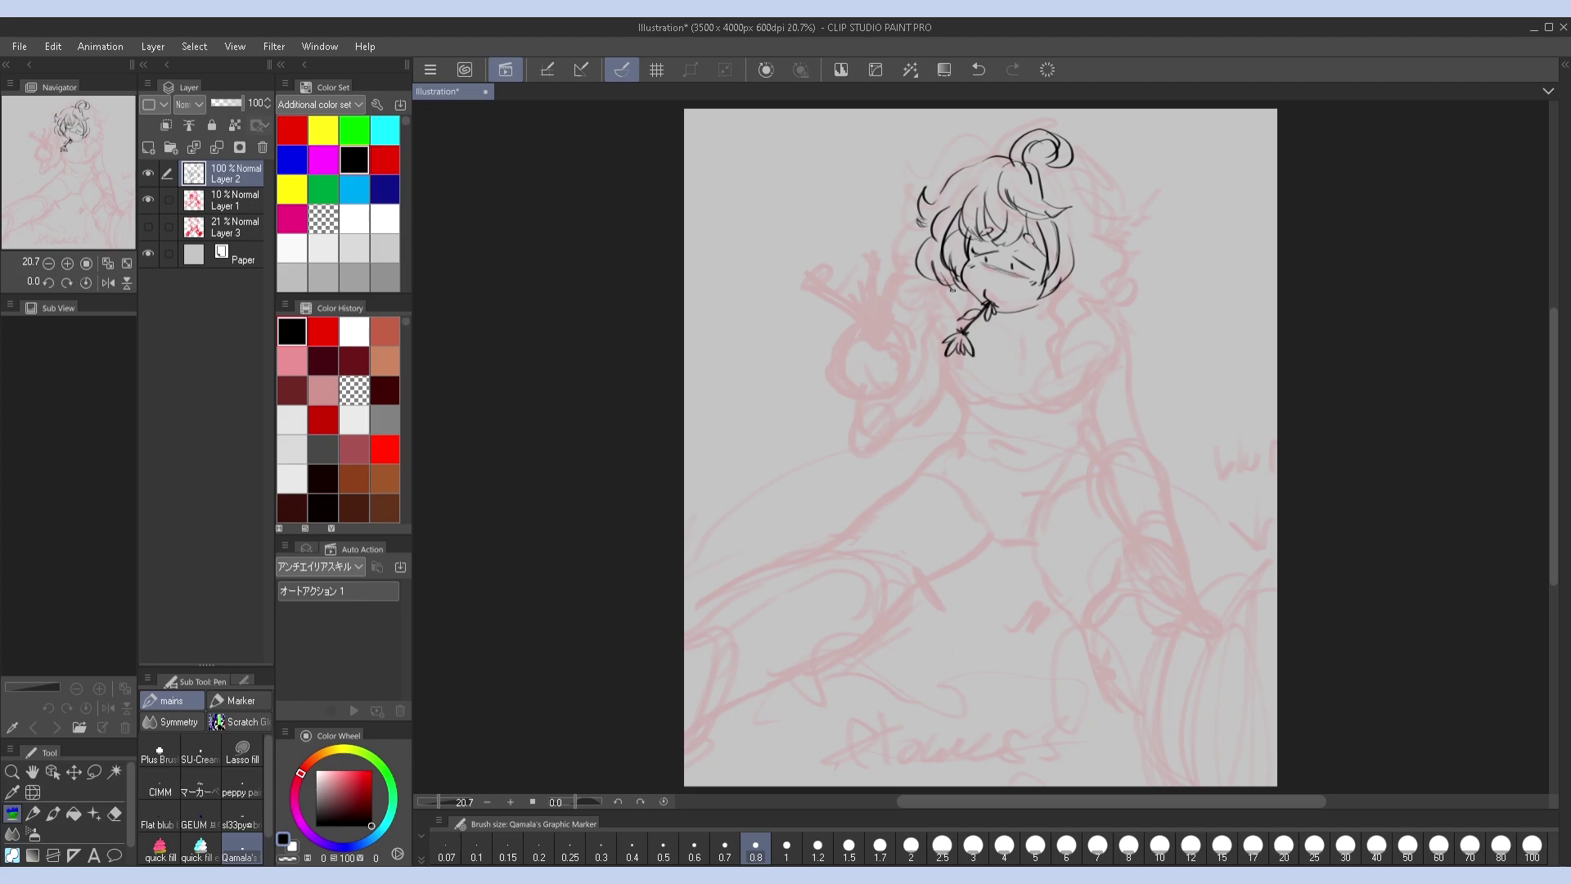
Ink more side hair and the neck below the chin, and try a shoulder line before undoing it
left_click_drag(1052, 255, 1063, 247)
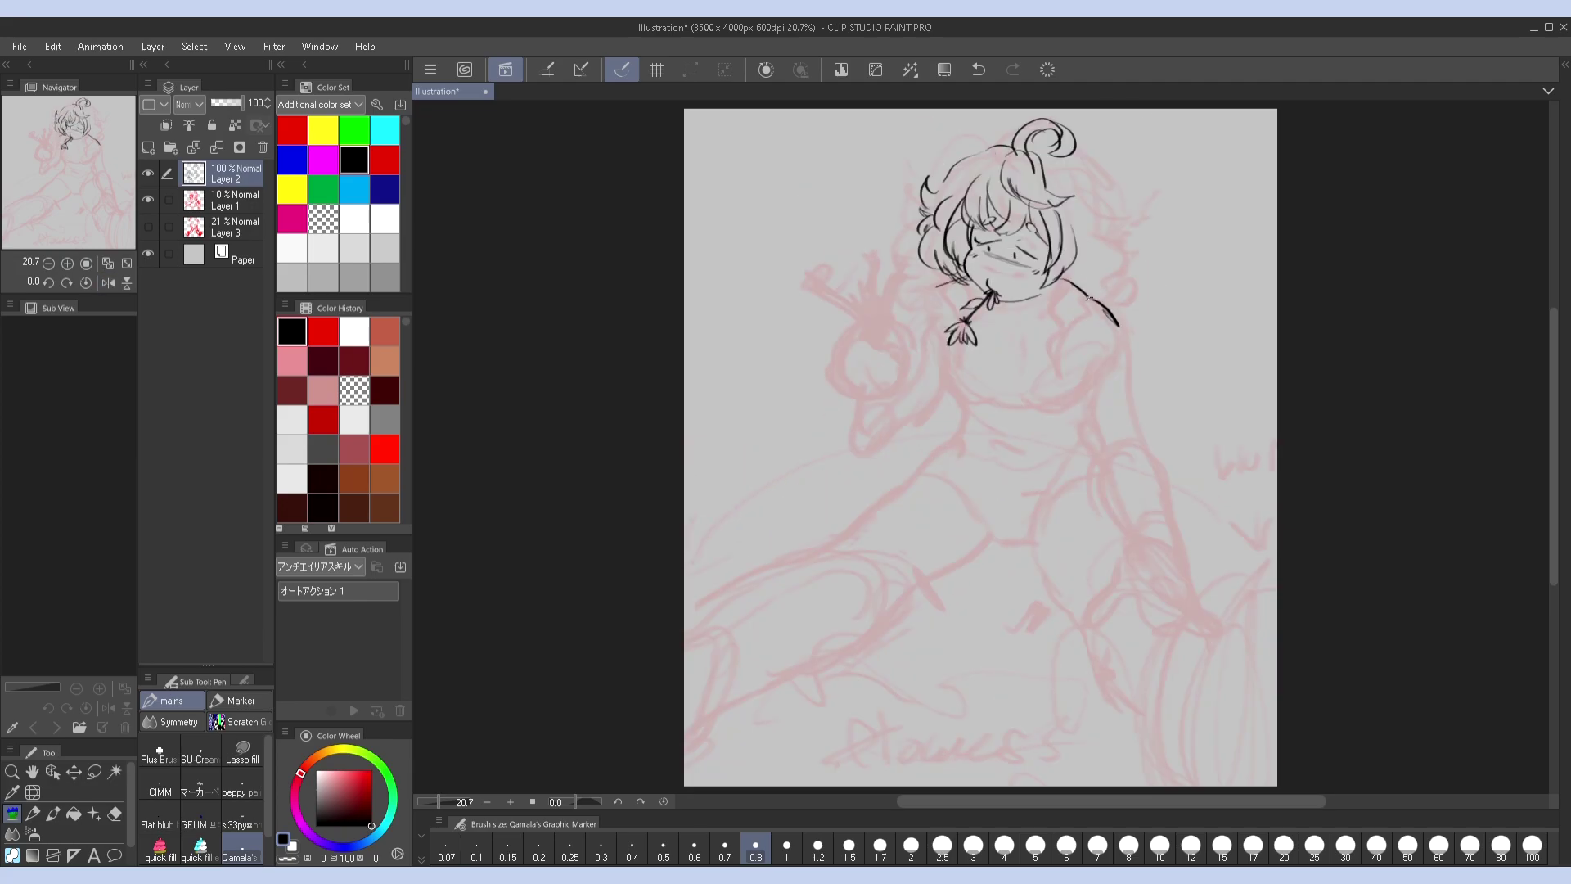
key("ctrl+z")
key("ctrl+z")
key("ctrl+y")
key("ctrl+z")
key("ctrl+y")
key("ctrl+z")
key("ctrl+y")
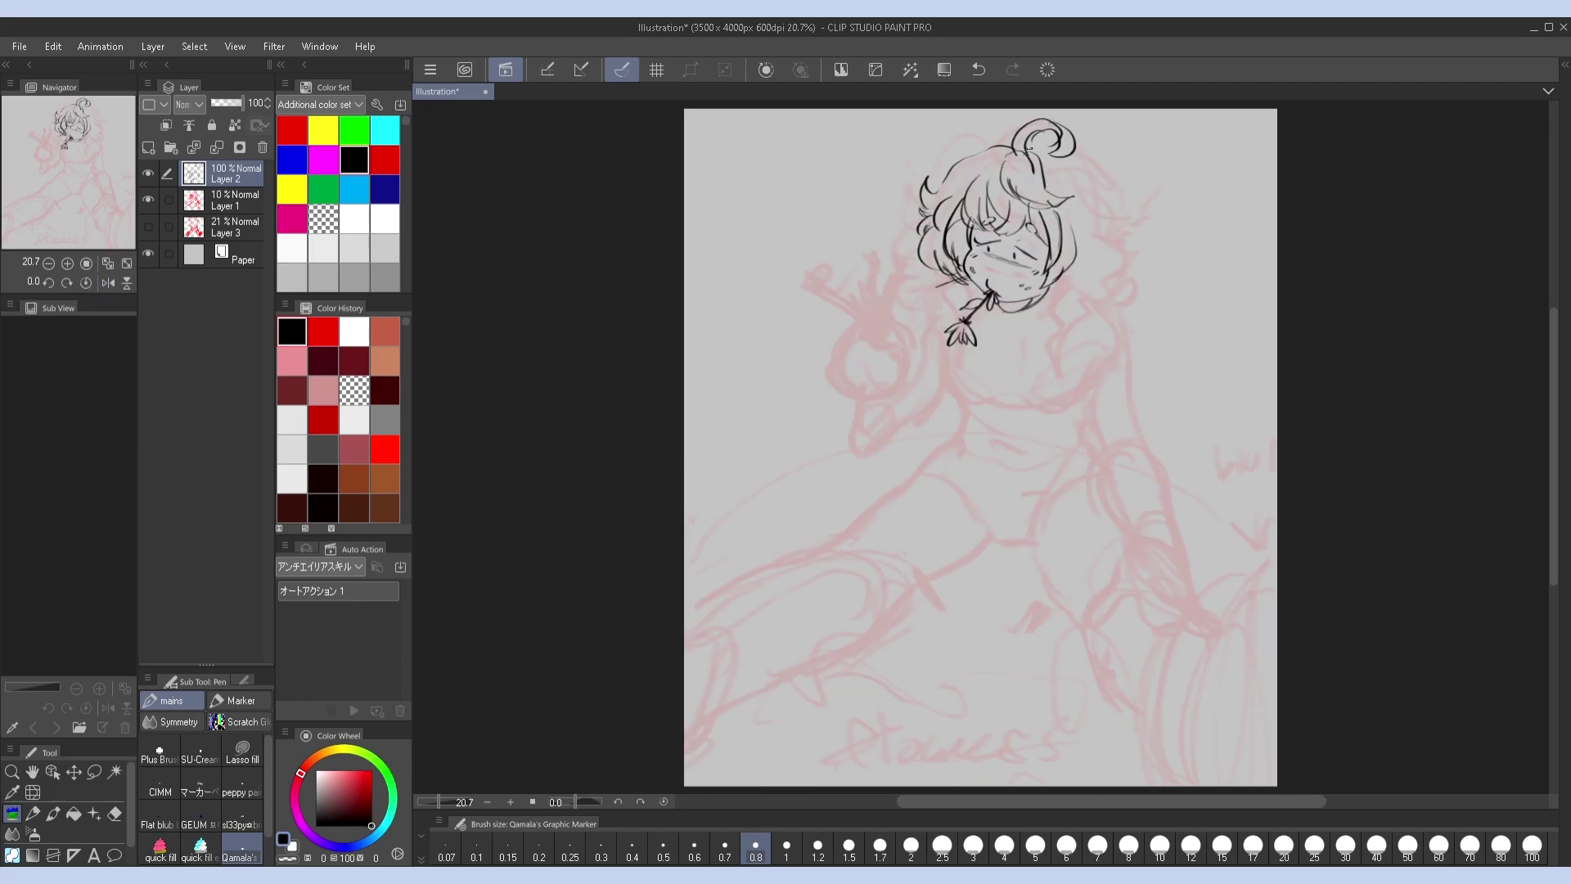
Ink the outer back hair with its flicked tips and the wavy lock falling beside the neck, checking the drawing mirrored
key("h")
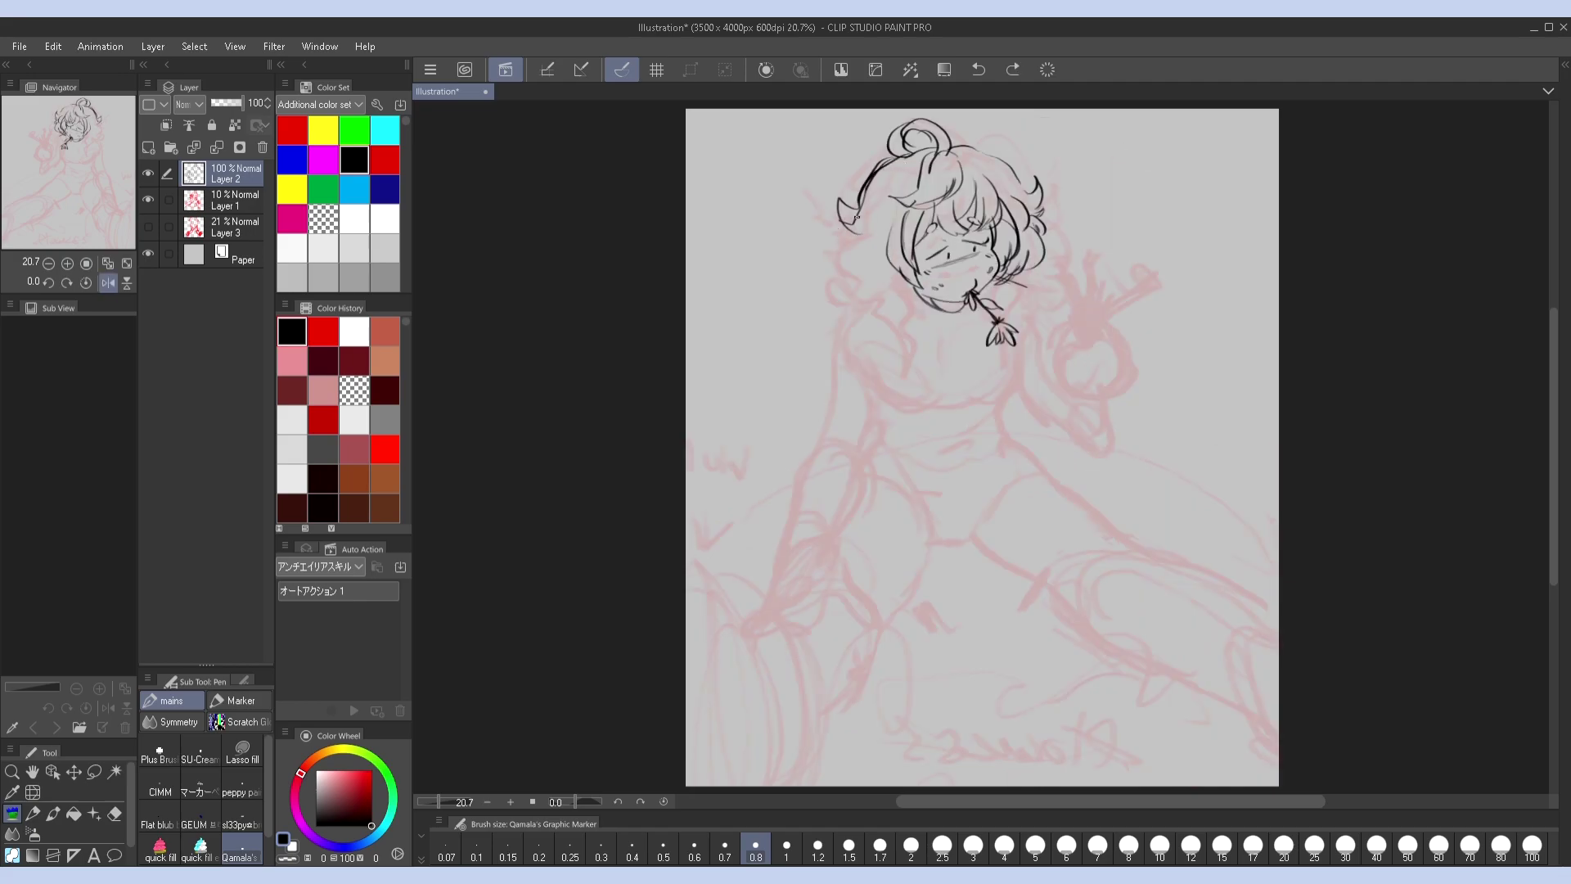
key("h")
left_click_drag(1115, 211, 1068, 282)
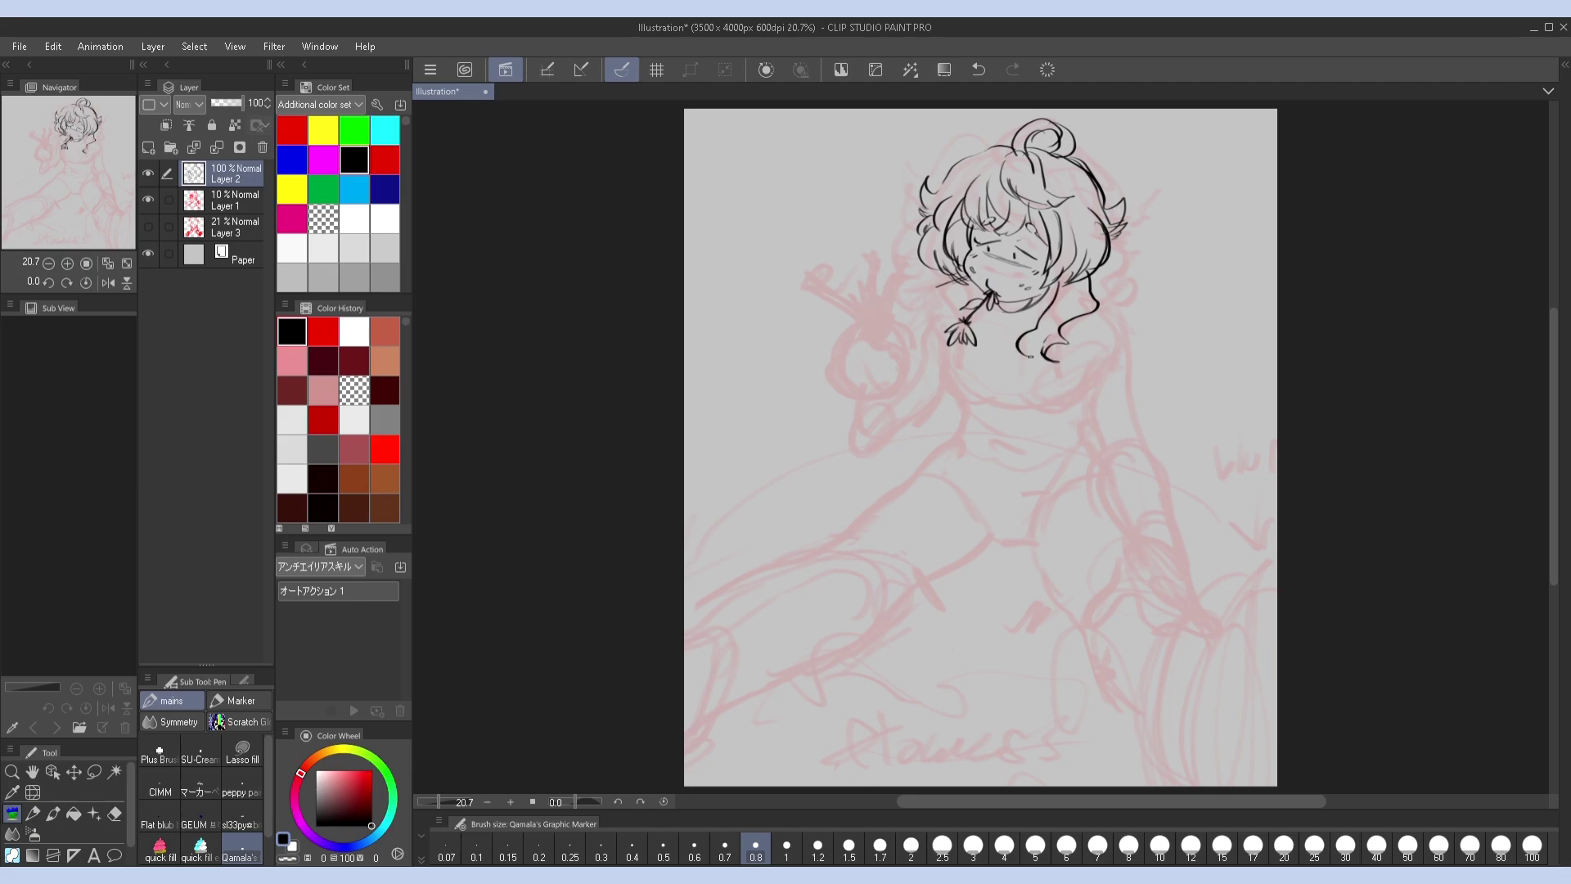
key("h")
left_click_drag(1069, 318, 1096, 304)
key("h")
key("h")
key("h")
Lasso the side hair by the forward cheek and shift it inward with the red sketch temporarily hidden
left_click(148, 199)
key("m")
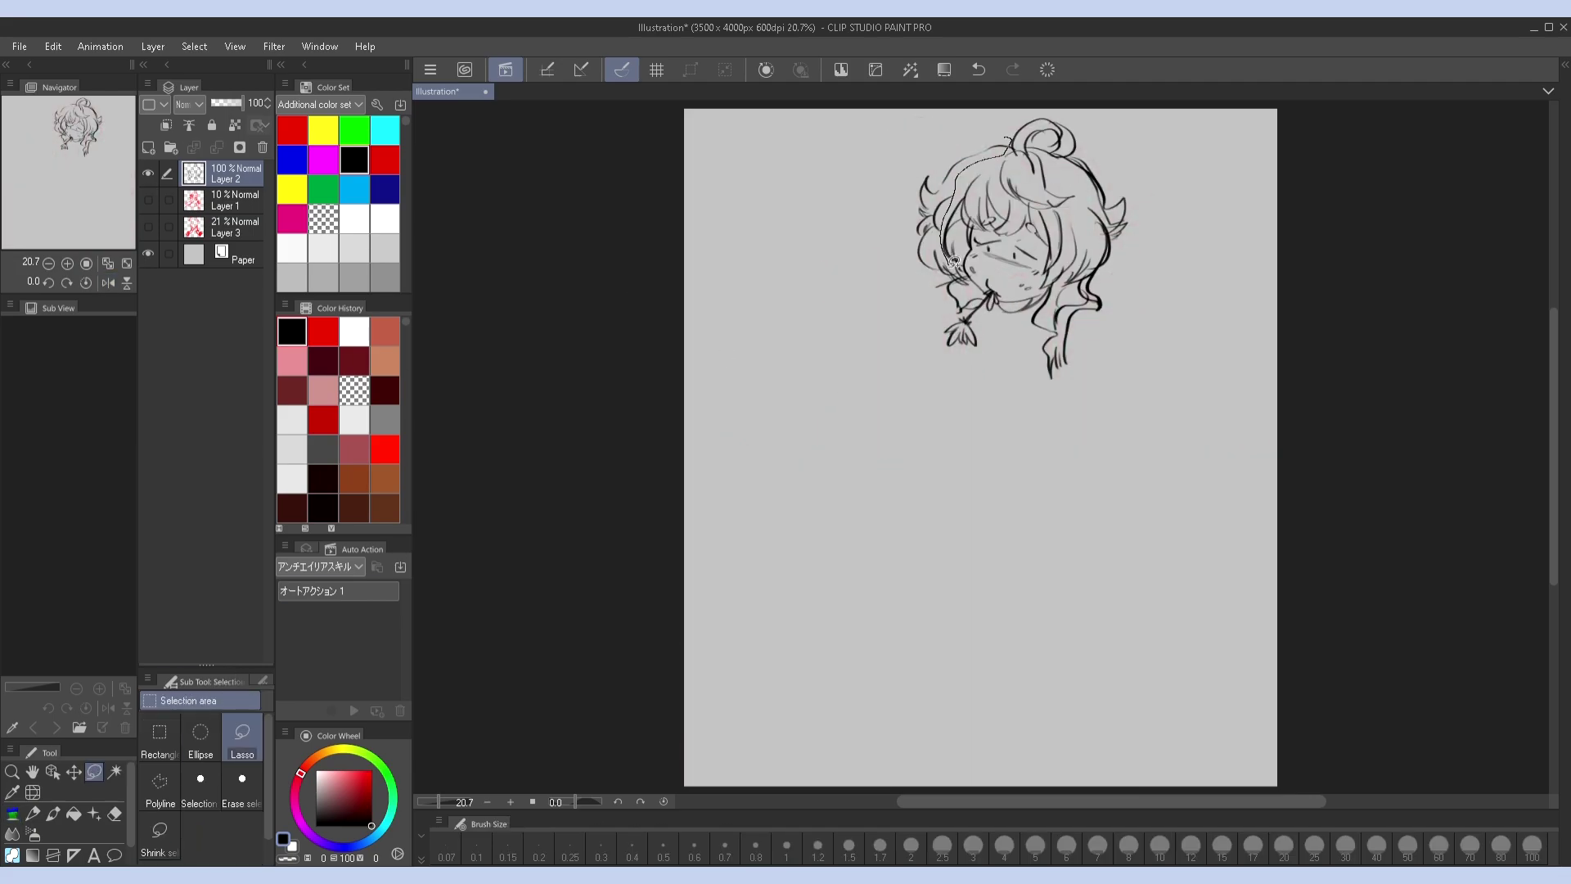
left_click_drag(955, 262, 1005, 141)
key("ctrl+d")
left_click(148, 199)
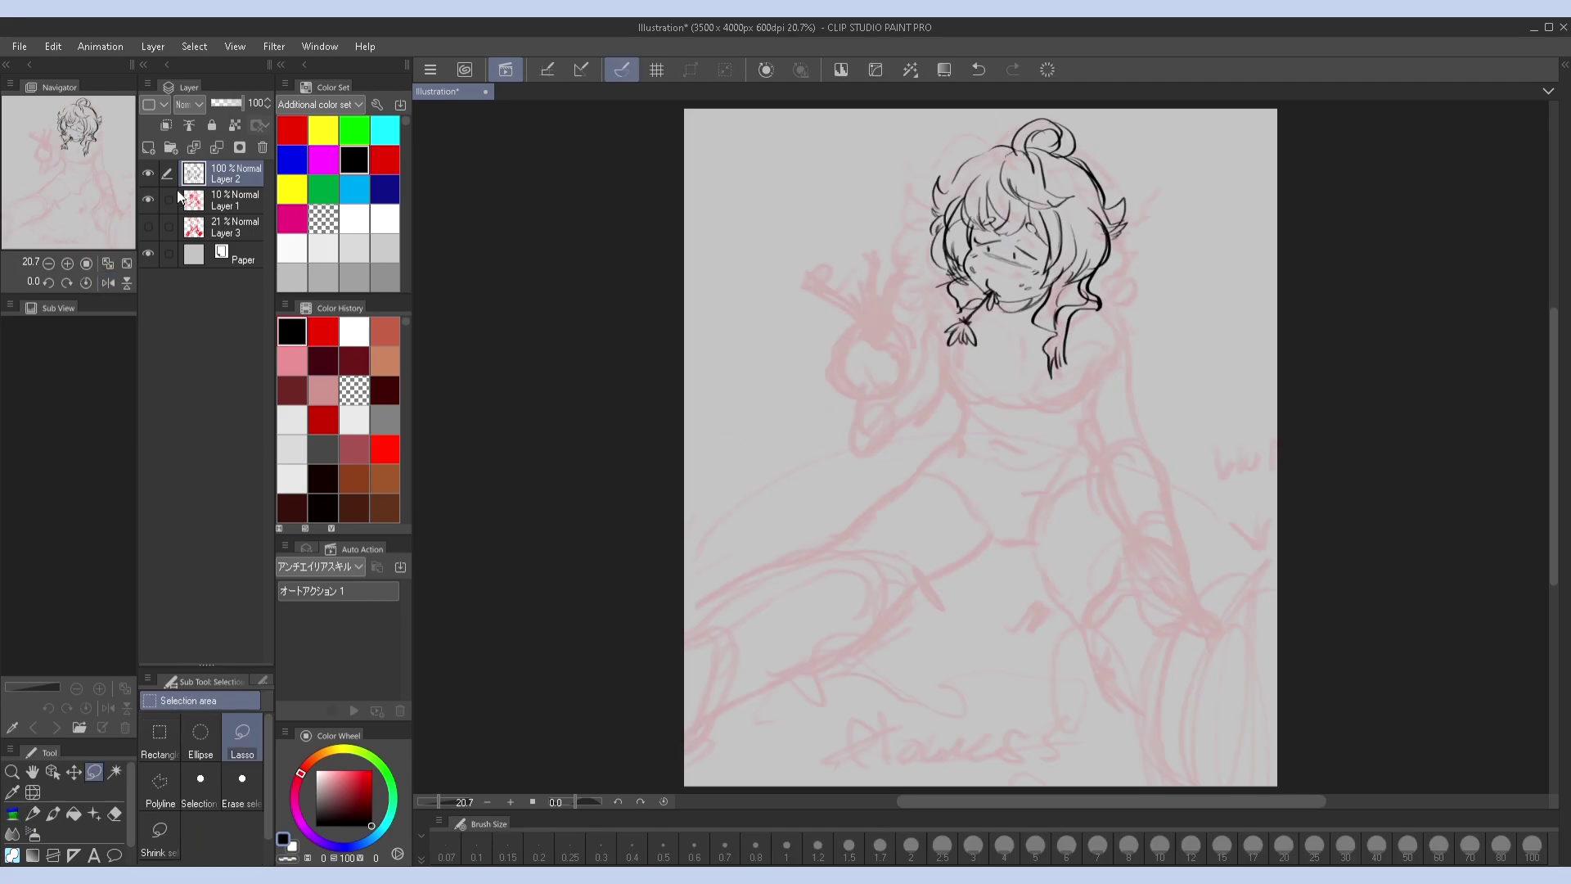
Ink small curled hair tips along the outer edge of the back hair, checking the drawing mirrored
key("p")
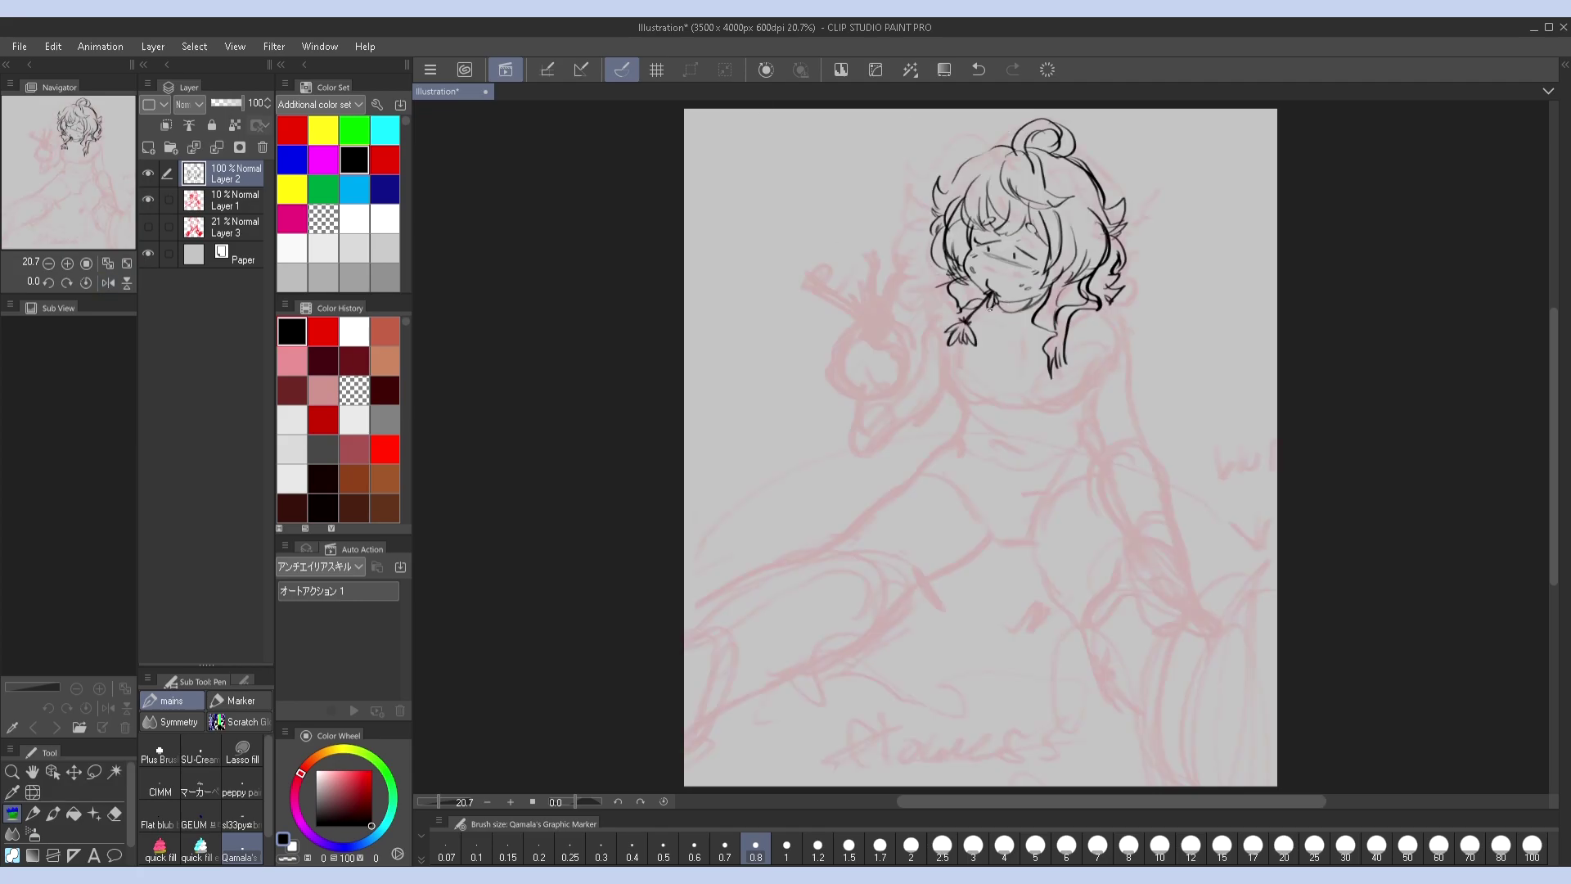
left_click_drag(955, 390, 965, 399)
key("h")
key("h")
Add a new layer, hide the inked head, and ink the shoulder arc, chest sides and waist
left_click(148, 147)
left_click(148, 200)
left_click_drag(948, 310, 1114, 322)
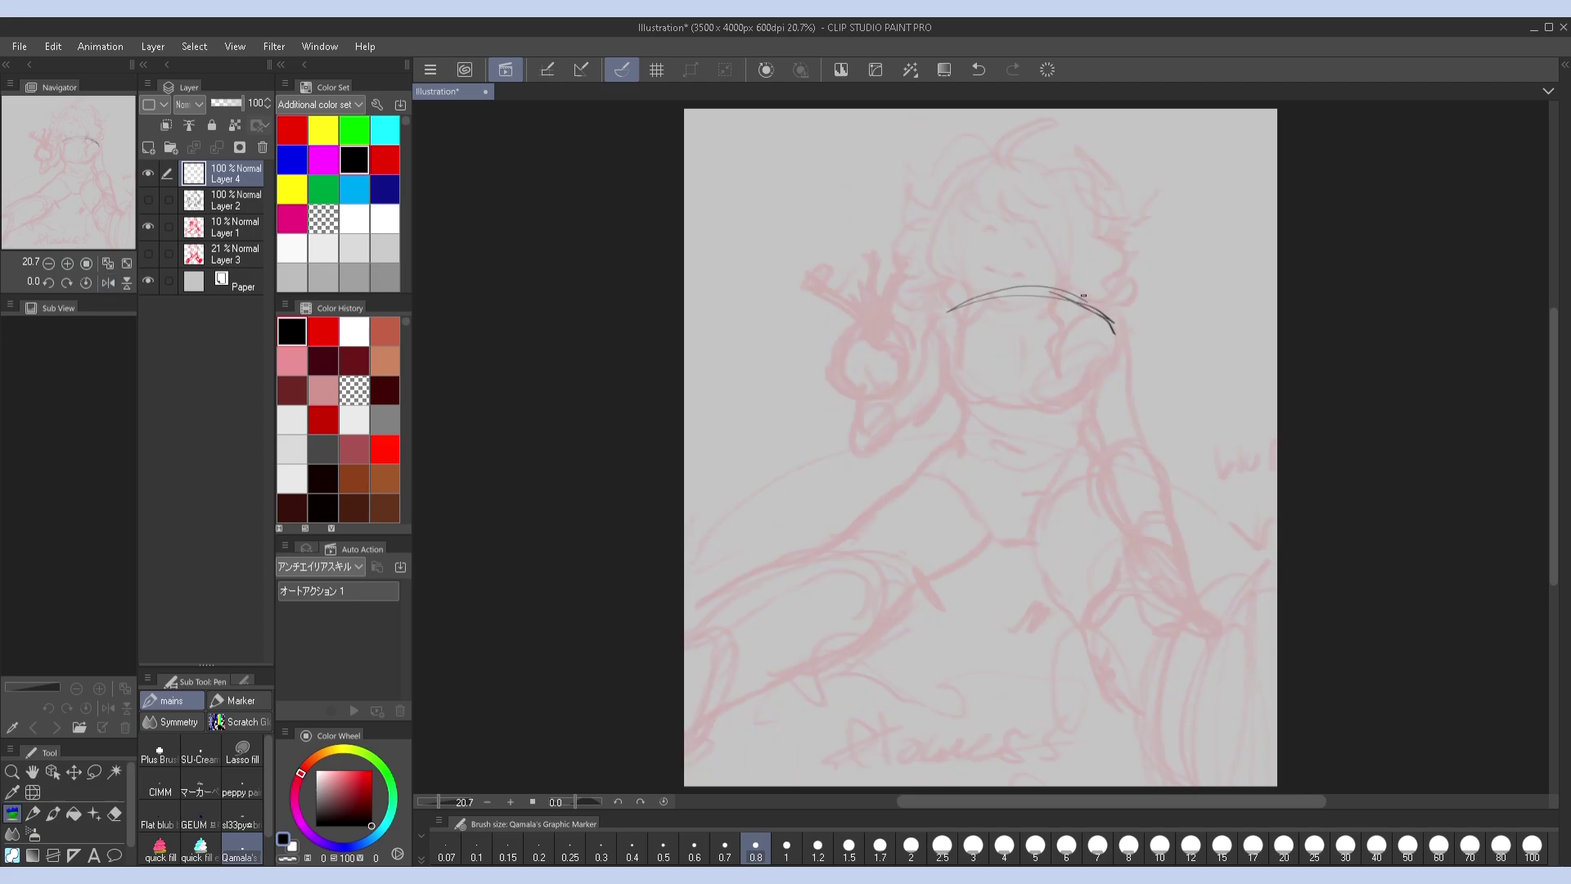
left_click_drag(948, 308, 960, 391)
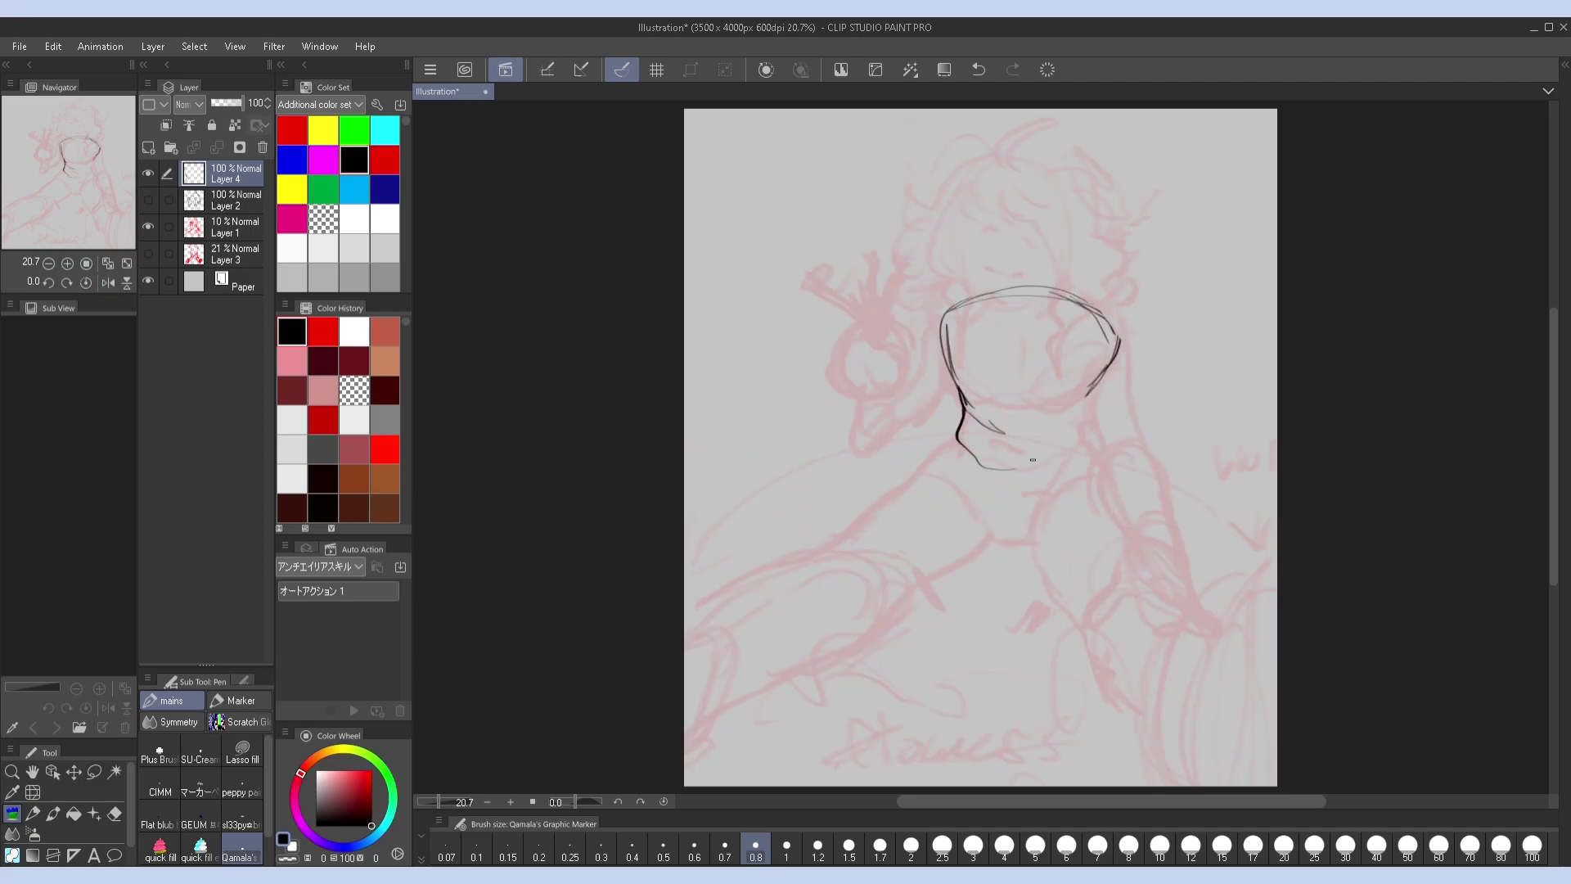
Adjust the torso with a free transform and ink the second waist side, the hips and the groin line
key("ctrl+t")
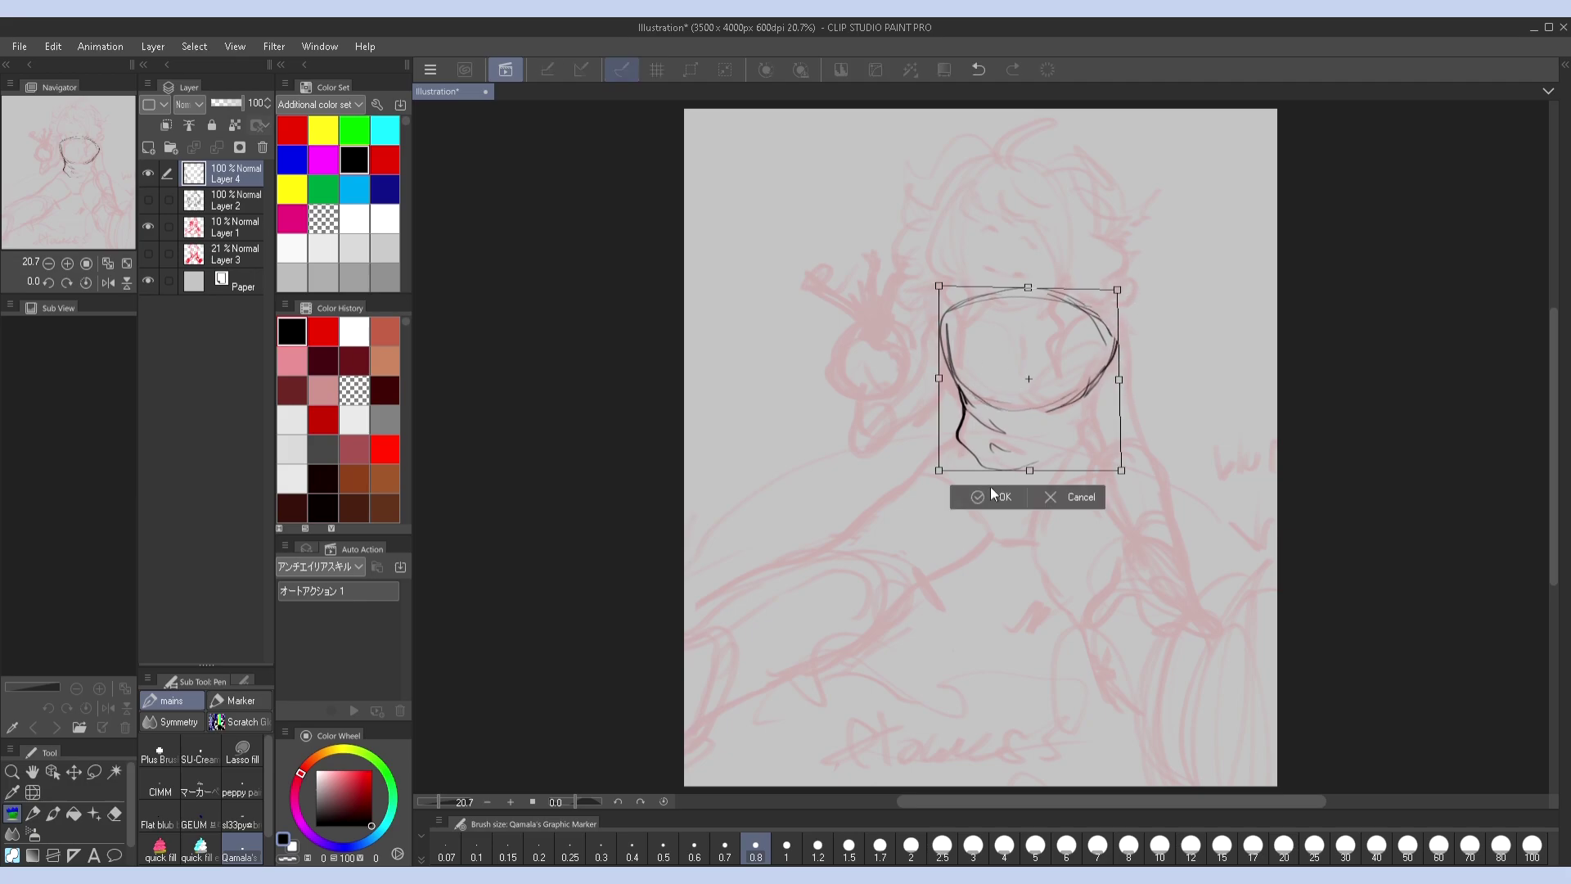
left_click(991, 486)
left_click_drag(1111, 354, 1088, 400)
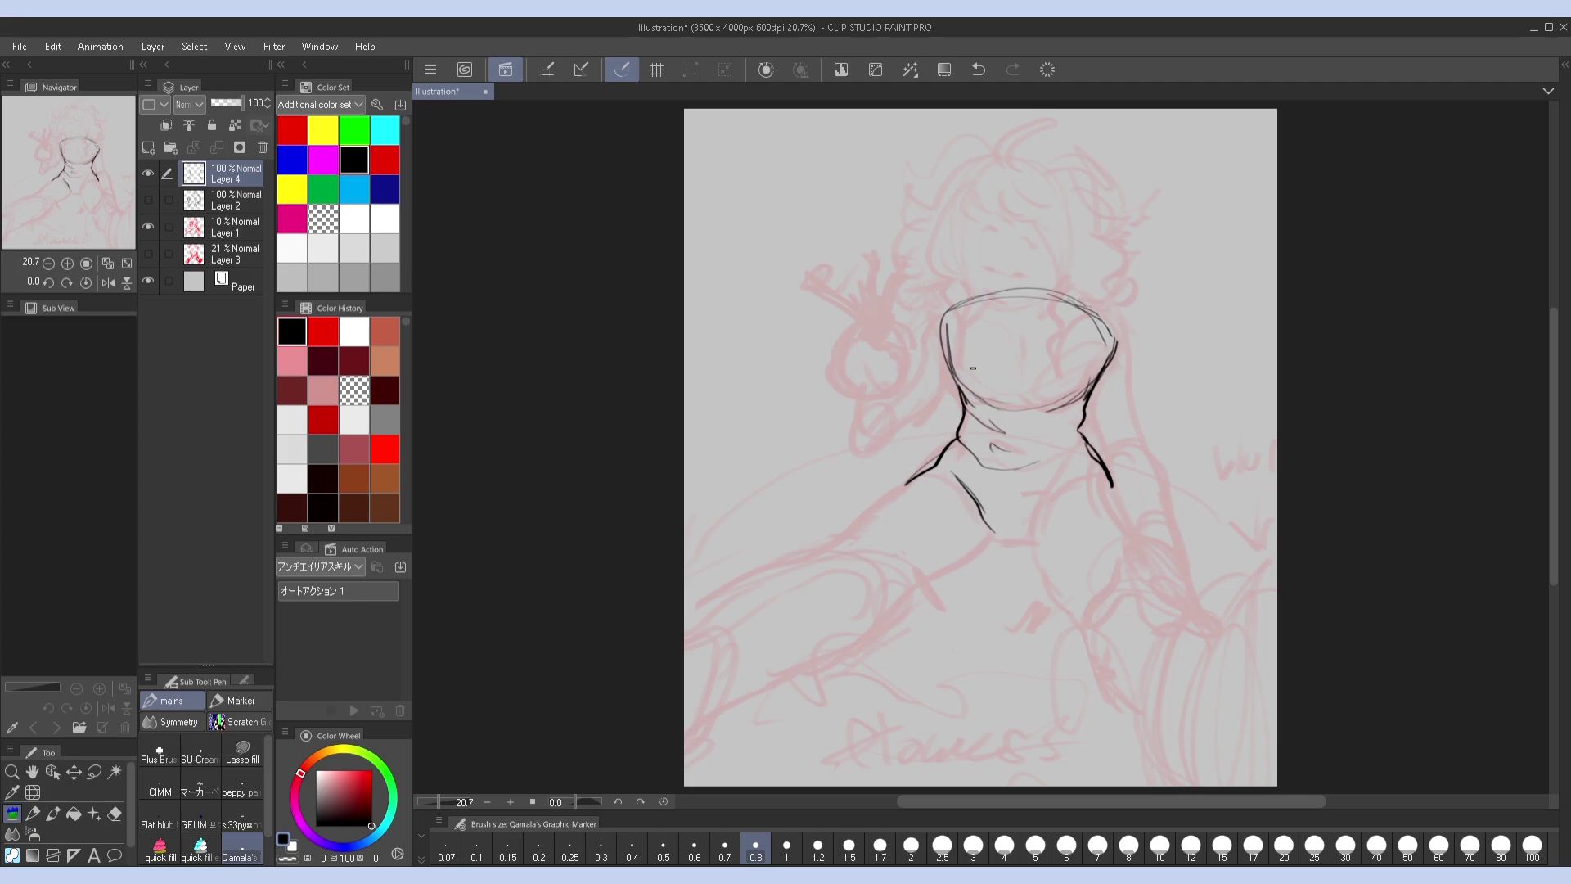
key("ctrl+z")
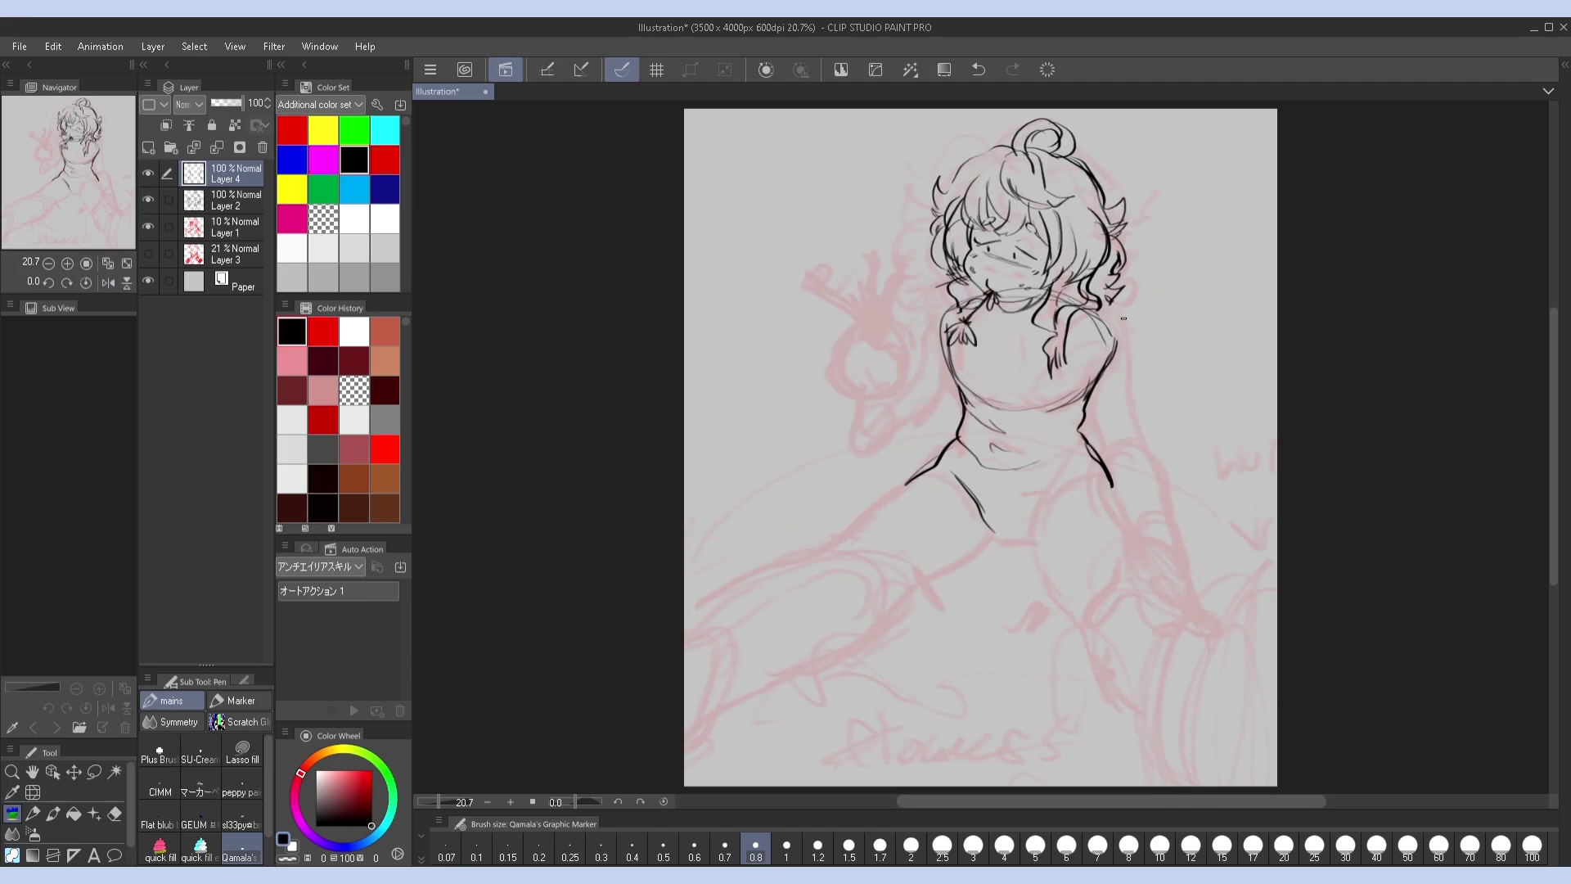
Reshape the inked torso with free transforms to fit under the head, checking it mirrored and without the red sketch
key("ctrl+t")
left_click(981, 554)
left_click(108, 282)
left_click(148, 226)
key("h")
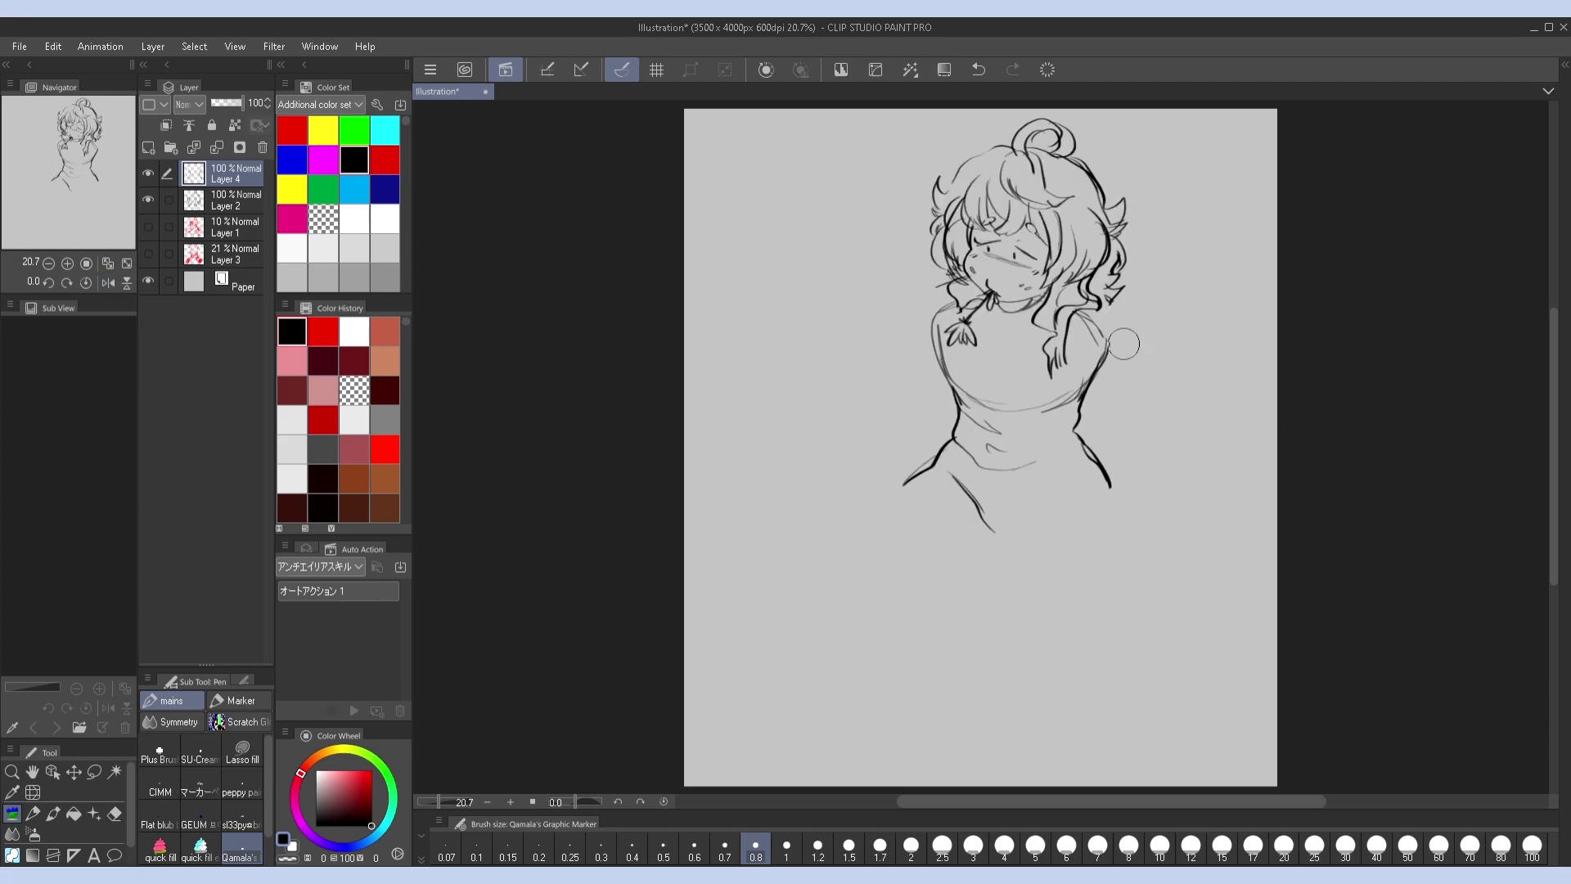
key("ctrl+t")
mouse_move(1101, 442)
left_mouse_down()
mouse_move(1088, 385)
mouse_move(1101, 442)
left_mouse_up()
key("Return")
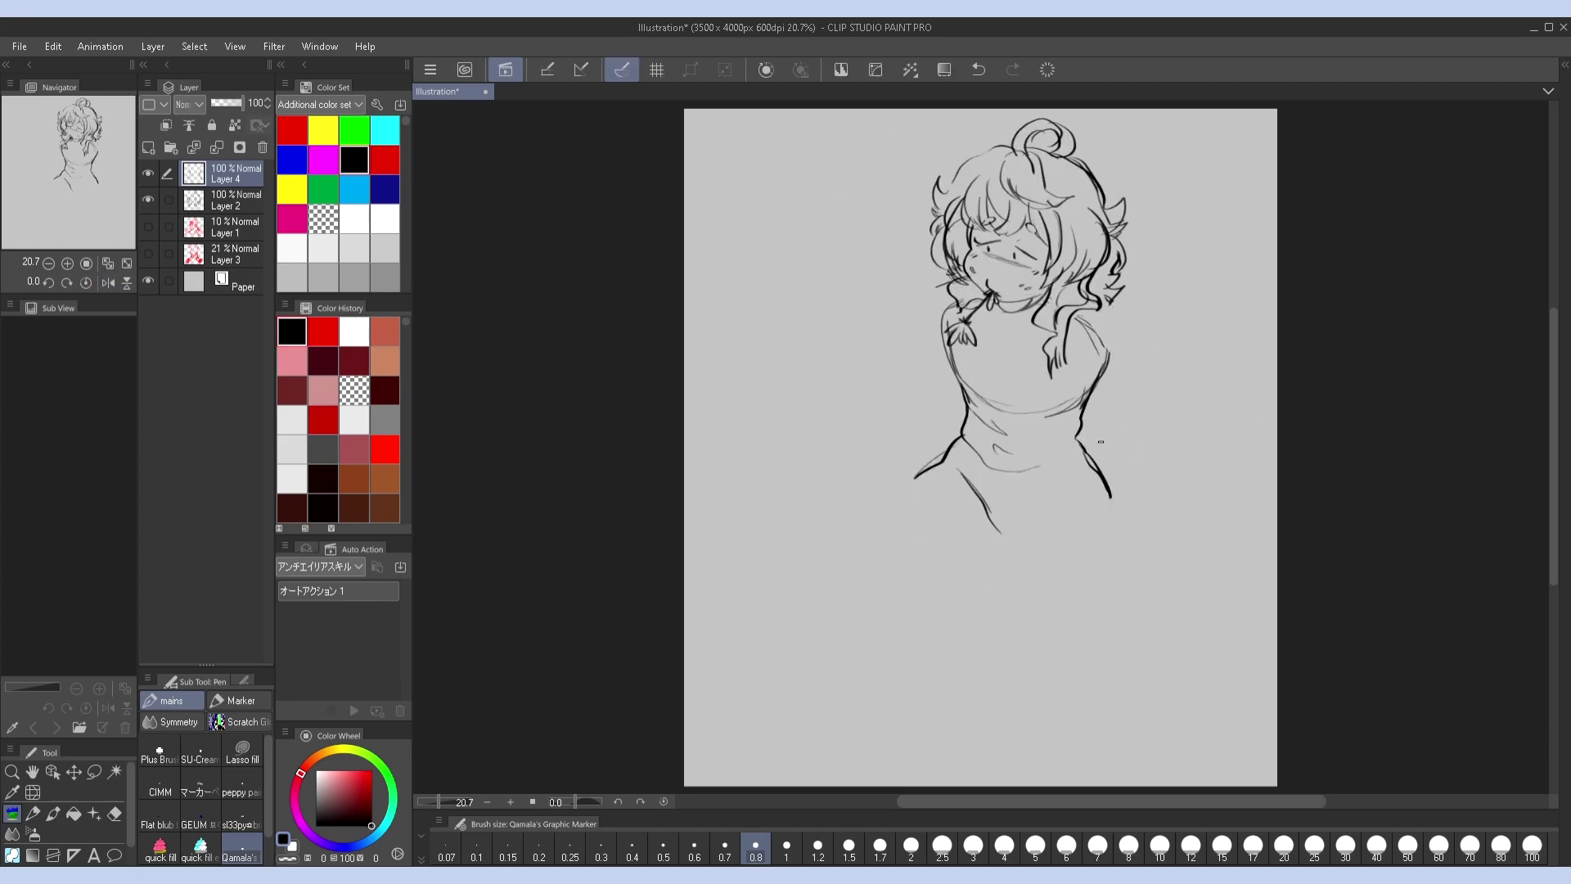
key("ctrl+z")
left_click(148, 226)
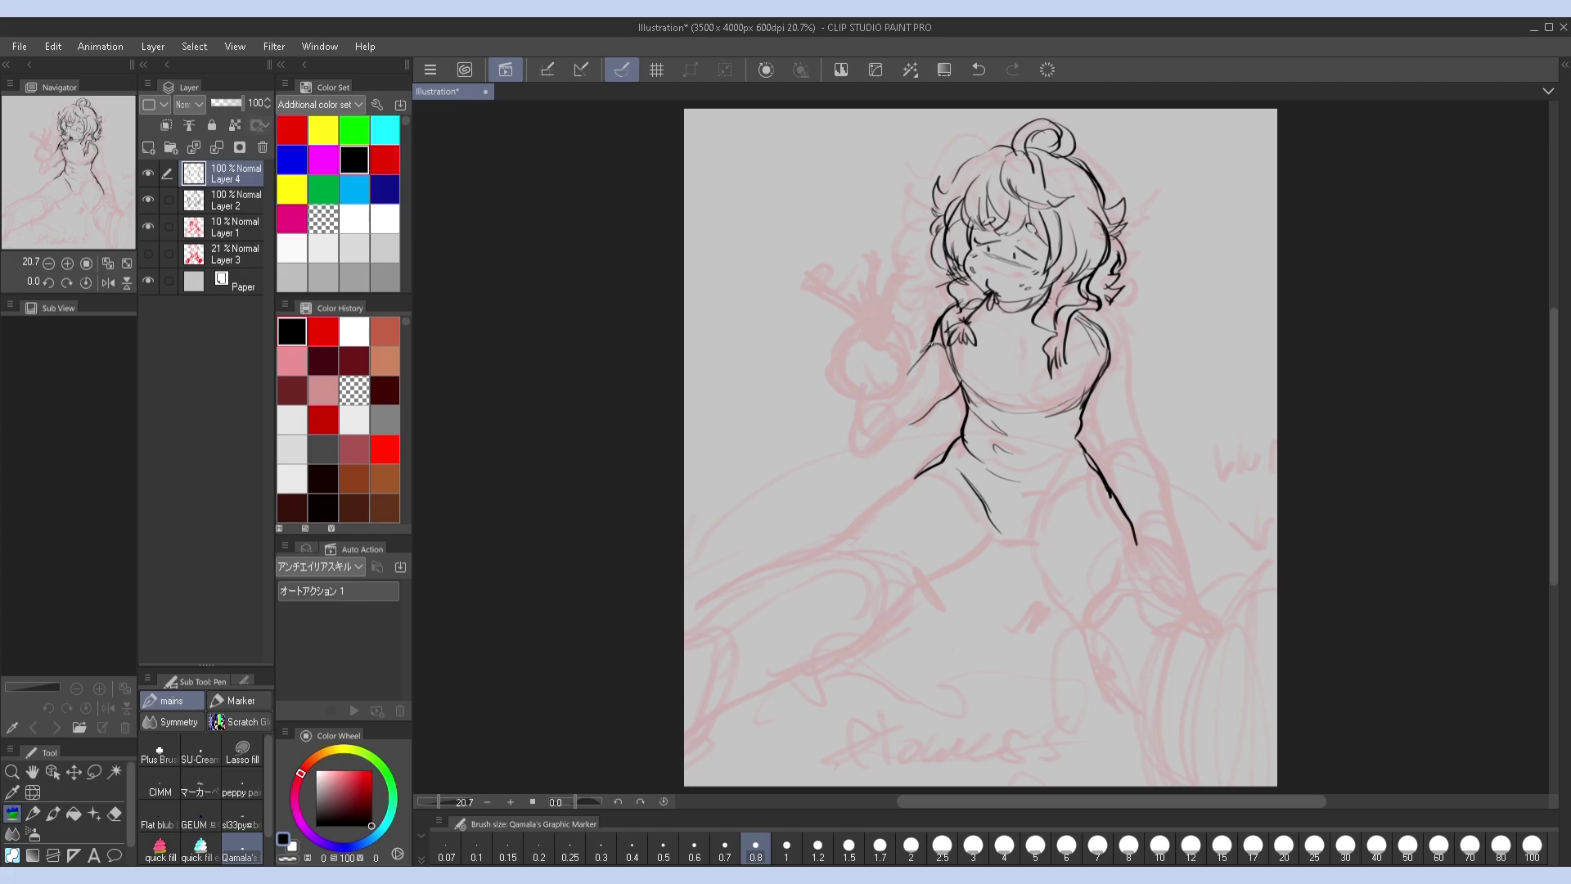
Ink the upper arm and the raised forearm bent at the elbow beside the torso
mouse_move(925, 347)
left_mouse_down()
mouse_move(878, 411)
mouse_move(916, 380)
left_mouse_up()
mouse_move(878, 311)
left_mouse_down()
mouse_move(866, 430)
mouse_move(884, 319)
mouse_move(913, 425)
left_mouse_up()
left_click_drag(855, 369, 901, 442)
Rough in an oval hand shape above the raised forearm and set the brush size to 0.7
scroll(882, 203, "up", 1)
key("bracketright")
key("bracketright")
key("bracketright")
key("bracketright")
left_click_drag(892, 278, 888, 283)
key("bracketleft")
key("bracketleft")
key("bracketleft")
key("bracketleft")
key("bracketleft")
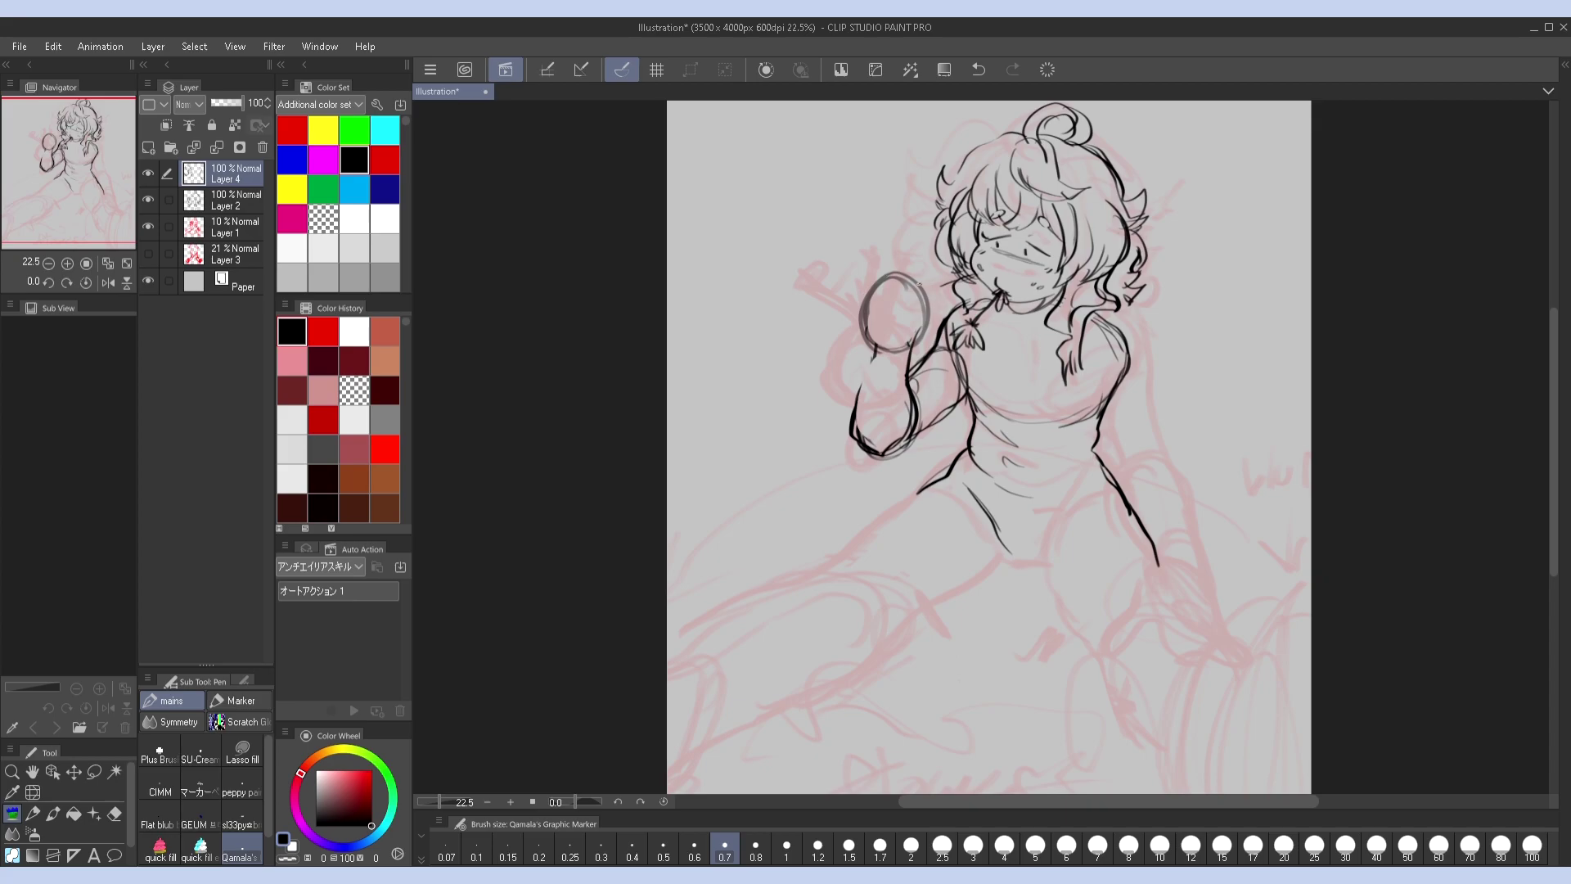
Undo the hand oval and redraw it as a taller rounded shape on the raised forearm
scroll(882, 203, "down", 1)
key("ctrl+z")
left_click_drag(875, 288, 927, 310)
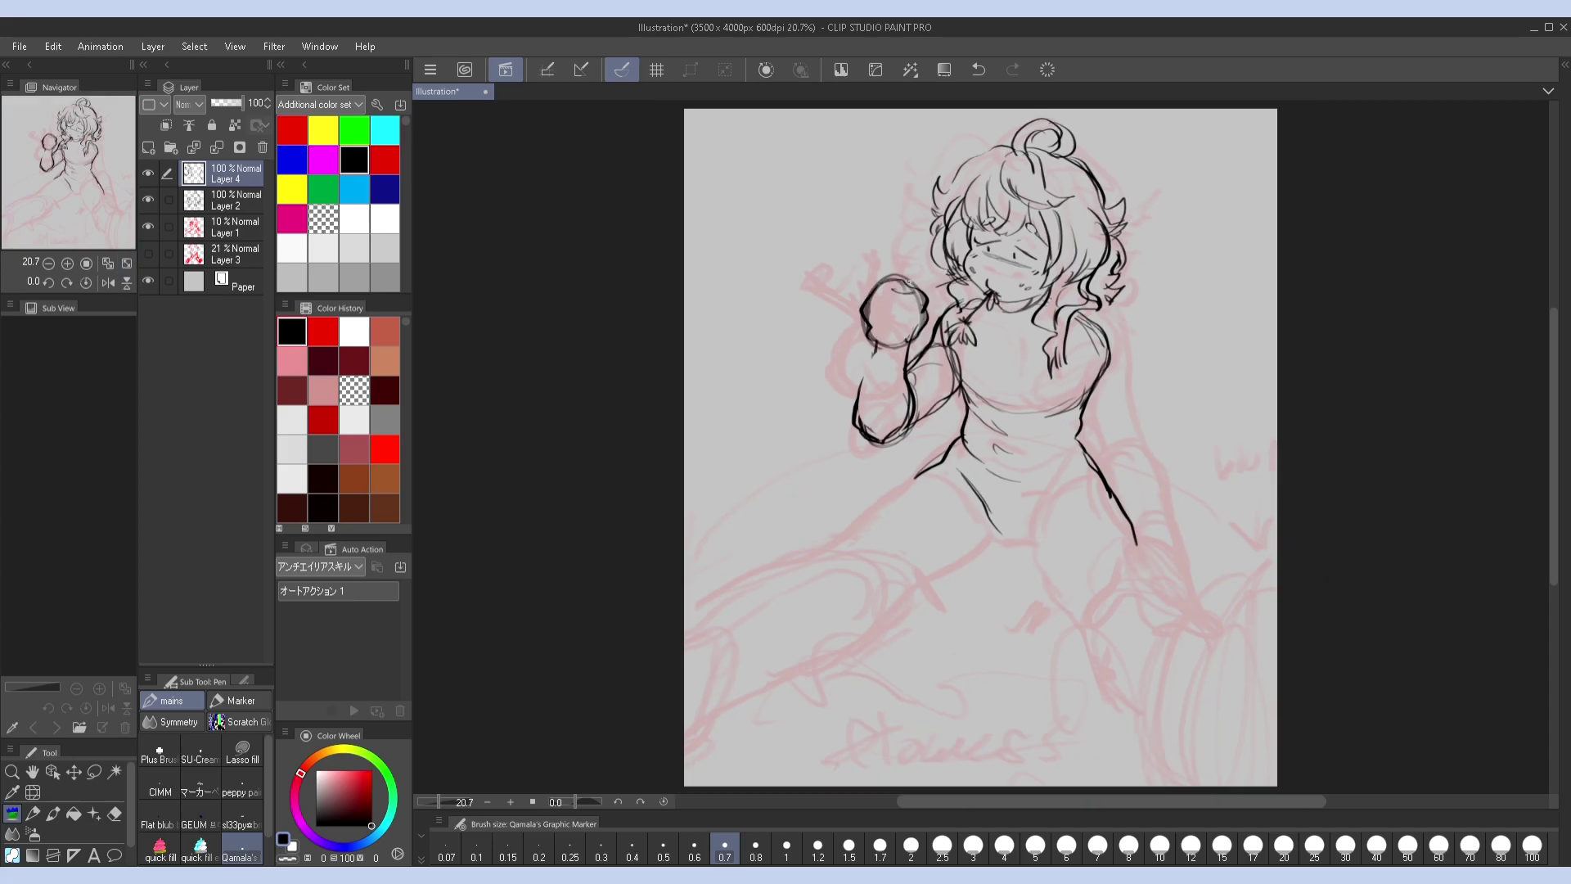
key("ctrl+z")
mouse_move(896, 272)
left_mouse_down()
mouse_move(910, 336)
mouse_move(878, 342)
left_mouse_up()
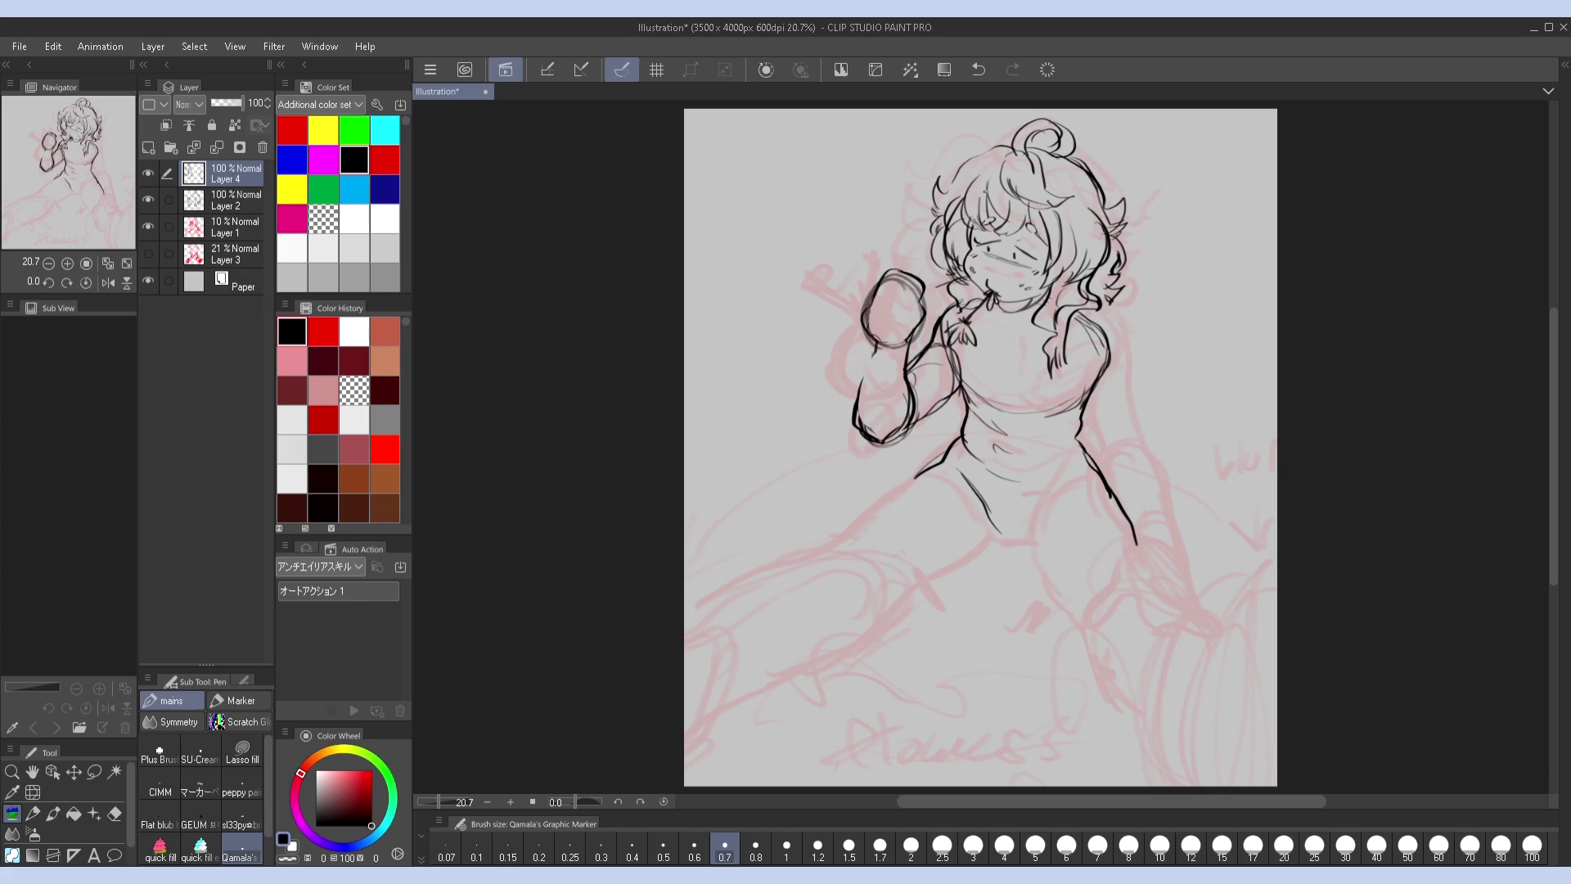
Ink a pointed spike and leafy flower sprigs growing from the raised hand, checking them with the red sketch hidden
left_click_drag(922, 280, 928, 223)
left_click_drag(912, 273, 933, 281)
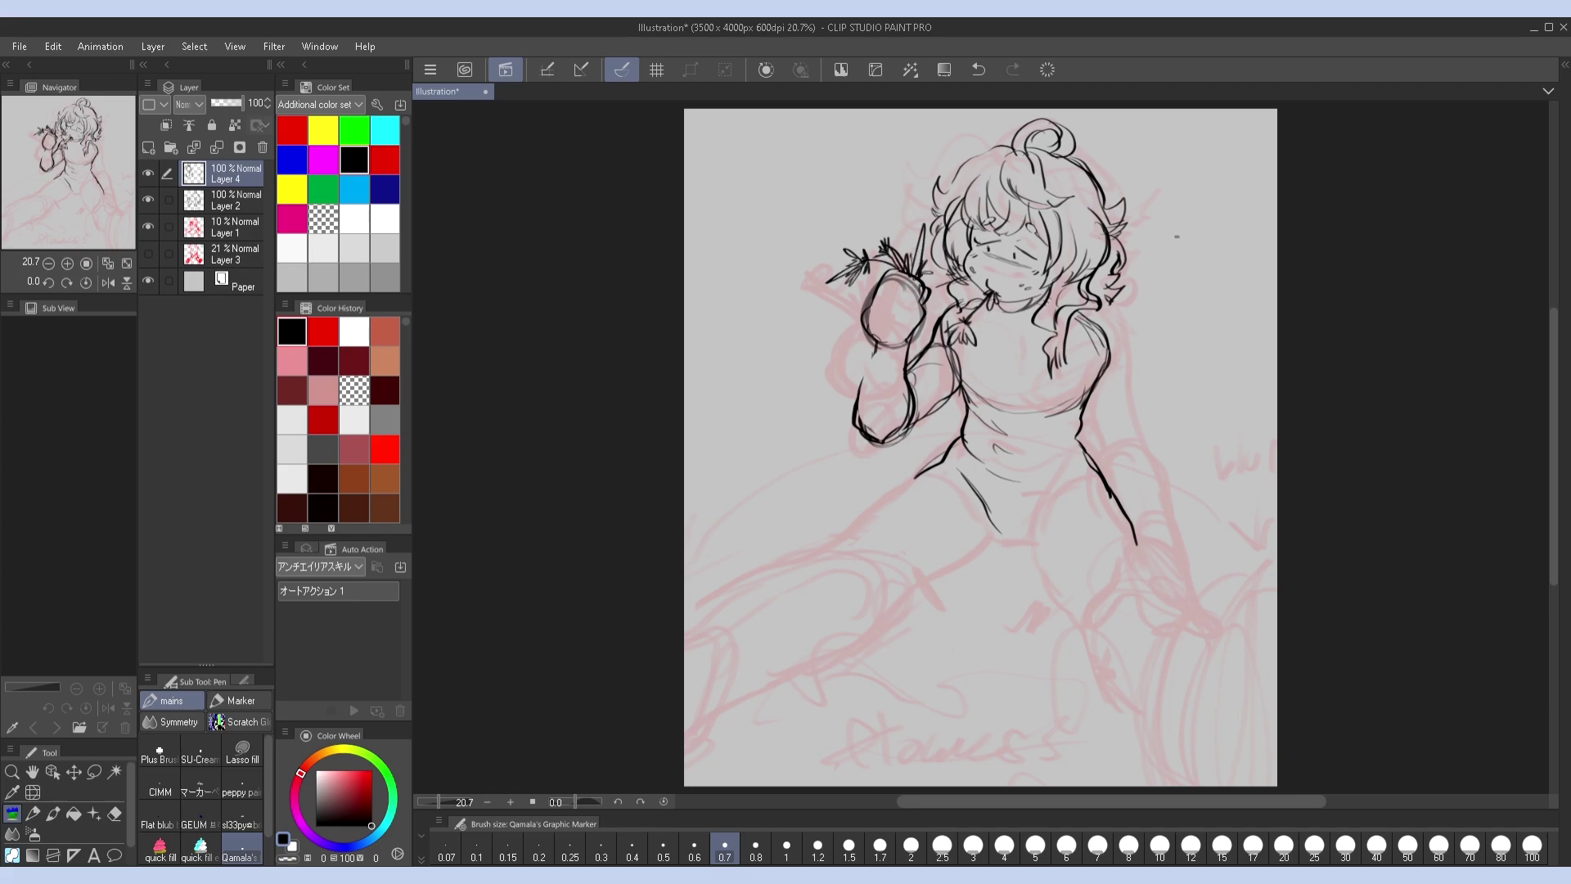
left_click(149, 225)
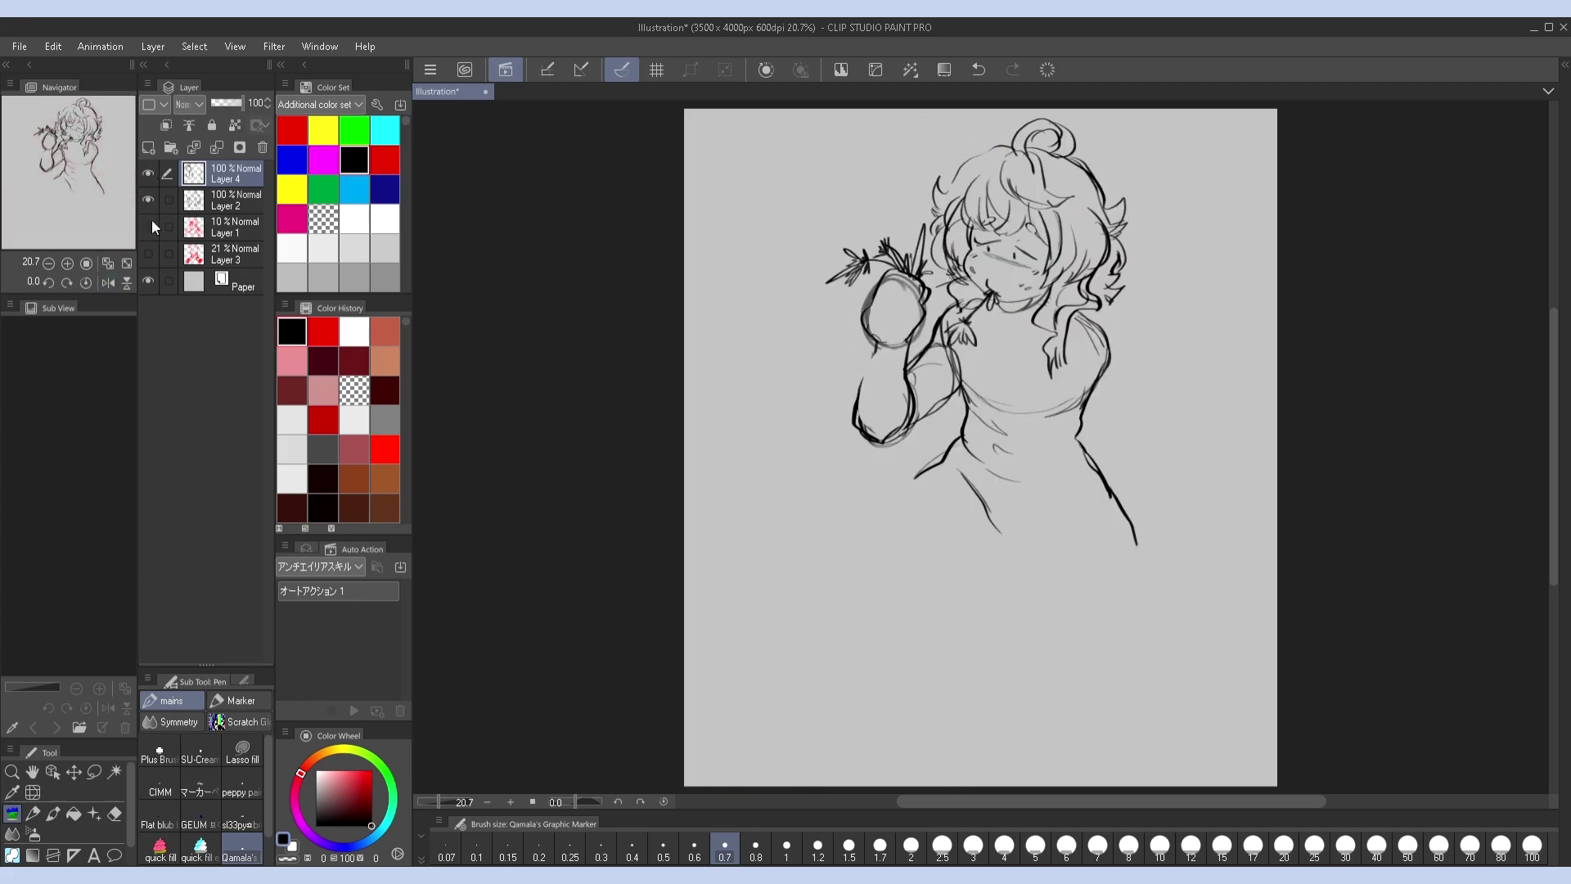
left_click(149, 226)
Lasso and tilt the raised forearm and hand slightly outward, and merge the body line art into Layer 2
key("m")
mouse_move(900, 201)
left_mouse_down()
mouse_move(913, 385)
mouse_move(928, 225)
mouse_move(967, 186)
left_mouse_up()
key("ctrl+t")
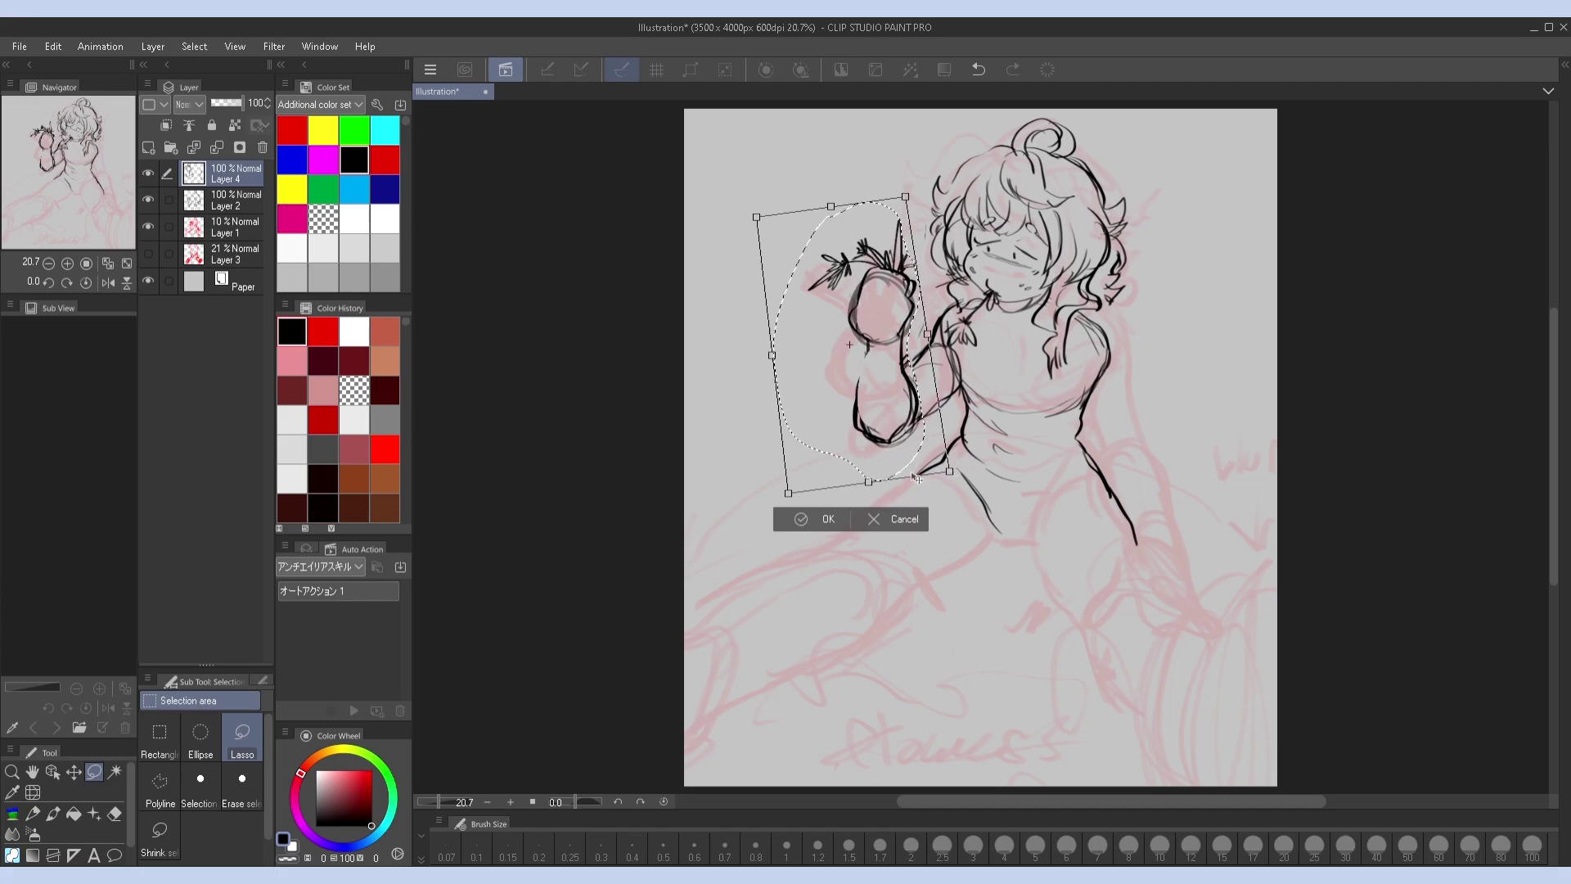
key("Return")
key("ctrl+d")
key("p")
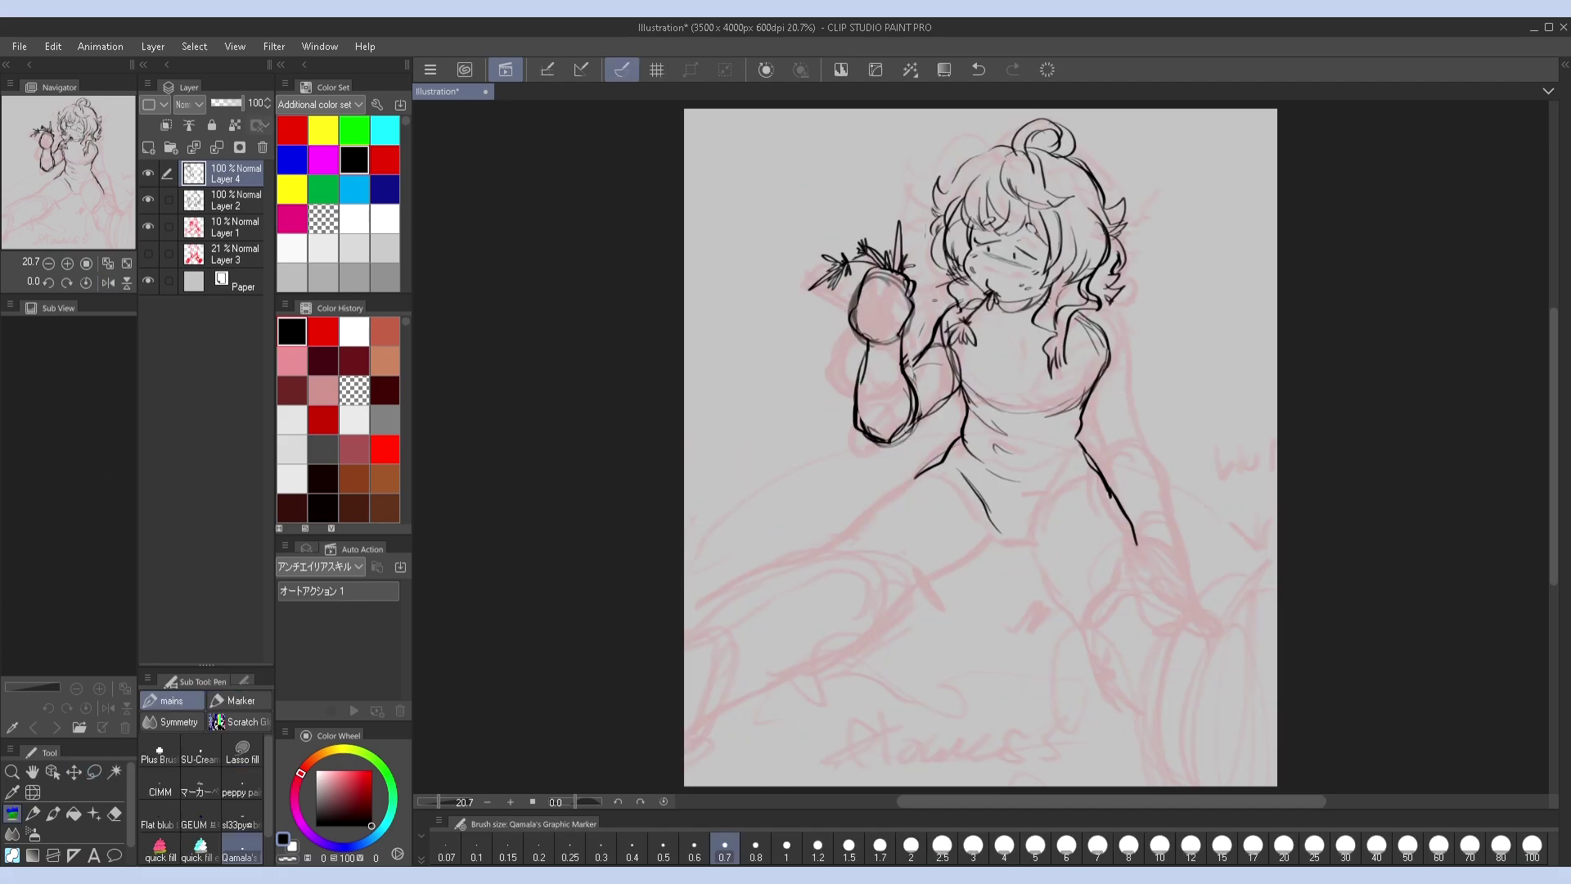
key("ctrl+e")
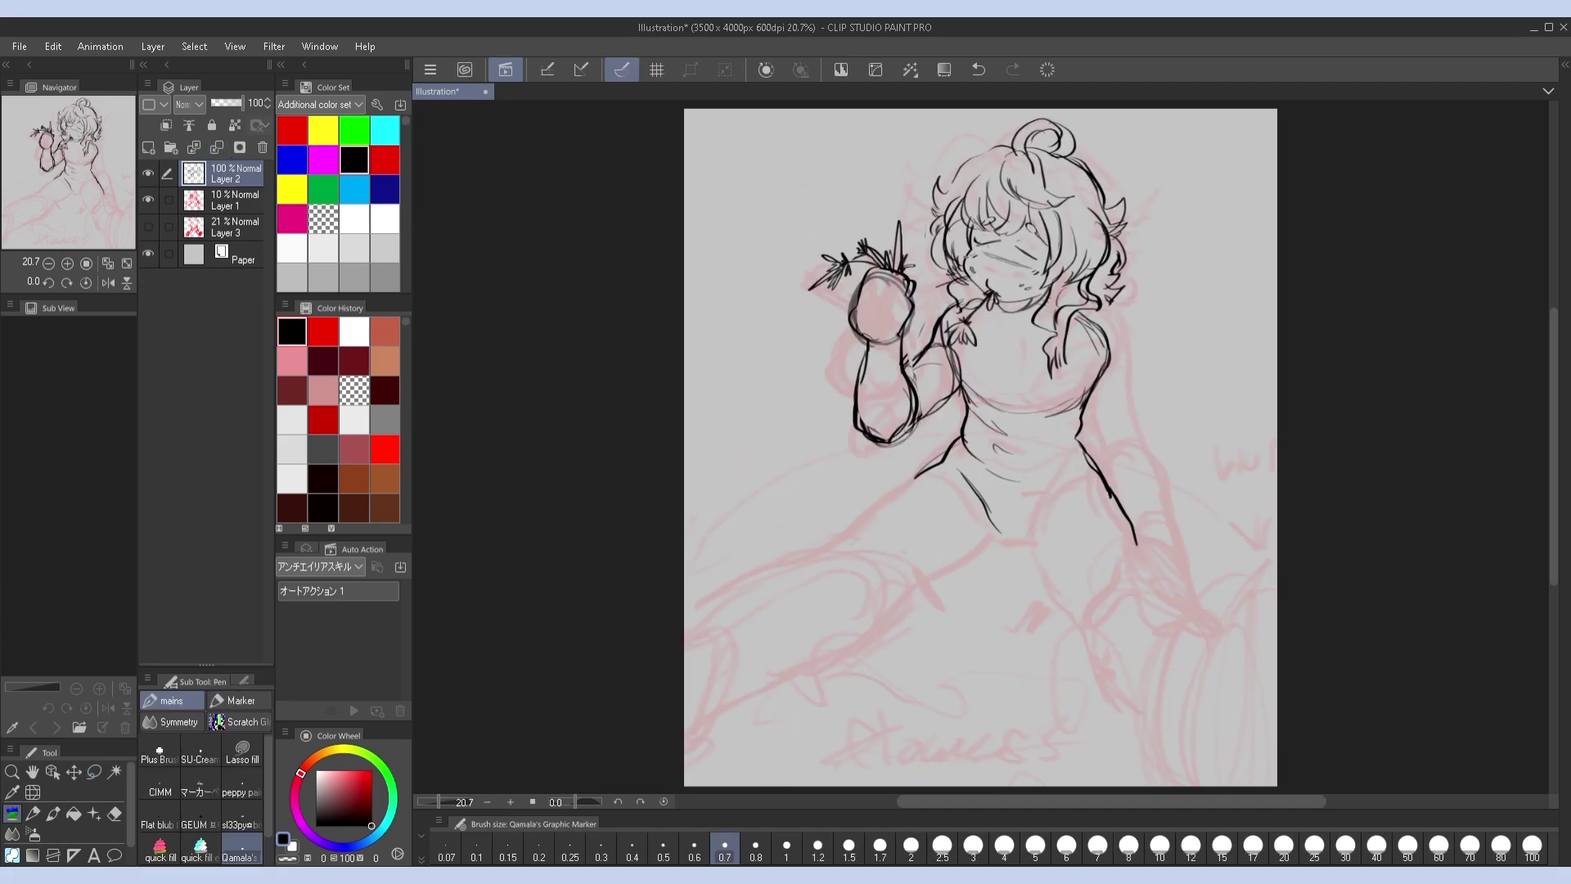
Rework the mouth into a curved smile and refine the small cheek marks, checking the drawing mirrored
key("h")
key("h")
key("h")
key("h")
scroll(982, 164, "up", 3)
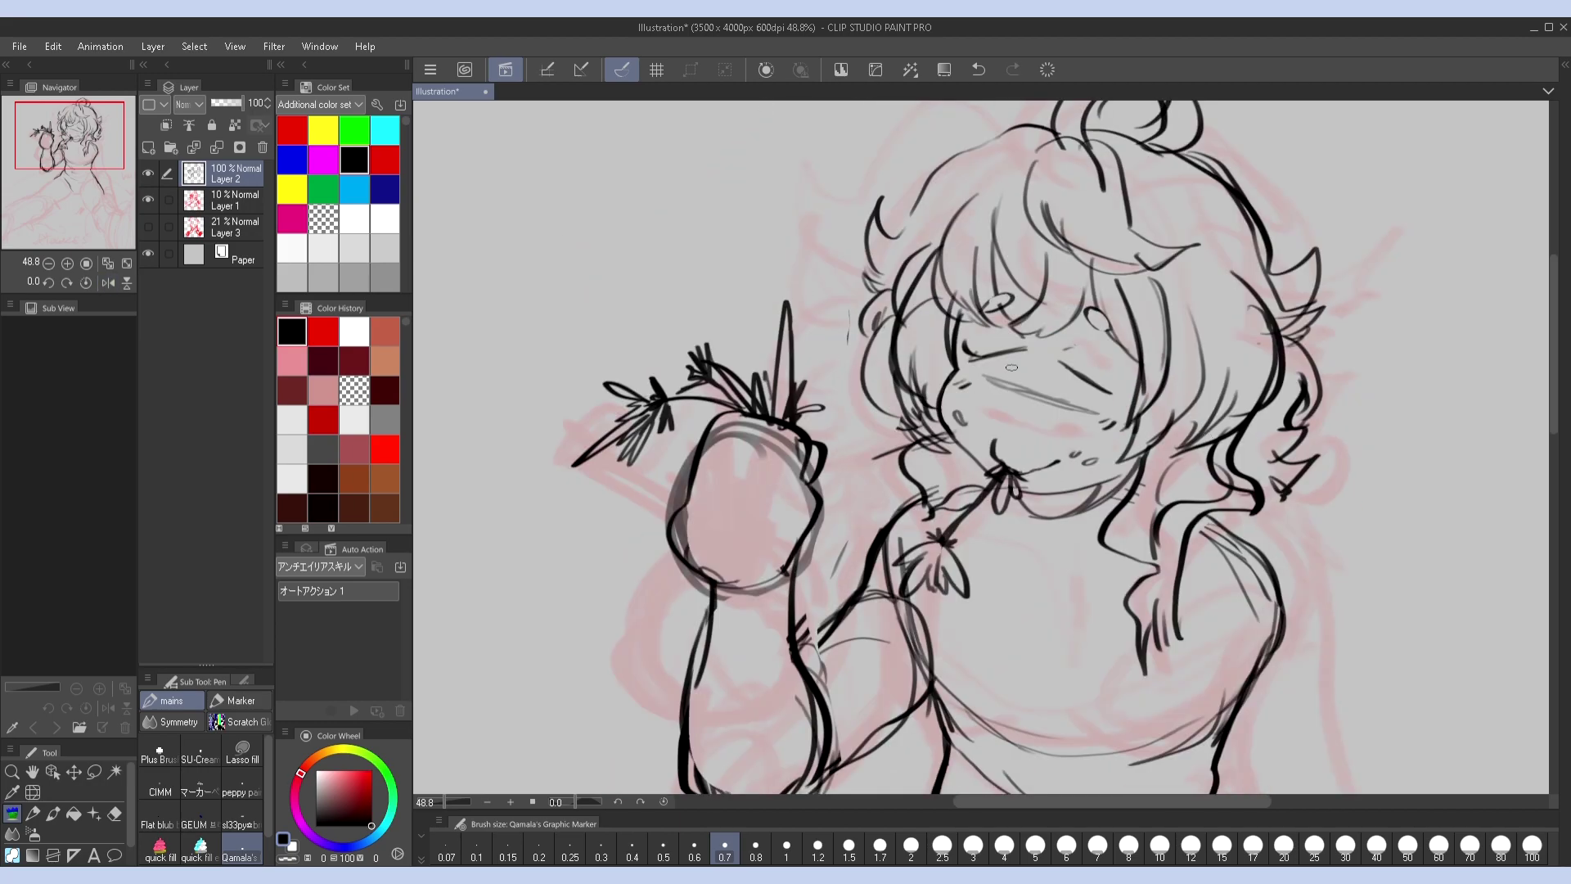
Redraw the small vertical pupils under both eyelid lines, checking the face mirrored
key("h")
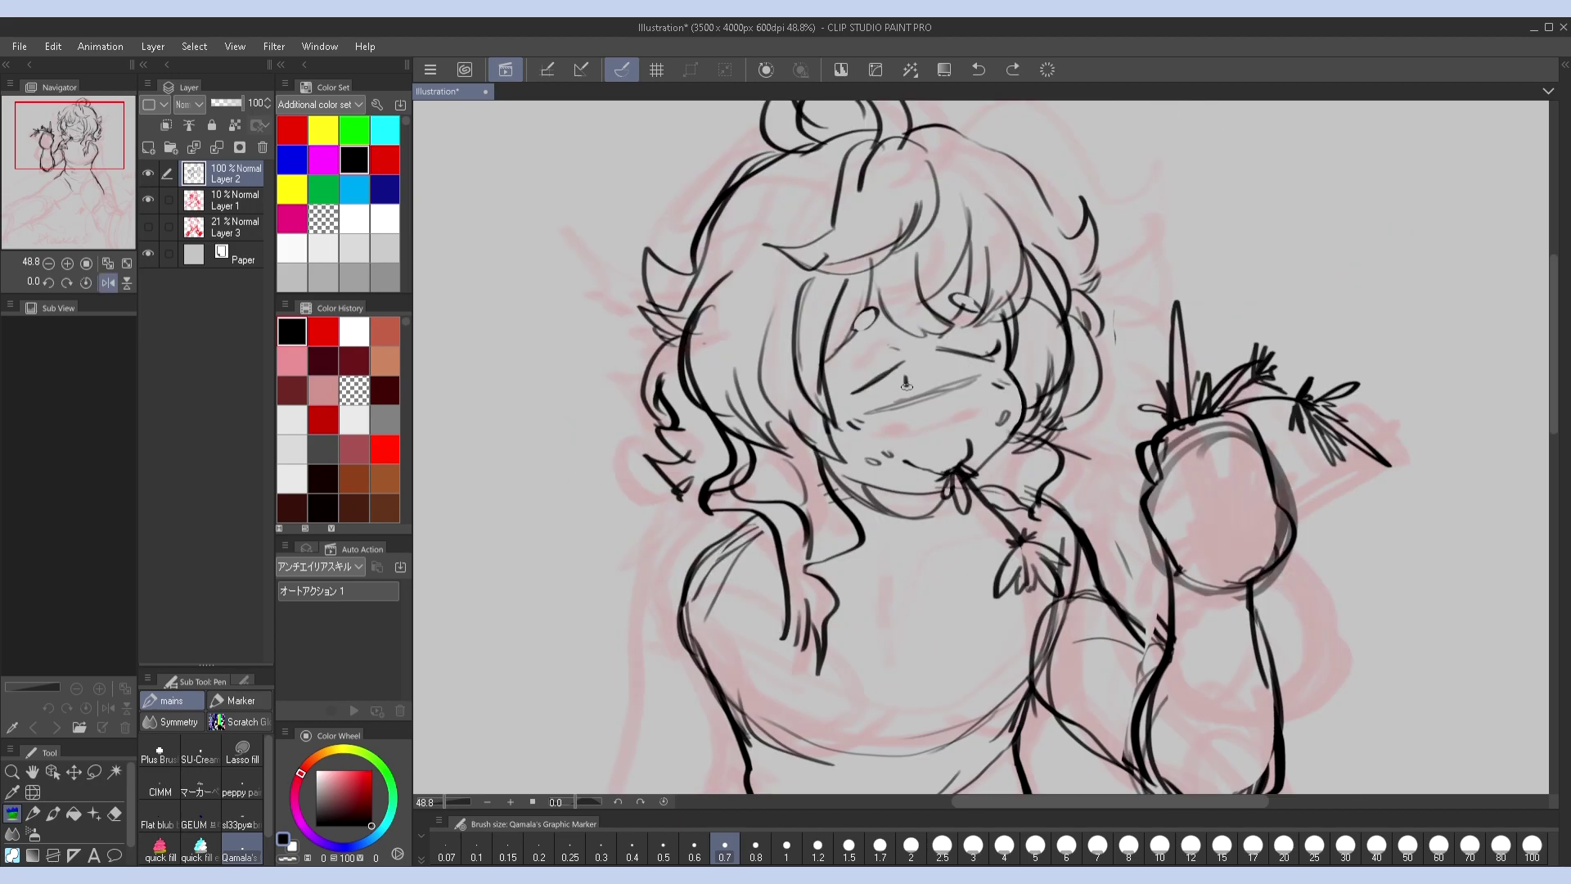
key("h")
key("h")
key("h")
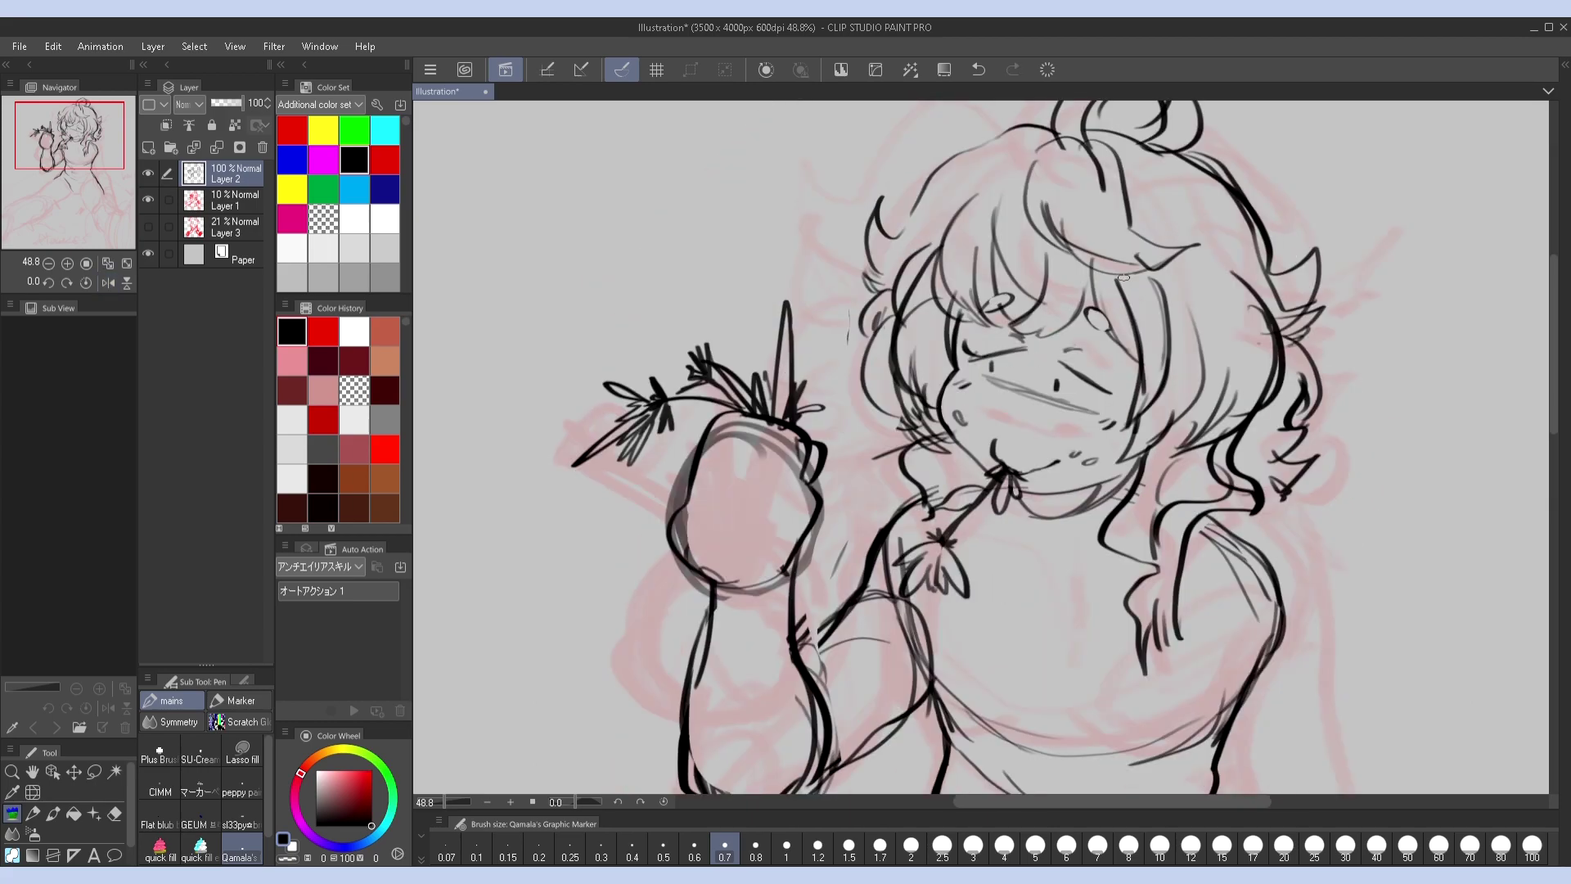
Rework the eyebrows under the fringe and shorten the mouth to a small curve, checking the face mirrored
key("h")
key("h")
key("h")
key("h")
key("h")
key("h")
key("h")
key("h")
key("h")
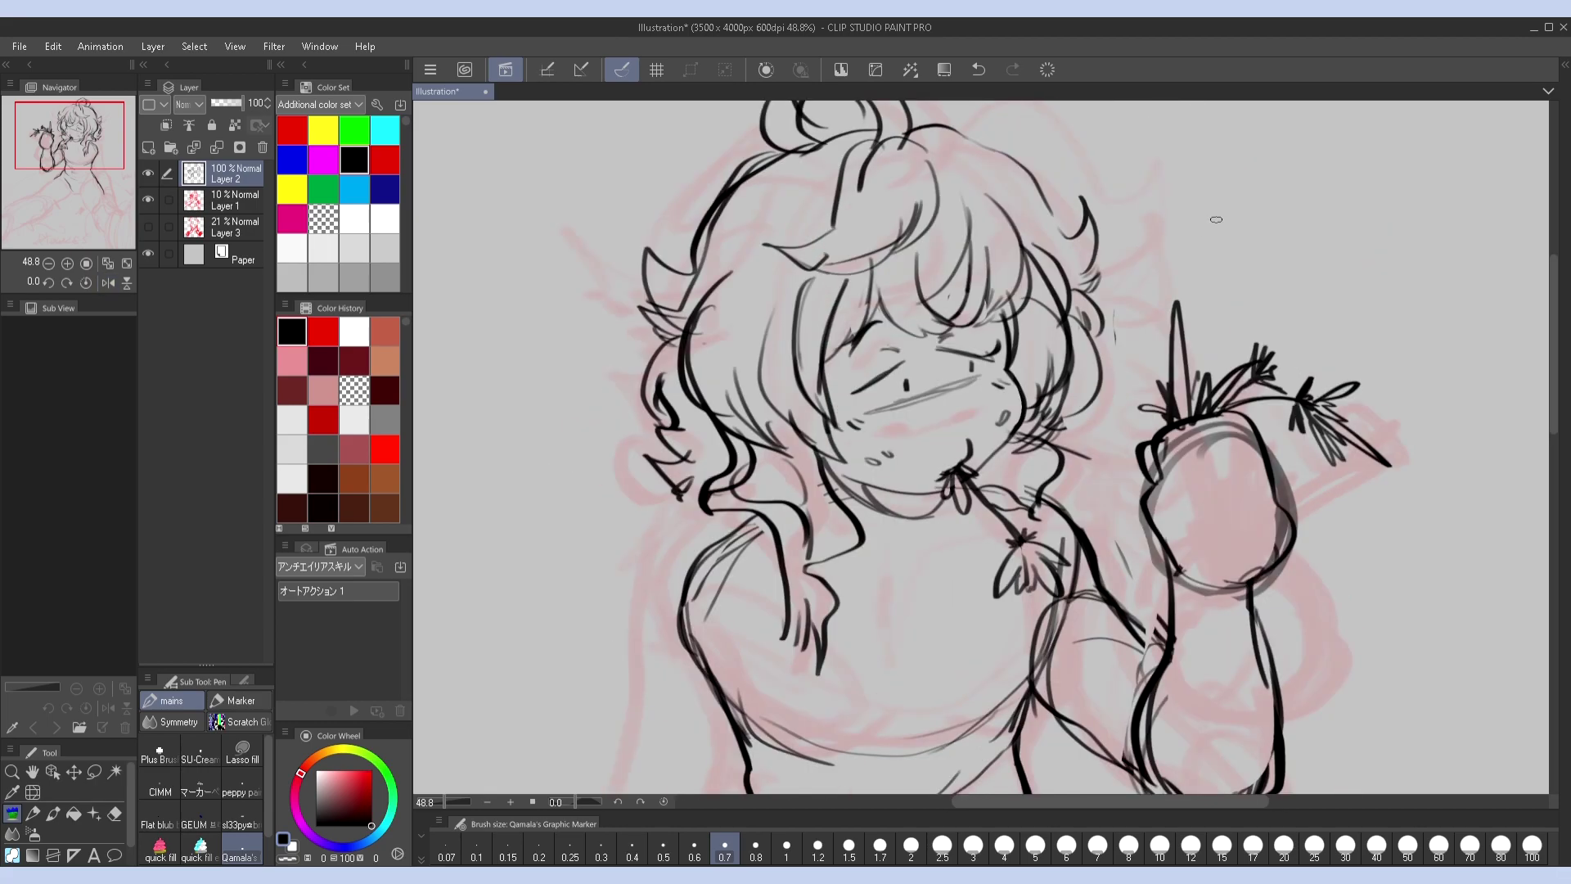
Compare the face with and without the last eyebrow strokes, in both normal and mirrored view
key("h")
key("h")
key("h")
key("ctrl+z")
key("h")
key("h")
key("ctrl+y")
key("ctrl+y")
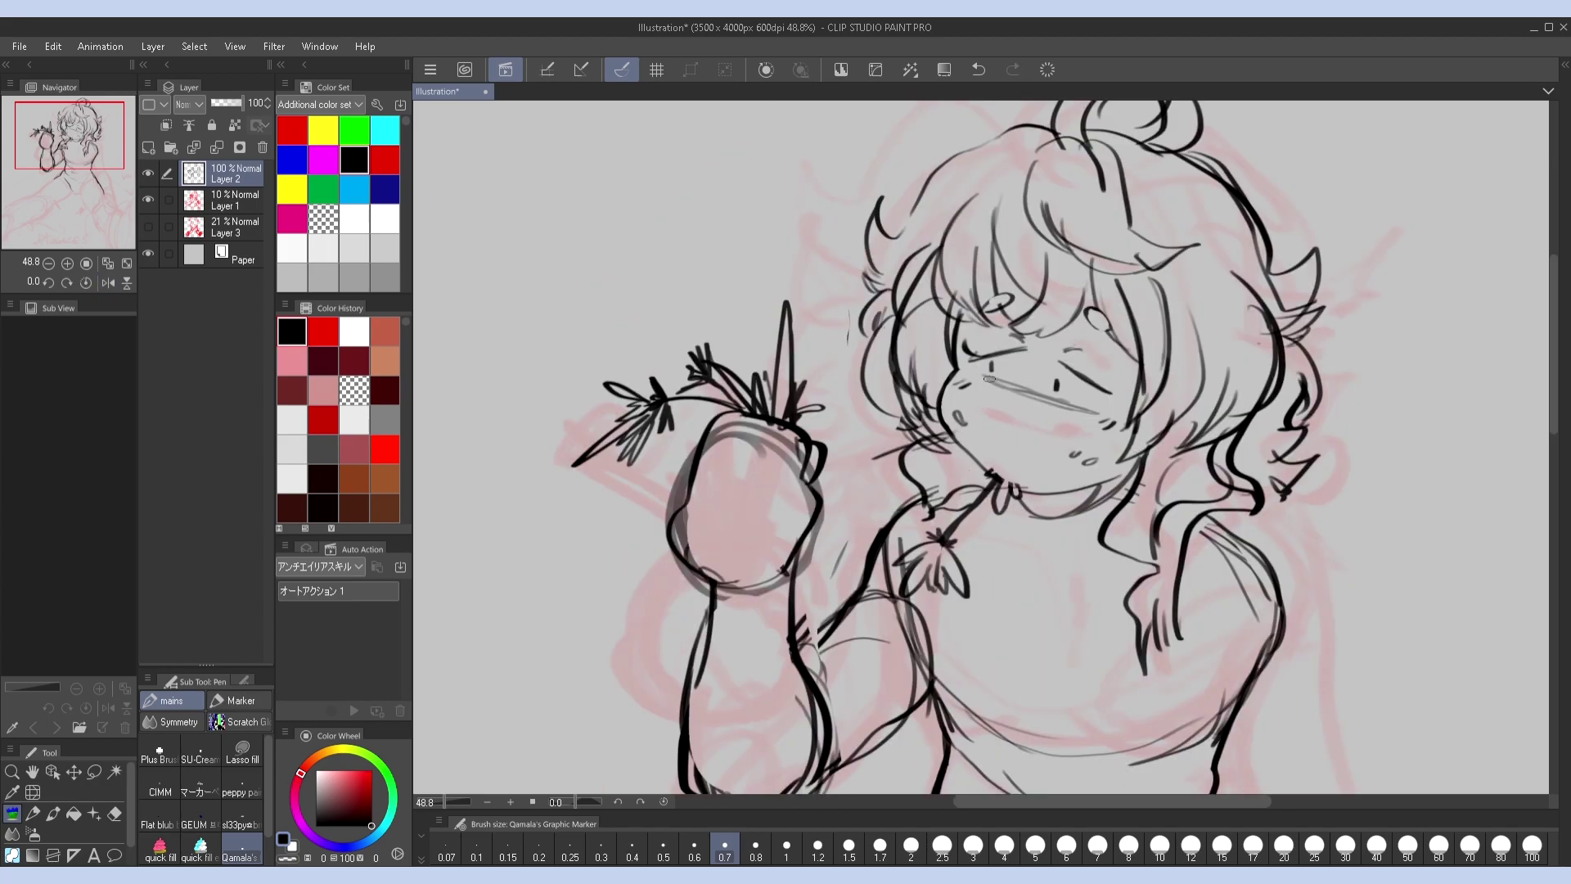
key("h")
key("ctrl+z")
key("ctrl+z")
key("h")
key("ctrl+y")
Ink the lowered arm with its forearm cuff and spread hand over the red sketch, using brush size 1.7 below the elbow
key("ctrl+0")
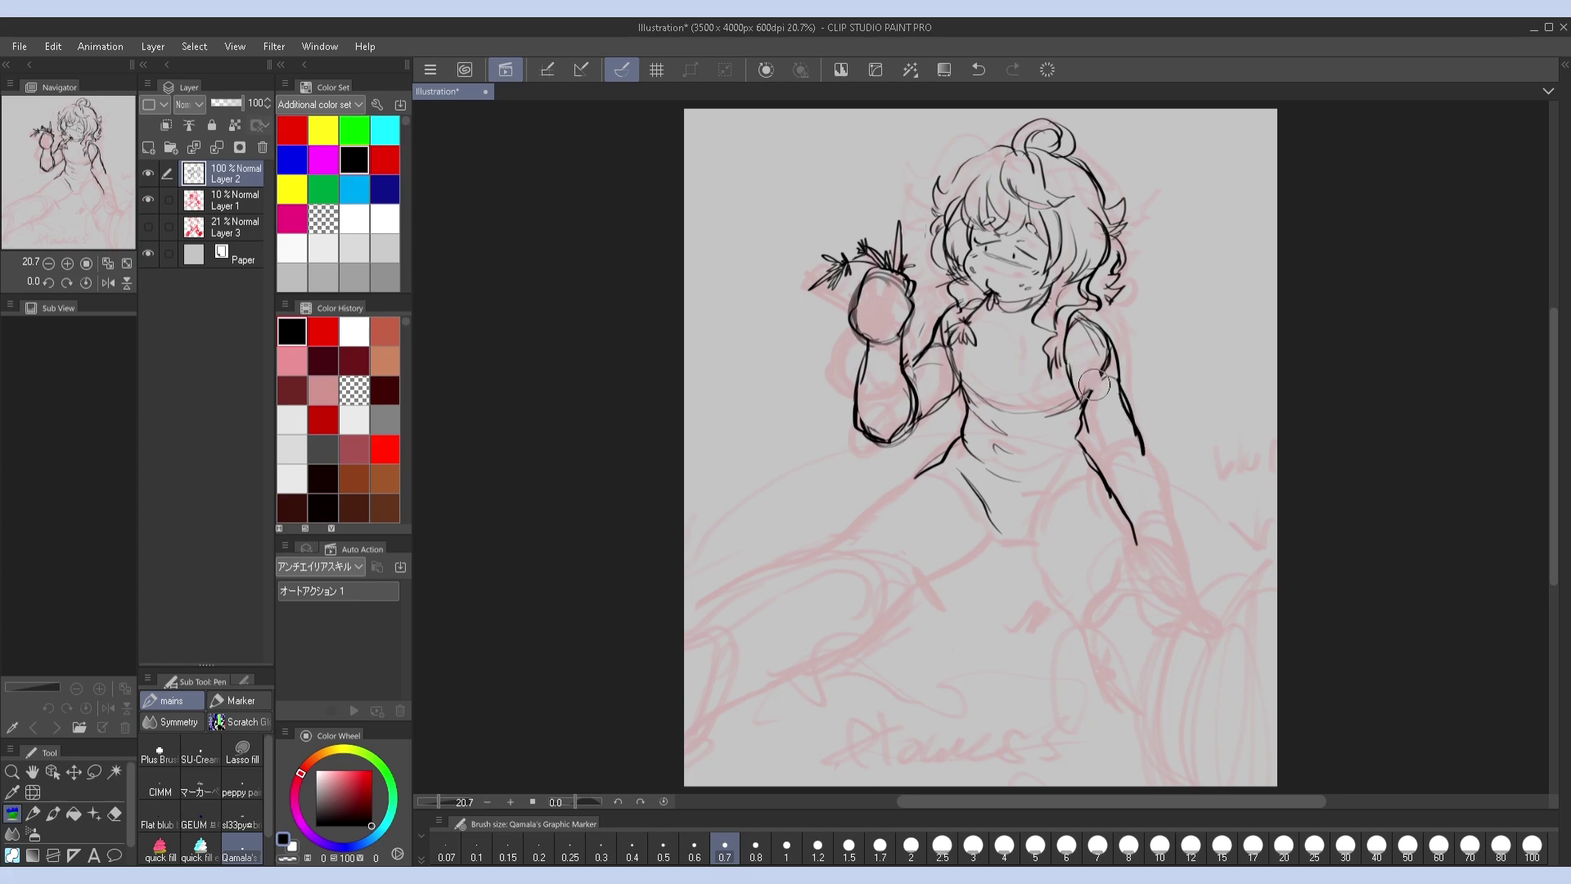
left_click_drag(1065, 321, 1099, 468)
left_click(880, 848)
left_click_drag(1096, 479, 1136, 546)
left_click_drag(1146, 448, 1193, 607)
mouse_move(1127, 563)
left_mouse_down()
mouse_move(1110, 610)
mouse_move(1153, 582)
mouse_move(1182, 632)
left_mouse_up()
left_click_drag(1172, 577, 1213, 626)
key("h")
left_click_drag(781, 577, 743, 627)
key("h")
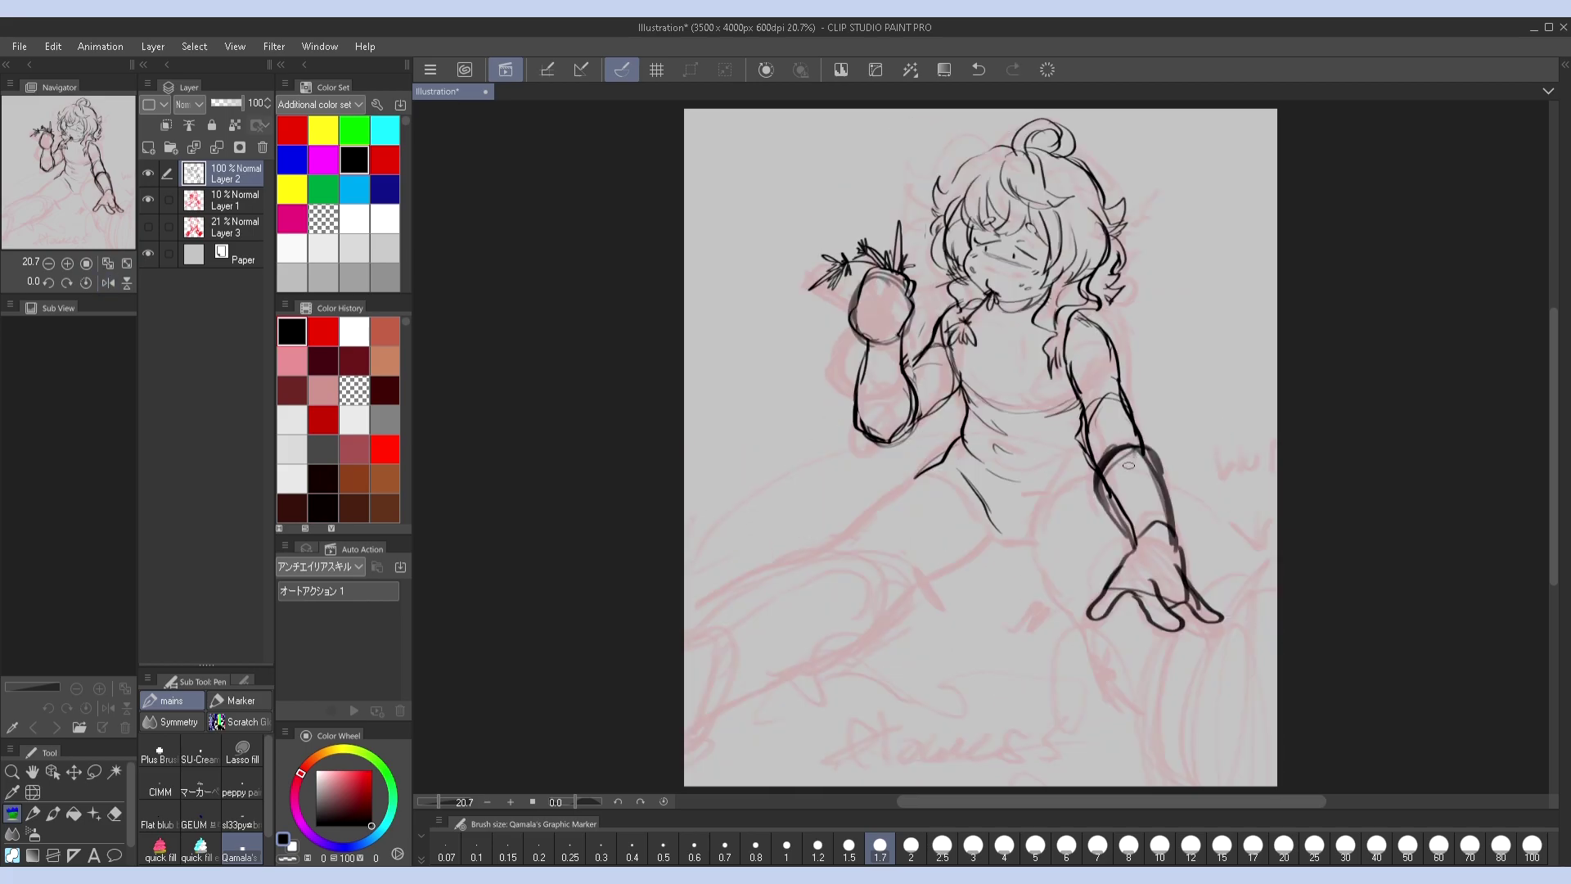
Ink the curved outline of the foreground thigh behind the lowered hand, undoing the first attempts
key("h")
key("h")
mouse_move(1098, 468)
left_mouse_down()
mouse_move(1033, 536)
mouse_move(1109, 653)
left_mouse_up()
key("ctrl+z")
left_click_drag(1061, 481, 1038, 524)
key("ctrl+z")
left_click_drag(1131, 534, 1098, 598)
Ink the contours of the foreground lower leg, running from under the hand to the canvas's lower corner
left_click_drag(1266, 569, 1179, 673)
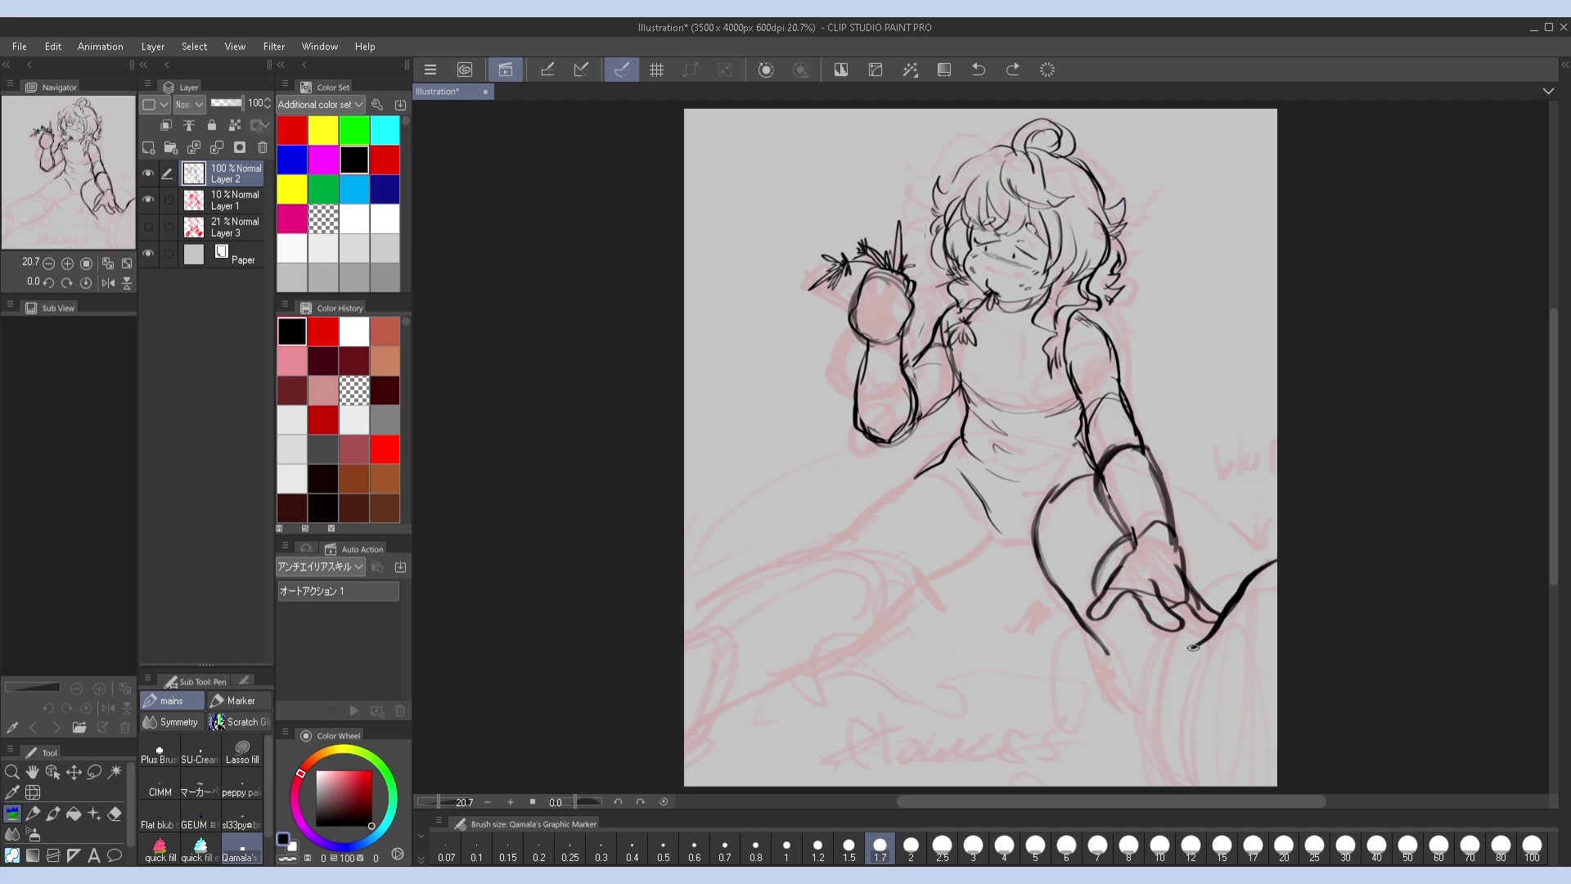
left_click_drag(1201, 620, 1162, 752)
key("h")
mouse_move(730, 599)
left_mouse_down()
mouse_move(782, 753)
mouse_move(737, 785)
left_mouse_up()
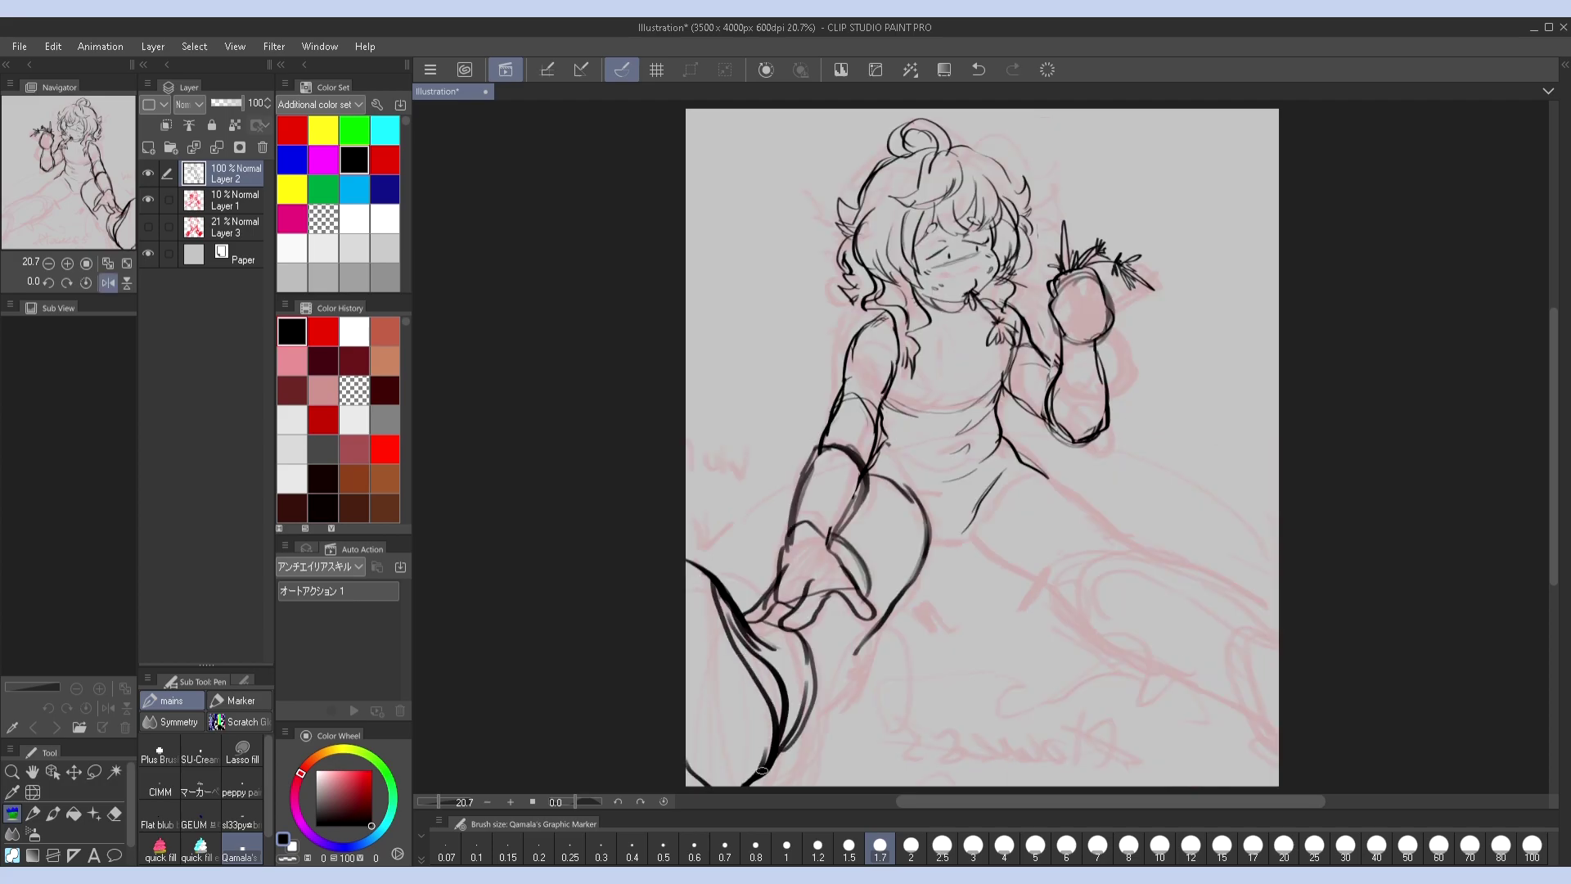
Lasso and transform the foreground lower leg, and try the Blur tool on its lines
key("h")
key("m")
mouse_move(1283, 528)
left_mouse_down()
mouse_move(1231, 599)
mouse_move(1137, 654)
mouse_move(1166, 765)
left_mouse_up()
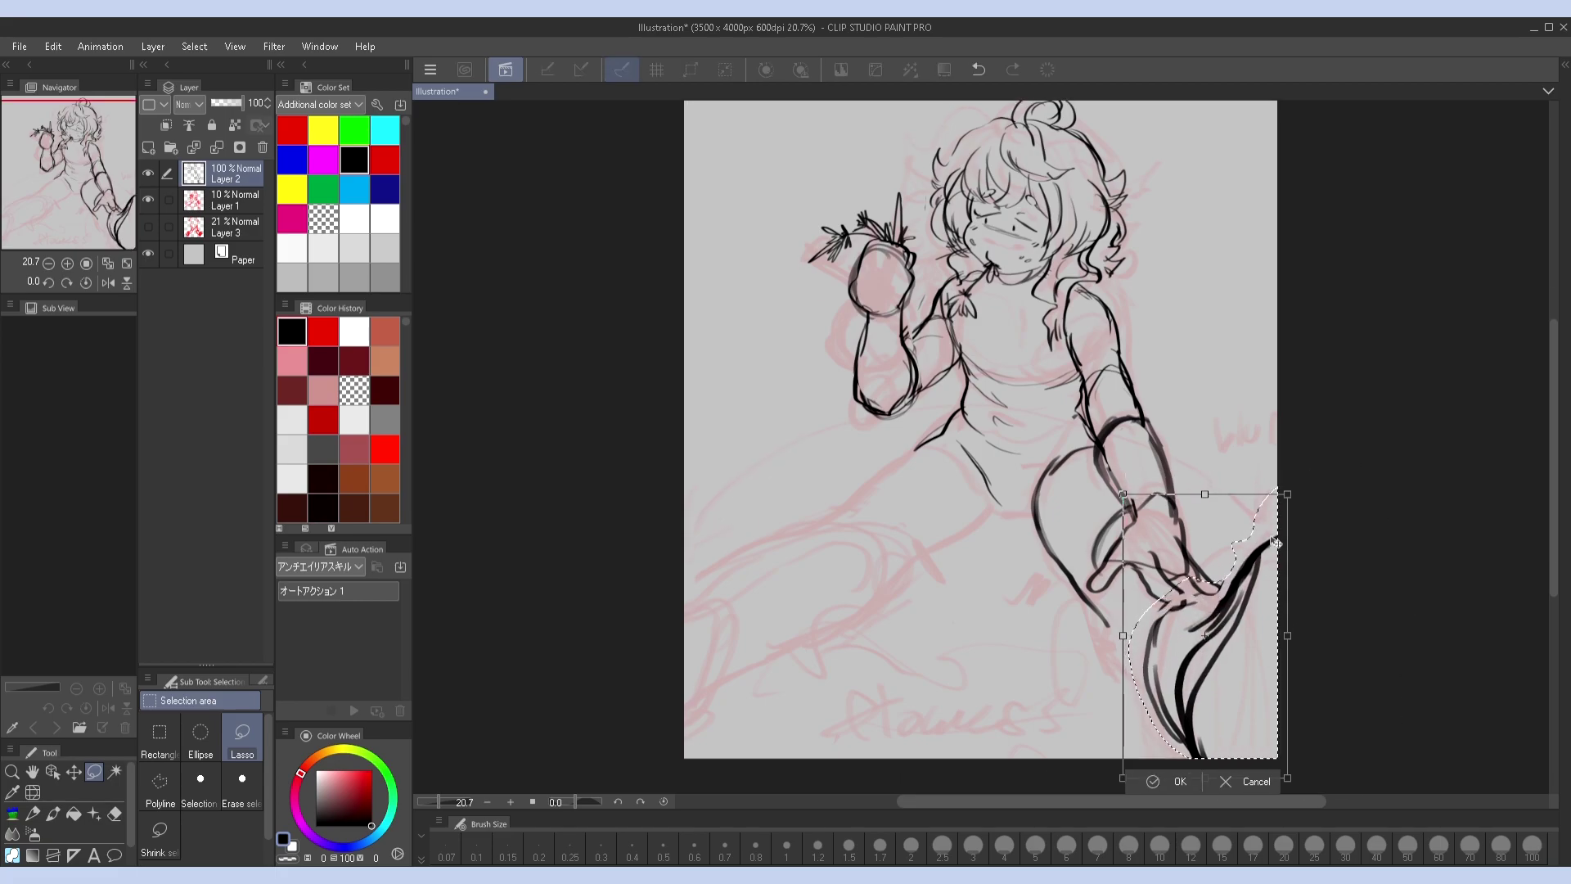
key("ctrl+d")
key("h")
key("h")
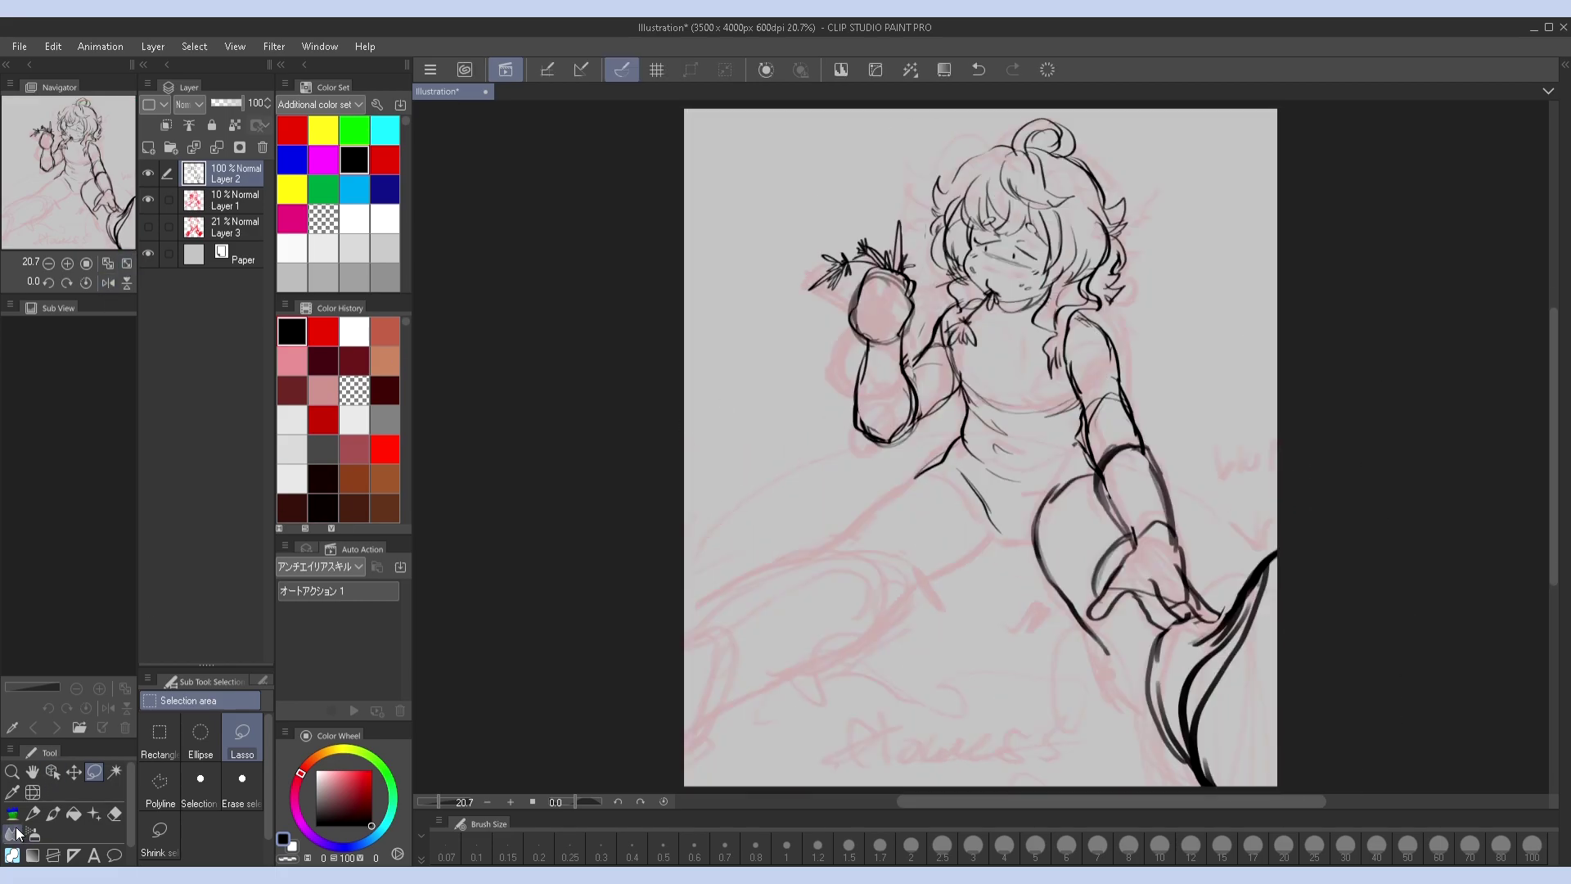
key("j")
key("j")
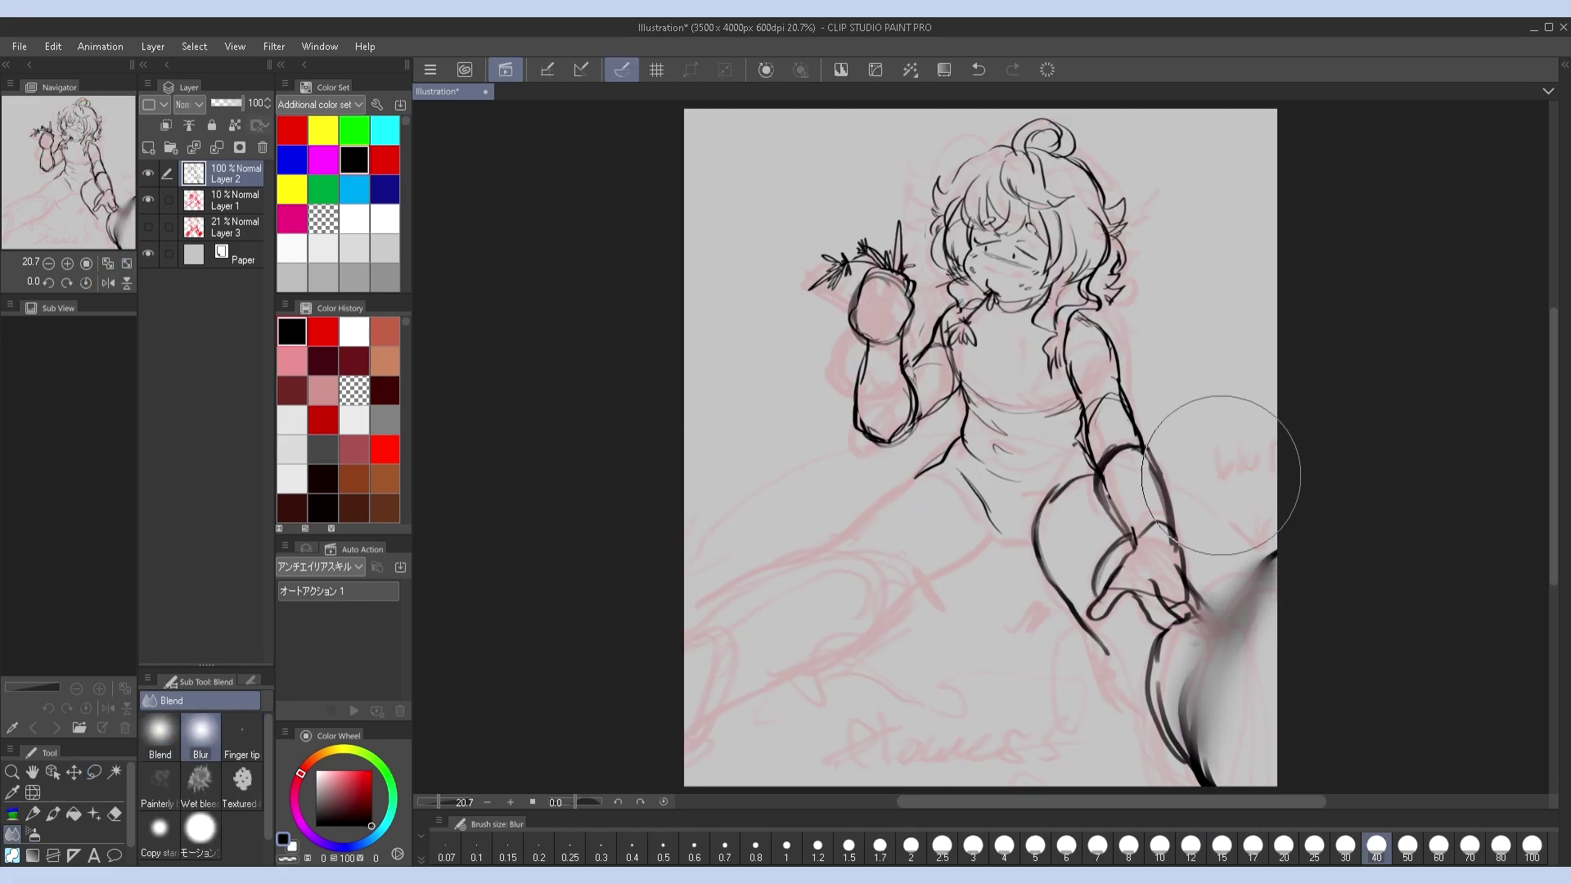
Ink the outstretched leg's upper and lower thigh lines and the curve joining the hips
key("p")
left_click_drag(931, 463, 812, 548)
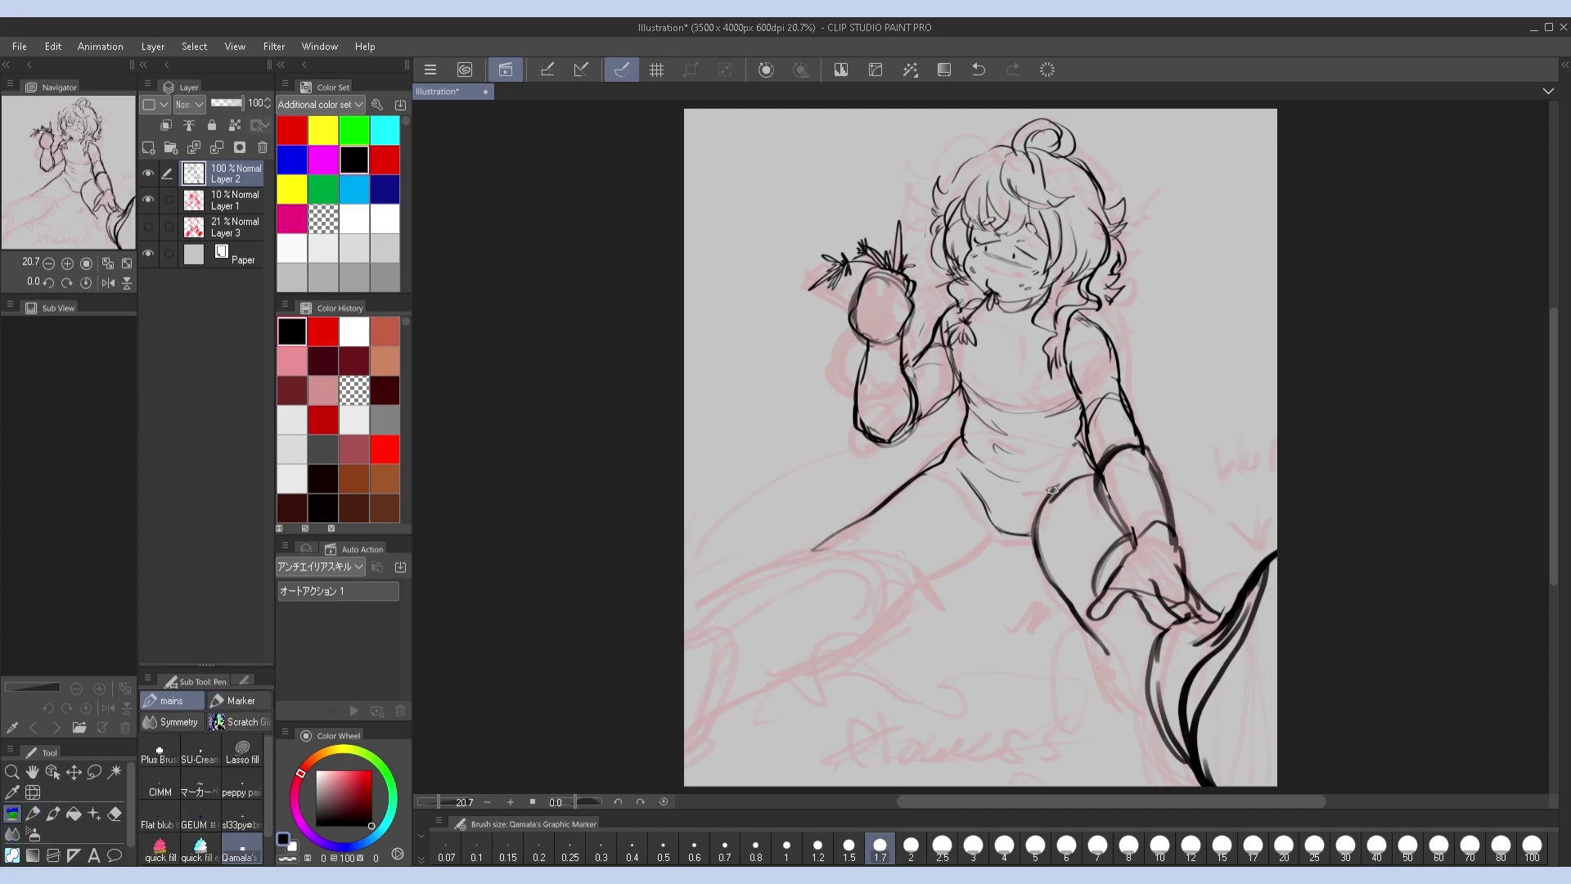
left_click_drag(1020, 535, 885, 600)
key("h")
key("h")
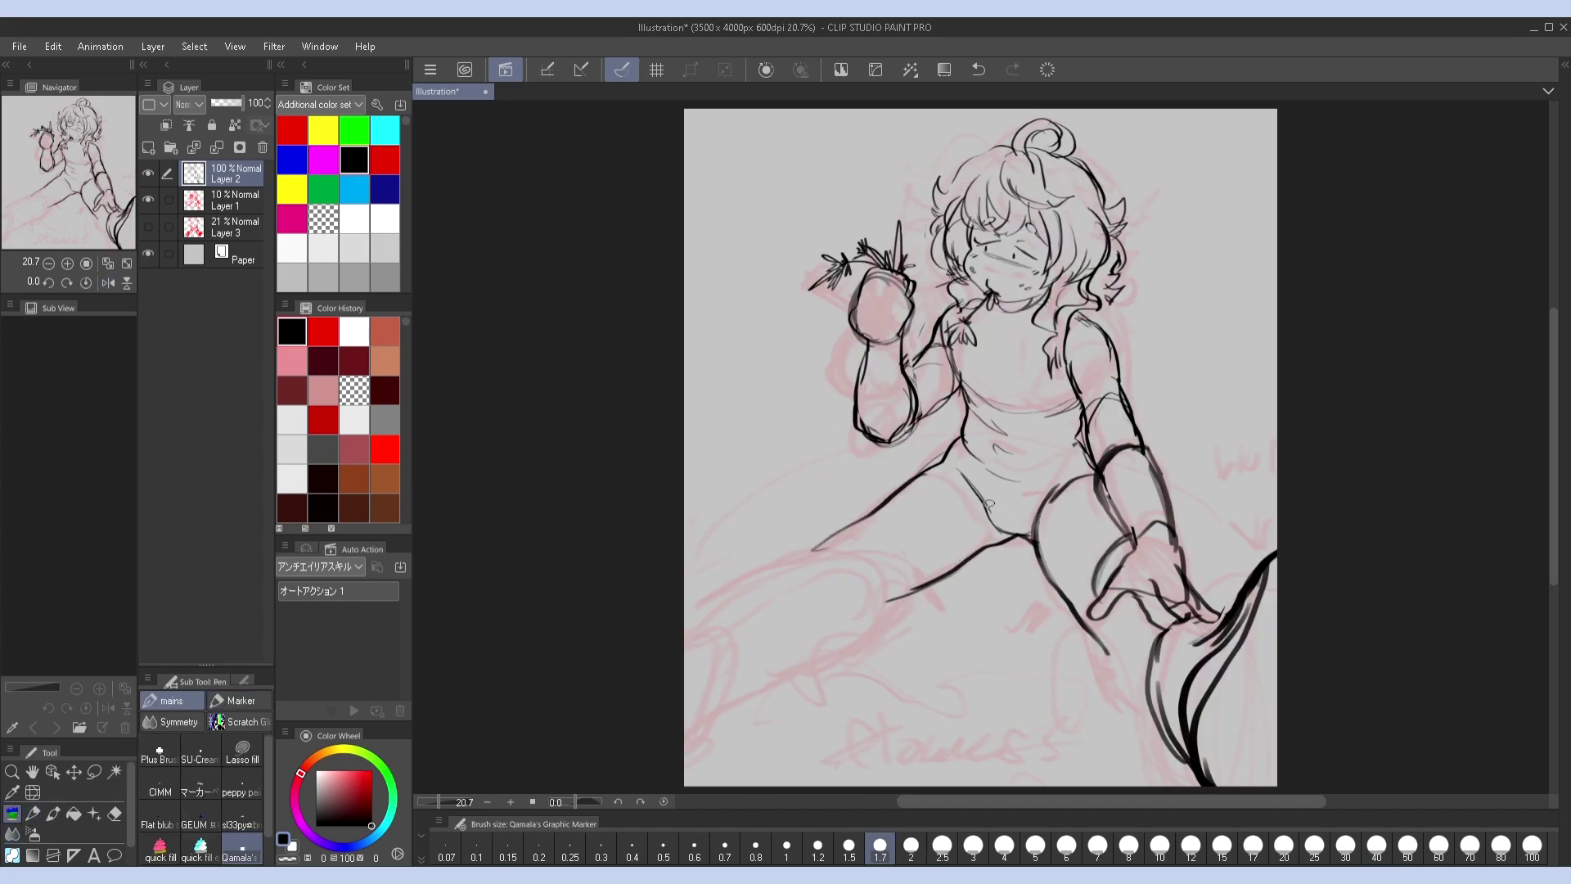
Ink the outstretched leg's knee band and extend both lower-leg lines to the canvas edge, finishing the foreground thigh's underside
mouse_move(814, 545)
left_mouse_down()
mouse_move(886, 604)
mouse_move(746, 681)
left_mouse_up()
left_click_drag(1105, 652, 1156, 705)
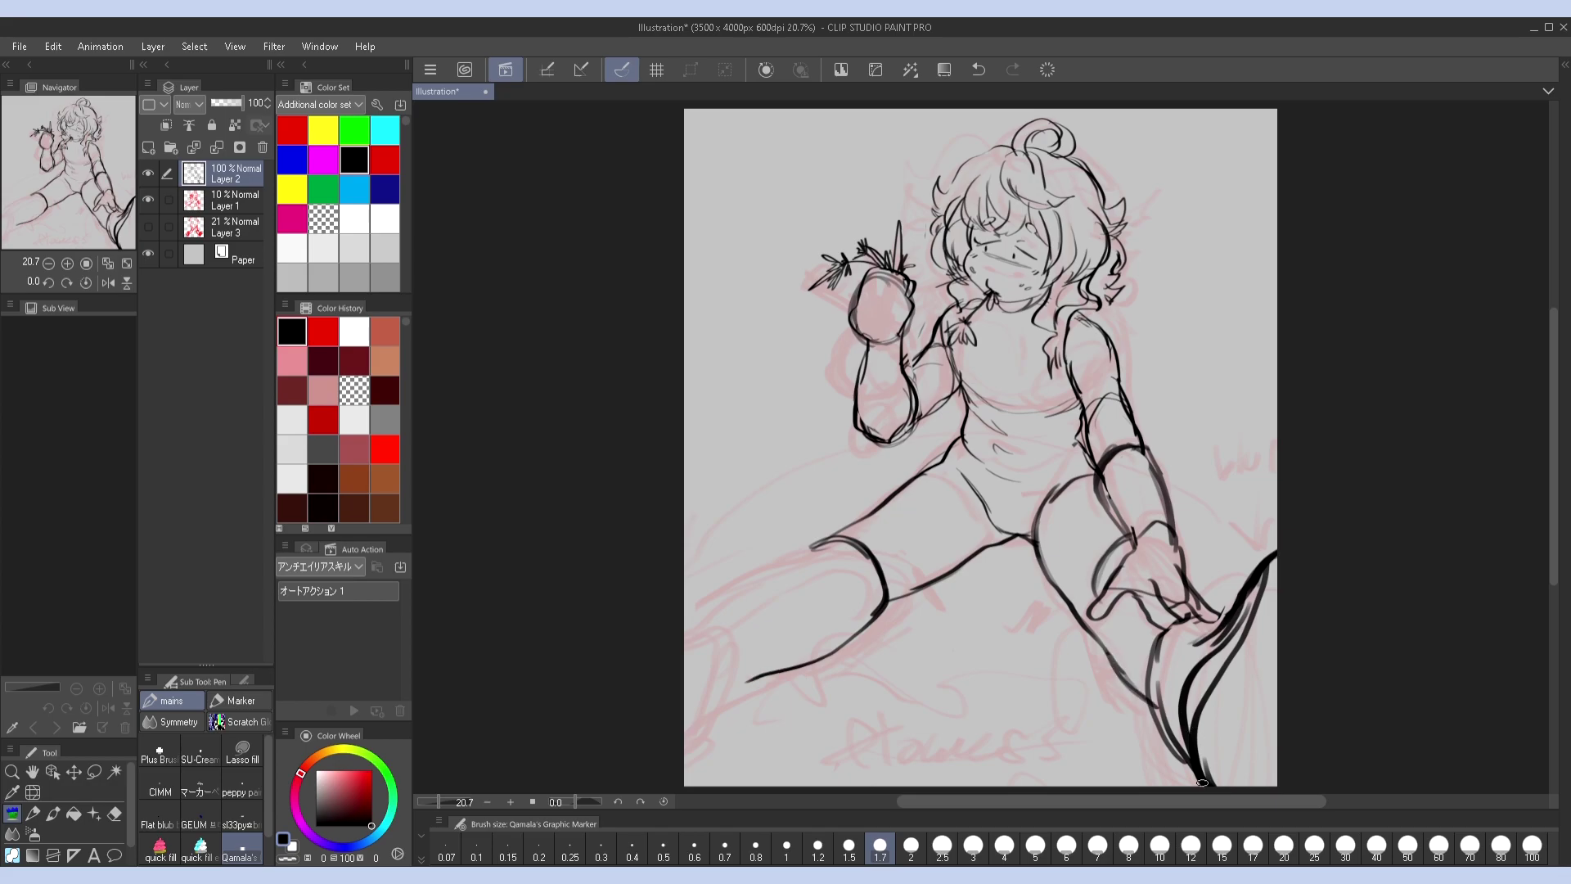
left_click_drag(819, 541, 688, 622)
key("h")
key("h")
left_click_drag(735, 684, 684, 720)
key("h")
key("h")
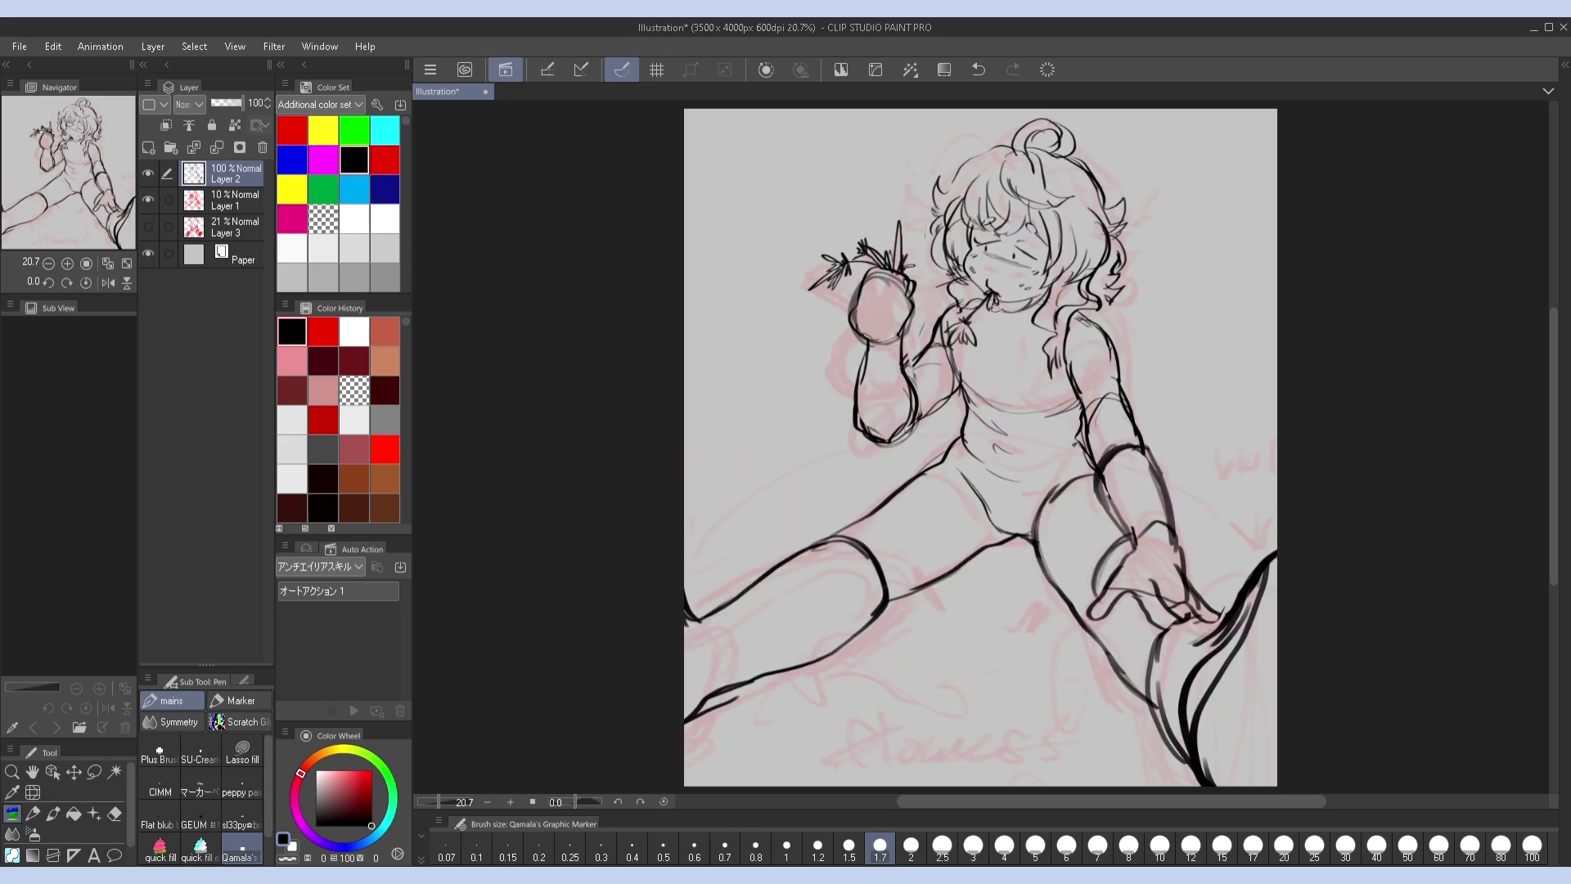
Add a new layer beneath the line art and shade the torso and both legs in grey with brush size 5
key("ctrl+shift+n")
key("bracketright")
key("bracketright")
key("bracketright")
key("bracketright")
key("bracketright")
key("bracketright")
key("bracketleft")
mouse_move(990, 336)
left_mouse_down()
mouse_move(991, 375)
mouse_move(1024, 359)
mouse_move(1006, 338)
mouse_move(1043, 400)
mouse_move(996, 327)
mouse_move(1028, 321)
mouse_move(1064, 384)
left_mouse_up()
key("ctrl+z")
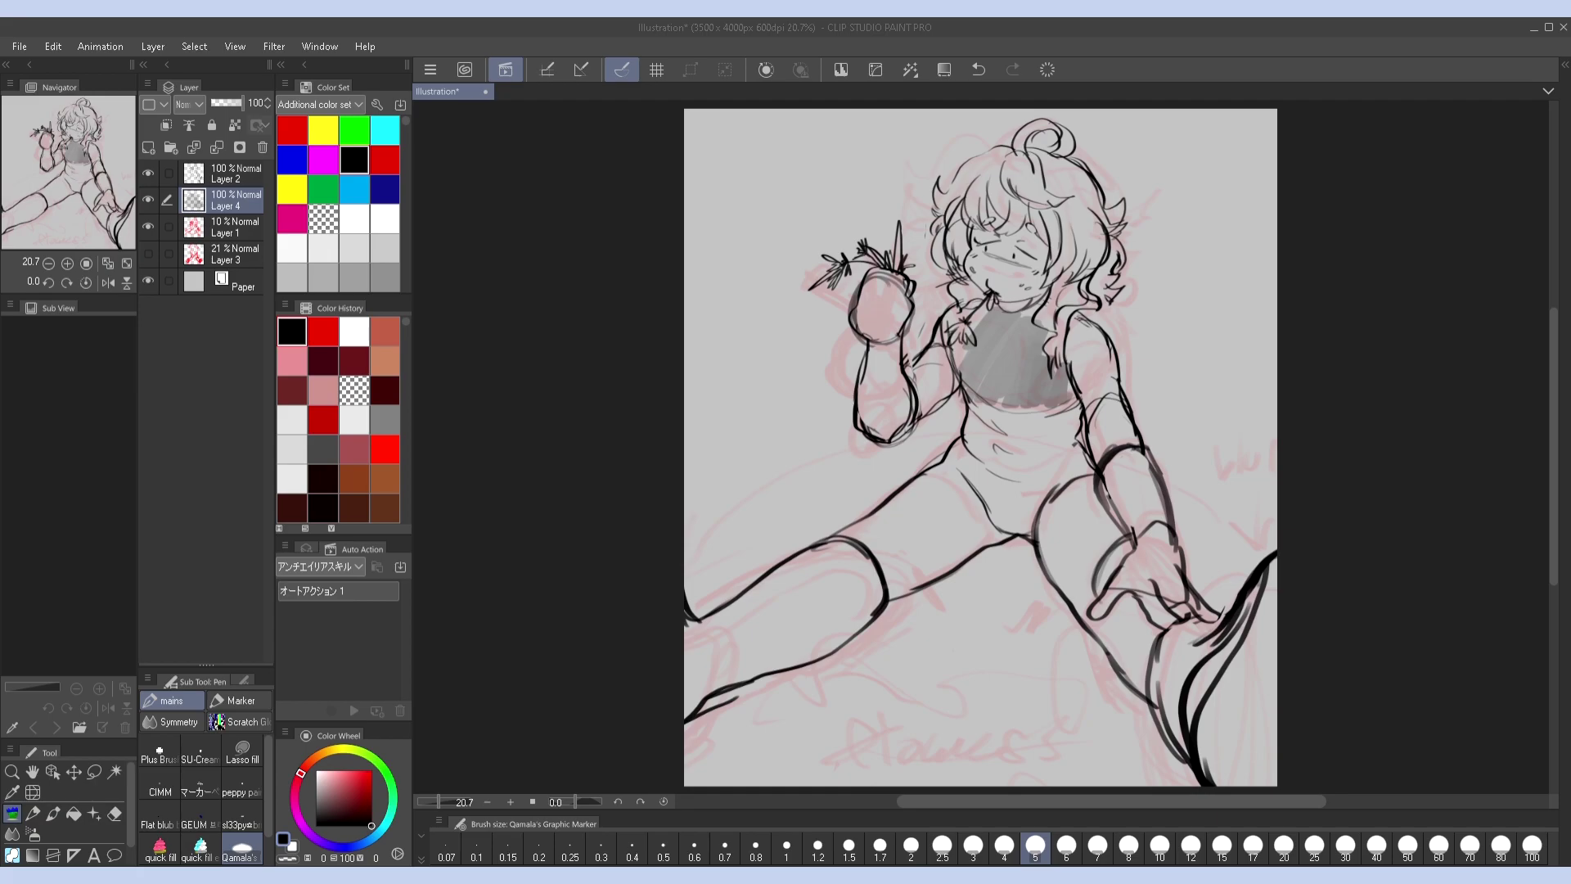
mouse_move(986, 380)
left_mouse_down()
mouse_move(973, 442)
mouse_move(737, 630)
mouse_move(847, 632)
mouse_move(876, 573)
mouse_move(982, 491)
mouse_move(1023, 434)
mouse_move(1095, 518)
mouse_move(1121, 621)
mouse_move(1243, 737)
mouse_move(1252, 585)
left_mouse_up()
Try merging the line art layer with the grey shading layer, and set the brush size to 1.2
left_click(235, 174)
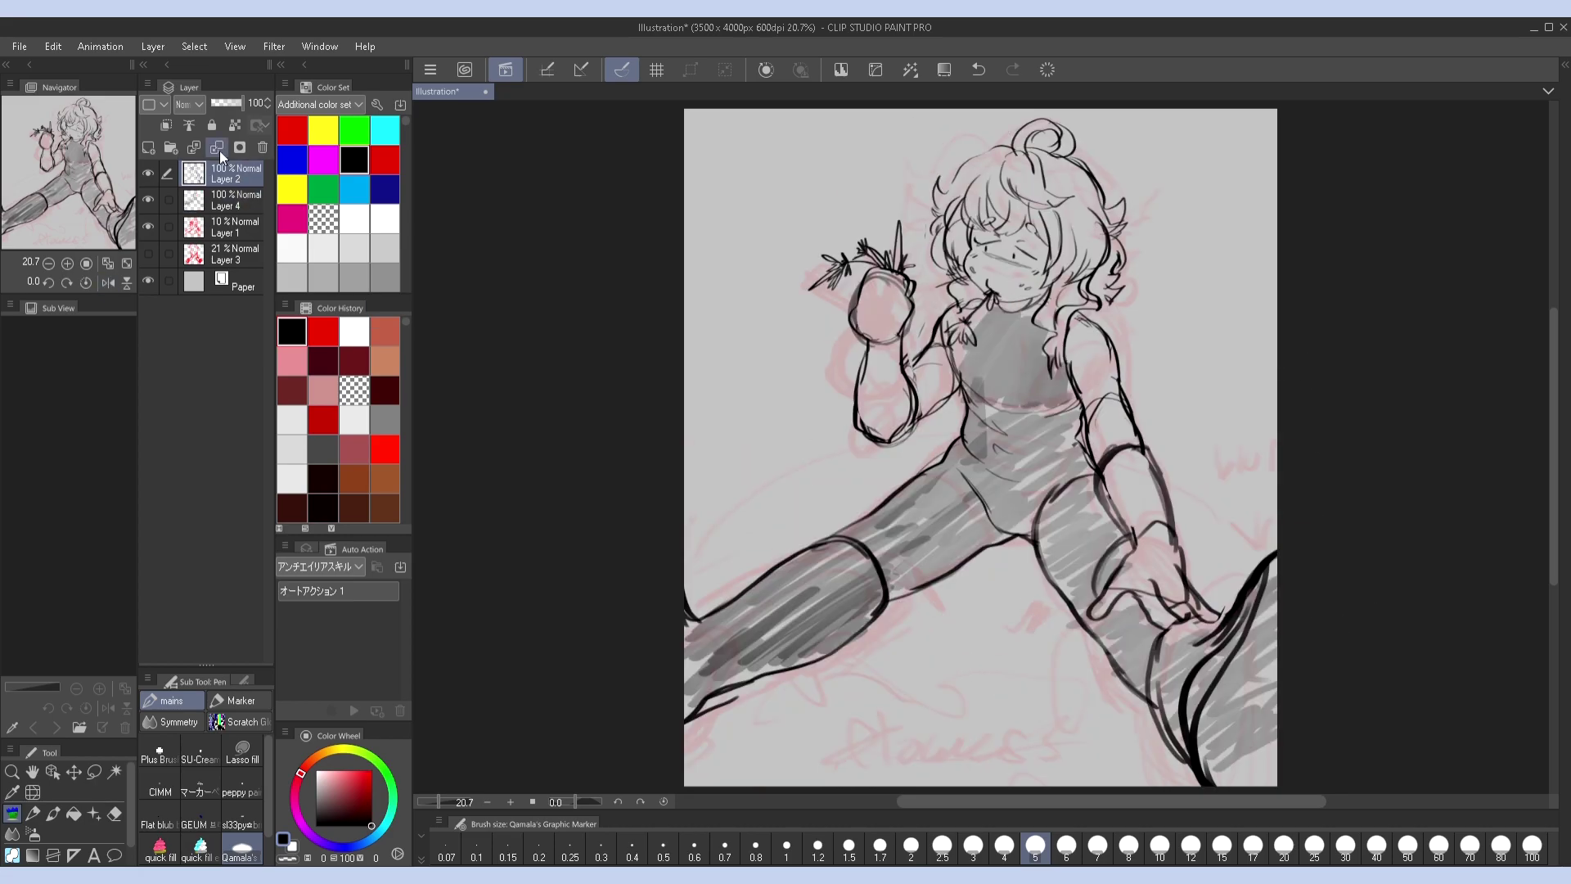
left_click(262, 147)
key("bracketleft")
key("bracketleft")
key("bracketleft")
key("bracketleft")
key("bracketleft")
key("bracketleft")
key("bracketleft")
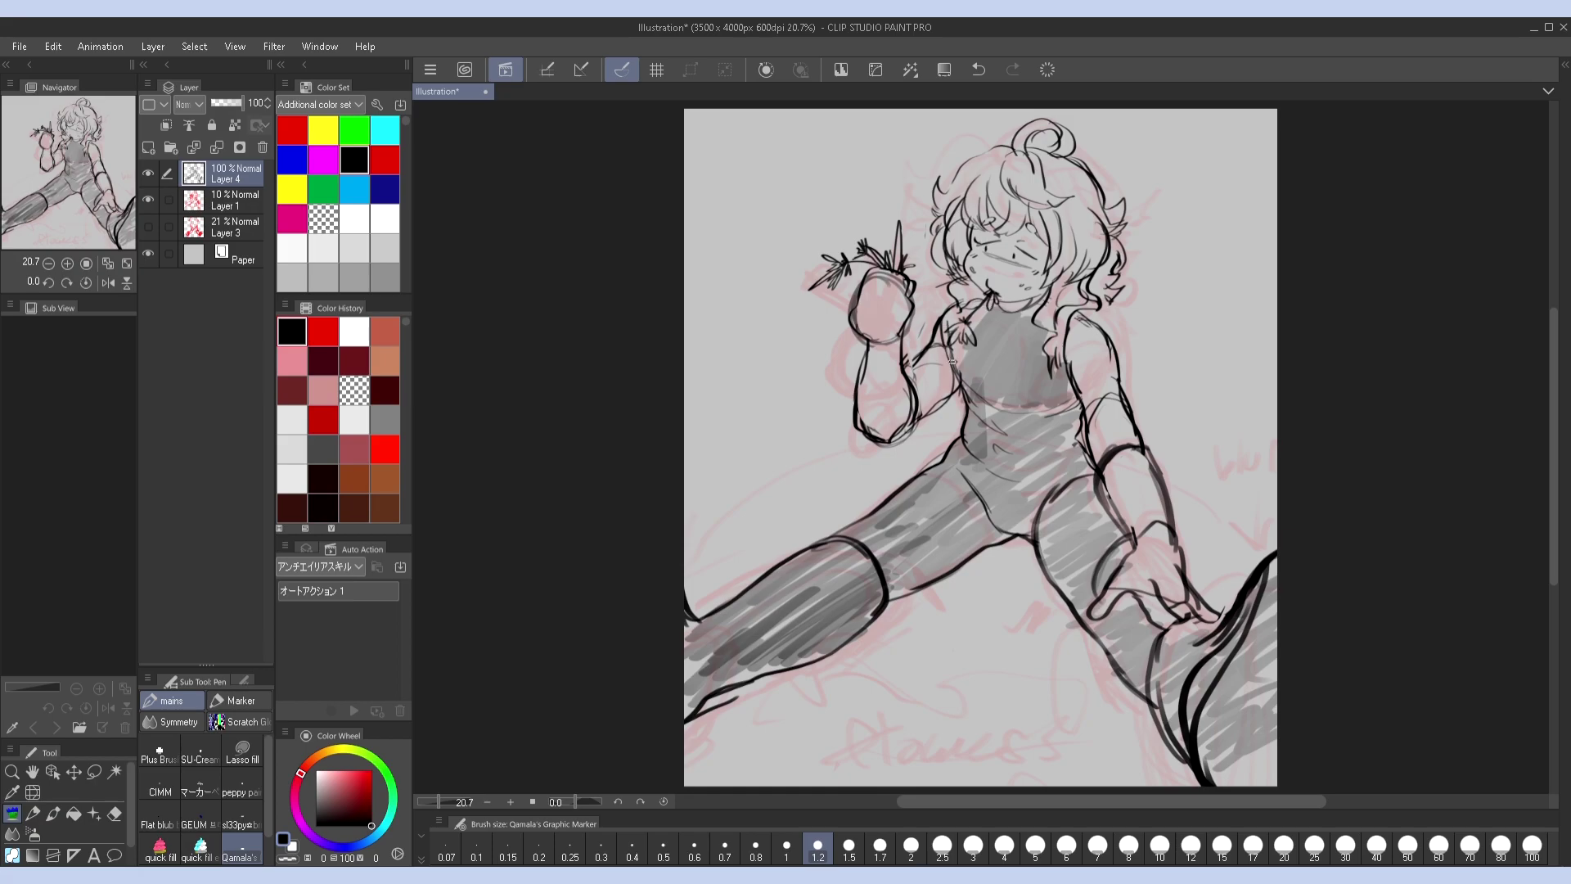
Try contour lines on the chest, checking them mirrored, and undo them together with the layer merge
key("h")
key("h")
key("h")
key("h")
left_click_drag(1039, 392, 1013, 413)
key("h")
key("h")
mouse_move(1005, 316)
left_mouse_down()
mouse_move(992, 405)
mouse_move(1059, 417)
left_mouse_up()
key("h")
key("h")
key("ctrl+z")
key("ctrl+z")
key("ctrl+z")
Lower the grey shading layer's opacity to 46% and hide the red sketch layer
key("ctrl+shift+n")
left_click(237, 194)
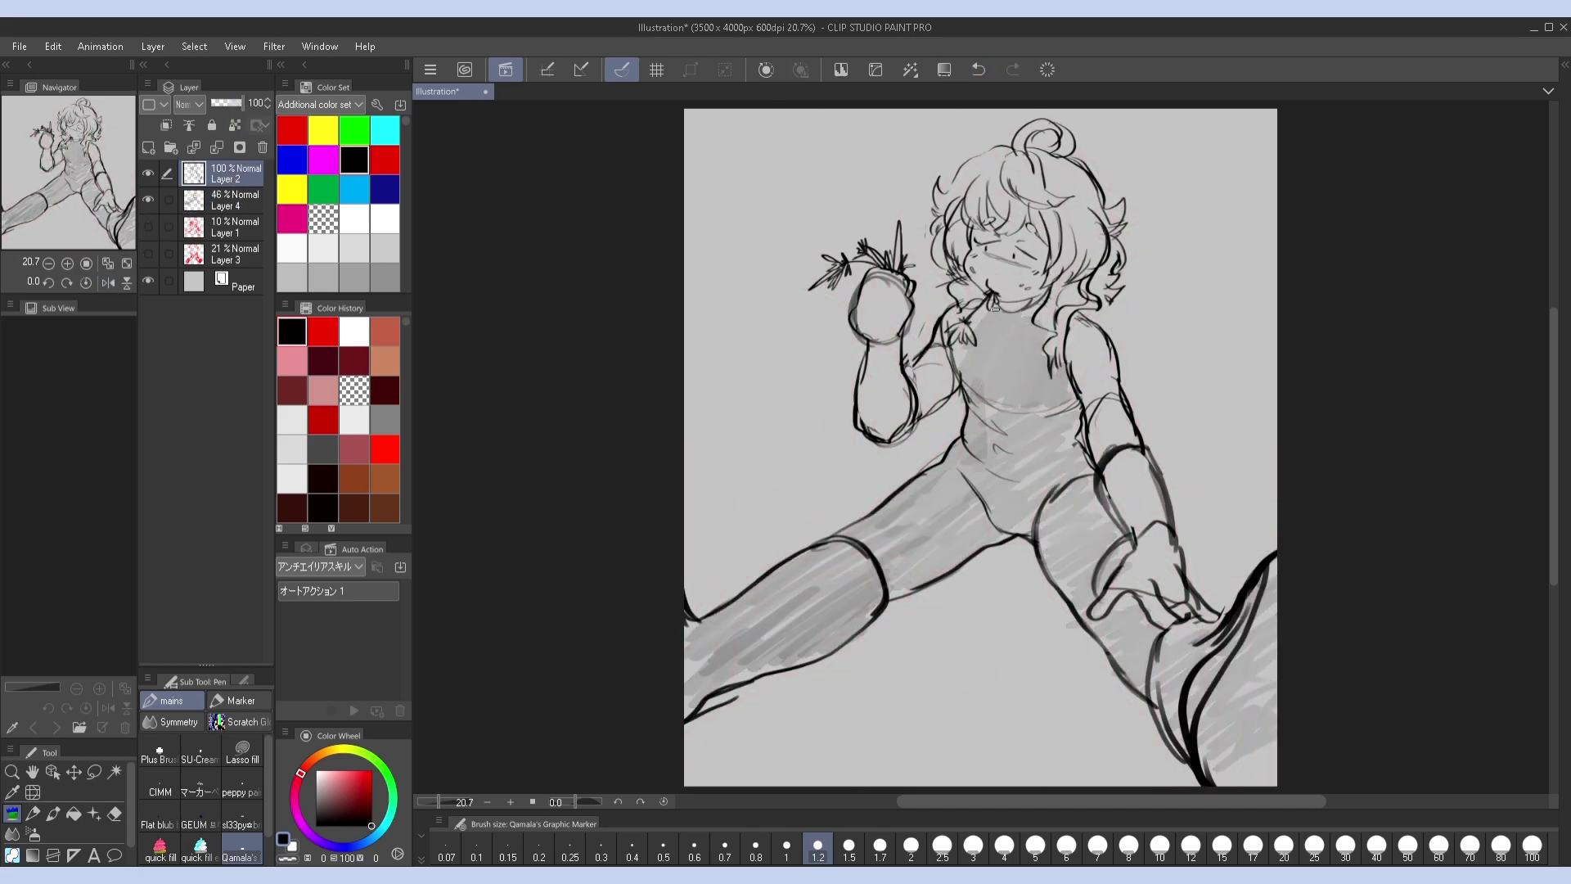
left_click_drag(1162, 327, 1207, 373)
key("ctrl+z")
Add a new top layer, draw a muted pink guide outline around the chest, and set the layer's opacity to 36%
key("ctrl+shift+n")
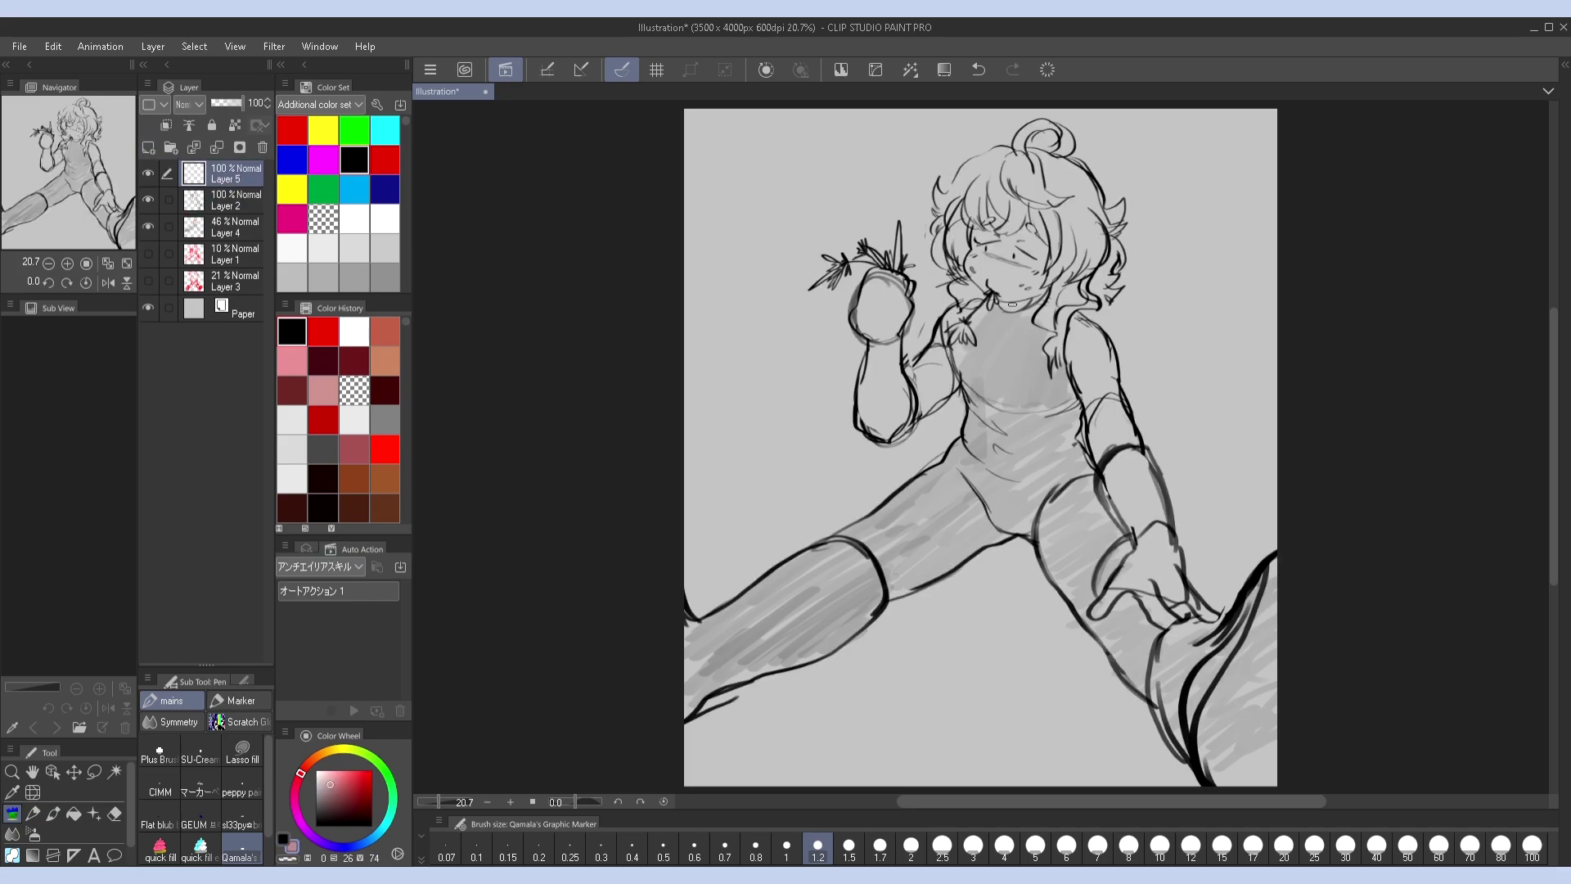
mouse_move(978, 394)
left_mouse_down()
mouse_move(1062, 356)
mouse_move(1031, 315)
left_mouse_up()
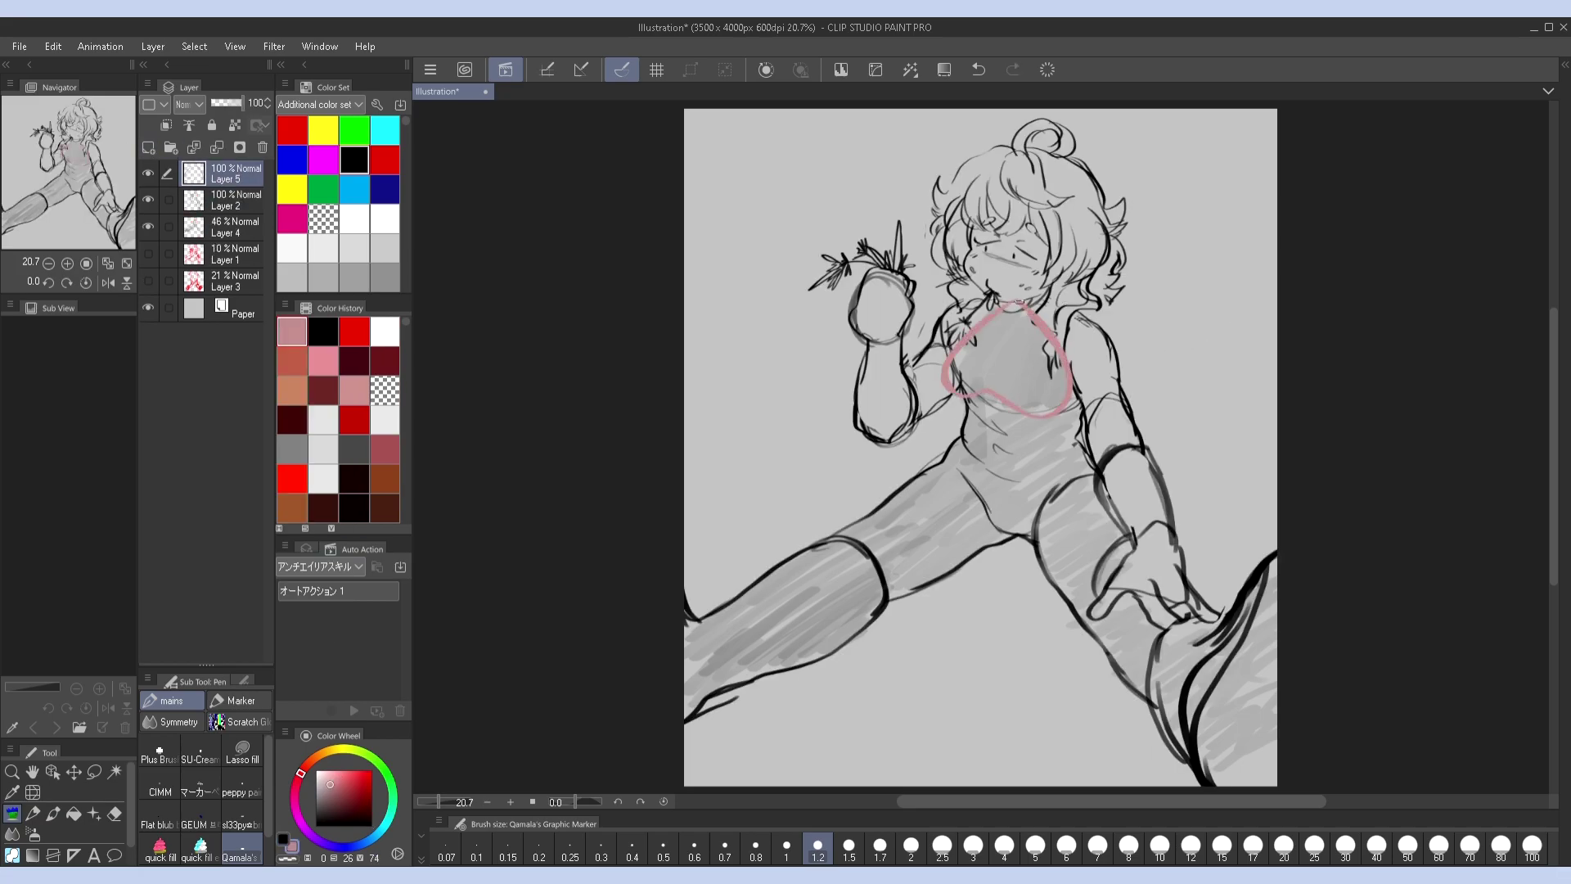
left_click_drag(243, 102, 223, 102)
Ink the chest contours in black on Layer 2 following the pink guide, checking the drawing mirrored
left_click(236, 199)
left_click(282, 837)
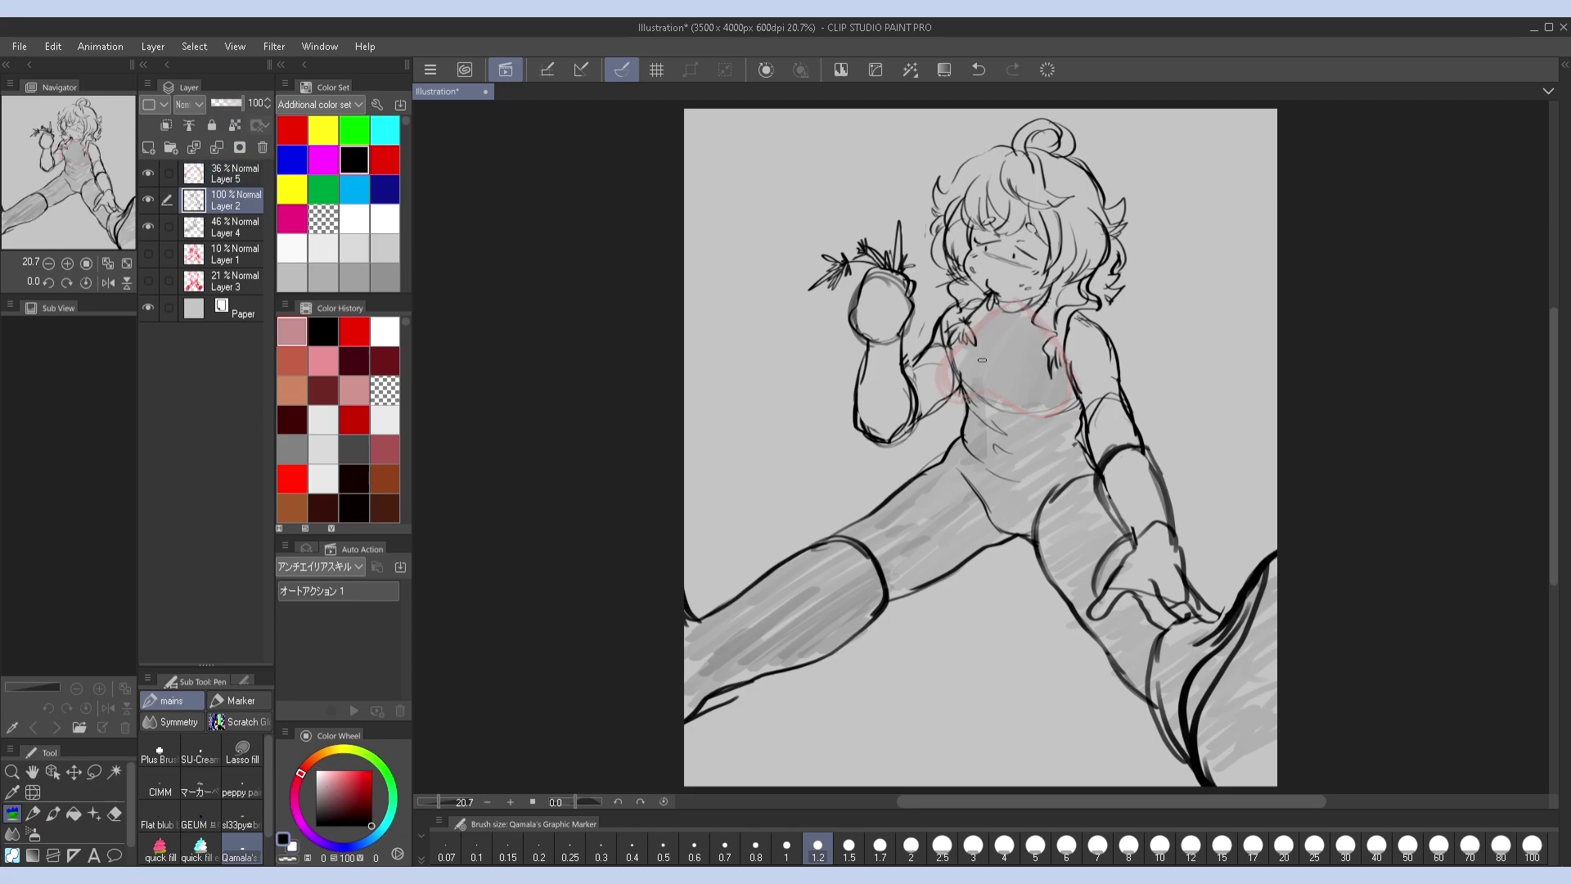
left_click_drag(957, 398, 968, 395)
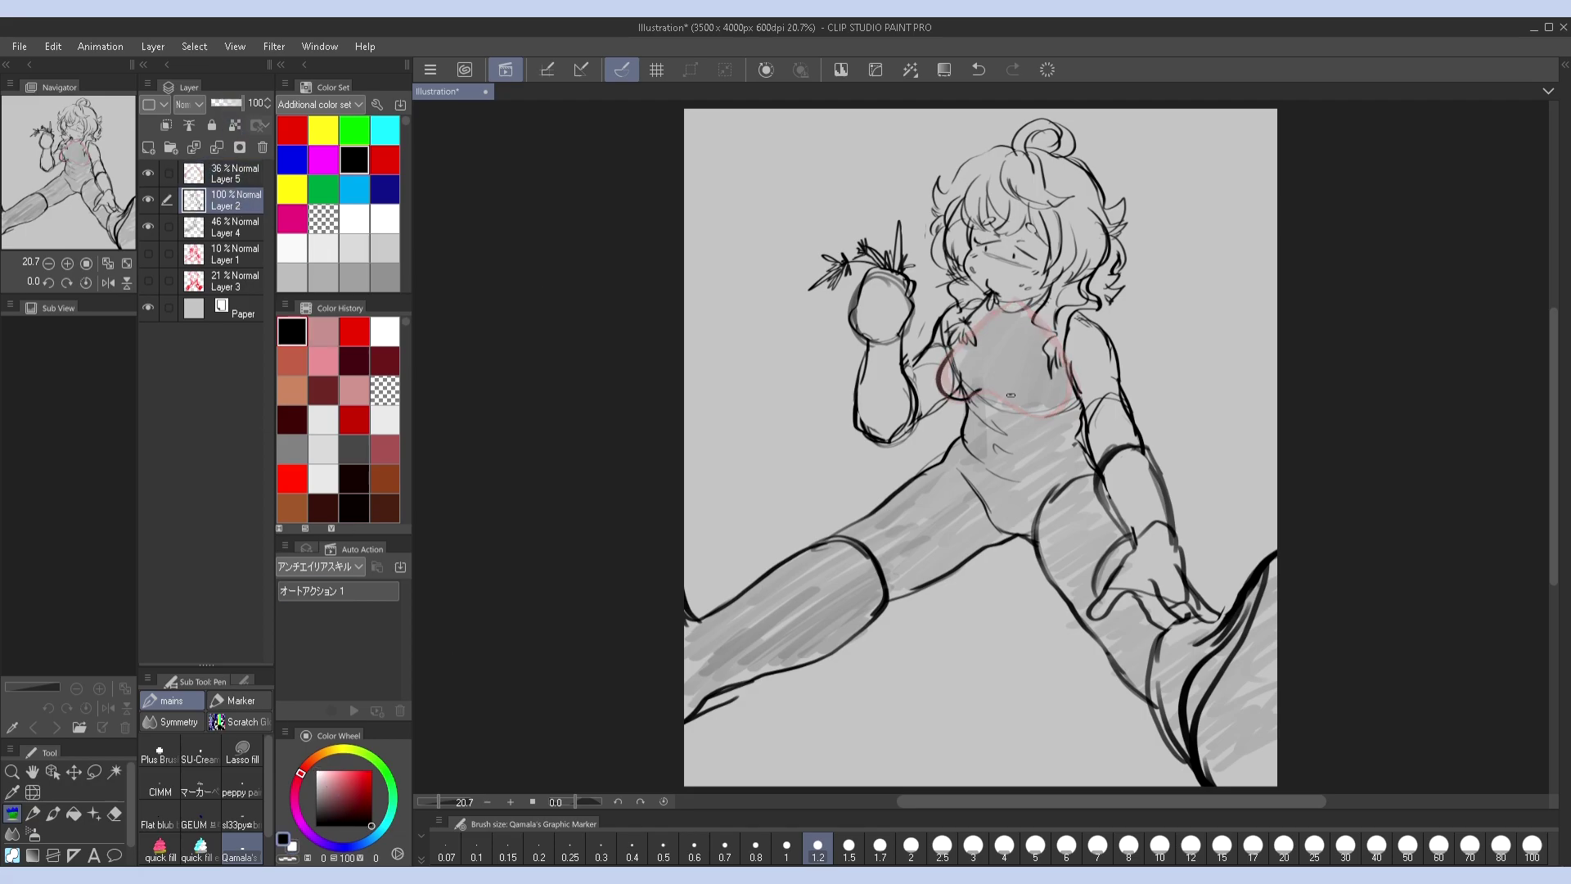
key("h")
key("ctrl+z")
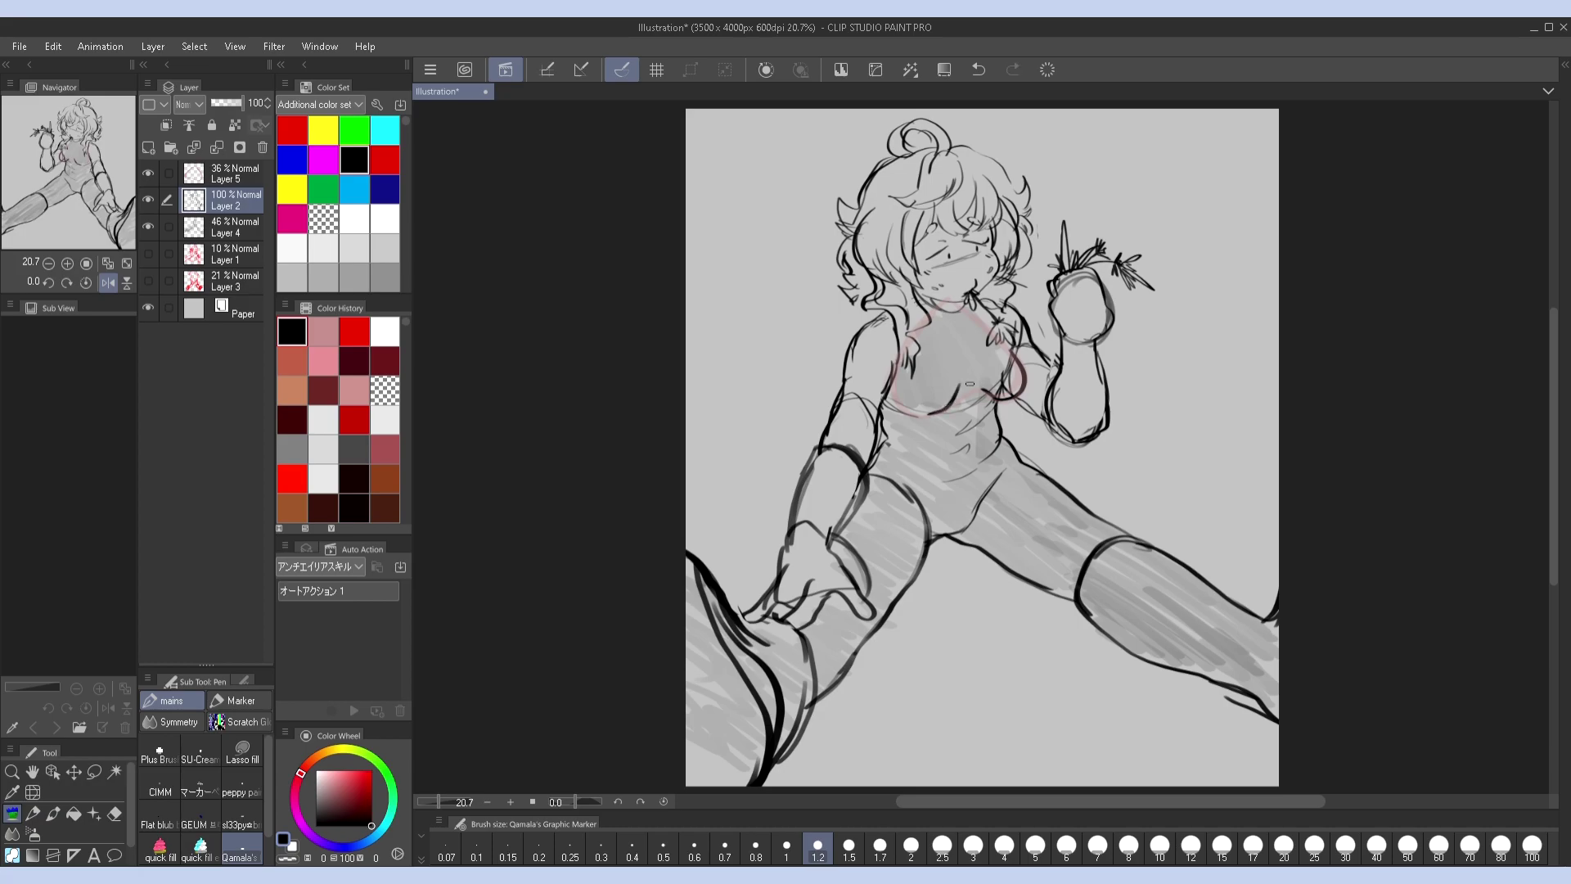
key("h")
Restore Layer 4 to 100% opacity and extend the grey shading over the chest's outer edge with brush size 3
left_click(236, 227)
left_click(241, 103)
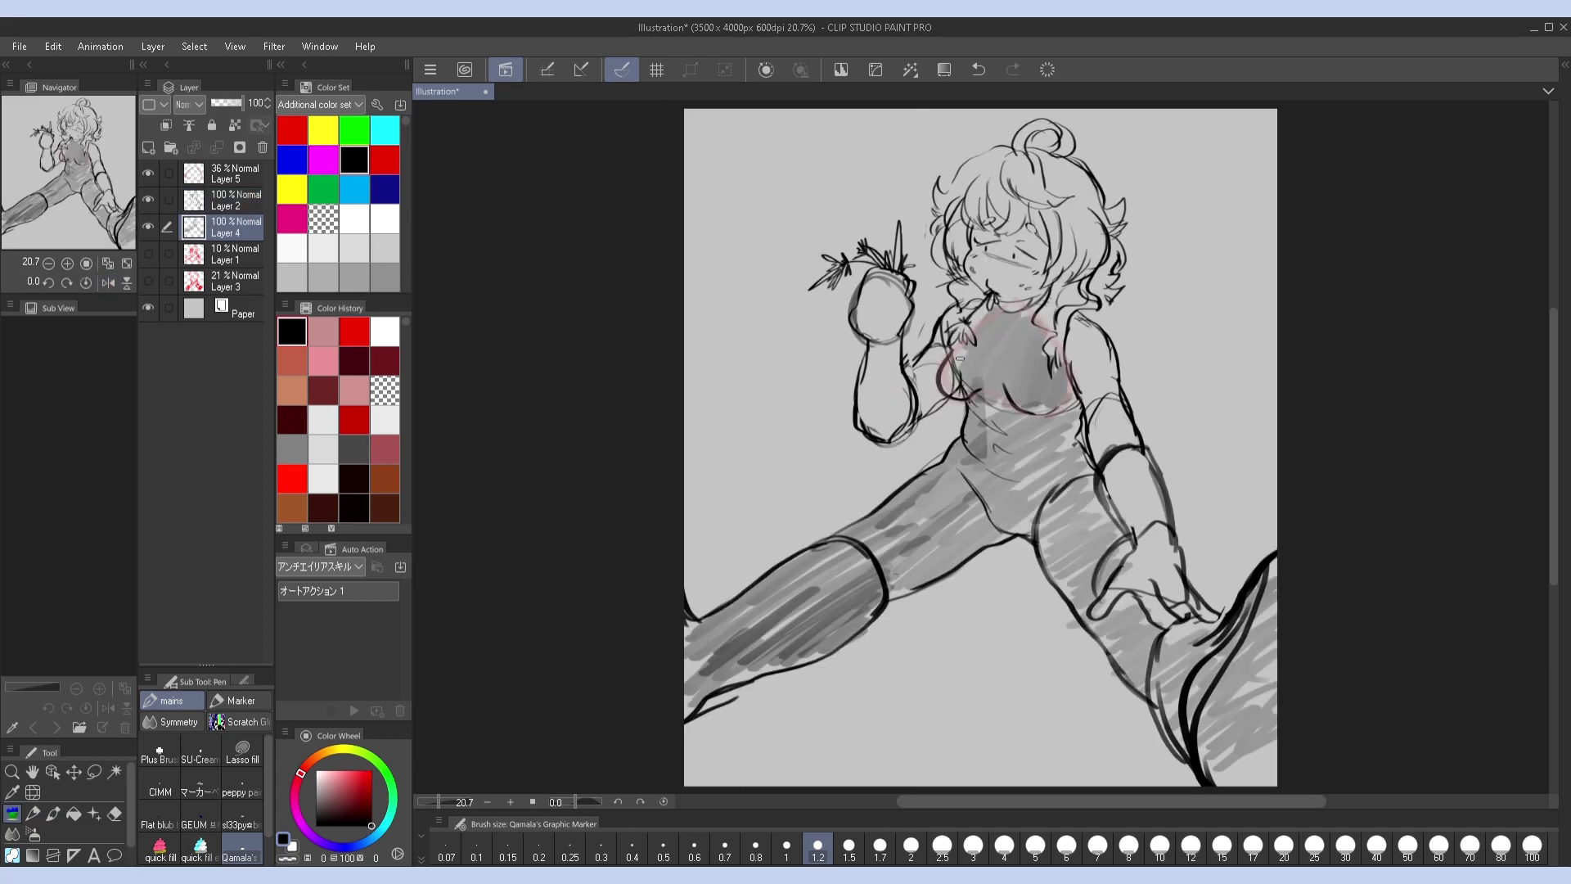
key("bracketright")
key("bracketright")
key("bracketright")
key("bracketright")
key("bracketright")
Remove the pink guide layer and merge the line art into Layer 4, undoing the extra chest strokes
left_click(239, 198)
key("h")
key("h")
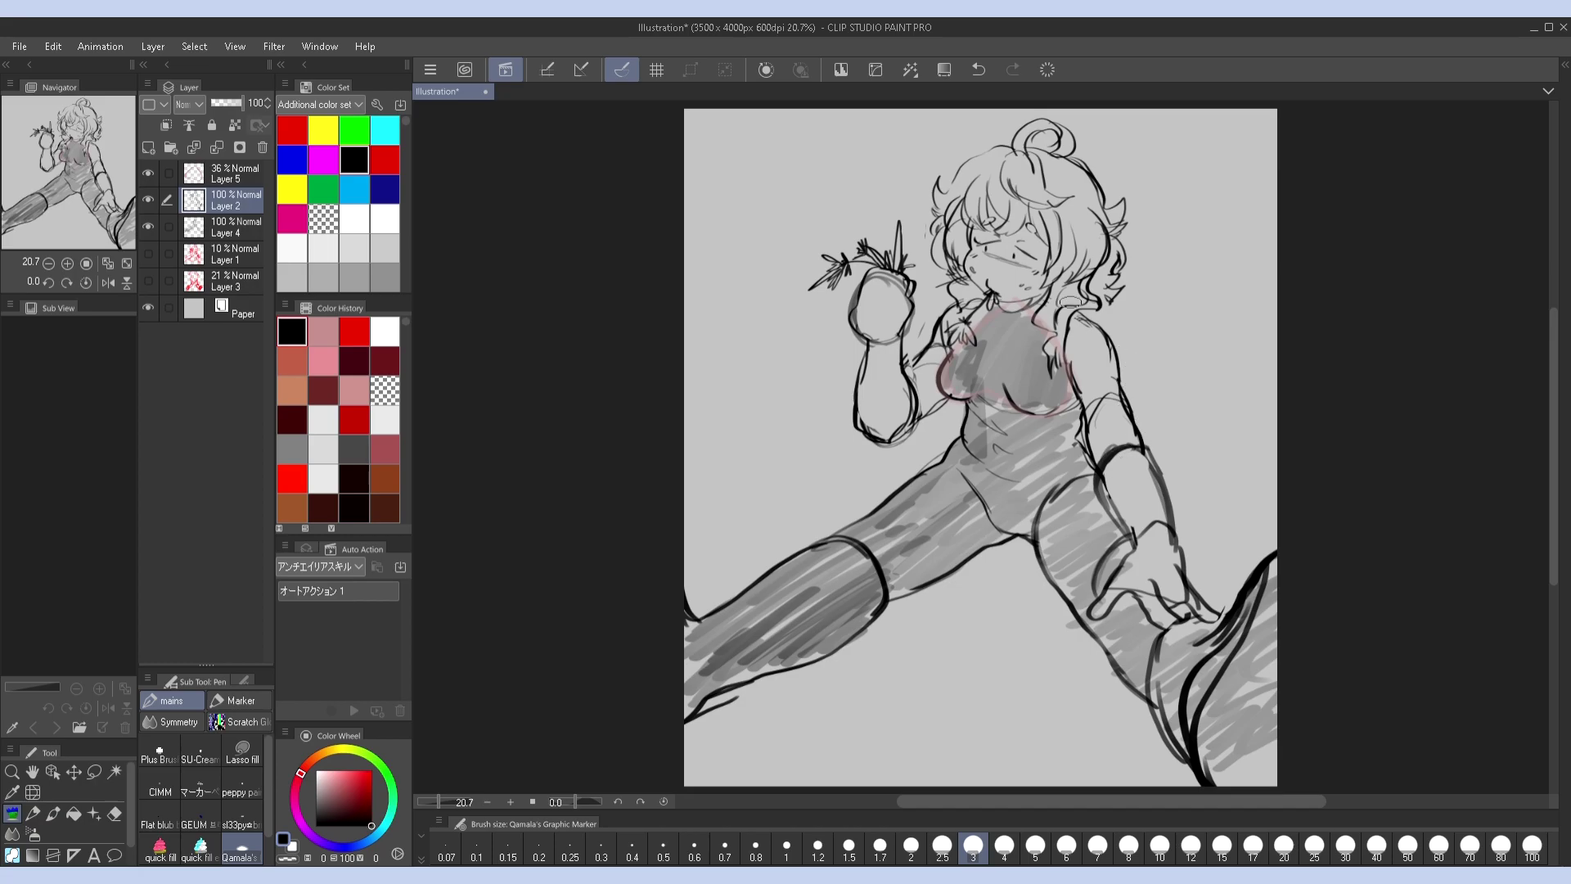
left_click(262, 147)
left_click(262, 147)
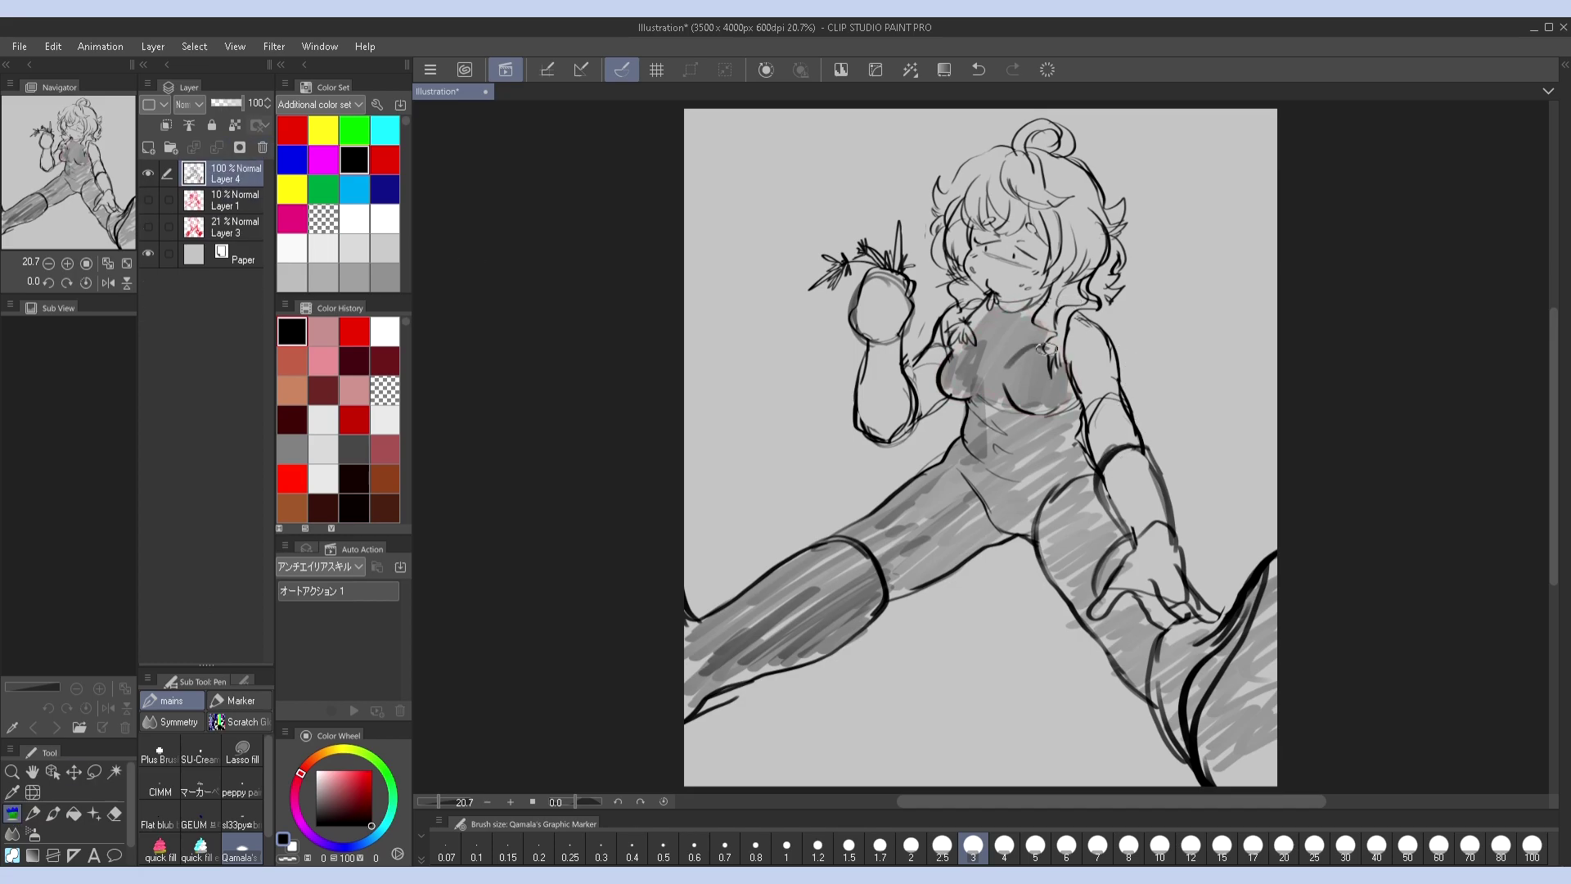
key("ctrl+z")
Lasso the lower body from the waist down, leaving the lowered arm and hand outside the selection
key("m")
mouse_move(1145, 399)
left_mouse_down()
mouse_move(837, 497)
mouse_move(1285, 433)
left_mouse_up()
mouse_move(1093, 409)
left_mouse_down()
mouse_move(974, 406)
mouse_move(634, 786)
mouse_move(1121, 573)
mouse_move(1084, 378)
left_mouse_up()
scroll(634, 785, "down", 1)
scroll(631, 331, "up", 1)
Try to move the selected lower body down and widen its base with a perspective transform, checking it mirrored
key("ctrl+t")
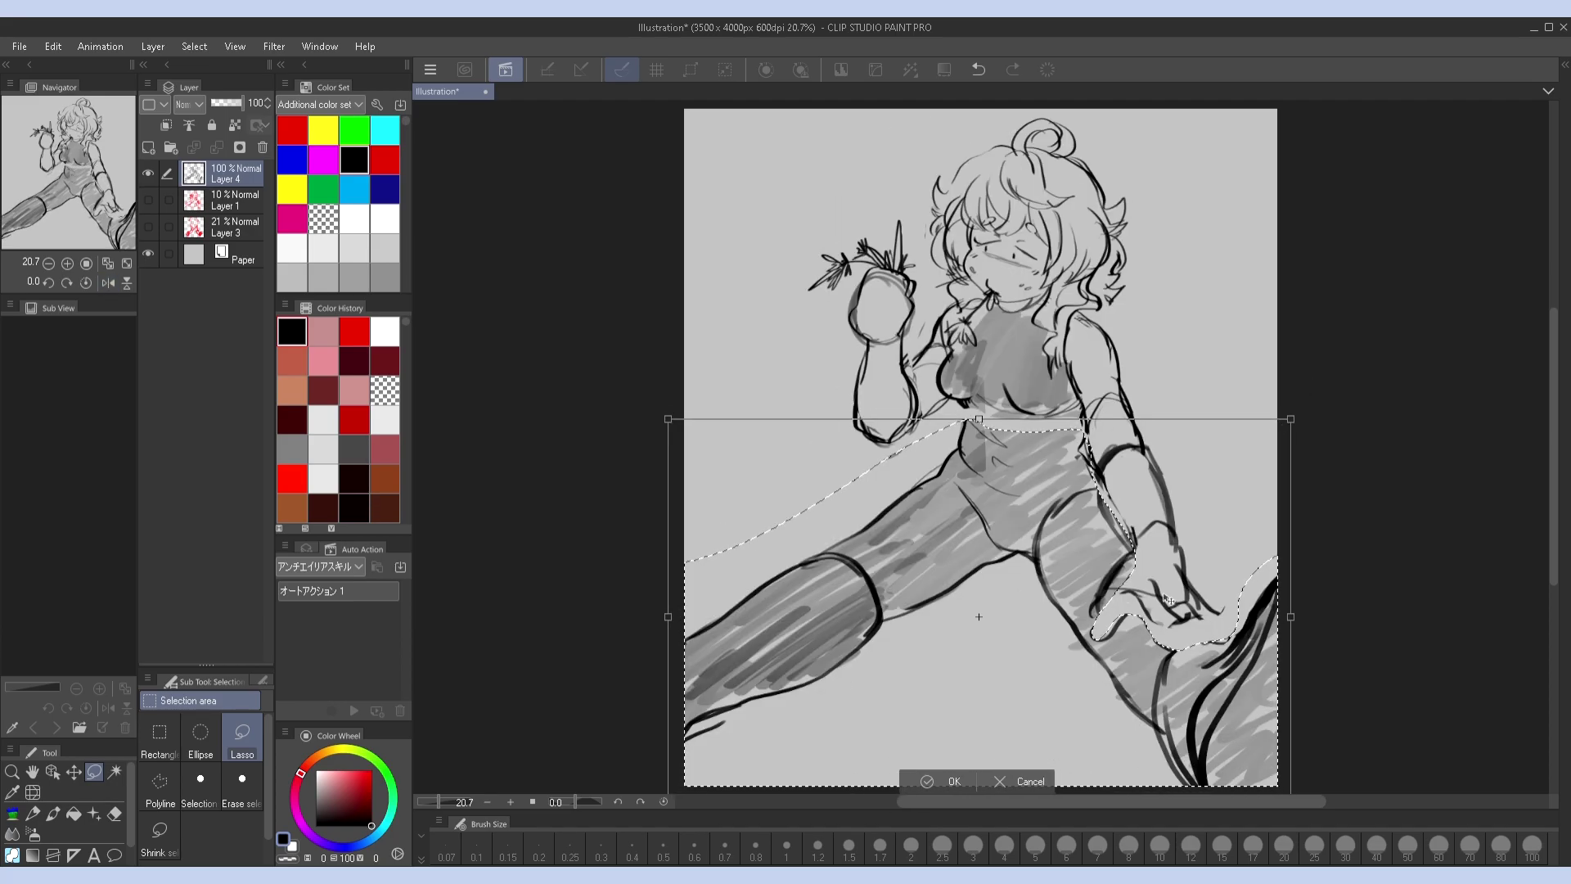
scroll(1246, 566, "down", 4)
left_click_drag(1075, 560, 1085, 561)
key("h")
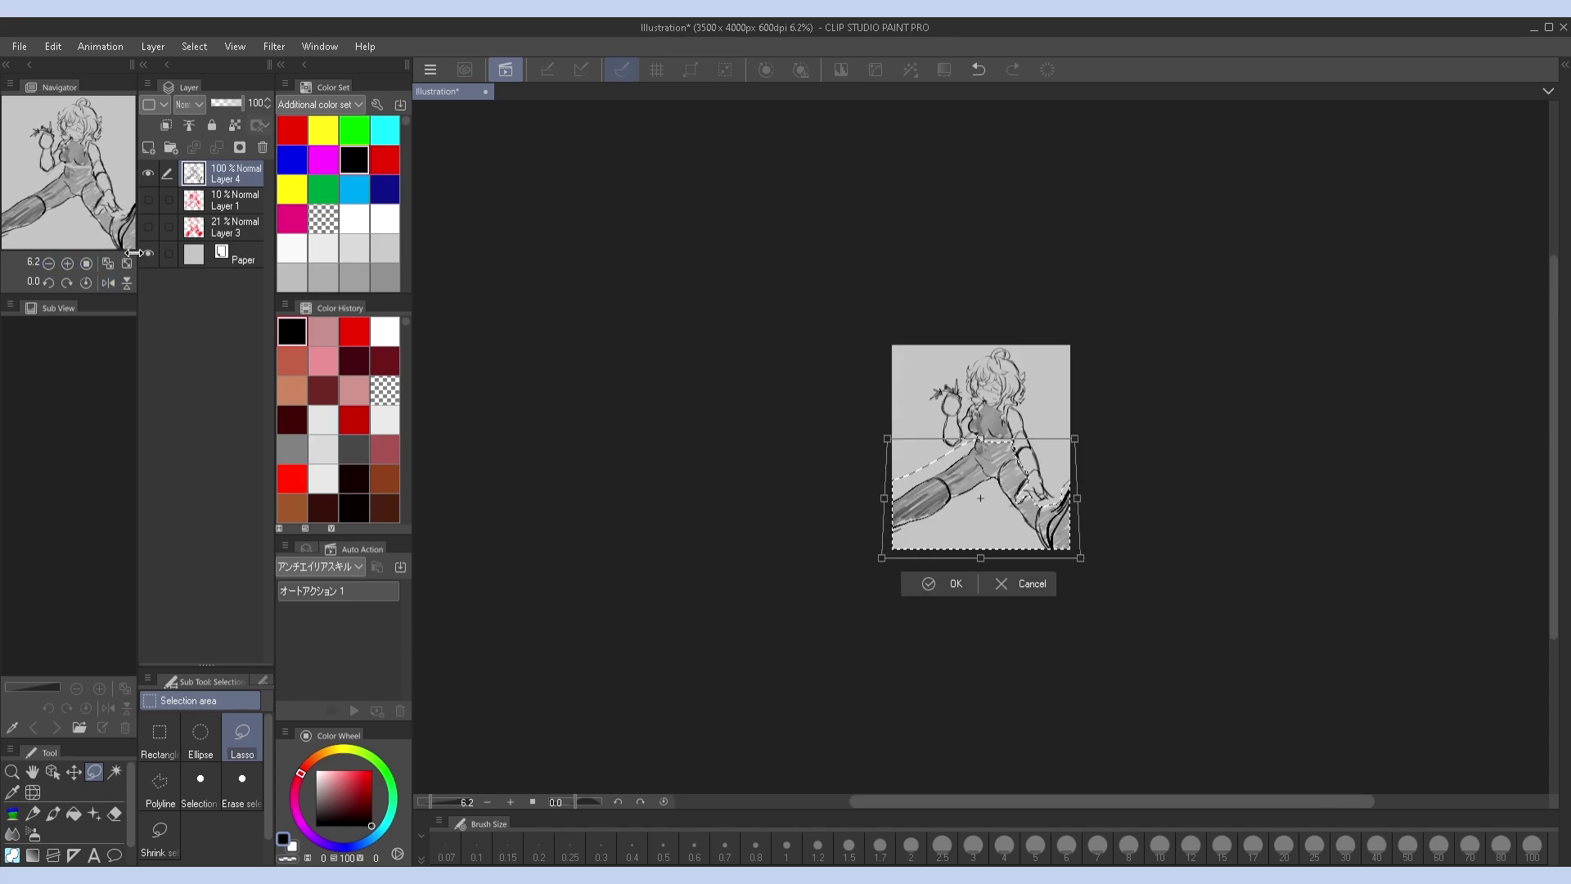
scroll(1085, 561, "up", 4)
key("h")
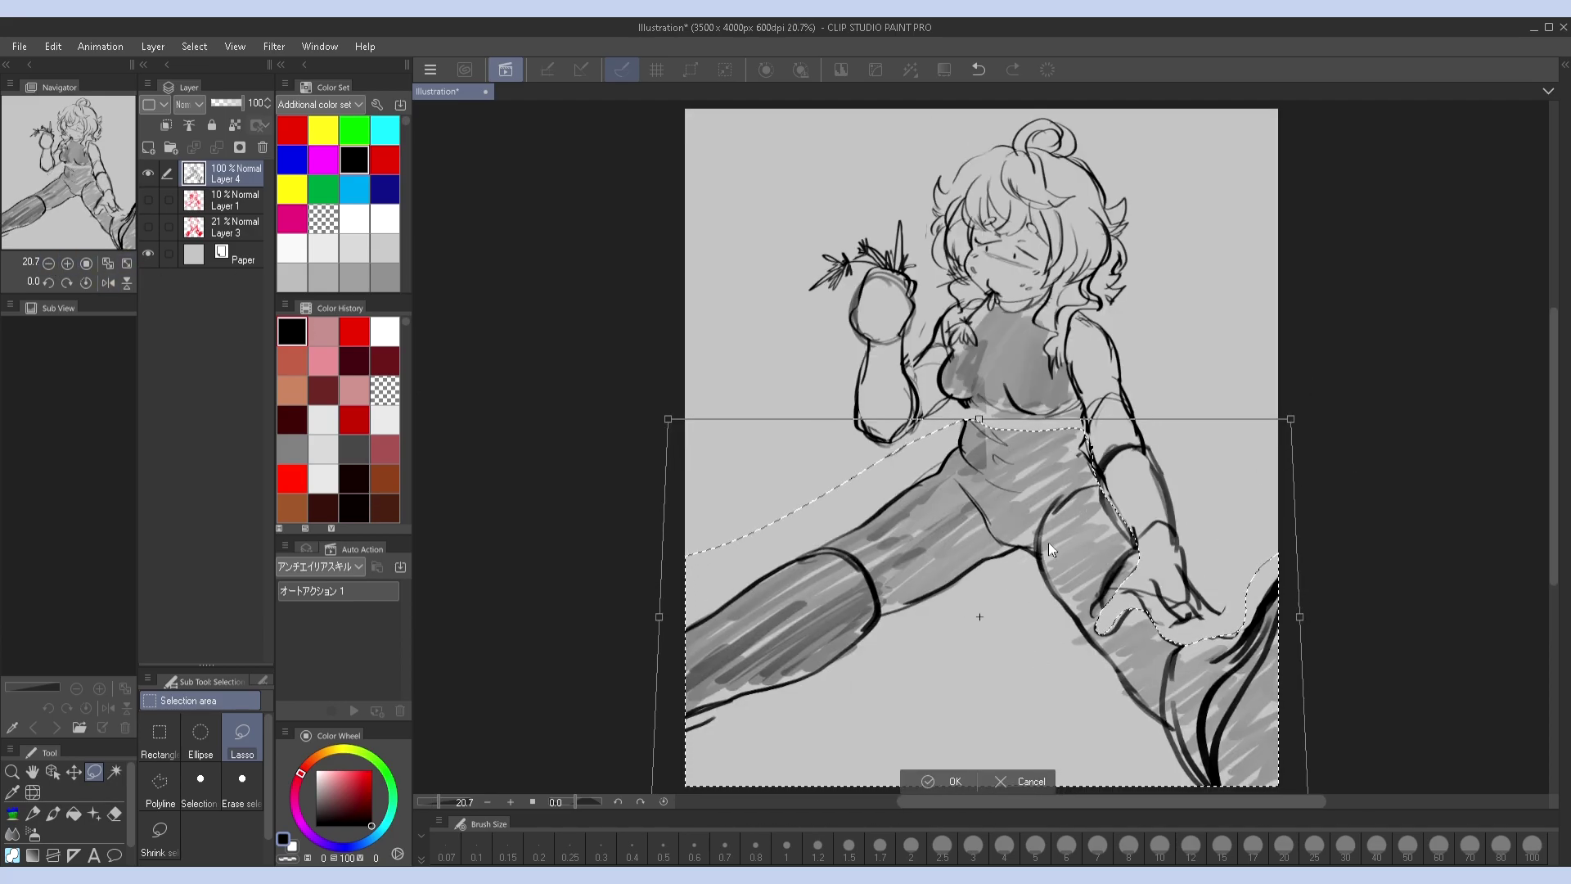
key("ctrl+z")
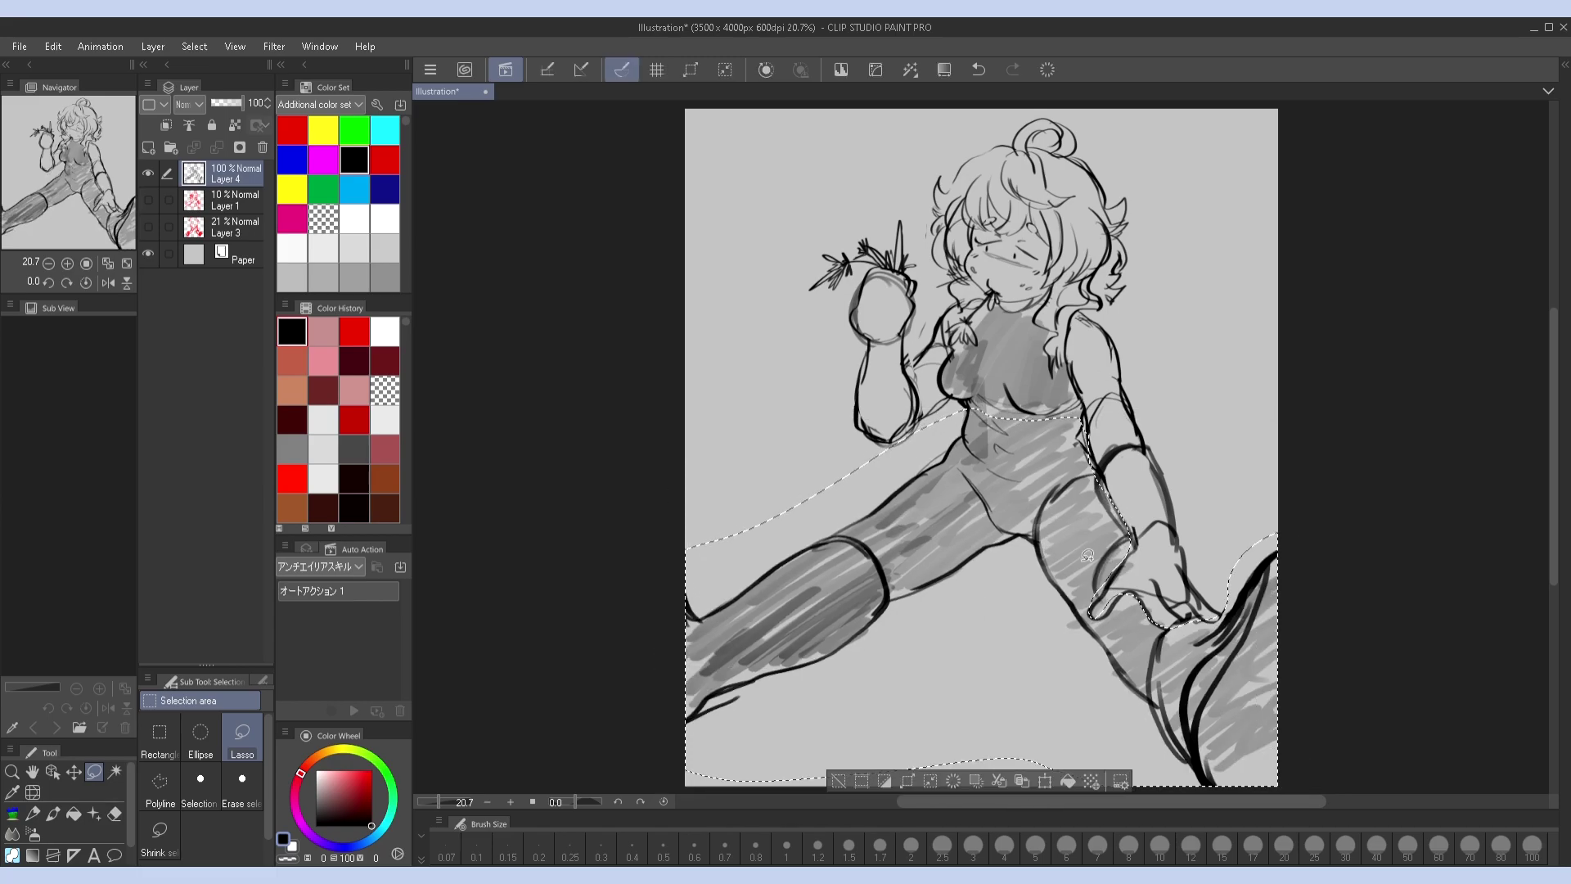
Stretch the selected hips and legs downward with a transform, check them mirrored, and apply it
scroll(988, 728, "down", 3)
scroll(1334, 457, "up", 2)
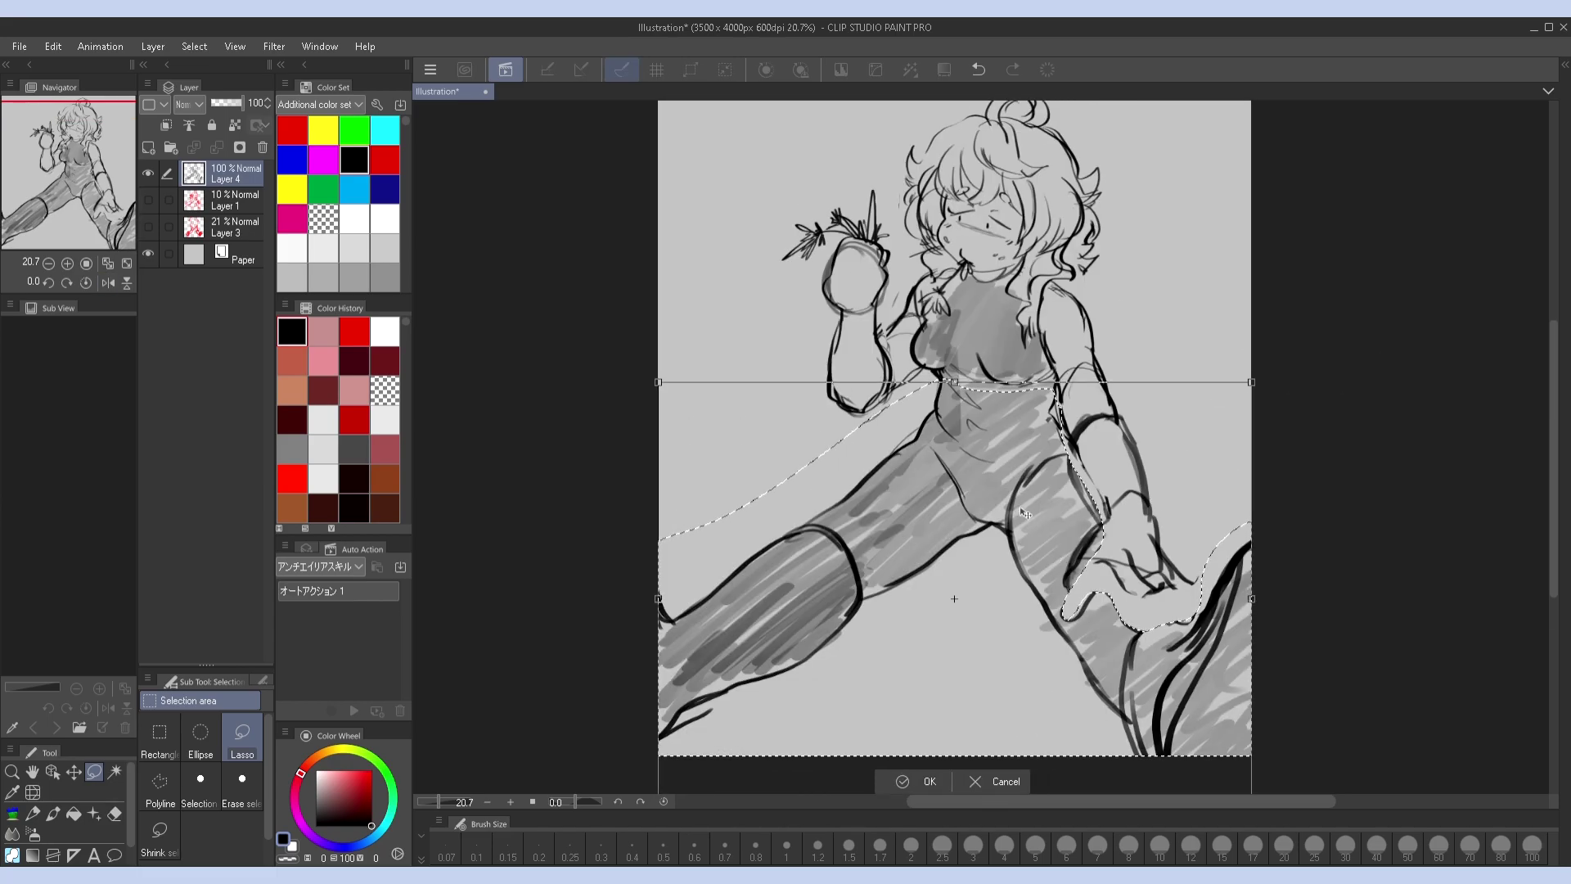
key("h")
key("h")
left_click(917, 781)
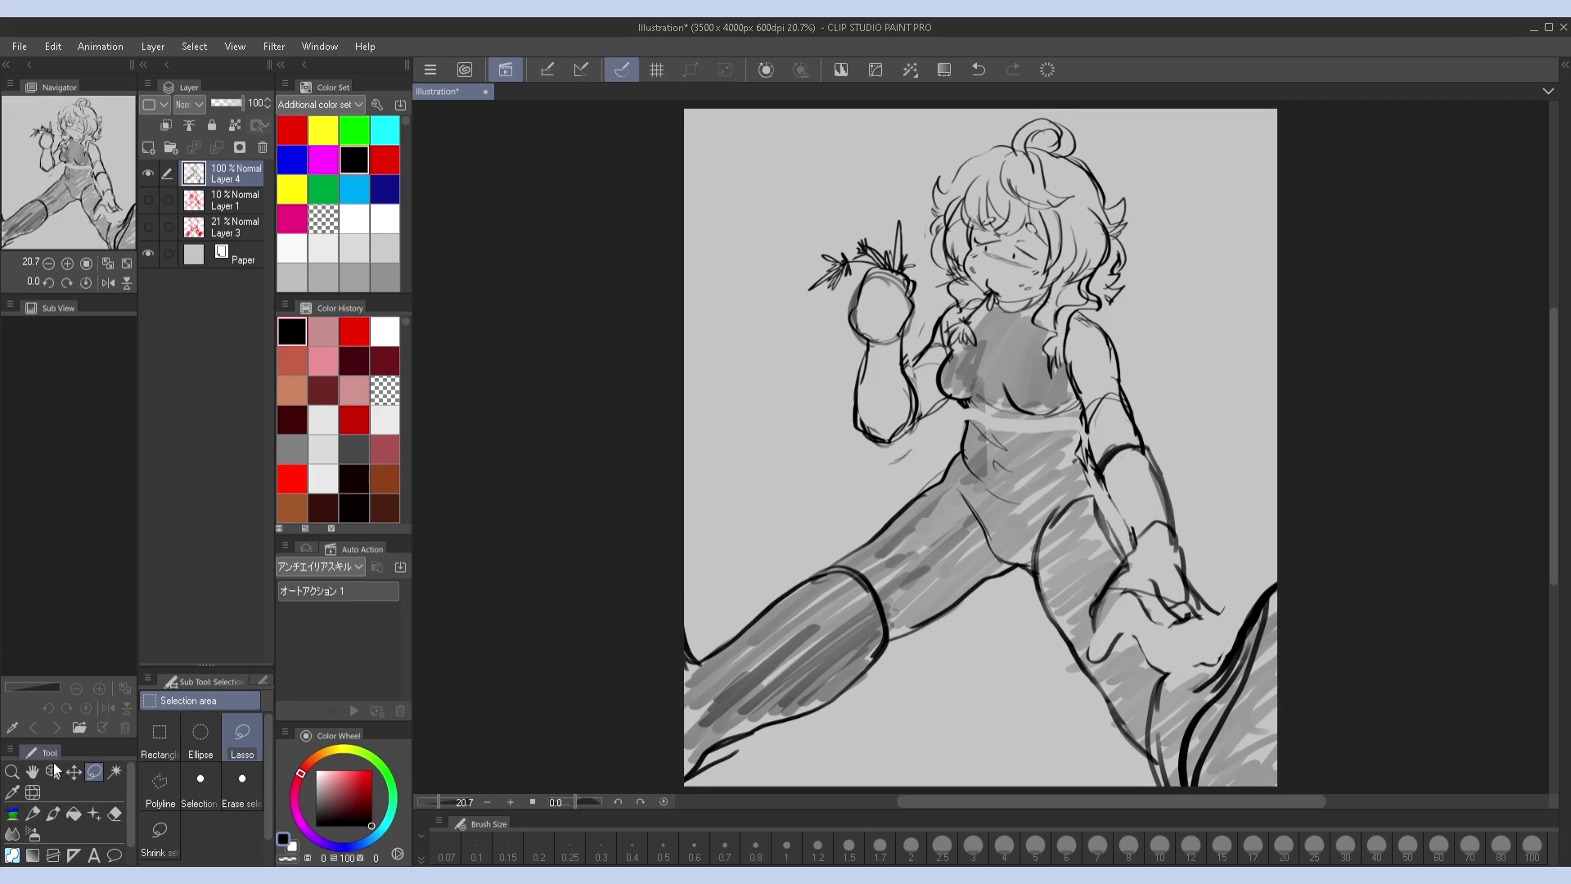
Redraw the lowered arm's inner edge and the lines of its hand with the pen at brush size 1.2
key("p")
key("bracketright")
key("bracketright")
key("bracketright")
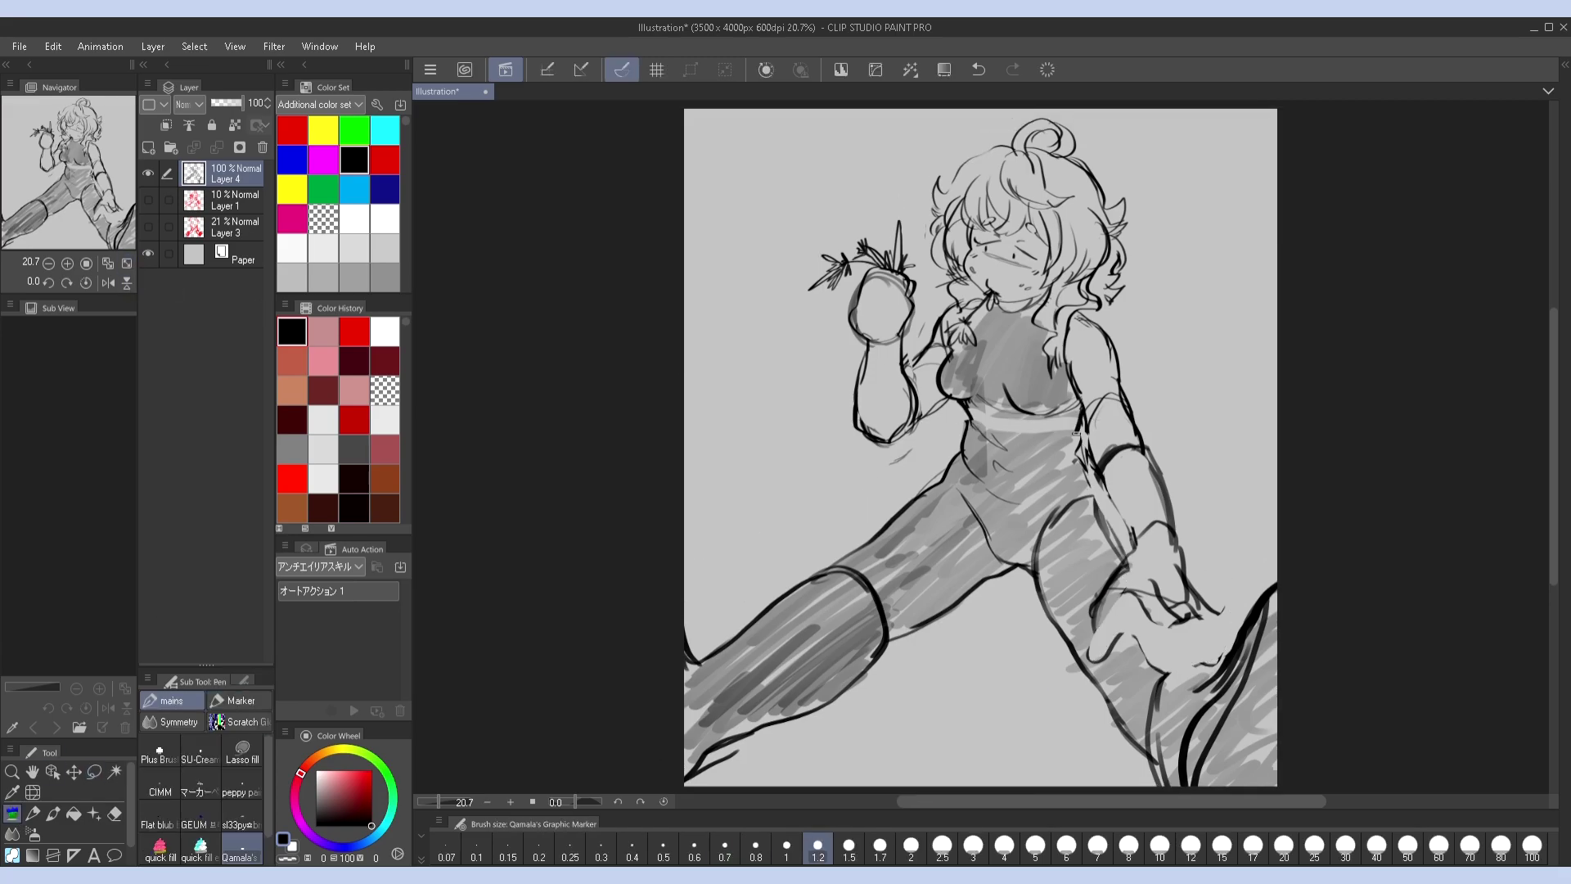
key("h")
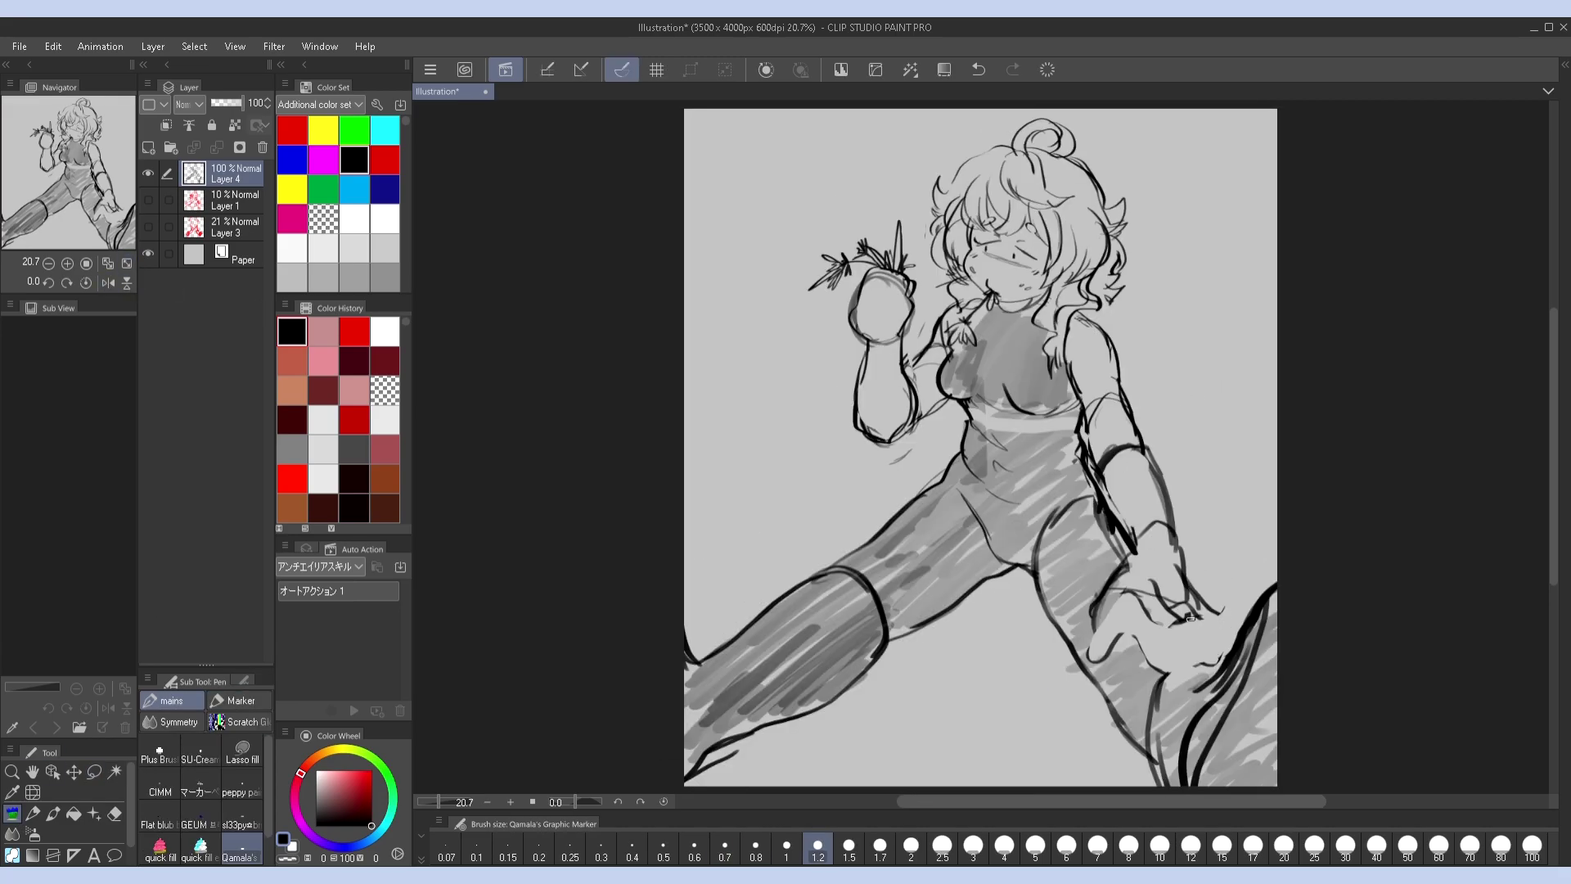
key("h")
key("h")
mouse_move(1123, 563)
left_mouse_down()
mouse_move(1113, 579)
mouse_move(1178, 628)
left_mouse_up()
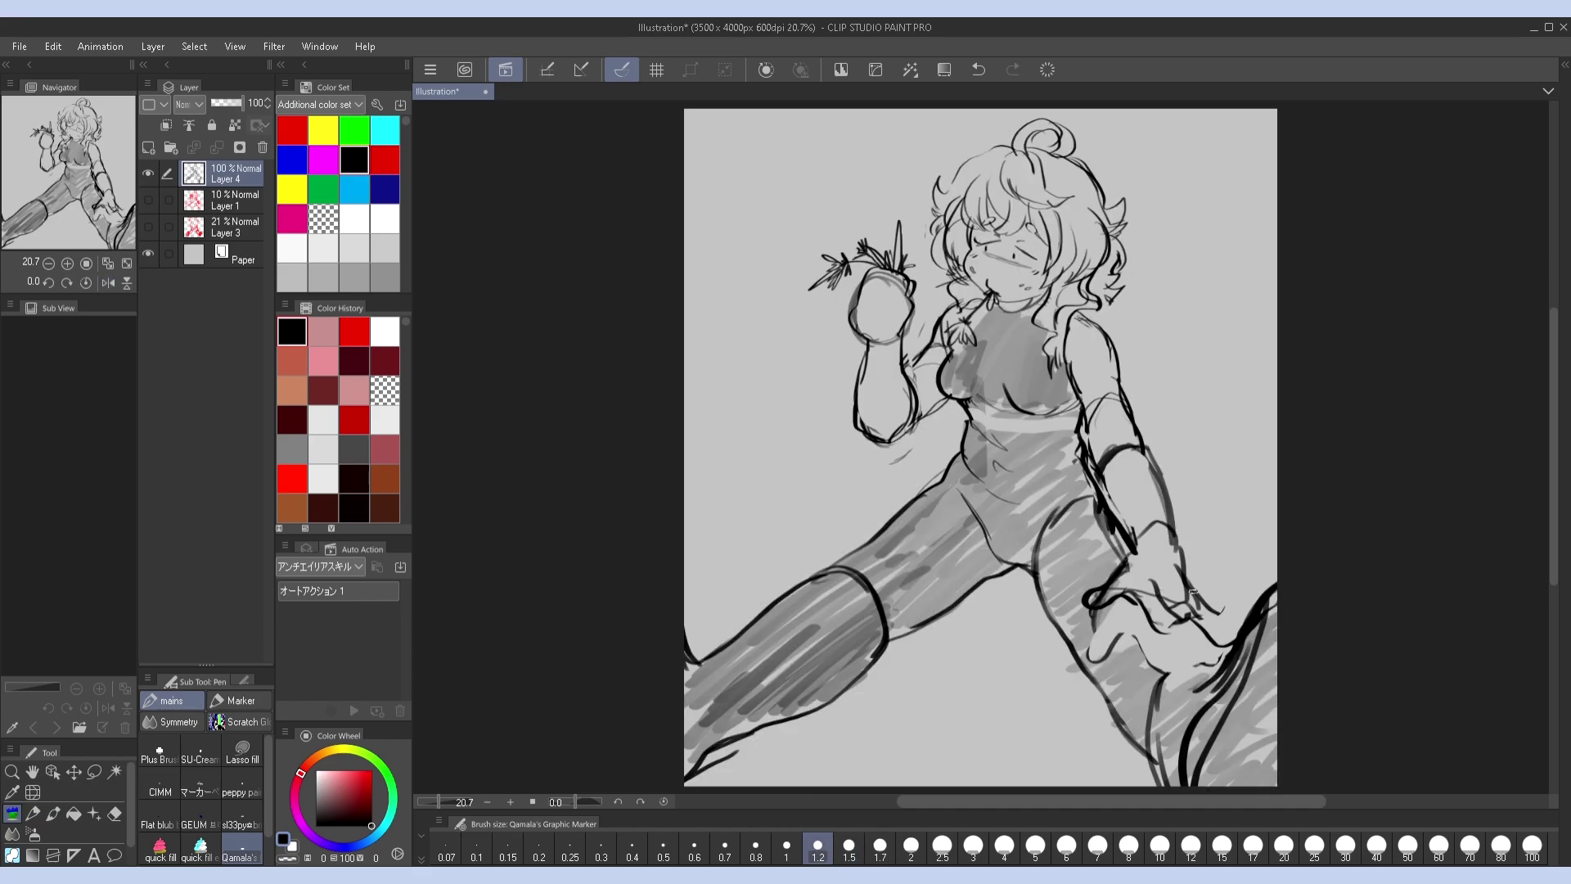
Erase the foreground lower leg below the hand and redraw the hand's fingers, checking the drawing mirrored
key("h")
mouse_move(695, 601)
left_mouse_down()
mouse_move(729, 736)
mouse_move(762, 670)
left_mouse_up()
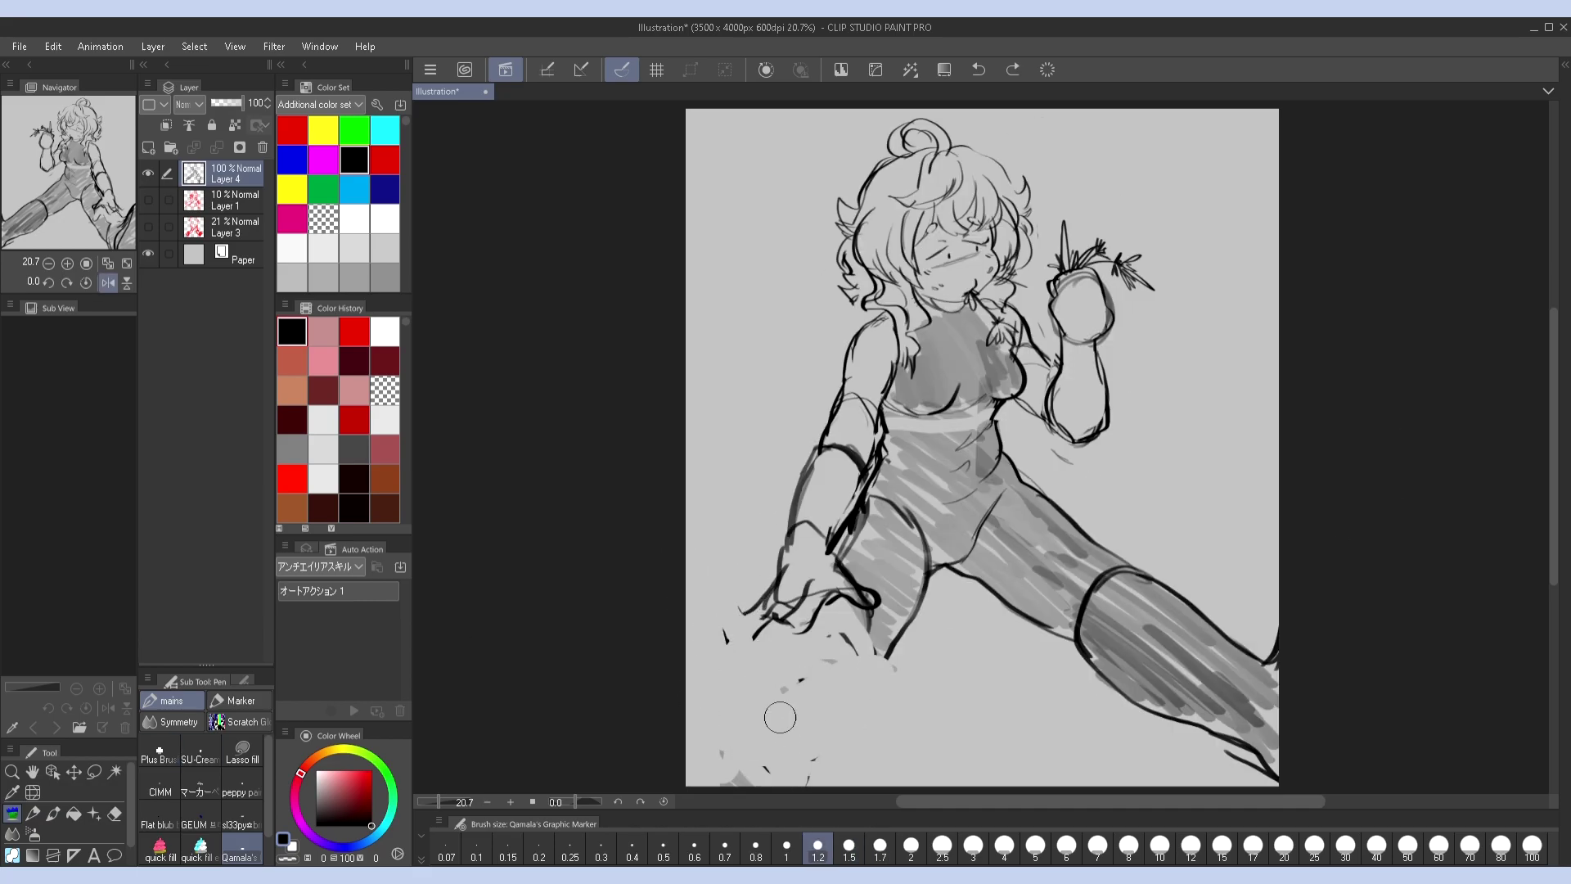
mouse_move(827, 591)
left_mouse_down()
mouse_move(780, 562)
mouse_move(824, 597)
mouse_move(741, 620)
left_mouse_up()
key("h")
key("h")
key("h")
Redraw the fingers of the lowered hand and sketch the curved outline of the foreground leg beneath it
mouse_move(1179, 565)
left_mouse_down()
mouse_move(1227, 626)
mouse_move(1137, 640)
mouse_move(1096, 626)
mouse_move(1079, 724)
left_mouse_up()
key("h")
key("h")
left_click_drag(1120, 626, 1146, 644)
left_click_drag(1194, 624, 1268, 675)
key("h")
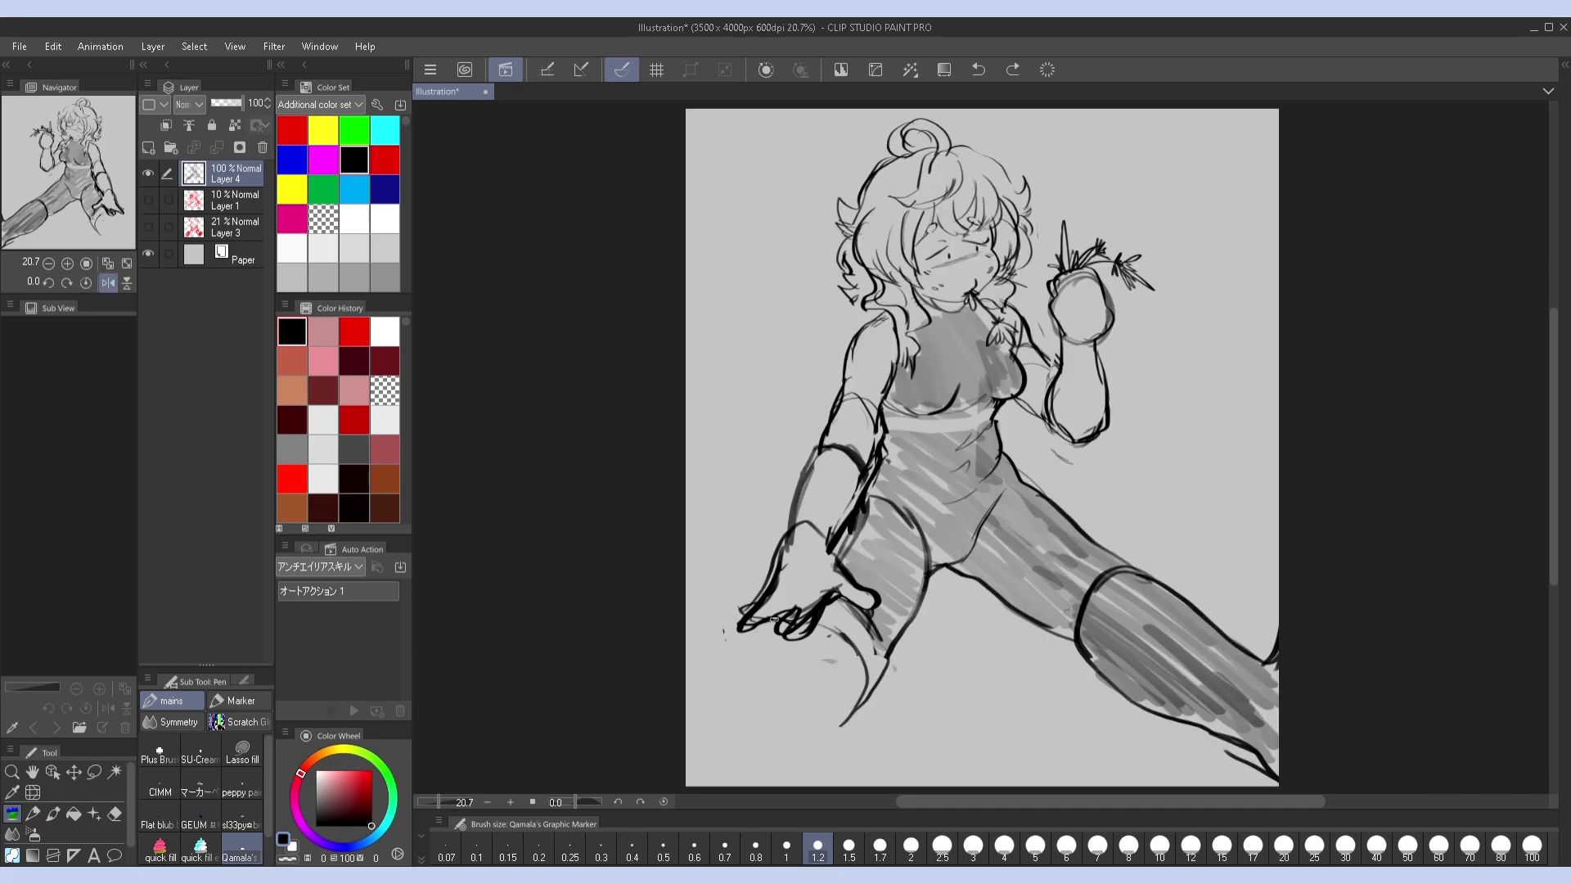
Block in the foreground thigh around the lowered hand with broad grey strokes at brush size 4
key("bracketright")
key("bracketright")
key("bracketright")
key("bracketright")
key("bracketright")
key("bracketright")
left_click_drag(785, 626, 687, 684)
key("h")
left_click_drag(1209, 626, 1240, 639)
left_click_drag(1142, 624, 1096, 712)
left_click_drag(1095, 536, 1027, 663)
left_click_drag(1150, 651, 1068, 765)
Extend the foreground leg's outline and grey hatching toward the canvas's lower corner, checking the drawing mirrored
key("h")
key("h")
left_click_drag(1203, 622, 1281, 712)
key("h")
left_click_drag(737, 630, 687, 679)
mouse_move(883, 618)
left_mouse_down()
mouse_move(851, 694)
mouse_move(736, 786)
left_mouse_up()
key("h")
key("h")
left_click_drag(806, 746, 749, 795)
left_click_drag(832, 724, 753, 794)
left_click_drag(769, 639, 687, 757)
left_click_drag(842, 629, 687, 783)
Strengthen the foreground leg's contours and darken its lower end, comparing the mirrored and normal views
key("h")
left_click_drag(1228, 729, 1162, 786)
left_click_drag(1182, 606, 1088, 736)
key("h")
left_click_drag(769, 626, 688, 695)
key("h")
left_click_drag(1276, 655, 1216, 728)
key("h")
key("h")
left_click_drag(1179, 634, 1138, 785)
key("h")
left_click_drag(871, 670, 761, 786)
key("h")
Rough in the foreground calf at the canvas edge, raise the brush size to 7, and undo the unwanted strokes
mouse_move(1246, 568)
left_mouse_down()
mouse_move(1264, 704)
mouse_move(1252, 737)
mouse_move(1301, 646)
left_mouse_up()
key("bracketright")
key("bracketright")
key("bracketright")
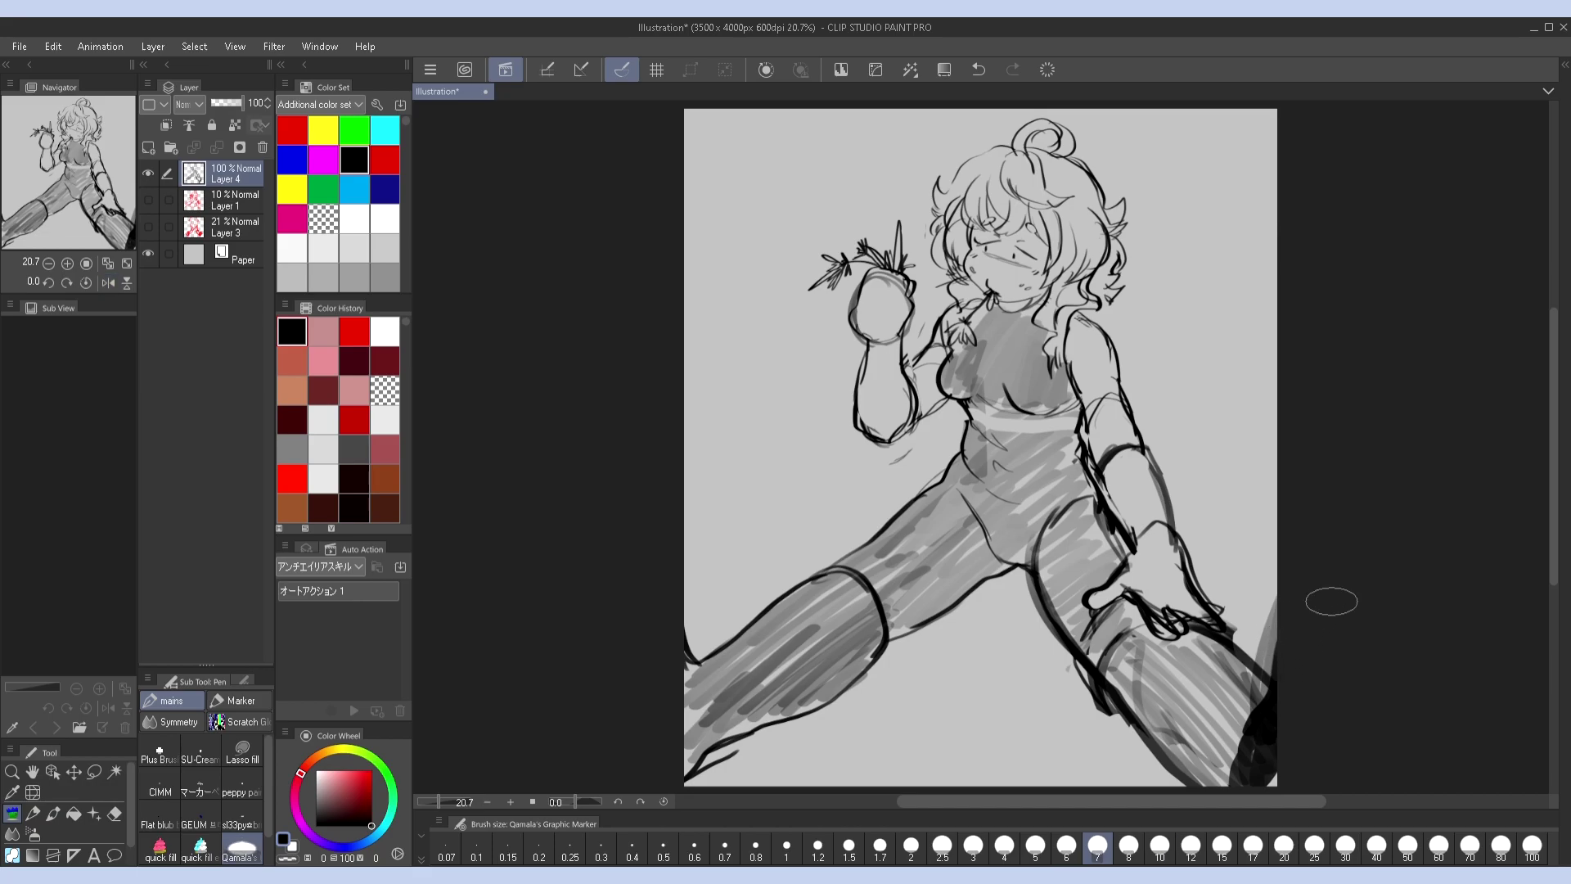
key("ctrl+z")
key("ctrl+z")
key("ctrl+z")
key("ctrl+z")
Lasso the lower body with the lowered hand, move it down with a transform, and clear the selection
key("m")
mouse_move(1080, 405)
left_mouse_down()
mouse_move(826, 498)
mouse_move(1105, 720)
mouse_move(1167, 399)
left_mouse_up()
left_click_drag(1191, 467, 1088, 434)
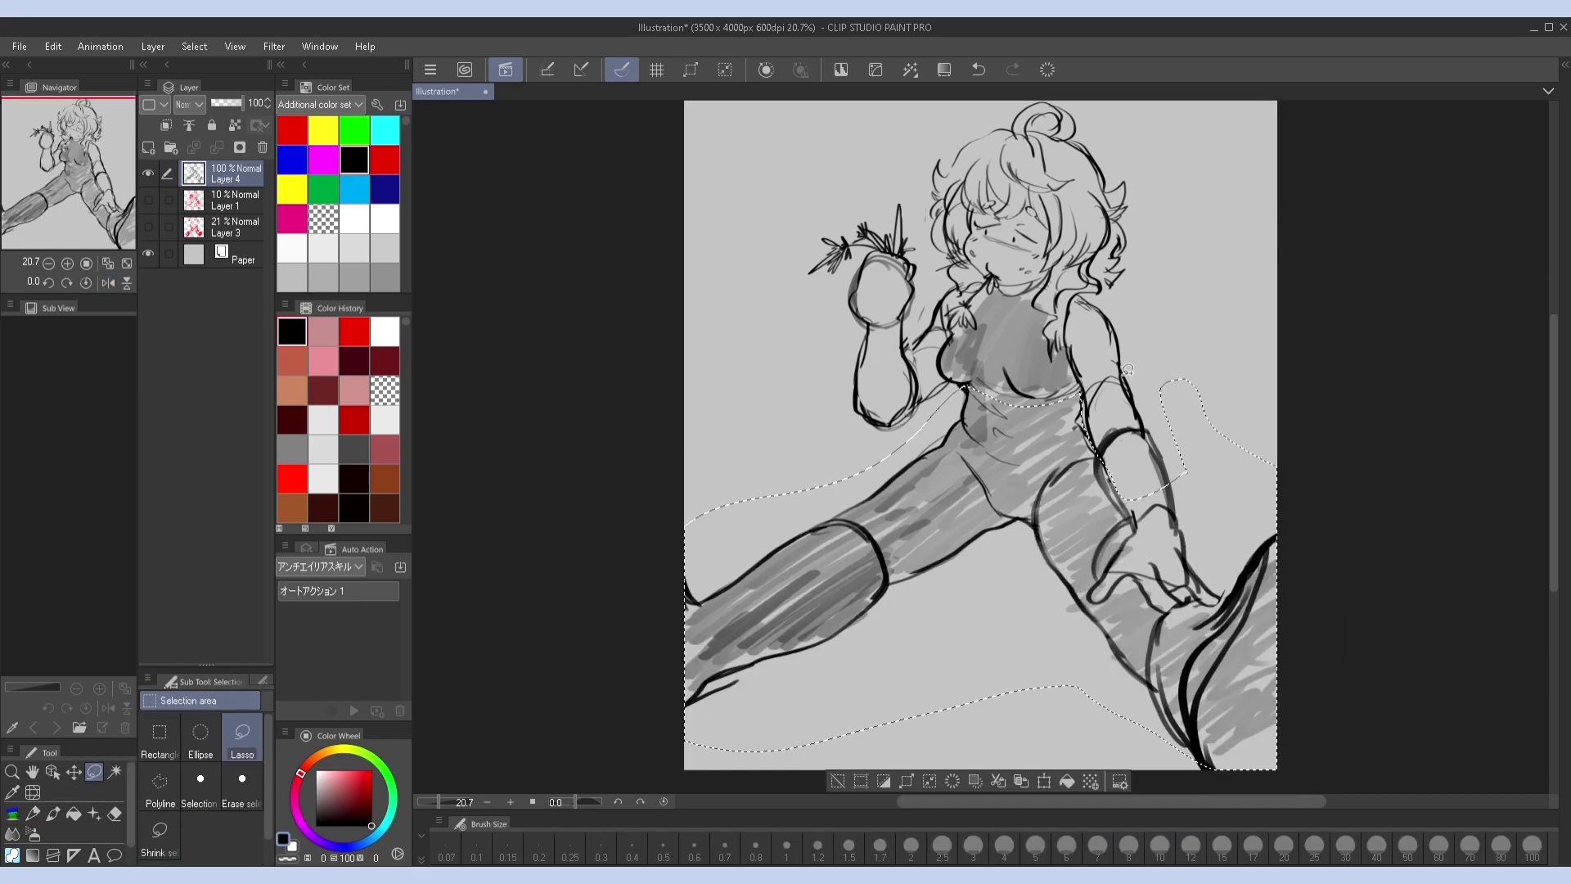
key("ctrl+t")
mouse_move(1225, 504)
left_mouse_down()
mouse_move(1225, 524)
mouse_move(1126, 594)
left_mouse_up()
key("Return")
key("ctrl+d")
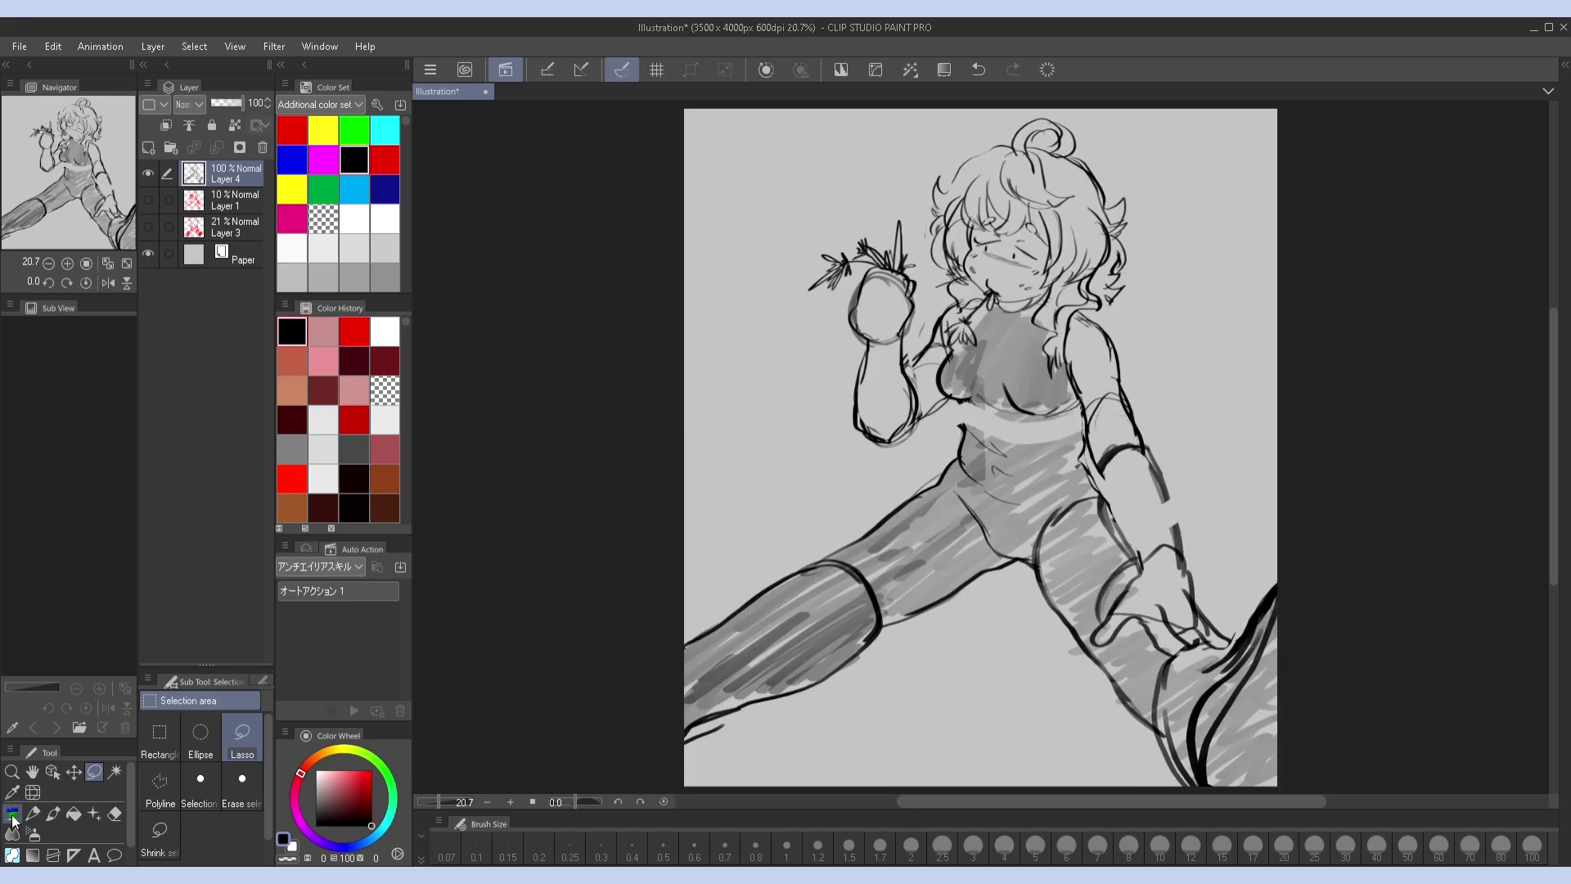
Fill the gap between the chest and waist with short dark pen strokes using a smaller brush
key("p")
key("bracketleft")
key("bracketleft")
key("bracketleft")
key("bracketleft")
key("bracketleft")
key("bracketleft")
key("bracketleft")
key("bracketleft")
key("bracketleft")
key("bracketleft")
key("h")
key("h")
mouse_move(1002, 407)
left_mouse_down()
mouse_move(990, 426)
mouse_move(1080, 424)
left_mouse_up()
key("h")
key("h")
Reconnect and thicken the lowered forearm's outline down to the wrist at brush size 5
key("bracketright")
key("bracketright")
key("bracketright")
key("bracketright")
key("bracketright")
key("bracketright")
key("bracketright")
mouse_move(1105, 499)
left_mouse_down()
mouse_move(1133, 442)
mouse_move(1177, 535)
left_mouse_up()
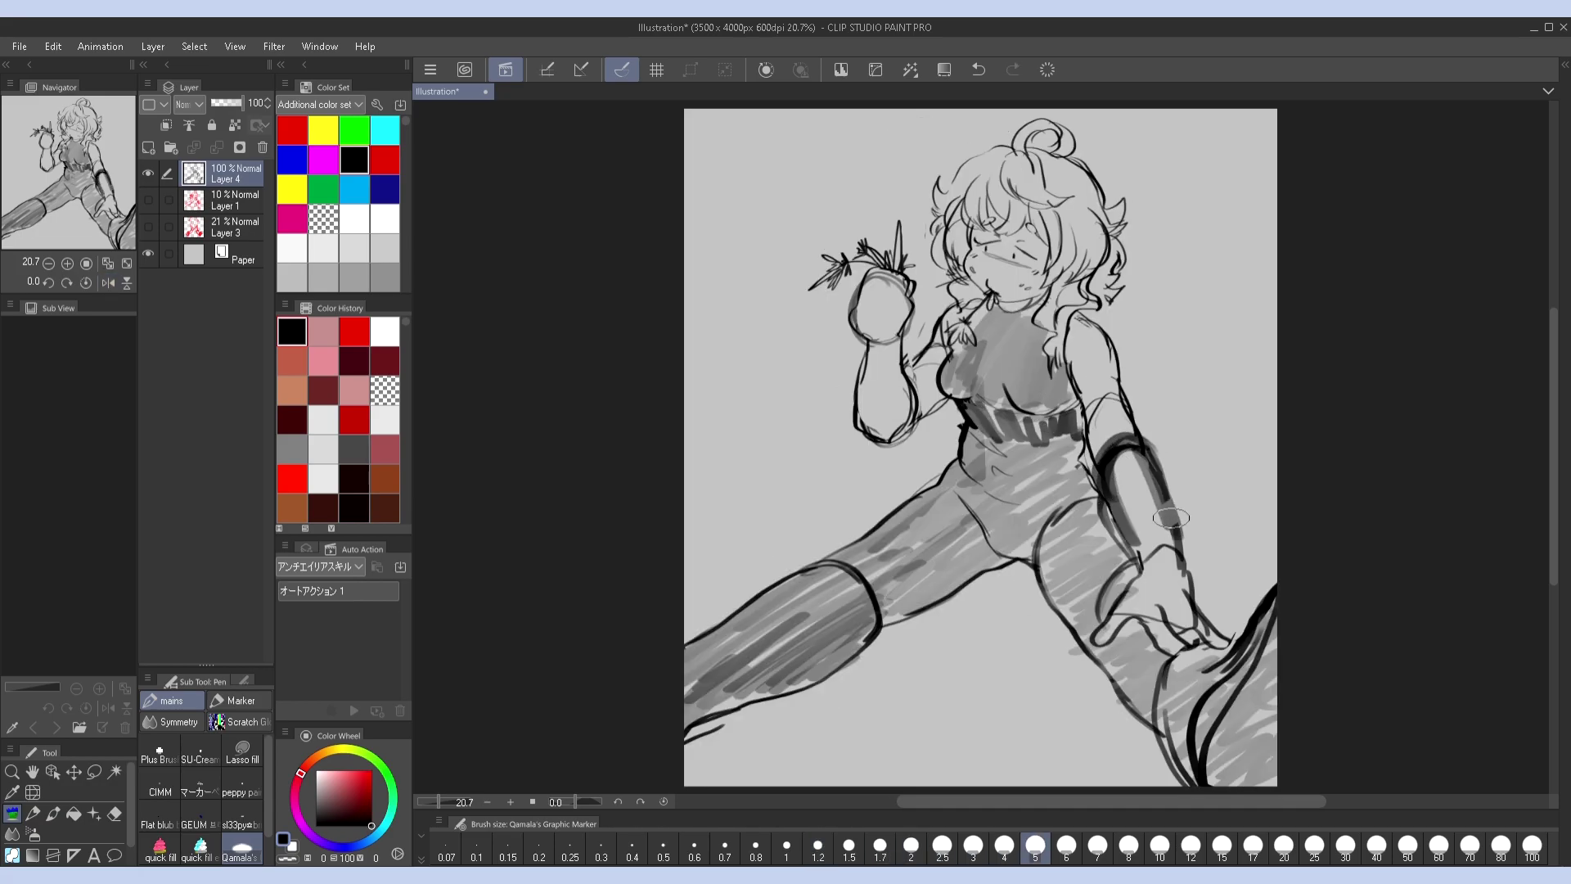
Refine the lines around the lowered arm's elbow at brush size 2.5, checking the drawing mirrored
key("h")
key("bracketleft")
key("bracketleft")
key("bracketleft")
key("bracketleft")
key("bracketleft")
key("bracketright")
key("bracketright")
left_click_drag(843, 393, 879, 474)
key("h")
key("h")
key("h")
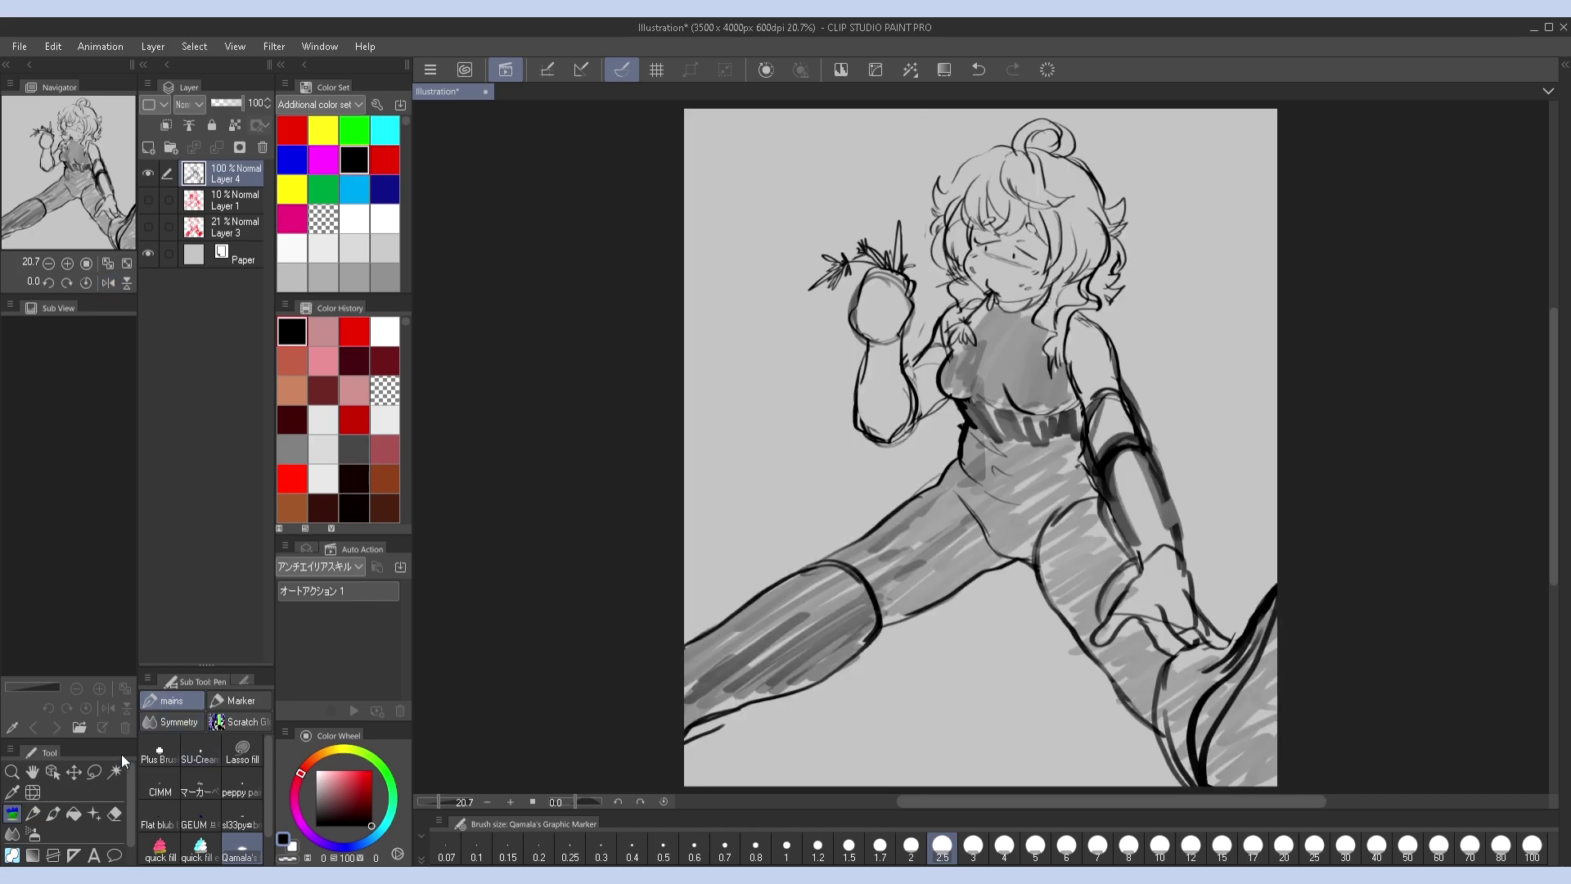
Try to reposition the lowered hand higher on the forearm with a lasso selection and transform
left_click(94, 770)
left_click_drag(1093, 634, 1195, 524)
key("ctrl+t")
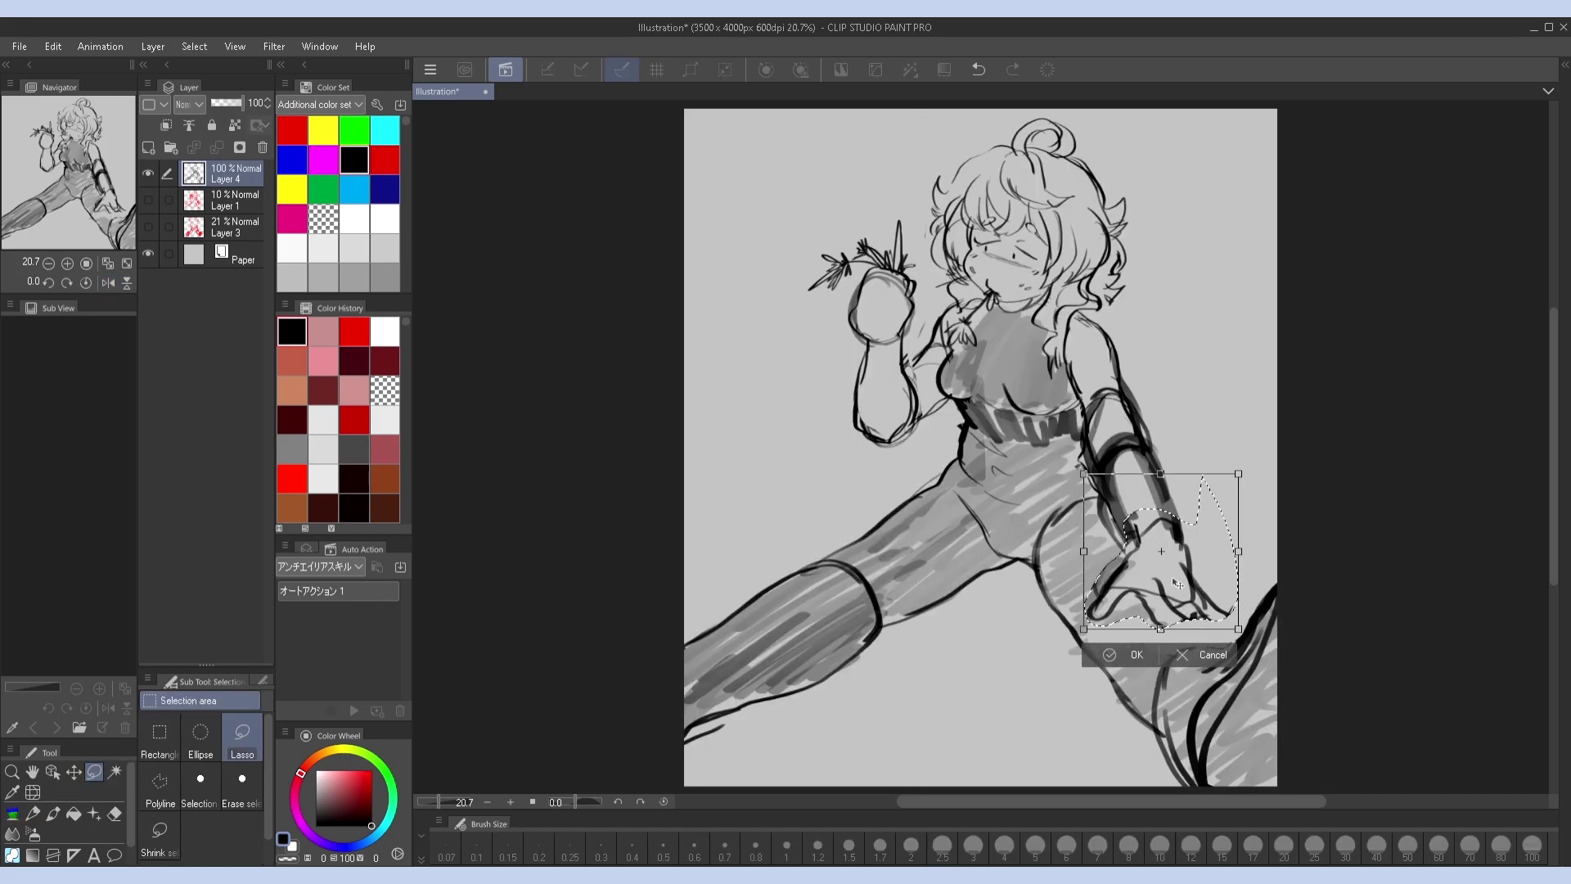
key("Return")
key("h")
key("h")
Try redrawing the repositioned hand's fingers and wrist lines, and undo the hand changes
key("p")
mouse_move(1140, 552)
left_mouse_down()
mouse_move(1089, 603)
mouse_move(1178, 622)
left_mouse_up()
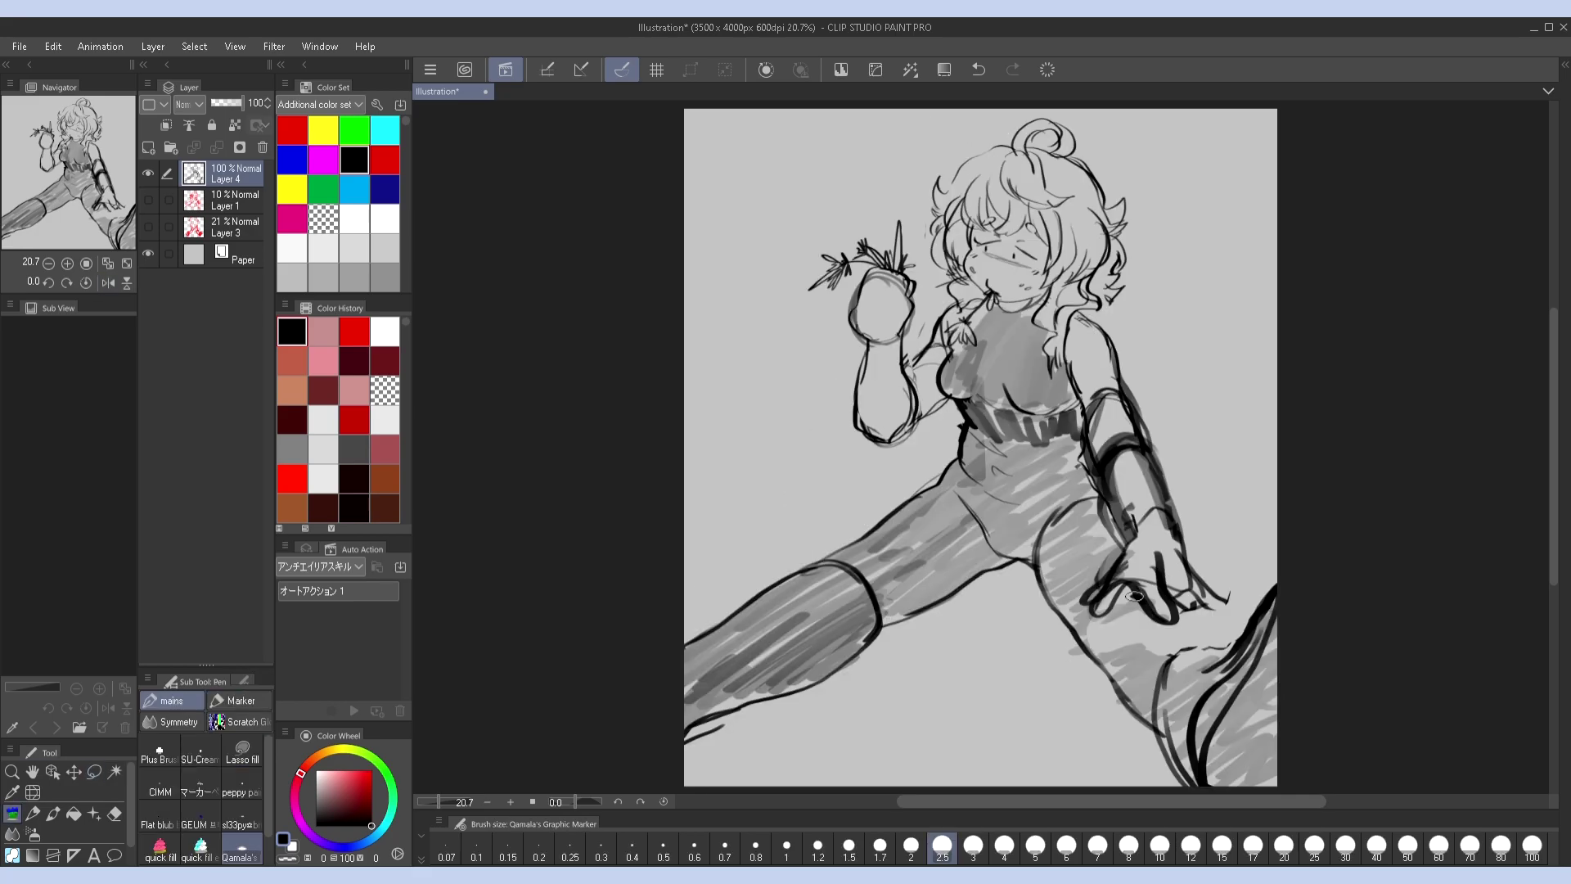
key("h")
mouse_move(823, 557)
left_mouse_down()
mouse_move(741, 599)
mouse_move(796, 598)
mouse_move(732, 638)
left_mouse_up()
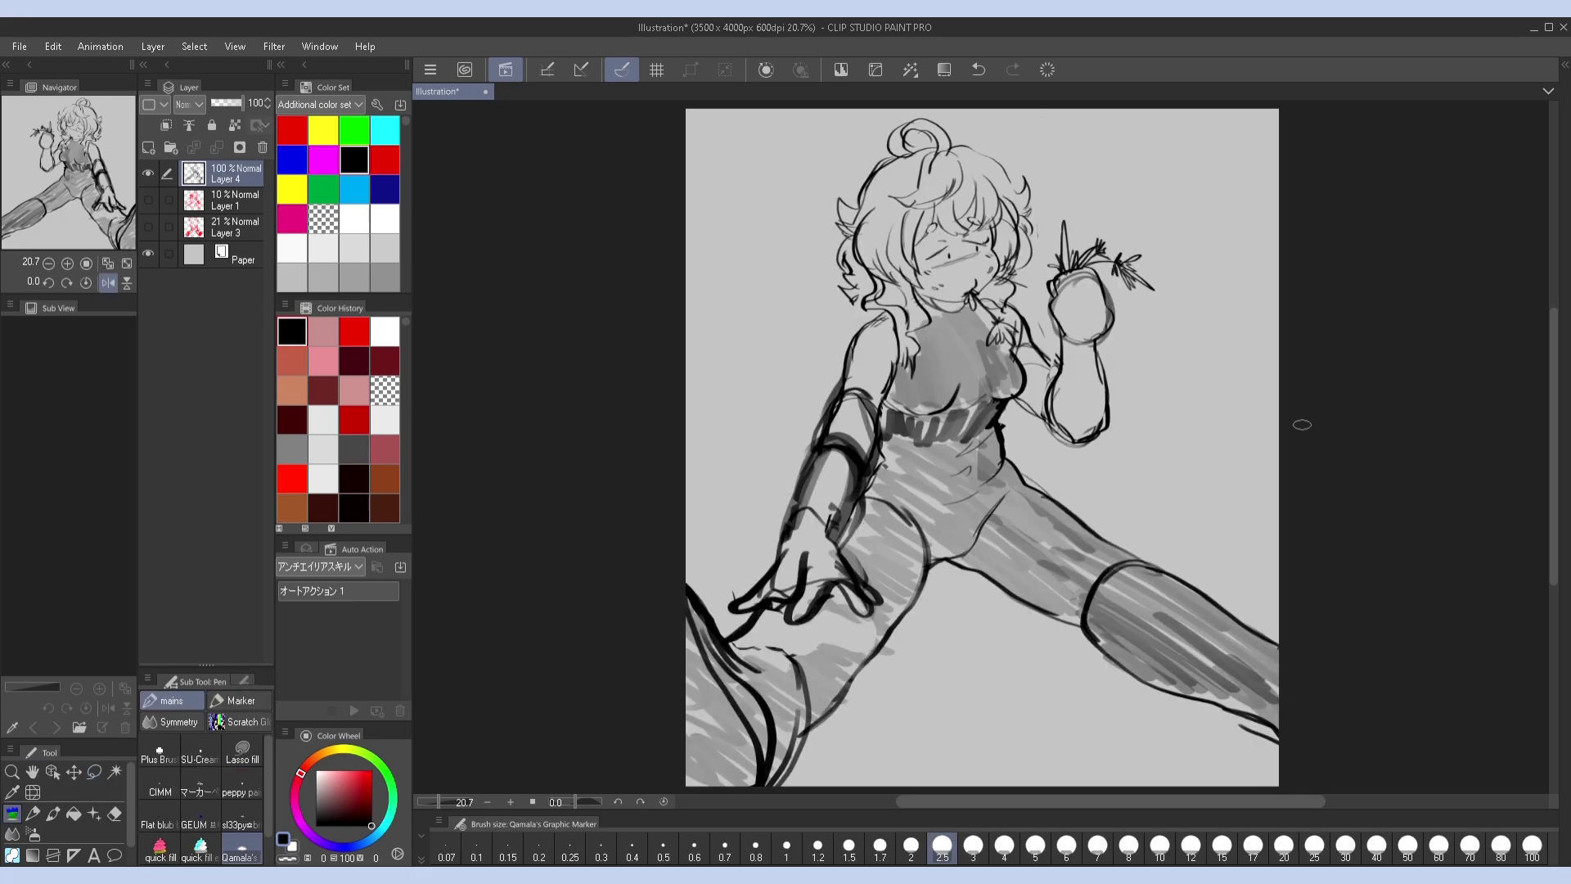
key("h")
left_click_drag(1179, 606, 1244, 646)
key("h")
key("h")
key("ctrl+z")
key("ctrl+z")
key("ctrl+y")
key("ctrl+z")
key("h")
Lasso the lowered hand again and adjust its fit to the wrist with a transform
key("m")
mouse_move(822, 541)
left_mouse_down()
mouse_move(745, 616)
mouse_move(851, 576)
left_mouse_up()
key("ctrl+t")
key("Return")
key("h")
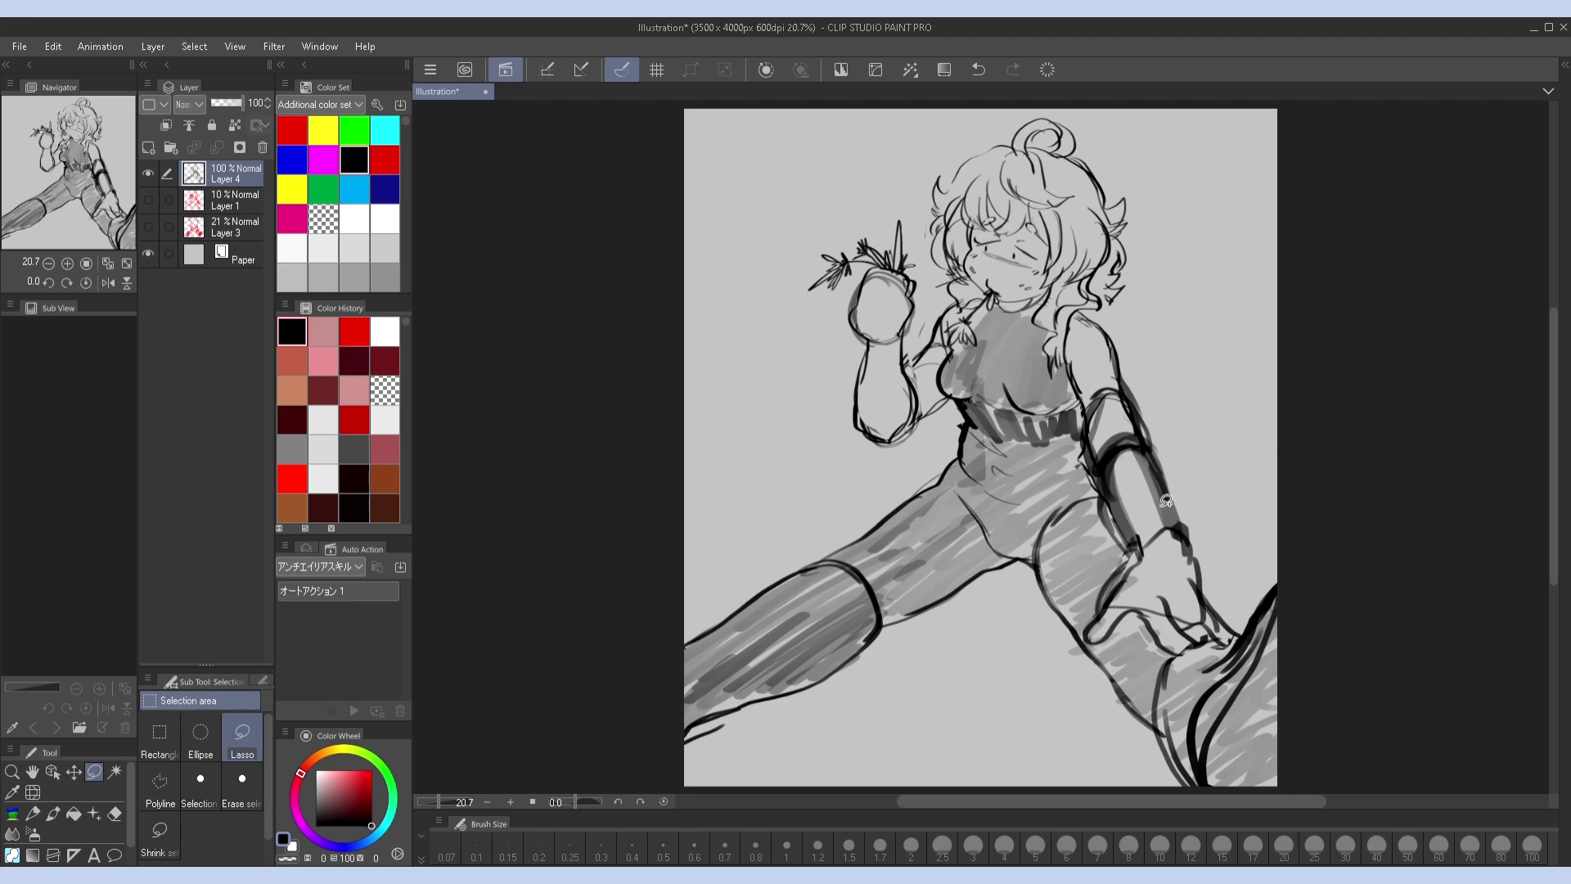
Create a new layer and paint a translucent blue skirt over the waist, hips and crotch at brush size 4
key("p")
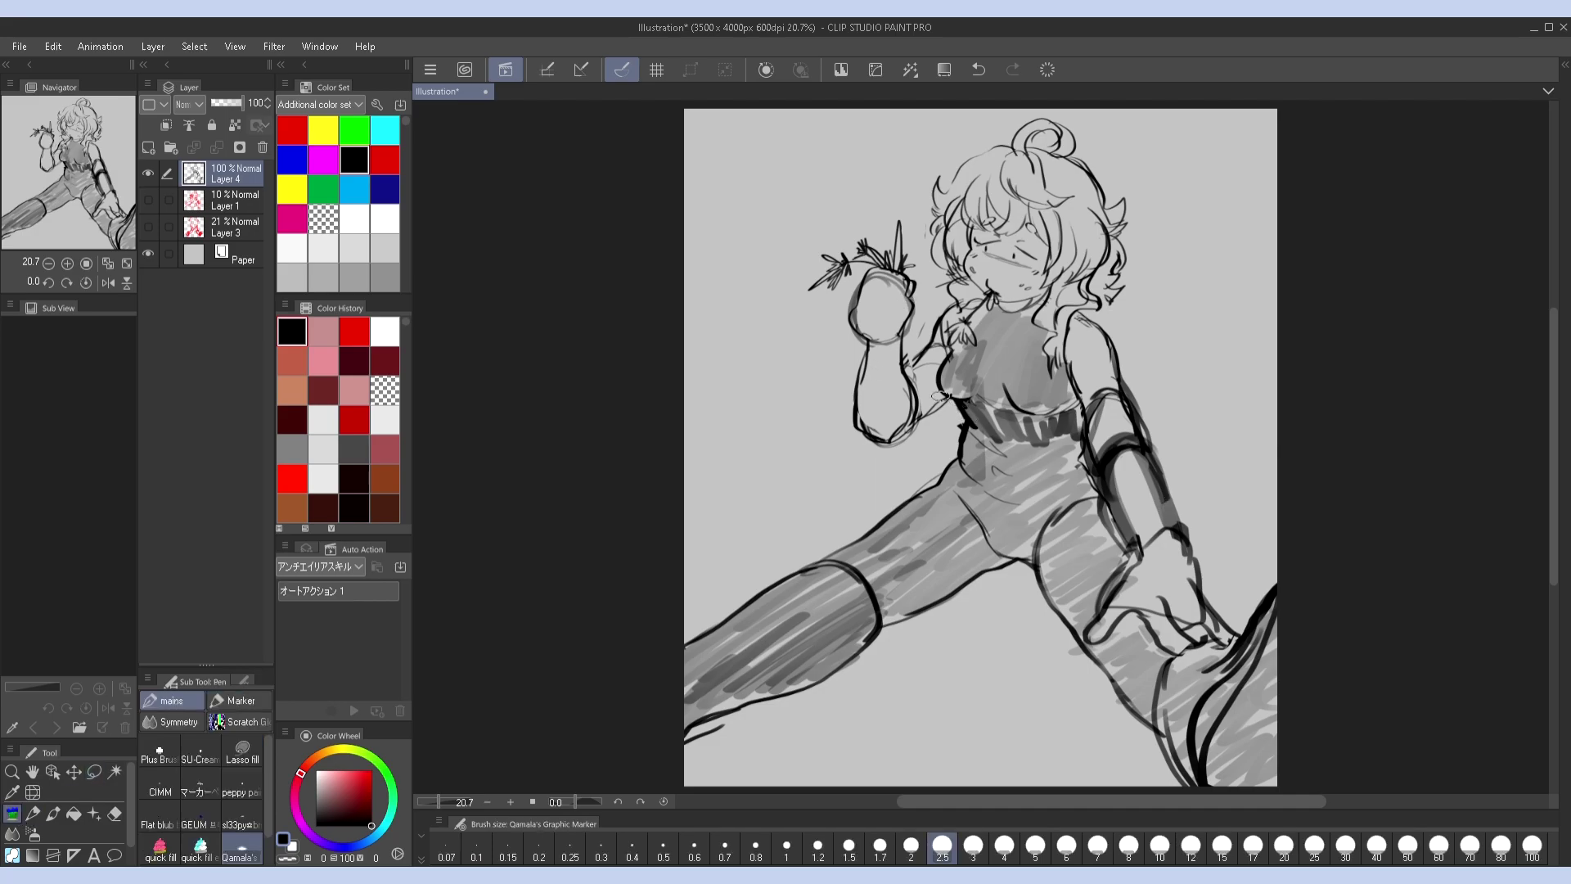
key("ctrl+shift+n")
key("bracketright")
key("bracketright")
mouse_move(959, 403)
left_mouse_down()
mouse_move(986, 431)
mouse_move(986, 594)
mouse_move(1060, 634)
mouse_move(1080, 469)
mouse_move(978, 606)
mouse_move(1023, 507)
mouse_move(1015, 446)
mouse_move(1087, 483)
left_mouse_up()
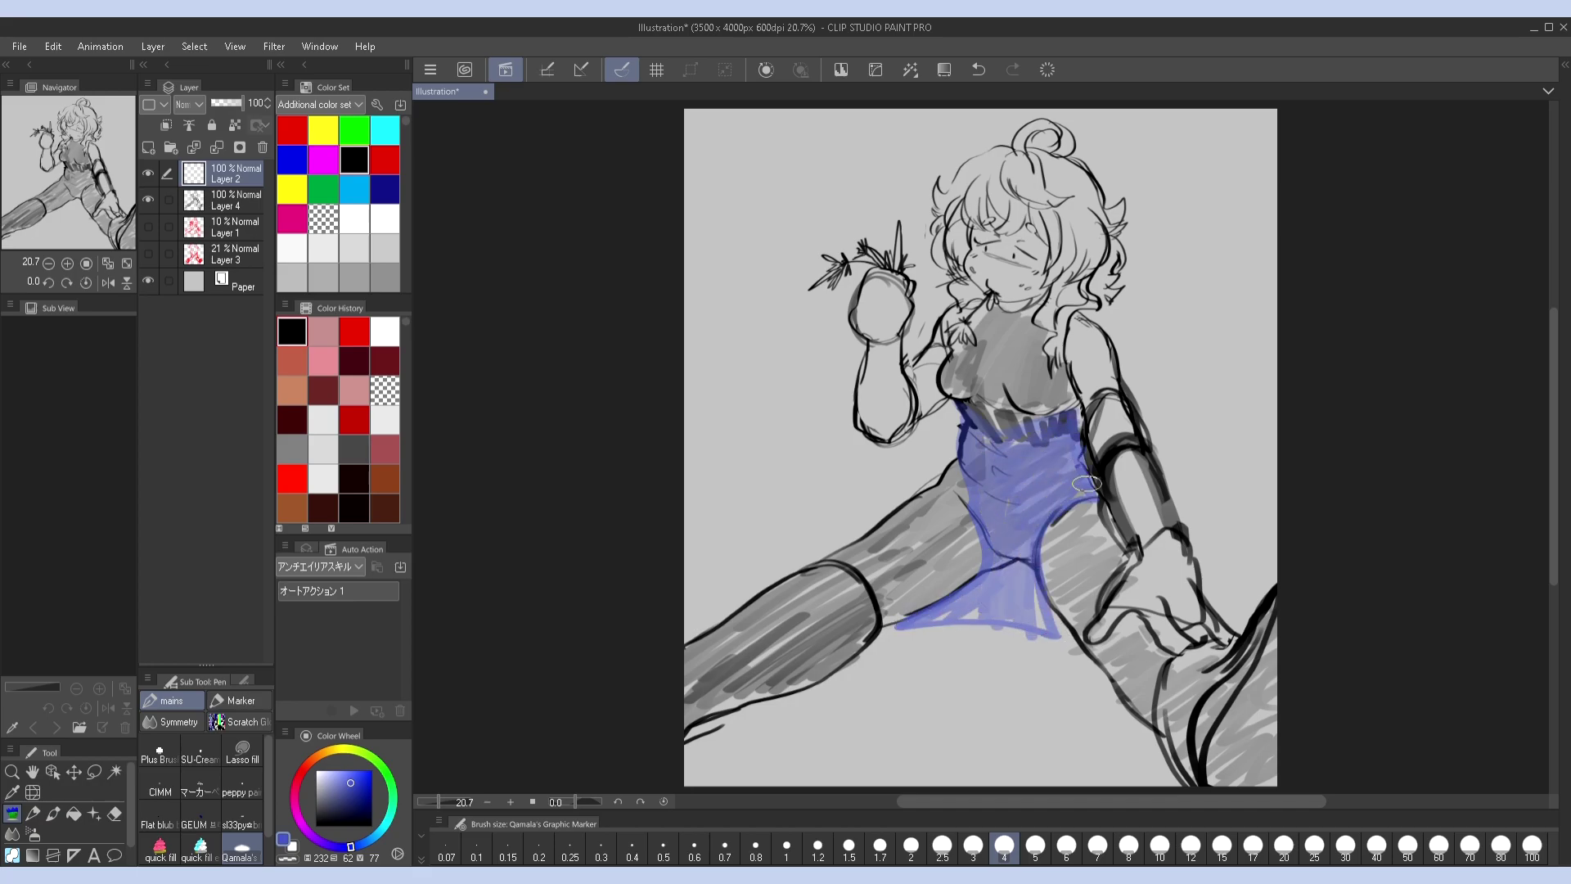
left_click_drag(965, 458, 972, 465)
left_click_drag(1080, 494, 1113, 517)
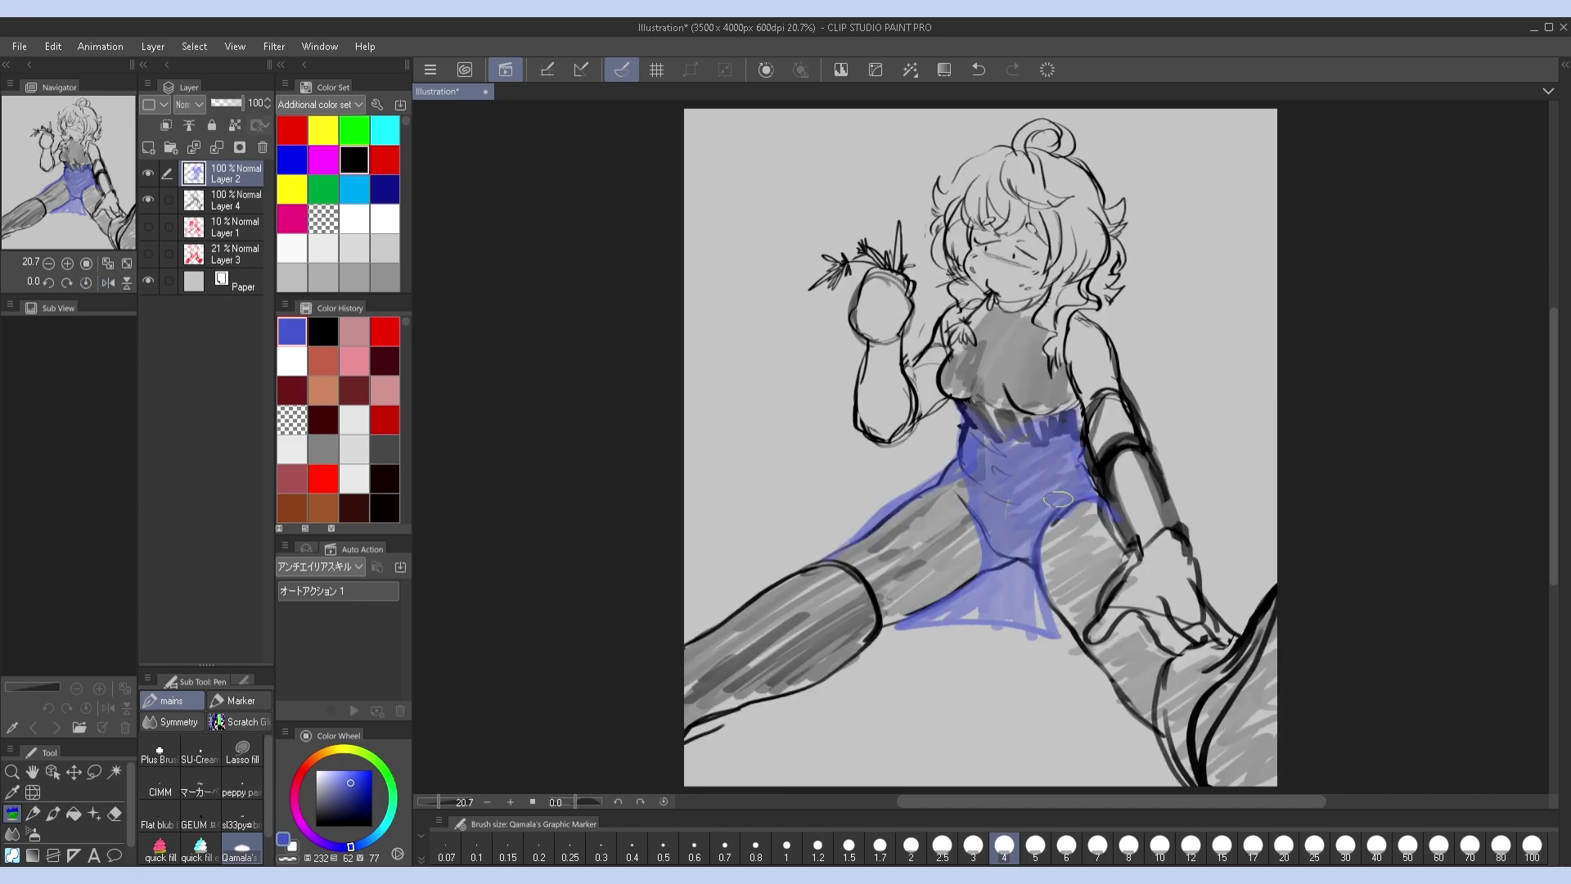
Clean up the blue skirt with transparent colour at brush size 2.5 and redraw its hip edge in blue, checking it mirrored
key("bracketleft")
key("bracketleft")
mouse_move(1064, 516)
left_mouse_down()
mouse_move(1080, 458)
mouse_move(1072, 499)
mouse_move(1076, 482)
left_mouse_up()
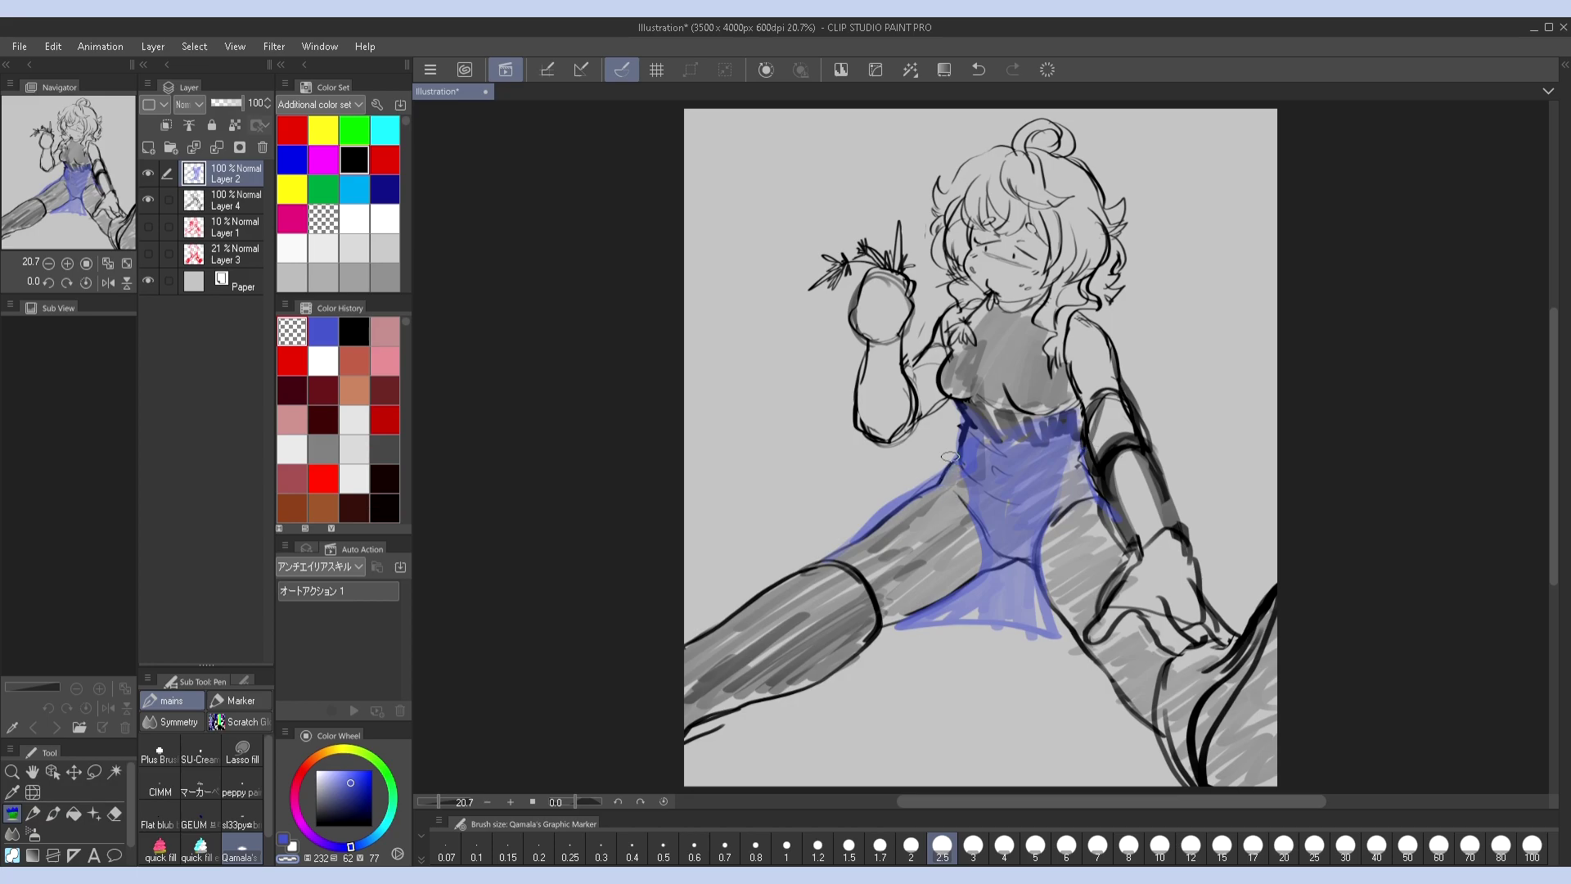
left_click(282, 841)
left_click_drag(965, 436, 933, 484)
key("h")
key("h")
key("h")
key("h")
key("h")
key("h")
Paint orange bands around both thighs, checking them mirrored and undoing an unwanted stroke
left_click(323, 752)
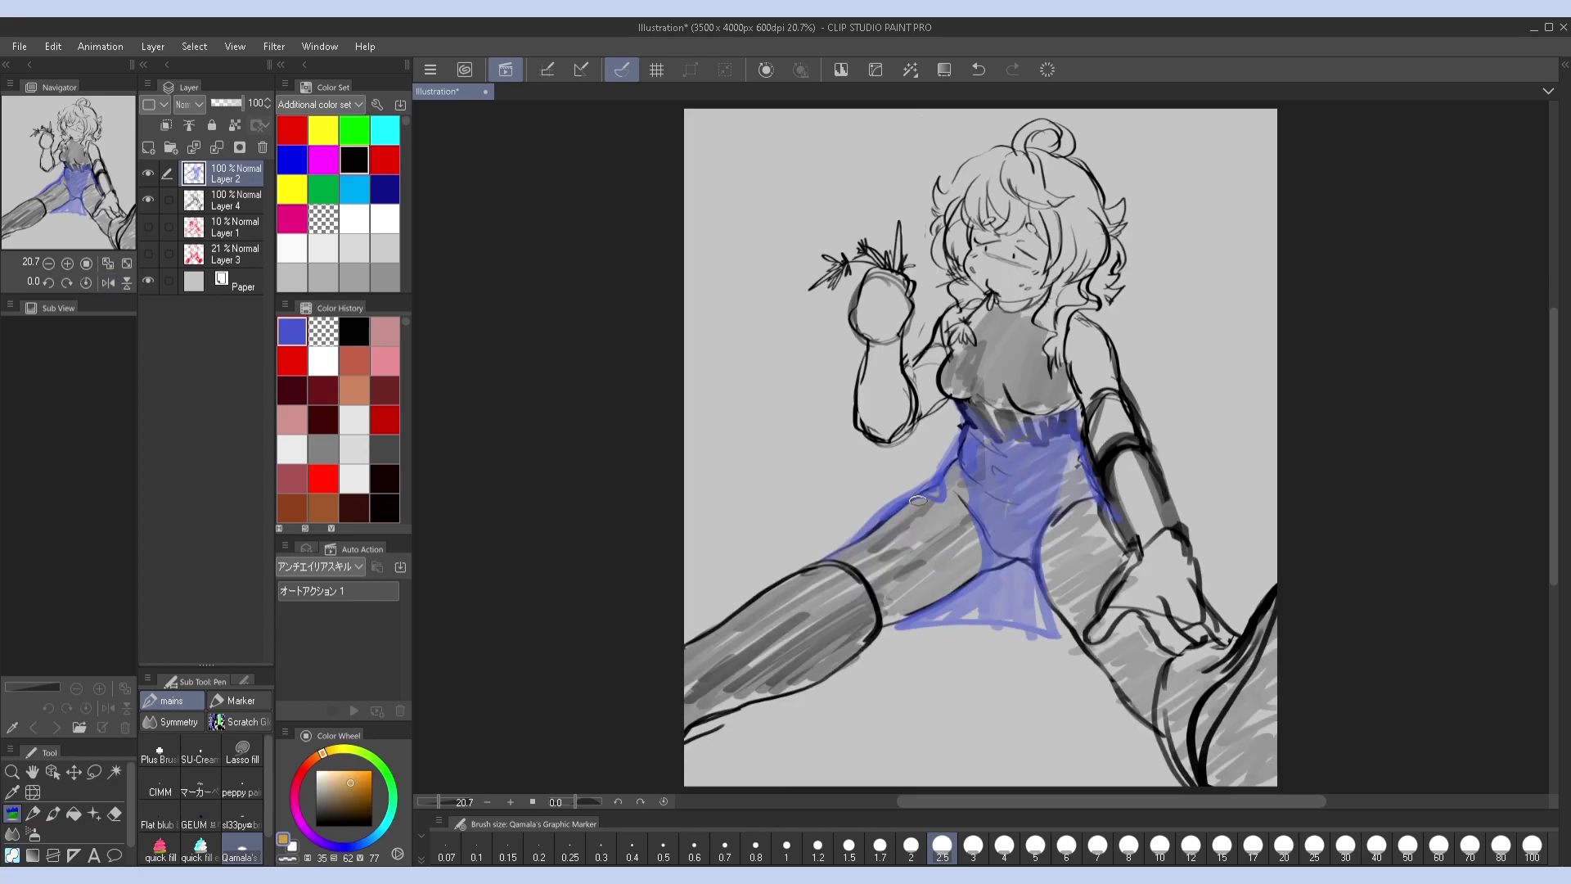
mouse_move(892, 517)
left_mouse_down()
mouse_move(945, 569)
mouse_move(884, 527)
left_mouse_up()
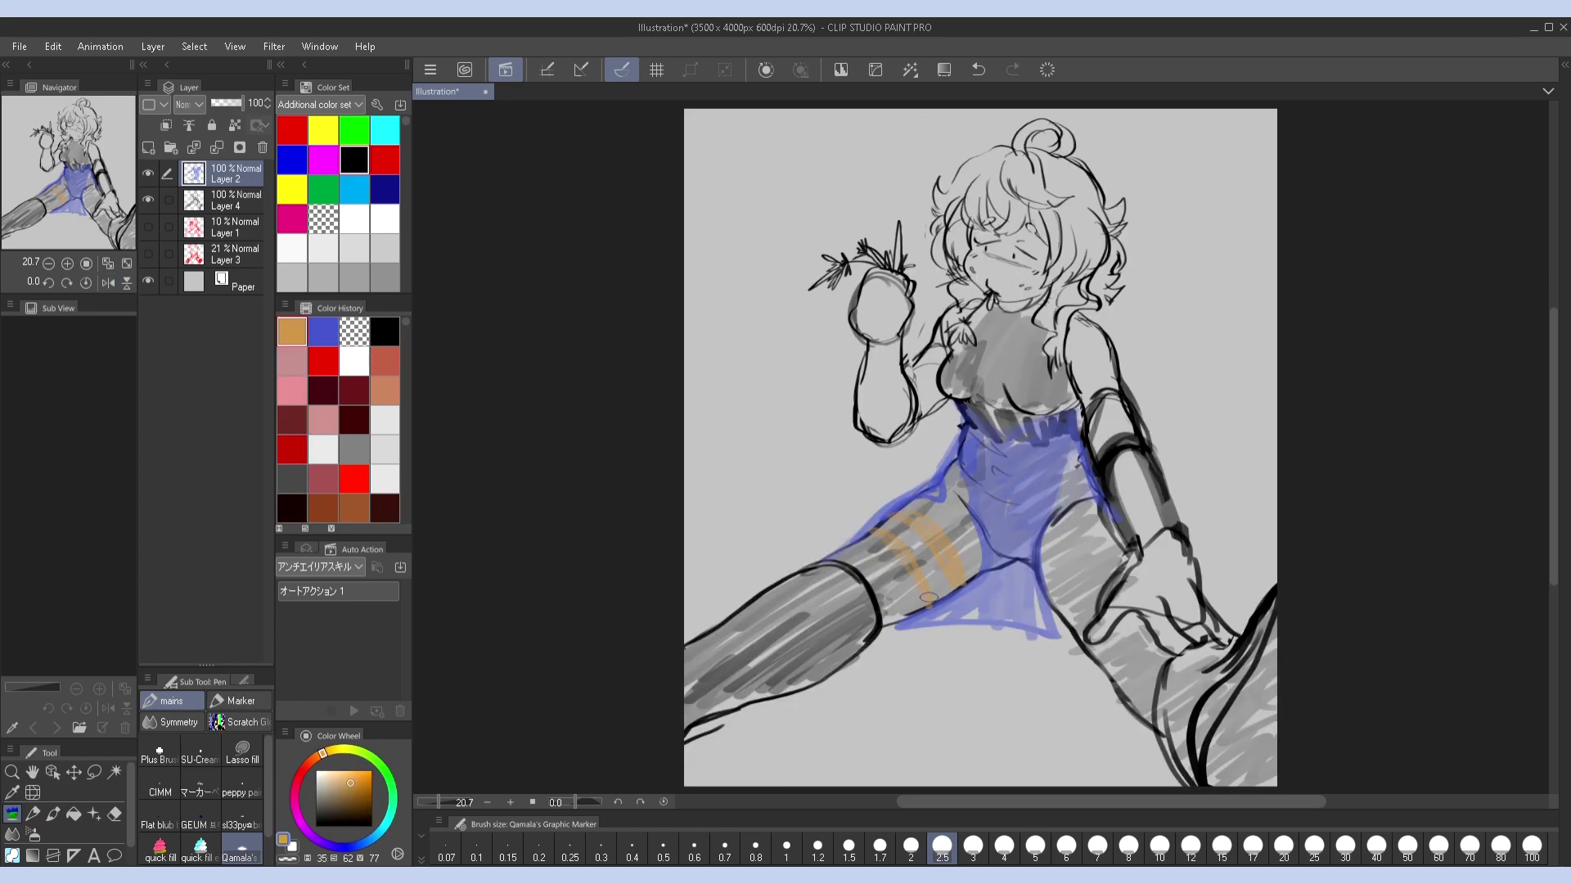
key("h")
key("h")
key("h")
key("h")
key("ctrl+z")
Draw a pointed blue skirt flap beyond the extended thigh and adjust it with a lasso transform
left_click(324, 331)
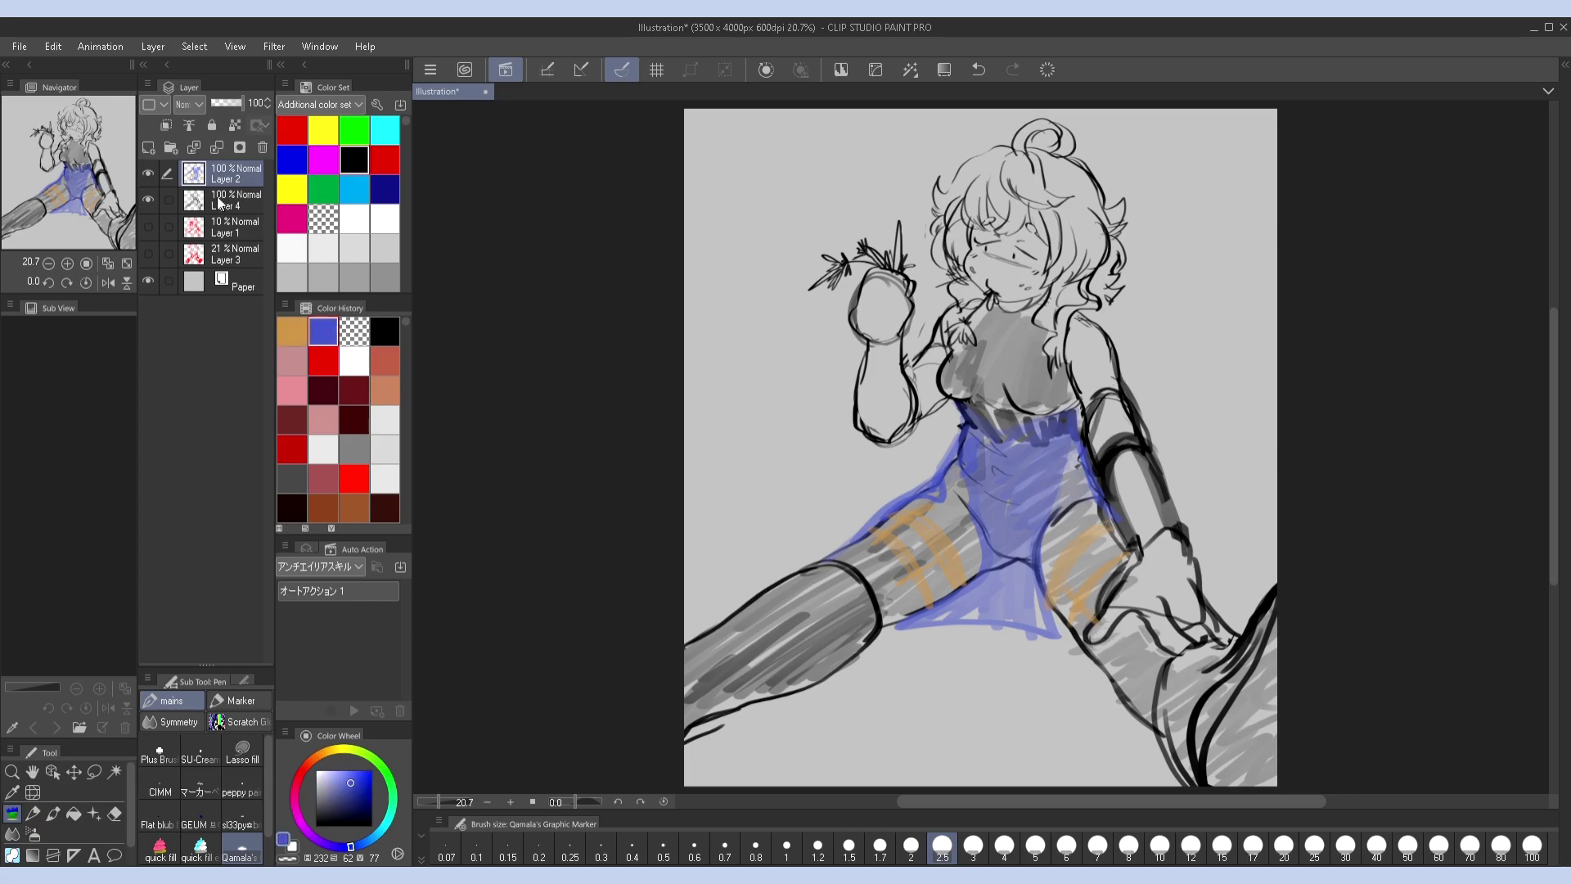
mouse_move(830, 545)
left_mouse_down()
mouse_move(720, 573)
mouse_move(712, 606)
mouse_move(763, 571)
left_mouse_up()
key("m")
mouse_move(810, 464)
left_mouse_down()
mouse_move(720, 610)
mouse_move(879, 511)
left_mouse_up()
key("ctrl+t")
key("h")
key("Return")
key("h")
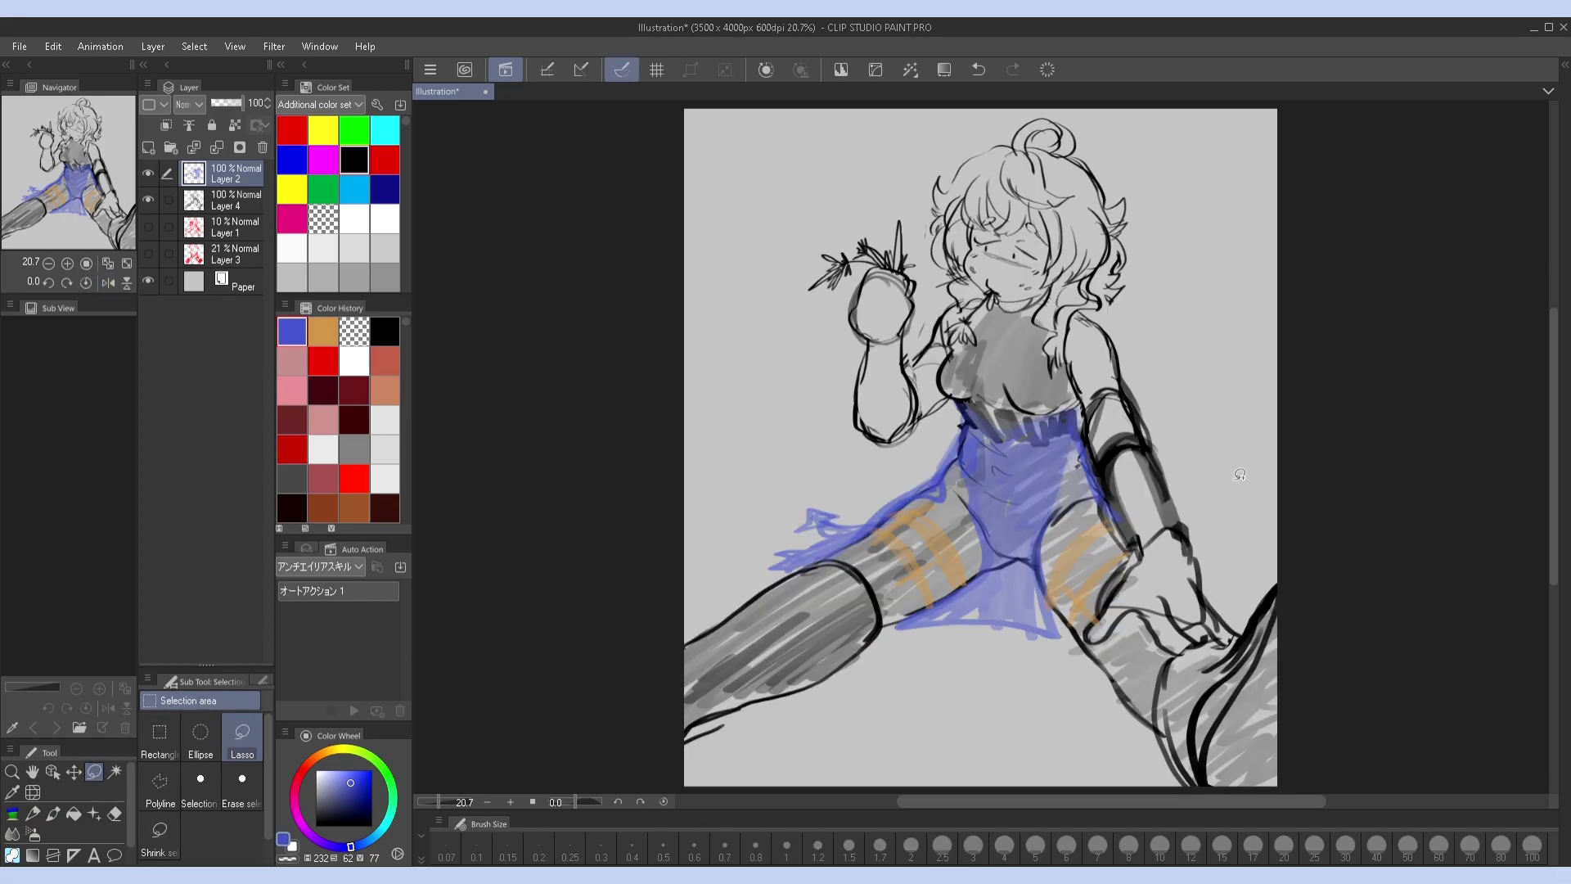
Add a pointed blue skirt tip behind the lowered hand and touch up the opposite flap, checking mirrored
key("p")
left_click_drag(1201, 518, 1207, 566)
key("h")
mouse_move(773, 556)
left_mouse_down()
mouse_move(732, 565)
mouse_move(765, 573)
left_mouse_up()
key("h")
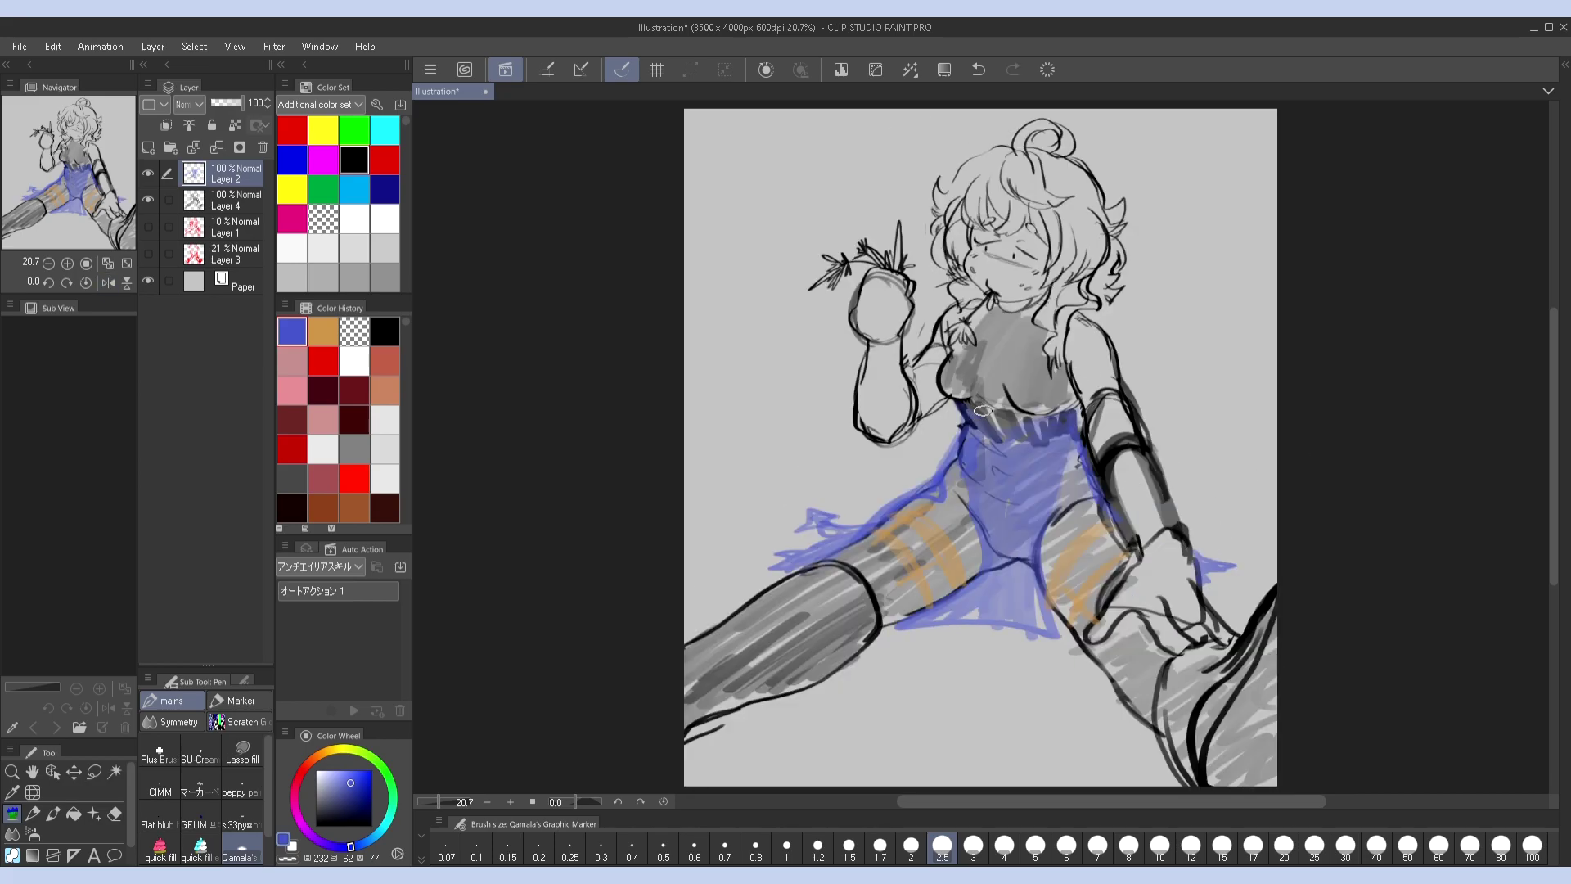
Paint a turquoise sleeve with a flared opening over the raised forearm and elbow
key("Right")
key("Right")
key("Right")
key("Right")
key("Right")
mouse_move(929, 366)
left_mouse_down()
mouse_move(867, 371)
mouse_move(854, 351)
mouse_move(912, 356)
mouse_move(863, 386)
mouse_move(934, 368)
left_mouse_up()
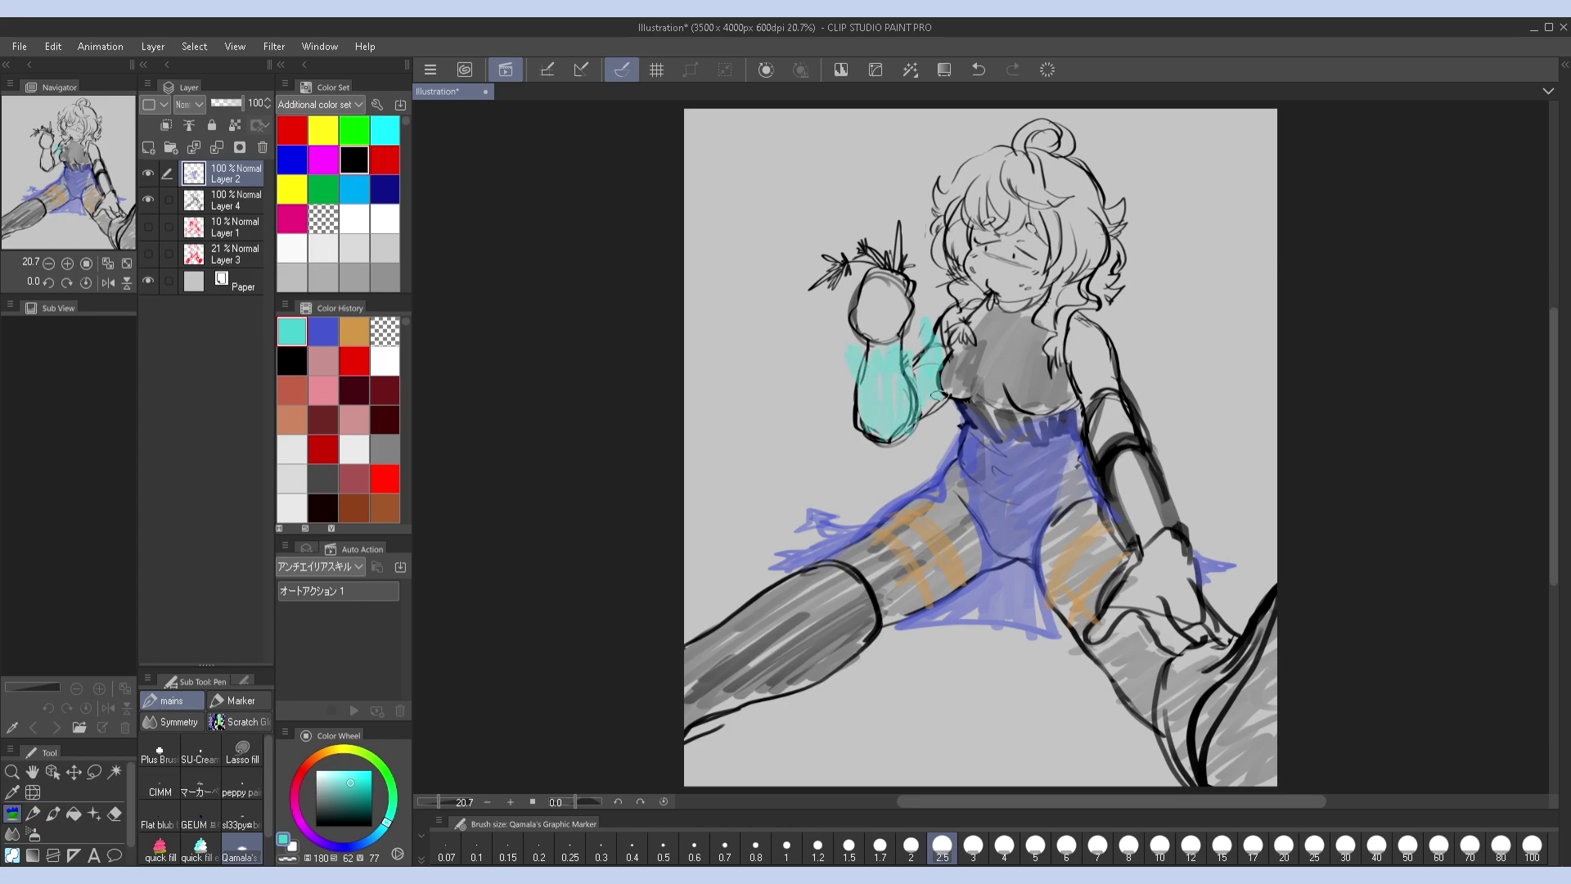
Paint a matching turquoise sleeve on the lowered arm with ruffled ends at the wrist and upper arm, checking it mirrored
mouse_move(1123, 521)
left_mouse_down()
mouse_move(1132, 568)
mouse_move(1190, 548)
mouse_move(1122, 568)
mouse_move(1196, 546)
left_mouse_up()
key("h")
key("h")
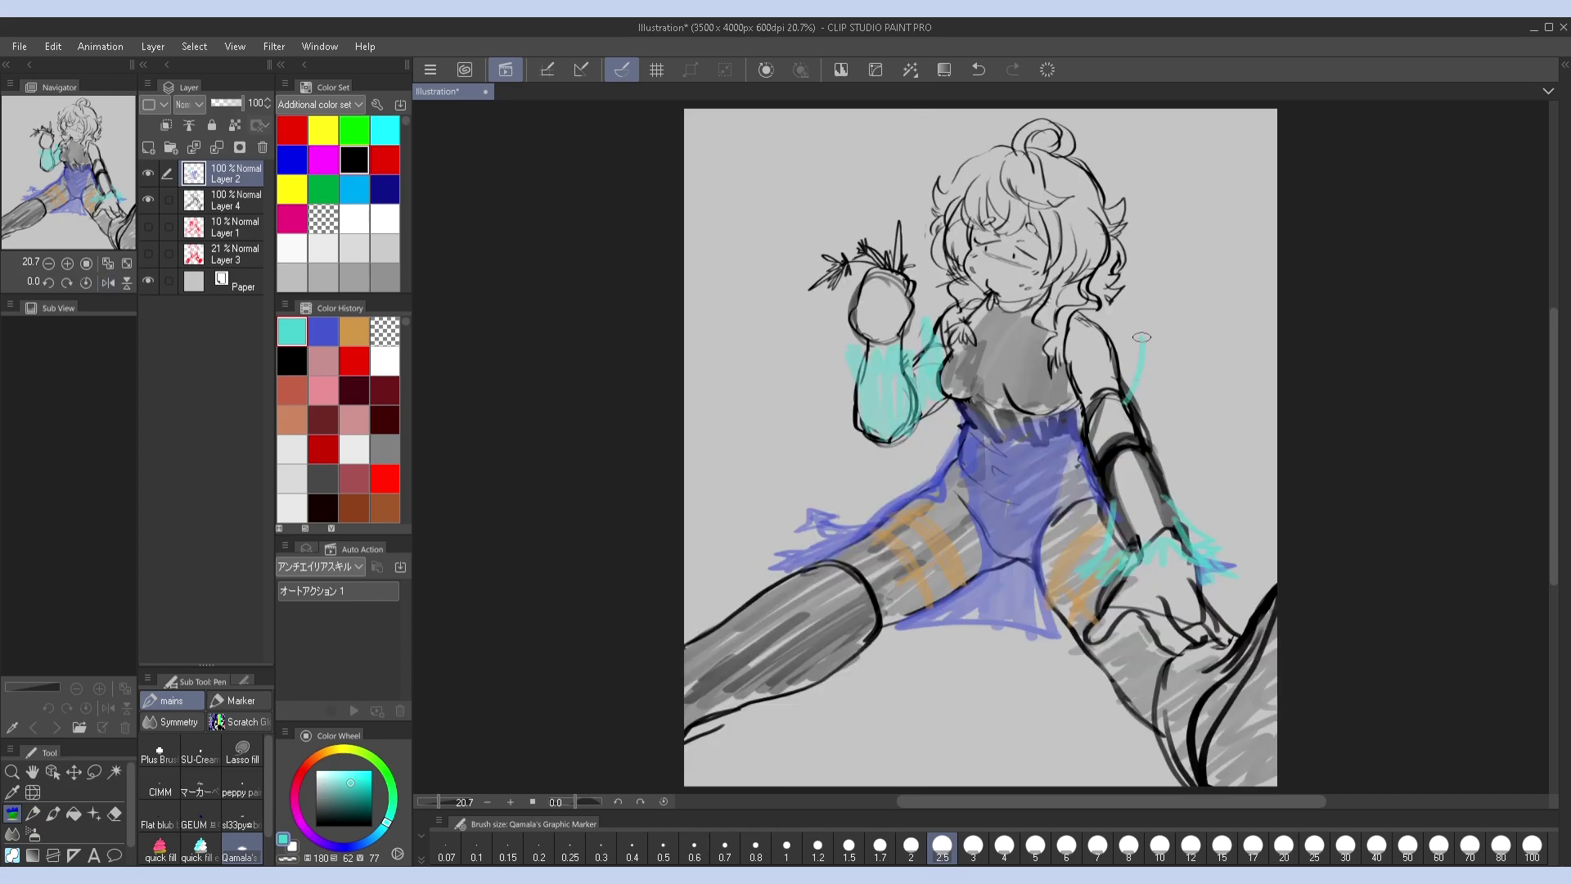
mouse_move(1083, 411)
left_mouse_down()
mouse_move(1145, 528)
mouse_move(1167, 516)
left_mouse_up()
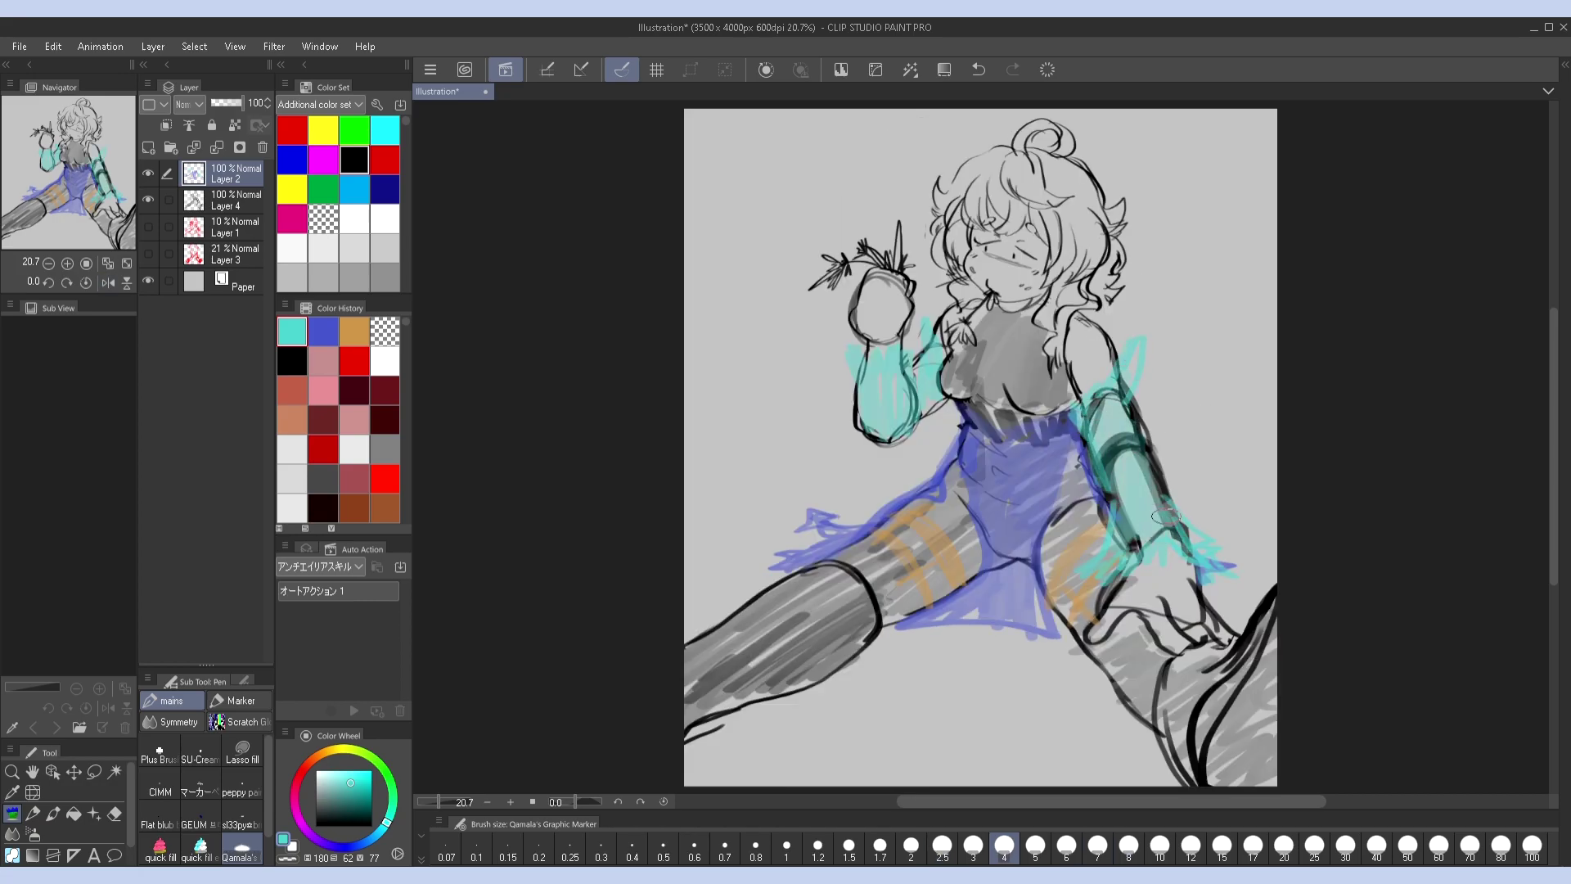
Paint a red bow on the upper chest at brush size 2.5, checking it mirrored and undoing an unwanted stroke
key("bracketleft")
key("bracketleft")
key("bracketright")
left_click(982, 332, "alt")
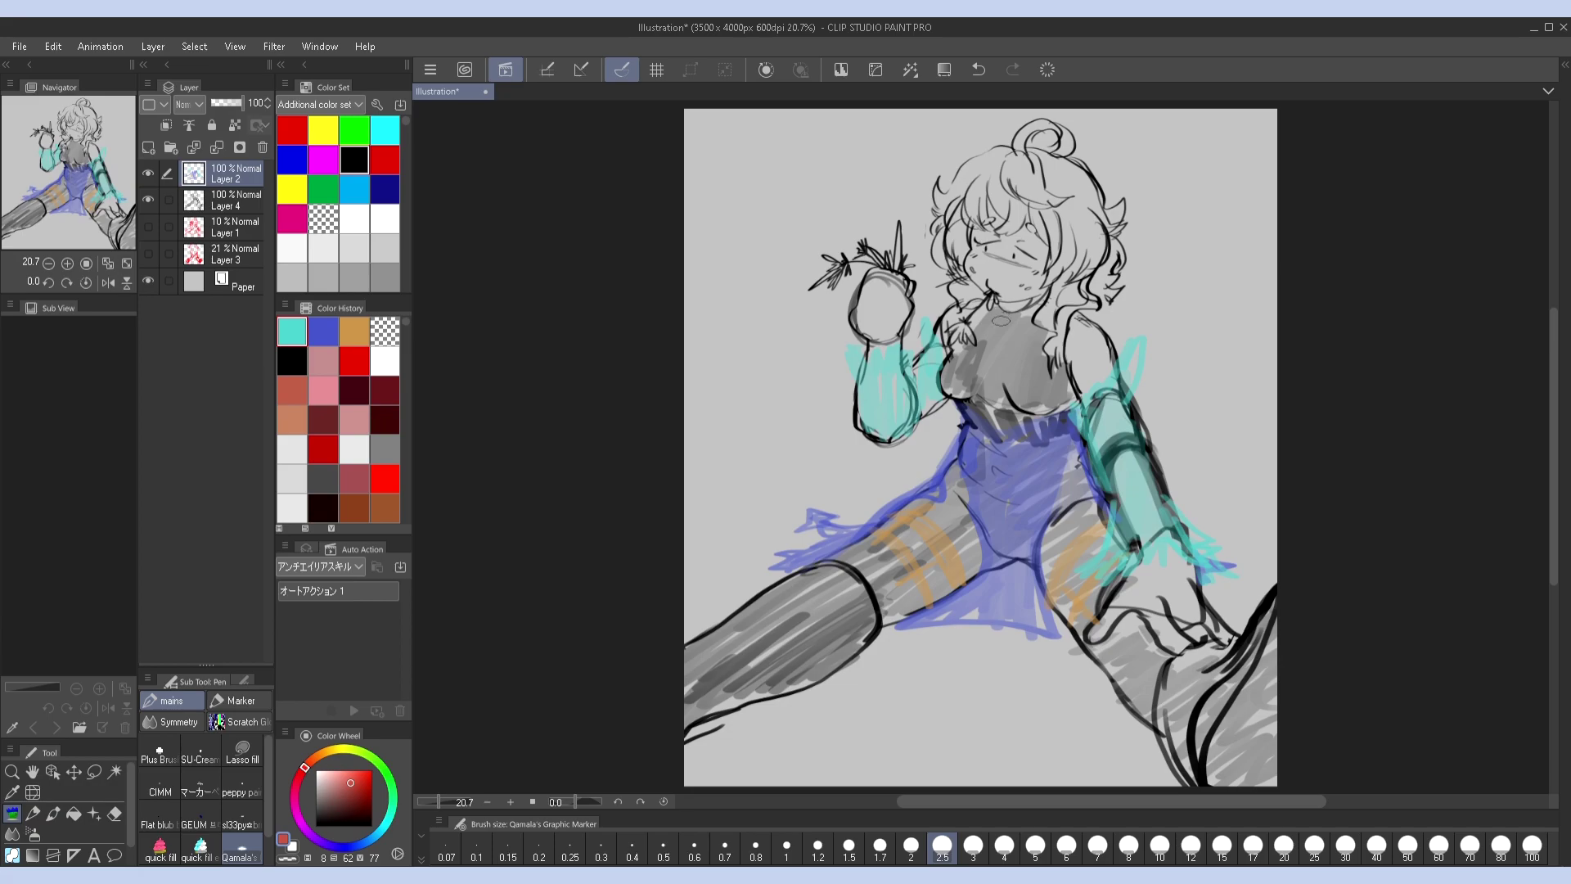
mouse_move(1013, 350)
left_mouse_down()
mouse_move(997, 325)
mouse_move(990, 354)
mouse_move(1018, 329)
left_mouse_up()
key("h")
key("h")
key("h")
key("h")
left_click(995, 340, "alt")
key("ctrl+z")
key("h")
key("h")
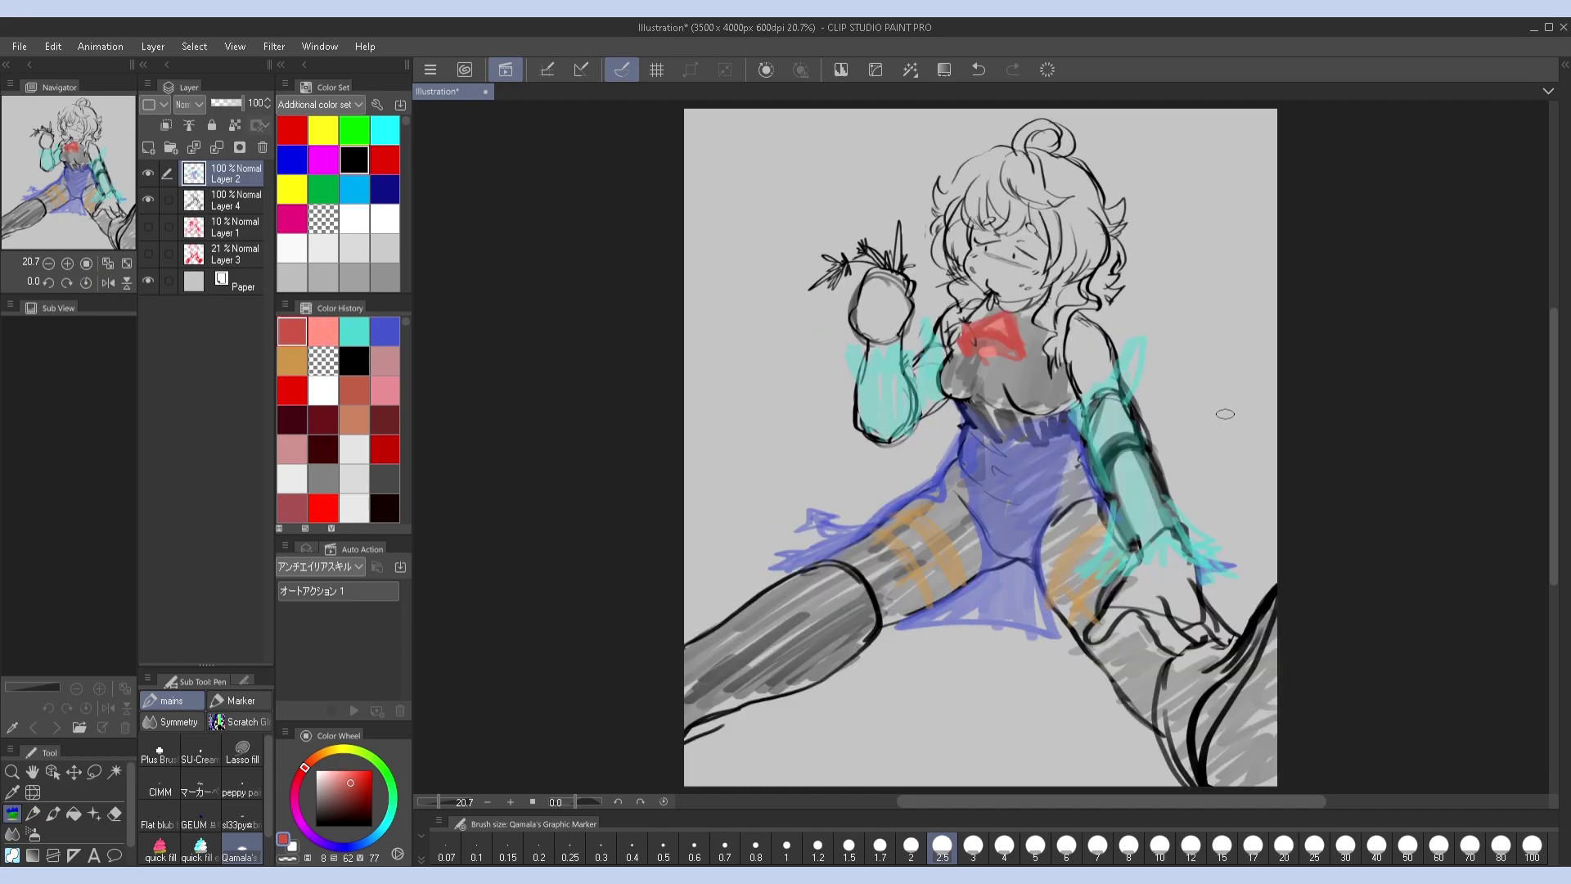
Paint a yellow collar around the neck and a small blue shape behind the hair above the lowered arm's shoulder
left_click(343, 747)
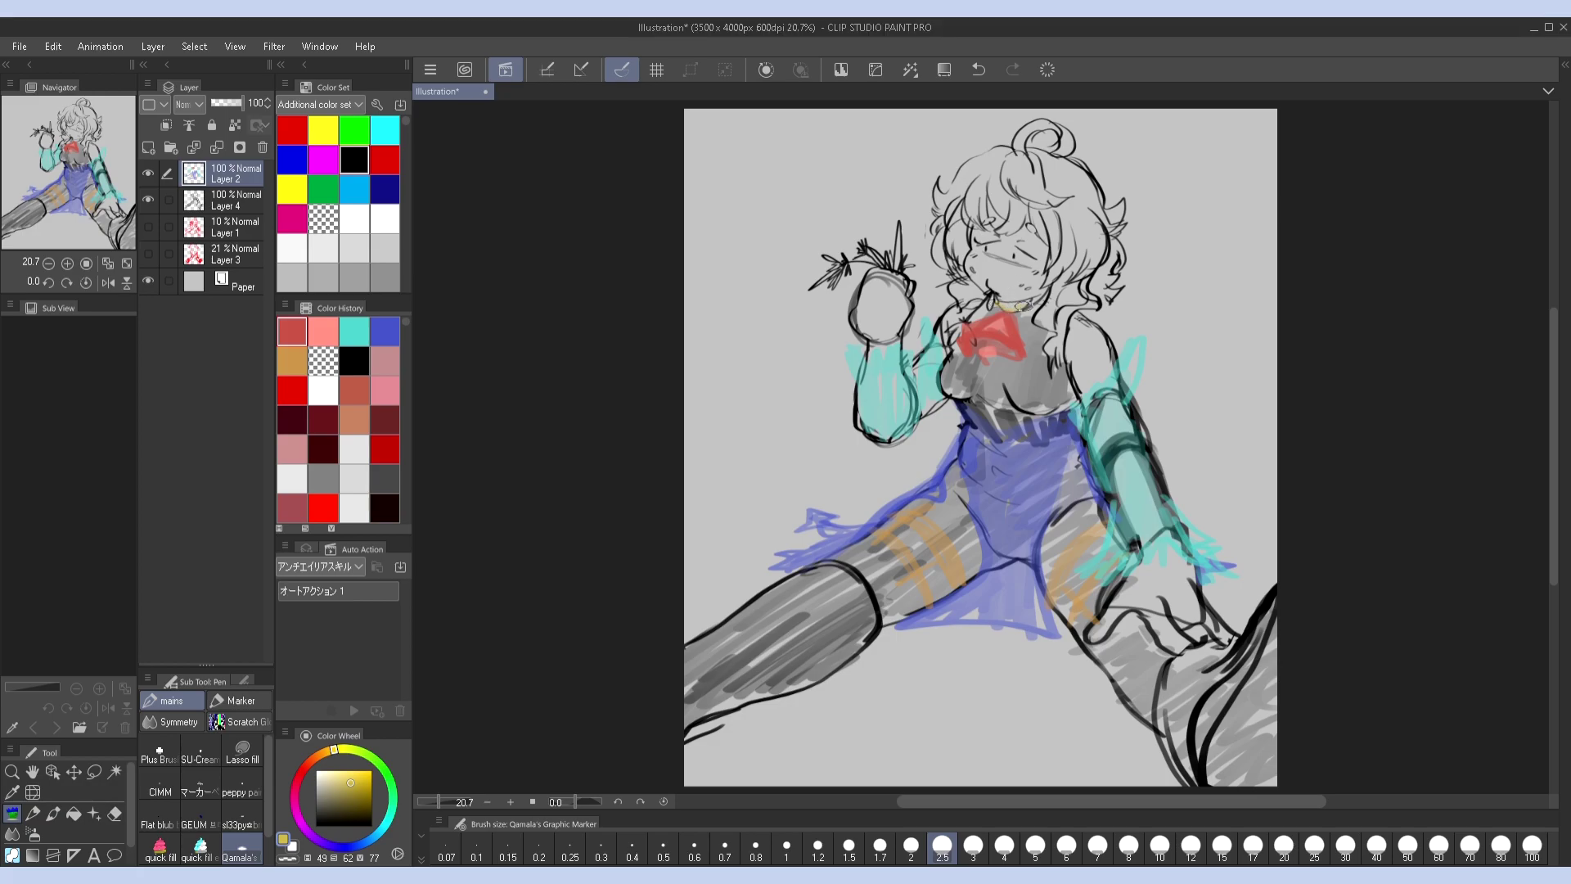
left_click_drag(1002, 303, 1030, 310)
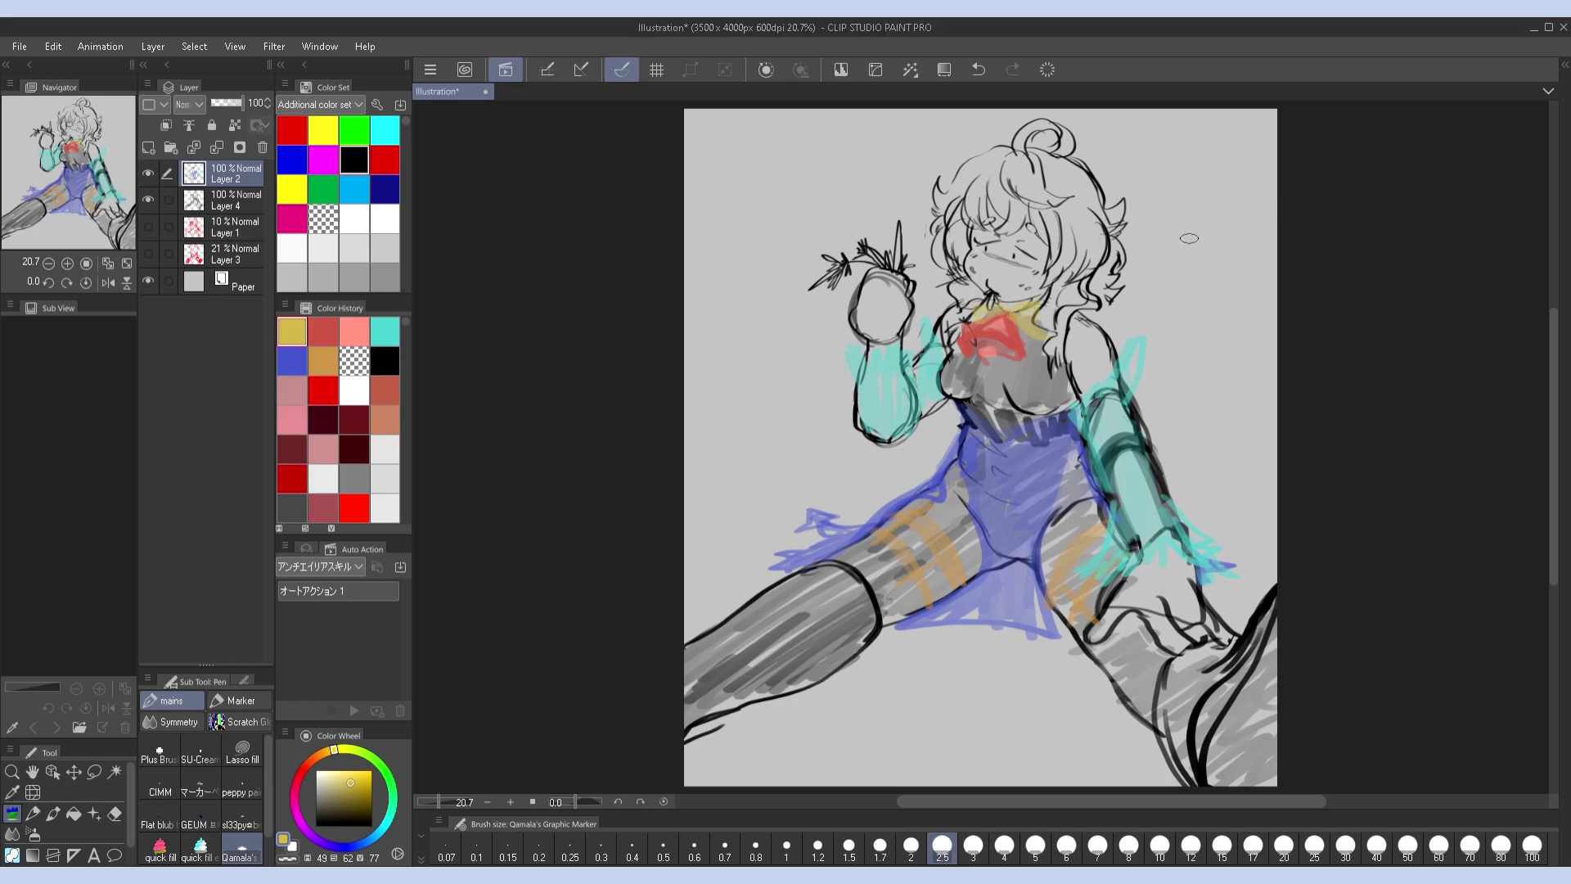
left_click(1078, 446, "alt")
left_click_drag(1105, 293, 1099, 298)
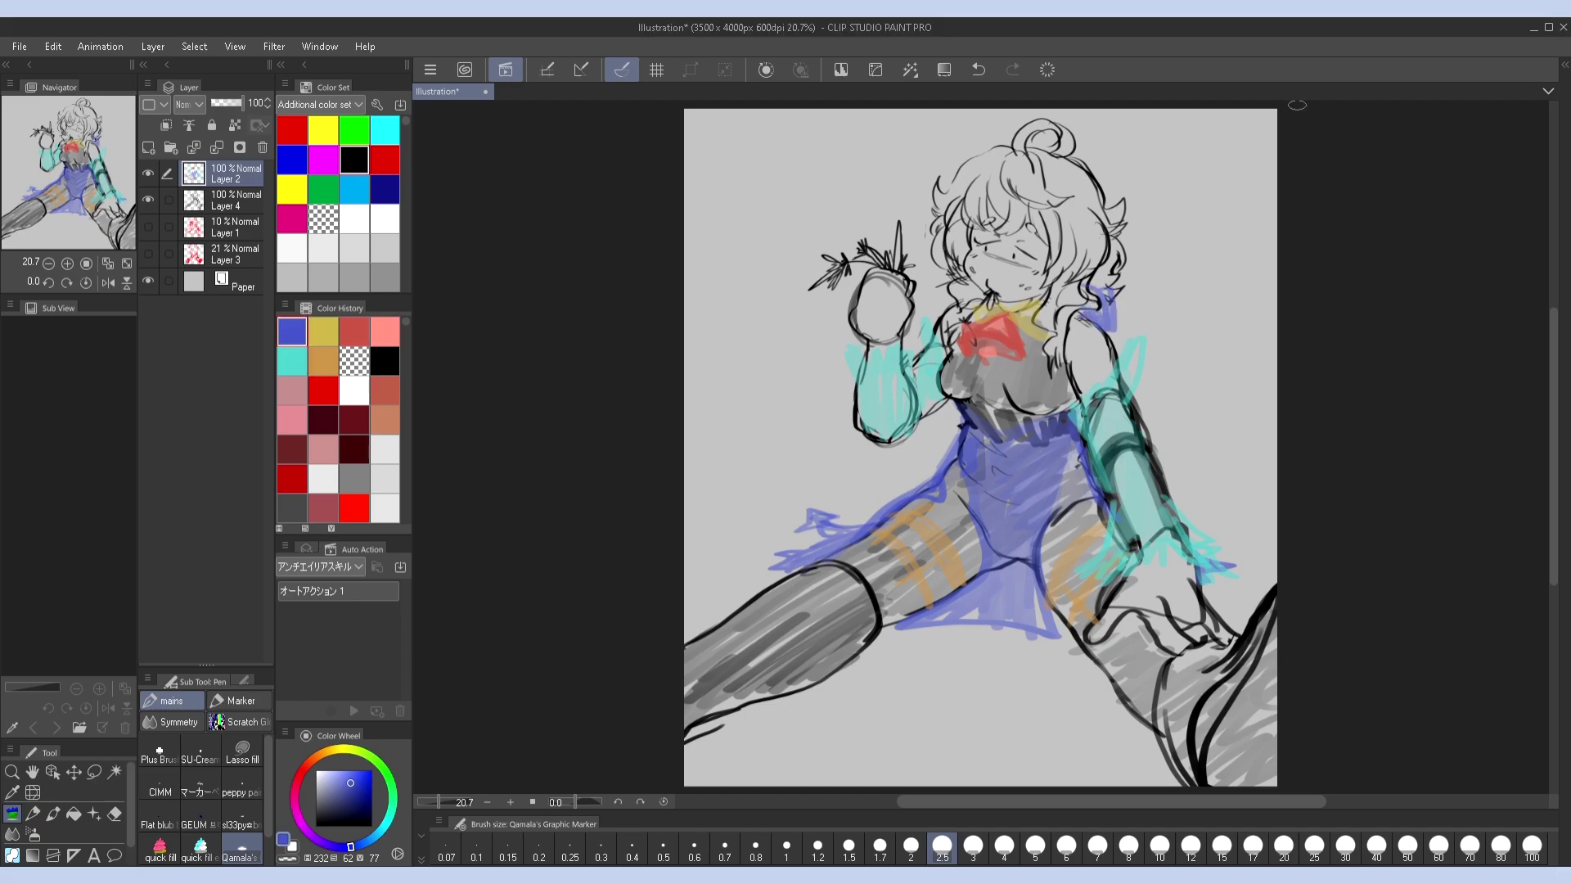
Paint a magenta ribbon knot at the hip with a tasselled strand hanging over the skirt, checking it mirrored
left_click(296, 807)
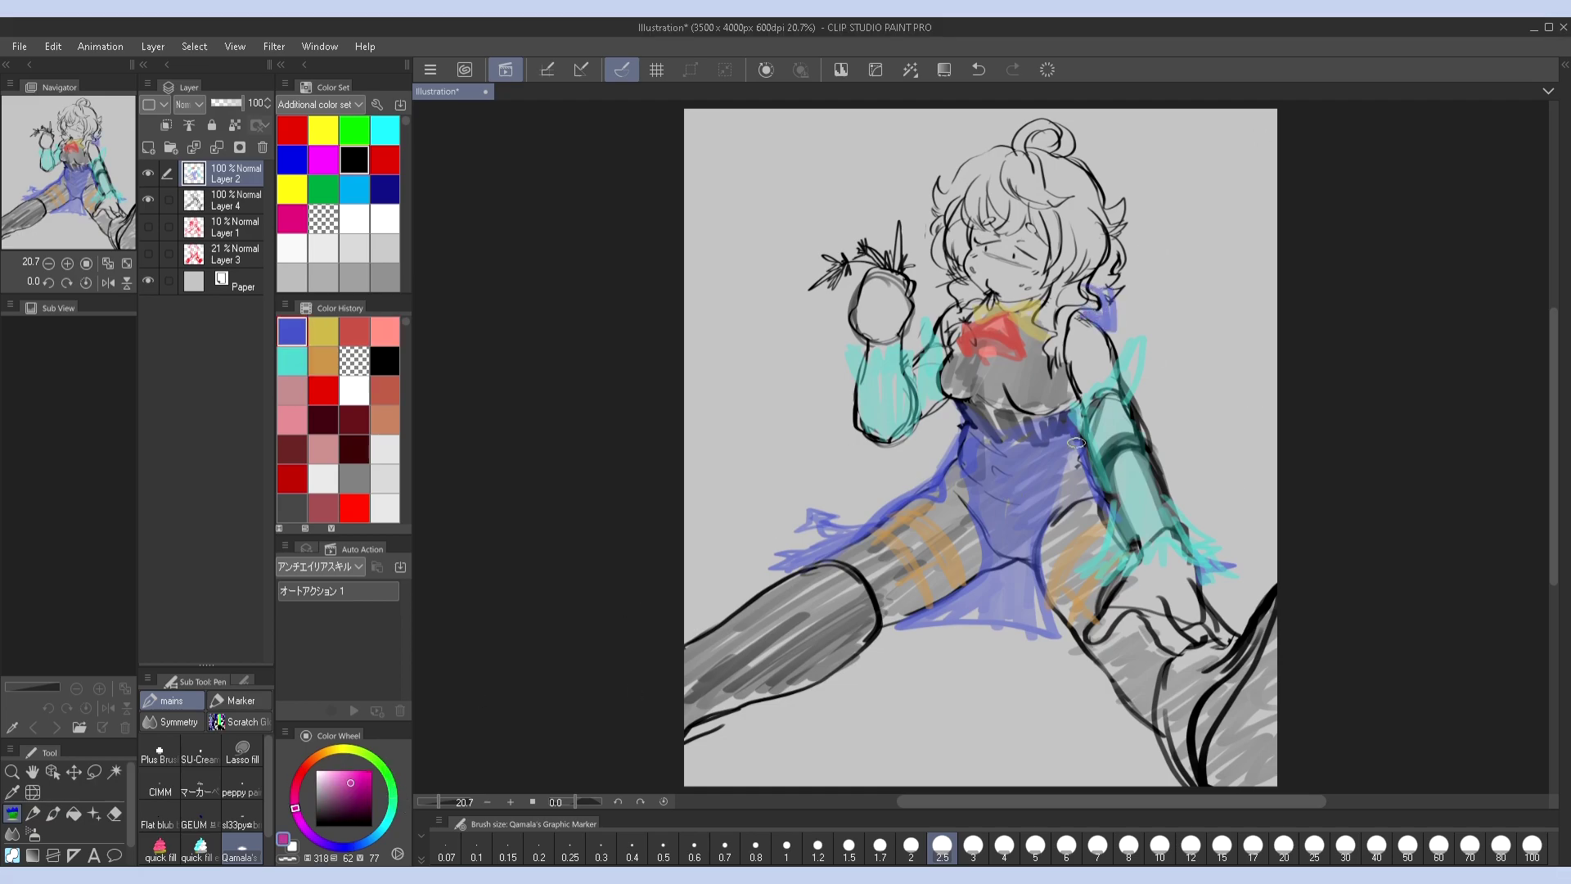
mouse_move(1080, 419)
left_mouse_down()
mouse_move(1066, 442)
mouse_move(1079, 440)
left_mouse_up()
left_click_drag(1082, 496, 1048, 587)
key("ctrl+z")
mouse_move(1082, 495)
left_mouse_down()
mouse_move(1048, 589)
mouse_move(1009, 622)
mouse_move(1054, 644)
left_mouse_up()
key("h")
key("h")
key("h")
key("h")
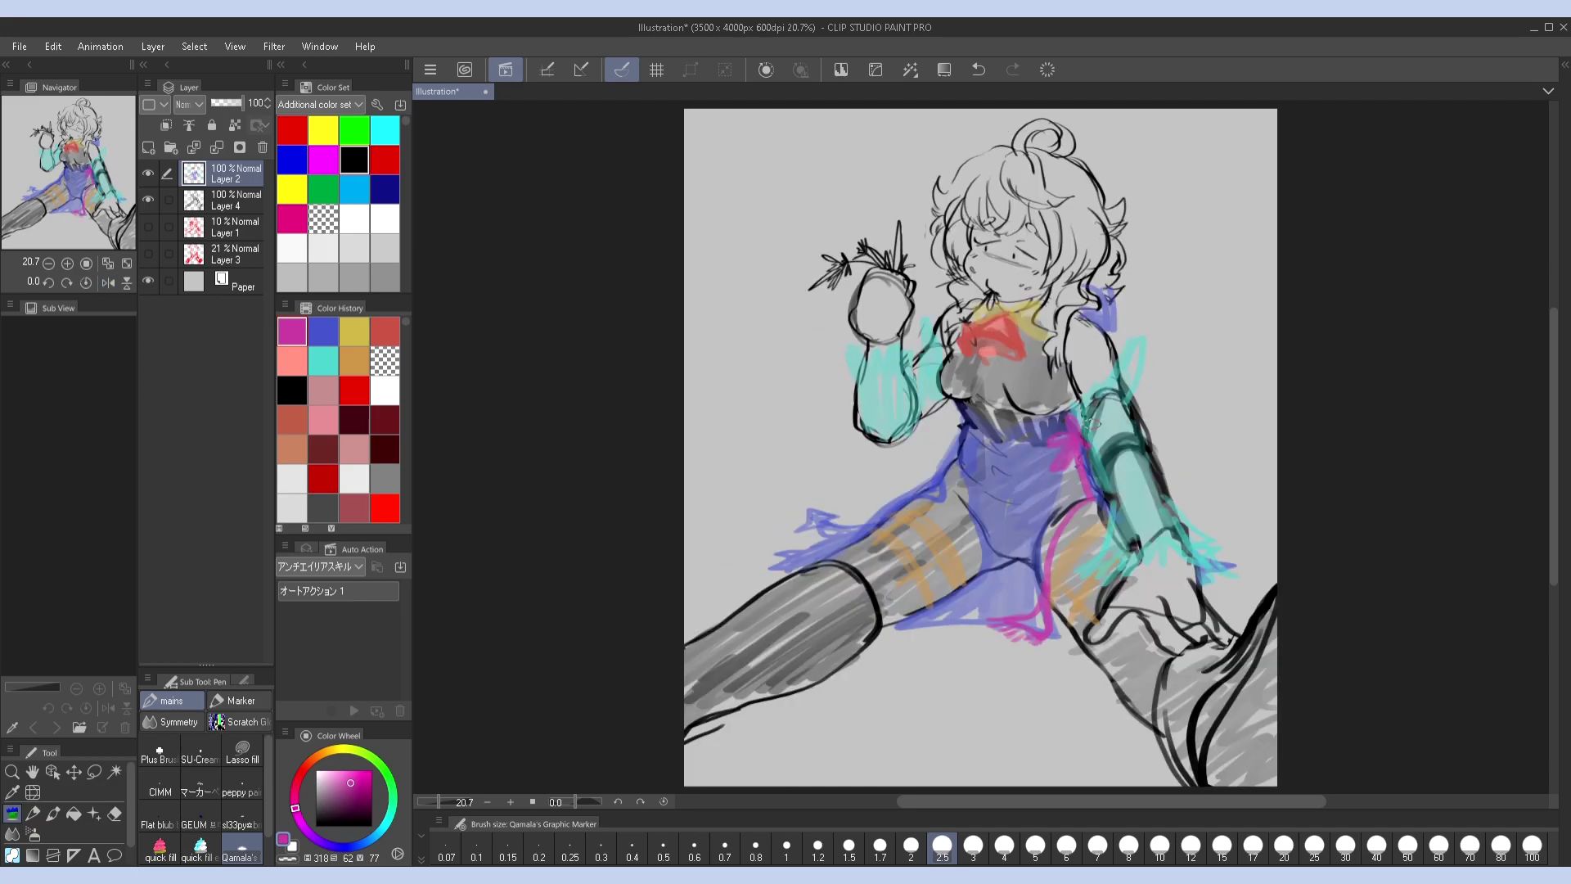
Add a second tasselled magenta strand along the thigh and a magenta band under the bust, checking them mirrored
mouse_move(1119, 535)
left_mouse_down()
mouse_move(1080, 649)
mouse_move(1044, 664)
mouse_move(1080, 684)
left_mouse_up()
key("h")
key("h")
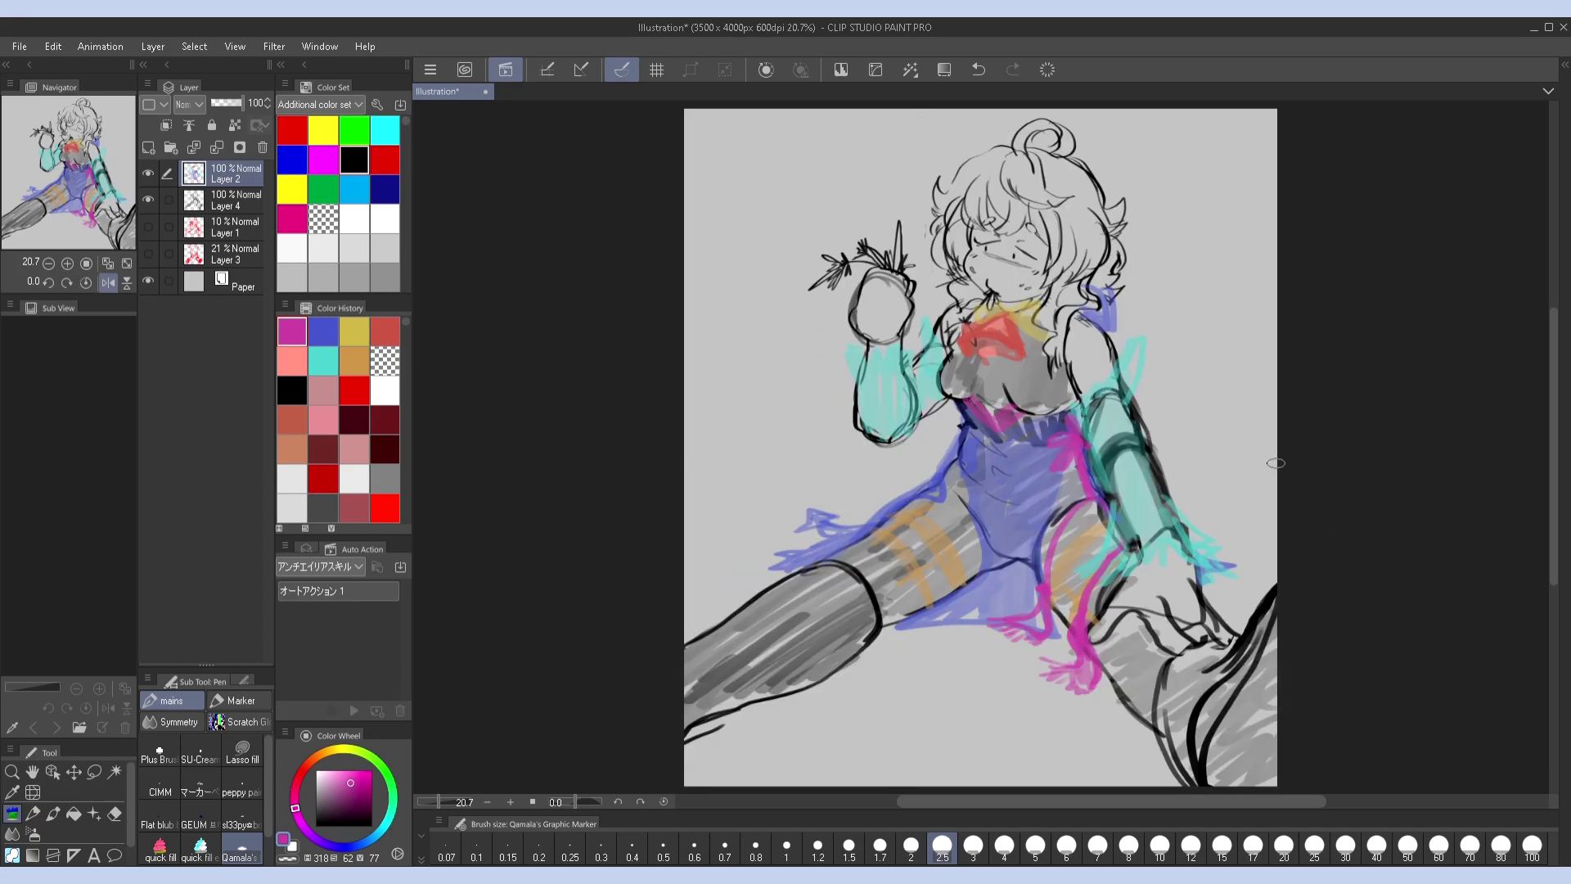
Undo the extra magenta stroke on the skirt and place a pale cyan dot on the ribbon knot
left_click_drag(1027, 465, 1008, 553)
key("ctrl+z")
left_click(386, 819)
left_click(333, 770)
left_click(1075, 442)
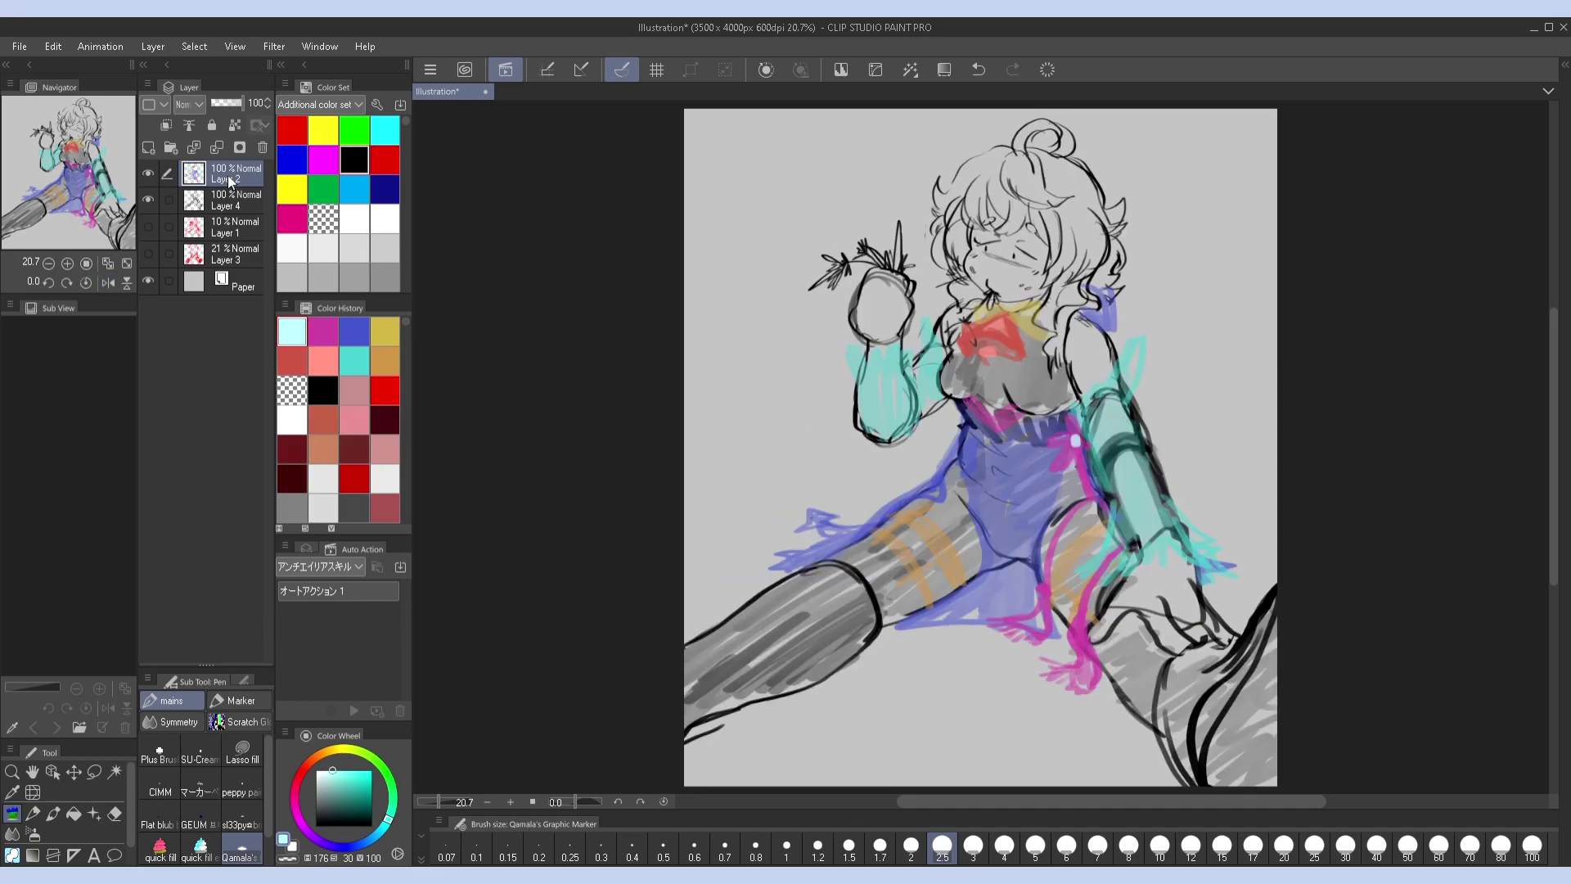
Create a new layer and colour the held flowers light green, starting light green plants around the legs
left_click(149, 148)
left_click(337, 749)
left_click(358, 770)
left_click(341, 772)
left_click(383, 766)
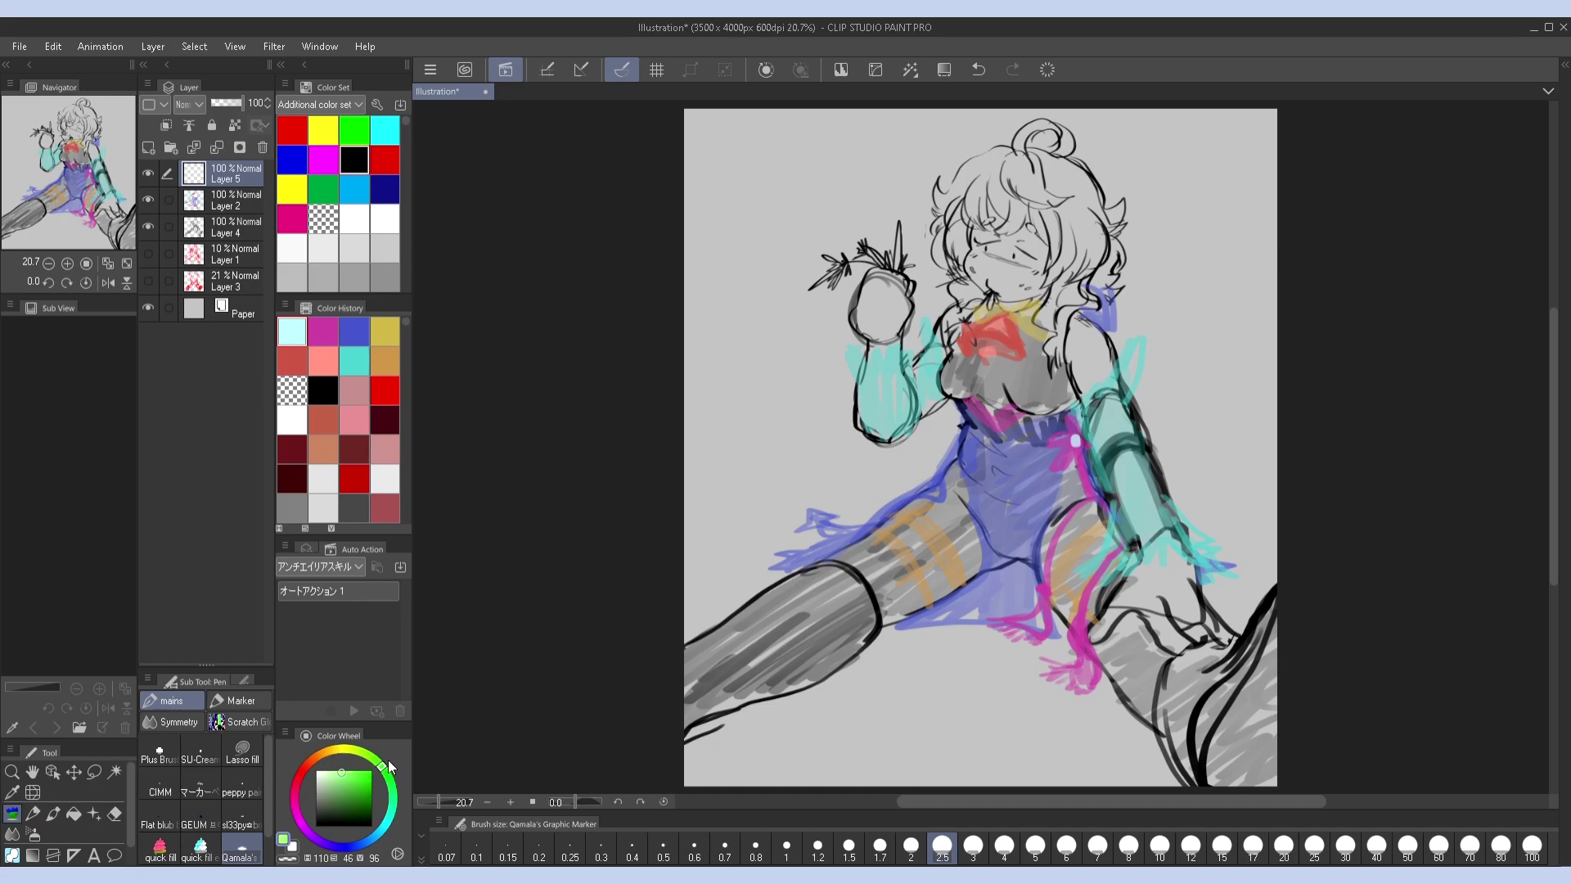
left_click_drag(900, 243, 900, 270)
left_click_drag(851, 256, 836, 270)
mouse_move(868, 585)
left_mouse_down()
mouse_move(907, 654)
mouse_move(888, 589)
left_mouse_up()
mouse_move(933, 643)
left_mouse_down()
mouse_move(953, 604)
mouse_move(995, 647)
left_mouse_up()
left_click_drag(1007, 581, 990, 605)
Paint light green foliage over the ground and behind the figure, using brush size 10 for the broad areas
key("ctrl+minus")
key("ctrl+minus")
key("bracketright")
key("bracketright")
key("bracketright")
key("bracketright")
key("bracketright")
mouse_move(848, 587)
left_mouse_down()
mouse_move(943, 638)
mouse_move(1017, 653)
mouse_move(1056, 590)
left_mouse_up()
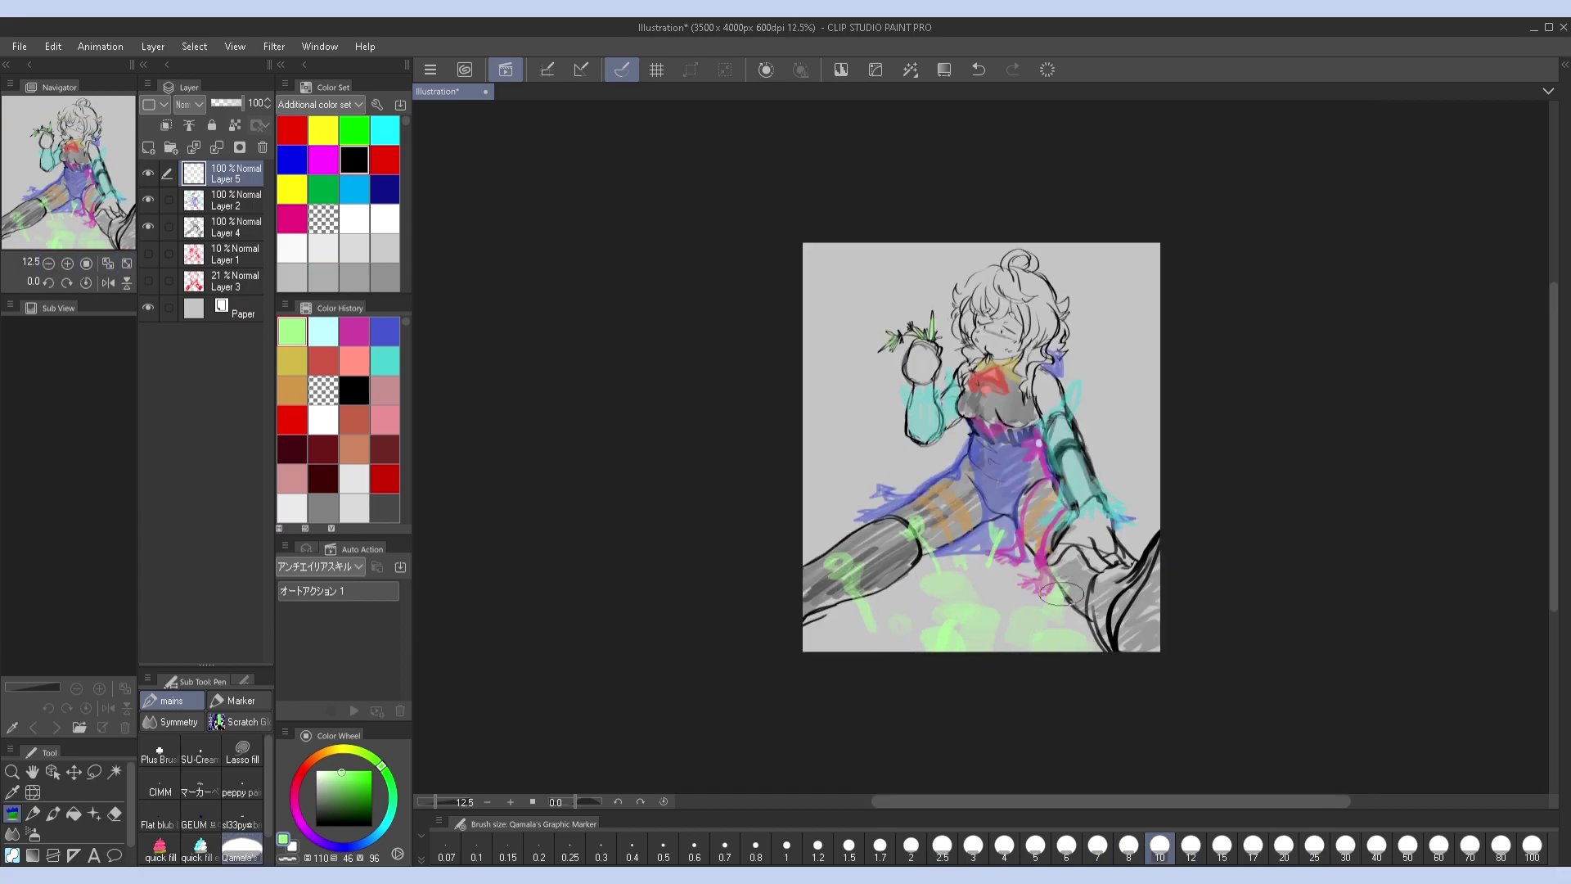
left_click_drag(884, 610, 908, 577)
left_click(973, 848)
left_click_drag(888, 646, 913, 635)
left_click_drag(920, 599, 931, 591)
mouse_move(818, 496)
left_mouse_down()
mouse_move(818, 471)
mouse_move(856, 524)
left_mouse_up()
left_click_drag(1105, 479, 1144, 517)
left_click(126, 263)
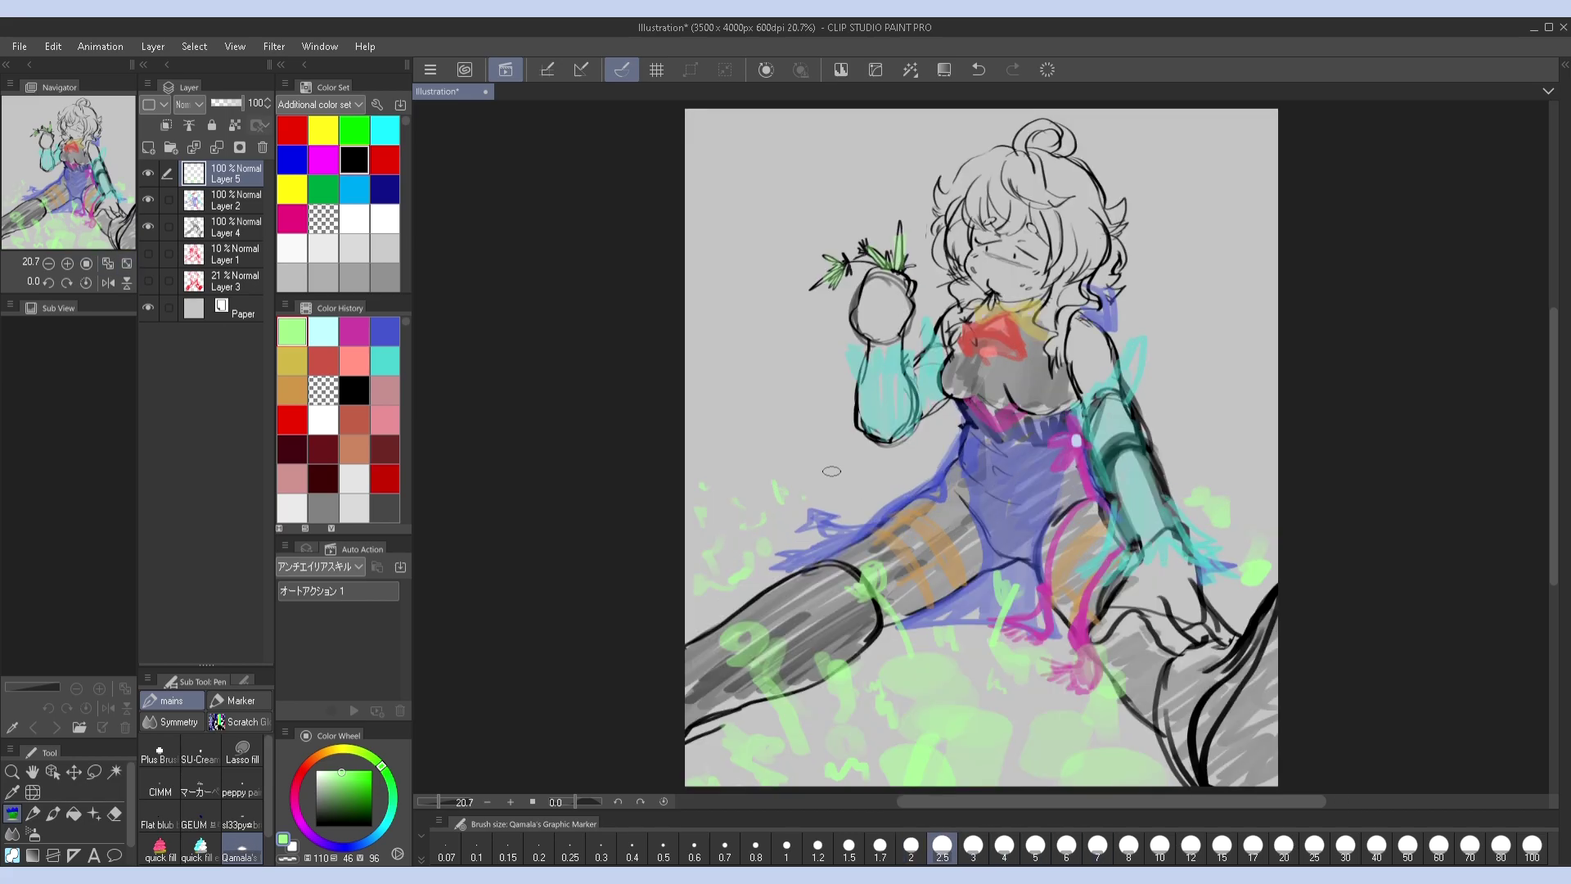
Merge the two colour layers down into the sketch layer and lower its opacity to 28%
left_click(217, 147)
left_click(217, 147)
left_click(223, 104)
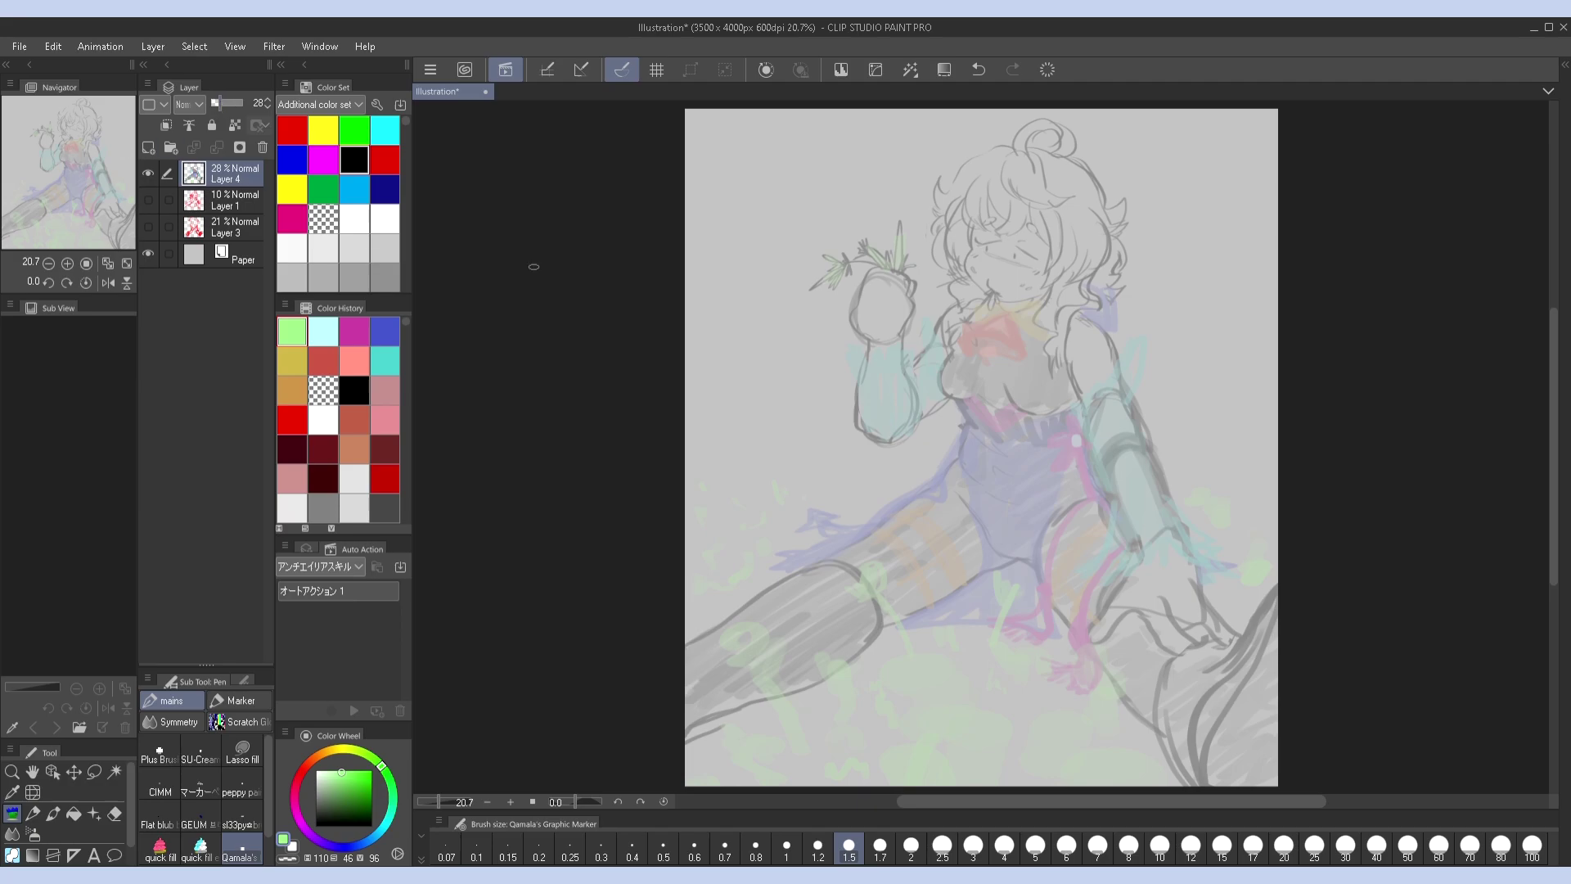
scroll(1043, 168, "up", 5)
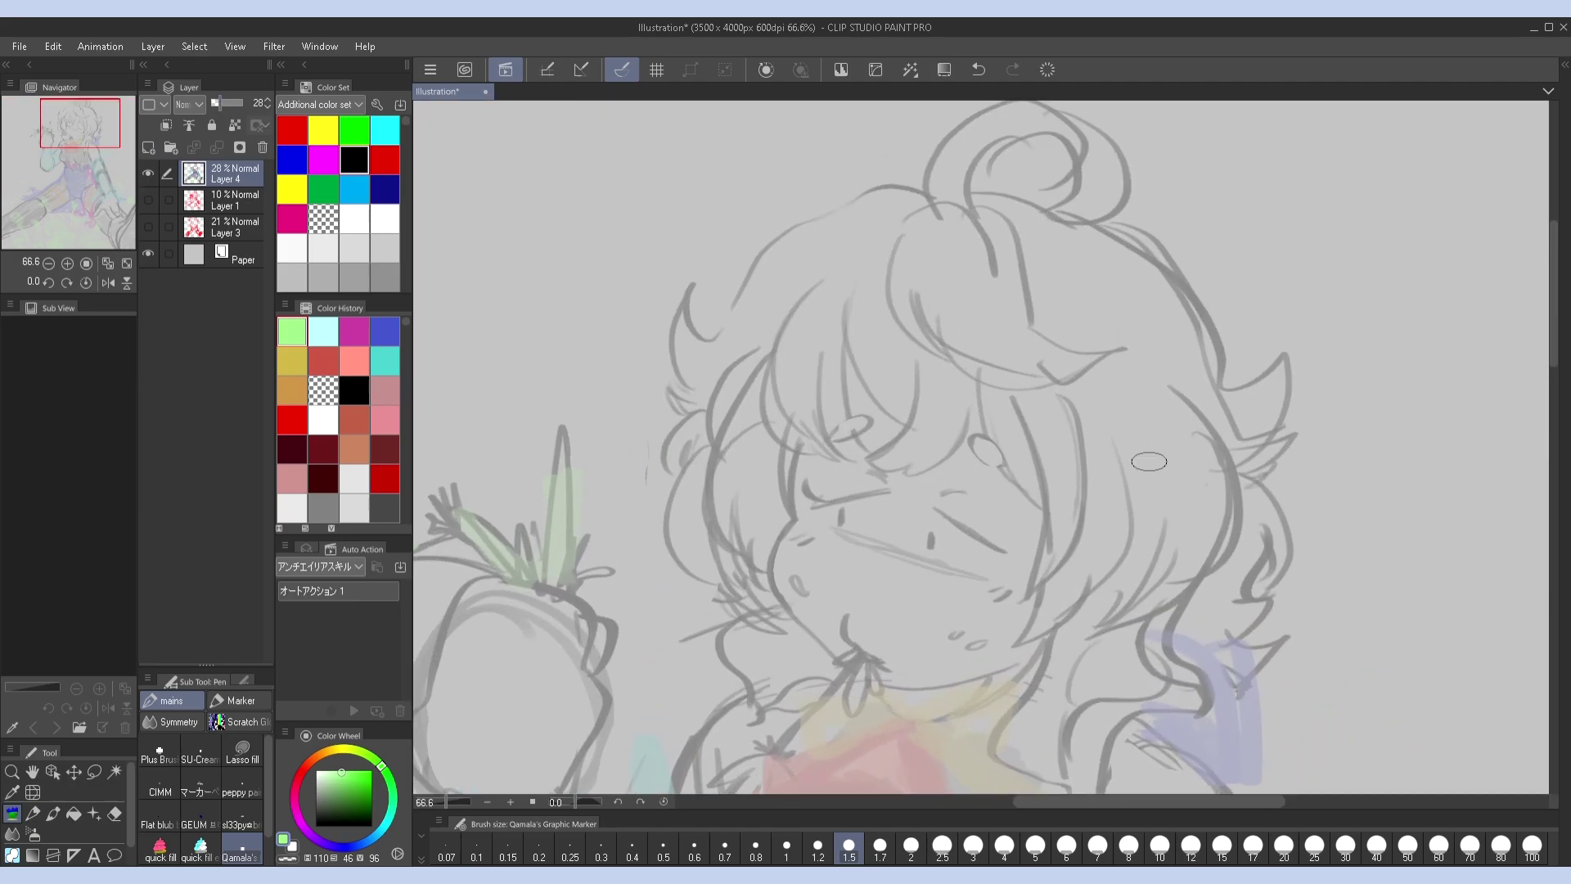
Create a new layer and set up the SU-Cream Pencil in black at size 0.7, undoing the test strokes
left_click(371, 825)
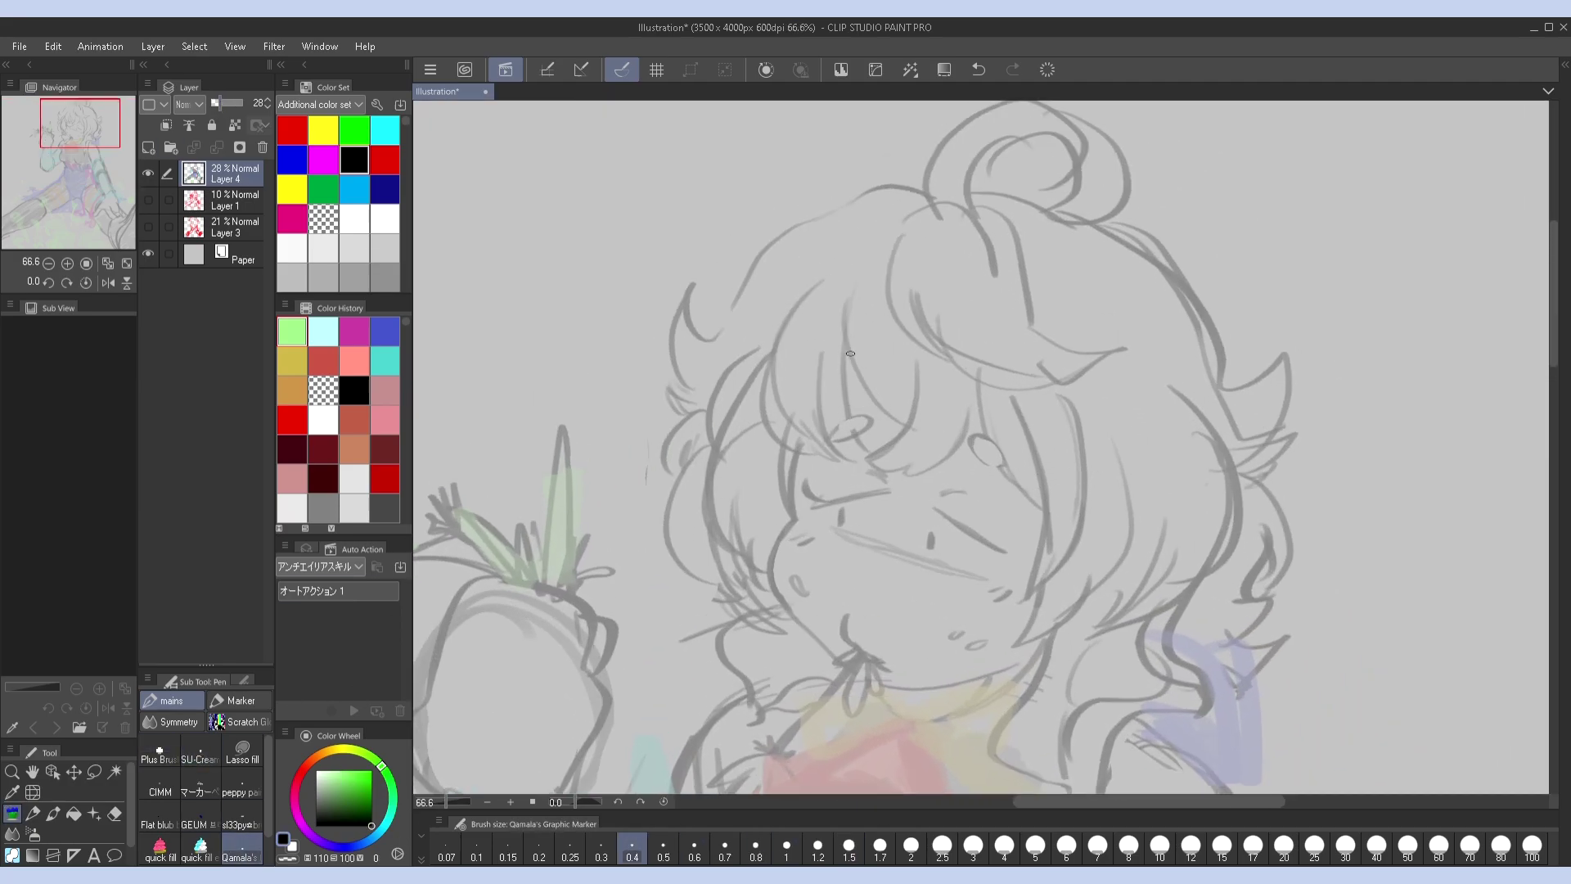
left_click(601, 851)
left_click_drag(867, 311, 851, 422)
key("ctrl+z")
left_click(148, 148)
left_click(756, 851)
left_click_drag(845, 320, 887, 413)
key("ctrl+z")
left_click(200, 753)
left_click(786, 851)
left_click_drag(845, 323, 886, 415)
key("ctrl+z")
left_click(725, 851)
mouse_move(846, 319)
left_mouse_down()
mouse_move(851, 372)
mouse_move(888, 442)
mouse_move(920, 462)
mouse_move(990, 364)
left_mouse_up()
key("ctrl+z")
Try inking the bangs across the forehead in black, checking them mirrored
mouse_move(925, 470)
left_mouse_down()
mouse_move(993, 391)
mouse_move(1041, 511)
left_mouse_up()
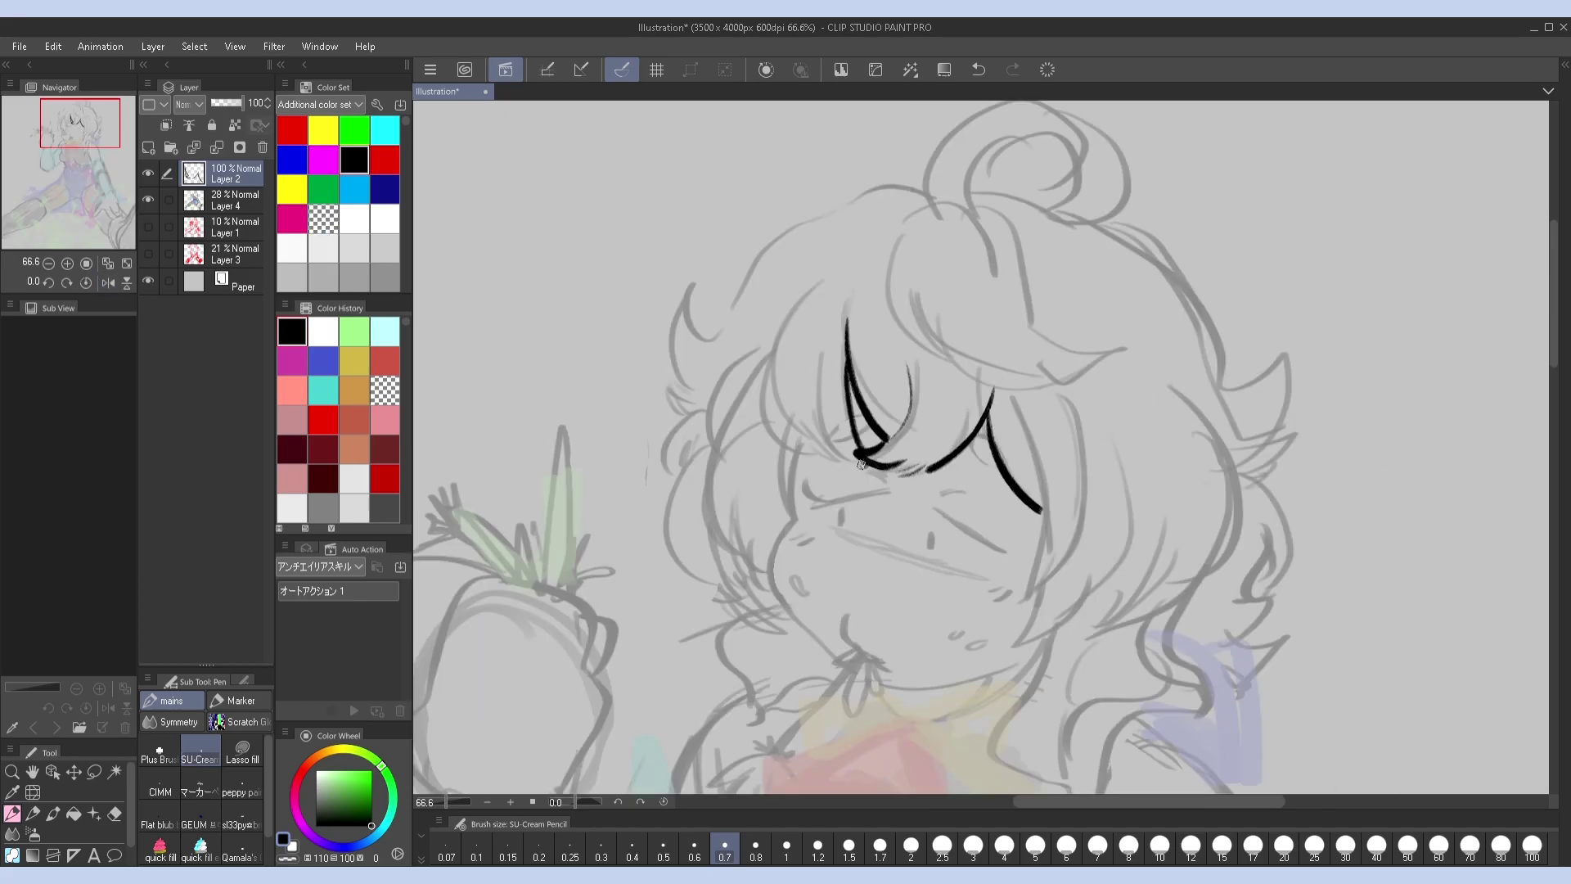
left_click_drag(843, 467, 791, 418)
left_click_drag(802, 301, 793, 448)
key("h")
key("h")
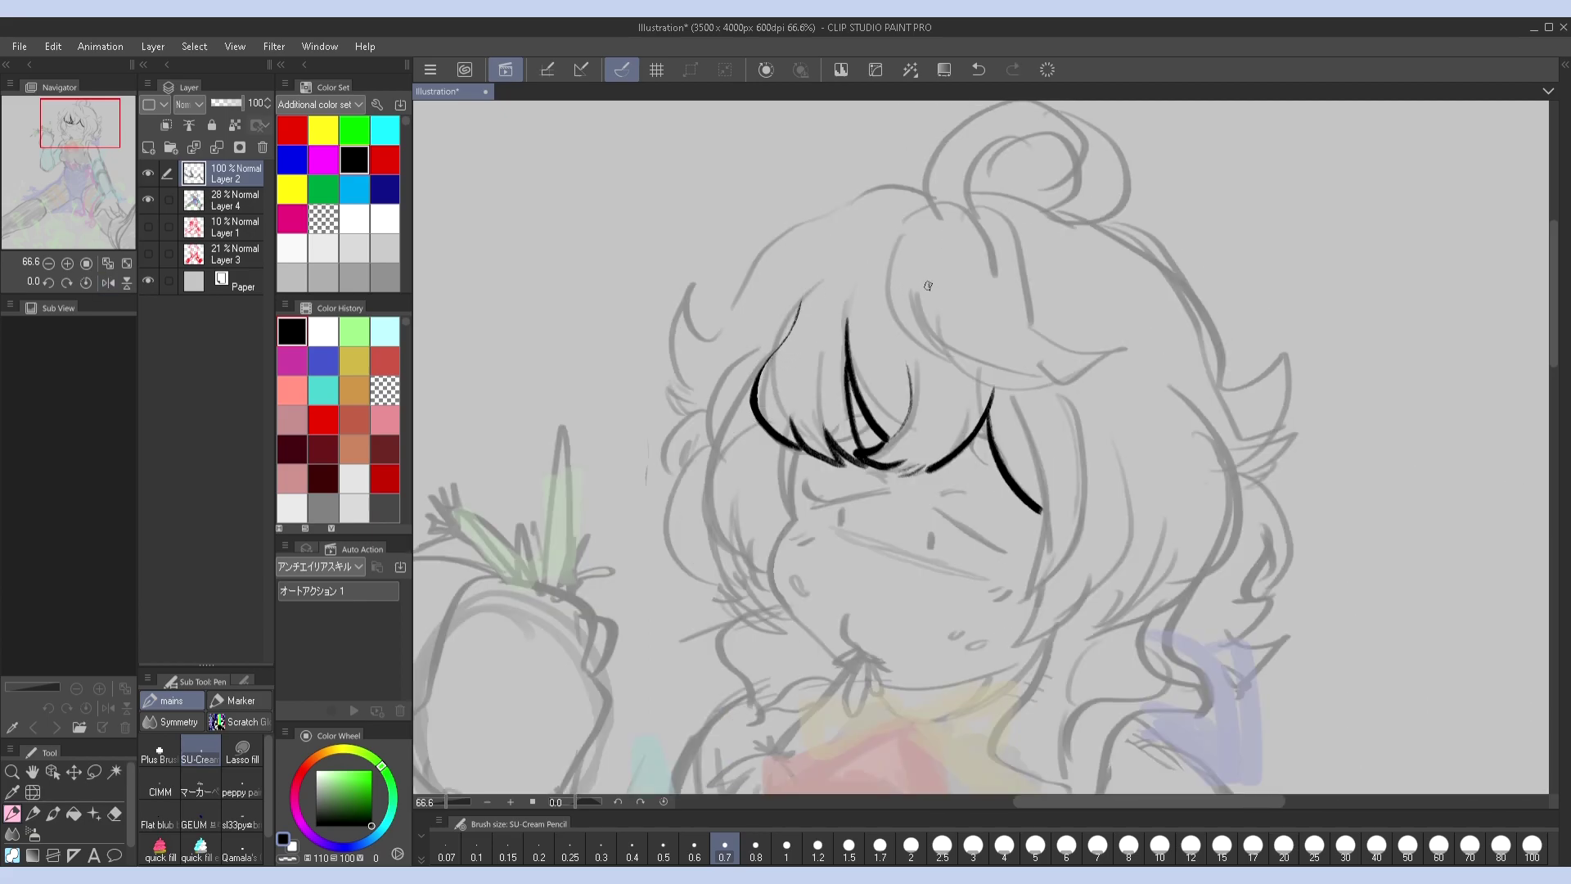
Try inking the face contour, side hair and the first eyelid line, checking them mirrored
left_click_drag(798, 450, 804, 522)
mouse_move(759, 383)
left_mouse_down()
mouse_move(746, 565)
mouse_move(818, 647)
mouse_move(896, 689)
mouse_move(1033, 655)
left_mouse_up()
key("h")
key("h")
left_click_drag(882, 490, 808, 509)
key("h")
key("ctrl+z")
key("h")
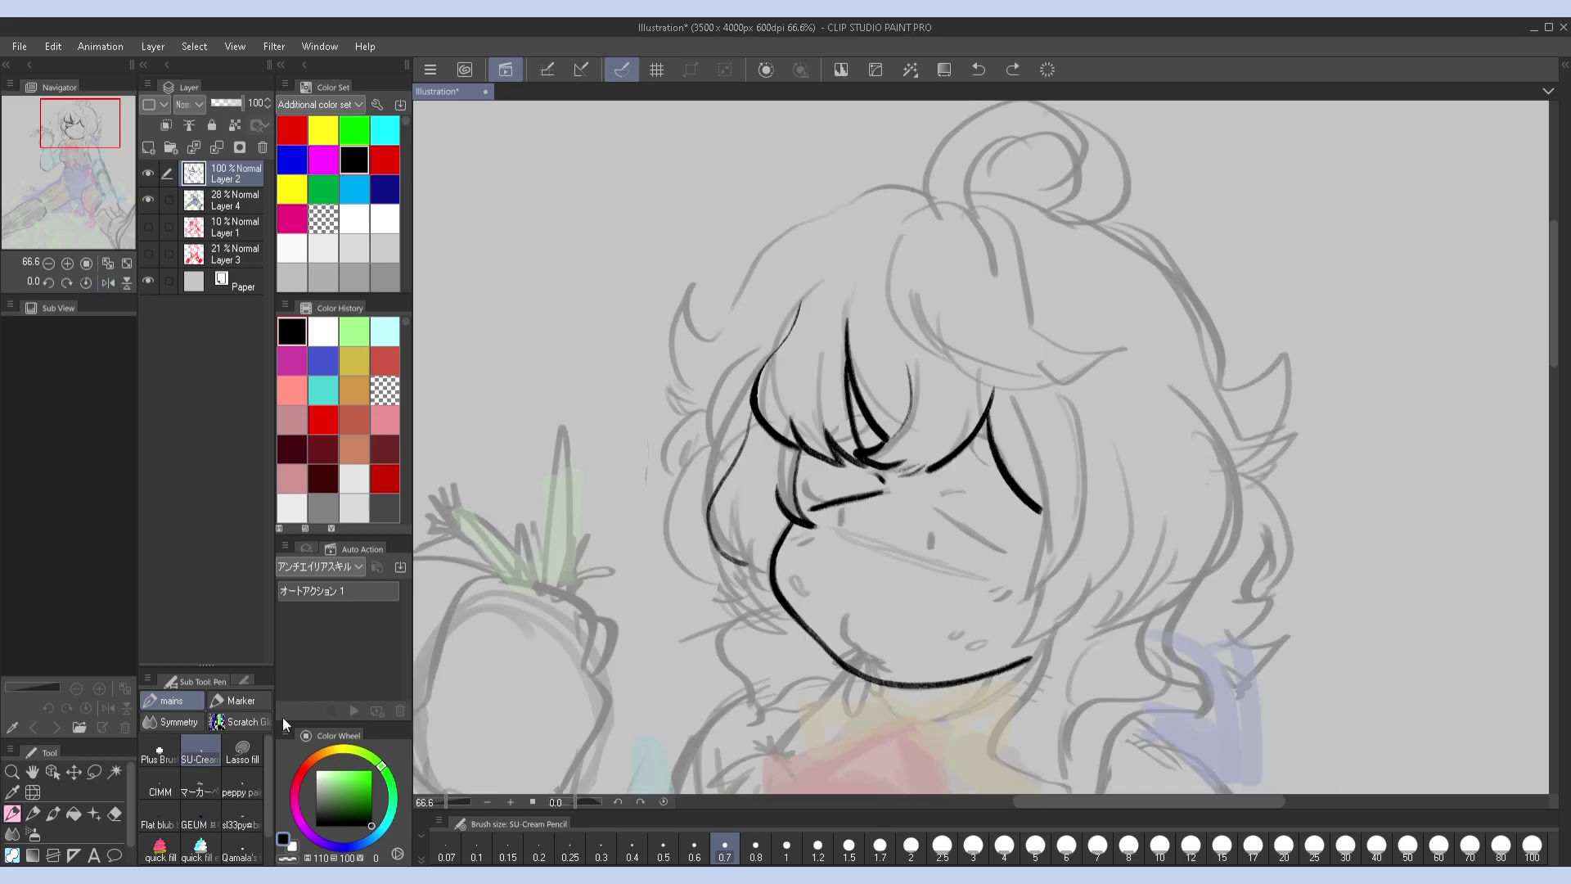
Try inking the second eyelid line, both pupils and the oval brows beneath the bangs
left_click_drag(804, 483, 823, 505)
left_click_drag(933, 508, 992, 544)
key("h")
key("ctrl+z")
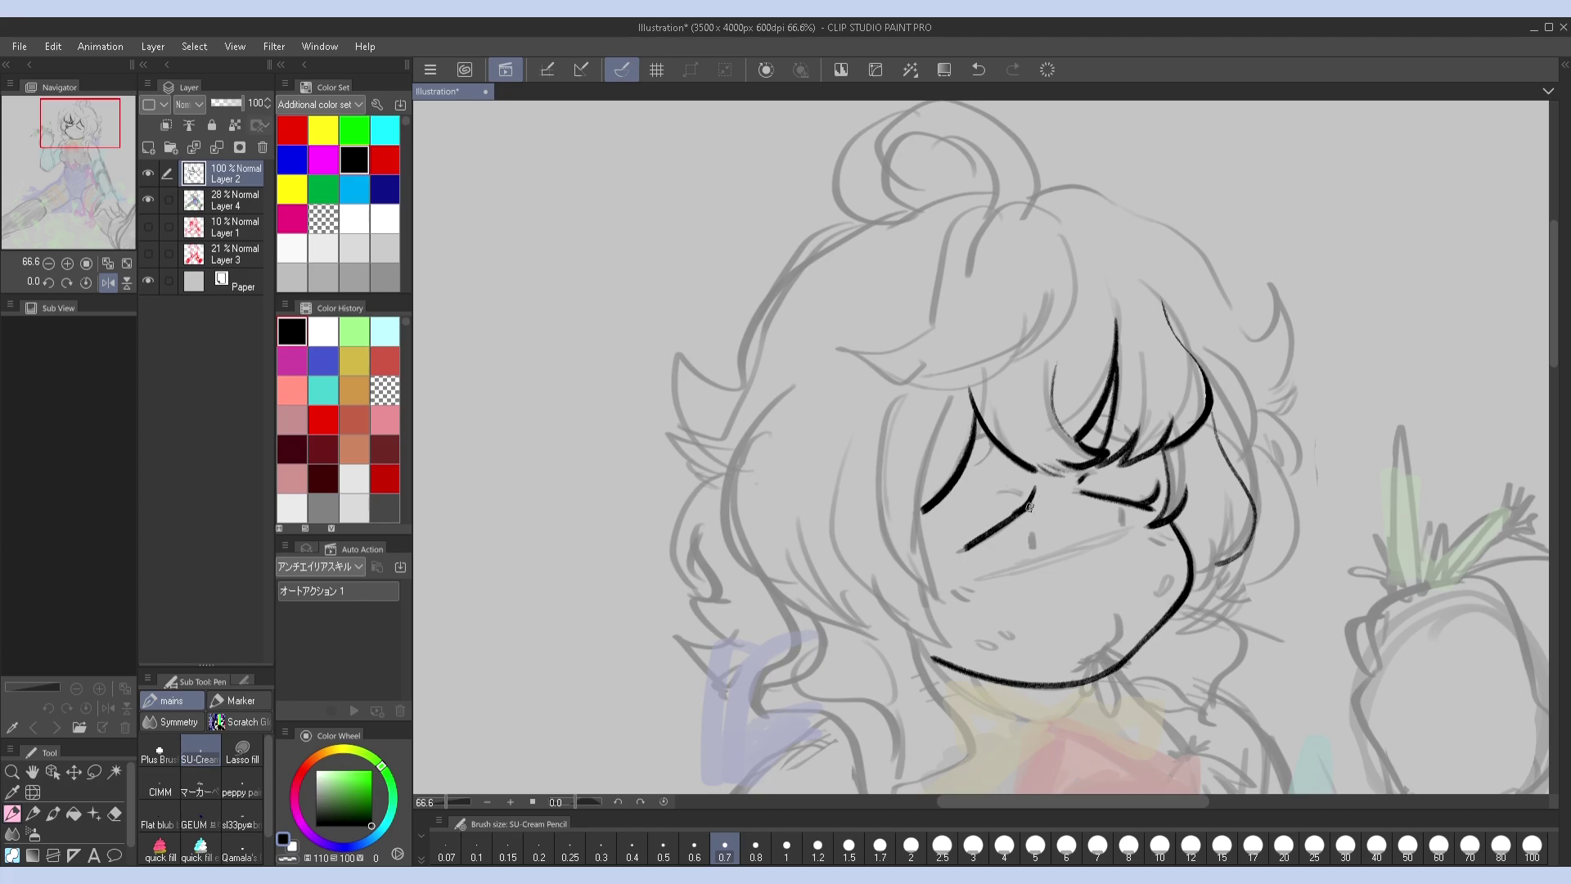
key("h")
left_click_drag(869, 417, 861, 415)
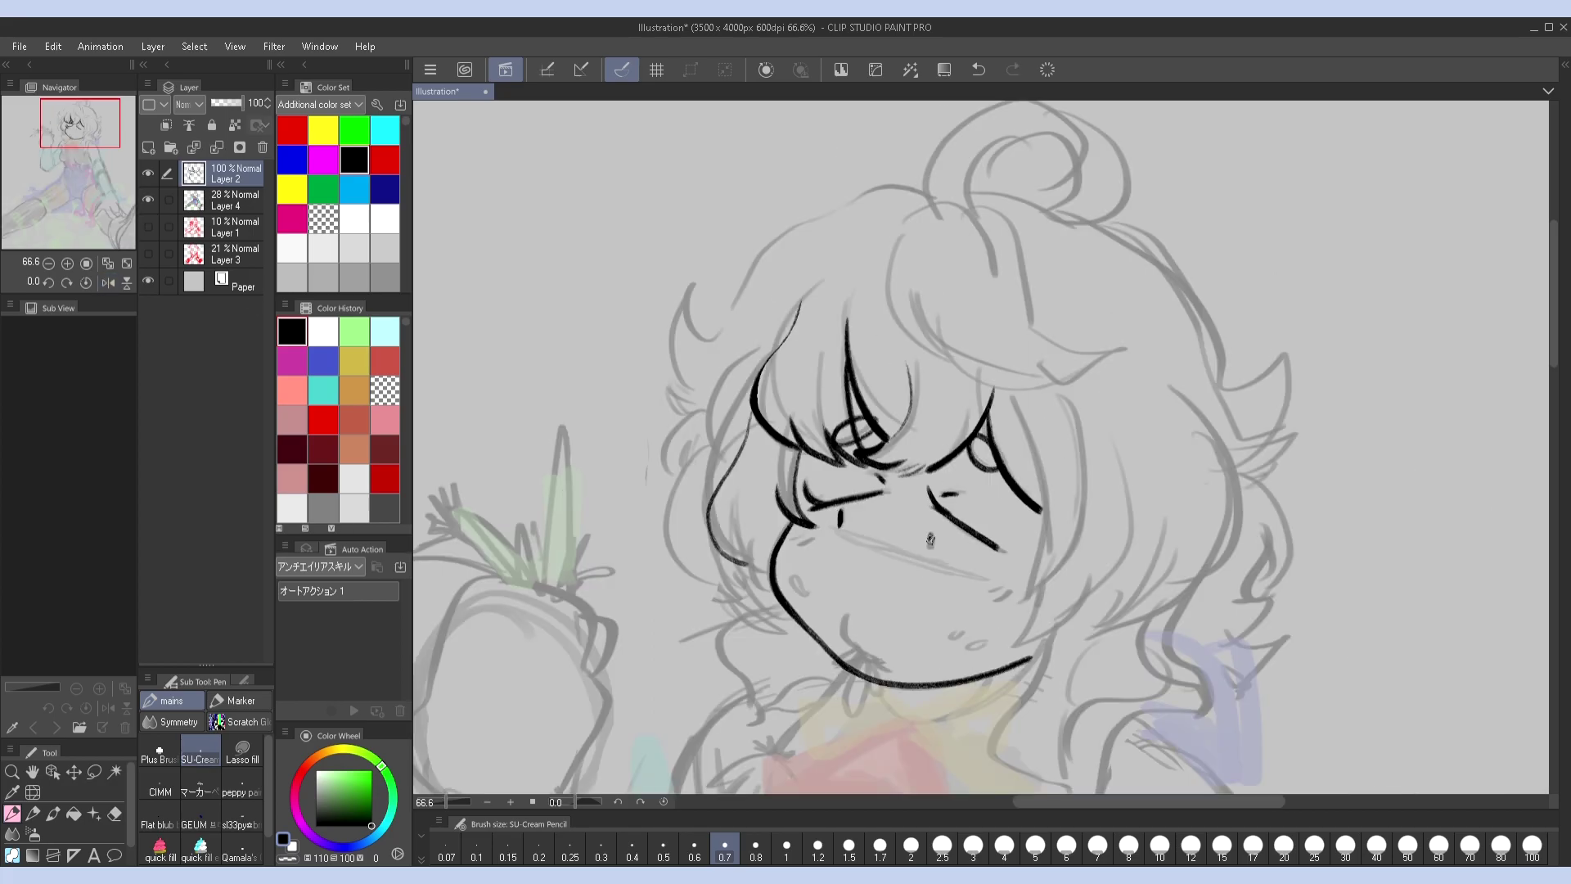
left_click_drag(931, 533, 930, 551)
left_click_drag(1085, 516, 1137, 479)
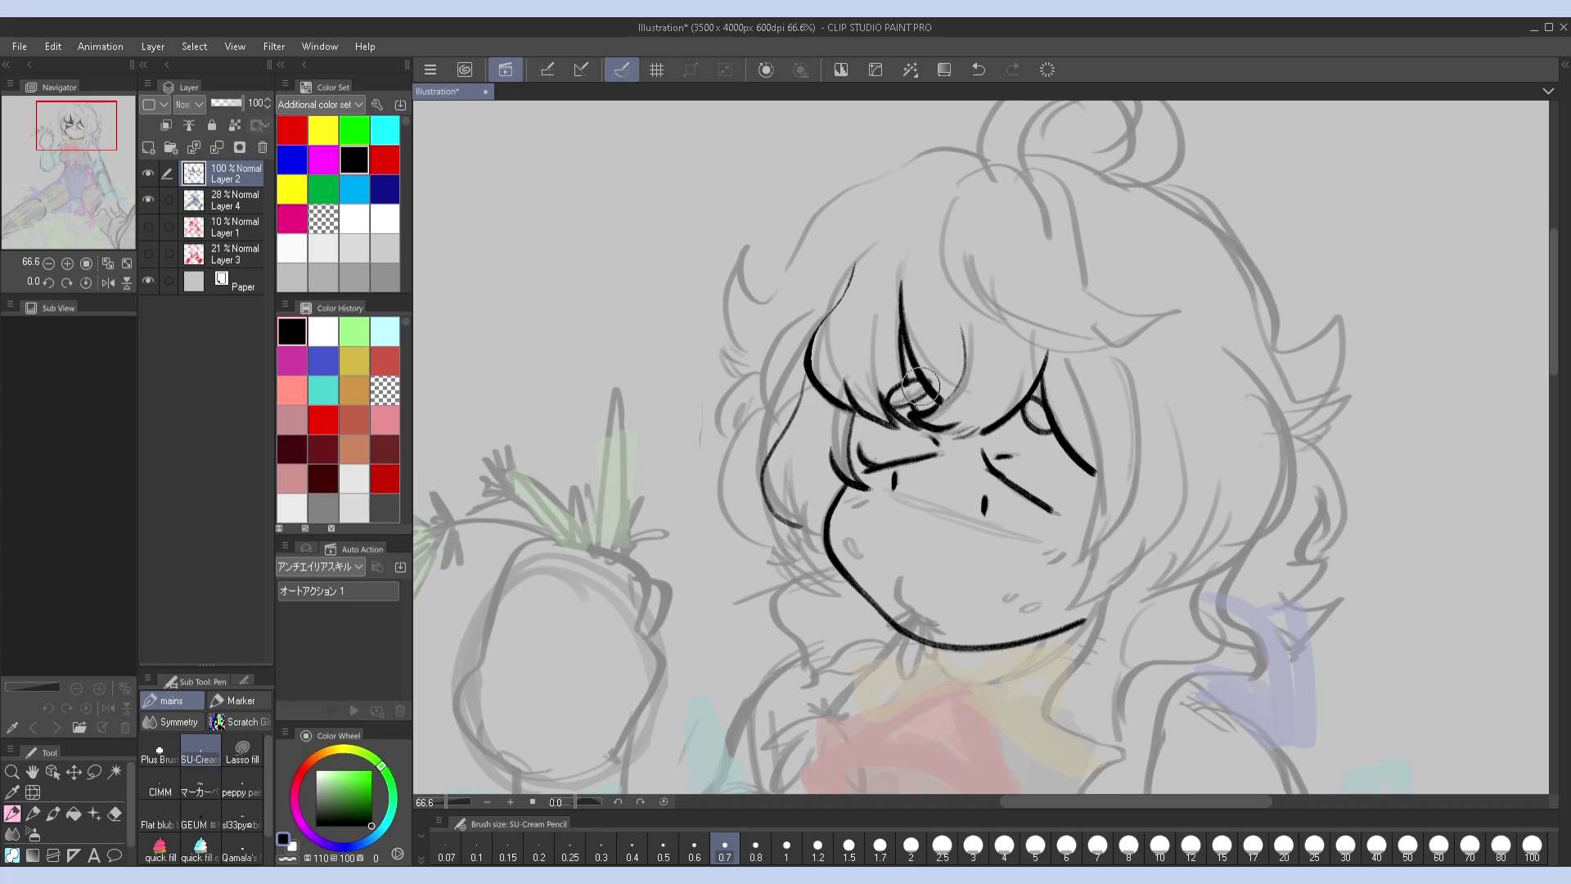
Try reworking the hair lock beside the eye and inking the side hair, checking the lines with the sketch hidden
left_click(148, 199)
left_click_drag(1035, 382, 1084, 494)
mouse_move(1048, 354)
left_mouse_down()
mouse_move(1056, 426)
mouse_move(1092, 474)
left_mouse_up()
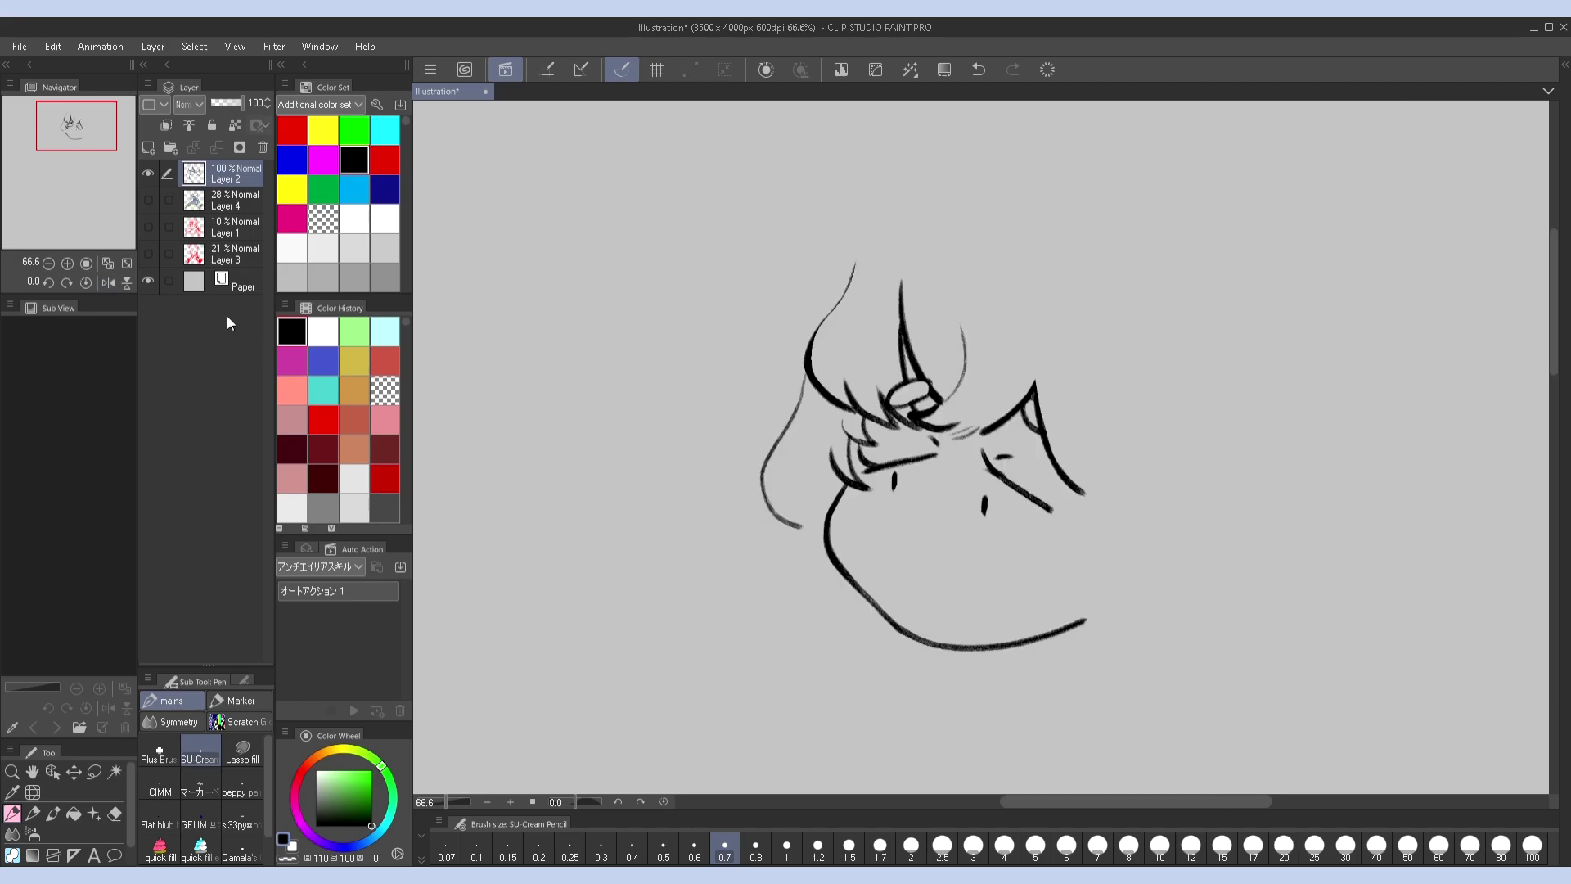
left_click(148, 198)
left_click_drag(1082, 397, 1134, 491)
left_click_drag(1096, 564, 1106, 607)
Undo the inked lines of the face and hair
key("ctrl+z")
key("ctrl+z")
key("ctrl+z")
key("ctrl+z")
key("ctrl+z")
key("ctrl+z")
key("ctrl+z")
key("ctrl+z")
key("ctrl+z")
key("ctrl+z")
key("ctrl+z")
key("ctrl+z")
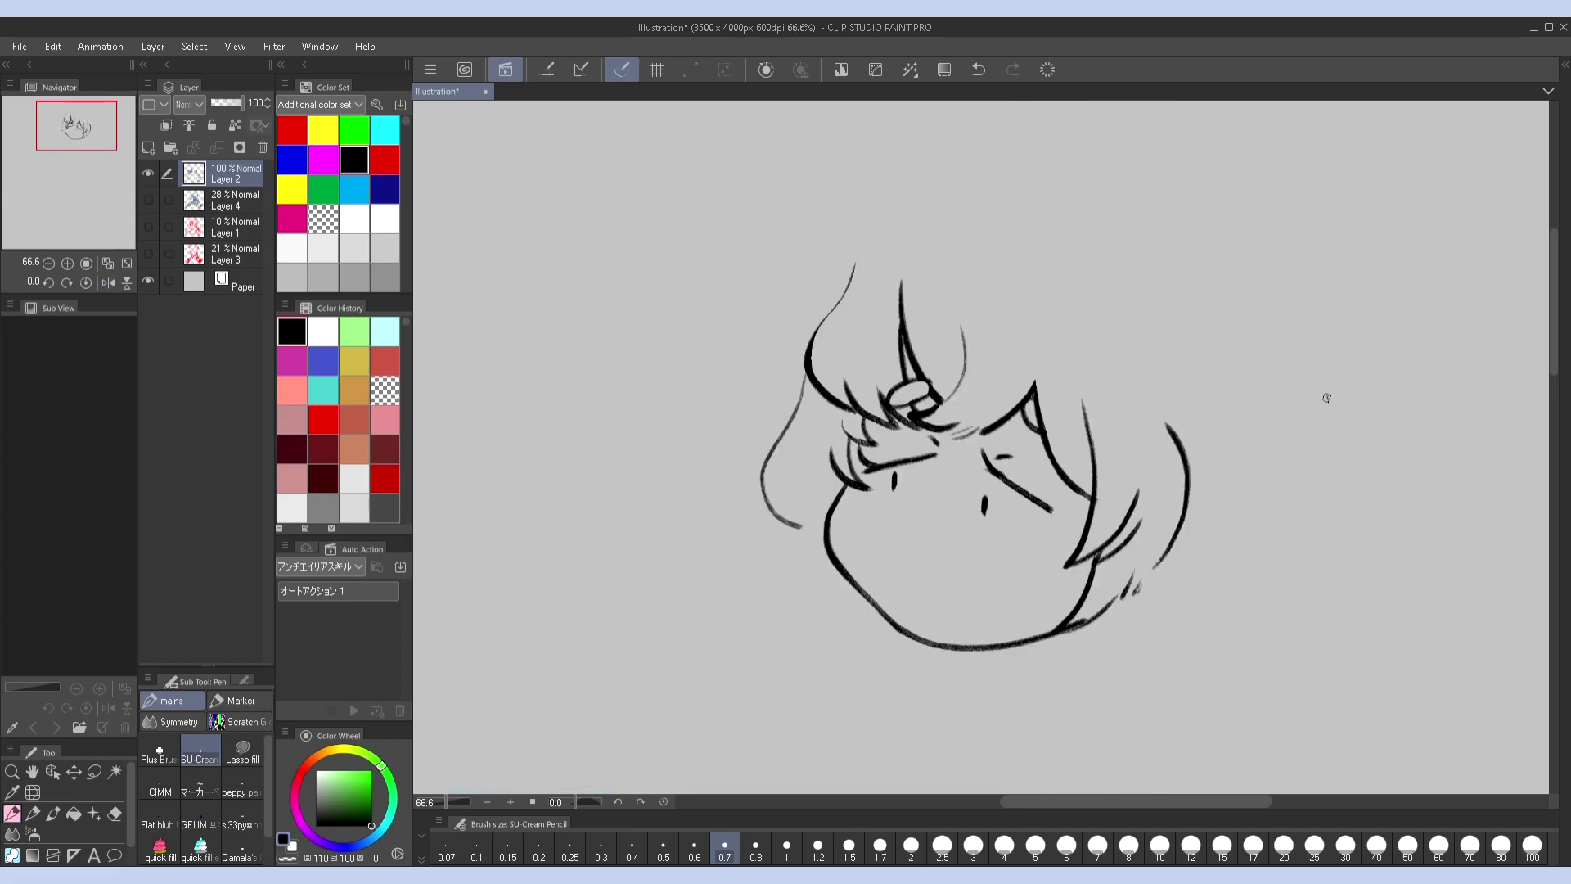
mouse_move(702, 474)
left_mouse_down()
mouse_move(839, 531)
mouse_move(993, 558)
left_mouse_up()
key("ctrl+z")
Draw the nose-bridge line, slanted eyelids and pupils with the A. HB pencil at size 1.5, checking them mirrored and without the sketch
key("p")
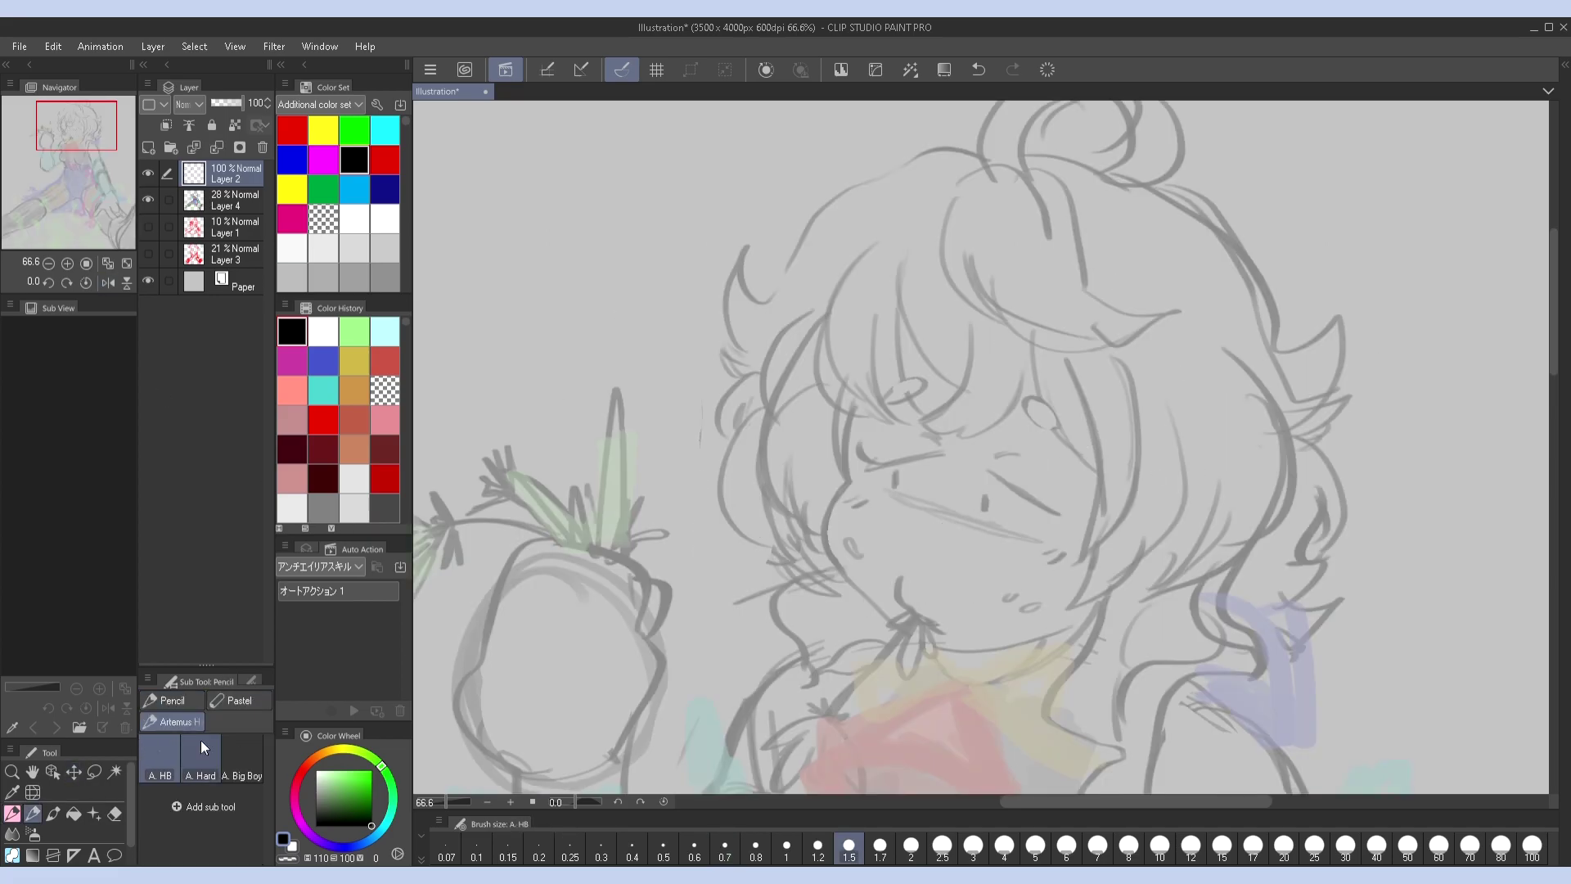
left_click_drag(886, 491, 1000, 535)
key("h")
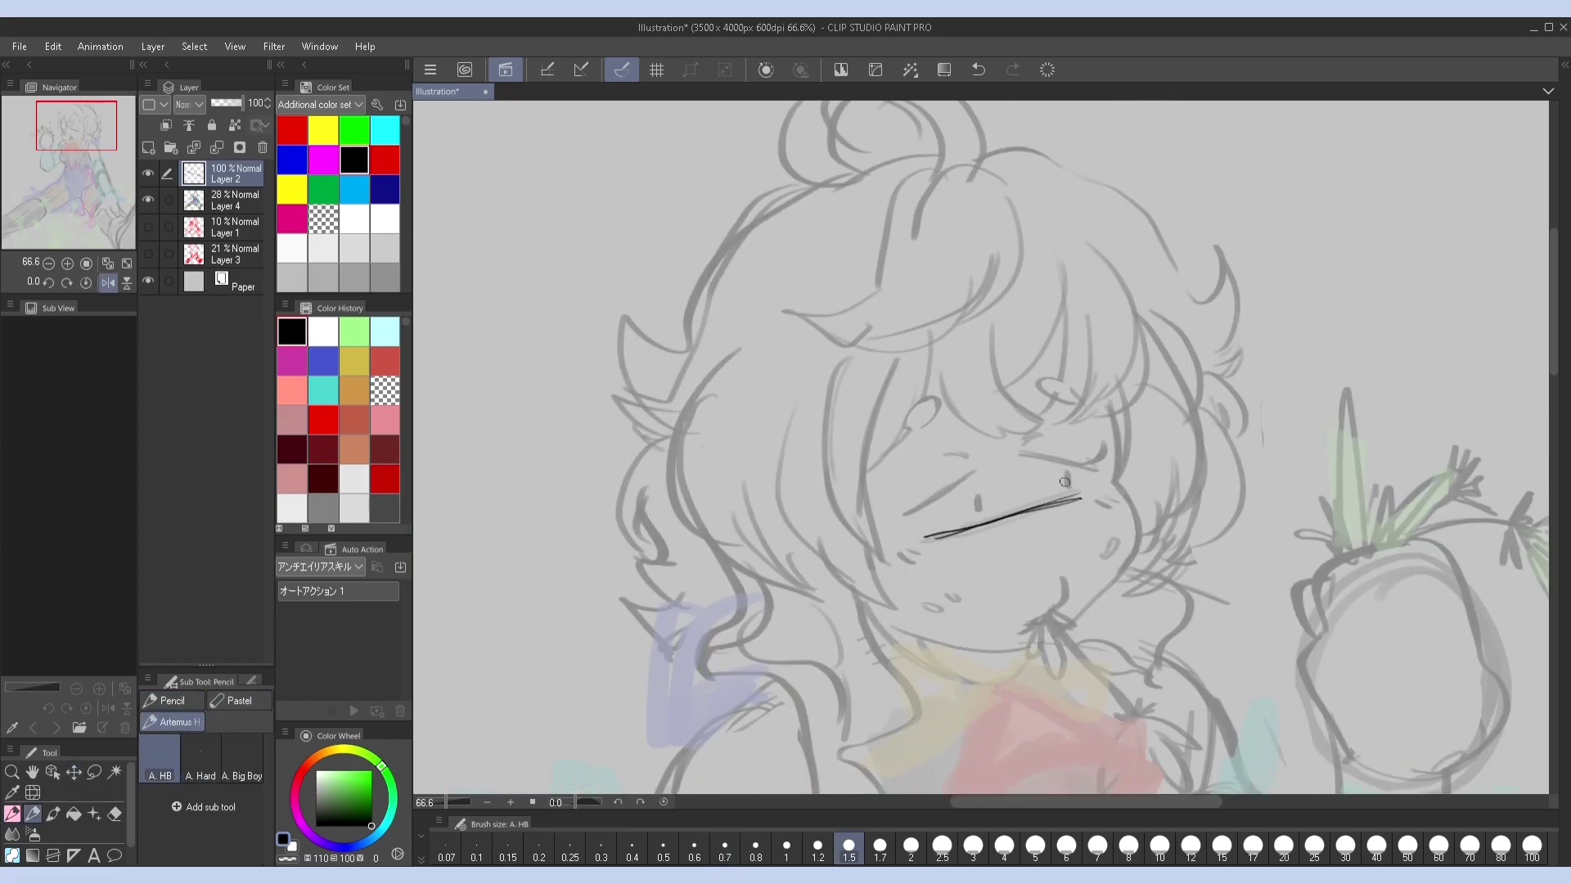
key("h")
key("h")
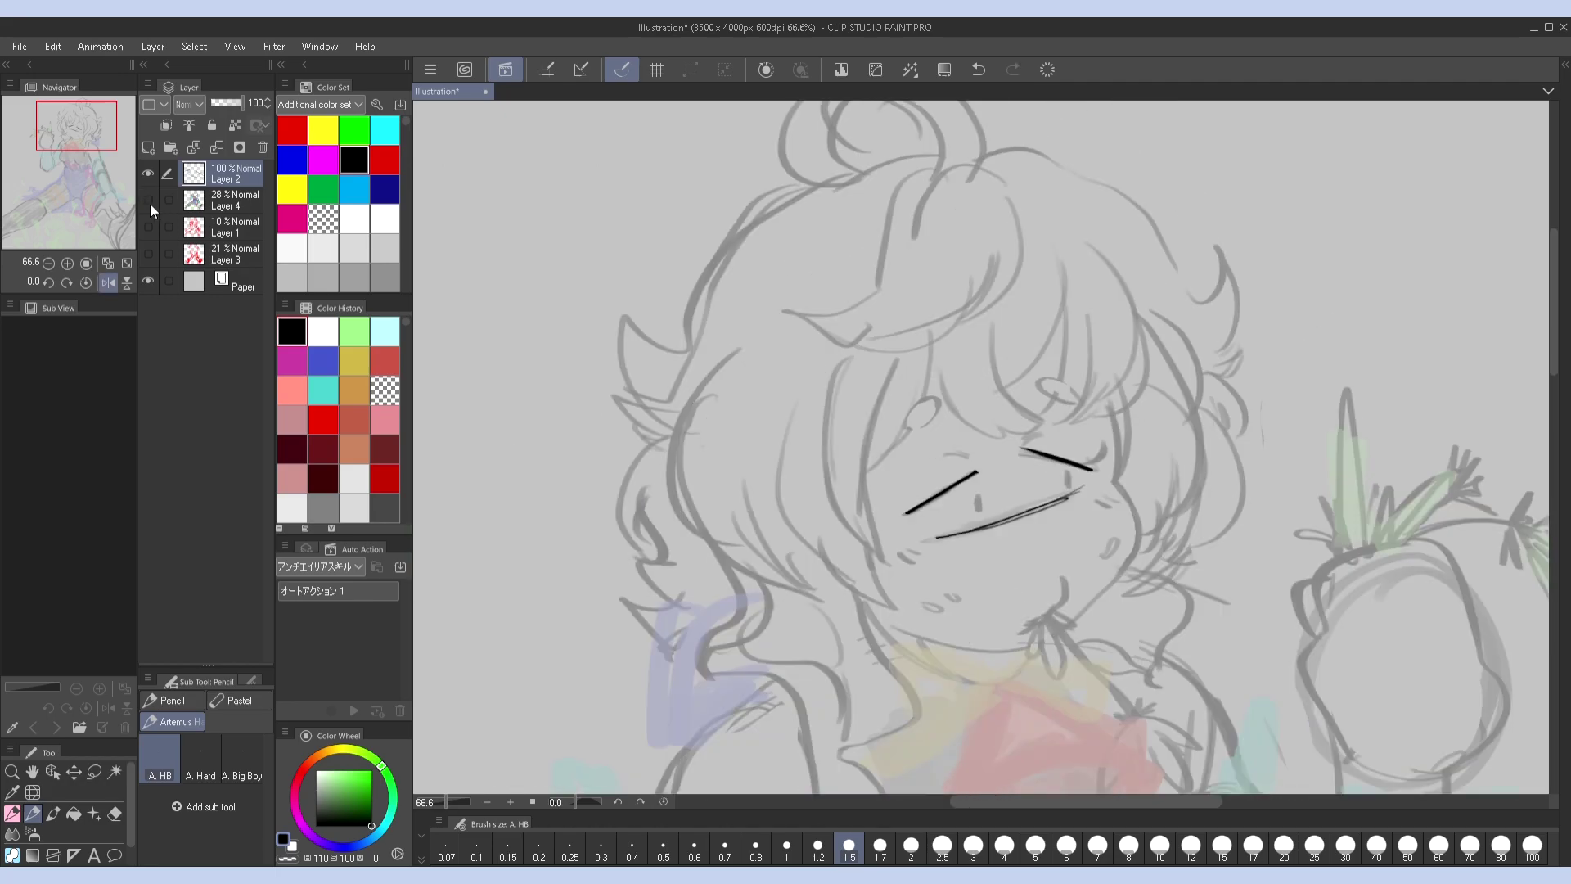
left_click(148, 199)
key("h")
left_click(150, 200)
left_click_drag(871, 468, 947, 449)
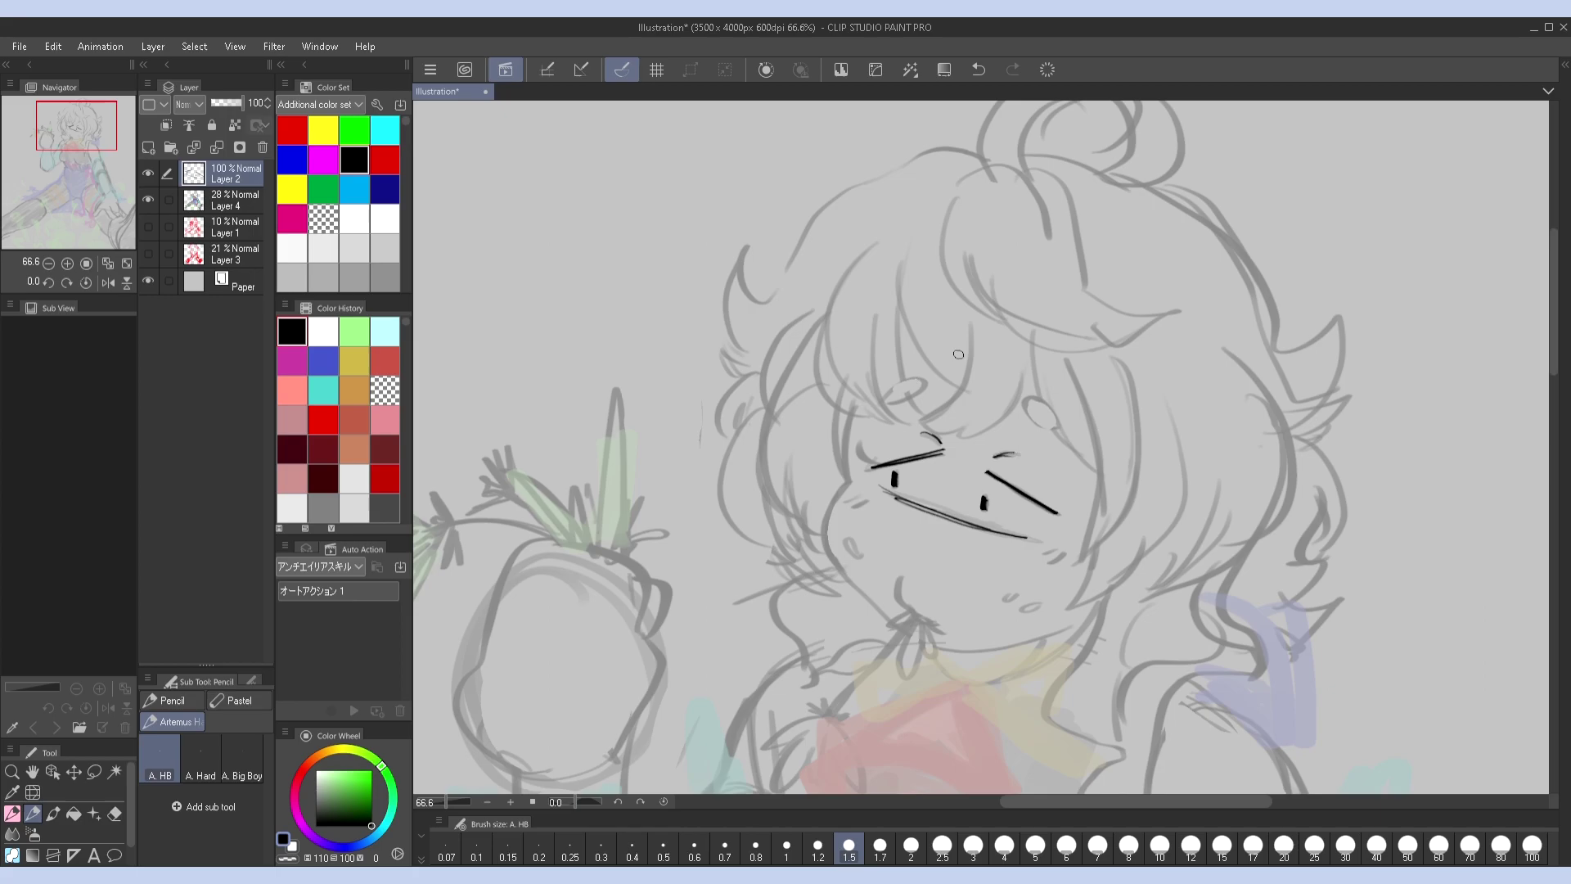
Lasso the bangs and brows on the sketch layer and move them slightly lower, checking the result mirrored
key("alt+bracketleft")
key("m")
left_click_drag(894, 217, 981, 445)
left_click_drag(1140, 506, 917, 239)
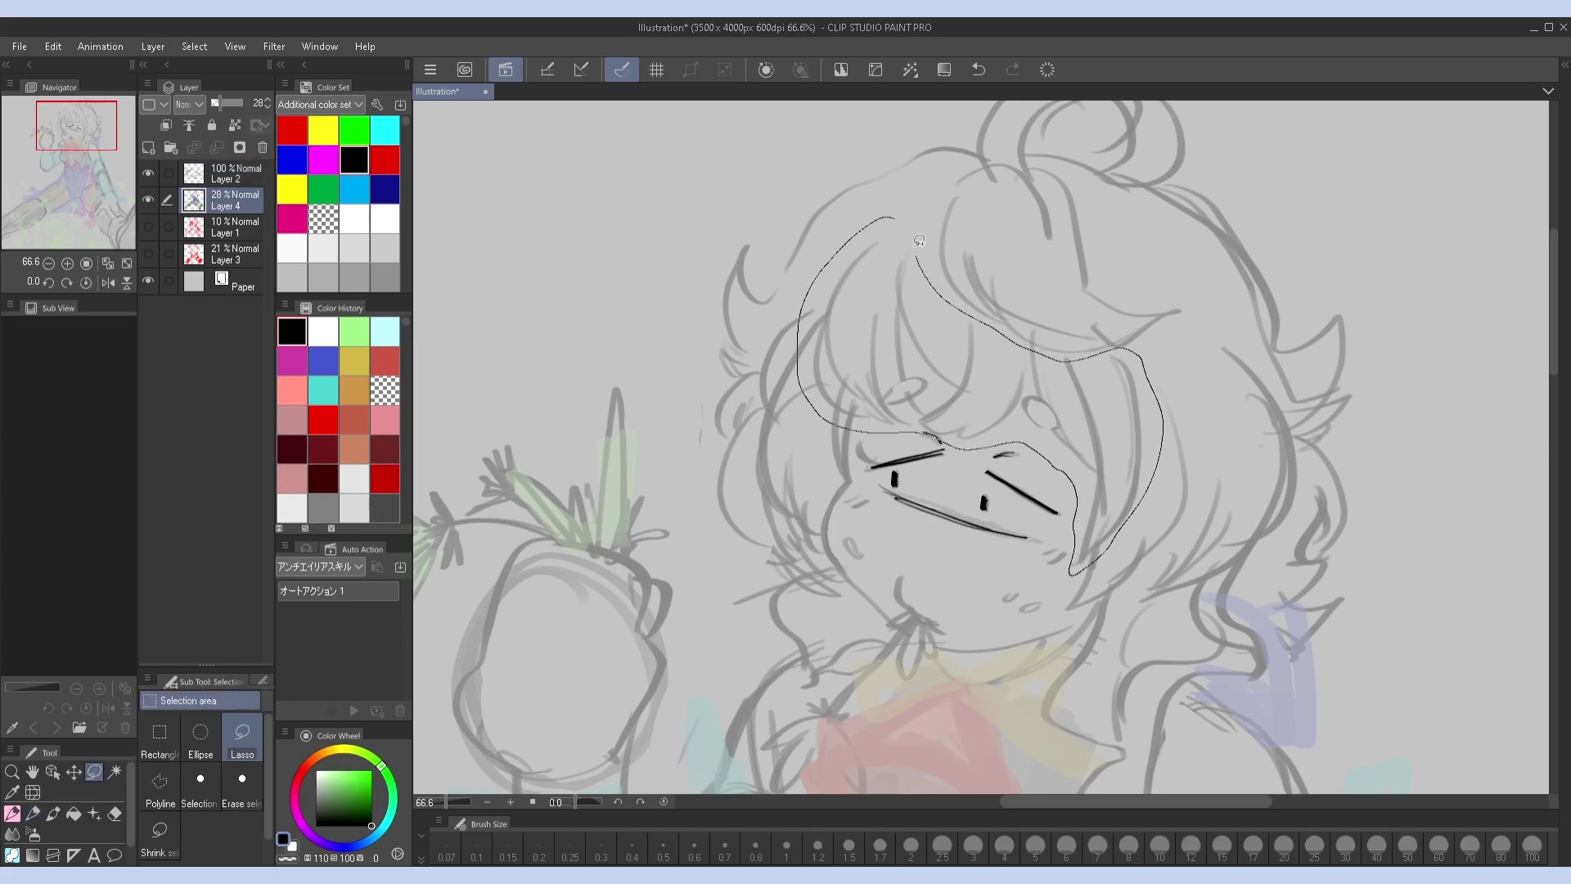
key("k")
key("h")
key("h")
key("ctrl+0")
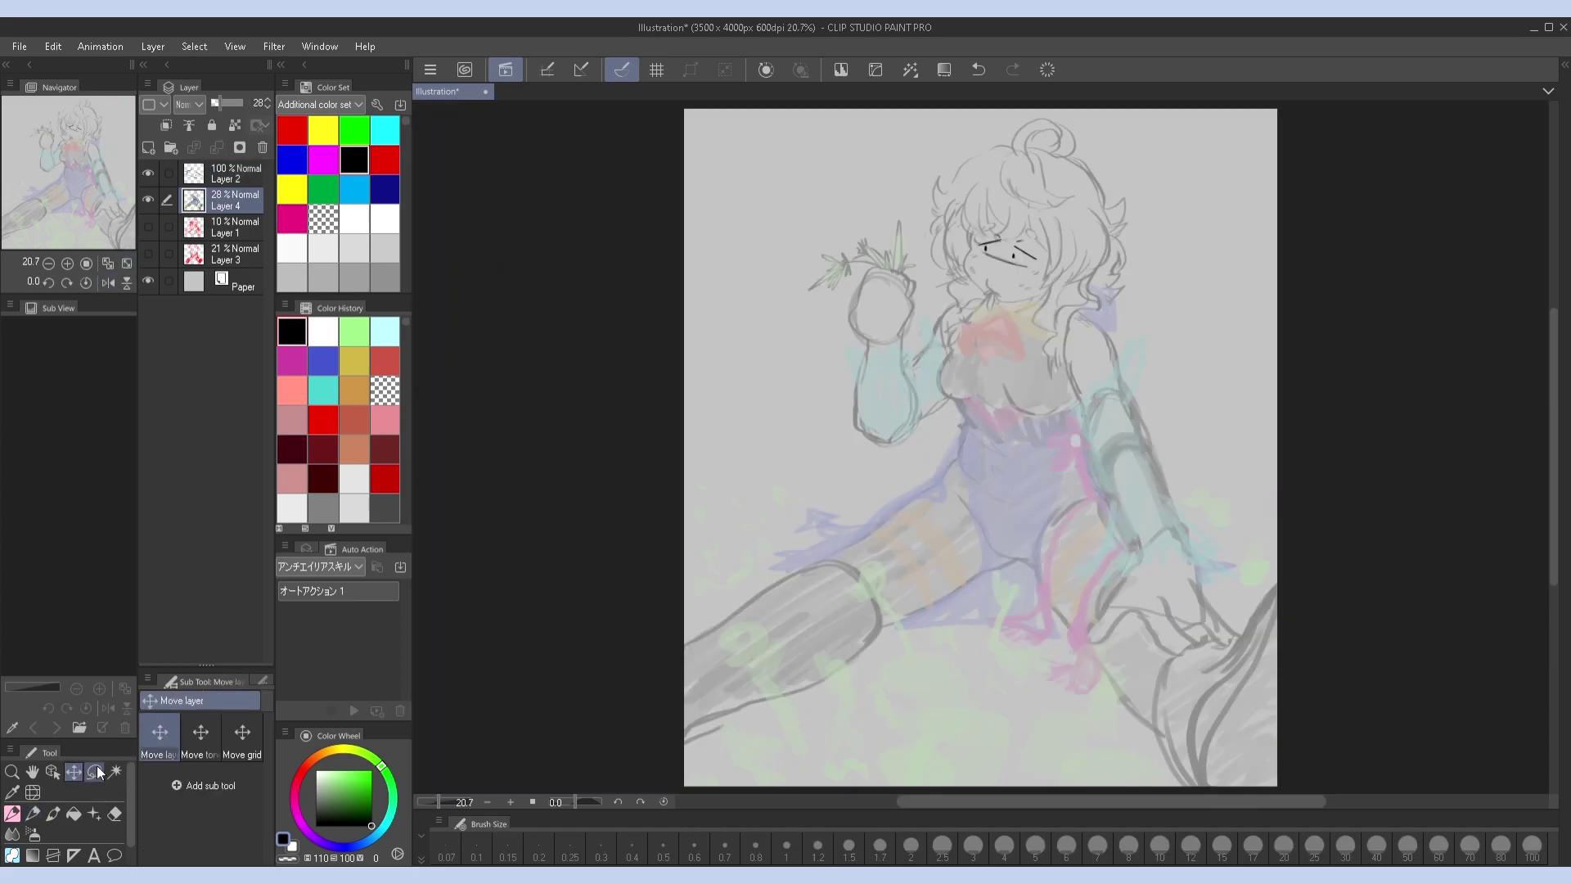
Lasso the crown of the hair on the sketch layer, shift it to match the bangs and deselect
key("m")
left_click_drag(1113, 136, 918, 213)
left_click_drag(1101, 206, 1107, 197)
key("k")
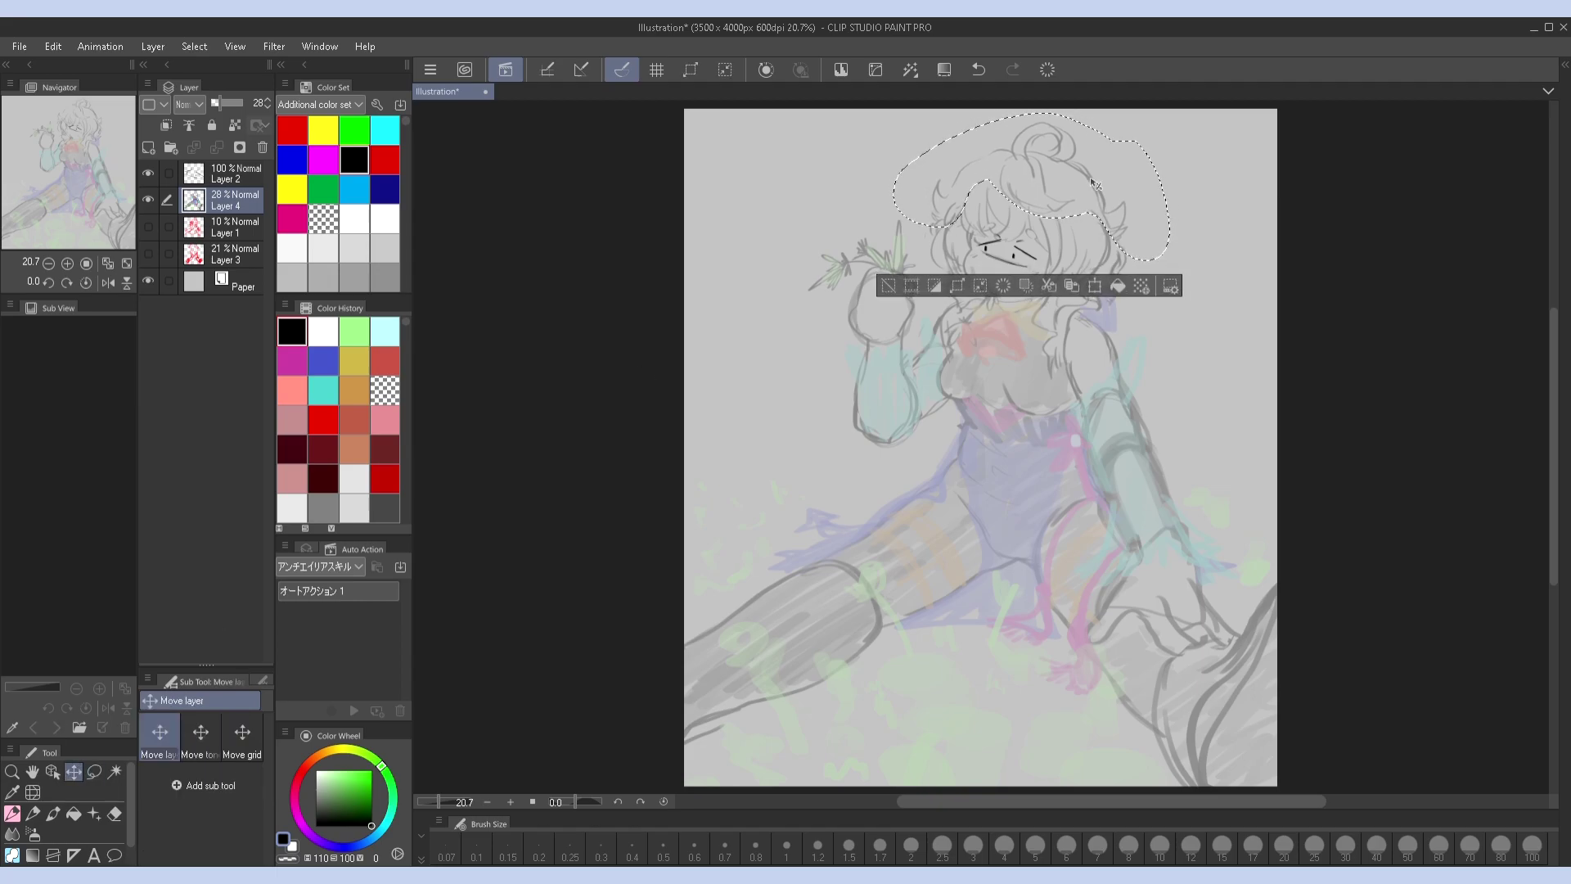
key("ctrl+d")
Ink the cheek and jaw contour and a short forehead line on the line layer with the SU-Cream Pencil at size 0.7
scroll(1041, 169, "up", 5)
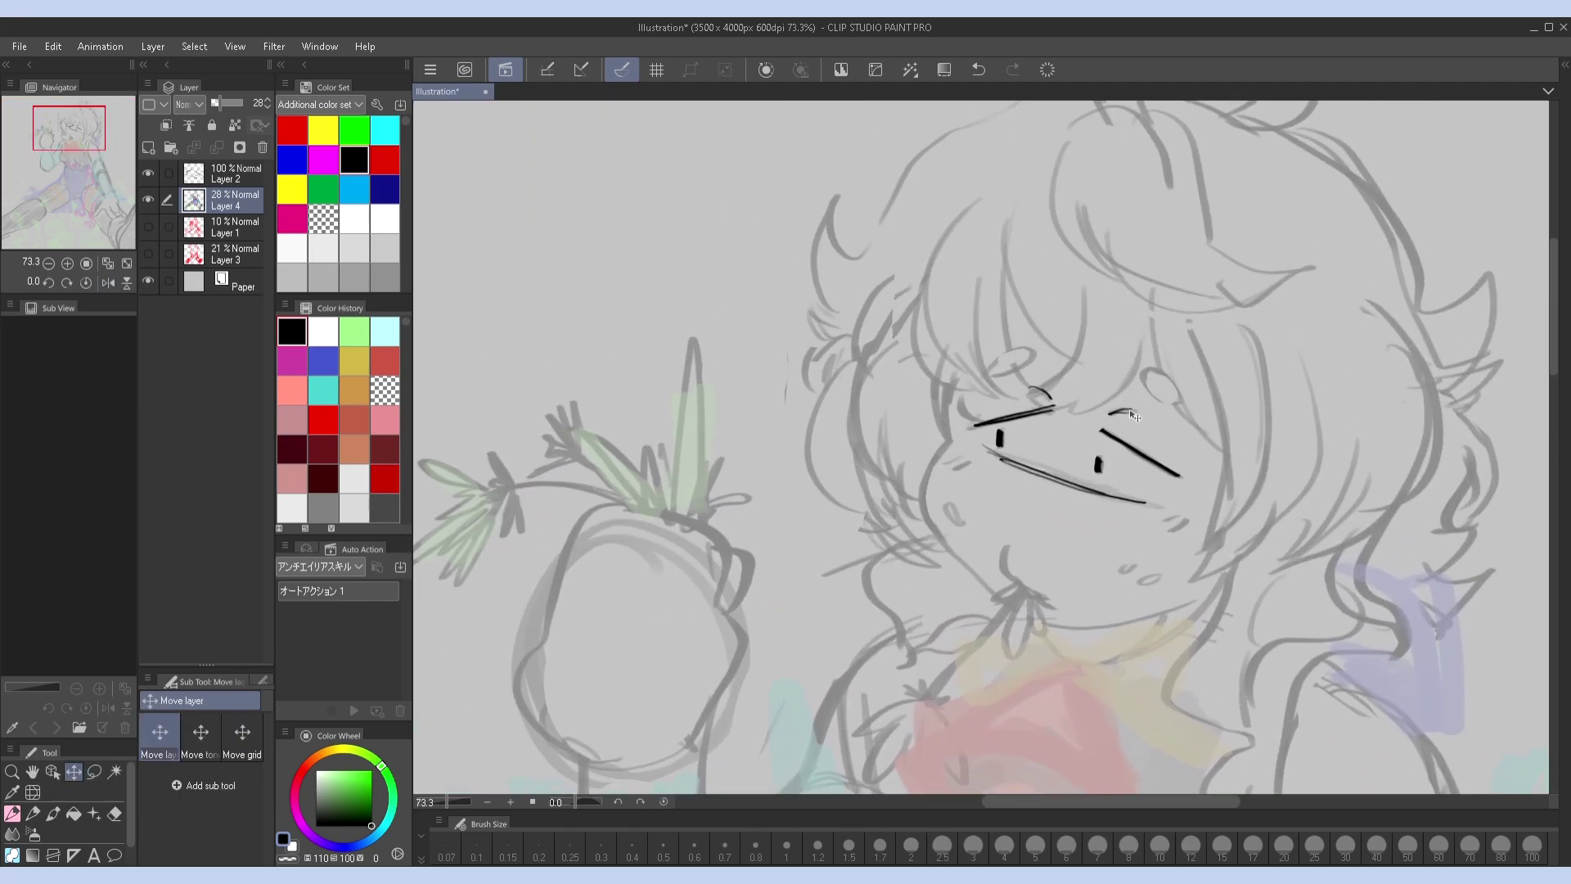
key("alt+bracketright")
key("p")
mouse_move(950, 443)
left_mouse_down()
mouse_move(978, 577)
mouse_move(1051, 626)
mouse_move(1194, 607)
left_mouse_up()
left_click_drag(959, 365, 951, 440)
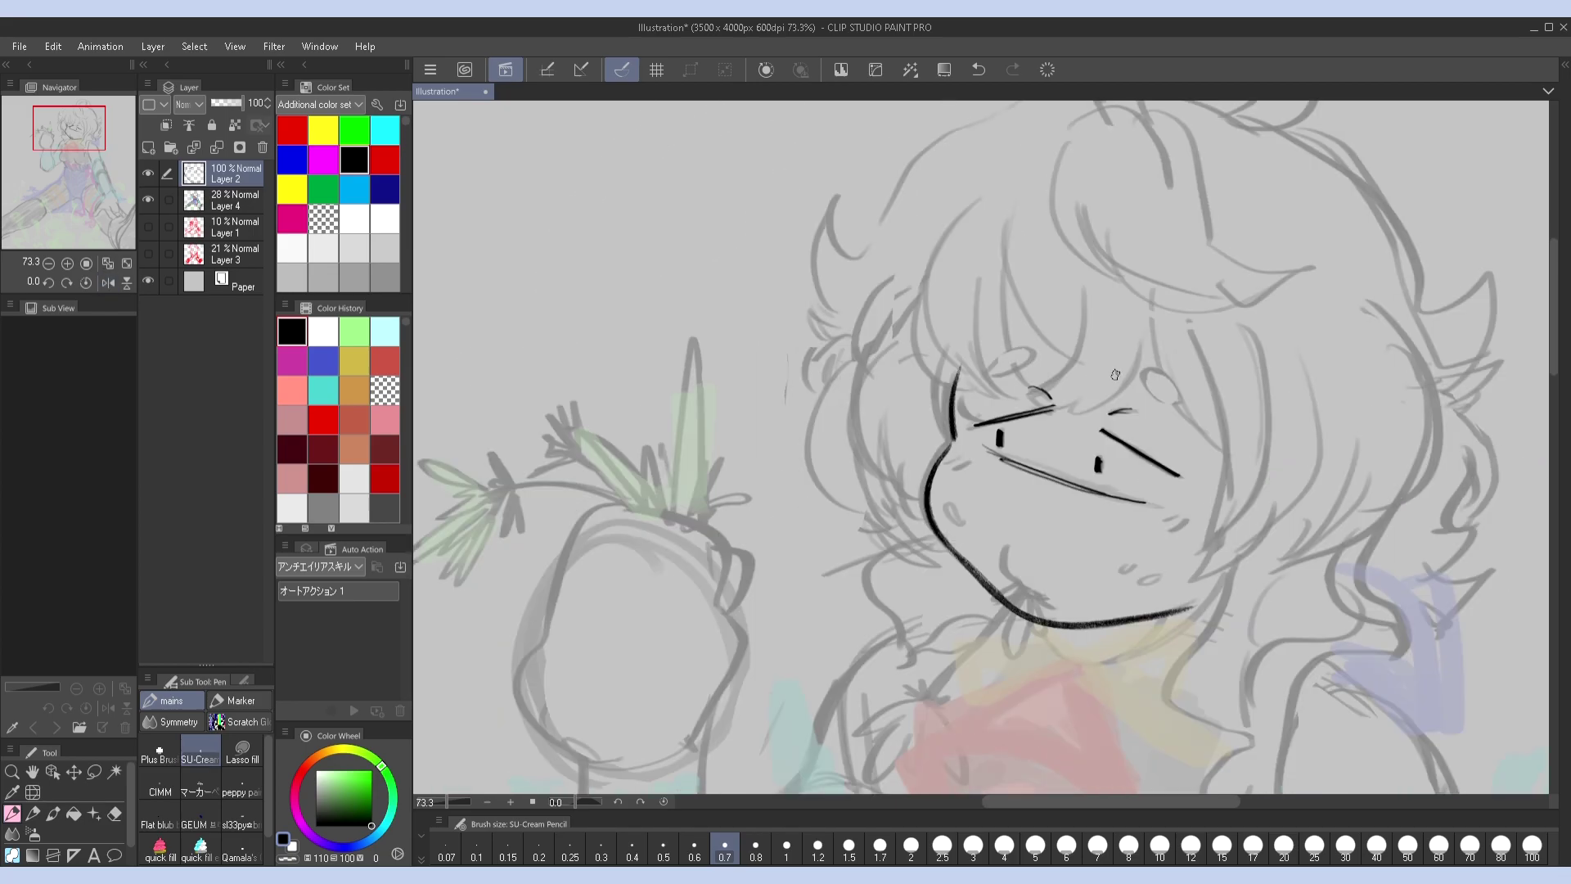
Check the line art without the sketch, then ink the small oval freckles on the cheeks over it
left_click(149, 200)
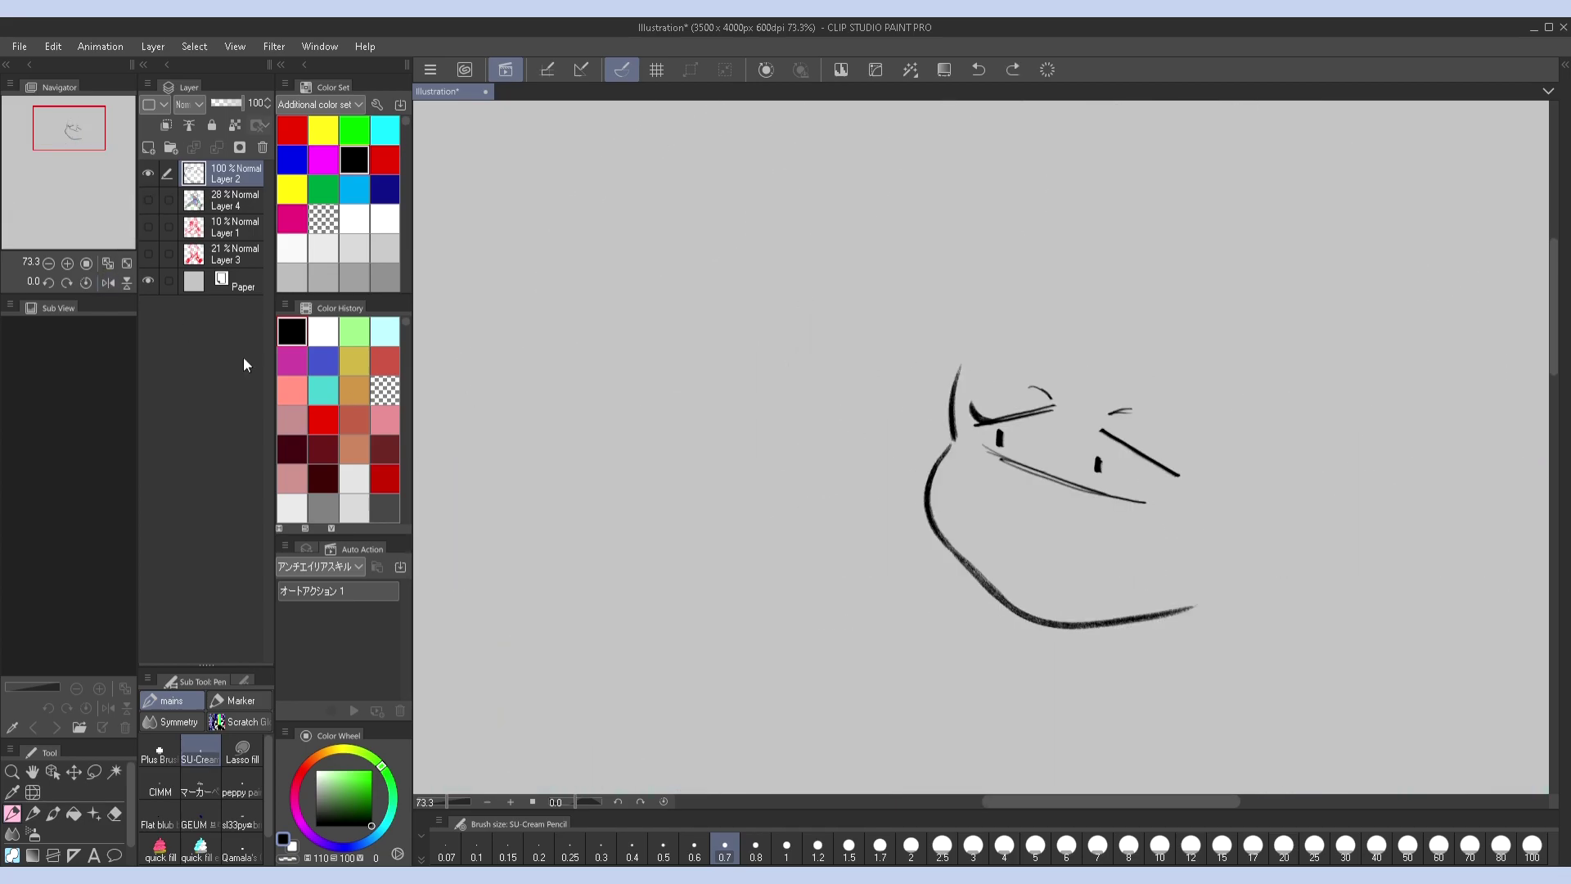
key("ctrl+z")
left_click_drag(948, 520, 826, 536)
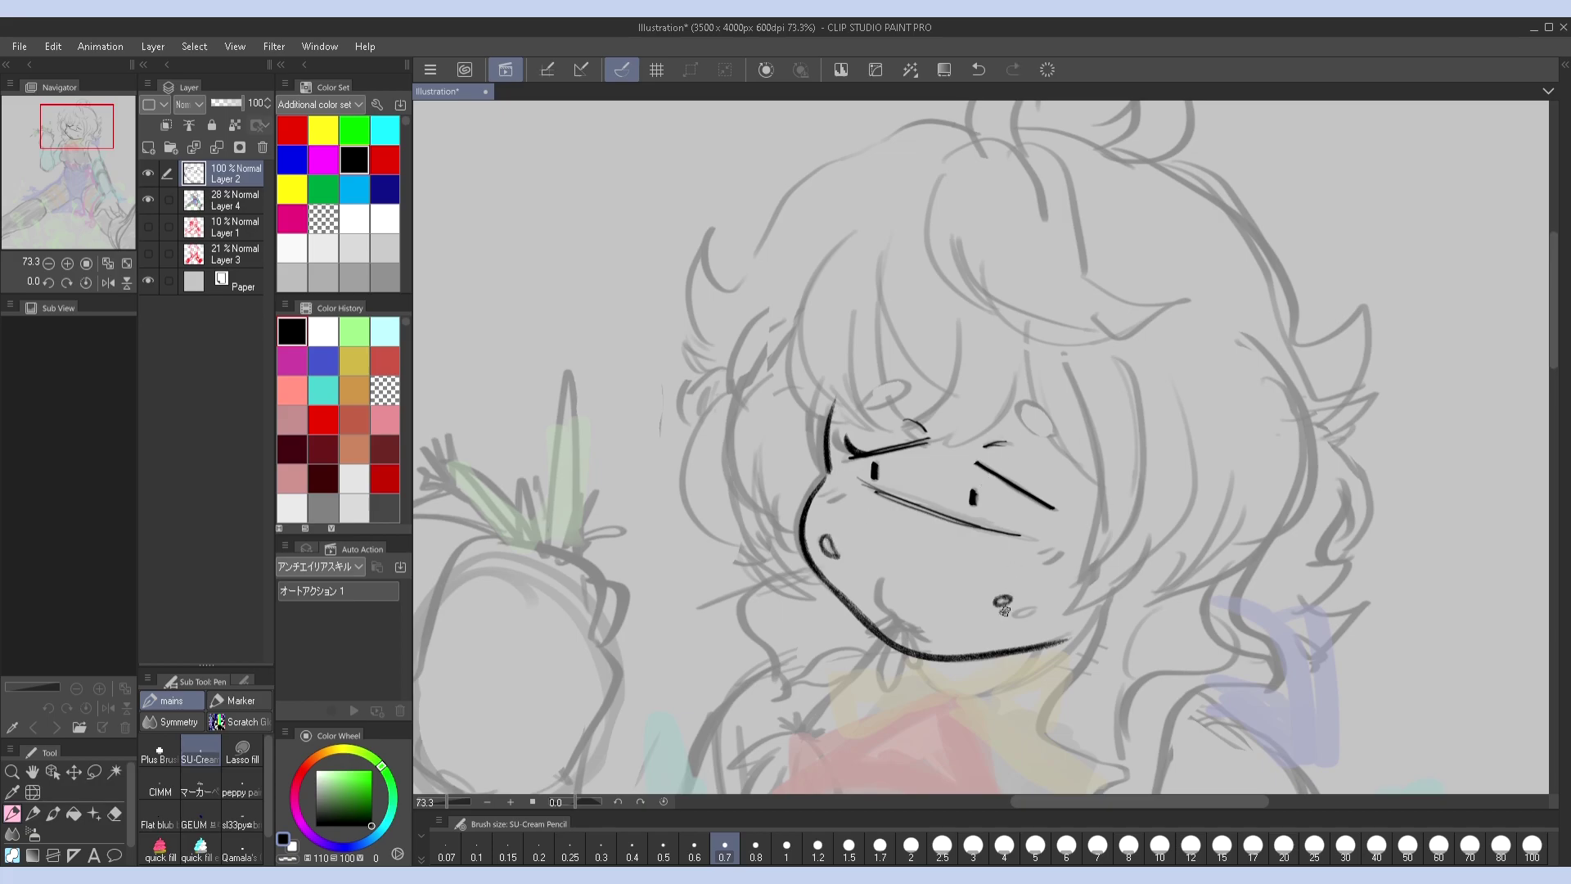
Ink the two oval brows and redraw the forehead line at the far side of the face, checking them mirrored
key("ctrl+z")
key("h")
mouse_move(918, 427)
left_mouse_down()
mouse_move(1030, 432)
mouse_move(910, 384)
left_mouse_up()
key("h")
key("h")
key("h")
key("h")
key("ctrl+z")
left_click_drag(902, 442, 933, 410)
key("h")
left_click(148, 199)
left_click_drag(835, 350, 836, 475)
key("h")
key("h")
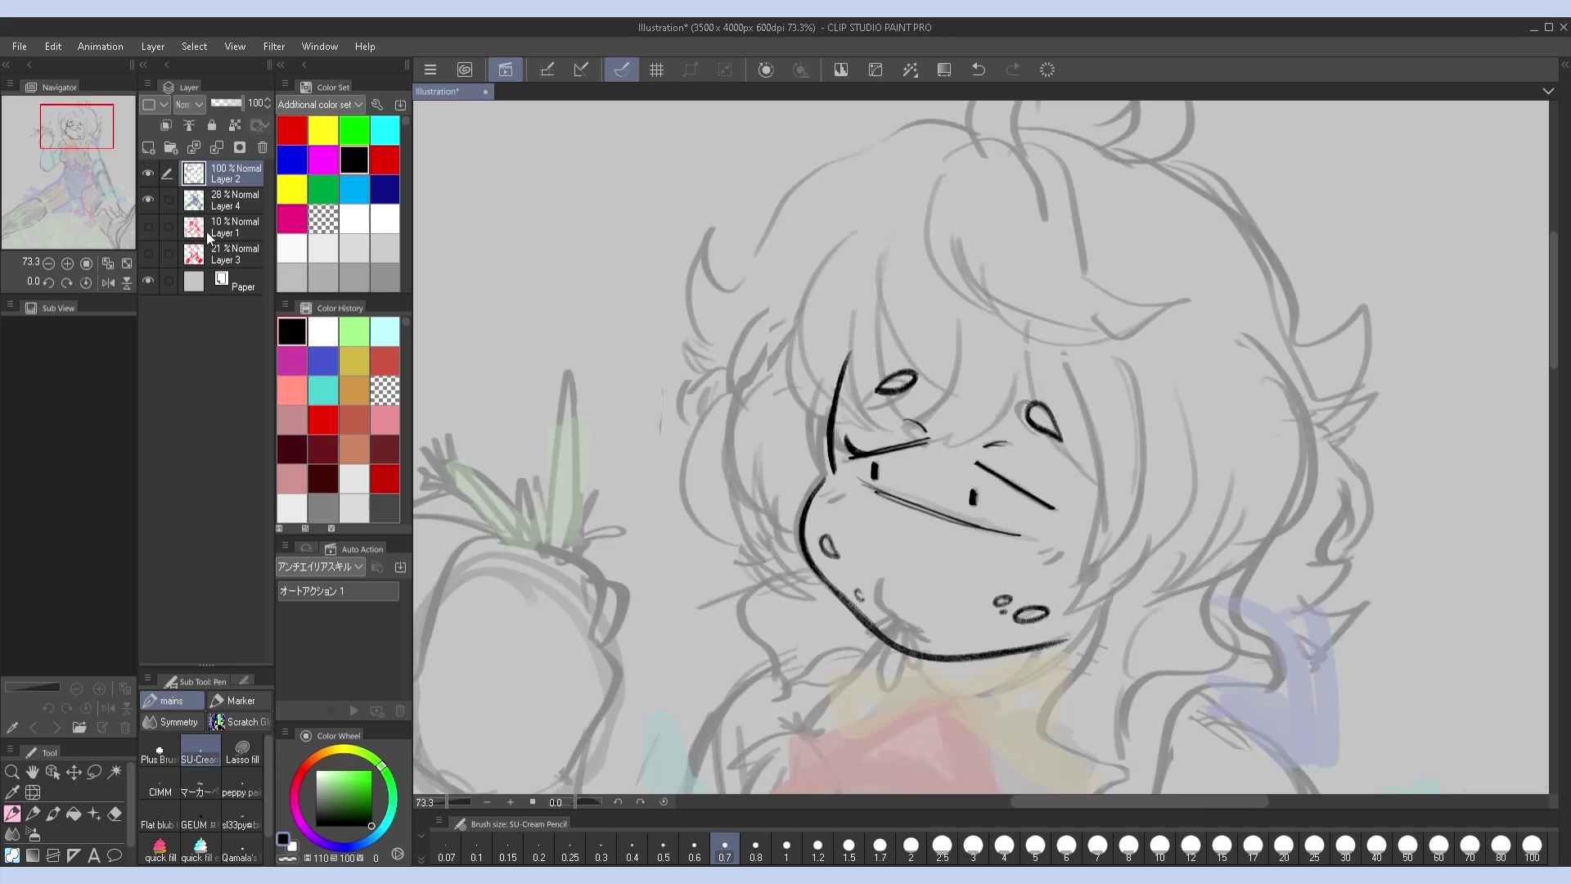
Ink the mouth corner and the flower stem held in the mouth, ending in a spiky tuft at its lower end
left_click(152, 200)
left_click_drag(880, 579, 891, 618)
left_click_drag(1015, 530, 1023, 494)
left_click_drag(909, 532, 986, 430)
left_click_drag(986, 471, 900, 567)
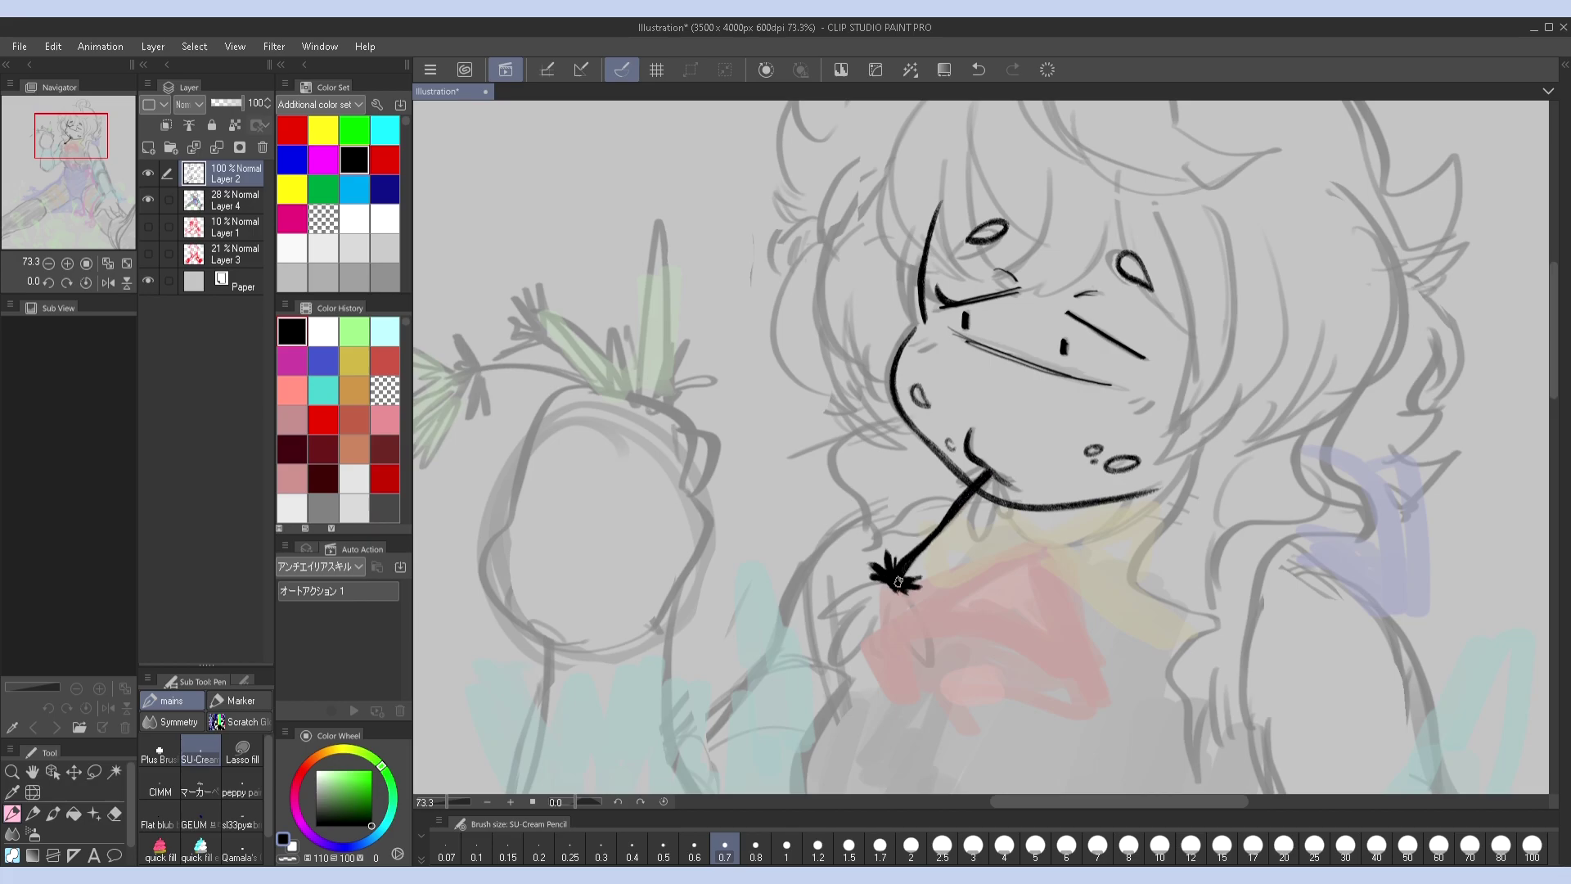
Ink the drooping flower petals below the spiky tuft and the small leaves where the stem meets the mouth
mouse_move(881, 581)
left_mouse_down()
mouse_move(825, 657)
mouse_move(892, 585)
mouse_move(862, 641)
mouse_move(888, 600)
mouse_move(911, 619)
mouse_move(890, 609)
mouse_move(895, 625)
mouse_move(851, 667)
left_mouse_up()
key("h")
key("h")
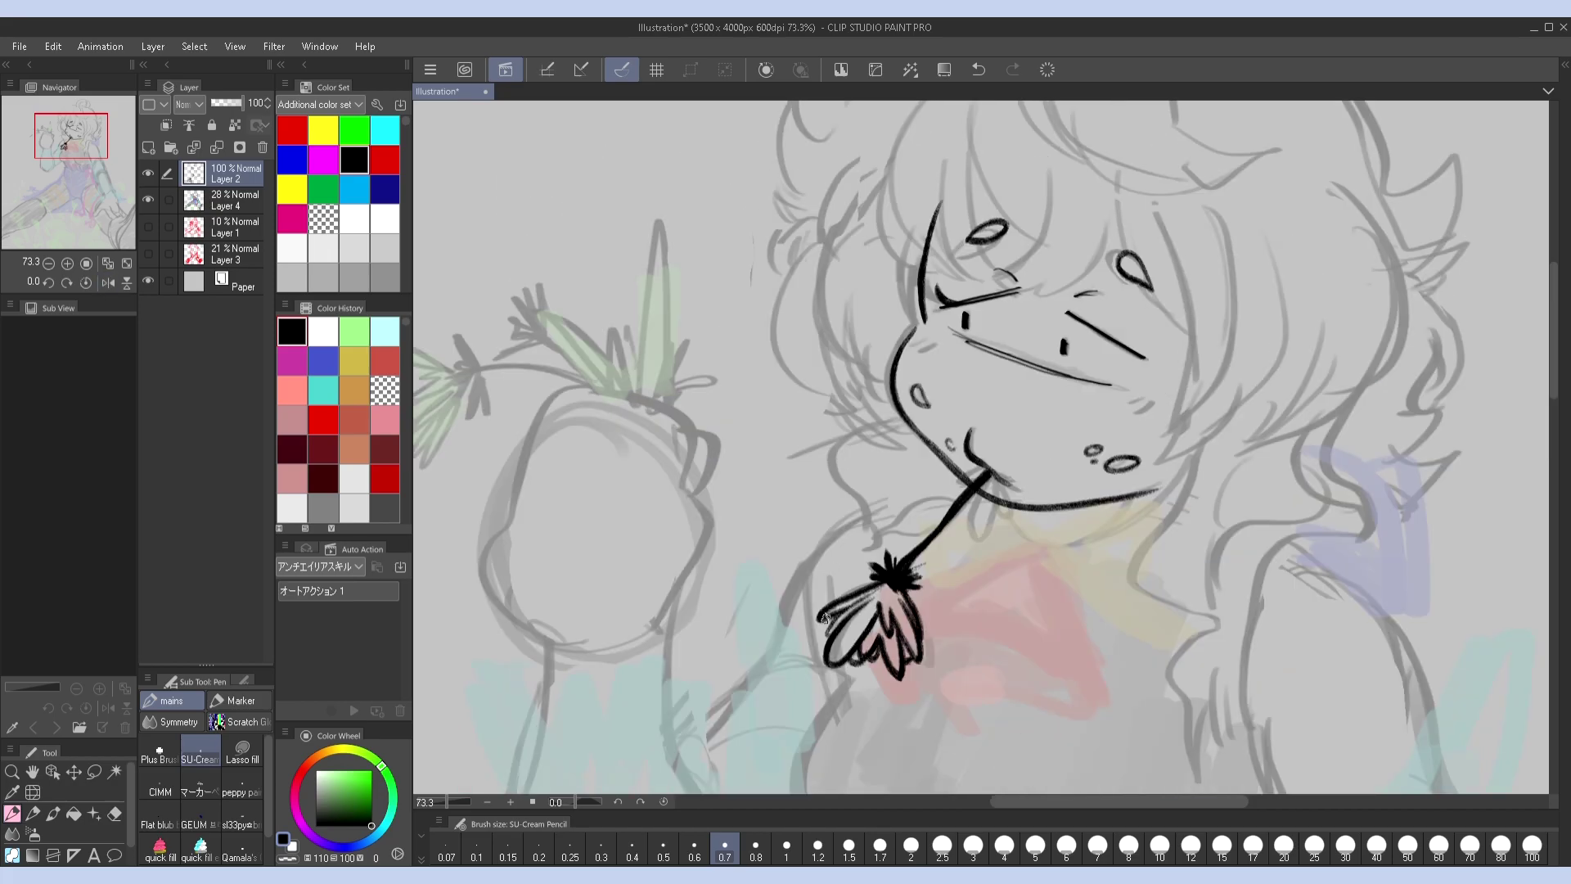
left_click_drag(918, 607, 876, 644)
left_click_drag(952, 513, 941, 574)
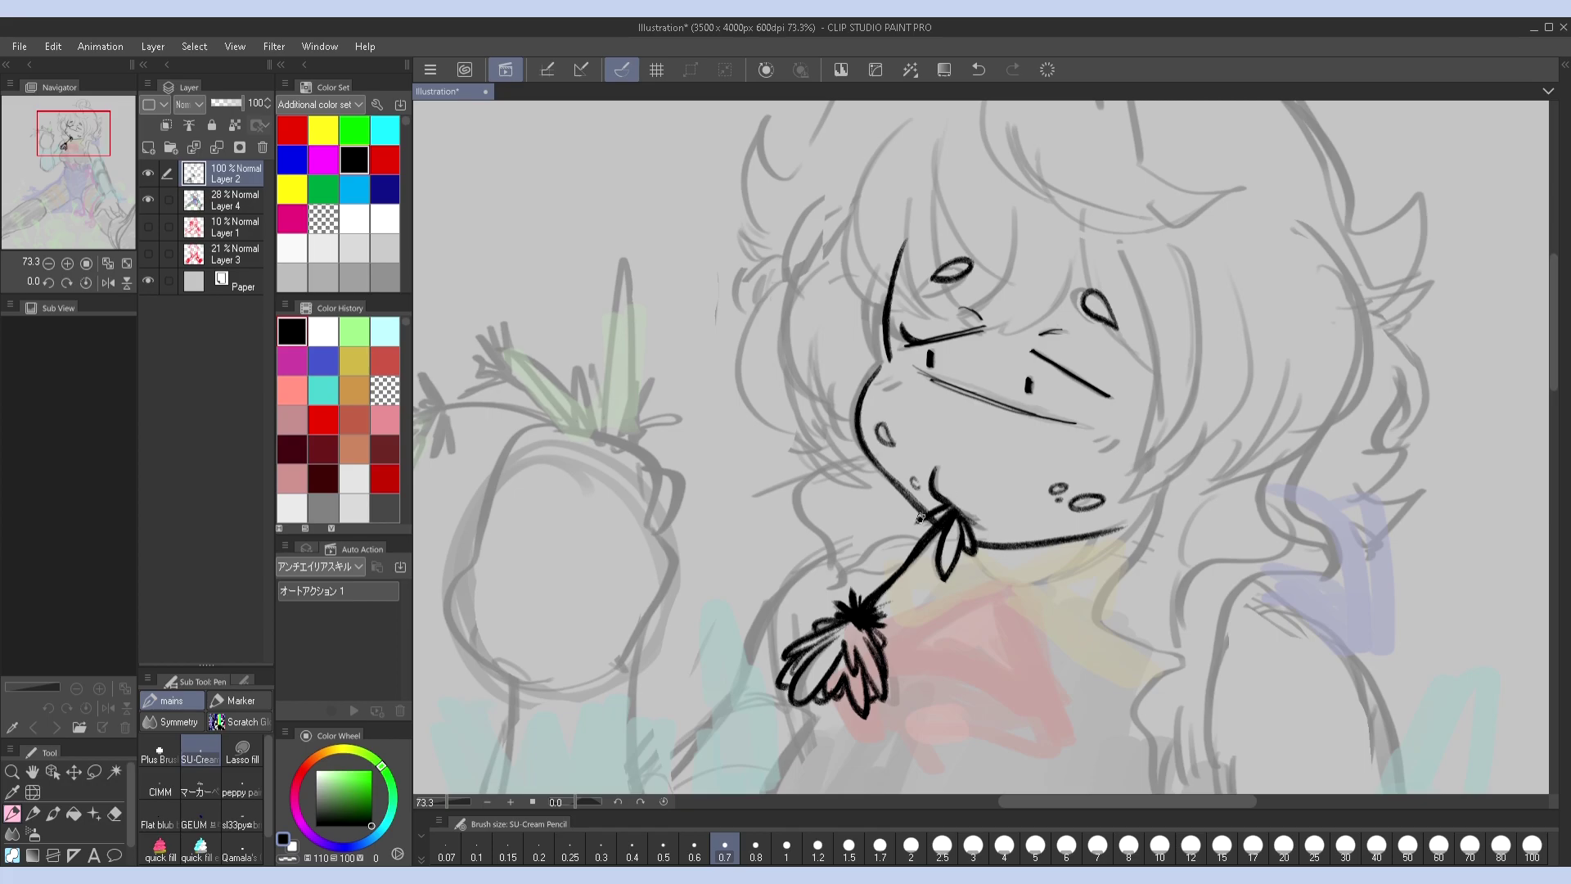
Add a new layer above the face lines and ink the bangs over the forehead and brows
scroll(1175, 373, "up", 3)
key("ctrl+shift+n")
mouse_move(863, 314)
left_mouse_down()
mouse_move(883, 429)
mouse_move(896, 422)
mouse_move(887, 454)
mouse_move(980, 445)
mouse_move(1015, 385)
left_mouse_up()
key("ctrl+z")
left_click_drag(1009, 427, 1072, 495)
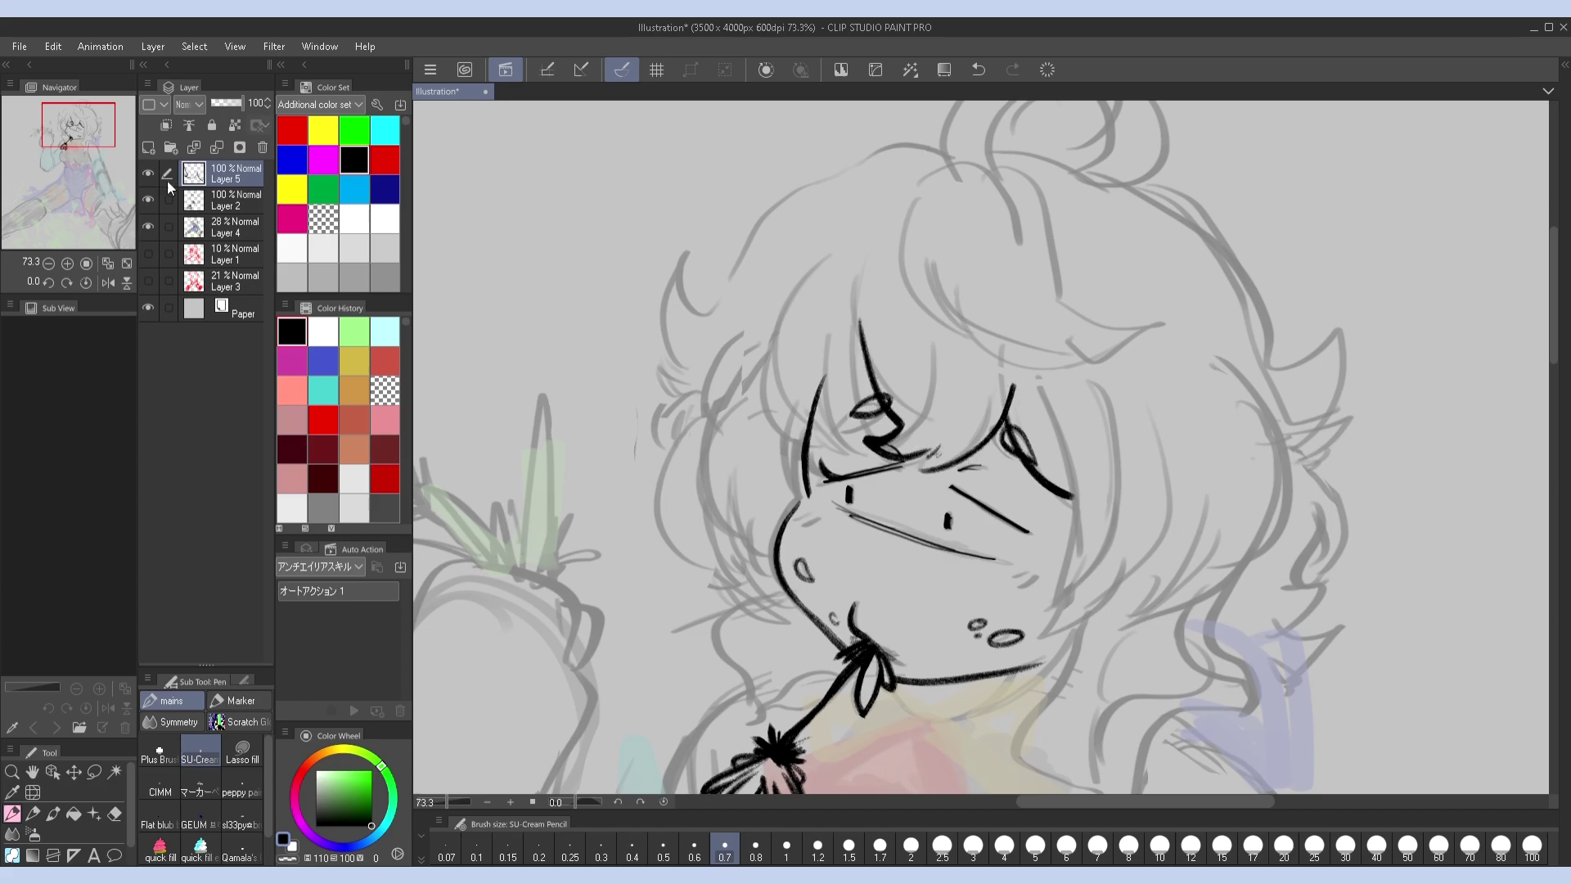
left_click_drag(863, 416, 869, 448)
left_click_drag(825, 387, 867, 450)
left_click_drag(818, 273, 843, 450)
left_click(148, 226)
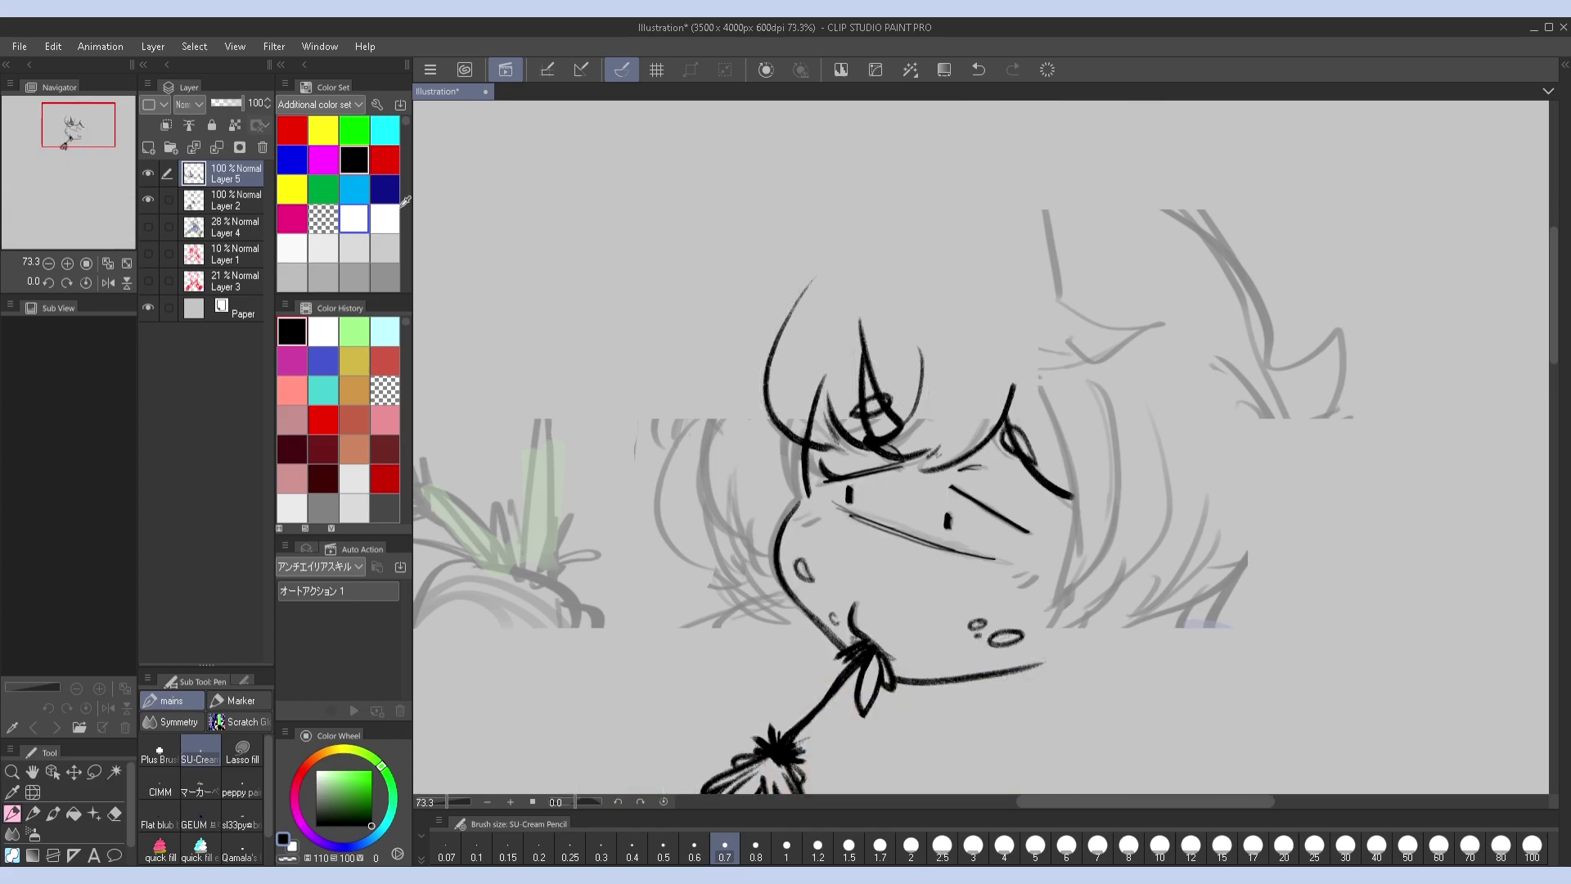
Clear the bang lines that cross the oval brows, checking the result mirrored and without the sketch
left_click(235, 199)
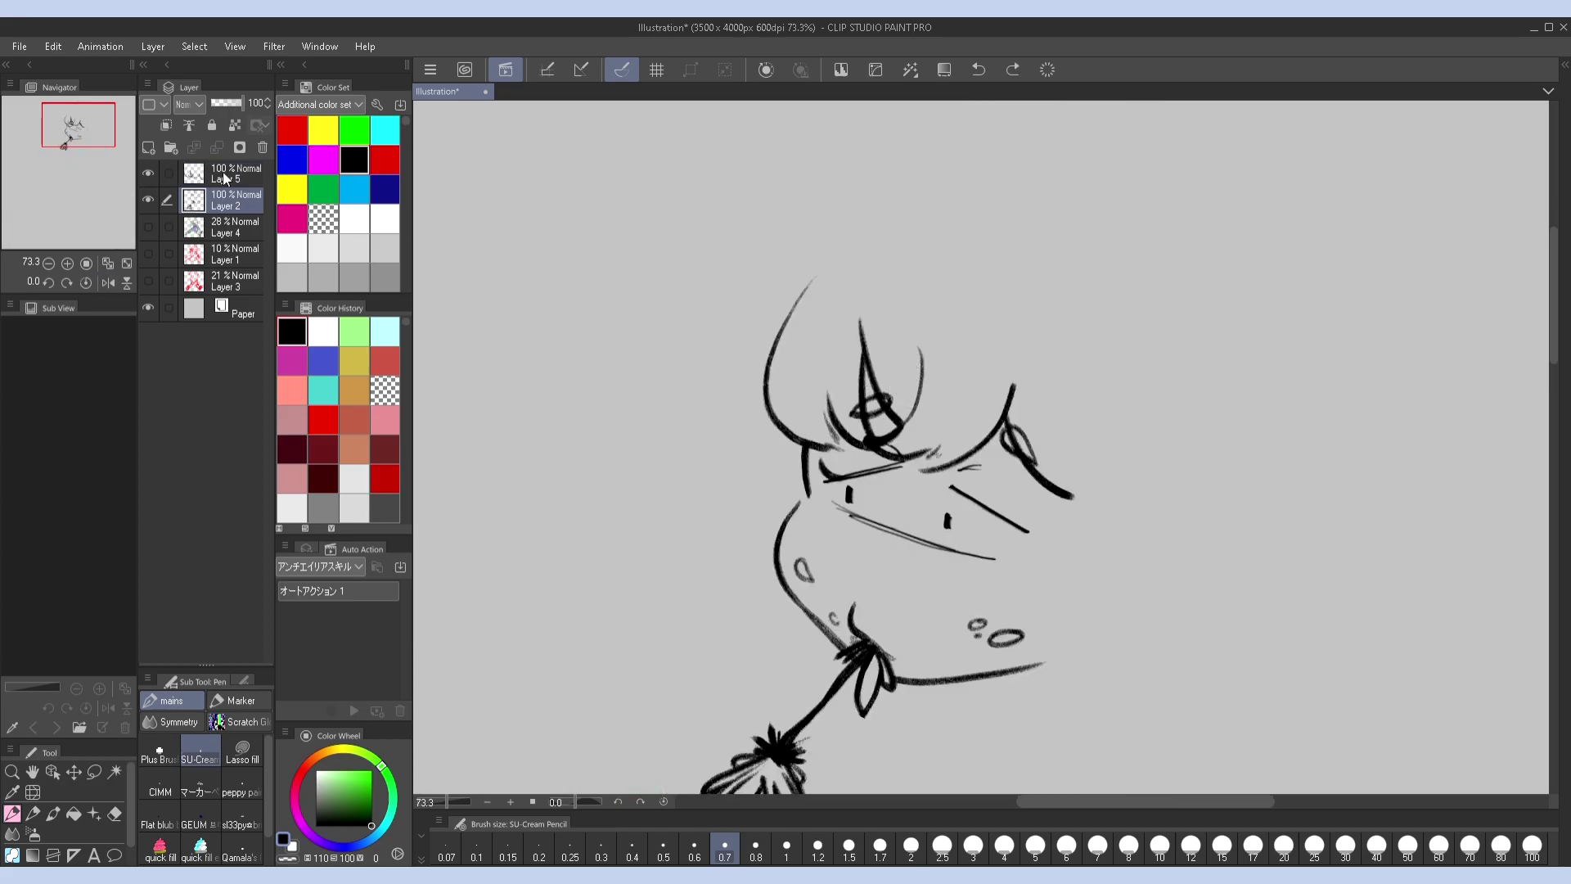
key("alt+]")
key("h")
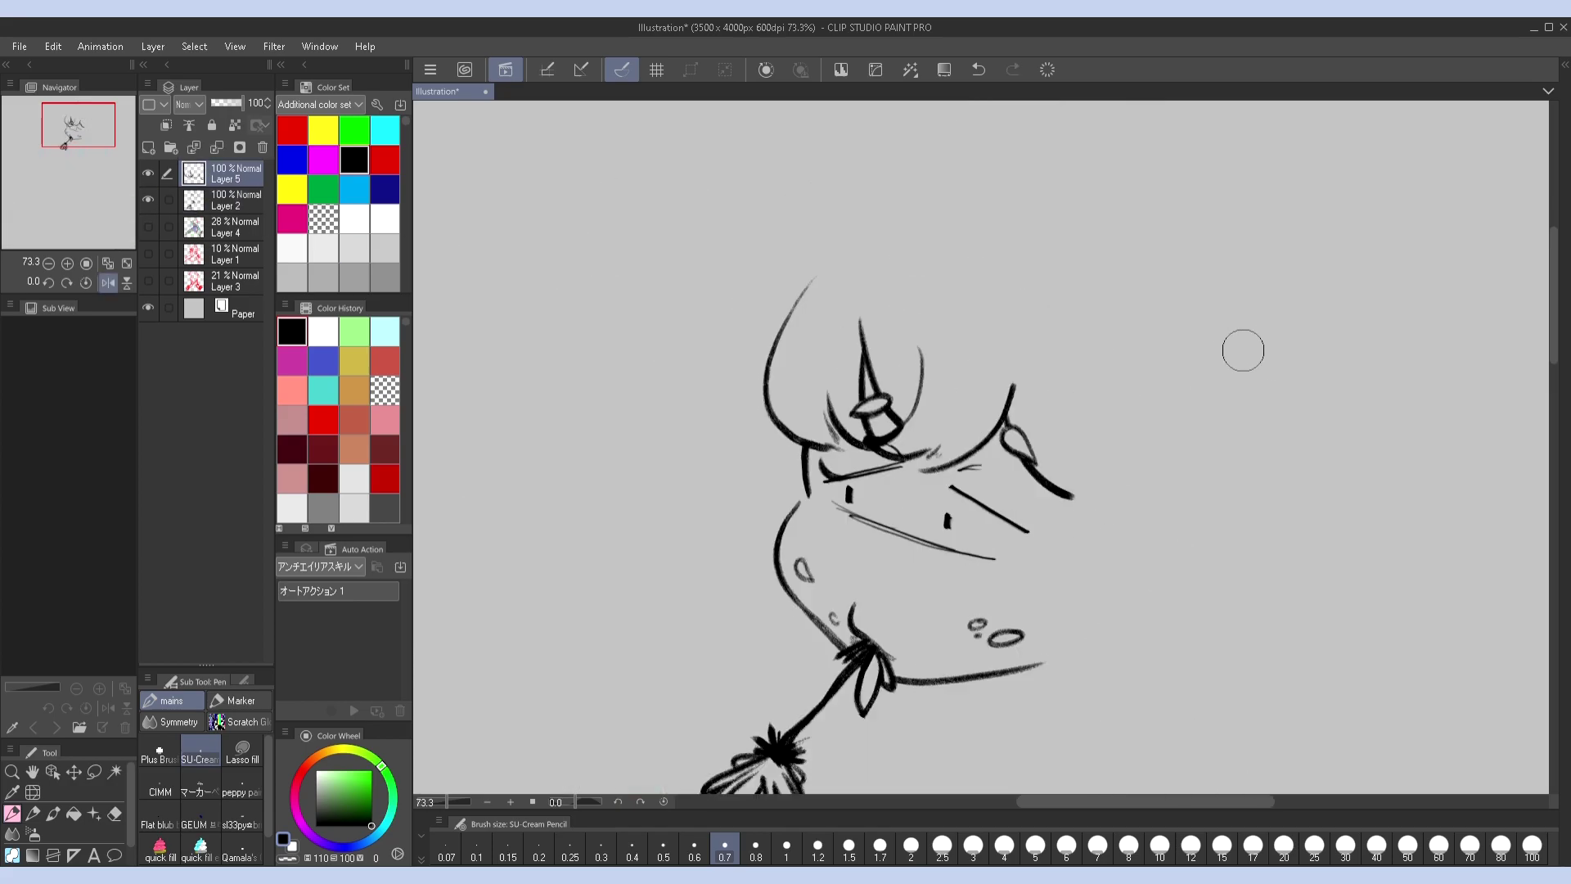
key("h")
key("alt+[")
left_click(148, 226)
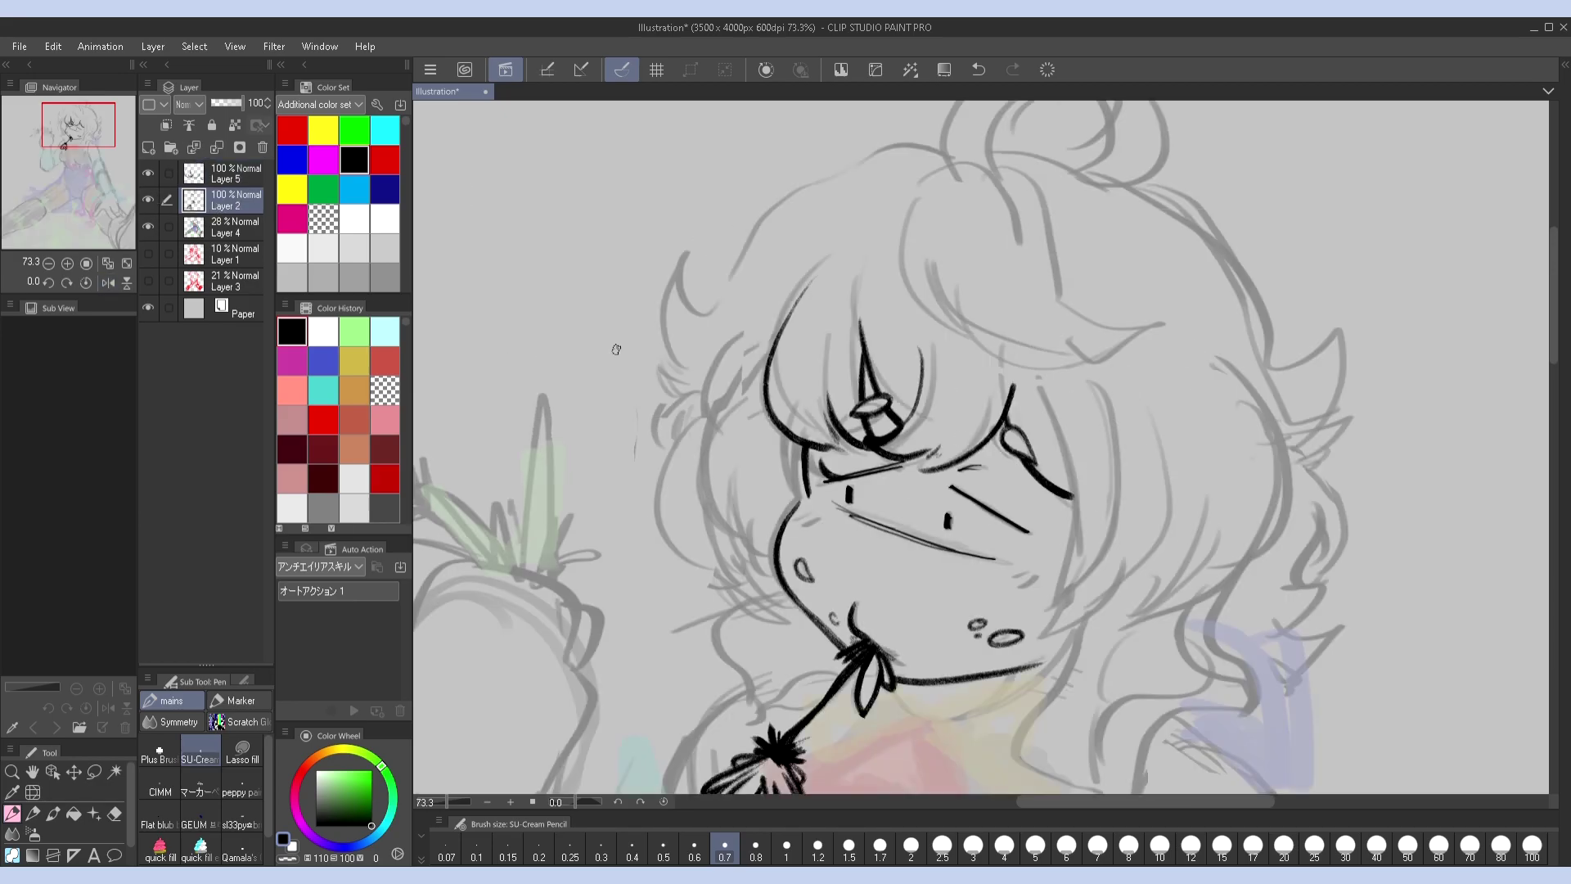
Ink the hair locks framing both cheeks on the hair layer, following the sketch
key("alt+]")
left_click_drag(767, 376, 770, 560)
left_click_drag(740, 500, 774, 563)
mouse_move(1168, 401)
left_mouse_down()
mouse_move(1186, 524)
mouse_move(1133, 601)
left_mouse_up()
mouse_move(1047, 401)
left_mouse_down()
mouse_move(1076, 561)
mouse_move(1146, 533)
left_mouse_up()
key("ctrl+z")
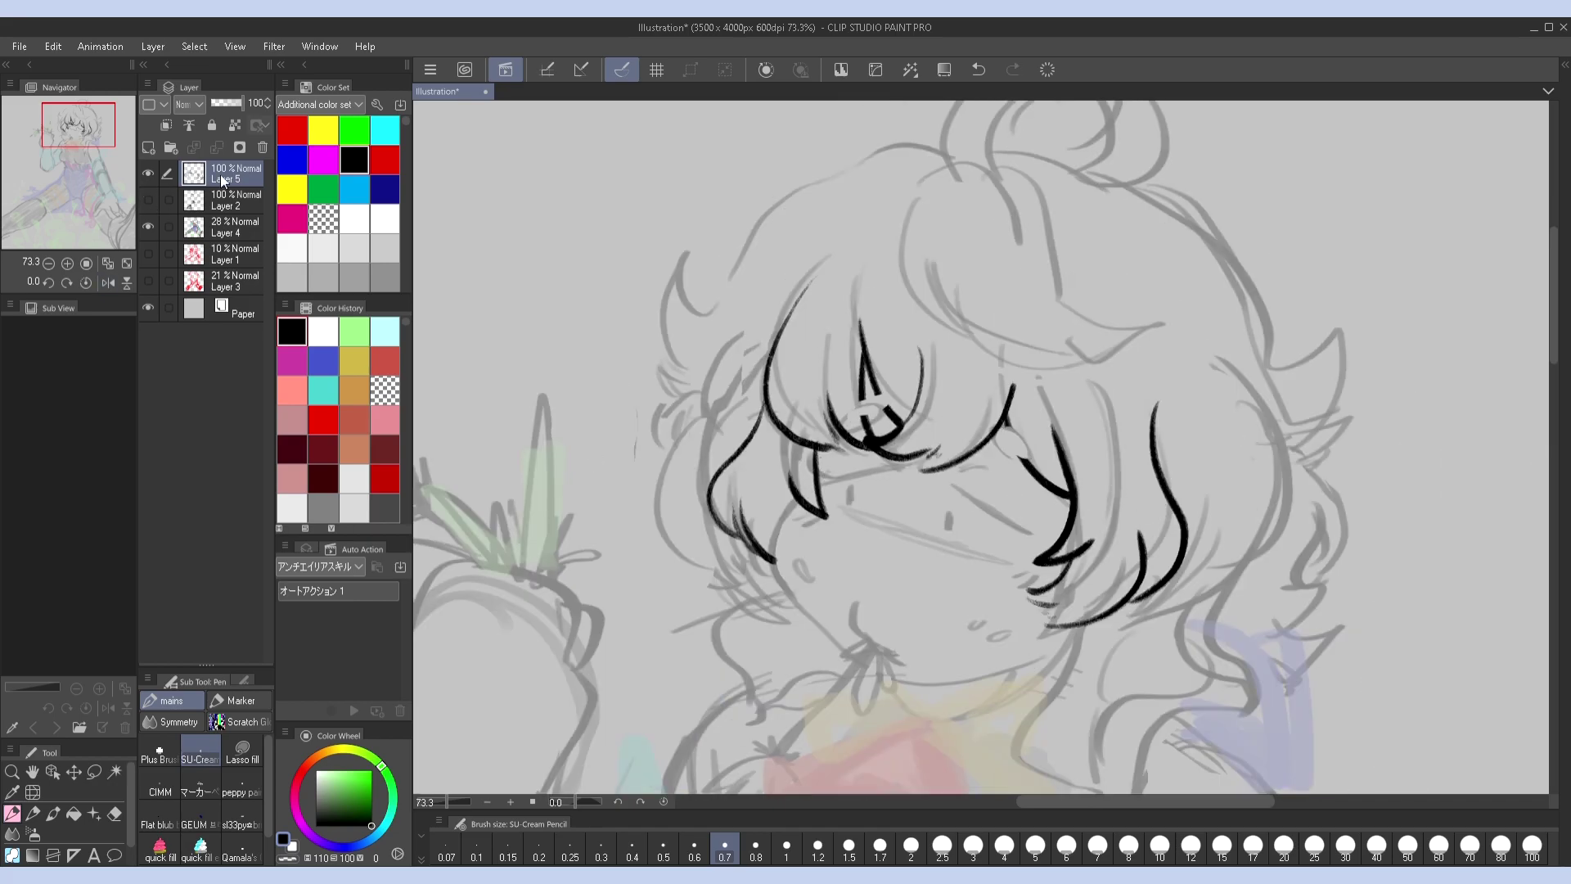
Redraw the outer lock beside the near cheek as a heavier curve, checking it mirrored and without the sketch
left_click(148, 226)
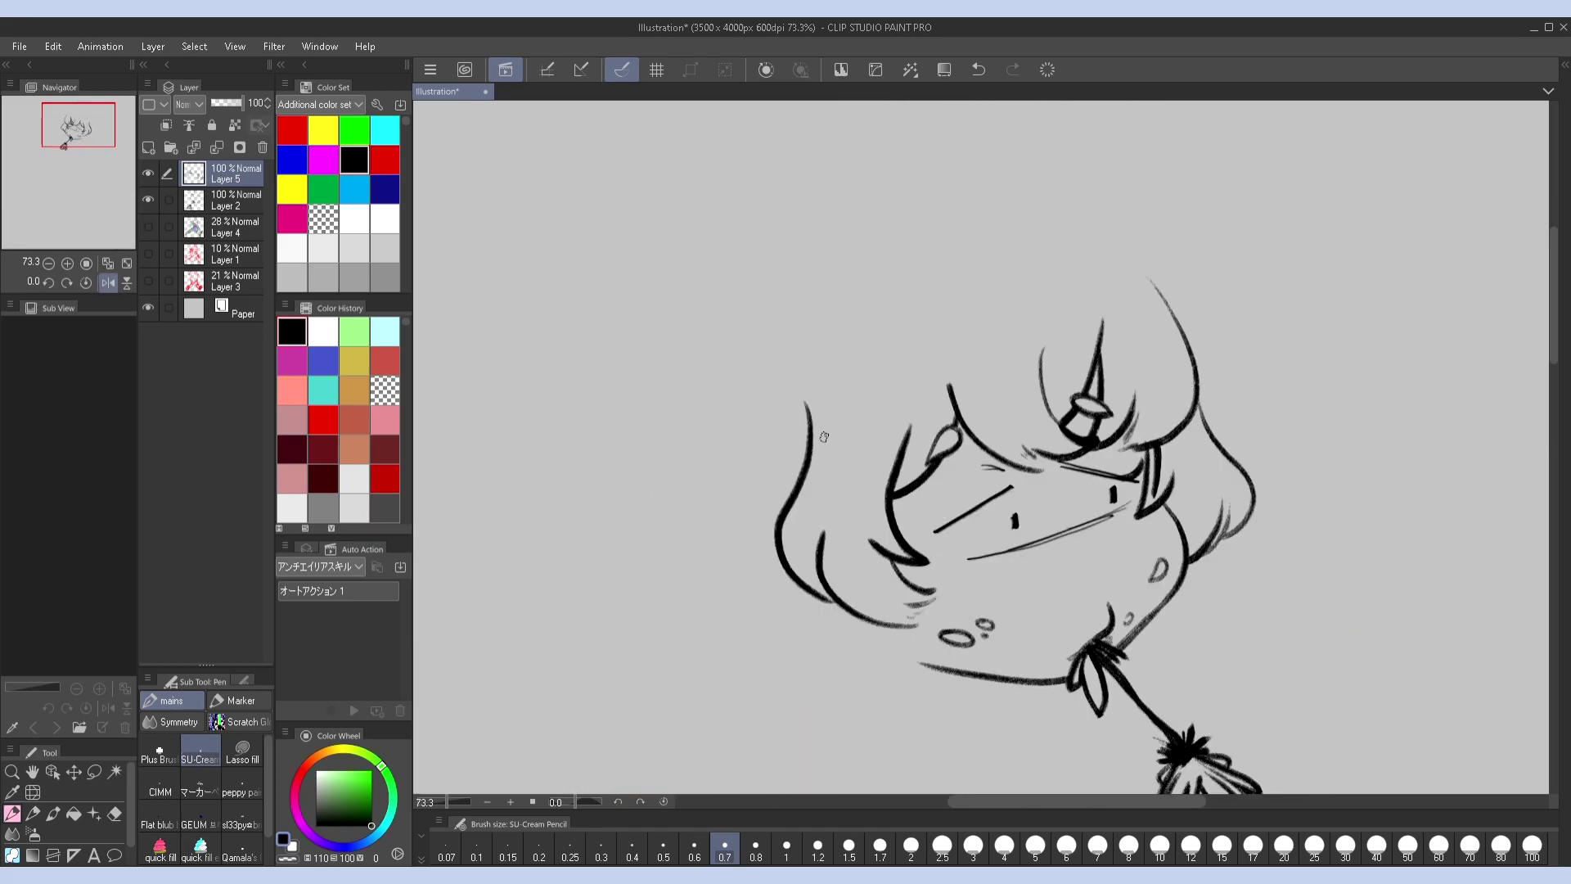
left_click_drag(1139, 438, 1137, 609)
key("ctrl+z")
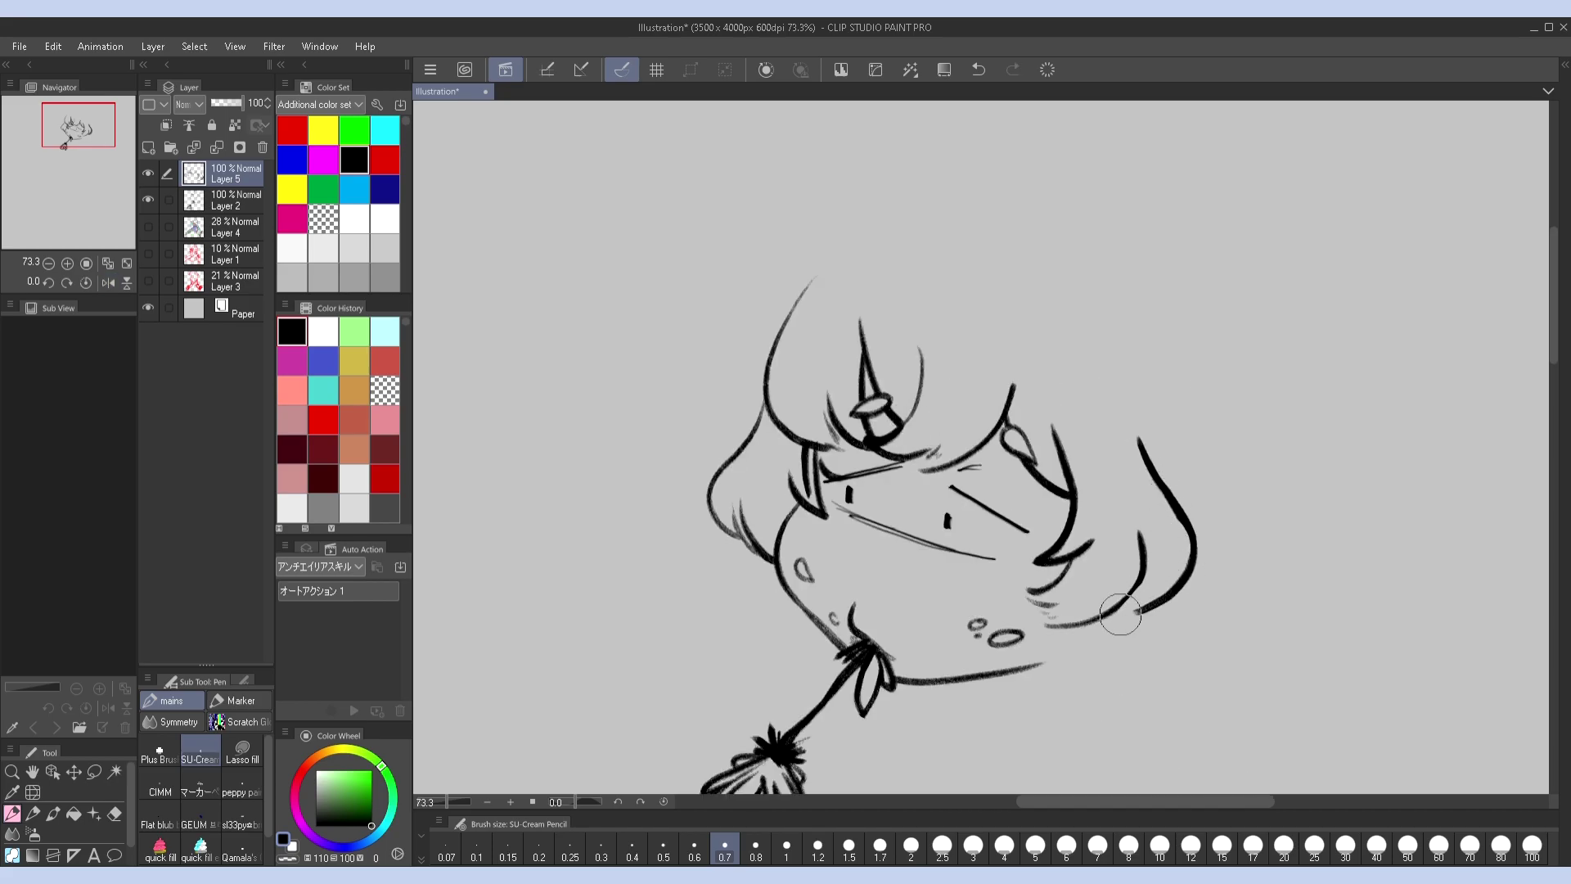
key("h")
key("h")
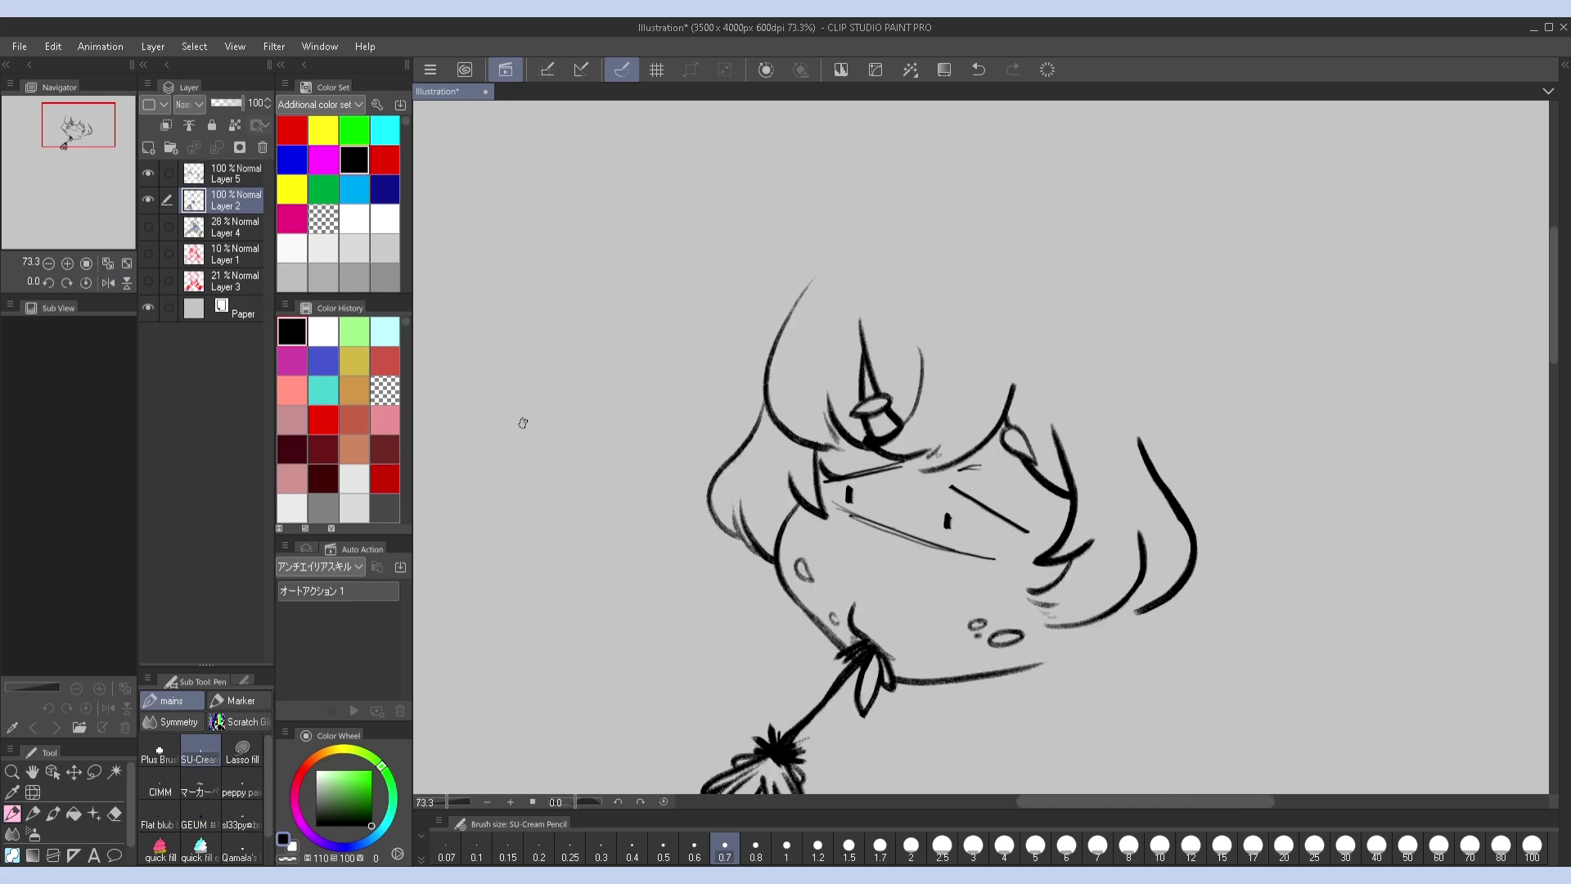
Redraw the lock running from the near brow down to the cheek, trying several curves and checking them mirrored
left_click_drag(1003, 423, 1064, 523)
key("ctrl+z")
key("h")
key("h")
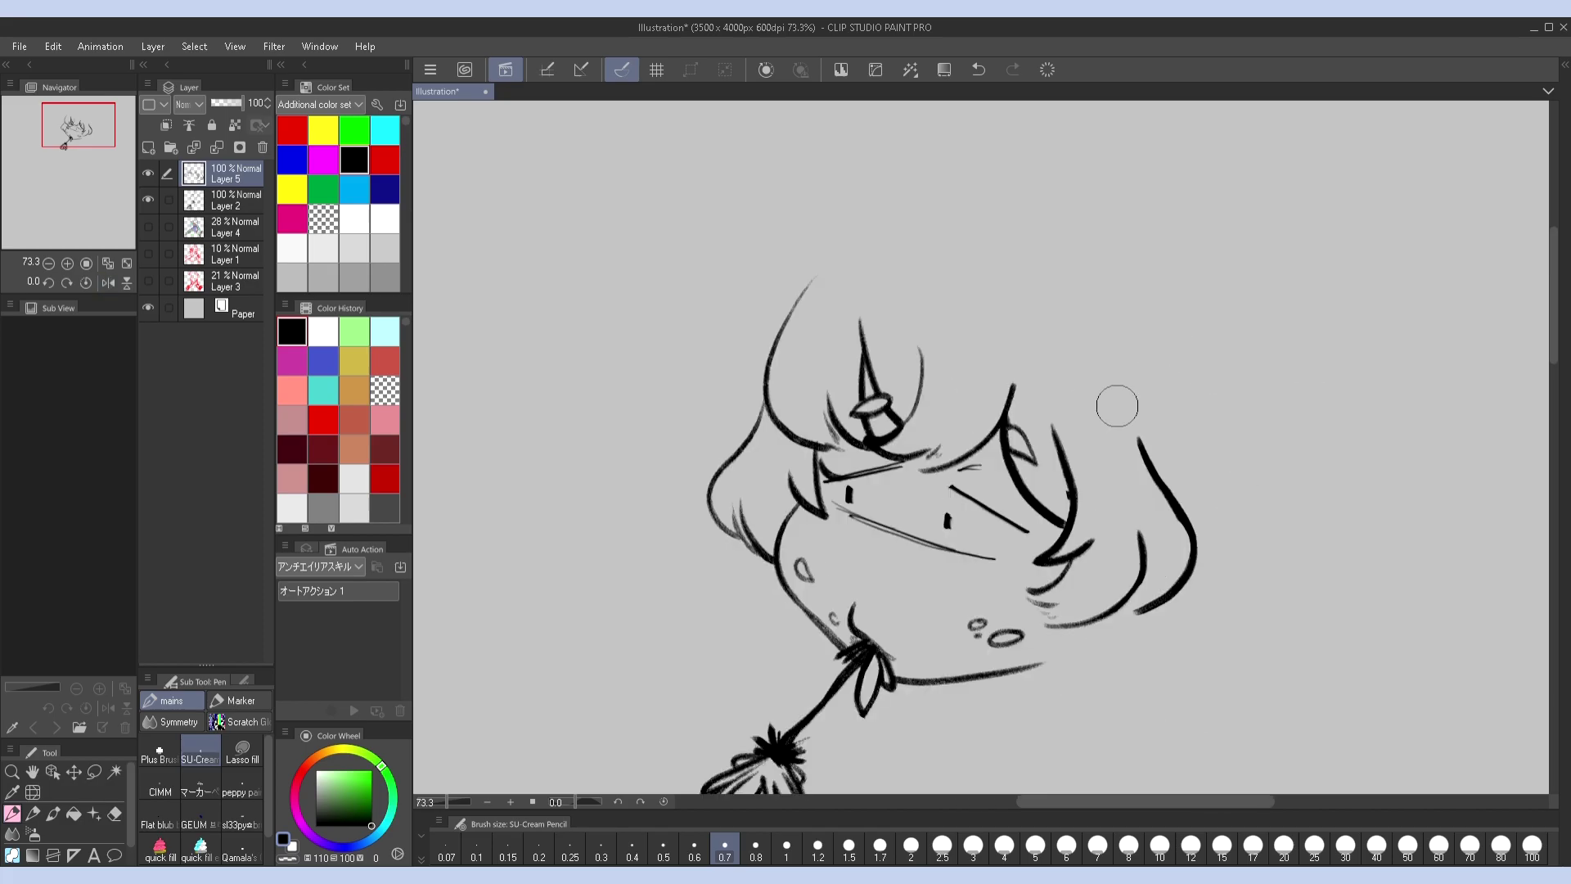
key("h")
left_click_drag(959, 413, 899, 528)
key("ctrl+z")
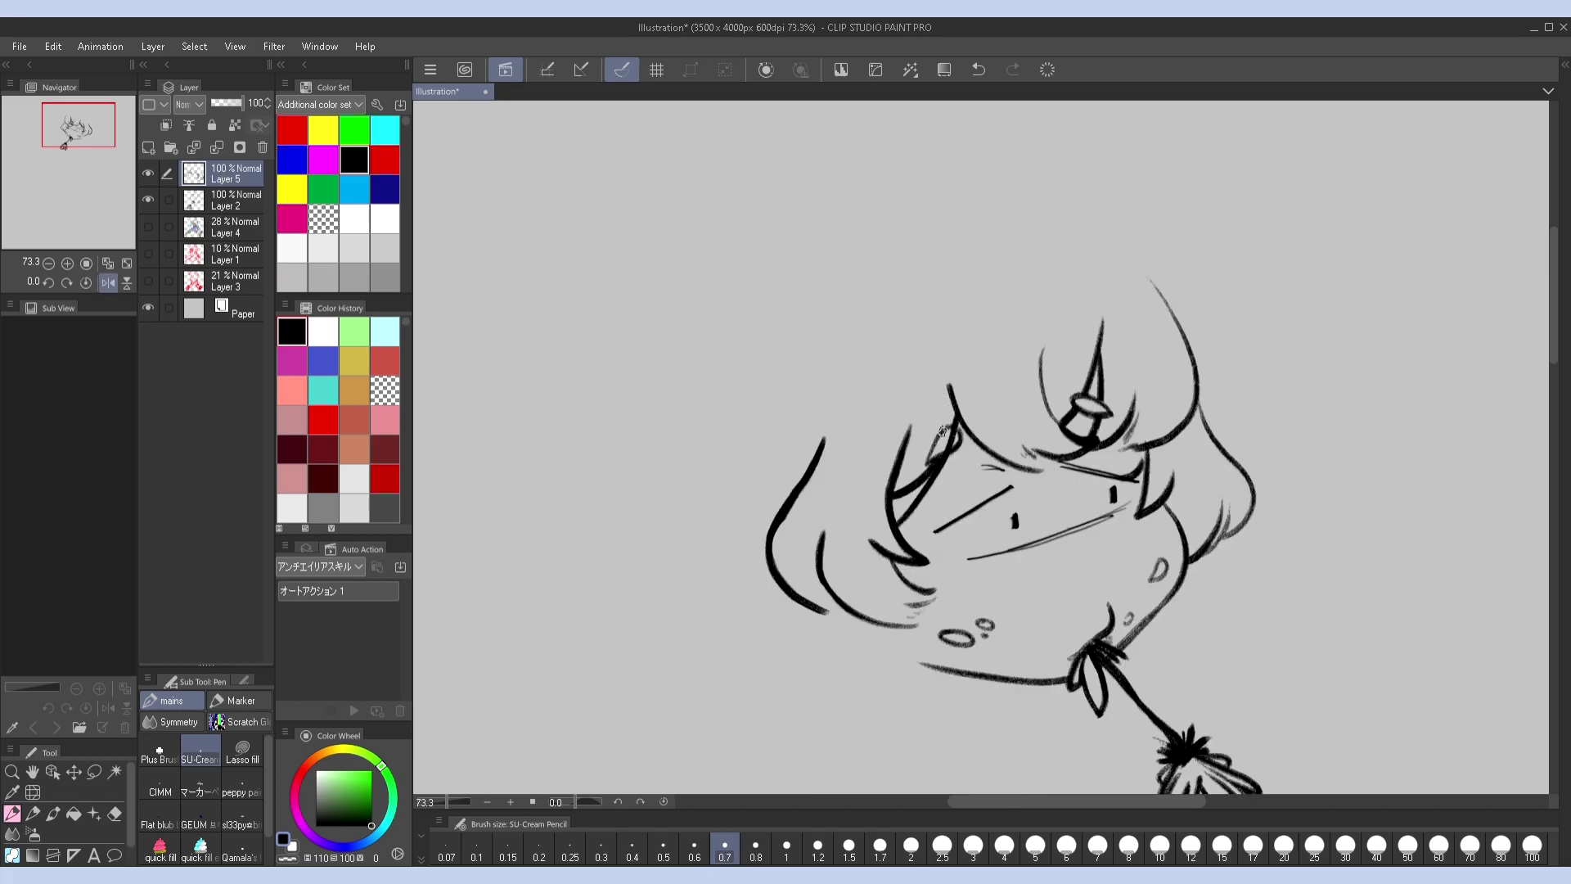
key("ctrl+z")
key("h")
left_click_drag(1023, 442, 1063, 503)
key("ctrl+z")
key("ctrl+z")
key("ctrl+y")
key("h")
key("h")
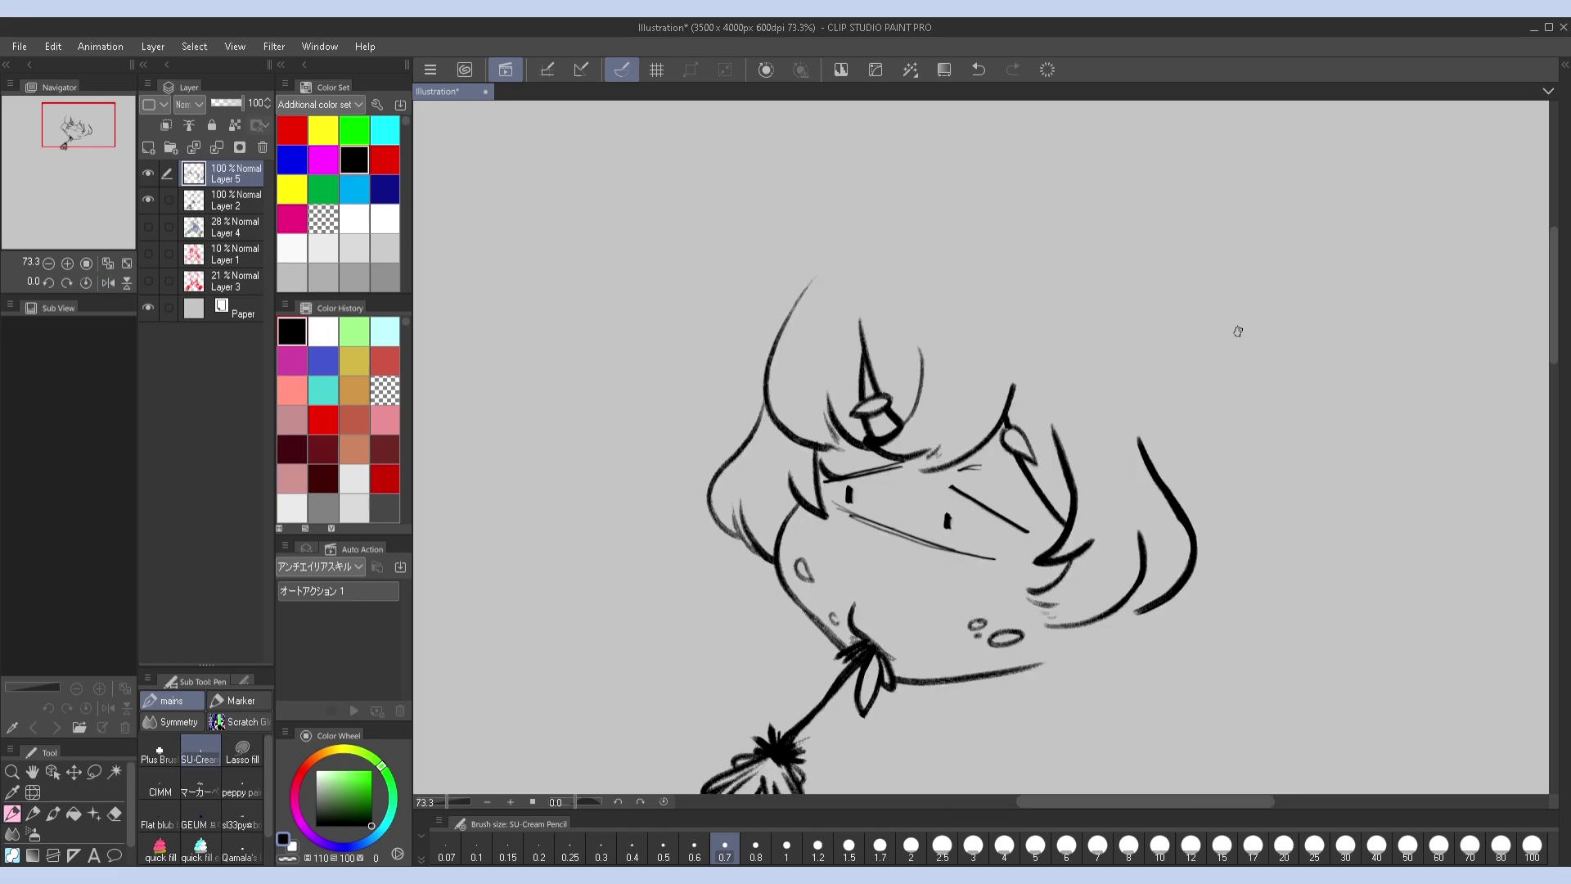
Merge the hair layer into the face line layer below and check the drawing mirrored
key("ctrl+e")
key("h")
key("h")
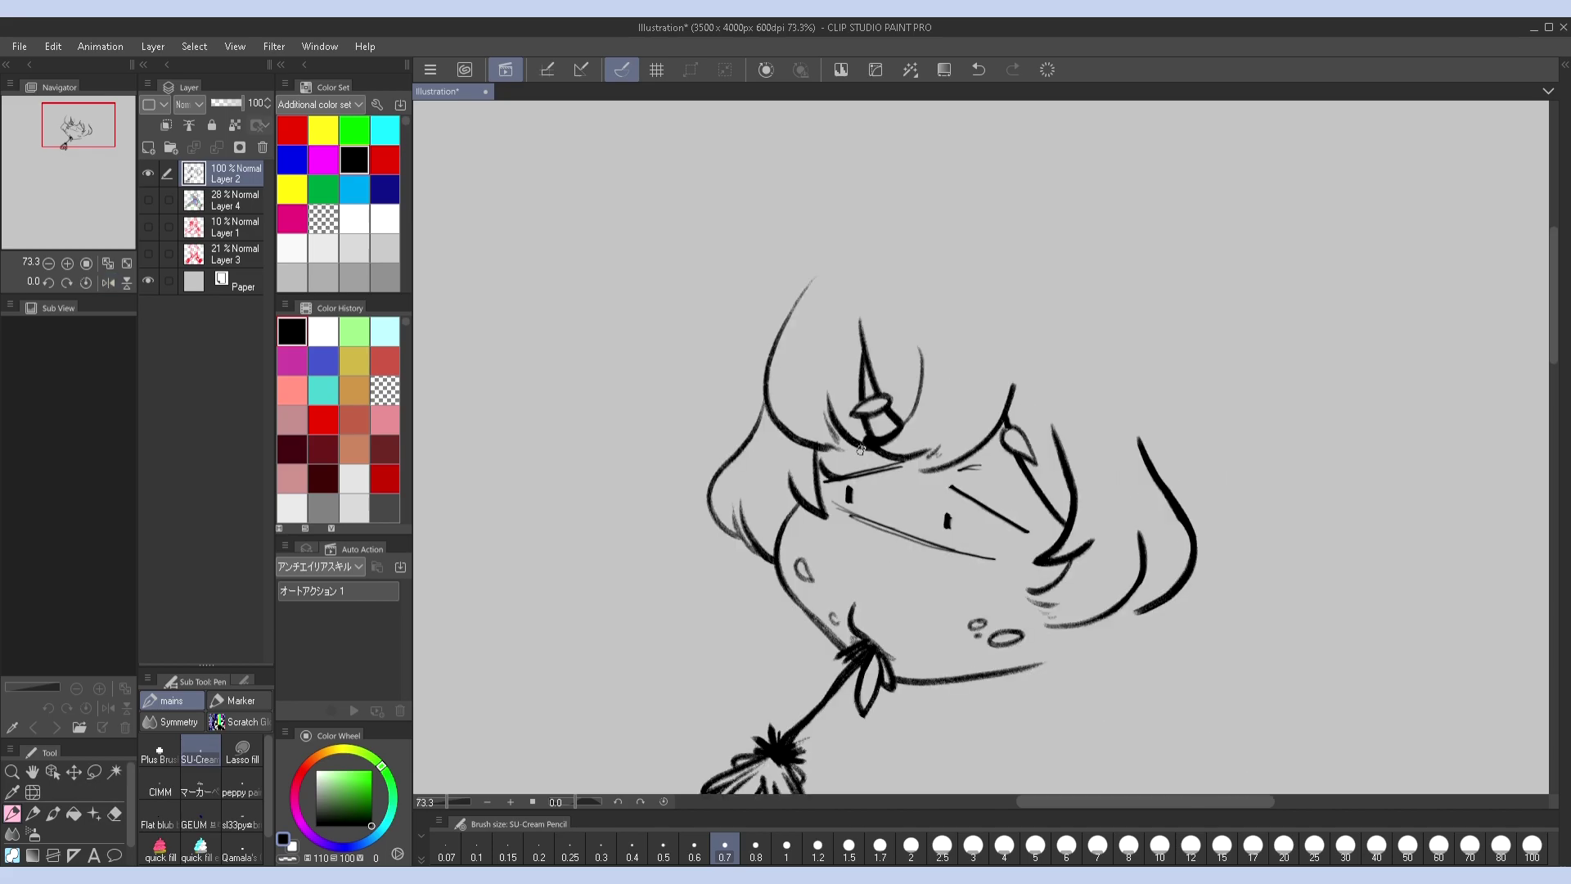
Ink the wavy lock beside the neck and the swept tuft of fringe across the top of the head
mouse_move(1045, 611)
left_mouse_down()
mouse_move(998, 438)
mouse_move(982, 500)
mouse_move(1013, 698)
left_mouse_up()
left_click_drag(976, 137, 980, 310)
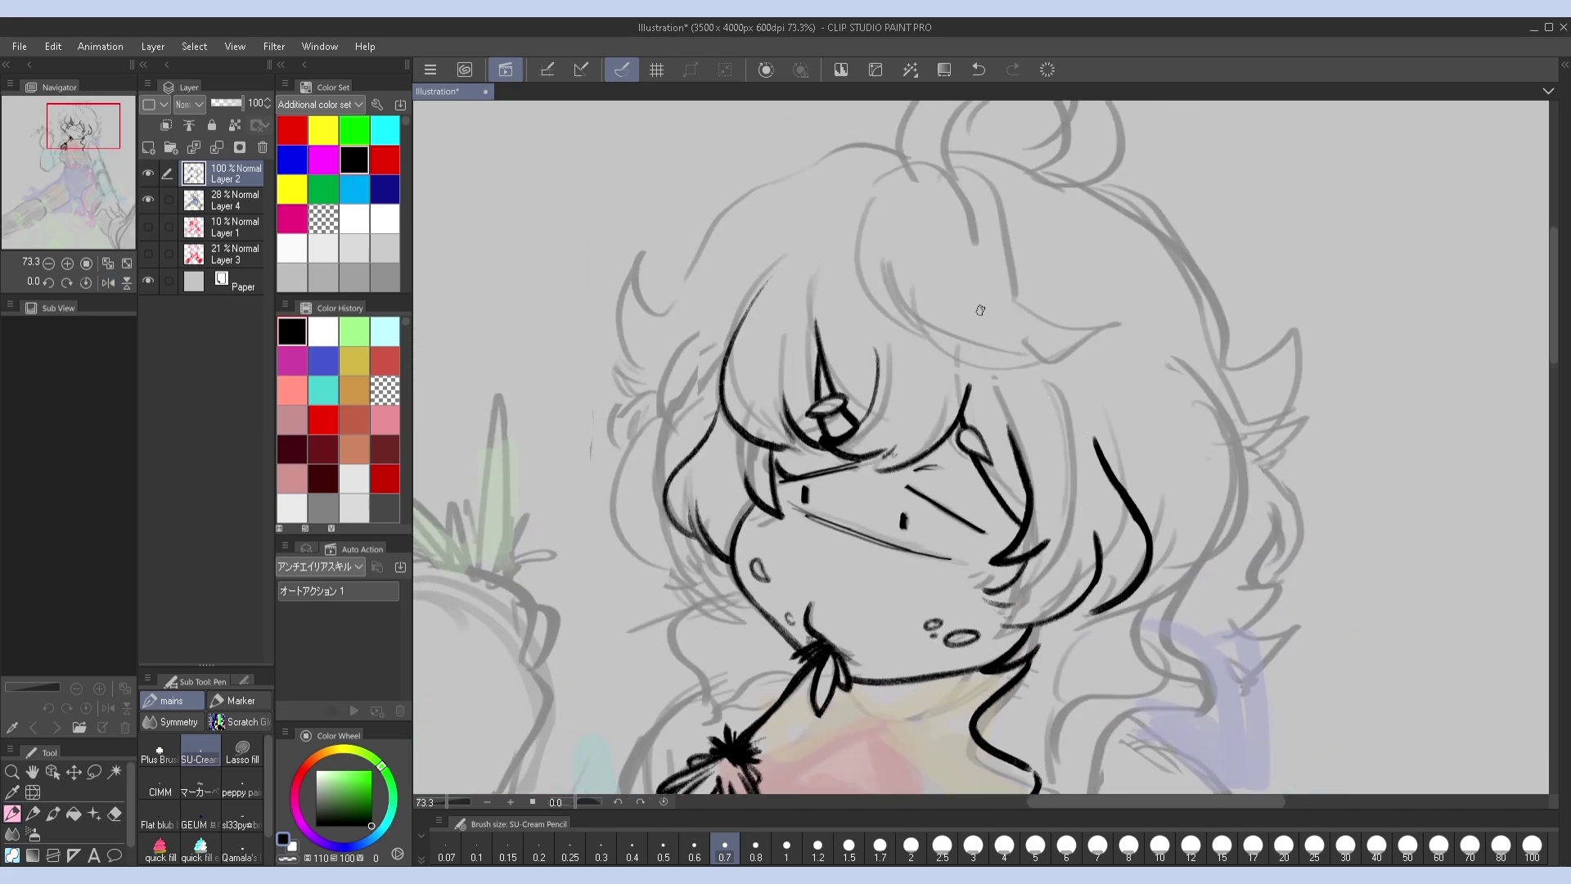
left_click_drag(927, 185, 1088, 300)
key("h")
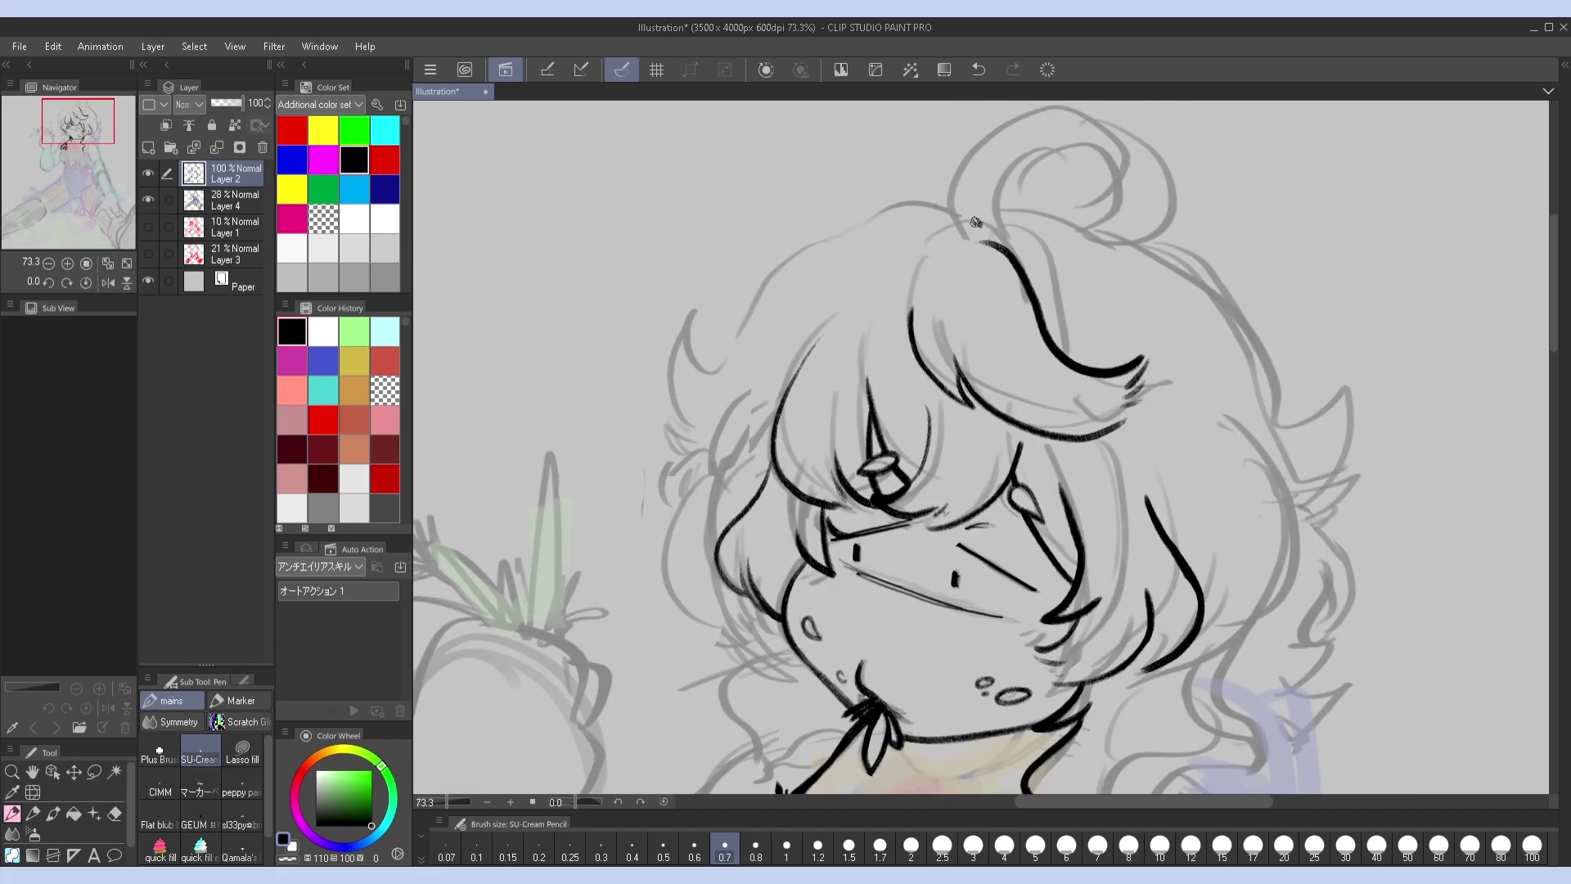
Ink the crown outline down to the flick and tufts on the far side of the head, redrawing them until smooth
mouse_move(981, 221)
left_mouse_down()
mouse_move(802, 257)
mouse_move(741, 333)
mouse_move(691, 344)
mouse_move(684, 451)
left_mouse_up()
mouse_move(686, 449)
left_mouse_down()
mouse_move(754, 346)
mouse_move(774, 354)
mouse_move(731, 478)
mouse_move(814, 524)
left_mouse_up()
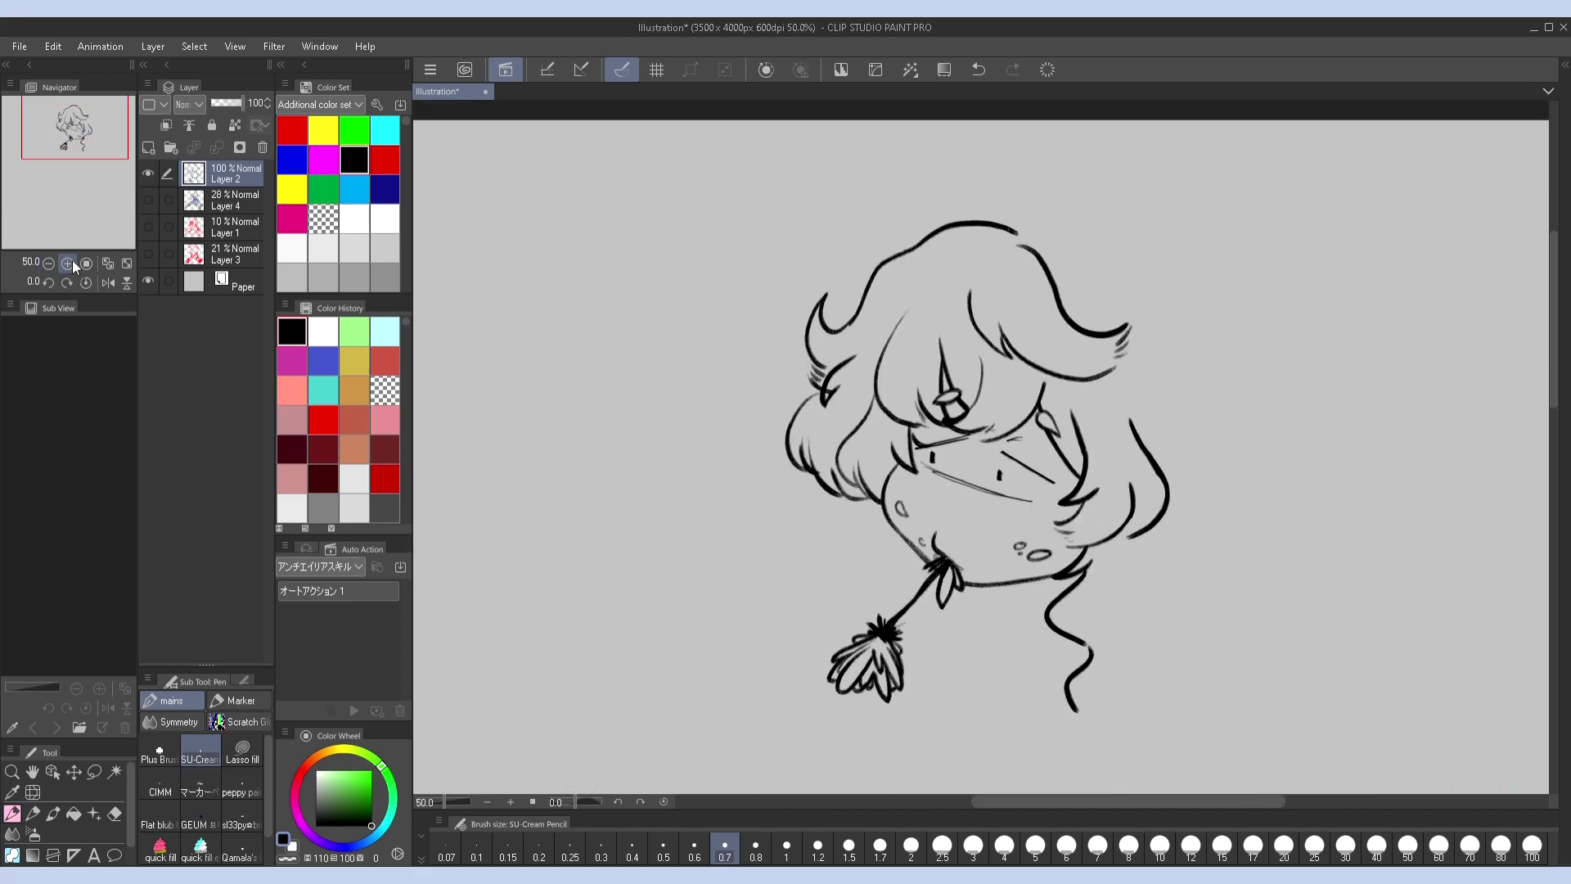
key("ctrl+z")
key("ctrl+z")
key("ctrl+z")
left_click_drag(1045, 275, 947, 239)
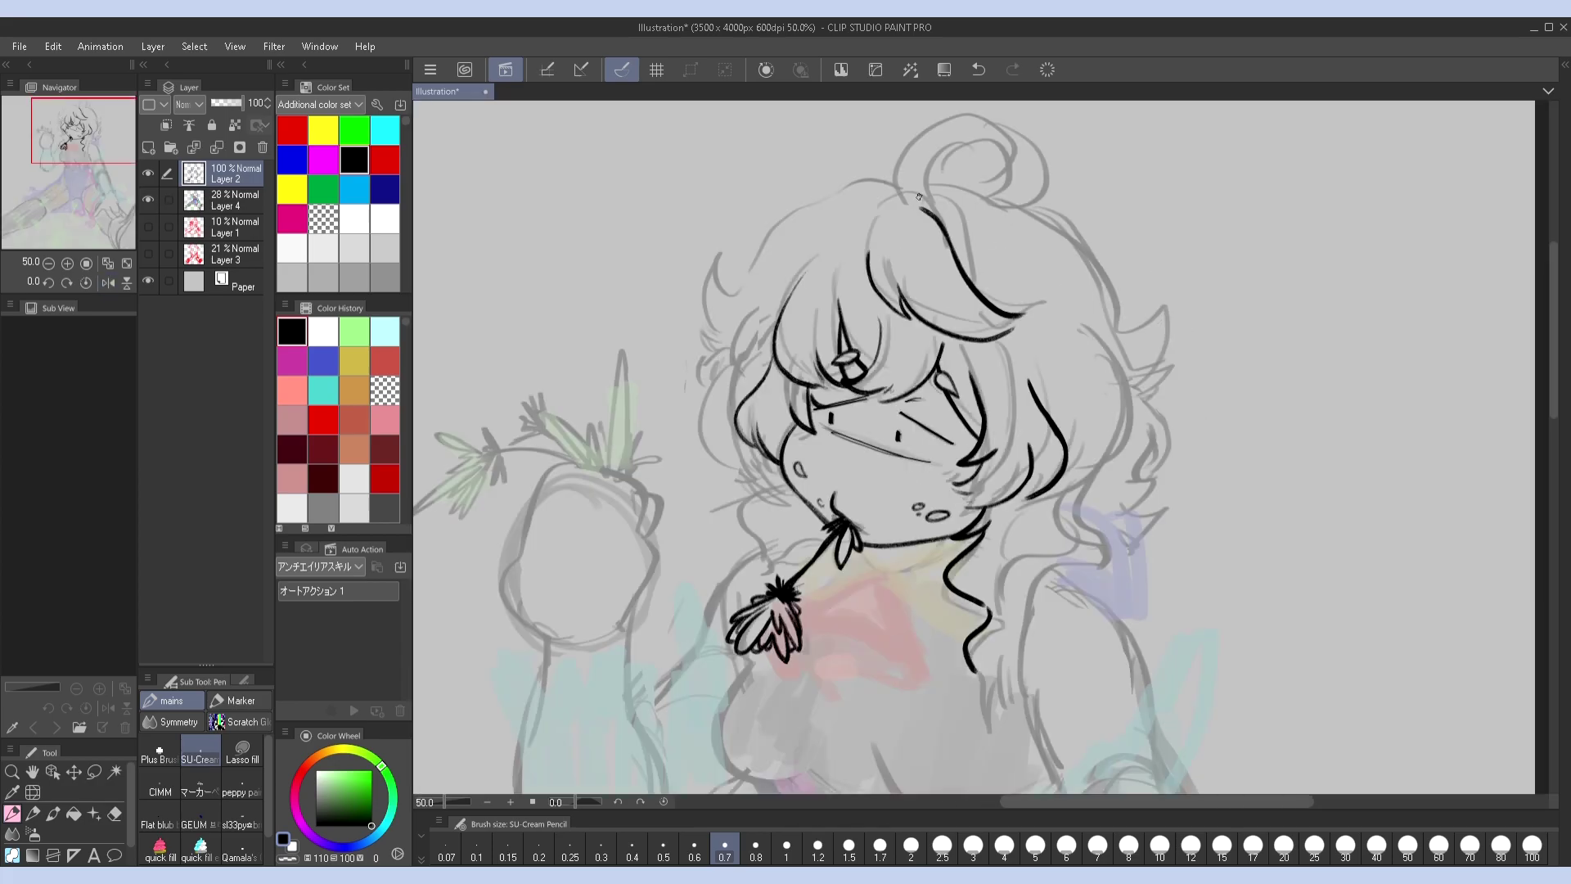
key("ctrl+z")
left_click_drag(919, 197, 740, 278)
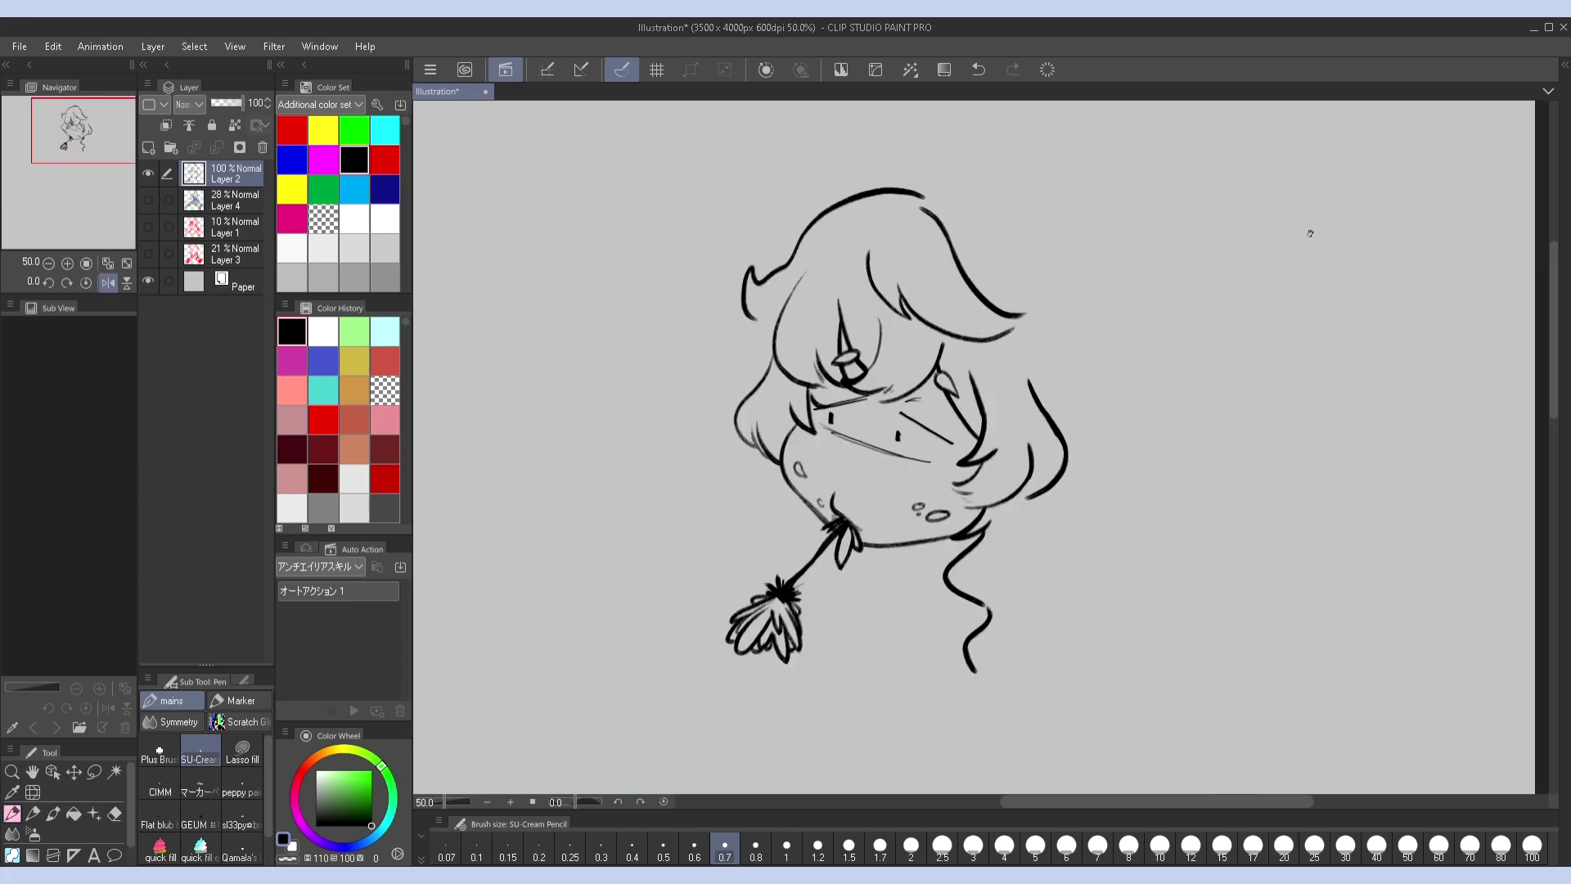
key("ctrl+z")
mouse_move(921, 196)
left_mouse_down()
mouse_move(745, 266)
mouse_move(718, 403)
left_mouse_up()
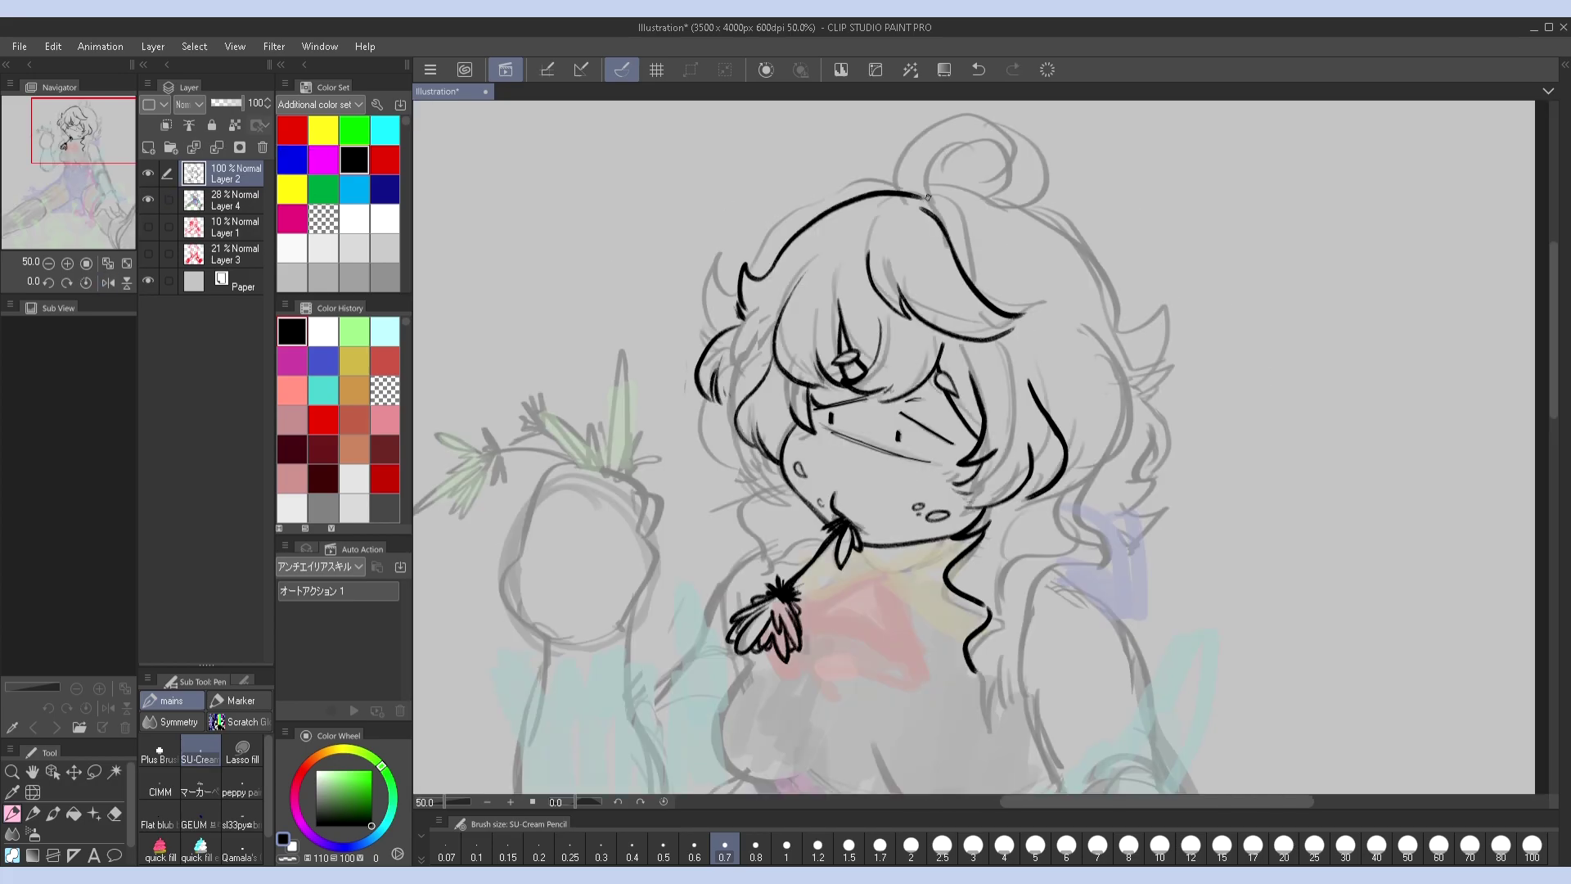
Ink the crown outline on the near side and the curled loose strand on top of the head, checking mirrored
left_click_drag(1014, 196, 923, 219)
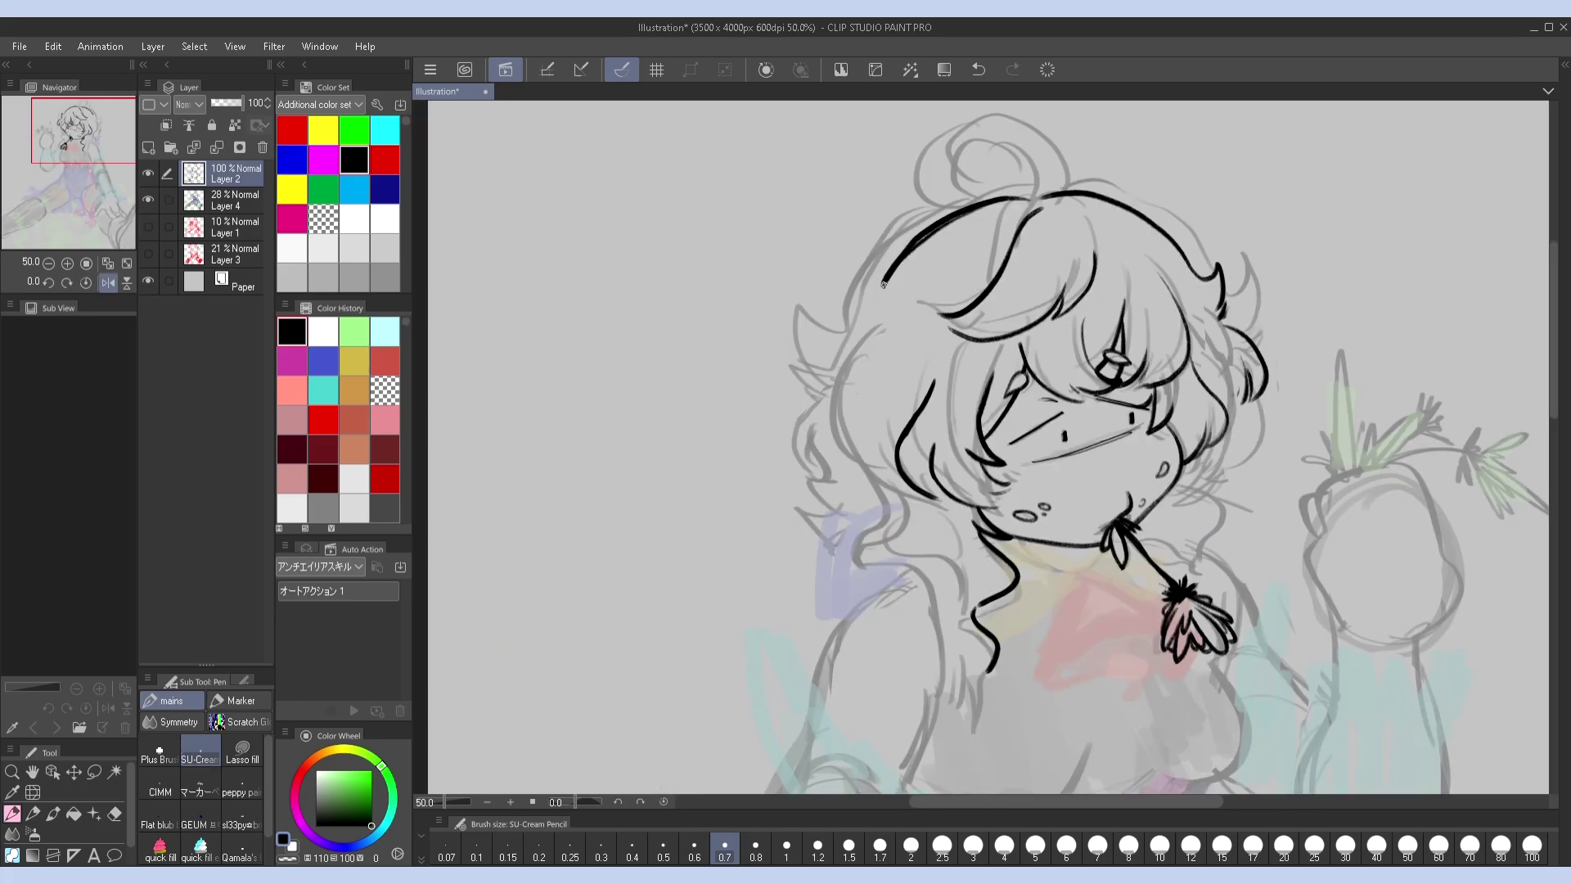
left_click_drag(855, 293, 835, 354)
key("h")
left_click_drag(914, 187, 1013, 156)
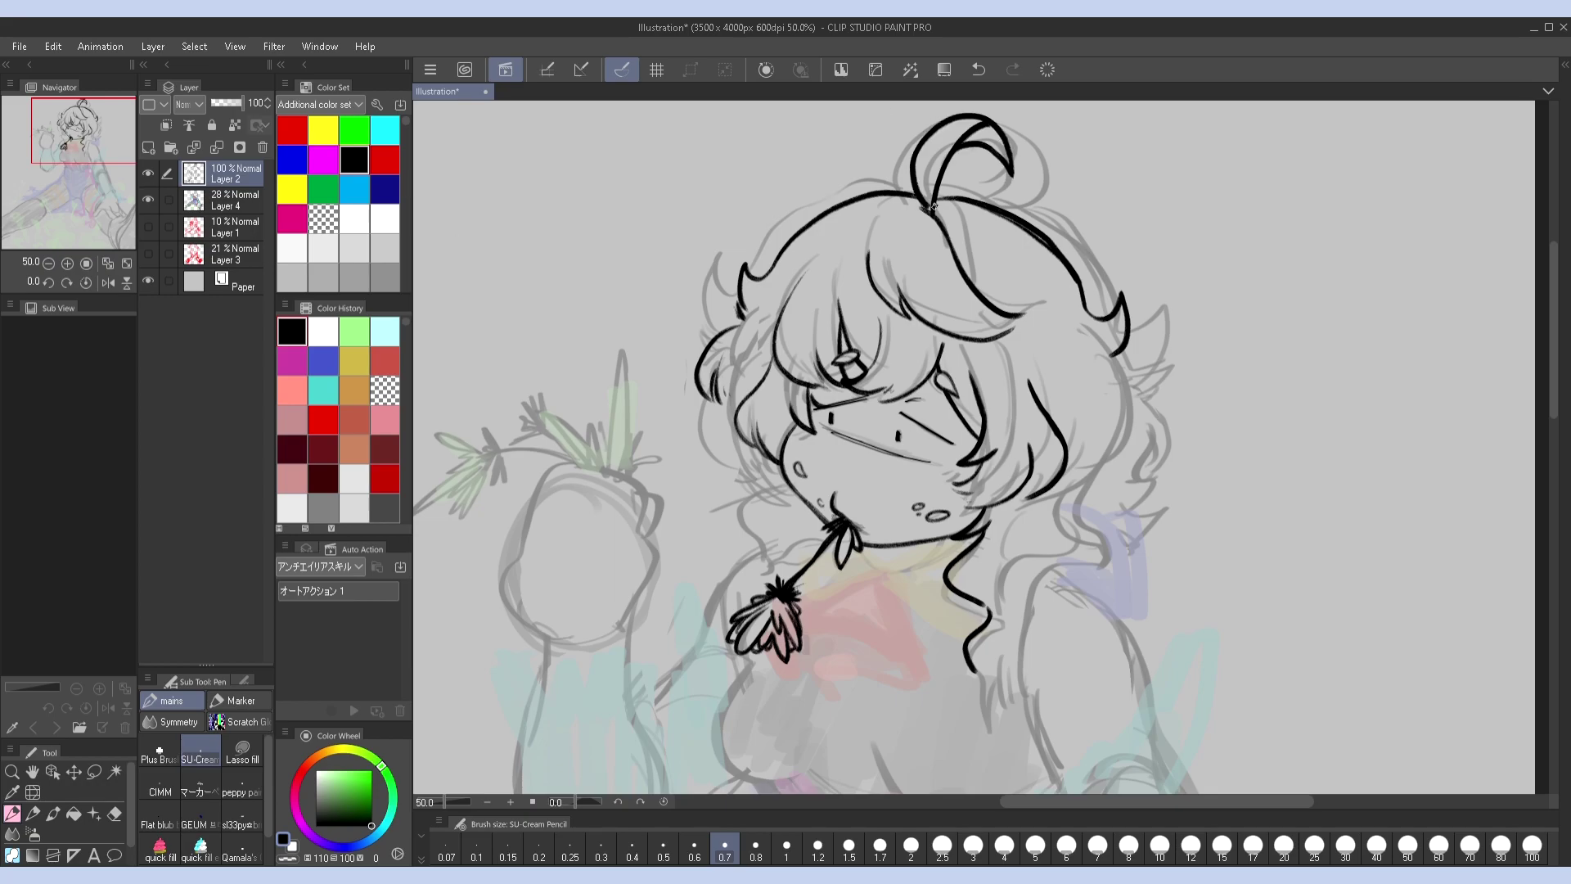
left_click_drag(948, 192, 933, 208)
key("h")
key("h")
key("h")
key("h")
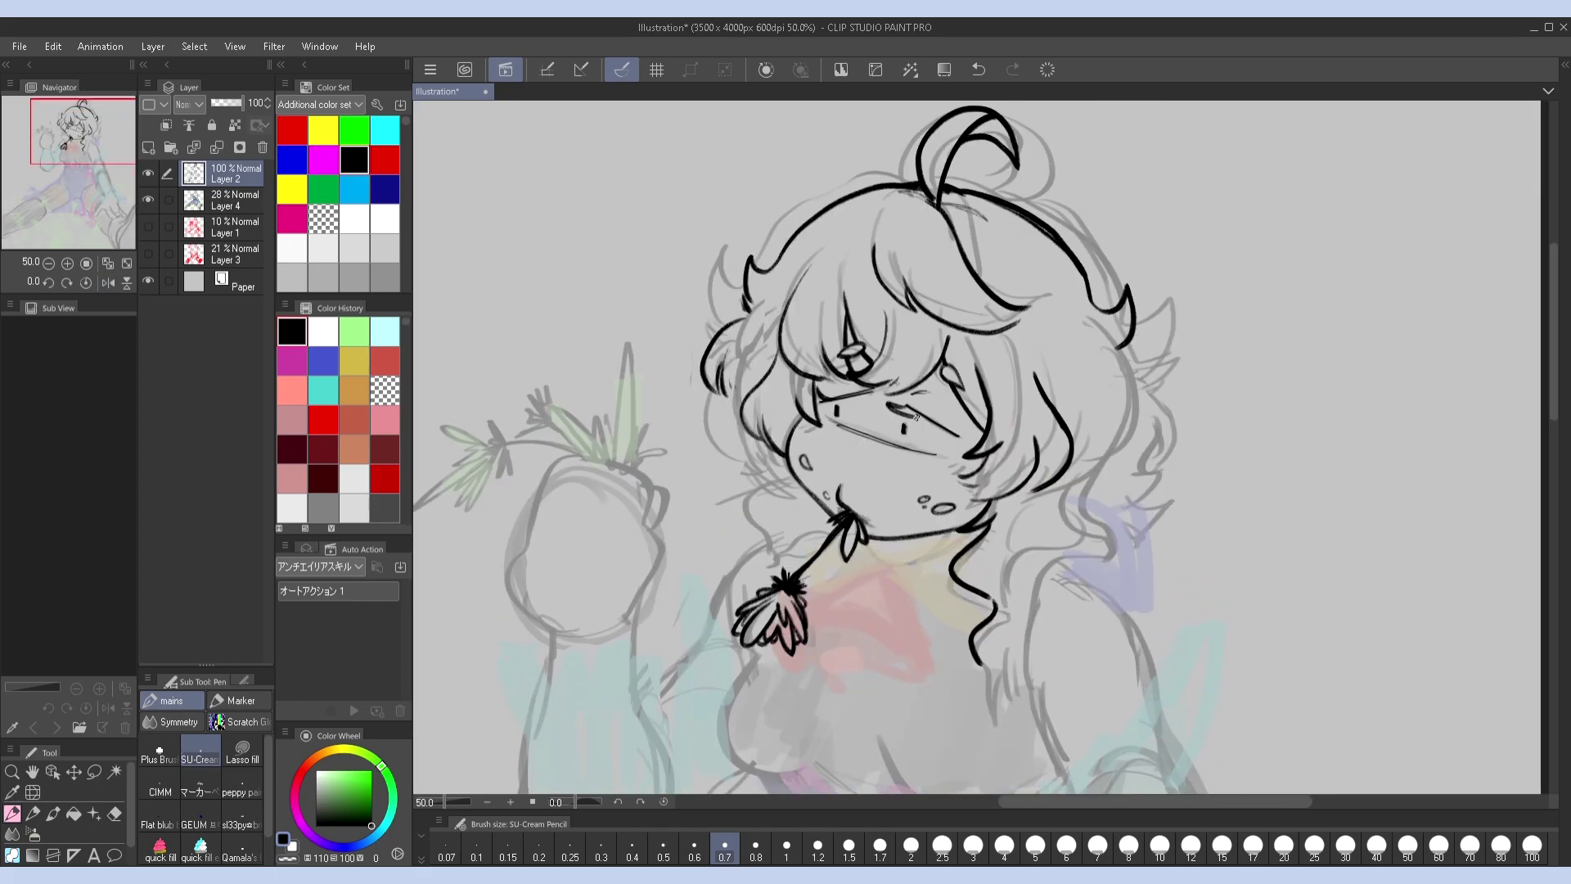
Rework the end of the near crown line and ink the lower locks behind the far cheek, checking mirrored
left_click_drag(994, 416, 959, 431)
left_click_drag(1043, 279, 1062, 329)
key("h")
key("h")
left_click_drag(692, 399, 738, 496)
key("h")
key("h")
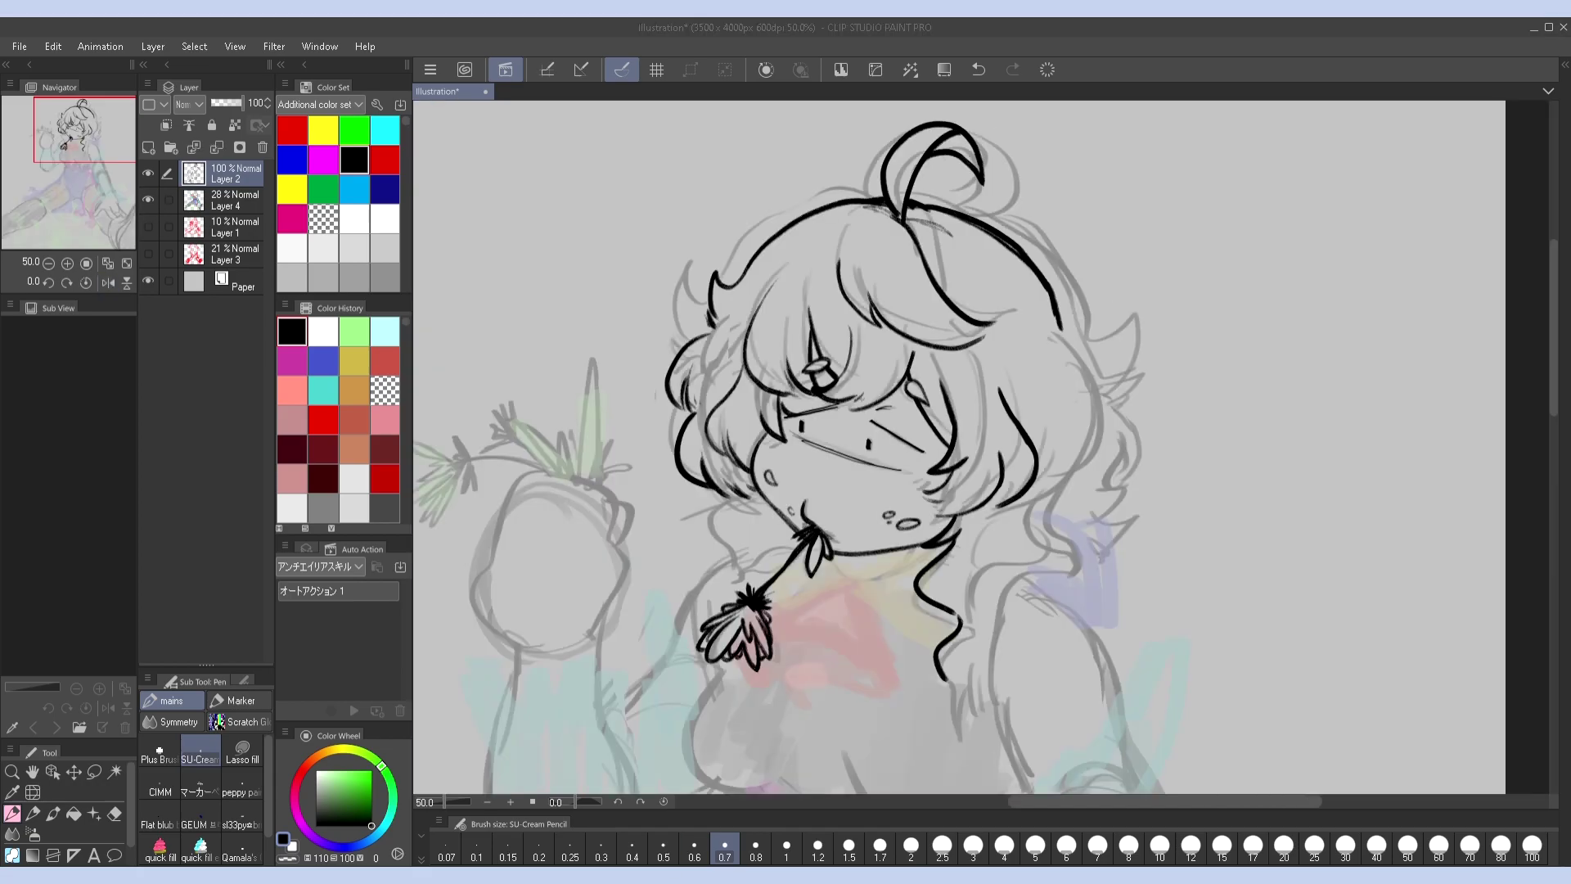
Ink the pointed flick and the outer hair contour down the near side of the head, checking it mirrored
mouse_move(1045, 281)
left_mouse_down()
mouse_move(1121, 331)
mouse_move(1084, 481)
mouse_move(1061, 490)
left_mouse_up()
key("h")
key("h")
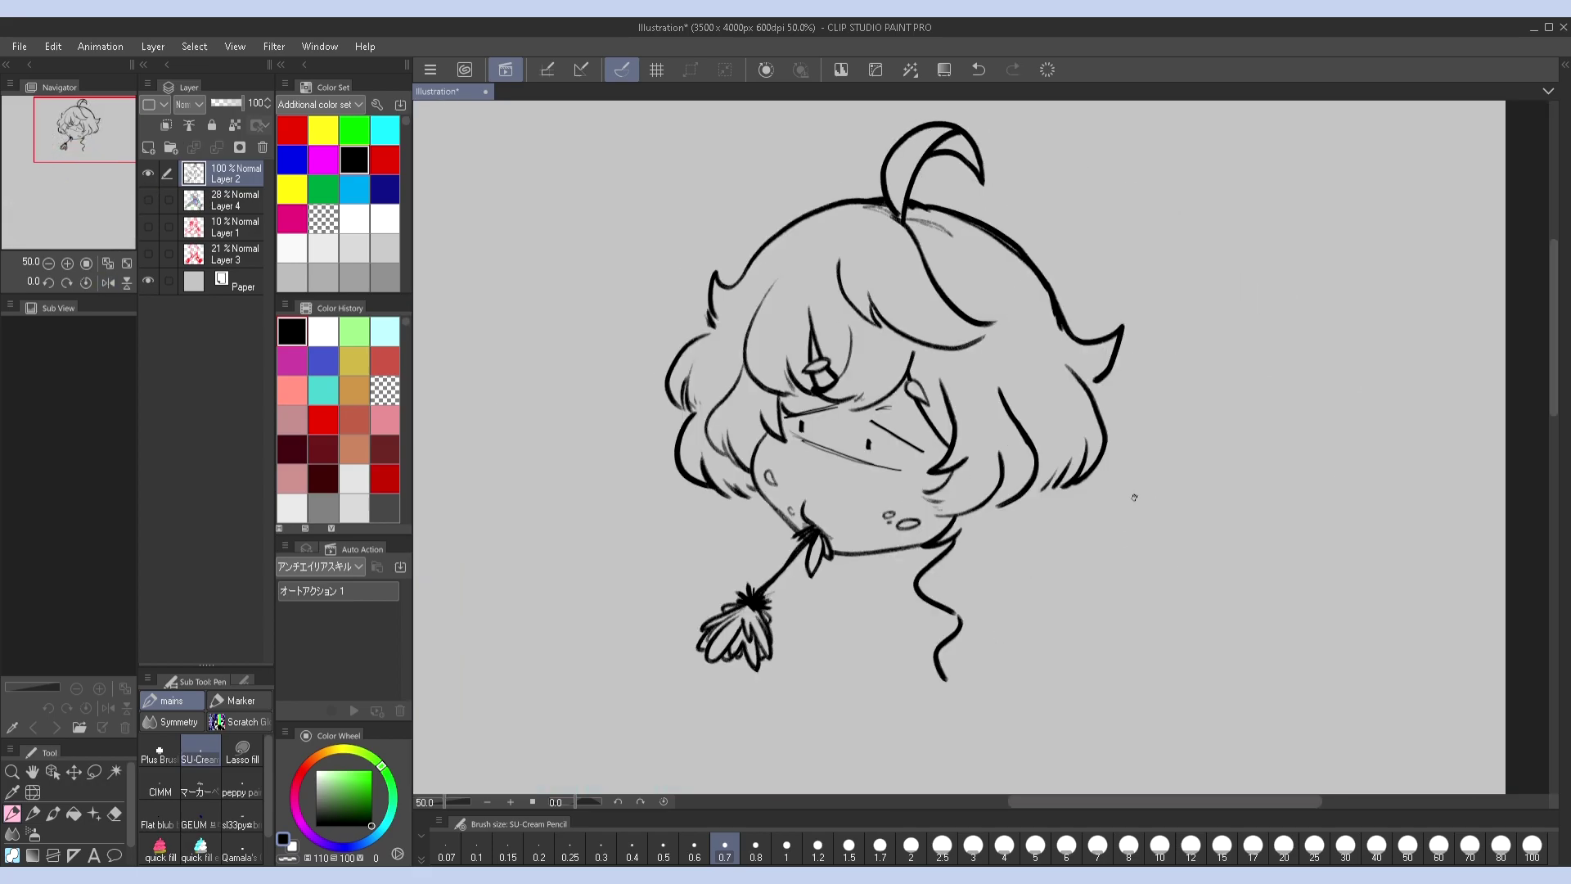
key("h")
key("h")
key("v")
Ink the long wavy lock falling over the near shoulder, undoing and redrawing its contour
scroll(1063, 426, "down", 1)
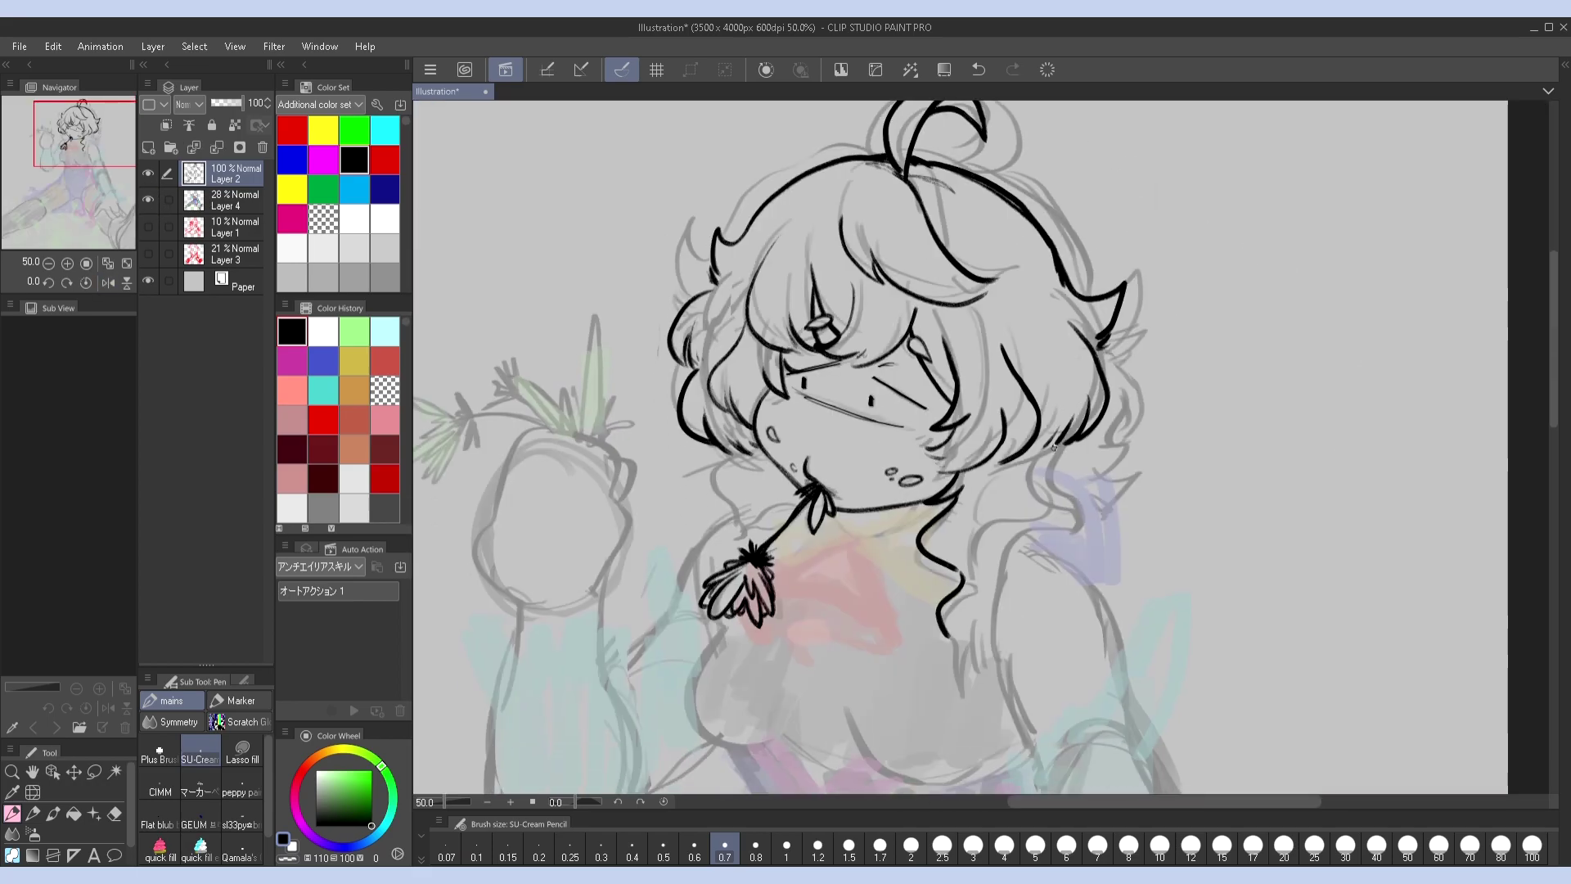
mouse_move(1040, 519)
left_mouse_down()
mouse_move(1064, 560)
mouse_move(989, 591)
left_mouse_up()
scroll(1064, 560, "down", 1)
key("ctrl+z")
left_click_drag(1062, 504, 963, 627)
key("ctrl+z")
key("ctrl+z")
left_click_drag(957, 549, 950, 589)
key("h")
key("h")
Add the small curl details inside the long shoulder lock, checking them mirrored and without the sketch
mouse_move(995, 492)
left_mouse_down()
mouse_move(1039, 486)
mouse_move(1066, 527)
left_mouse_up()
key("h")
left_click(148, 199)
key("h")
scroll(1102, 459, "up", 1)
key("ctrl+z")
key("h")
key("h")
key("h")
key("h")
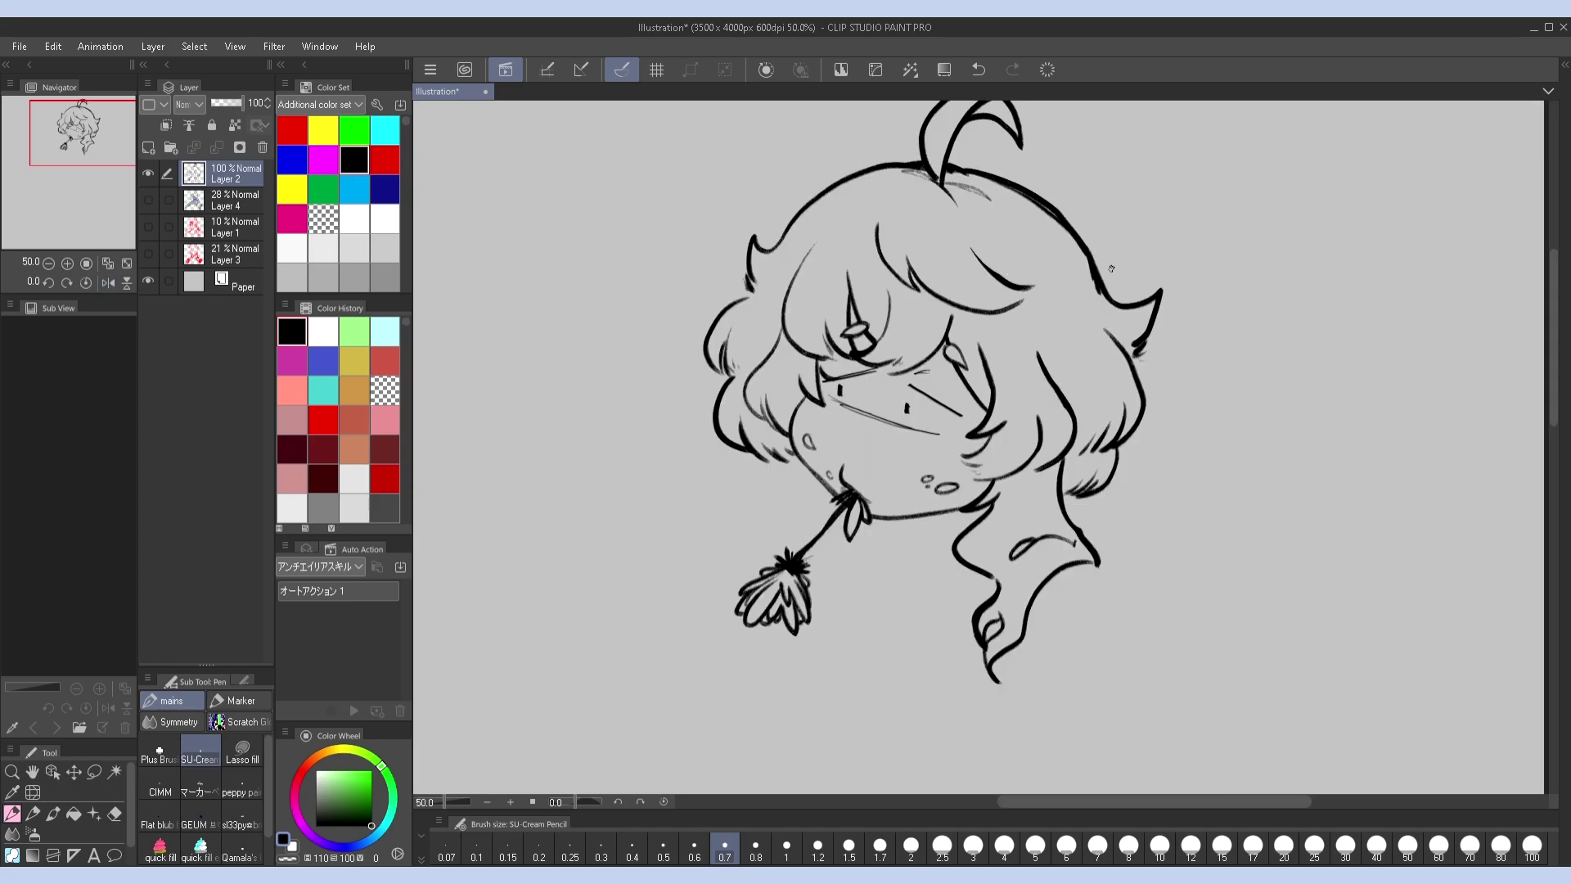
Ink a large curved horn-like shape with a pointed tip behind the near side of the head
left_click_drag(1079, 189, 1146, 336)
left_click_drag(1174, 266, 1202, 254)
key("h")
left_click(148, 199)
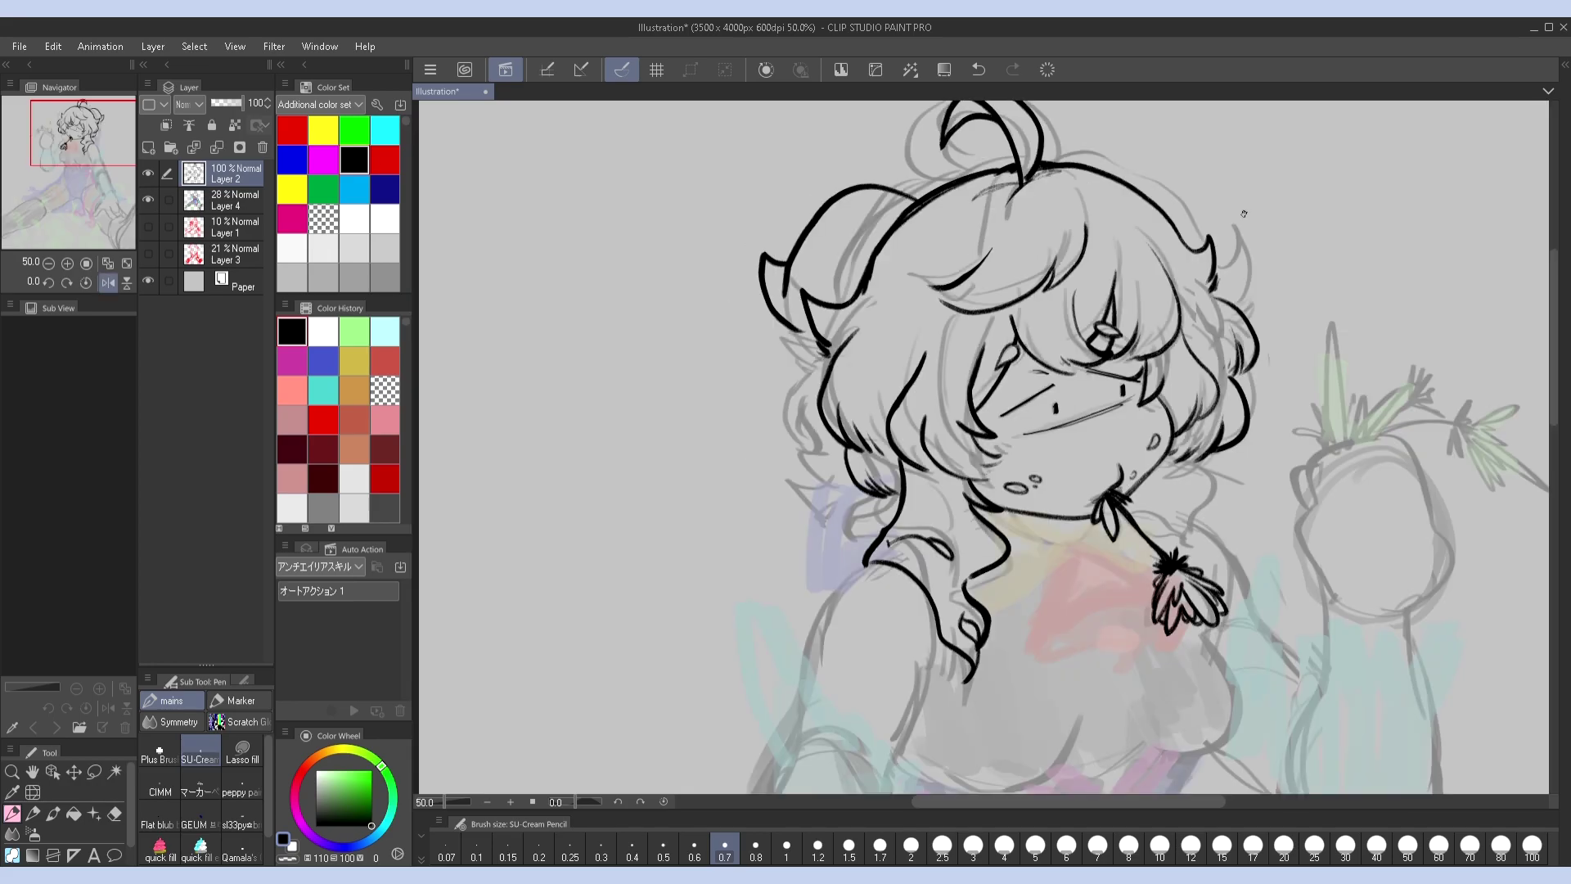
key("h")
Ink the matching curved shape behind the far side of the crown, checking it mirrored and without the sketch
left_click_drag(822, 166, 884, 157)
key("h")
left_click(148, 198)
key("h")
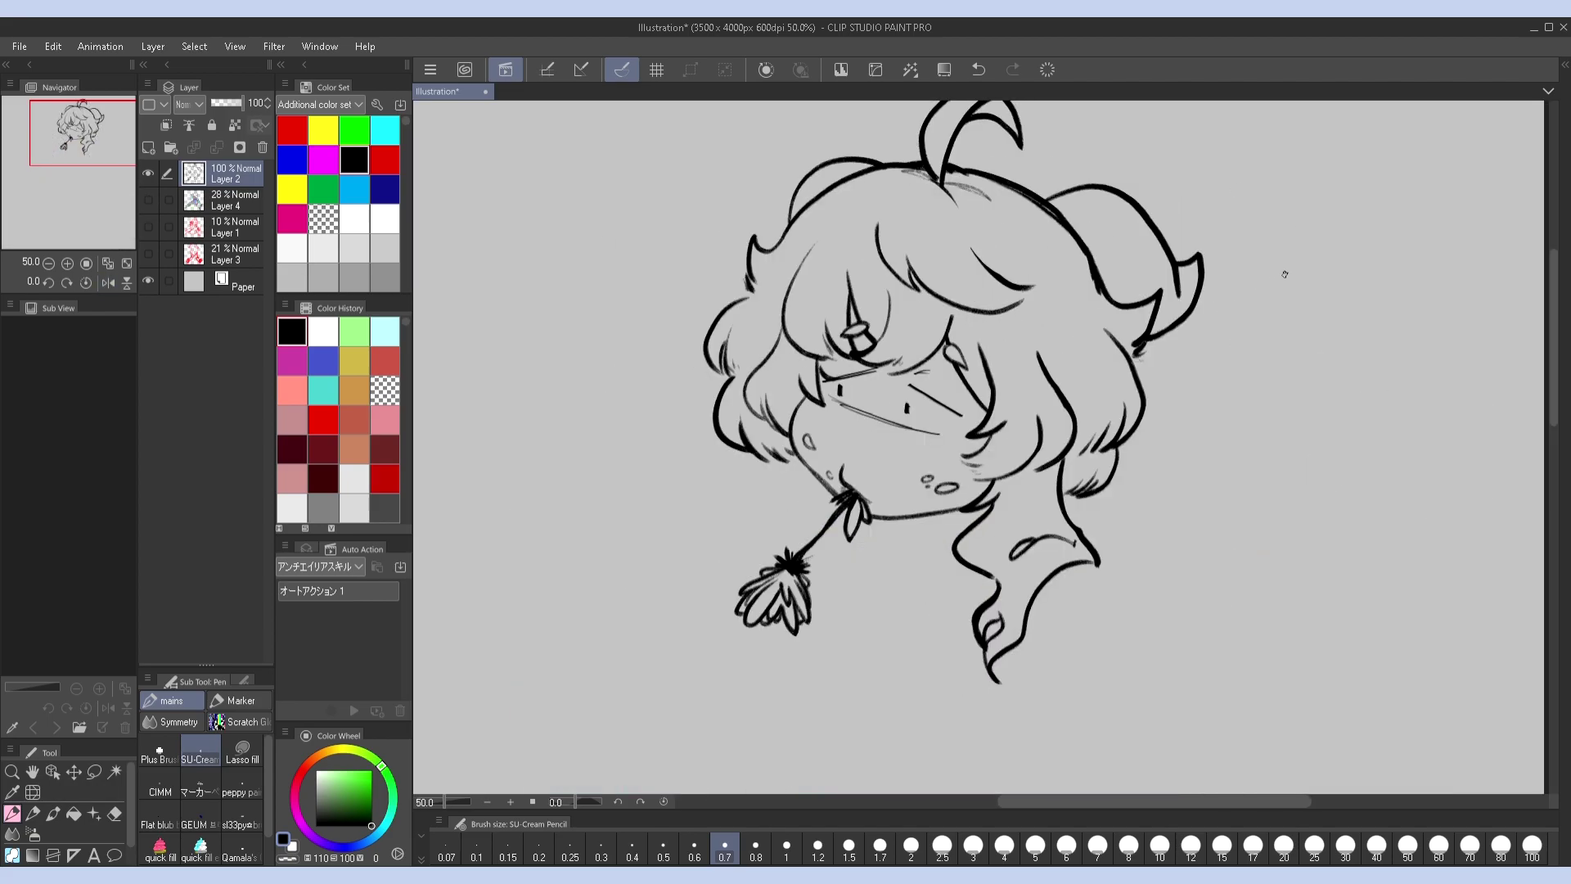
key("h")
key("h")
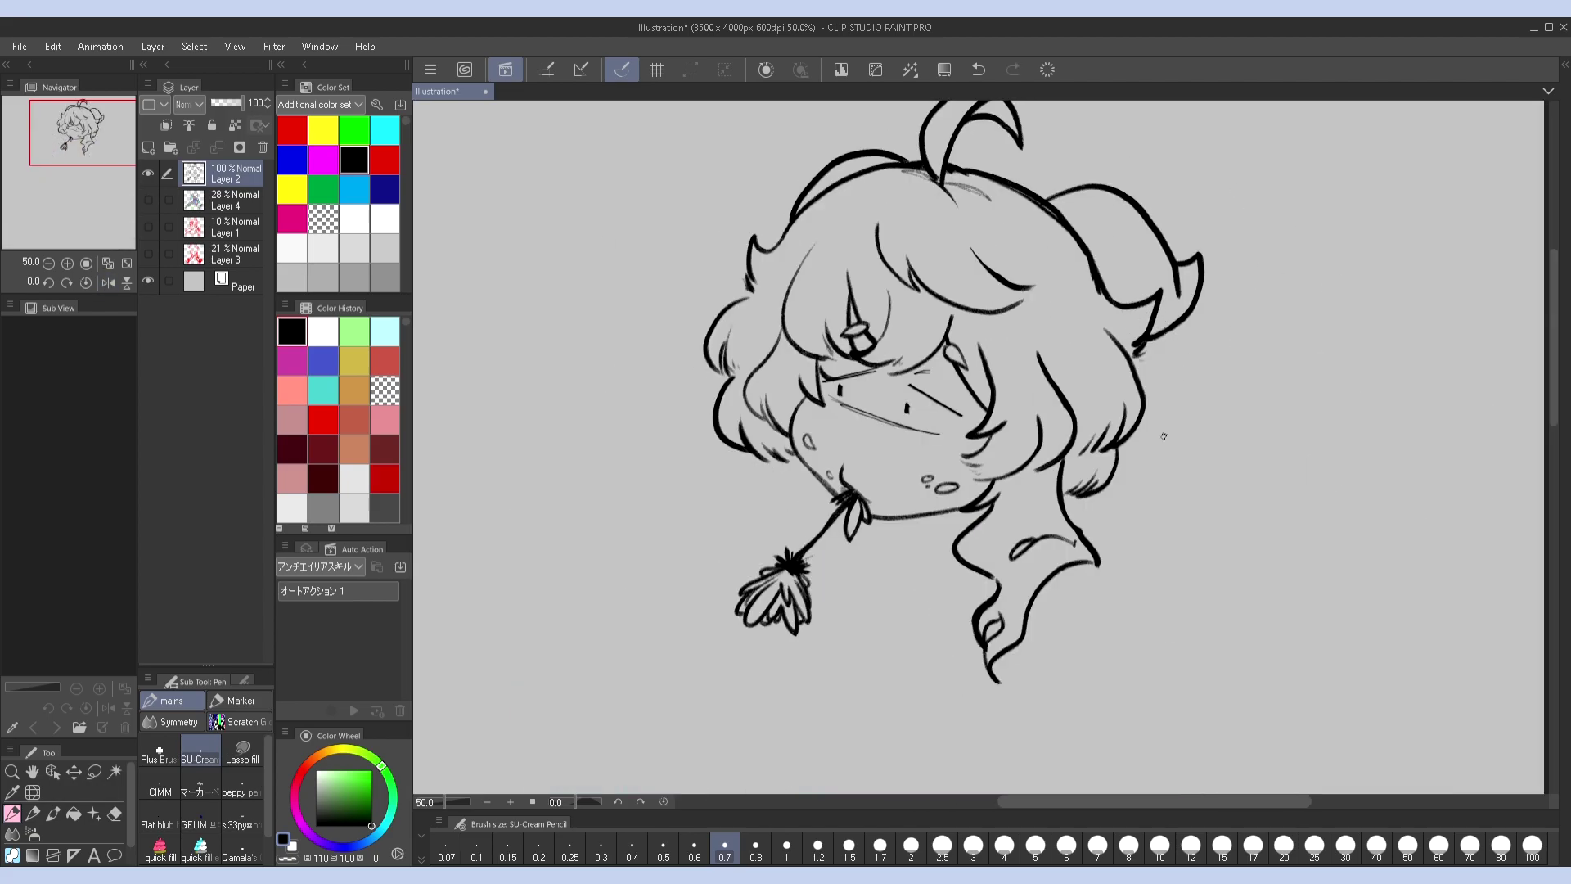
Ink the thin wavy lock hanging beside the far cheek behind the flower stem, comparing it with the sketch hidden and shown
left_click(148, 199)
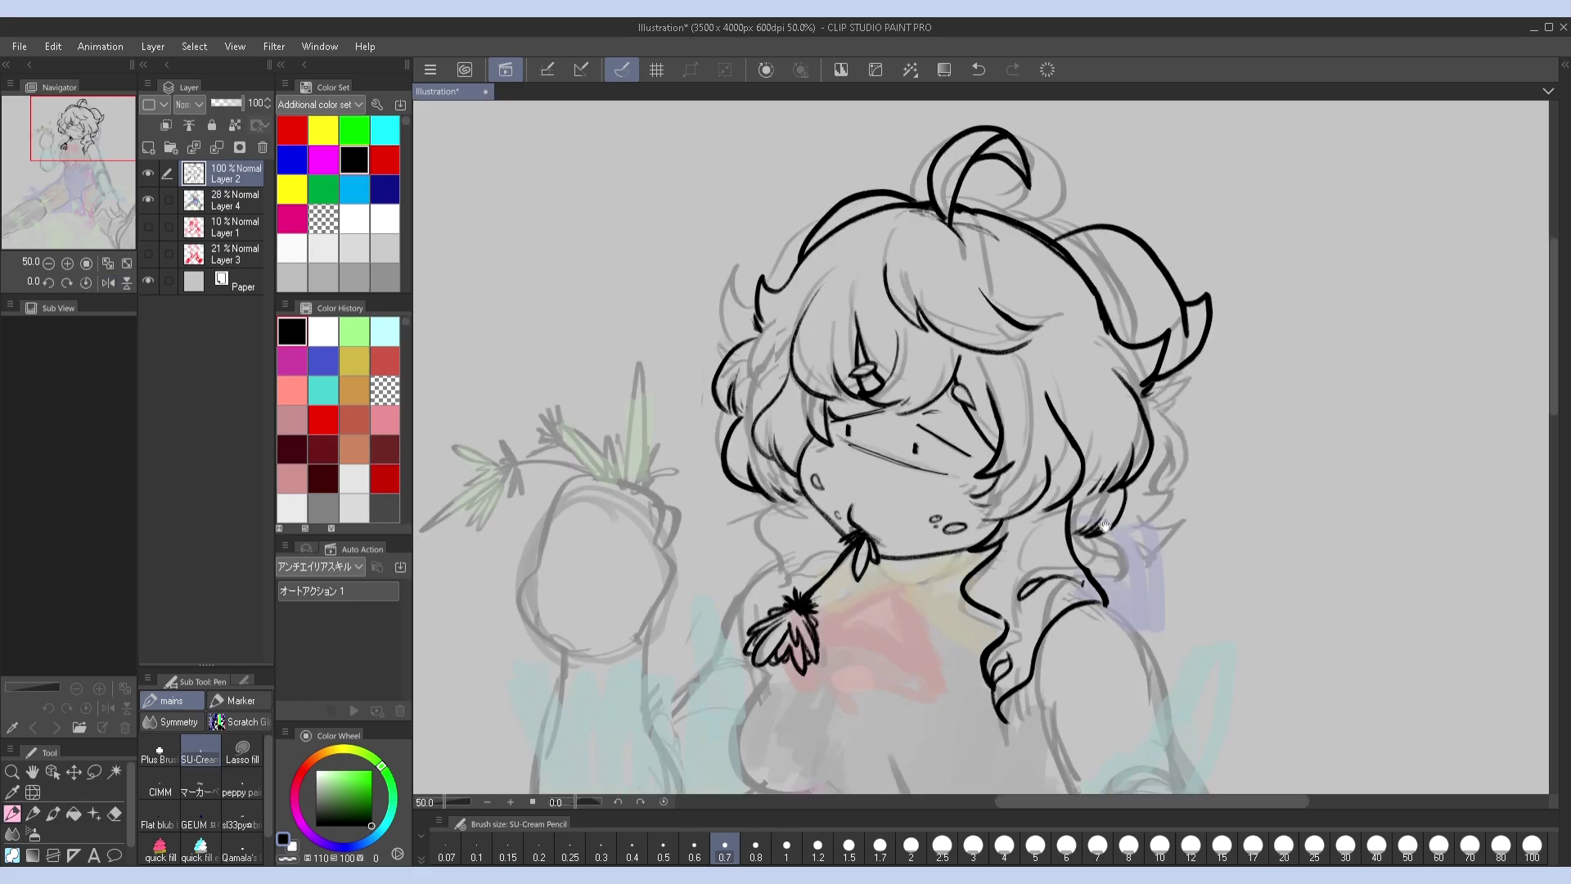
scroll(539, 563, "down", 2)
left_click(914, 443)
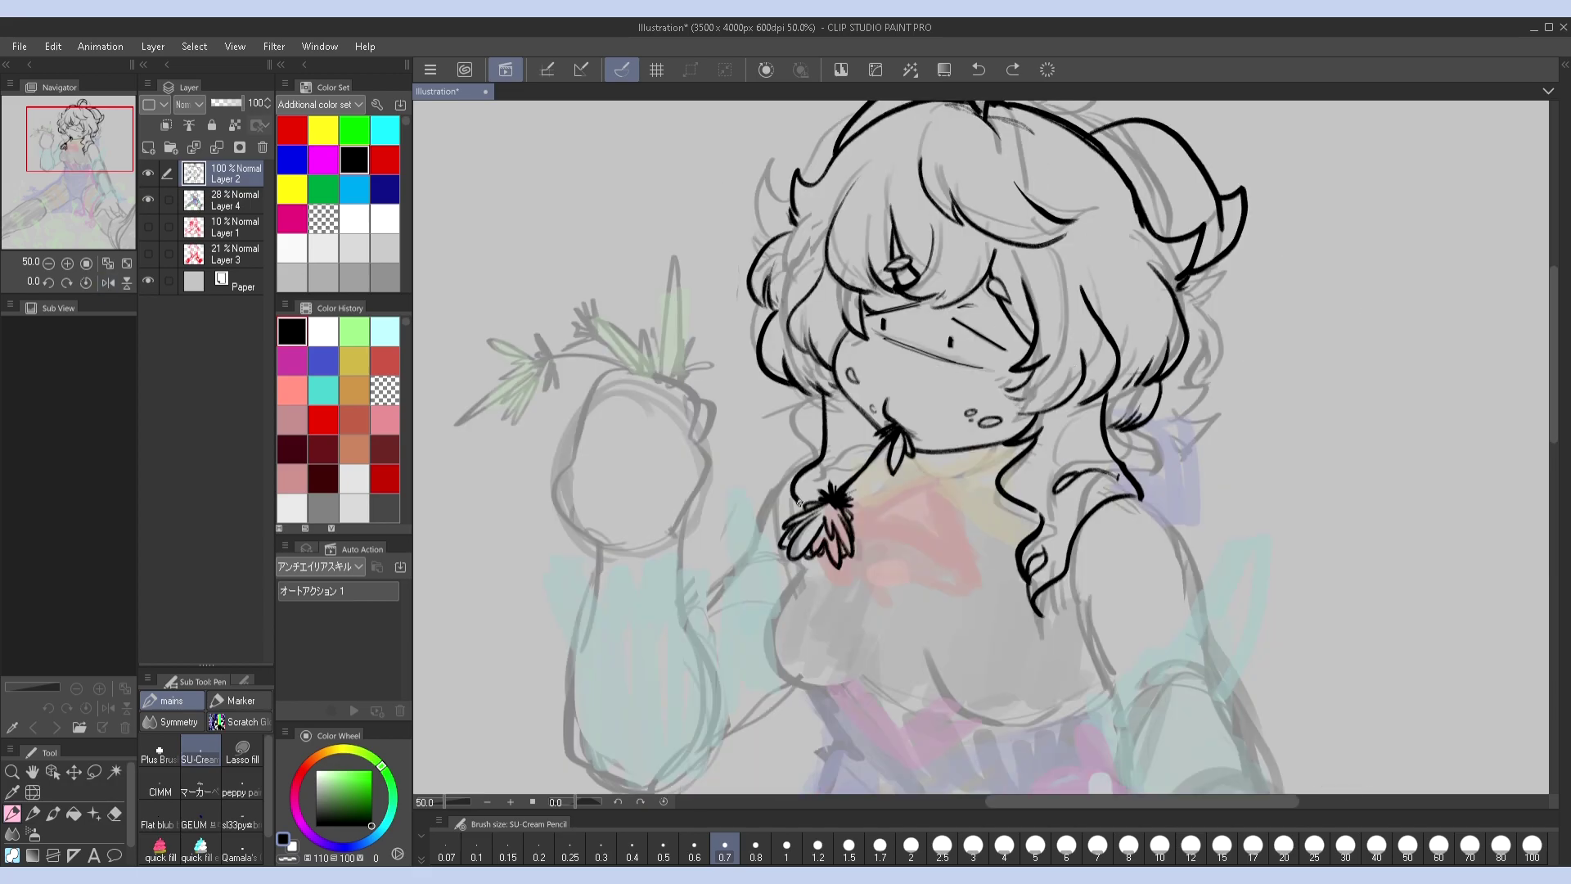
key("ctrl+z")
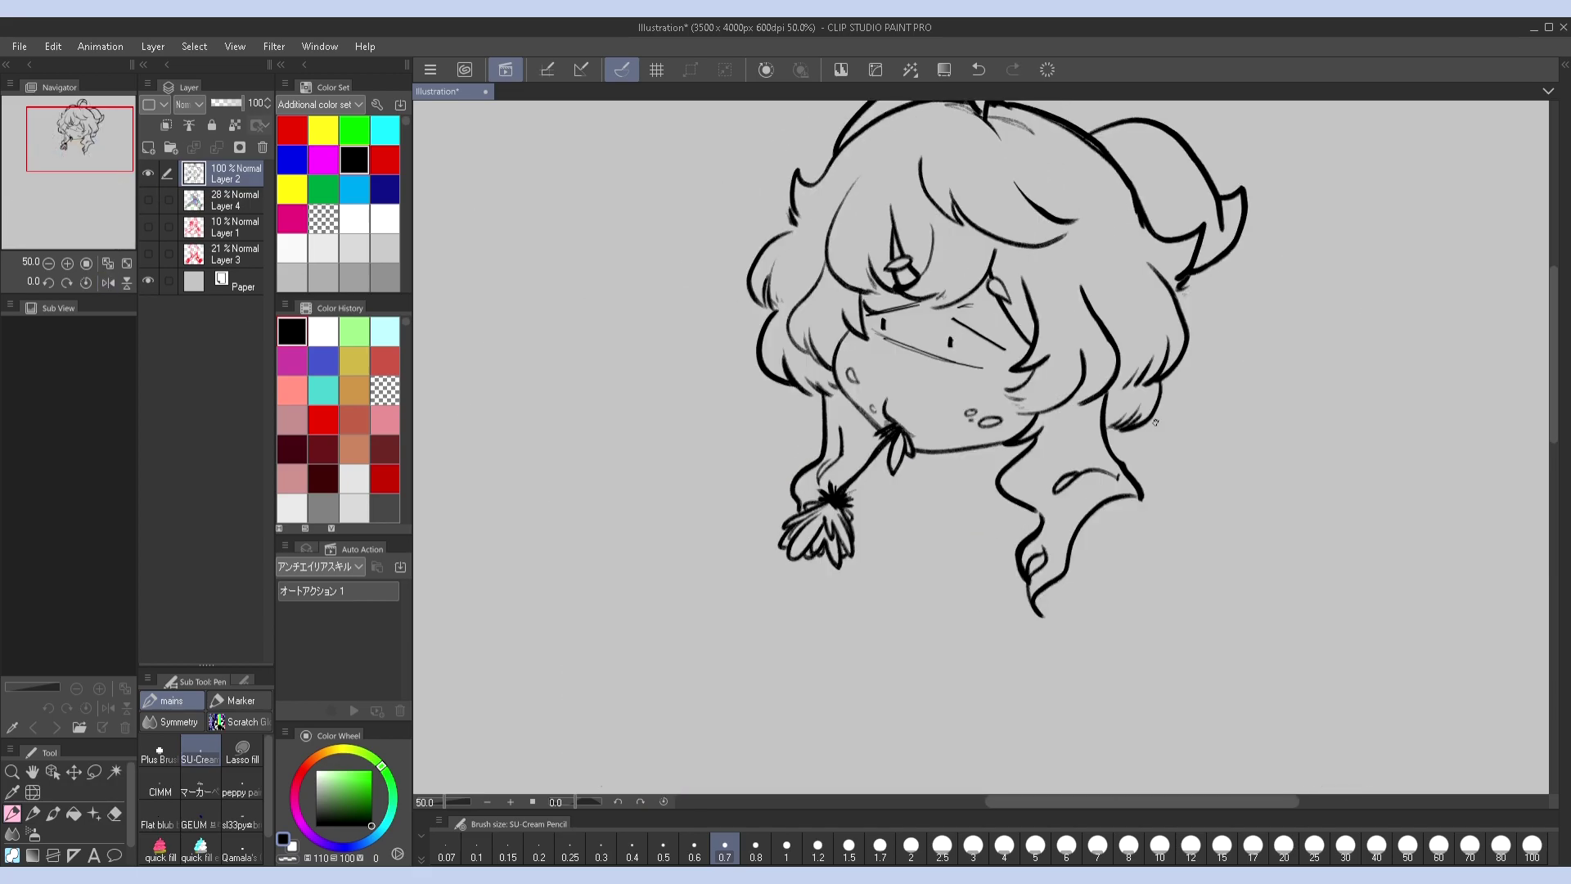
key("ctrl+z")
left_click(149, 199)
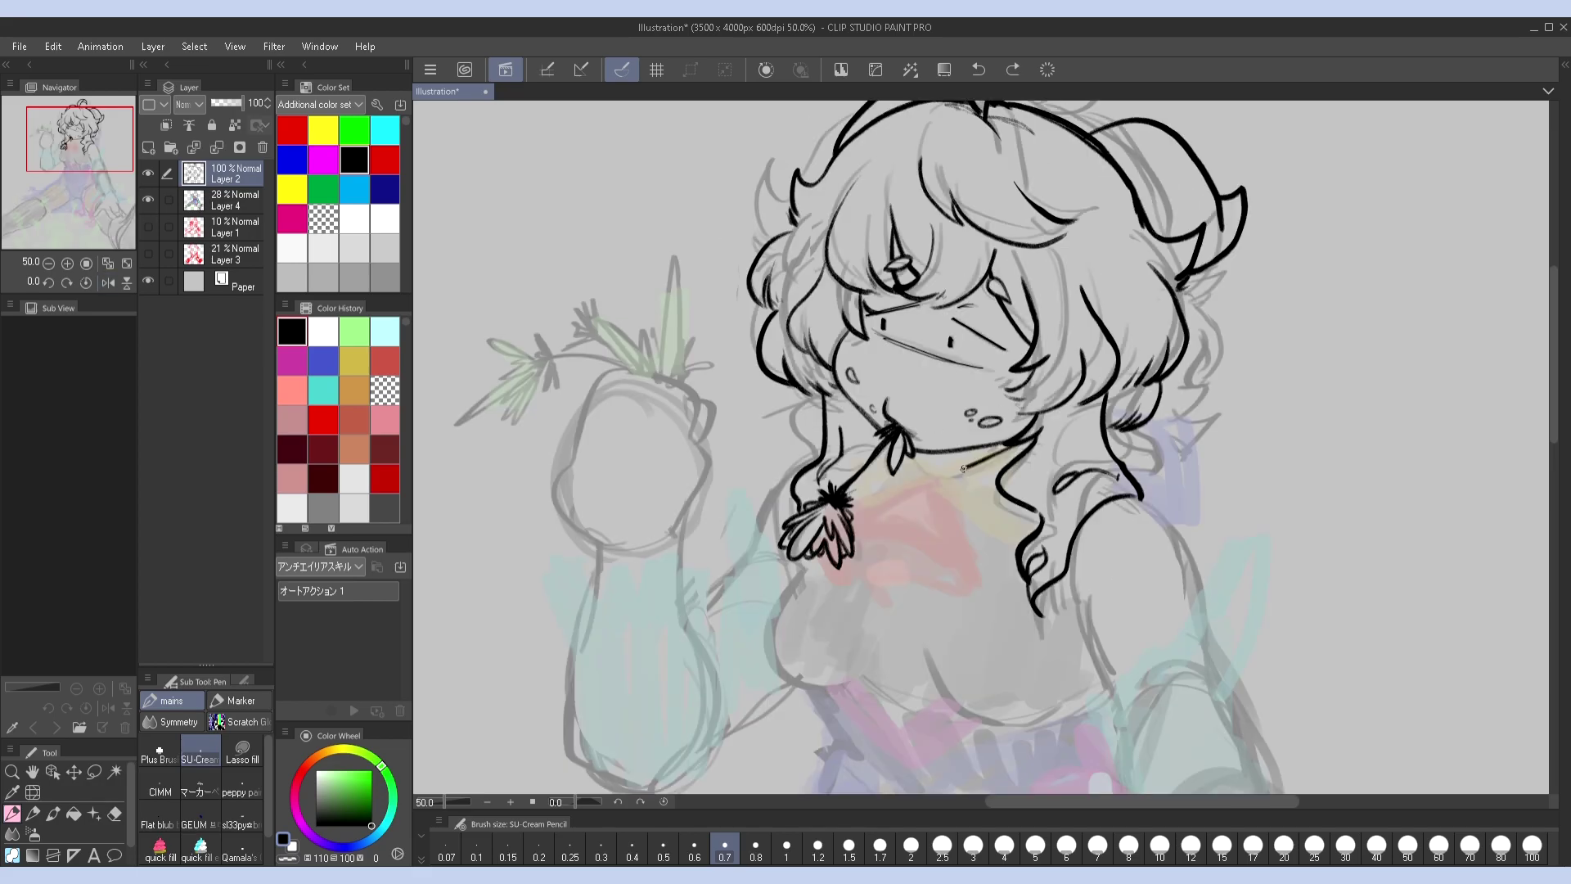
Ink the curved neckline under the chin, undoing and redrawing it while checking the drawing mirrored
key("h")
key("h")
key("ctrl+z")
key("h")
key("h")
left_click_drag(990, 460, 1006, 440)
key("h")
key("h")
key("h")
key("h")
key("h")
key("h")
key("ctrl+z")
key("h")
key("h")
scroll(1052, 465, "up", 3)
left_click_drag(874, 623, 943, 585)
key("h")
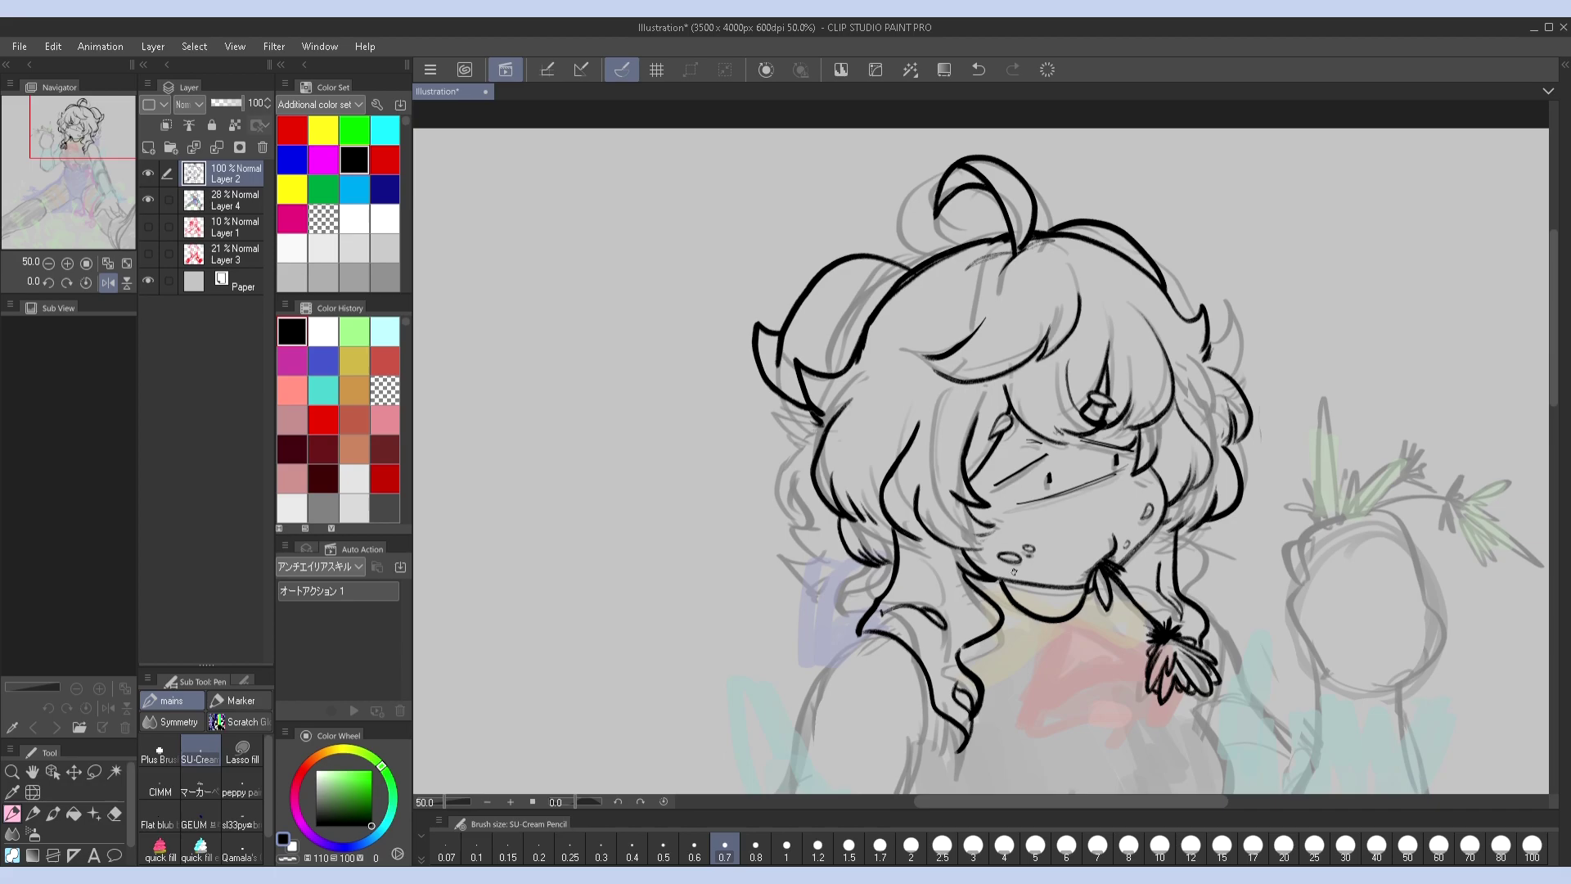
key("h")
Try to rotate the whole line art slightly counterclockwise against the sketch, and undo it
key("ctrl+t")
left_click_drag(887, 776, 926, 779)
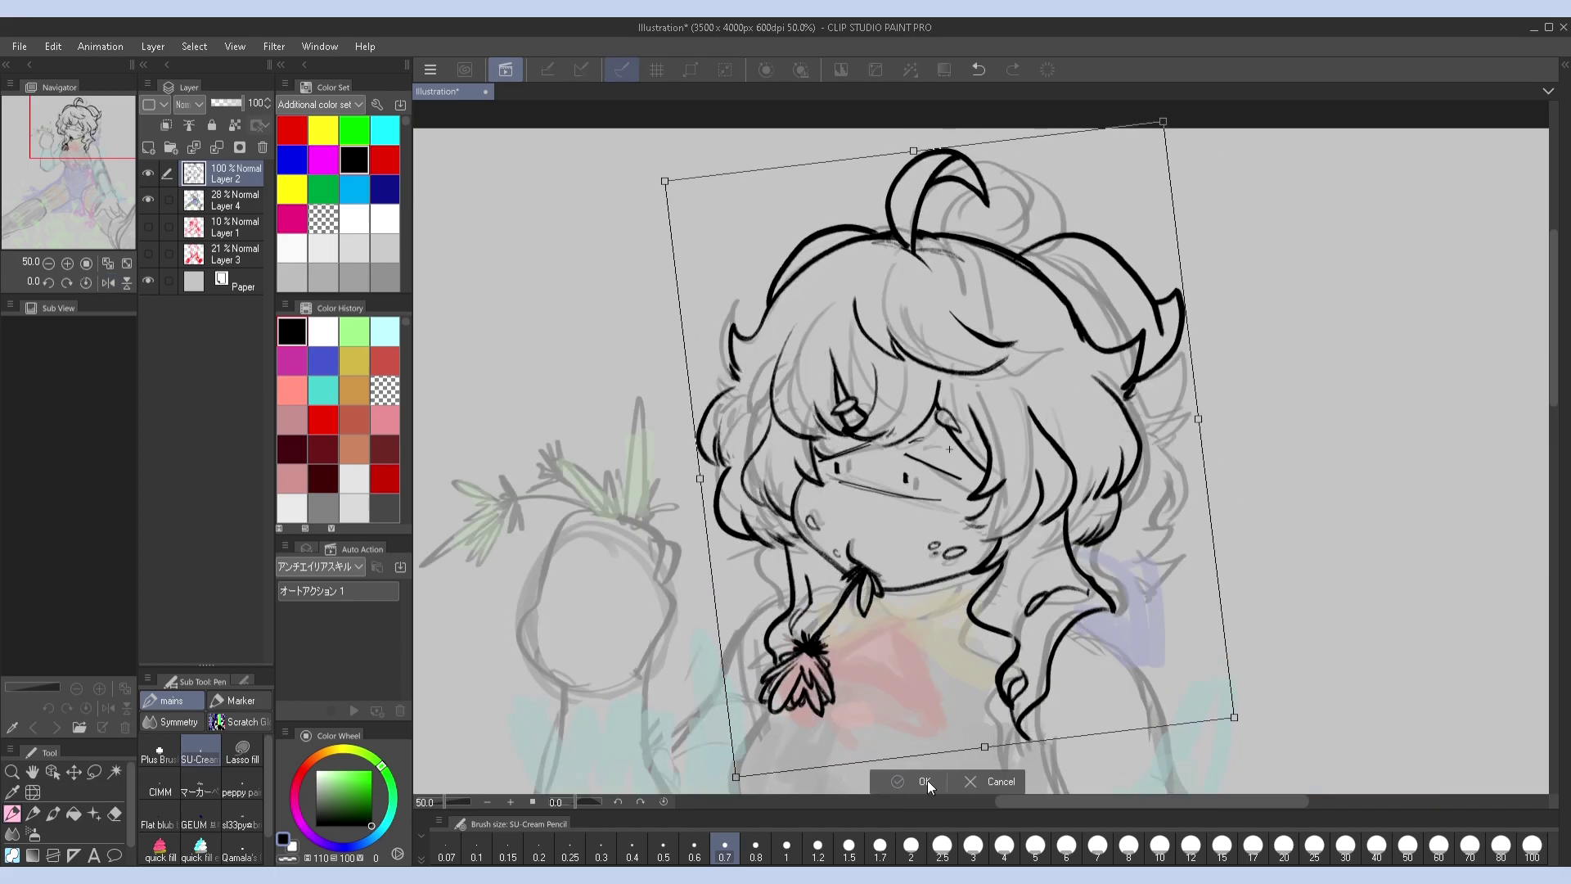
left_click(926, 779)
scroll(950, 449, "down", 3)
scroll(1020, 238, "up", 3)
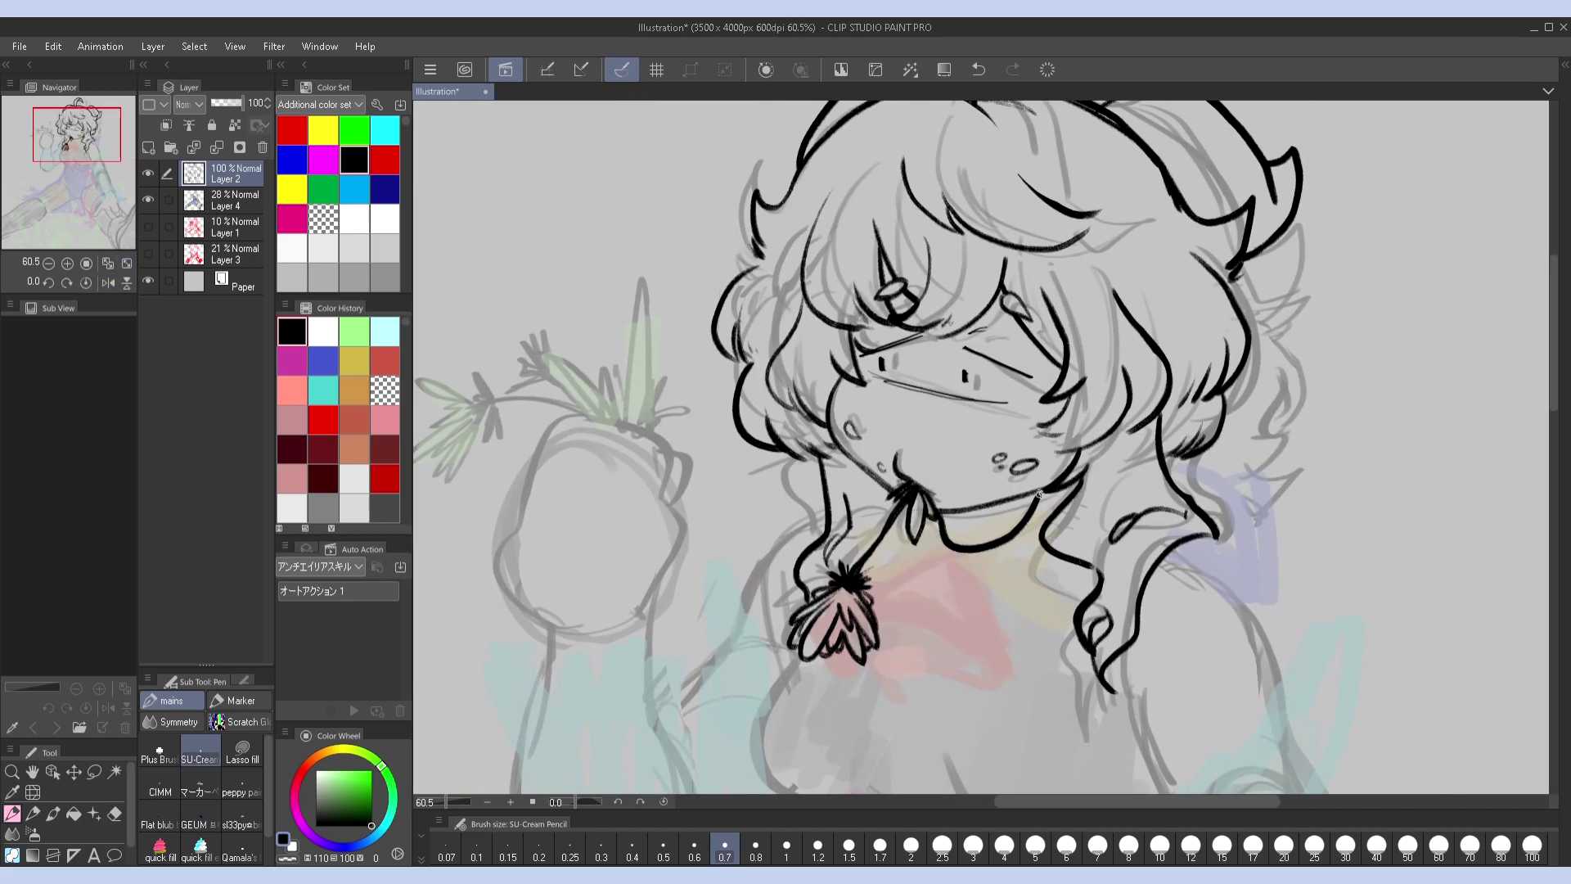
key("ctrl+z")
Rework the neckline into a standing collar band with a small front notch beneath the chin
mouse_move(927, 528)
left_mouse_down()
mouse_move(1049, 505)
mouse_move(966, 543)
left_mouse_up()
key("ctrl+z")
key("h")
key("h")
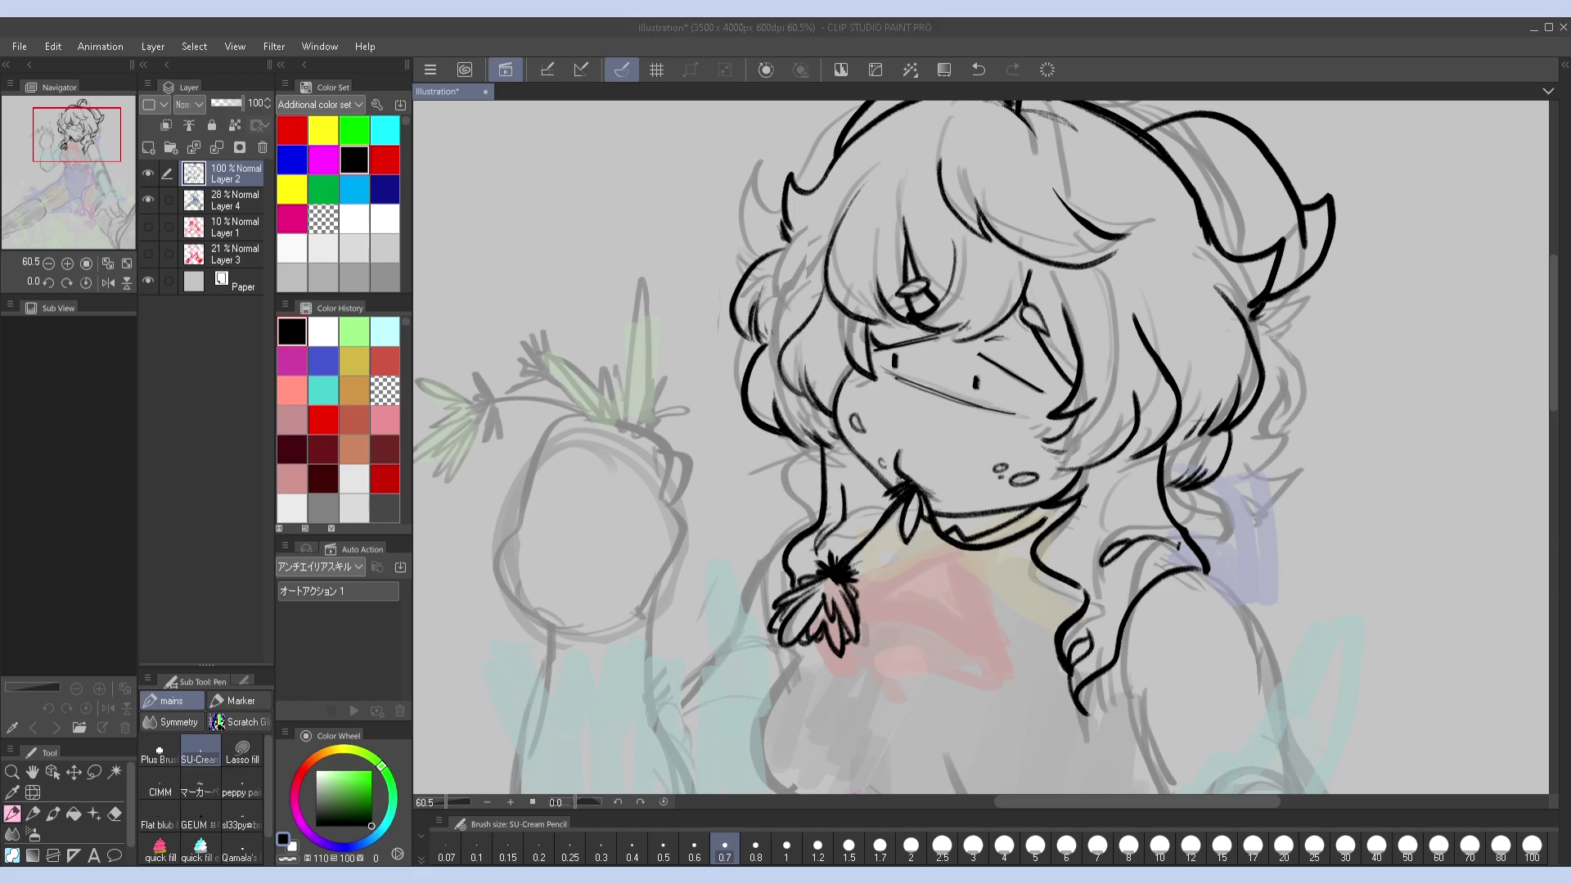
left_click_drag(976, 457, 946, 409)
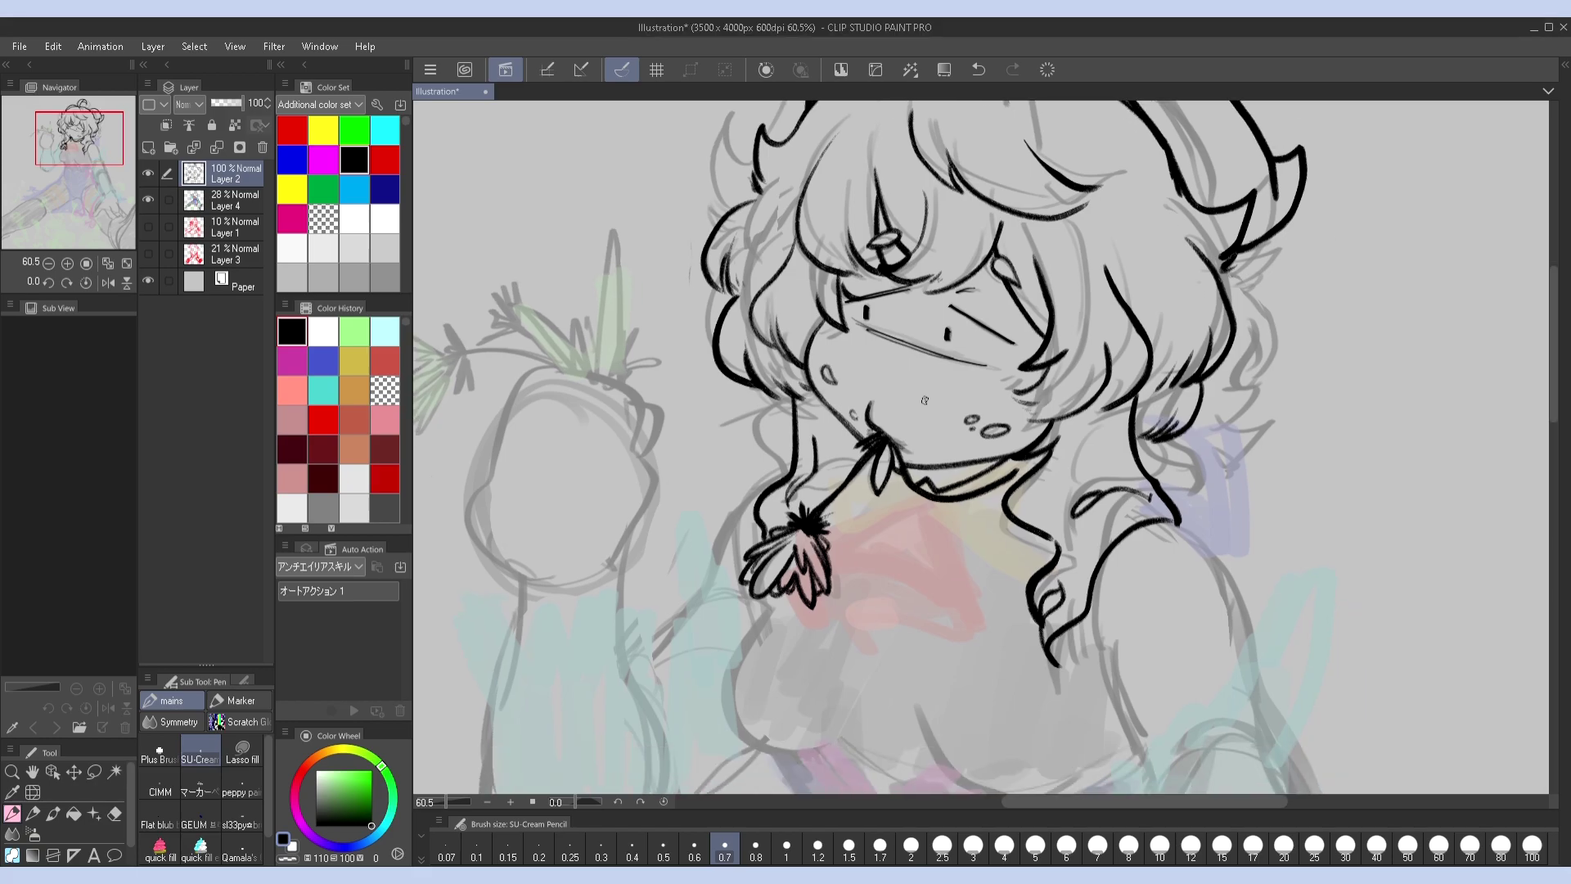
Ink the pointed shirt collar flaps on both sides of the neck, checking them mirrored and without the sketch
mouse_move(903, 464)
left_mouse_down()
mouse_move(949, 460)
mouse_move(973, 589)
mouse_move(1016, 547)
left_mouse_up()
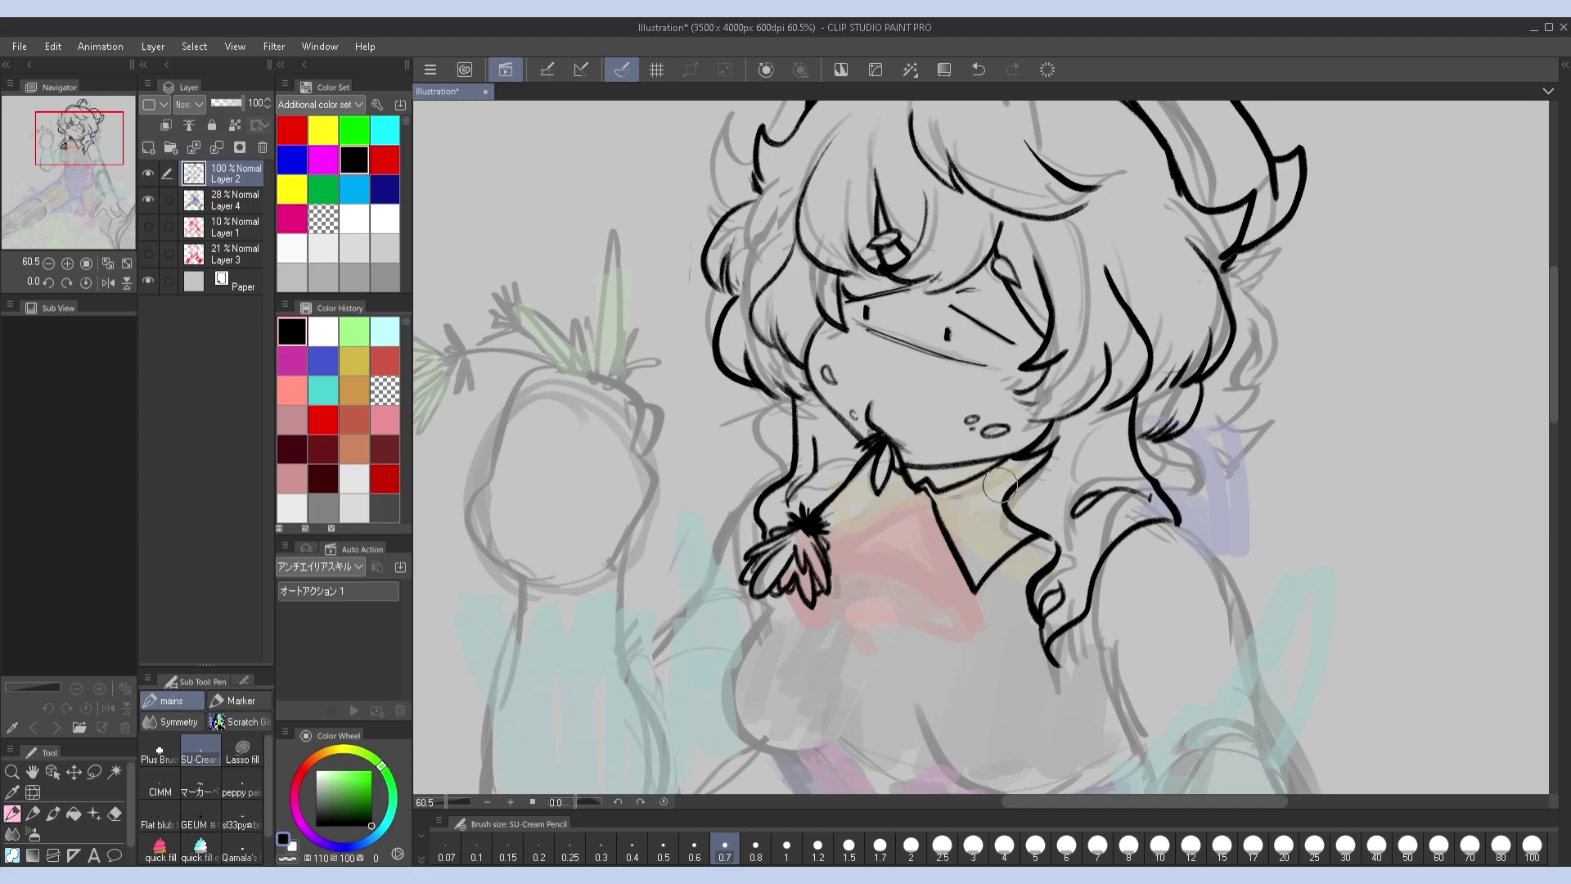
mouse_move(1027, 459)
left_mouse_down()
mouse_move(937, 501)
mouse_move(1039, 460)
left_mouse_up()
key("h")
key("h")
mouse_move(921, 487)
left_mouse_down()
mouse_move(838, 541)
mouse_move(845, 496)
left_mouse_up()
left_click(148, 199)
key("h")
key("h")
key("h")
key("h")
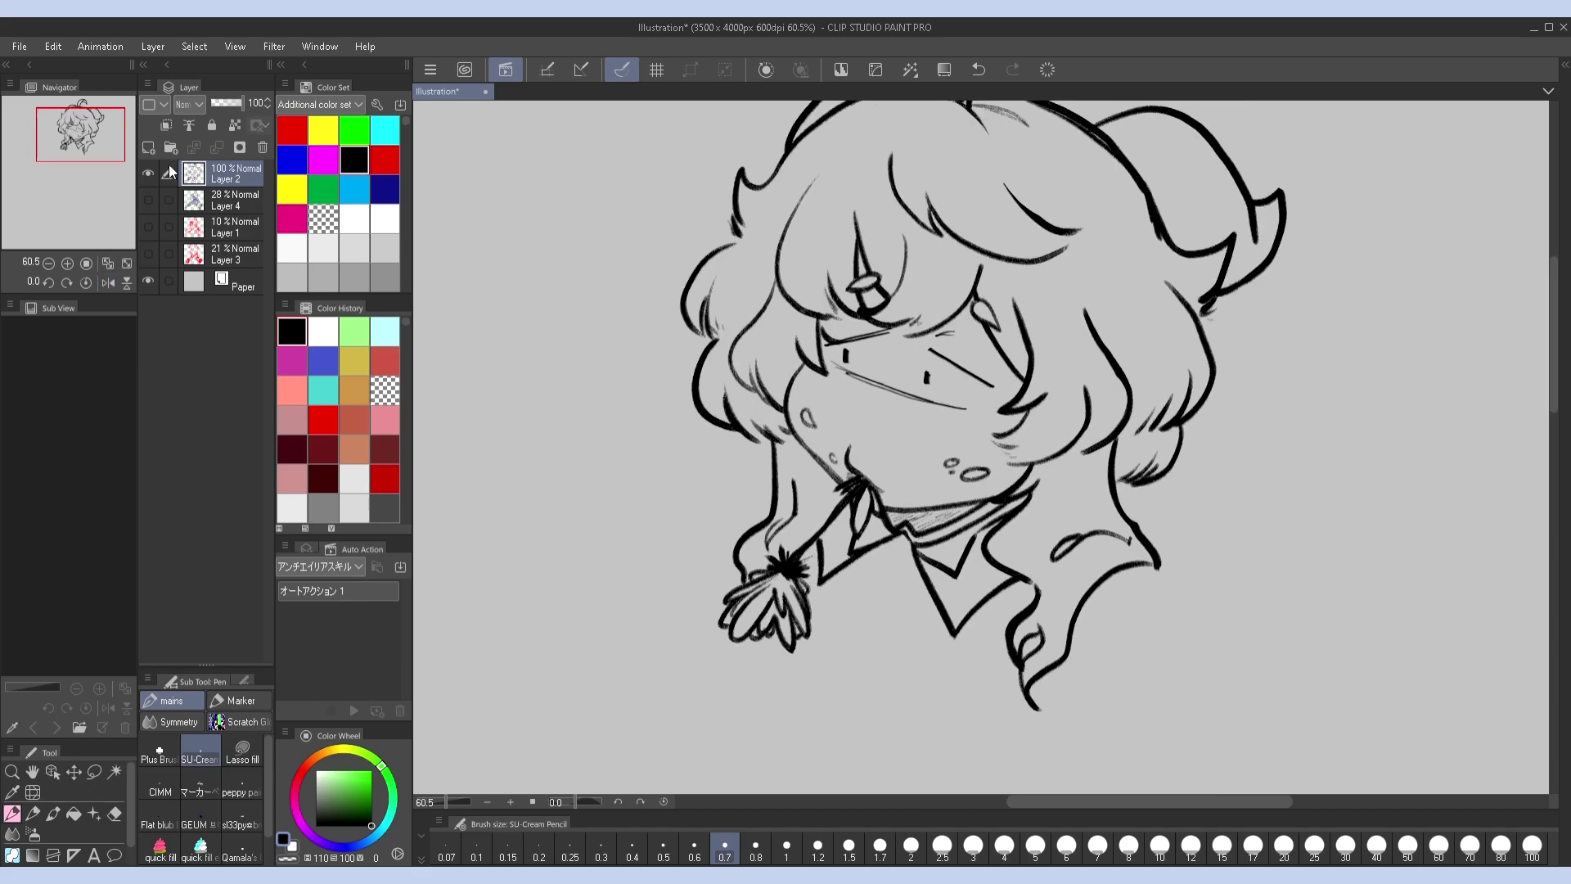
left_click(148, 199)
Ink two small dark angular ornaments at the collar opening, checking them mirrored
scroll(982, 446, "down", 2)
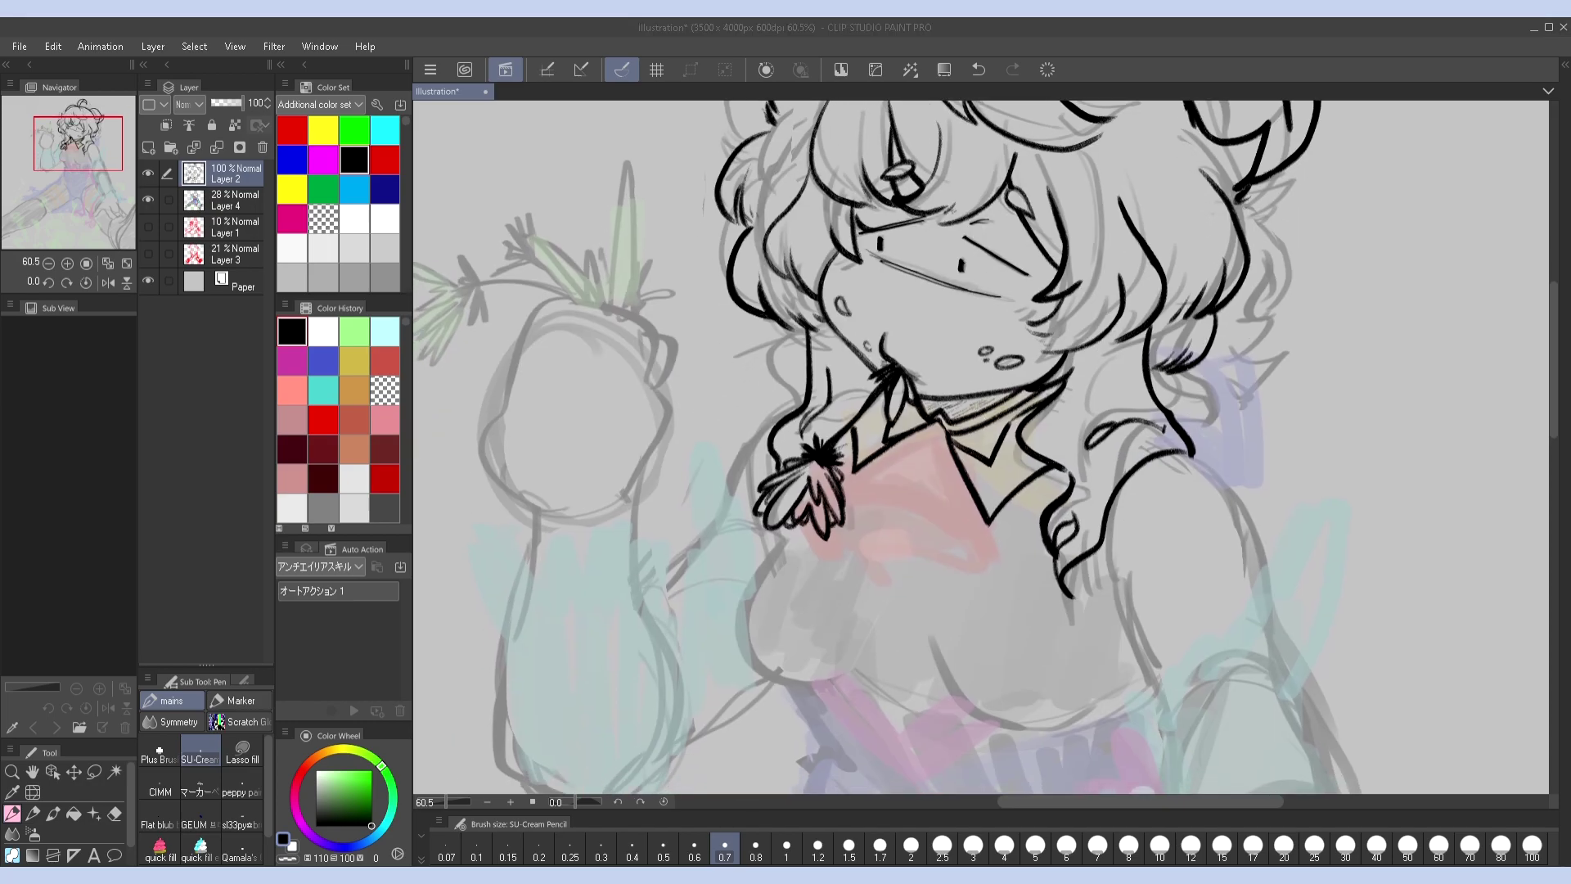
left_click(939, 426)
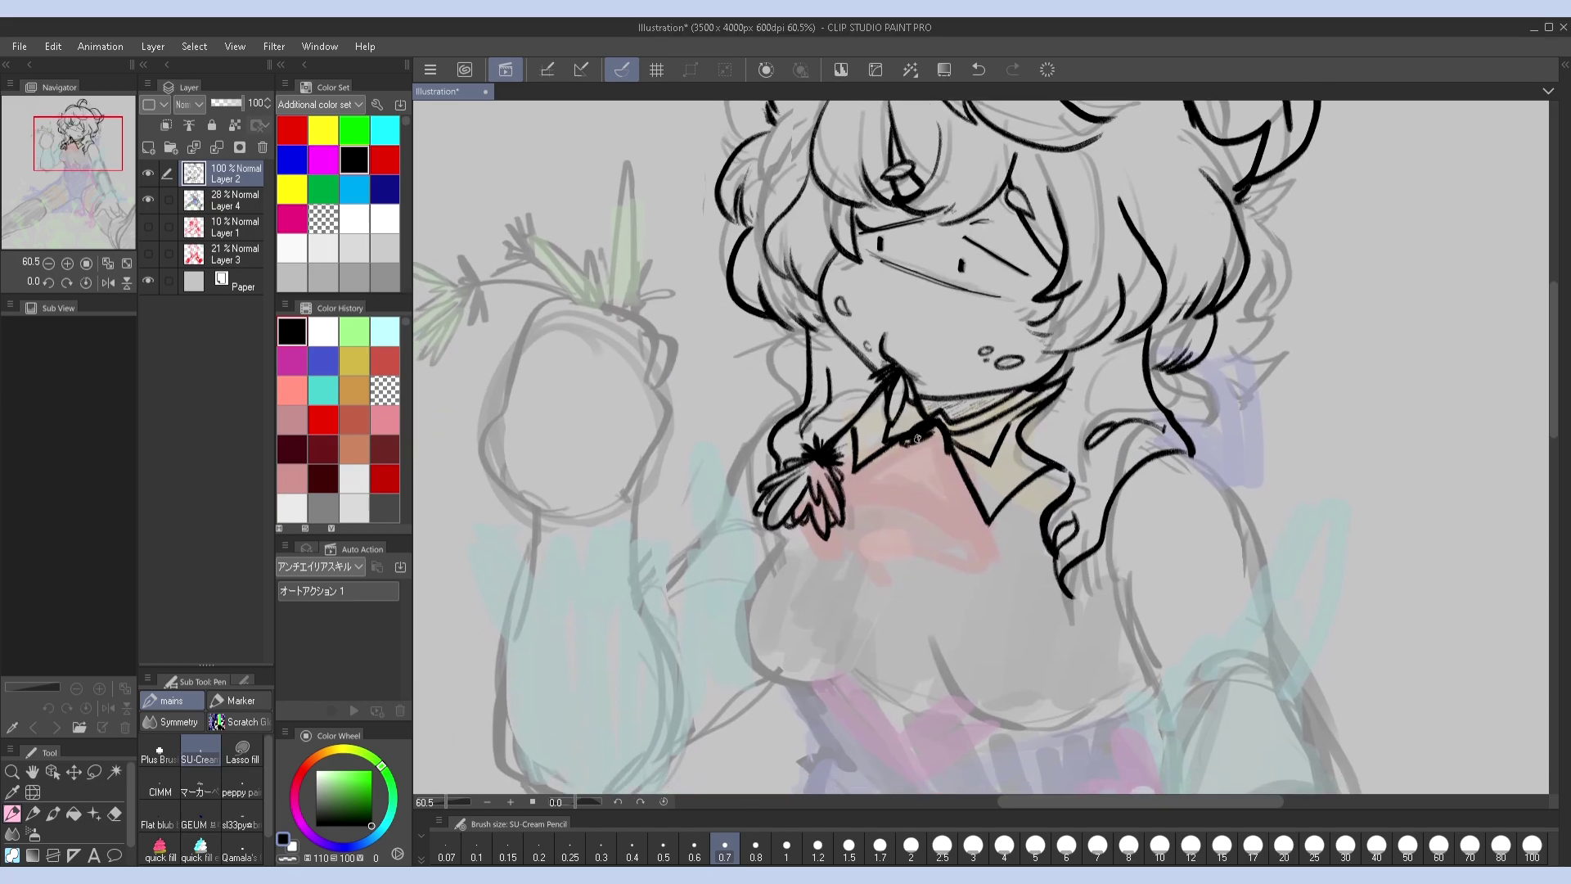
key("h")
key("h")
key("h")
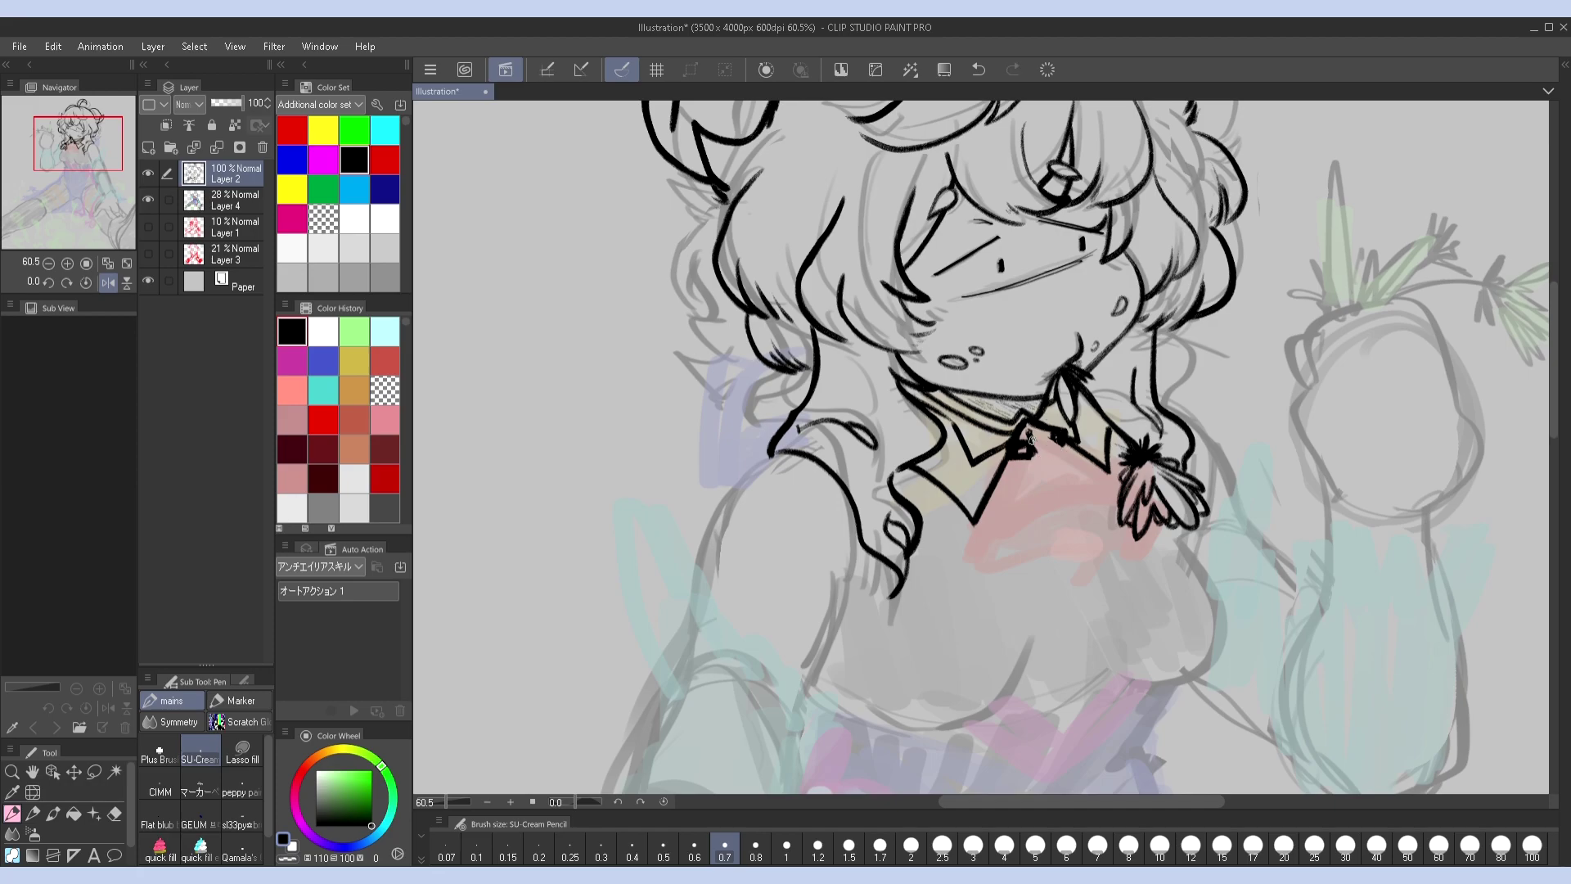
key("h")
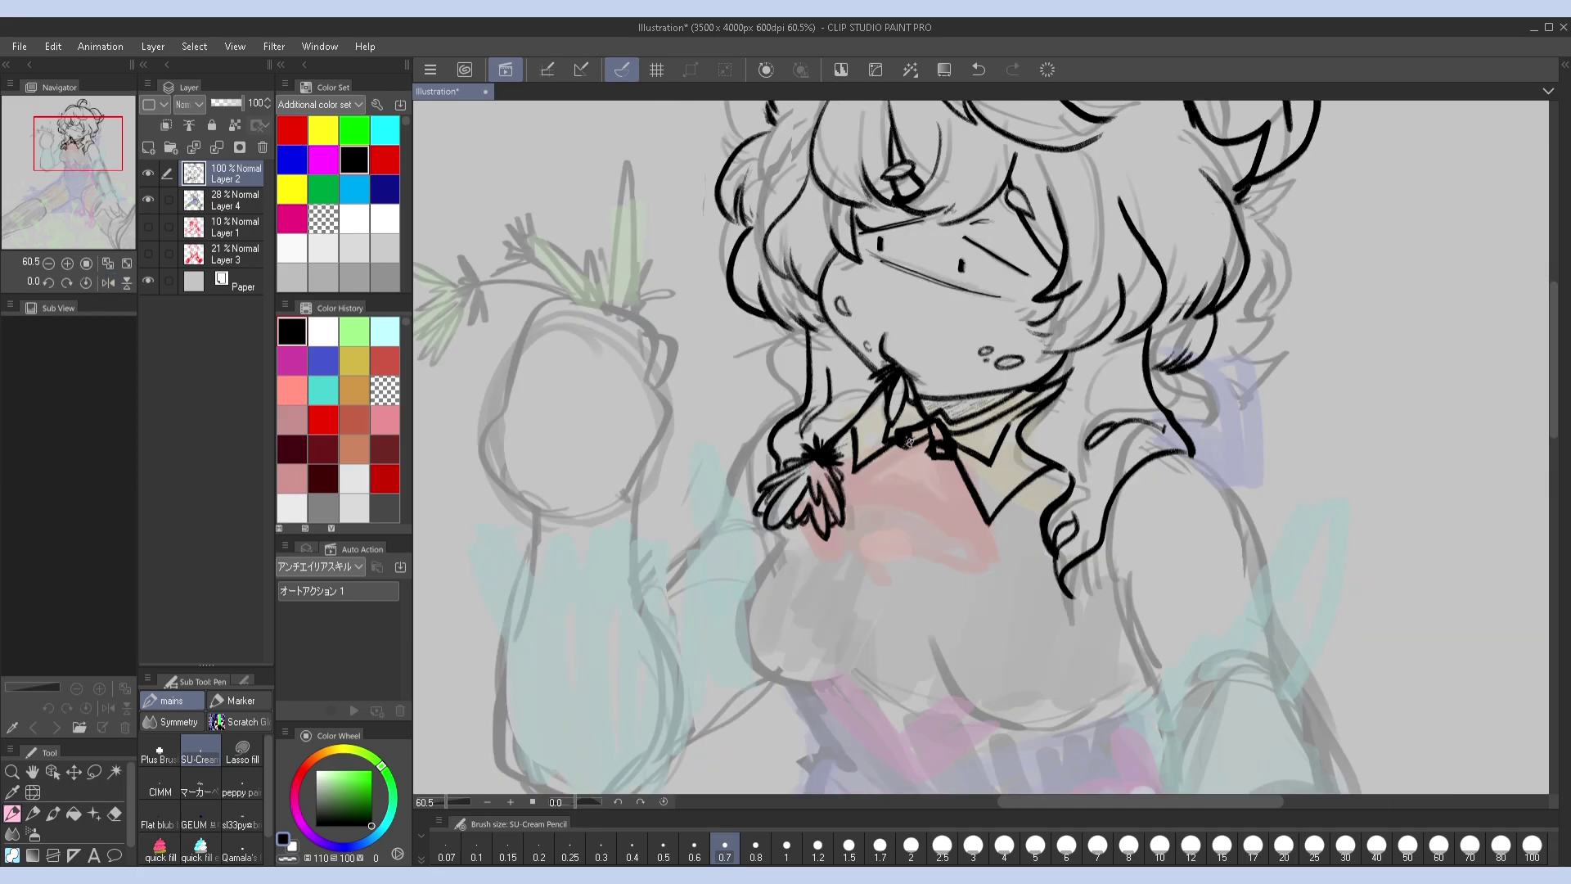
key("h")
key("h")
Create a new layer and rough out in red the upper part of the flap-shaped chest piece below the collar
key("ctrl+shift+n")
left_click(323, 420)
left_click_drag(898, 433, 806, 491)
key("ctrl+z")
mouse_move(900, 434)
left_mouse_down()
mouse_move(809, 482)
mouse_move(948, 496)
left_mouse_up()
key("h")
key("h")
mouse_move(900, 431)
left_mouse_down()
mouse_move(955, 442)
mouse_move(955, 528)
left_mouse_up()
key("h")
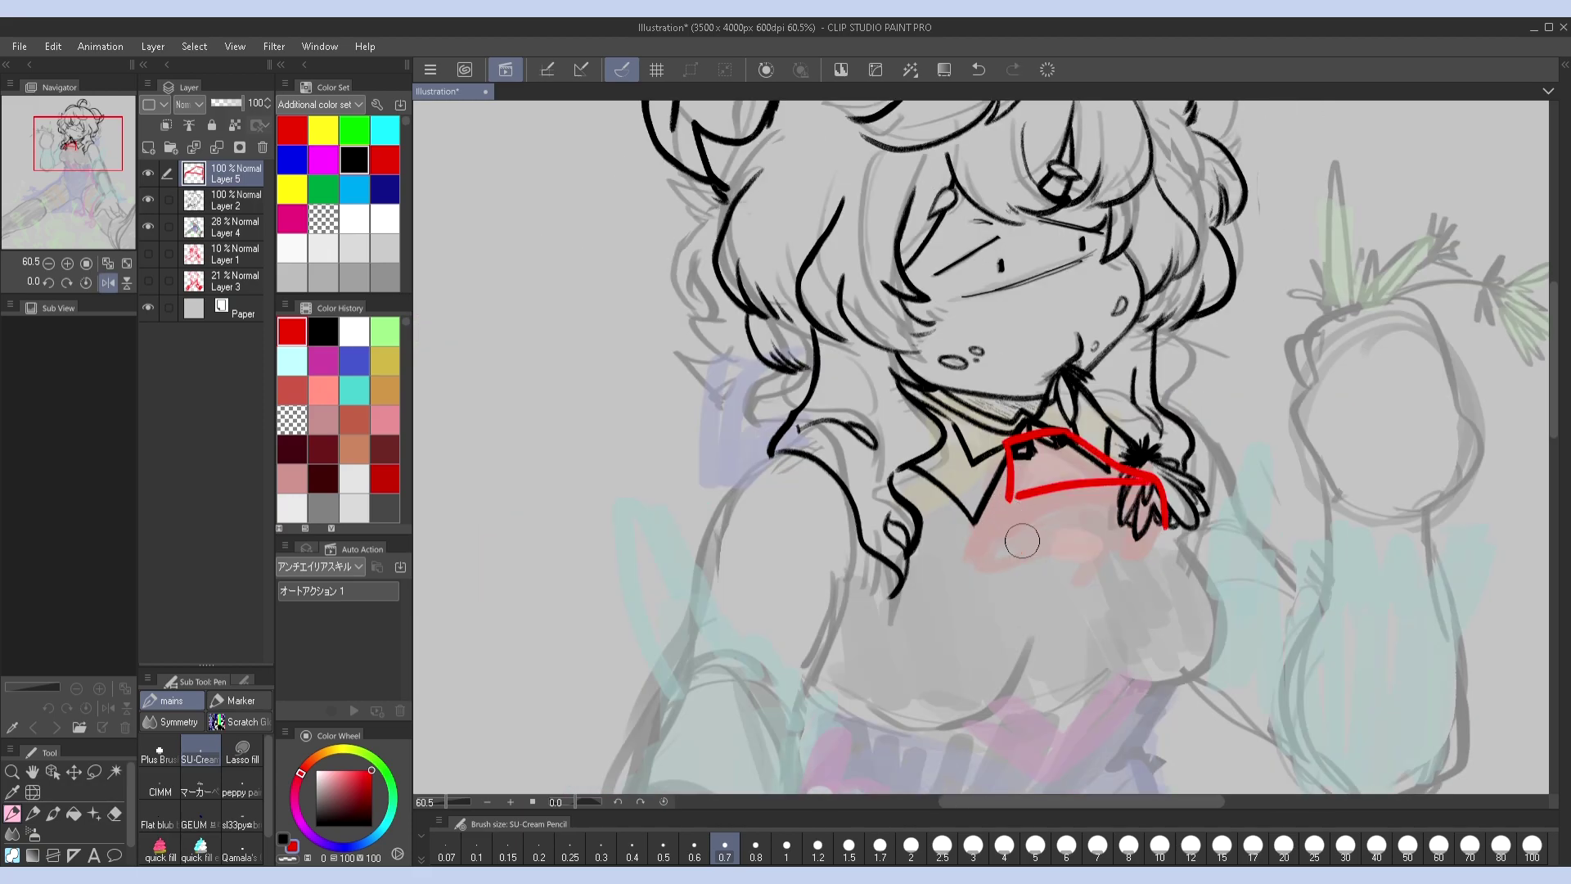
key("h")
key("h")
key("h")
key("h")
Extend the red chest piece downward with side edges and a curved bottom edge, redrawing the near side
left_click_drag(1007, 491, 995, 550)
key("h")
key("ctrl+z")
left_click_drag(956, 491, 954, 550)
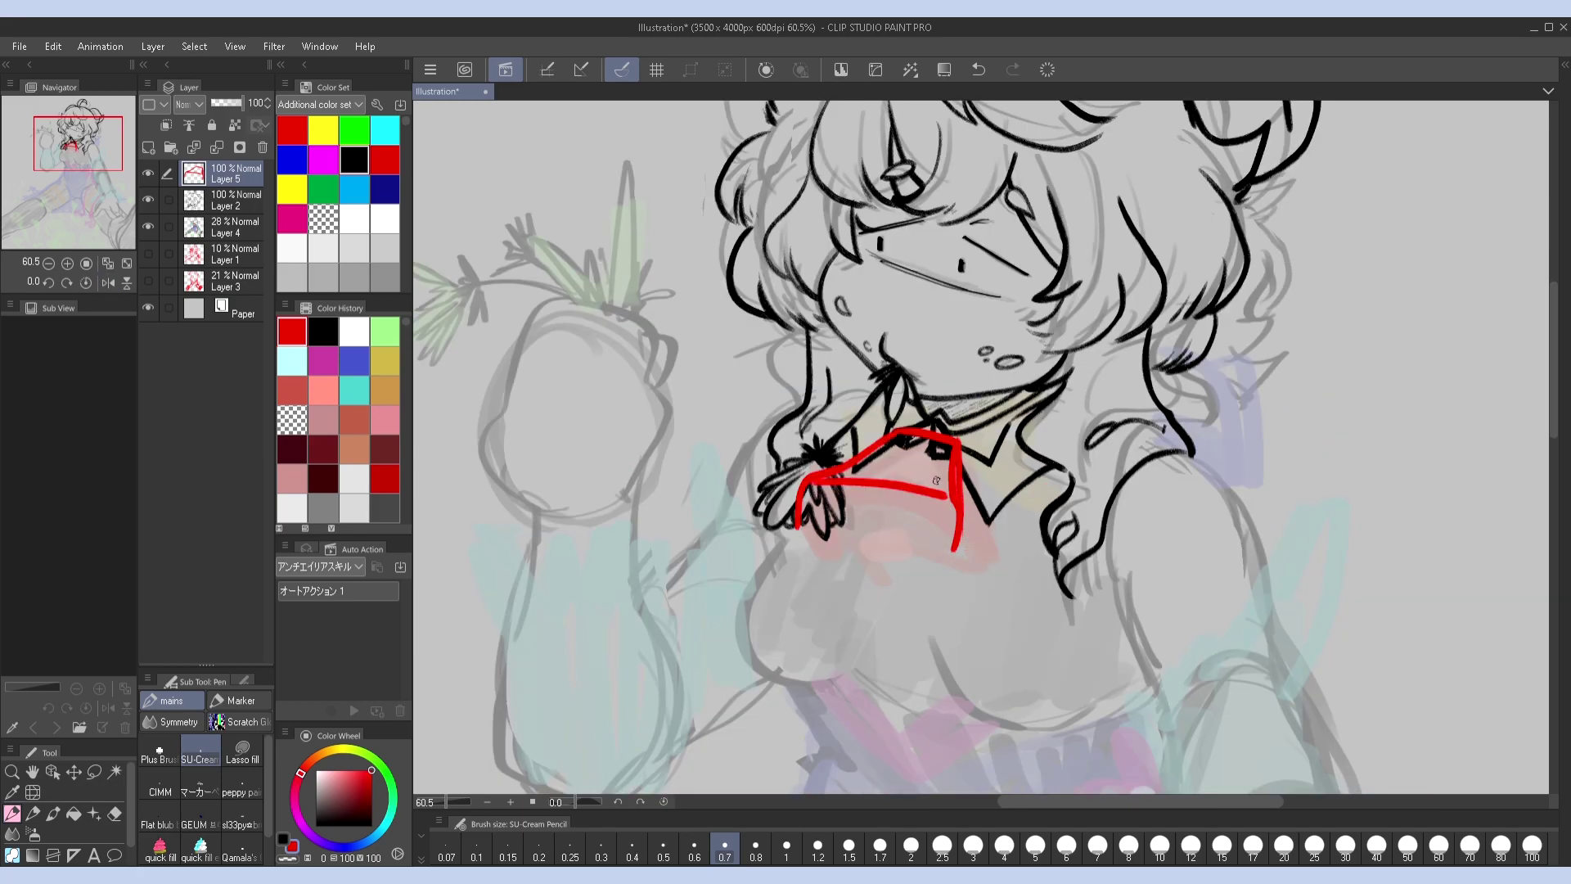
key("h")
key("h")
left_click_drag(806, 536, 961, 564)
key("h")
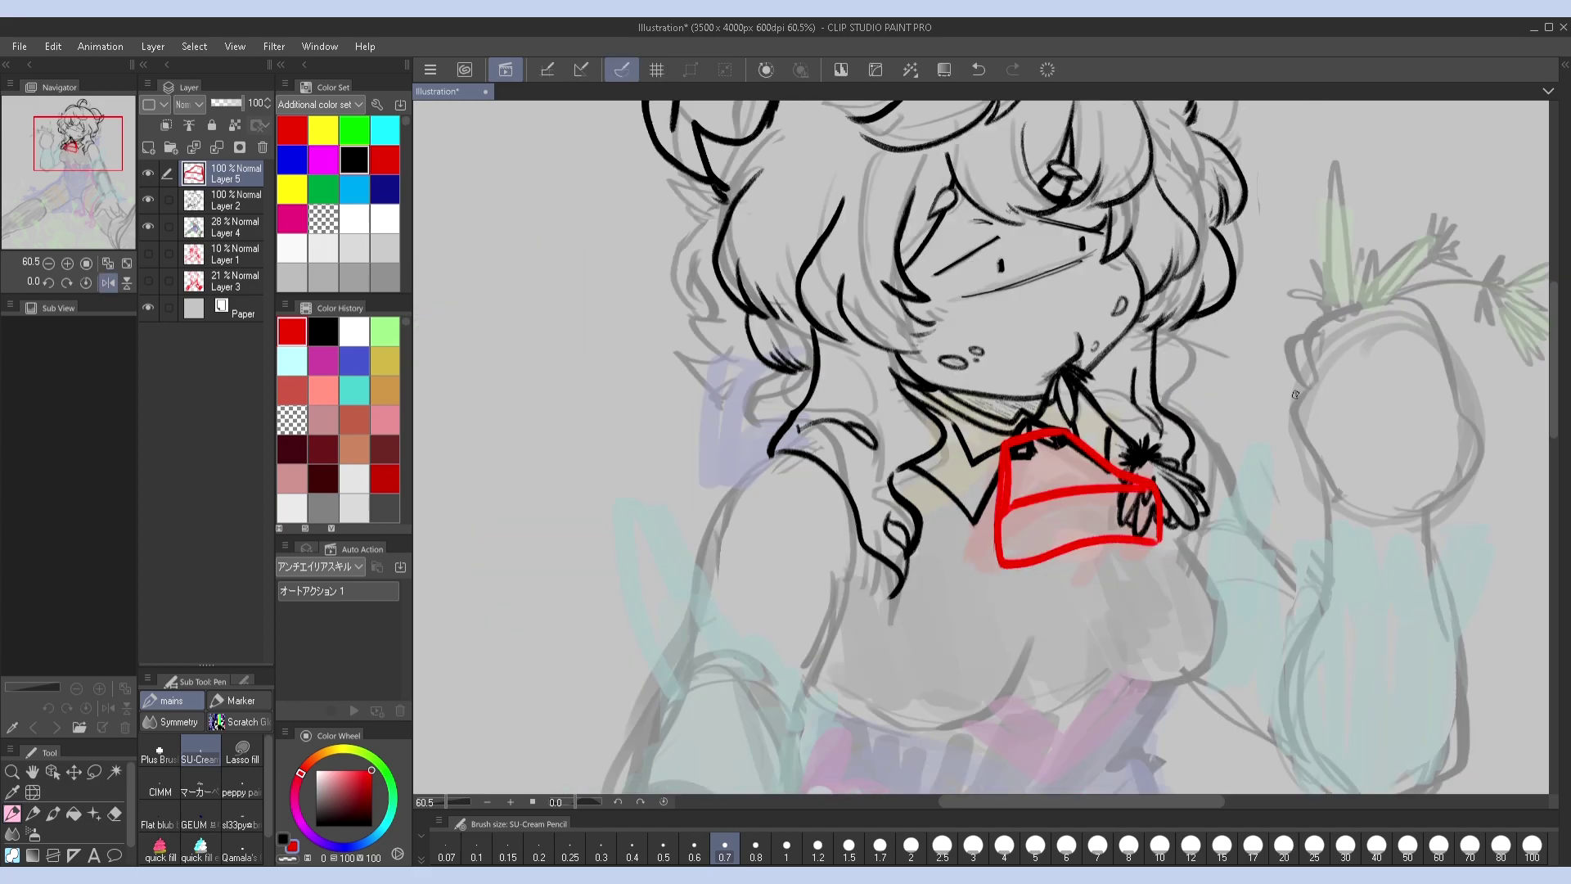
scroll(1295, 394, "down", 5)
key("h")
scroll(1048, 496, "up", 6)
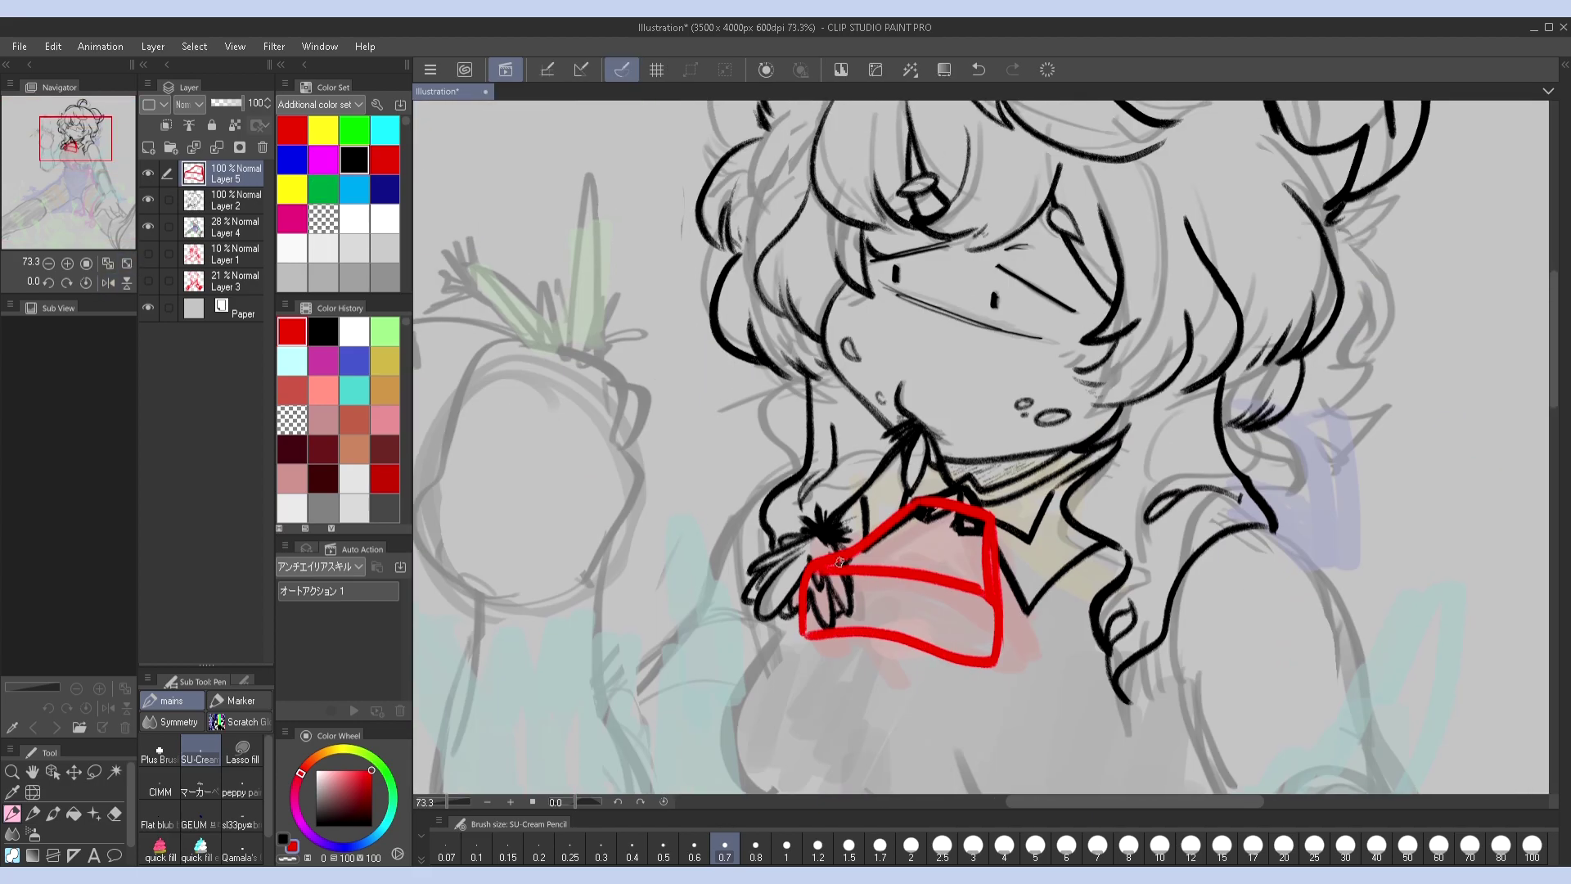
Add side fold lines to the red chest piece and try a round clasp on its flap line, undoing the circle
left_click_drag(853, 578, 796, 636)
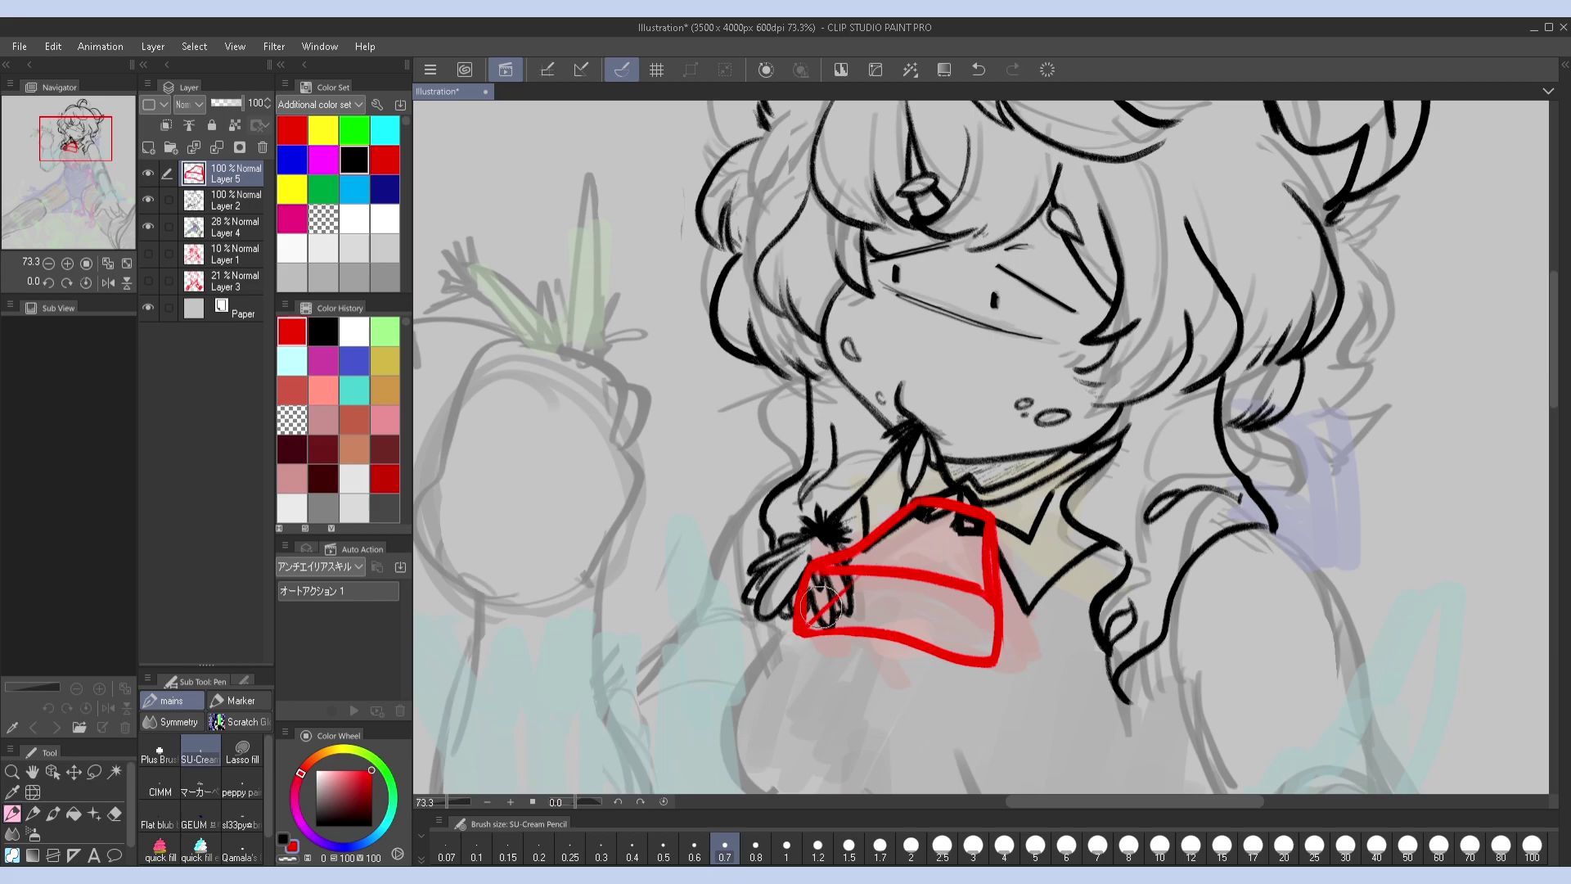
left_click_drag(992, 656, 984, 591)
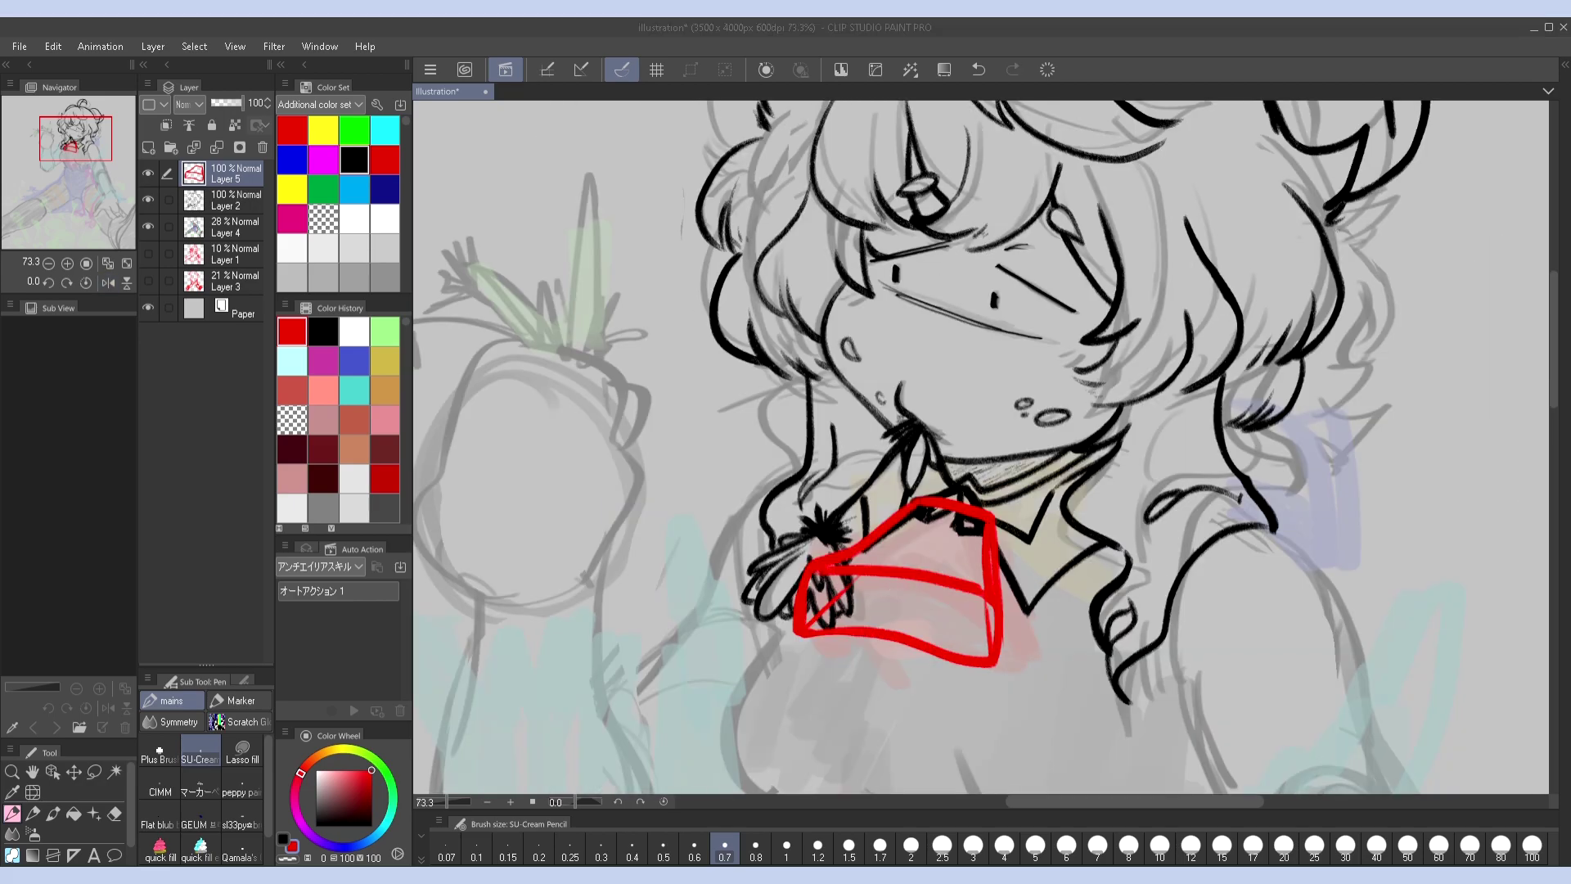
mouse_move(894, 573)
left_mouse_down()
mouse_move(882, 601)
mouse_move(897, 571)
left_mouse_up()
key("h")
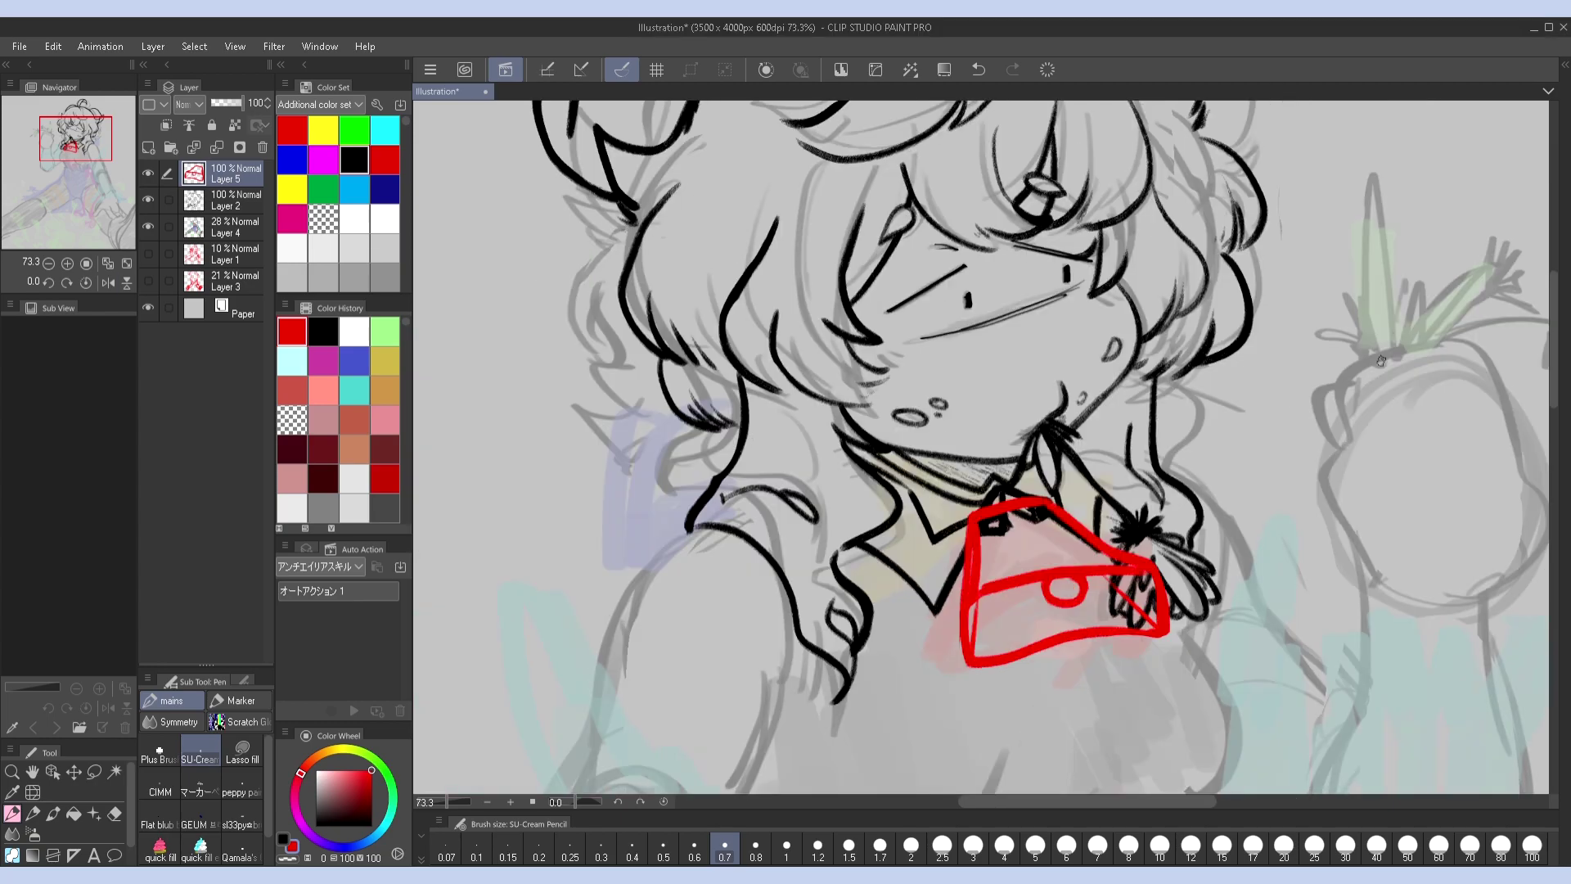
key("h")
key("ctrl+z")
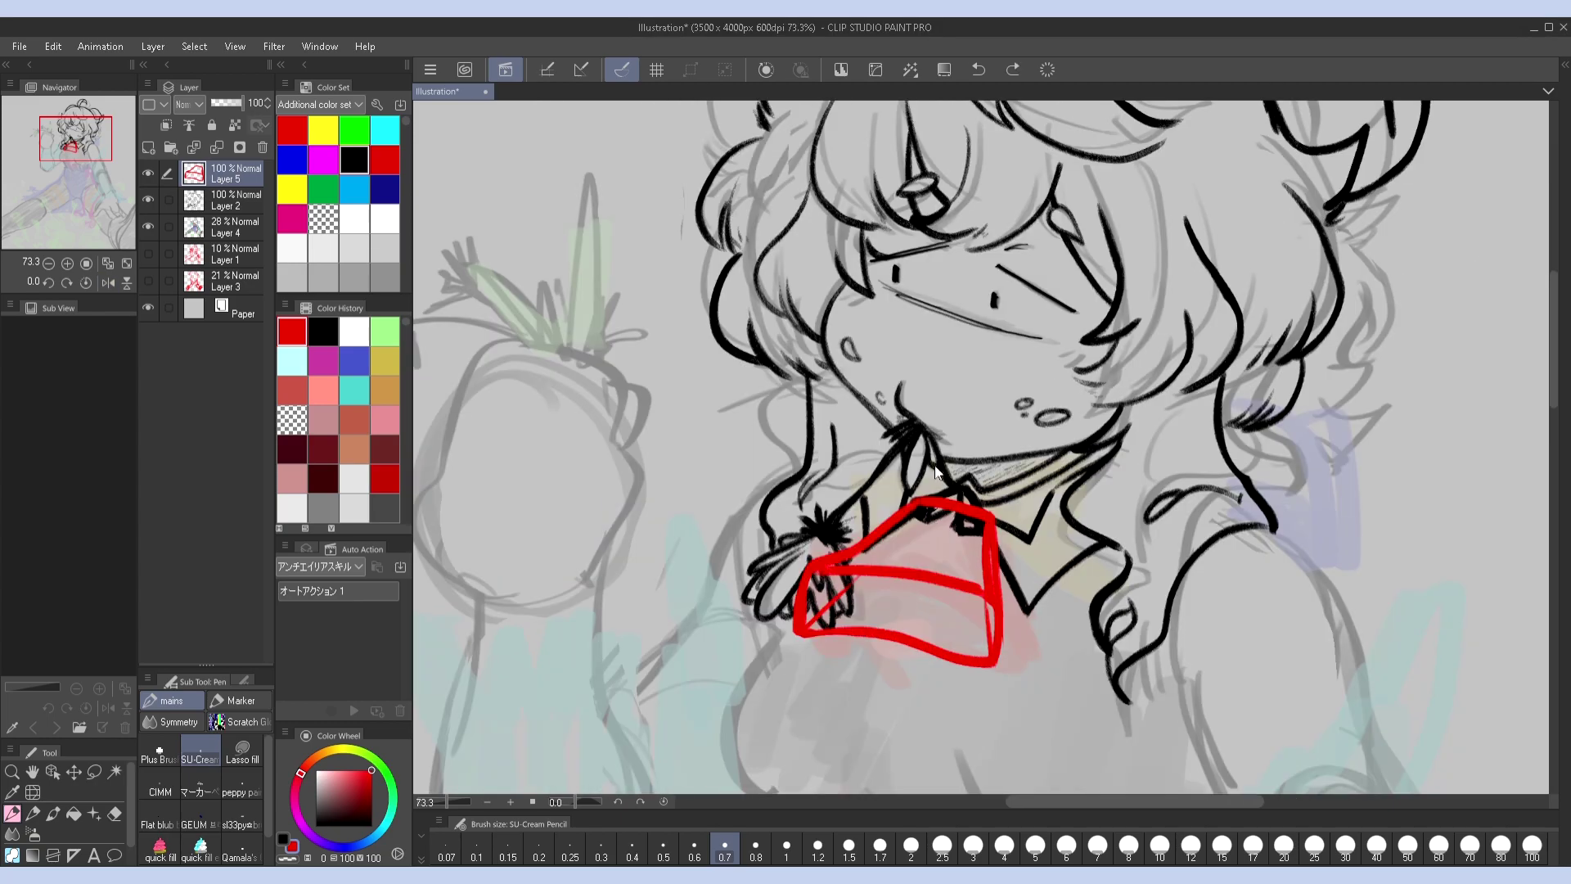
key("ctrl+t")
key("Escape")
scroll(82, 244, "down", 1)
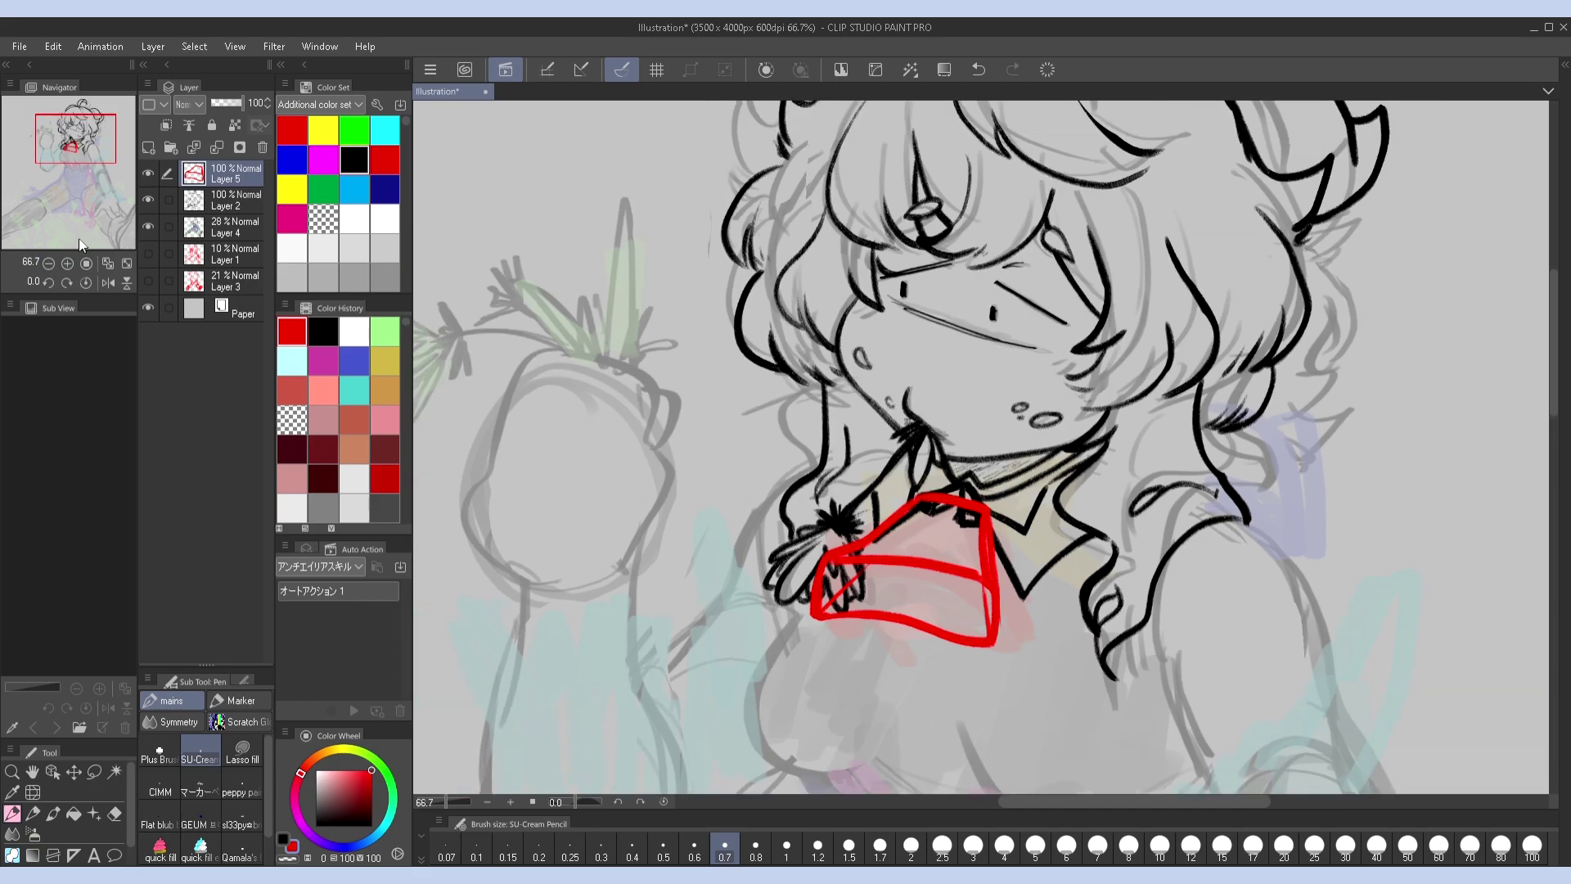
scroll(82, 244, "down", 1)
key("h")
key("ctrl+t")
key("Escape")
Add the round clasp and finish the chest piece as black line art on Layer 2
key("h")
key("h")
mouse_move(920, 543)
left_mouse_down()
mouse_move(869, 517)
mouse_move(850, 541)
mouse_move(883, 525)
left_mouse_up()
key("h")
key("h")
key("h")
key("alt+[")
mouse_move(920, 502)
left_mouse_down()
mouse_move(966, 491)
mouse_move(975, 506)
left_mouse_up()
left_click(239, 175)
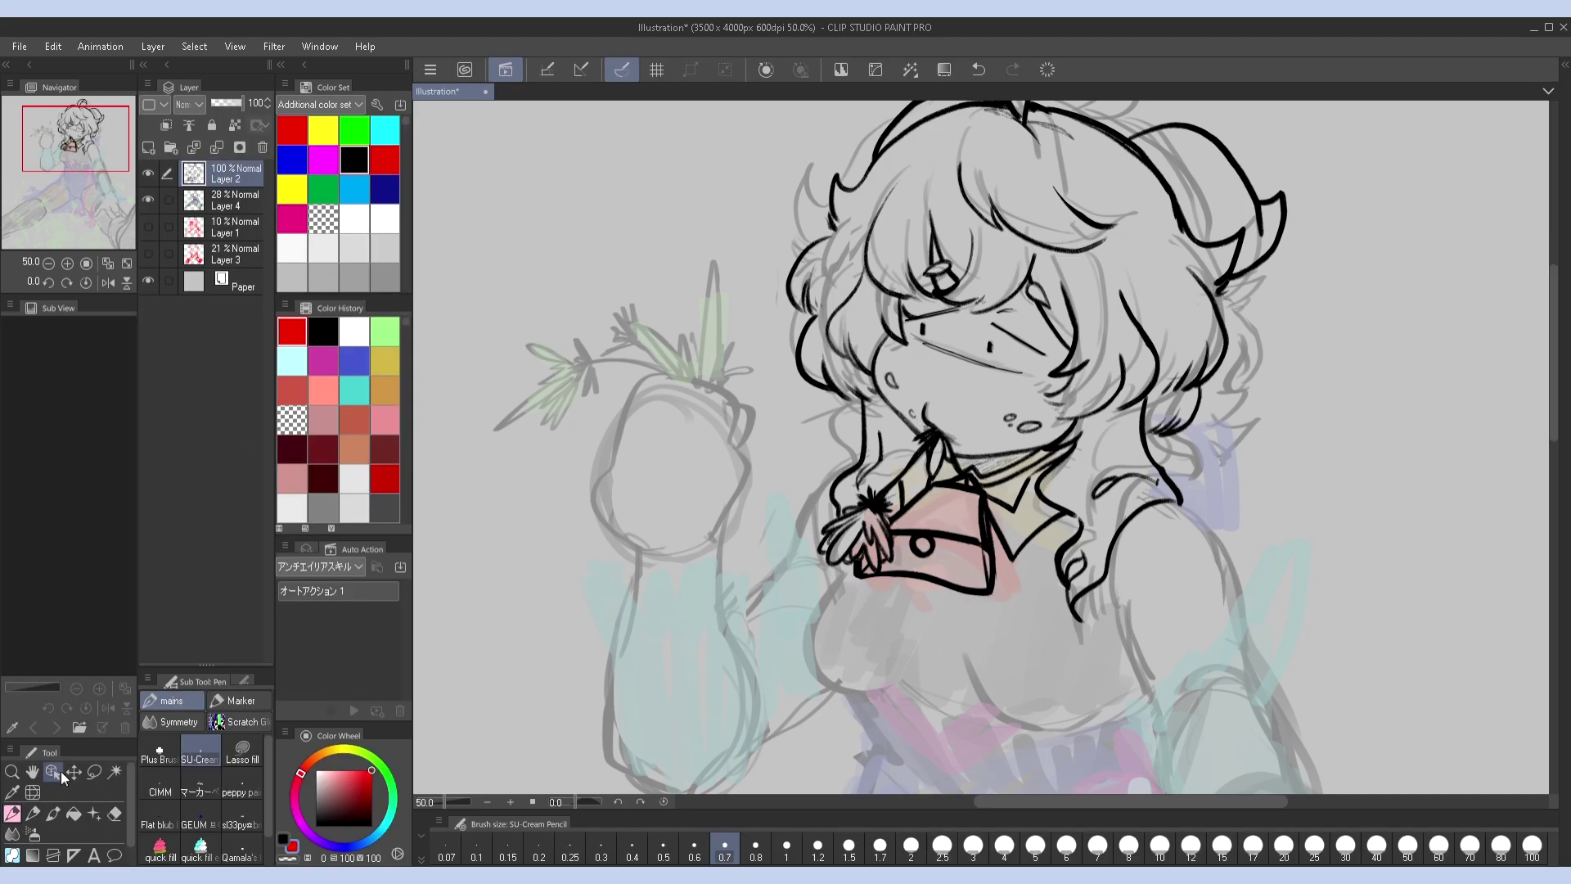
Switch back to black and ink the far contour of the chest and upper waist, plus the far shoulder line
left_click(287, 842)
left_click_drag(946, 487, 926, 382)
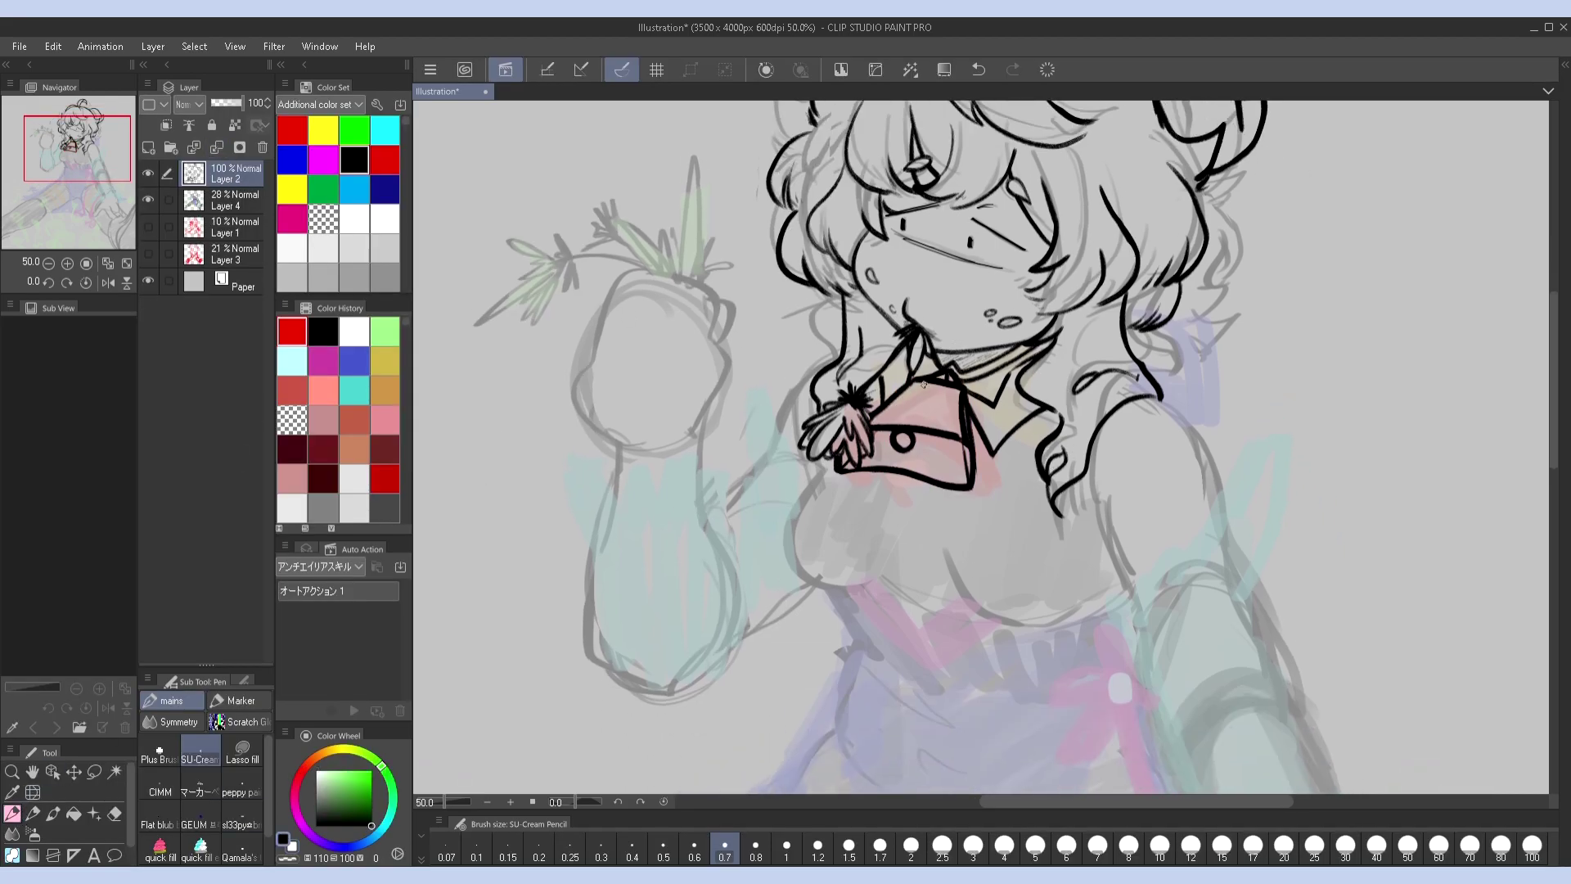
mouse_move(824, 472)
left_mouse_down()
mouse_move(797, 568)
mouse_move(869, 644)
left_mouse_up()
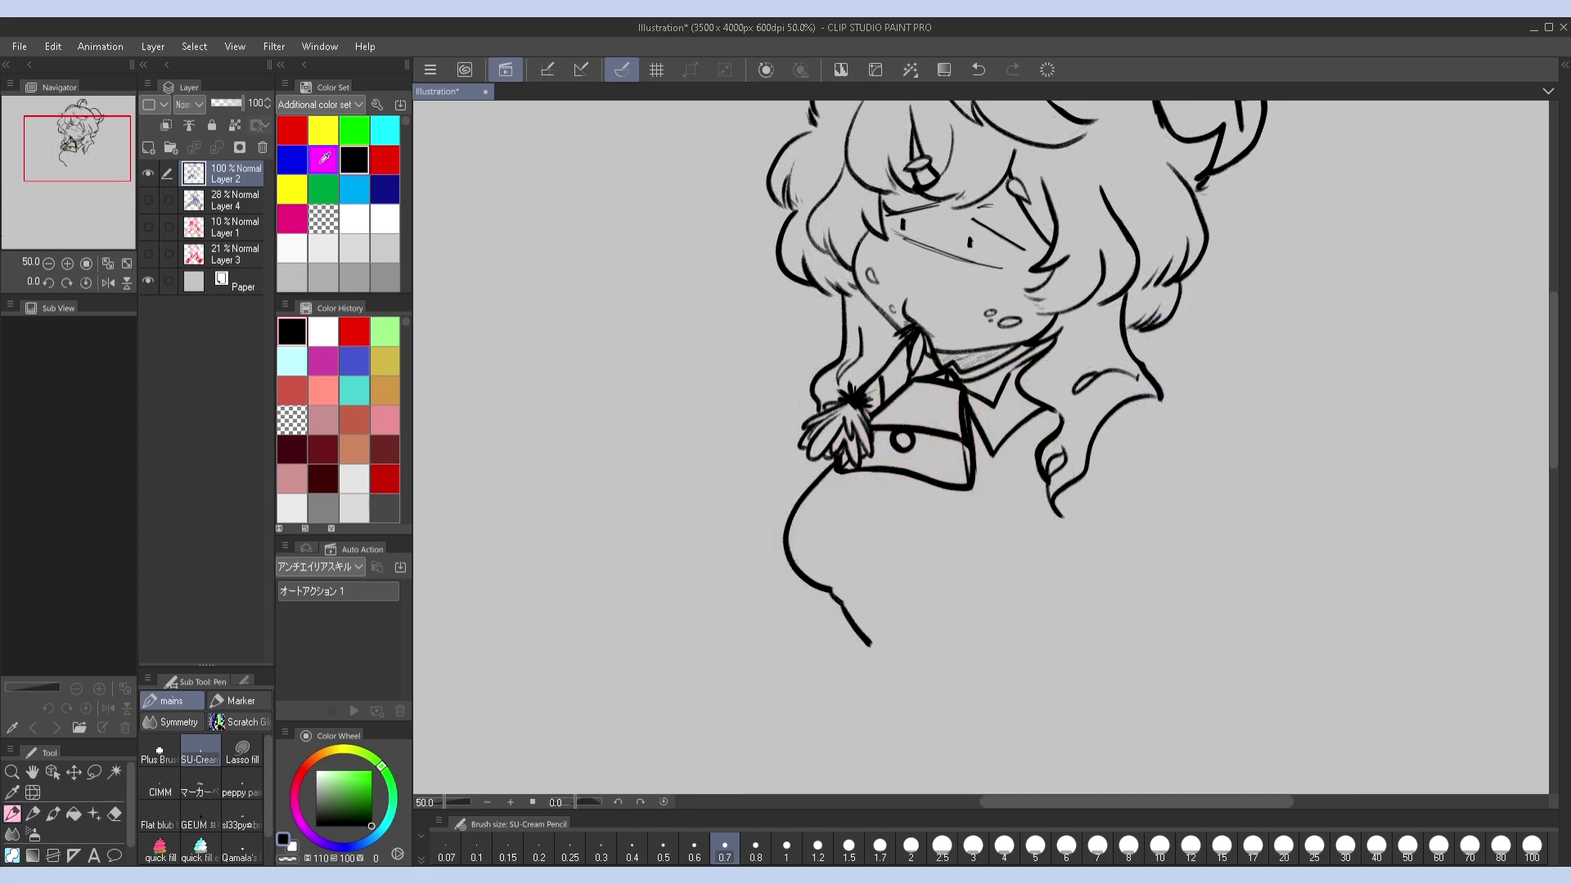
left_click_drag(453, 189, 468, 242)
left_click_drag(847, 419, 749, 553)
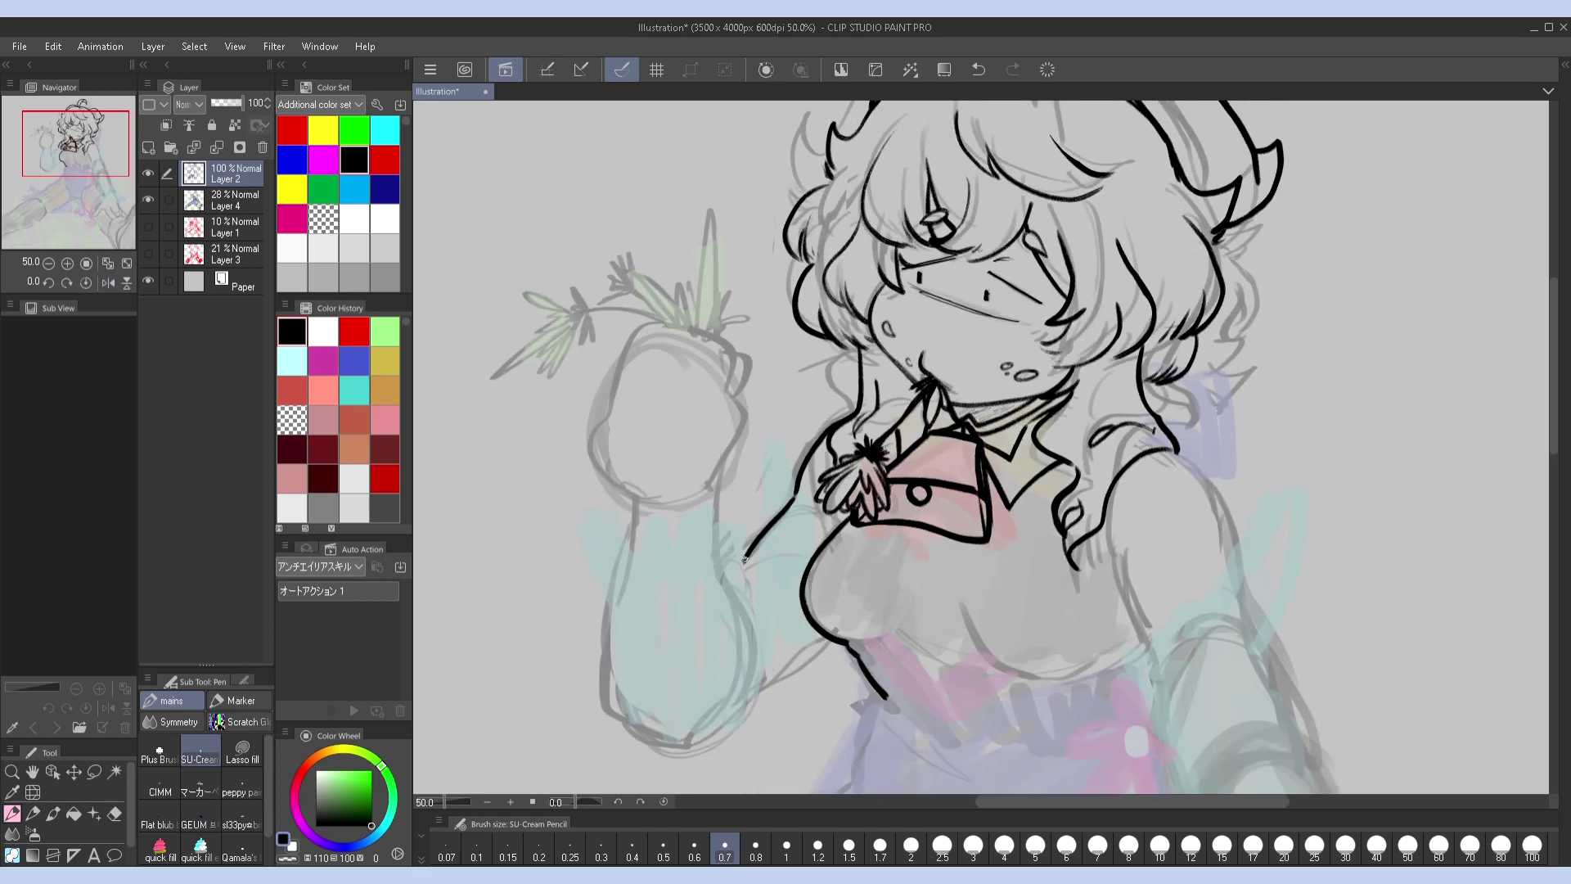
Ink the ruffled trim and pointed edge beside the chest under the far shoulder, checking it mirrored
key("ctrl+minus")
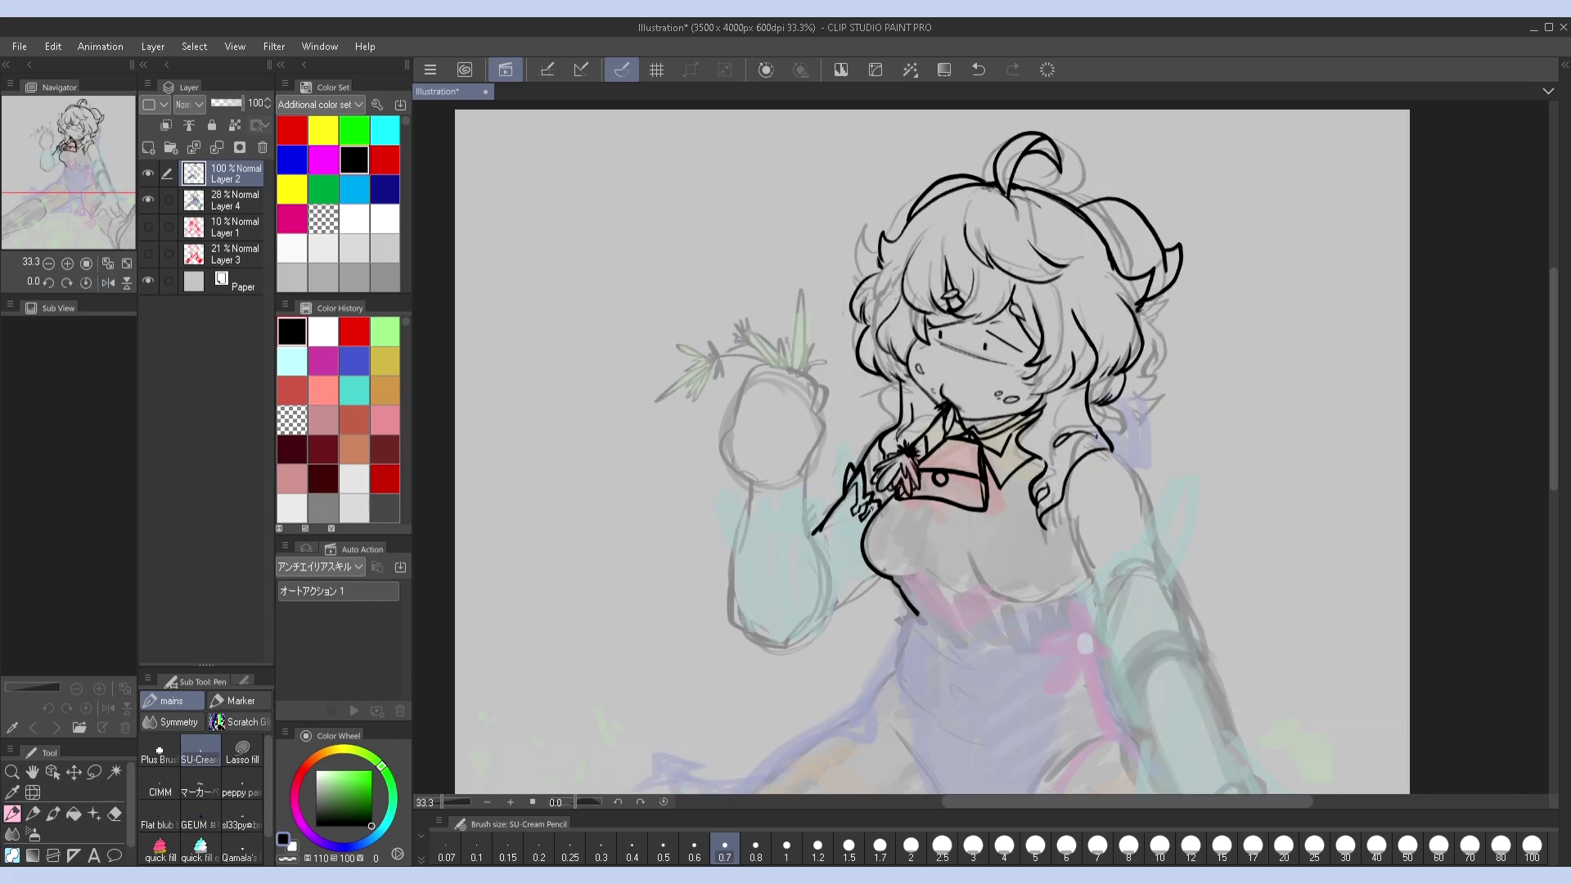
key("h")
key("h")
left_click_drag(846, 512, 865, 565)
left_click_drag(835, 506, 835, 516)
key("h")
key("h")
key("h")
key("h")
scroll(892, 475, "down", 3)
Ink the far side of the waist with small belly crease marks, undoing and redrawing the contour
left_click_drag(890, 537, 888, 569)
key("ctrl+z")
left_click_drag(908, 493, 884, 584)
key("ctrl+z")
left_click_drag(906, 524, 885, 581)
key("ctrl+z")
mouse_move(905, 491)
left_mouse_down()
mouse_move(888, 547)
mouse_move(925, 604)
left_mouse_up()
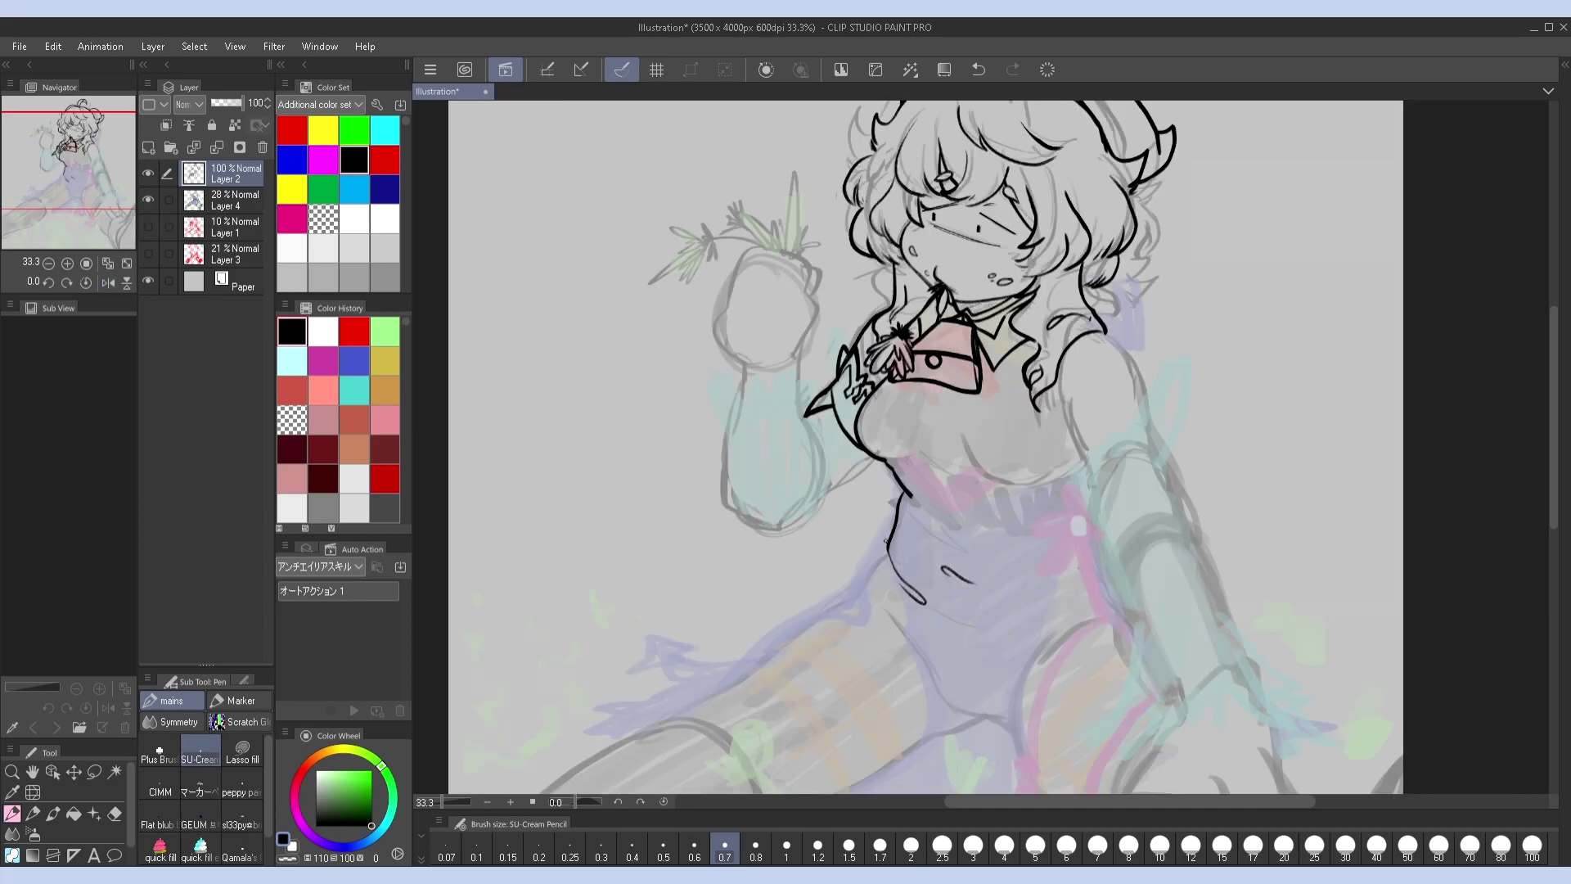
Ink the far hip and the upper contour of the extended thigh, adding a crease at the hip
left_click_drag(851, 598, 782, 642)
key("h")
scroll(900, 450, "down", 3)
left_click_drag(778, 469, 842, 525)
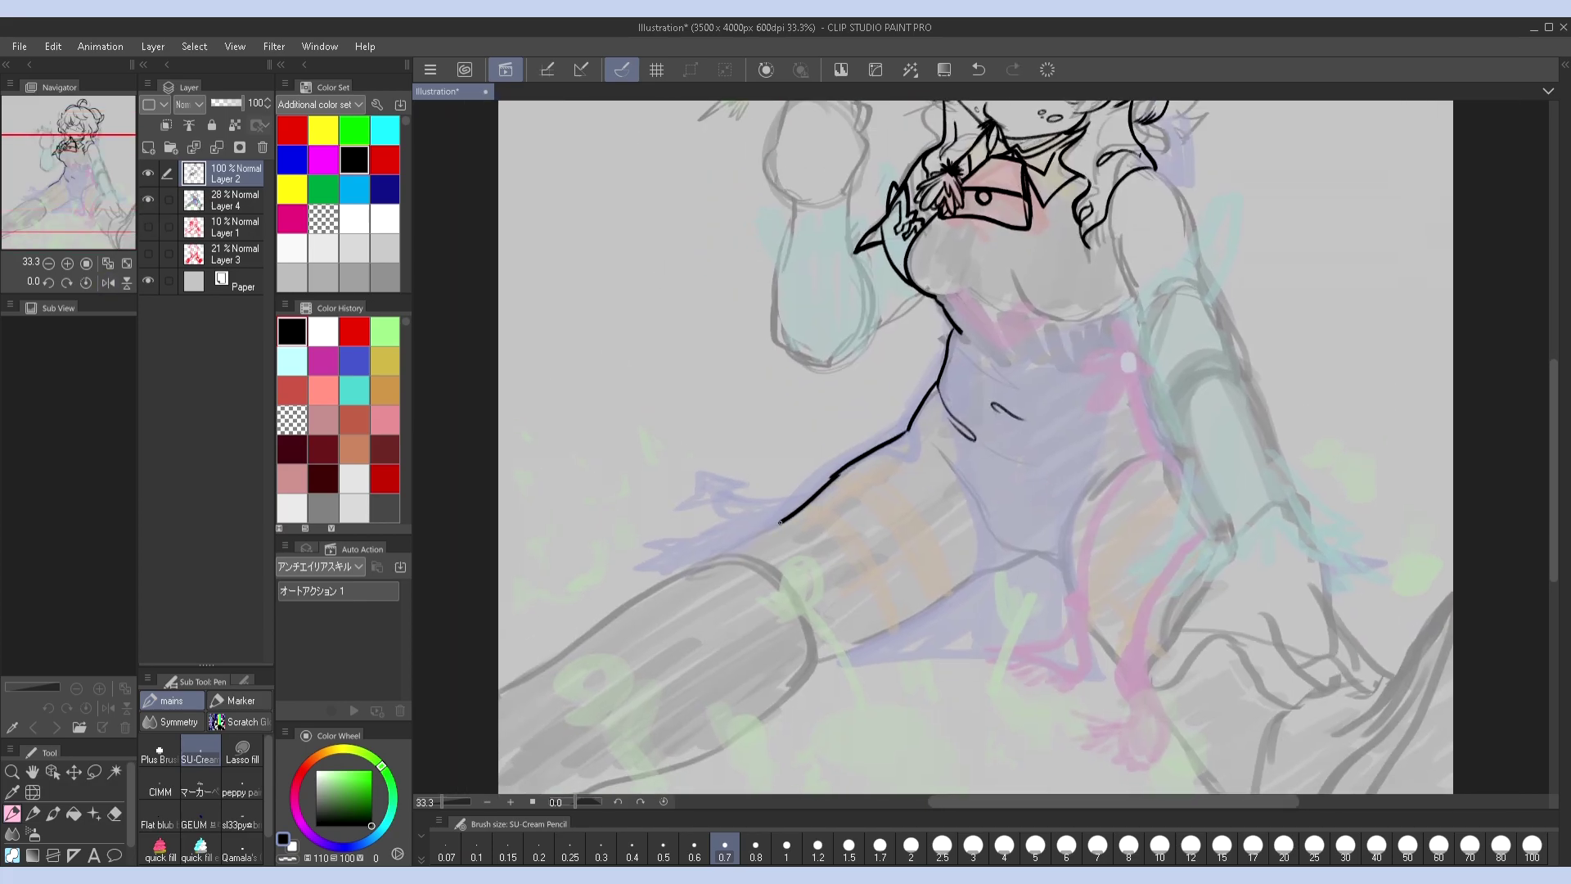
key("h")
scroll(871, 603, "up", 3)
scroll(855, 485, "up", 2)
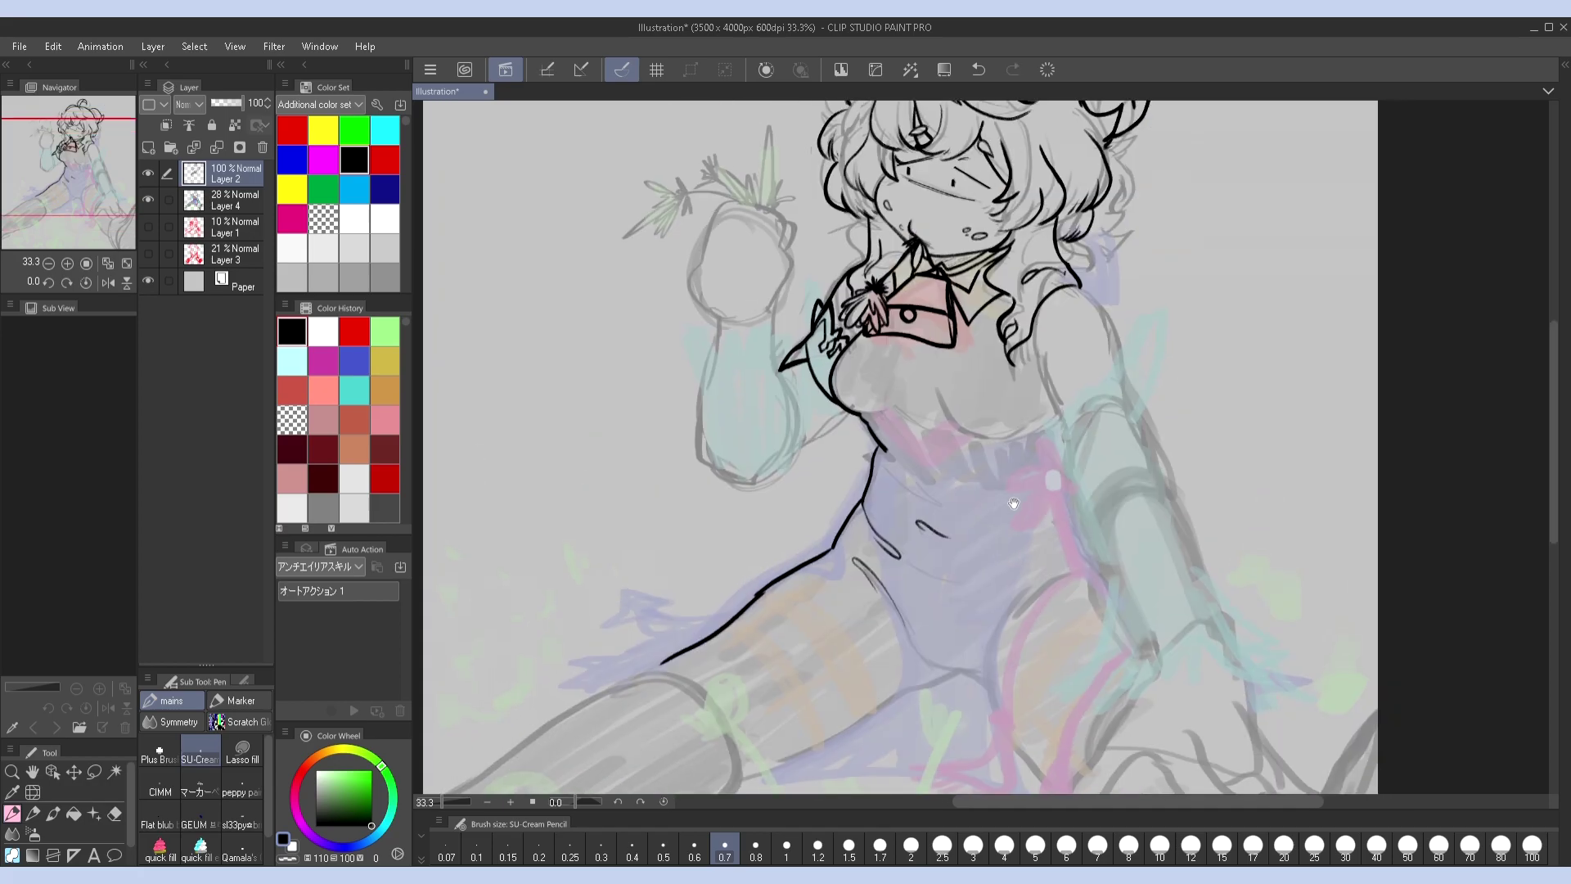
Ink the curve beneath the near side of the chest and check the line art without the sketch
left_click_drag(929, 508, 1011, 527)
key("ctrl+h")
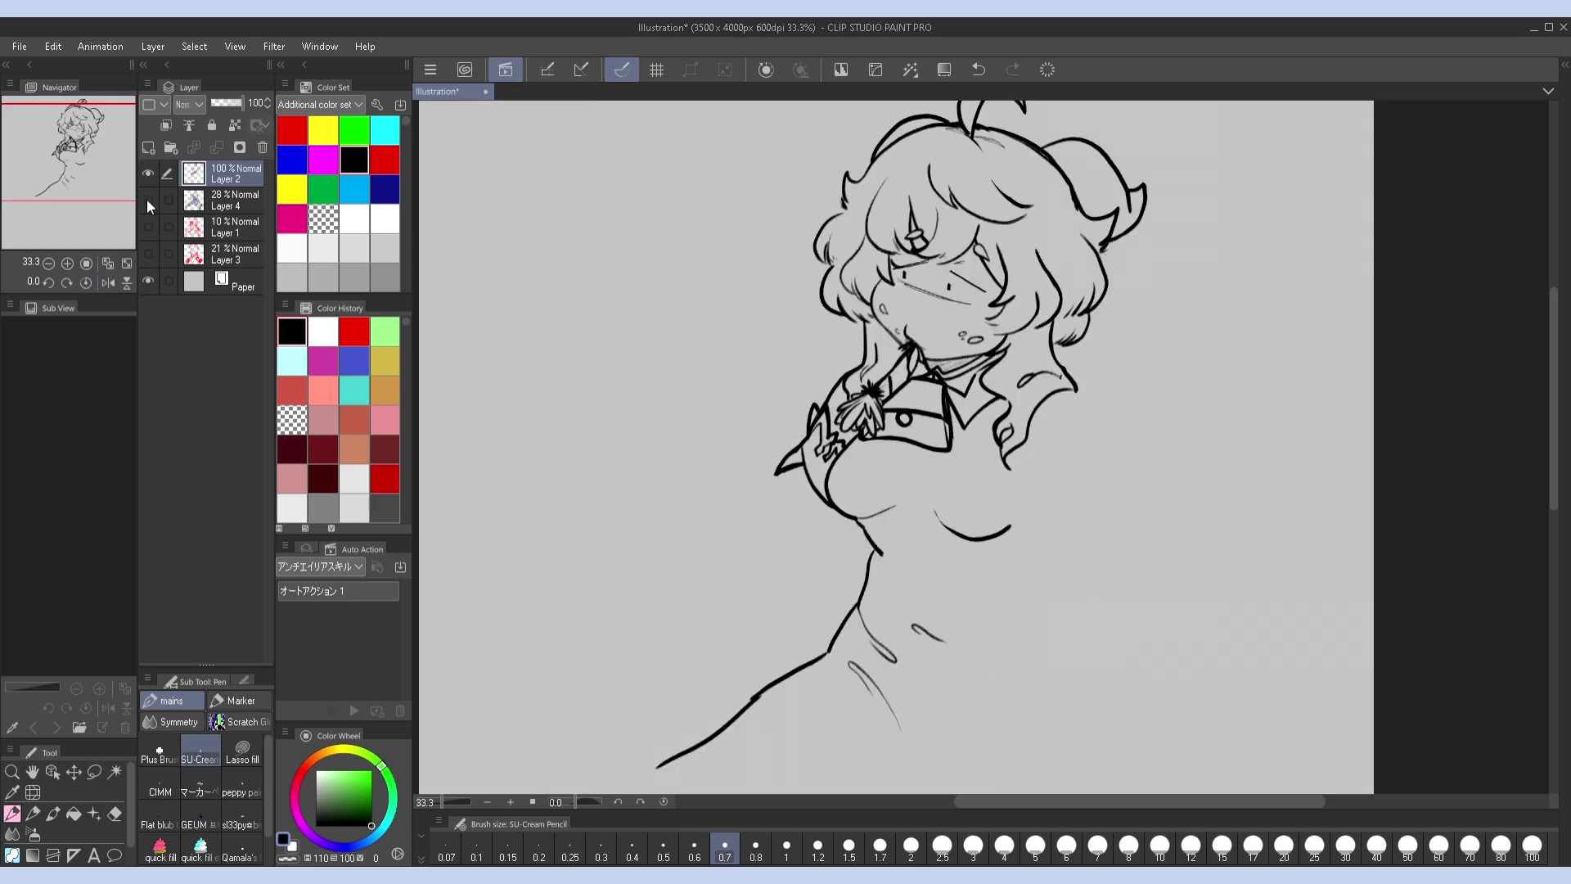
key("ctrl+h")
scroll(1117, 448, "down", 1)
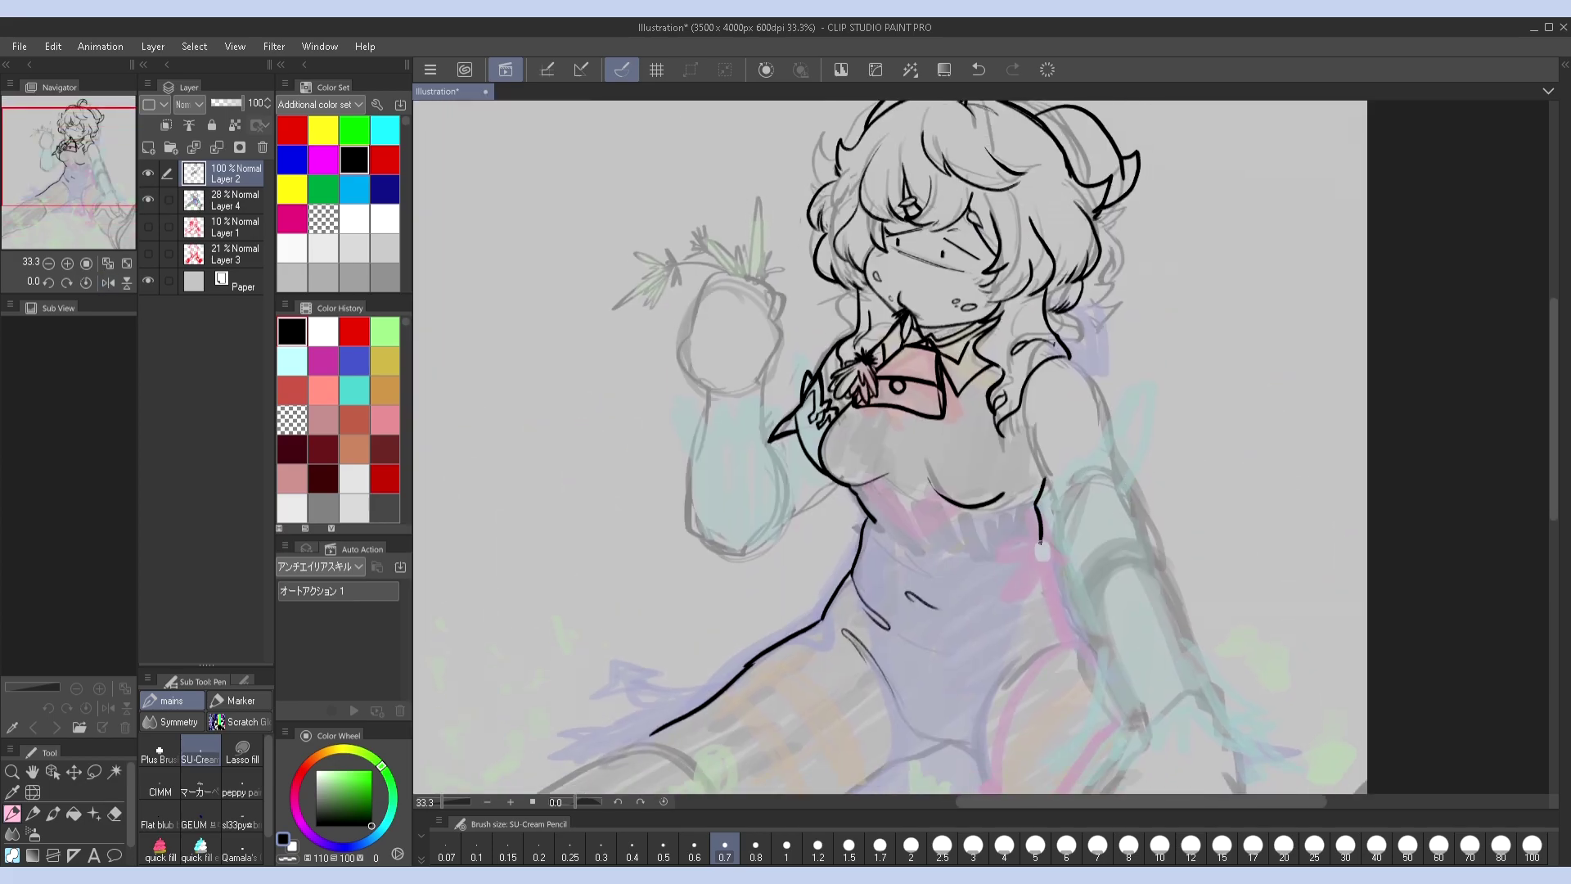
Ink the near side of the waist down to the hip, checking it mirrored and without the sketch
left_click_drag(1058, 598, 1085, 646)
key("h")
key("h")
scroll(1056, 621, "down", 2)
left_click_drag(1027, 572, 968, 679)
key("ctrl+h")
mouse_move(975, 367)
left_mouse_down()
mouse_move(919, 392)
mouse_move(936, 368)
mouse_move(1030, 473)
left_mouse_up()
key("ctrl+h")
Ink the slanted cuff edge and the outer edge of the raised arm's sleeve, undoing and redrawing earlier strokes
mouse_move(738, 501)
left_mouse_down()
mouse_move(763, 485)
mouse_move(758, 507)
mouse_move(787, 454)
mouse_move(793, 470)
mouse_move(815, 467)
mouse_move(741, 486)
mouse_move(716, 549)
mouse_move(801, 447)
left_mouse_up()
key("ctrl+z")
key("ctrl+z")
key("ctrl+z")
key("ctrl+z")
key("ctrl+z")
key("ctrl+z")
left_click_drag(716, 546, 777, 605)
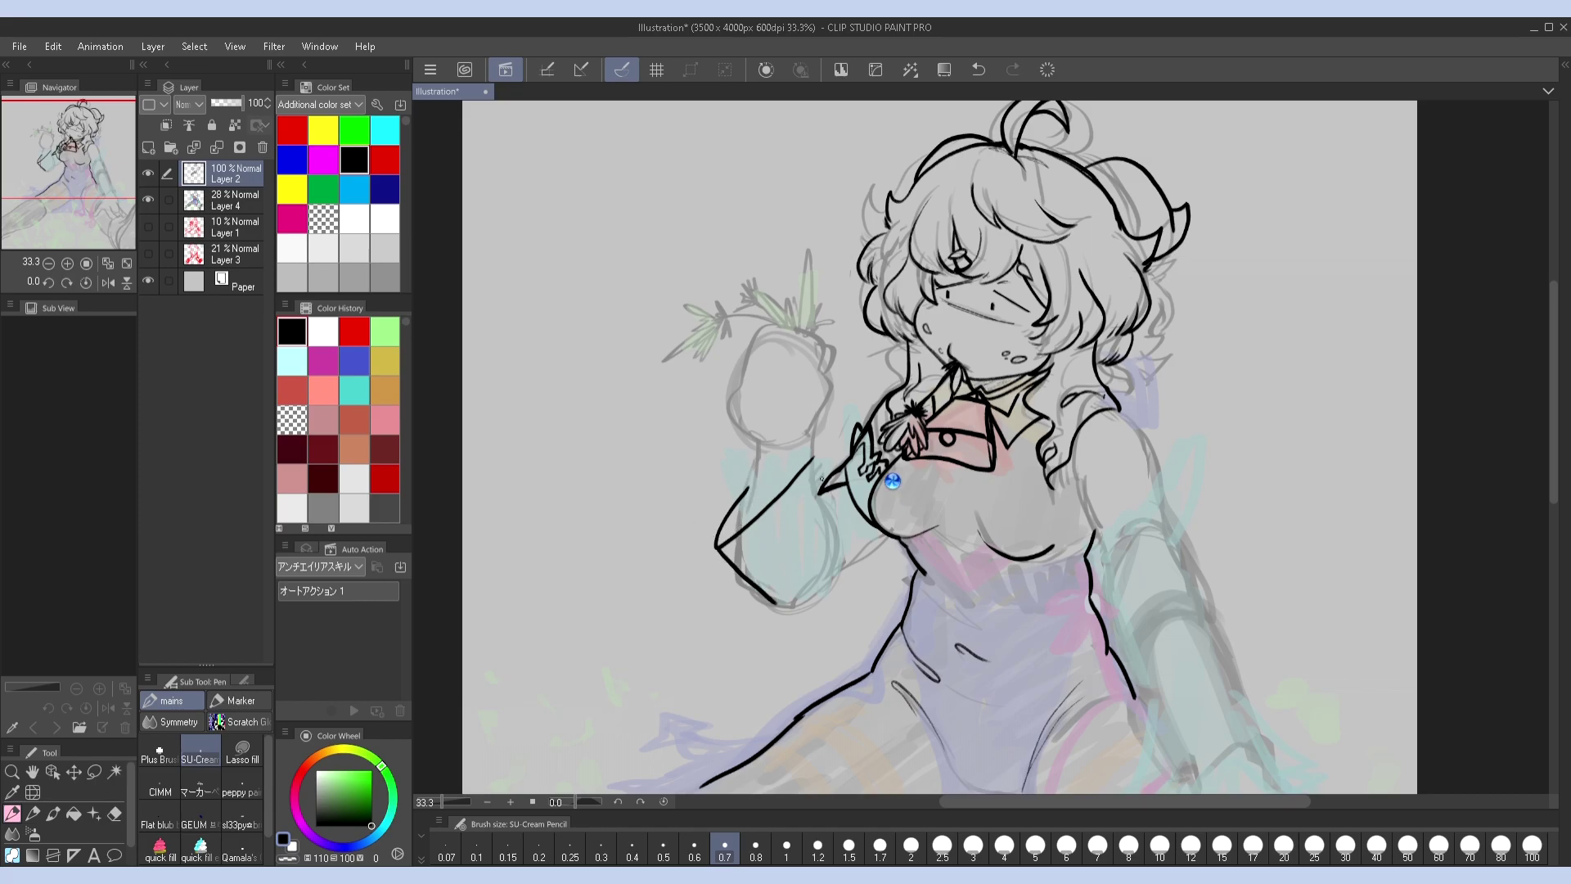
Ink a zigzag row of pointed spikes along the raised arm's cuff and check it mirrored
left_click_drag(816, 471, 845, 546)
left_click_drag(715, 545, 722, 519)
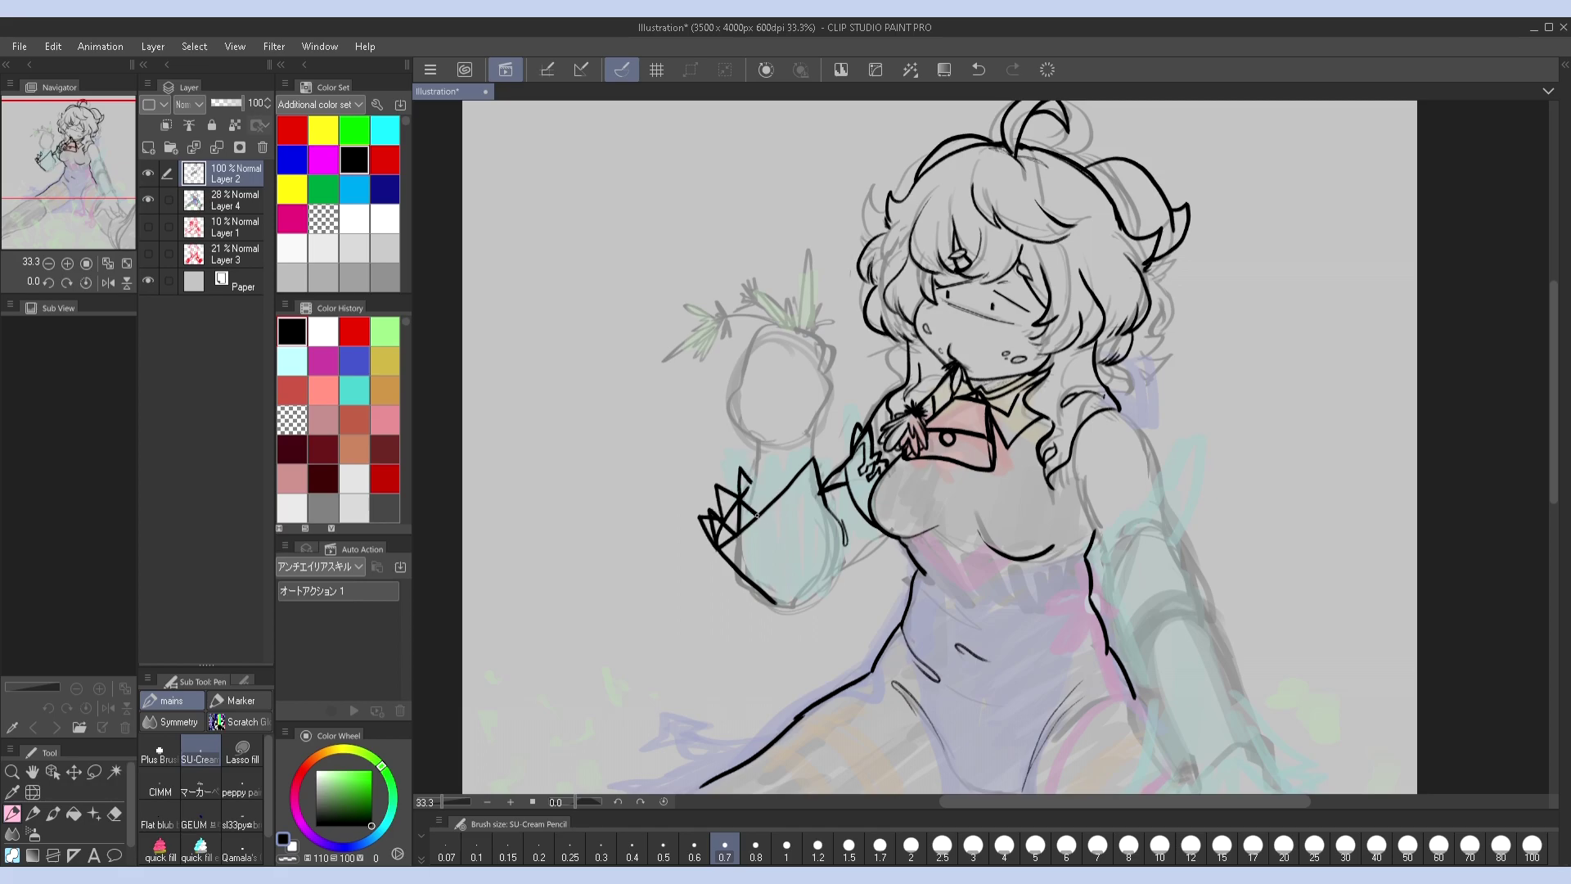
key("h")
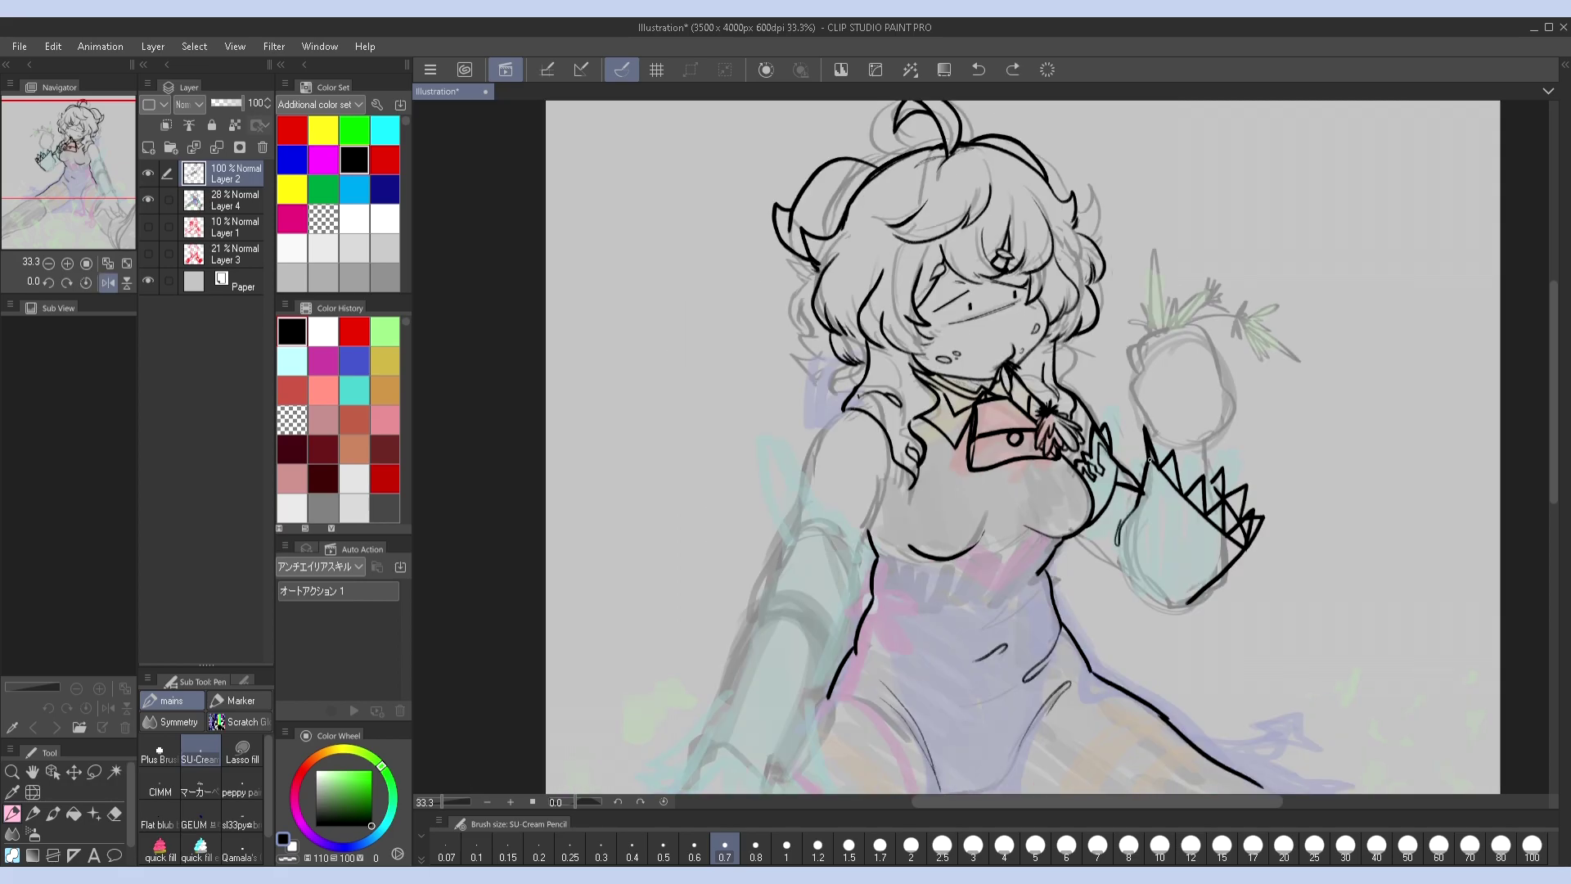
key("h")
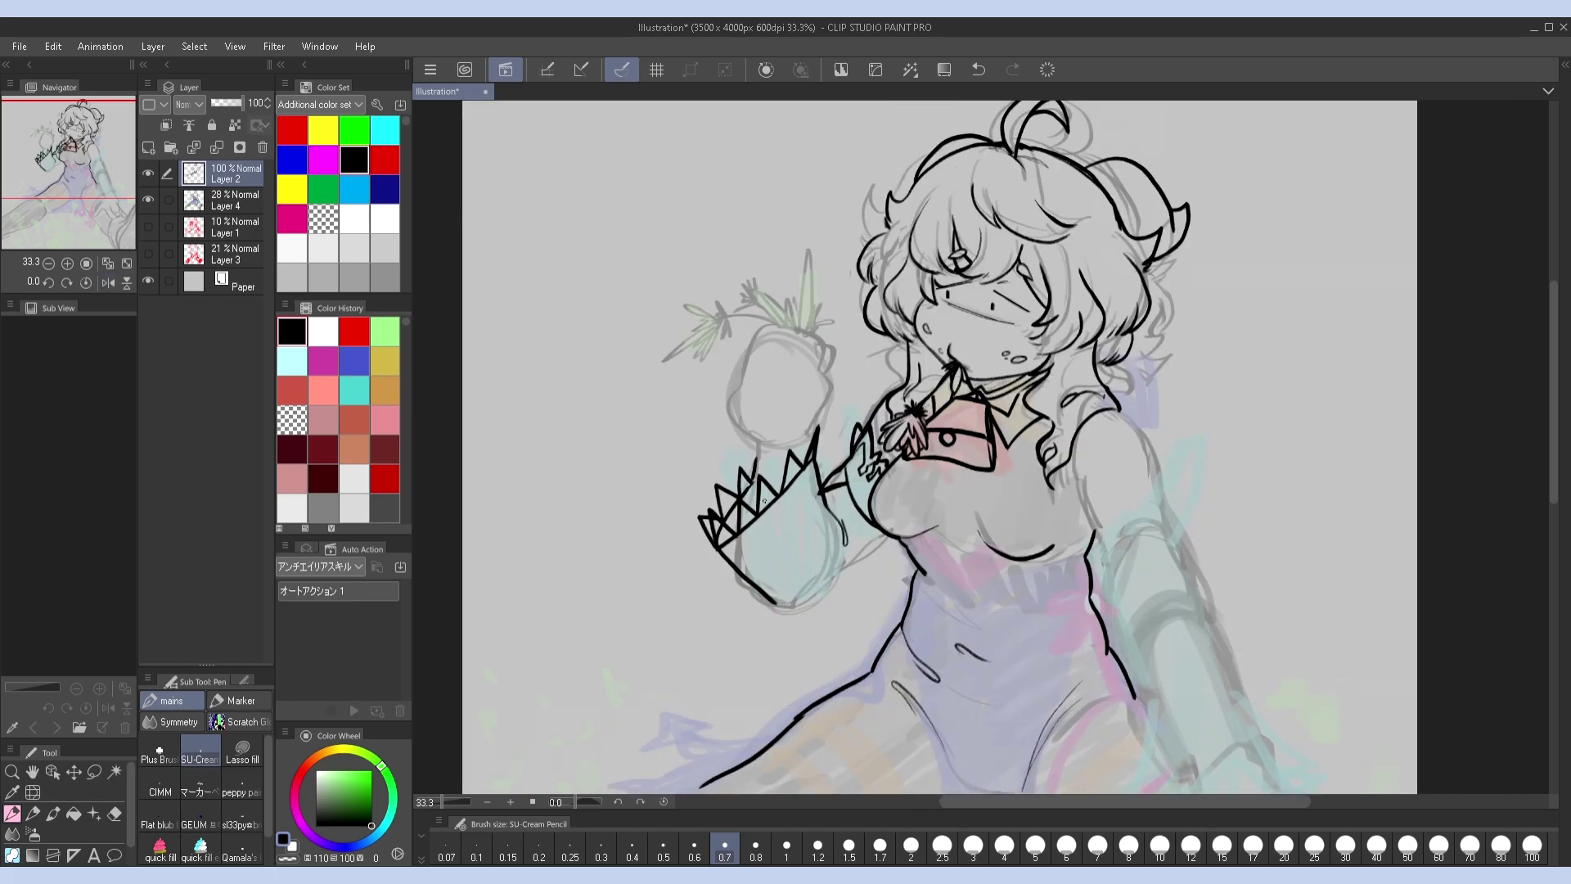
mouse_move(769, 496)
left_mouse_down()
mouse_move(788, 478)
mouse_move(781, 504)
mouse_move(816, 448)
mouse_move(820, 491)
left_mouse_up()
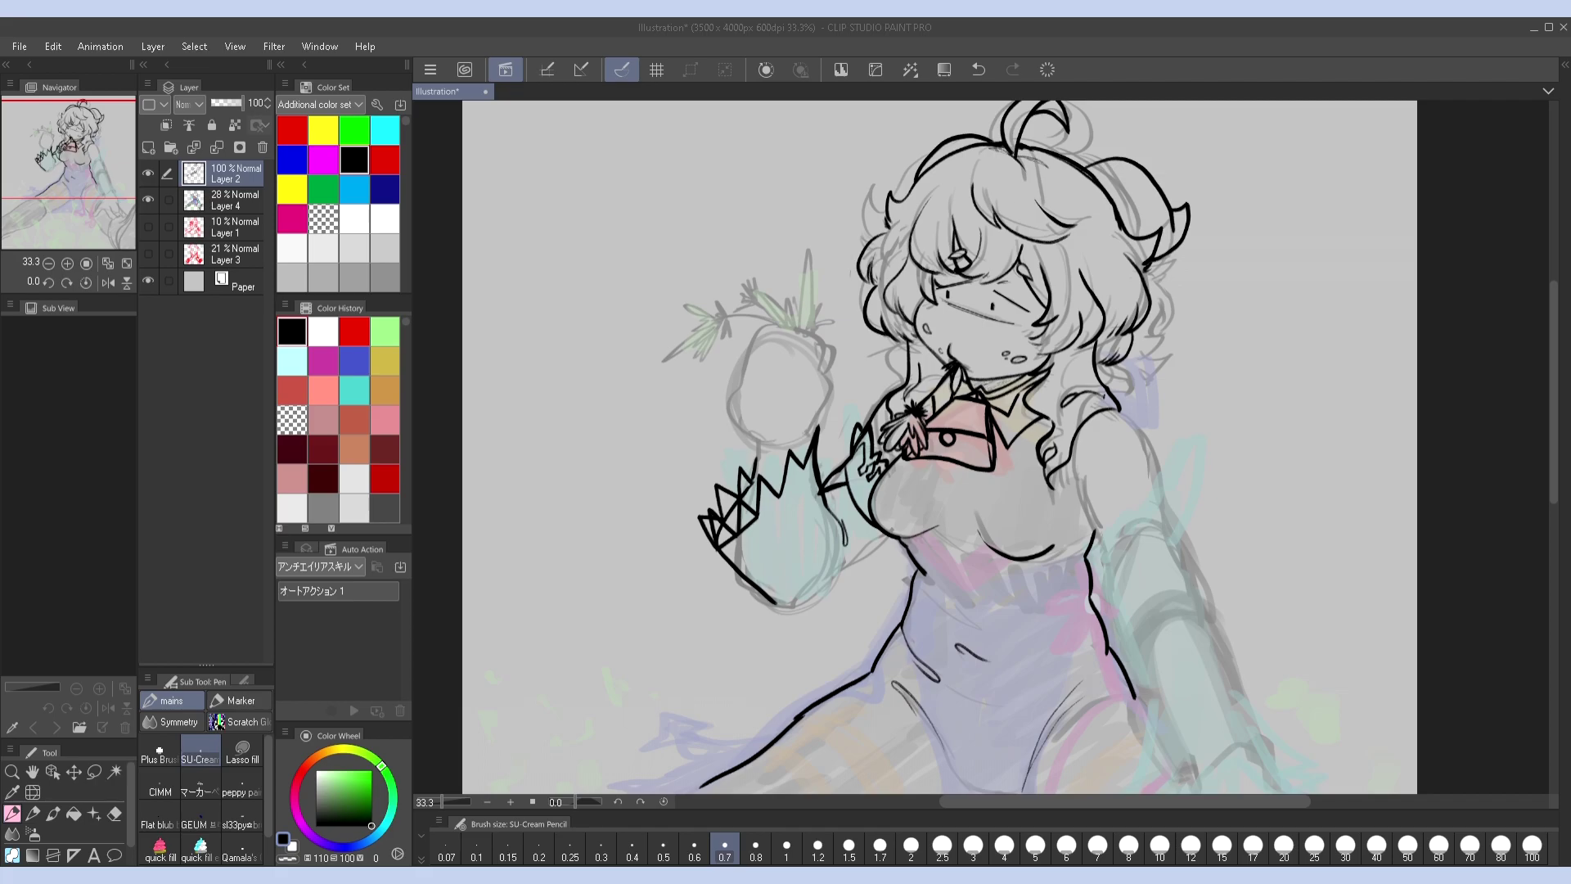
key("ctrl+z")
Ink a second zigzag row across the cuff so the spikes form a diamond lattice
scroll(733, 557, "up", 2)
mouse_move(709, 494)
left_mouse_down()
mouse_move(751, 526)
mouse_move(725, 499)
mouse_move(742, 505)
mouse_move(769, 435)
left_mouse_up()
left_click_drag(1057, 455, 1091, 391)
mouse_move(796, 454)
left_mouse_down()
mouse_move(827, 477)
mouse_move(861, 440)
mouse_move(870, 360)
mouse_move(859, 404)
mouse_move(900, 358)
left_mouse_up()
left_click_drag(829, 468, 787, 522)
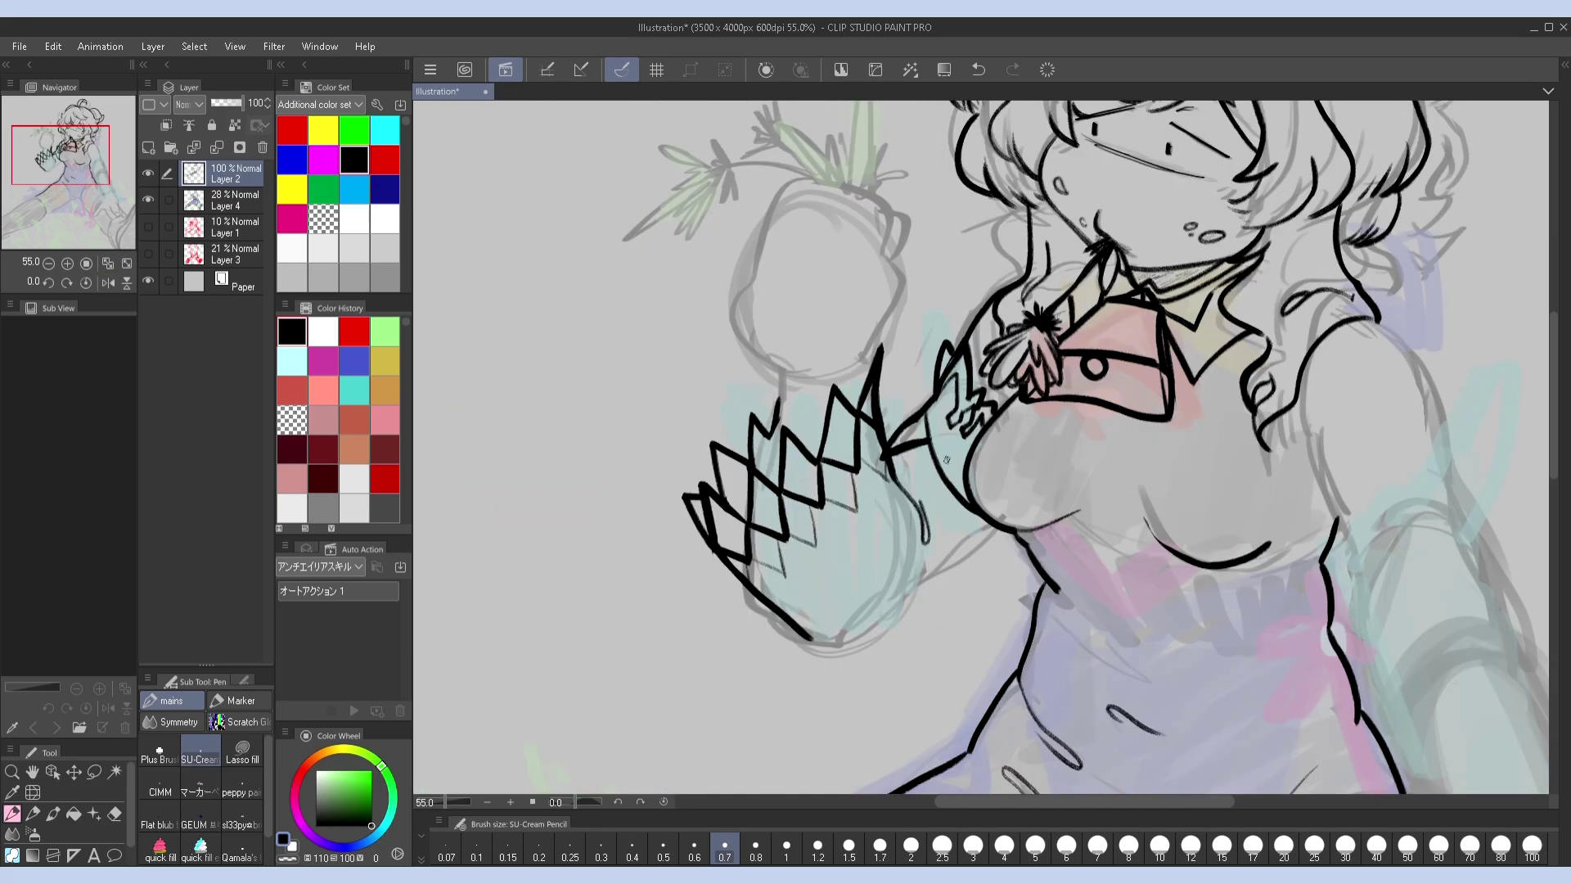
Ink the sleeve's rounded underside and the lower contour of the raised upper arm, undoing and redrawing trial strokes
mouse_move(890, 473)
left_mouse_down()
mouse_move(867, 446)
mouse_move(801, 606)
mouse_move(880, 600)
left_mouse_up()
key("h")
key("h")
key("ctrl+z")
key("ctrl+z")
key("ctrl+z")
mouse_move(873, 442)
left_mouse_down()
mouse_move(896, 519)
mouse_move(774, 593)
mouse_move(883, 576)
mouse_move(911, 533)
left_mouse_up()
key("ctrl+z")
key("h")
mouse_move(967, 488)
left_mouse_down()
mouse_move(905, 548)
mouse_move(799, 603)
left_mouse_up()
key("h")
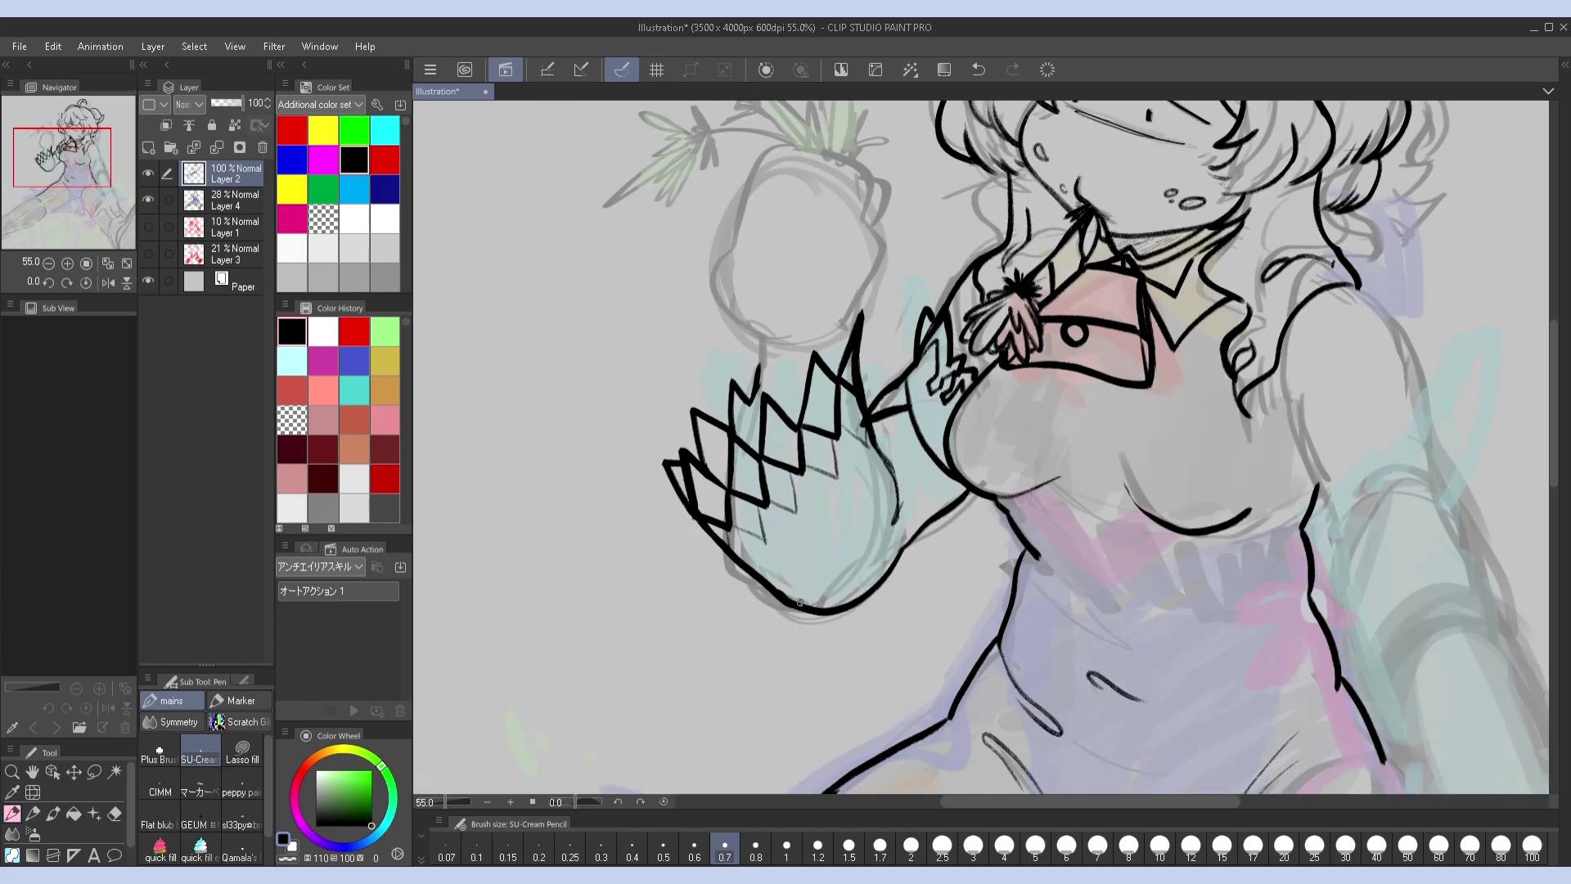
Redraw the curve around the raised sleeve's inner side and underside as a second line along its lower edge
key("ctrl+z")
left_click_drag(898, 509, 818, 587)
key("h")
key("h")
key("ctrl+z")
mouse_move(895, 491)
left_mouse_down()
mouse_move(755, 583)
mouse_move(798, 612)
left_mouse_up()
scroll(862, 600, "up", 3)
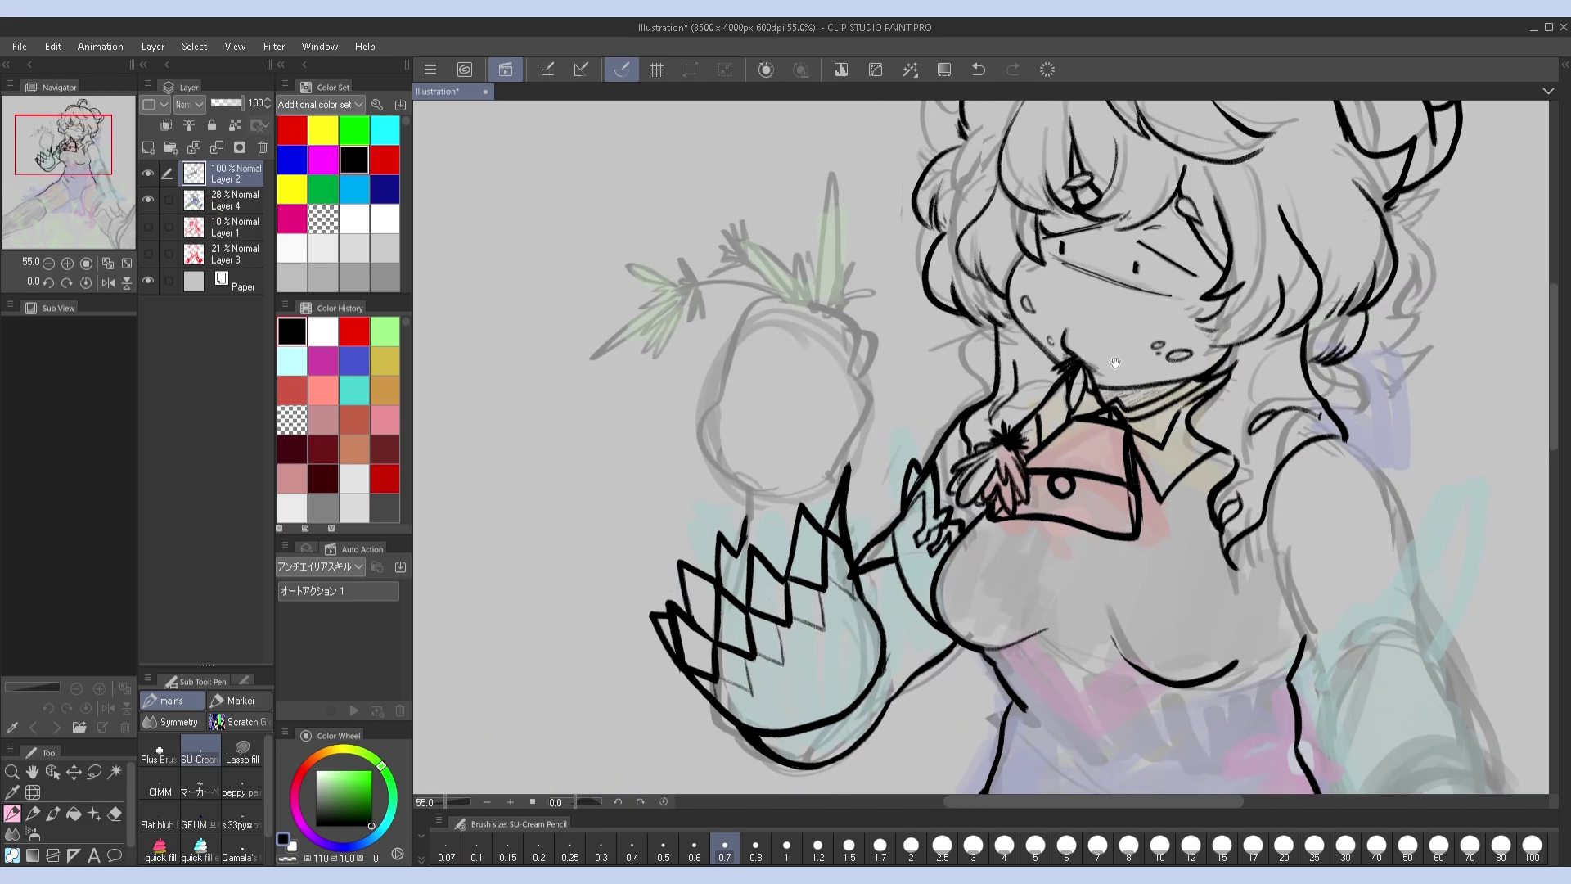
mouse_move(807, 692)
left_mouse_down()
mouse_move(928, 646)
mouse_move(806, 690)
left_mouse_up()
key("ctrl+z")
scroll(872, 350, "down", 1)
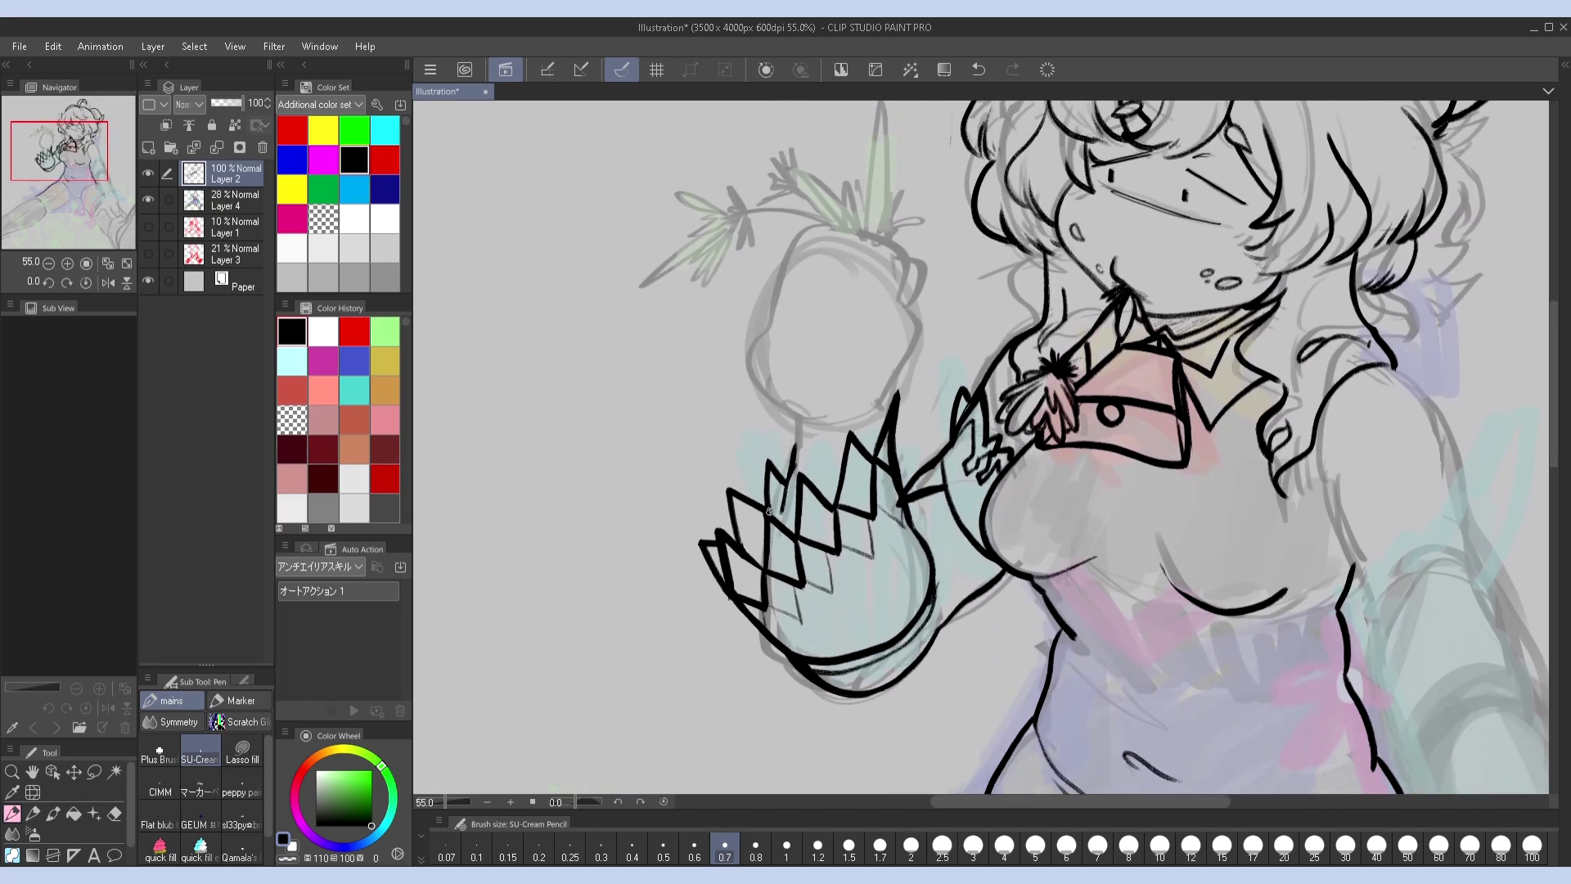
Ink the wrist, the outline of the raised fist and the first thumb and finger lines, checking them mirrored
scroll(808, 398, "up", 3)
mouse_move(814, 440)
left_mouse_down()
mouse_move(892, 484)
mouse_move(810, 511)
left_mouse_up()
mouse_move(792, 338)
left_mouse_down()
mouse_move(760, 473)
mouse_move(797, 514)
mouse_move(925, 409)
mouse_move(904, 459)
left_mouse_up()
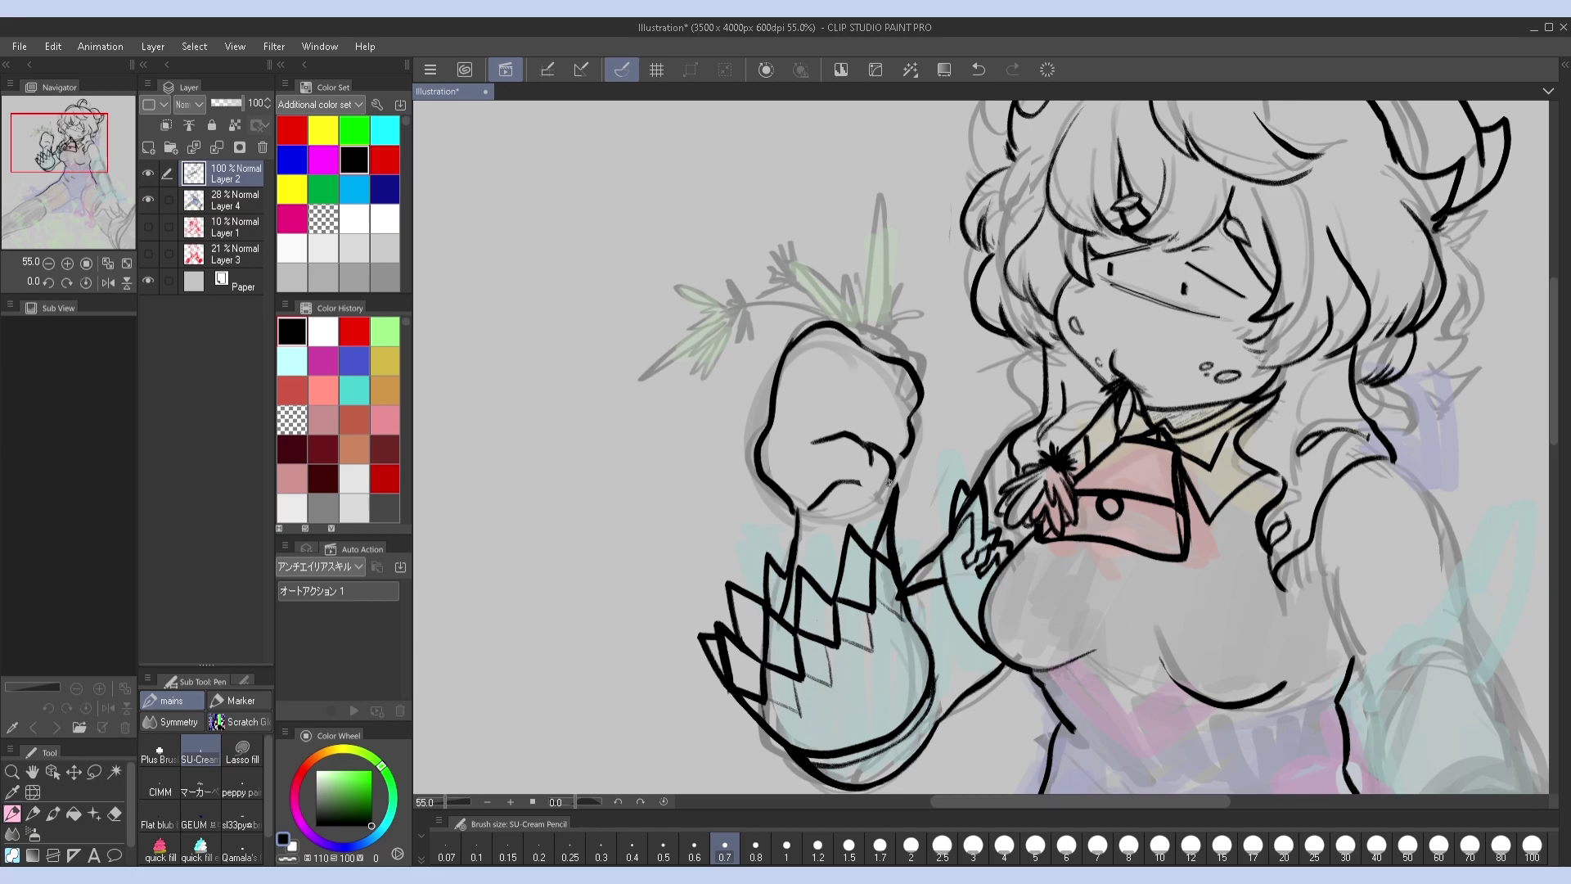
key("h")
left_click_drag(1105, 455, 1096, 495)
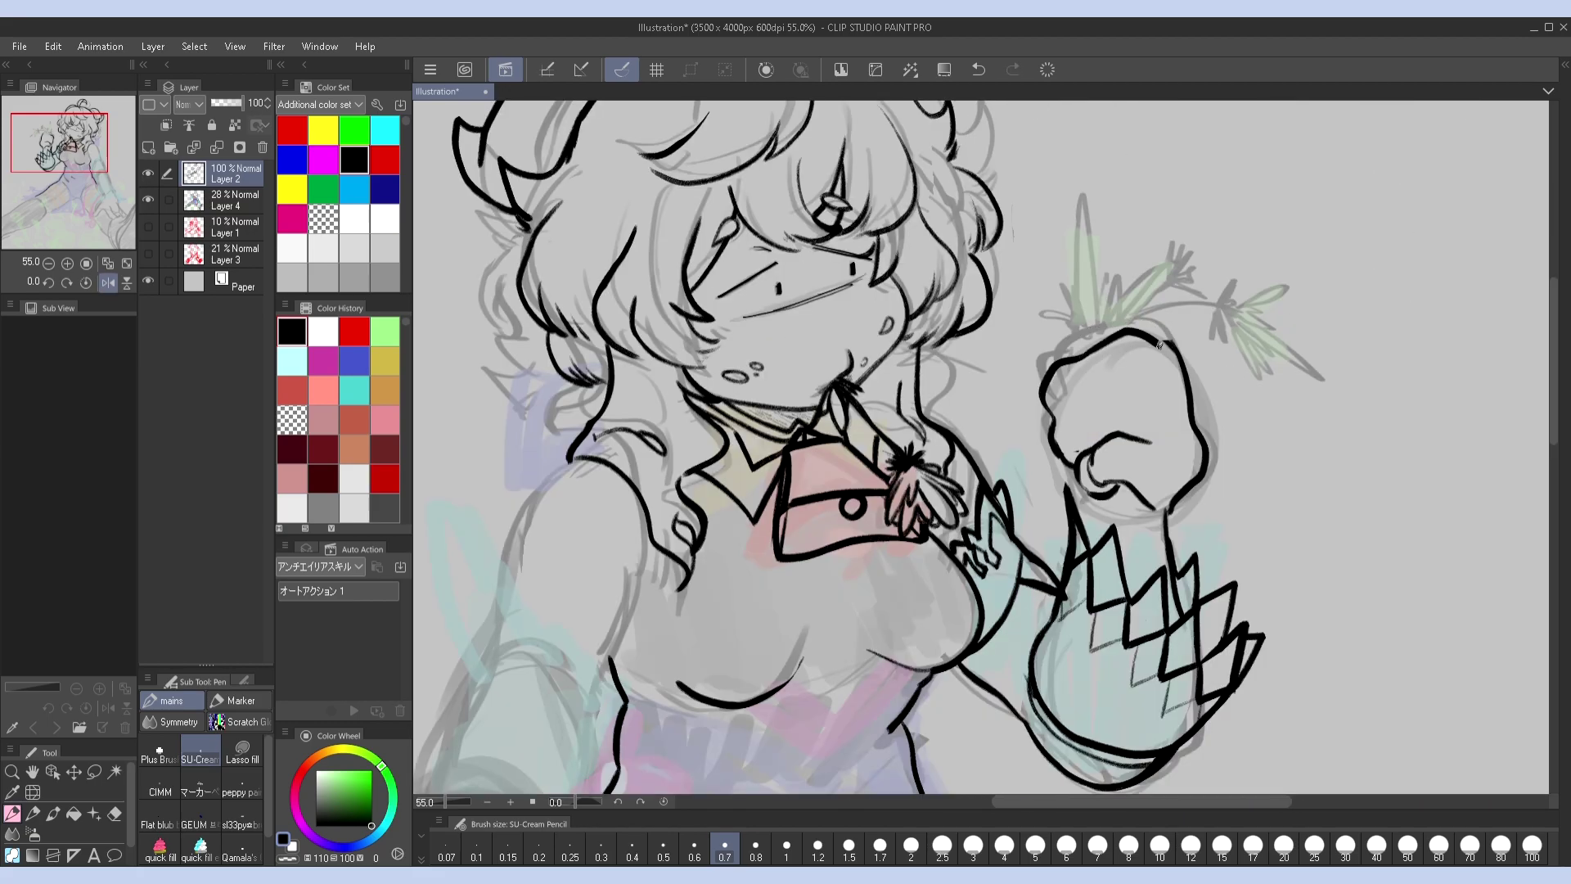
key("h")
key("h")
key("h")
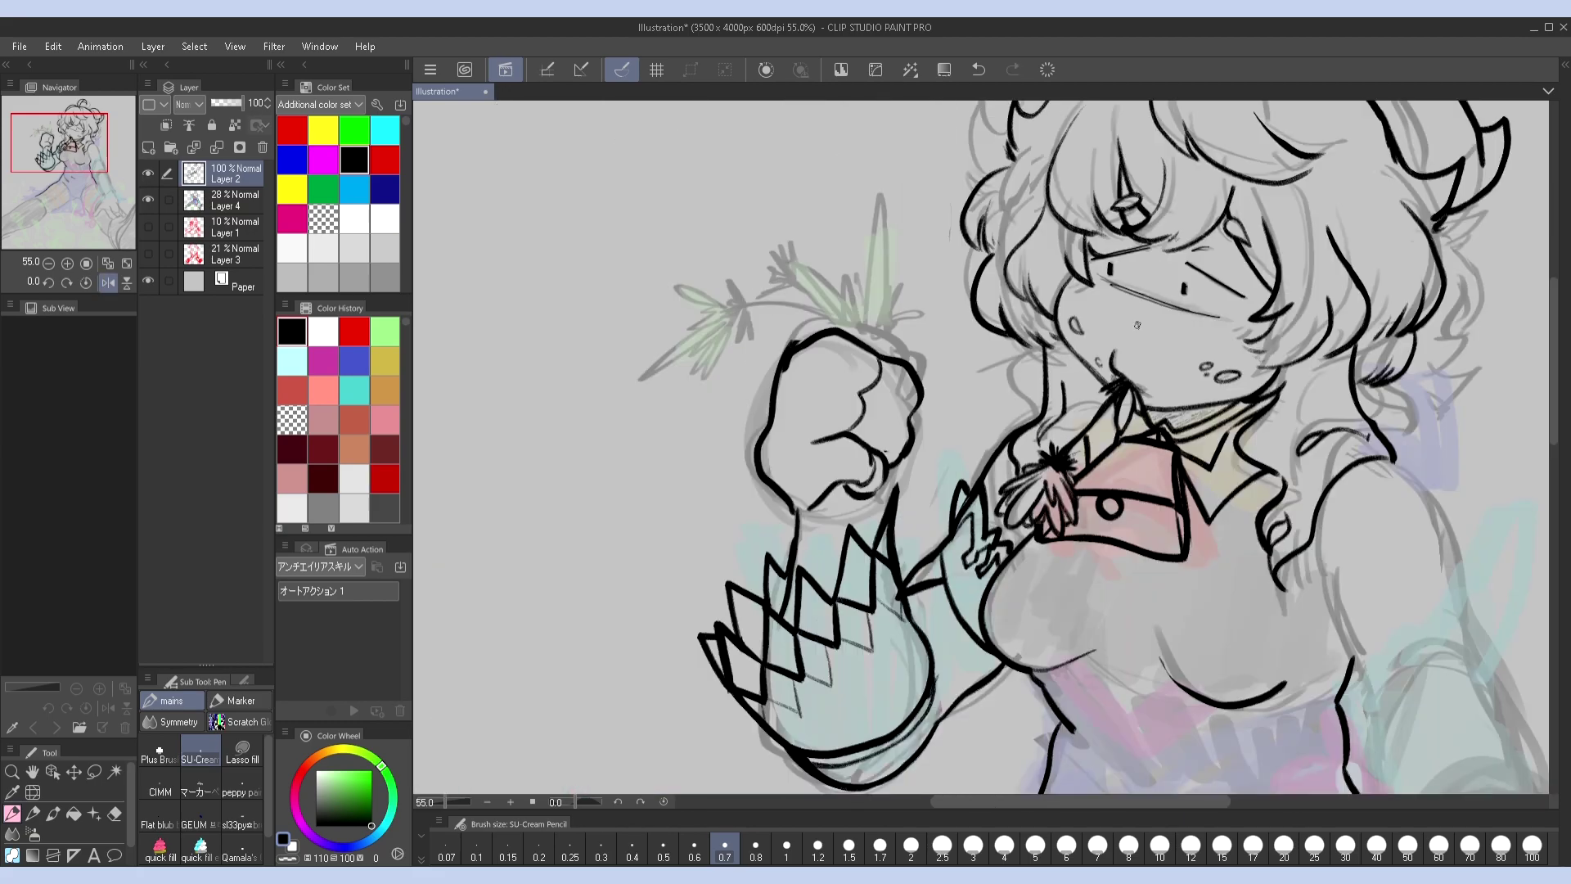
Rework the thumb and finger lines inside the raised fist and add a rounded knuckle at its upper edge
key("h")
key("ctrl+z")
mouse_move(1162, 414)
left_mouse_down()
mouse_move(1080, 483)
mouse_move(1171, 452)
mouse_move(1135, 470)
left_mouse_up()
key("k")
key("h")
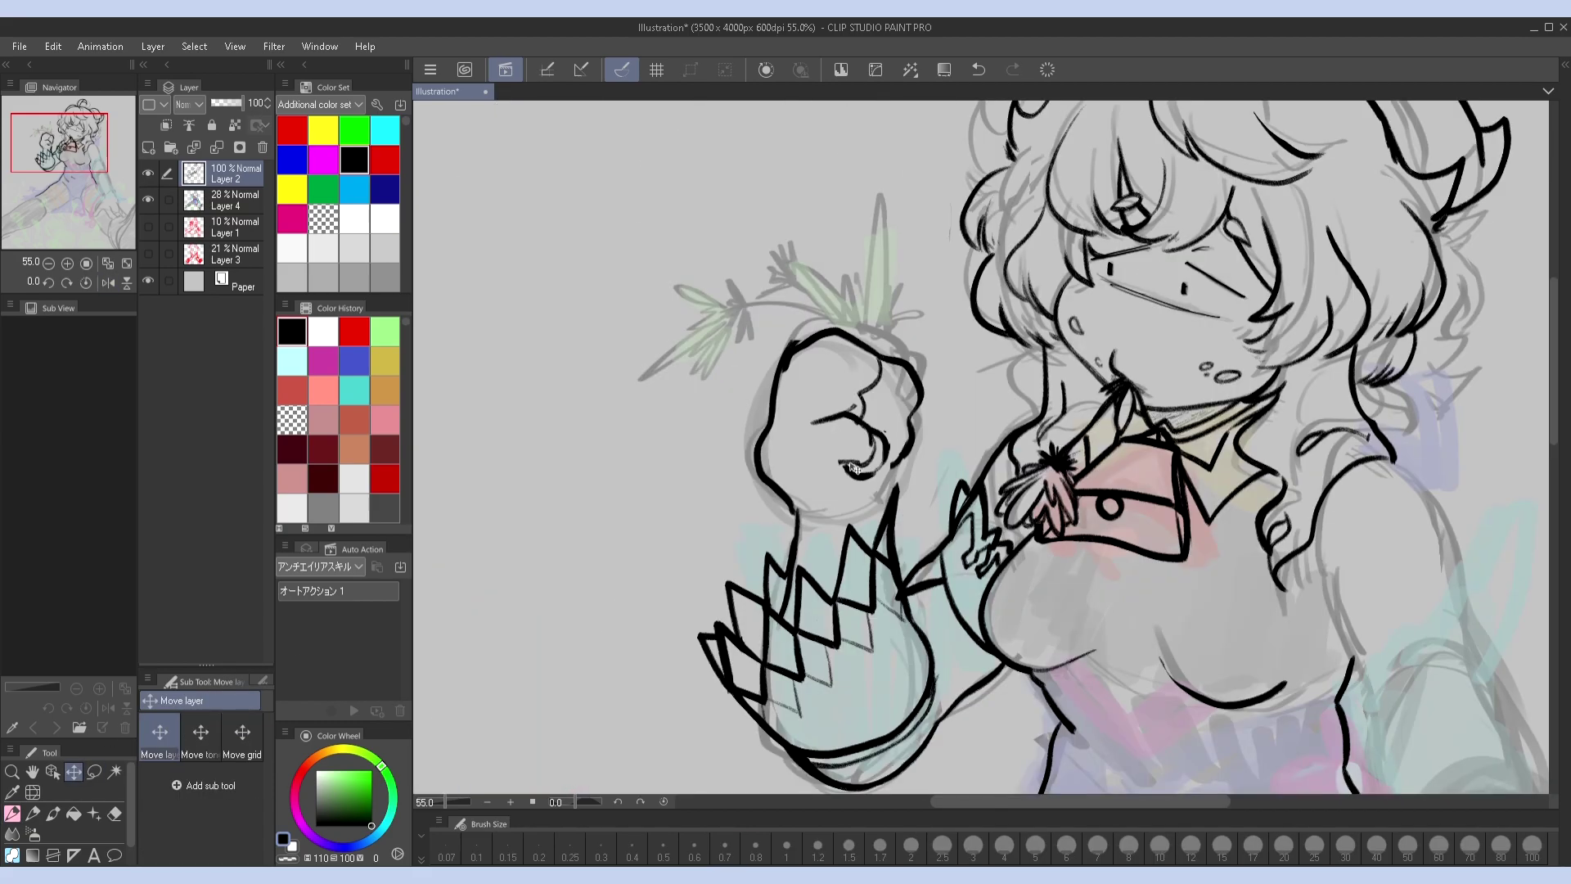
key("p")
key("h")
key("h")
left_click_drag(920, 391, 890, 358)
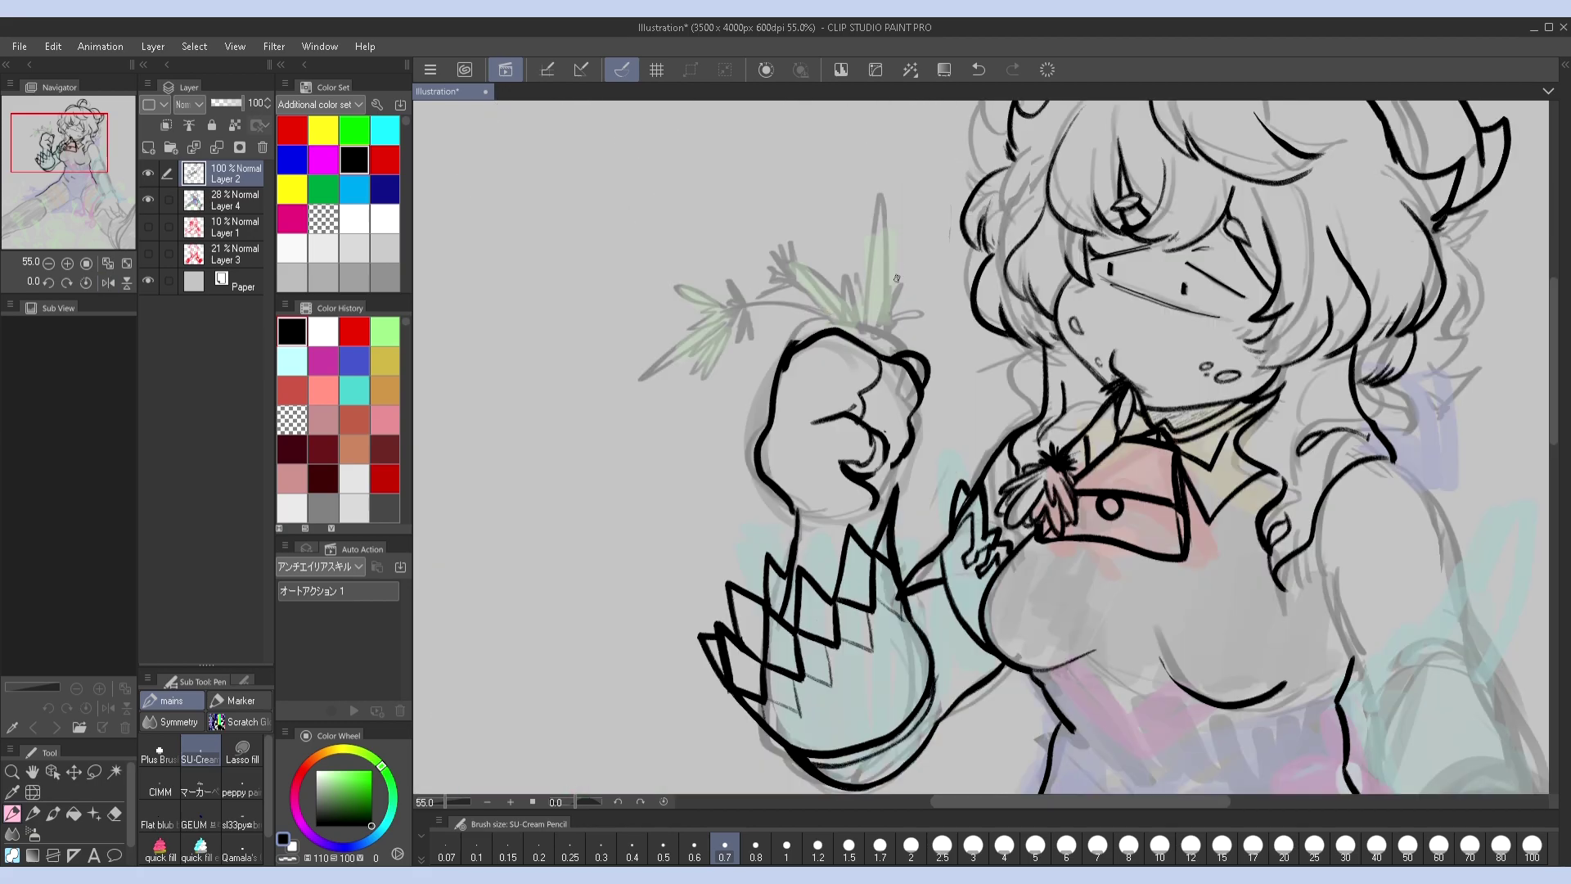
Ink the inner edge of the raised wrist and close the cuff's opening with small pointed strokes
key("h")
key("h")
left_click_drag(898, 461, 886, 508)
left_click_drag(796, 553, 841, 563)
left_click_drag(794, 501, 840, 563)
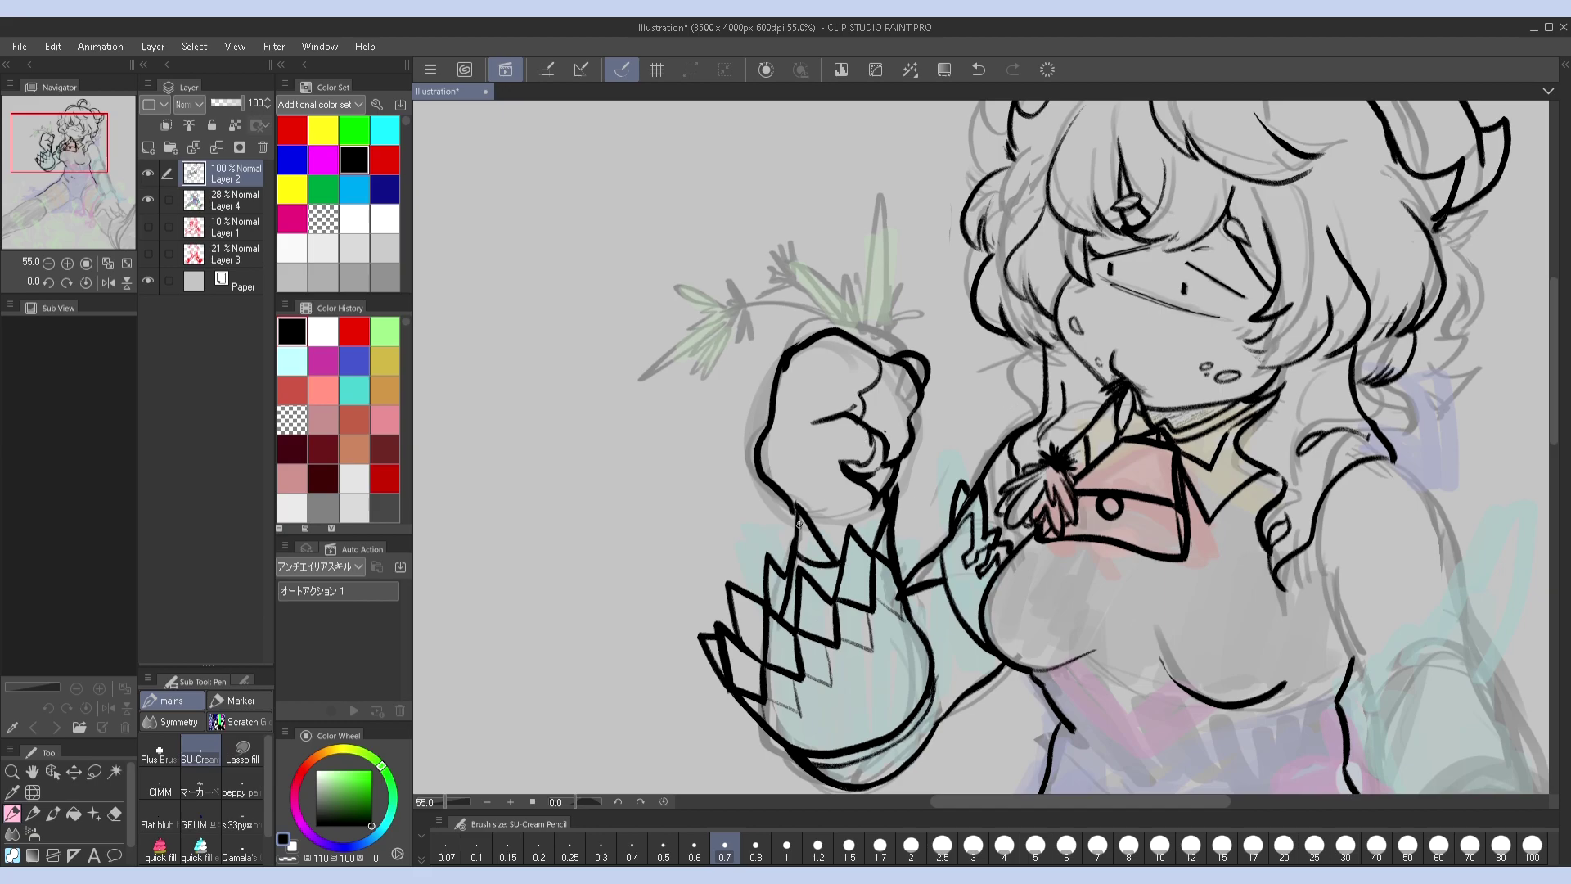
Ink the base leaves of the plant held in the raised fist and its strands poking out below the hand
scroll(924, 389, "up", 2)
mouse_move(861, 414)
left_mouse_down()
mouse_move(713, 391)
mouse_move(796, 385)
mouse_move(860, 417)
mouse_move(837, 365)
left_mouse_up()
key("ctrl+z")
mouse_move(864, 424)
left_mouse_down()
mouse_move(879, 399)
mouse_move(880, 430)
mouse_move(949, 416)
left_mouse_up()
left_click(108, 282)
left_click(108, 282)
left_click_drag(823, 585, 854, 555)
Ink the bushy leaf tuft at the end of the drooping stem and the tall upright leaf above the fist
mouse_move(725, 404)
left_mouse_down()
mouse_move(734, 372)
mouse_move(679, 382)
left_mouse_up()
mouse_move(727, 401)
left_mouse_down()
mouse_move(655, 422)
mouse_move(696, 456)
mouse_move(656, 394)
left_mouse_up()
mouse_move(702, 414)
left_mouse_down()
mouse_move(646, 444)
mouse_move(671, 452)
left_mouse_up()
left_click_drag(715, 426, 694, 454)
left_click_drag(872, 409, 892, 301)
left_click_drag(877, 409, 895, 303)
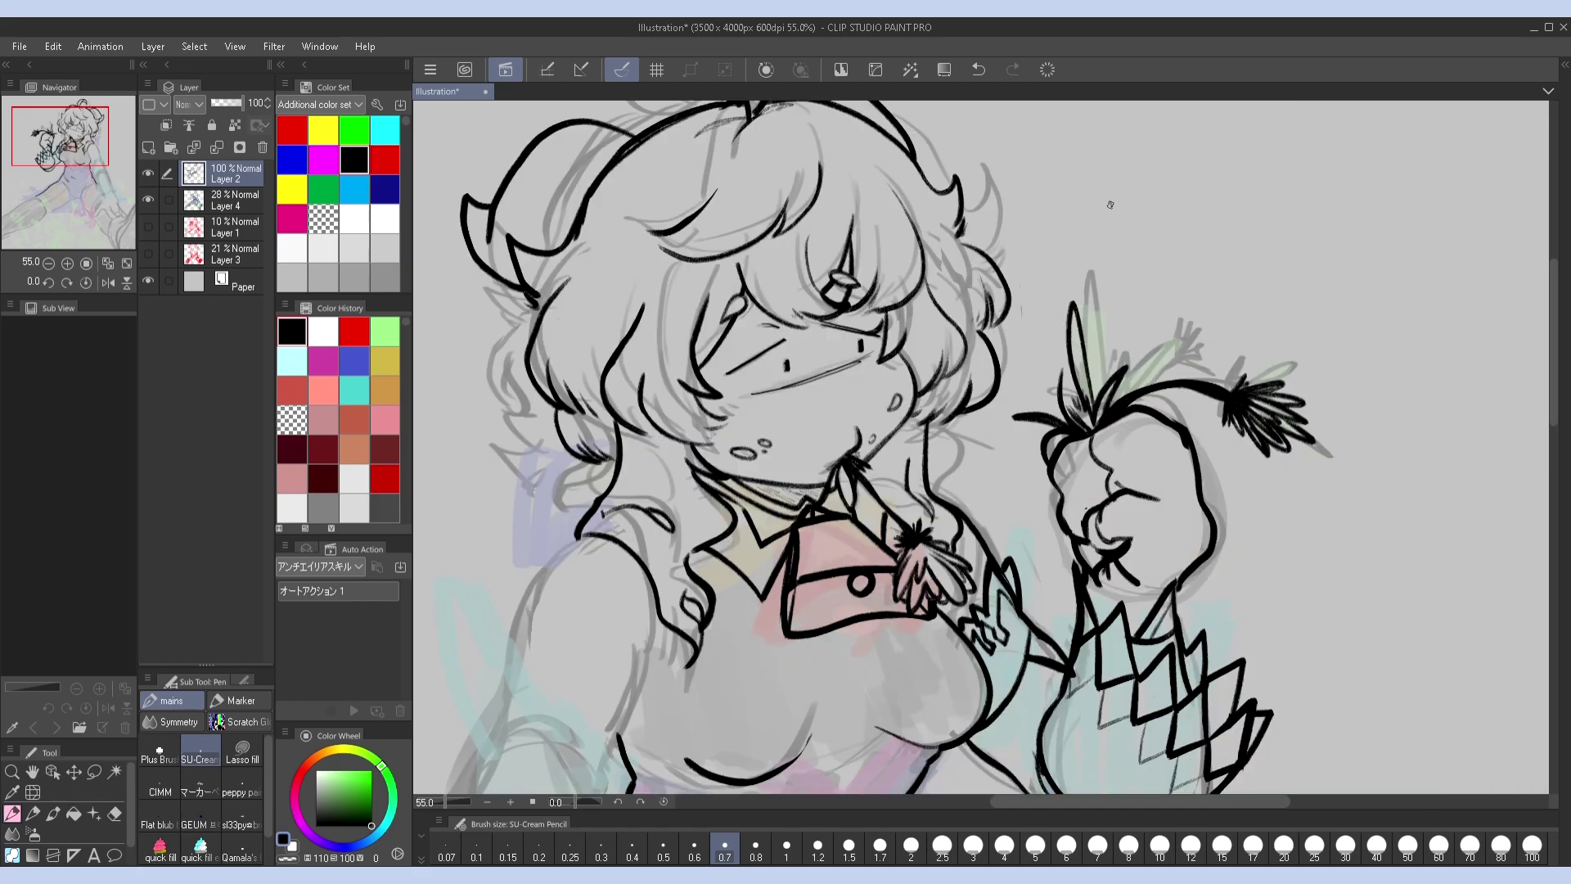
Add the smaller stem with its leaf tuft and fill in strokes at the plant's base, checking the drawing mirrored
left_click_drag(867, 406, 849, 323)
left_click_drag(854, 406, 800, 326)
left_click_drag(802, 354, 819, 336)
key("h")
key("h")
key("h")
key("h")
left_click_drag(847, 400, 805, 370)
left_click_drag(825, 399, 789, 409)
key("h")
key("h")
Ink the bow behind the hair at the near shoulder
mouse_move(935, 483)
left_mouse_down()
mouse_move(845, 320)
mouse_move(942, 320)
left_mouse_up()
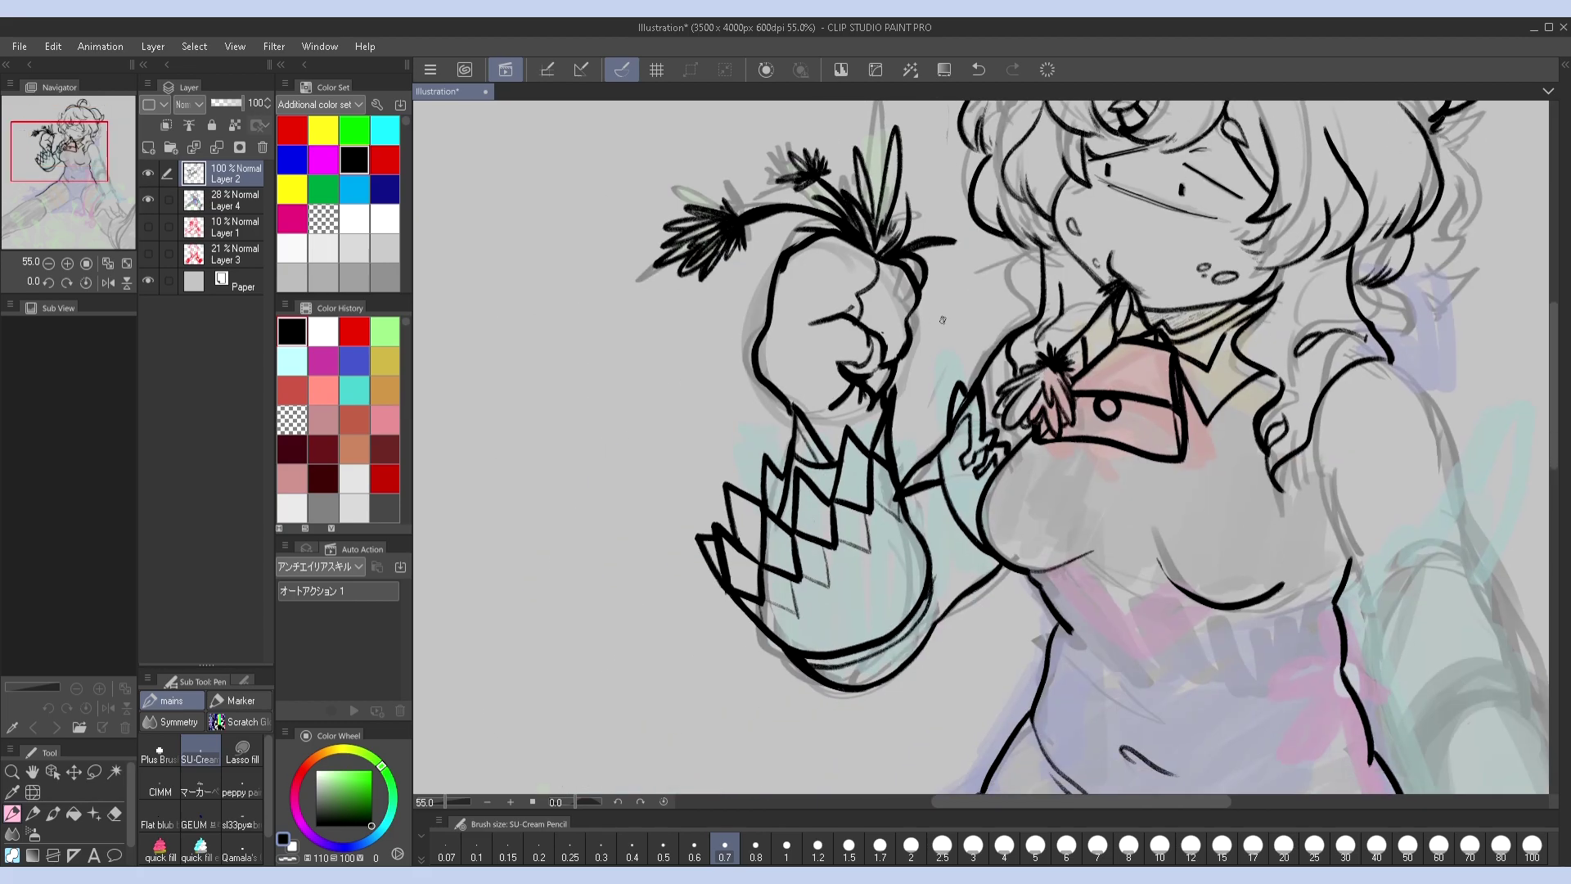
left_click_drag(962, 444, 905, 535)
mouse_move(851, 352)
left_mouse_down()
mouse_move(708, 299)
mouse_move(712, 556)
mouse_move(642, 342)
mouse_move(473, 282)
left_mouse_up()
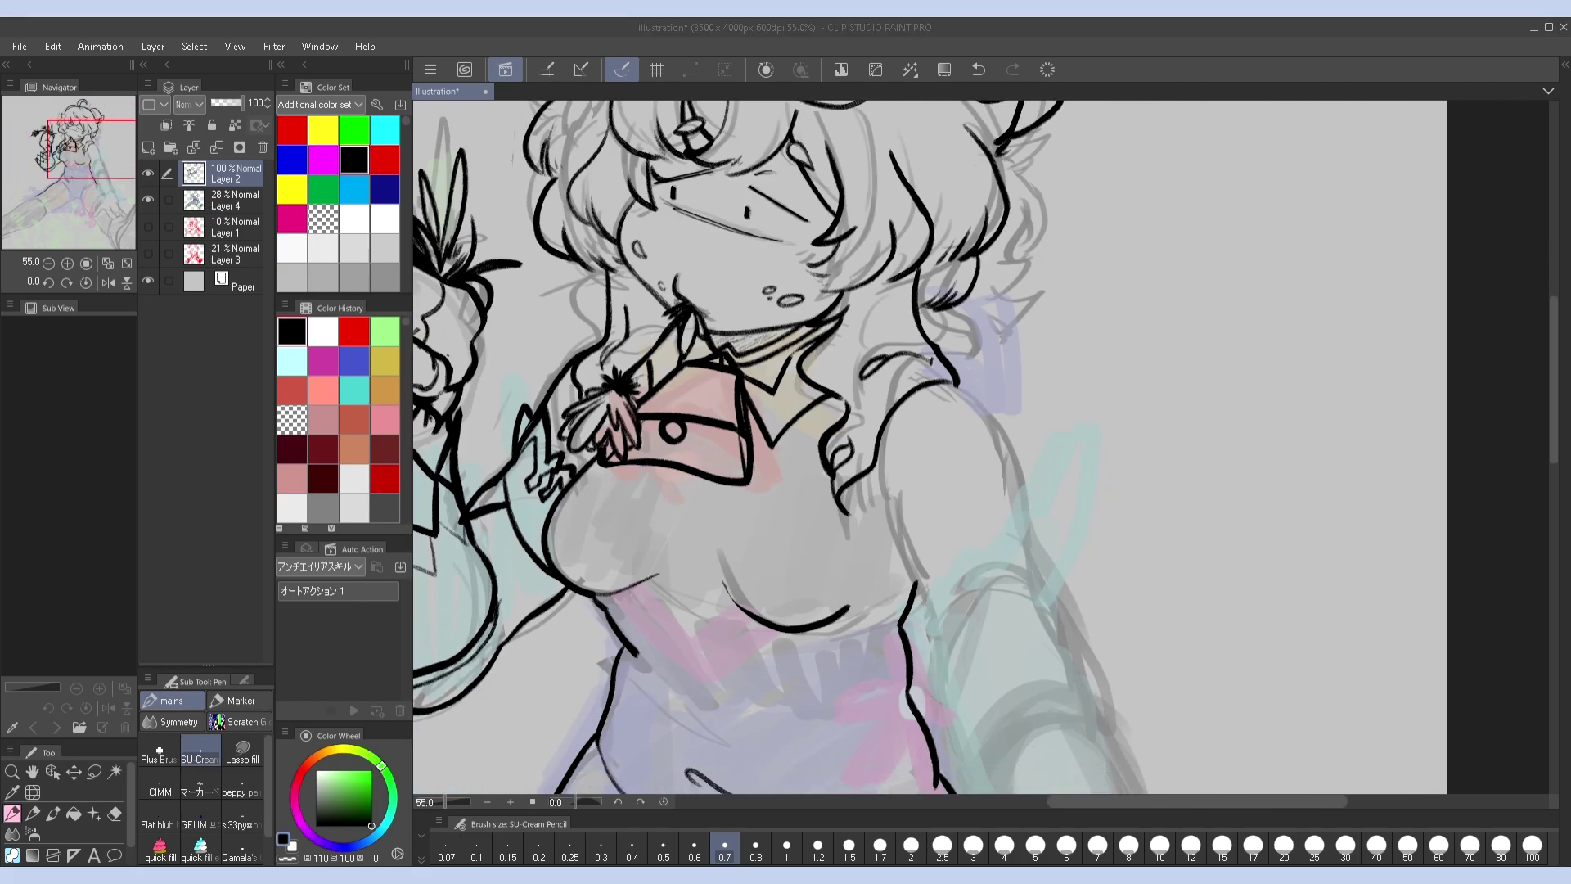
mouse_move(918, 315)
left_mouse_down()
mouse_move(950, 301)
mouse_move(1003, 432)
mouse_move(963, 328)
left_mouse_up()
left_click_drag(954, 326, 1006, 309)
mouse_move(1114, 406)
left_mouse_down()
mouse_move(1302, 415)
mouse_move(1228, 305)
mouse_move(1073, 272)
left_mouse_up()
Ink the rounded contour of the near shoulder and the near side of the chest
mouse_move(915, 247)
left_mouse_down()
mouse_move(1008, 441)
mouse_move(974, 326)
mouse_move(978, 366)
left_mouse_up()
key("ctrl+z")
key("ctrl+z")
mouse_move(947, 352)
left_mouse_down()
mouse_move(1099, 424)
mouse_move(916, 385)
mouse_move(902, 536)
left_mouse_up()
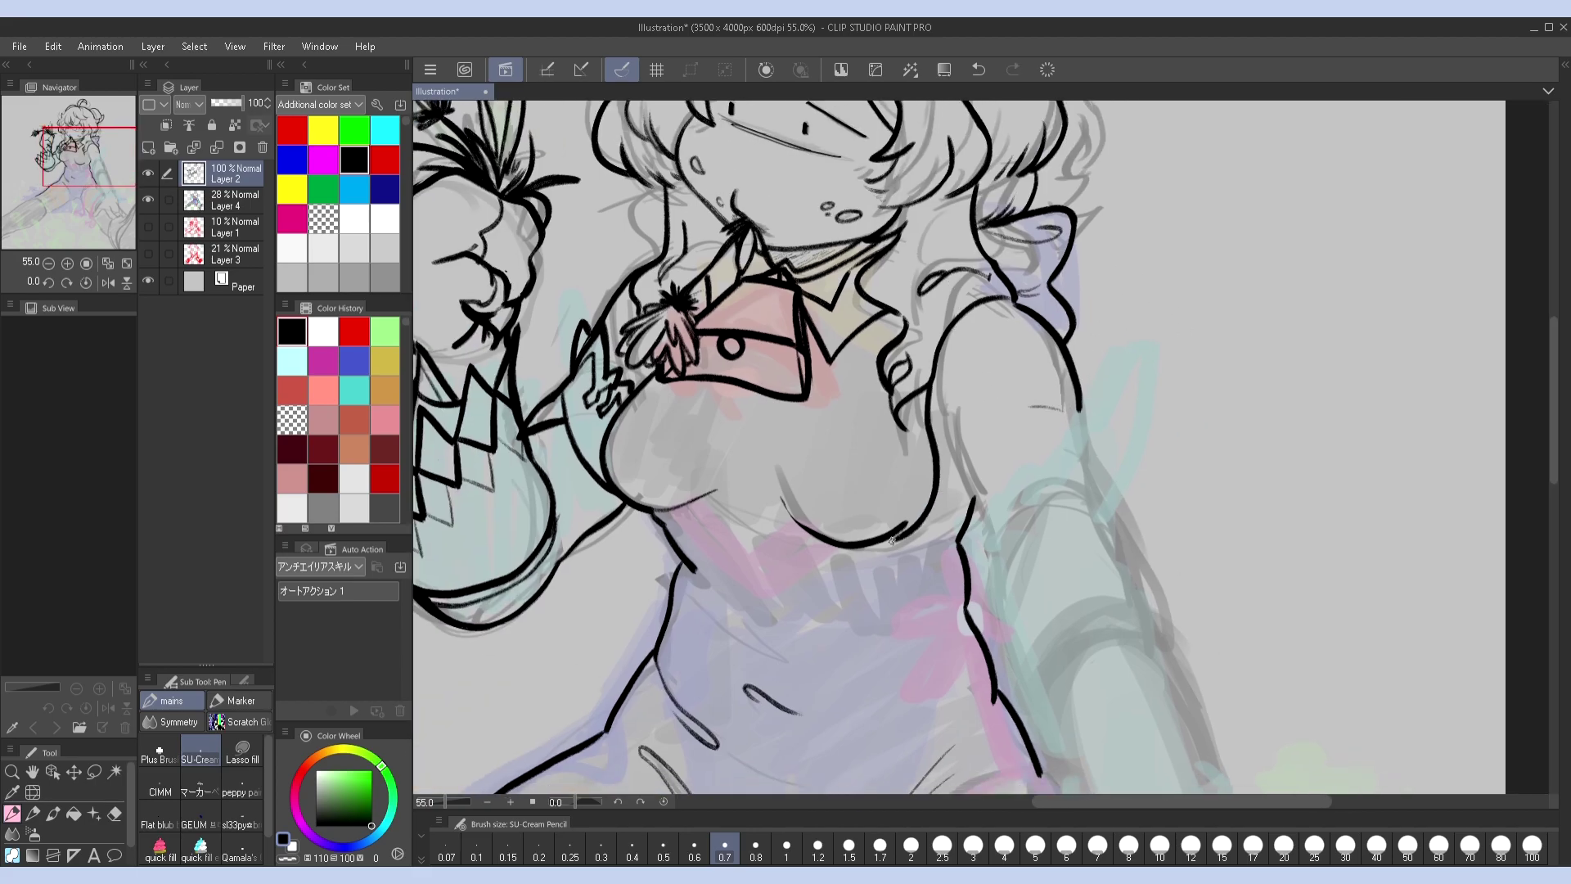
Undo and redraw the line along the near side of the chest, checking its shape mirrored
key("h")
key("ctrl+z")
left_click_drag(1050, 431, 1061, 530)
key("h")
key("ctrl+z")
left_click_drag(917, 432, 914, 388)
key("h")
key("h")
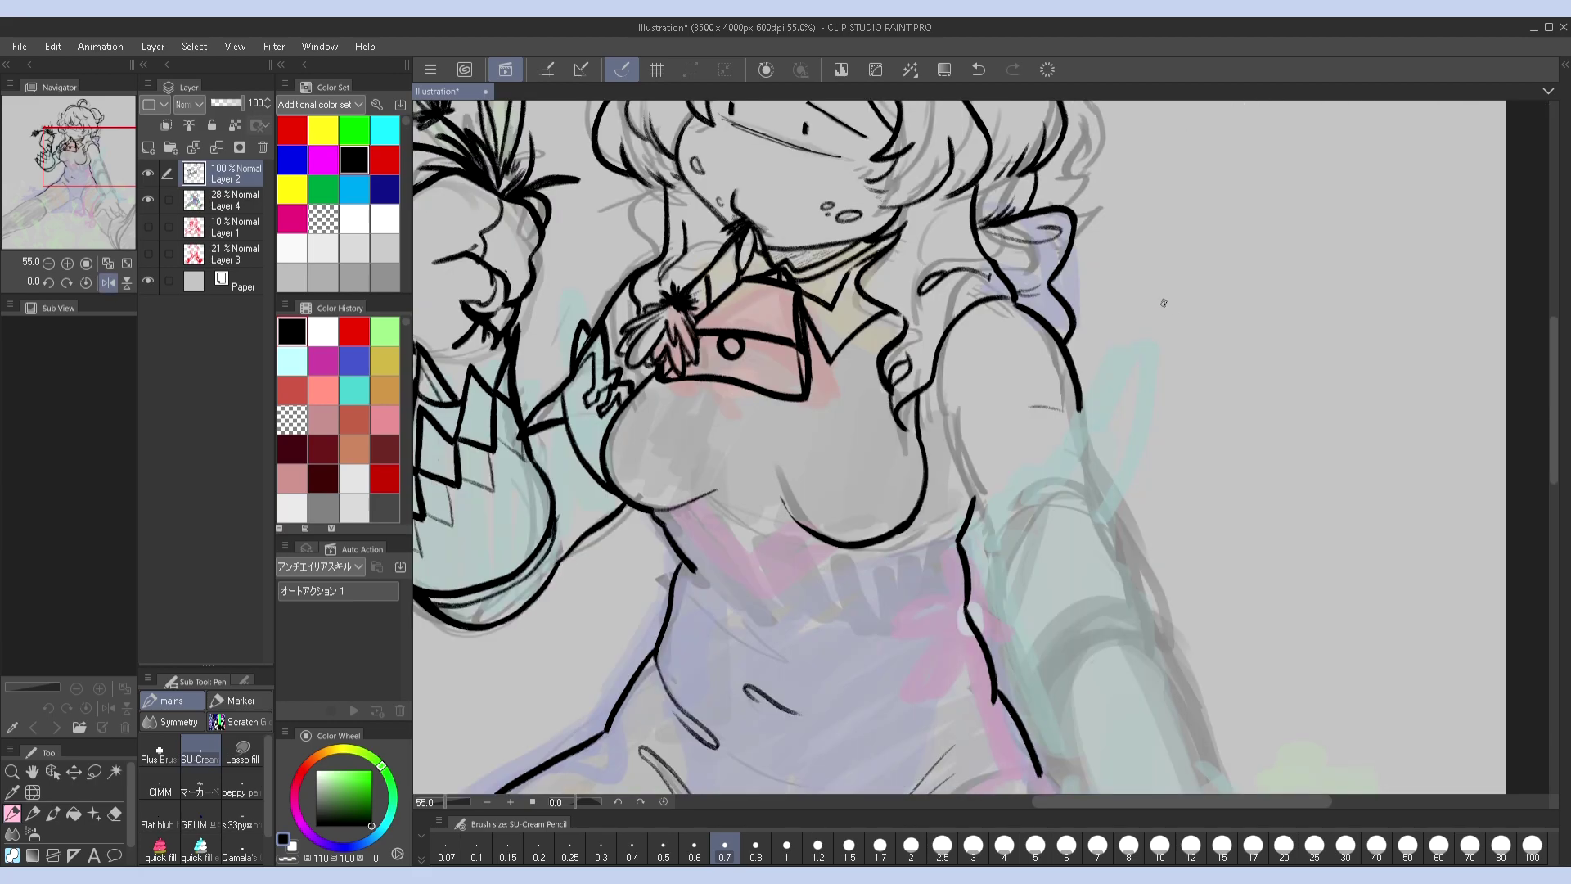
Ink the armpit line from the near shoulder down to the side of the torso, comparing it mirrored
key("h")
left_click_drag(1035, 436, 996, 519)
key("h")
key("h")
key("h")
left_click_drag(937, 429, 979, 502)
key("h")
key("h")
Hide the sketch layer, select the line art at the near side of the chest for moving, and clear the selection
scroll(980, 502, "down", 3)
left_click(148, 198)
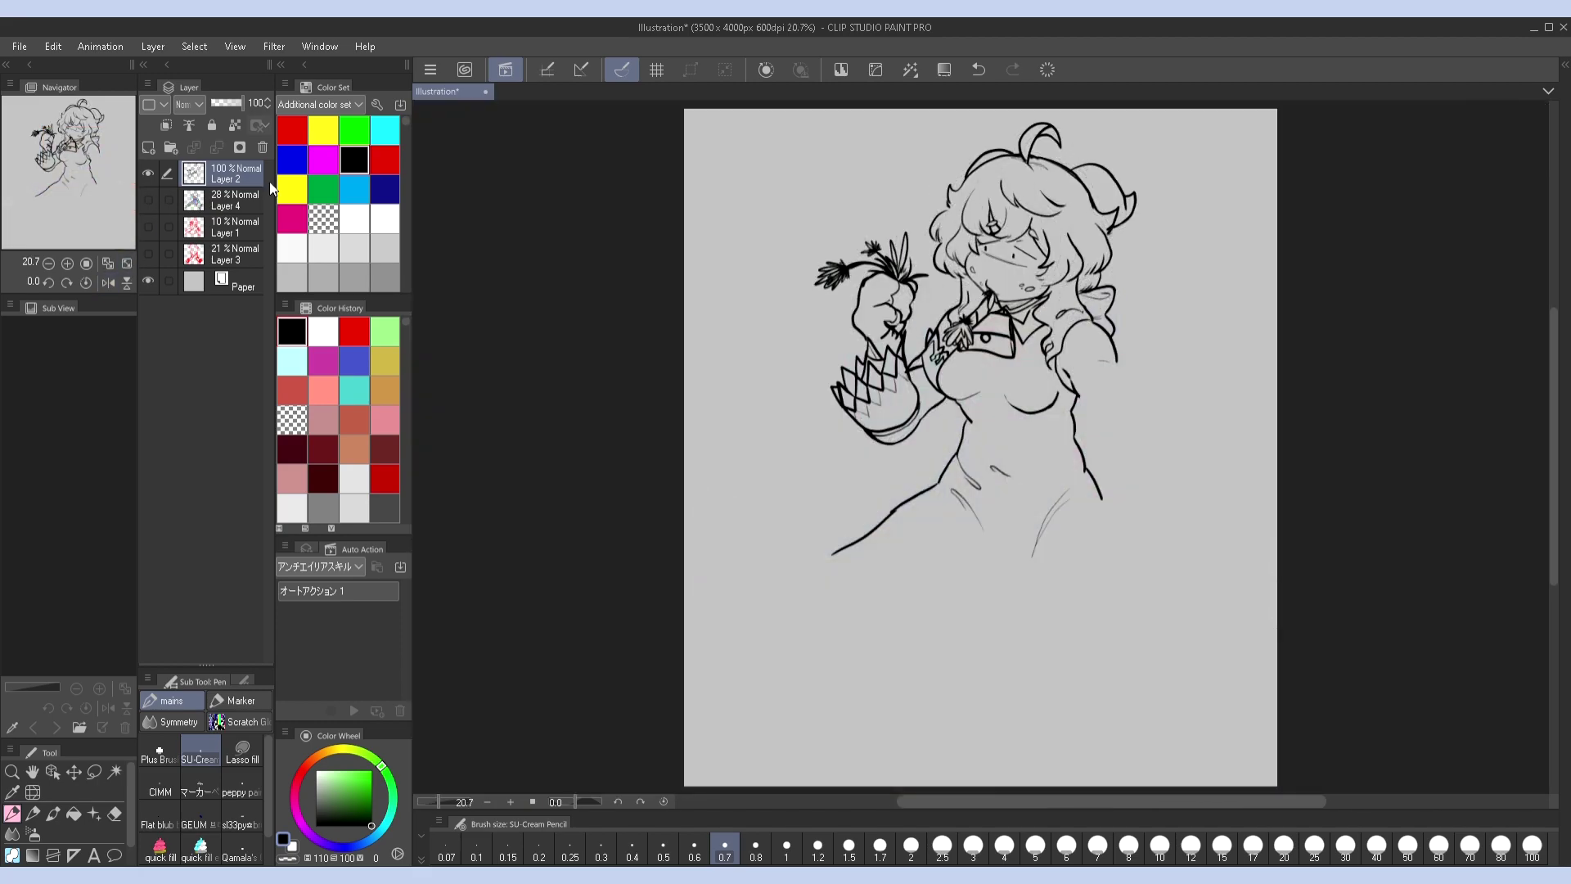
scroll(1098, 309, "up", 2)
key("m")
left_click_drag(964, 398, 1017, 418)
key("k")
key("h")
key("ctrl+d")
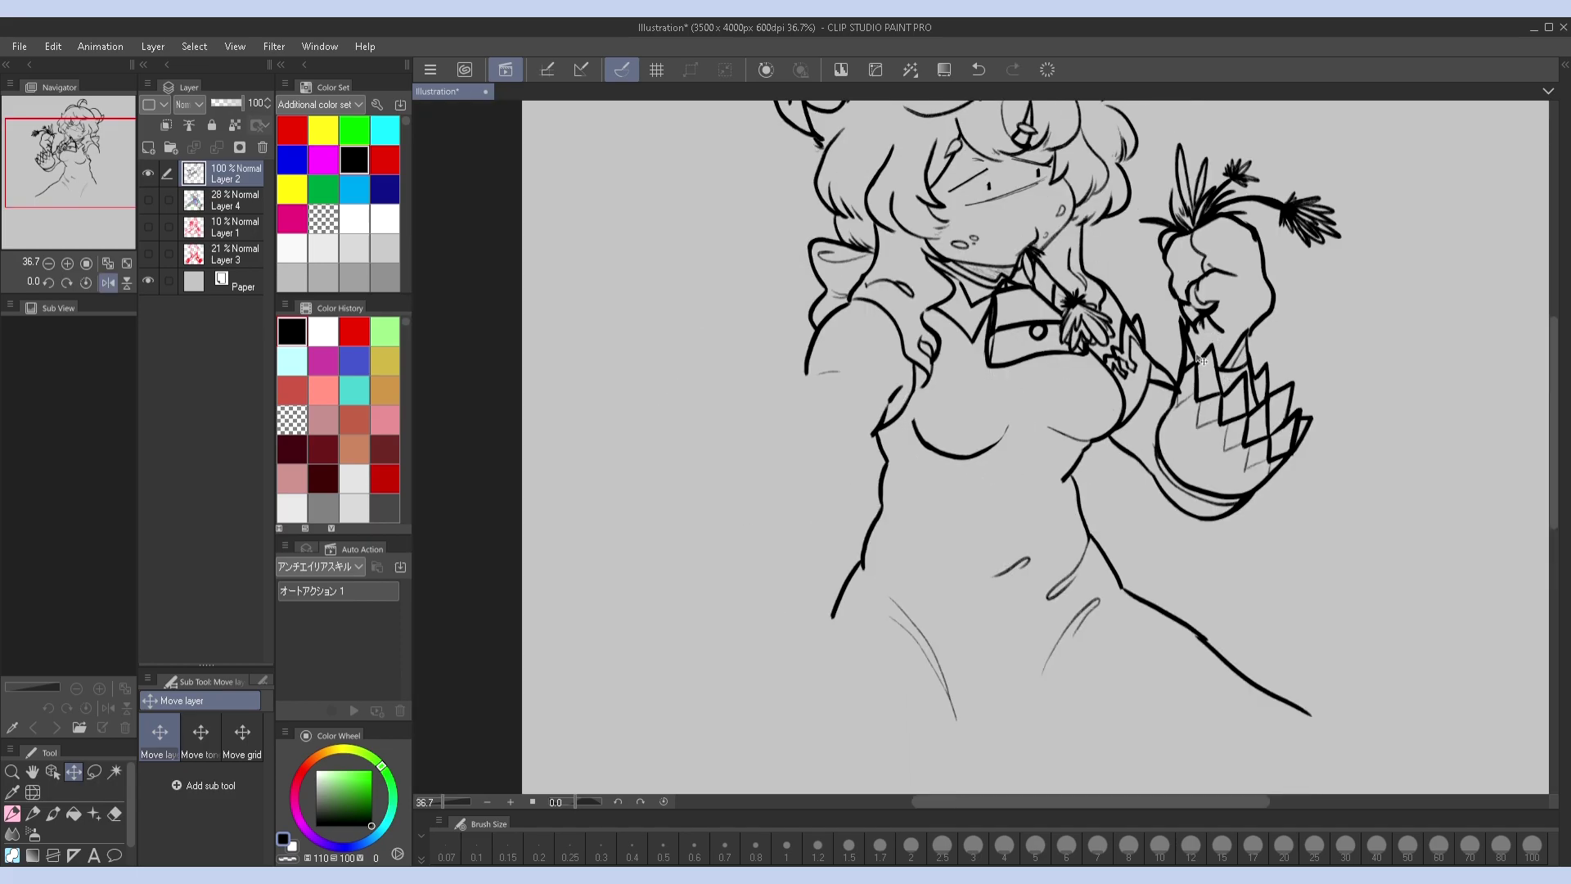
Add a diagonal crease at the near side of the waist, undoing a trial stroke and checking the torso mirrored
key("h")
key("p")
left_click_drag(1104, 454, 1067, 545)
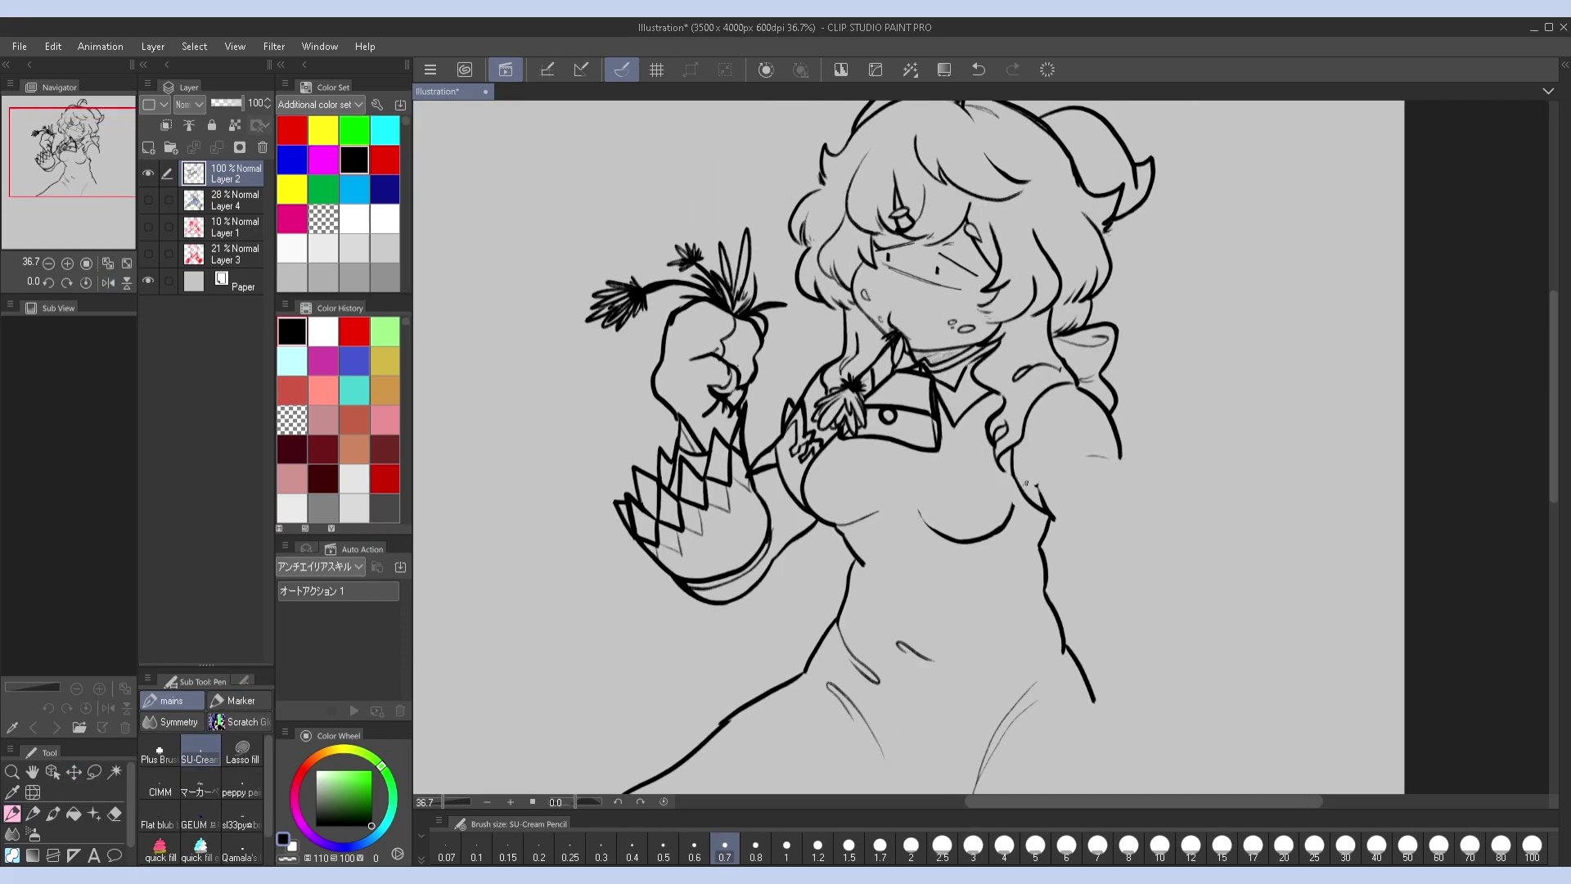
key("h")
key("h")
left_click_drag(1117, 589, 1125, 499)
key("h")
key("h")
left_click_drag(860, 501, 835, 583)
key("ctrl+z")
key("ctrl+y")
key("ctrl+z")
left_click_drag(1042, 539, 996, 551)
scroll(1082, 455, "up", 3)
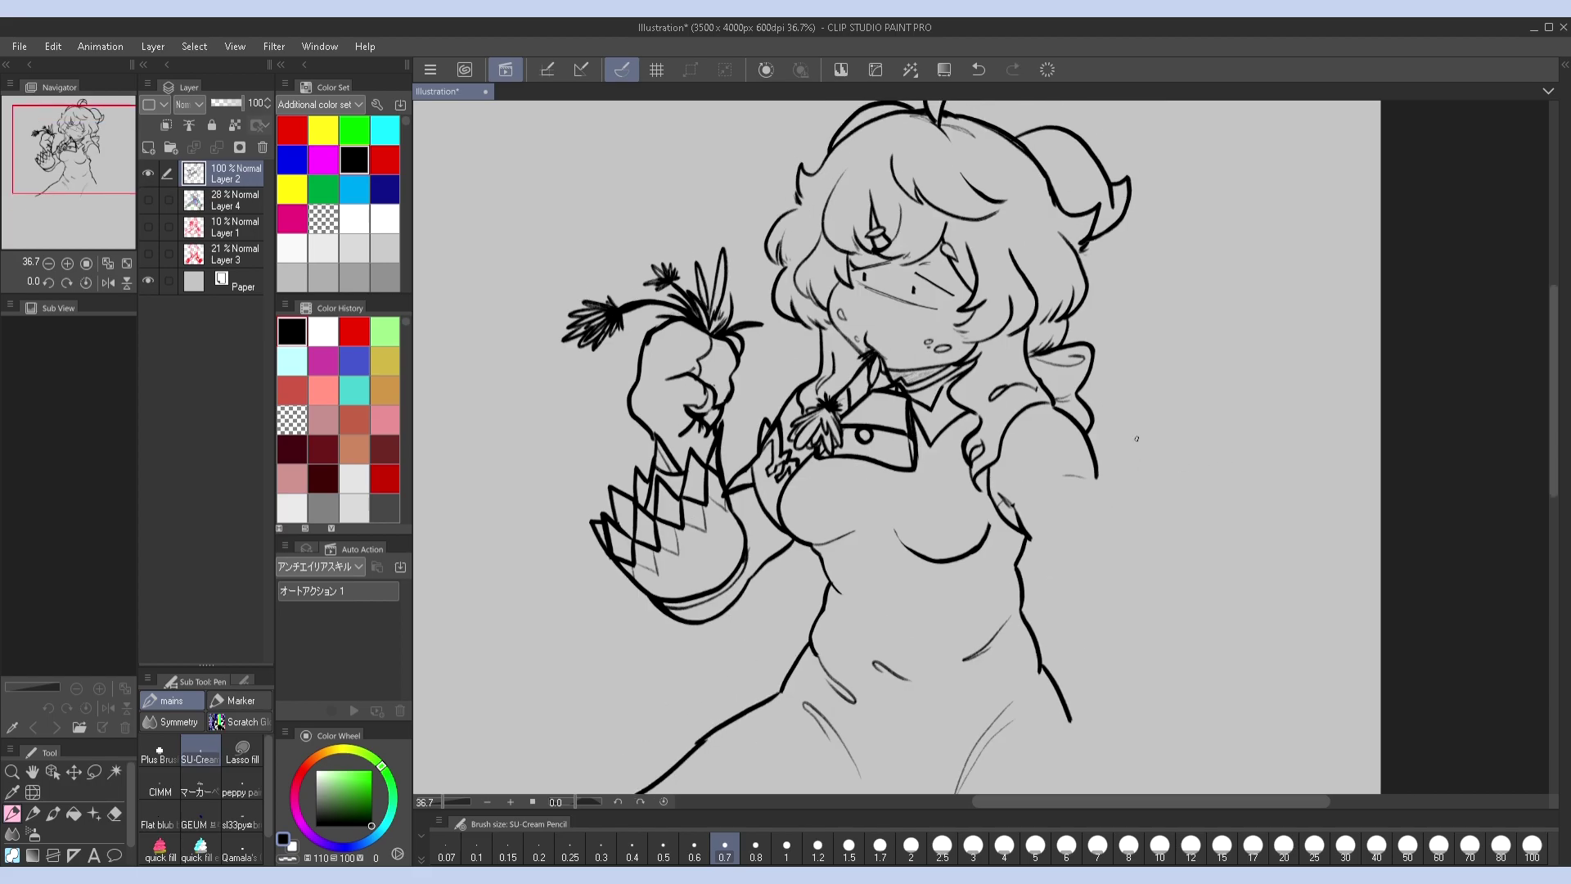
Examine the chest and waist line art mirrored and against the faded sketch
key("h")
key("h")
key("h")
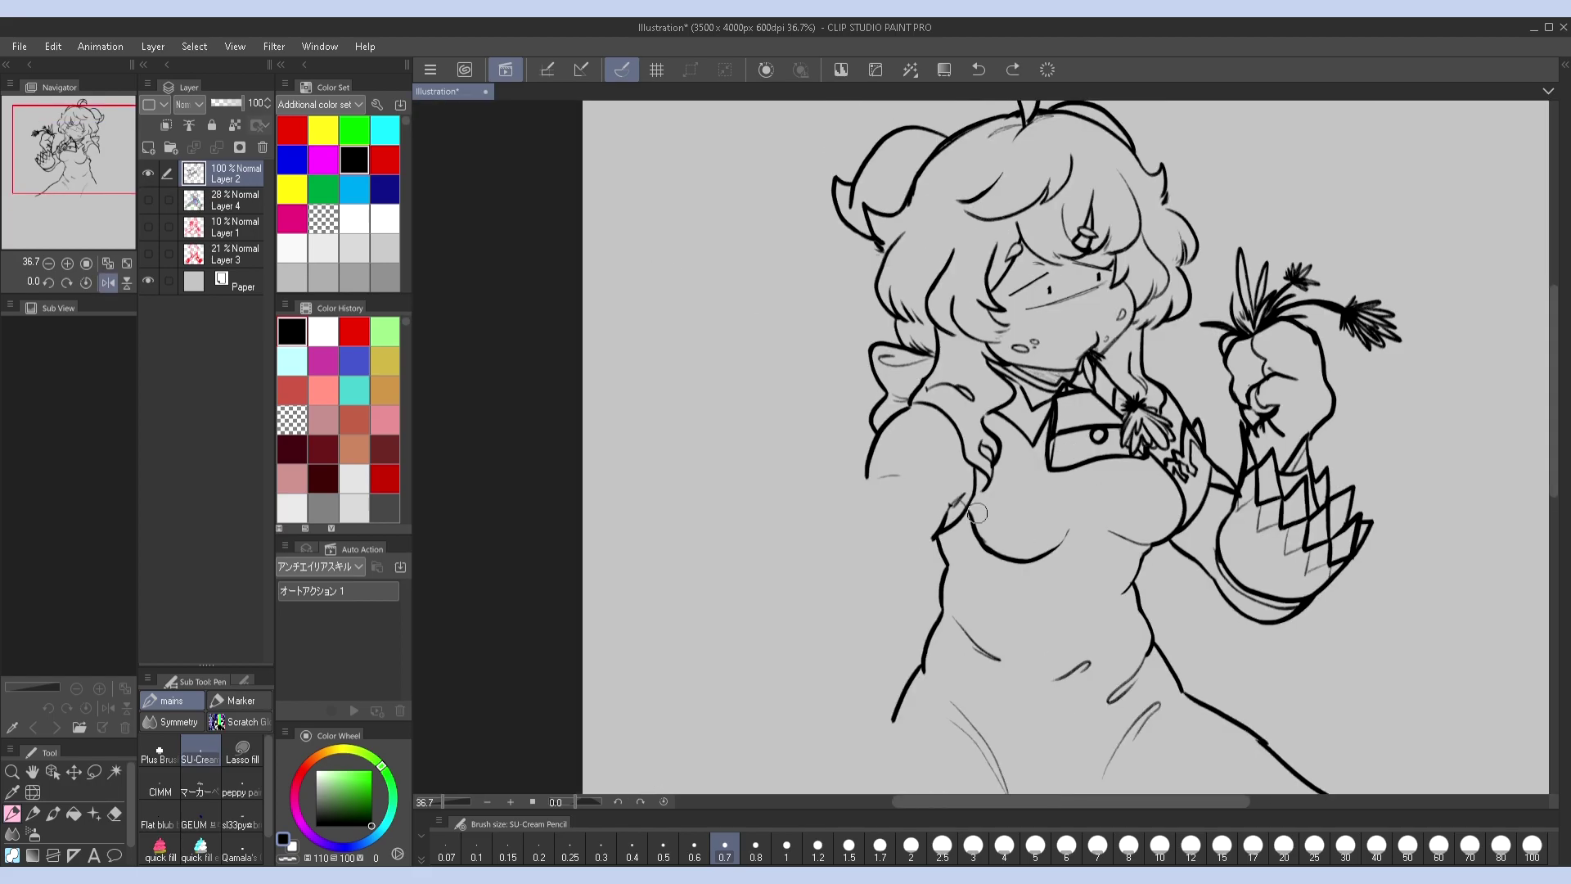
key("h")
key("h")
key("h")
key("h")
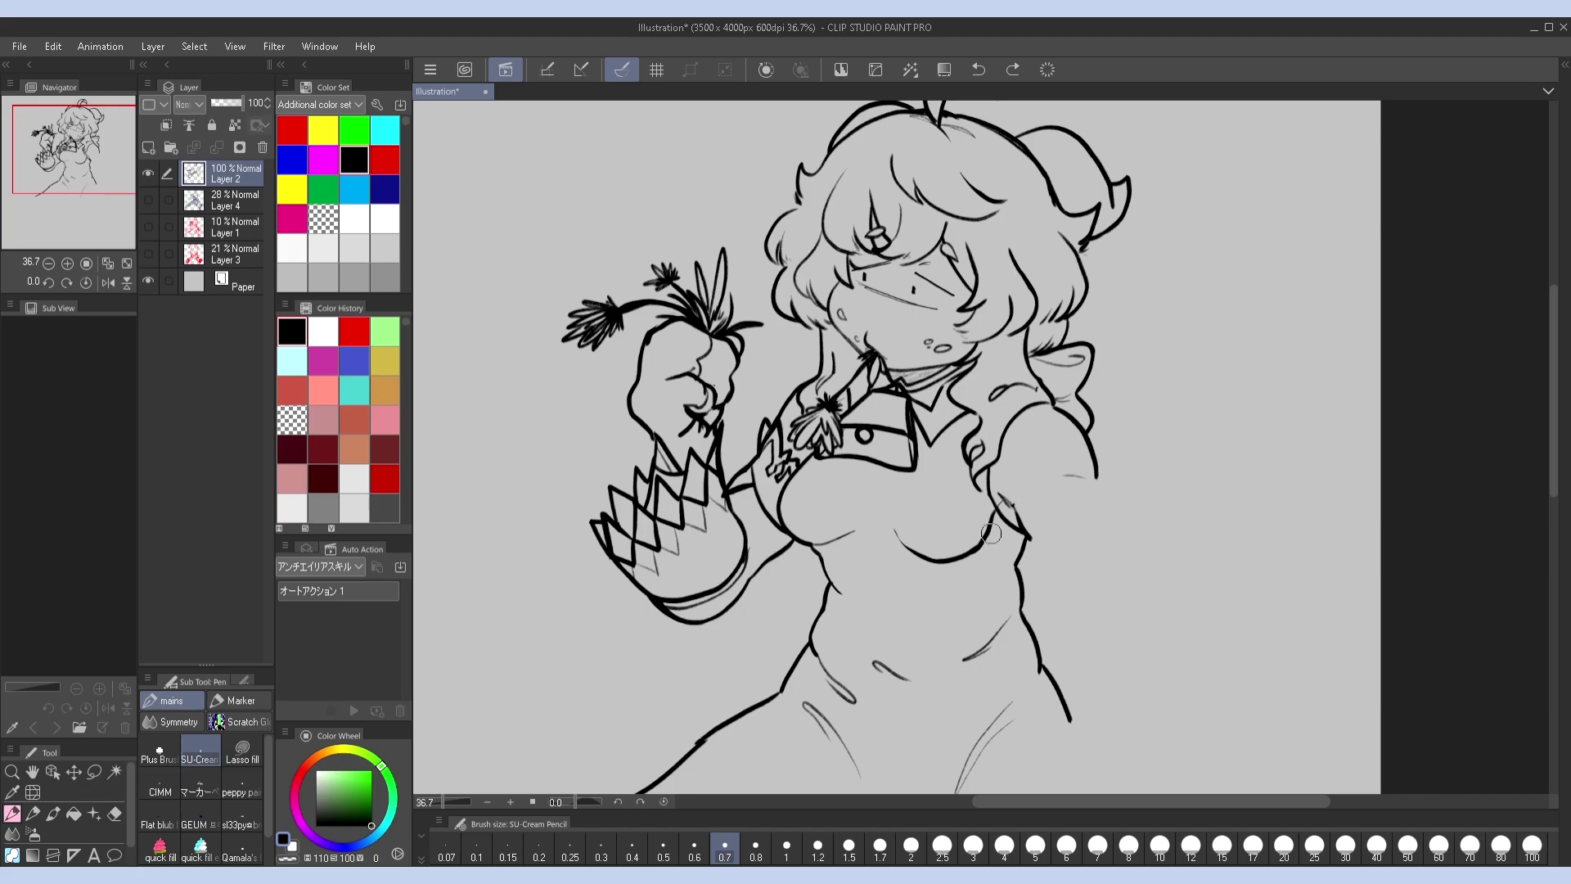
key("h")
left_click(148, 199)
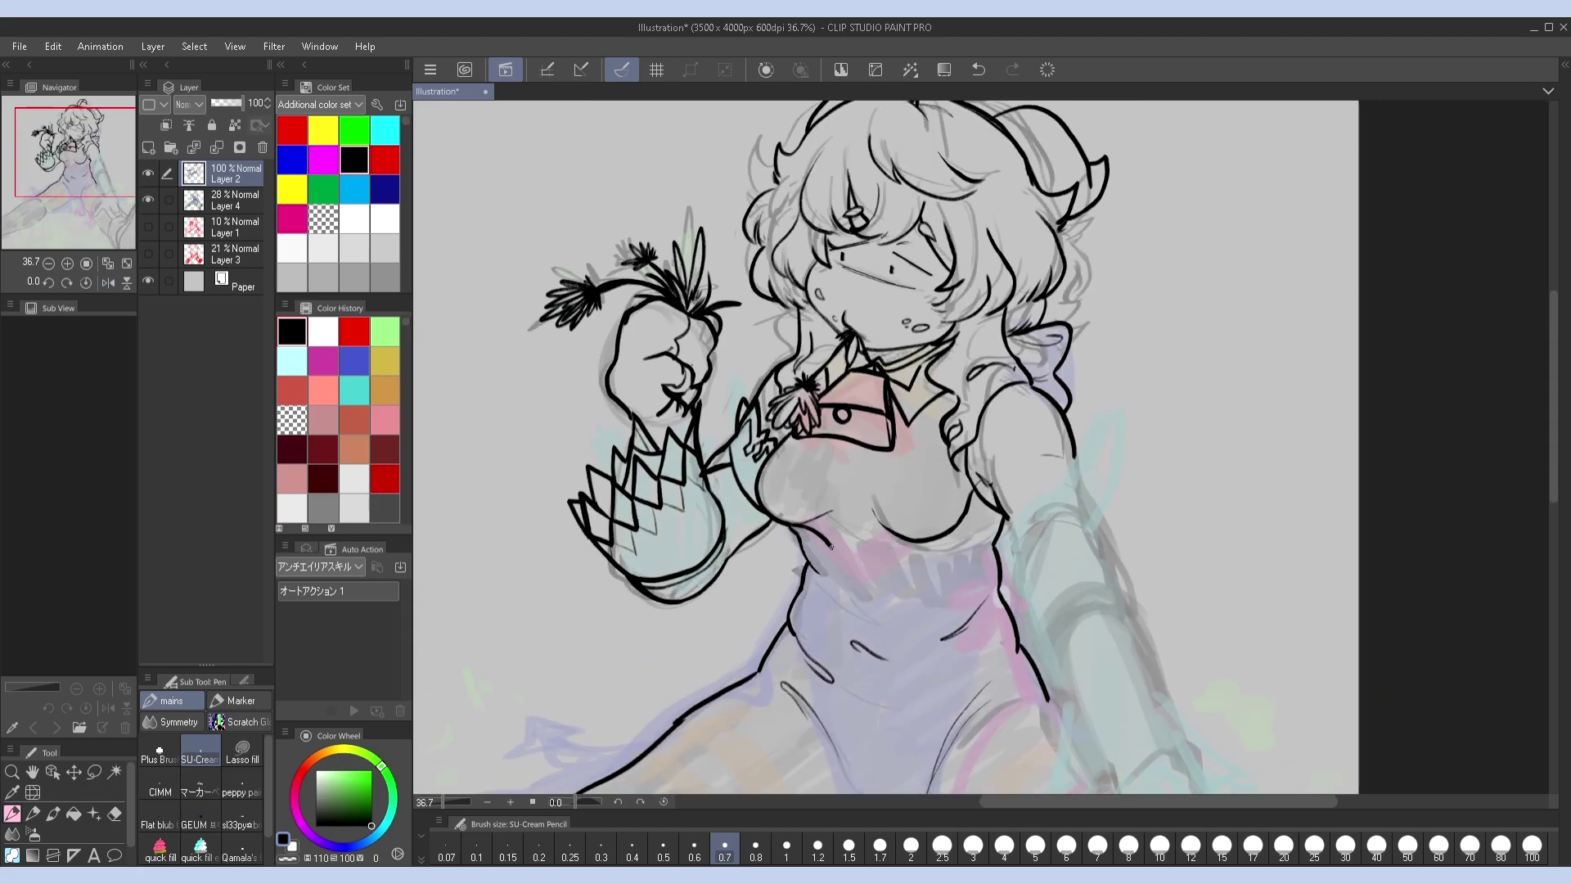
Ink the bodice seam under the chest as a point at the centre, with a thin centre line running down the torso
key("ctrl+z")
key("h")
key("h")
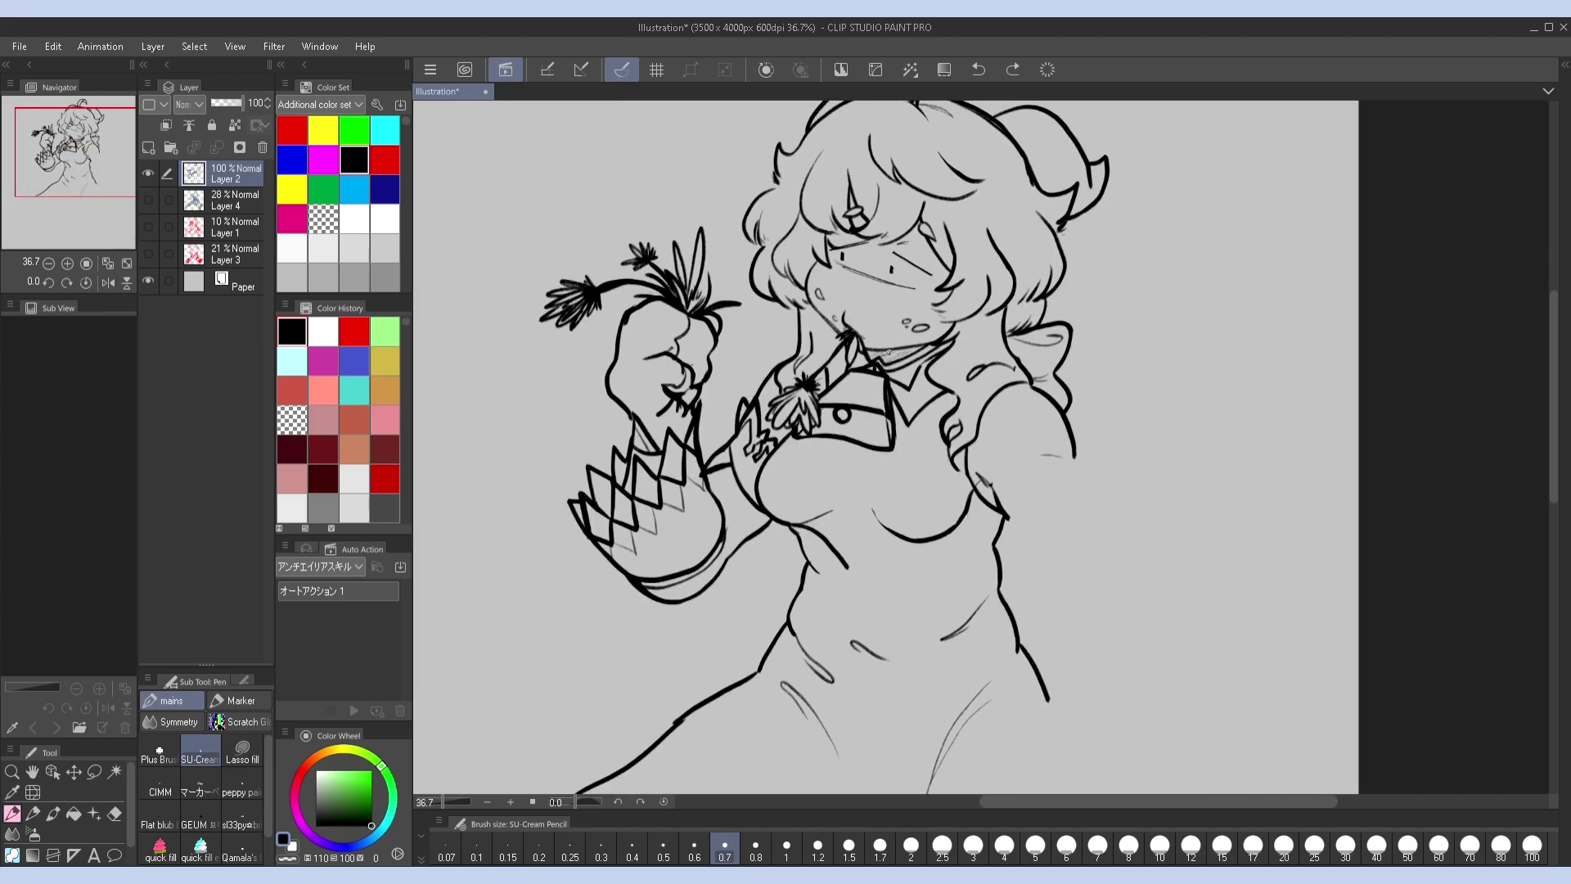
left_click_drag(841, 548, 867, 648)
key("ctrl+z")
left_click_drag(845, 573, 877, 550)
key("h")
key("h")
key("ctrl+z")
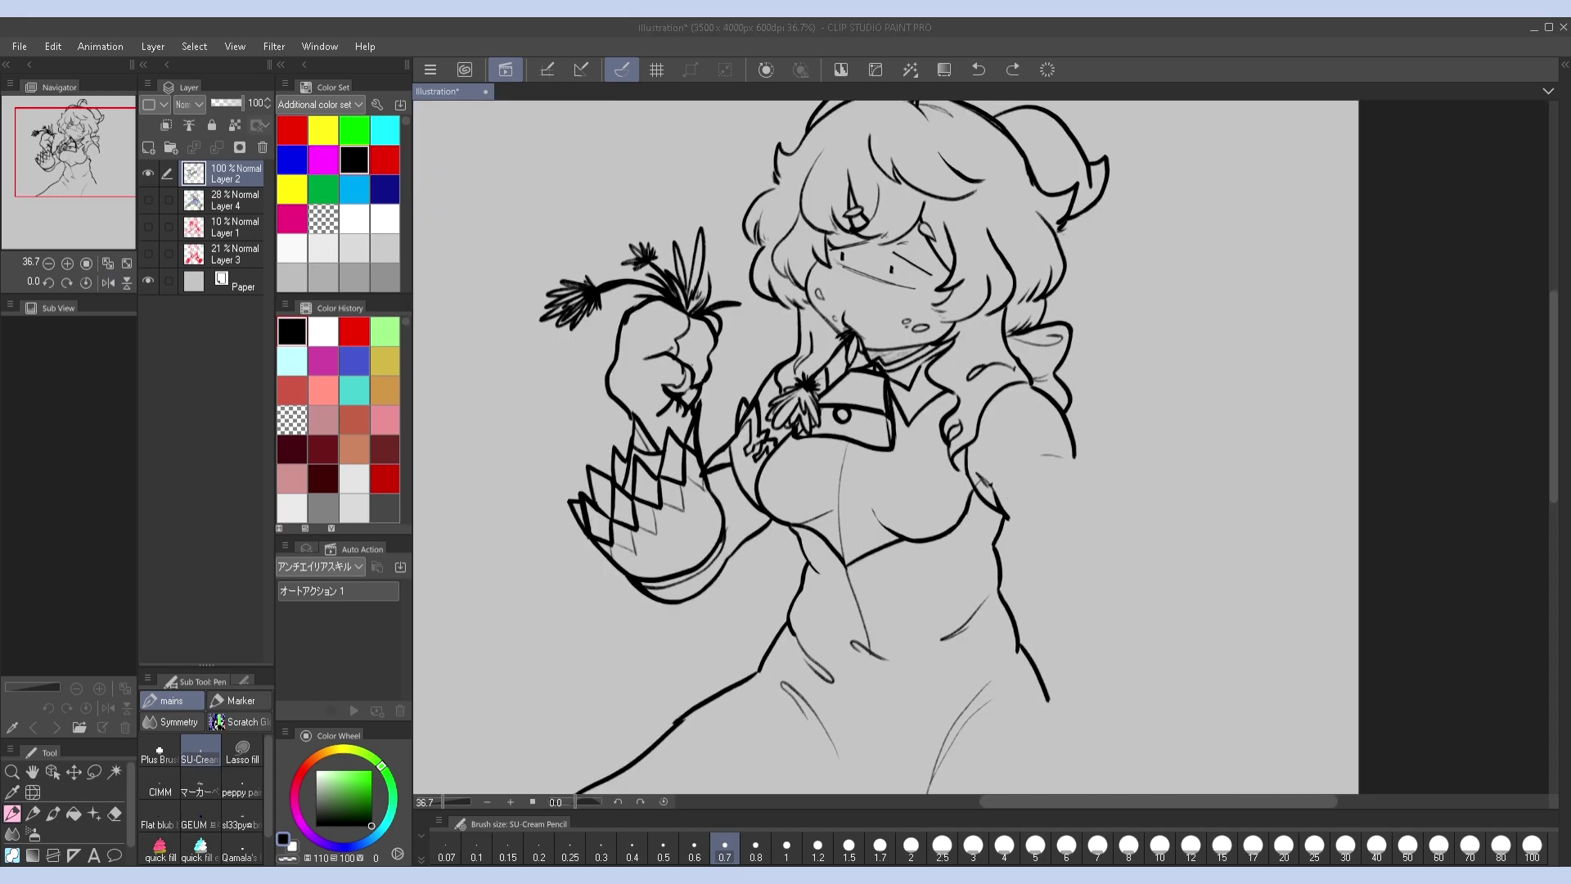
Ink the bodice seam under the chest across to the lowered-arm side of the waist, and check it mirrored
mouse_move(873, 509)
left_mouse_down()
mouse_move(969, 493)
mouse_move(845, 568)
left_mouse_up()
left_click_drag(942, 533, 1006, 512)
key("h")
key("h")
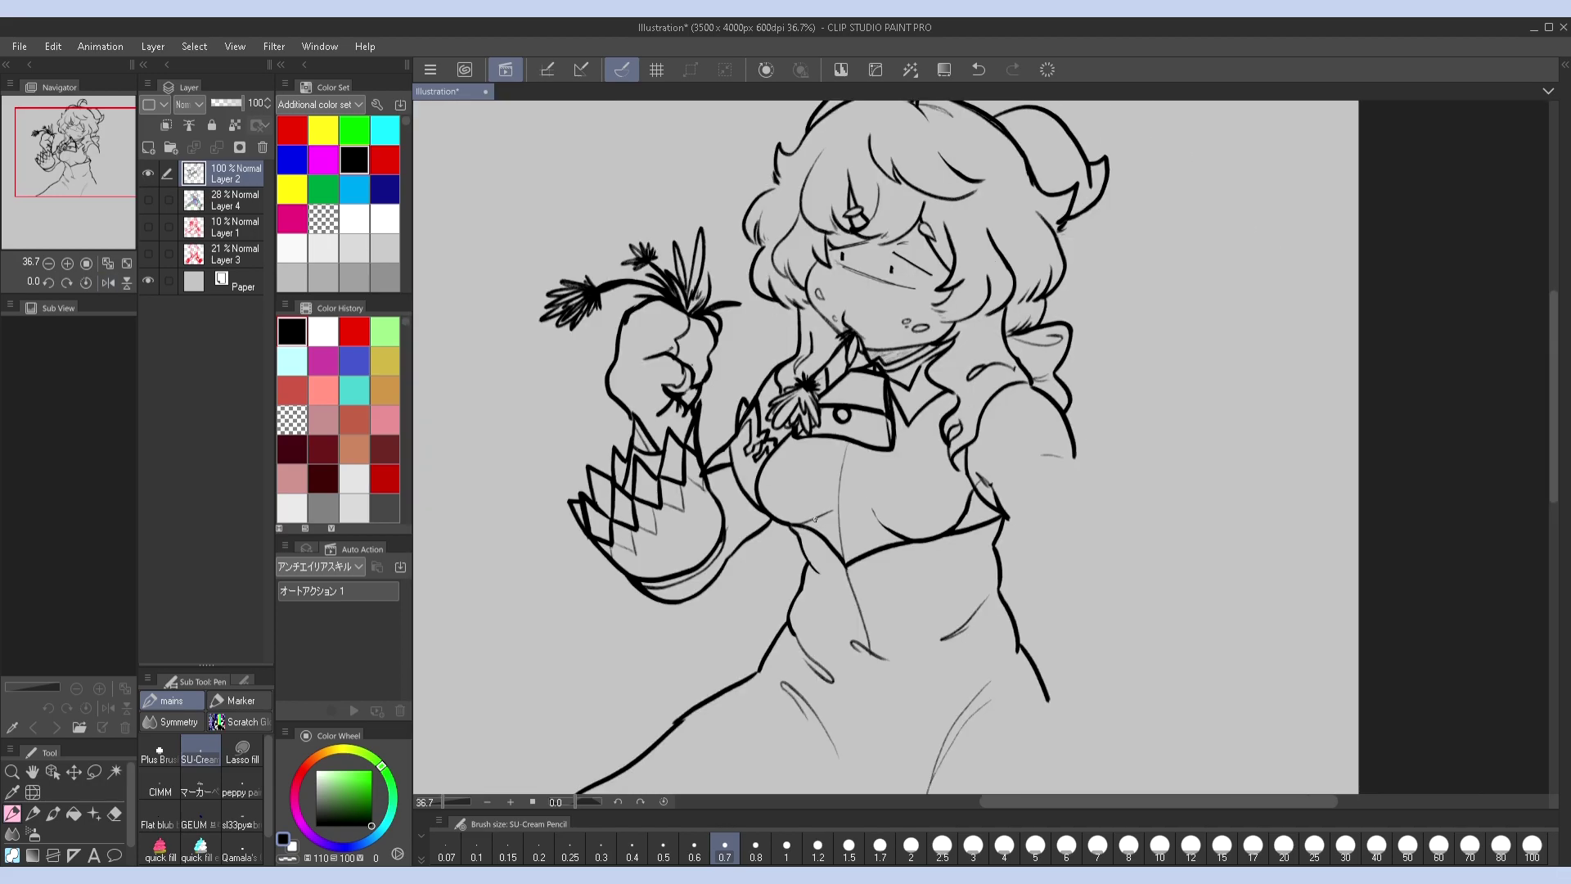
key("h")
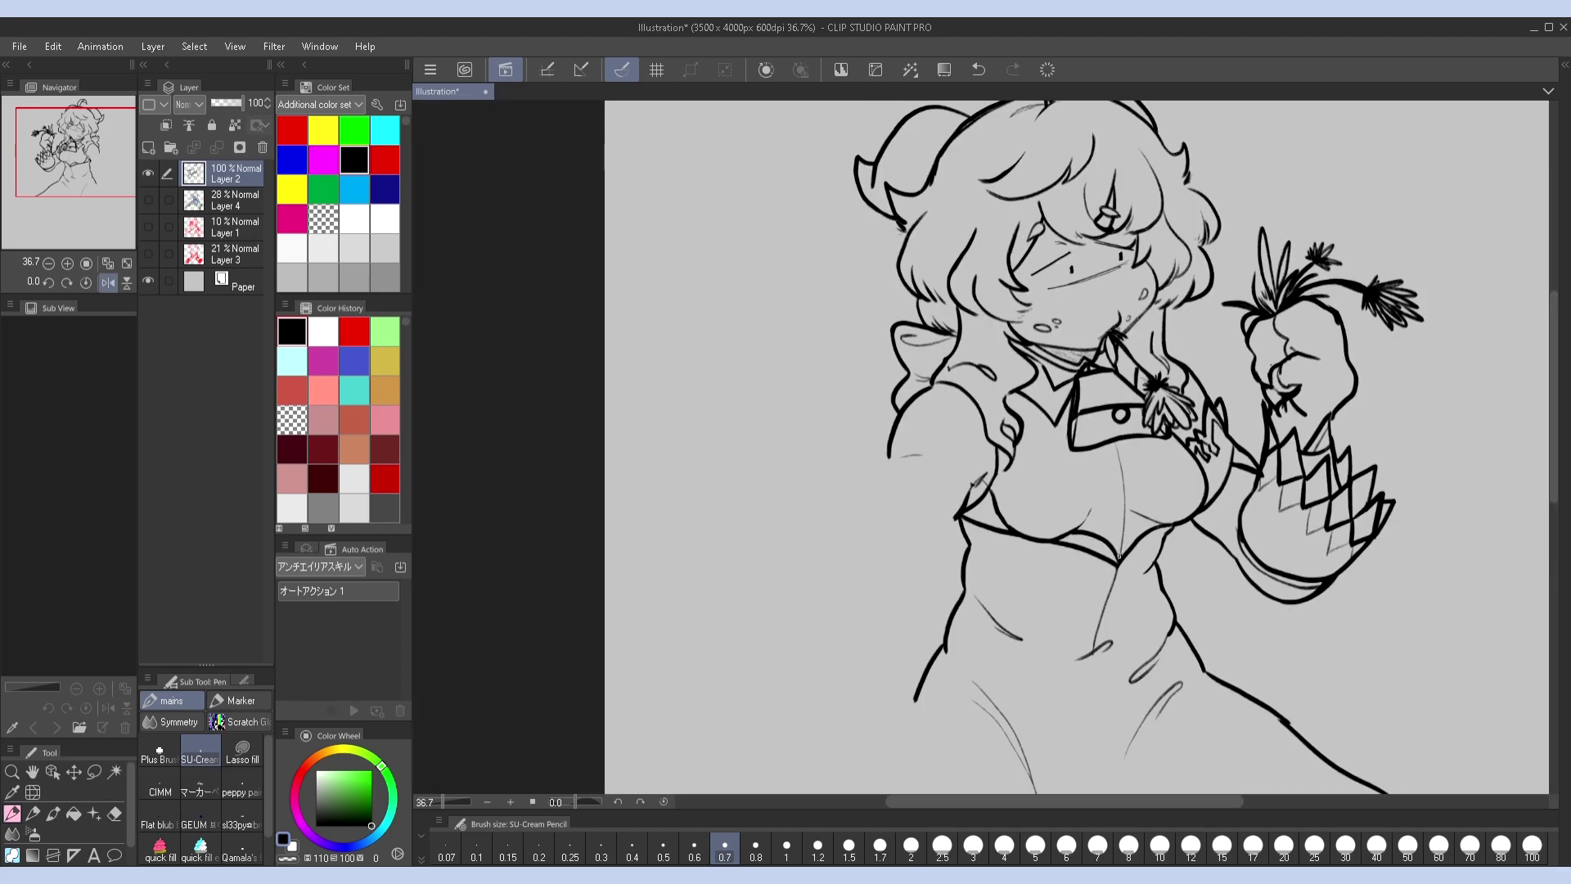
key("h")
Undo the last stroke and ink a small notch above the bodice seam's centre point, checking it mirrored
key("ctrl+z")
mouse_move(819, 523)
left_mouse_down()
mouse_move(878, 522)
mouse_move(845, 553)
left_mouse_up()
key("h")
key("h")
key("h")
key("h")
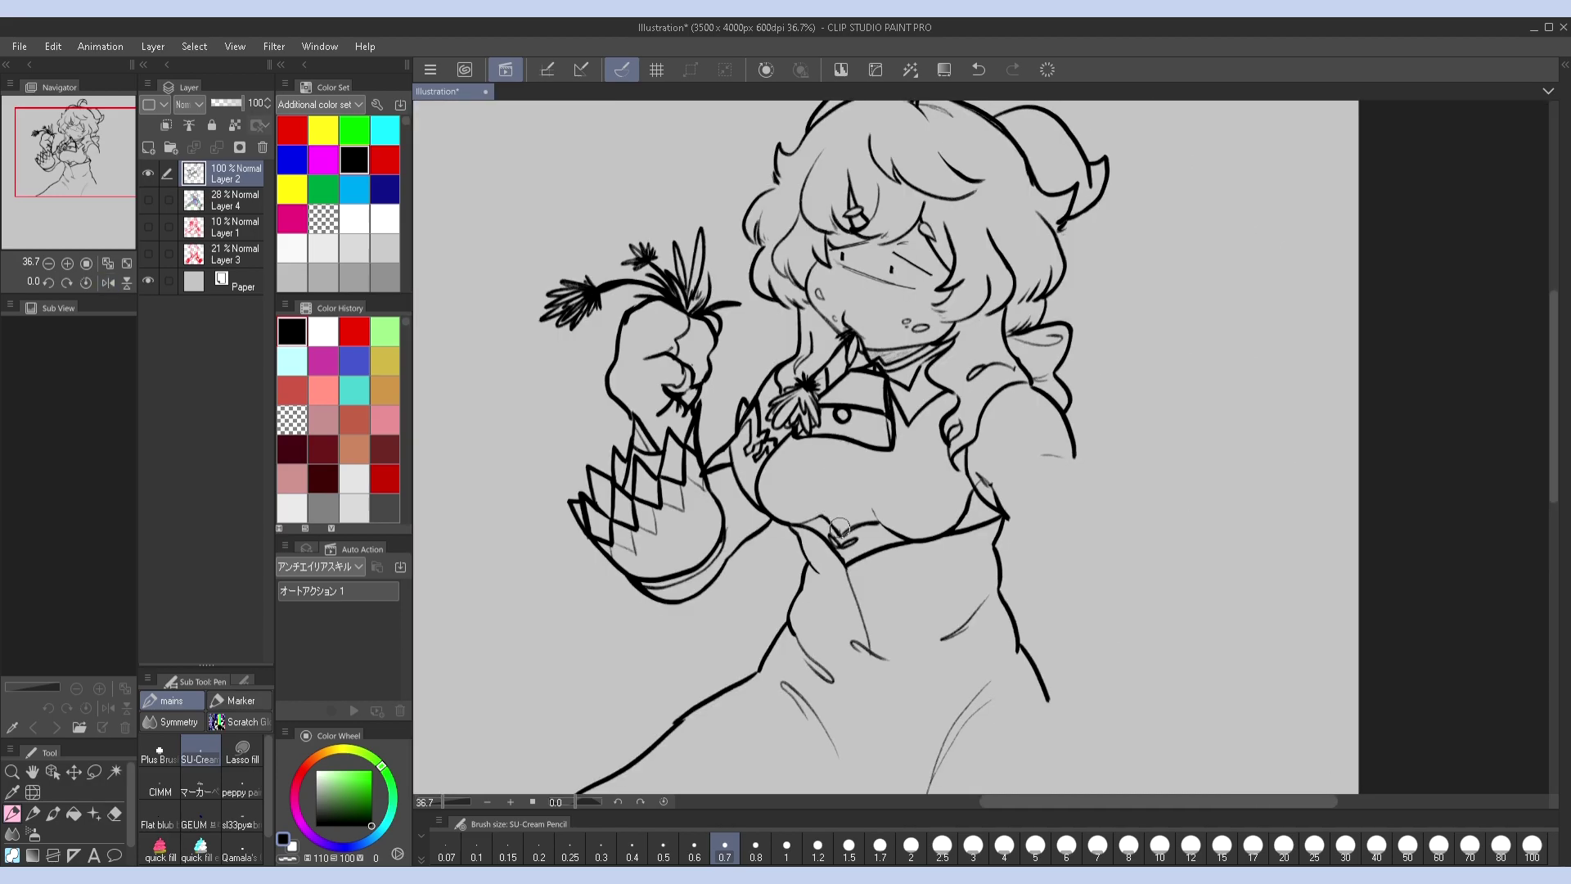
key("h")
key("h")
key("h")
key("h")
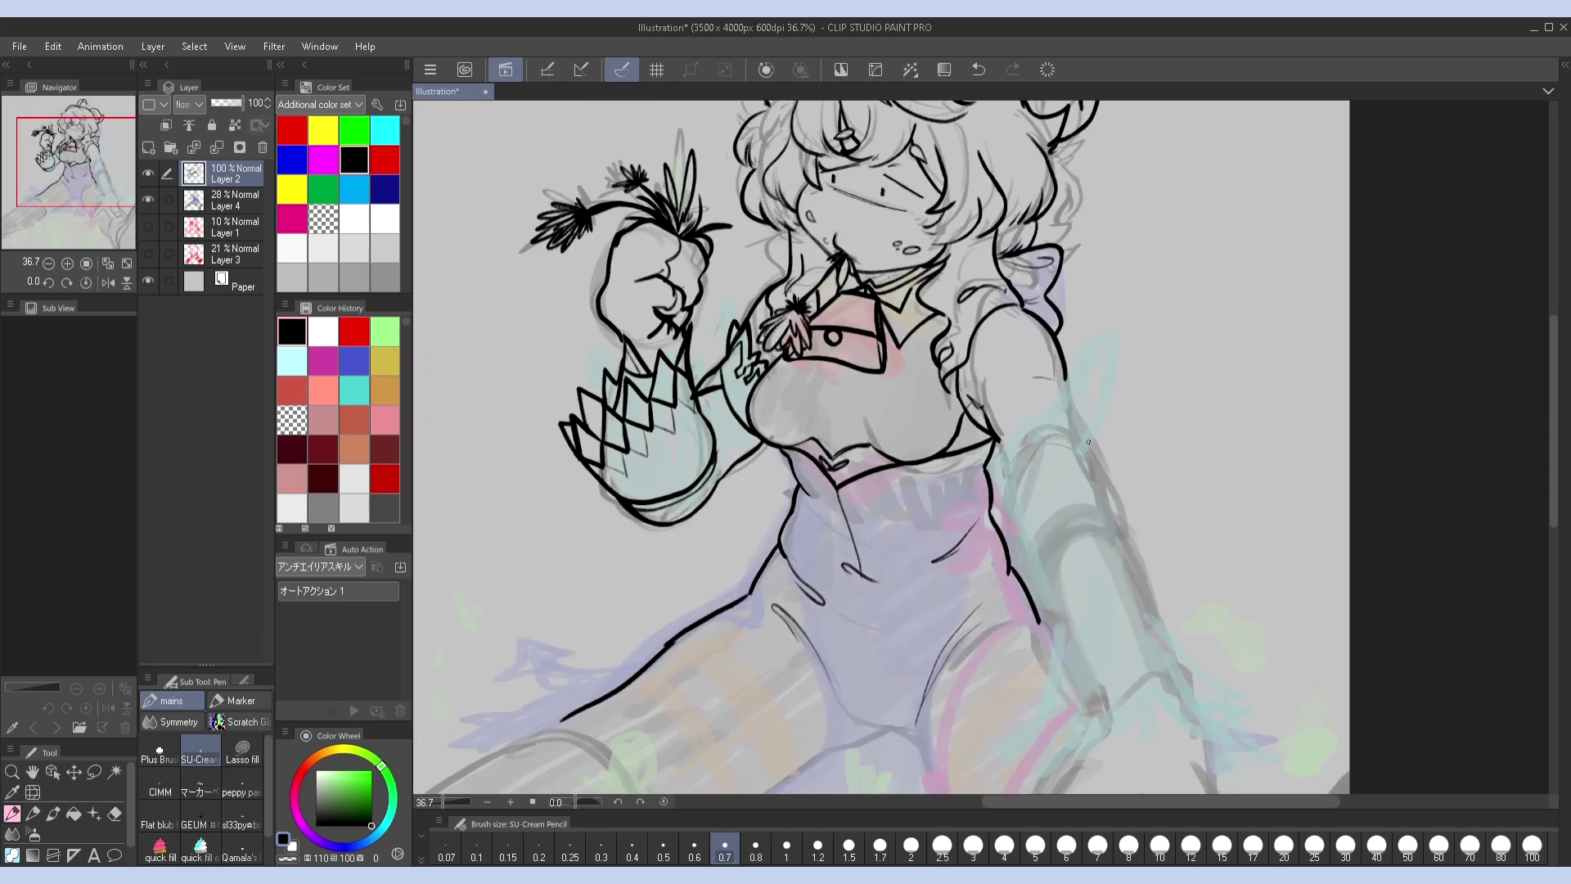
Ink the upper cuff of the lowered arm with a spiked top edge, inner zigzag and curved pointed hem, redrawing the hem
mouse_move(1088, 442)
left_mouse_down()
mouse_move(1091, 361)
mouse_move(1058, 416)
left_mouse_up()
left_click_drag(1013, 468, 997, 459)
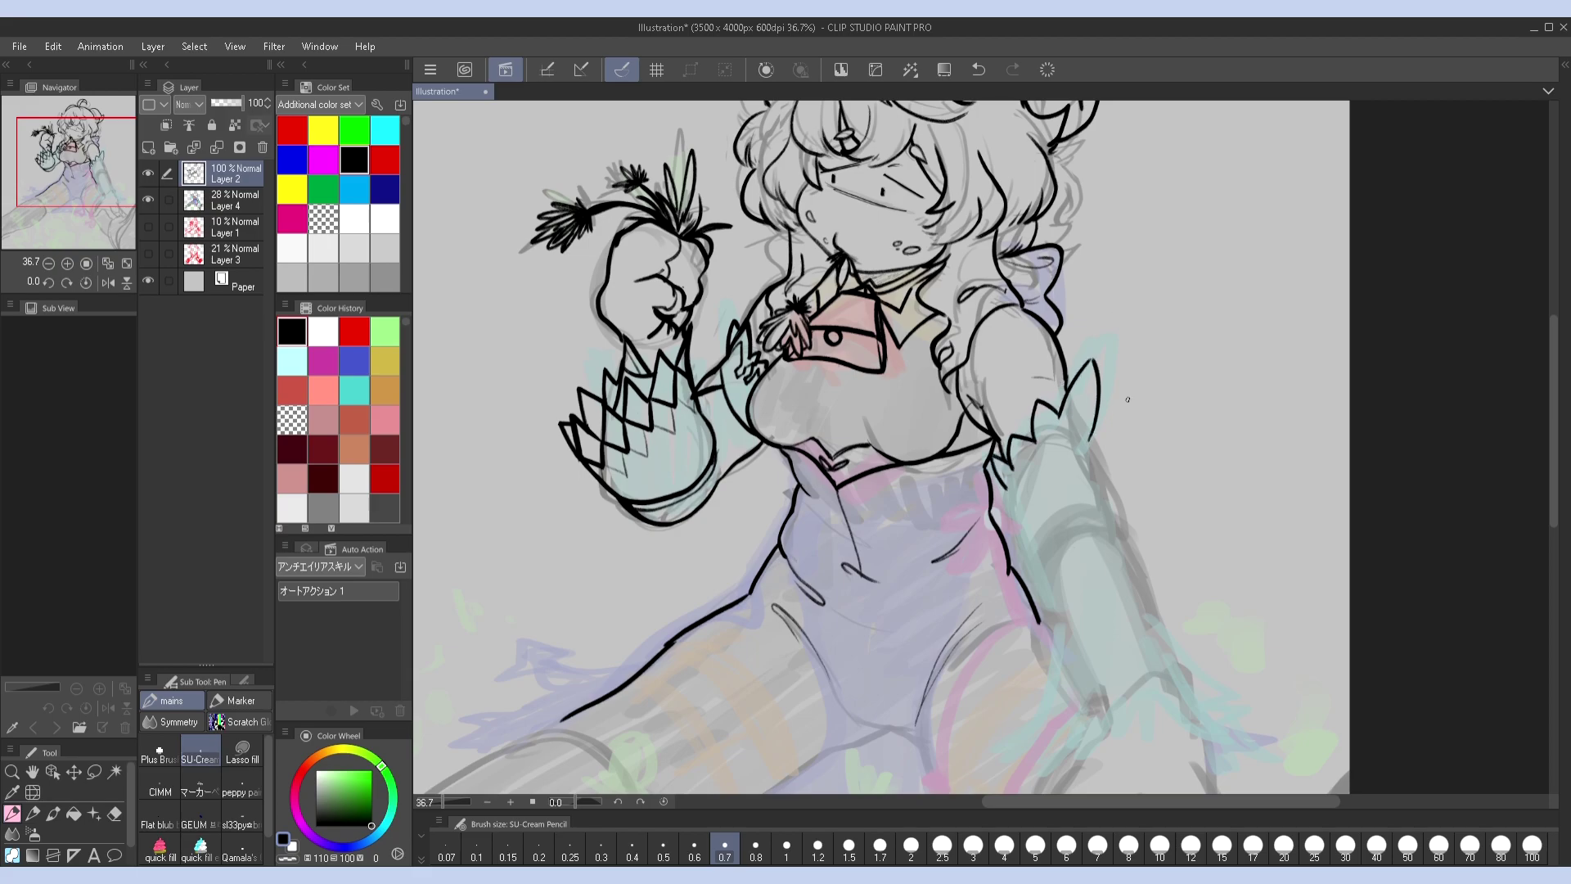
left_click_drag(1100, 472, 1018, 549)
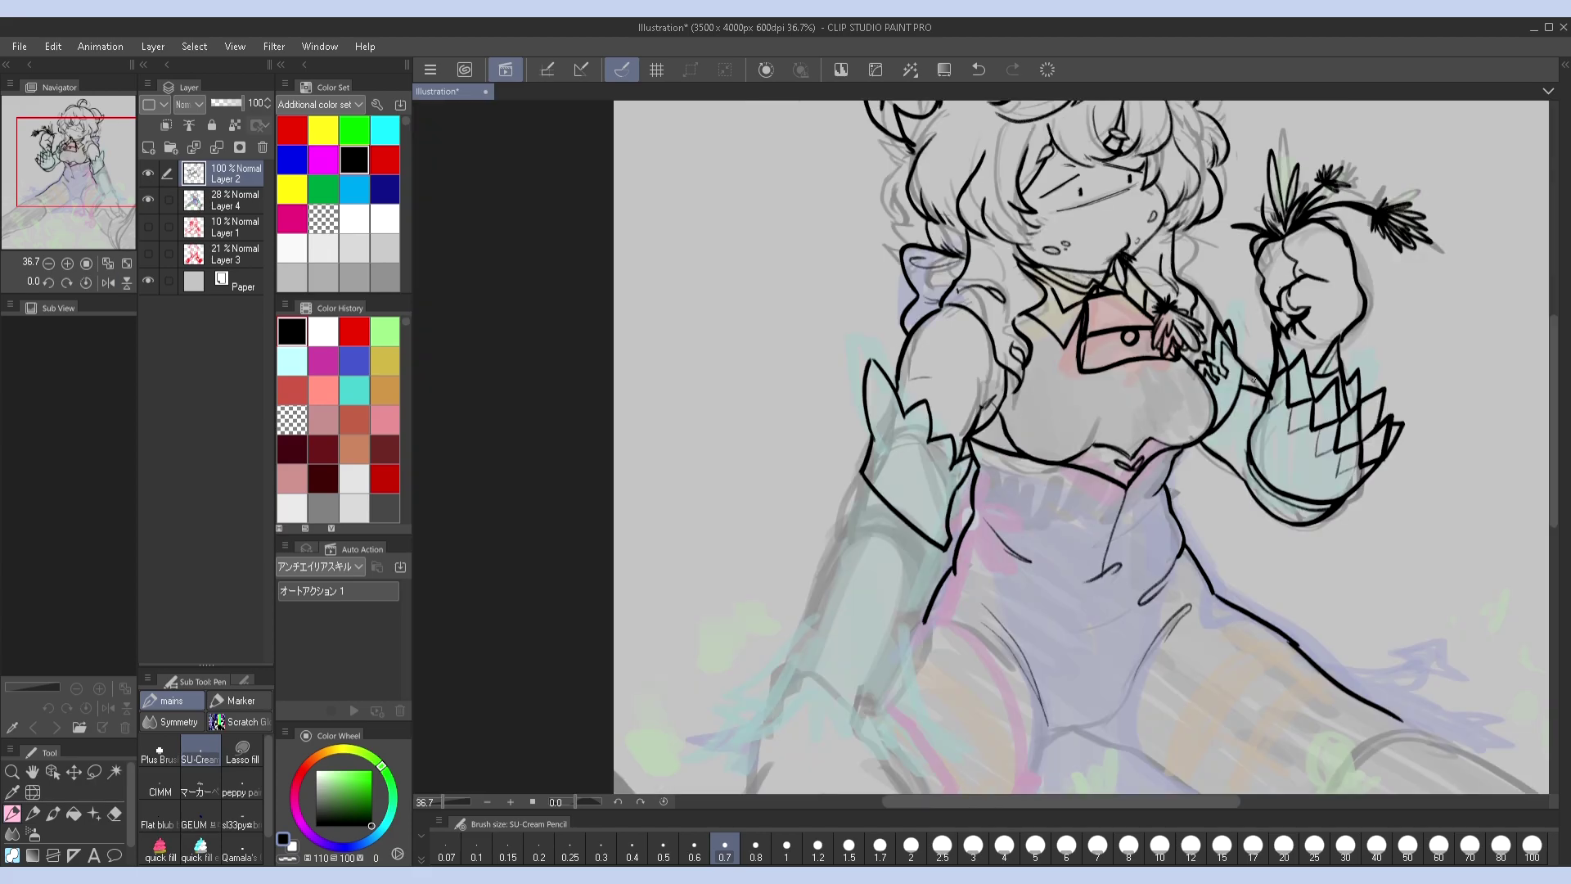
key("h")
key("h")
key("ctrl+z")
left_click_drag(1102, 469, 1008, 517)
key("ctrl+z")
left_click_drag(1095, 465, 1109, 501)
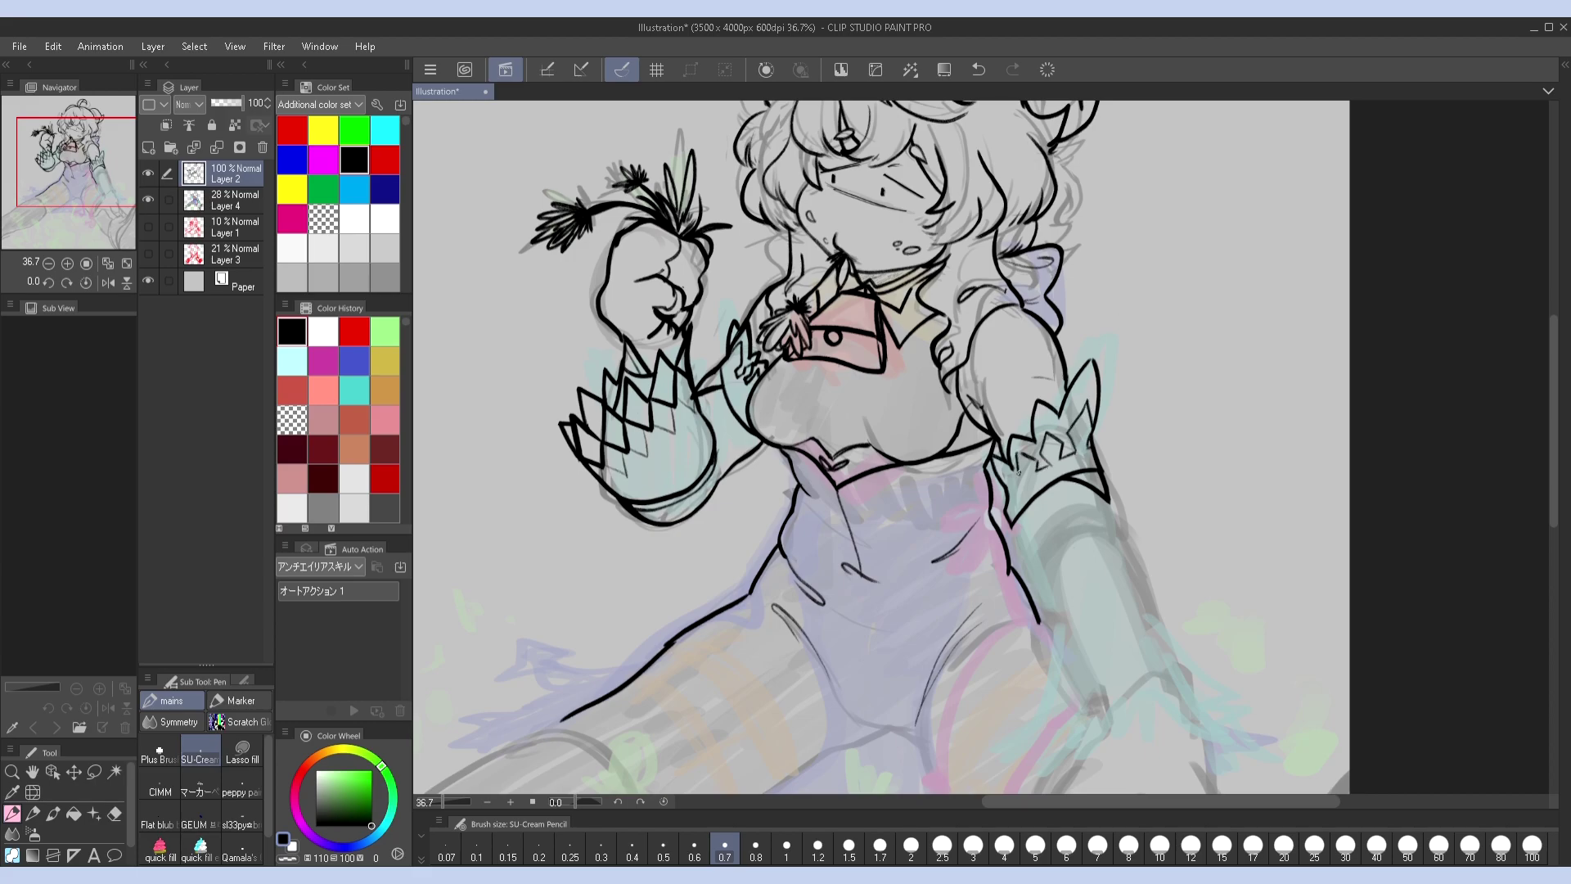
key("h")
key("h")
mouse_move(1109, 440)
left_mouse_down()
mouse_move(1109, 559)
mouse_move(1064, 409)
mouse_move(1019, 410)
left_mouse_up()
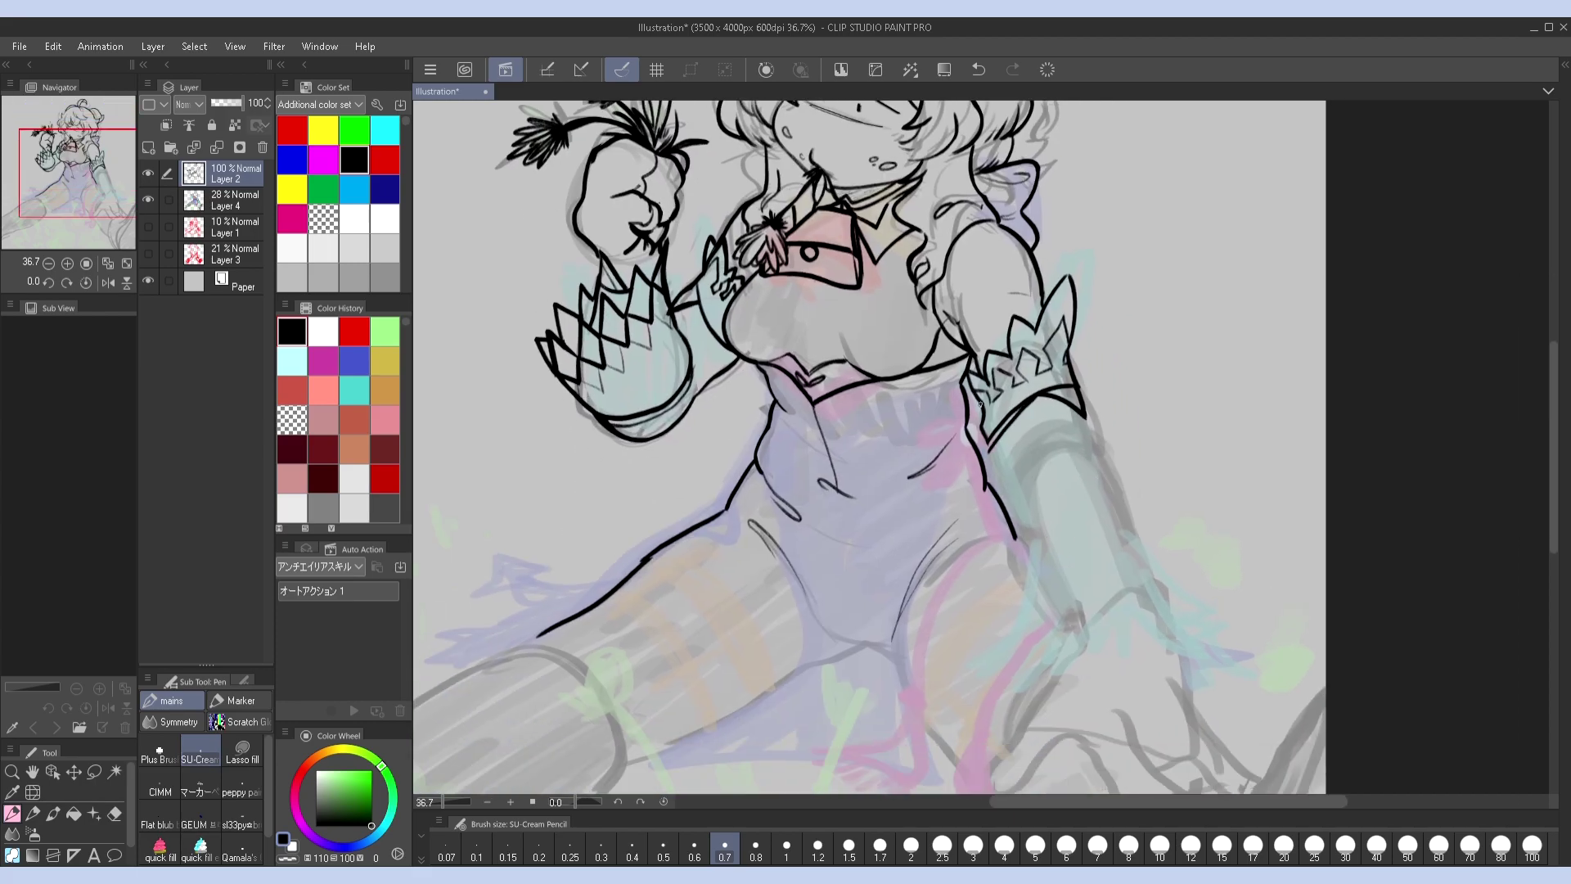
Examine the lowered arm's cuff and the torso line art with the sketch hidden, mirrored and unmirrored
left_click_drag(1062, 373, 965, 547)
mouse_move(1078, 554)
left_mouse_down()
mouse_move(1066, 341)
mouse_move(1051, 447)
mouse_move(1116, 473)
left_mouse_up()
left_click(148, 196)
mouse_move(948, 434)
left_mouse_down()
mouse_move(941, 393)
mouse_move(999, 369)
mouse_move(842, 479)
left_mouse_up()
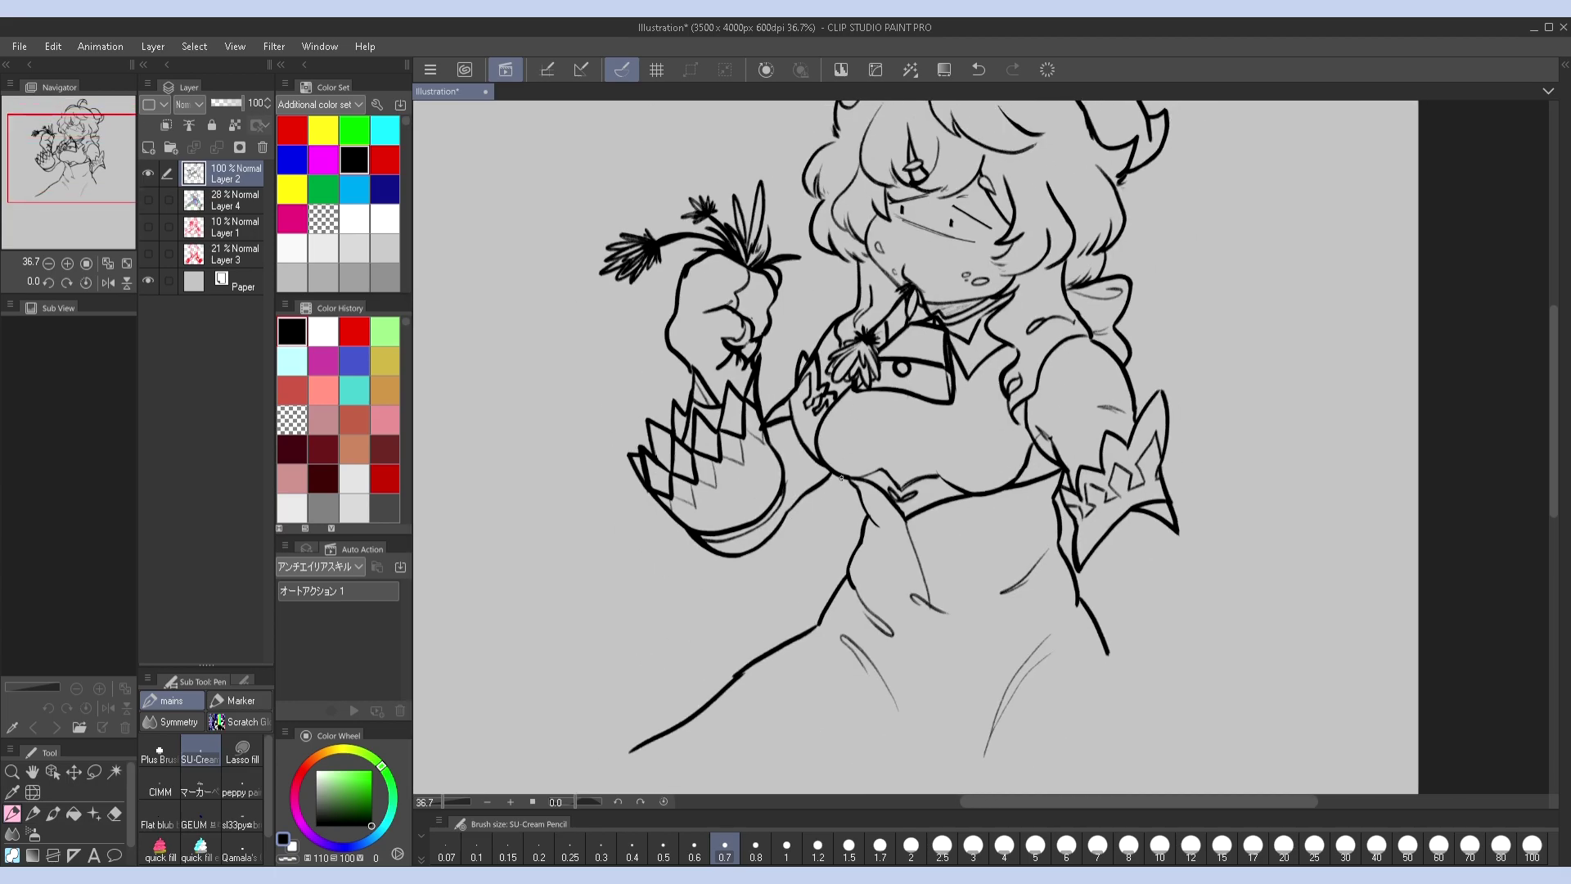
key("h")
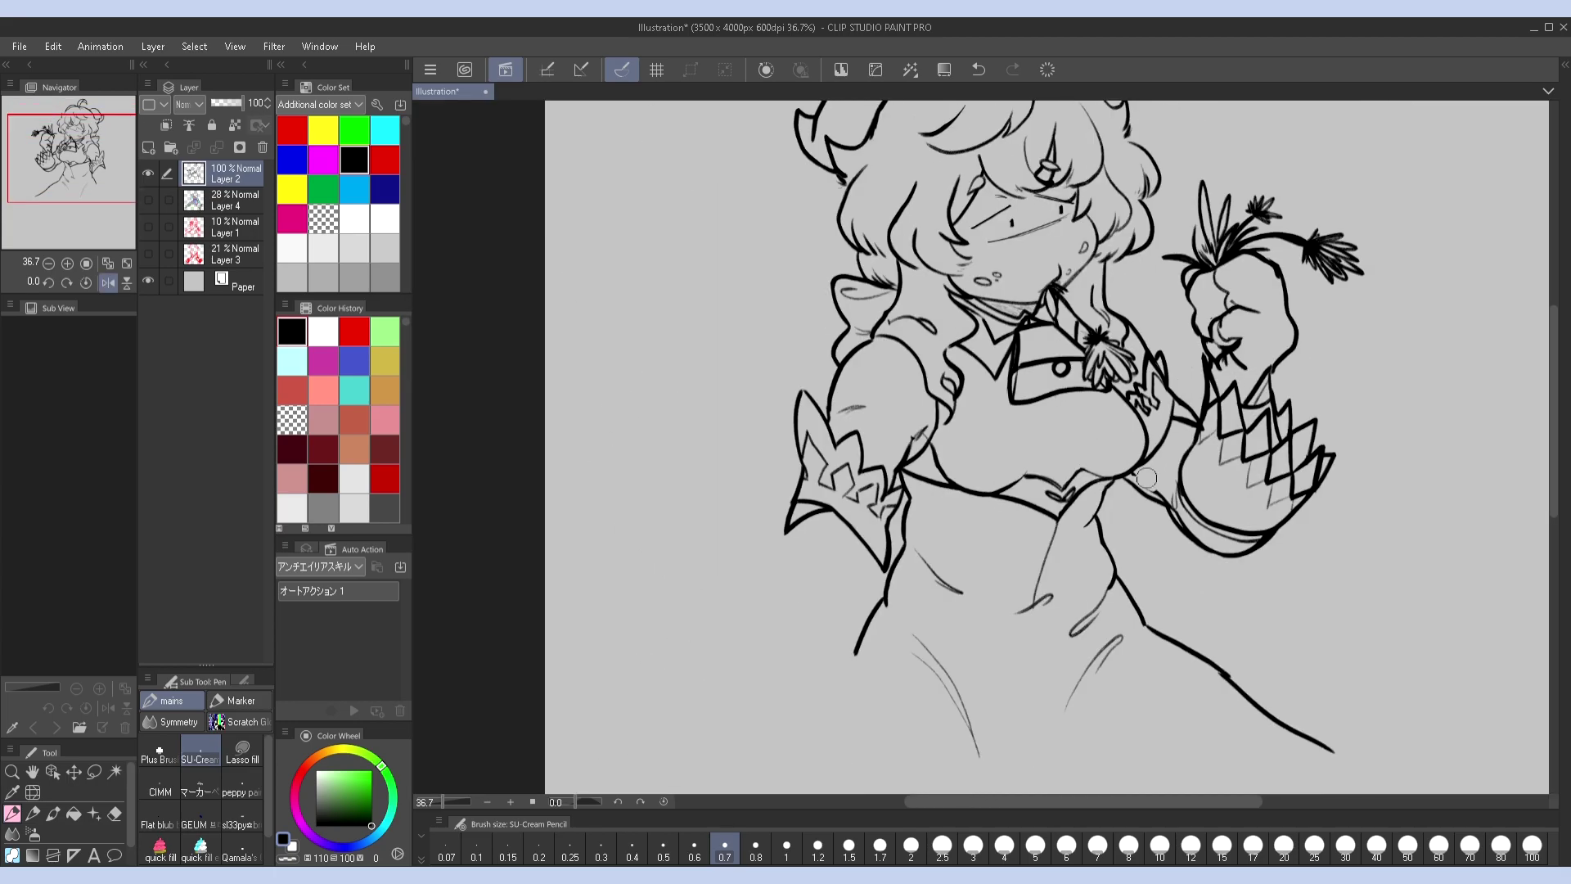
key("h")
key("h")
key("h")
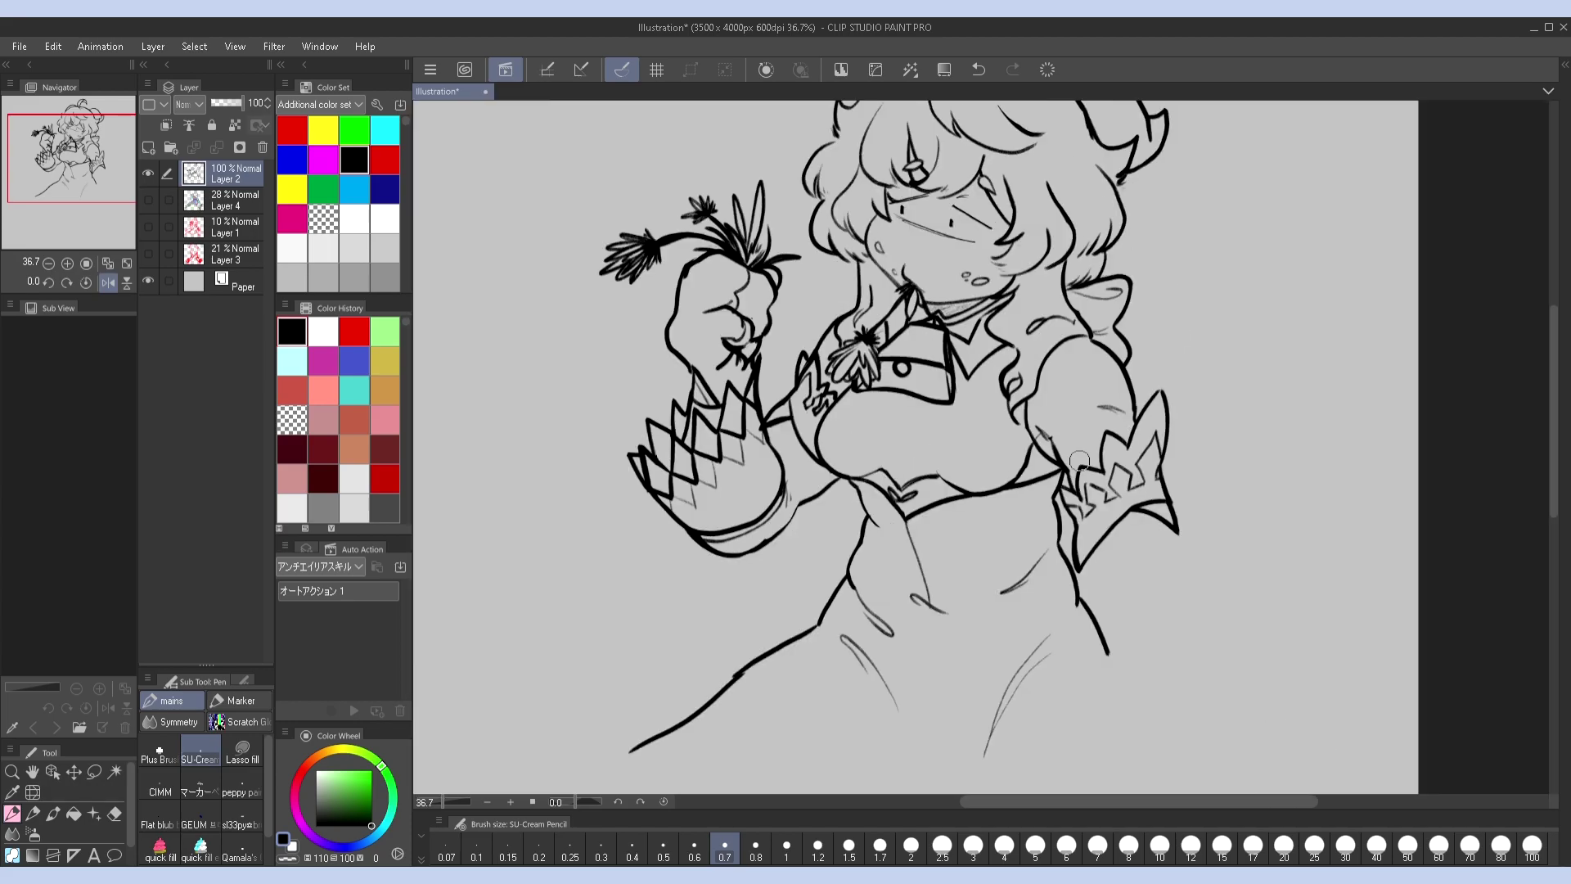
key("h")
key("h")
left_click_drag(1067, 446, 1091, 503)
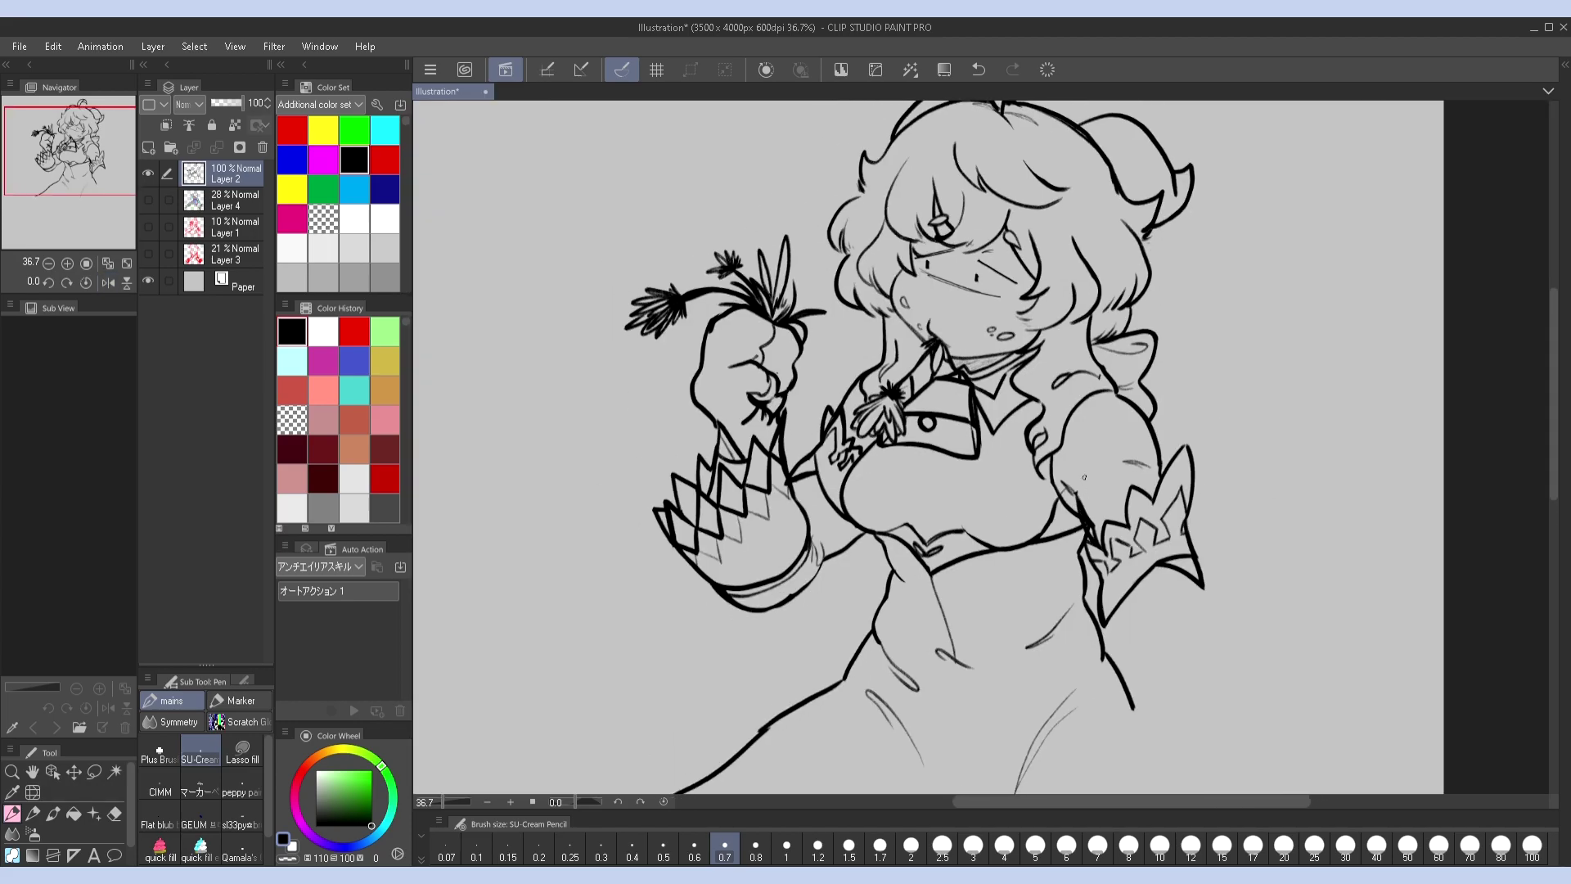
mouse_move(1200, 515)
left_mouse_down()
mouse_move(1169, 614)
mouse_move(1170, 262)
left_mouse_up()
key("h")
key("h")
Show the faded sketch and ink the front skirt panel's raised-arm edge from the waist down, with its bottom hem
left_click(149, 199)
left_click_drag(1066, 355, 1066, 486)
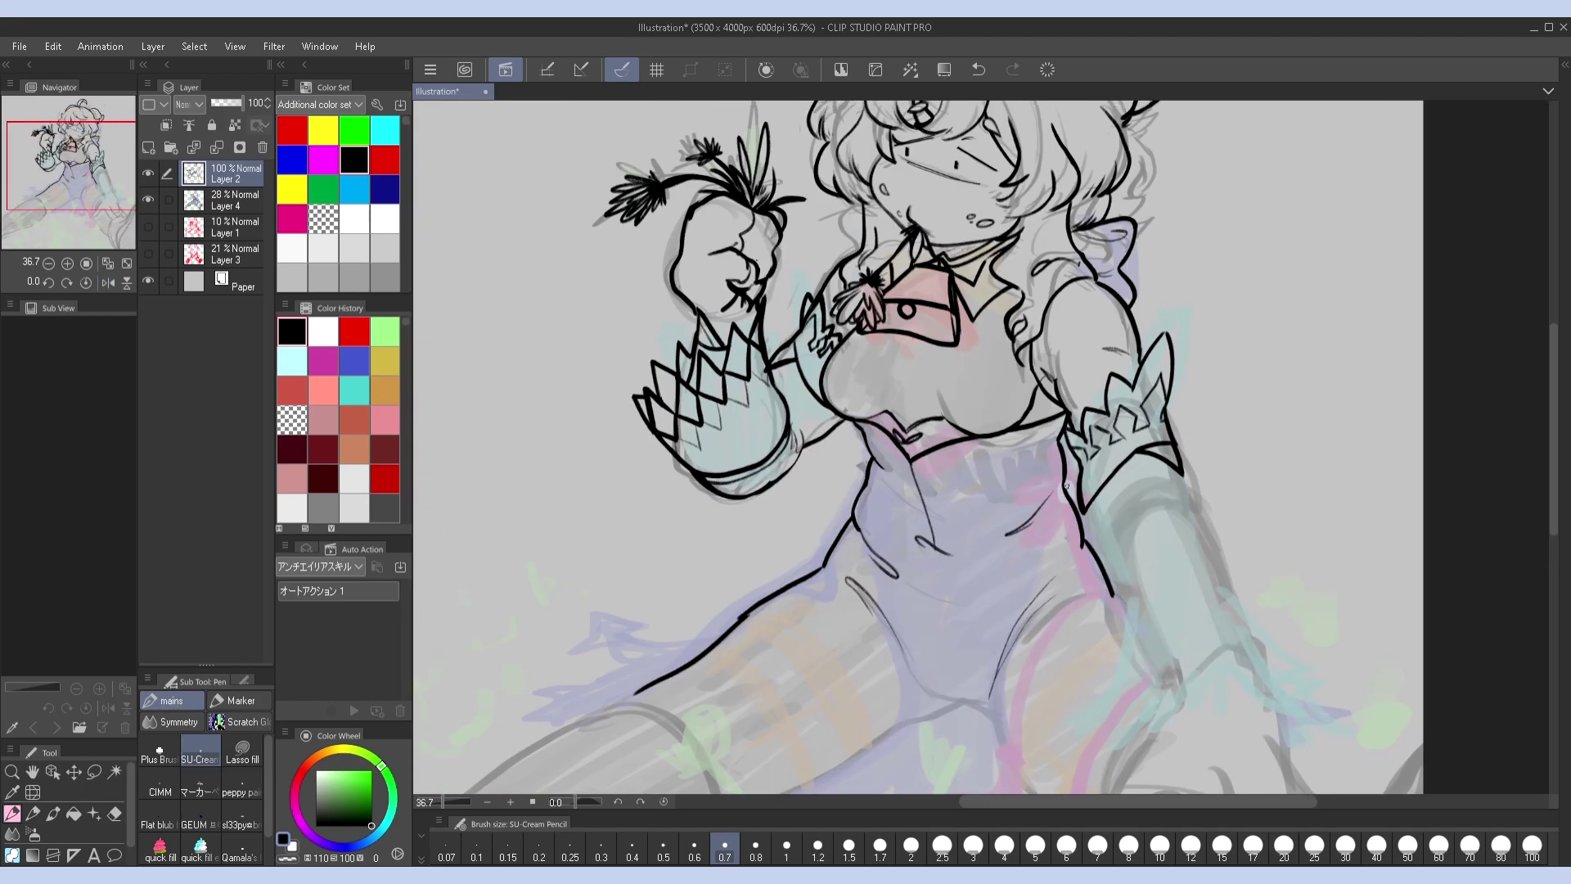
scroll(1066, 486, "down", 3)
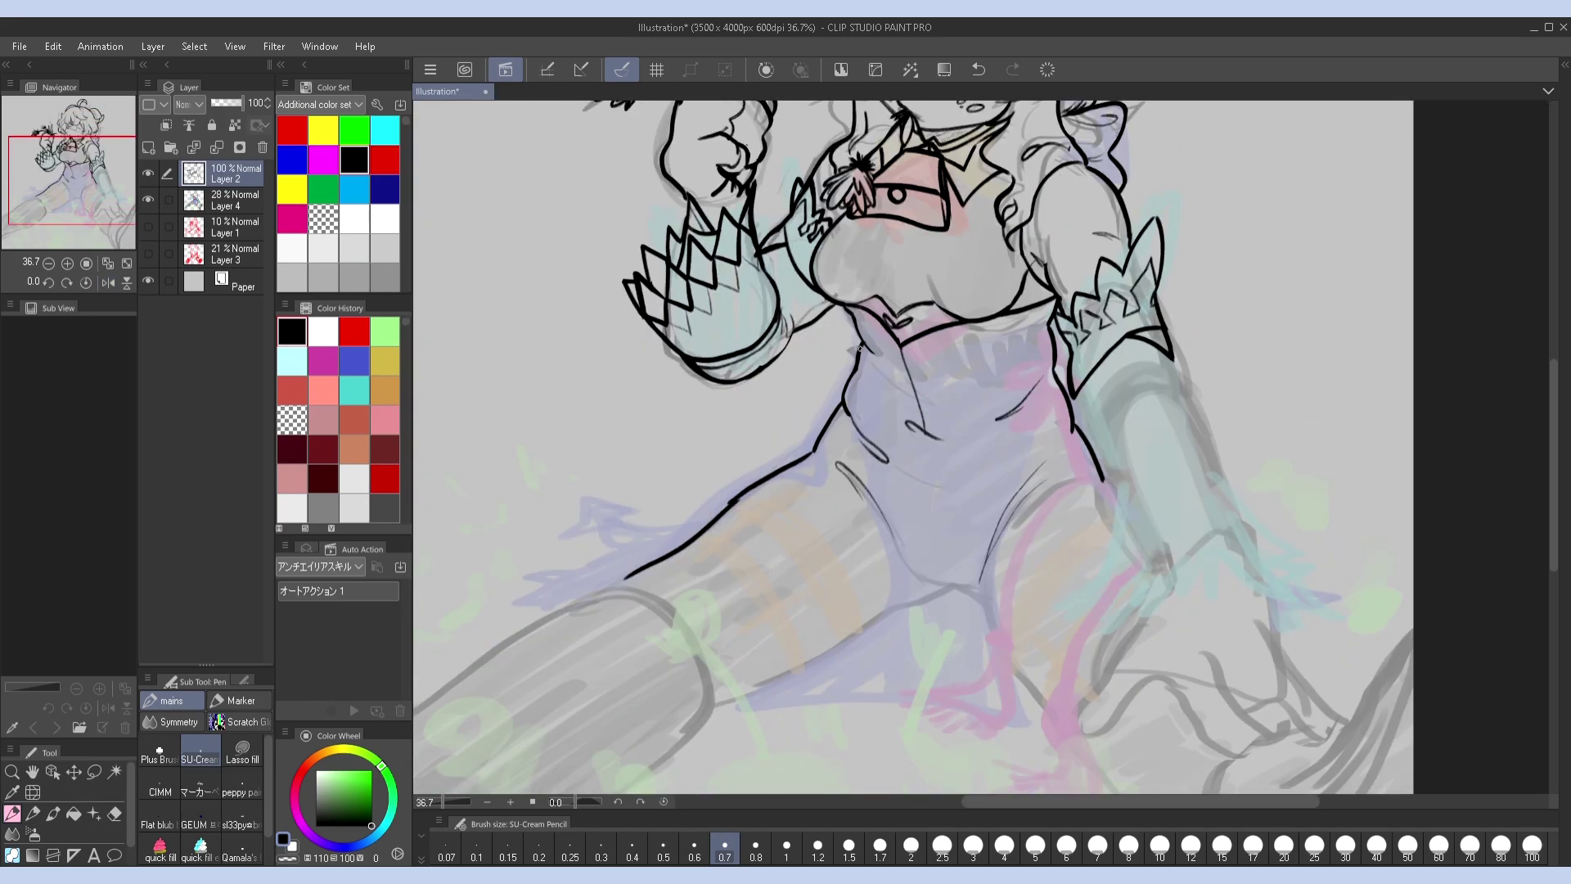
mouse_move(859, 347)
left_mouse_down()
mouse_move(874, 573)
mouse_move(751, 694)
mouse_move(979, 691)
left_mouse_up()
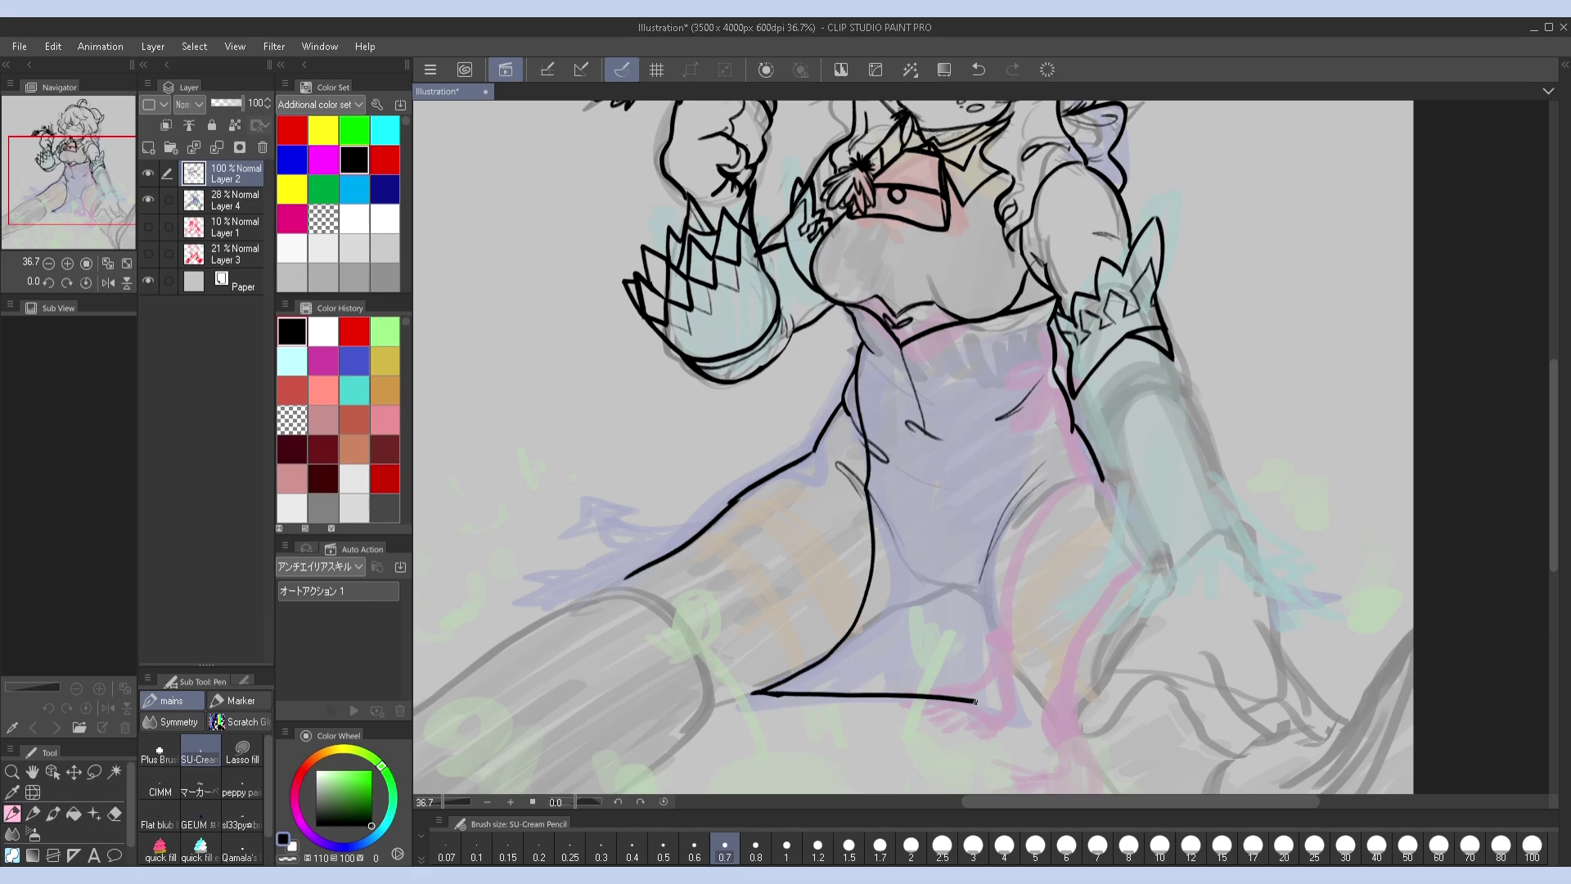
Ink the skirt's side tail from the waist along the thigh on the raised-arm side, undoing trial strokes
mouse_move(1064, 431)
left_mouse_down()
mouse_move(1105, 536)
mouse_move(1129, 432)
left_mouse_up()
key("ctrl+z")
mouse_move(916, 377)
left_mouse_down()
mouse_move(887, 450)
mouse_move(855, 470)
mouse_move(888, 413)
mouse_move(843, 470)
left_mouse_up()
key("ctrl+z")
left_click_drag(911, 384, 874, 455)
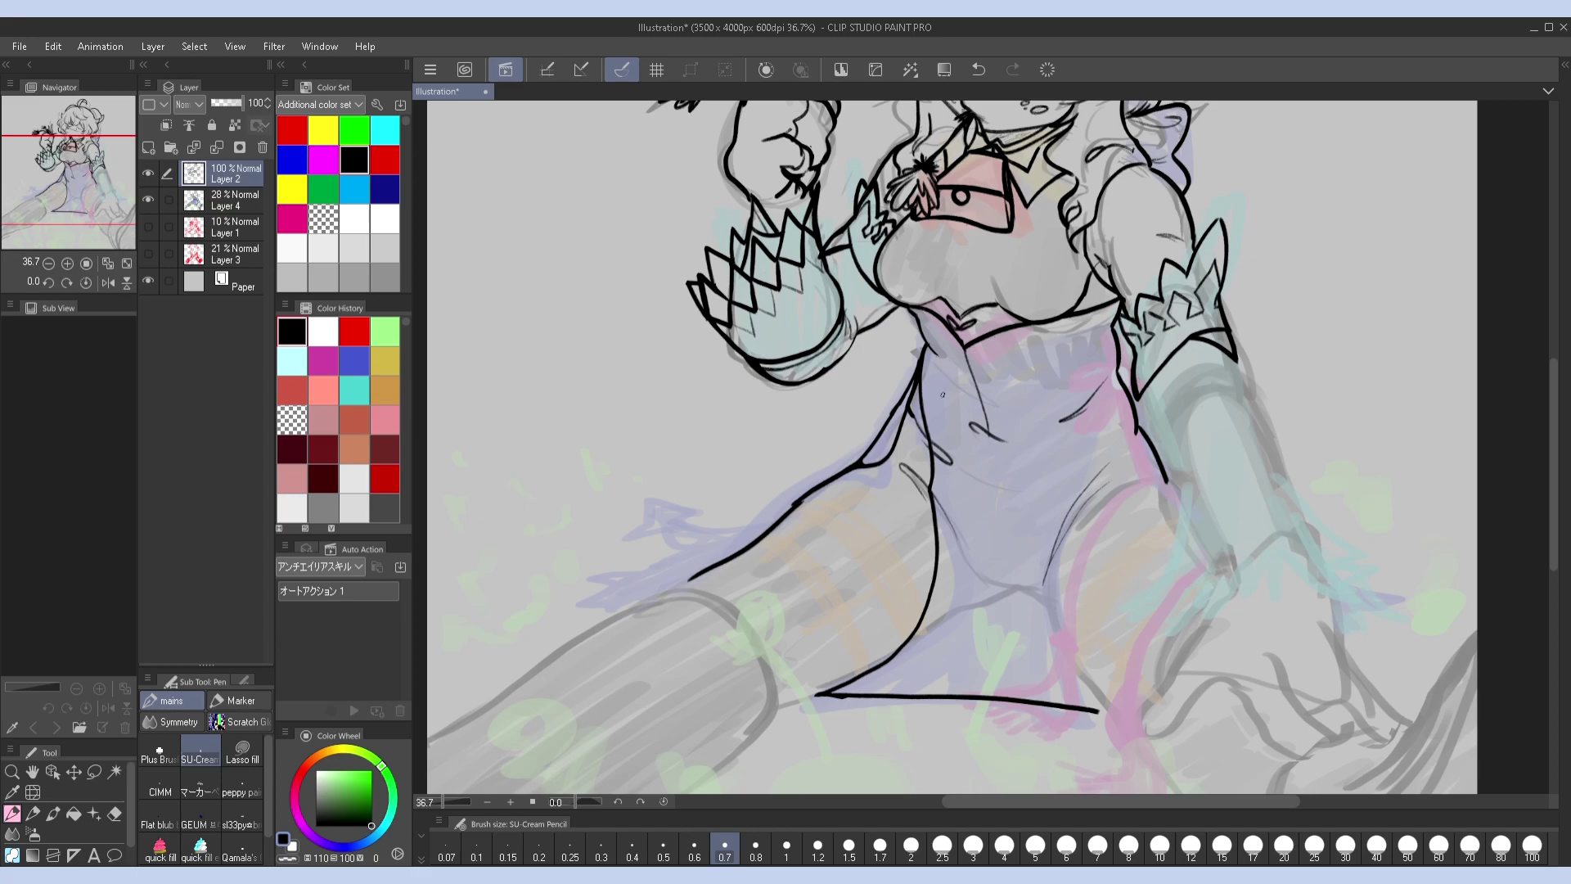
left_click_drag(1023, 458, 1120, 419)
left_click_drag(956, 419, 836, 493)
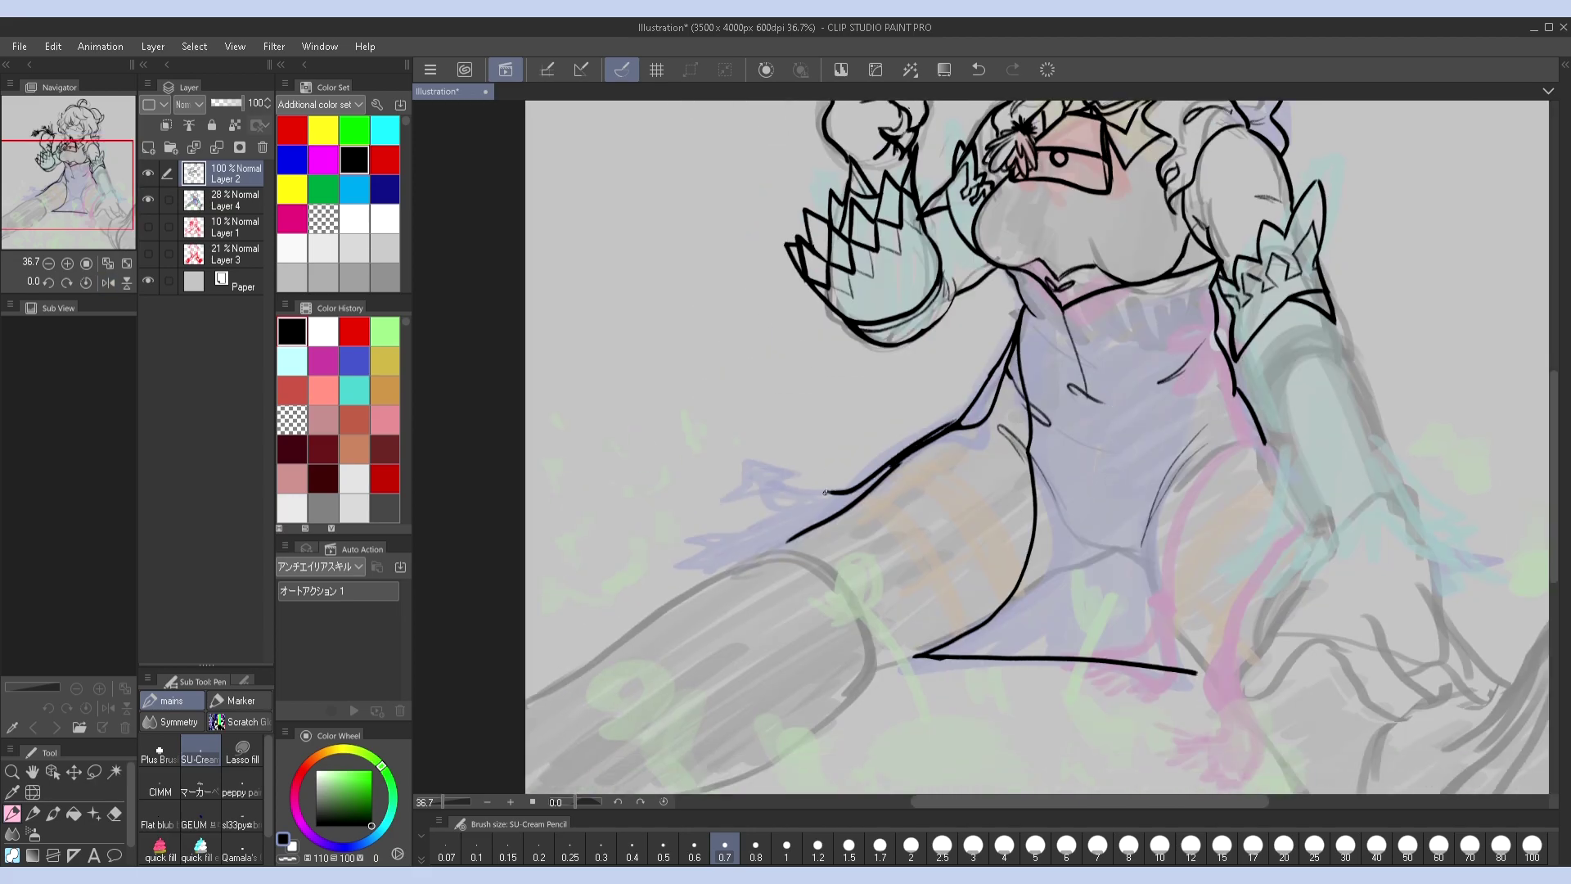
Close the side tail with a long pointed end over the thigh, working in the mirrored view
key("h")
key("h")
key("h")
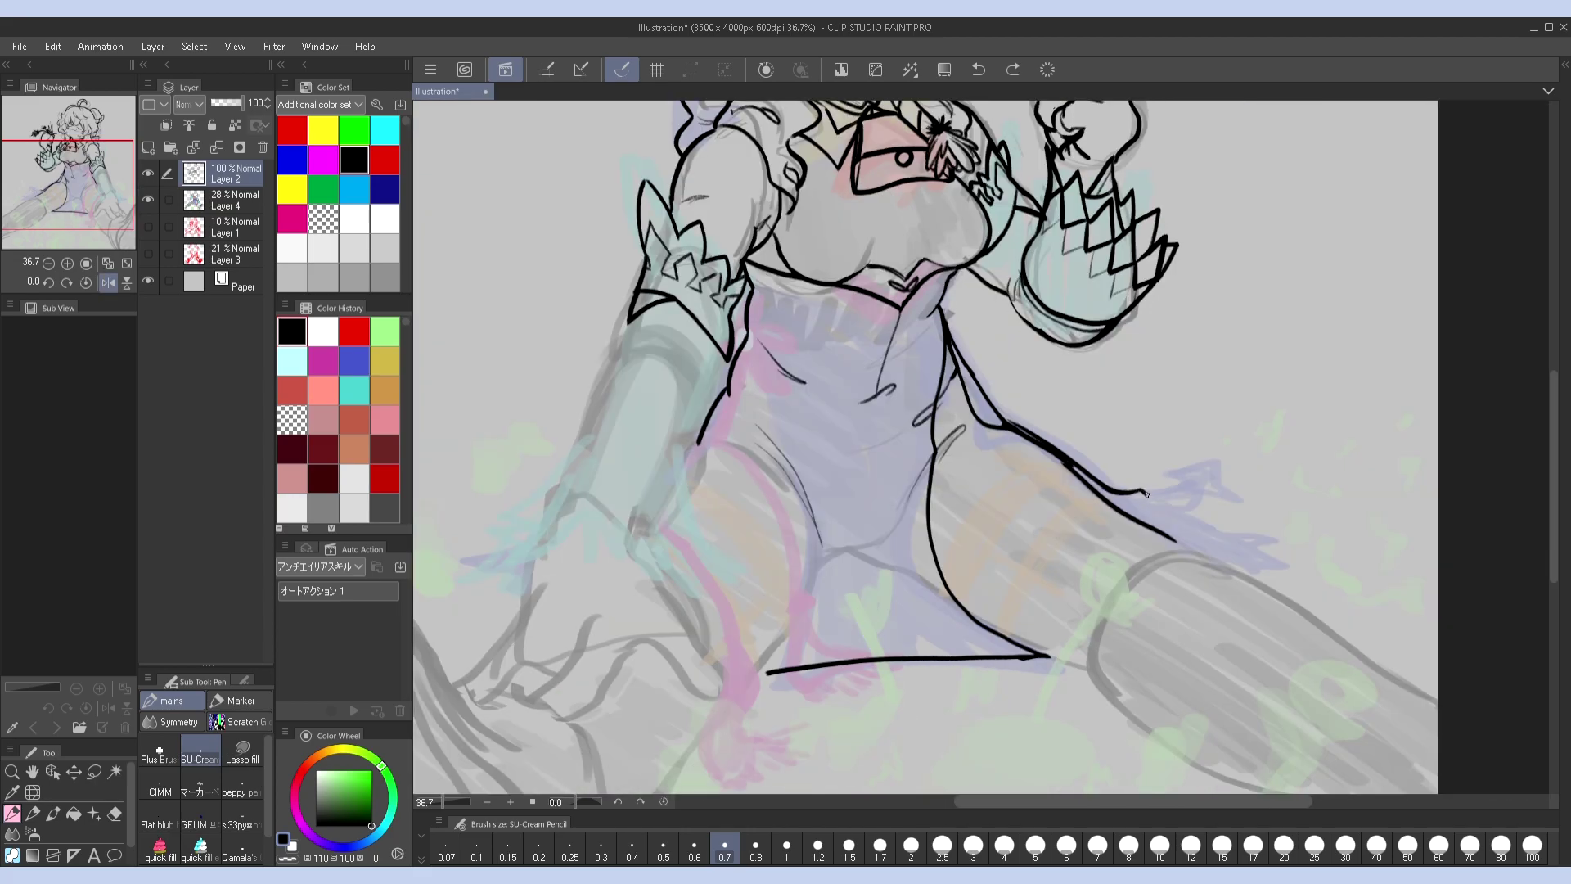
left_click_drag(1145, 493, 1191, 546)
key("h")
left_click_drag(1203, 437, 1107, 588)
key("h")
key("h")
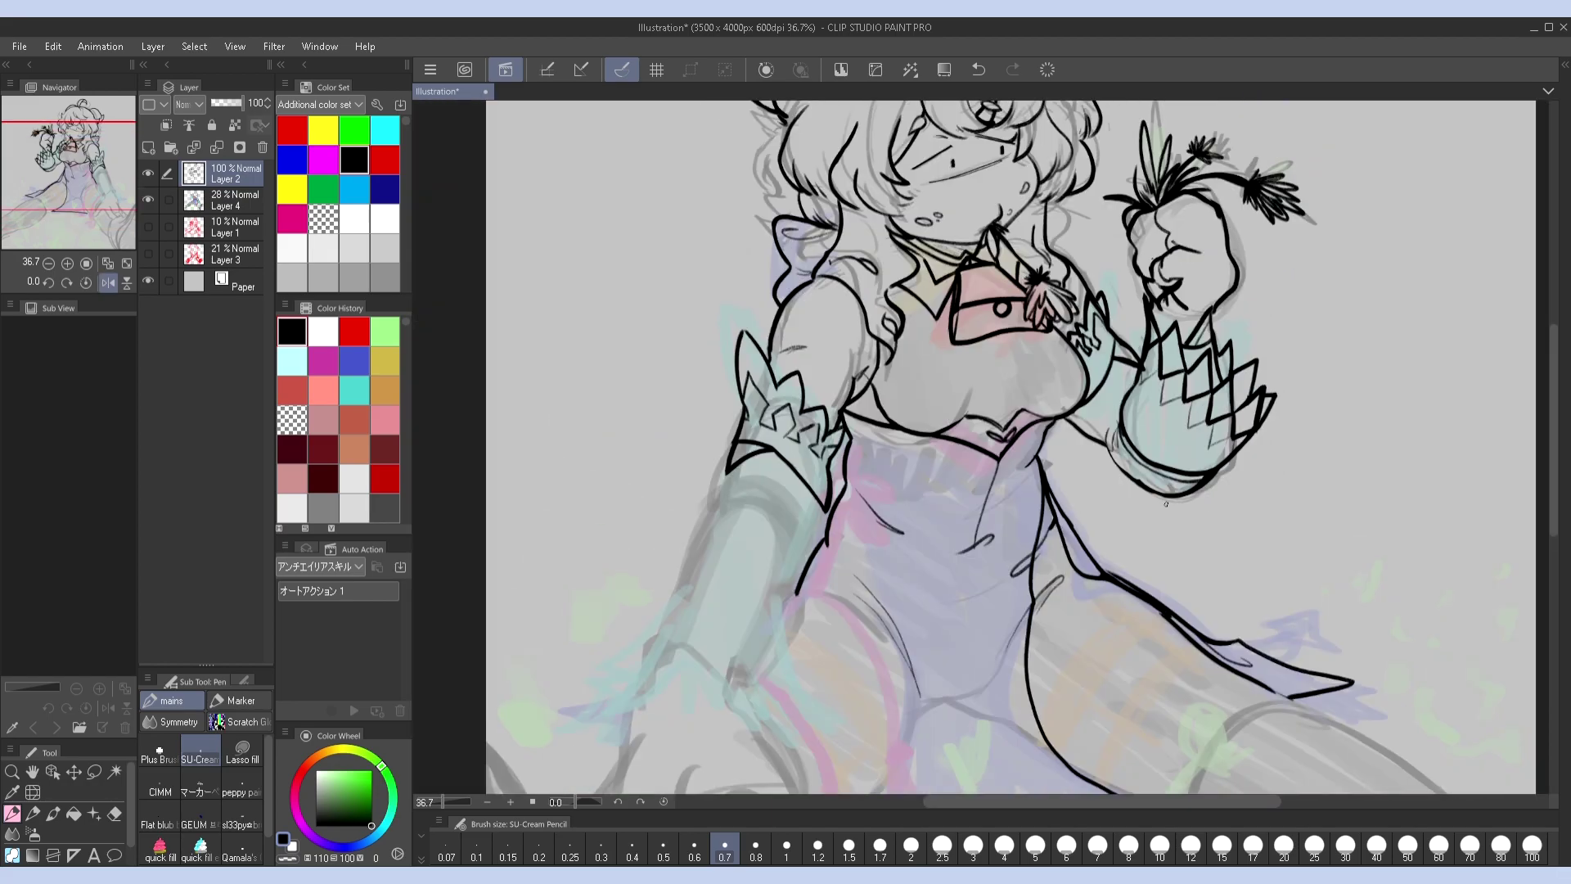
Replace the torso crease with thin folds on the front panel and ink the panel's lowered-arm edge down to the hem
left_click_drag(1199, 514, 1072, 441)
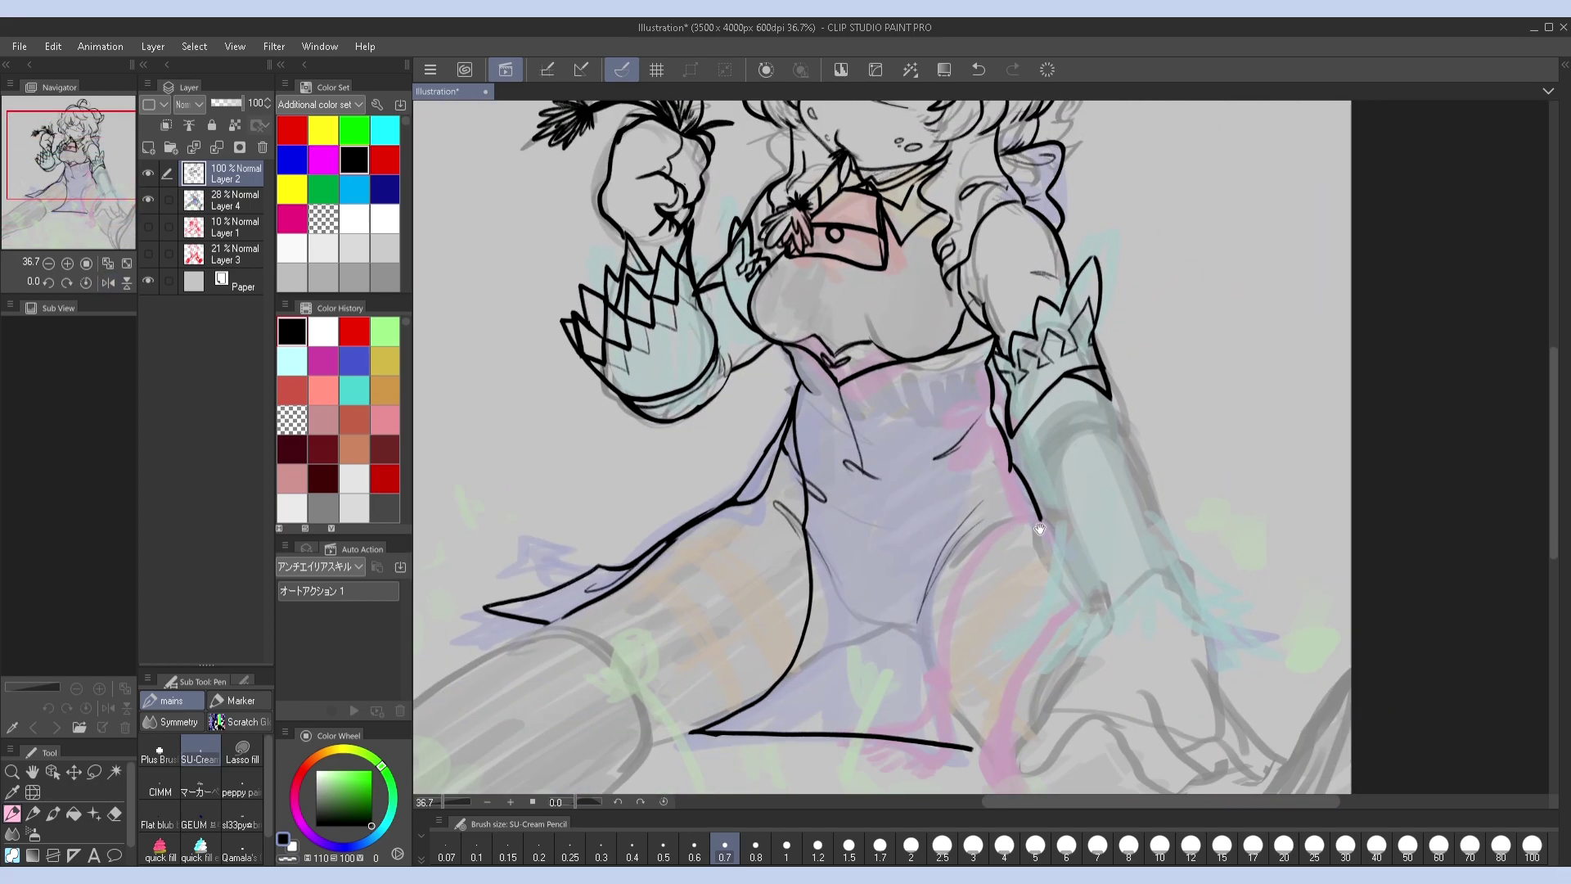
mouse_move(869, 481)
left_mouse_down()
mouse_move(840, 398)
mouse_move(842, 458)
left_mouse_up()
mouse_move(1053, 598)
left_mouse_down()
mouse_move(1053, 459)
mouse_move(1063, 511)
left_mouse_up()
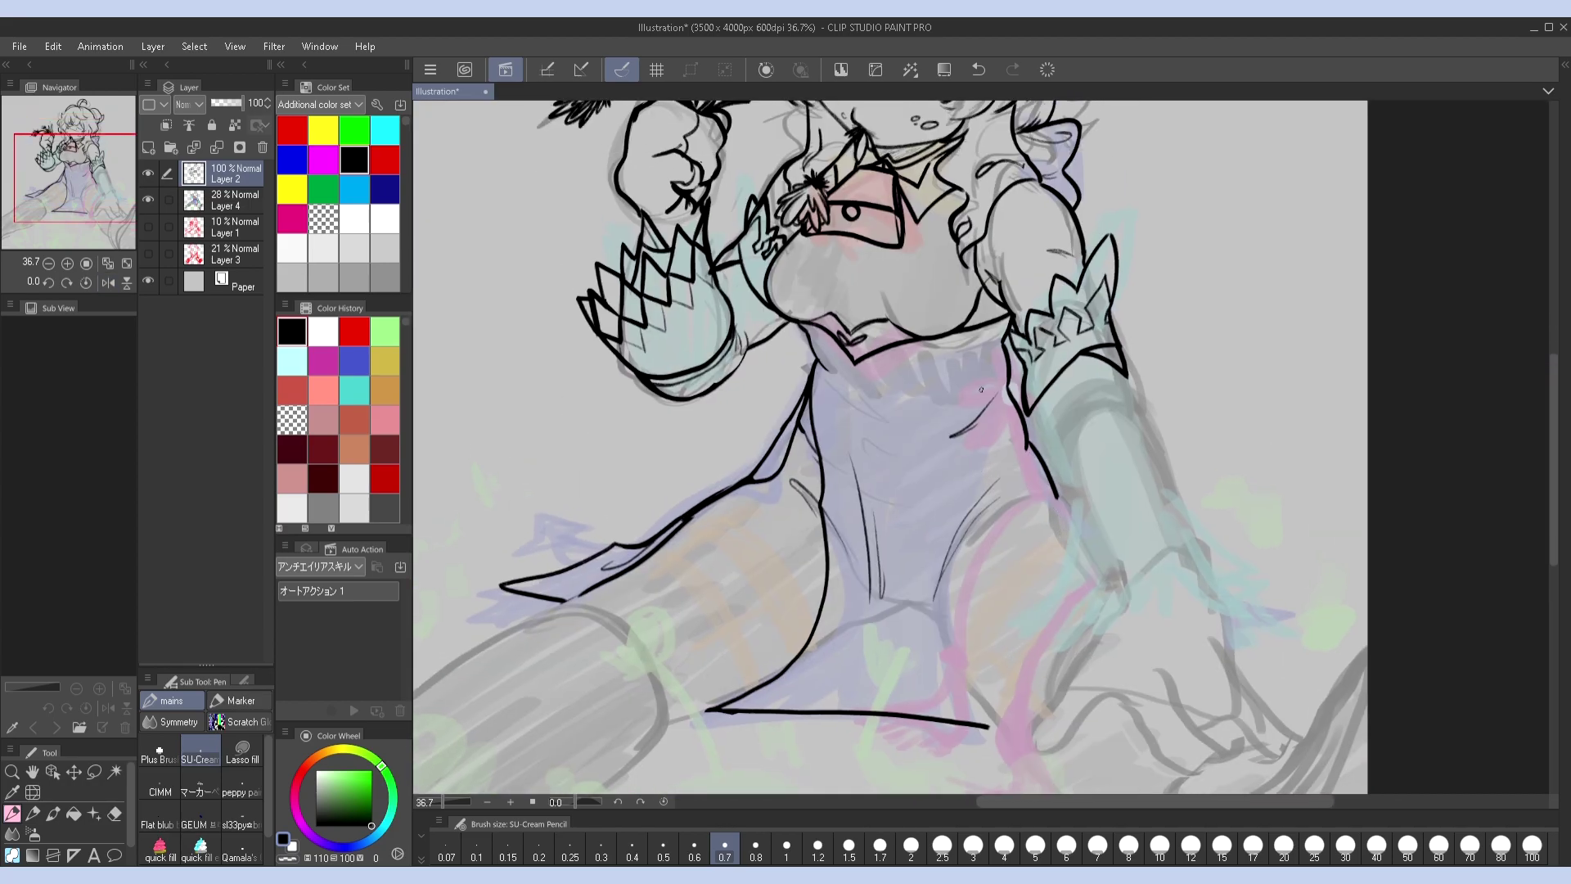
mouse_move(1000, 346)
left_mouse_down()
mouse_move(943, 602)
mouse_move(998, 726)
left_mouse_up()
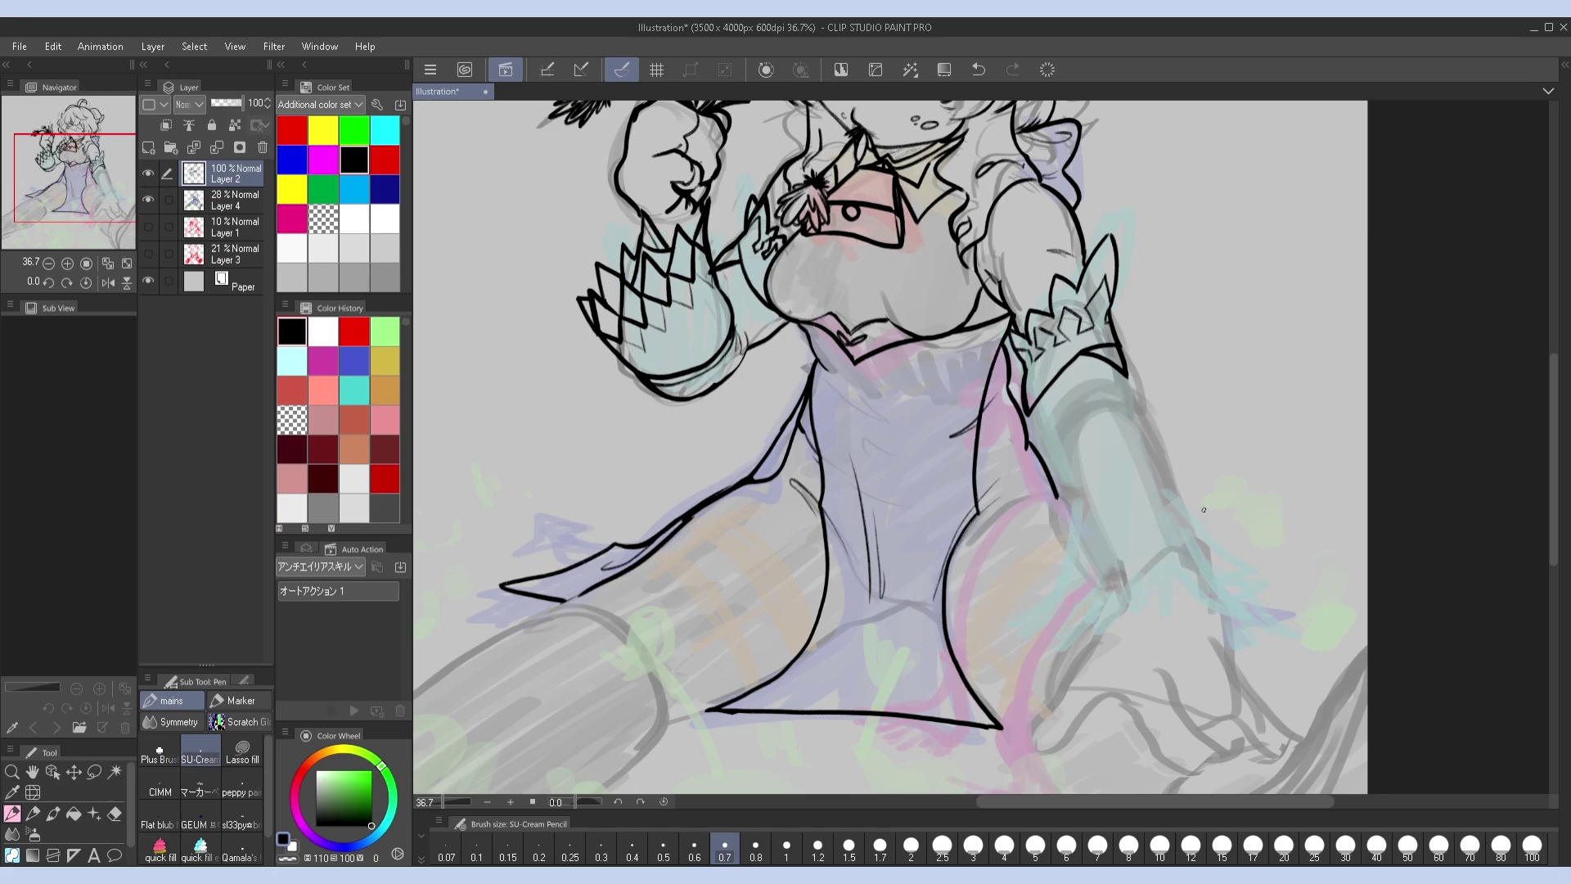
Ink thin curved folds in the lower front panel, undoing trial strokes, and check the whole figure mirrored without the sketch
left_click_drag(1199, 513, 1223, 505)
left_click_drag(892, 571, 817, 679)
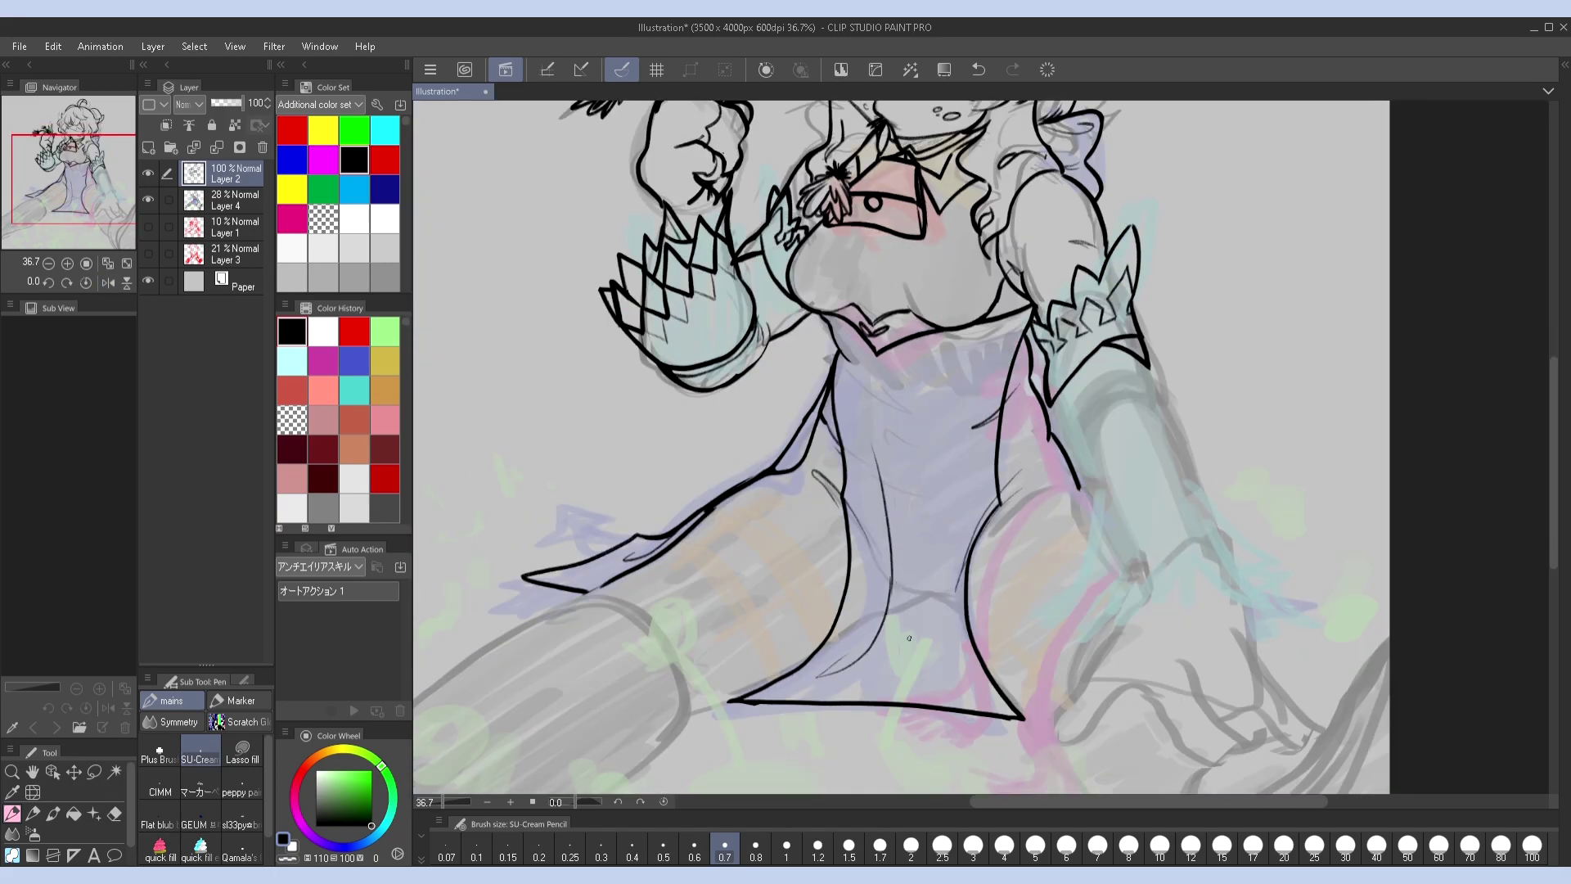
key("ctrl+z")
left_click_drag(925, 593, 954, 661)
key("h")
key("ctrl+z")
left_click_drag(1008, 576, 1005, 647)
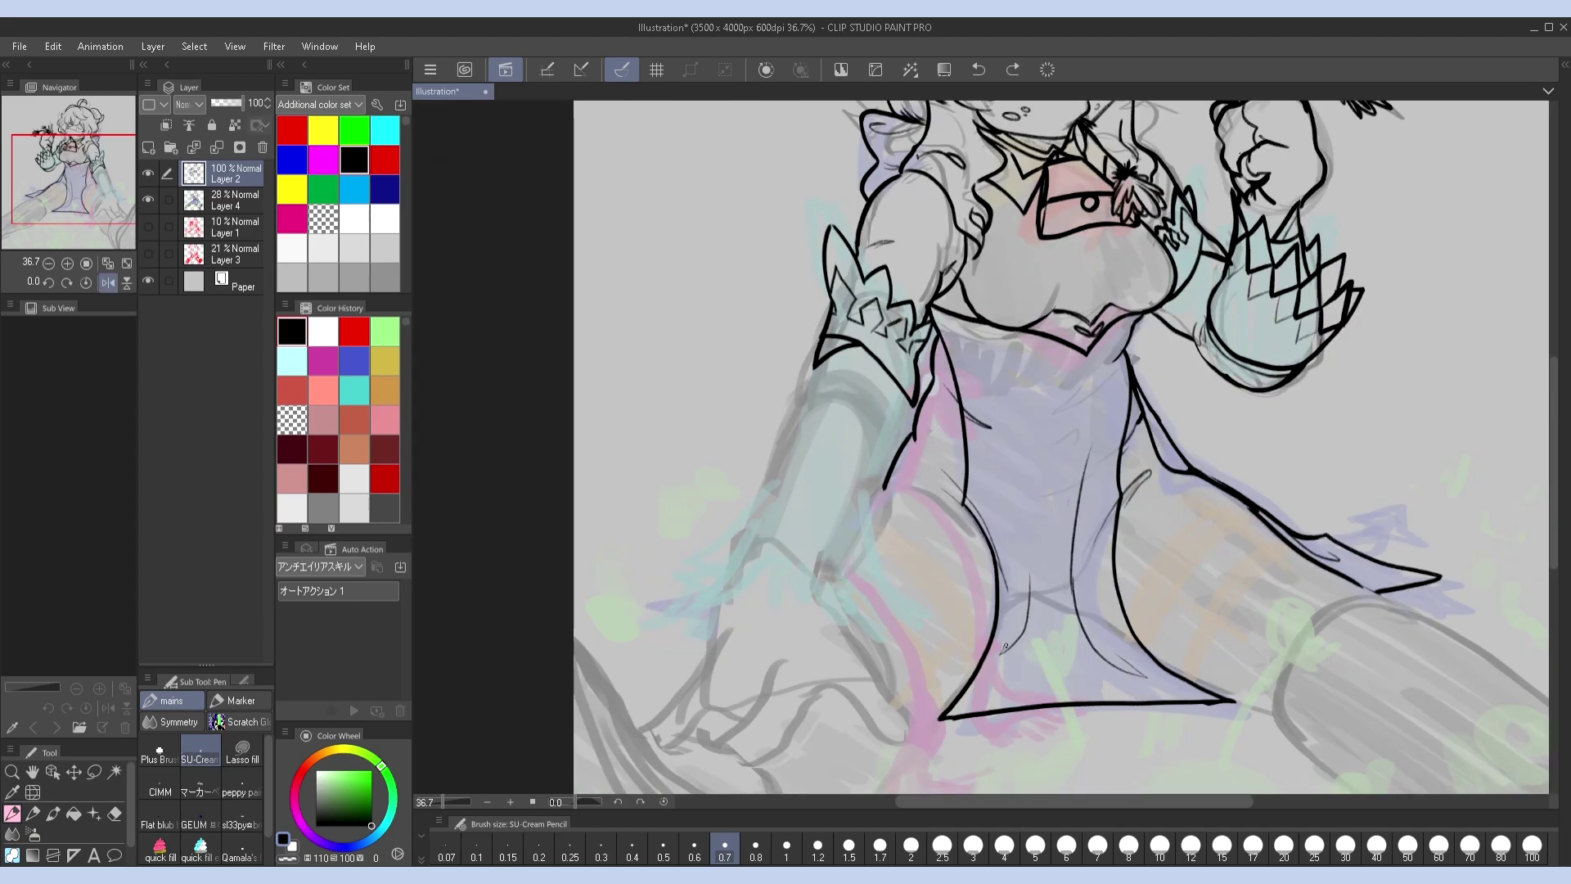
key("h")
left_click(149, 199)
key("ctrl+0")
key("h")
key("h")
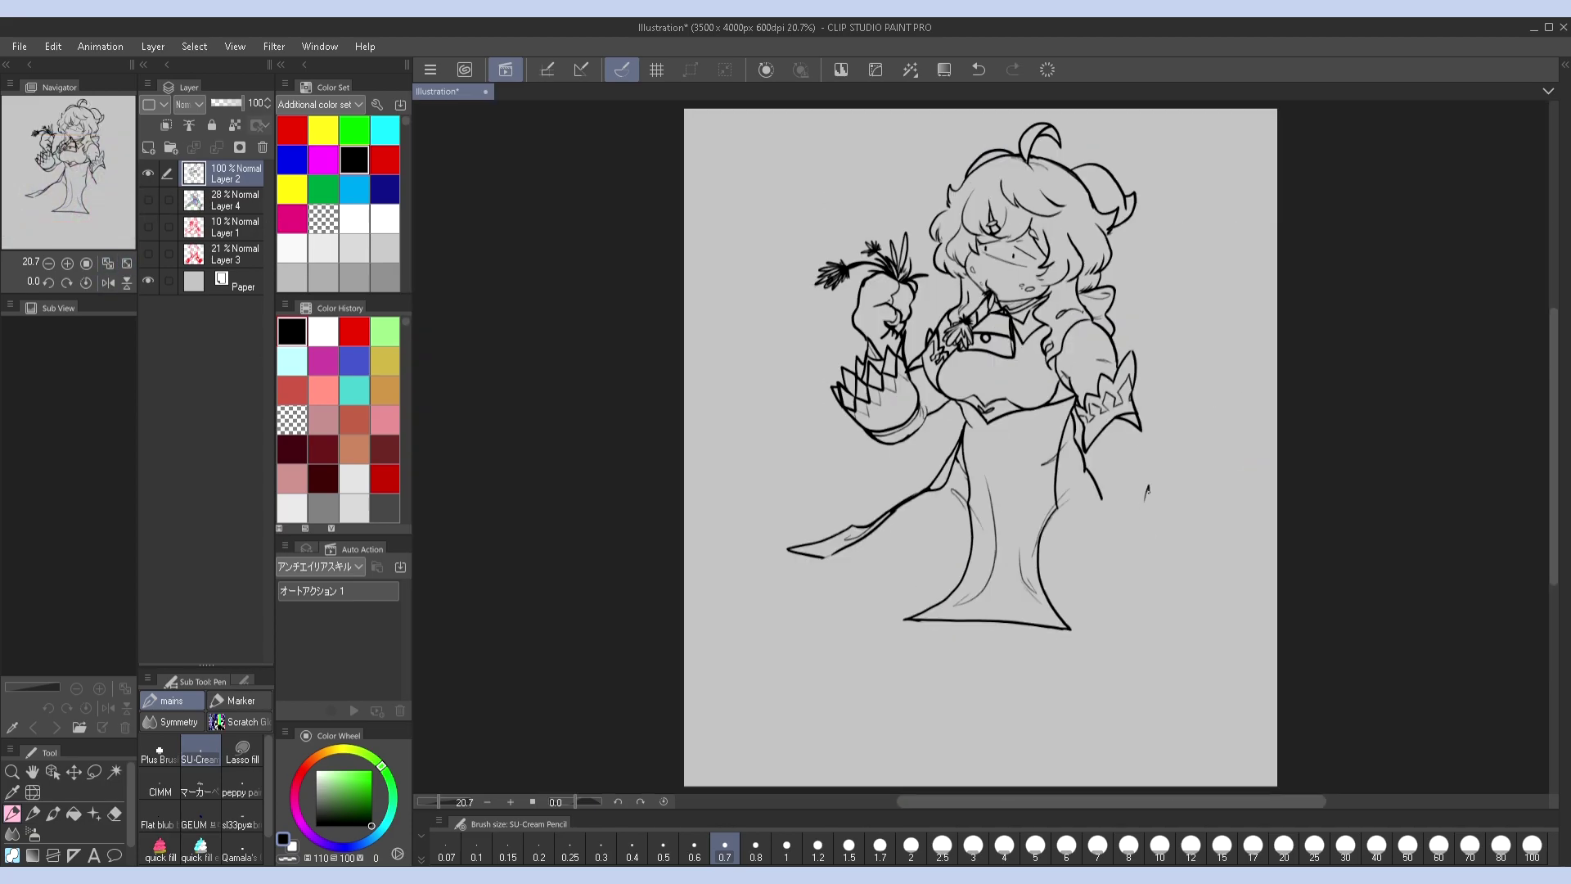
Show the faded sketch and ink the lowered arm's forearm sleeve below the cuff, with a slanted edge ending in a point
scroll(1131, 425, "up", 3)
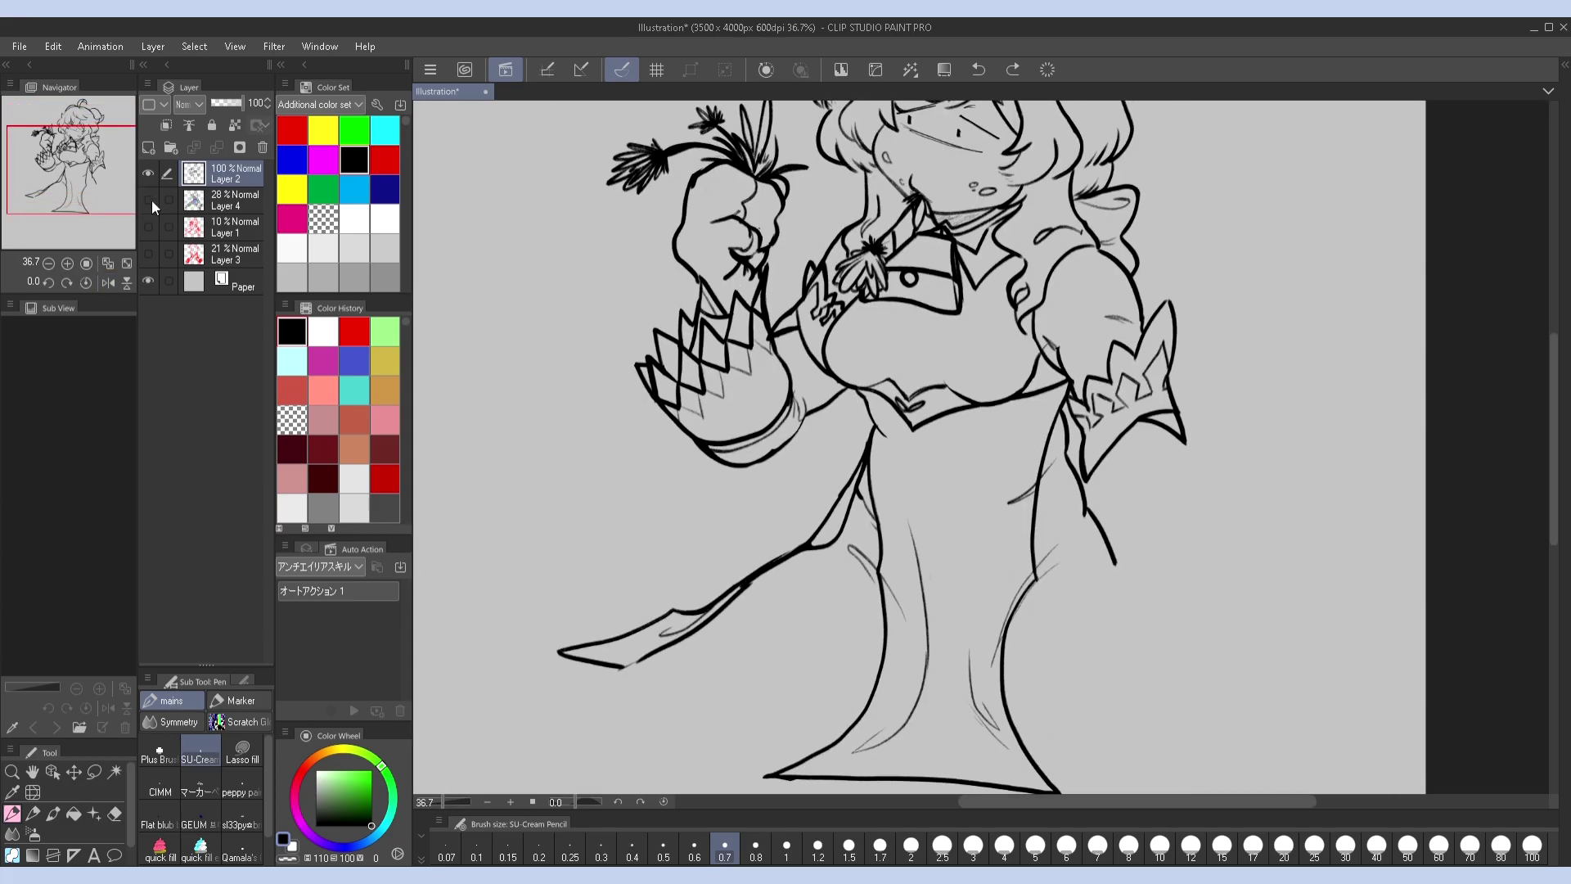
left_click(149, 199)
left_click_drag(1165, 462, 1058, 347)
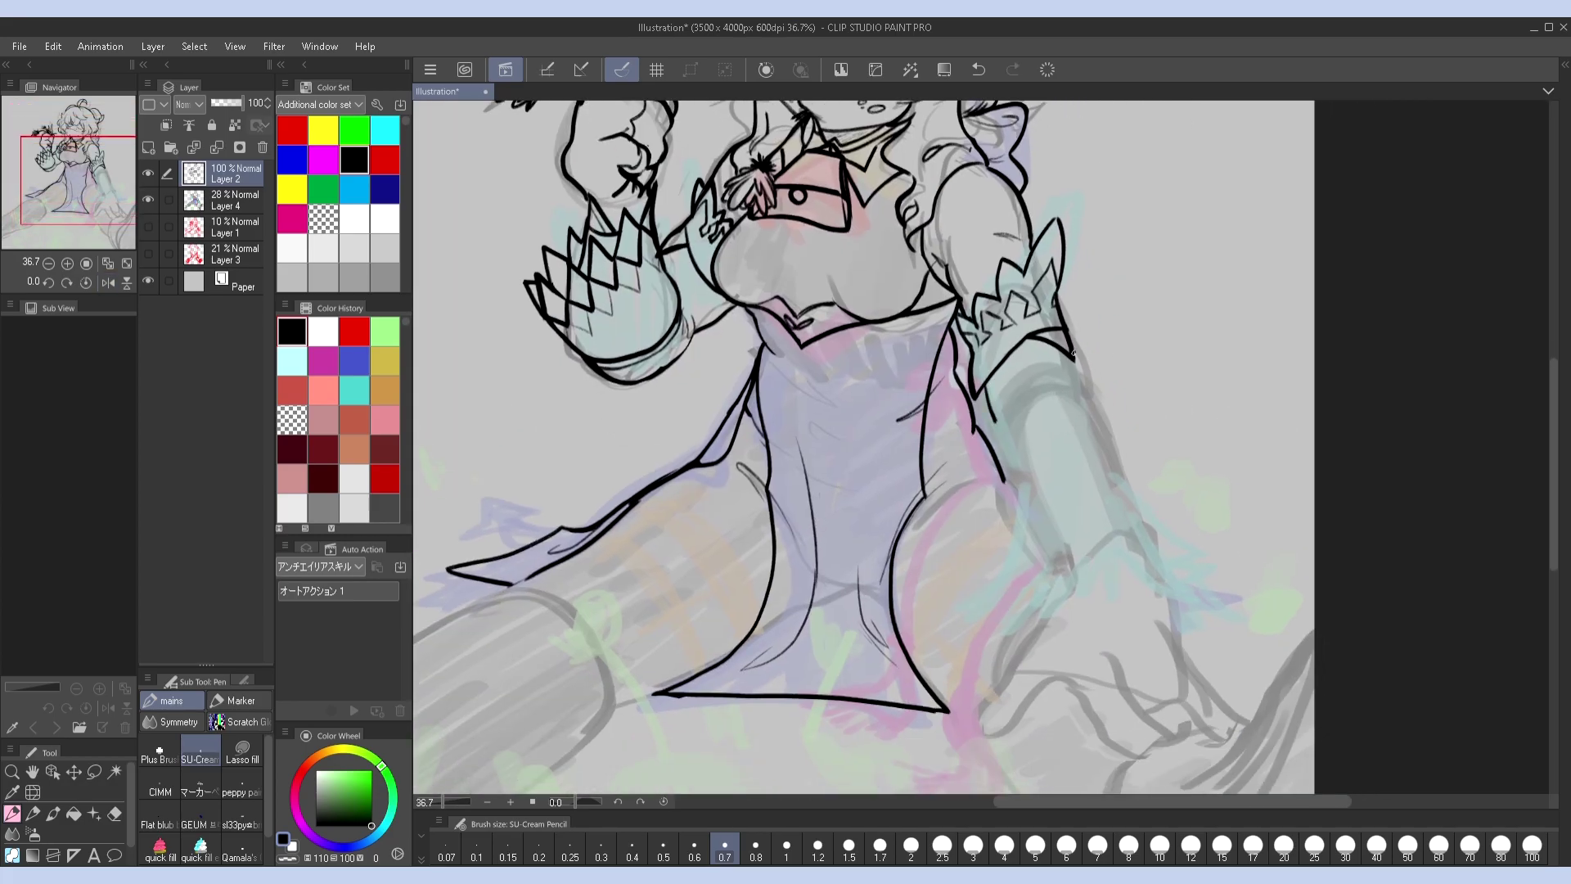
mouse_move(1059, 383)
left_mouse_down()
mouse_move(1005, 401)
mouse_move(986, 604)
mouse_move(1116, 471)
left_mouse_up()
key("h")
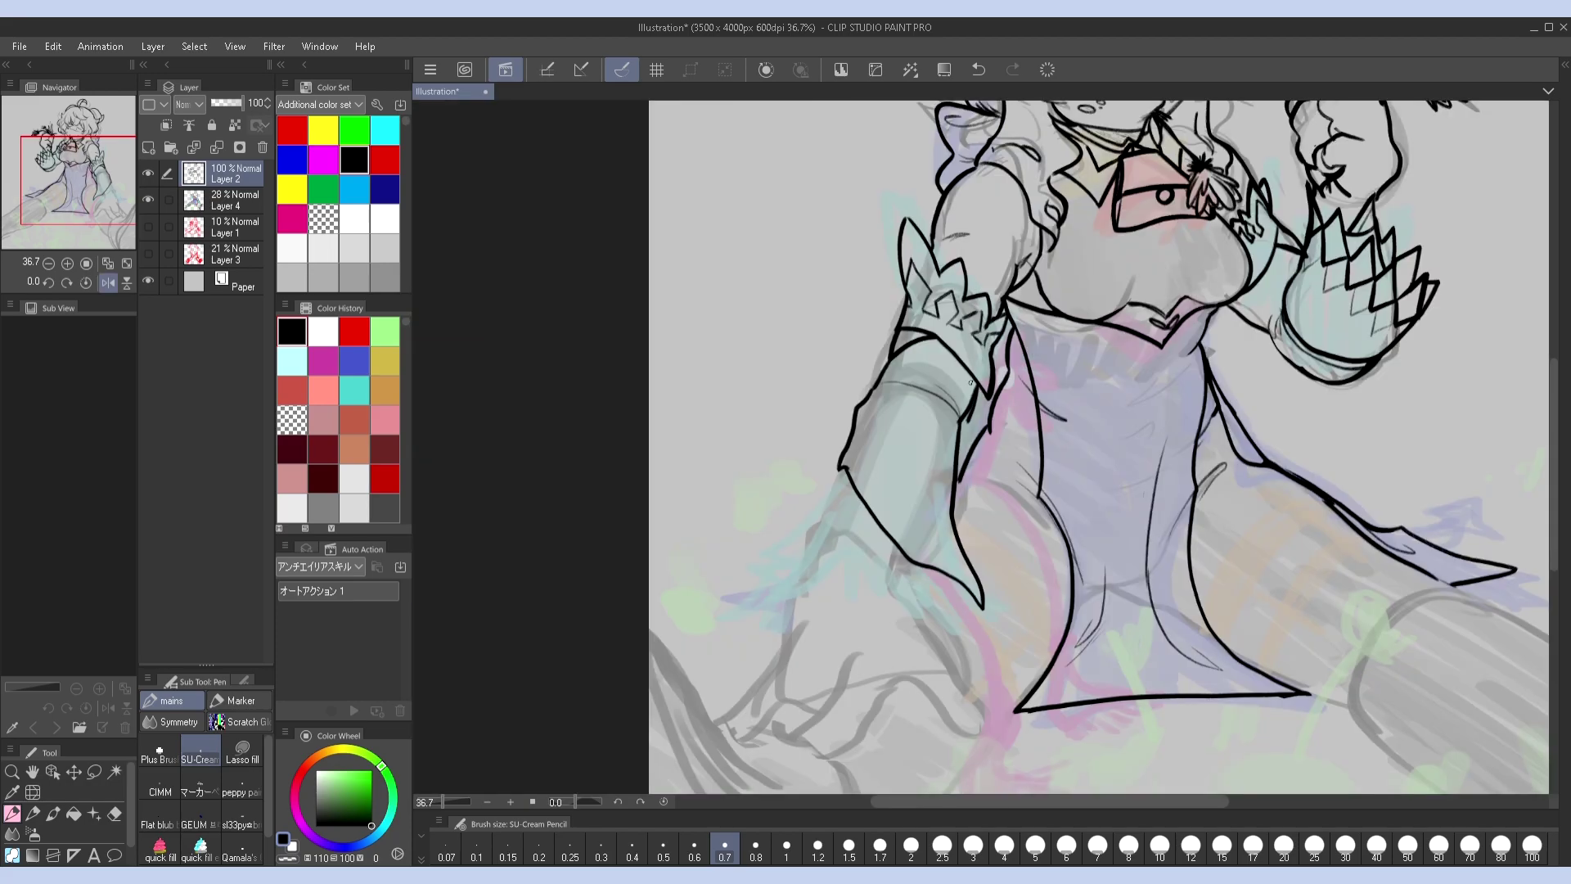
key("h")
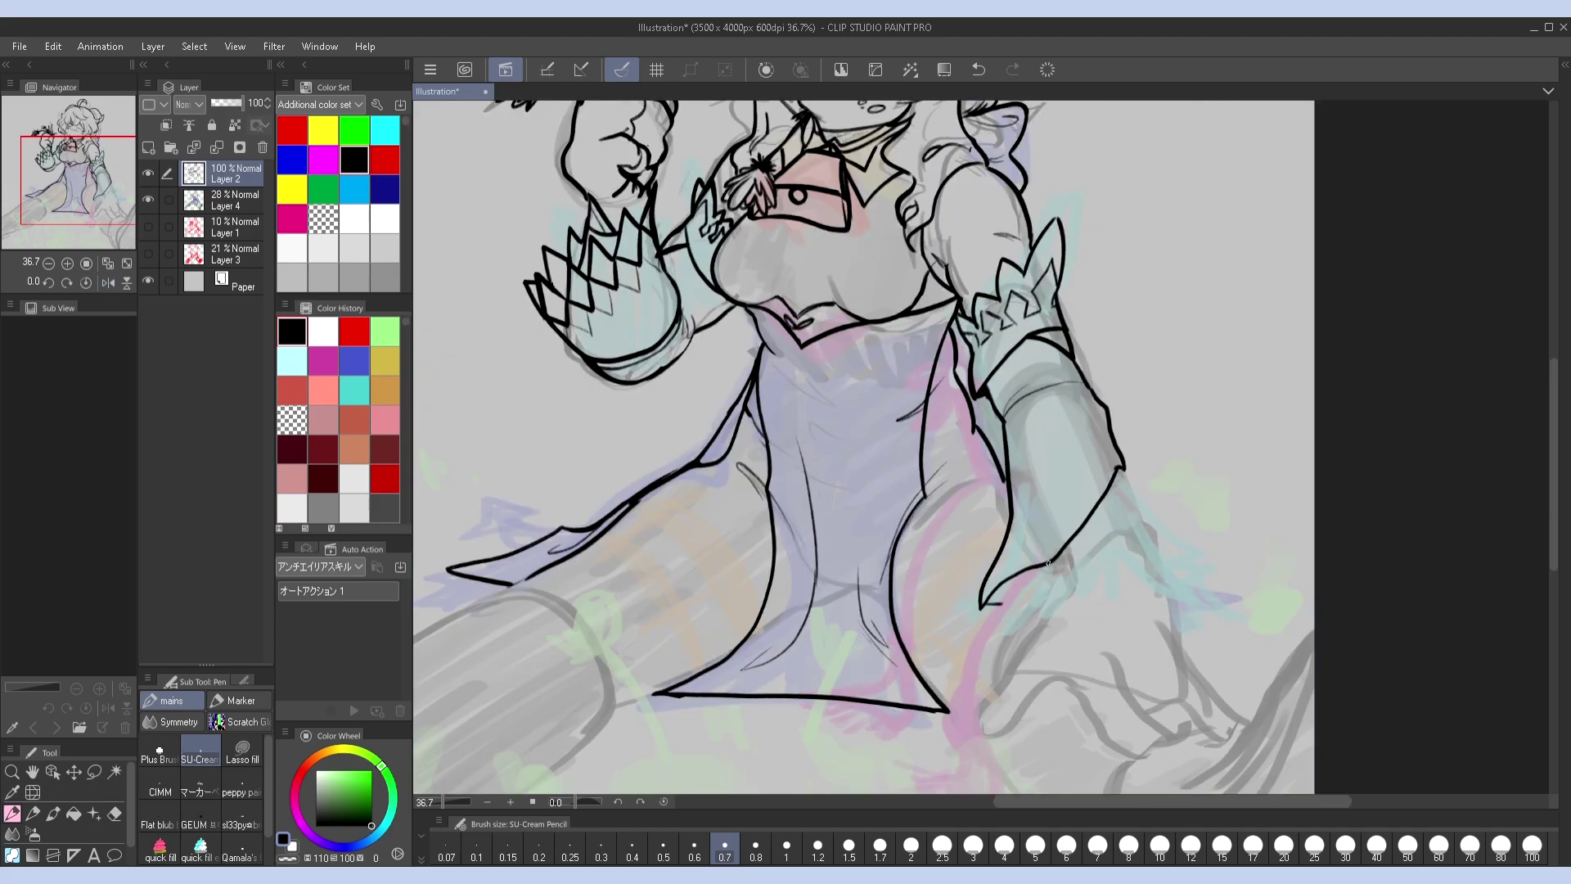
scroll(1048, 563, "up", 2)
mouse_move(1105, 454)
left_mouse_down()
mouse_move(1018, 611)
mouse_move(996, 533)
mouse_move(1023, 647)
mouse_move(1101, 546)
left_mouse_up()
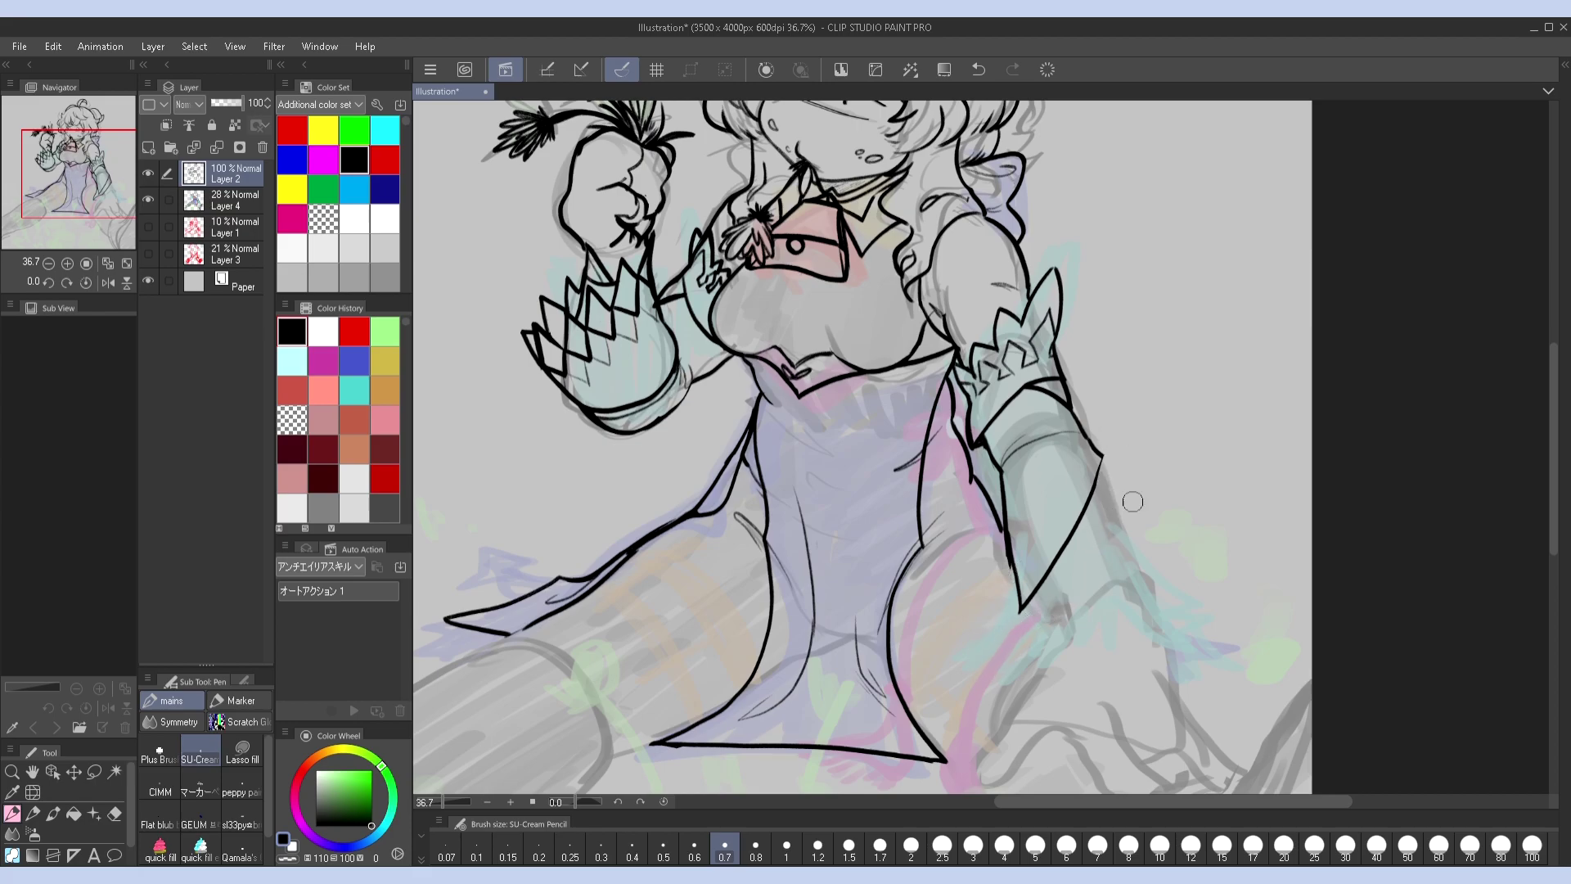
Ink the forearm sleeve's outer edge flaring towards the wrist and close it with a jagged hem
key("h")
scroll(1092, 425, "down", 1)
left_click_drag(1093, 422, 1132, 532)
mouse_move(1024, 565)
left_mouse_down()
mouse_move(982, 619)
mouse_move(1079, 580)
mouse_move(1122, 583)
mouse_move(1105, 614)
left_mouse_up()
key("h")
left_click_drag(838, 522, 761, 615)
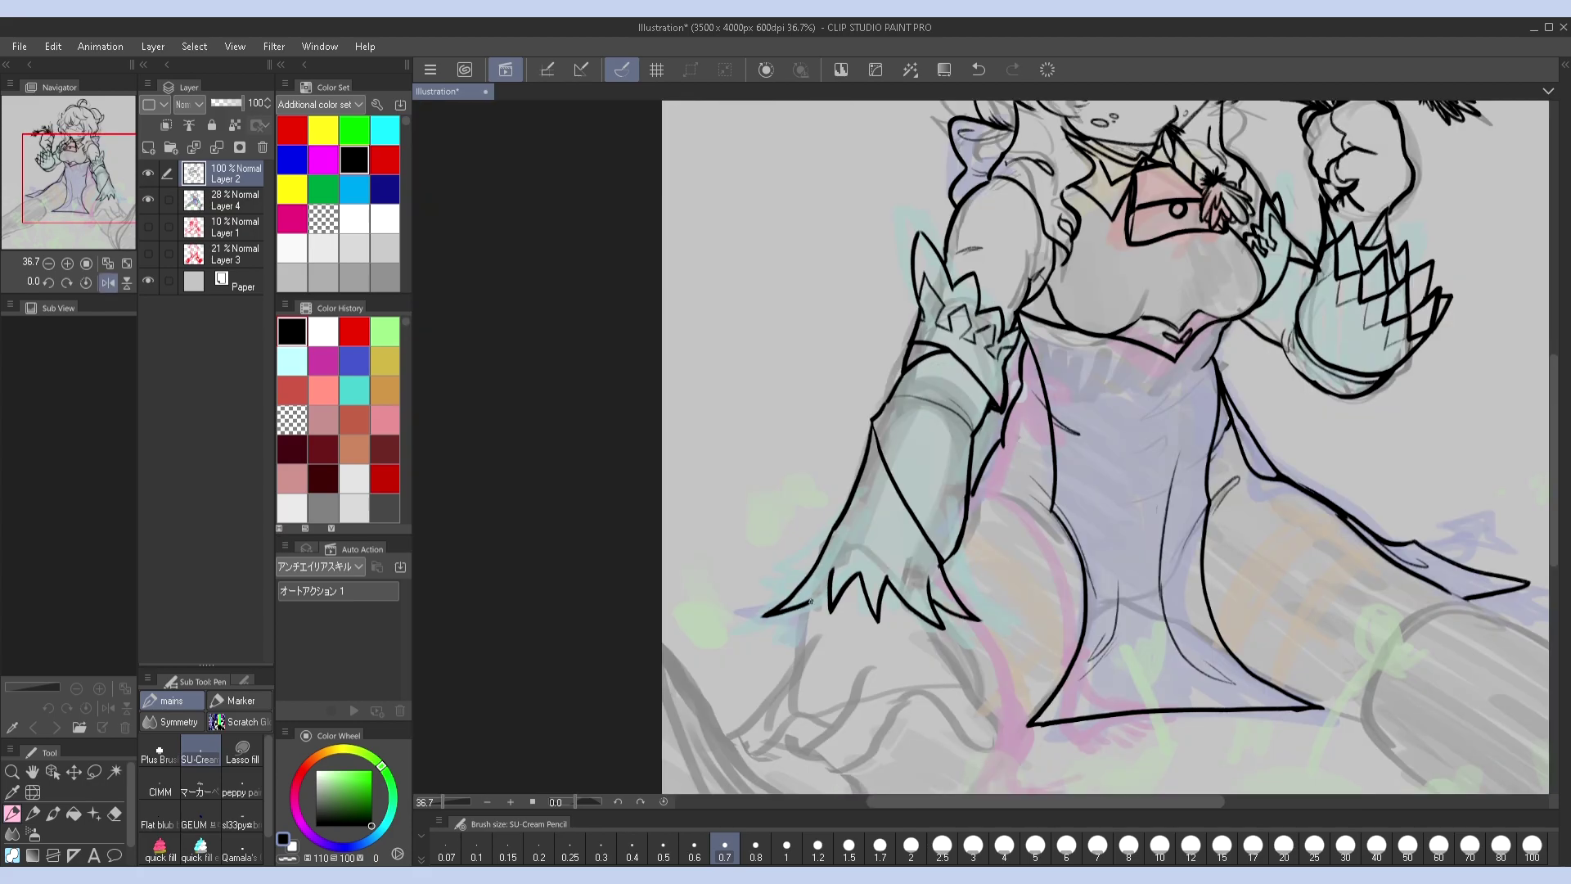
Undo parts of the forearm sleeve's jagged hem and redraw its points, removing a trial stroke
key("h")
key("h")
key("h")
mouse_move(1176, 471)
left_mouse_down()
mouse_move(1194, 397)
mouse_move(1137, 466)
mouse_move(1208, 433)
left_mouse_up()
key("ctrl+z")
key("ctrl+z")
mouse_move(1029, 560)
left_mouse_down()
mouse_move(1078, 604)
mouse_move(1098, 555)
mouse_move(1166, 550)
mouse_move(1185, 581)
mouse_move(1000, 578)
left_mouse_up()
key("ctrl+z")
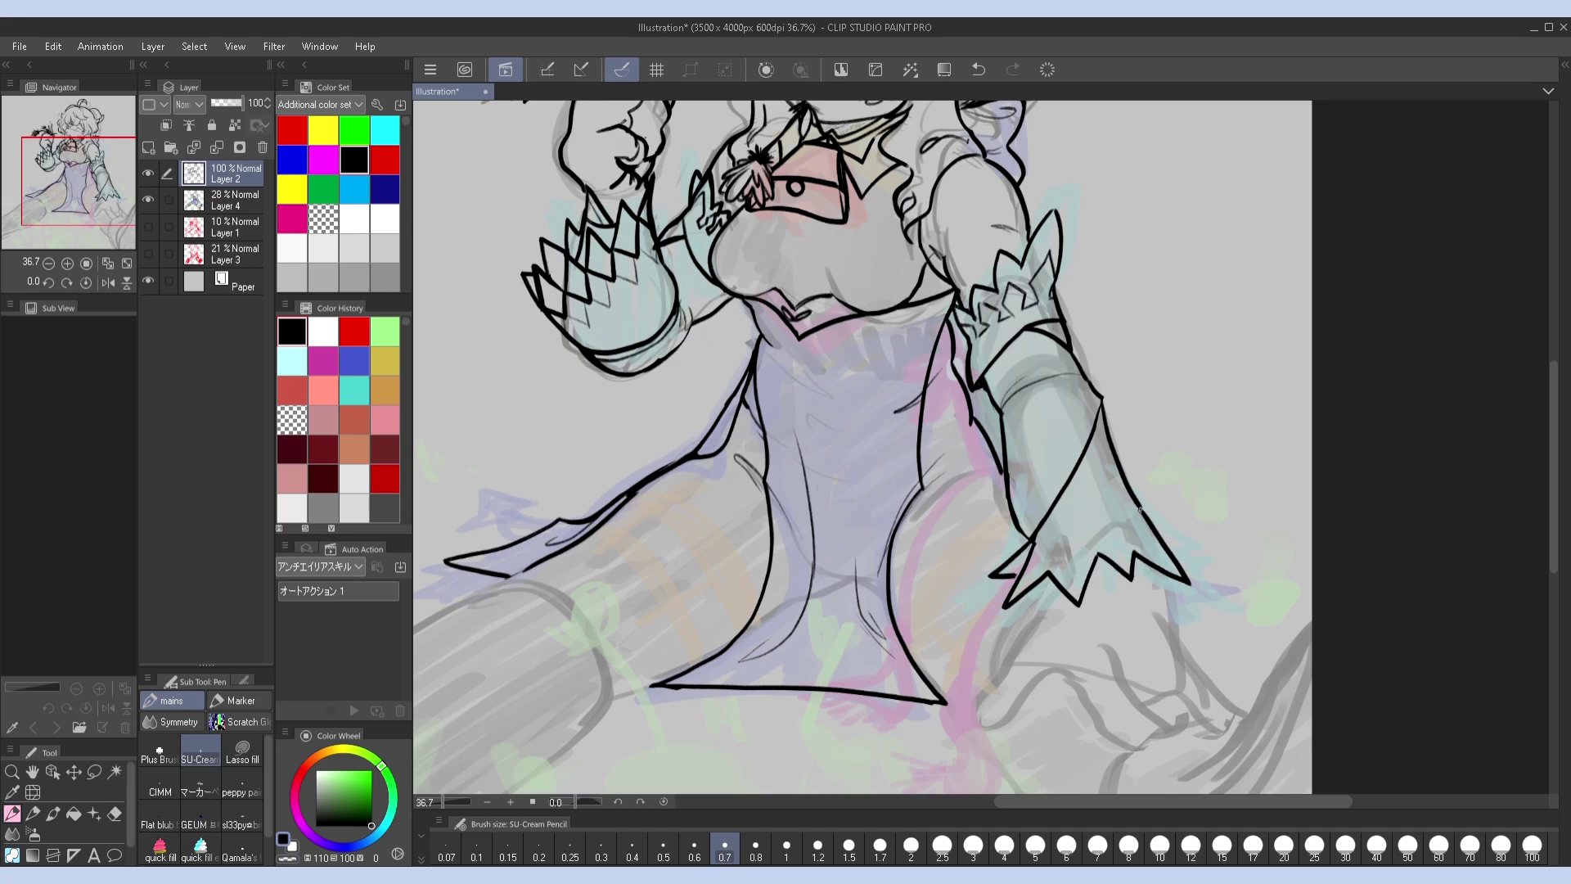
Add extra points behind the forearm sleeve's jagged hem, undoing the trial strokes across it
left_click_drag(1137, 508, 1190, 558)
key("h")
key("ctrl+z")
left_click_drag(822, 511, 782, 563)
key("h")
left_click_drag(1046, 591, 1015, 606)
left_click_drag(1173, 577, 1194, 604)
mouse_move(1047, 574)
left_mouse_down()
mouse_move(1071, 532)
mouse_move(1138, 514)
mouse_move(1144, 552)
mouse_move(1181, 573)
left_mouse_up()
key("ctrl+z")
key("ctrl+z")
Ink a crossing zigzag above the sleeve hem and a spike at its outer corner, checking them mirrored
key("h")
key("h")
left_click_drag(1109, 525, 1122, 493)
key("h")
key("h")
left_click_drag(1172, 569, 1194, 595)
key("h")
key("h")
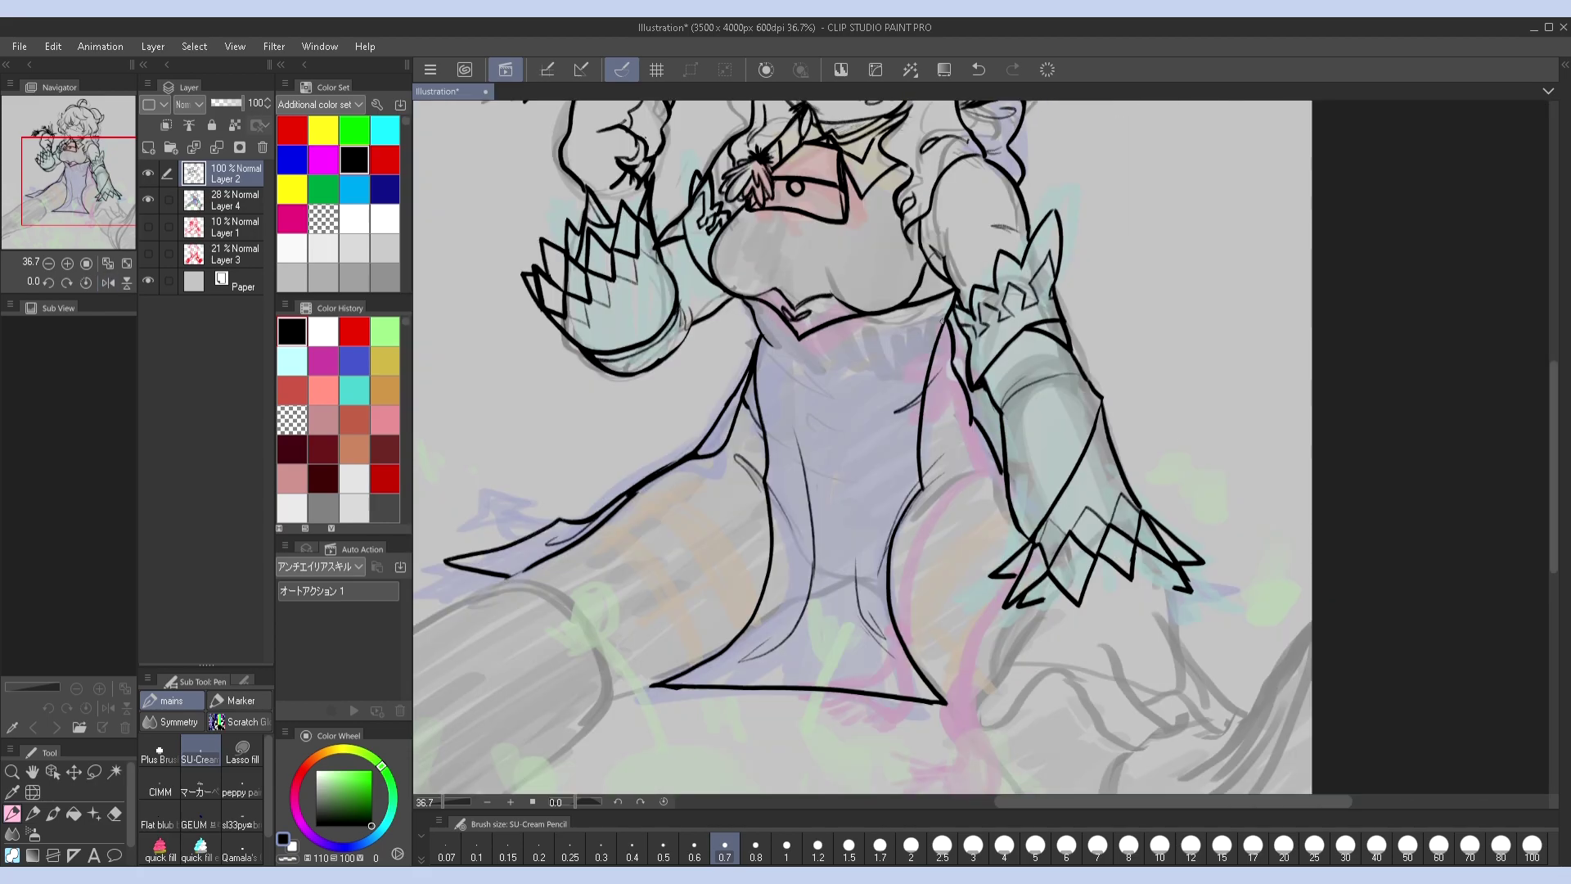
Ink the skirt's side flap over the hip between the front panel and the lowered arm, undoing a trial stroke
left_click_drag(932, 371, 967, 473)
left_click_drag(953, 307, 1000, 463)
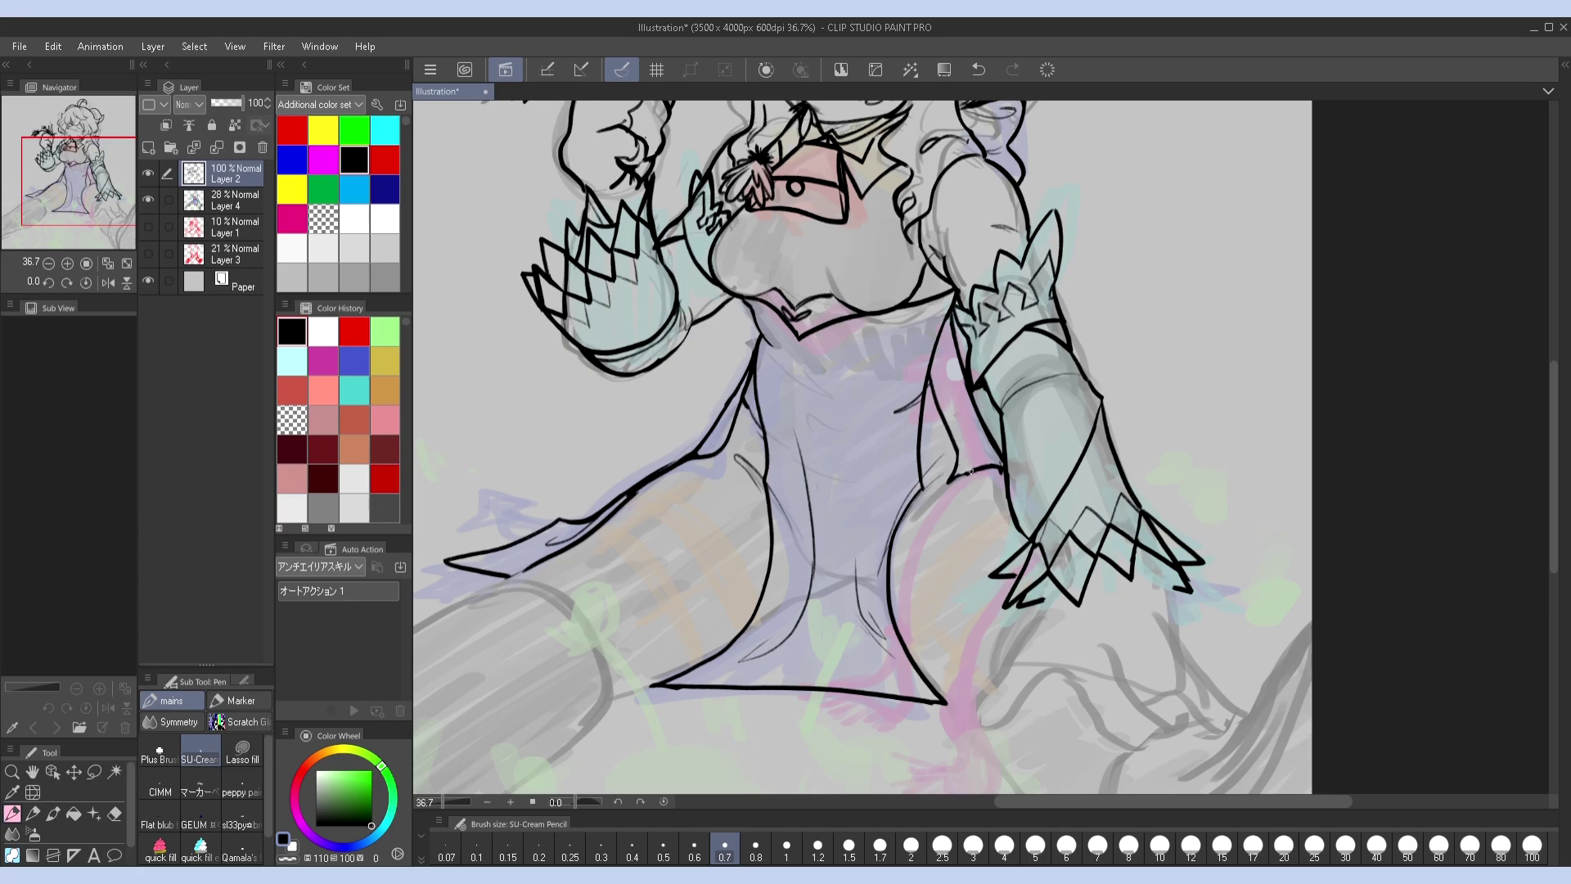
mouse_move(918, 511)
left_mouse_down()
mouse_move(1309, 675)
mouse_move(966, 381)
mouse_move(921, 401)
mouse_move(965, 483)
mouse_move(978, 410)
left_mouse_up()
key("ctrl+z")
key("m")
key("k")
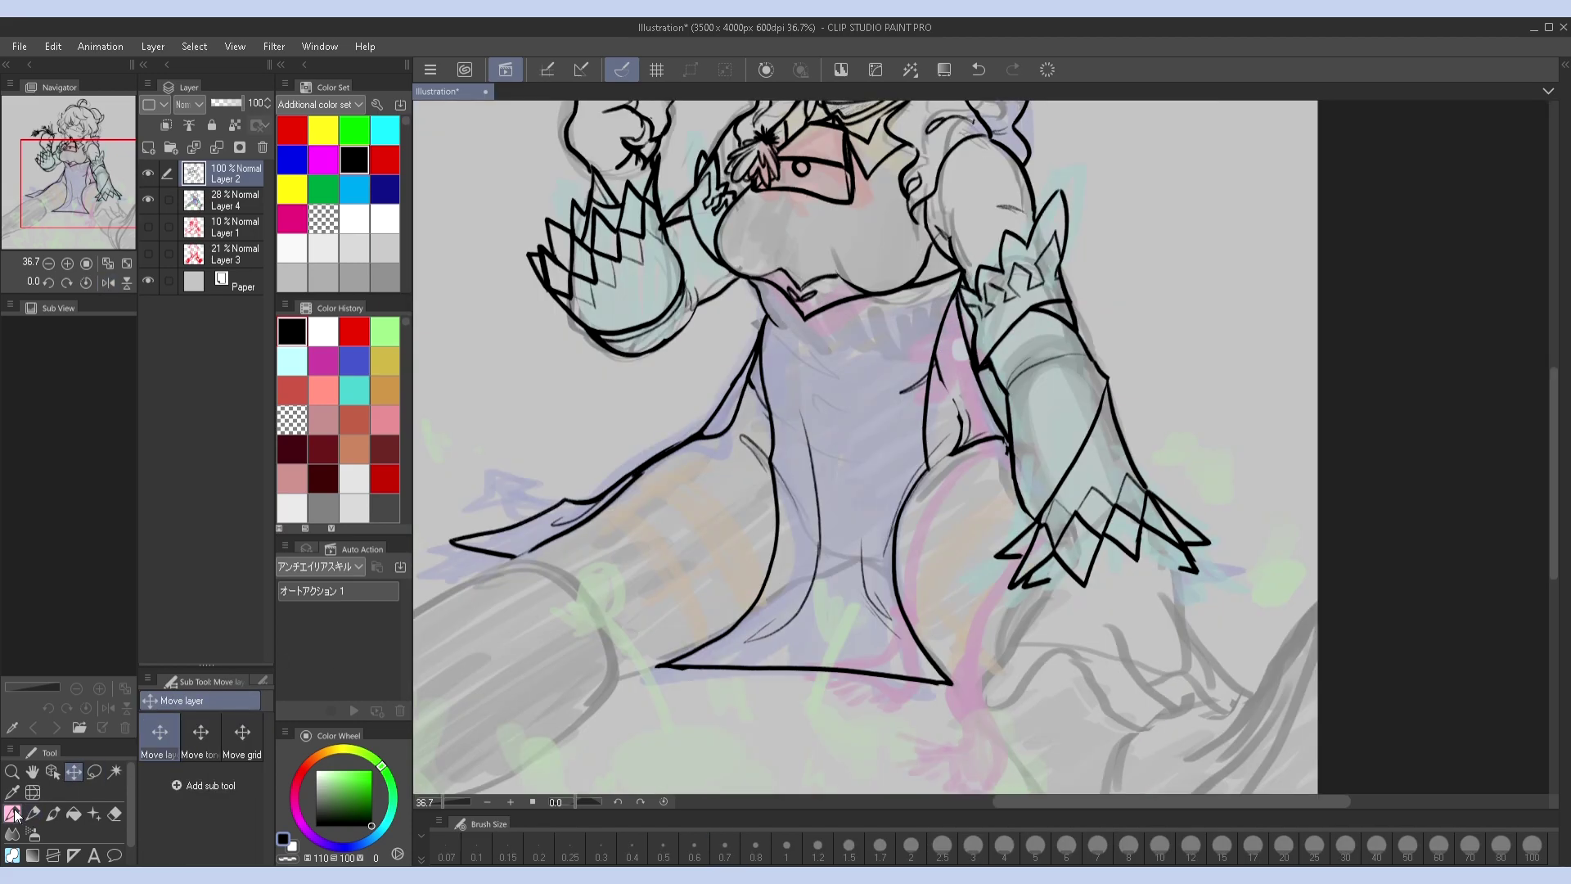
Select the pen and ink a small diamond below the bodice's central point, checking the figure mirrored
left_click(13, 814)
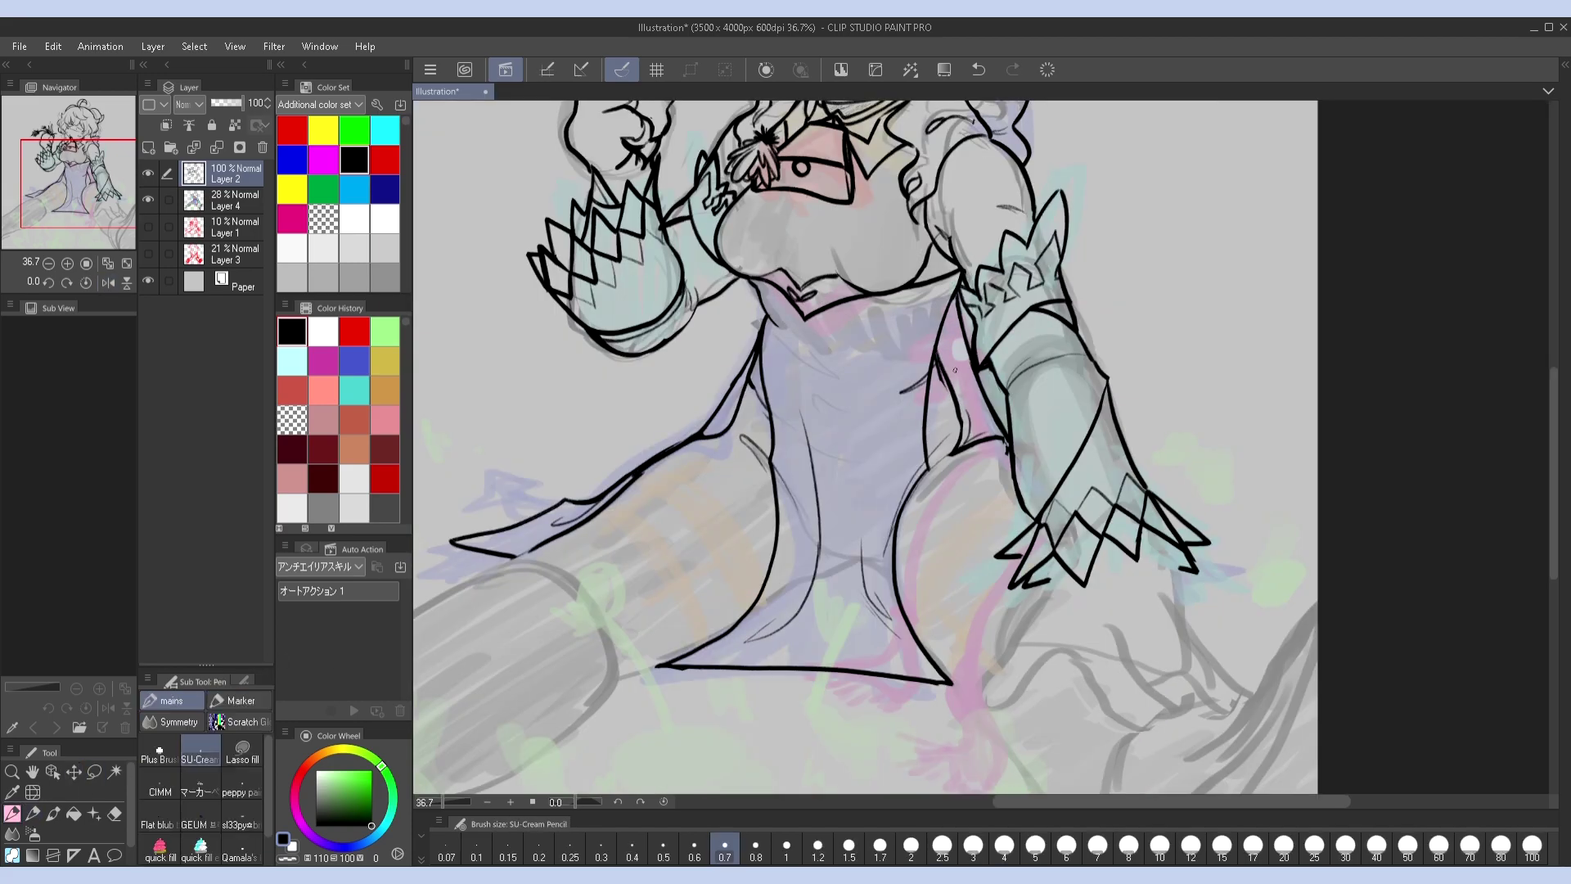
key("h")
key("h")
key("h")
key("h")
scroll(1012, 427, "up", 3)
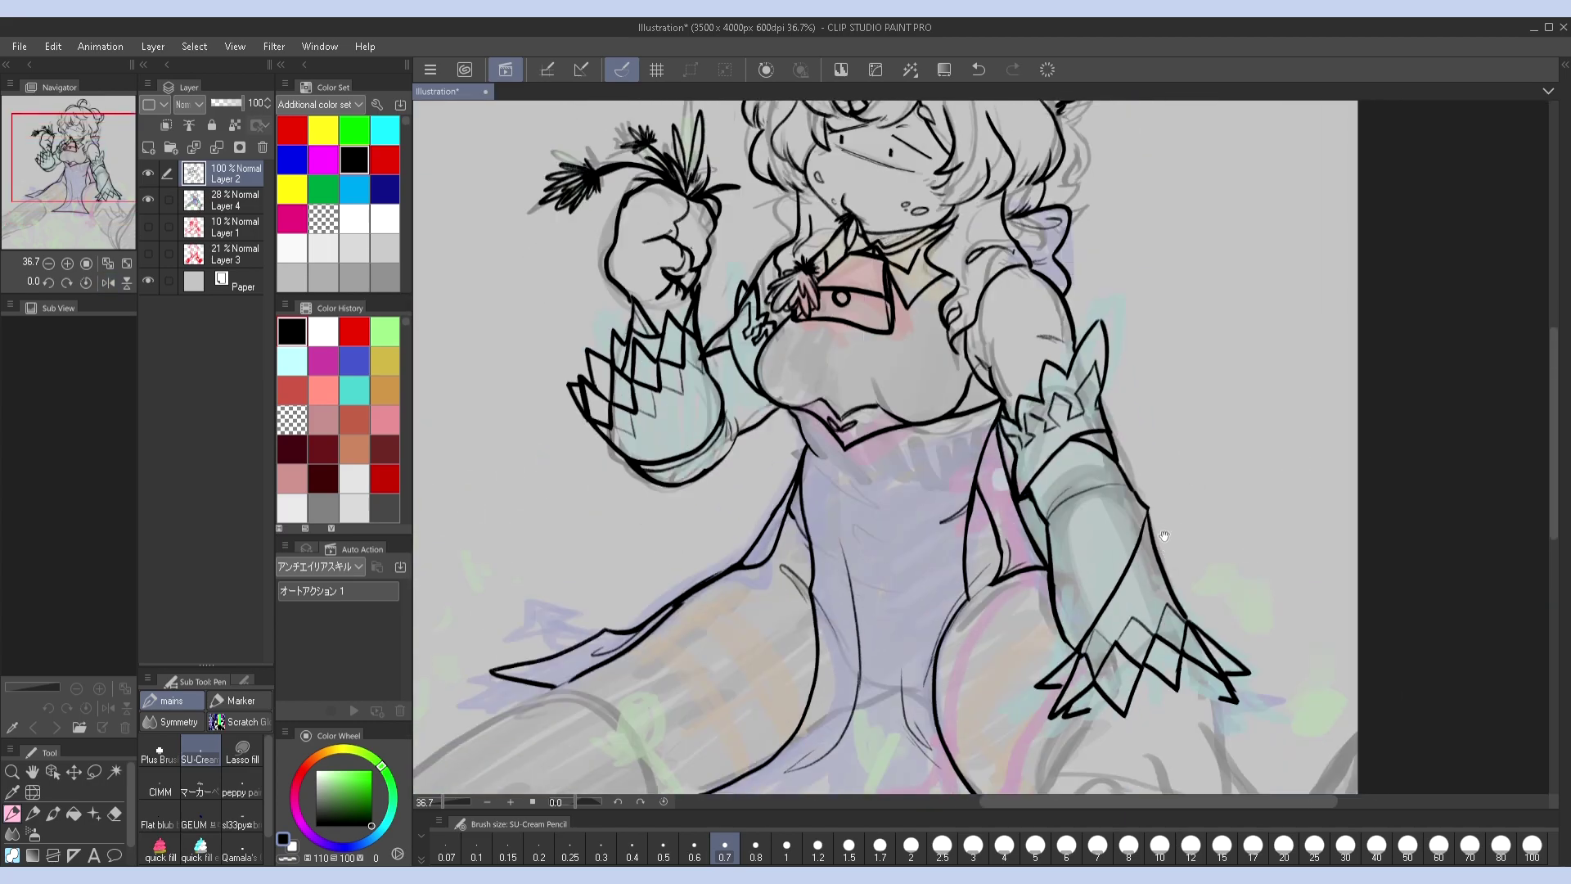
scroll(1176, 492, "down", 2)
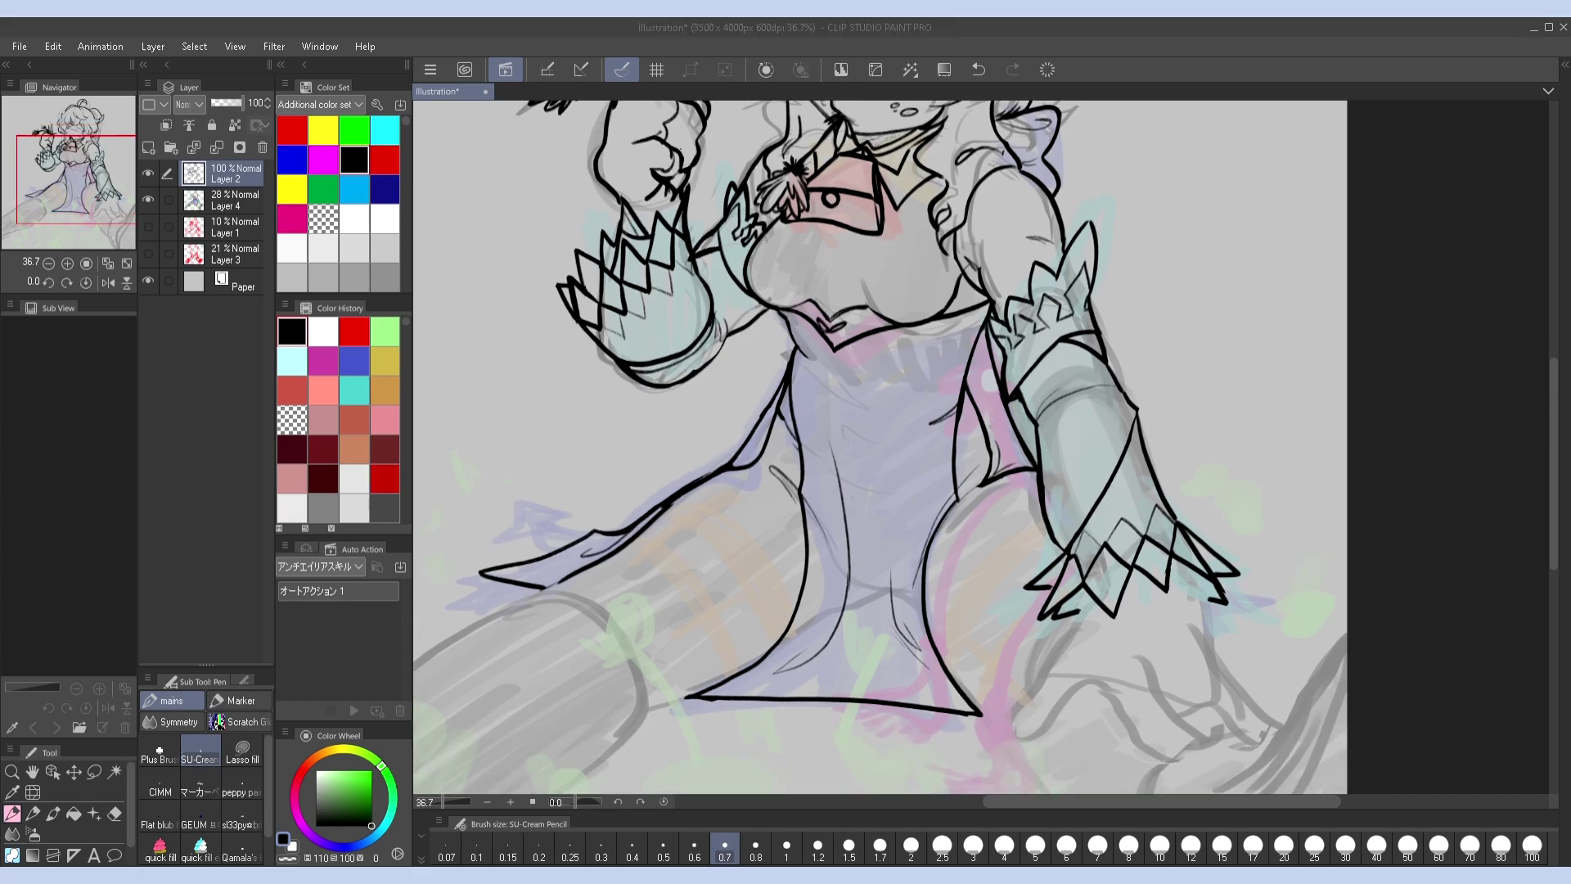
scroll(880, 446, "down", 1)
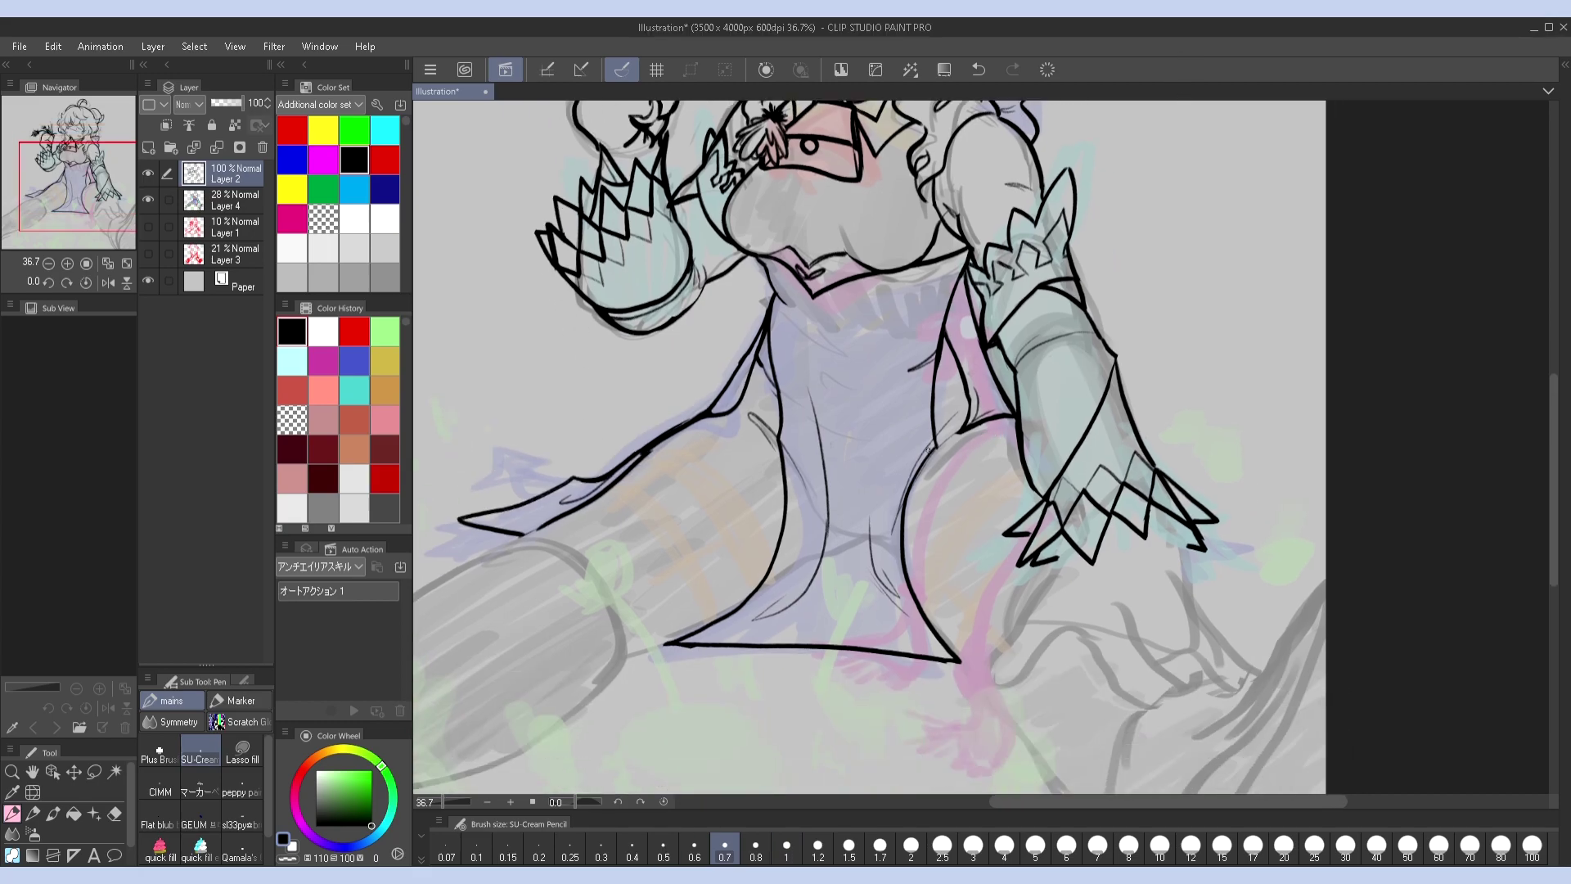
scroll(834, 509, "up", 6)
key("h")
key("h")
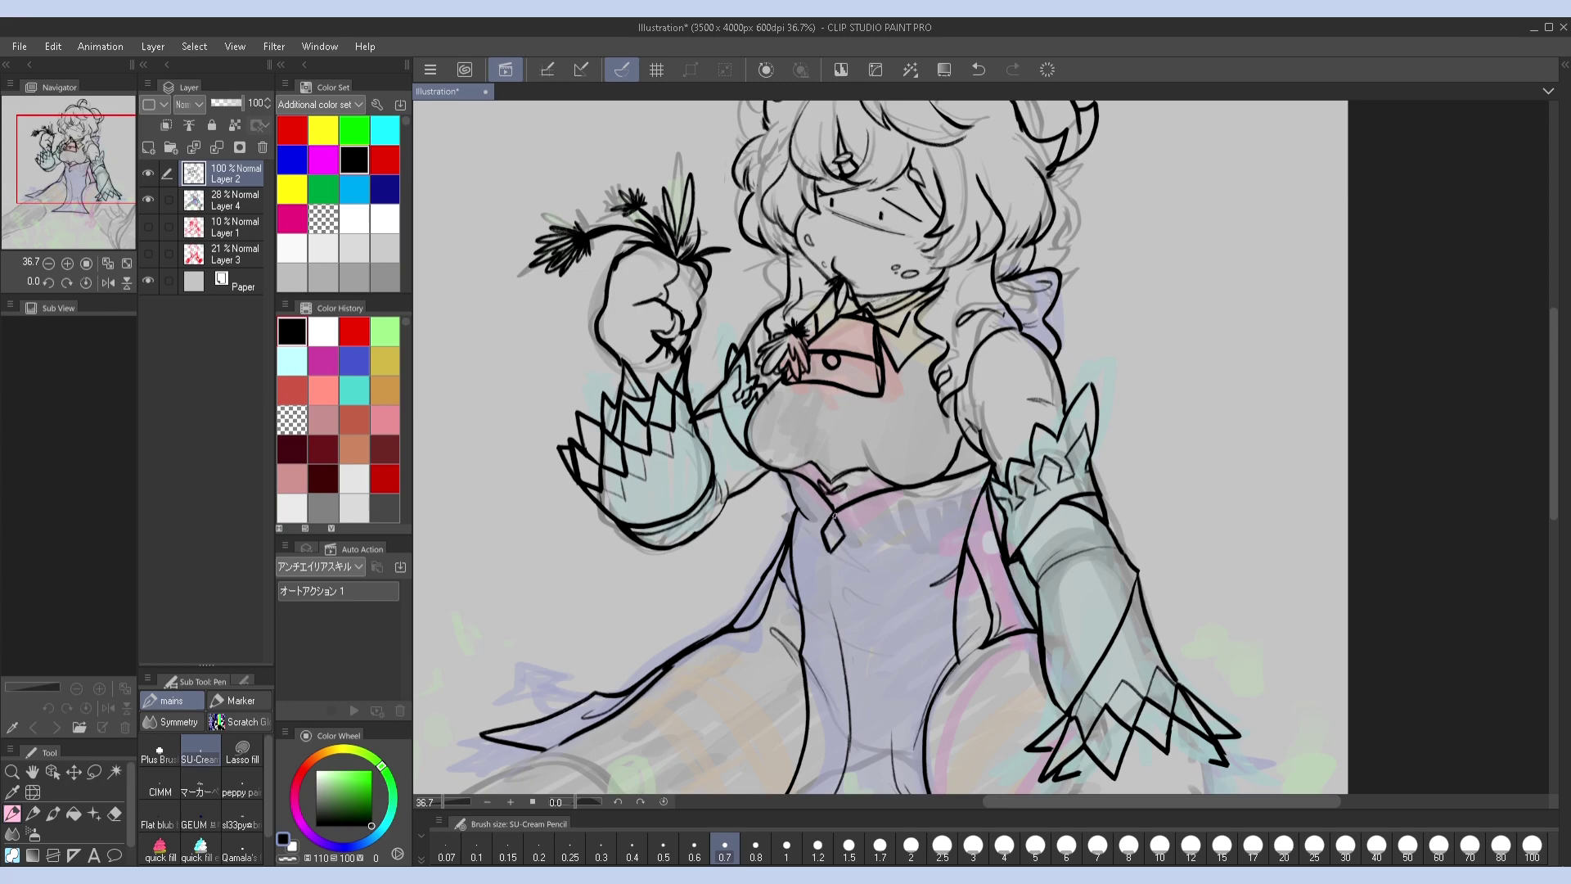
Refine the waist diamond and ink the V-shaped trim line running from it up along the waist
key("h")
left_click_drag(1127, 513, 1132, 531)
key("h")
mouse_move(848, 540)
left_mouse_down()
mouse_move(973, 482)
mouse_move(833, 527)
mouse_move(787, 480)
left_mouse_up()
key("h")
key("h")
Ink the thumb, fingers and outer edge of the planted hand below the sleeve, redoing two strokes
left_click_drag(1026, 551, 1041, 395)
mouse_move(1003, 521)
left_mouse_down()
mouse_move(935, 636)
mouse_move(1086, 630)
left_mouse_up()
key("h")
mouse_move(876, 630)
left_mouse_down()
mouse_move(872, 680)
mouse_move(881, 641)
mouse_move(930, 626)
left_mouse_up()
key("ctrl+z")
left_click_drag(867, 645, 891, 640)
mouse_move(855, 491)
left_mouse_down()
mouse_move(835, 555)
mouse_move(765, 663)
left_mouse_up()
key("h")
key("ctrl+z")
mouse_move(1133, 495)
left_mouse_down()
mouse_move(1131, 567)
mouse_move(1197, 640)
mouse_move(1123, 659)
left_mouse_up()
key("h")
key("h")
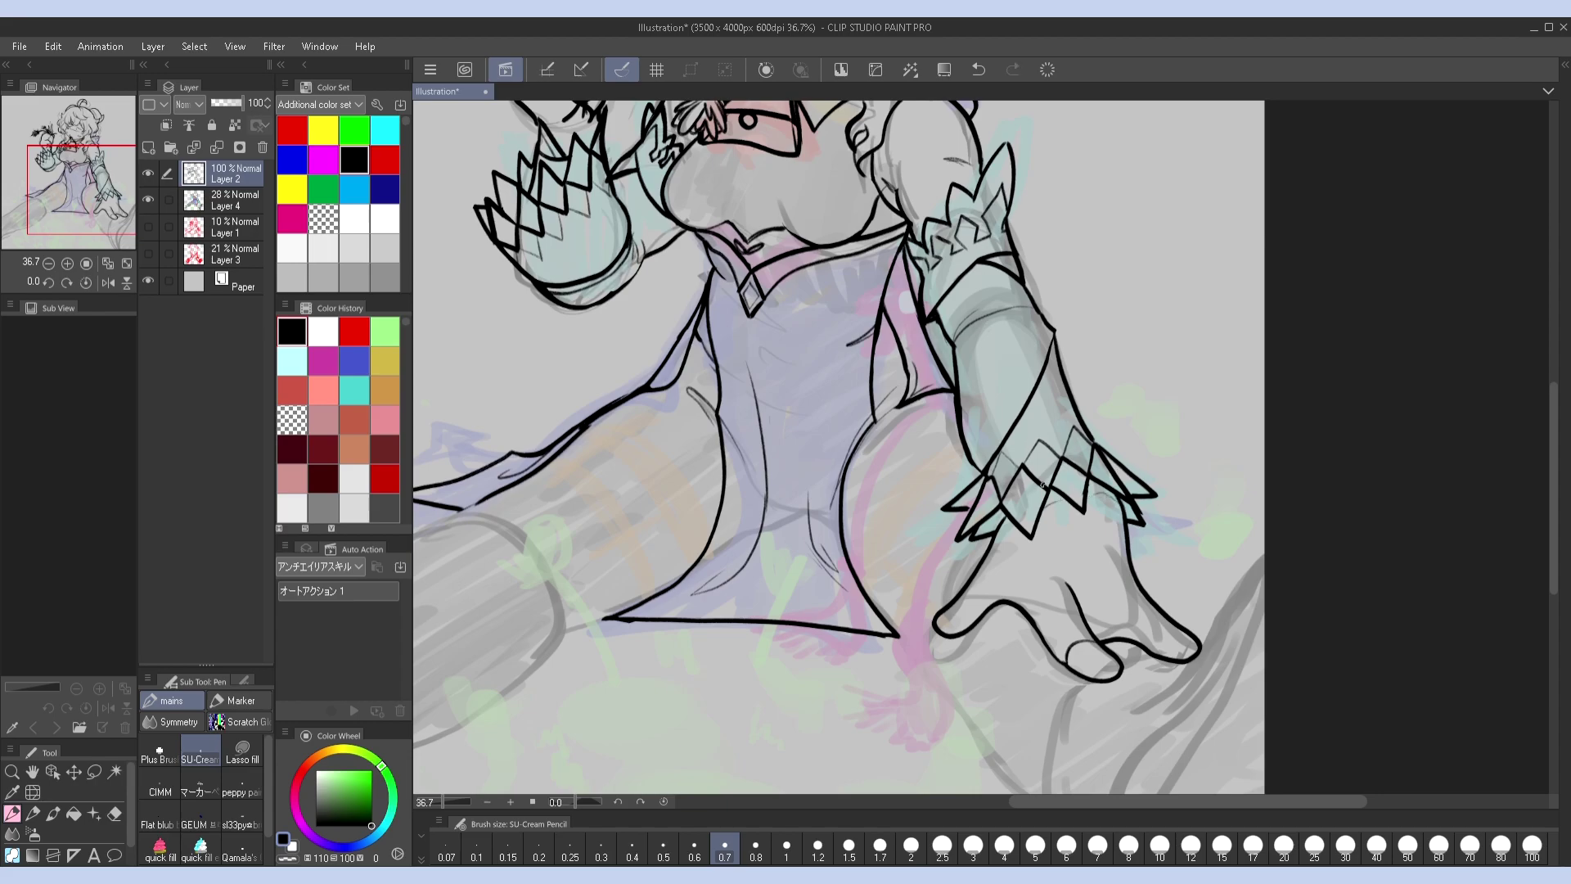
Ink the curved wrist line beneath the lowered forearm sleeve's jagged hem, undoing a trial stroke
scroll(1019, 419, "up", 2)
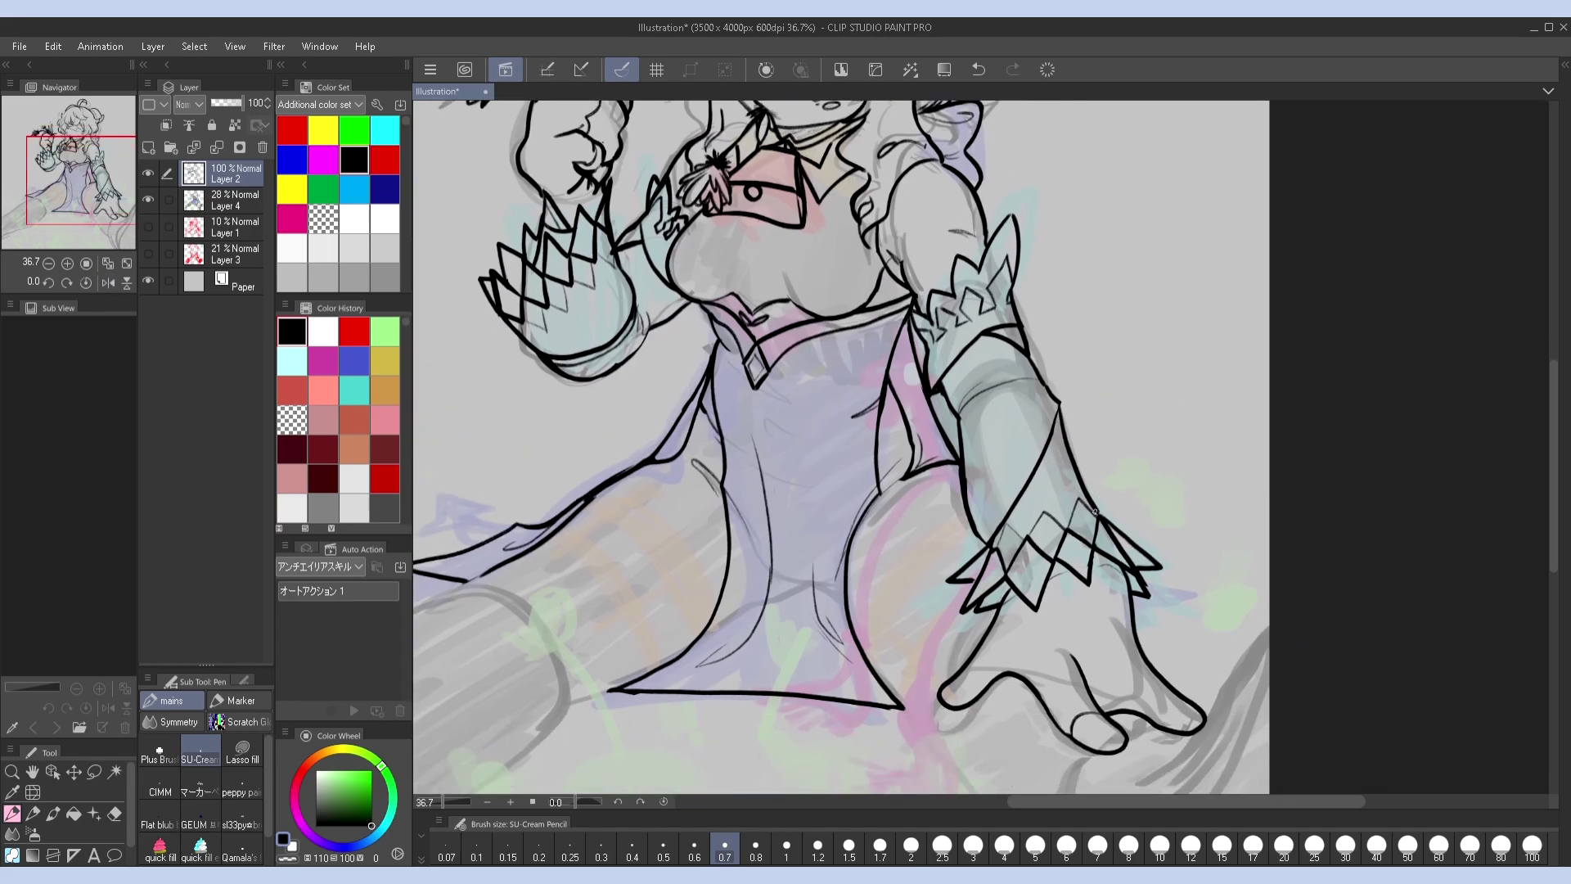
left_click_drag(1128, 618, 1092, 595)
left_click_drag(1022, 600, 1126, 612)
left_click_drag(1123, 517, 1106, 456)
key("ctrl+z")
key("h")
key("h")
Ink a jagged zigzag edge at the outer end of the skirt's trailing side panel, checking it mirrored
left_click_drag(874, 399, 1104, 254)
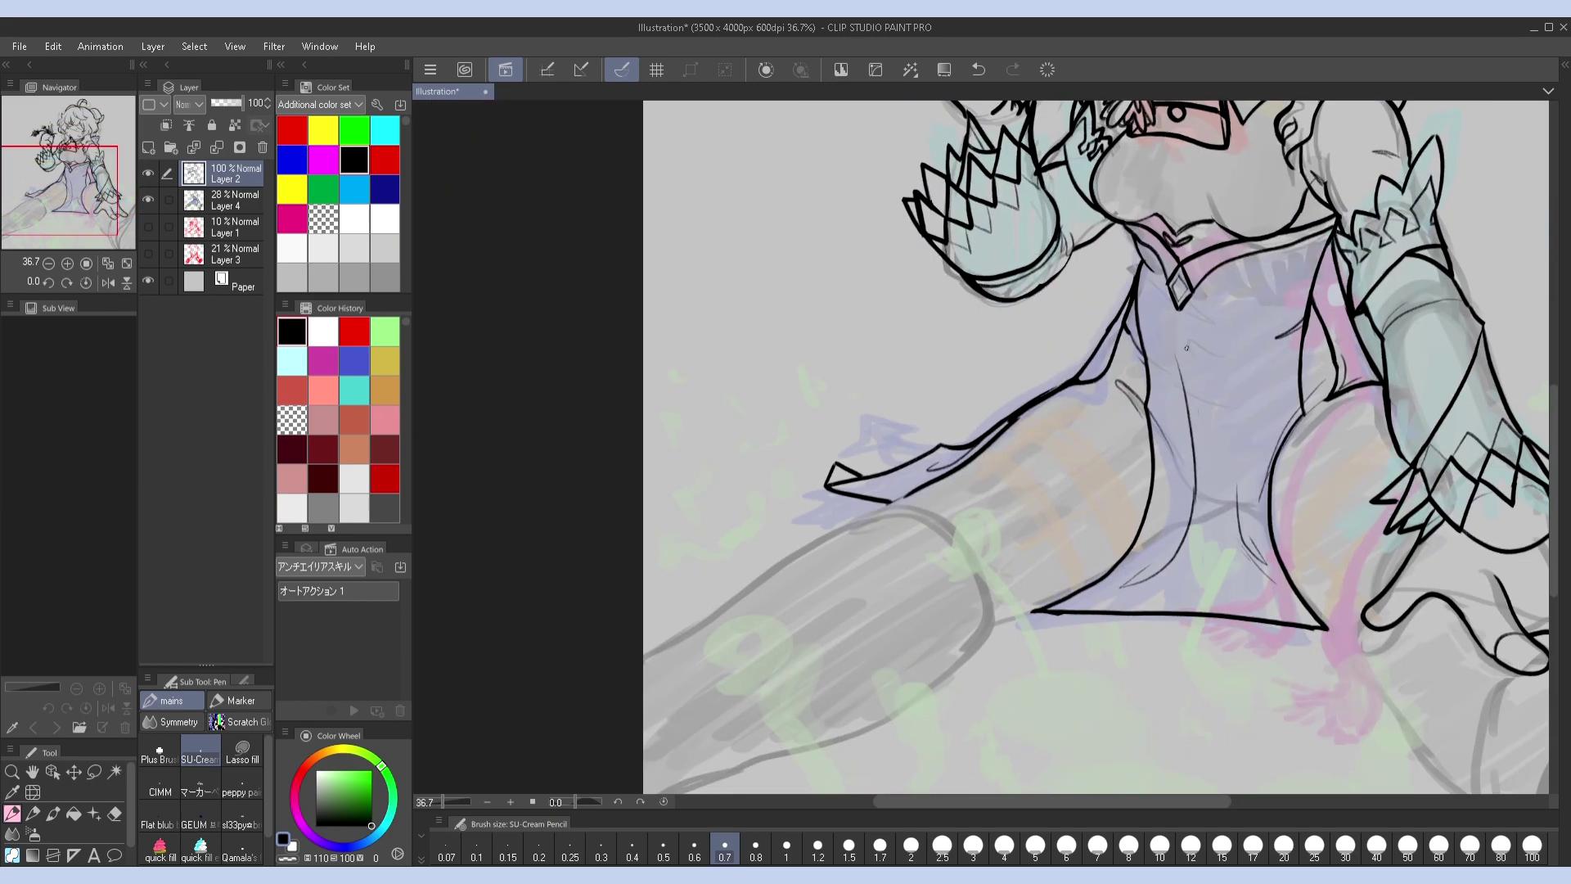
key("h")
key("h")
key("h")
mouse_move(1039, 460)
left_mouse_down()
mouse_move(1069, 452)
mouse_move(1031, 452)
mouse_move(1140, 490)
left_mouse_up()
key("h")
key("h")
key("h")
key("h")
key("h")
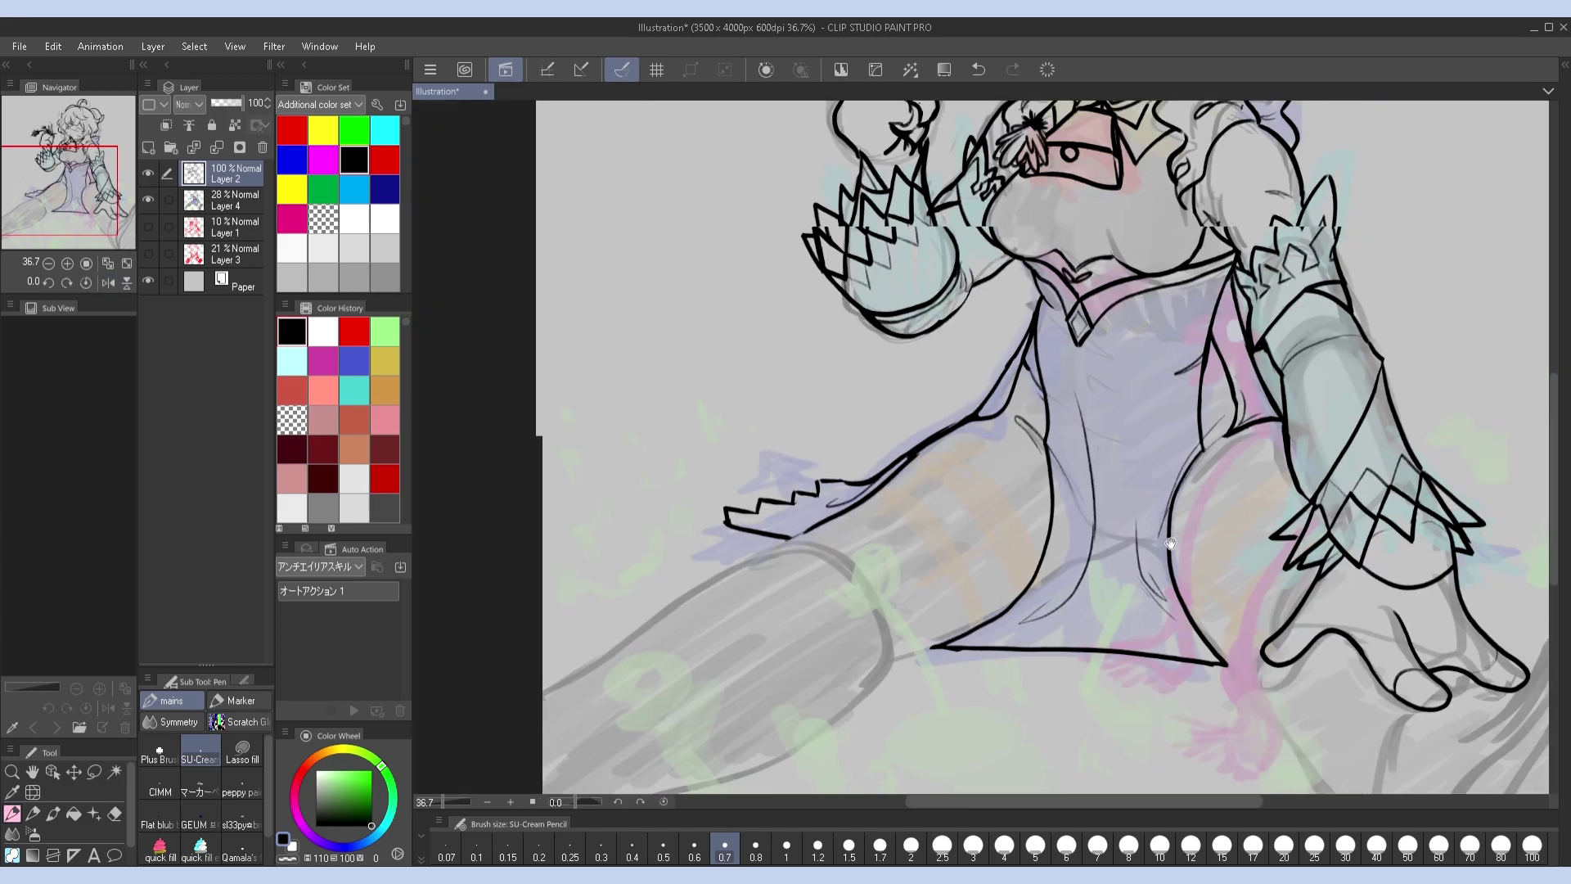
Ink an inner border line along the front skirt panel's raised-arm side, redoing trial strokes and tidying the hem corner
mouse_move(848, 644)
left_mouse_down()
mouse_move(828, 674)
mouse_move(904, 588)
left_mouse_up()
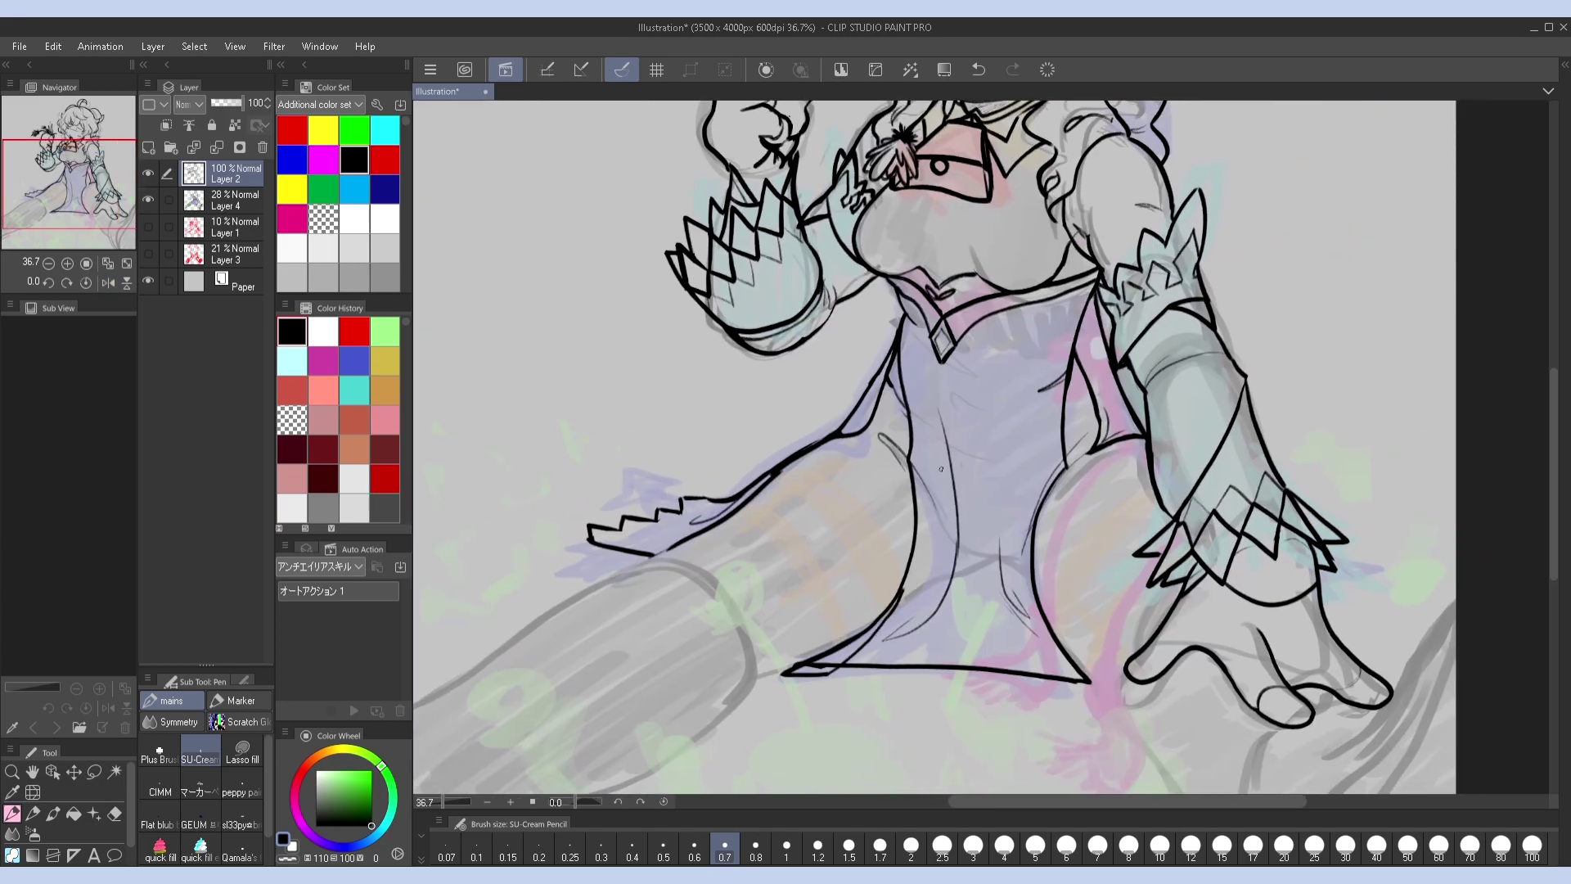
left_click_drag(908, 319, 931, 505)
key("ctrl+z")
mouse_move(925, 410)
left_mouse_down()
mouse_move(932, 539)
mouse_move(865, 652)
left_mouse_up()
key("h")
key("ctrl+z")
mouse_move(1036, 434)
left_mouse_down()
mouse_move(1030, 567)
mouse_move(1064, 612)
left_mouse_up()
key("h")
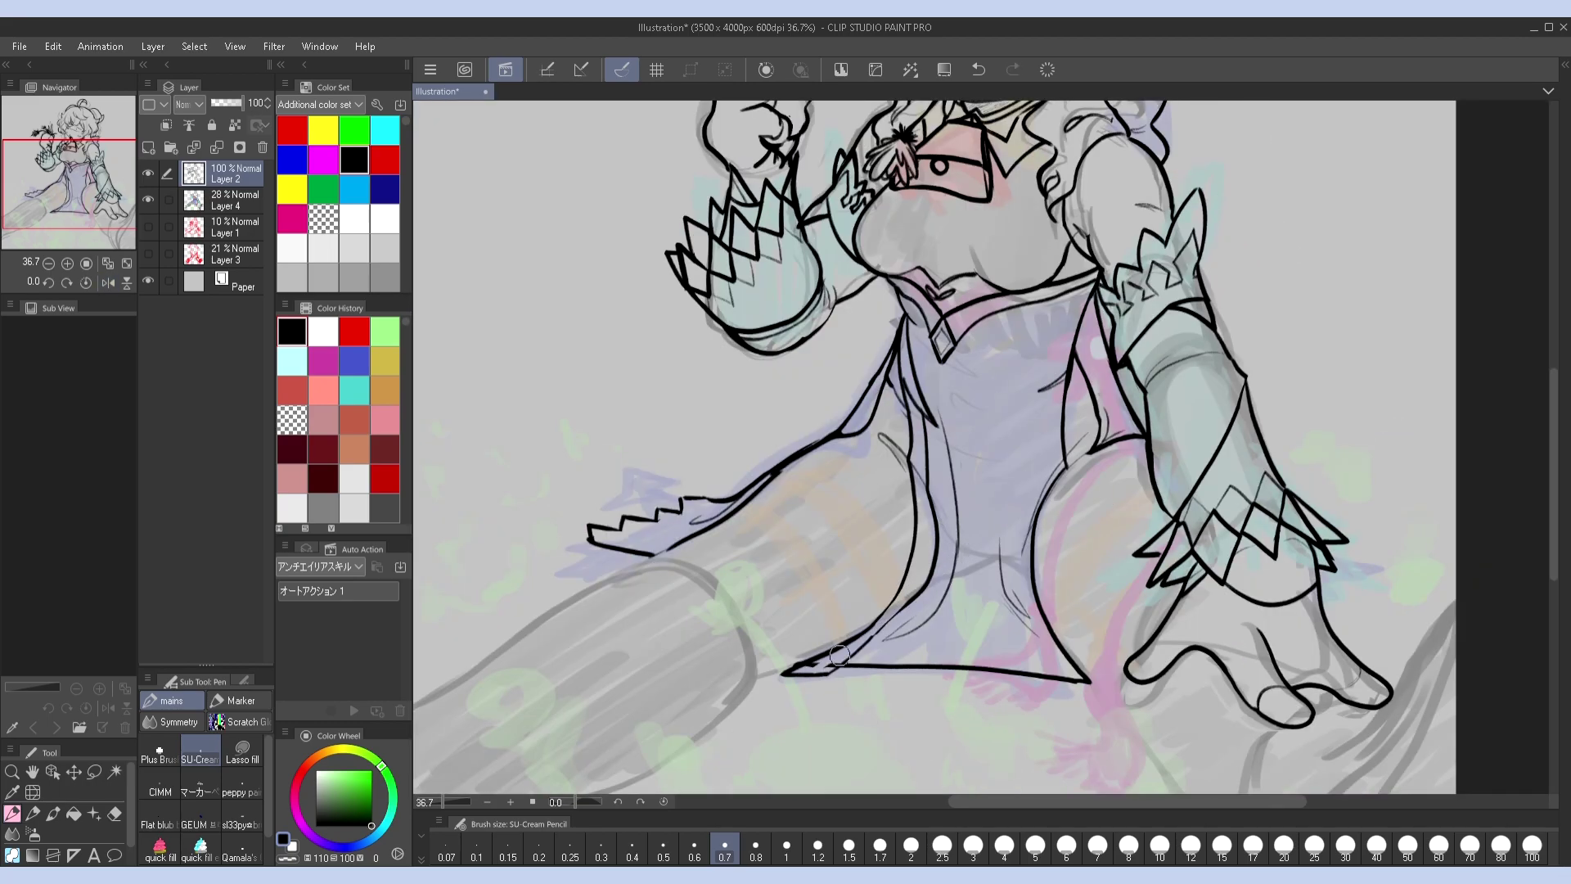
key("h")
key("h")
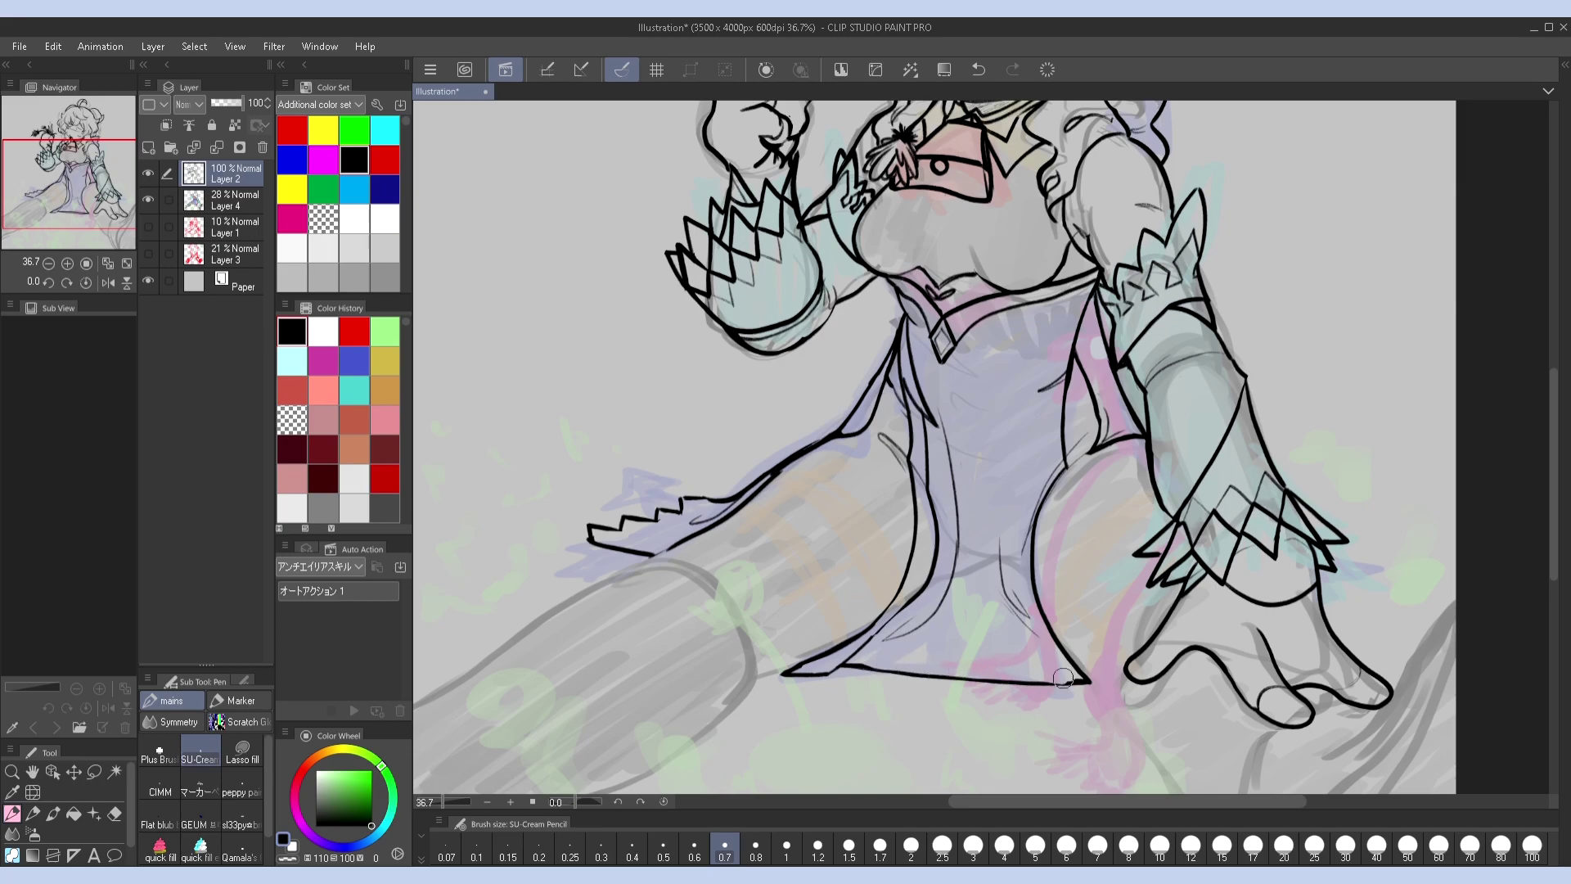
key("h")
key("h")
Ink the upper and lower outlines of the extended leg out to the canvas edge, redoing a stroke
left_click_drag(1143, 462, 1003, 391)
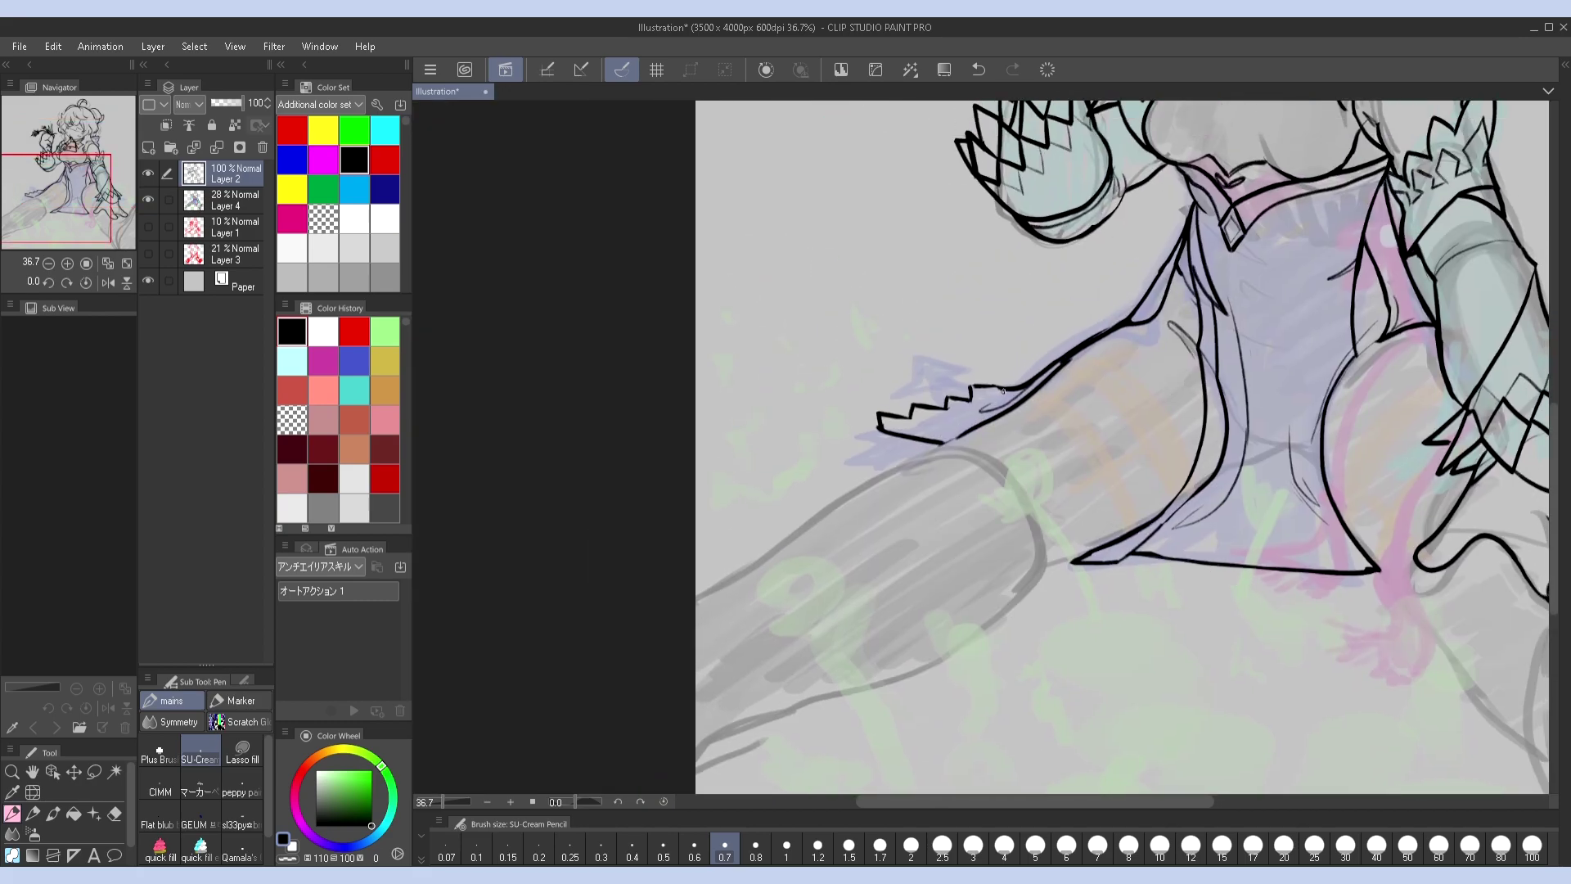
left_click_drag(958, 437, 894, 470)
mouse_move(1097, 546)
left_mouse_down()
mouse_move(969, 639)
mouse_move(697, 759)
left_mouse_up()
key("ctrl+z")
left_click_drag(896, 470, 696, 600)
key("h")
key("h")
Ink a double-lined crescent flowing into a spiral ornament on the front skirt panel, undoing trial strokes
left_click_drag(1440, 220, 1222, 488)
mouse_move(1083, 319)
left_mouse_down()
mouse_move(935, 419)
mouse_move(1008, 508)
mouse_move(953, 594)
mouse_move(931, 712)
mouse_move(1013, 539)
mouse_move(1044, 418)
mouse_move(954, 419)
left_mouse_up()
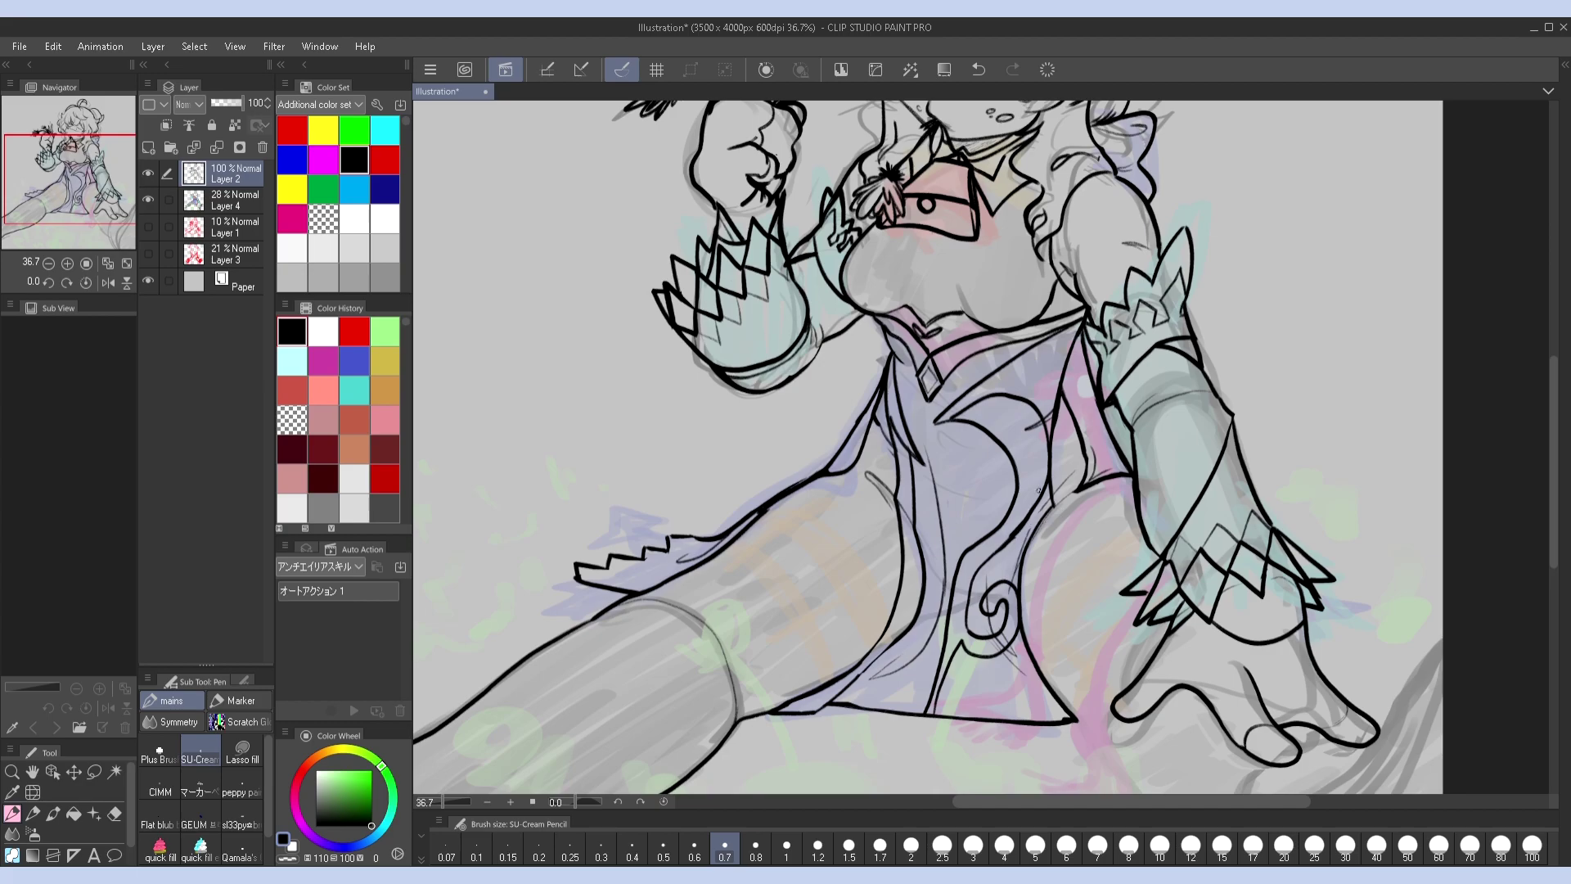
key("ctrl+z")
mouse_move(992, 530)
left_mouse_down()
mouse_move(1032, 489)
mouse_move(1024, 417)
mouse_move(971, 413)
left_mouse_up()
left_click_drag(1023, 505, 1014, 459)
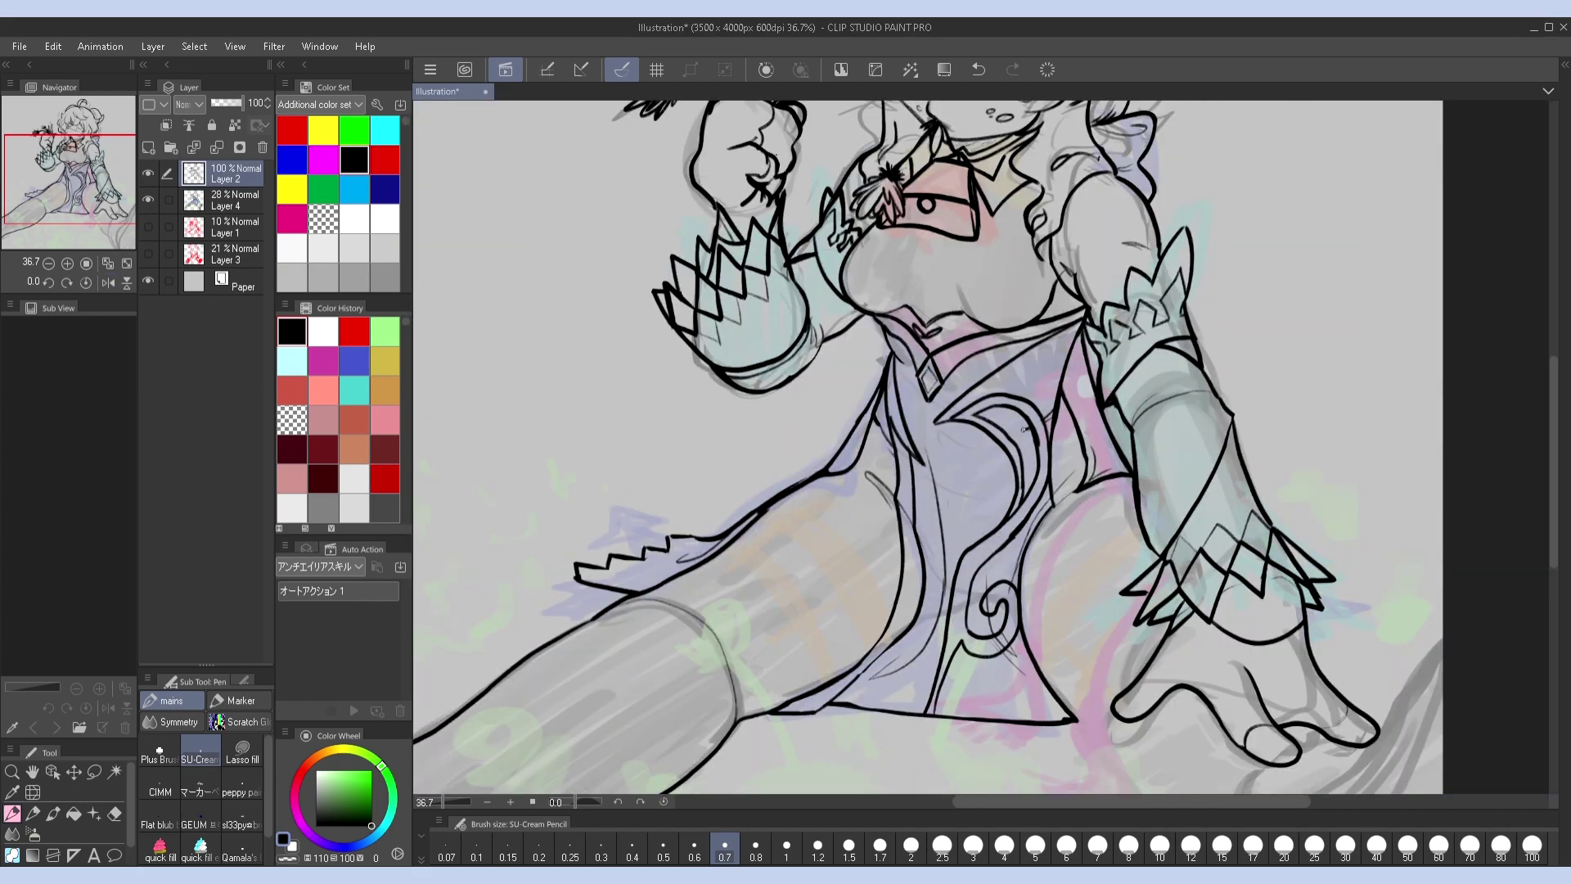
key("ctrl+z")
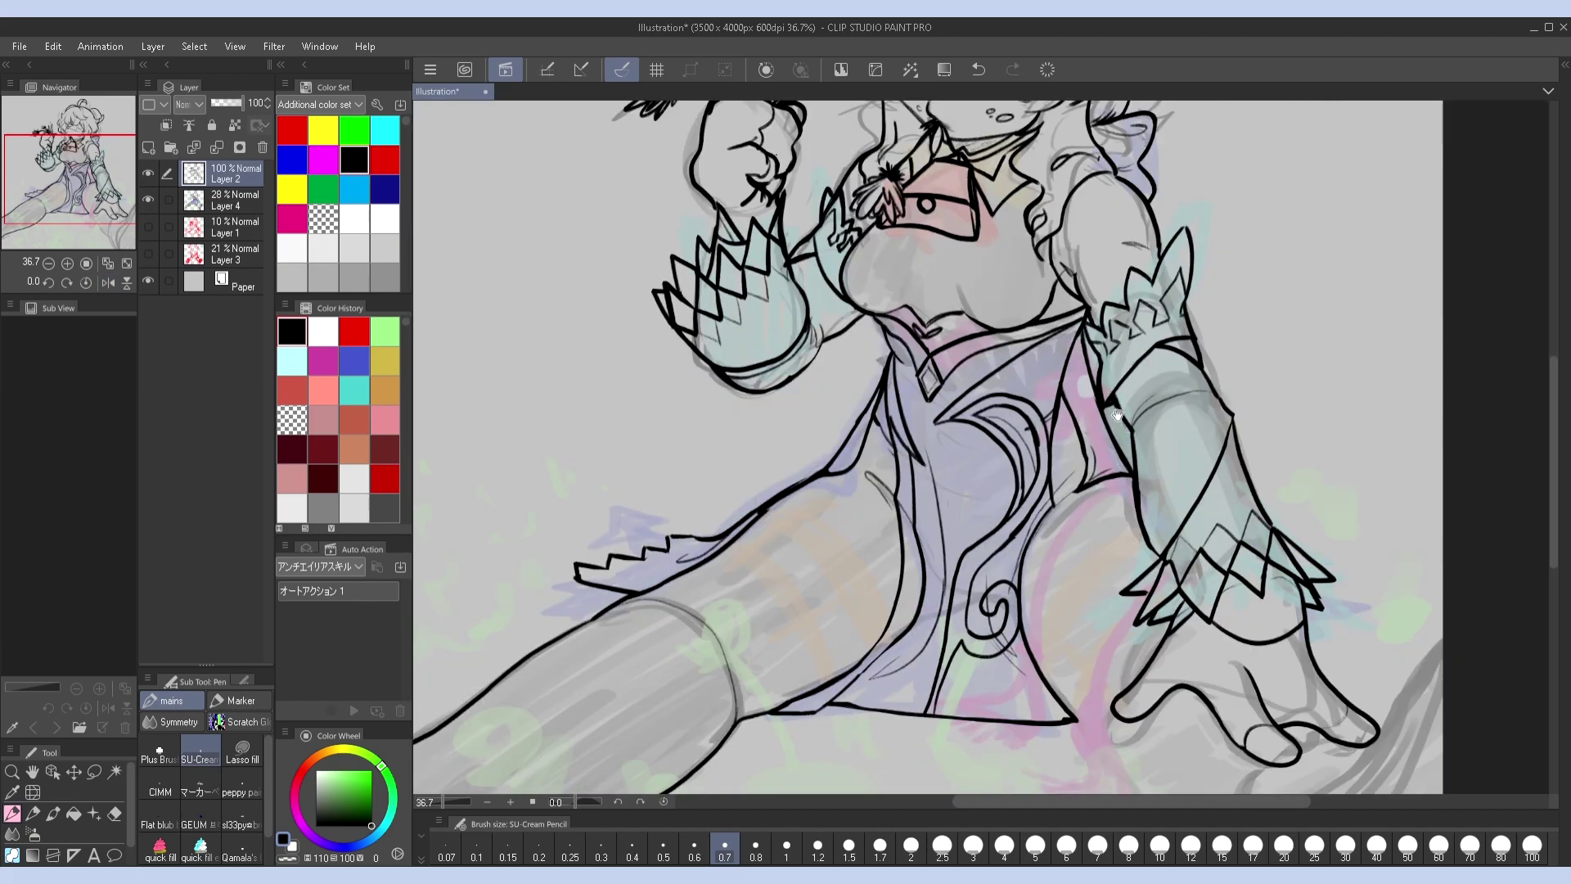
scroll(994, 419, "up", 2)
left_click_drag(933, 492, 1064, 415)
scroll(1087, 432, "down", 2)
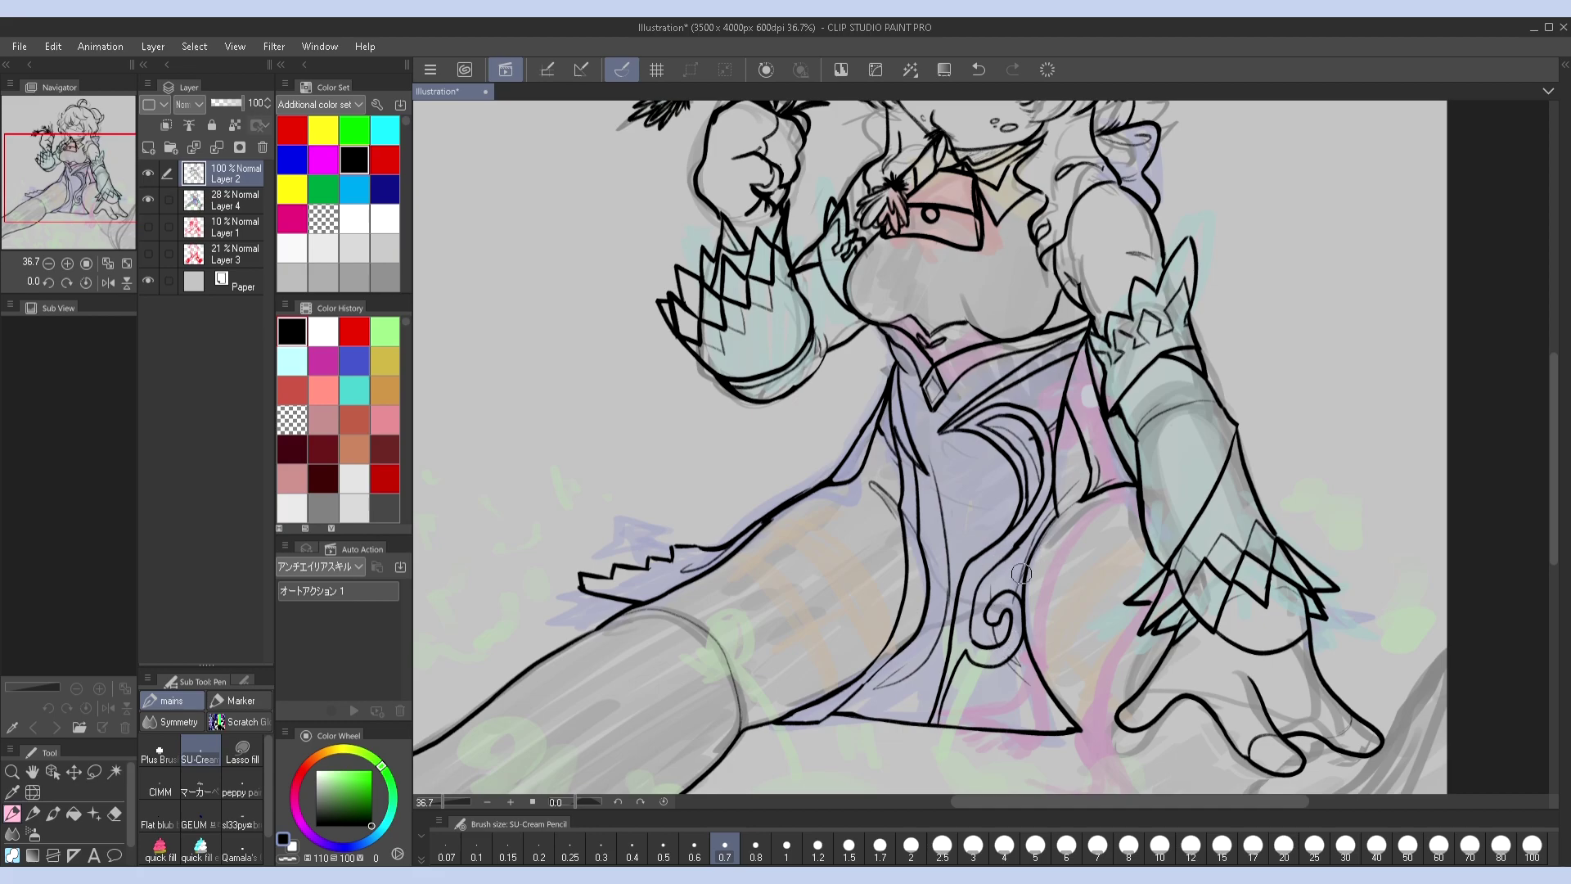
Examine the skirt ornament and the whole figure, mirrored and at several zoom levels
scroll(1014, 562, "down", 5)
scroll(1064, 532, "up", 10)
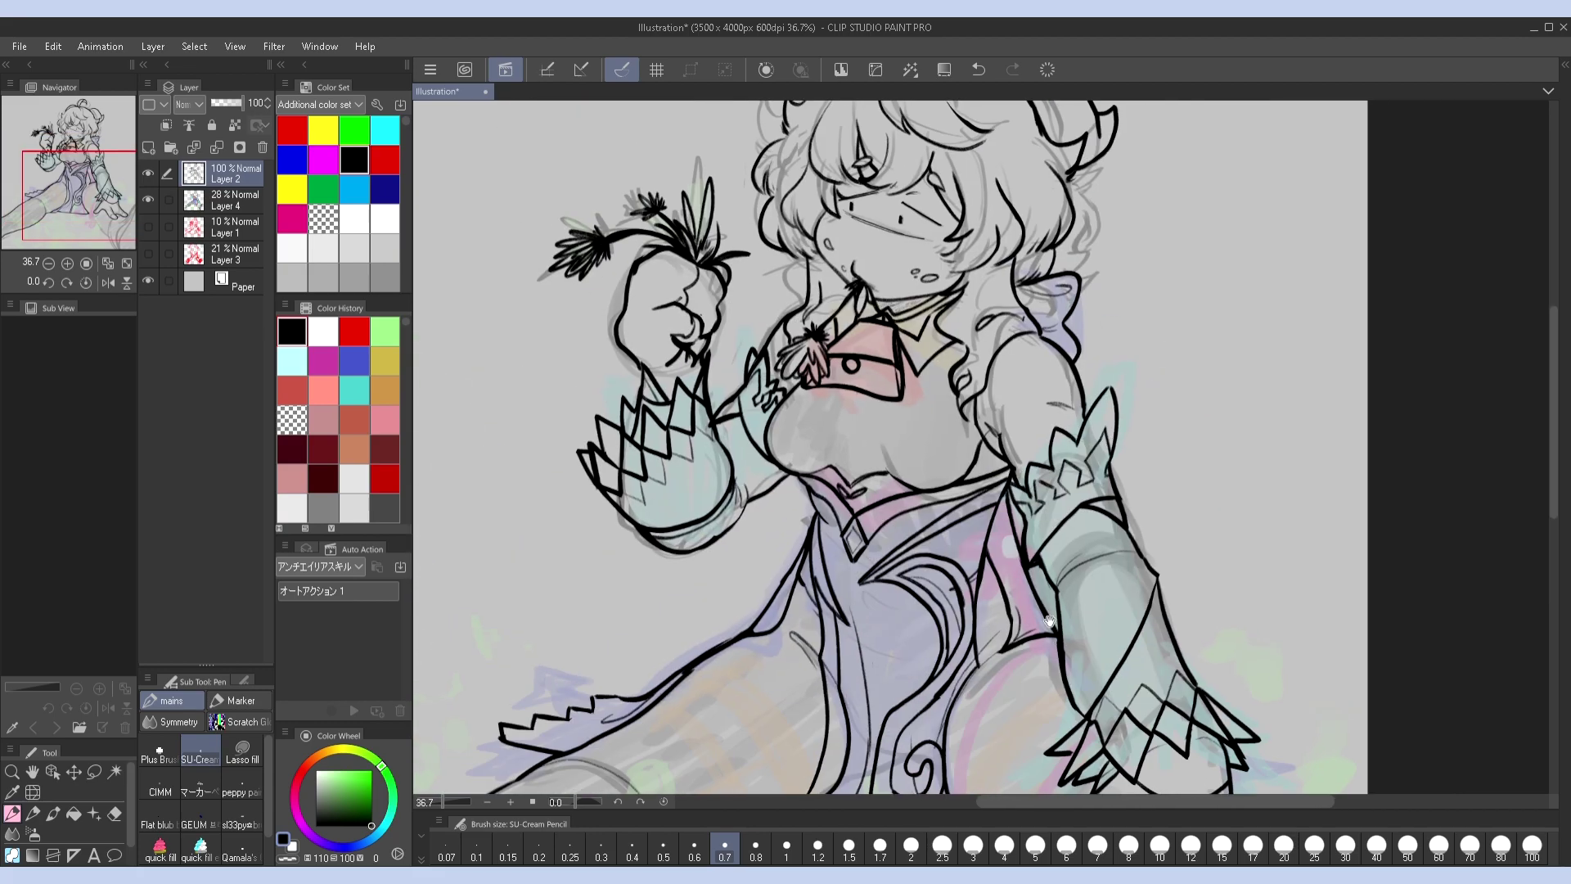
scroll(1099, 508, "down", 5)
key("h")
key("h")
scroll(1021, 471, "up", 6)
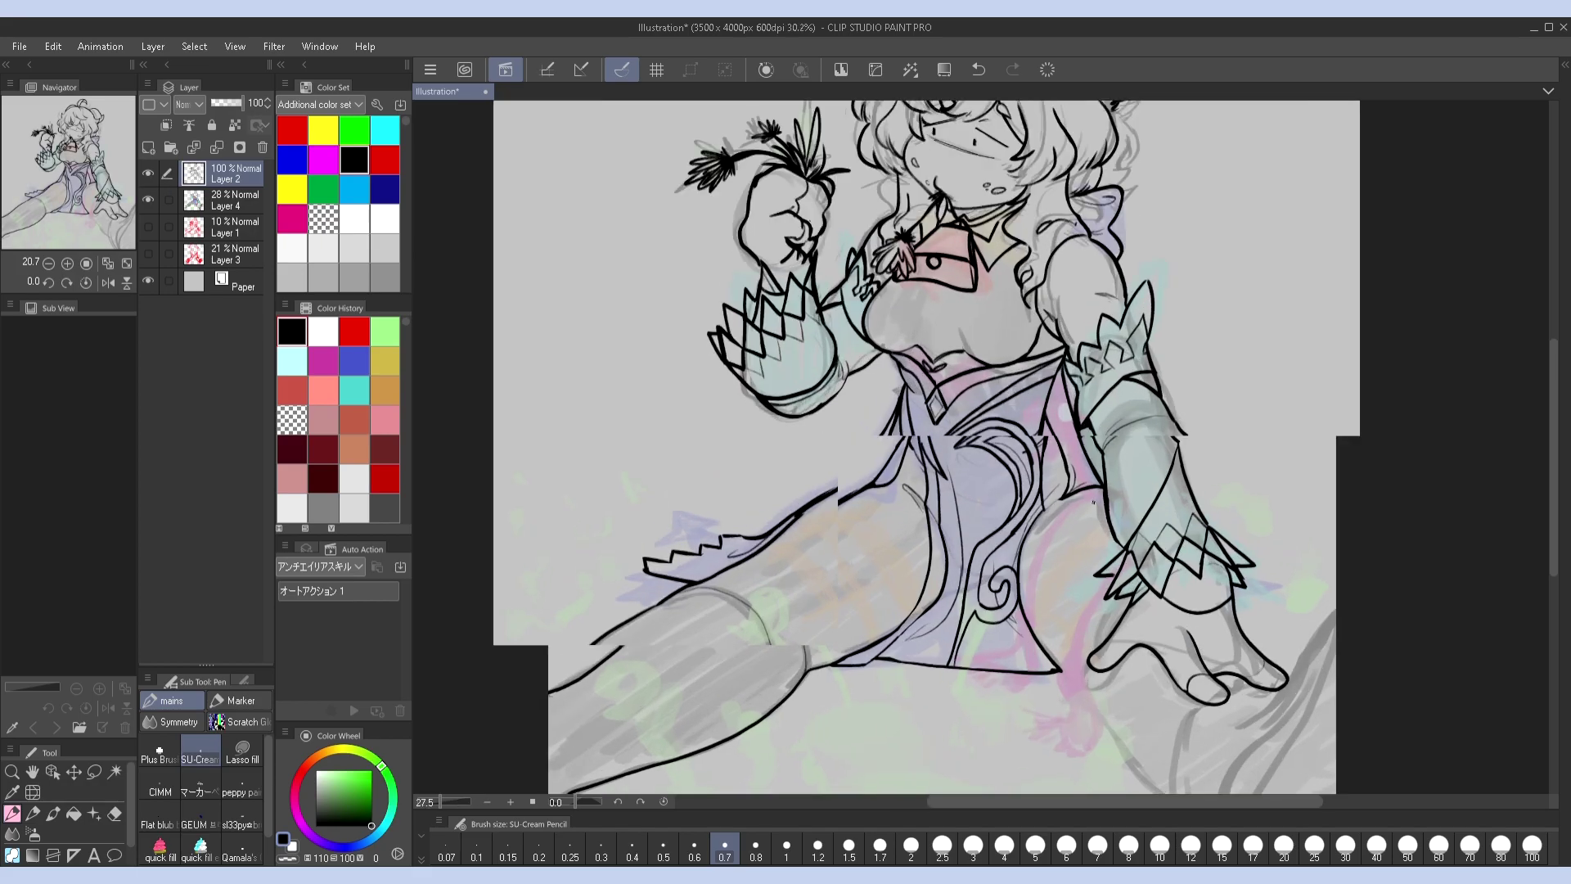
left_click_drag(1021, 471, 1007, 102)
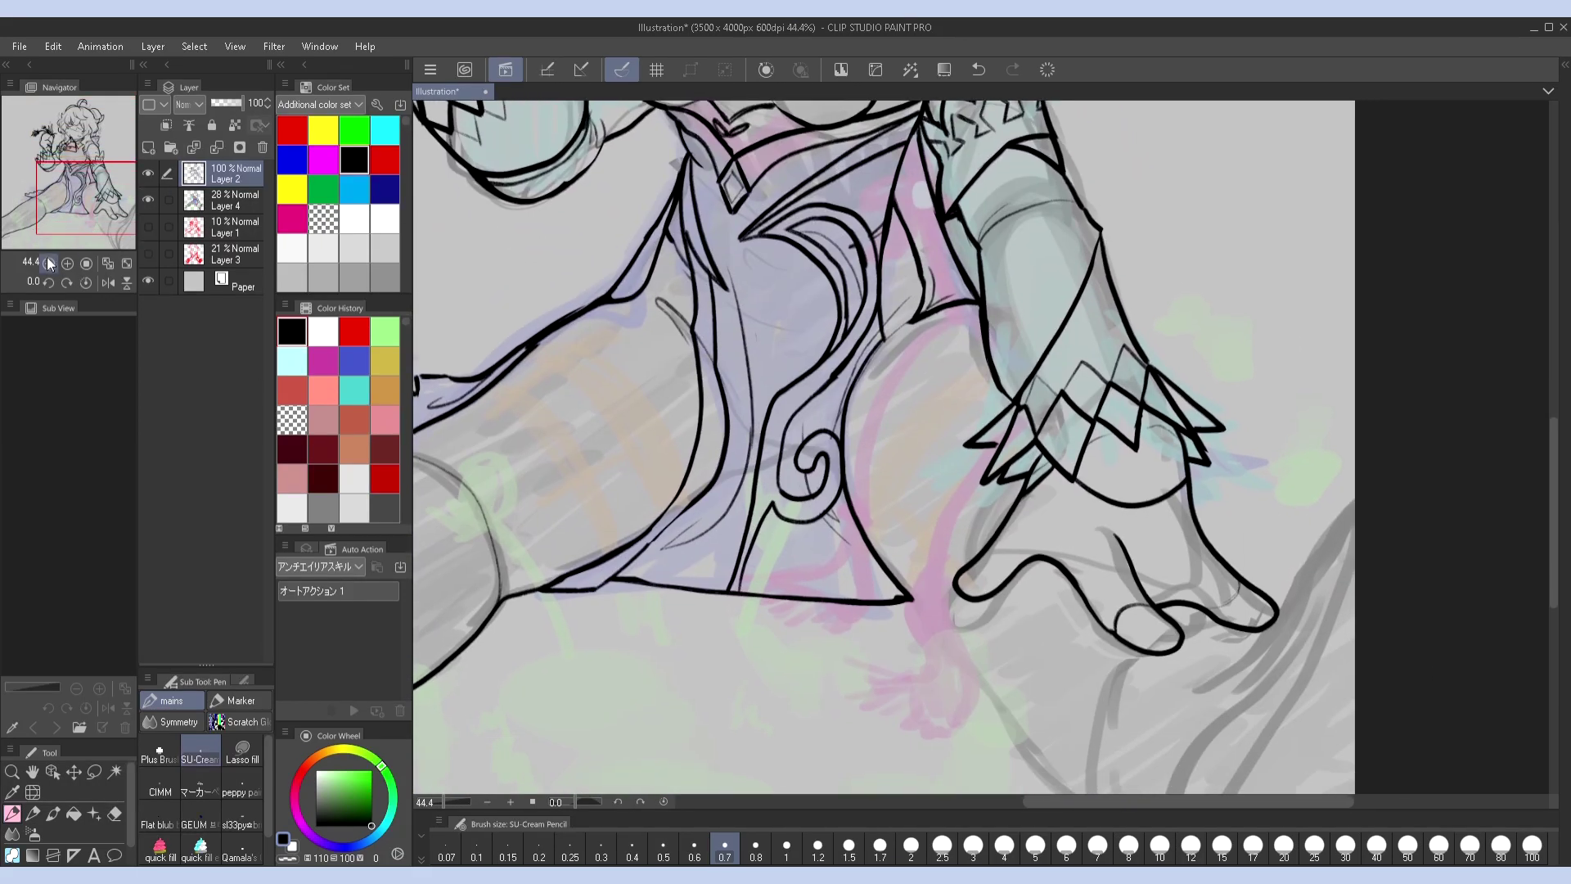
scroll(1006, 409, "down", 5)
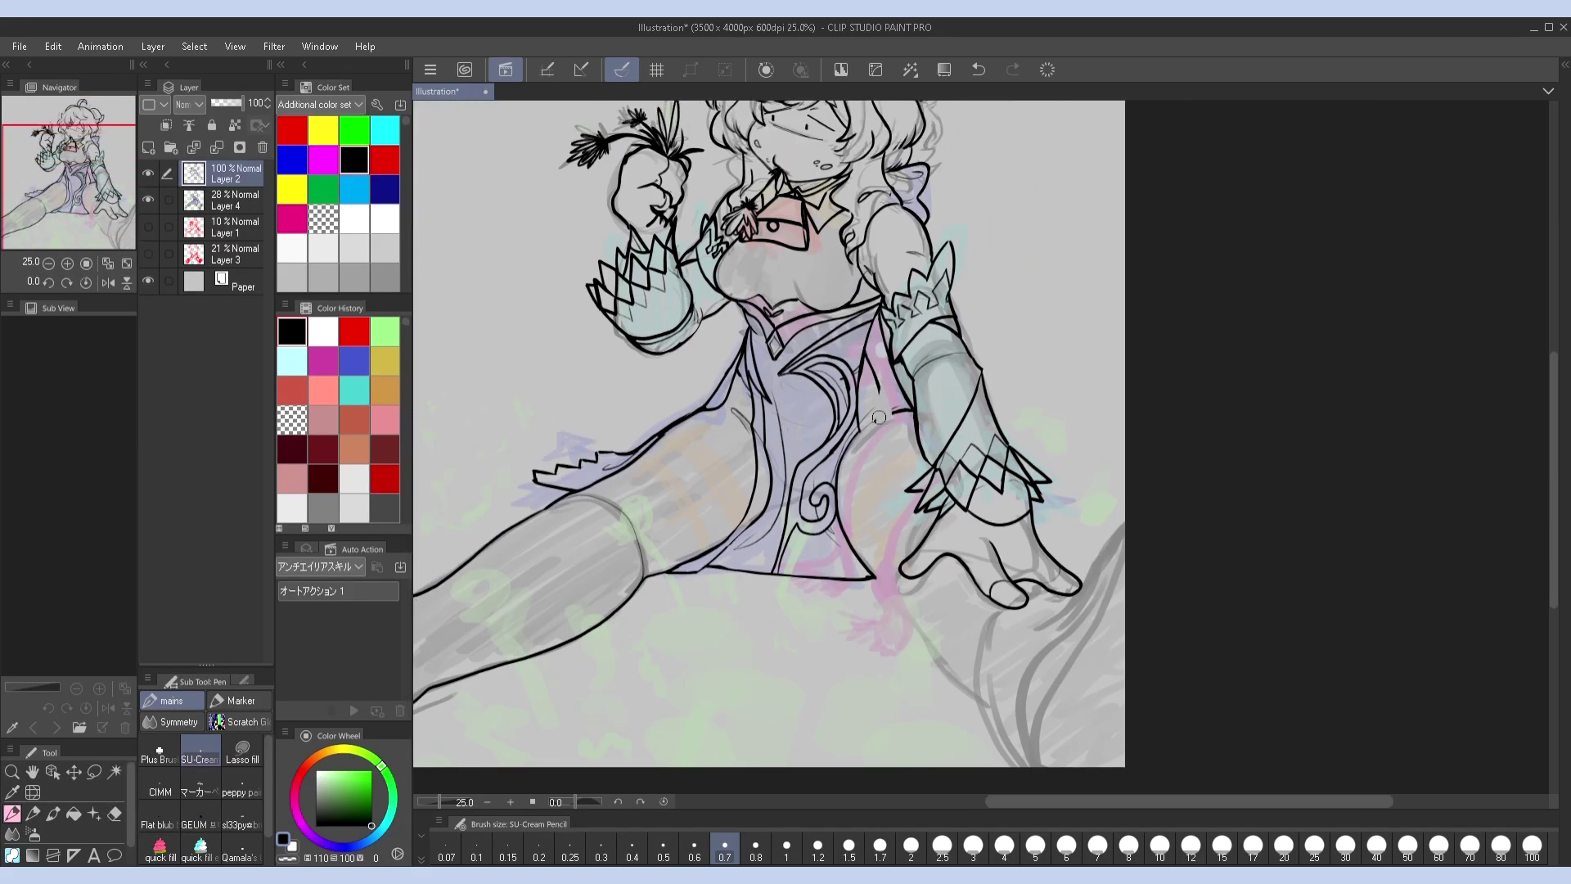
Ink an inner line on the hip flap and the thigh contour beside it, undoing a trial underside stroke
left_click_drag(870, 423, 852, 451)
left_click_drag(869, 335, 888, 413)
key("h")
key("h")
key("h")
left_click_drag(1074, 589, 984, 698)
key("h")
key("h")
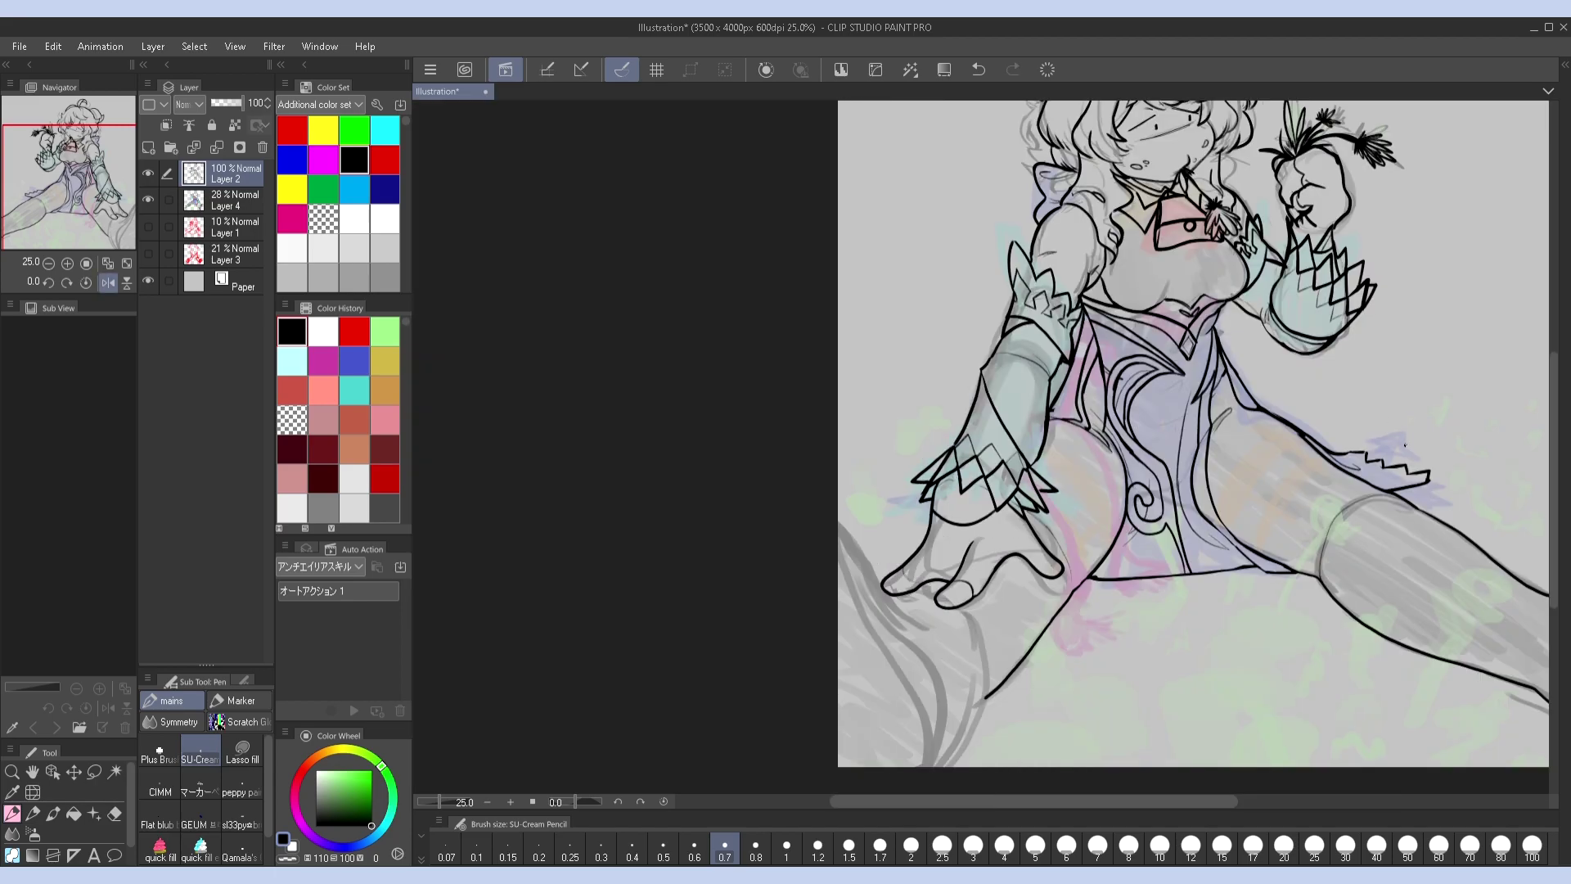
key("h")
key("ctrl+z")
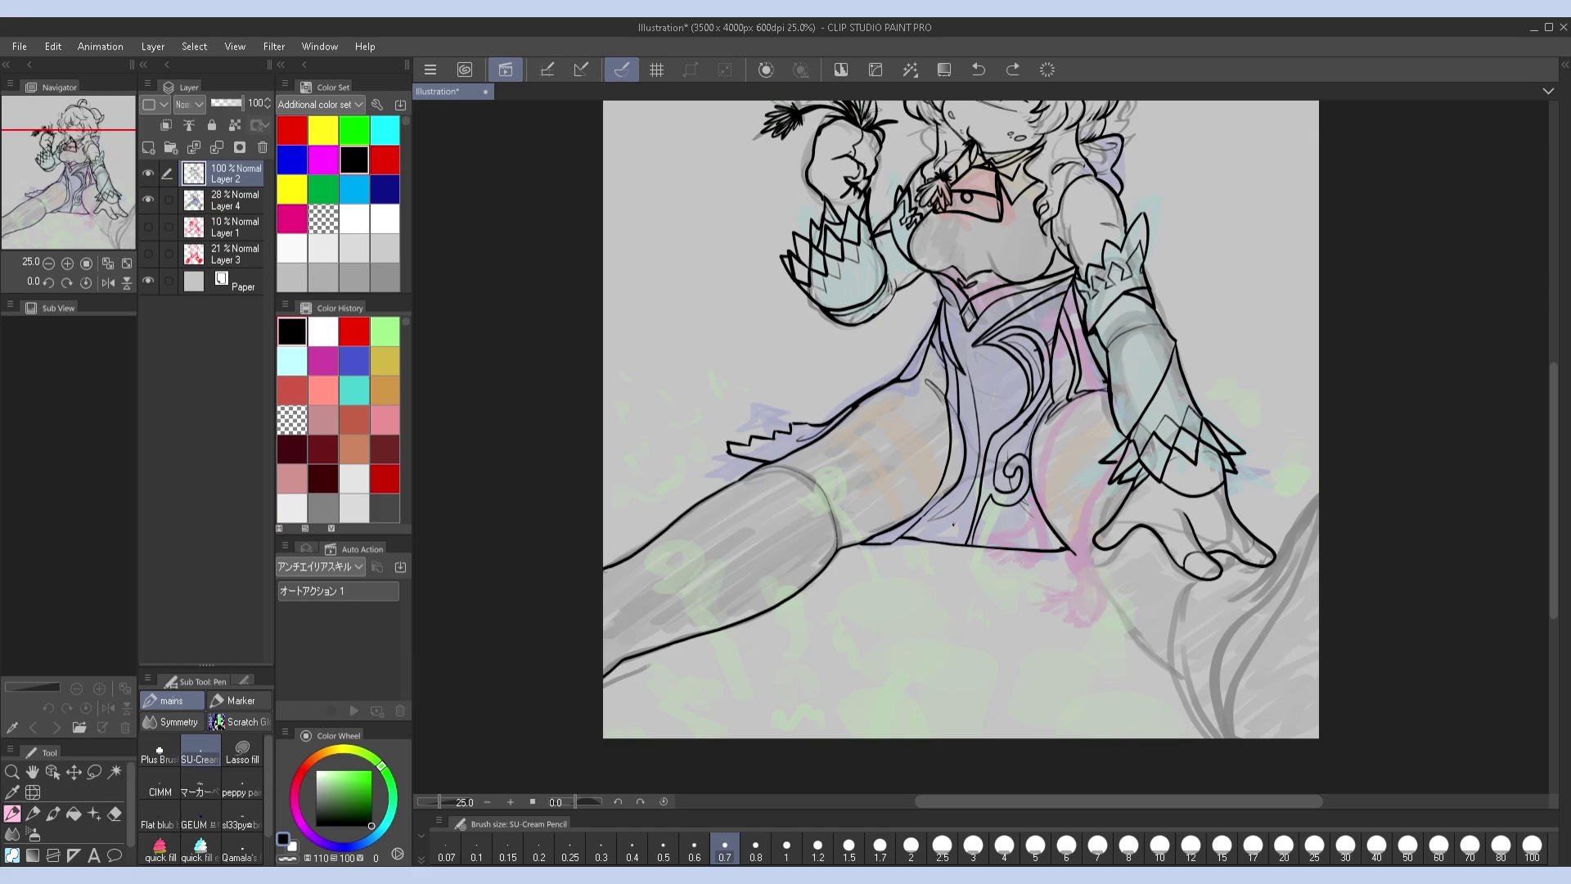
Rework the front panel's lower corner near the planted hand, comparing trial strokes with undo and redo
mouse_move(843, 552)
left_mouse_down()
mouse_move(1109, 556)
mouse_move(1088, 560)
mouse_move(1175, 666)
left_mouse_up()
key("ctrl+z")
key("ctrl+z")
key("ctrl+y")
key("h")
key("ctrl+z")
key("ctrl+y")
key("ctrl+z")
key("h")
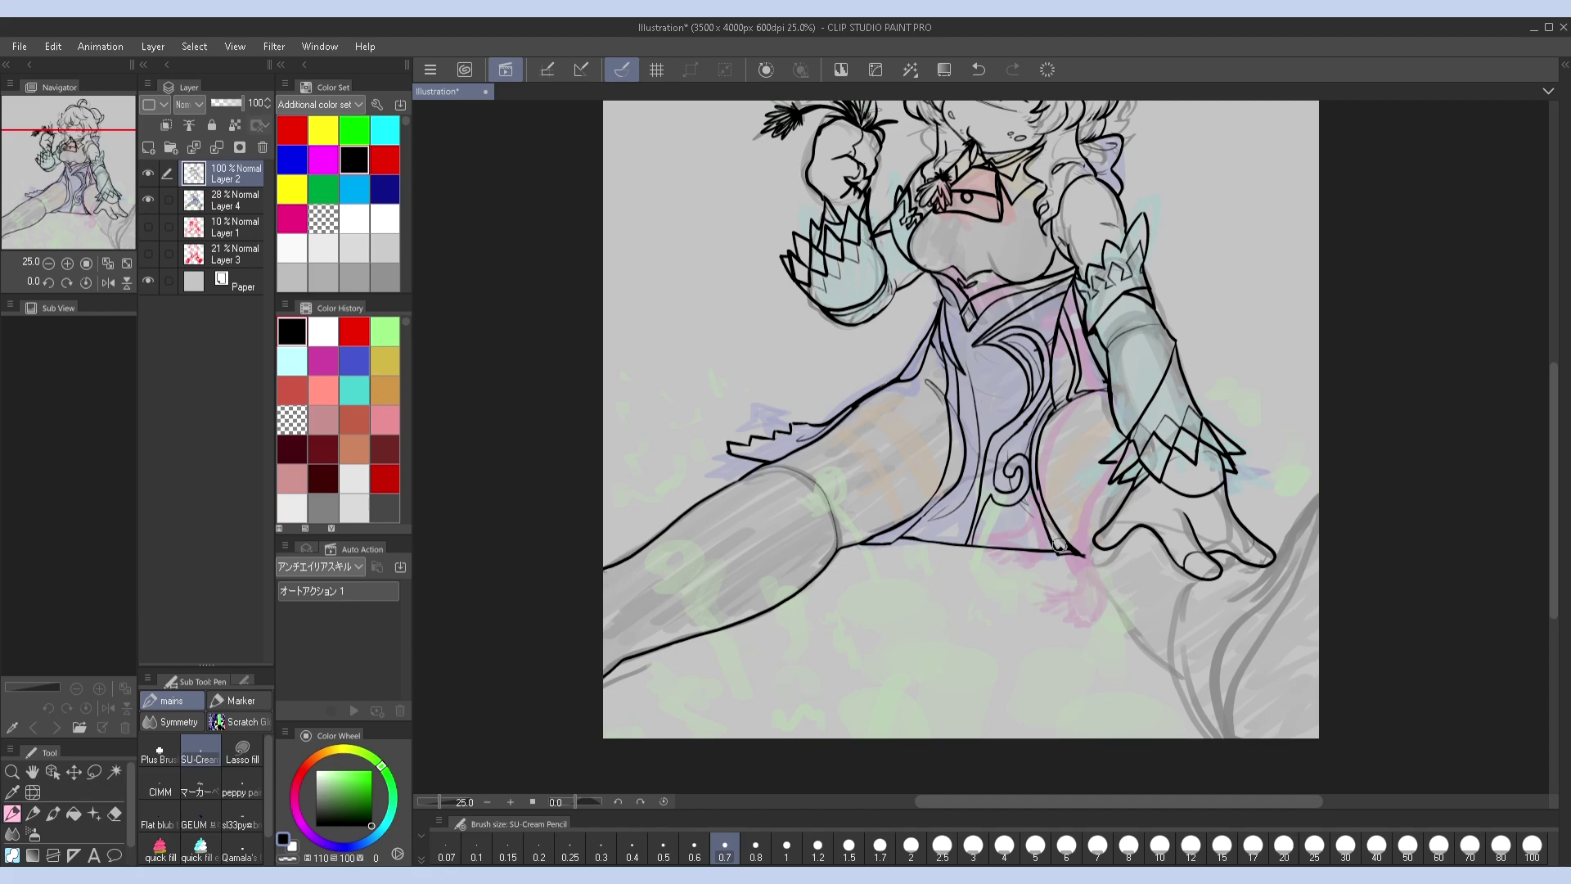
Fit the whole canvas in view and ink the underside of the leg behind the planted hand
left_click_drag(1015, 387, 978, 477)
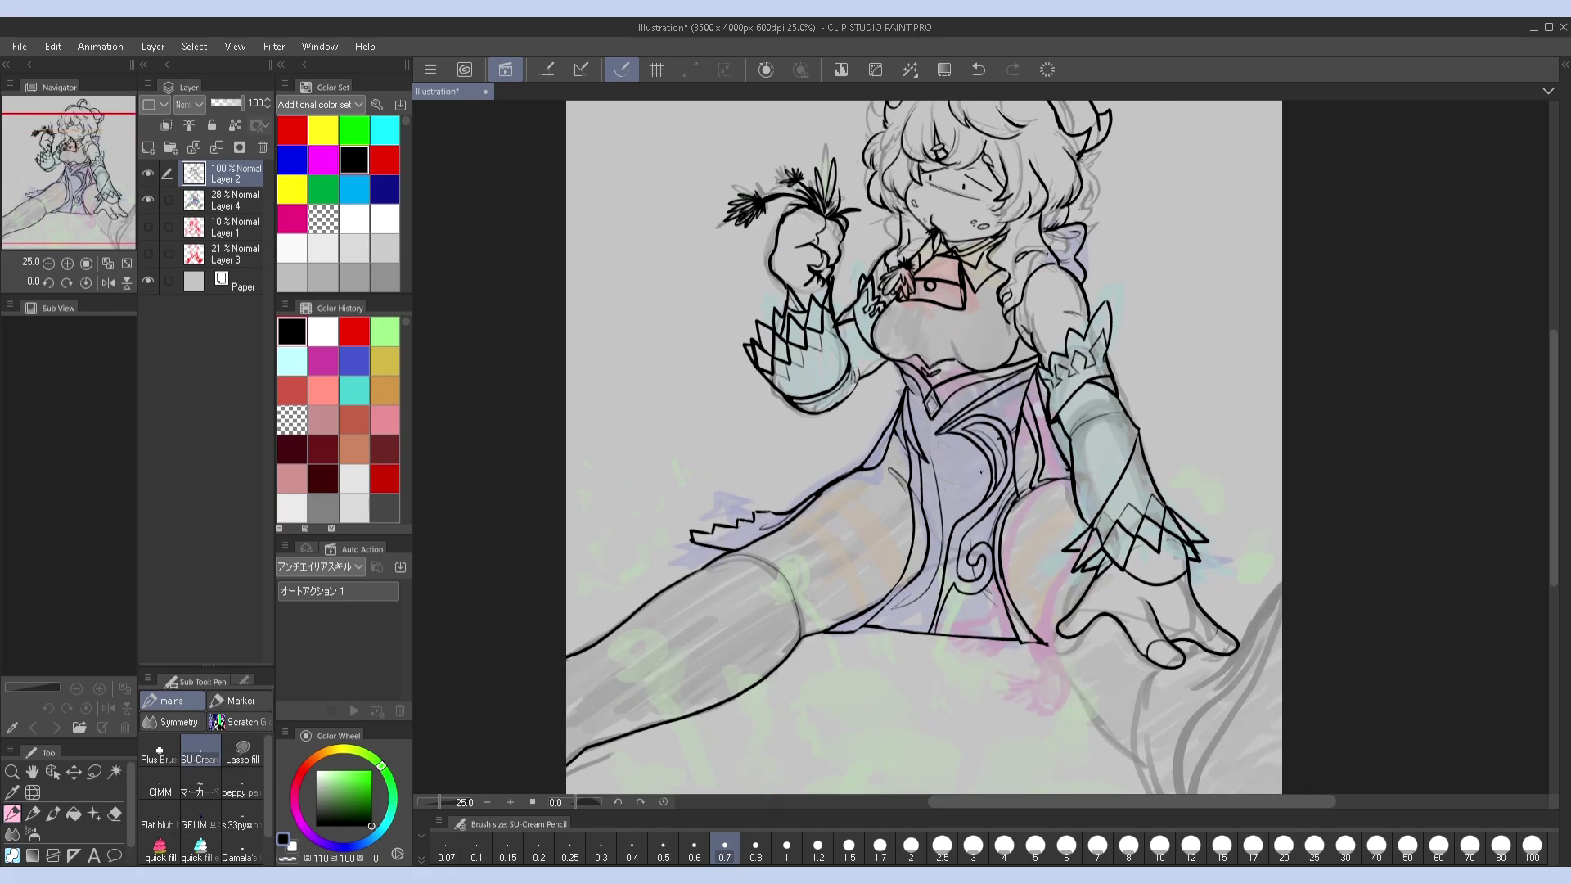
left_click(127, 264)
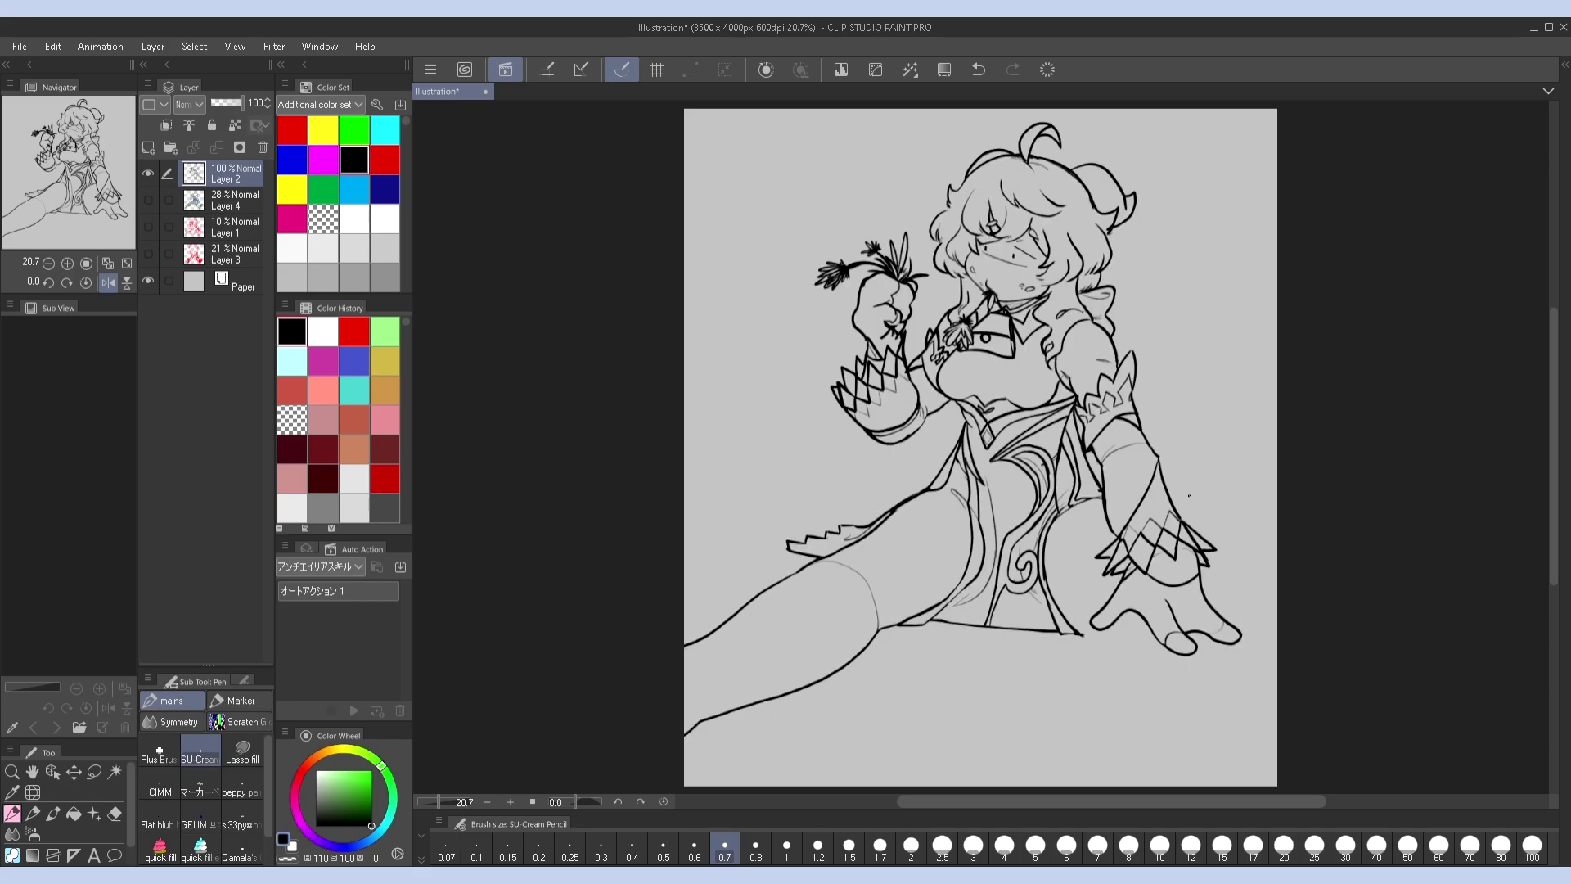
key("h")
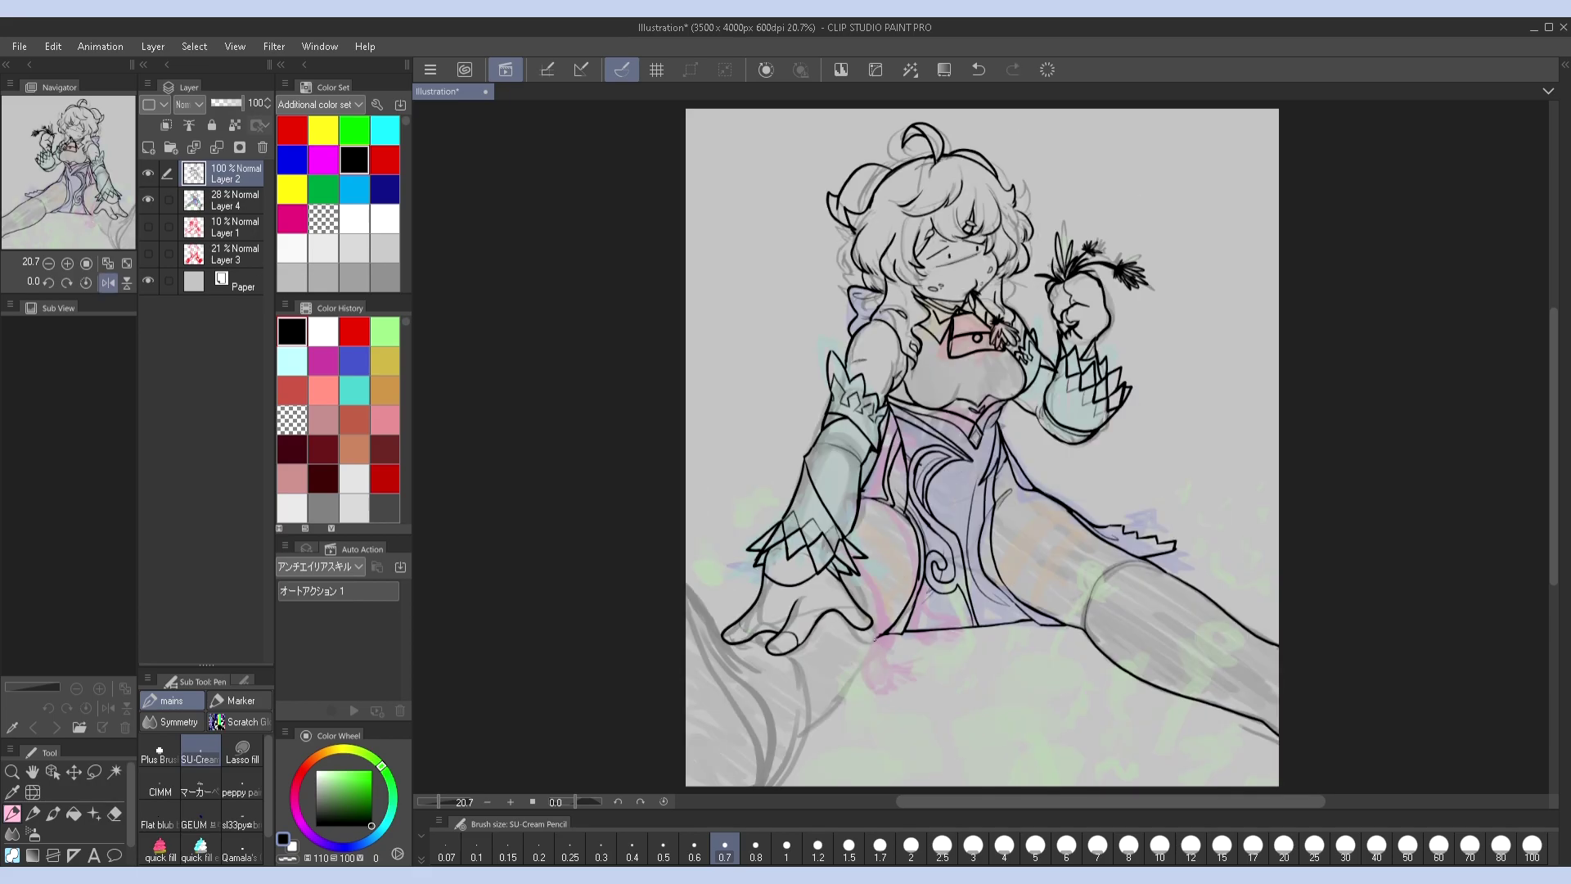
left_click_drag(796, 747, 758, 789)
key("h")
key("h")
Set the brush size to 1.5 and ink the leg's upper outline beside the planted hand, redoing the stroke
left_click(849, 847)
left_click_drag(687, 571, 717, 612)
key("h")
key("ctrl+z")
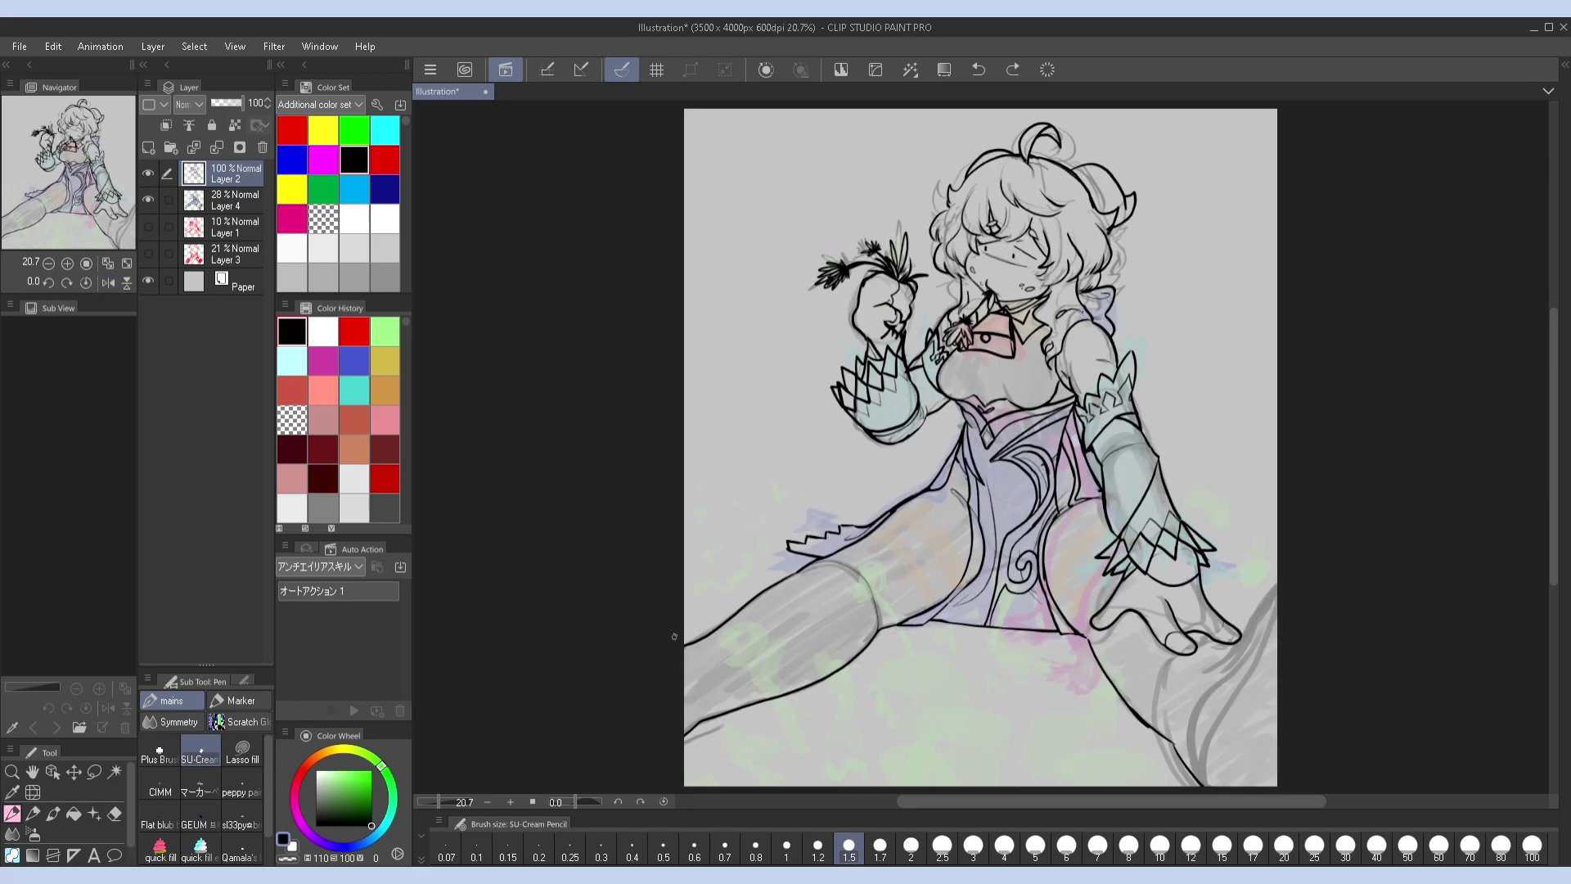
left_click_drag(1280, 607, 1212, 668)
key("h")
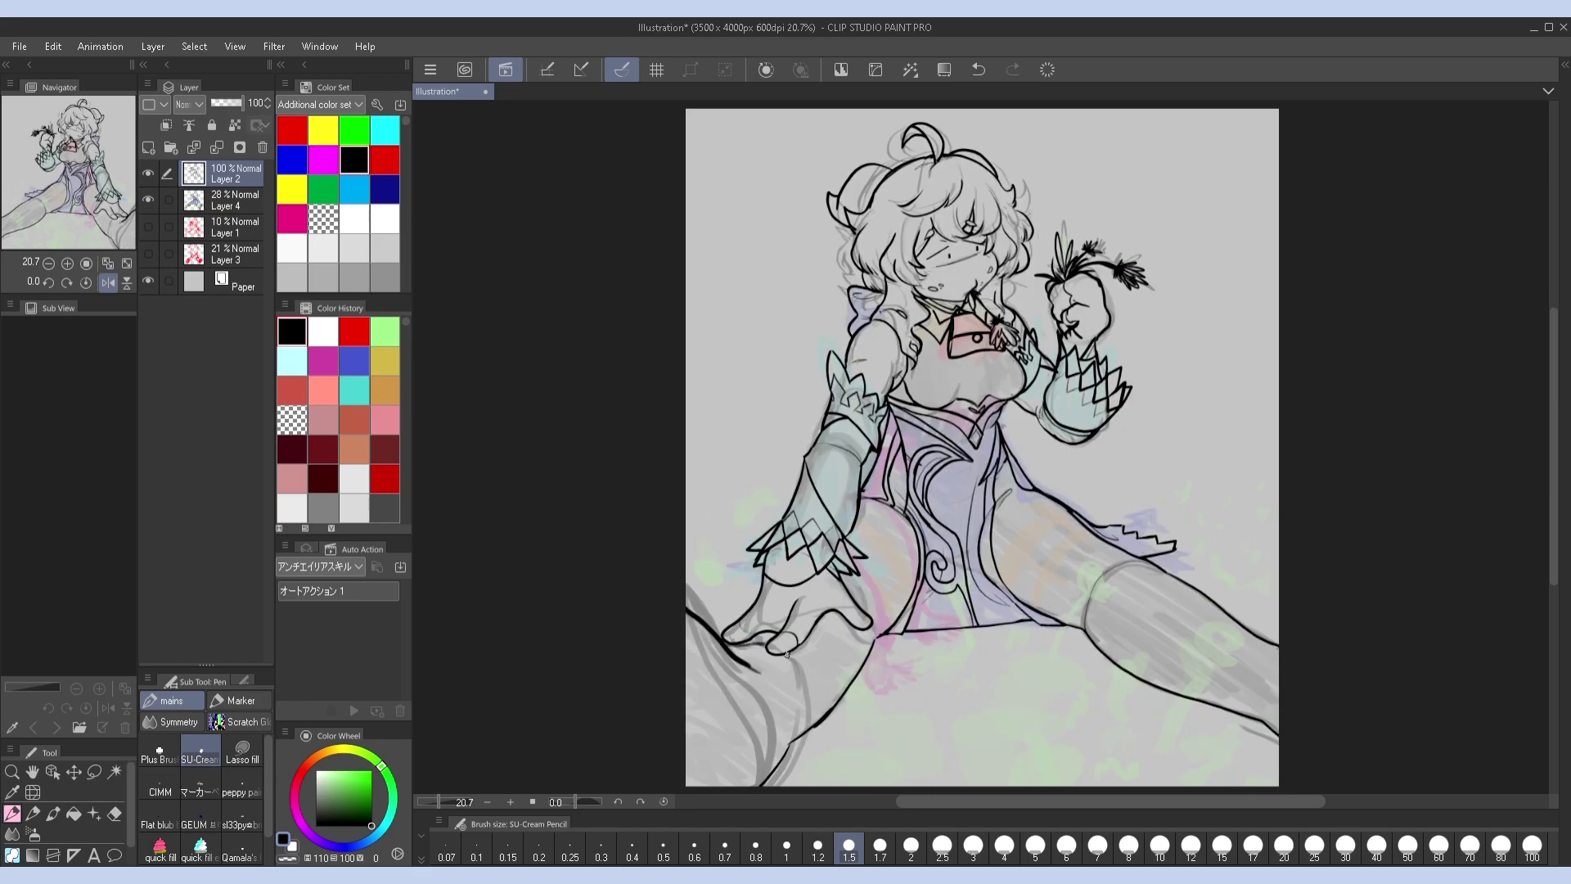
Hide the coloured sketch on Layer 4 and thicken the extended leg's upper outline near the canvas edge
left_click(148, 199)
key("h")
key("h")
left_click_drag(1229, 615, 1256, 635)
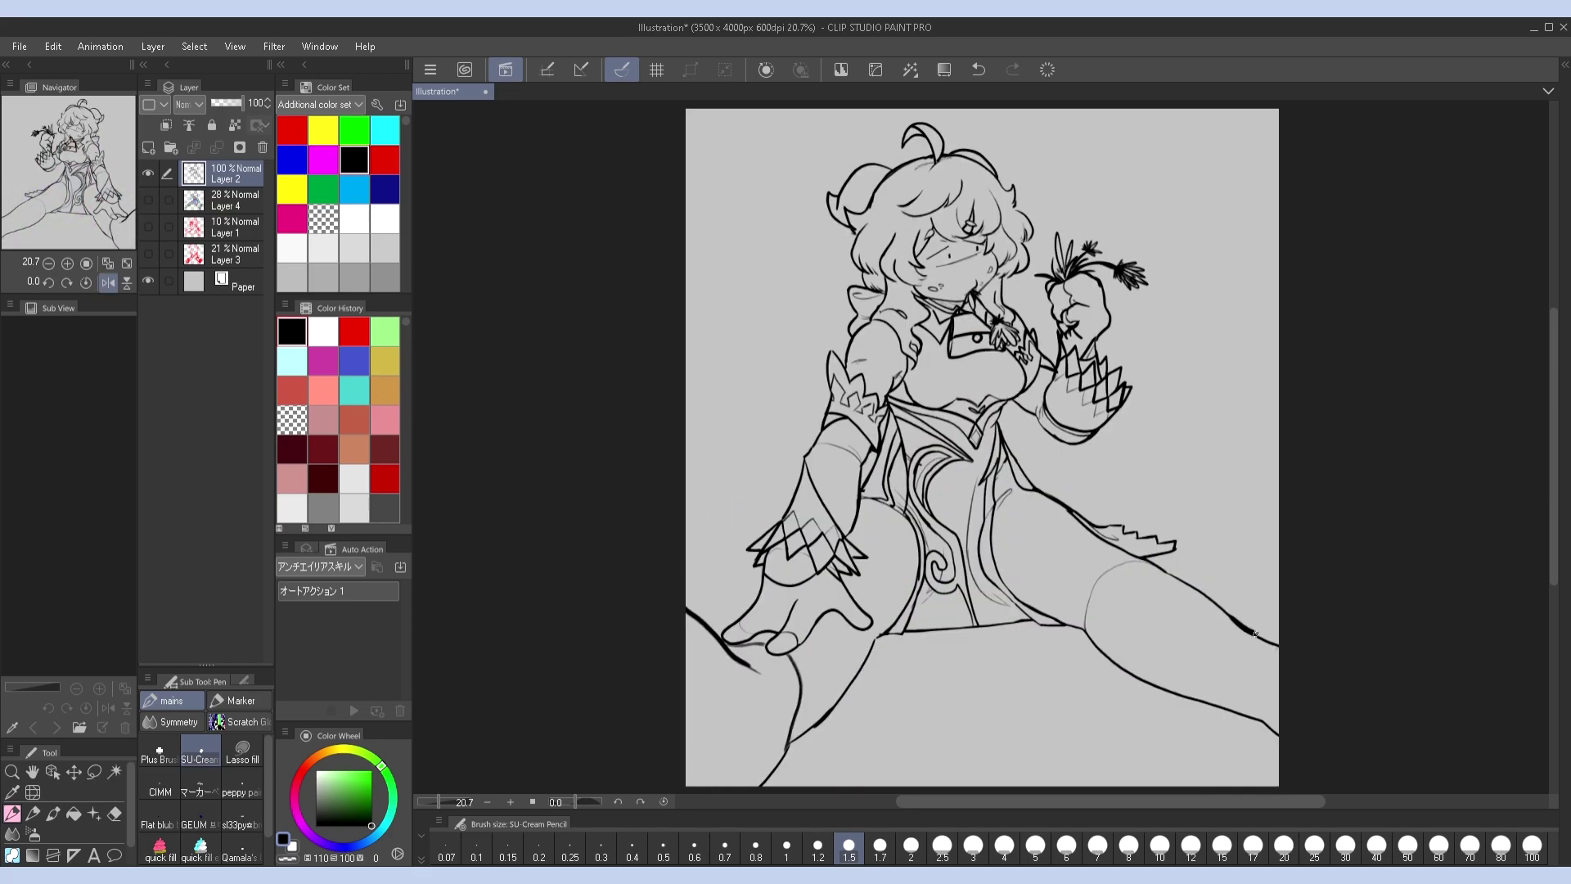
key("h")
key("h")
key("h")
Thicken the outline of the planted hand's outer edge, fingers and thumb, checking it mirrored
mouse_move(1198, 554)
left_mouse_down()
mouse_move(1240, 635)
mouse_move(1199, 620)
left_mouse_up()
key("h")
left_click_drag(774, 628, 727, 648)
key("h")
left_click_drag(1118, 591, 1100, 613)
key("h")
key("h")
Thicken the jagged hem of the lowered forearm sleeve and compare the drawing in both orientations
key("h")
left_click_drag(786, 534, 822, 573)
key("h")
key("h")
key("h")
key("h")
key("h")
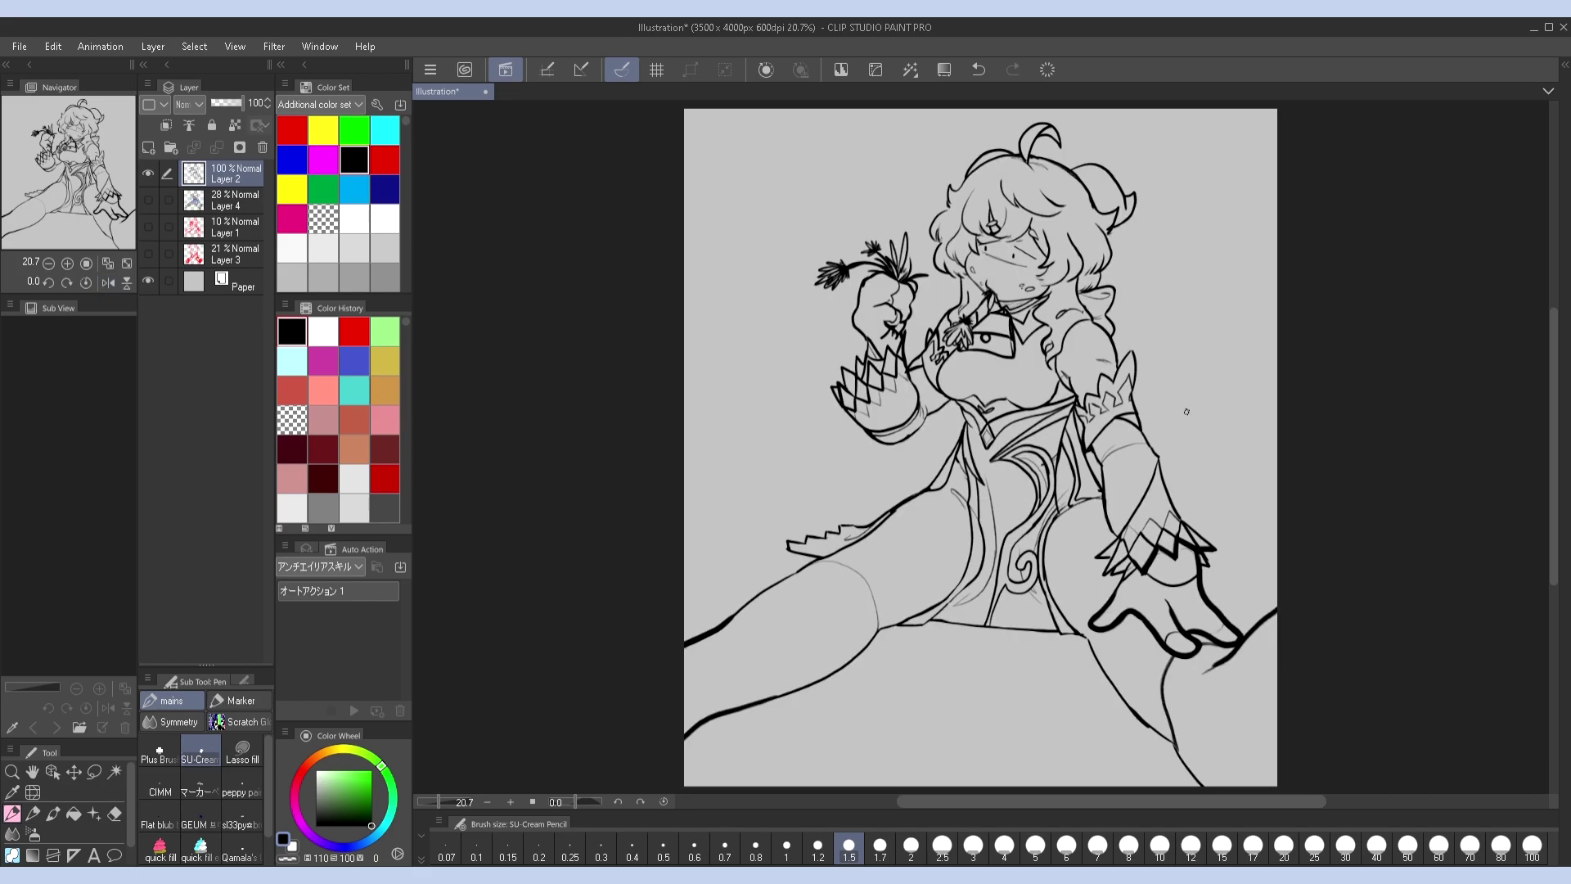
Show the sketch again and ink two curved bands around the extended leg's thigh at brush size 0.7
key("F1")
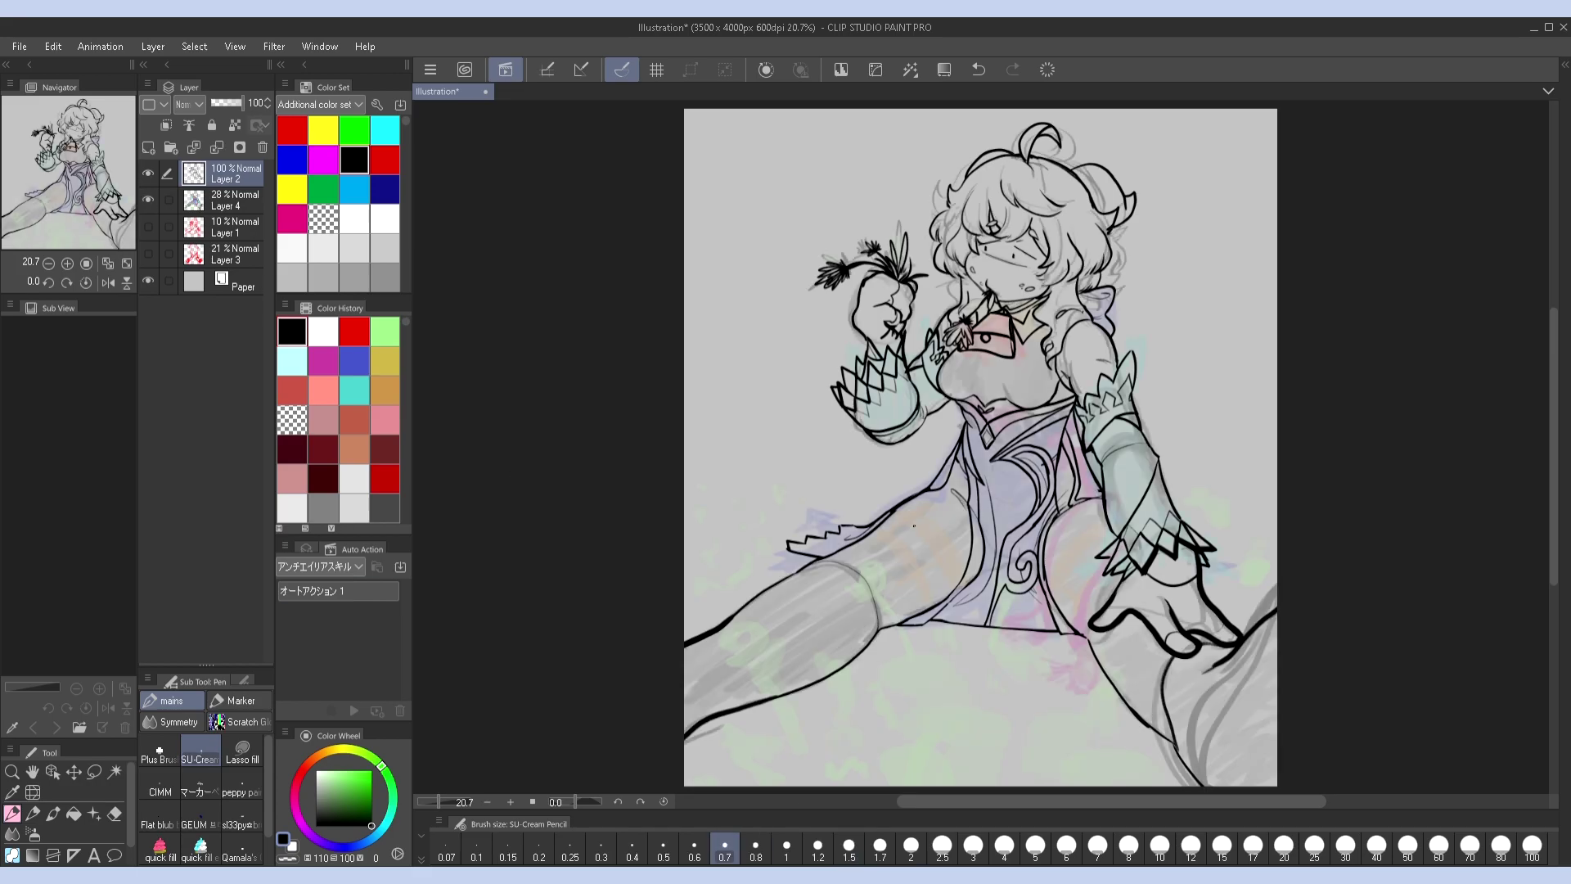
scroll(933, 519, "up", 3)
left_click_drag(914, 450, 865, 465)
left_click_drag(793, 517, 888, 655)
left_click_drag(862, 644, 868, 681)
mouse_move(825, 484)
left_mouse_down()
mouse_move(950, 609)
mouse_move(924, 644)
left_mouse_up()
Ink matching curved bands around the other thigh beside the planted hand, undoing a trial stroke
mouse_move(1226, 501)
left_mouse_down()
mouse_move(1168, 540)
mouse_move(1129, 646)
left_mouse_up()
left_click_drag(1237, 530, 1144, 612)
mouse_move(1155, 696)
left_mouse_down()
mouse_move(1255, 537)
mouse_move(1158, 711)
left_mouse_up()
key("ctrl+z")
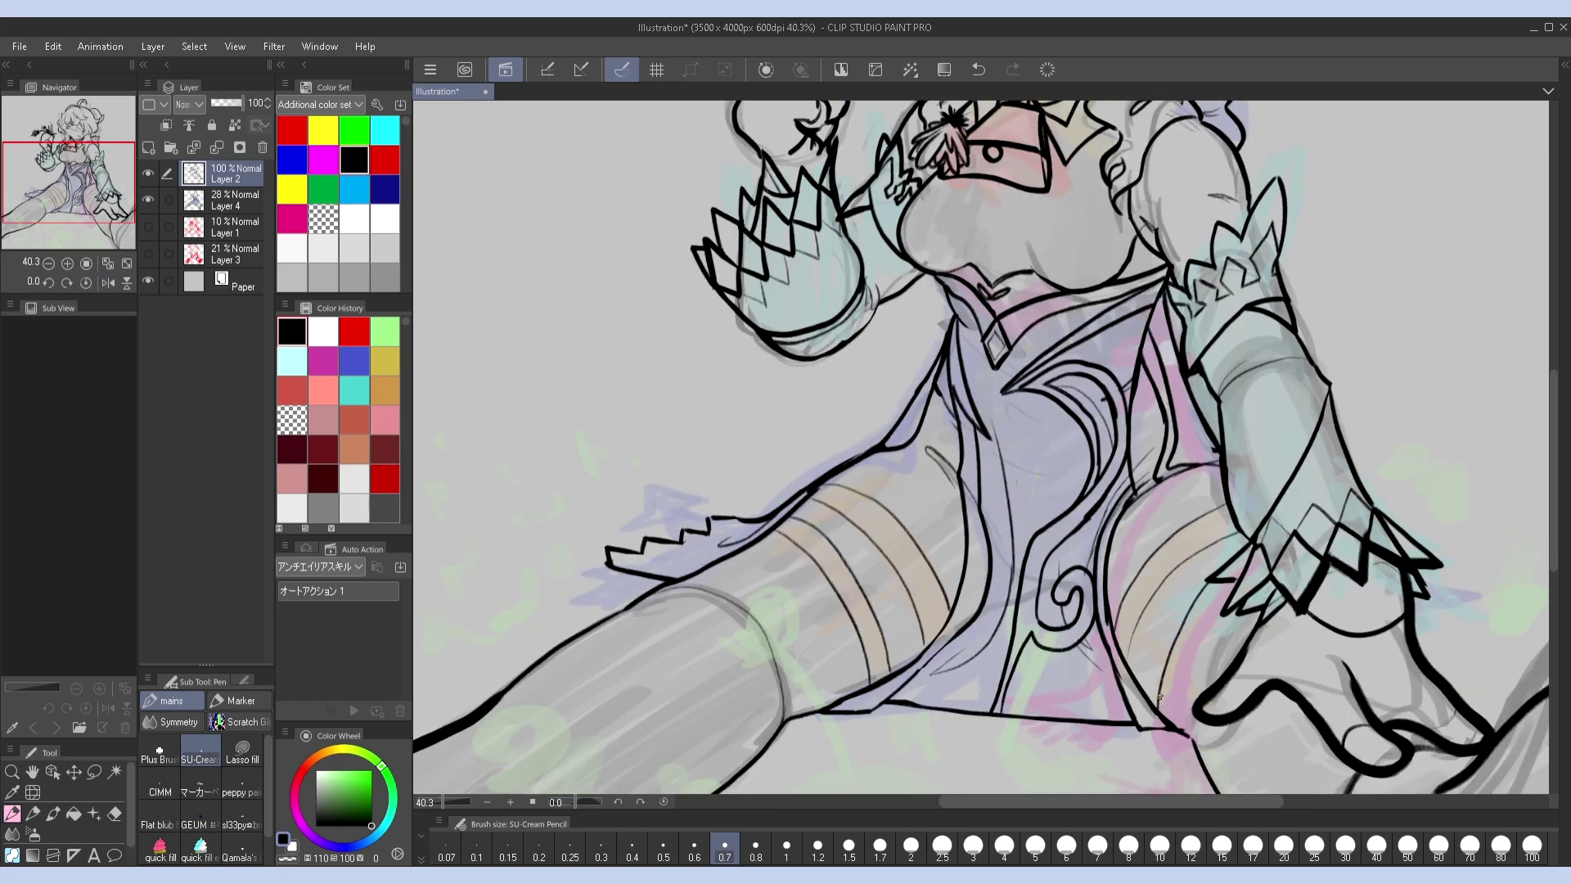
key("h")
key("h")
mouse_move(1180, 729)
left_mouse_down()
mouse_move(1186, 662)
mouse_move(1229, 587)
left_mouse_up()
key("h")
key("h")
Add a new layer and draw a thin strap with diamond-shaped ends across the extended leg's thigh bands
mouse_move(1228, 262)
left_mouse_down()
mouse_move(1227, 115)
mouse_move(1113, 590)
mouse_move(1146, 545)
mouse_move(1219, 242)
mouse_move(1290, 137)
mouse_move(1255, 173)
mouse_move(1259, 258)
left_mouse_up()
key("ctrl+shift+n")
mouse_move(899, 499)
left_mouse_down()
mouse_move(796, 555)
mouse_move(888, 509)
mouse_move(808, 564)
left_mouse_up()
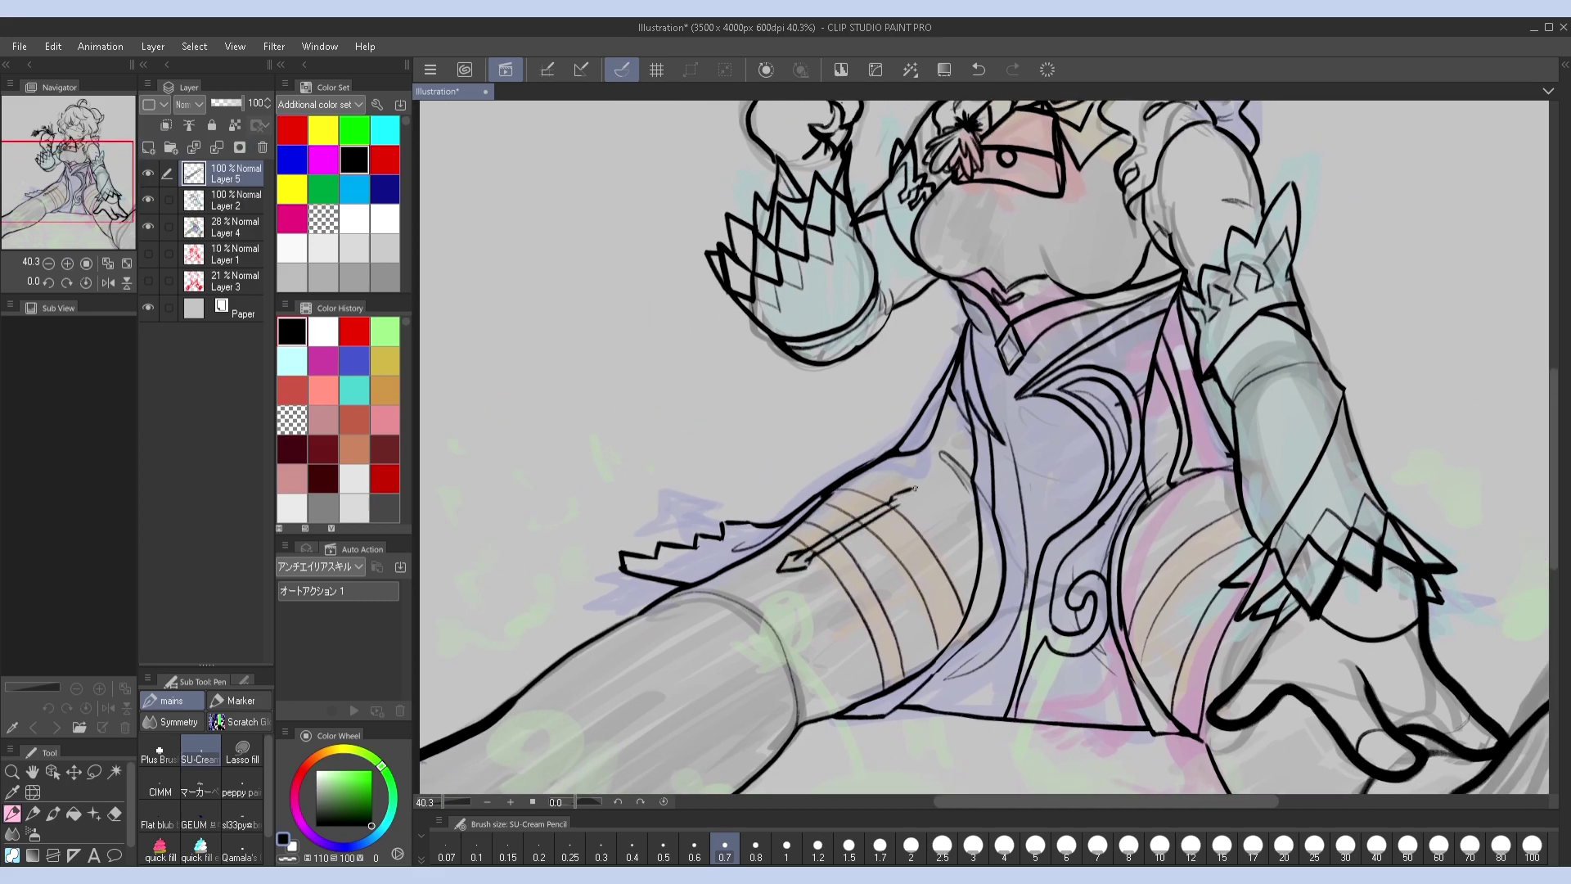
key("h")
left_click_drag(1049, 491, 1077, 512)
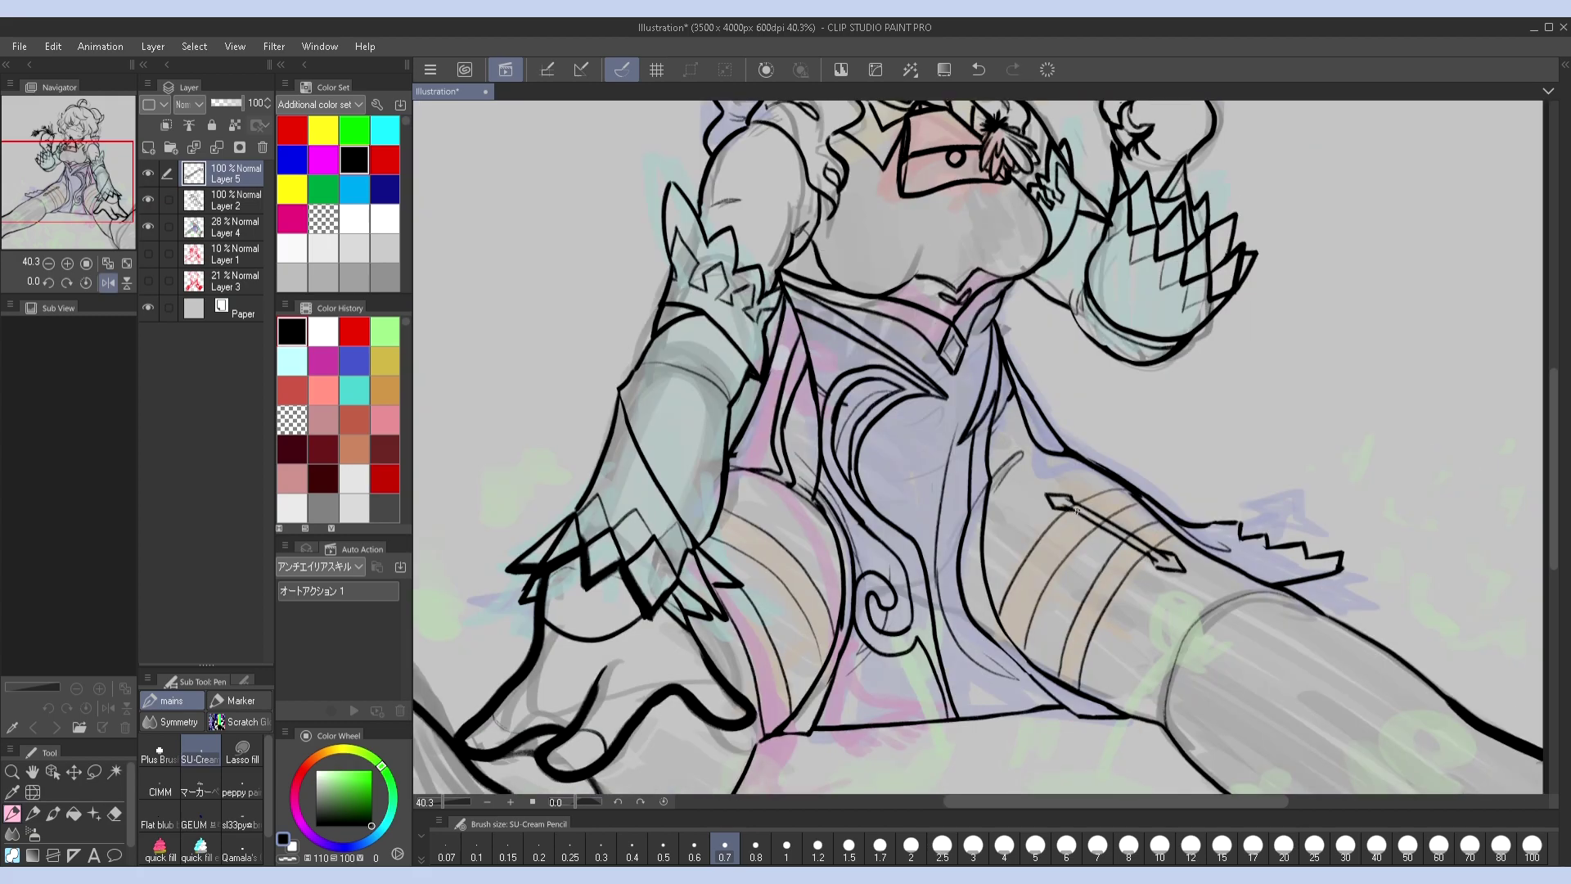
Draw a second thin strap with diamond-shaped ends parallel to the first across the extended leg's thigh bands
key("h")
mouse_move(909, 546)
left_mouse_down()
mouse_move(808, 601)
mouse_move(905, 555)
left_mouse_up()
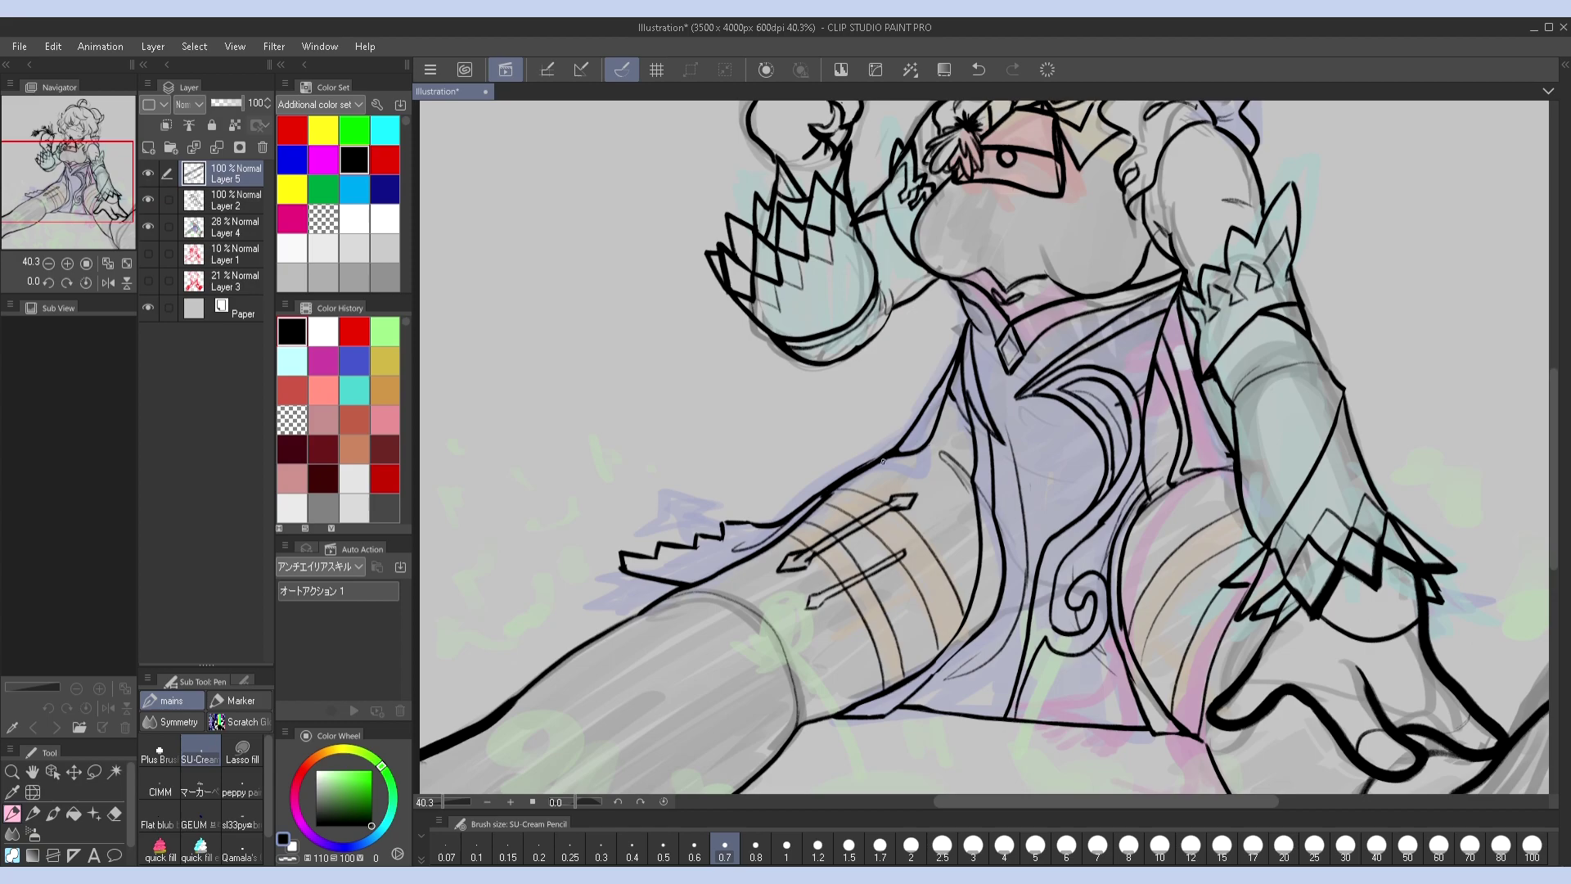
mouse_move(881, 481)
left_mouse_down()
mouse_move(776, 545)
mouse_move(789, 586)
left_mouse_up()
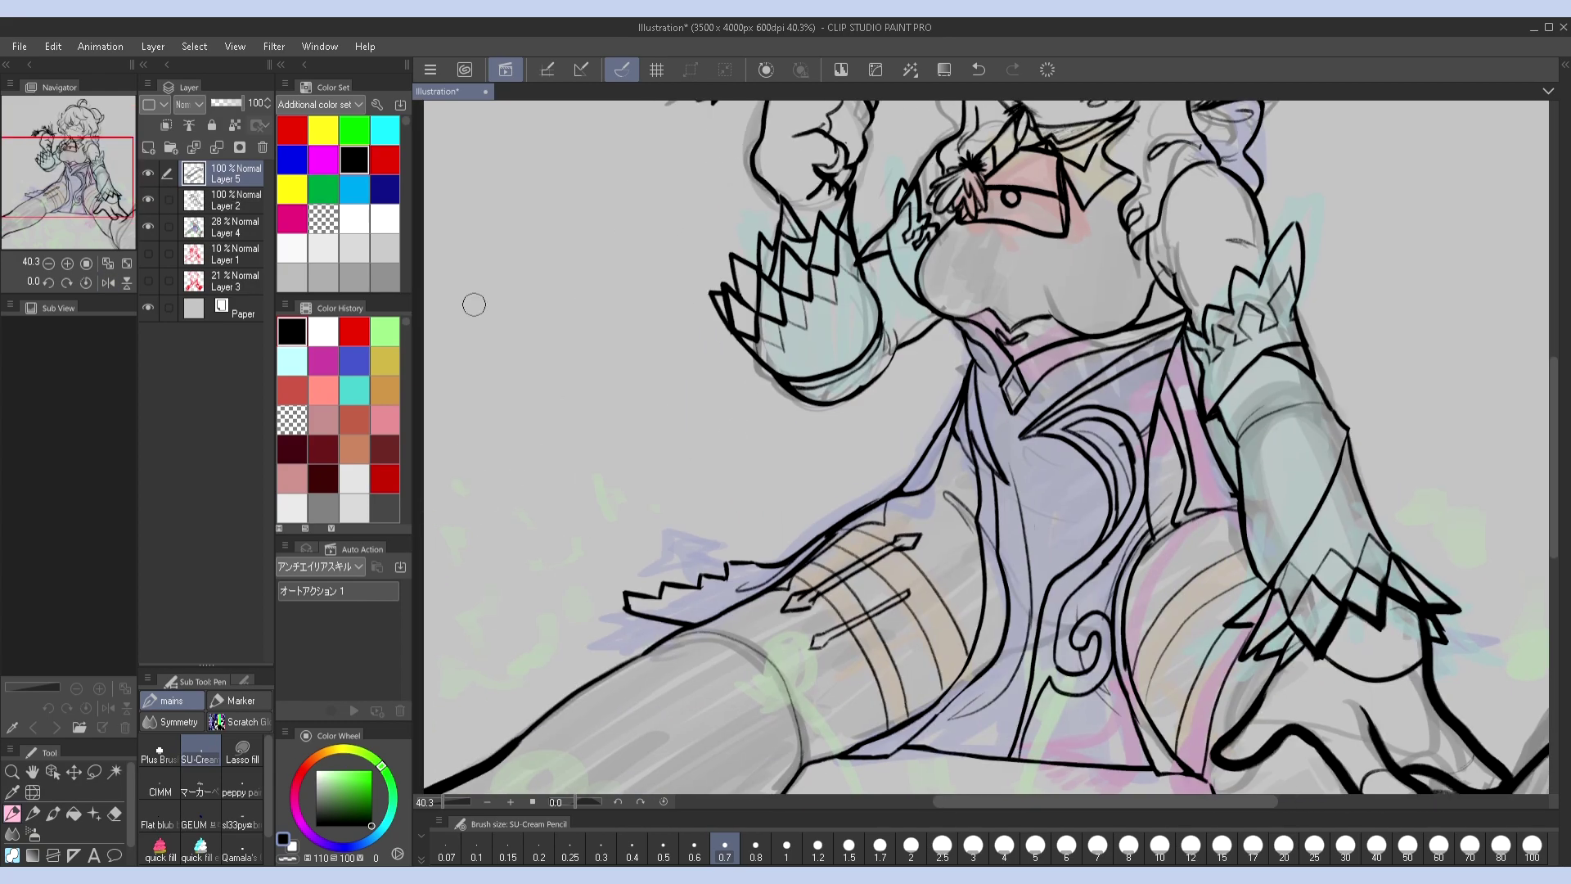
left_click(235, 196)
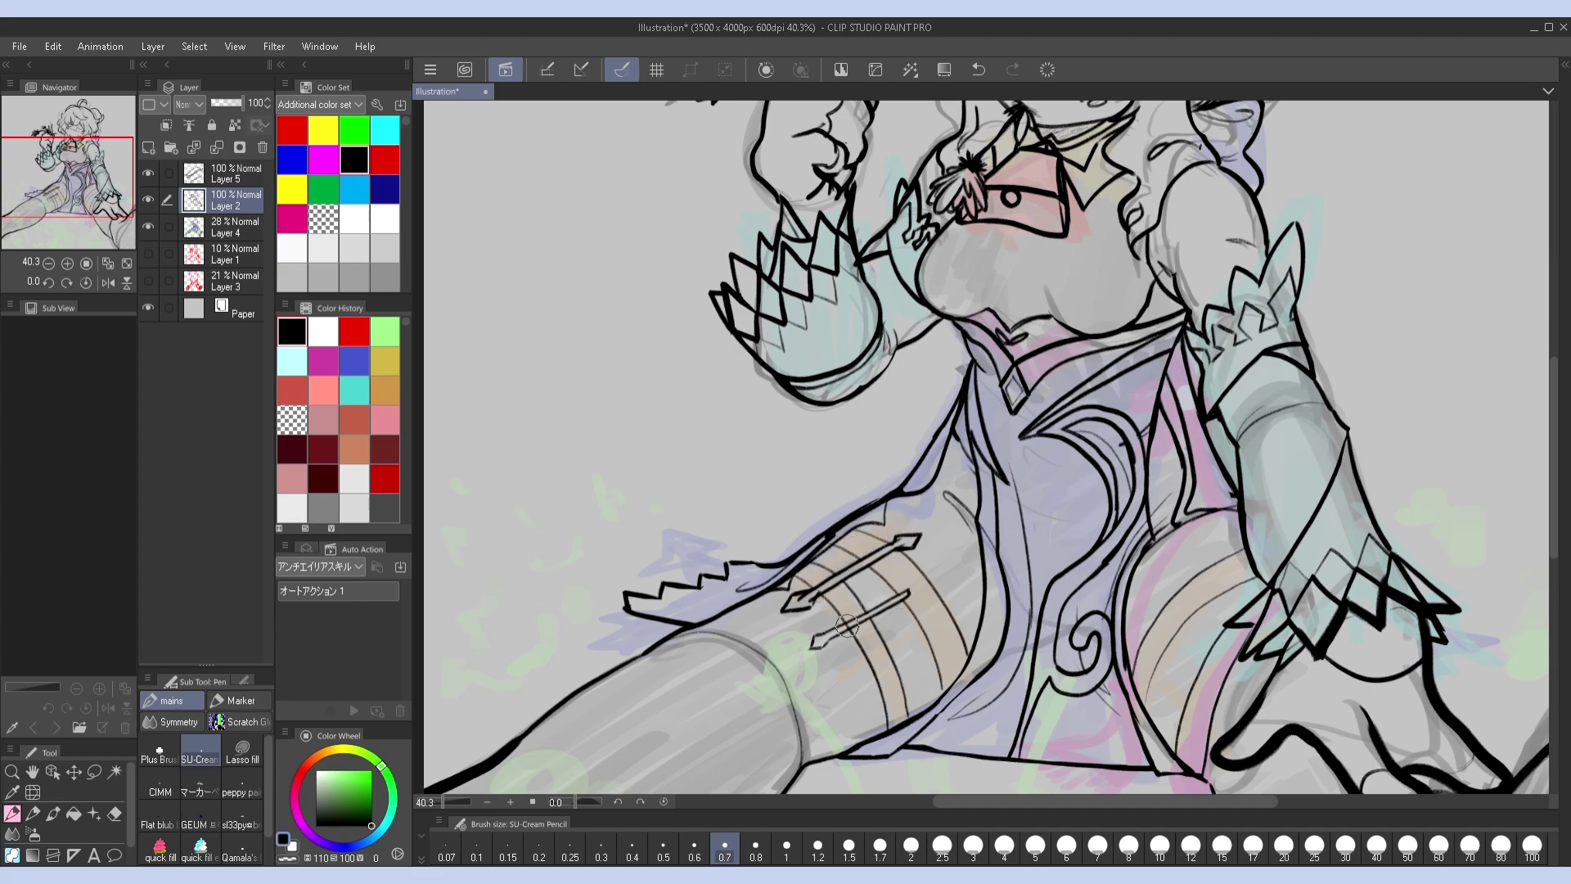
key("ctrl+z")
mouse_move(1227, 574)
left_mouse_down()
mouse_move(998, 485)
mouse_move(1090, 491)
left_mouse_up()
key("ctrl+y")
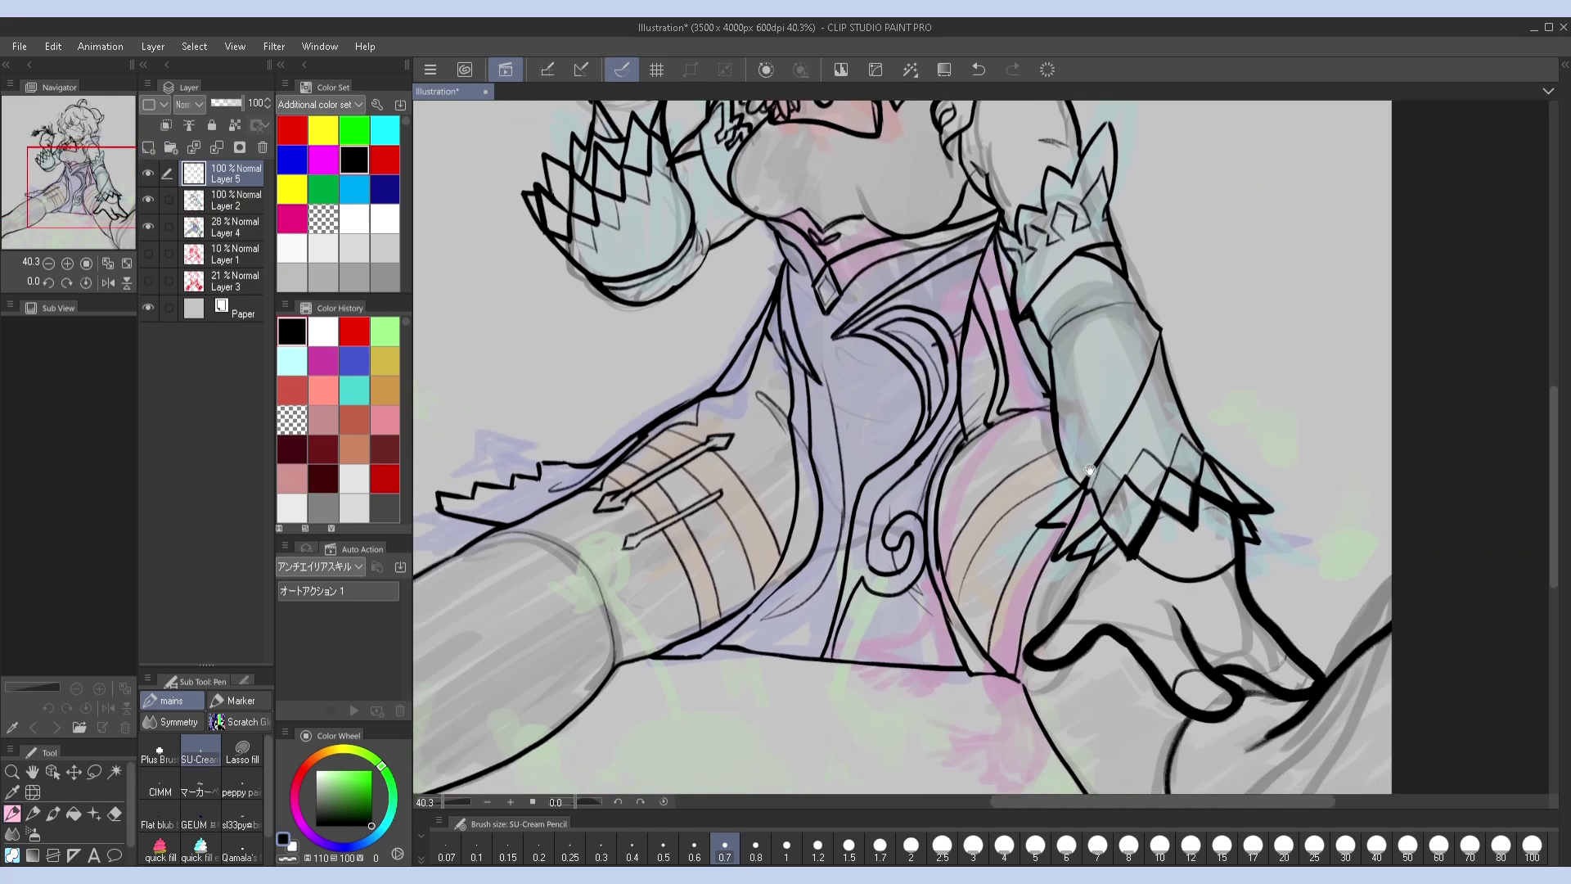
Tidy the lines of the other thigh and its bands beside the planted hand, undoing trial strokes
left_click_drag(1017, 560, 1044, 556)
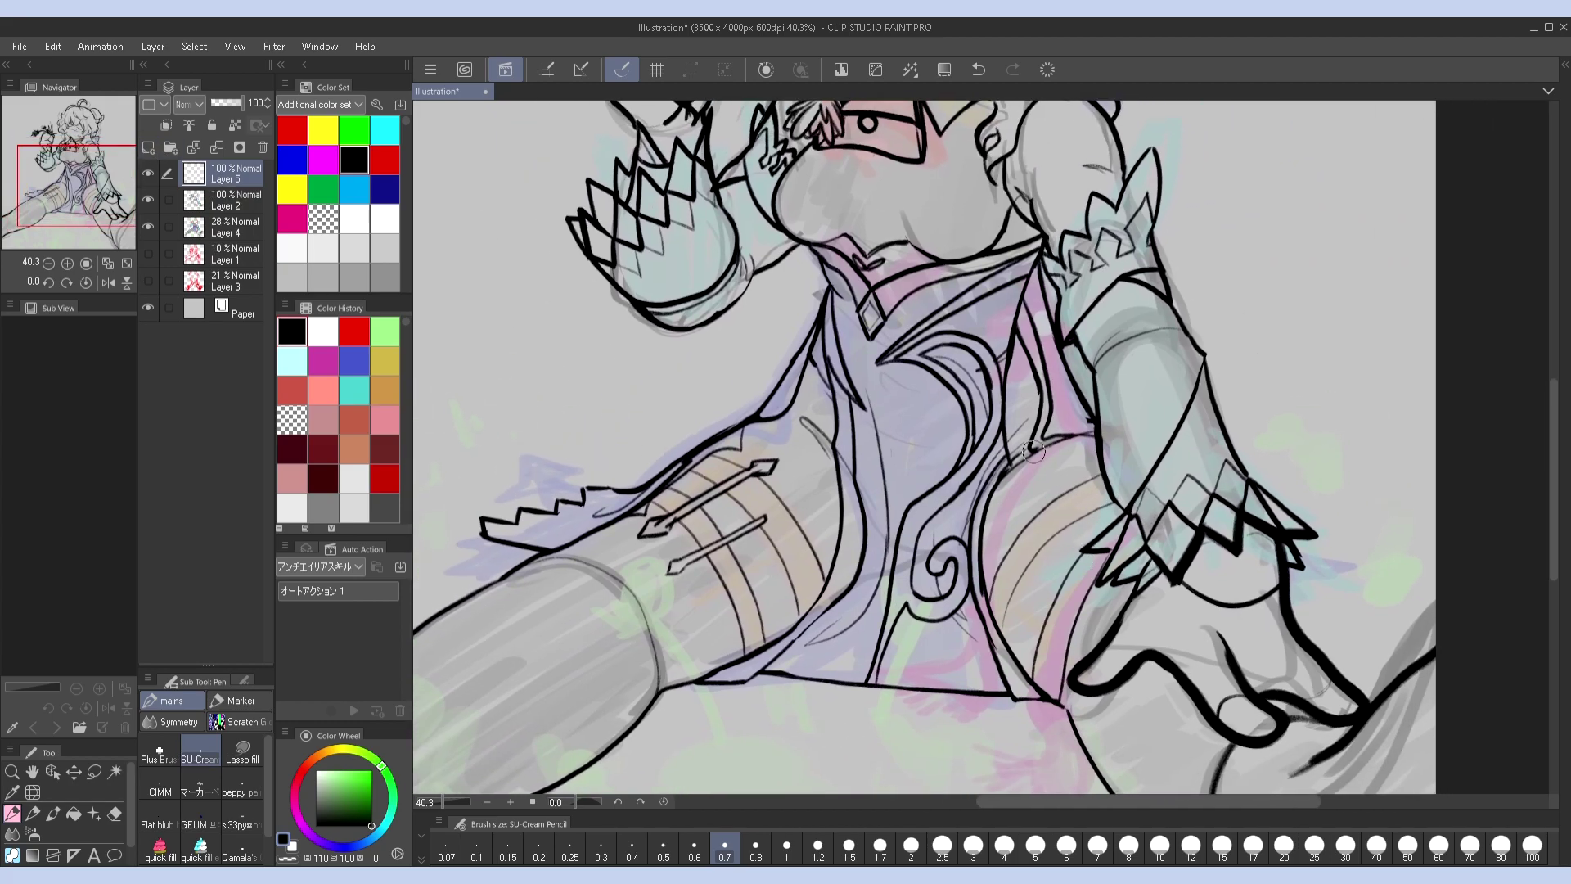
left_click(840, 421, "ctrl+shift")
mouse_move(1062, 702)
left_mouse_down()
mouse_move(1109, 528)
mouse_move(1019, 659)
left_mouse_up()
left_click_drag(1088, 577, 1043, 688)
key("ctrl+z")
key("ctrl+z")
left_click_drag(1125, 509, 1018, 659)
key("h")
key("ctrl+z")
left_click_drag(917, 560, 864, 683)
key("h")
On Layer 5, draw a narrow diamond-ended strap slanting across the lower part of the other thigh's bands
left_click(236, 173)
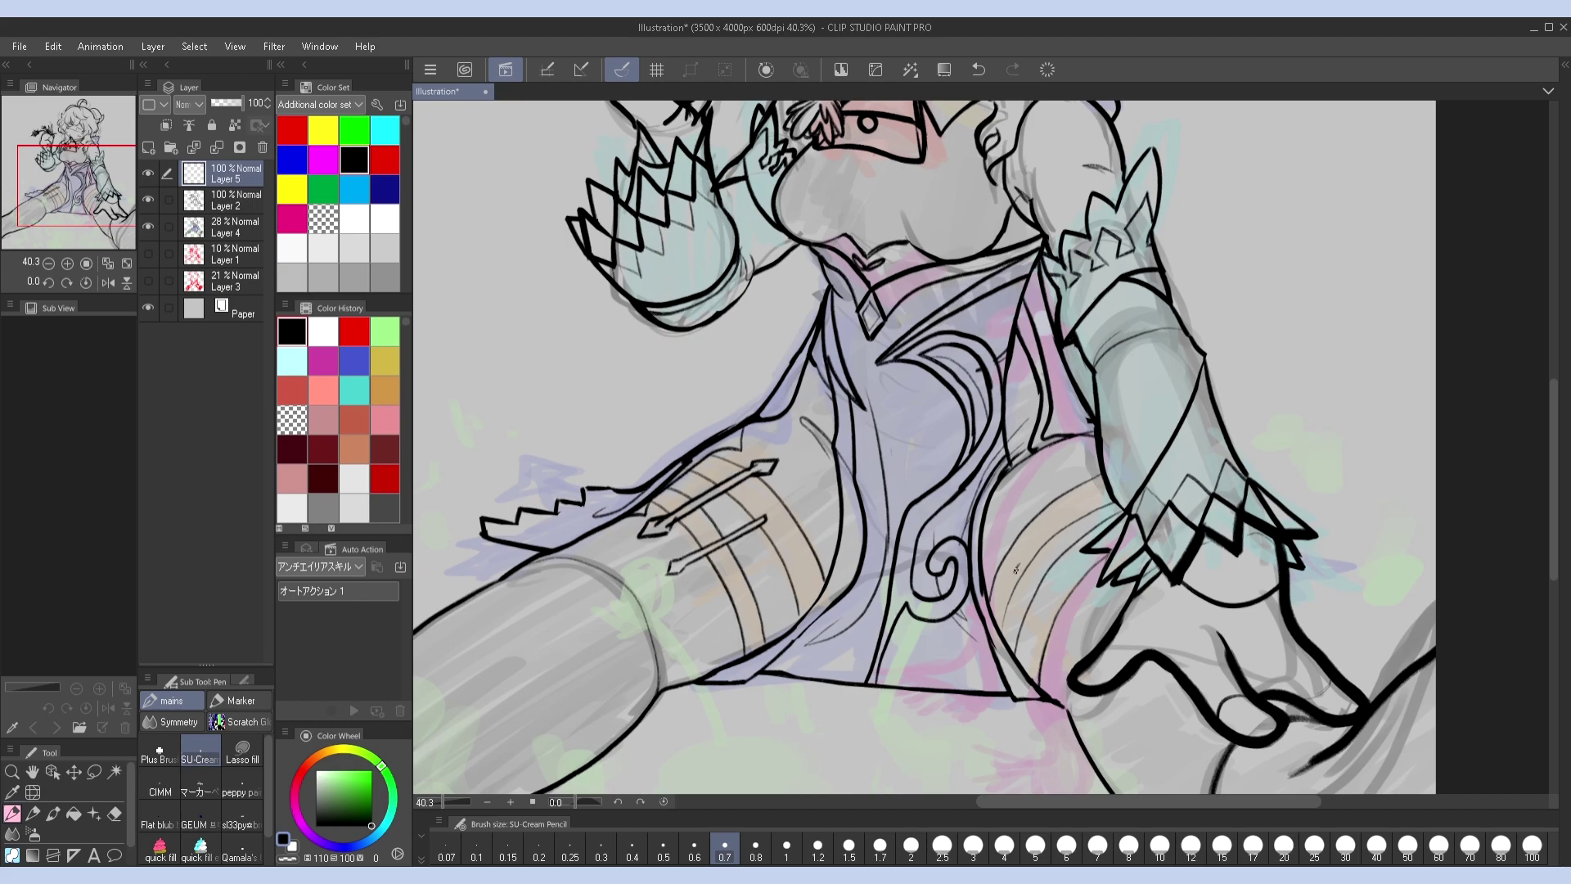
mouse_move(1019, 576)
left_mouse_down()
mouse_move(1085, 633)
mouse_move(1068, 575)
mouse_move(1126, 611)
left_mouse_up()
left_click_drag(1050, 540, 1113, 595)
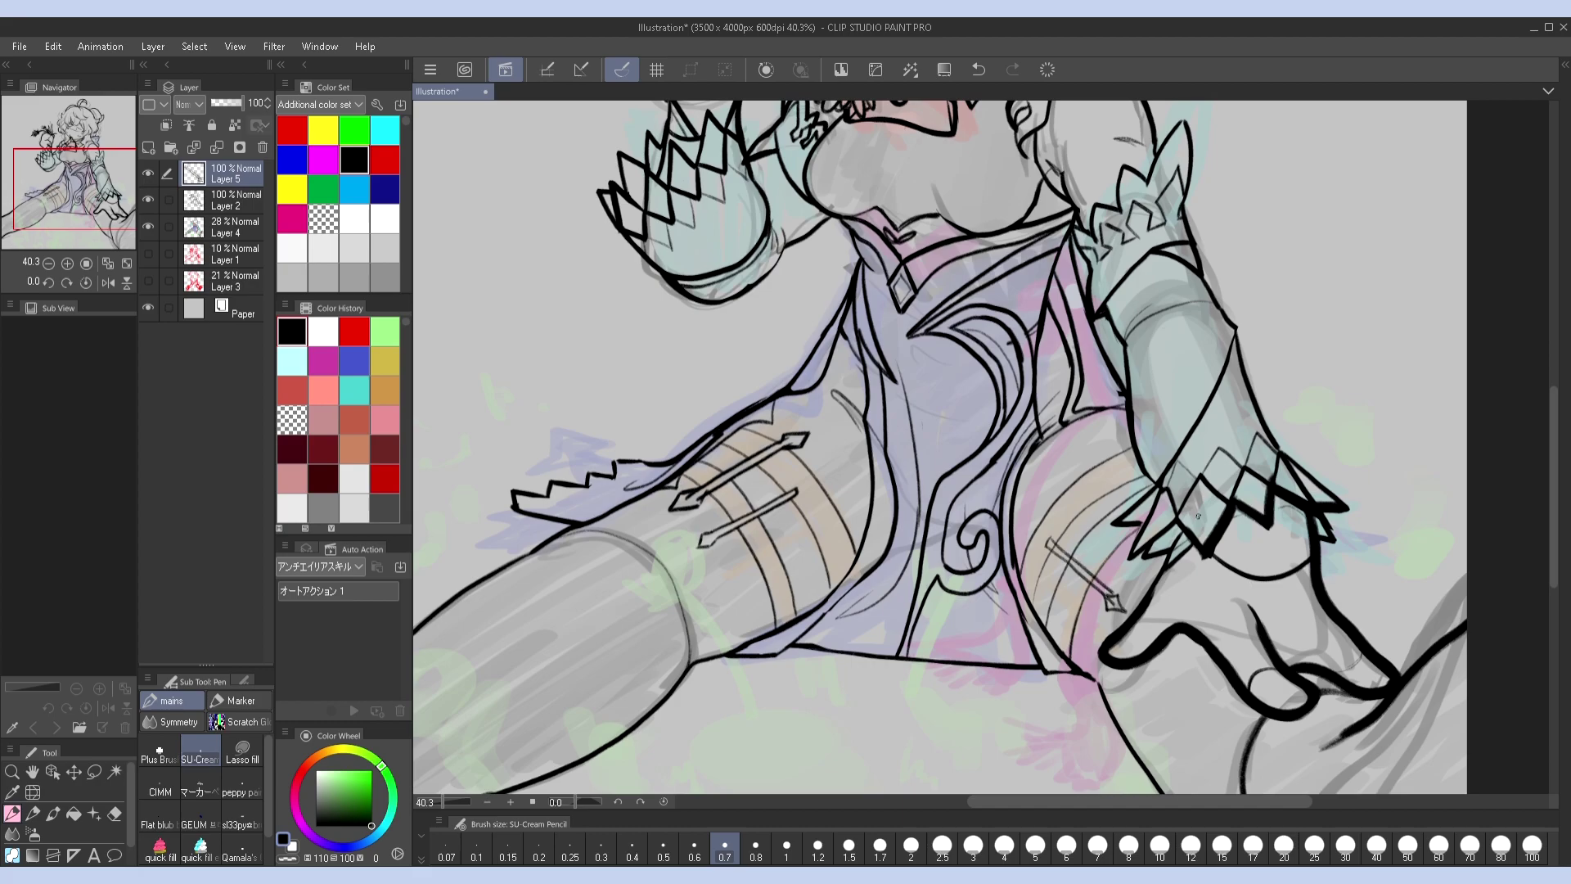
key("h")
key("ctrl+z")
mouse_move(912, 537)
left_mouse_down()
mouse_move(833, 605)
mouse_move(856, 589)
left_mouse_up()
key("h")
Undo and redraw the strap's outer diamond tip on the other thigh, comparing it in both view orientations
key("h")
key("h")
key("h")
key("h")
key("h")
key("ctrl+z")
key("ctrl+z")
key("ctrl+z")
key("h")
key("h")
key("h")
key("h")
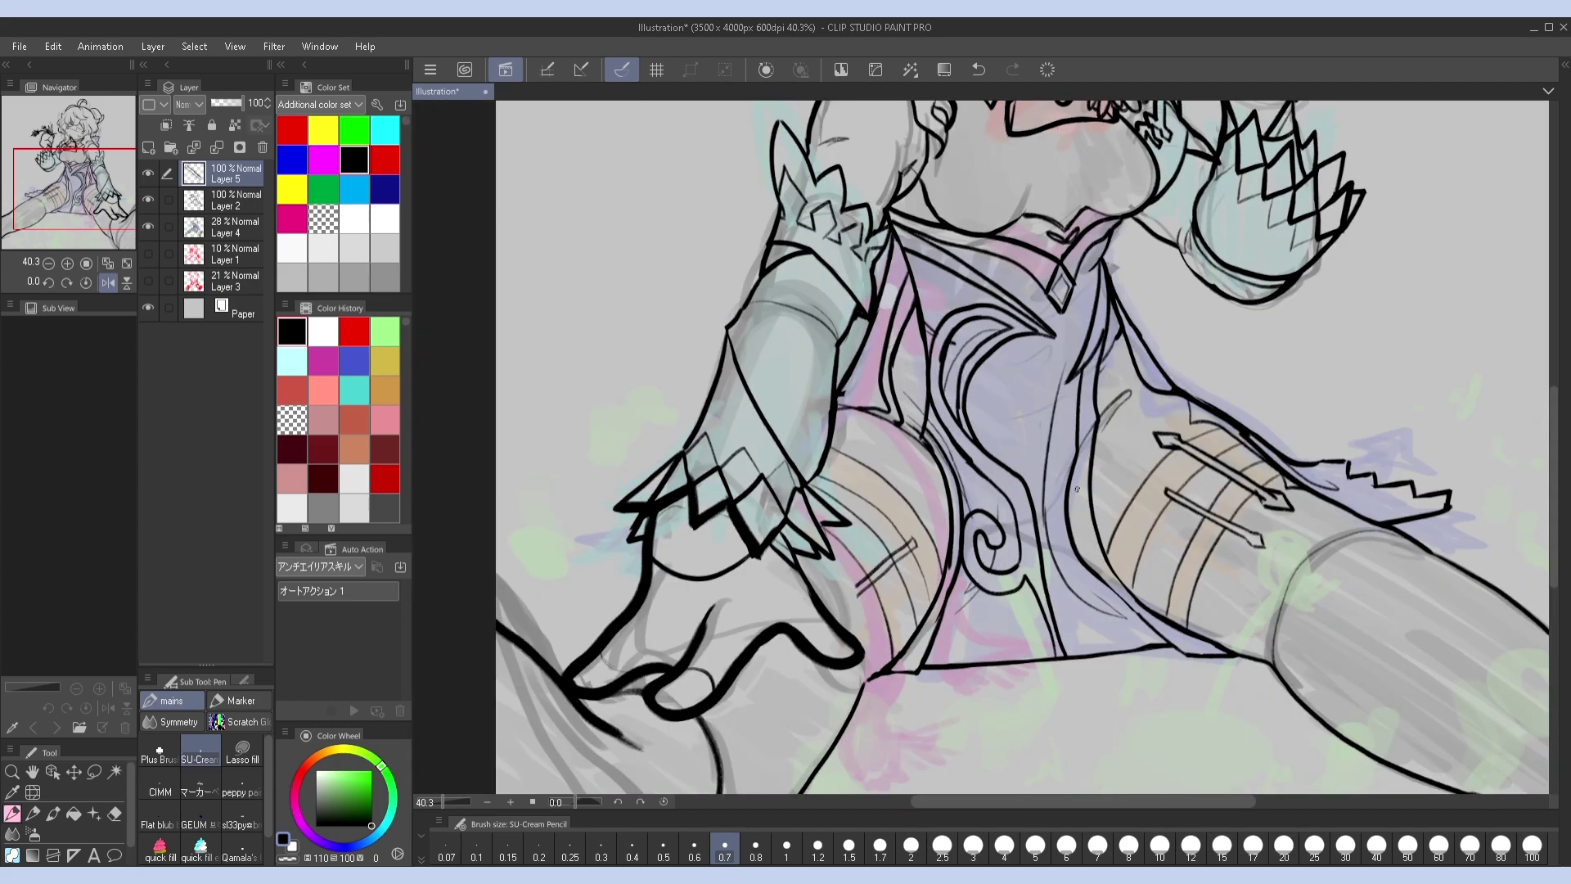
key("ctrl+z")
left_click_drag(844, 604, 864, 590)
key("h")
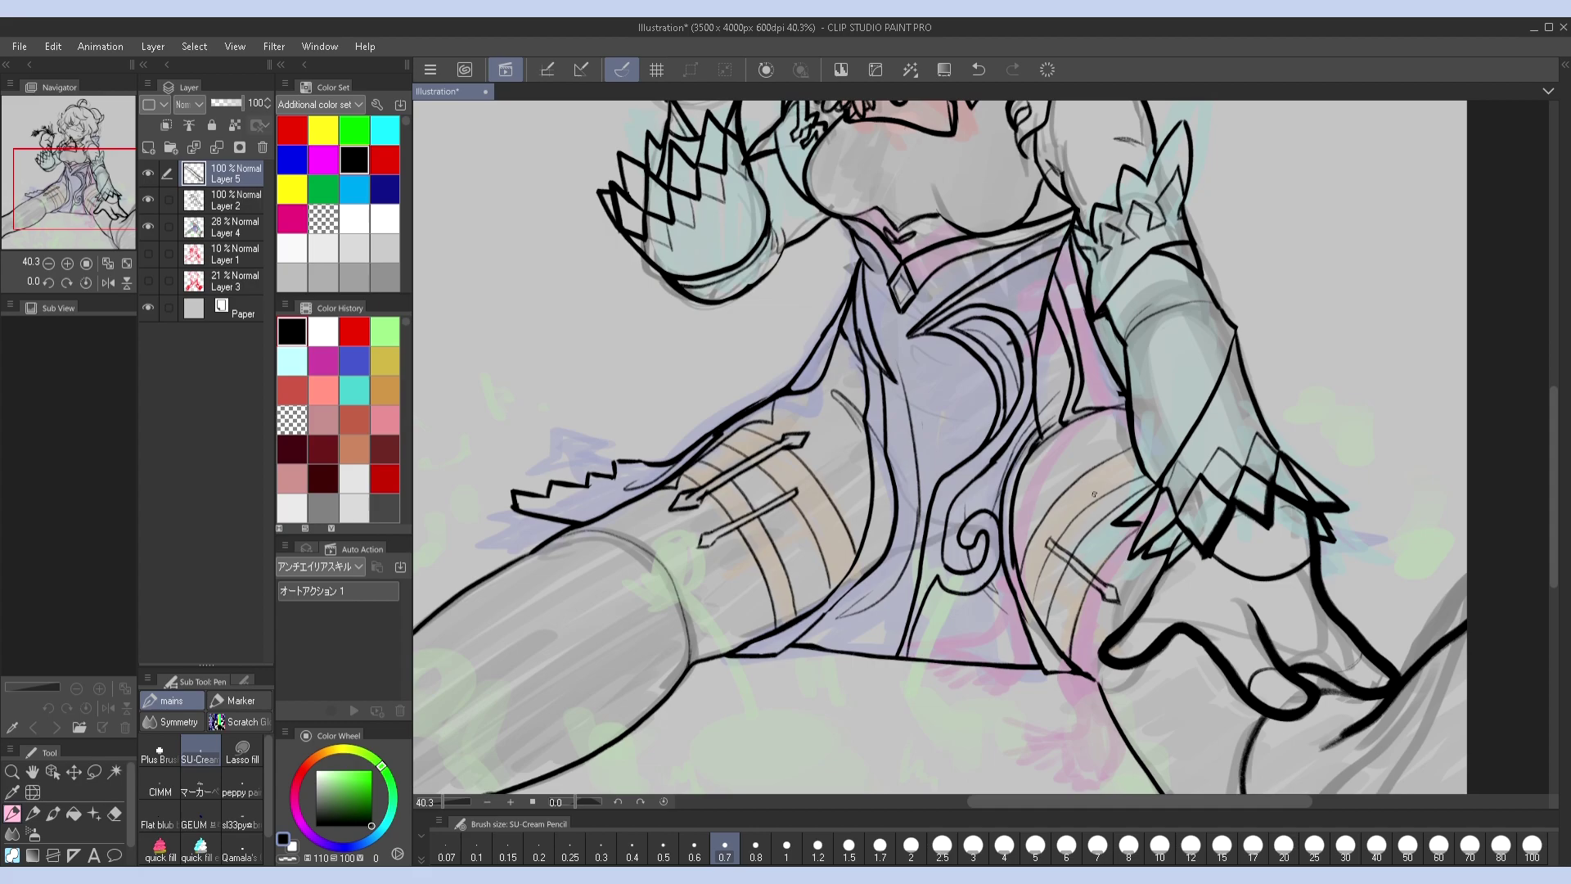
Draw a matching upper strap with diamond ends across the other thigh's bands, reworking strokes in the mirrored view
left_click_drag(1072, 474, 1136, 553)
left_click_drag(1066, 483, 1056, 460)
key("h")
key("h")
key("ctrl+z")
key("h")
left_click_drag(833, 557, 810, 567)
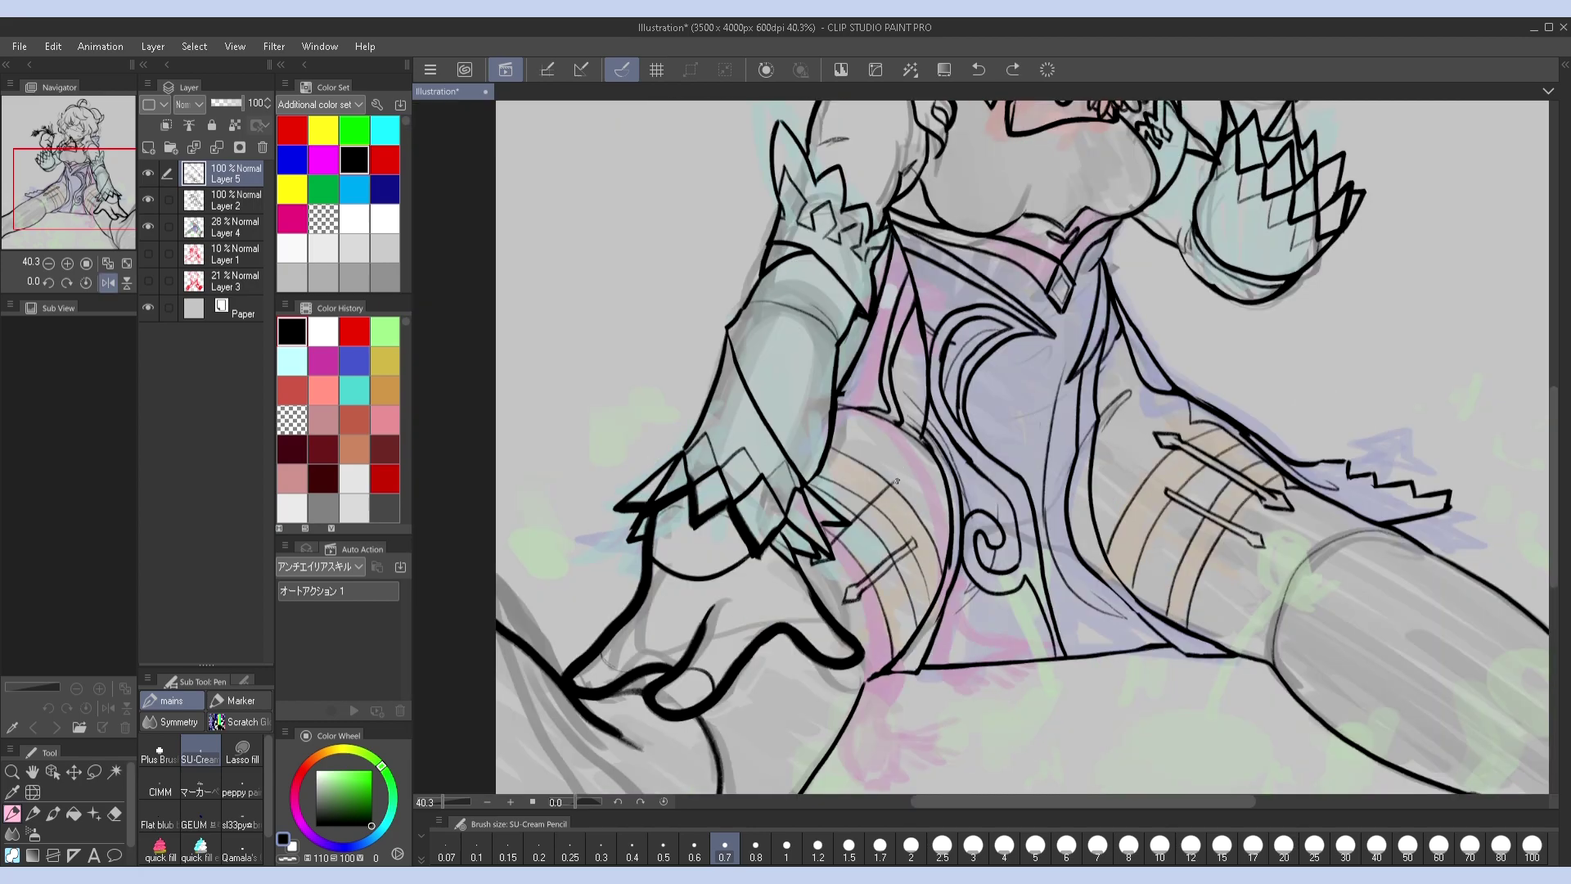
left_click_drag(903, 468, 847, 514)
key("h")
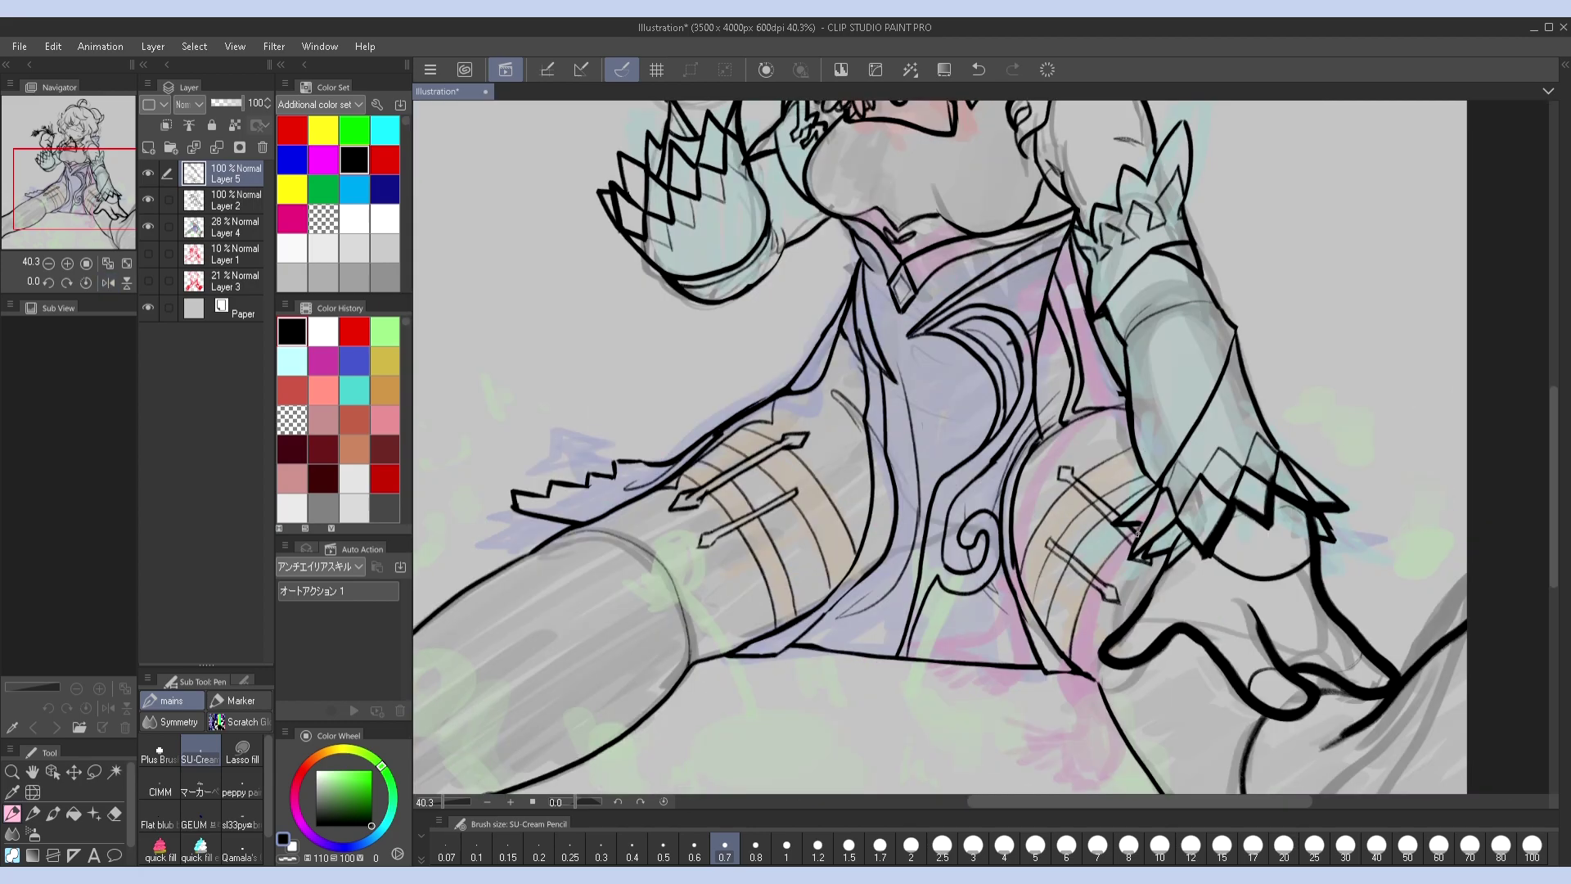
Merge the thigh straps into the line art on Layer 2 and start an empty layer above it
key("h")
key("alt+bracketleft")
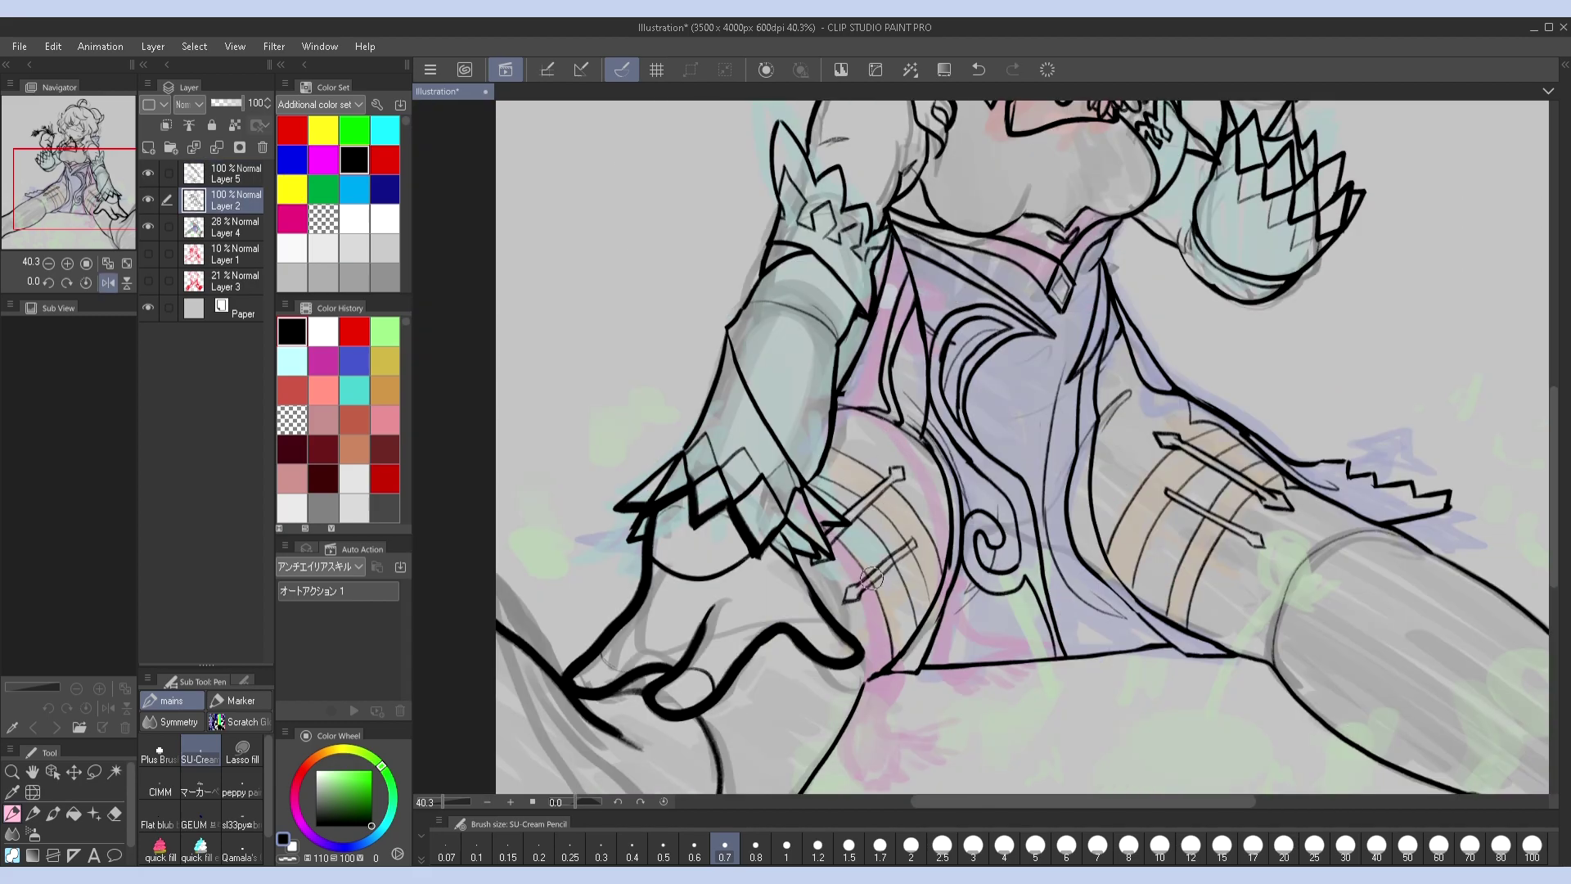
key("h")
scroll(1064, 573, "up", 5)
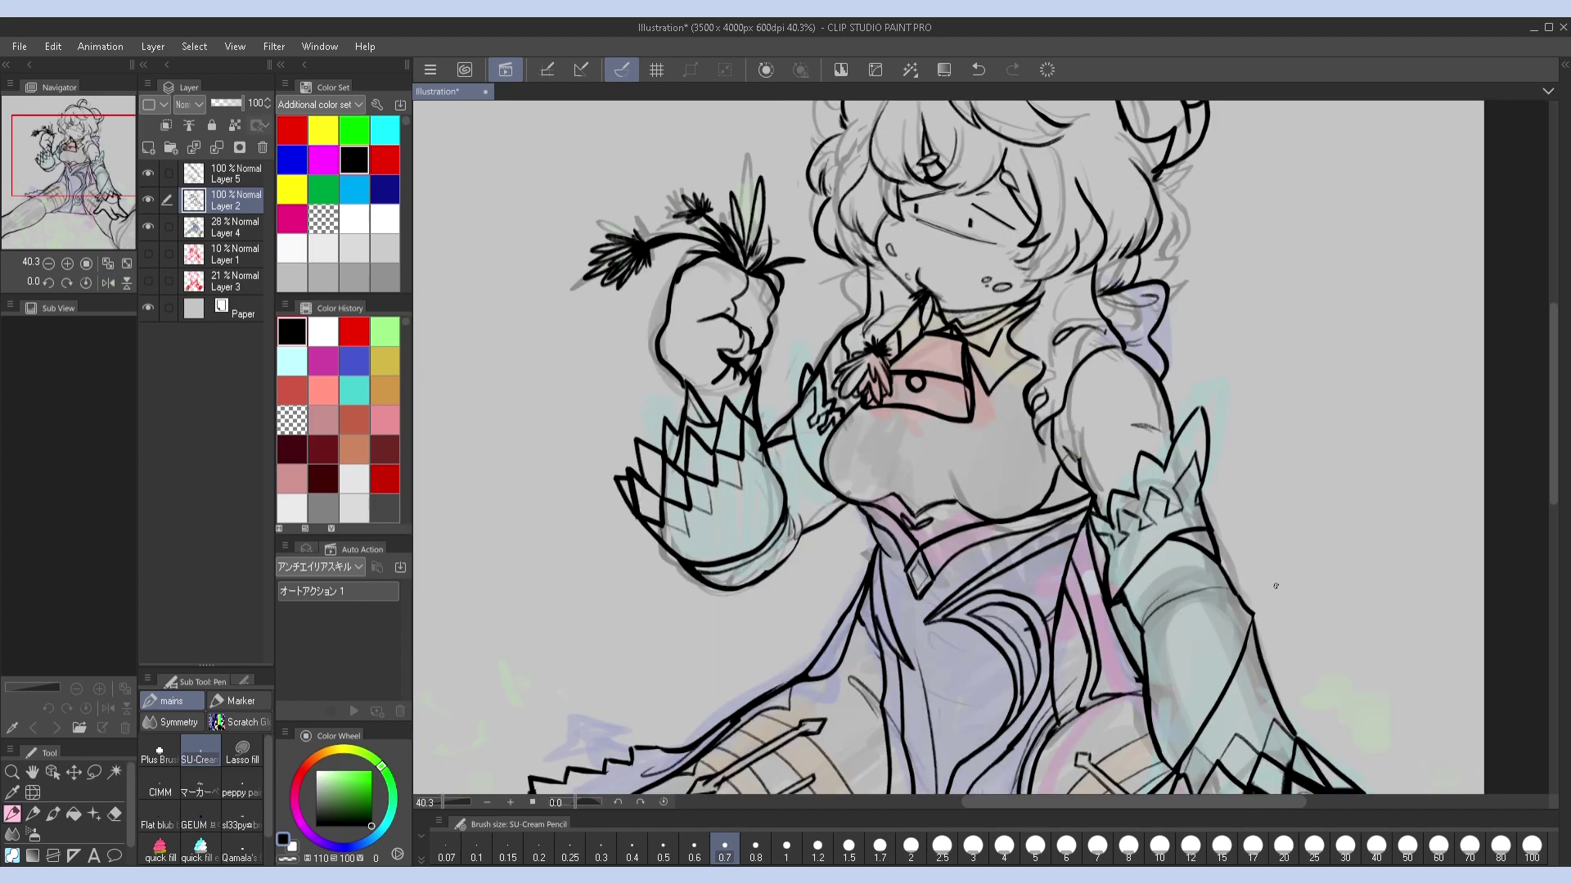
left_click_drag(1276, 586, 1248, 491)
key("Delete")
left_click_drag(1196, 628, 1143, 566)
key("ctrl+z")
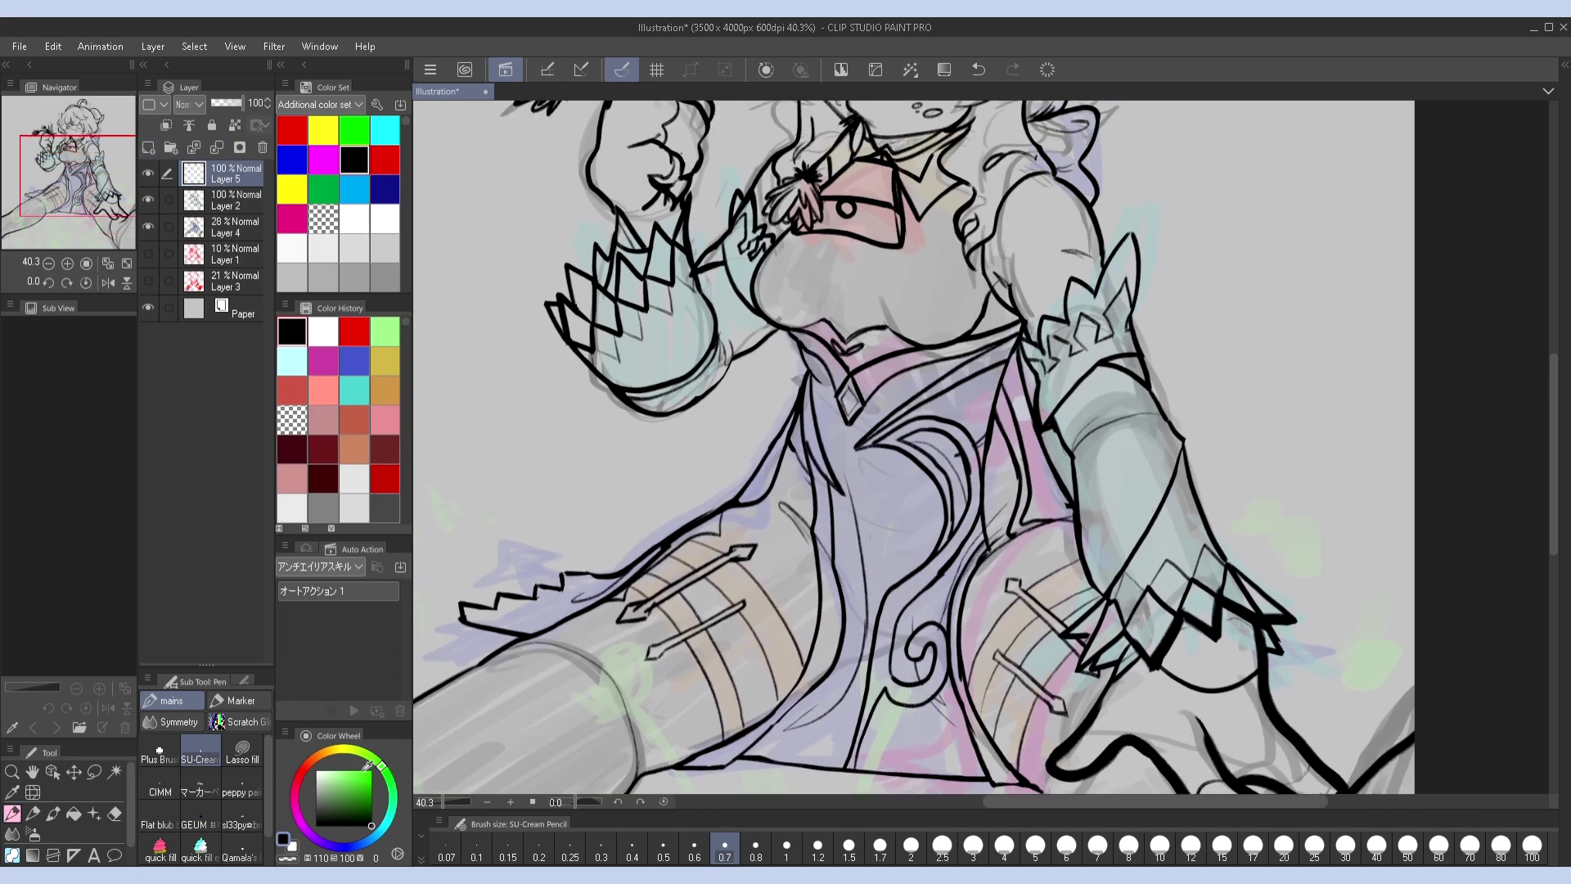
Sketch a looped knot in bright green on the hip beside the upper edge of the lowered sleeve
left_click_drag(1053, 456, 1033, 434)
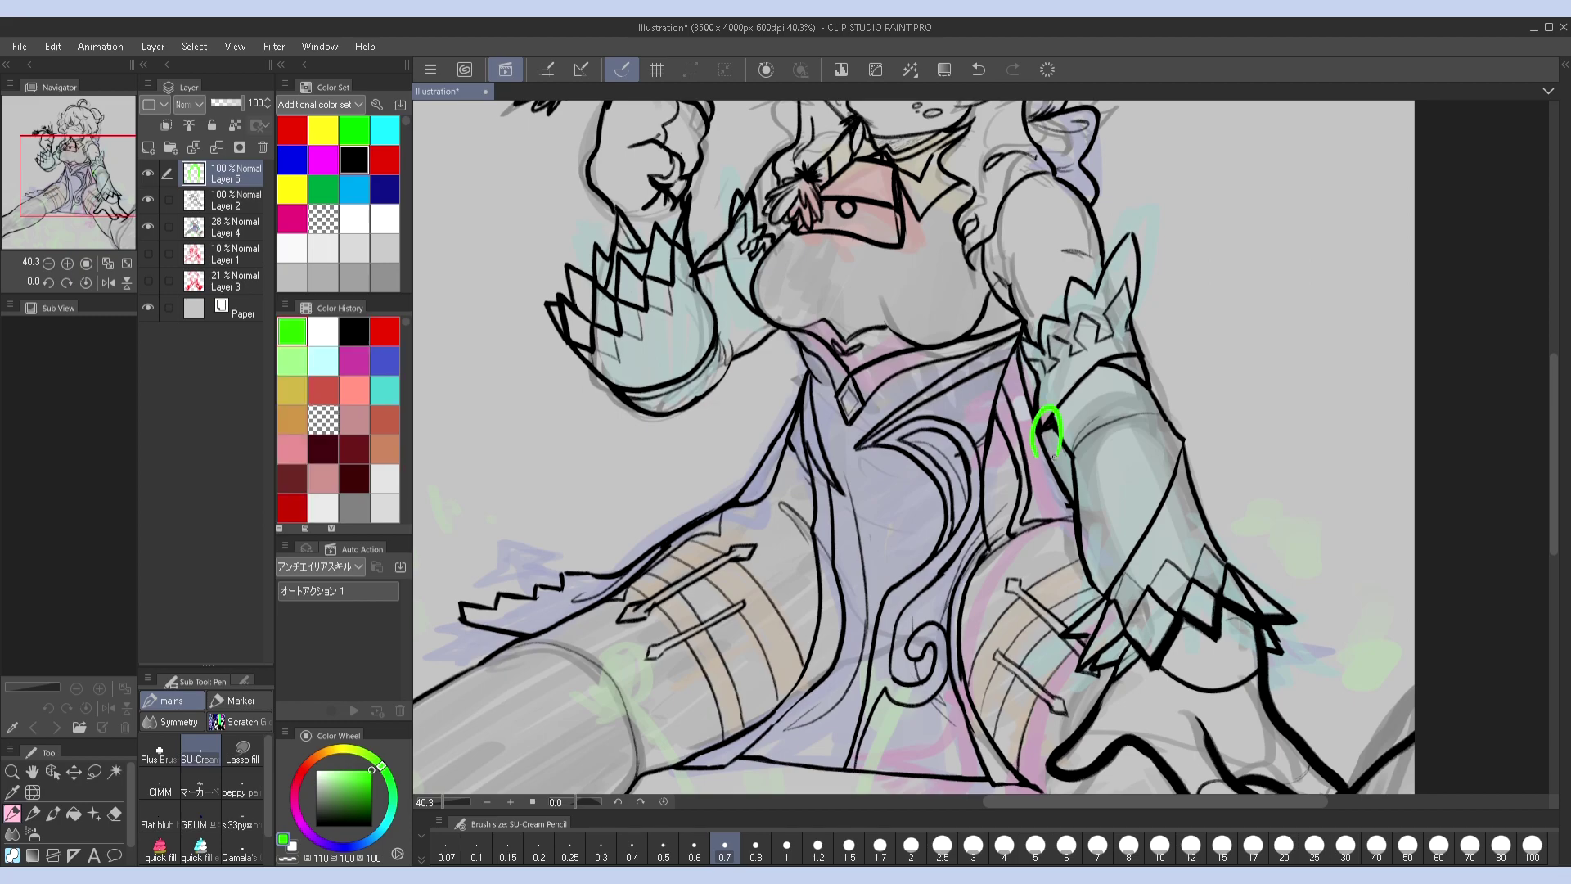
key("h")
left_click_drag(909, 463, 939, 468)
key("h")
mouse_move(1036, 458)
left_mouse_down()
mouse_move(1029, 486)
mouse_move(1025, 450)
mouse_move(1059, 478)
mouse_move(1056, 458)
mouse_move(1080, 442)
mouse_move(1064, 446)
mouse_move(1085, 446)
mouse_move(1072, 513)
left_mouse_up()
key("h")
key("h")
key("ctrl+z")
key("ctrl+z")
Complete the green knot's loops and hang a curved double cord with a bead from it over the thigh
key("h")
key("h")
key("h")
mouse_move(898, 483)
left_mouse_down()
mouse_move(889, 515)
mouse_move(896, 502)
left_mouse_up()
key("h")
left_click_drag(1039, 502, 1003, 558)
scroll(1079, 378, "down", 5)
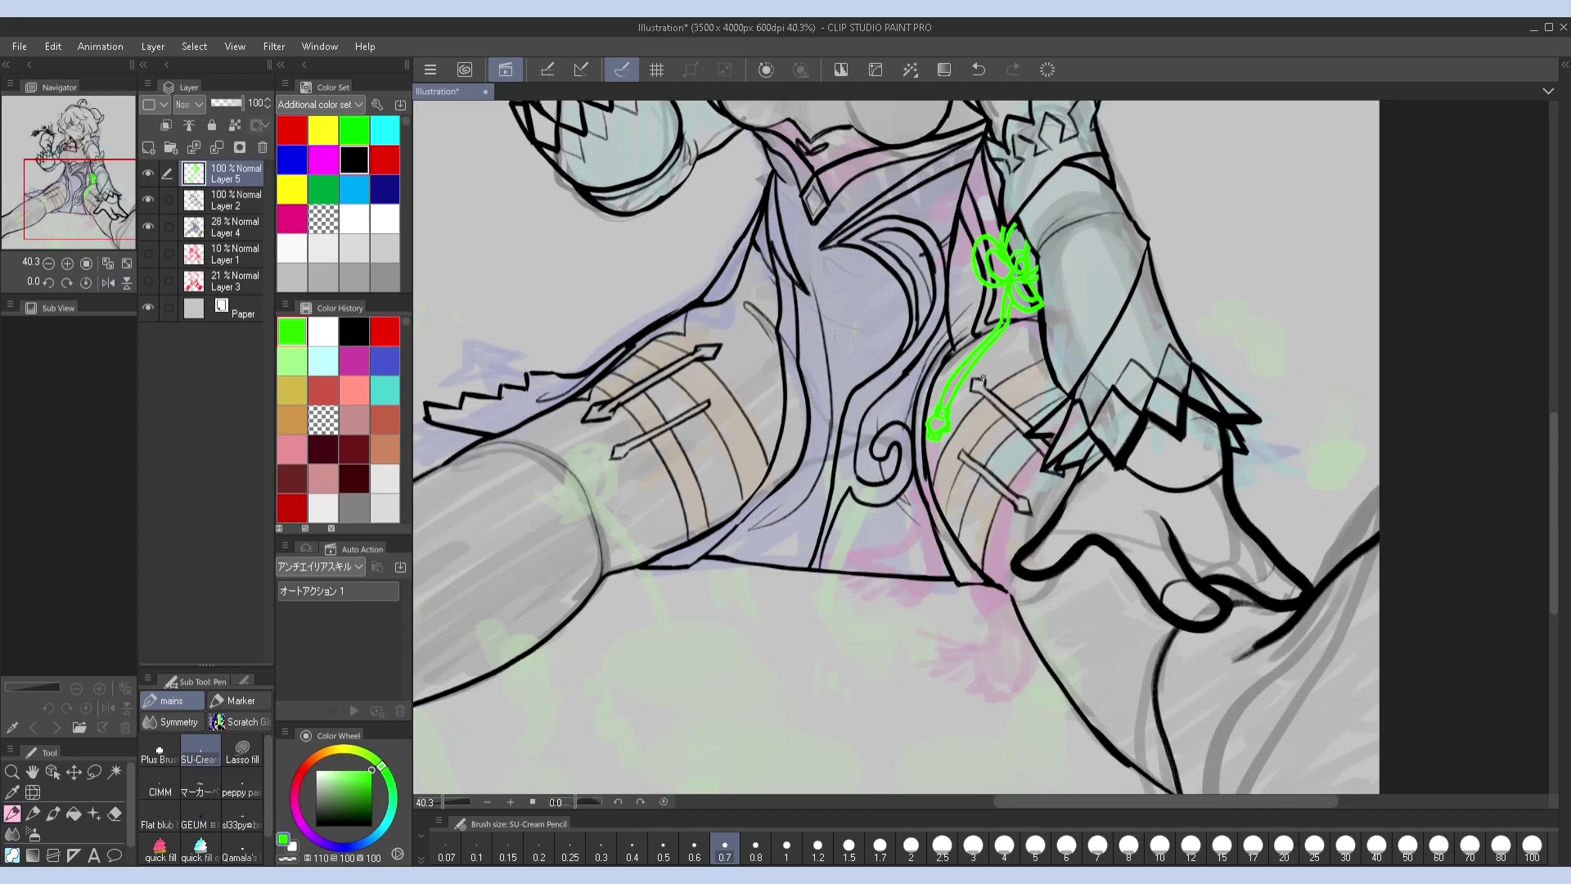
Add a green tassel below the cord's bead, and hide Layer 4 to check the whole figure in both orientations
mouse_move(930, 434)
left_mouse_down()
mouse_move(907, 495)
mouse_move(938, 491)
mouse_move(925, 528)
mouse_move(897, 514)
mouse_move(898, 770)
mouse_move(898, 702)
left_mouse_up()
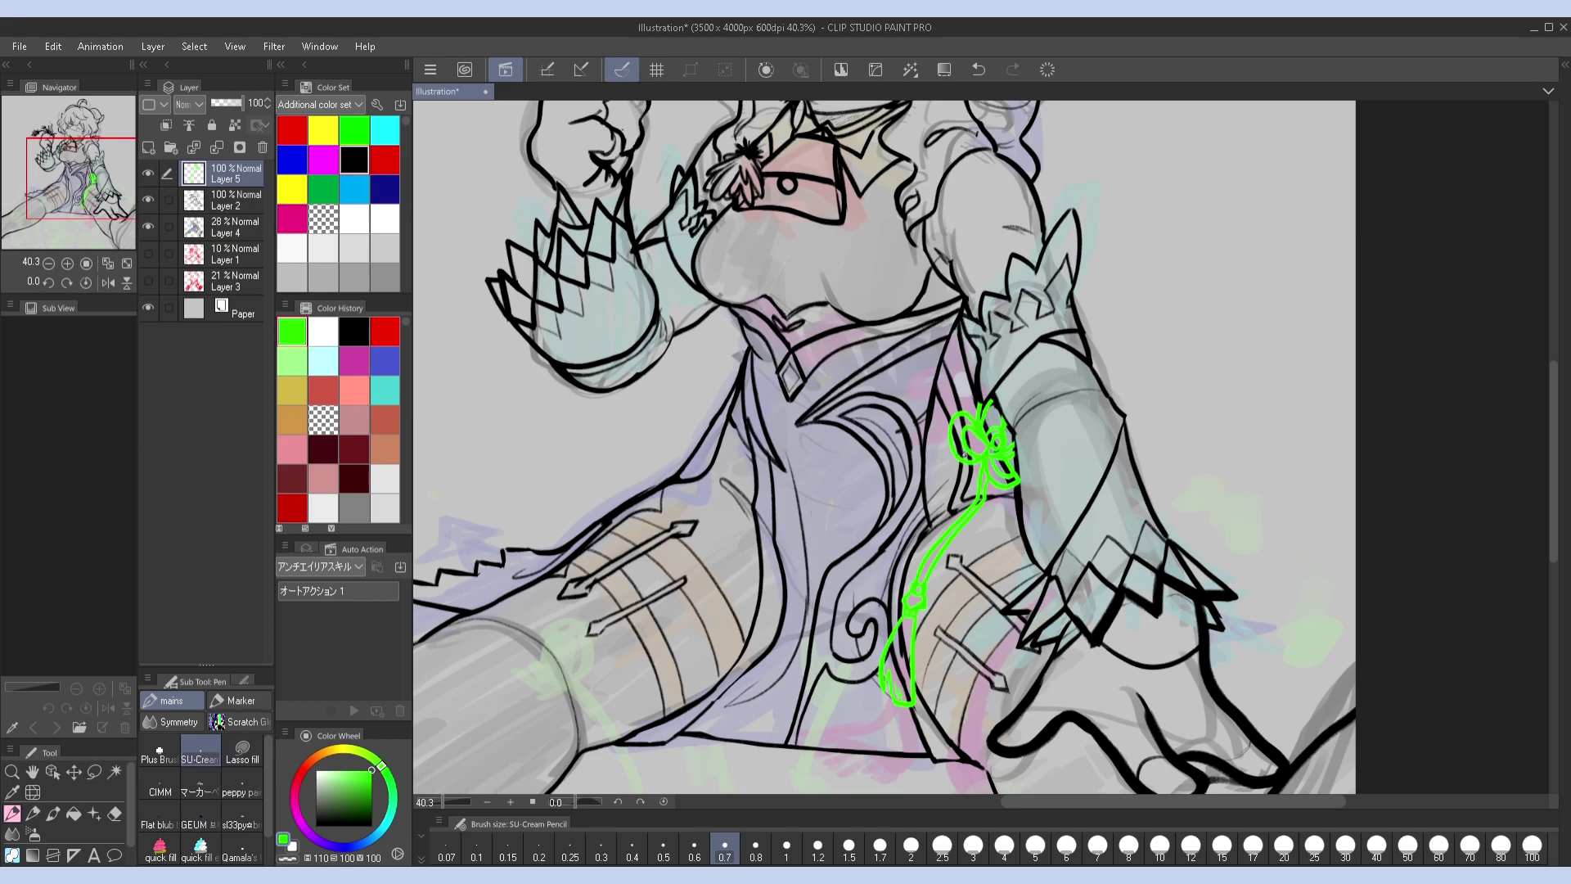
key("ctrl+0")
key("h")
left_click(148, 226)
key("h")
key("h")
key("h")
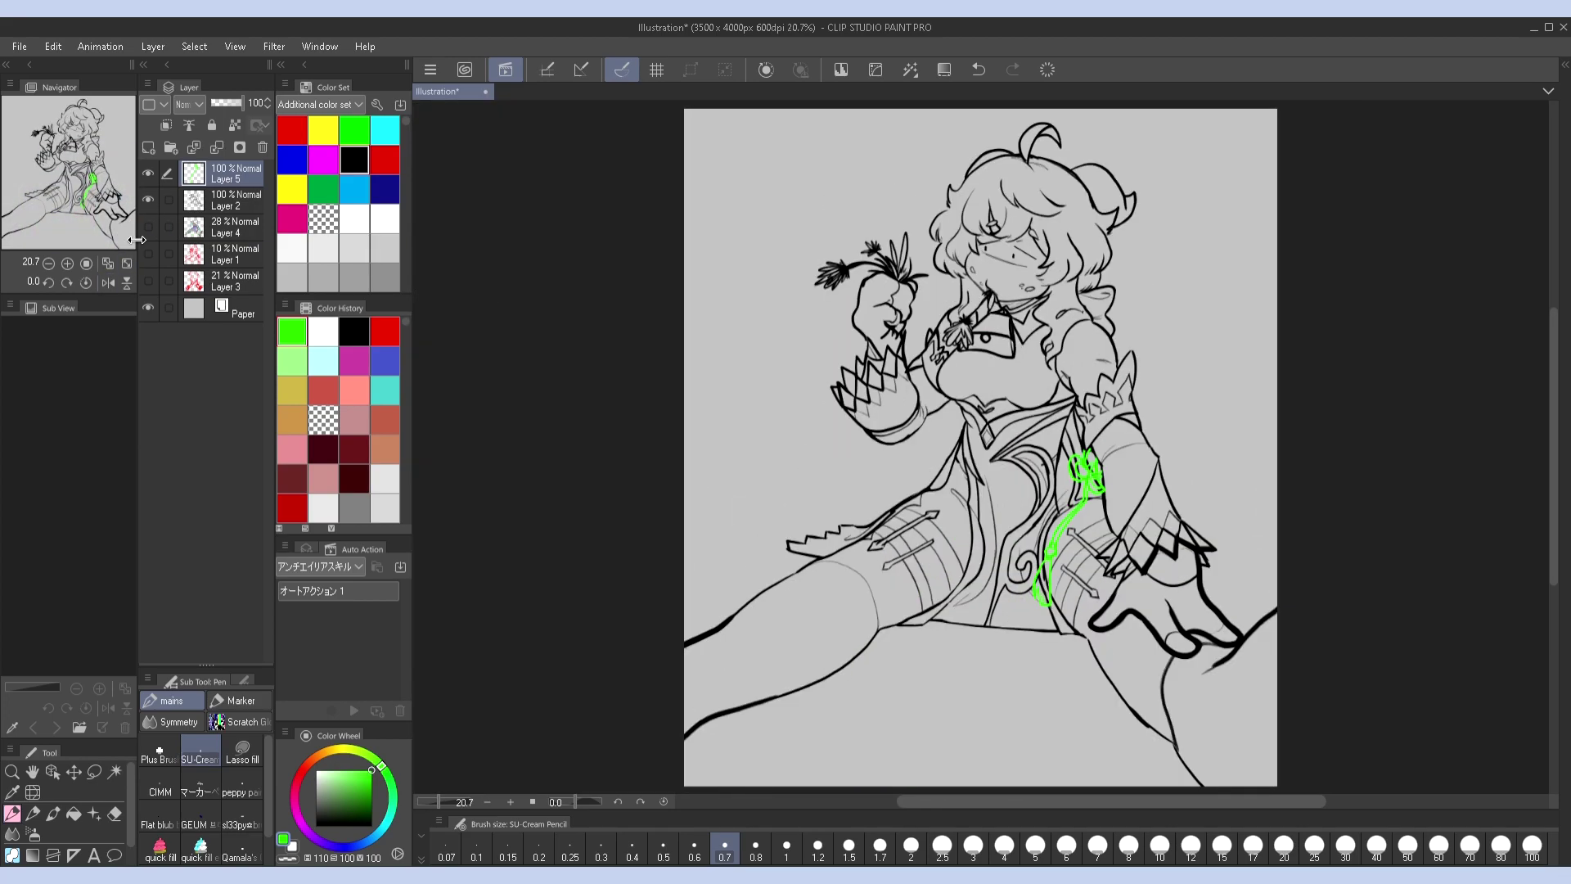
Draw a second, longer green cord from the knot, ending in a bead and a tassel below the skirt hem
scroll(1104, 489, "up", 3)
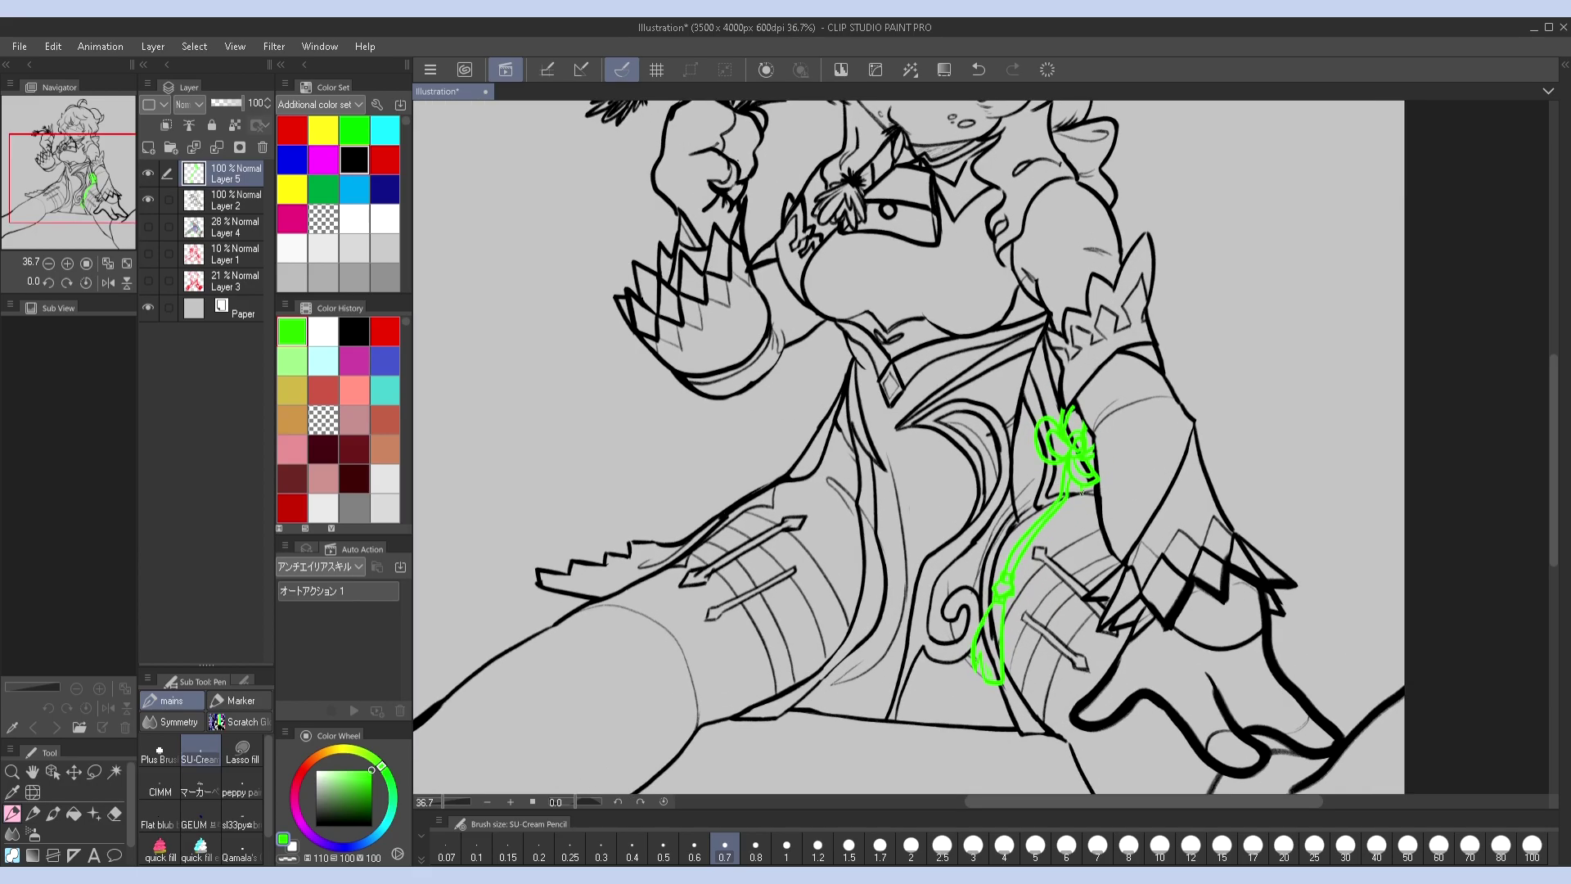
mouse_move(1077, 501)
left_mouse_down()
mouse_move(1040, 626)
mouse_move(1039, 667)
mouse_move(1053, 665)
left_mouse_up()
scroll(1053, 665, "down", 2)
left_click_drag(1081, 419, 1046, 589)
left_click_drag(1078, 421, 1038, 577)
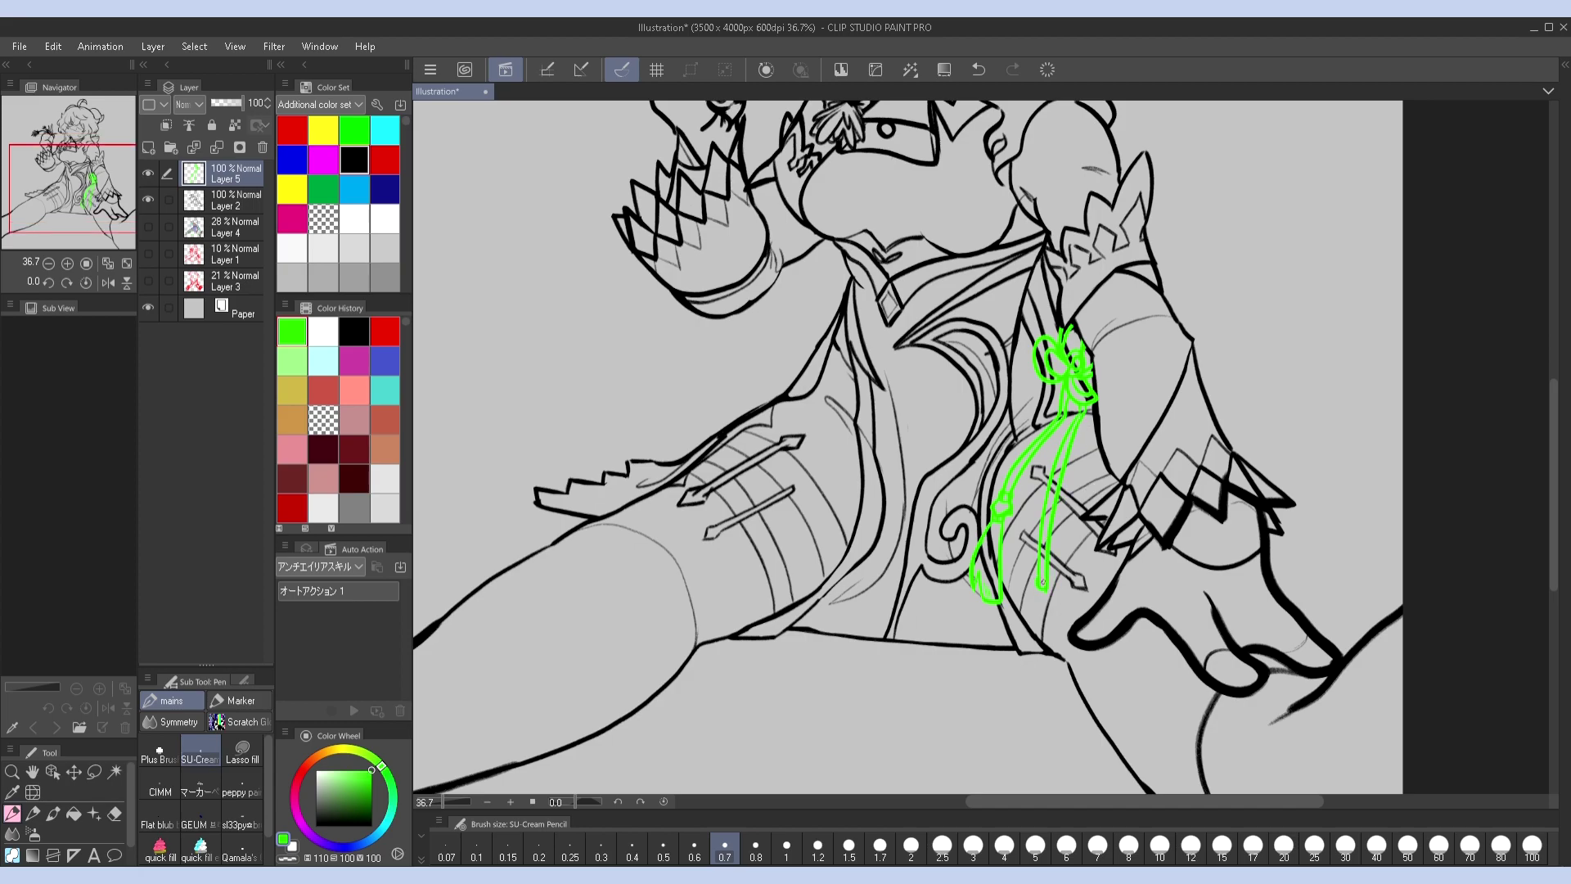
key("ctrl+z")
mouse_move(1048, 601)
left_mouse_down()
mouse_move(1011, 661)
mouse_move(1040, 667)
mouse_move(1044, 610)
mouse_move(1001, 658)
left_mouse_up()
left_click_drag(1024, 657, 989, 743)
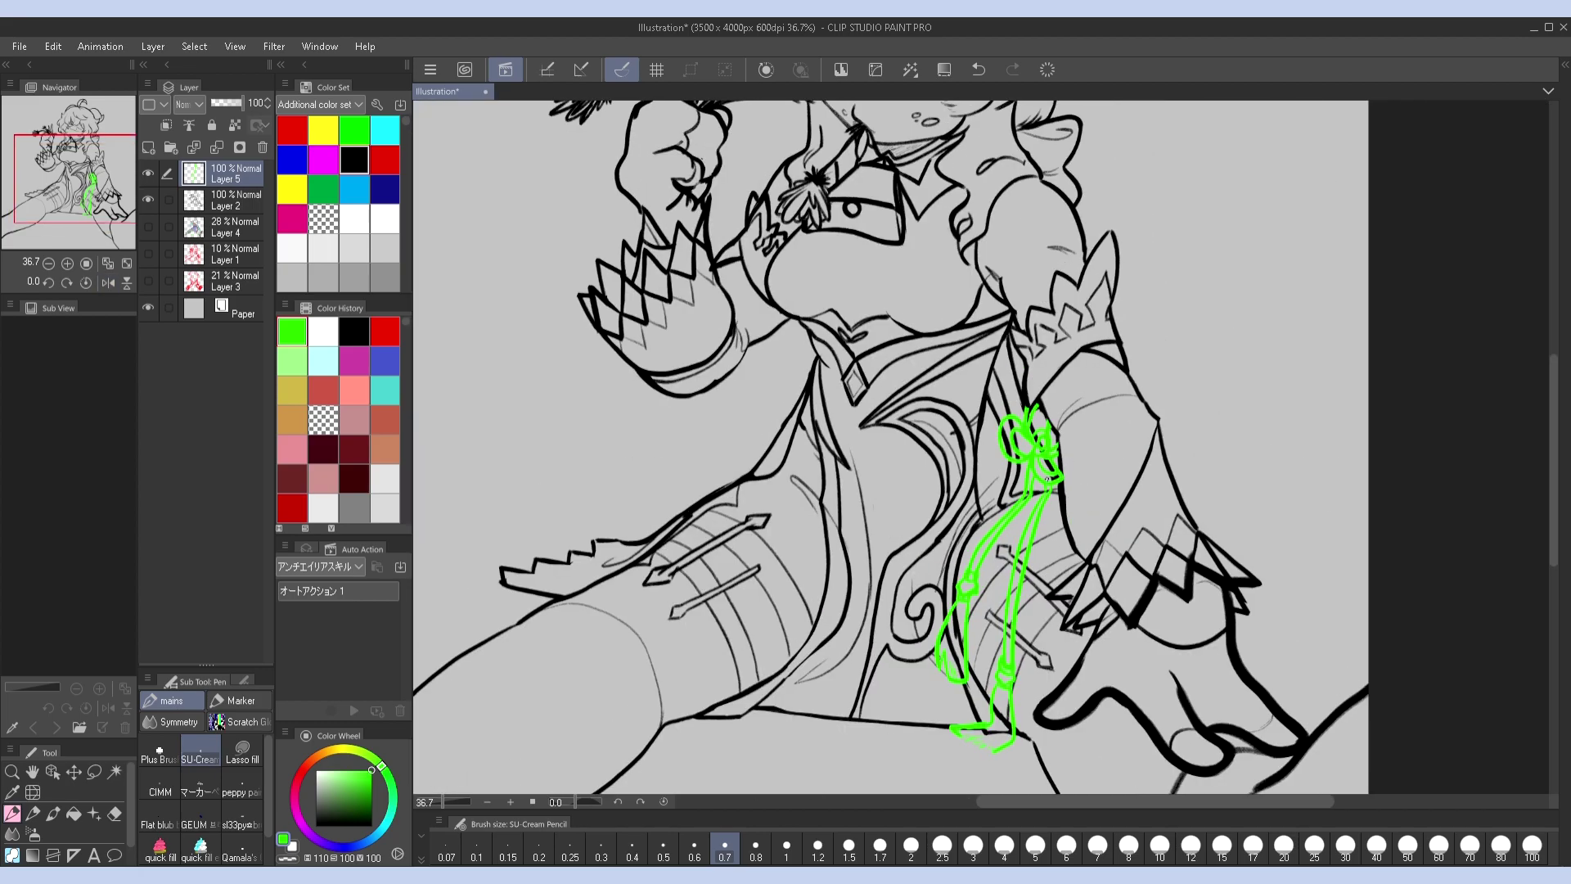
Lower Layer 2's opacity to 41% and refine the green knot, cords and tassel ends
scroll(1033, 496, "up", 3)
left_click(236, 200)
left_click(224, 101)
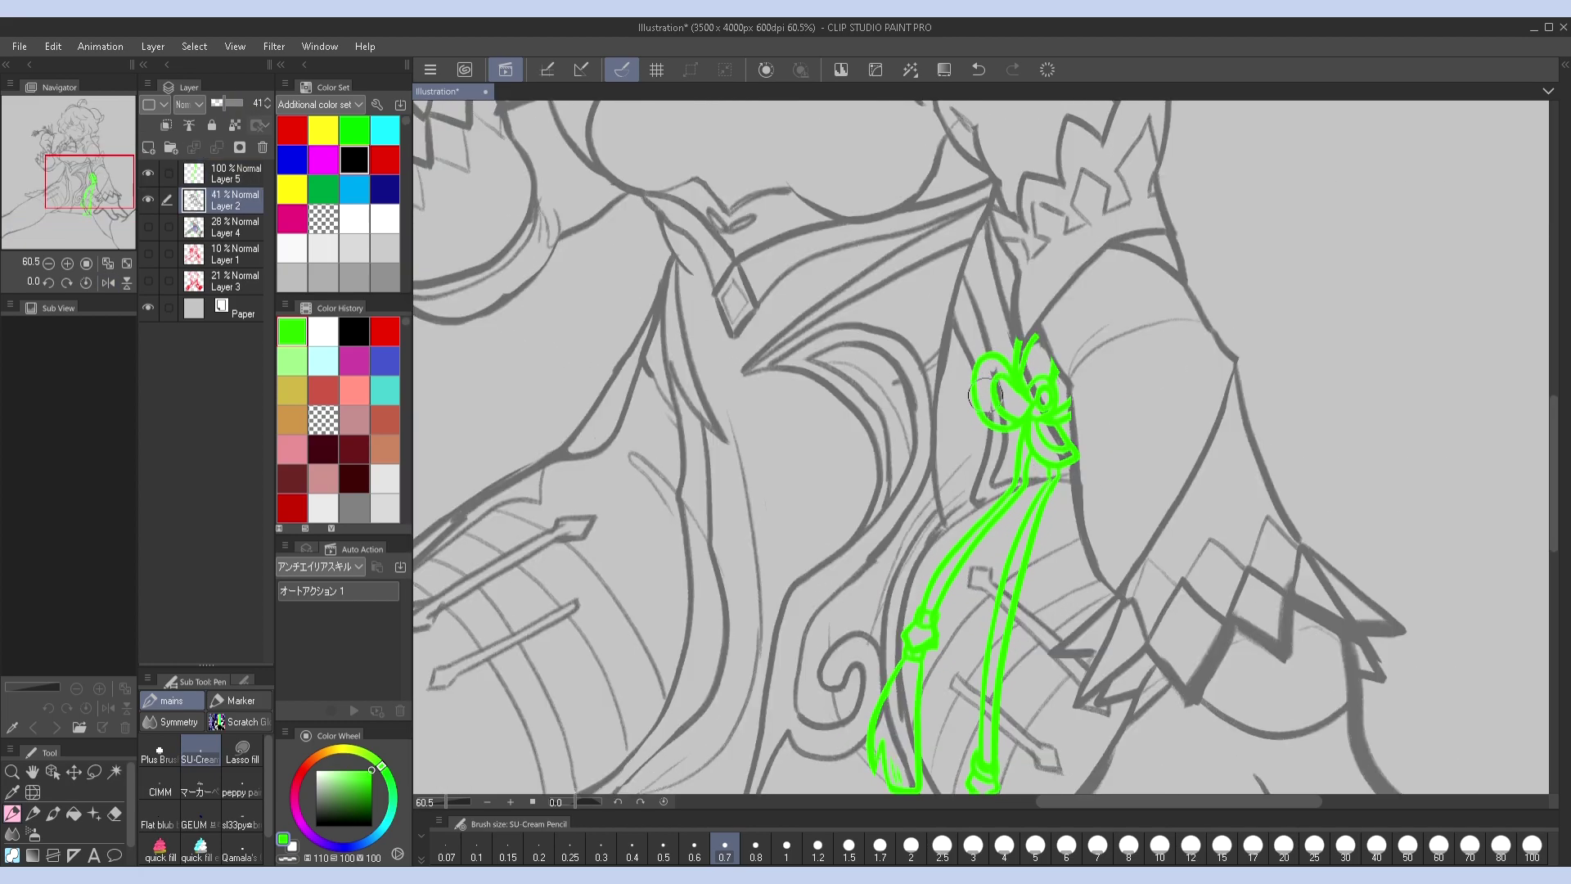
key("ctrl+z")
key("h")
key("h")
key("h")
key("h")
mouse_move(1081, 386)
left_mouse_down()
mouse_move(1078, 323)
mouse_move(1076, 339)
left_mouse_up()
mouse_move(923, 573)
left_mouse_down()
mouse_move(888, 646)
mouse_move(920, 679)
mouse_move(910, 709)
mouse_move(911, 647)
mouse_move(962, 712)
mouse_move(933, 741)
mouse_move(986, 712)
left_mouse_up()
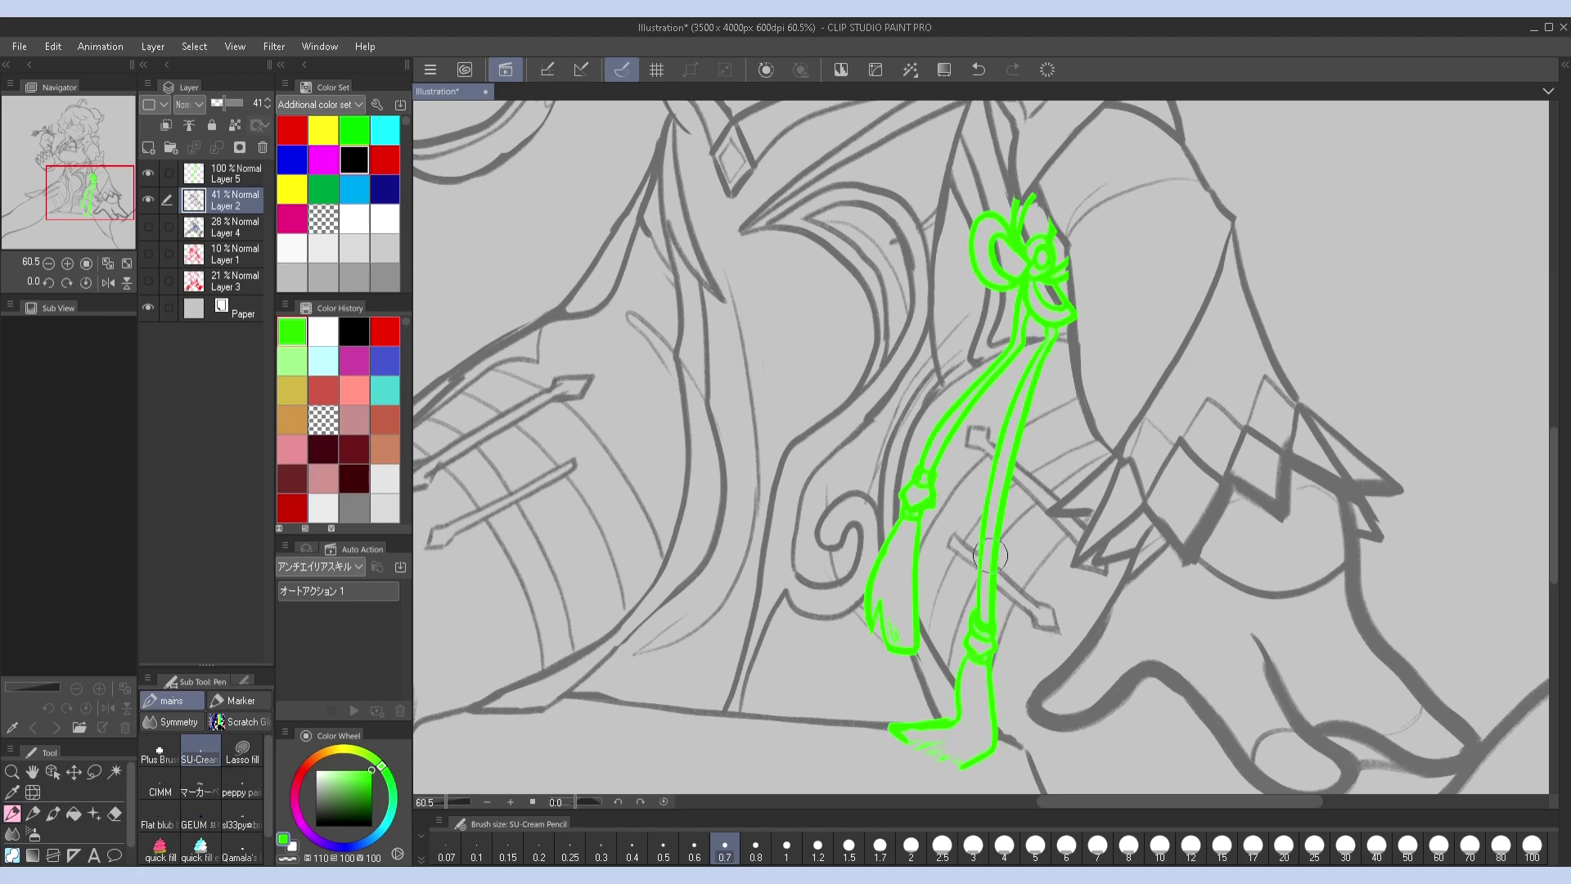
Recolour the knot, cords and tassels black and restore Layer 2's opacity to 100%
left_click_drag(990, 556, 990, 679)
scroll(991, 679, "down", 5)
key("h")
key("h")
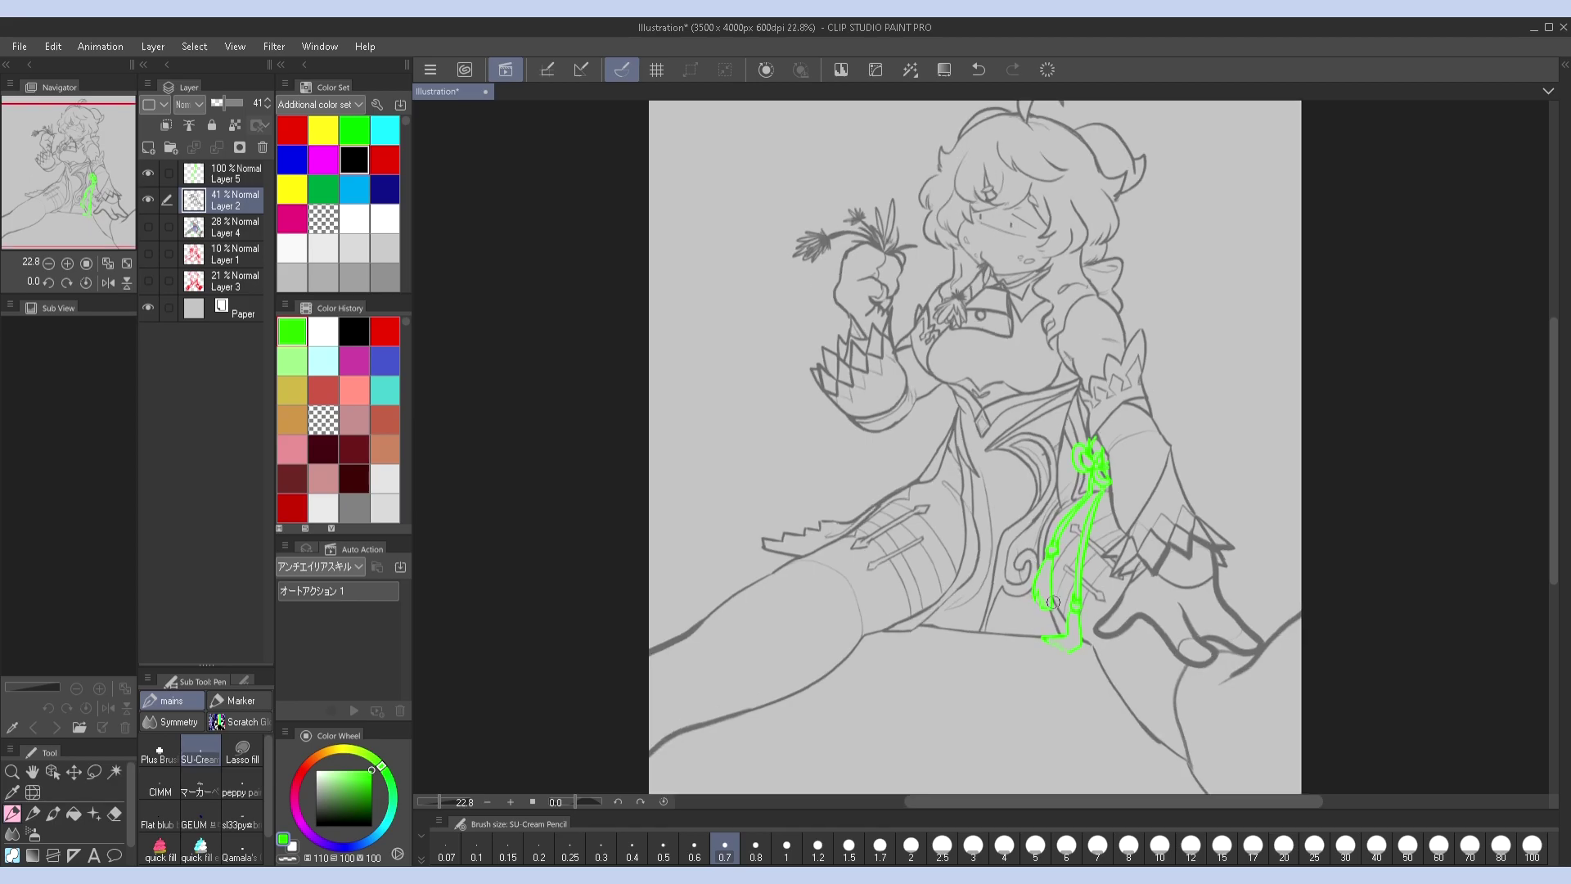
key("ctrl+0")
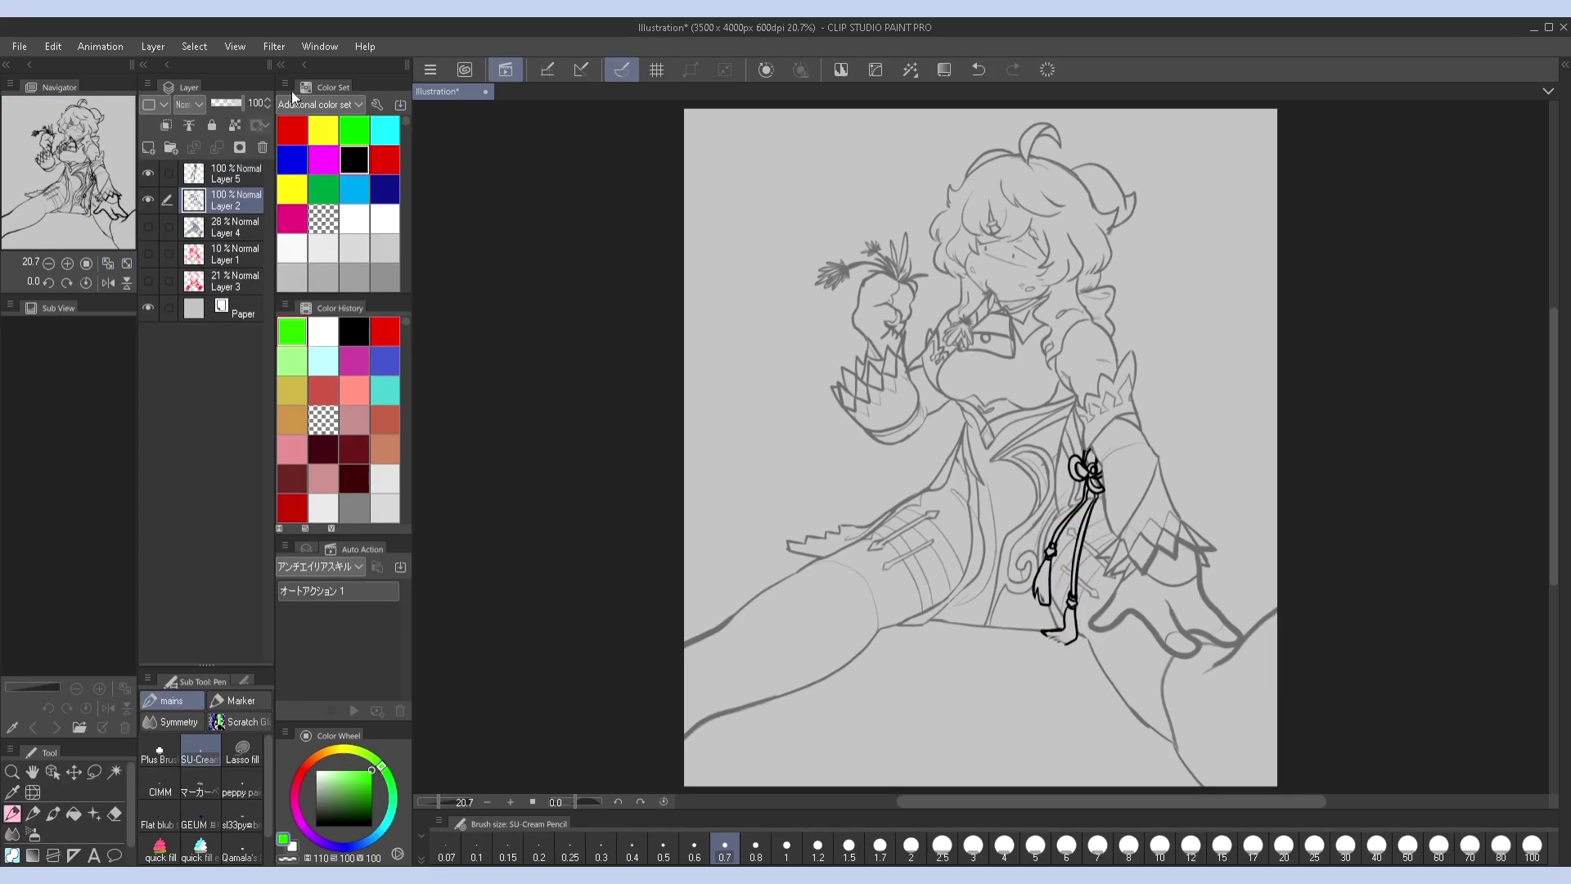
Merge the knot ornament into the line art on Layer 2 and start an empty layer above it
key("h")
key("h")
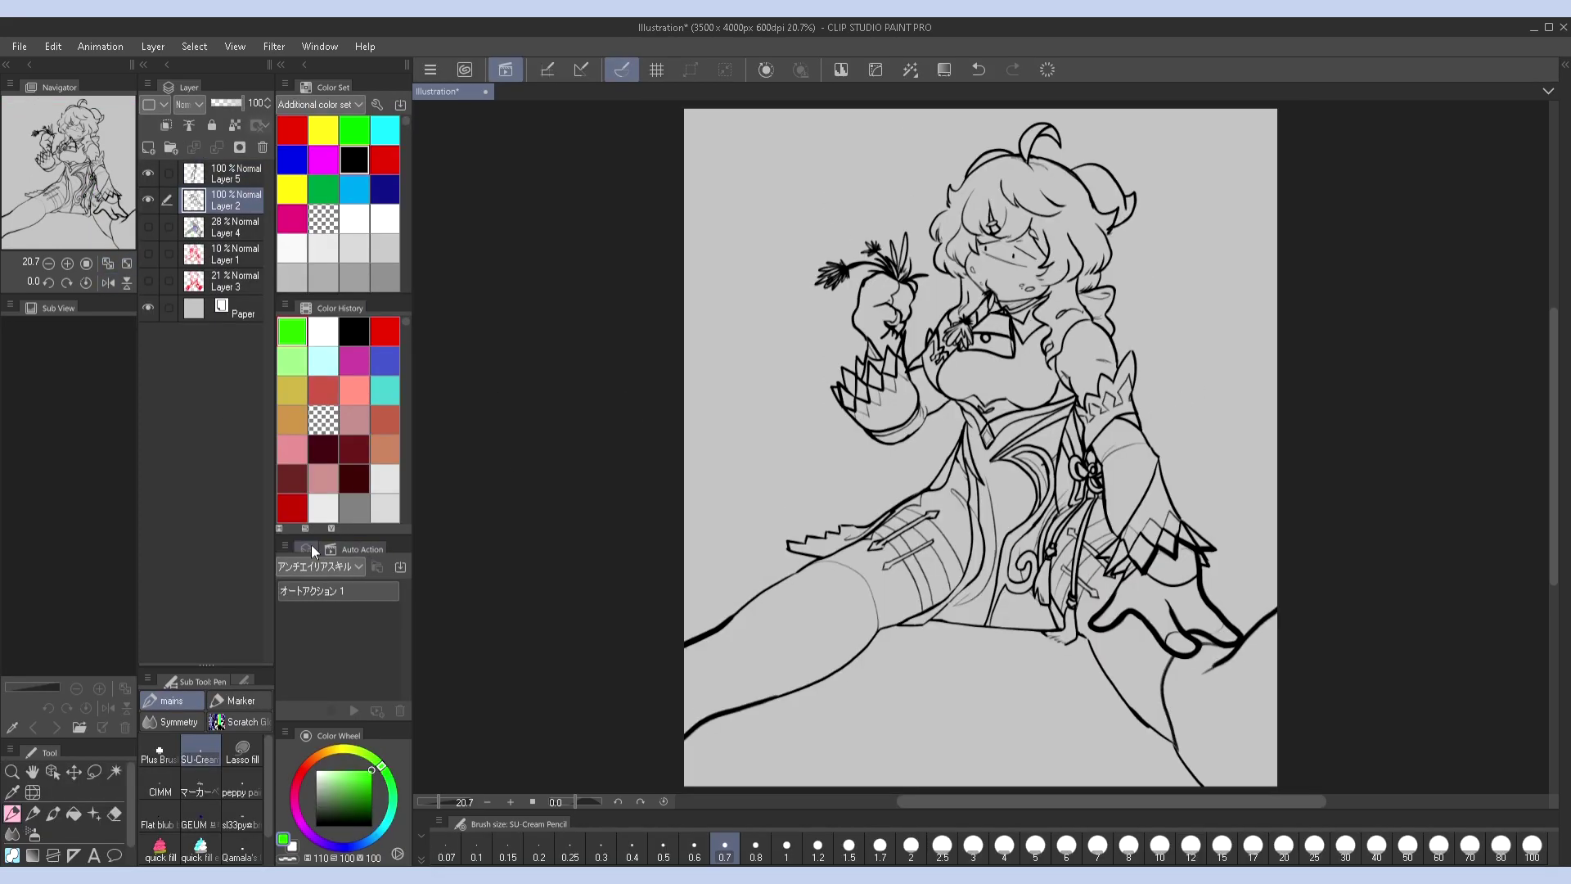
left_click(306, 549)
left_click(219, 149)
key("h")
key("h")
key("ctrl+z")
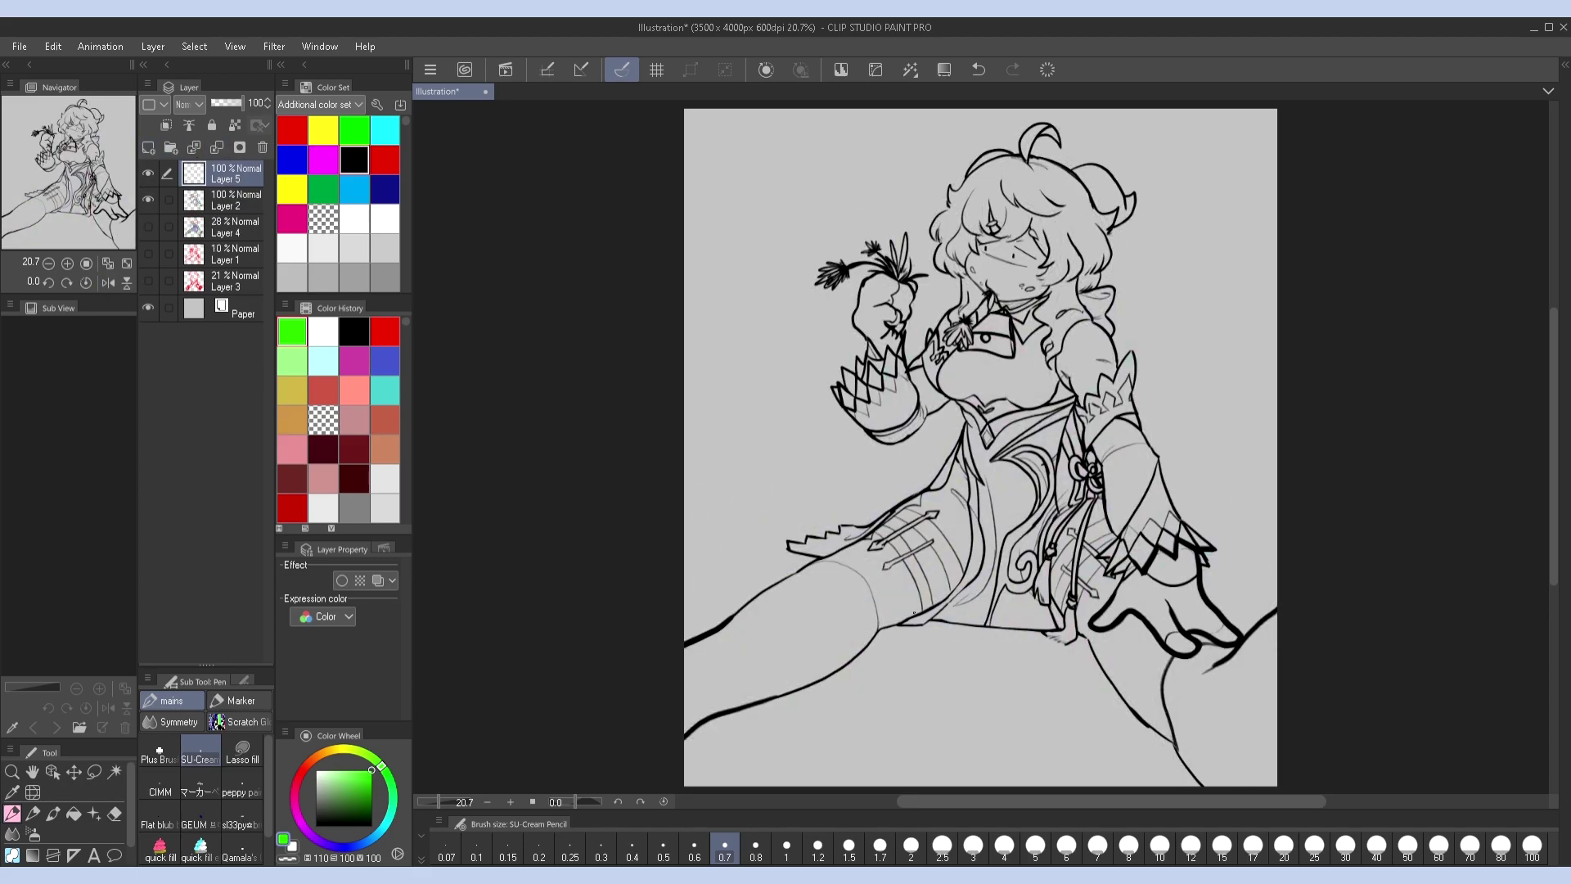
Set the brush size to 1.2, show Layer 4, and paint two green flower stems along the extended leg
key("bracketright")
key("bracketright")
key("bracketright")
left_click_drag(892, 595, 912, 661)
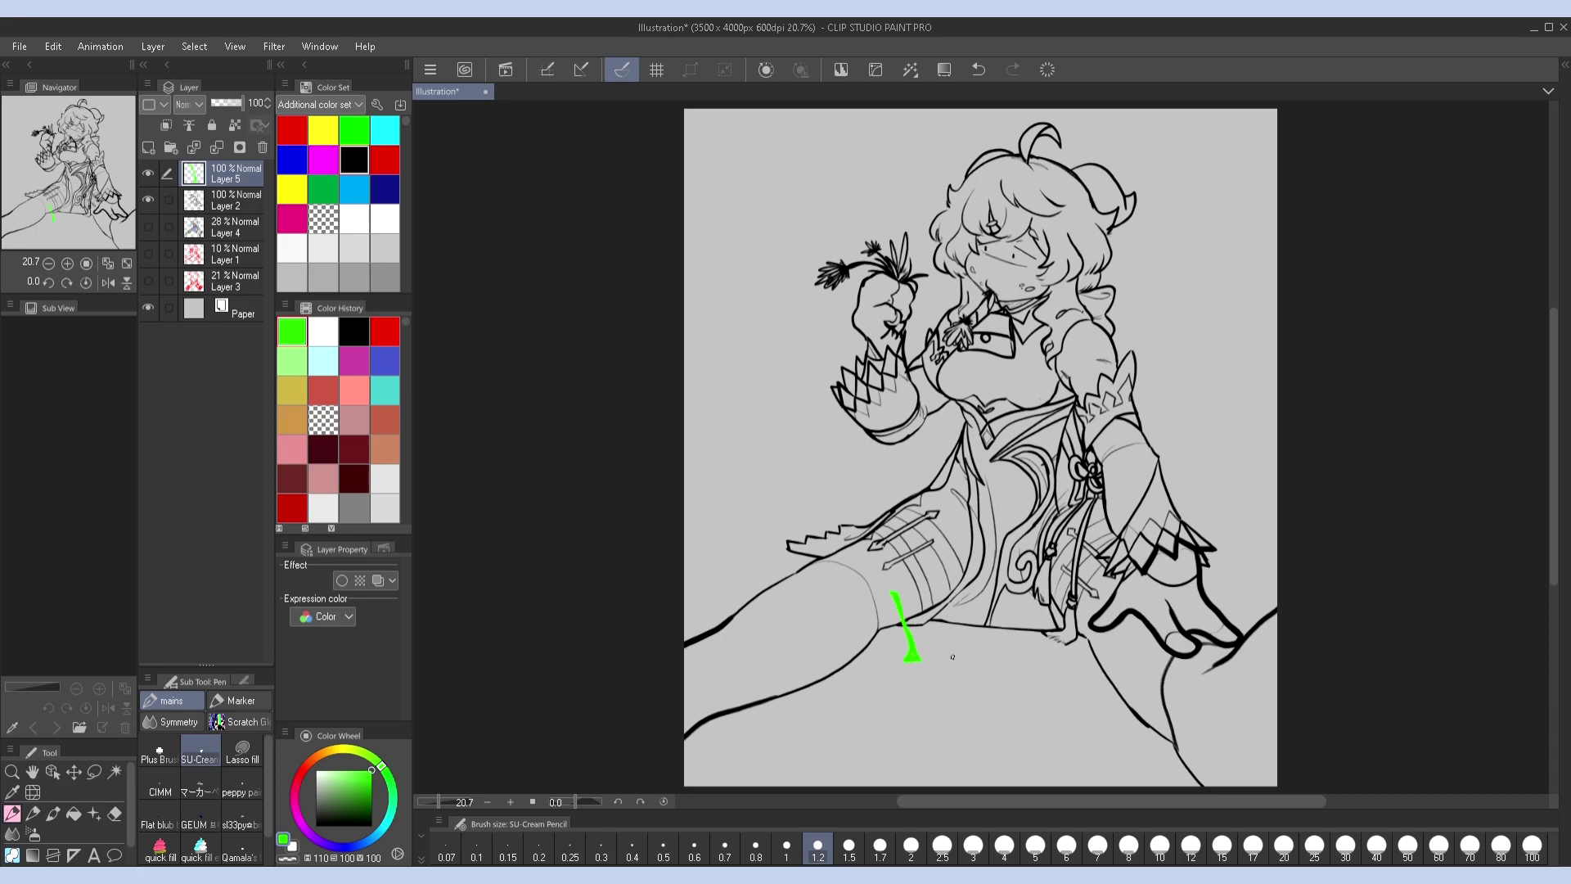
left_click(148, 226)
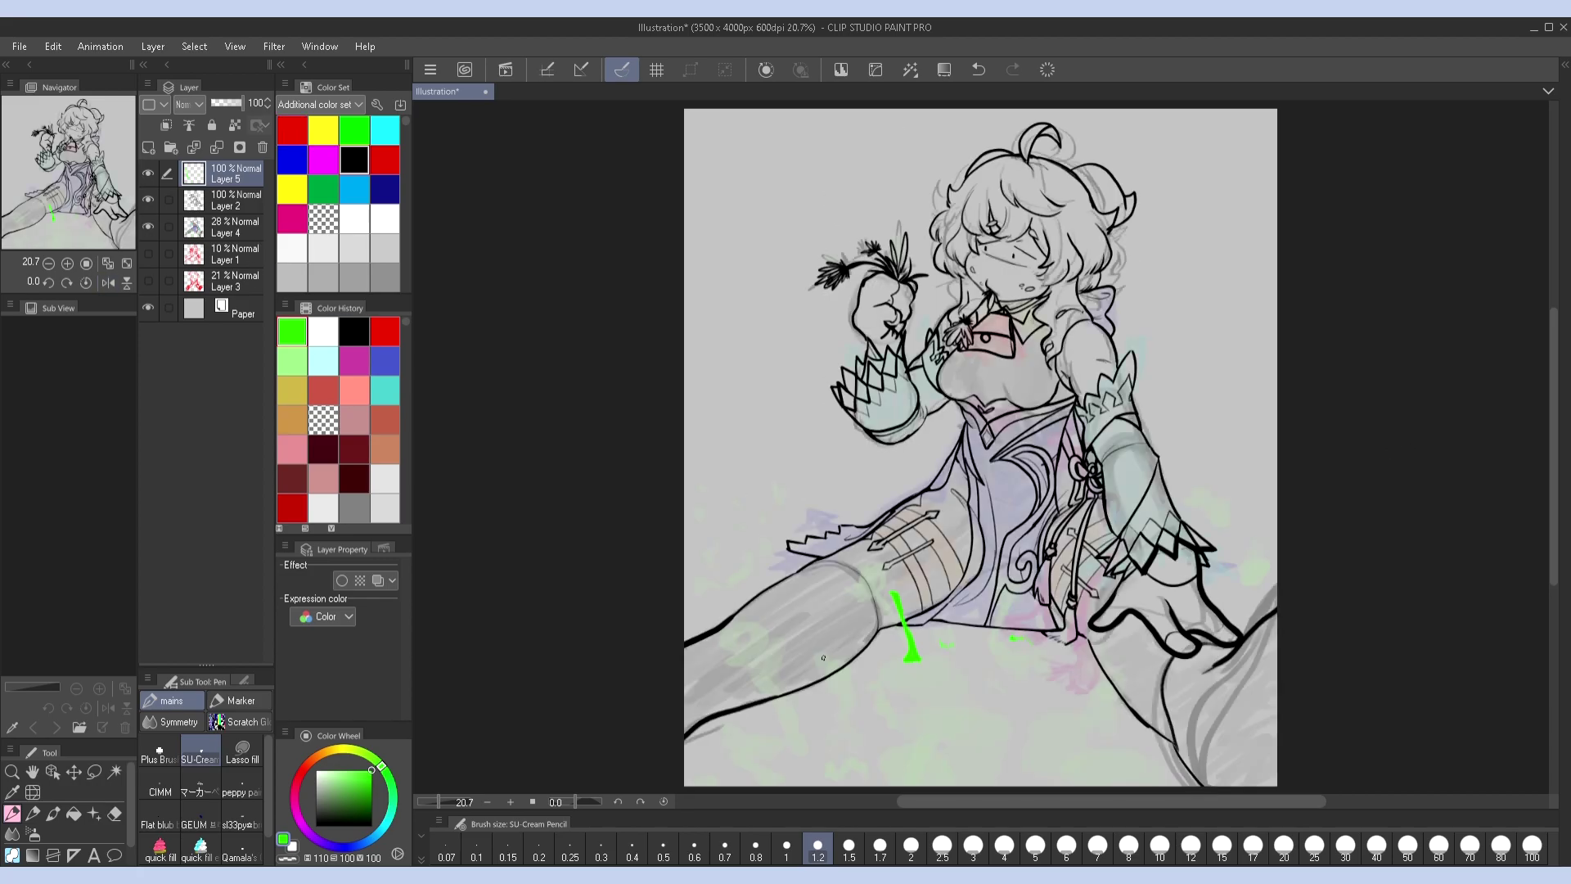
left_click_drag(821, 652, 826, 715)
key("h")
key("h")
key("ctrl+z")
Set the brush size to 2.5, paint green heads on the stems and add another flower over the skirt hem
key("bracketright")
key("bracketright")
key("bracketright")
key("bracketright")
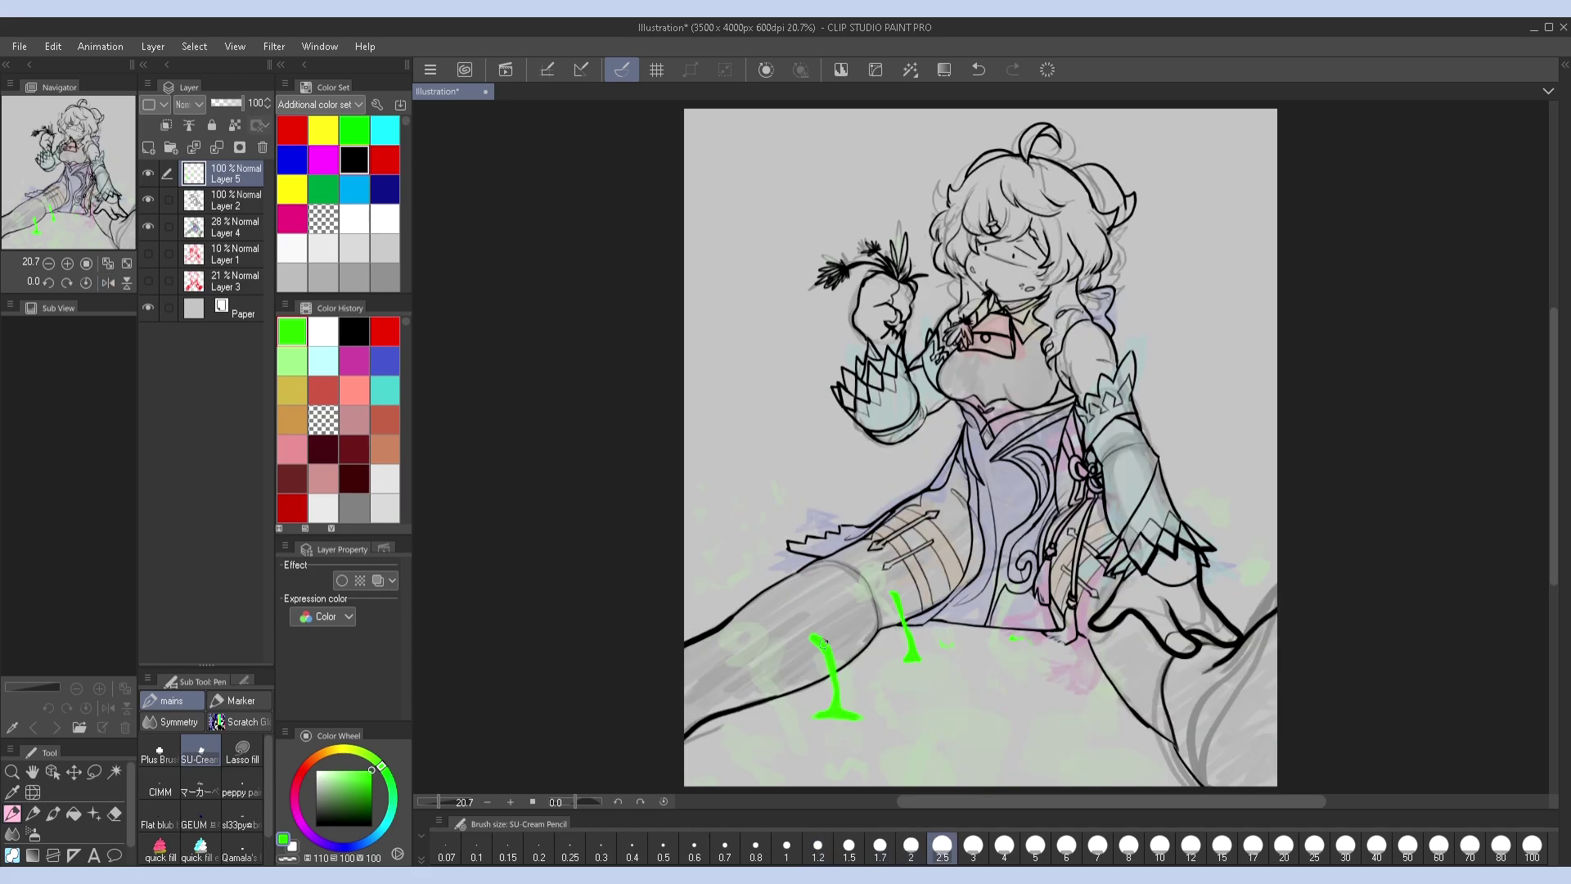
left_click_drag(779, 611, 810, 632)
left_click_drag(993, 640, 1009, 576)
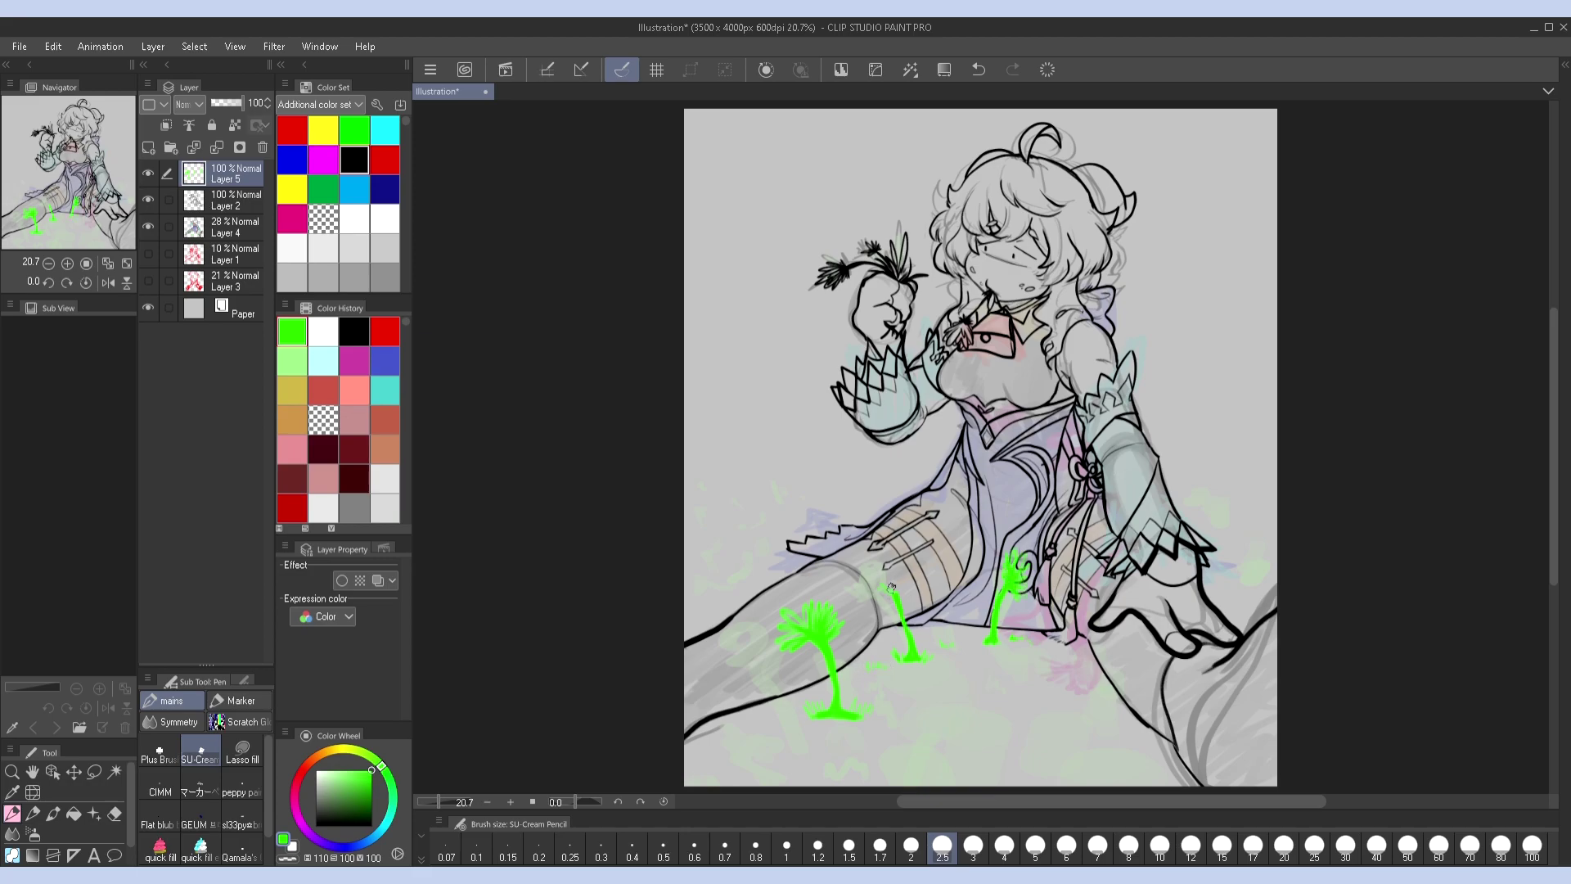
Raise Layer 4's opacity to 49% and paint a large green flower between the legs on Layer 5
left_click(215, 221)
left_click_drag(239, 102, 228, 99)
left_click(223, 175)
mouse_move(910, 659)
left_mouse_down()
mouse_move(925, 692)
mouse_move(901, 720)
mouse_move(958, 671)
mouse_move(966, 723)
mouse_move(932, 714)
left_mouse_up()
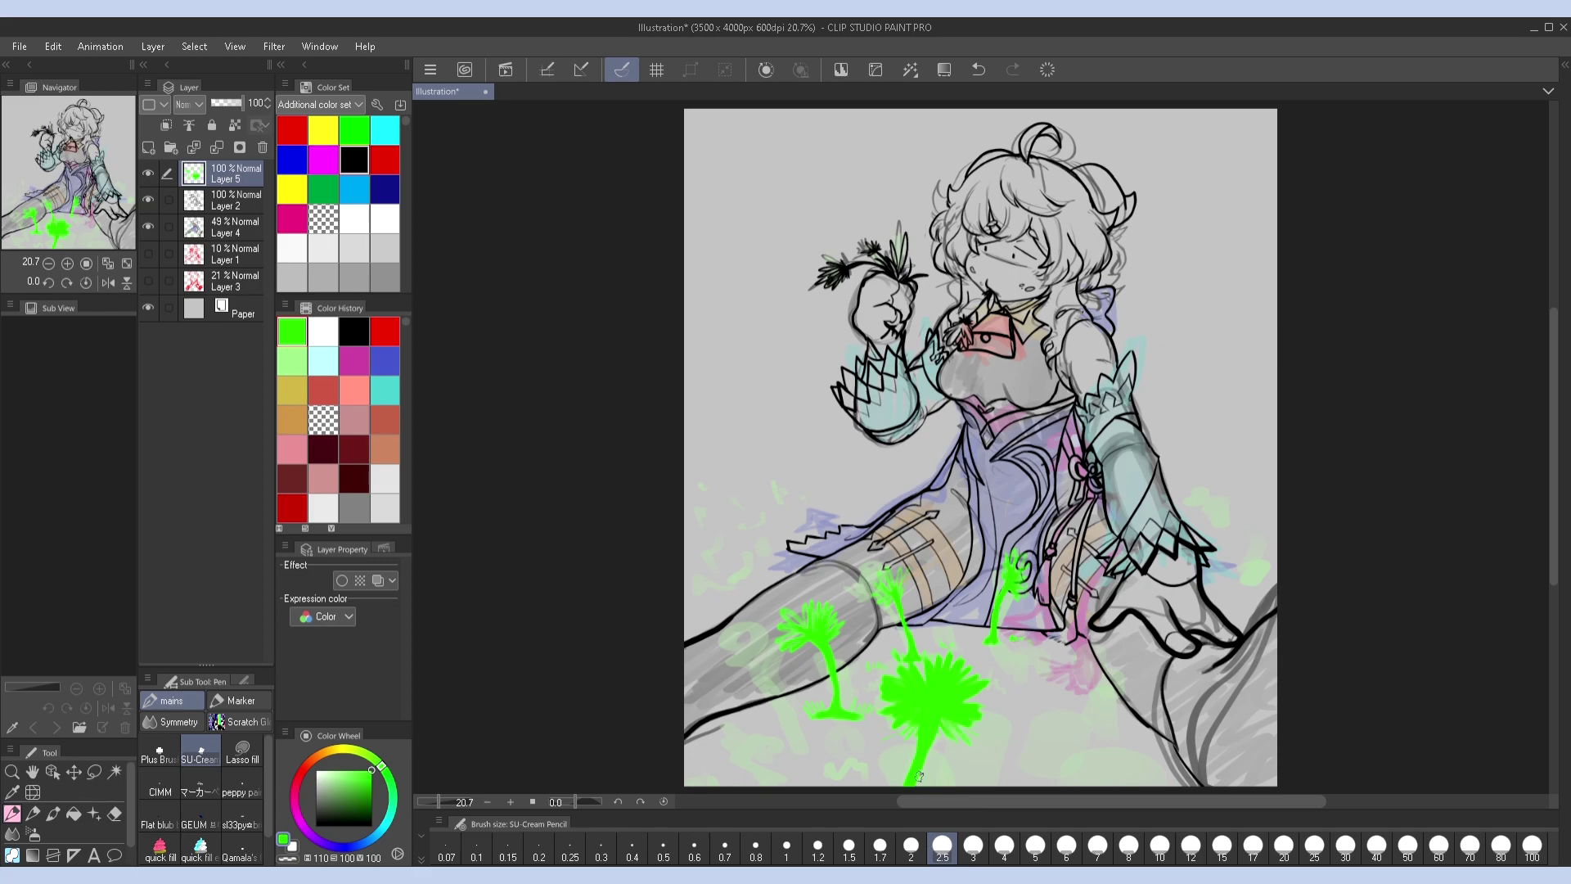
Paint a green flower at the canvas's lower edge and another with a stem below the planted hand's thigh
mouse_move(1006, 773)
left_mouse_down()
mouse_move(984, 750)
mouse_move(1006, 789)
mouse_move(1048, 778)
left_mouse_up()
key("h")
key("h")
mouse_move(1076, 654)
left_mouse_down()
mouse_move(1100, 680)
mouse_move(1125, 661)
mouse_move(1094, 661)
mouse_move(1082, 714)
left_mouse_up()
key("ctrl+z")
key("h")
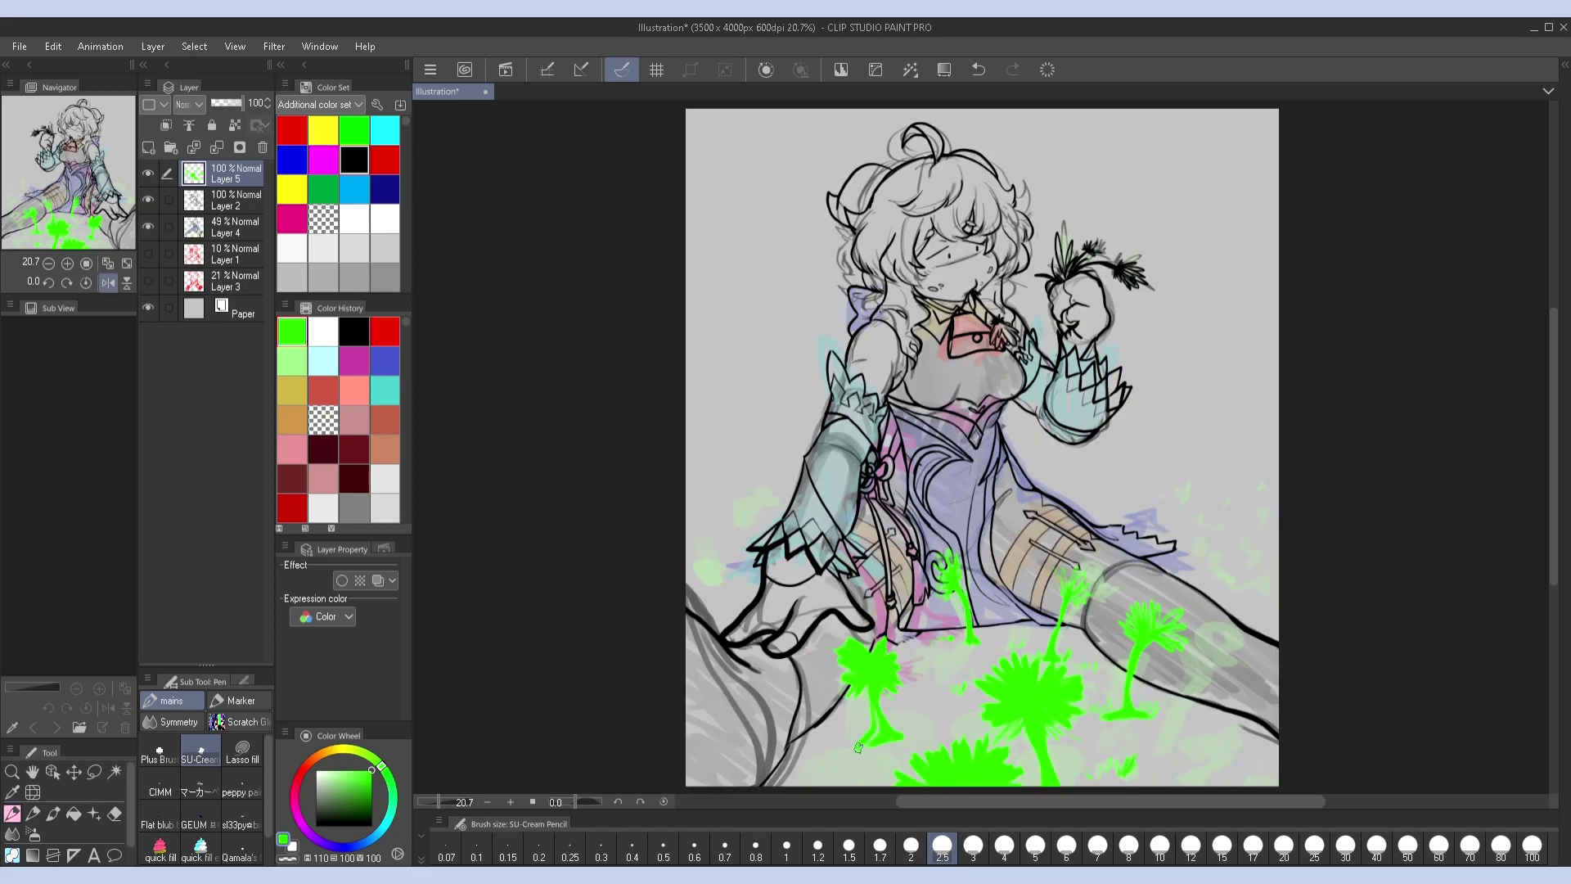
key("h")
left_click_drag(1083, 681, 1075, 743)
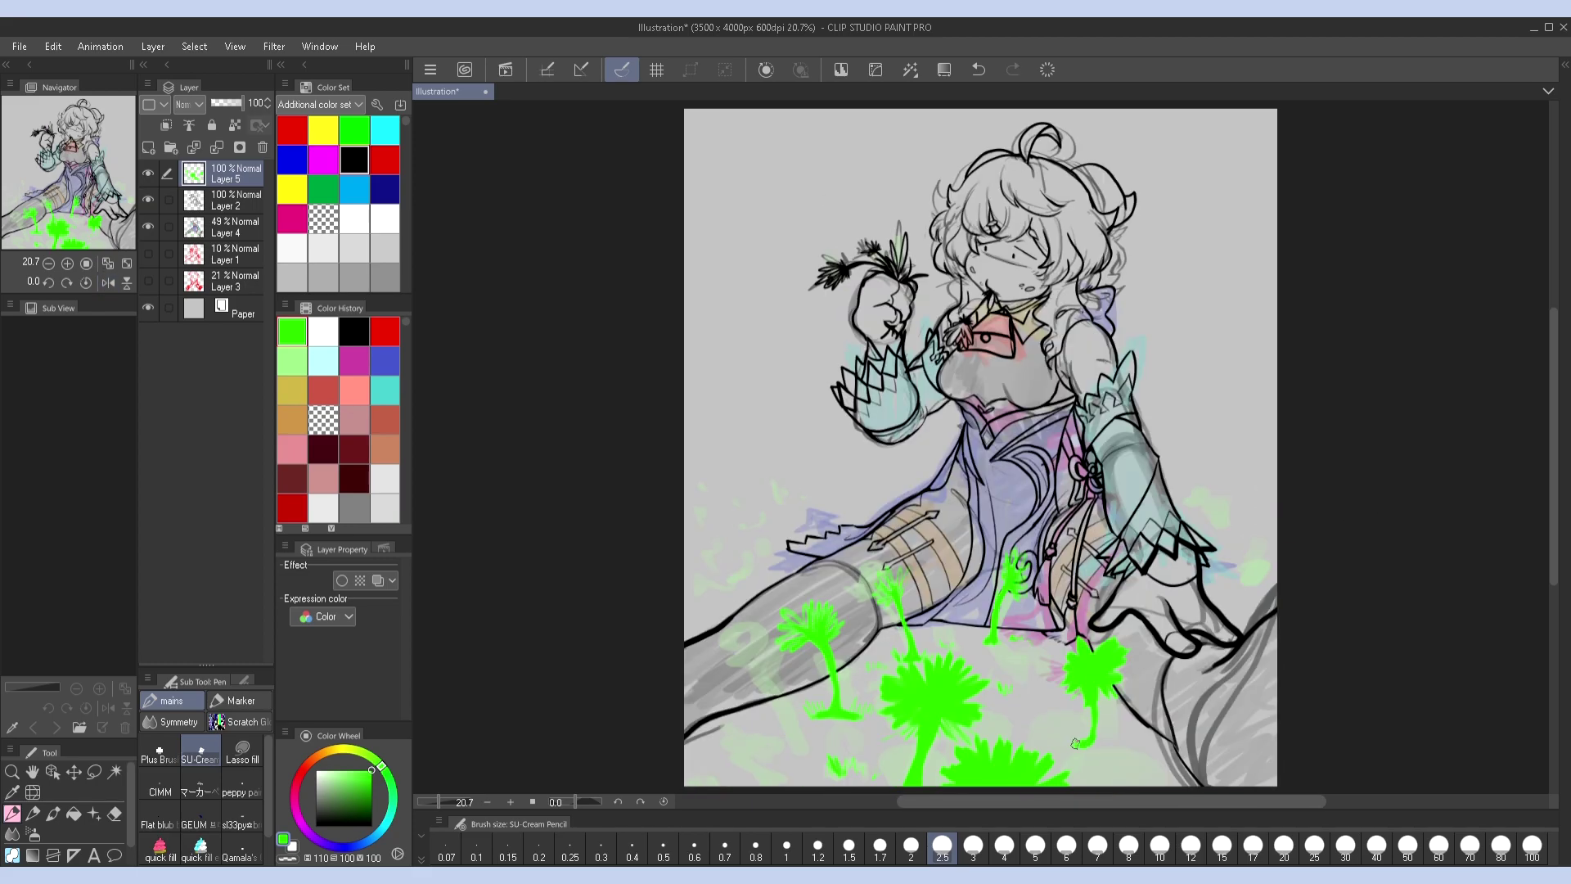
Paint the base of the green flower beneath the hand and add another flower clump along the canvas's lower-right edge
key("h")
key("h")
key("h")
key("h")
mouse_move(1137, 785)
left_mouse_down()
mouse_move(1092, 771)
mouse_move(1187, 765)
left_mouse_up()
key("h")
key("h")
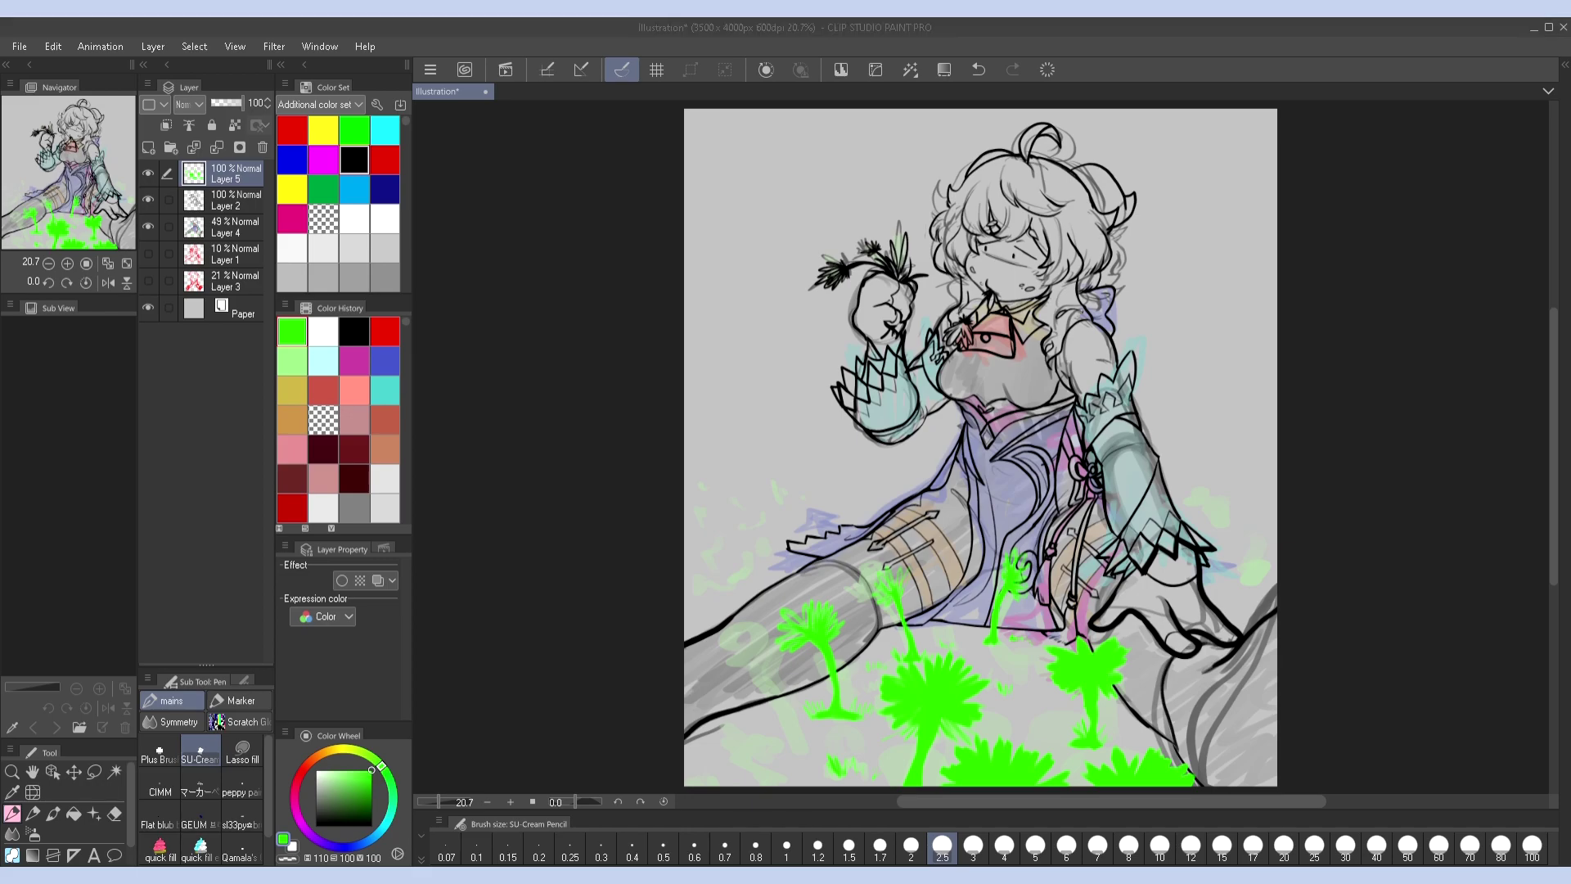
Paint a large green flower clump in the canvas's lower-left corner and a smaller flower above the outstretched leg
mouse_move(729, 731)
left_mouse_down()
mouse_move(741, 774)
mouse_move(788, 732)
mouse_move(810, 790)
left_mouse_up()
key("h")
key("h")
left_click_drag(712, 546, 737, 578)
key("h")
key("h")
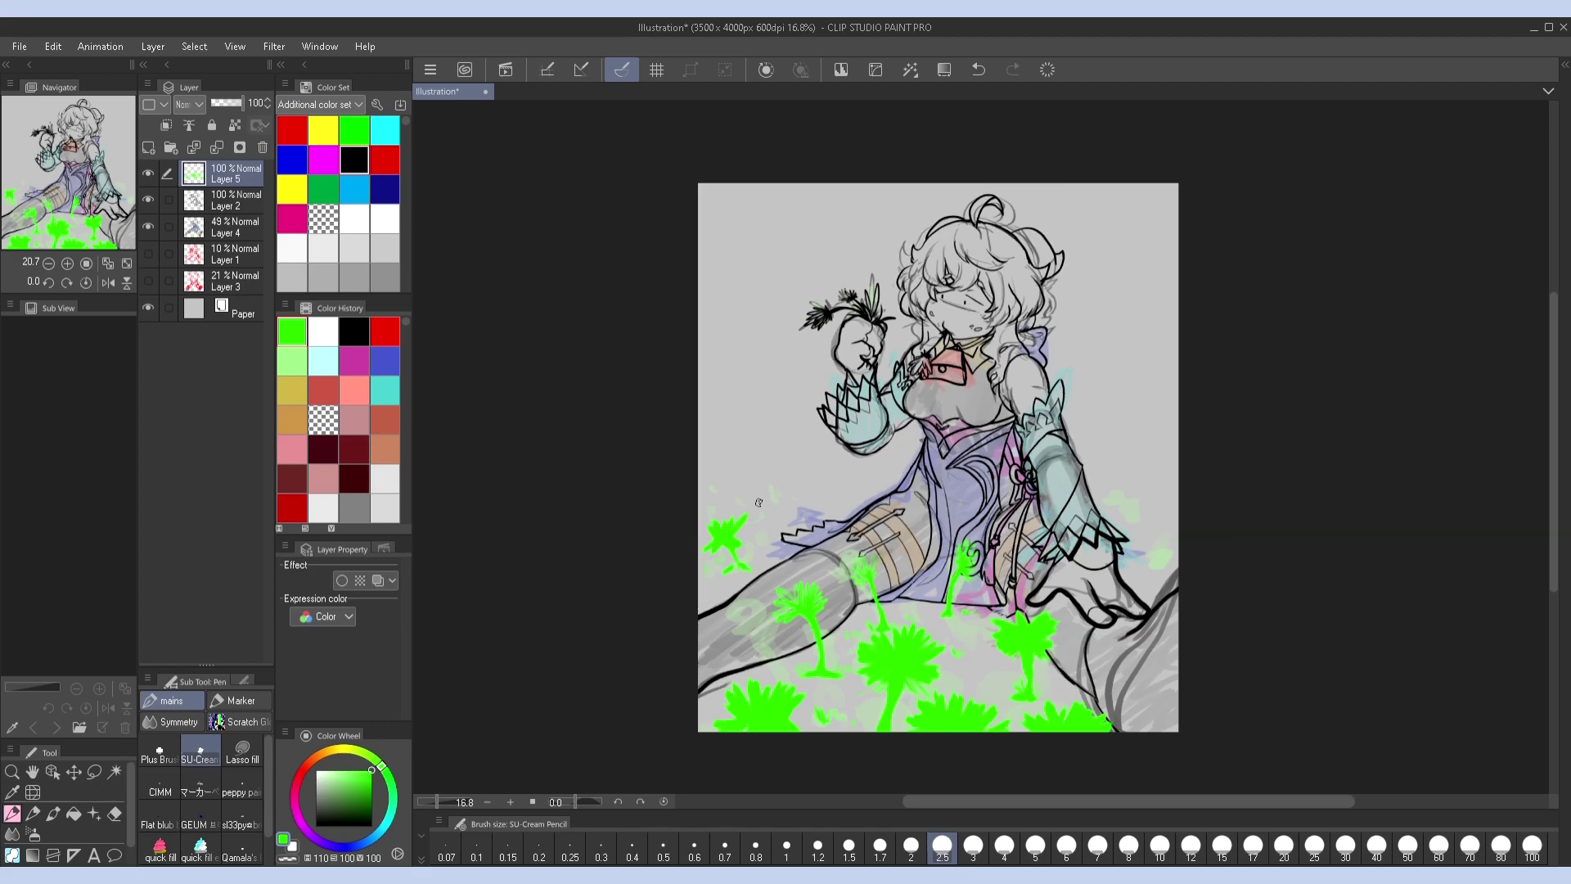
Reduce the brush size to 1.2 and paint a small distant green flower with a stem left of the skirt
key("bracketleft")
key("bracketleft")
key("bracketleft")
key("bracketleft")
left_click_drag(764, 475, 773, 463)
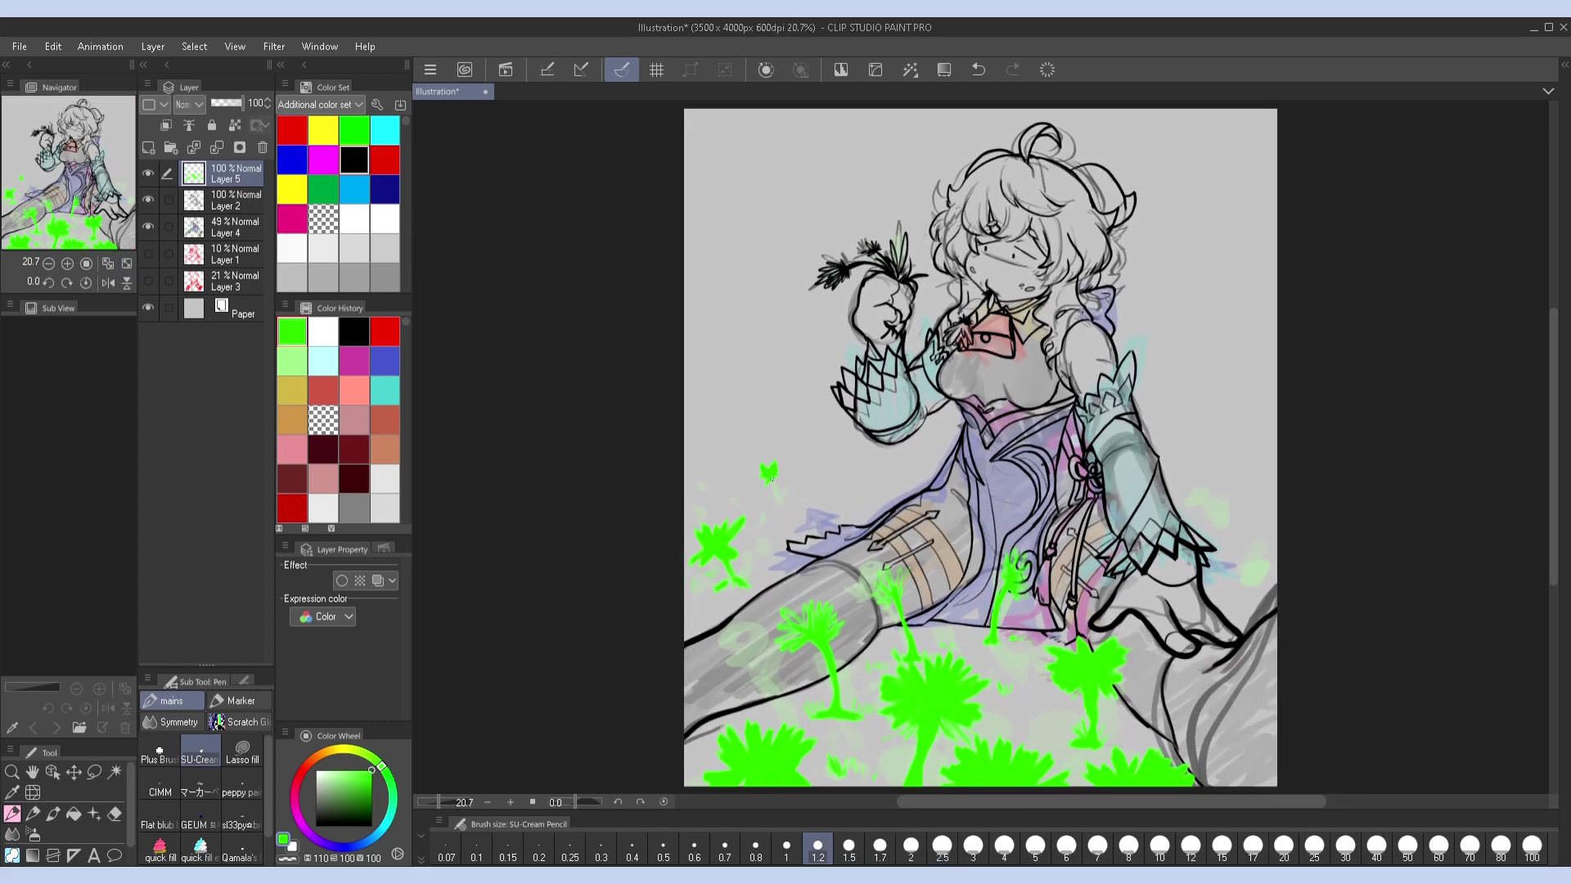
key("h")
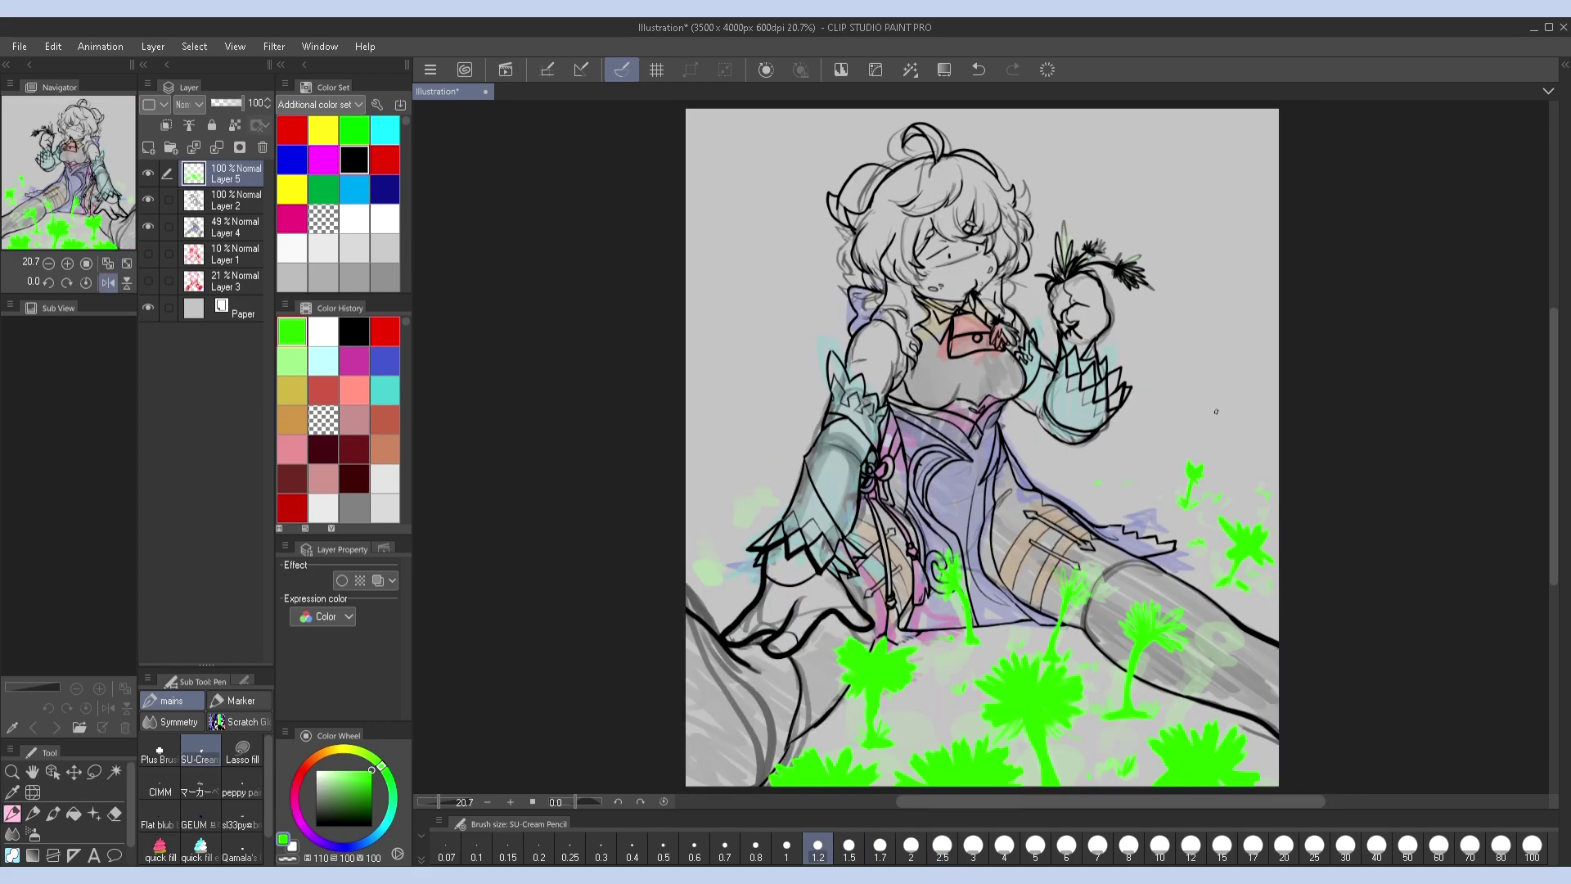
key("h")
Paint two small green flowers near the canvas's right edge beside the sleeve, using brush sizes 2 and 1.5
key("bracketright")
key("bracketright")
key("bracketright")
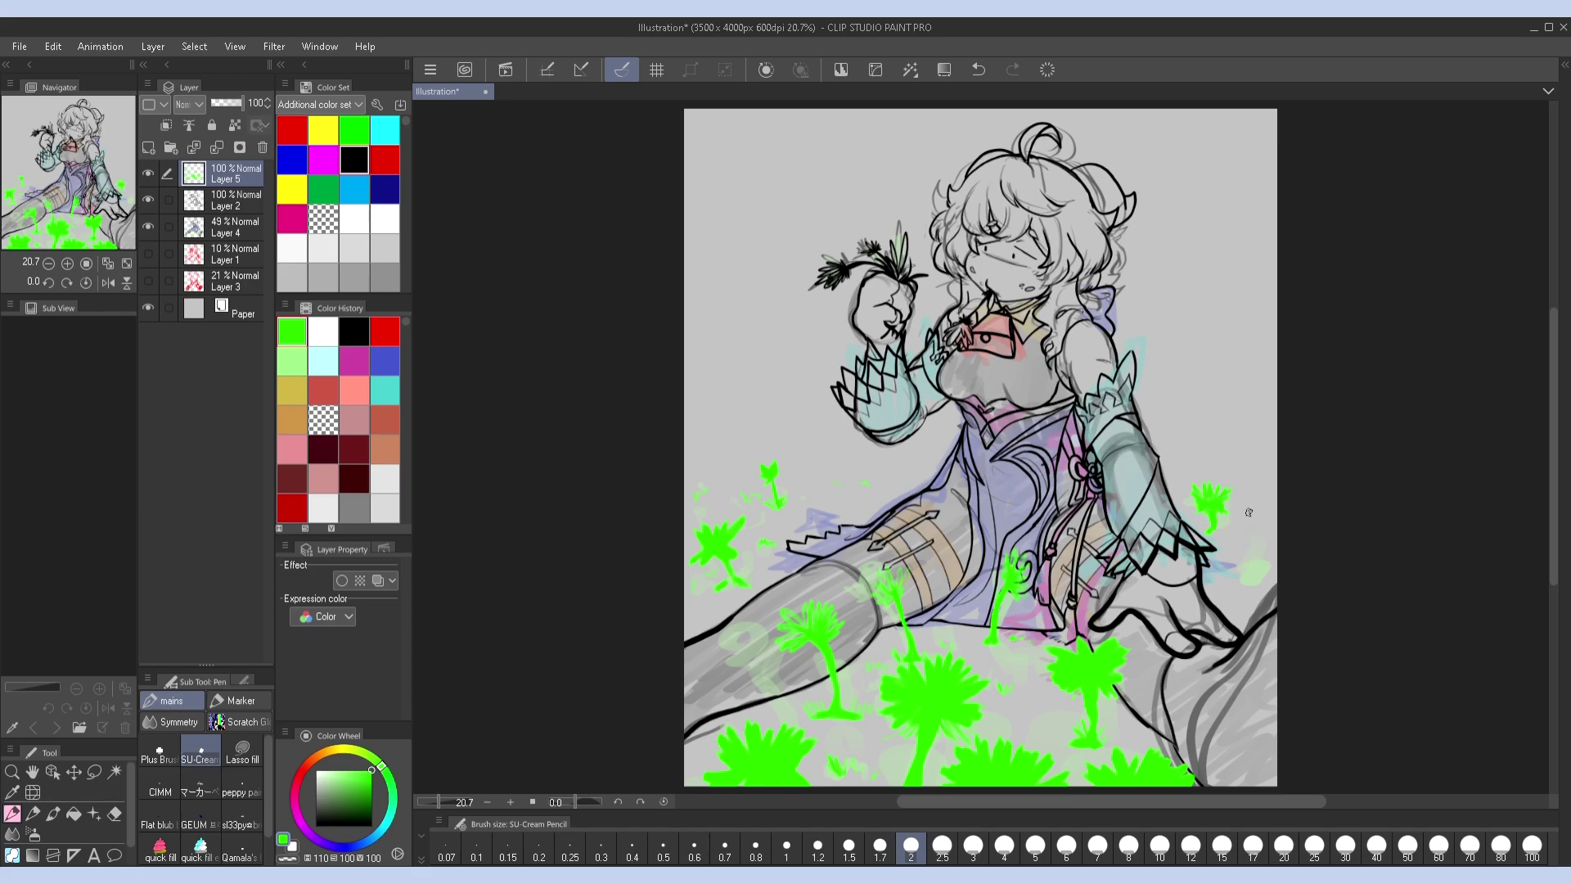
key("bracketleft")
key("bracketleft")
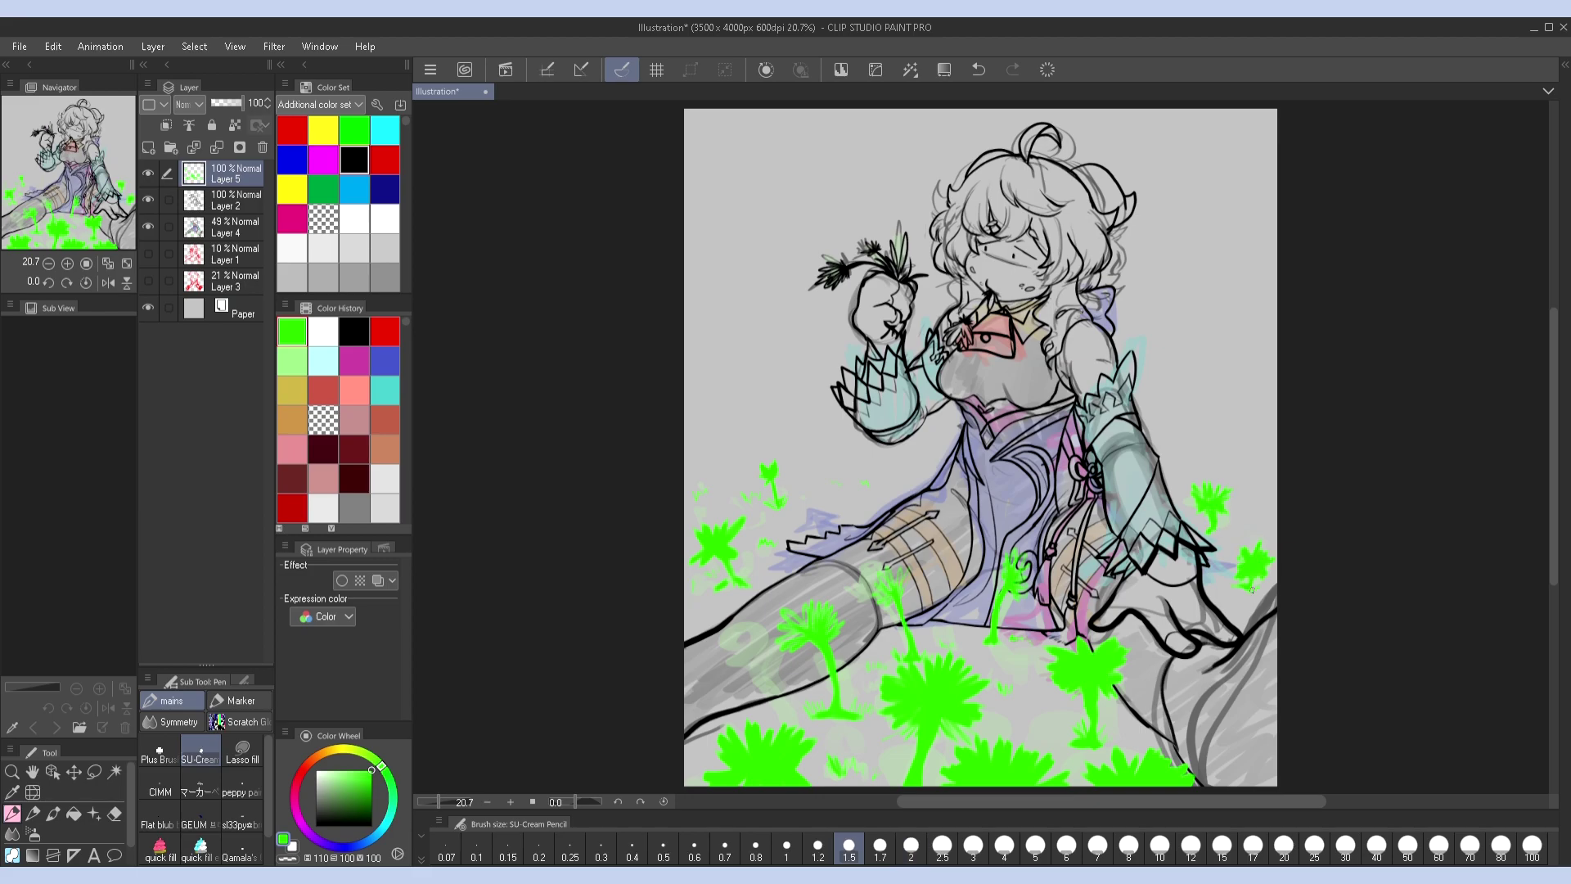
key("h")
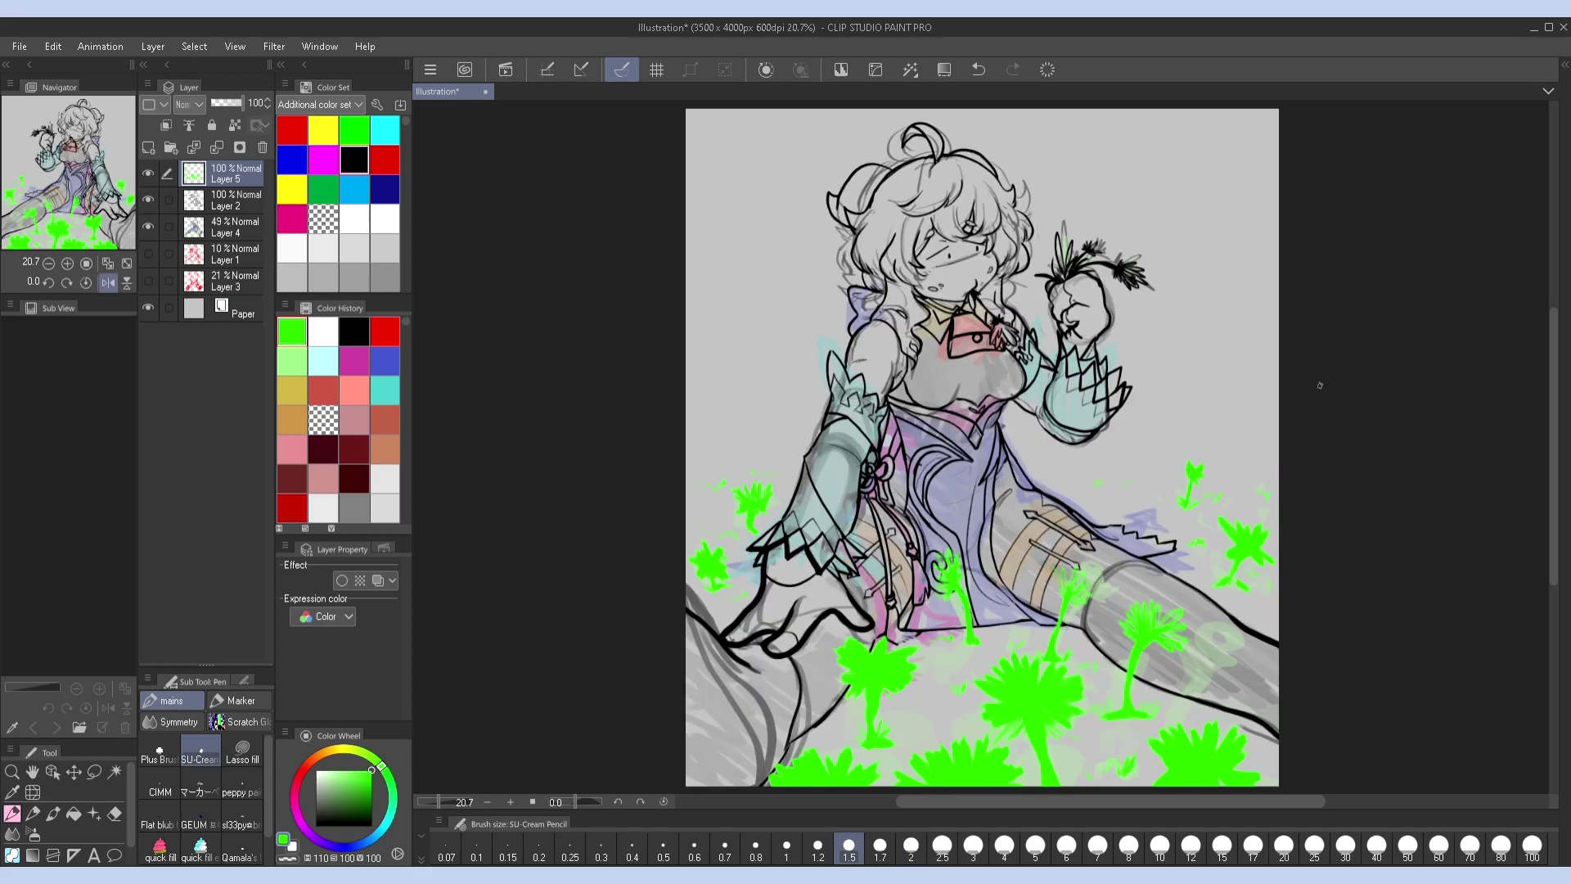
key("h")
key("h")
key("h")
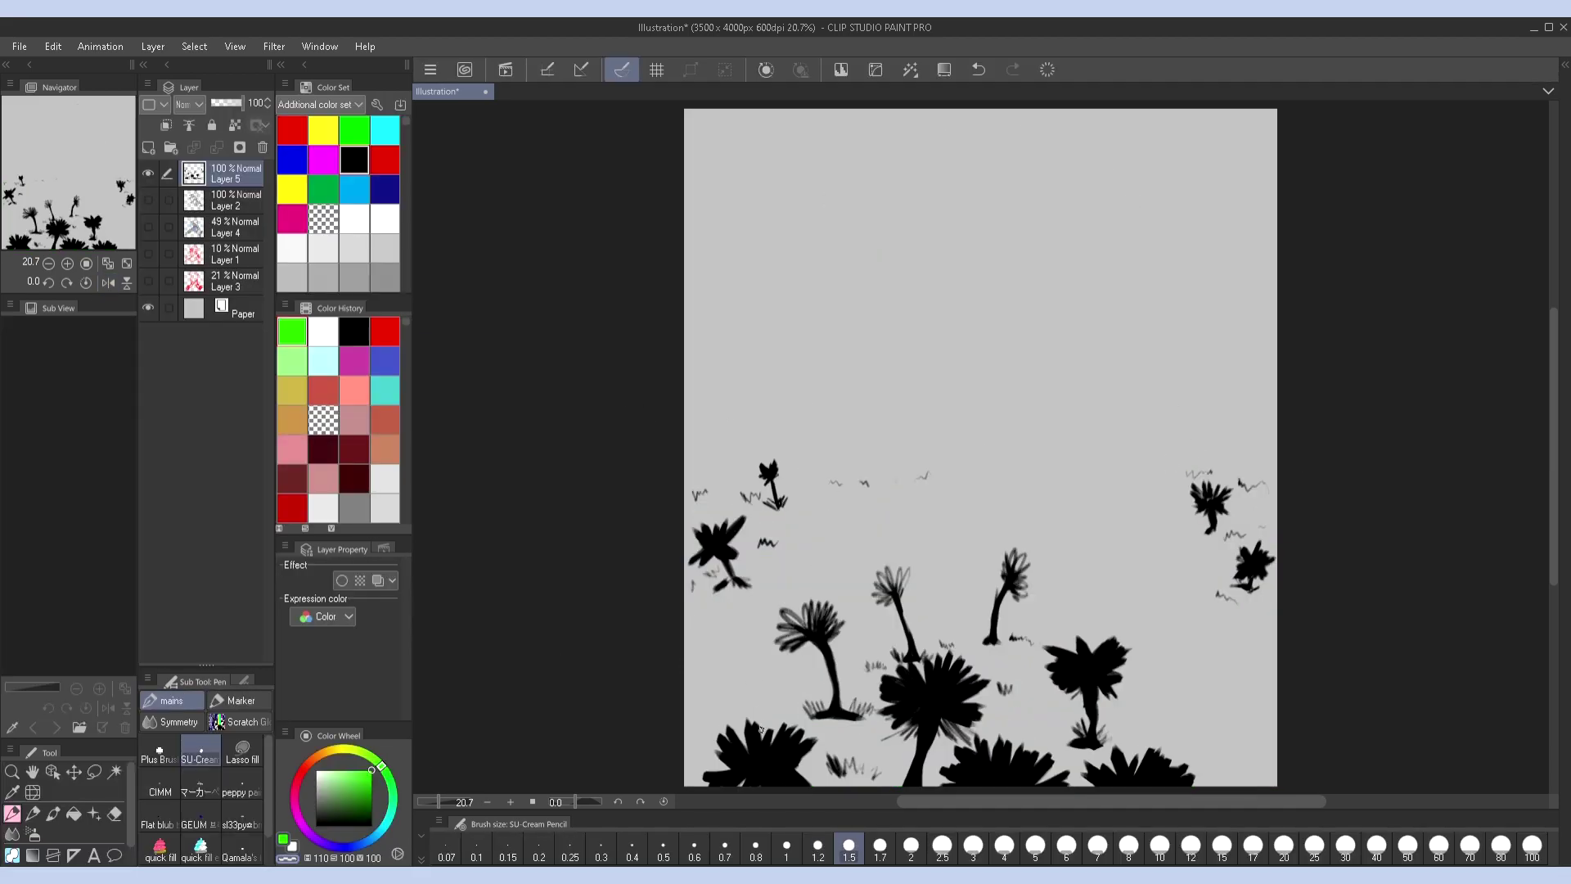
Carve petal shapes into the solid black flower heads with transparent color at brush size 2
mouse_move(751, 782)
left_mouse_down()
mouse_move(790, 776)
mouse_move(779, 742)
mouse_move(749, 735)
mouse_move(737, 776)
left_mouse_up()
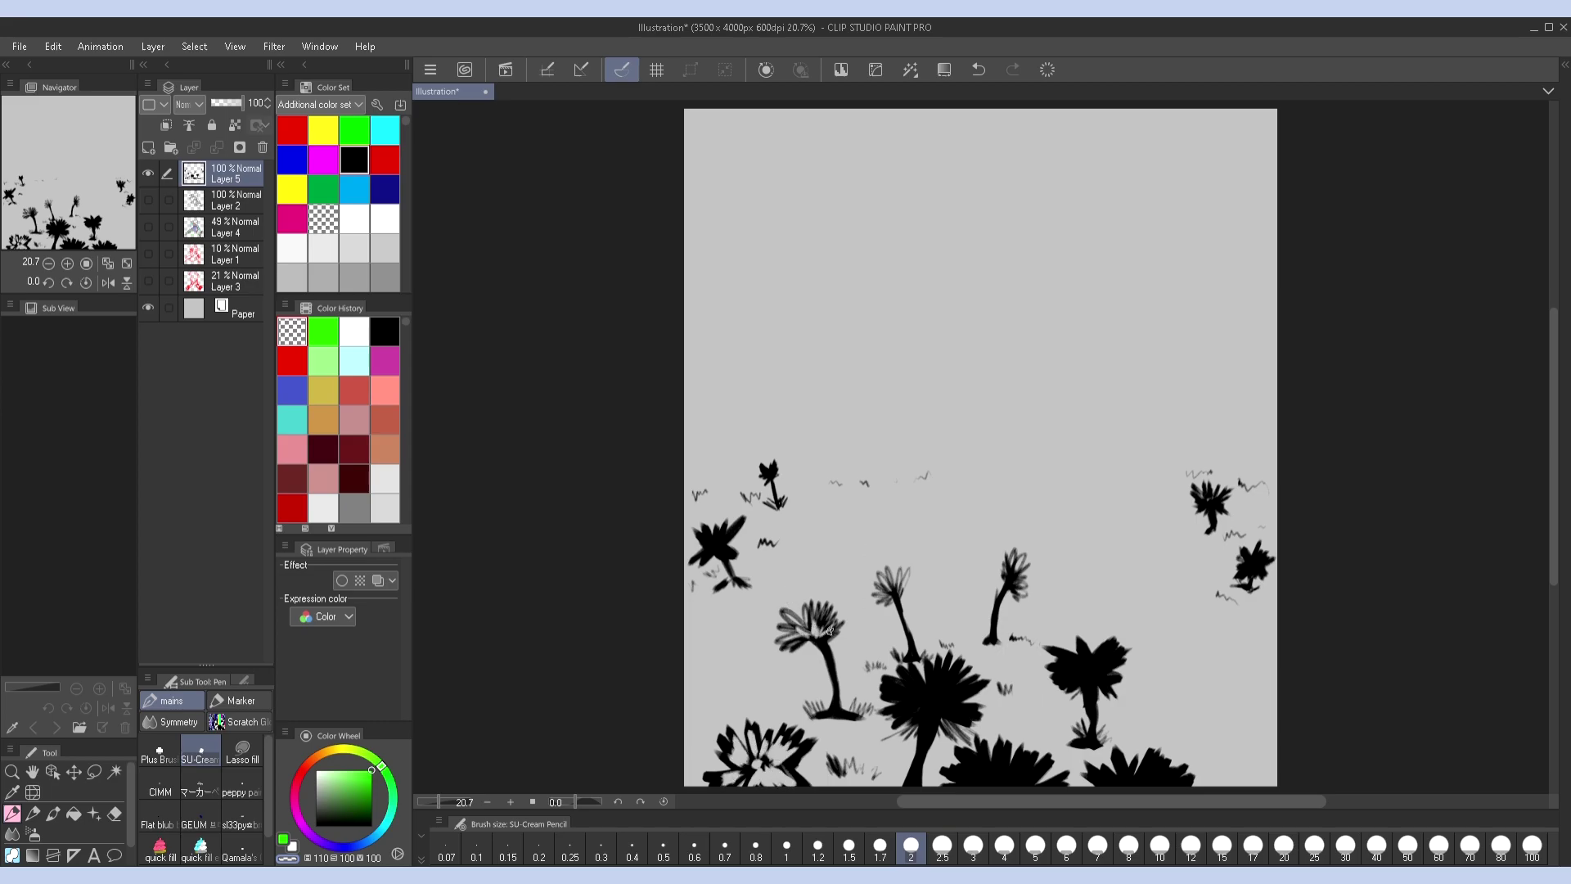
mouse_move(926, 690)
left_mouse_down()
mouse_move(914, 768)
mouse_move(976, 765)
mouse_move(993, 787)
mouse_move(988, 758)
mouse_move(964, 784)
mouse_move(1036, 773)
left_mouse_up()
left_click_drag(1092, 672, 1081, 649)
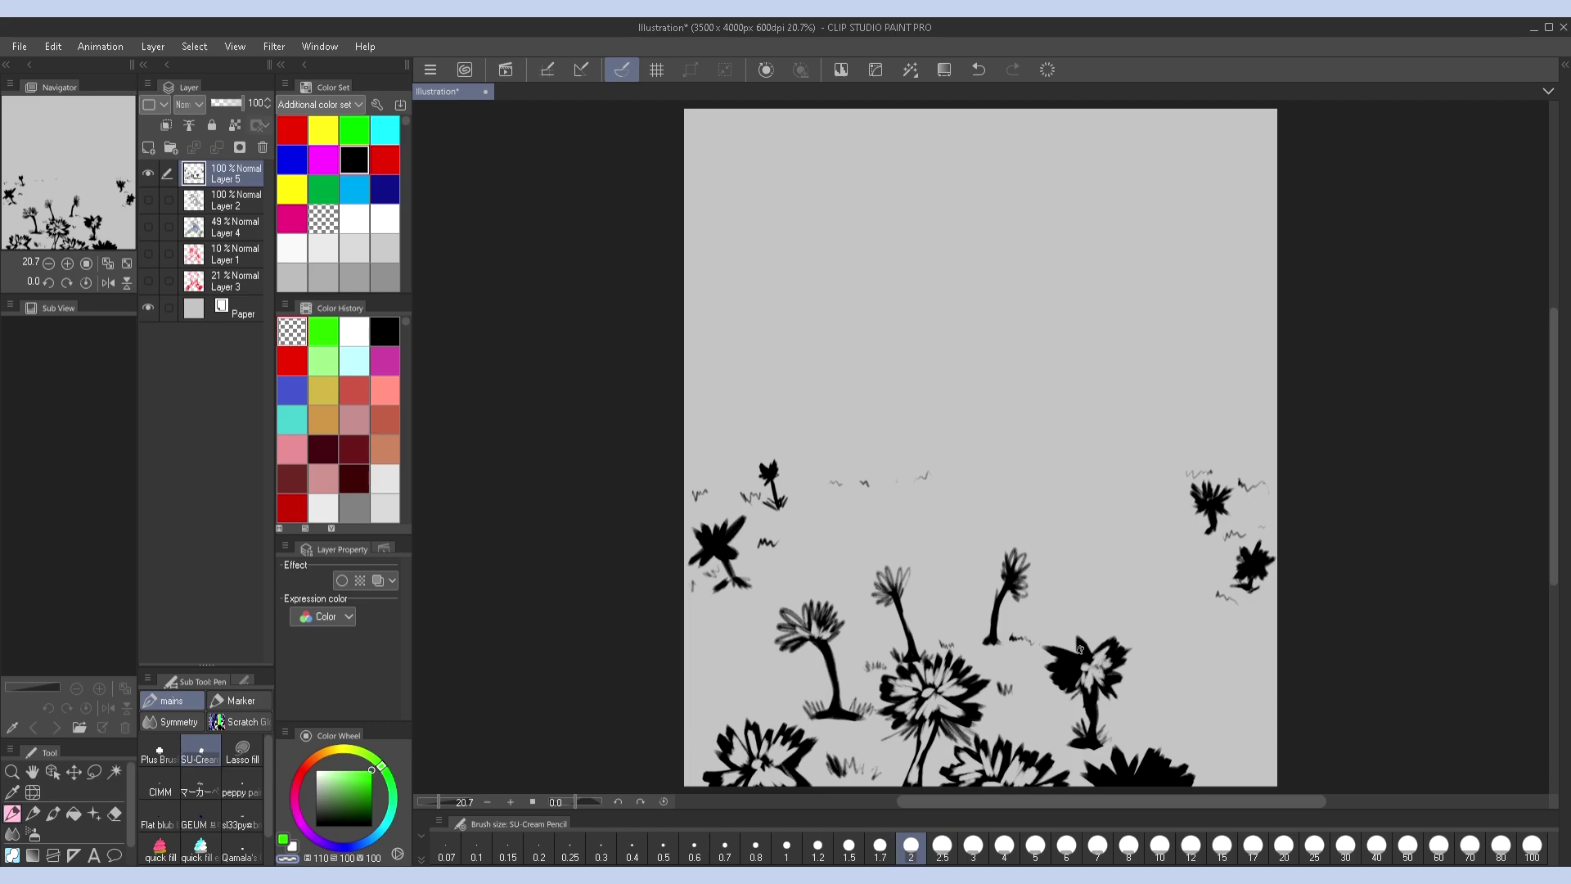
left_click_drag(1148, 767, 1107, 779)
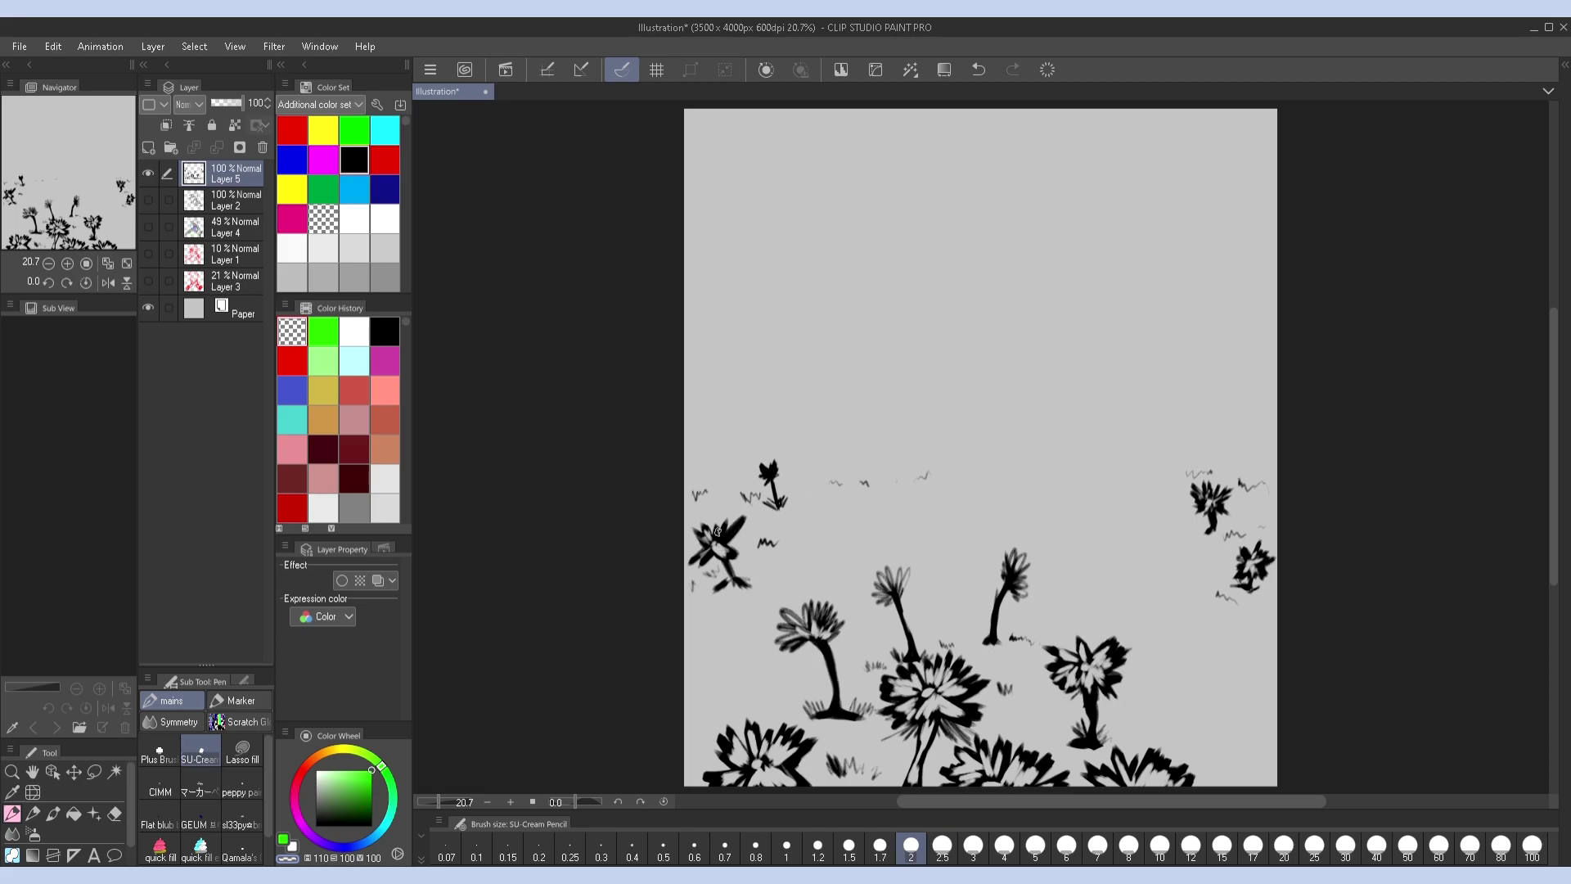
Show and select the Layer 2 line art, keep Layer 4 hidden, and check the drawing in mirrored view
left_click(148, 199)
left_click(234, 200)
left_click(151, 224)
left_click(151, 224)
left_click(108, 282)
left_click(108, 283)
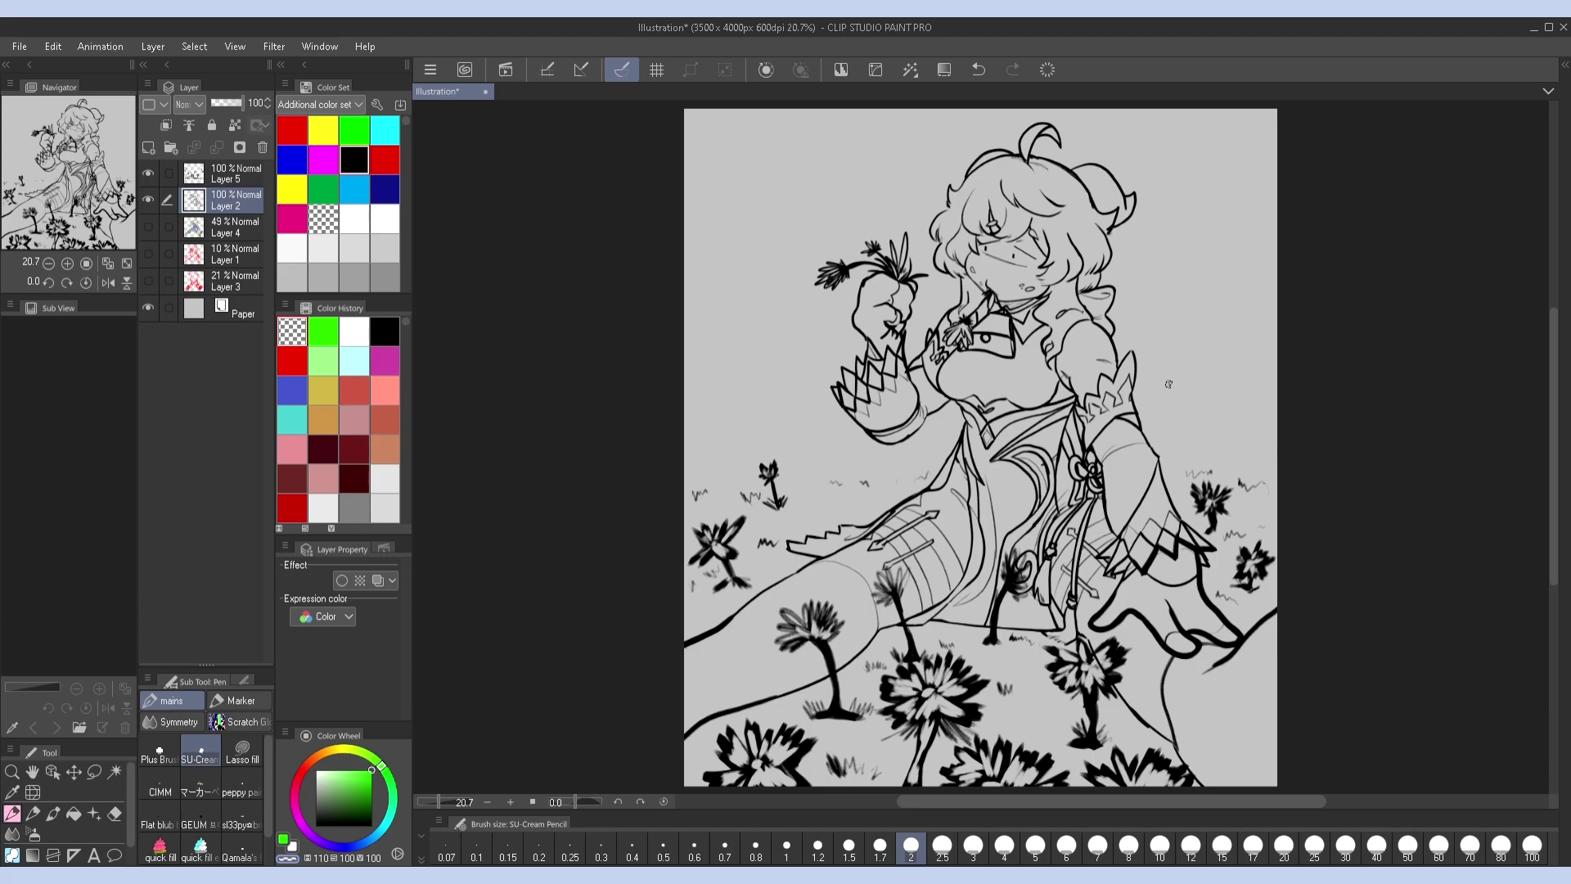
Hide the flowers layer, add a new layer beneath Layer 2, and set Layer 2 as the reference layer
left_click(149, 173)
left_click(149, 147)
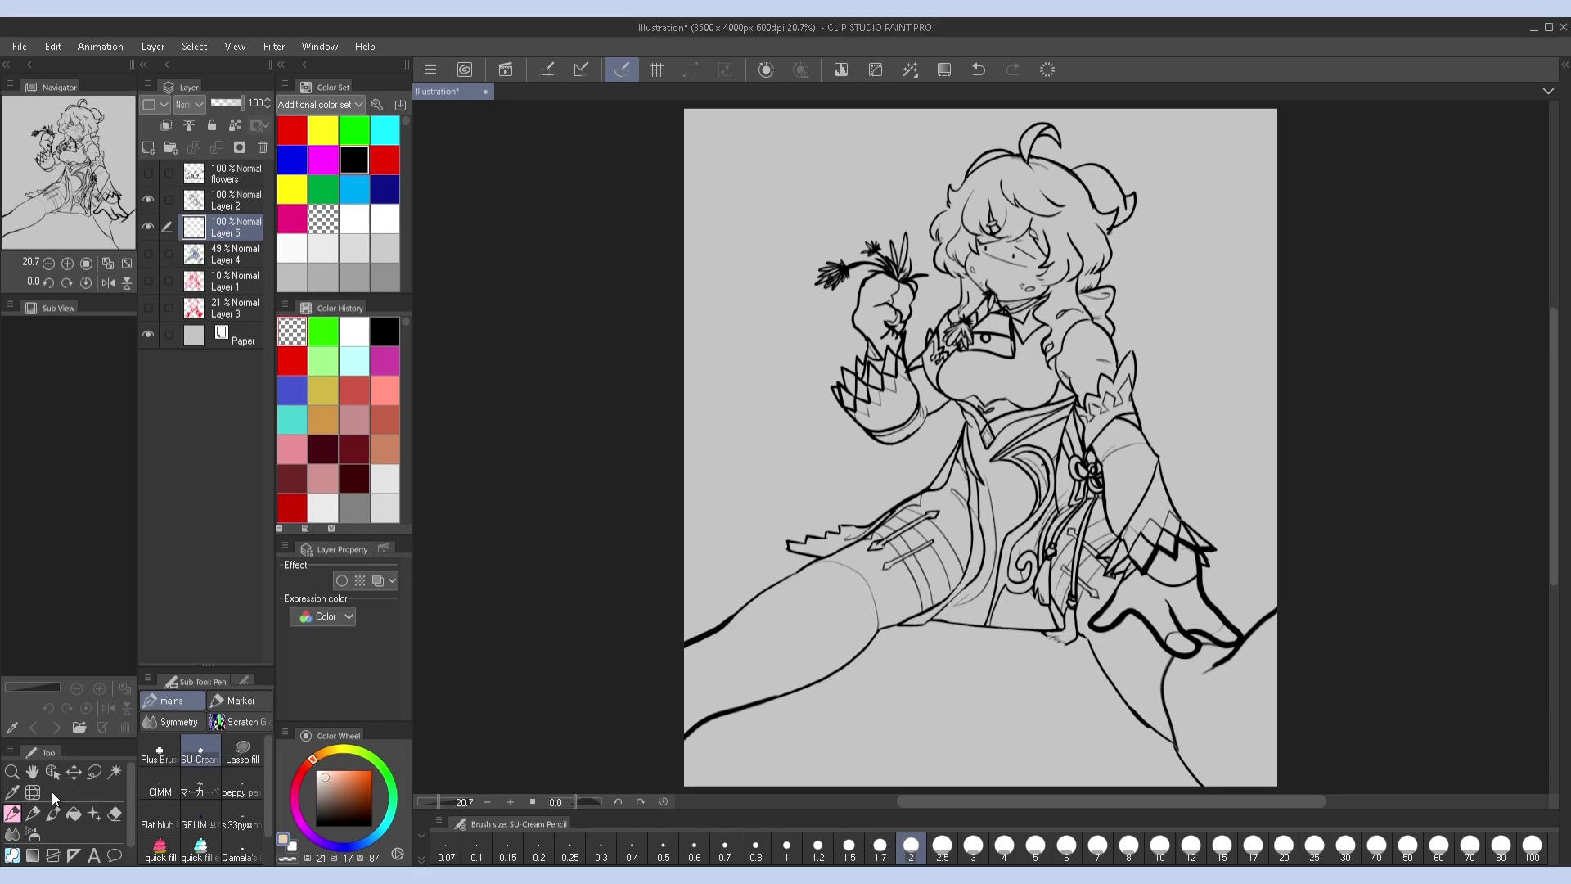
left_click(233, 199)
left_click(189, 124)
left_click(233, 226)
Fill the whole figure on the new Layer 5 with a light skin tone
left_click(160, 847)
mouse_move(927, 141)
left_mouse_down()
mouse_move(702, 598)
mouse_move(1281, 147)
mouse_move(1023, 82)
mouse_move(927, 141)
left_mouse_up()
scroll(956, 296, "up", 5)
Clear the skin fill from the background gaps between the hair, arm and waist using Lasso fill with transparent color
left_click(242, 753)
mouse_move(791, 378)
left_mouse_down()
mouse_move(775, 553)
mouse_move(778, 697)
mouse_move(827, 681)
mouse_move(996, 426)
mouse_move(990, 372)
mouse_move(915, 352)
left_mouse_up()
scroll(861, 425, "up", 3)
scroll(872, 407, "down", 3)
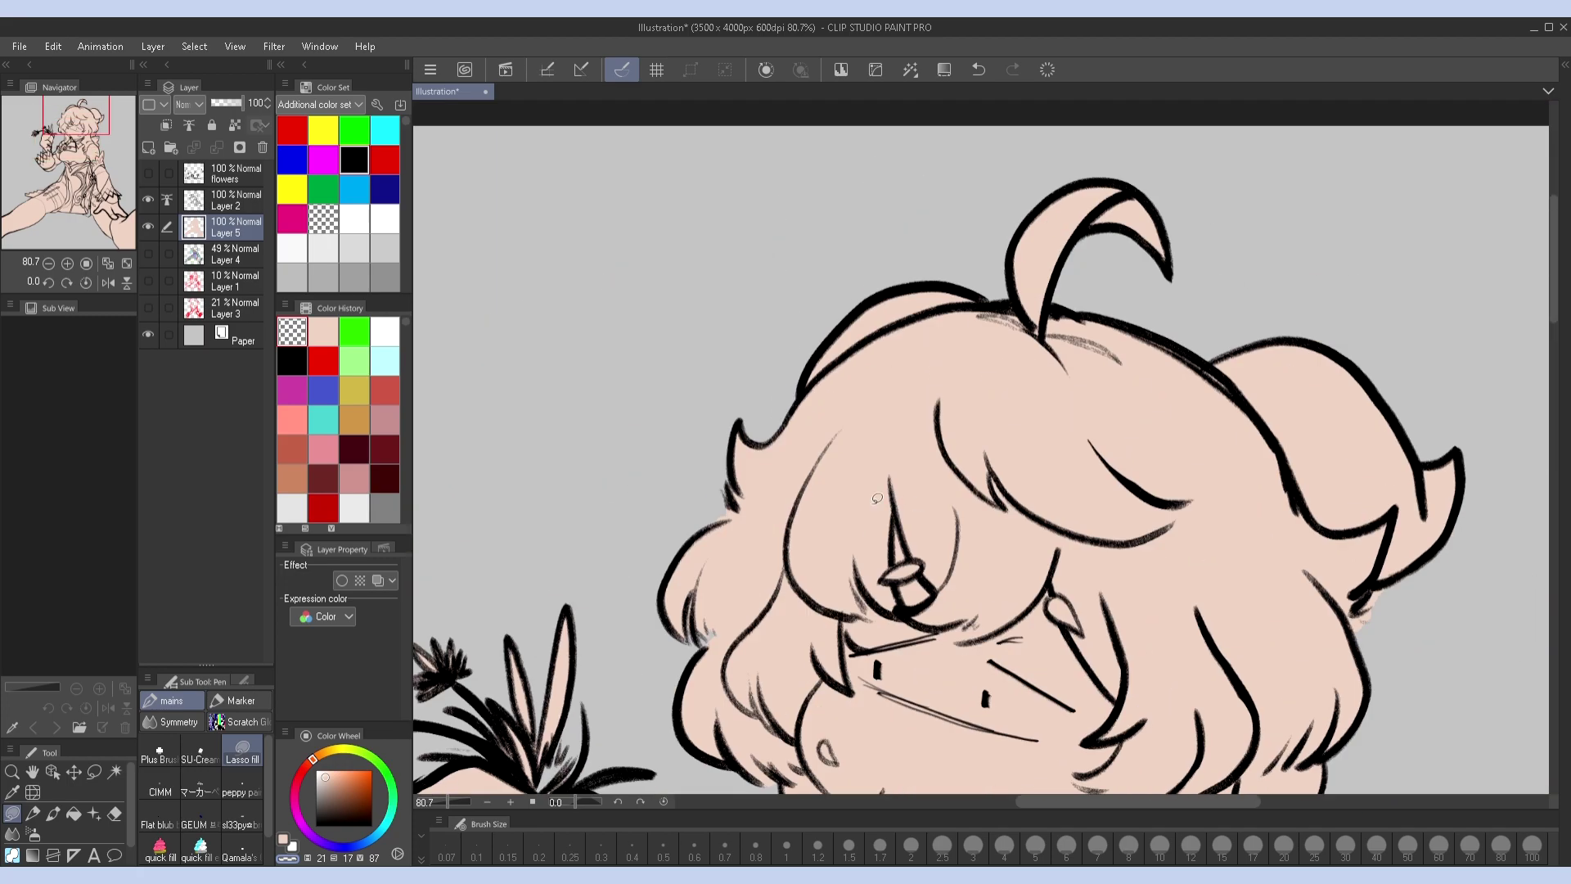
scroll(1161, 389, "up", 3)
scroll(1160, 389, "down", 3)
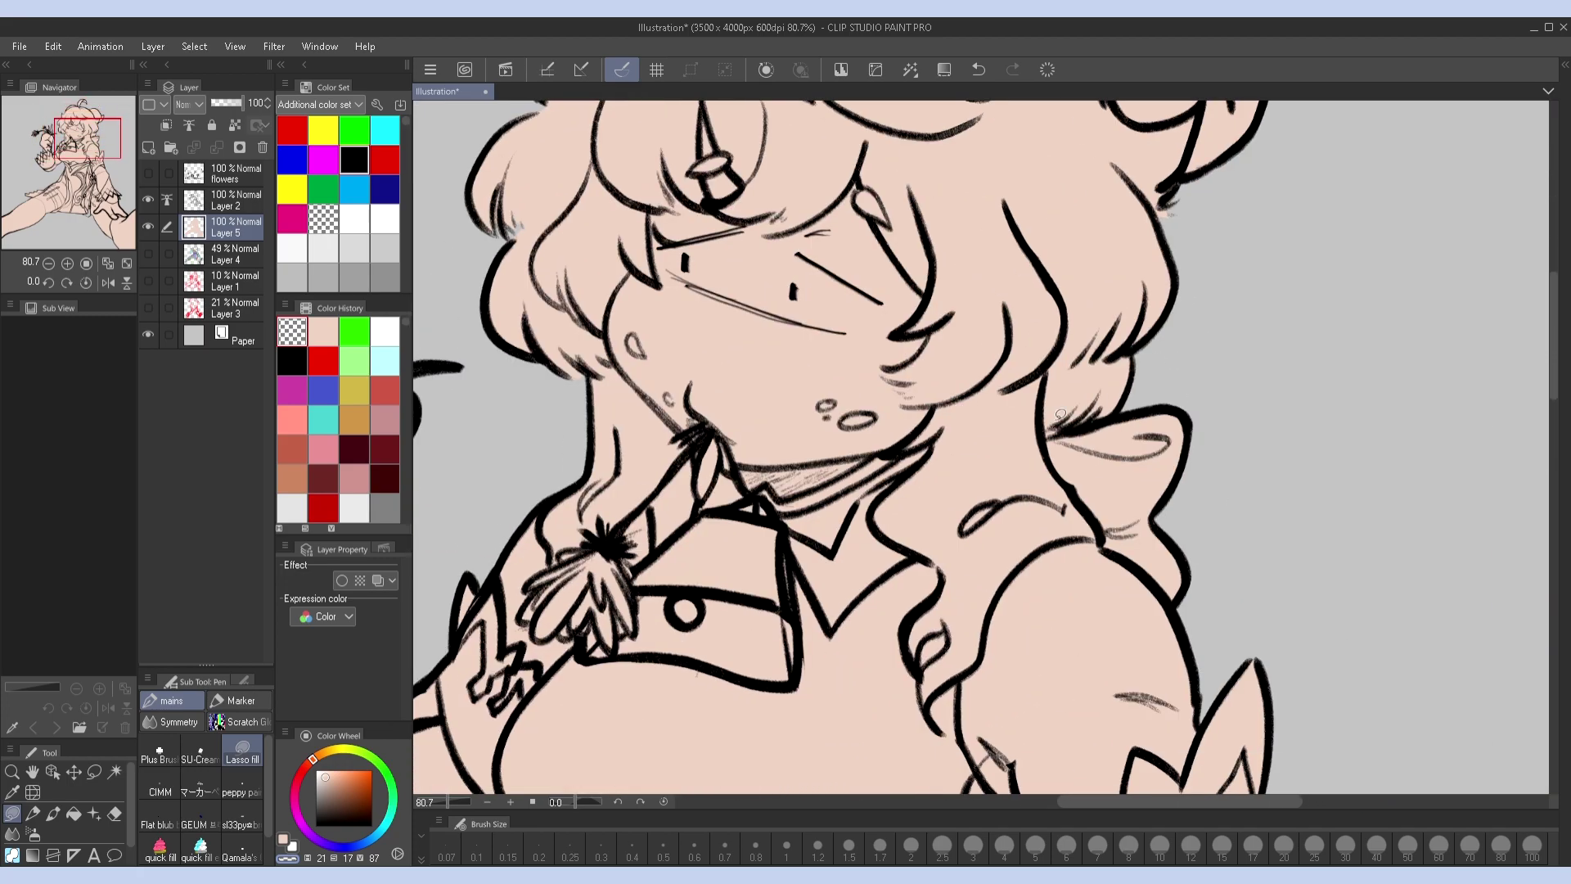
scroll(941, 466, "down", 3)
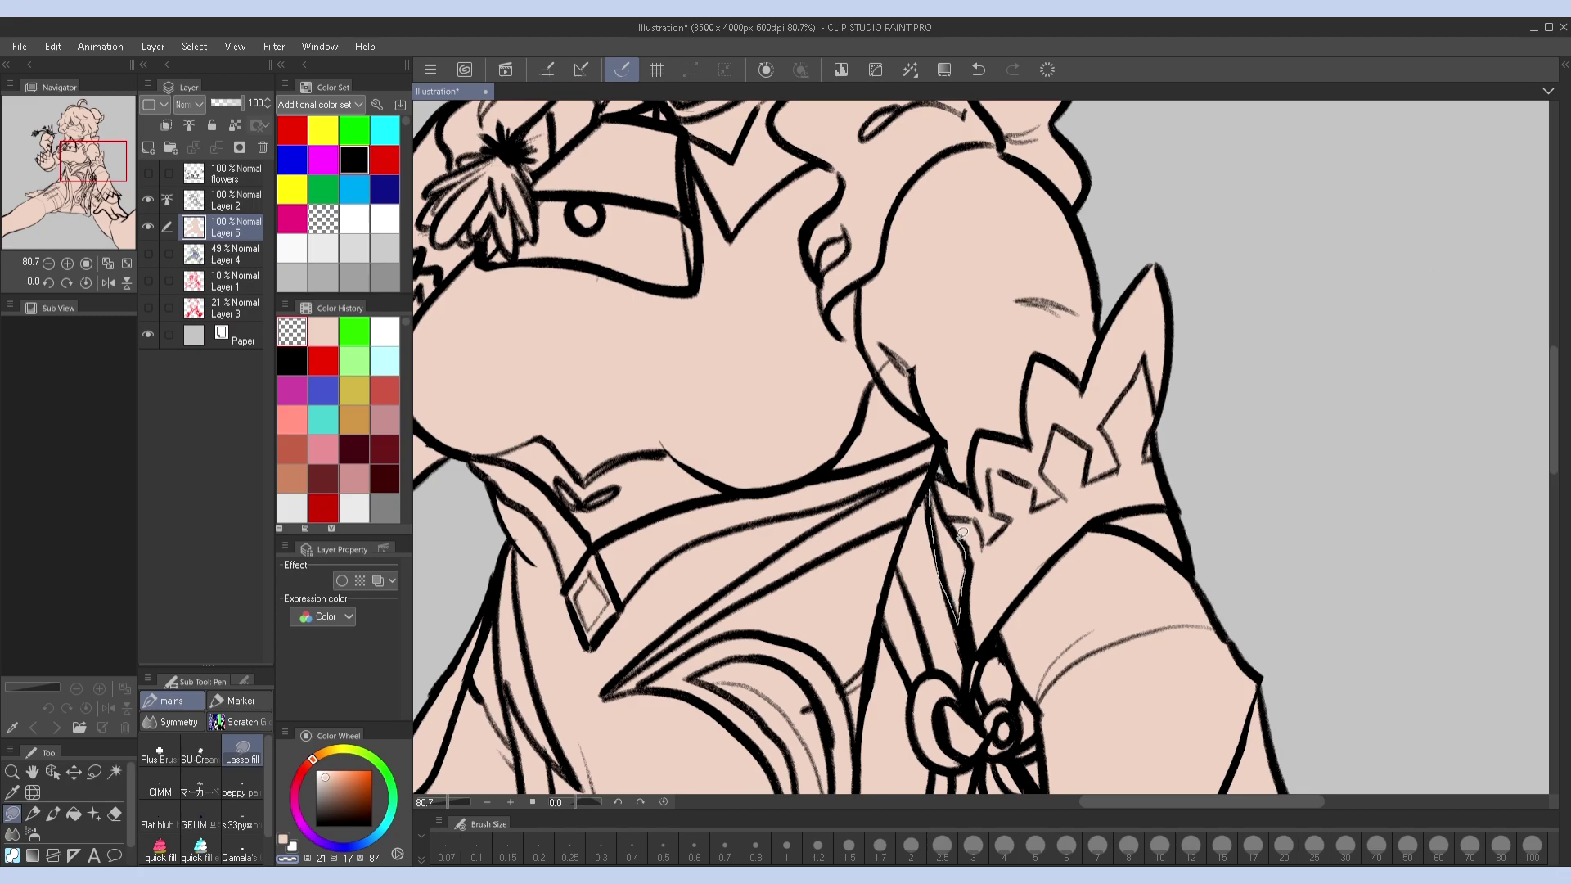
scroll(954, 573, "down", 3)
scroll(1064, 442, "down", 1)
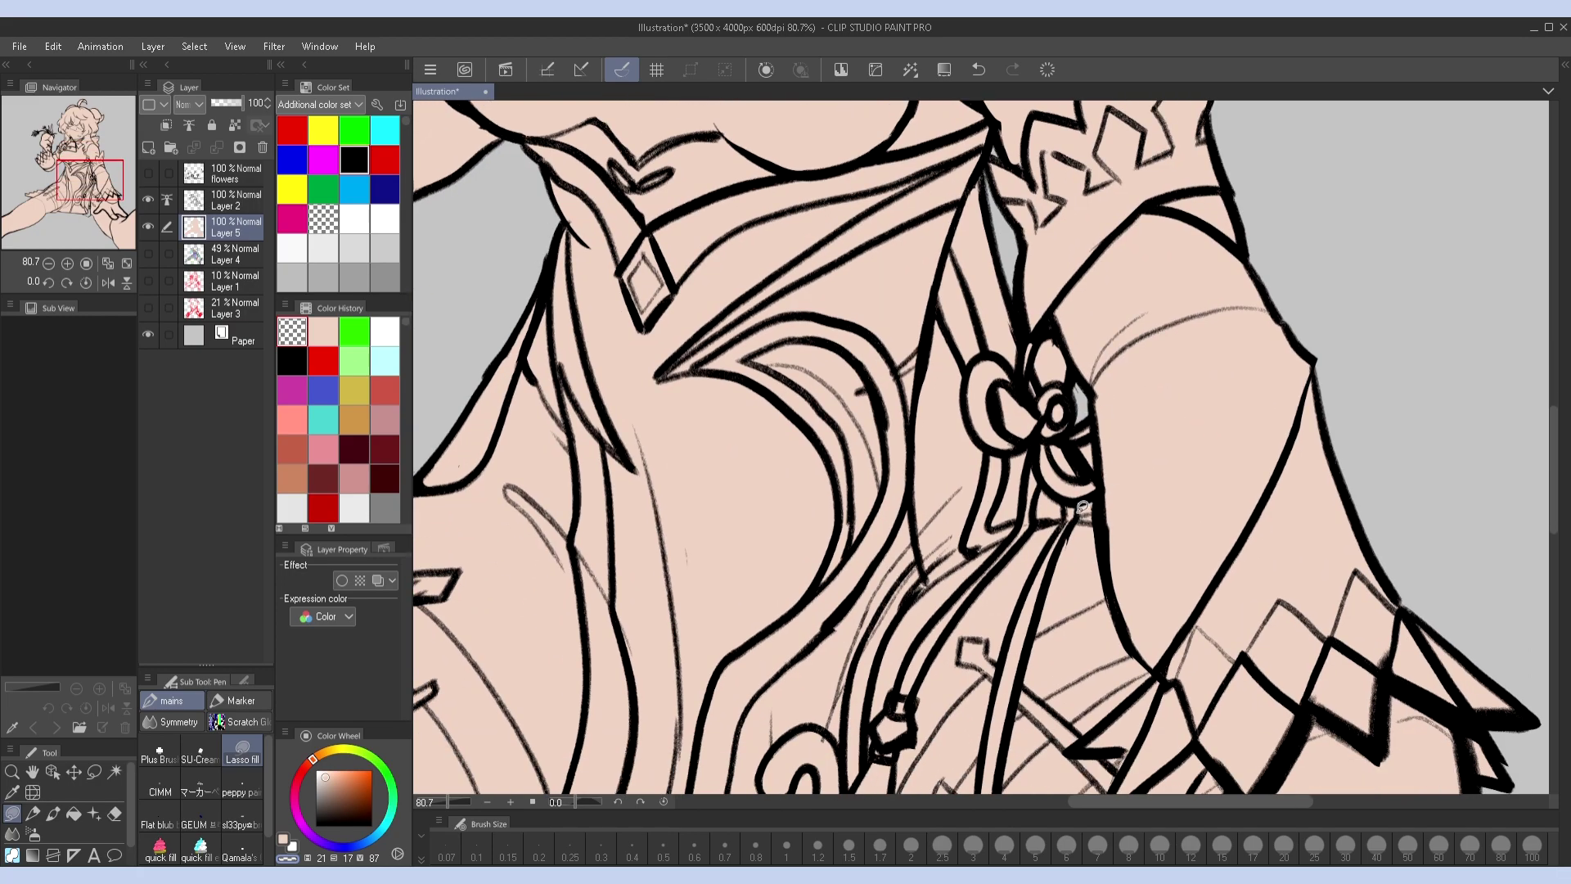
scroll(1082, 507, "up", 1)
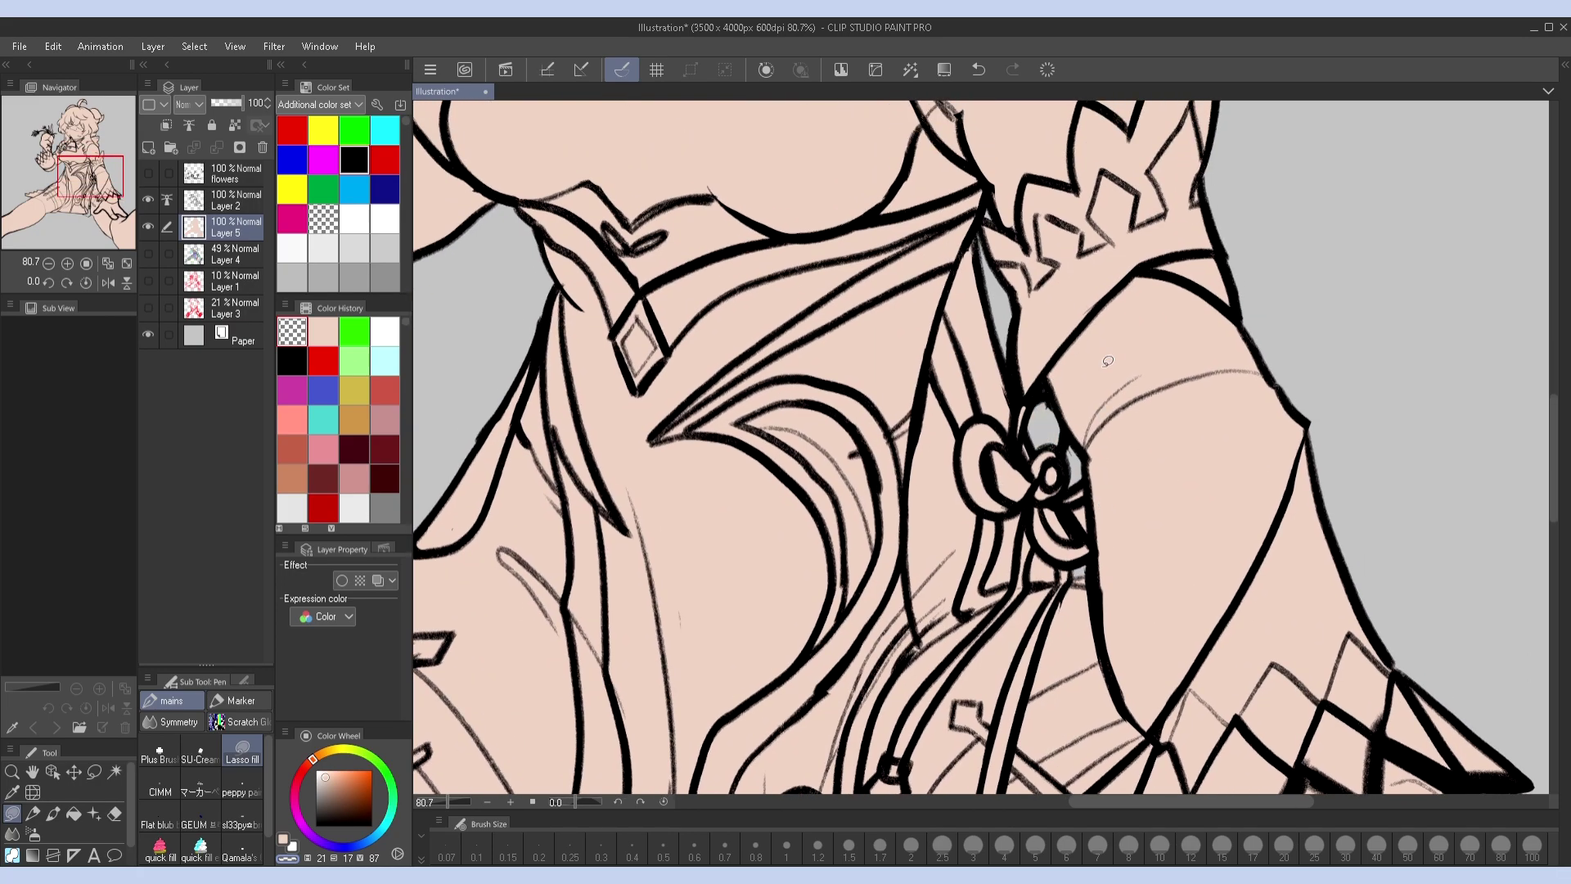
scroll(1108, 361, "down", 1)
Fill the unpainted tassel end below the skirt with the skin tone using Lasso fill
scroll(1111, 445, "down", 5)
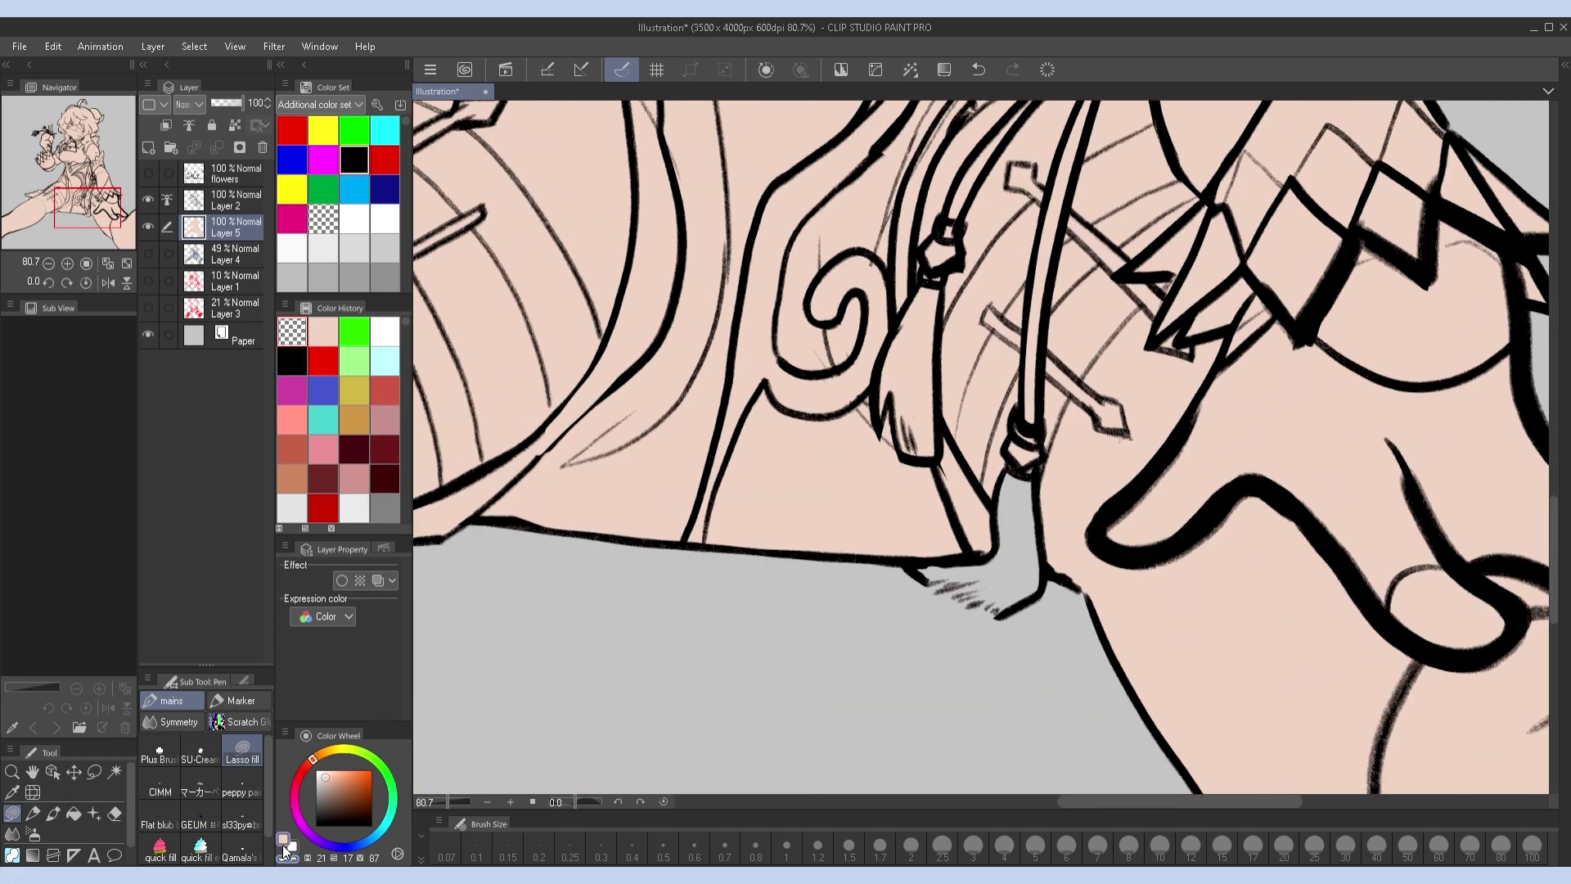
mouse_move(996, 496)
left_mouse_down()
mouse_move(912, 563)
mouse_move(974, 606)
mouse_move(1051, 491)
left_mouse_up()
key("ctrl+0")
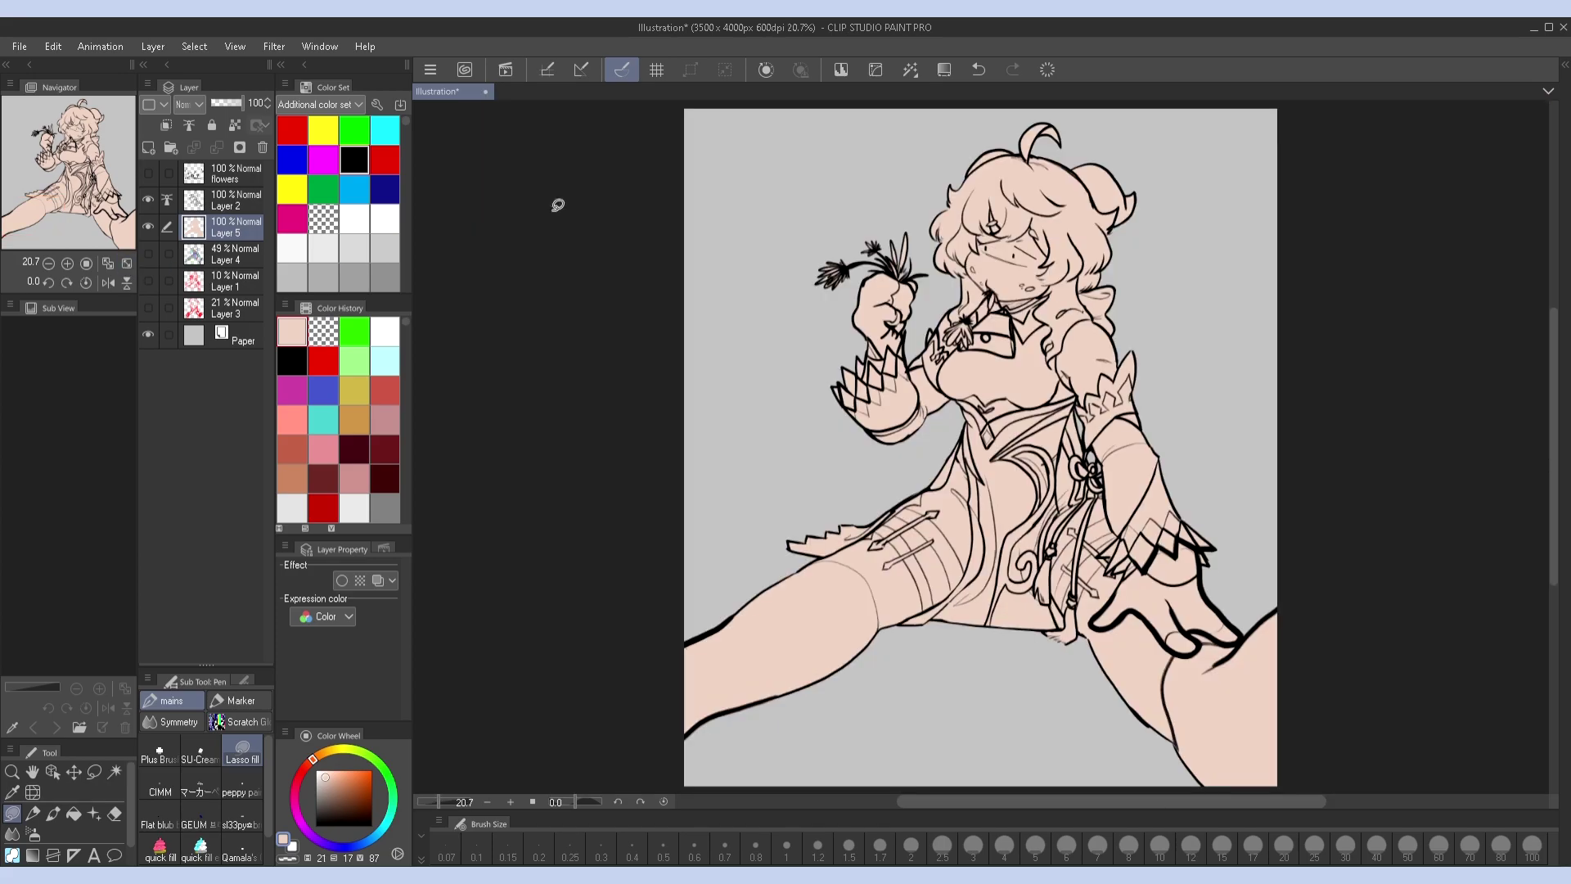
Lock transparent pixels on Layer 5 and paint a soft pink blush across both cheeks with the GEUM brush
left_click(235, 125)
left_click(199, 815)
scroll(966, 416, "up", 5)
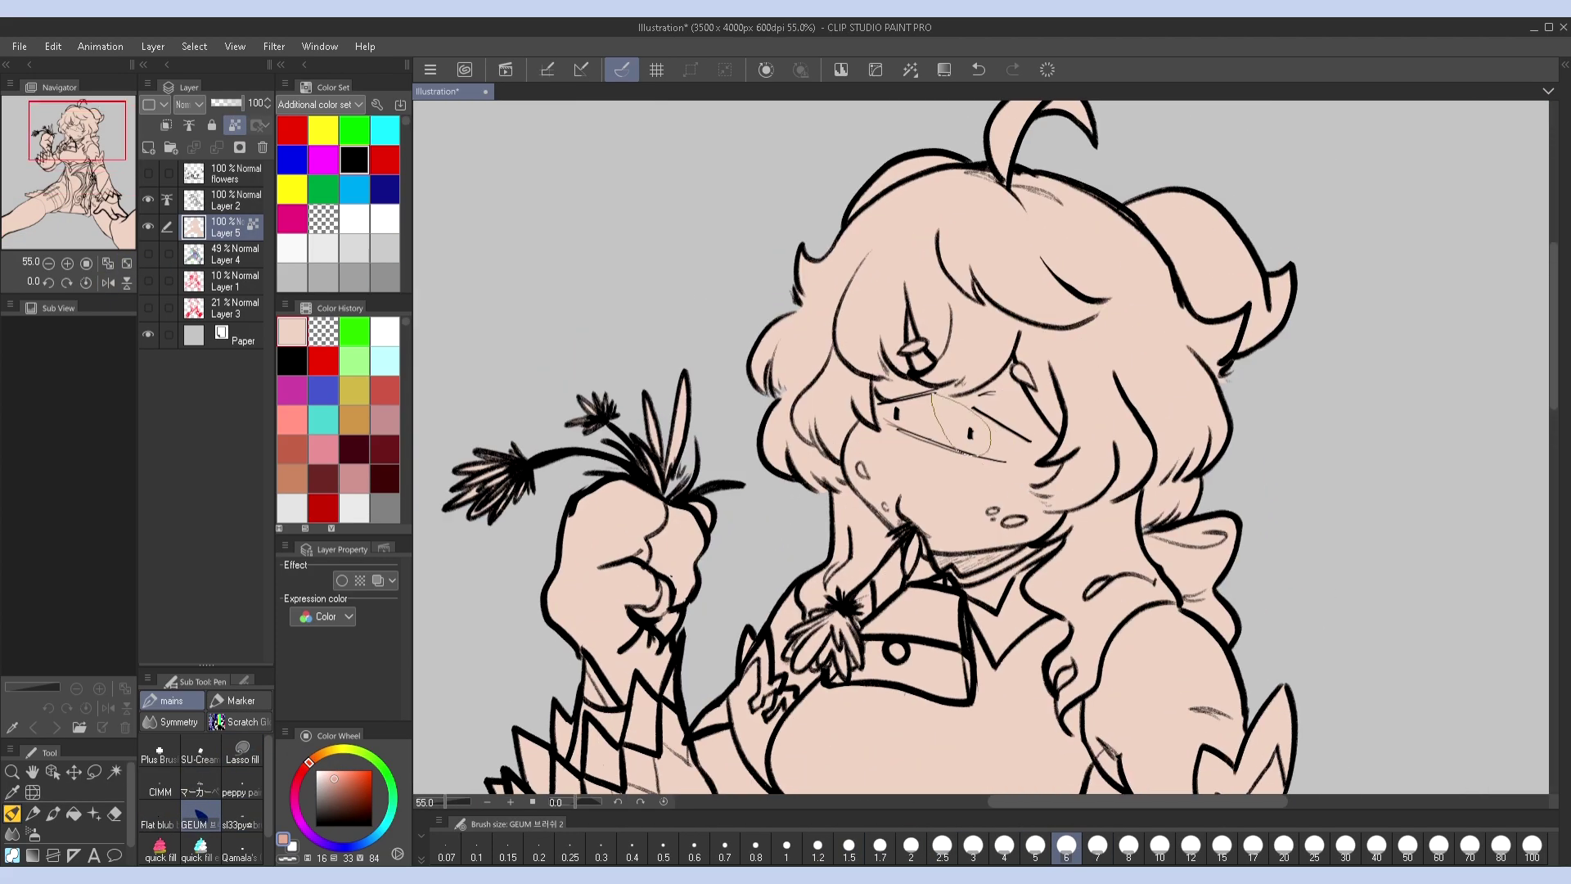
key("bracketleft")
key("h")
key("bracketleft")
key("bracketright")
key("bracketright")
key("bracketright")
key("bracketright")
key("bracketright")
key("bracketright")
key("bracketright")
key("bracketright")
mouse_move(953, 466)
left_mouse_down()
mouse_move(1019, 434)
mouse_move(953, 474)
mouse_move(1097, 438)
left_mouse_up()
key("h")
key("h")
key("h")
key("h")
key("h")
left_click_drag(1019, 468, 1039, 473)
Deepen the blush on both cheeks and the nose with a darker pink, and undo the last stroke
left_click(1027, 401, "alt")
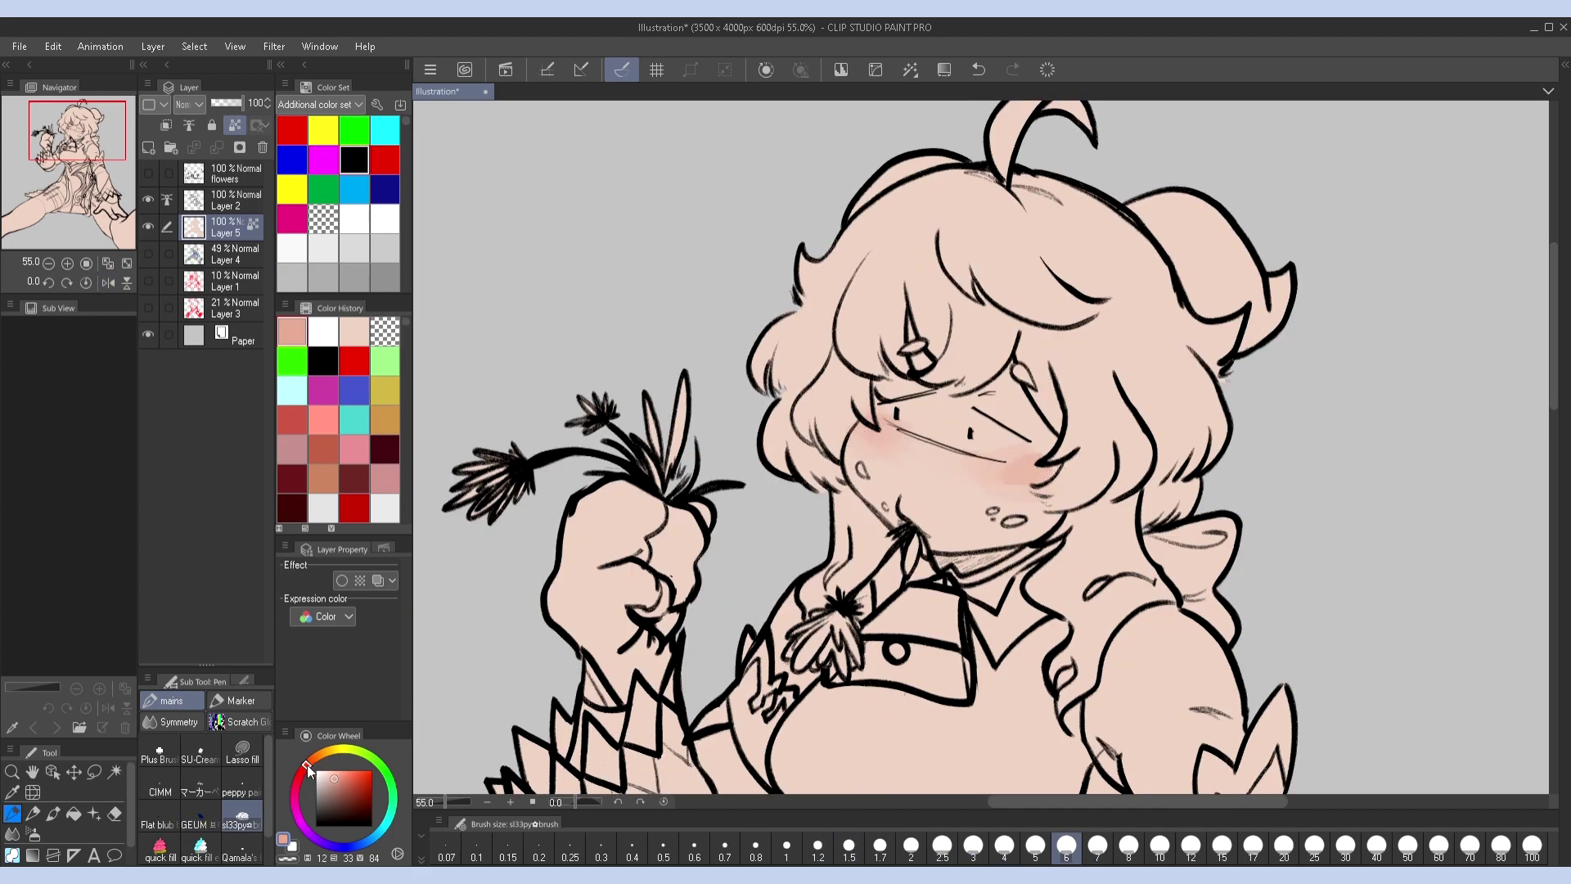
left_click_drag(868, 422, 888, 434)
left_click_drag(1027, 467, 1056, 479)
left_click_drag(928, 448, 958, 452)
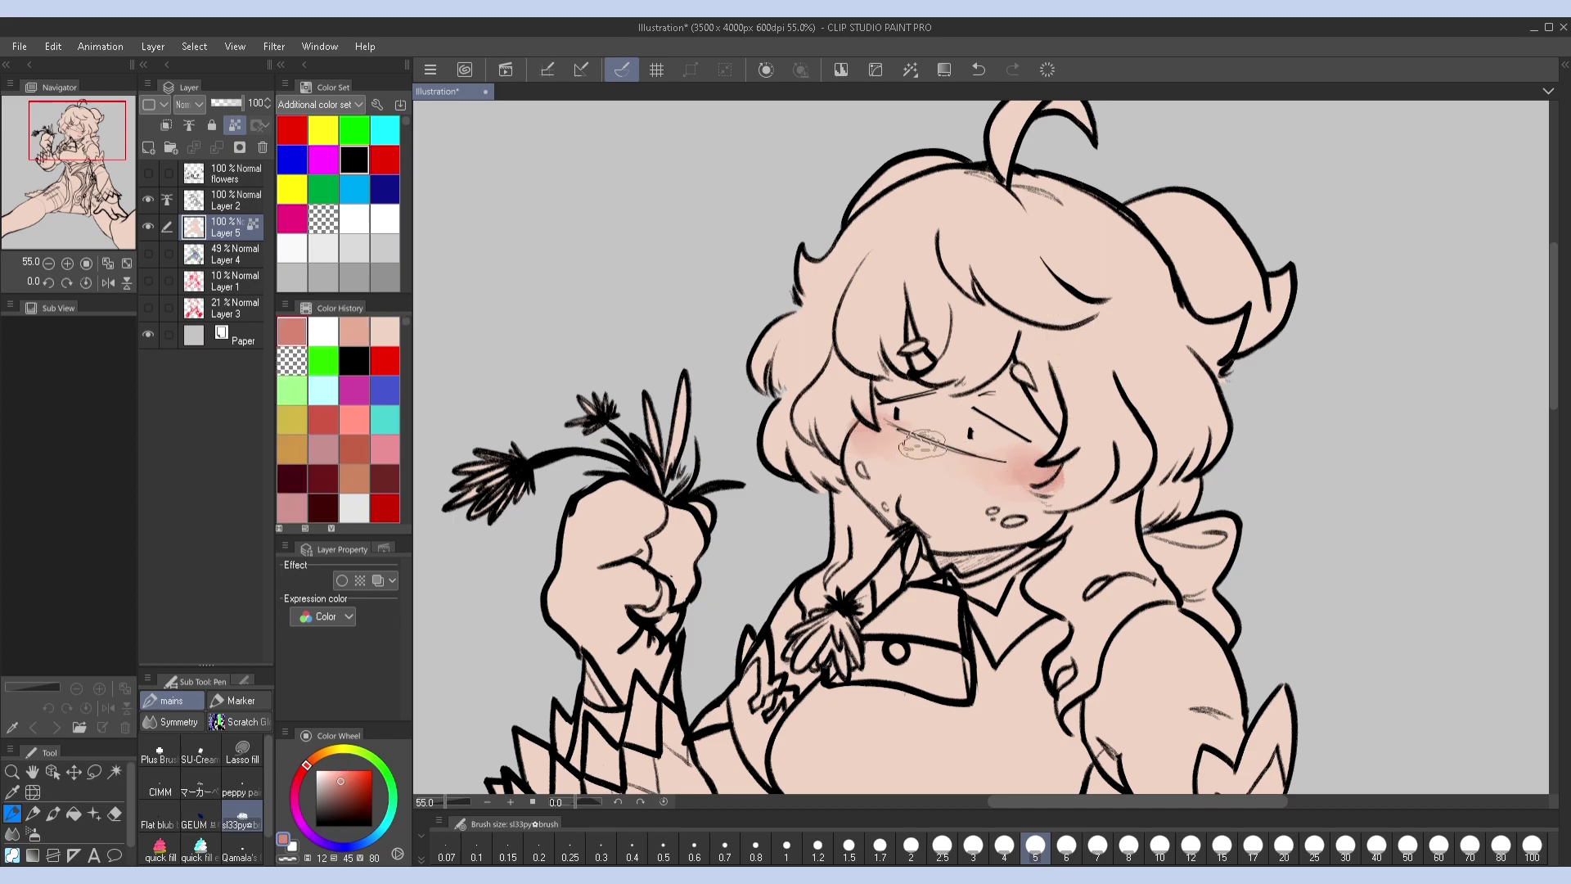
key("bracketleft")
key("h")
key("h")
key("h")
key("h")
key("ctrl+z")
Paint a broad pink area over the bangs above the eyes with an enlarged brush
key("bracketleft")
key("bracketleft")
key("bracketleft")
key("bracketleft")
key("h")
key("h")
key("bracketright")
key("bracketright")
key("bracketright")
key("bracketright")
key("bracketright")
key("bracketright")
key("bracketright")
mouse_move(1027, 348)
left_mouse_down()
mouse_move(1068, 328)
mouse_move(1056, 352)
mouse_move(909, 343)
mouse_move(1023, 416)
left_mouse_up()
Brush pink shading onto the lower part of the upper arm and the pointed sleeve cuff
key("bracketleft")
key("bracketleft")
key("bracketleft")
key("bracketleft")
mouse_move(1056, 573)
left_mouse_down()
mouse_move(1099, 459)
mouse_move(1113, 572)
mouse_move(1160, 501)
left_mouse_up()
key("bracketright")
key("bracketright")
key("bracketright")
key("bracketright")
key("bracketright")
key("bracketleft")
key("bracketleft")
key("bracketleft")
key("bracketleft")
key("bracketleft")
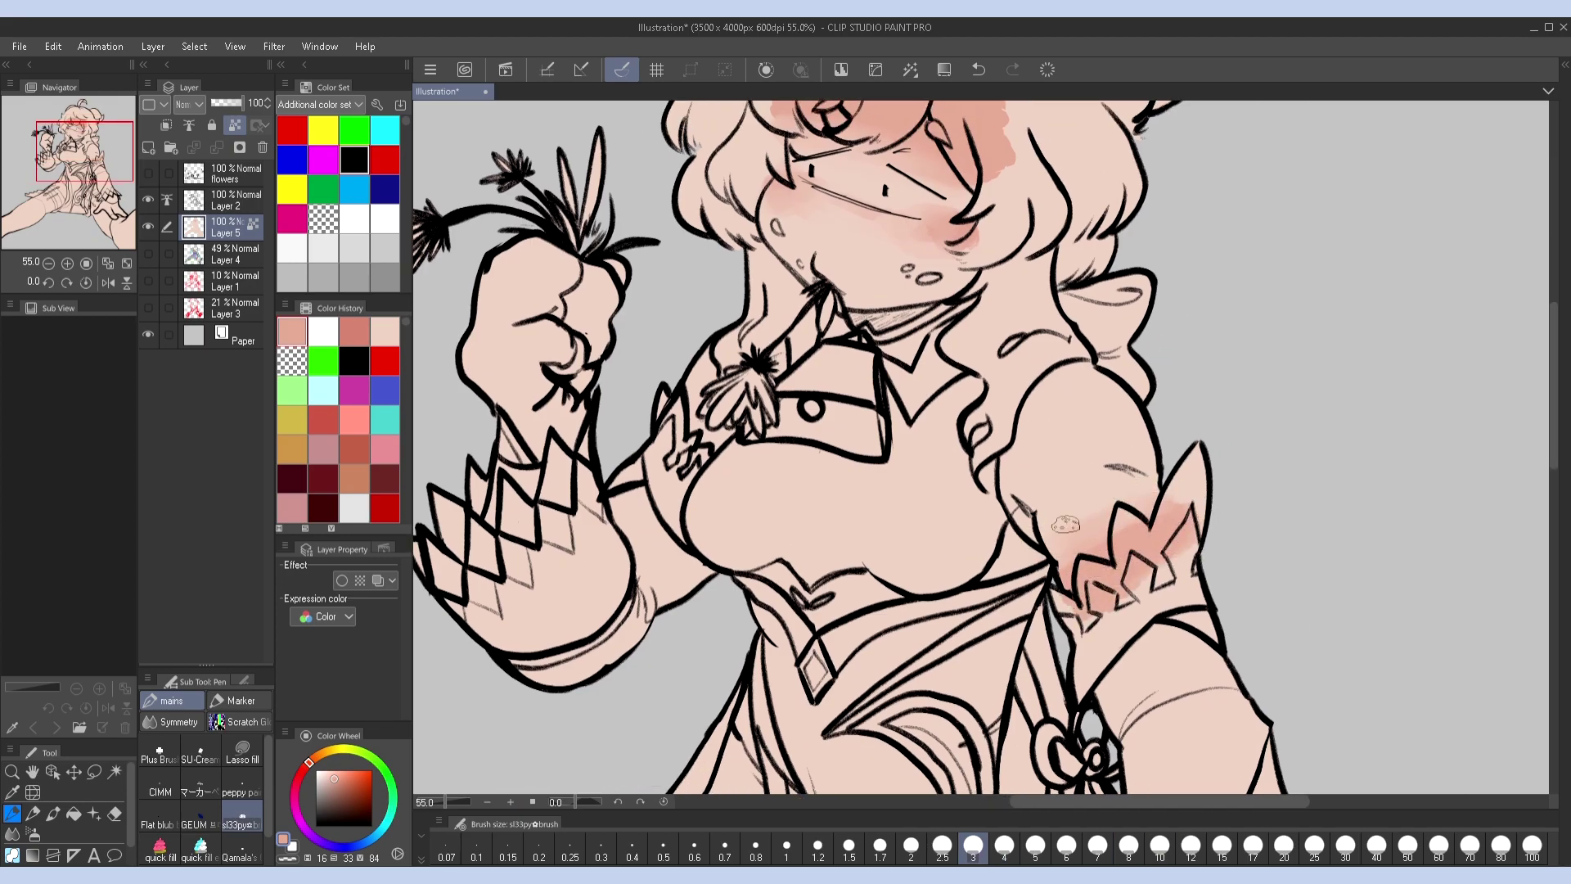
Brush pink shading onto the raised hand's wrist just above the zigzag cuff
left_click_drag(720, 434, 939, 505)
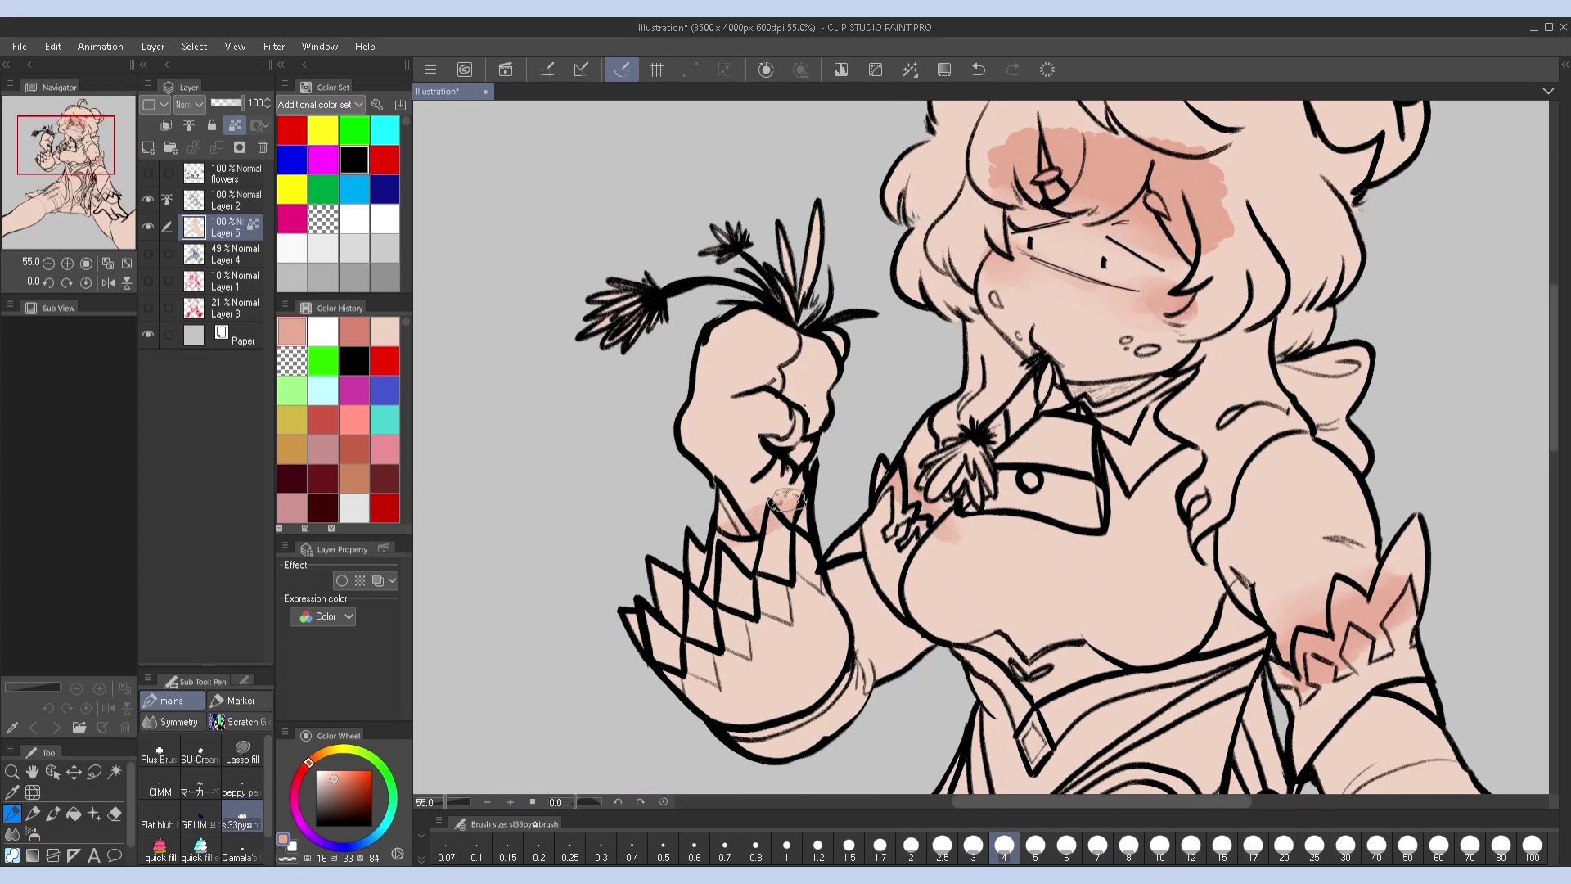
key("bracketright")
key("bracketright")
key("bracketright")
key("bracketleft")
key("bracketleft")
key("bracketleft")
key("bracketleft")
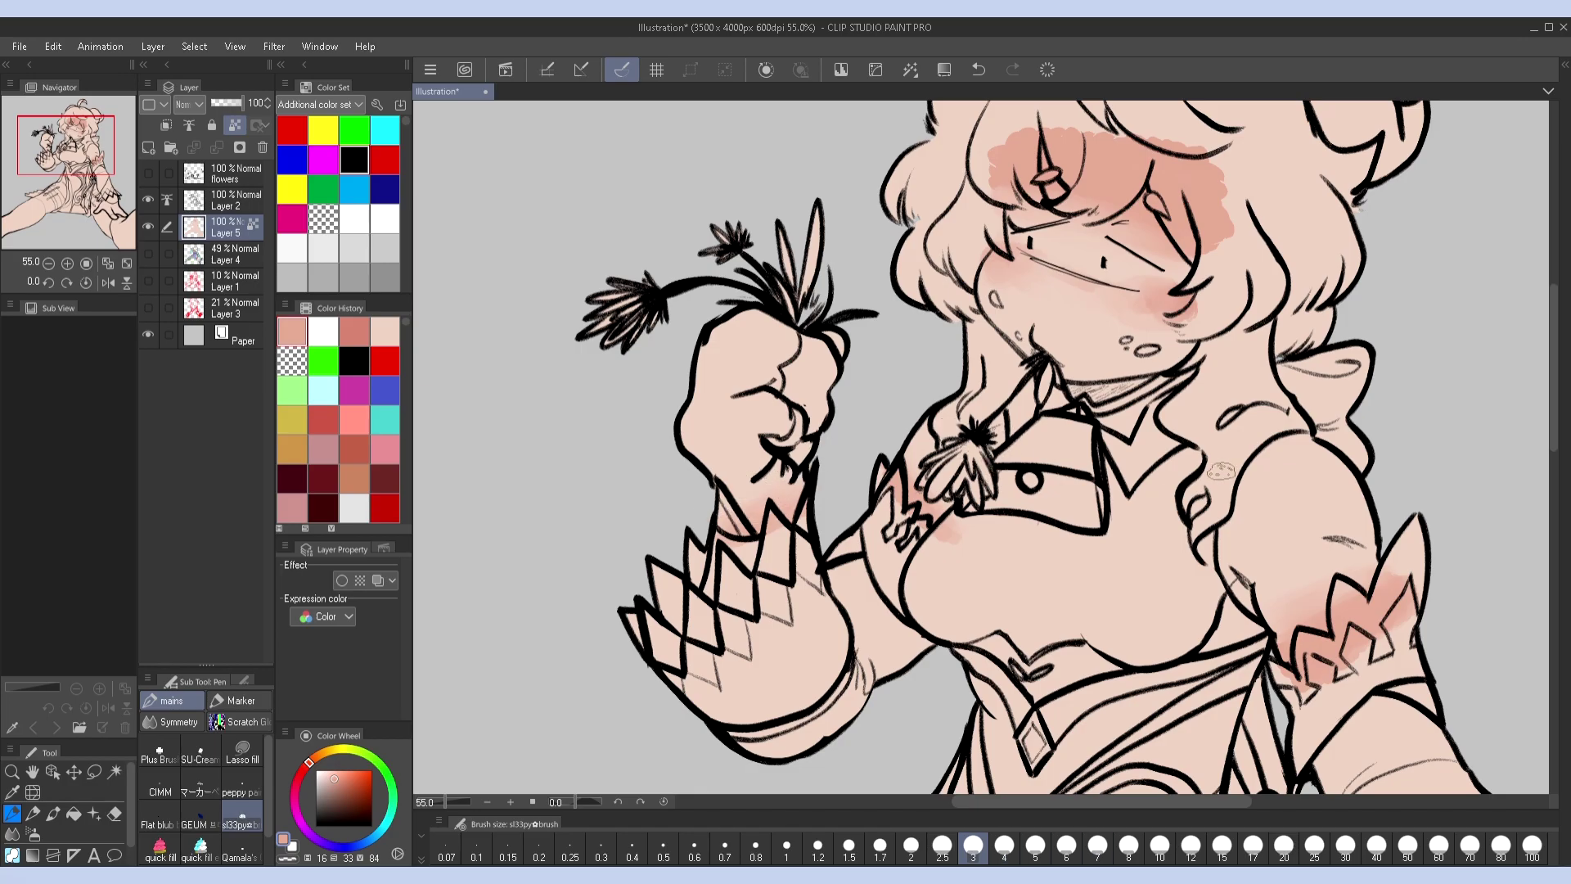
Reduce the brush size and add small pink accents to the armpit crease and the raised hand's fingers
left_click_drag(994, 447, 877, 422)
left_click_drag(1175, 605, 1083, 571)
key("bracketleft")
key("bracketleft")
key("bracketleft")
key("bracketleft")
key("bracketleft")
key("bracketleft")
key("bracketleft")
key("bracketright")
key("bracketright")
key("bracketright")
mouse_move(961, 782)
left_mouse_down()
mouse_move(1130, 498)
mouse_move(1031, 592)
mouse_move(1084, 641)
mouse_move(1159, 786)
left_mouse_up()
key("bracketright")
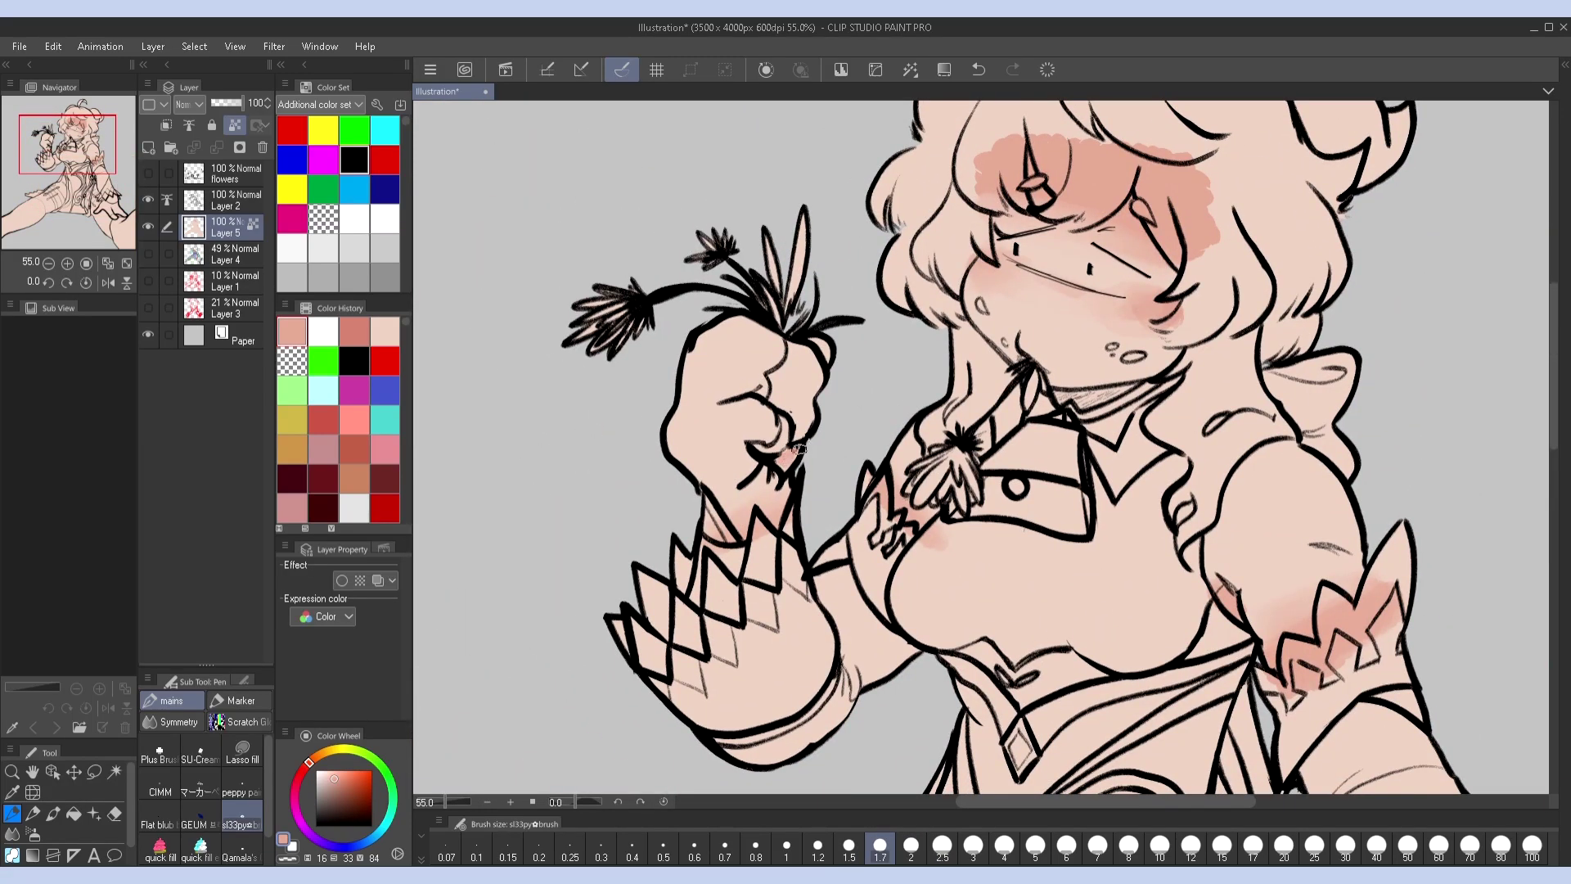
mouse_move(803, 445)
left_mouse_down()
mouse_move(766, 454)
mouse_move(647, 633)
left_mouse_up()
left_click(961, 400, "alt")
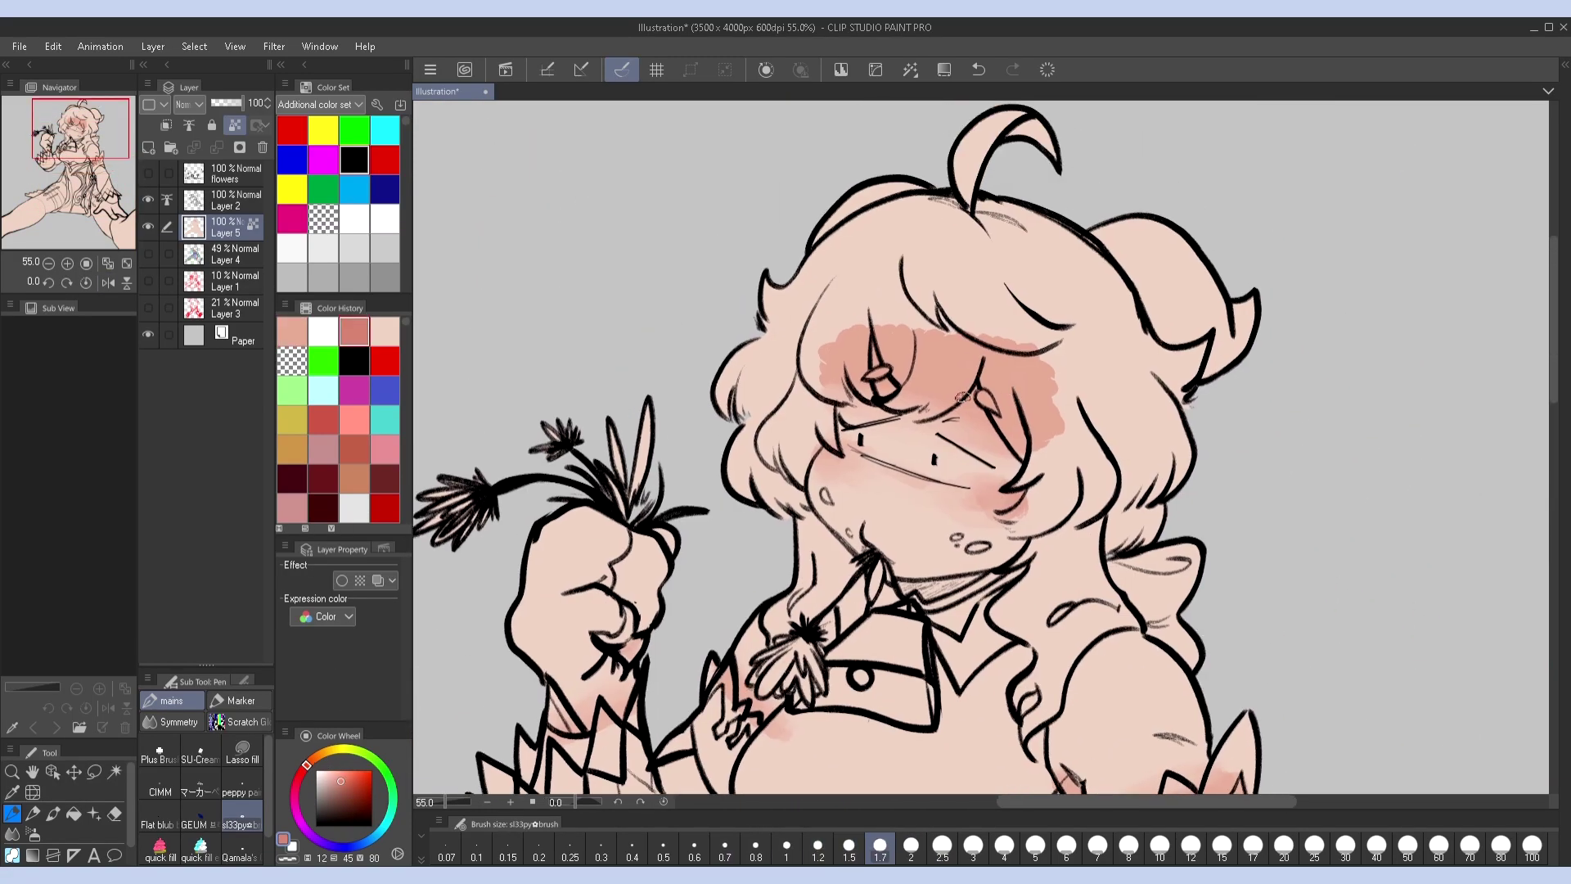
key("bracketleft")
left_click_drag(967, 383, 1021, 460)
key("ctrl+z")
scroll(974, 401, "up", 2)
key("bracketleft")
key("bracketleft")
mouse_move(962, 378)
left_mouse_down()
mouse_move(1024, 504)
mouse_move(876, 446)
left_mouse_up()
key("ctrl+z")
key("ctrl+z")
key("ctrl+z")
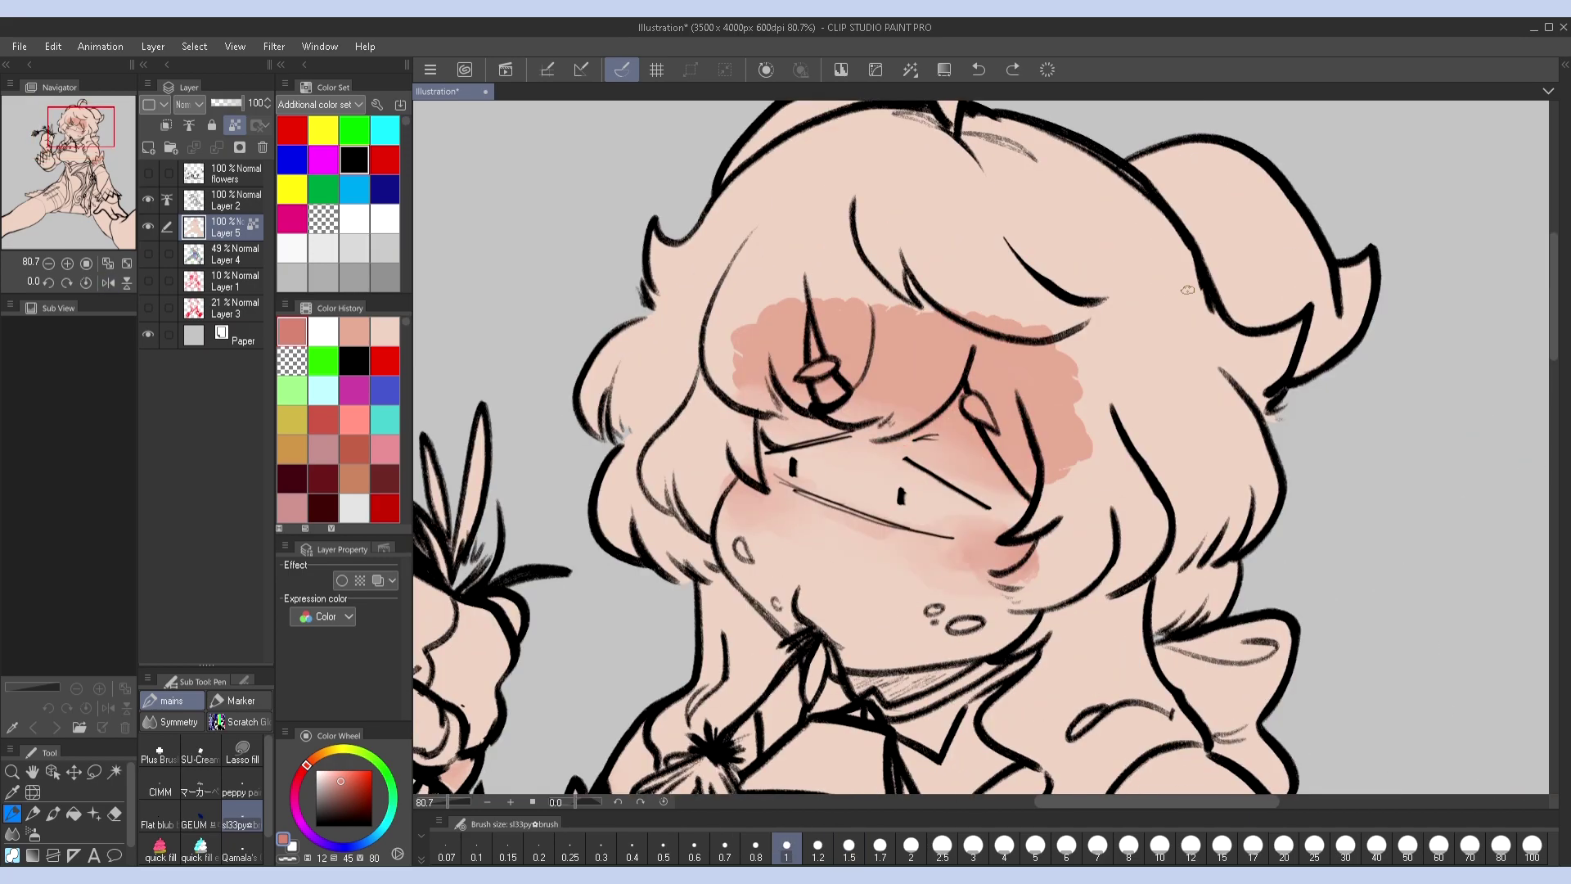
Use Lasso fill to add darker pink shadow shapes beneath the bang strands around the eyes
left_click(243, 758)
left_click(244, 680)
mouse_move(962, 381)
left_mouse_down()
mouse_move(871, 440)
mouse_move(867, 421)
mouse_move(900, 421)
mouse_move(797, 413)
mouse_move(779, 374)
mouse_move(765, 416)
left_mouse_up()
key("h")
key("h")
mouse_move(814, 319)
left_mouse_down()
mouse_move(847, 381)
mouse_move(818, 402)
left_mouse_up()
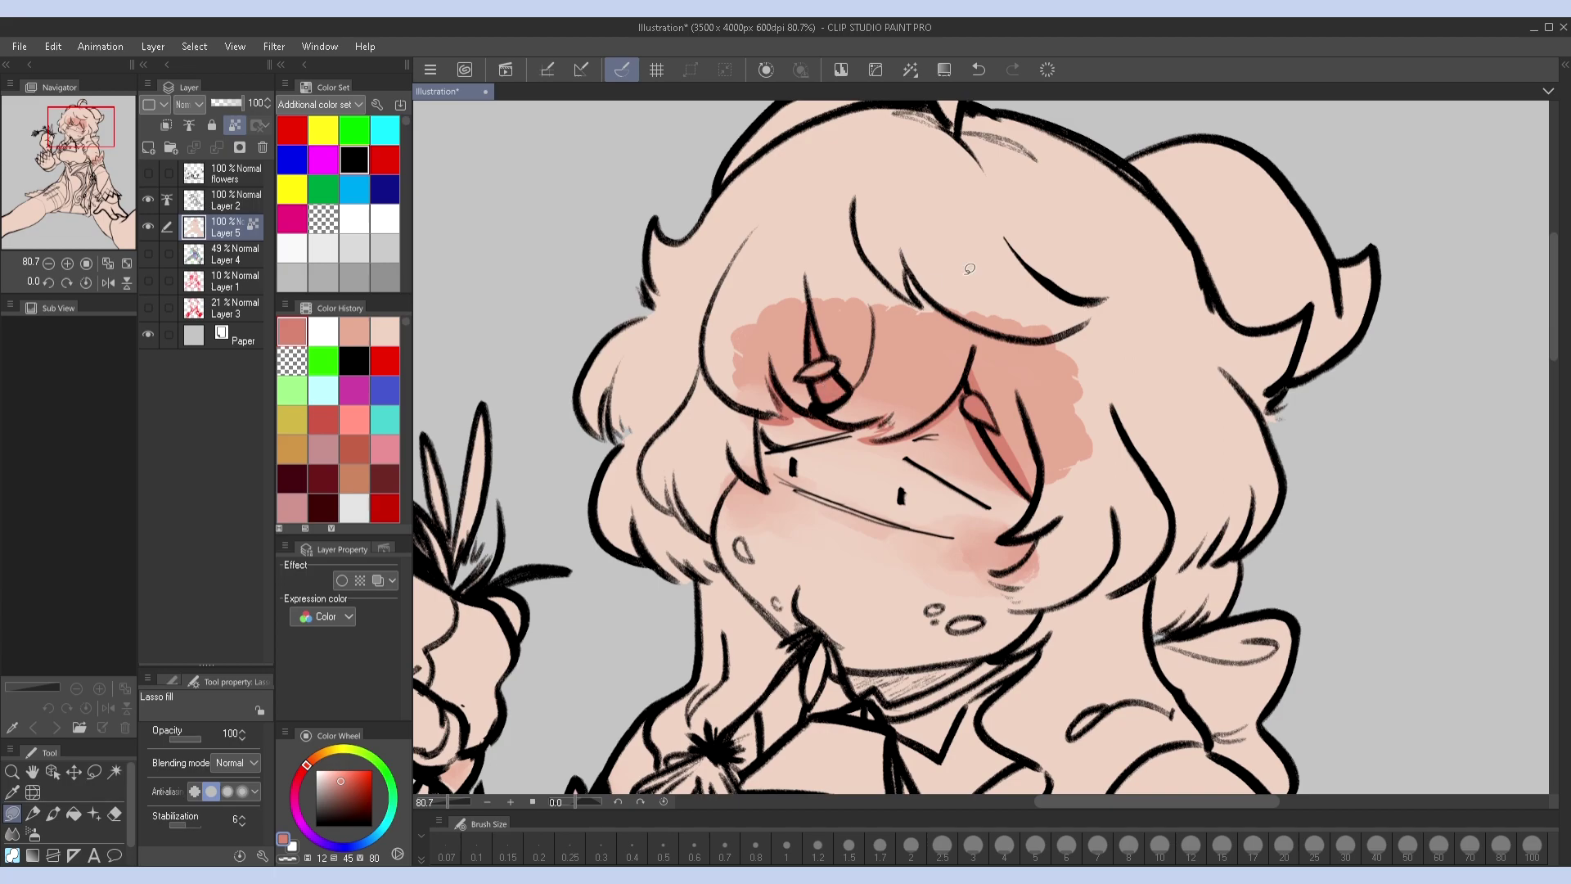
mouse_move(1003, 531)
left_mouse_down()
mouse_move(1035, 566)
mouse_move(990, 565)
left_mouse_up()
key("ctrl+z")
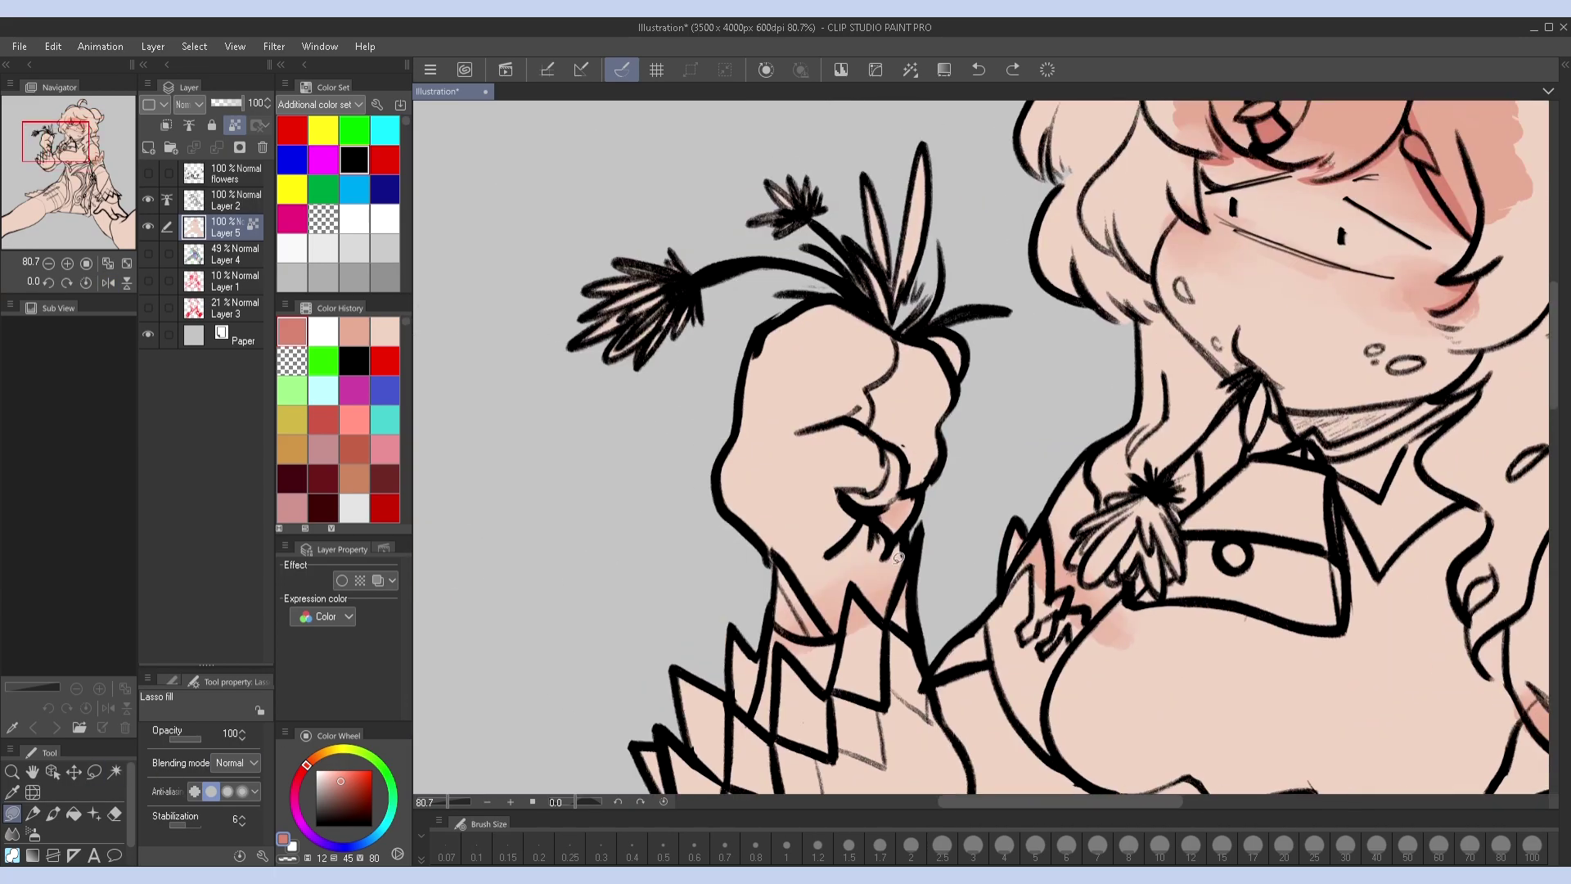
Lasso-fill small darker pink shadows on the raised hand's curled fingers and fingertip
mouse_move(859, 576)
left_mouse_down()
mouse_move(893, 609)
mouse_move(855, 583)
left_mouse_up()
left_click_drag(886, 519, 823, 575)
key("ctrl+z")
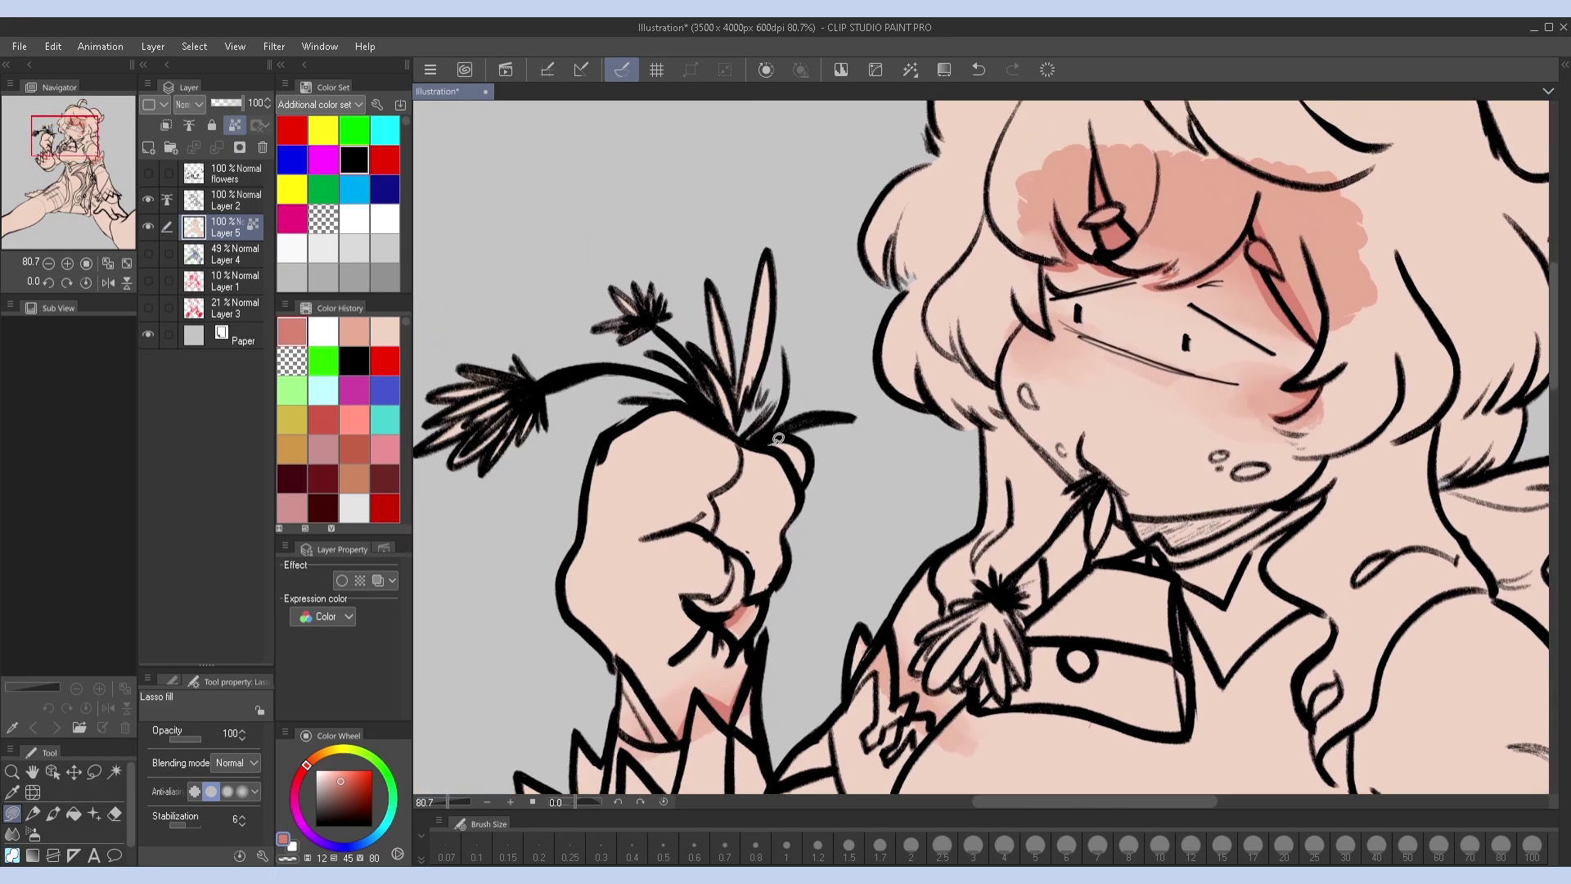
left_click(779, 454, "alt")
mouse_move(769, 434)
left_mouse_down()
mouse_move(950, 525)
mouse_move(827, 511)
mouse_move(798, 551)
mouse_move(832, 563)
mouse_move(822, 501)
left_mouse_up()
left_click(292, 332)
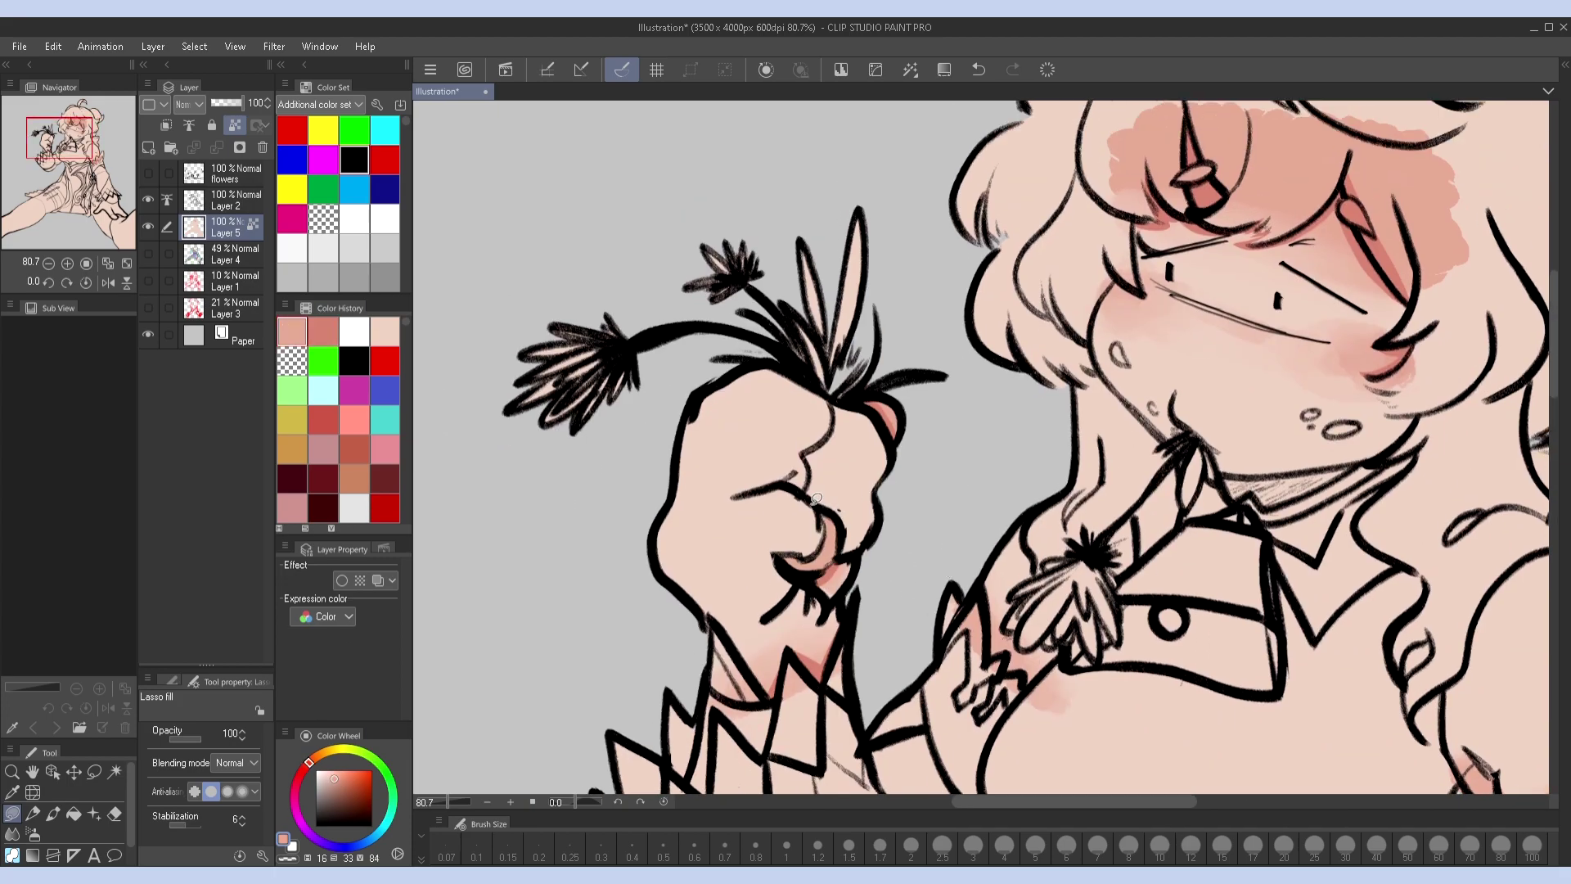
left_click_drag(826, 561, 803, 553)
Lasso-fill darker pink shadows in the armpit crease and along the upper arm's pointed cuff
mouse_move(1026, 665)
left_mouse_down()
mouse_move(866, 510)
mouse_move(640, 461)
mouse_move(442, 367)
left_mouse_up()
left_click_drag(1048, 468, 993, 423)
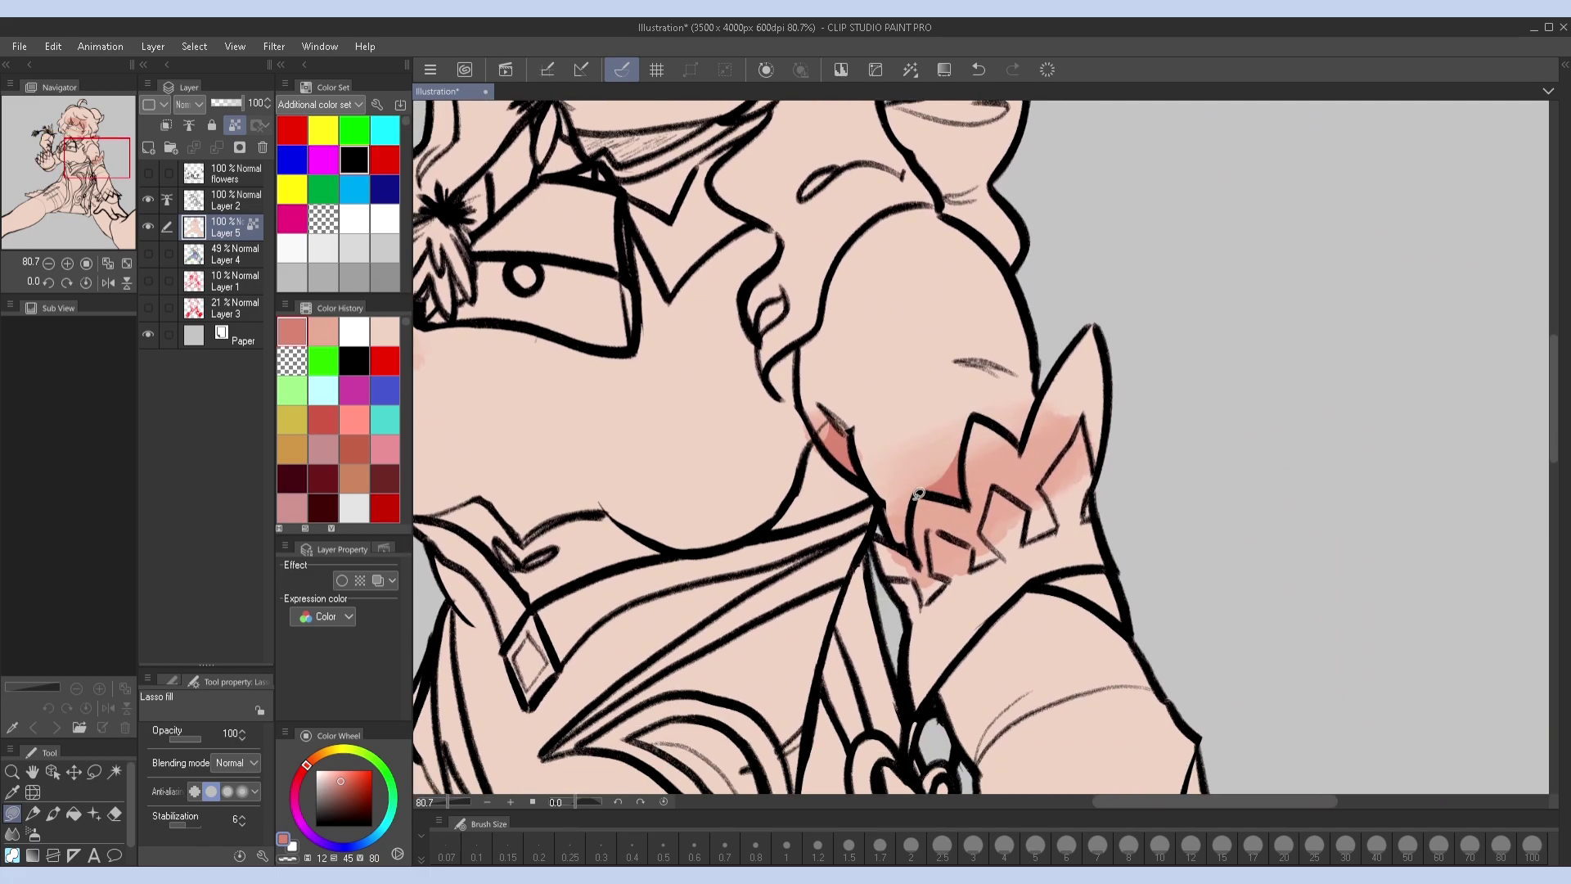
left_click_drag(900, 524, 848, 608)
Add a new layer clipped to the skin layer and lasso-fill the ahoge and the hair facing the raised hand light blue
left_click_drag(102, 152, 82, 121)
key("ctrl+minus")
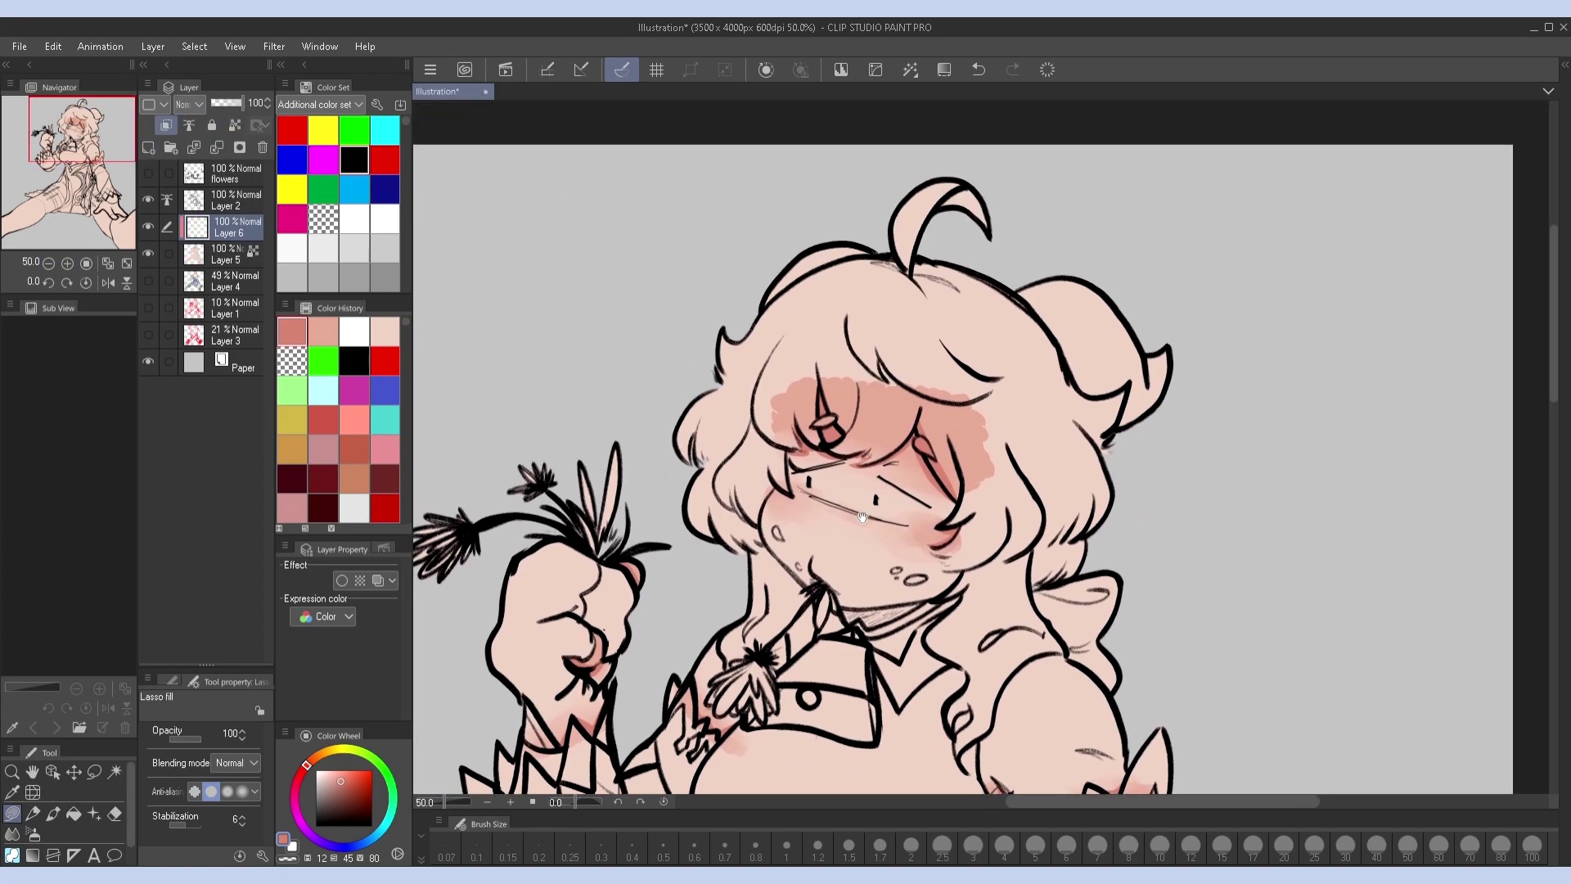
key("ctrl+shift+n")
key("ctrl+alt+g")
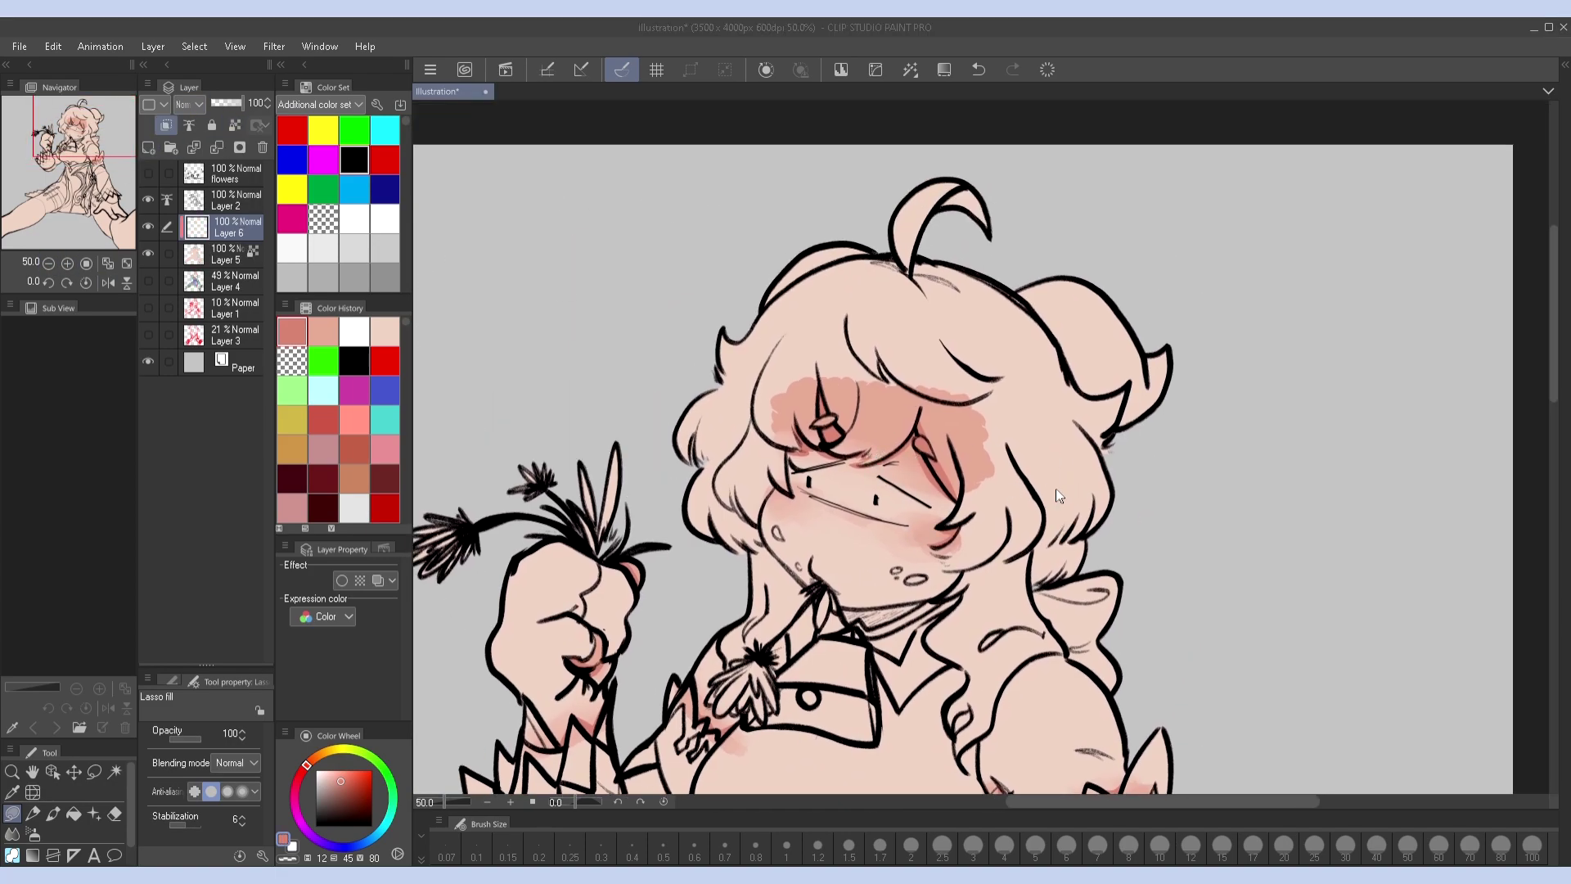
left_click(798, 365)
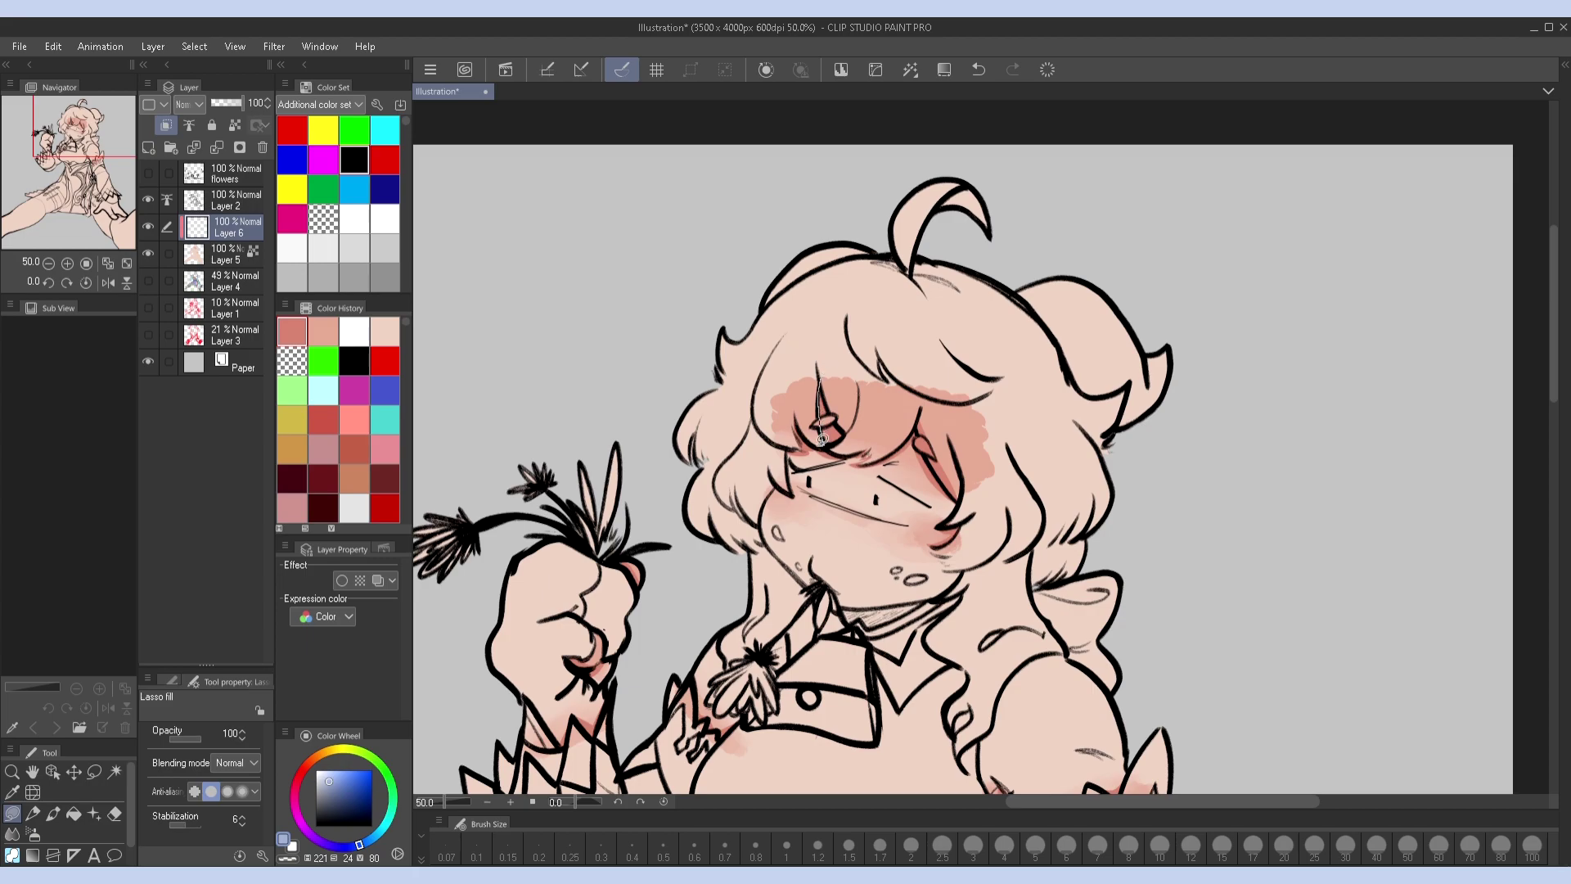
mouse_move(796, 482)
left_mouse_down()
mouse_move(818, 155)
mouse_move(814, 377)
left_mouse_up()
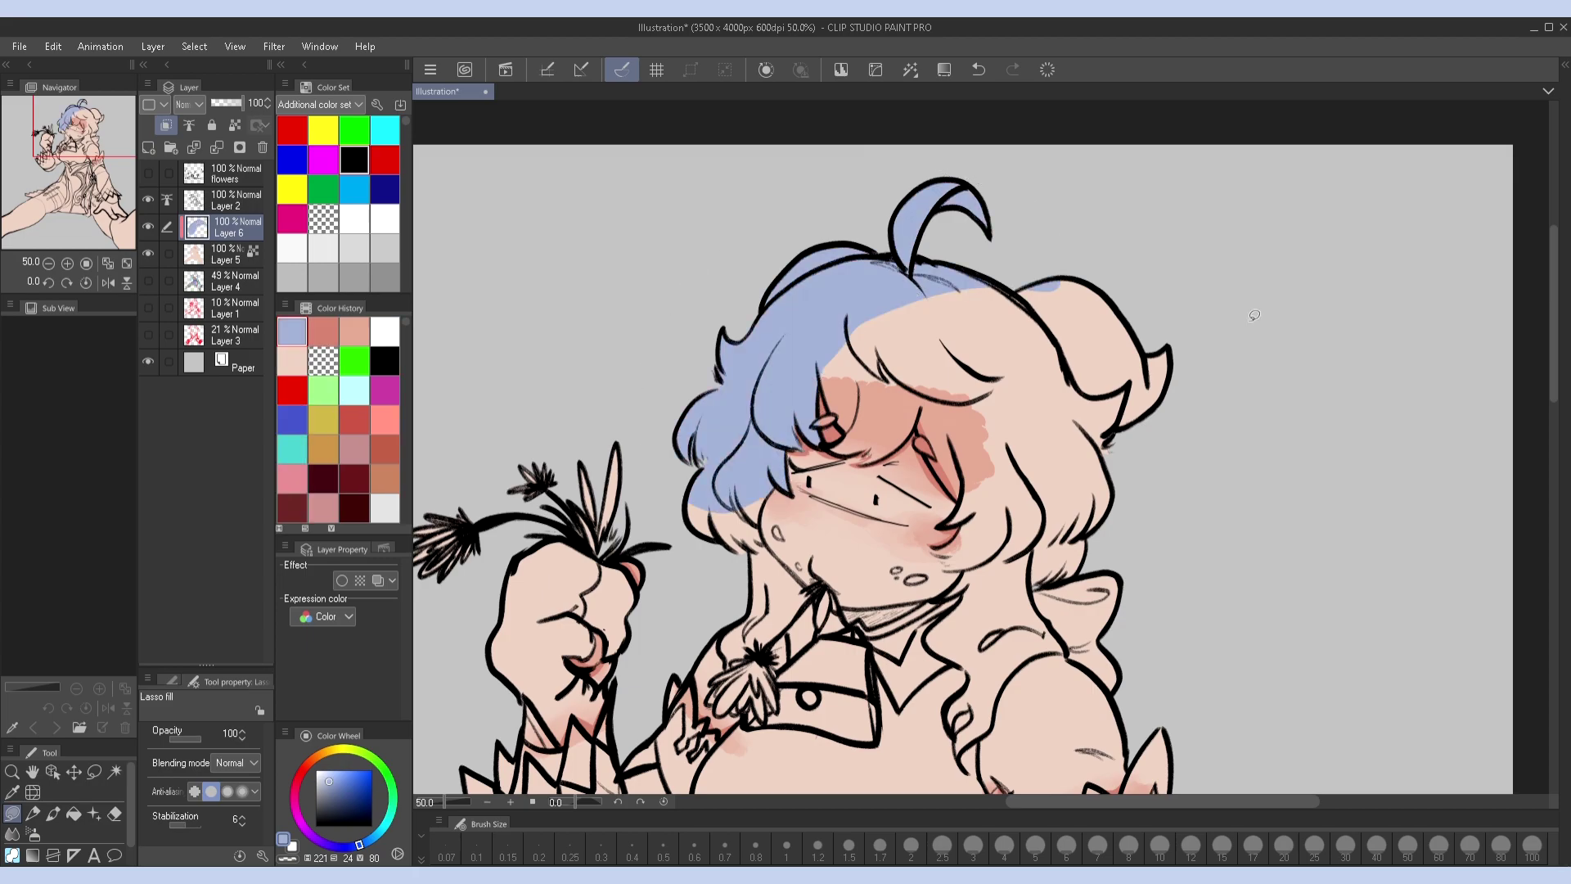
Extend the light blue fill down the side hair beside the cheek and the lock hanging to the braid's tassel
key("h")
scroll(921, 425, "up", 4)
left_click_drag(950, 463, 947, 465)
scroll(993, 503, "down", 3)
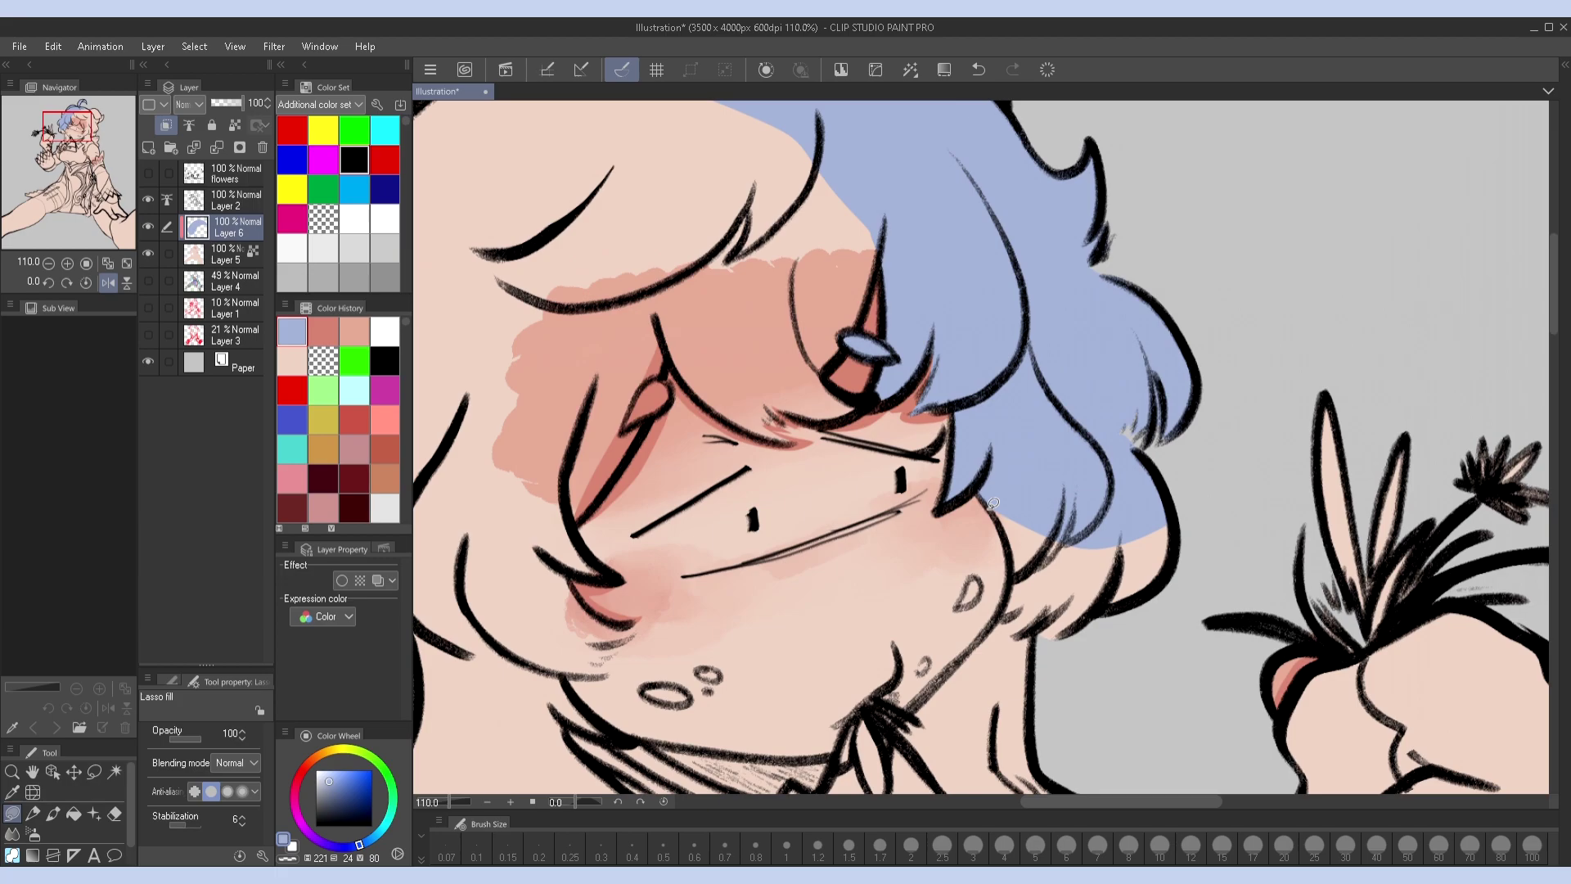
left_click_drag(1040, 734, 1033, 730)
scroll(1033, 730, "down", 3)
key("h")
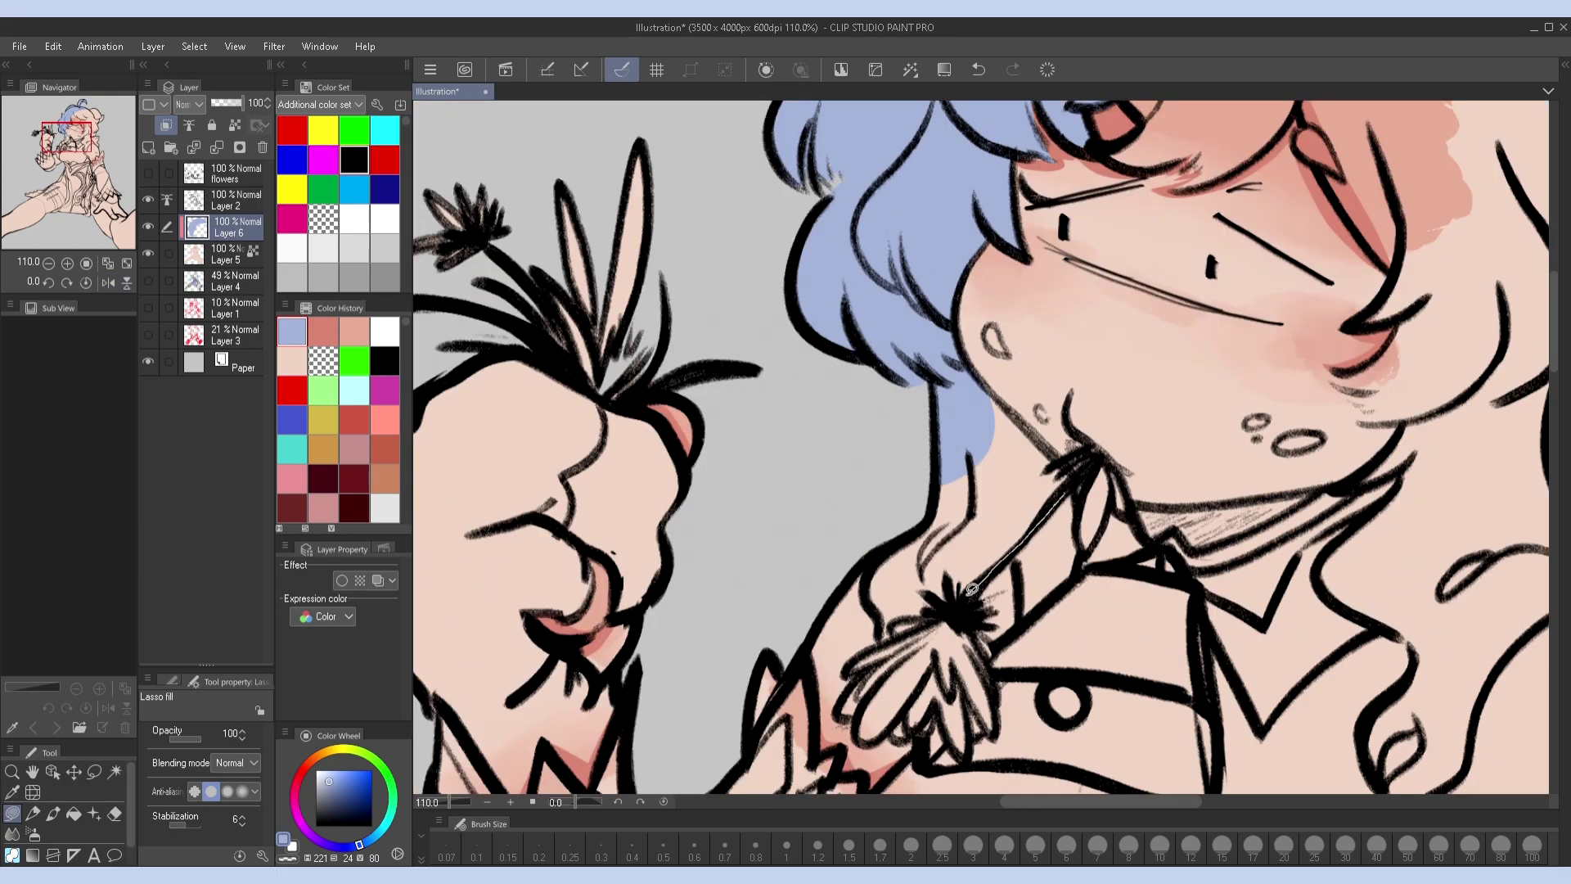
left_click_drag(995, 387, 998, 390)
scroll(933, 434, "up", 5)
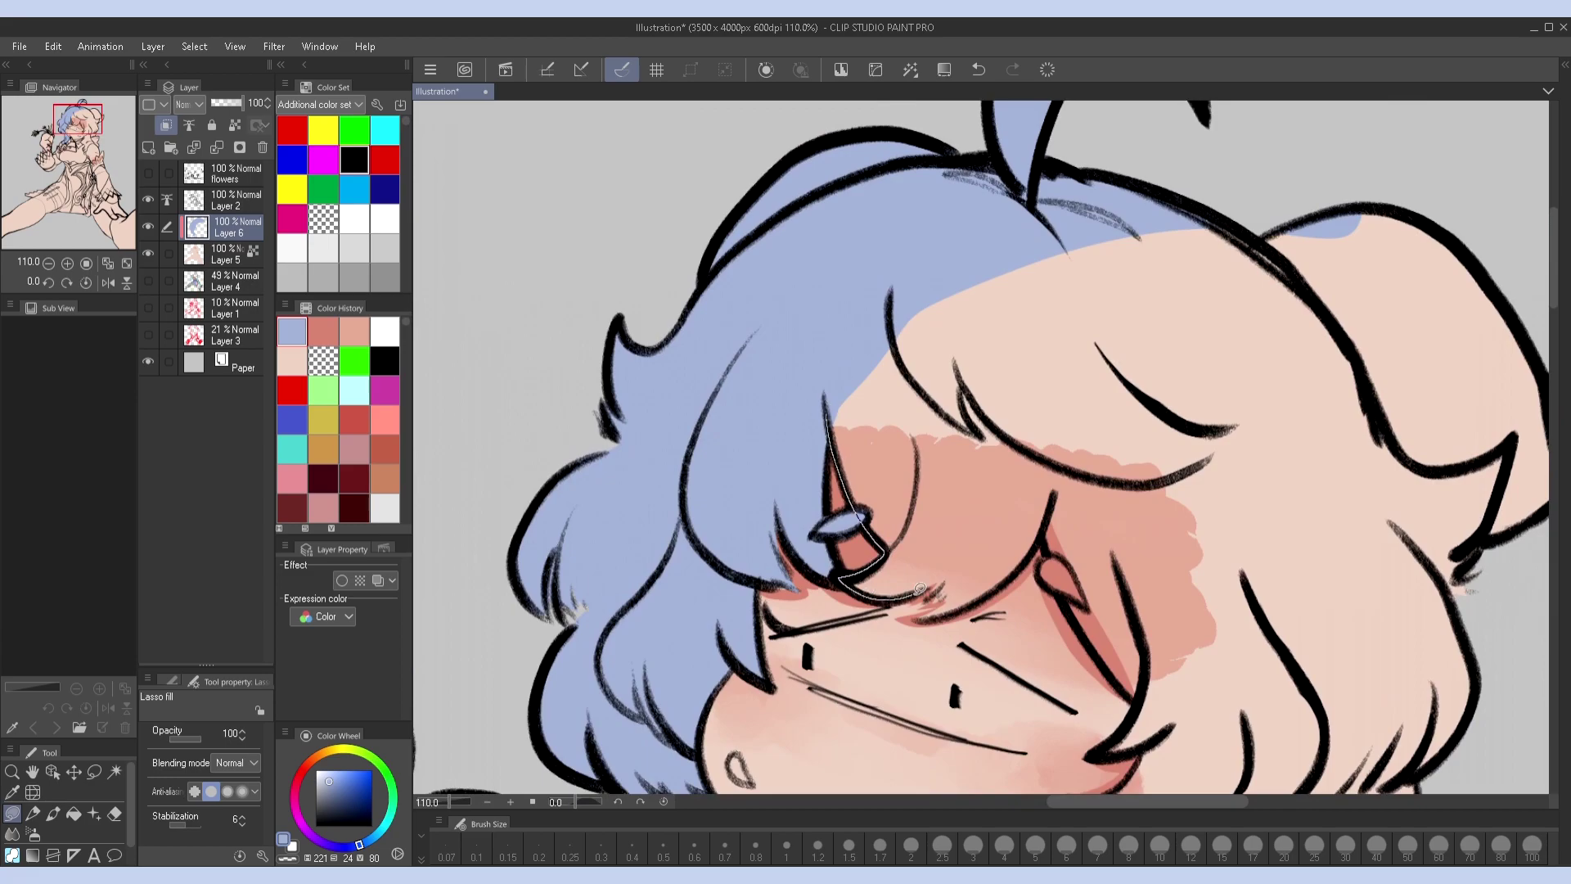
Lasso-fill the bangs and the crown of the head light blue, following the hair's edge around the eyes
left_click_drag(927, 612, 931, 607)
scroll(931, 608, "up", 3)
mouse_move(1037, 274)
left_mouse_down()
mouse_move(833, 690)
mouse_move(869, 732)
left_mouse_up()
scroll(870, 733, "down", 4)
left_click_drag(822, 381, 895, 481)
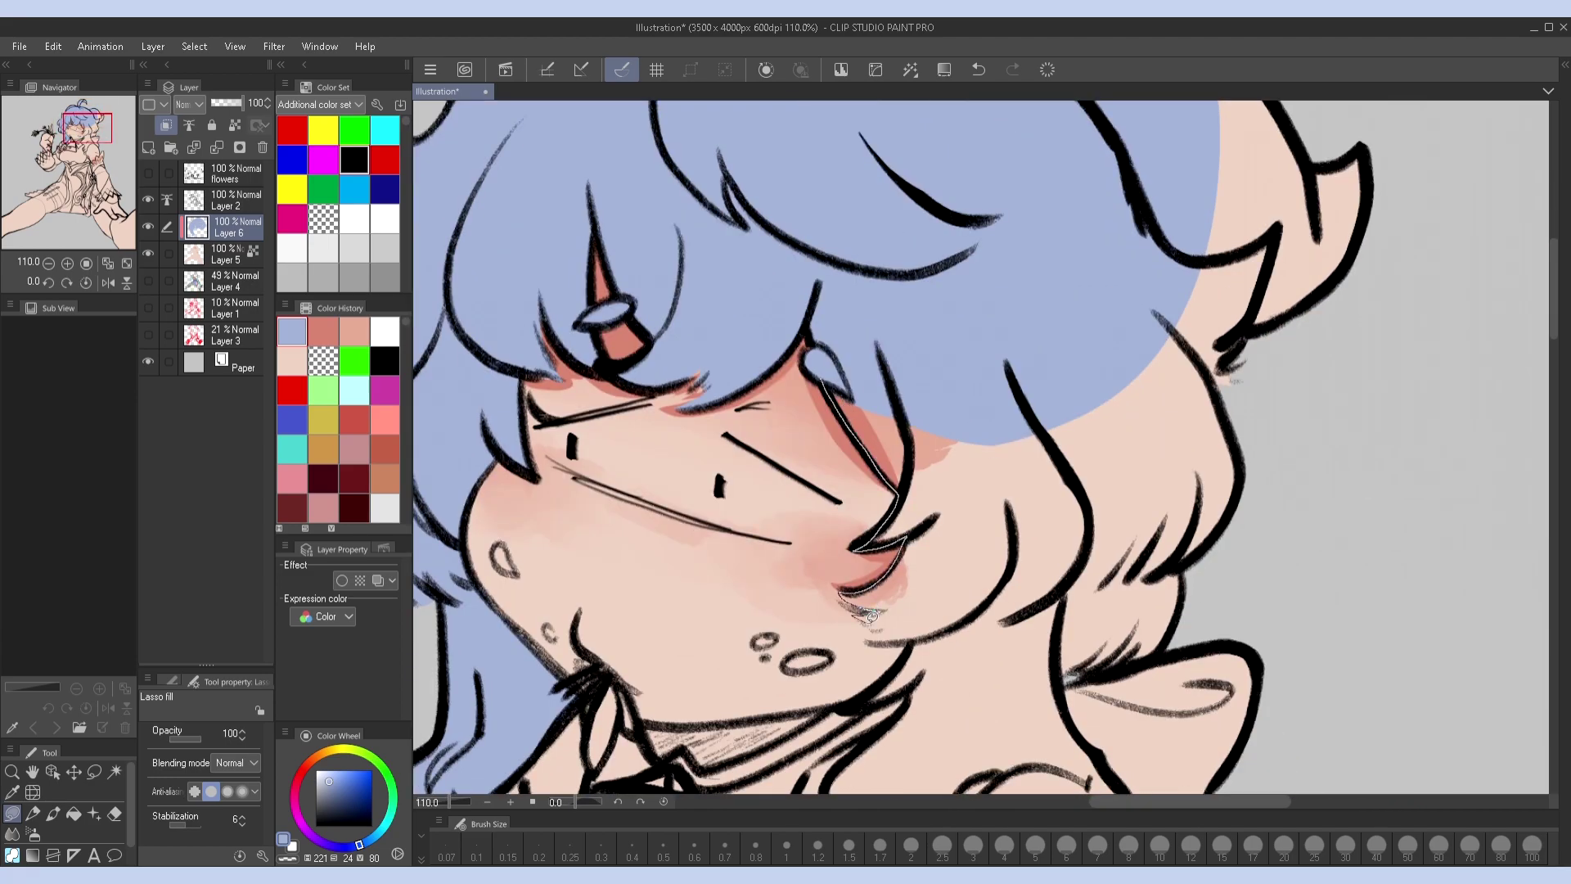
Lasso-fill light blue along the far cheek and down the long wavy lock beside the collar
left_click_drag(871, 615, 874, 618)
scroll(874, 618, "down", 5)
mouse_move(978, 479)
left_mouse_down()
mouse_move(894, 567)
mouse_move(987, 606)
left_mouse_up()
key("ctrl+z")
left_click_drag(988, 446, 912, 533)
left_click_drag(1000, 738, 1007, 745)
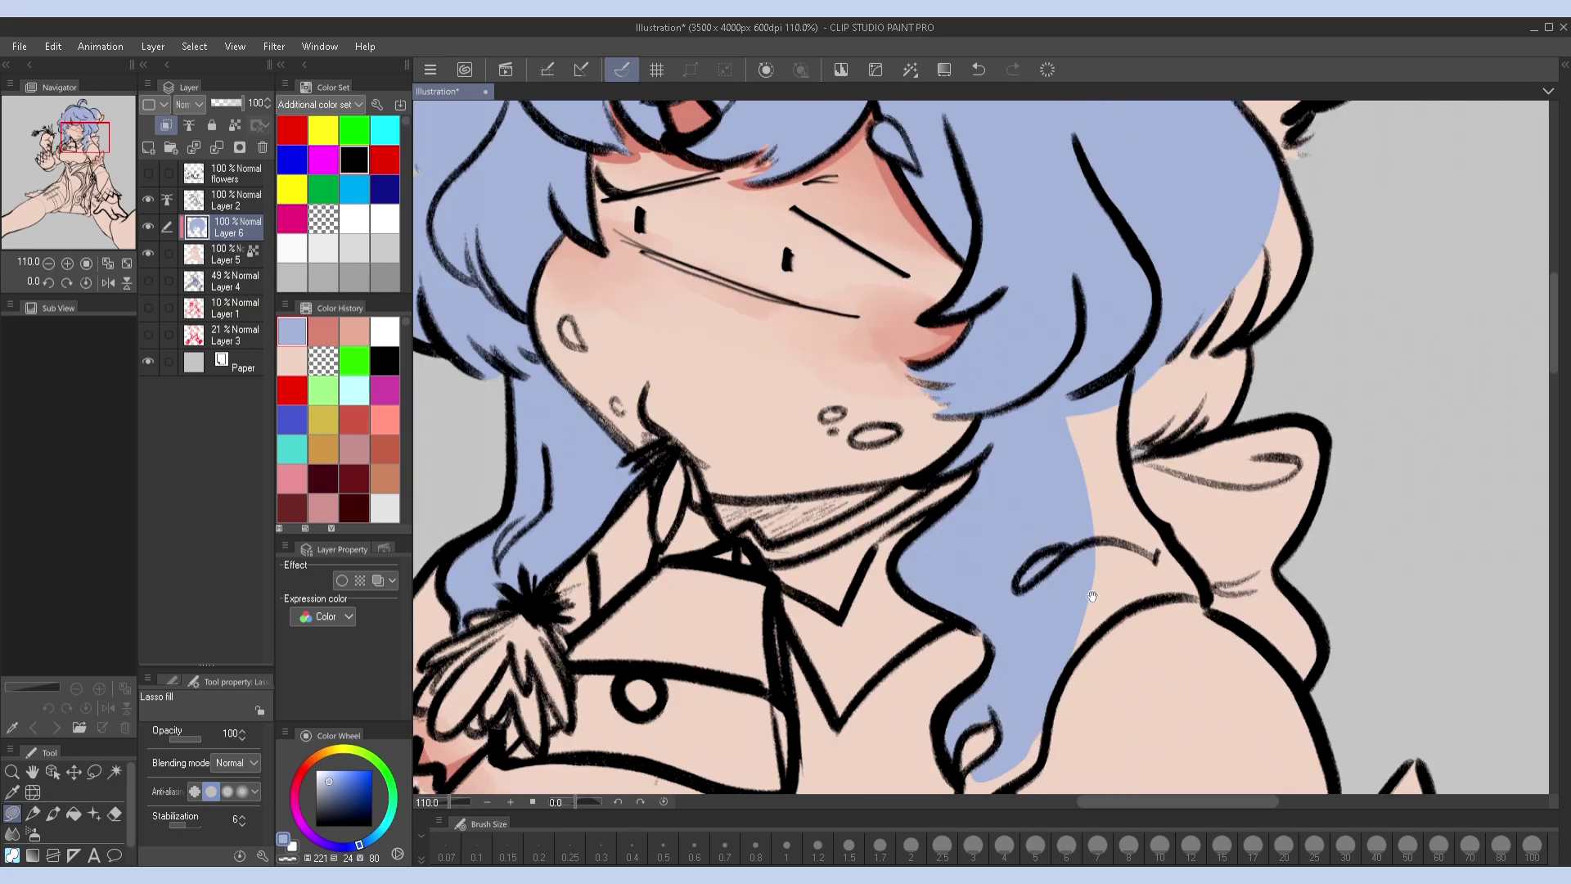
scroll(1007, 745, "down", 4)
scroll(1006, 745, "up", 2)
scroll(941, 696, "down", 3)
left_click_drag(878, 603, 872, 680)
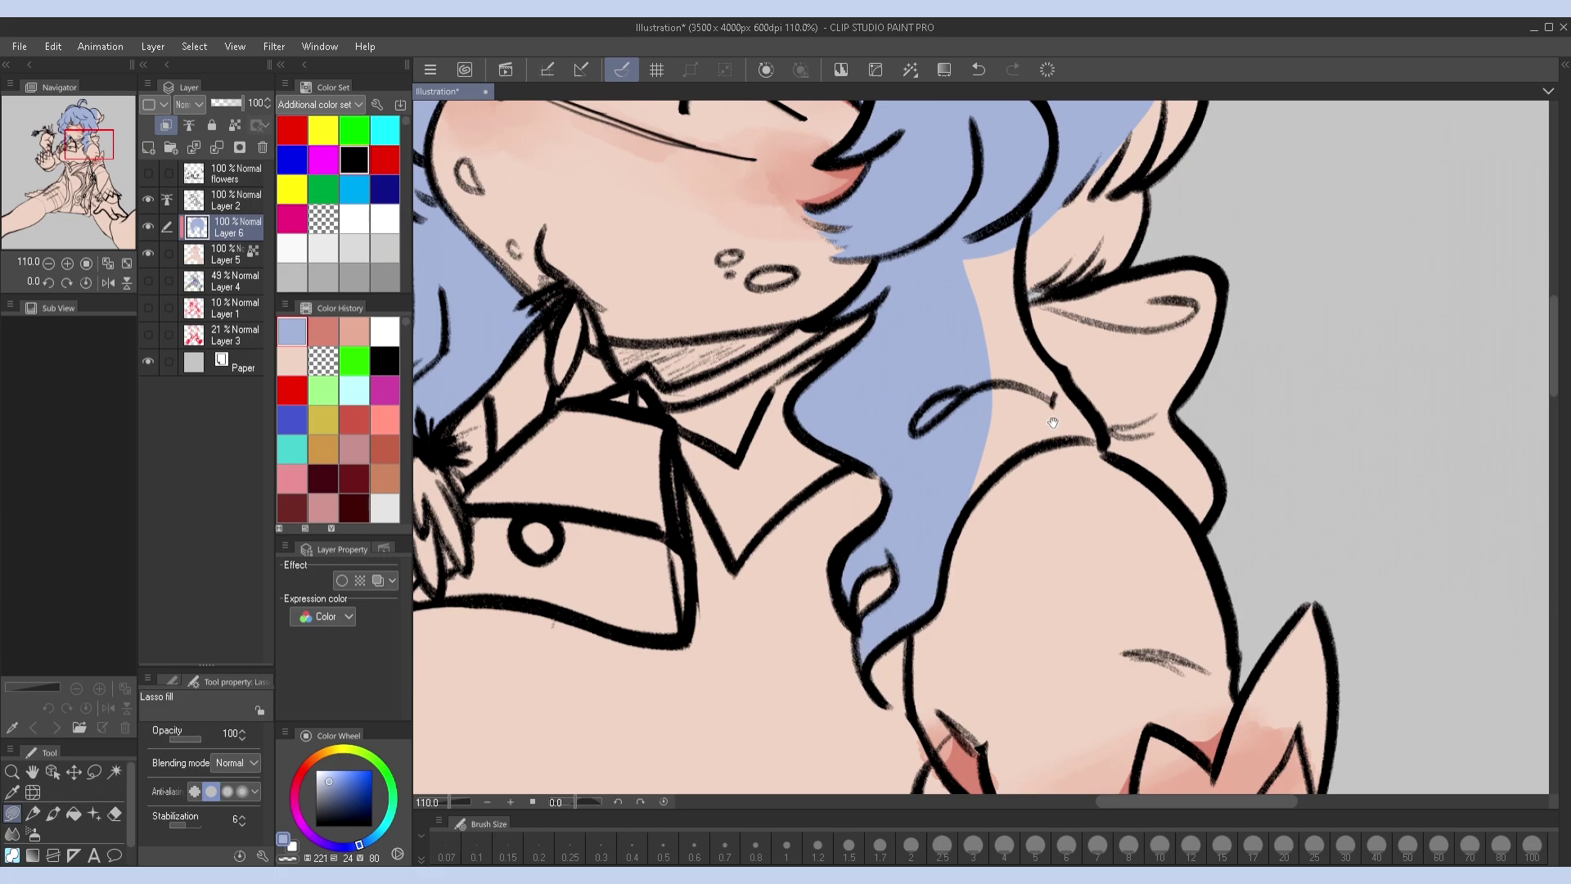
Fill the remaining back hair, shoulder lock and curved side section of the head light blue
scroll(872, 679, "up", 3)
left_click_drag(966, 295, 908, 647)
scroll(908, 646, "up", 2)
left_click_drag(1114, 433, 1121, 511)
scroll(1146, 573, "down", 3)
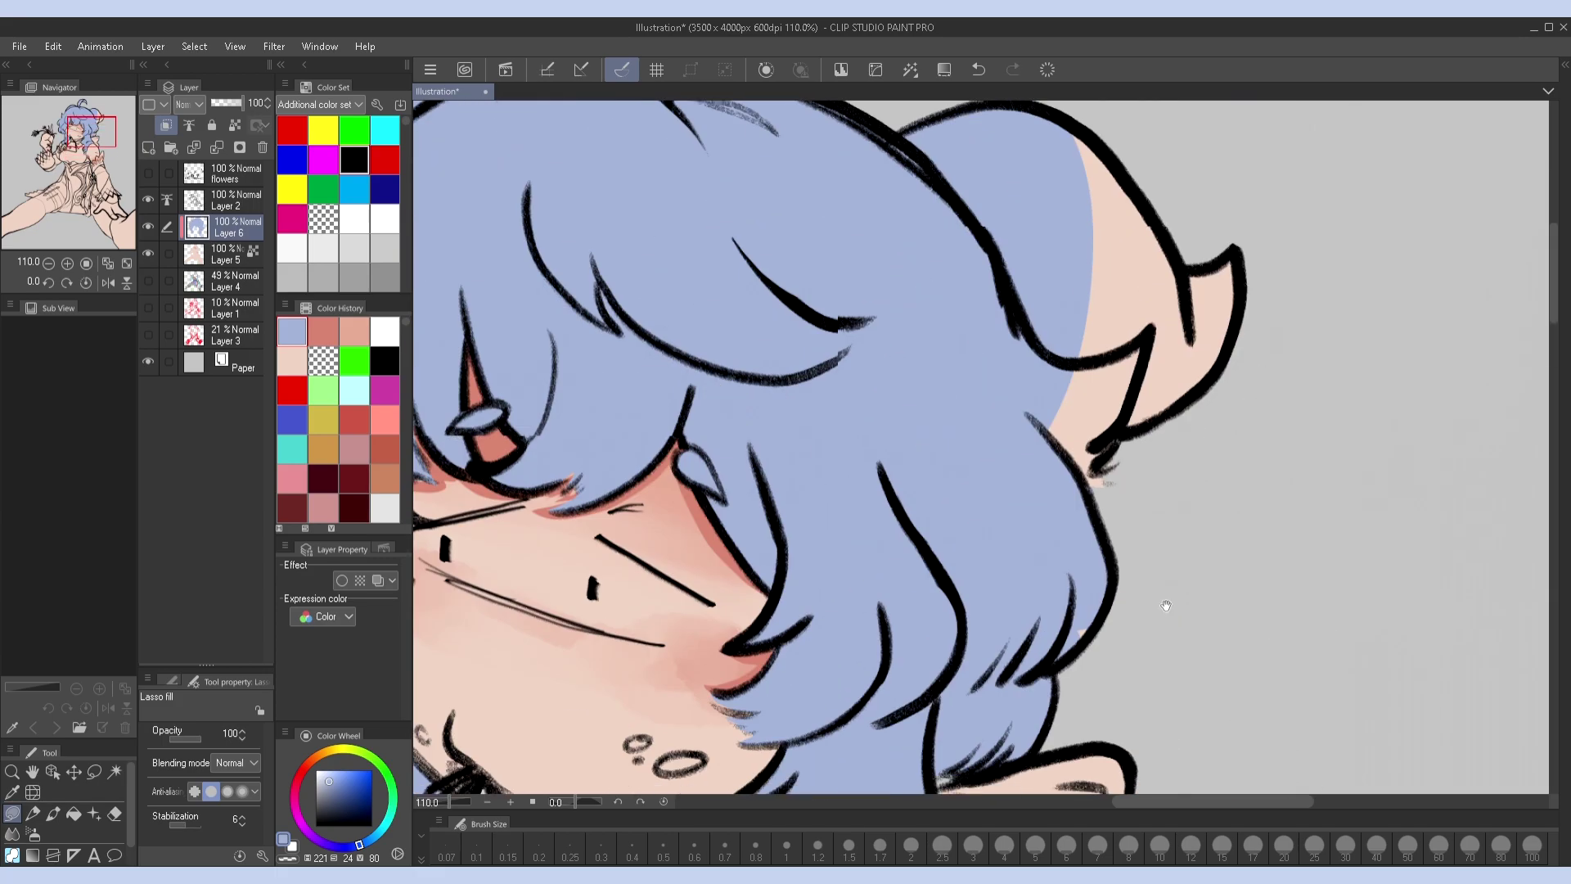
scroll(974, 376, "down", 2)
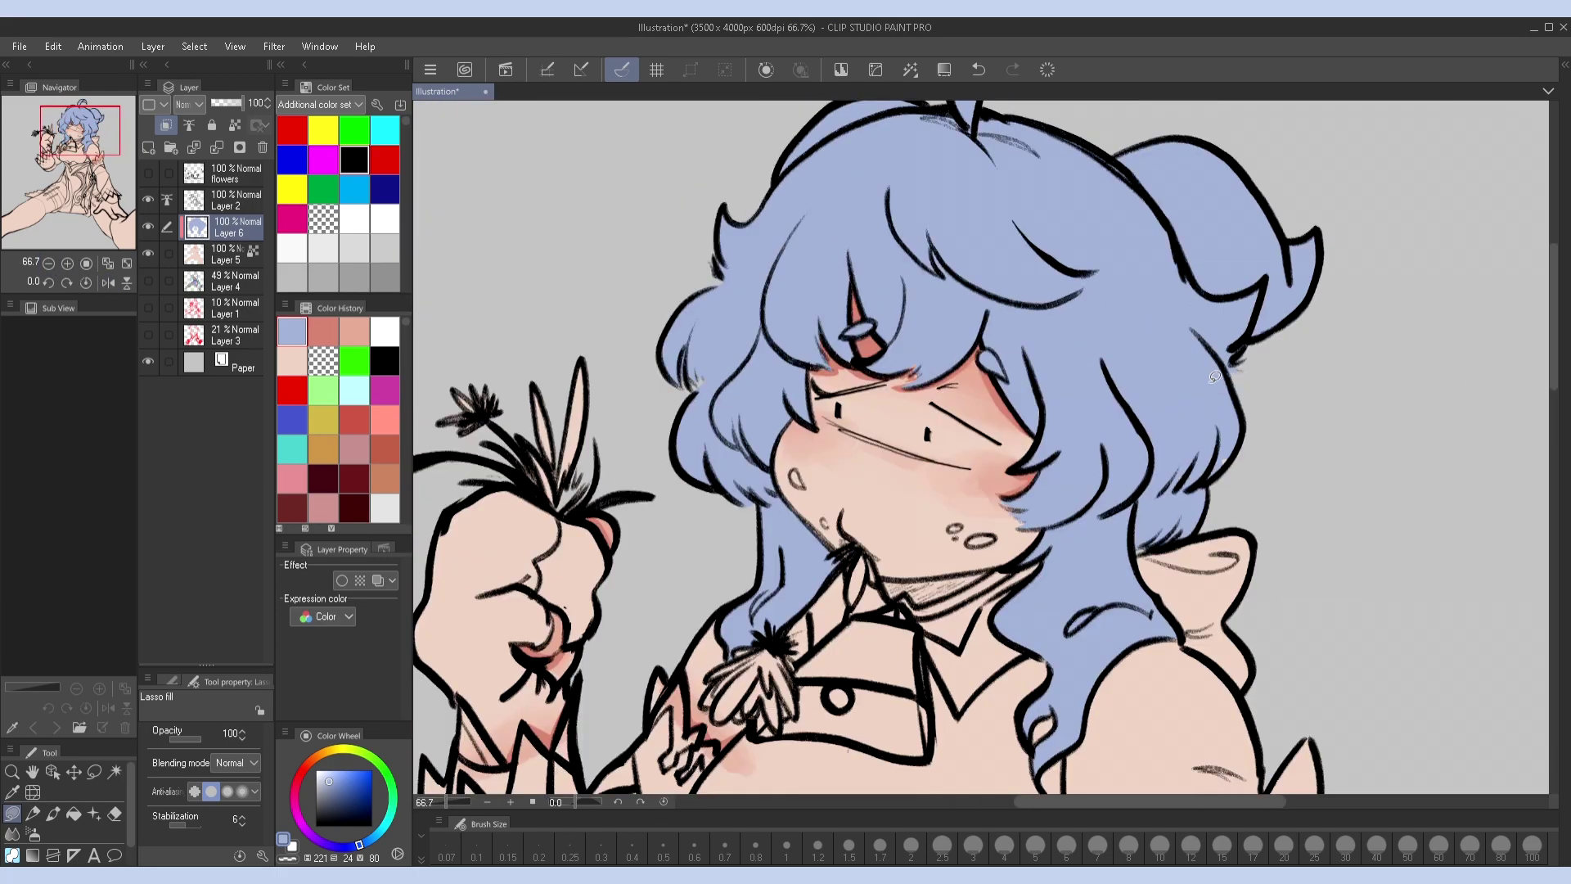
scroll(1215, 377, "up", 2)
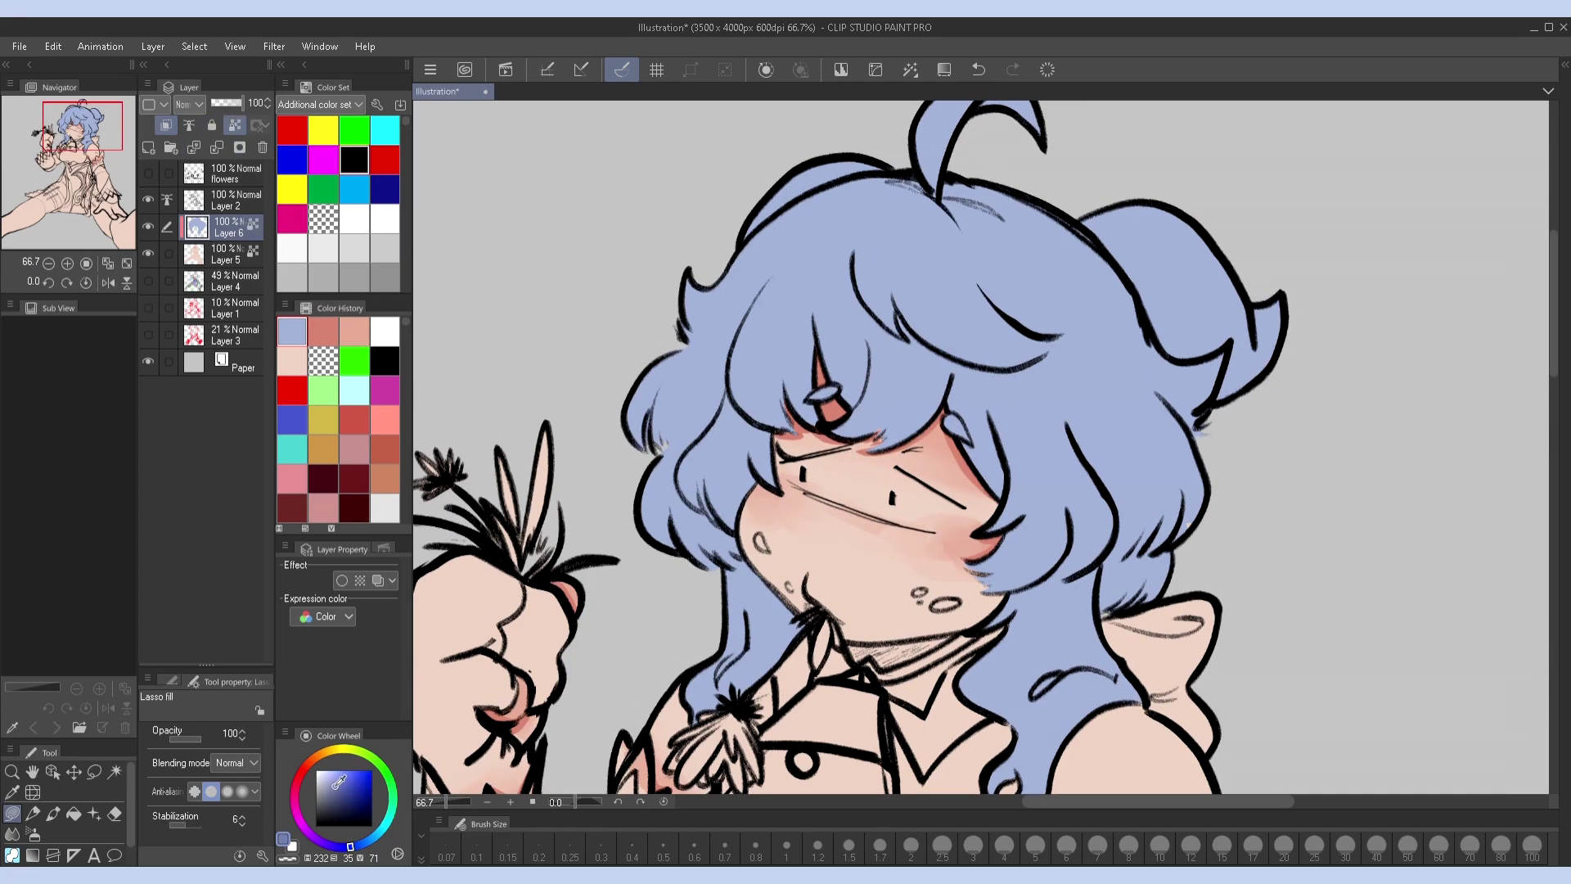
Lock the hair layer's transparent pixels and brush violet-blue shading over the lower side hair and long locks at size 7
key("p")
scroll(682, 543, "up", 1)
scroll(681, 542, "down", 2)
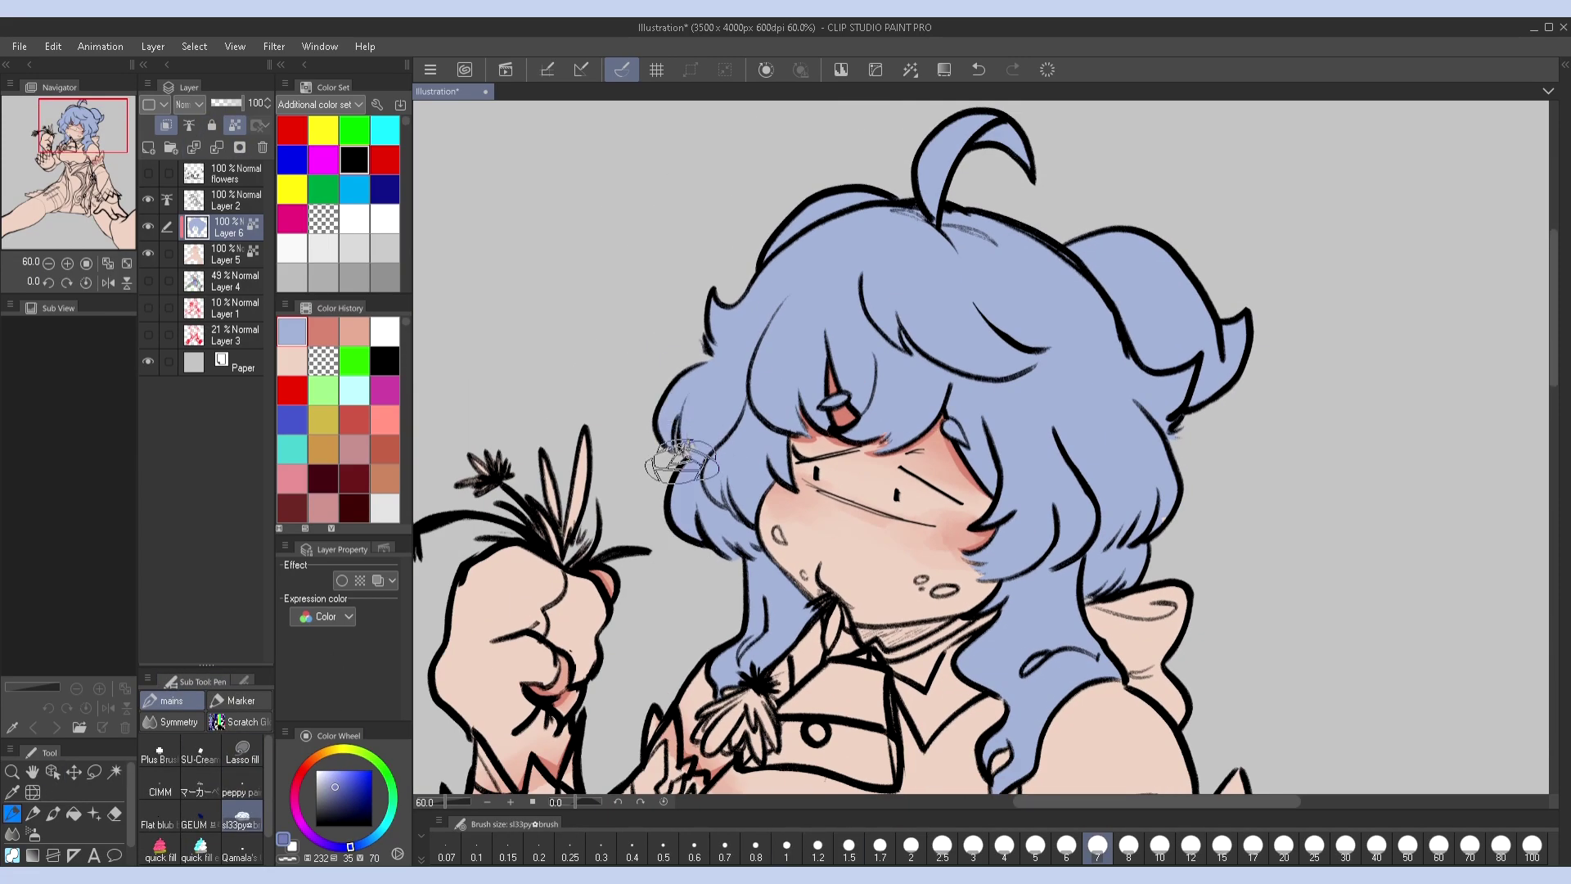
left_click_drag(759, 590, 821, 499)
mouse_move(703, 425)
left_mouse_down()
mouse_move(747, 462)
mouse_move(720, 703)
left_mouse_up()
mouse_move(1000, 560)
left_mouse_down()
mouse_move(1035, 687)
mouse_move(1097, 573)
mouse_move(1070, 414)
mouse_move(1157, 360)
left_mouse_up()
left_click_drag(721, 360, 737, 458)
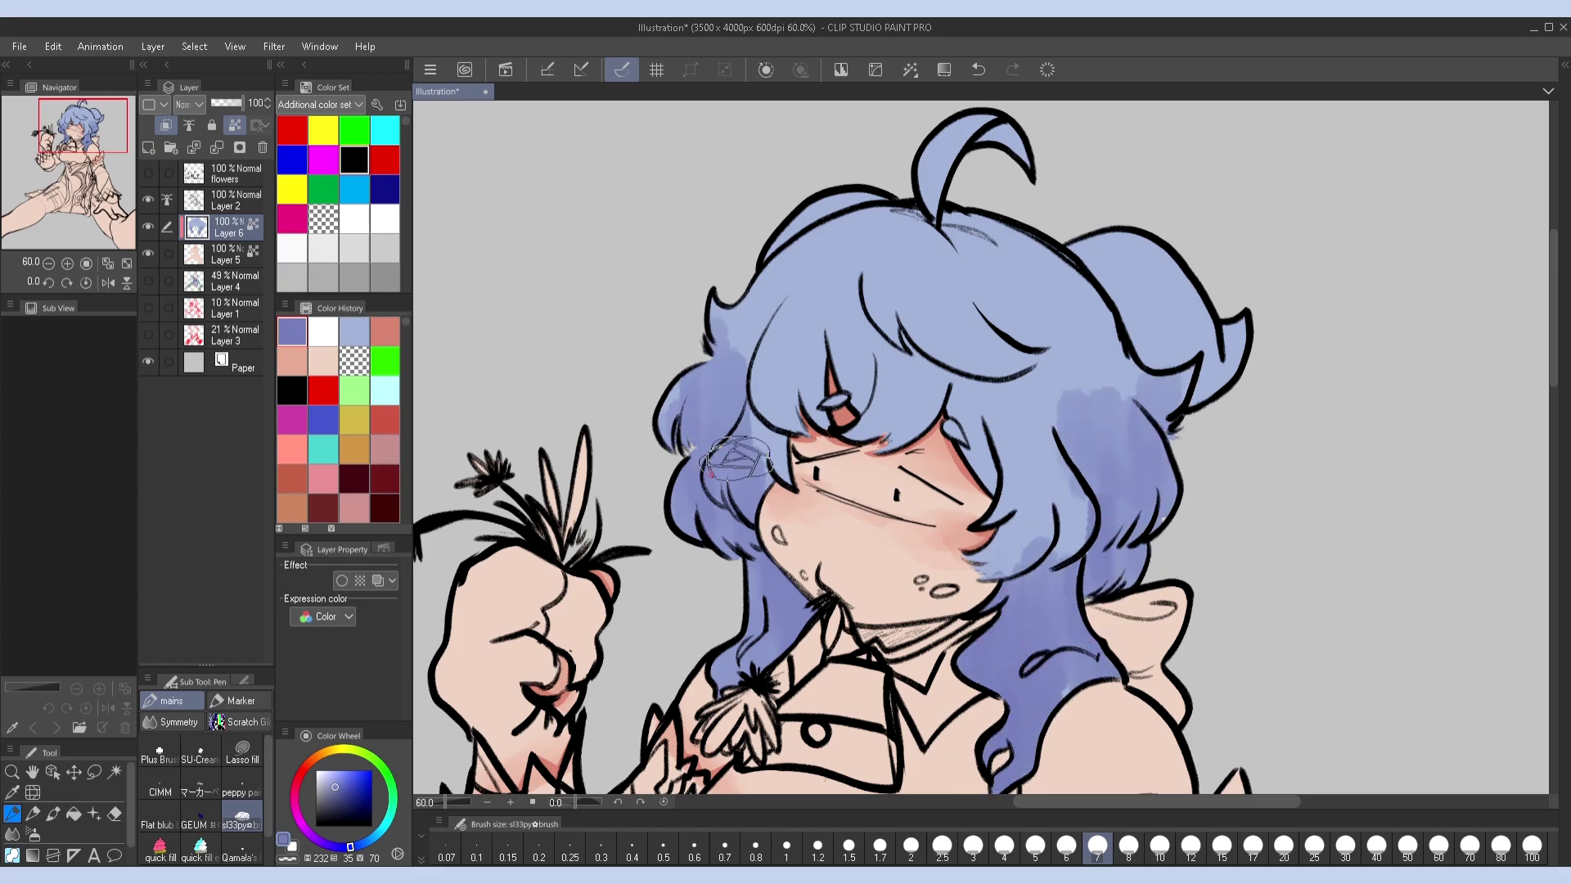
Brush soft violet-blue shading into the bangs and reduce the brush size to 5
left_click_drag(919, 298, 1039, 376)
key("h")
mouse_move(941, 385)
left_mouse_down()
mouse_move(1068, 337)
mouse_move(1146, 238)
left_mouse_up()
key("h")
left_click(1035, 847)
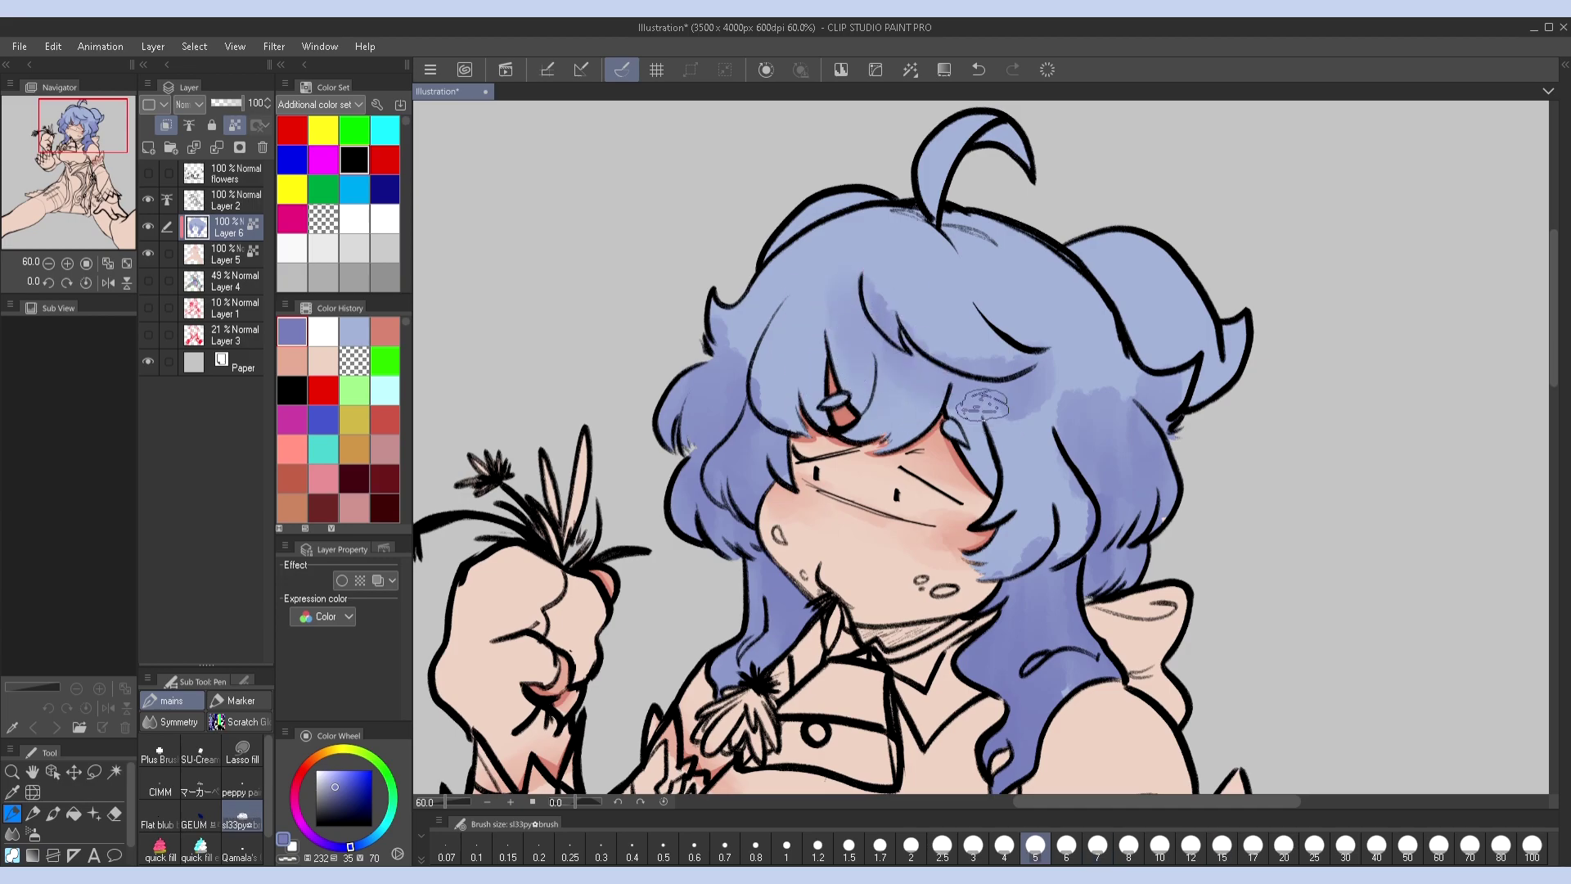
Sample the light blue hair color and paint it back over the bangs to soften the violet shading
left_click(1063, 181, "alt")
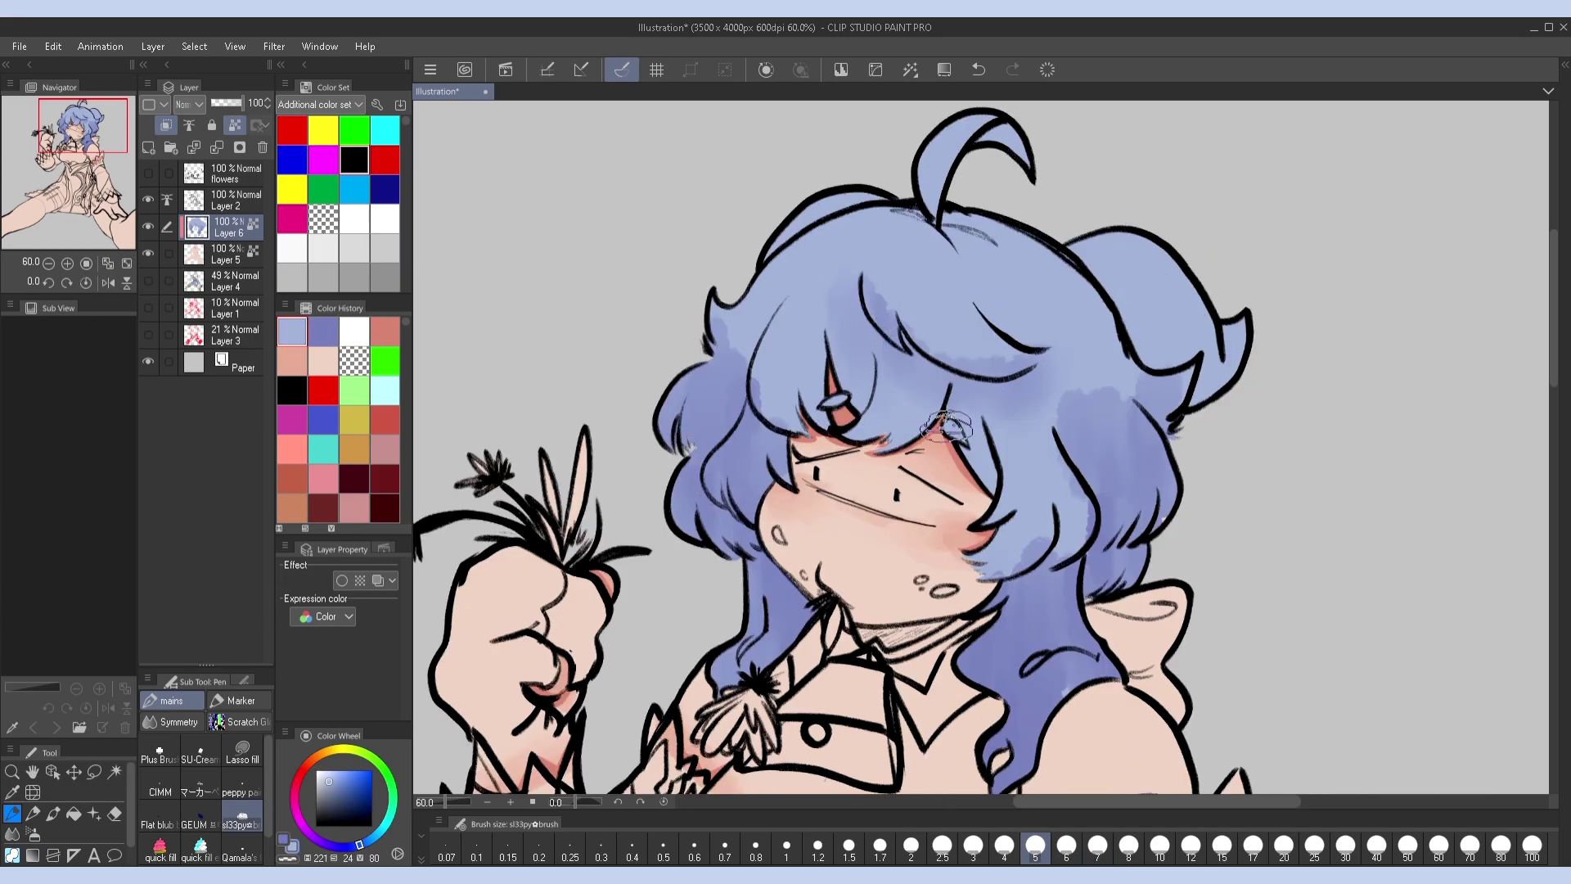
key("h")
key("h")
key("bracketleft")
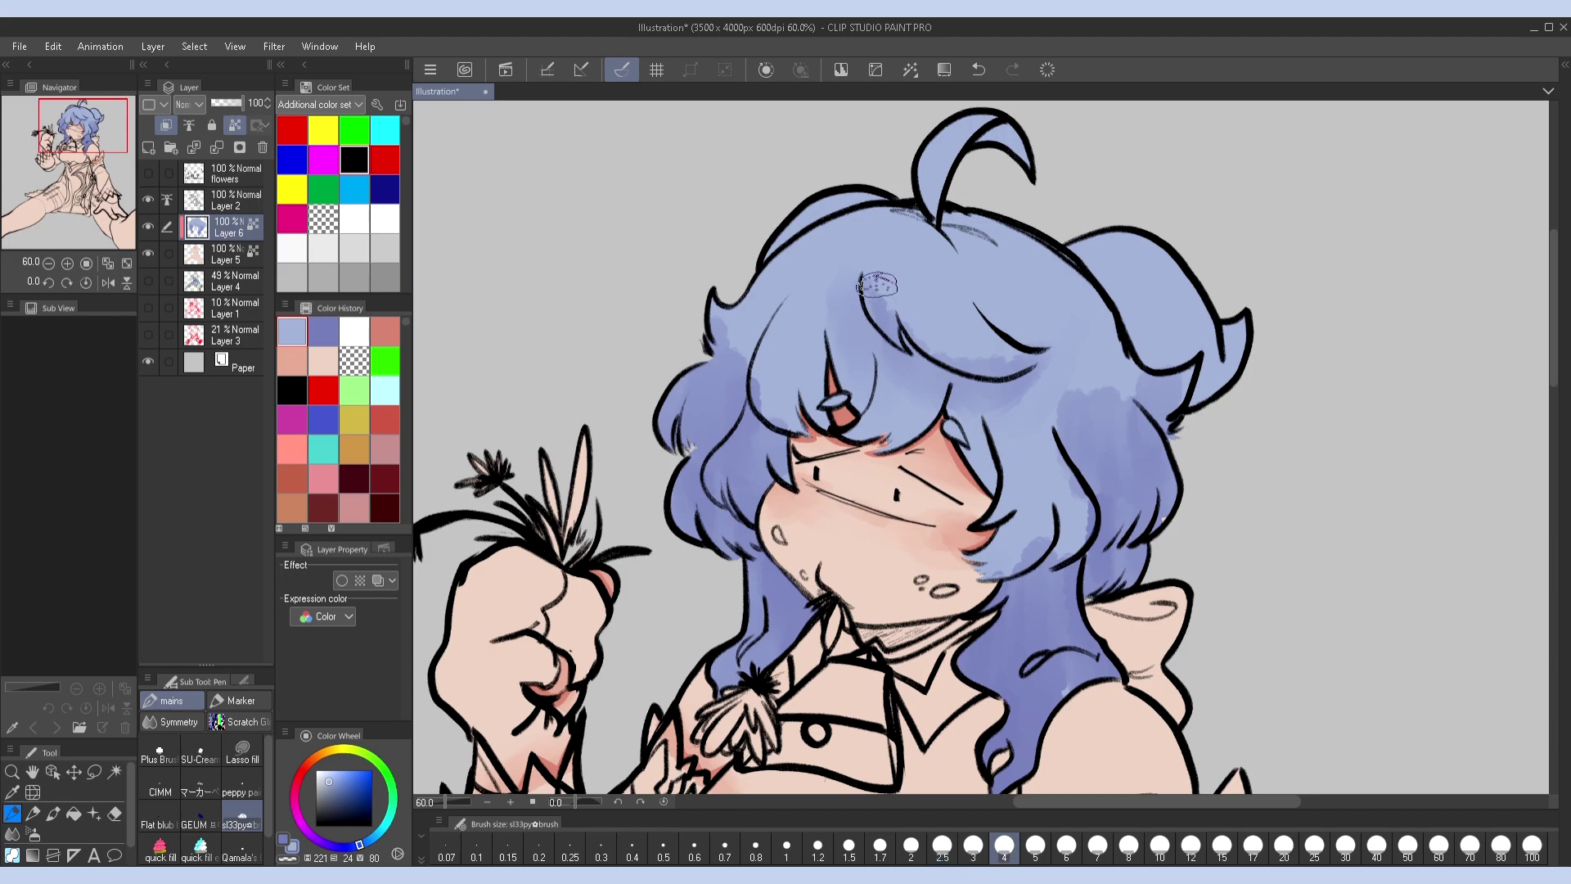
key("u")
mouse_move(910, 342)
left_mouse_down()
mouse_move(1045, 355)
mouse_move(982, 375)
left_mouse_up()
key("h")
key("h")
left_click(284, 840)
key("b")
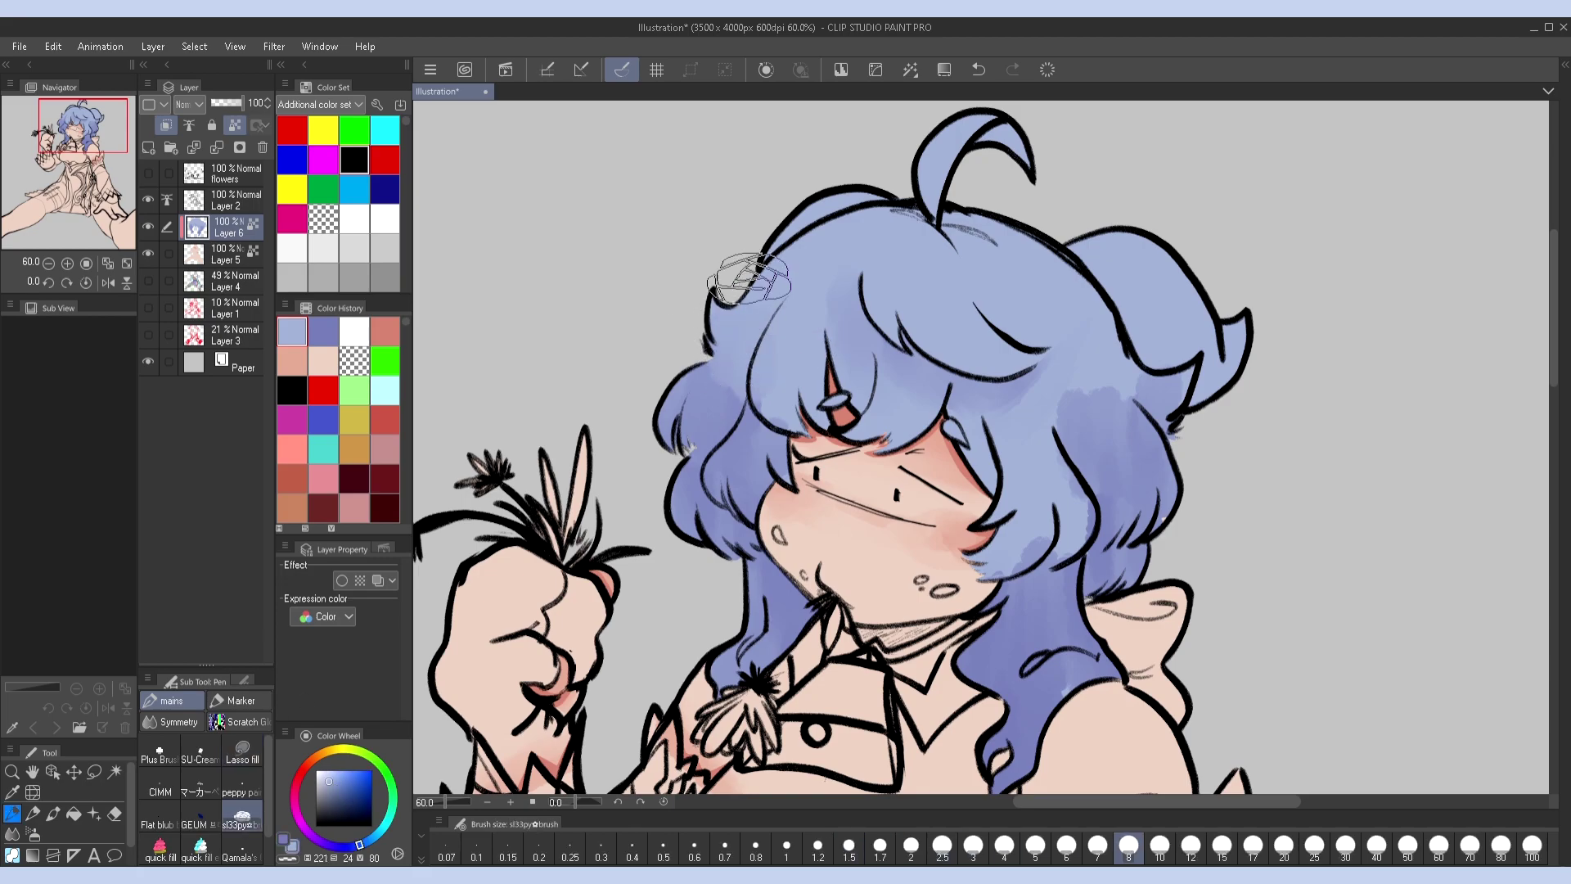
key("h")
key("h")
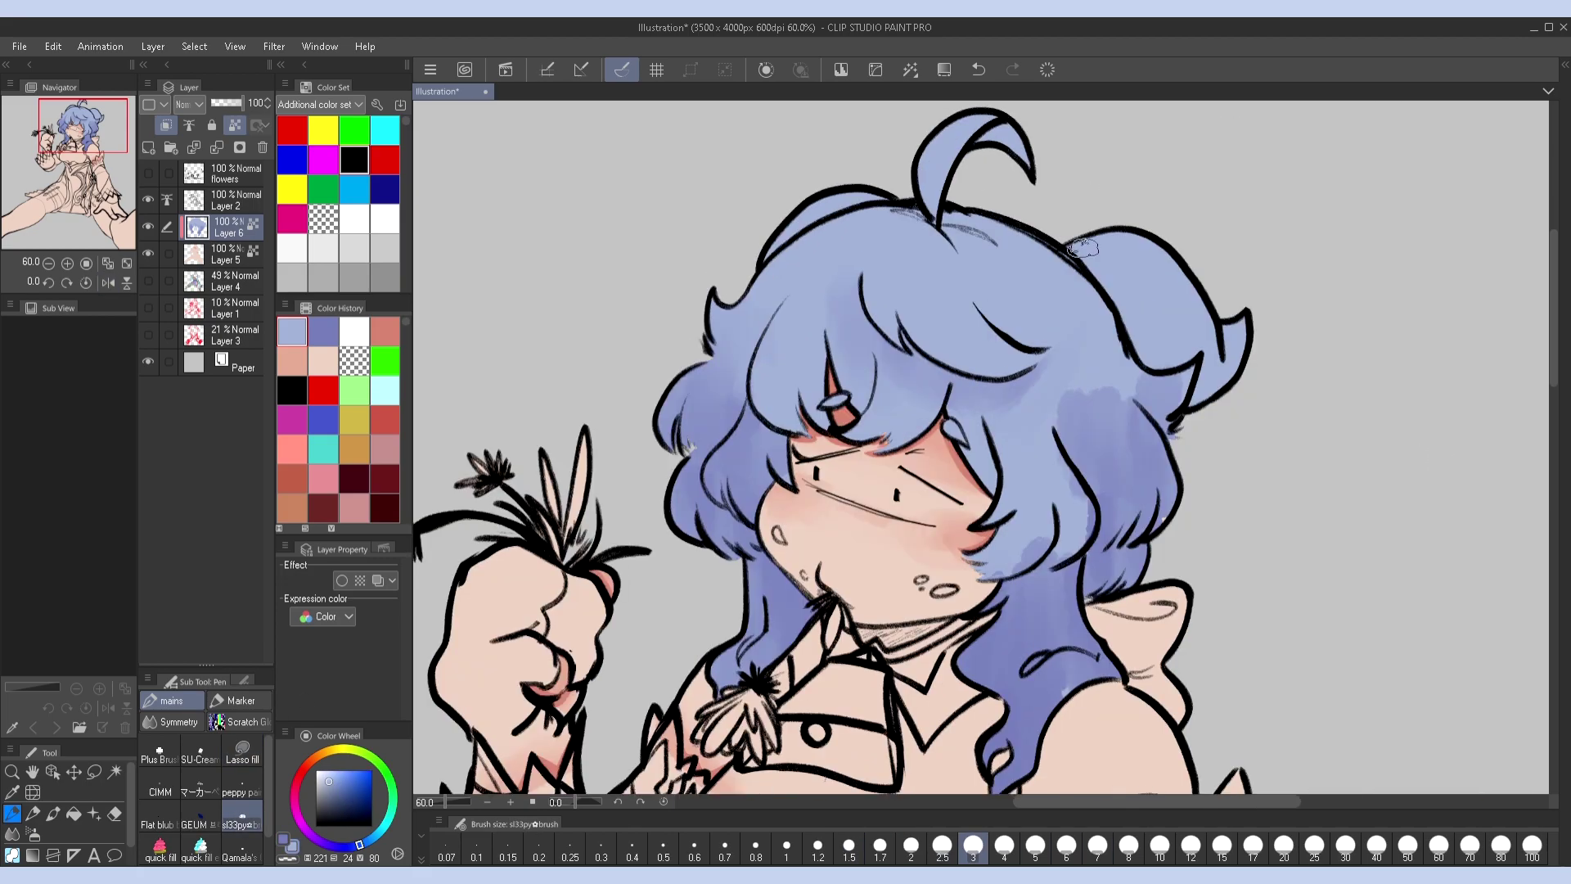
Refine the light blue strands of the side hair with a smaller brush and Lasso fill
key("bracketleft")
key("h")
key("h")
key("bracketleft")
key("bracketleft")
key("h")
key("g")
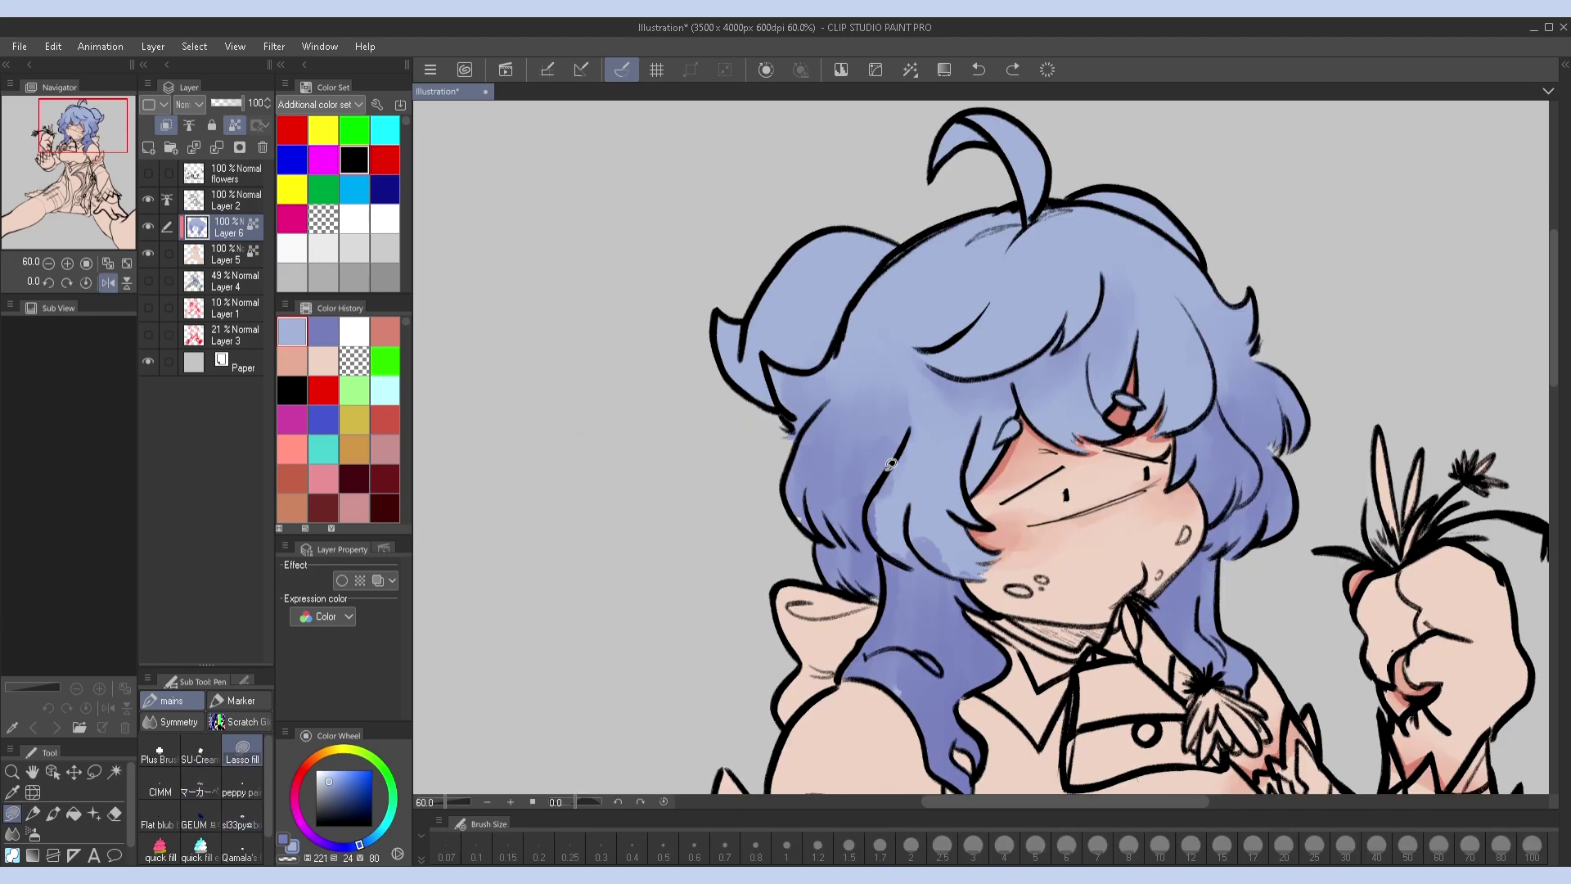
left_click_drag(1002, 565, 1005, 567)
key("h")
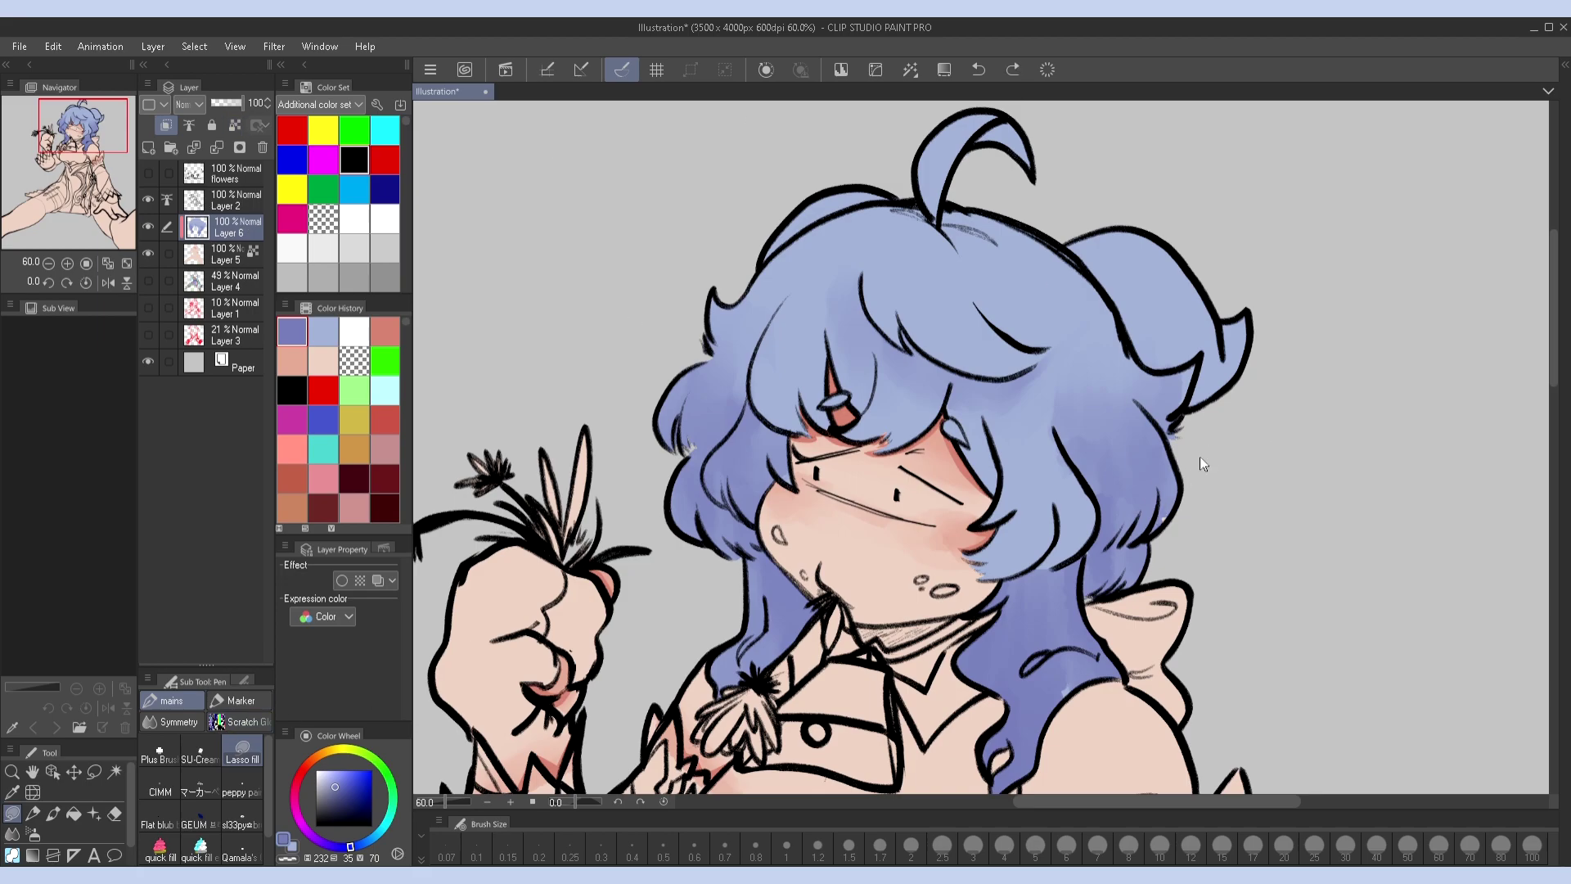
Touch up the back hair's outer edge in violet-blue with a small brush and lock transparent pixels again
key("b")
key("bracketleft")
key("bracketleft")
key("bracketleft")
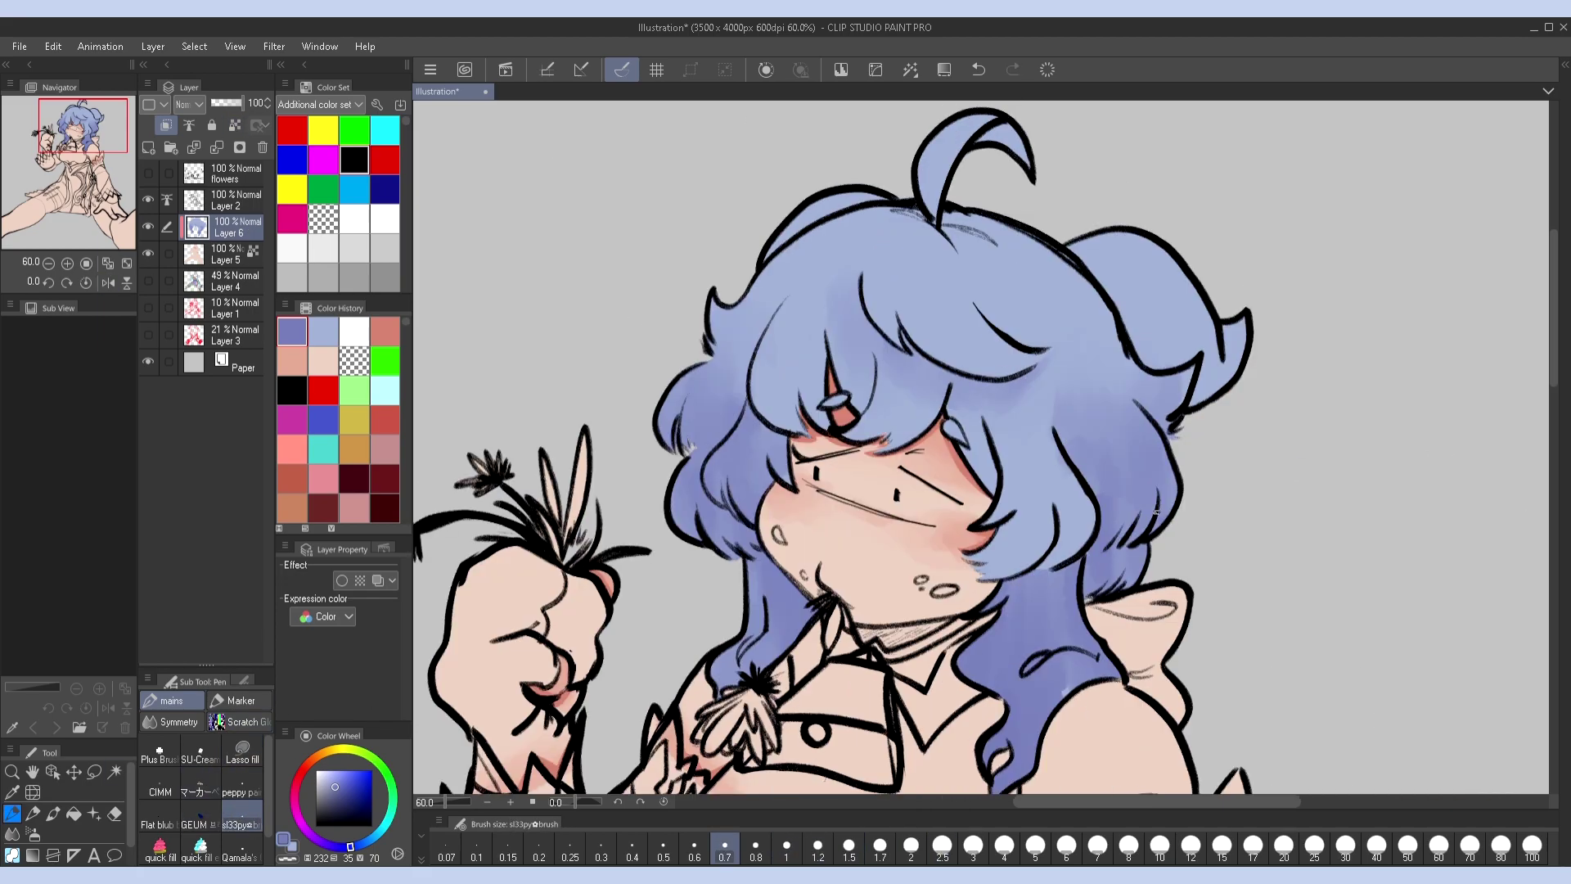
key("bracketright")
key("bracketright")
key("bracketright")
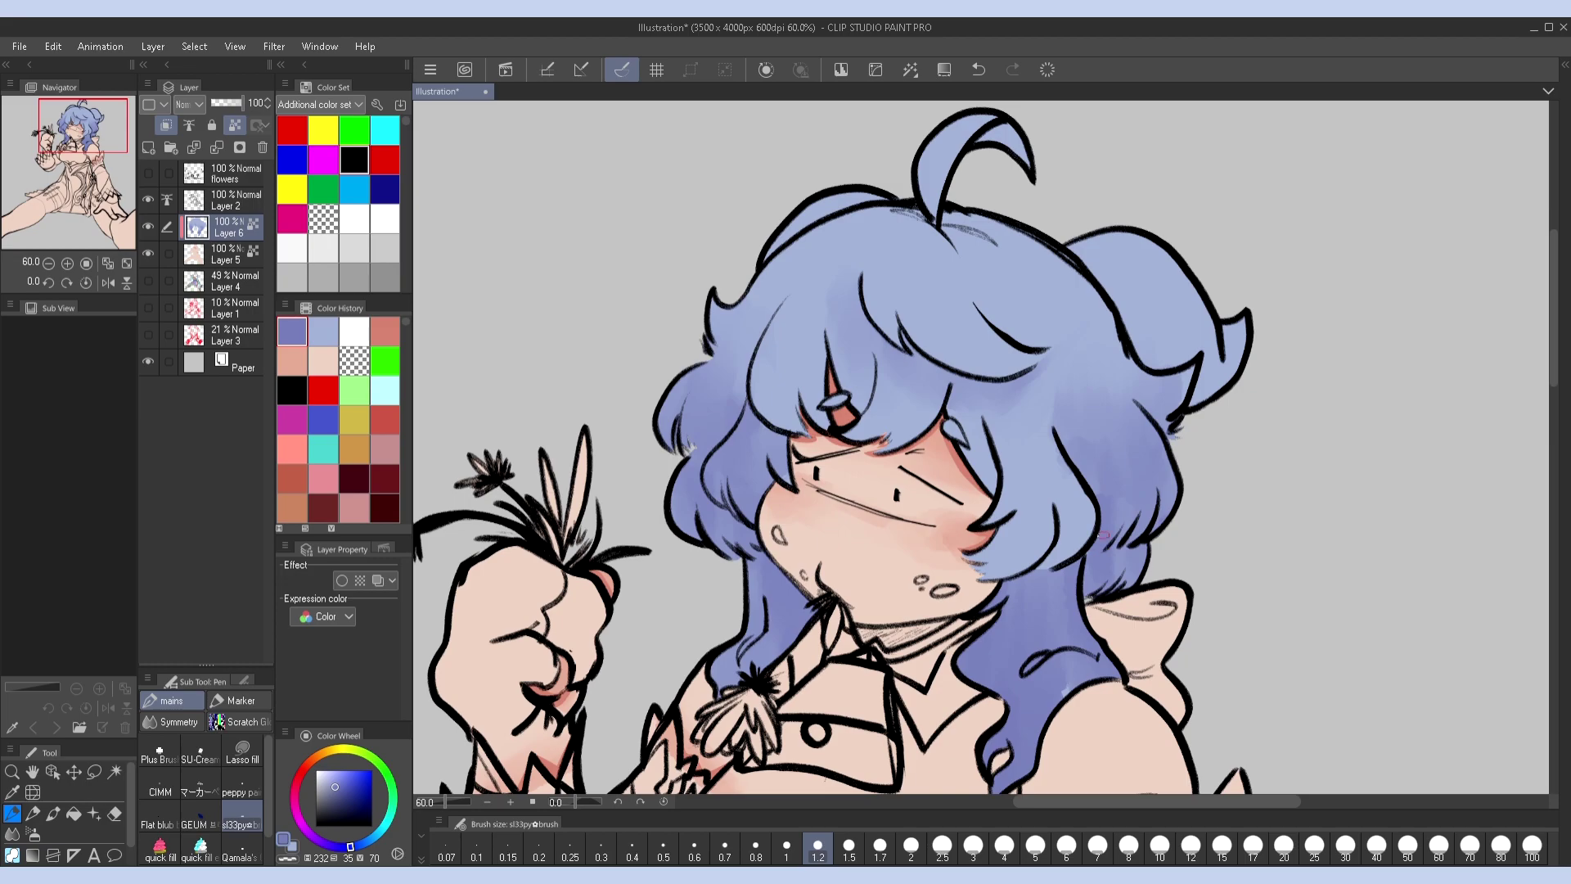
Brush violet-blue shading onto the ahoge and hair strands, varying the brush size
key("bracketright")
key("bracketright")
key("bracketright")
key("bracketright")
key("bracketright")
key("h")
key("h")
key("h")
key("h")
key("bracketleft")
key("bracketleft")
key("bracketleft")
key("bracketleft")
key("bracketleft")
key("h")
key("h")
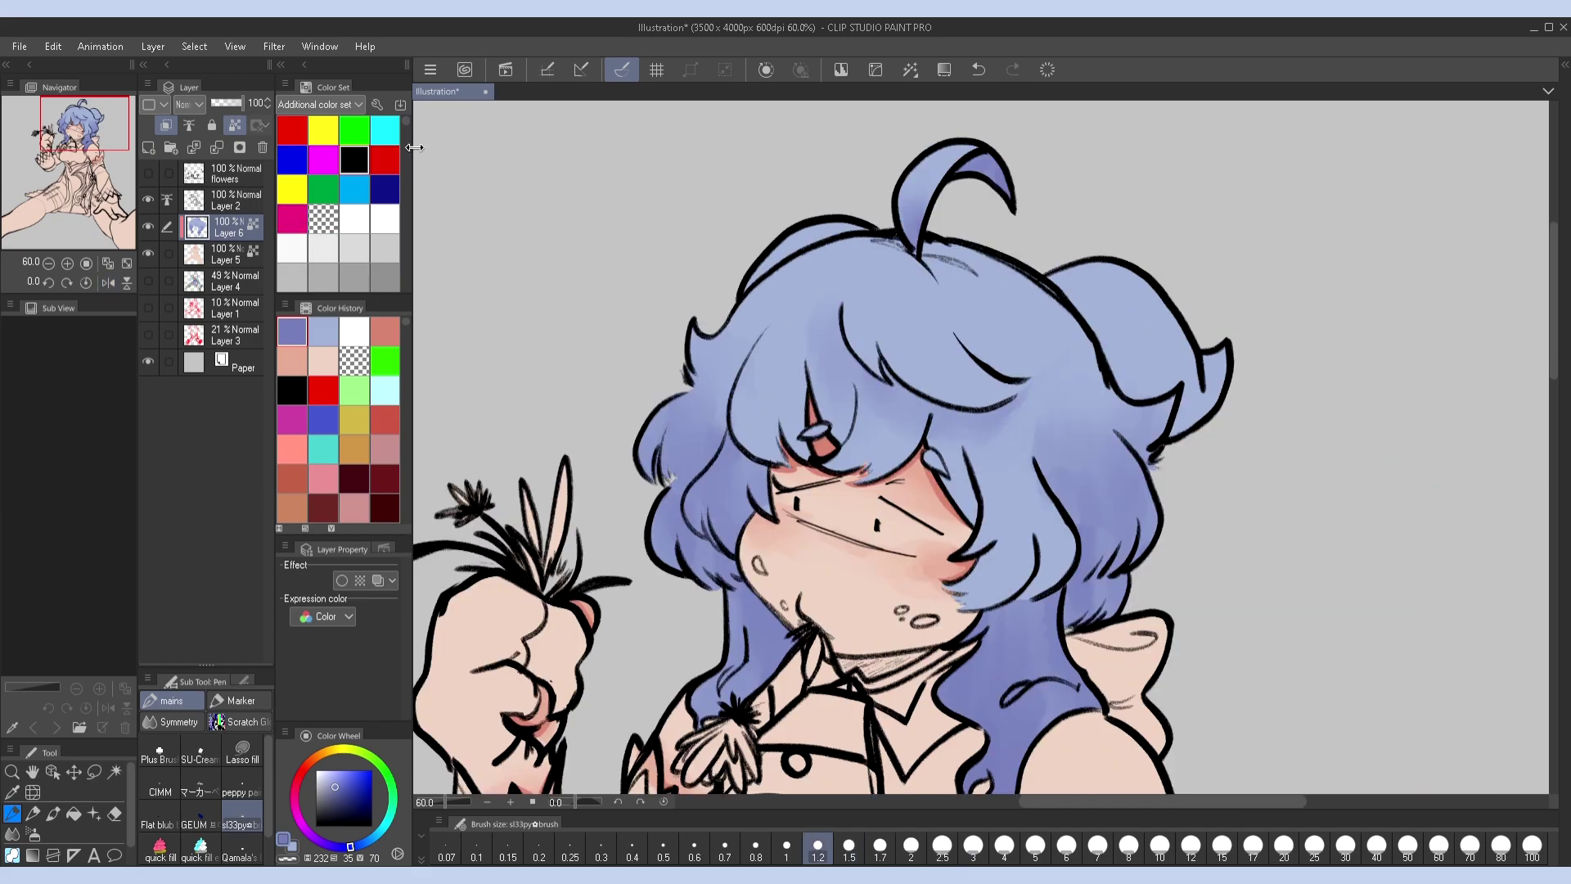
Brush further shading into the hair with a darker violet and undo the last stroke
key("bracketright")
key("bracketright")
key("bracketright")
key("h")
key("h")
key("bracketright")
key("bracketright")
key("bracketright")
key("bracketright")
key("bracketright")
key("h")
key("ctrl+z")
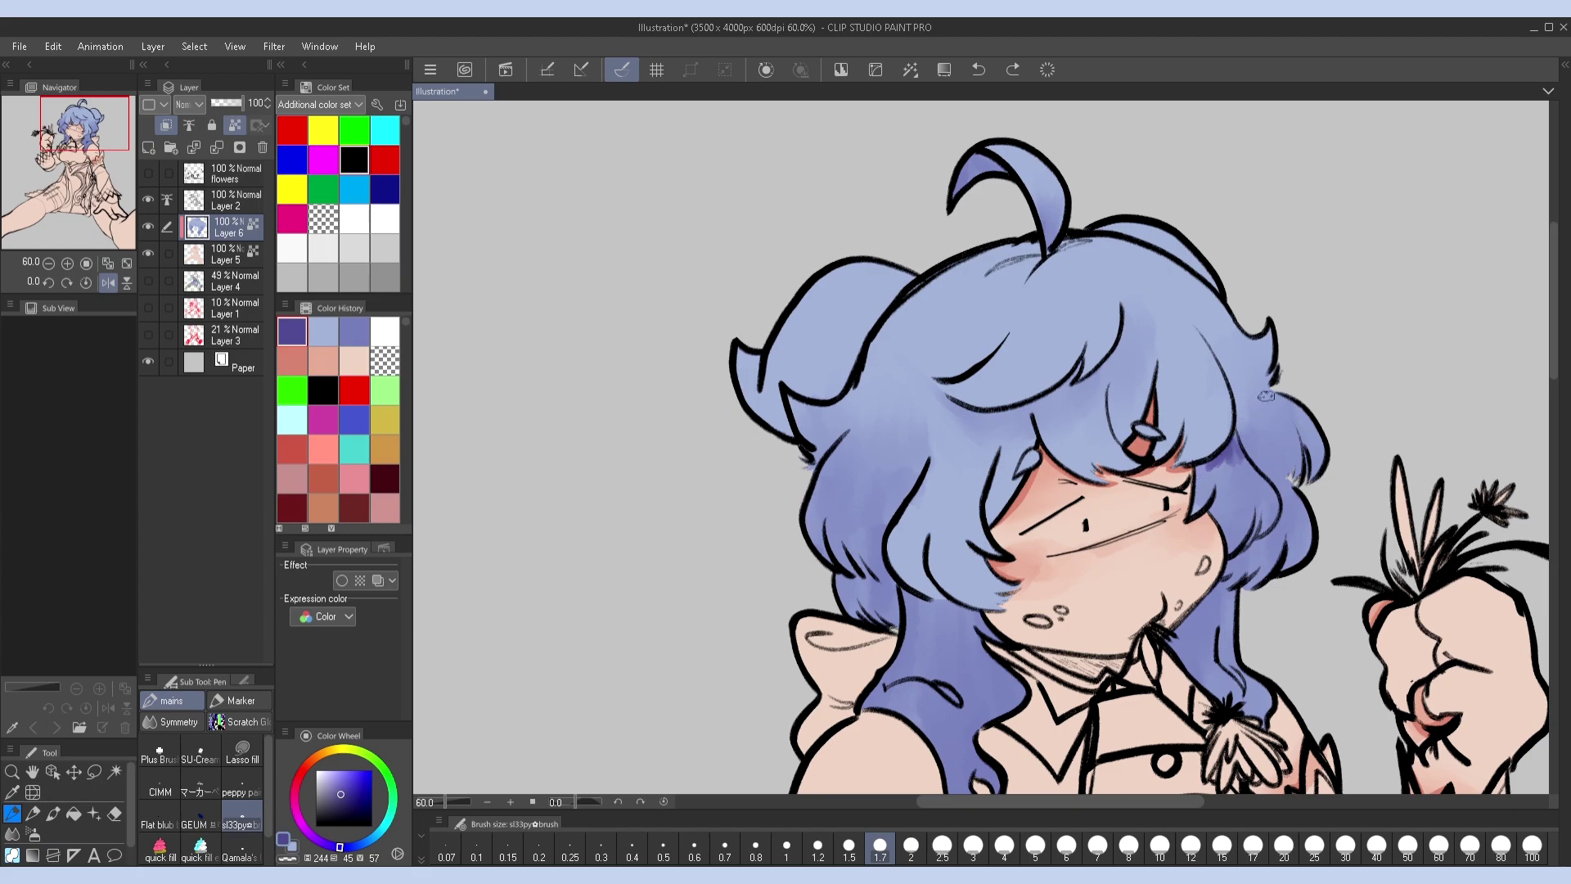
Lasso-fill dark violet shadow shapes beneath the overlapping strands of the bangs
key("h")
key("p")
scroll(732, 438, "up", 5)
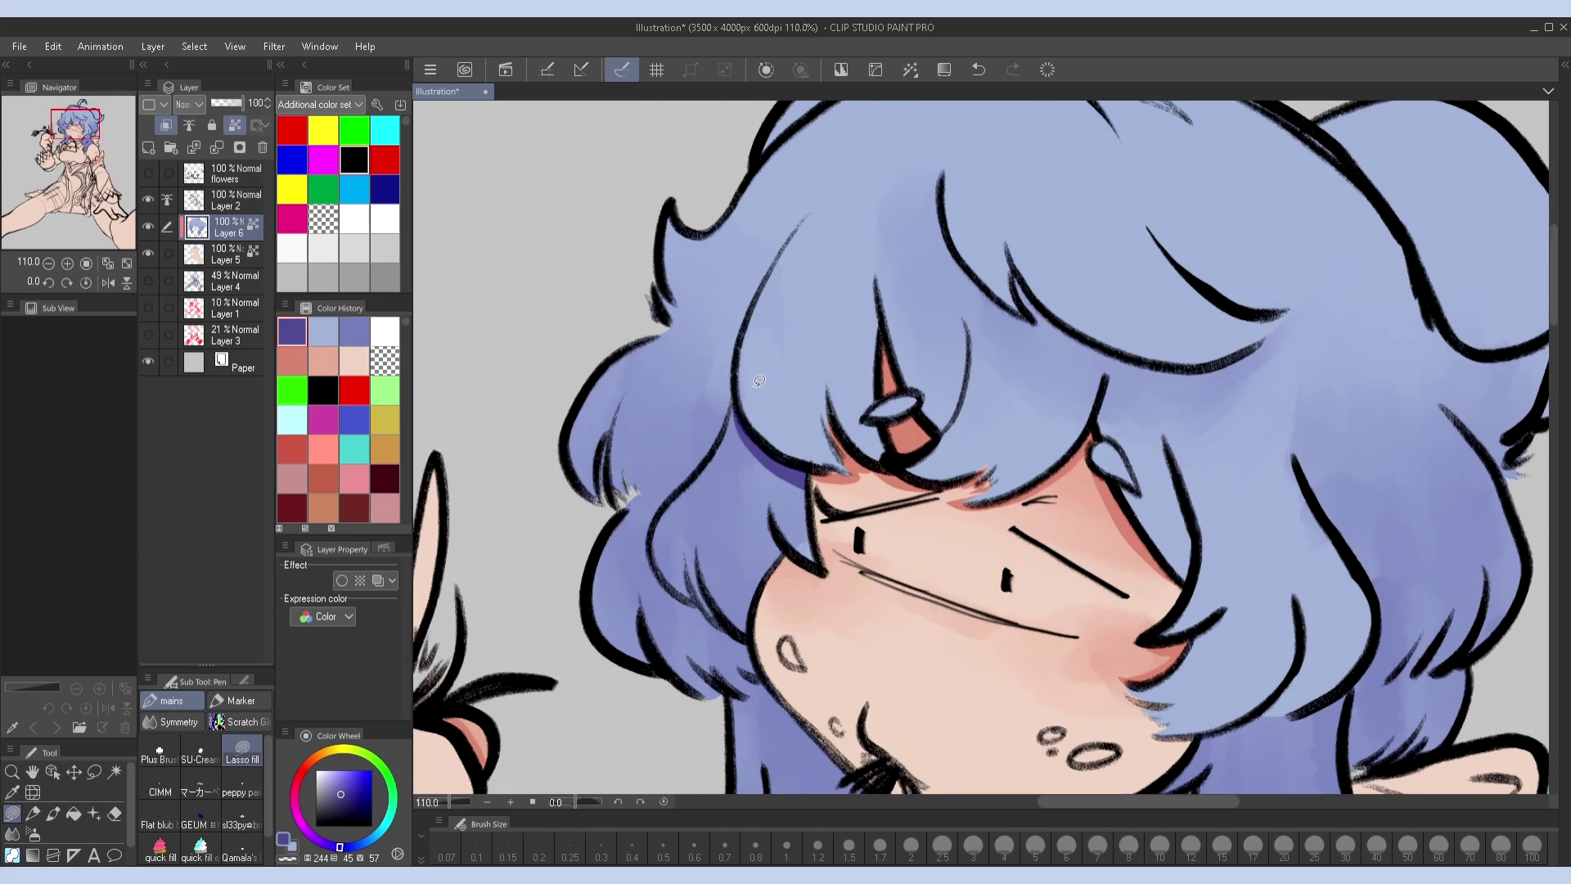
scroll(818, 410, "up", 3)
left_click_drag(833, 350, 824, 390)
mouse_move(864, 444)
left_mouse_down()
mouse_move(923, 493)
mouse_move(1056, 544)
left_mouse_up()
key("h")
key("h")
scroll(900, 491, "up", 3)
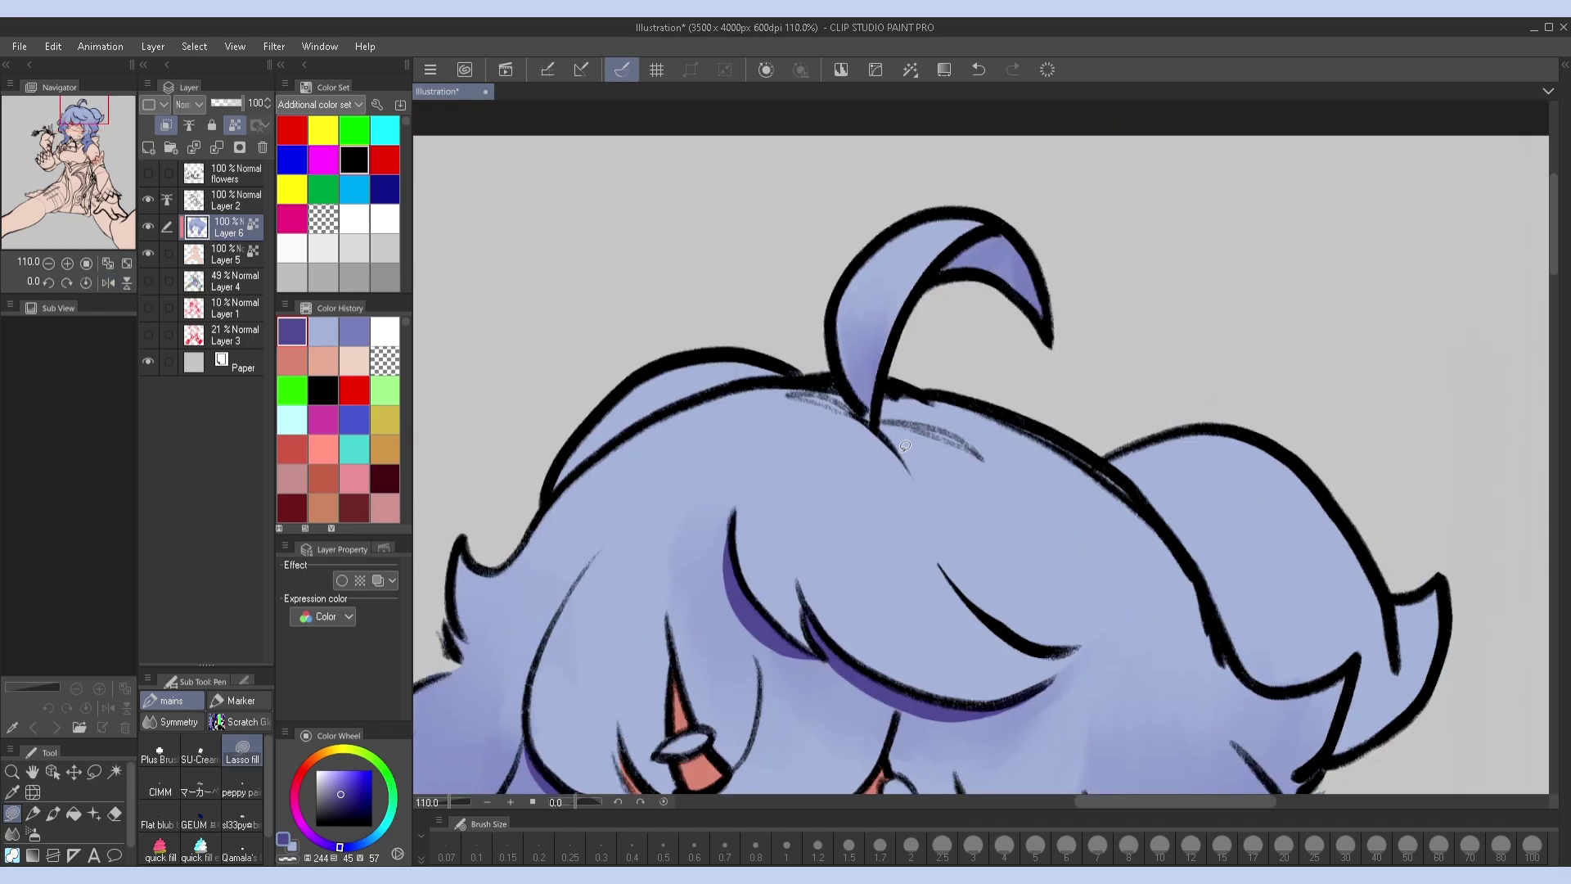
Return to the lighter violet and brush small shadows into the hair parting at the ahoge's base
left_click(336, 333)
left_click(243, 824)
scroll(1186, 404, "down", 3)
key("h")
scroll(1186, 404, "up", 4)
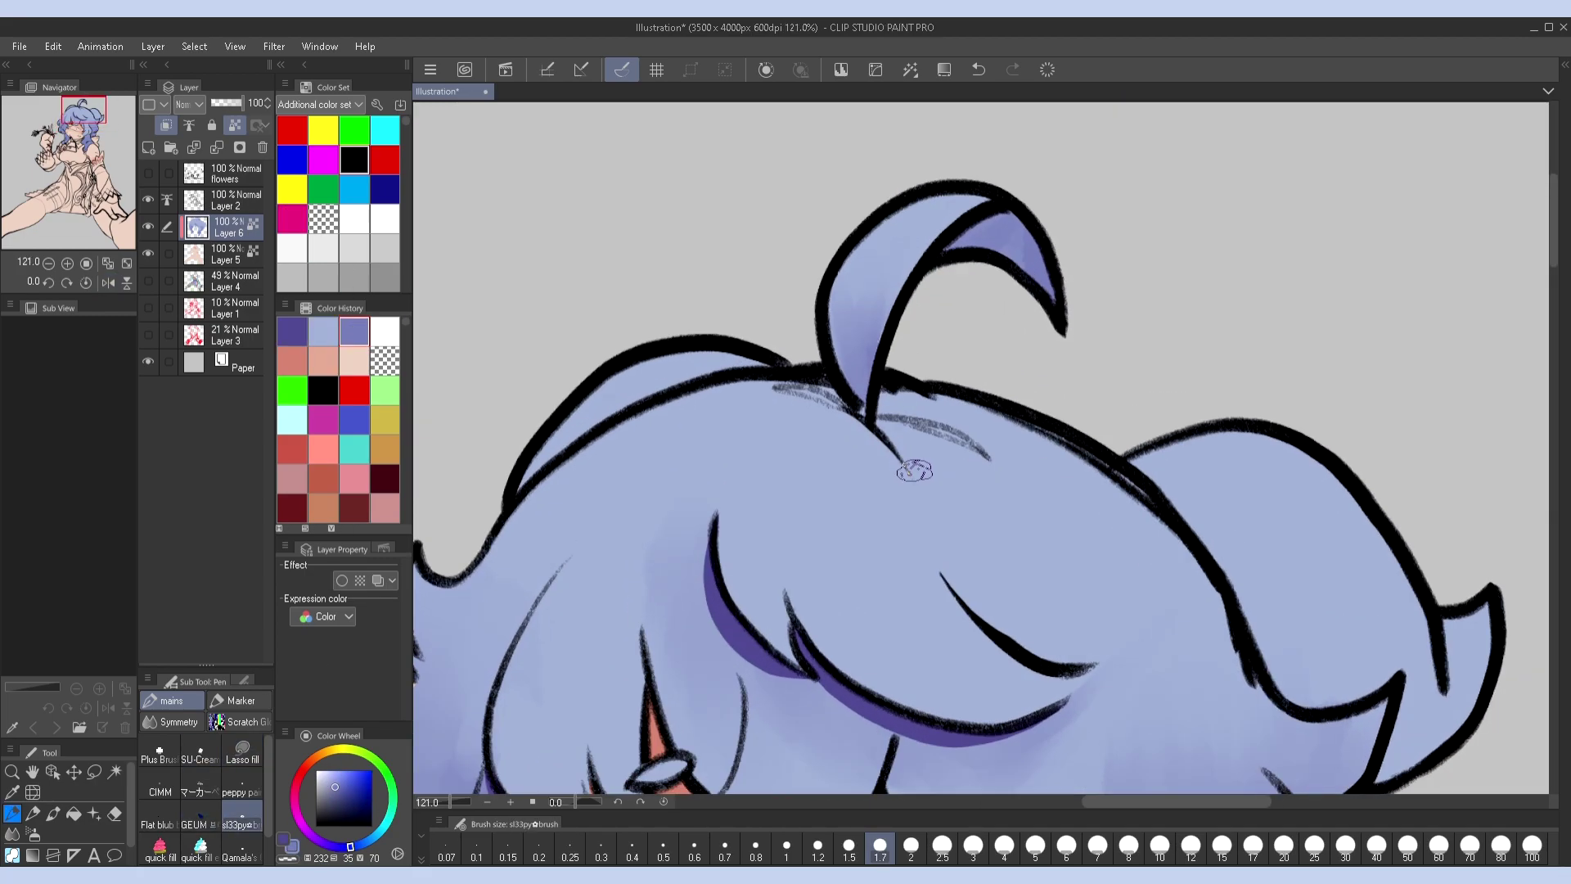
key("bracketright")
left_click_drag(1096, 411, 986, 454)
key("h")
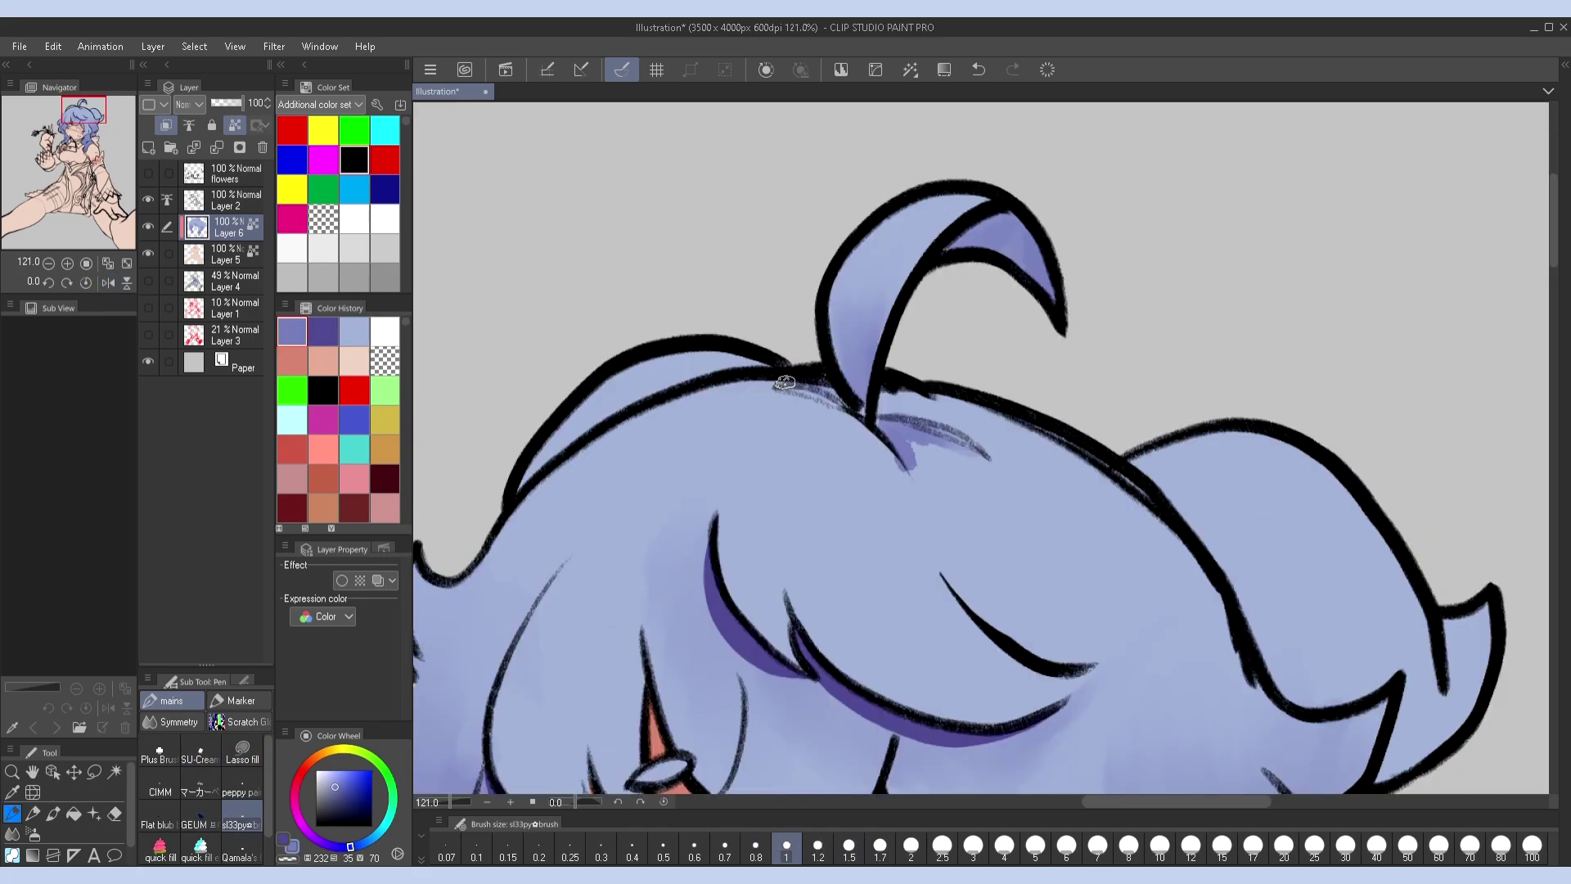
Brush violet shadow into the hair parting beside the ahoge and soften it with sampled light blue at brush size 2.5
left_click_drag(884, 402, 922, 406)
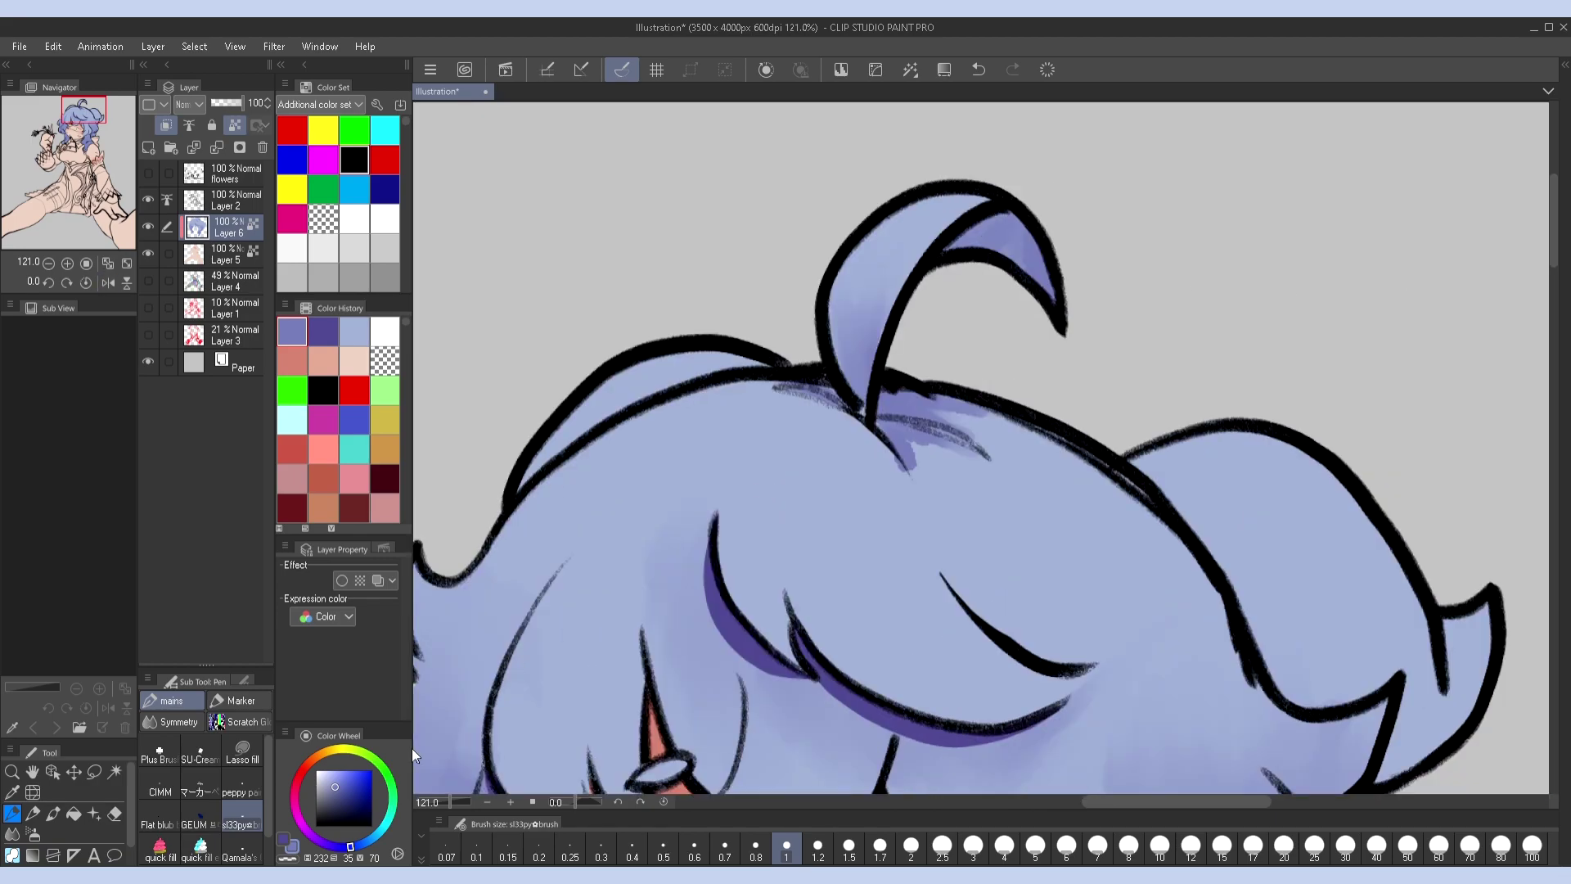
left_click(862, 428, "alt")
key("bracketright")
key("bracketright")
key("bracketright")
key("bracketright")
key("bracketright")
mouse_move(949, 482)
left_mouse_down()
mouse_move(922, 463)
mouse_move(931, 413)
left_mouse_up()
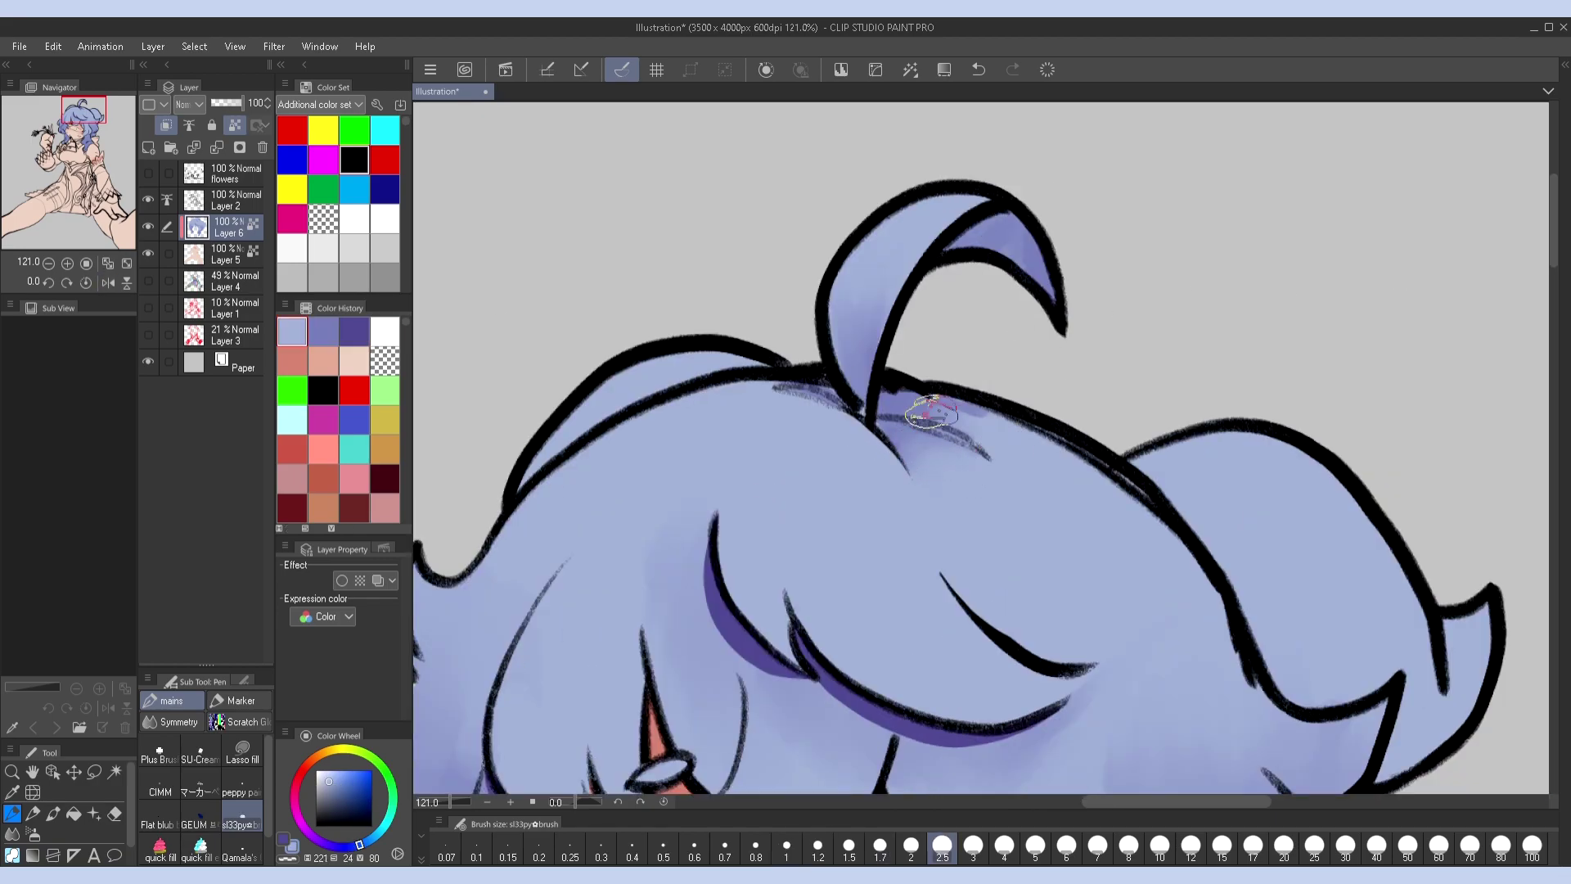
Lasso-fill dark violet shadows inside the ahoge's curl and around its base
key("g")
key("x")
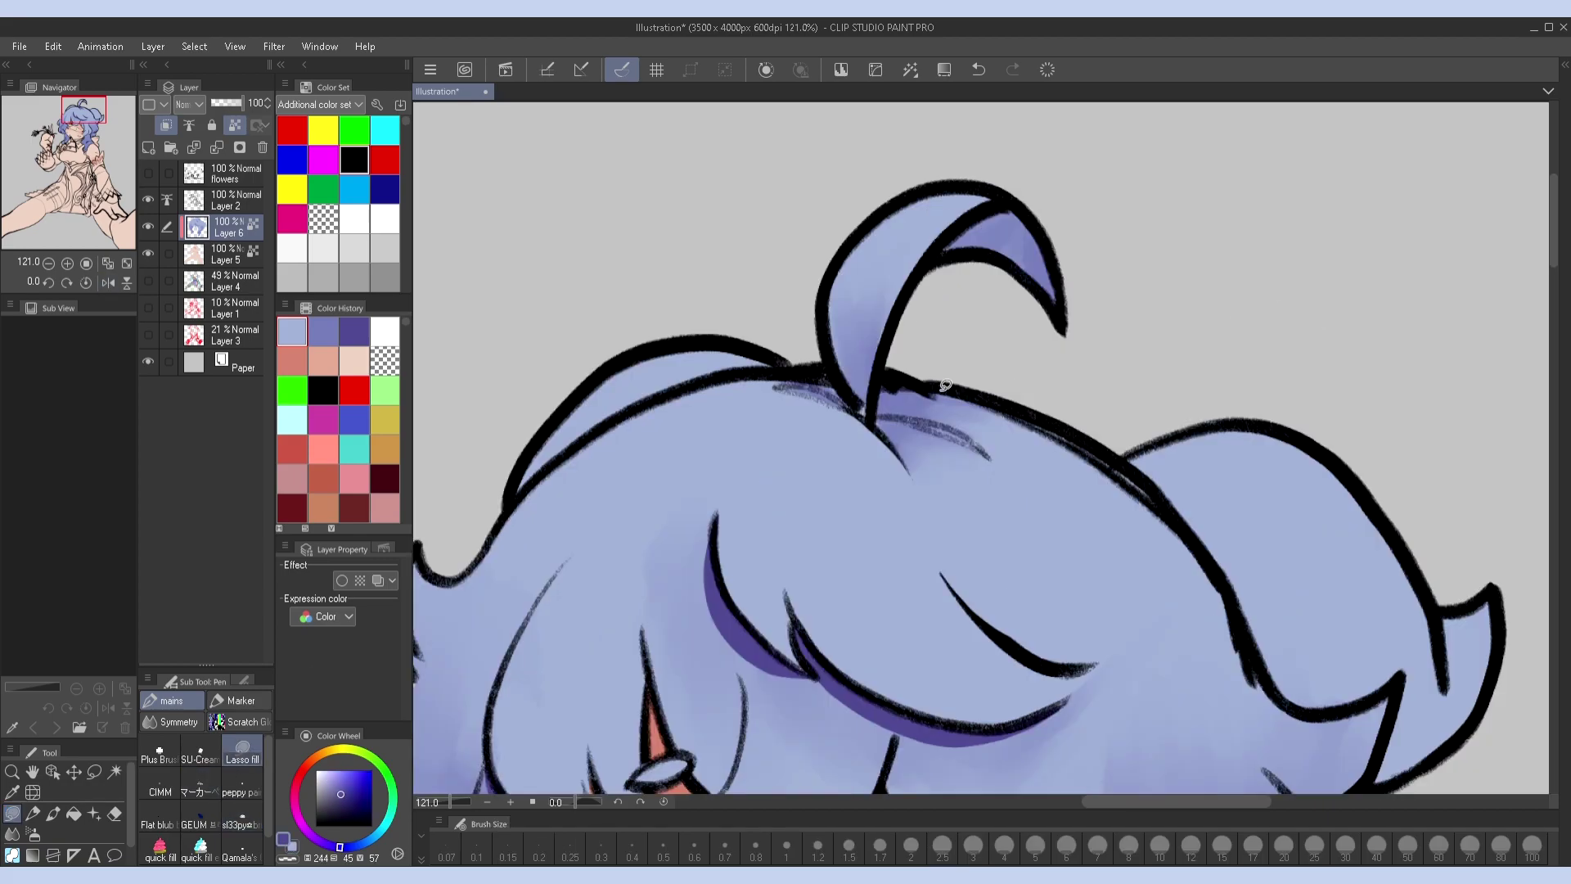
left_click_drag(945, 385, 941, 387)
left_click_drag(965, 274, 961, 270)
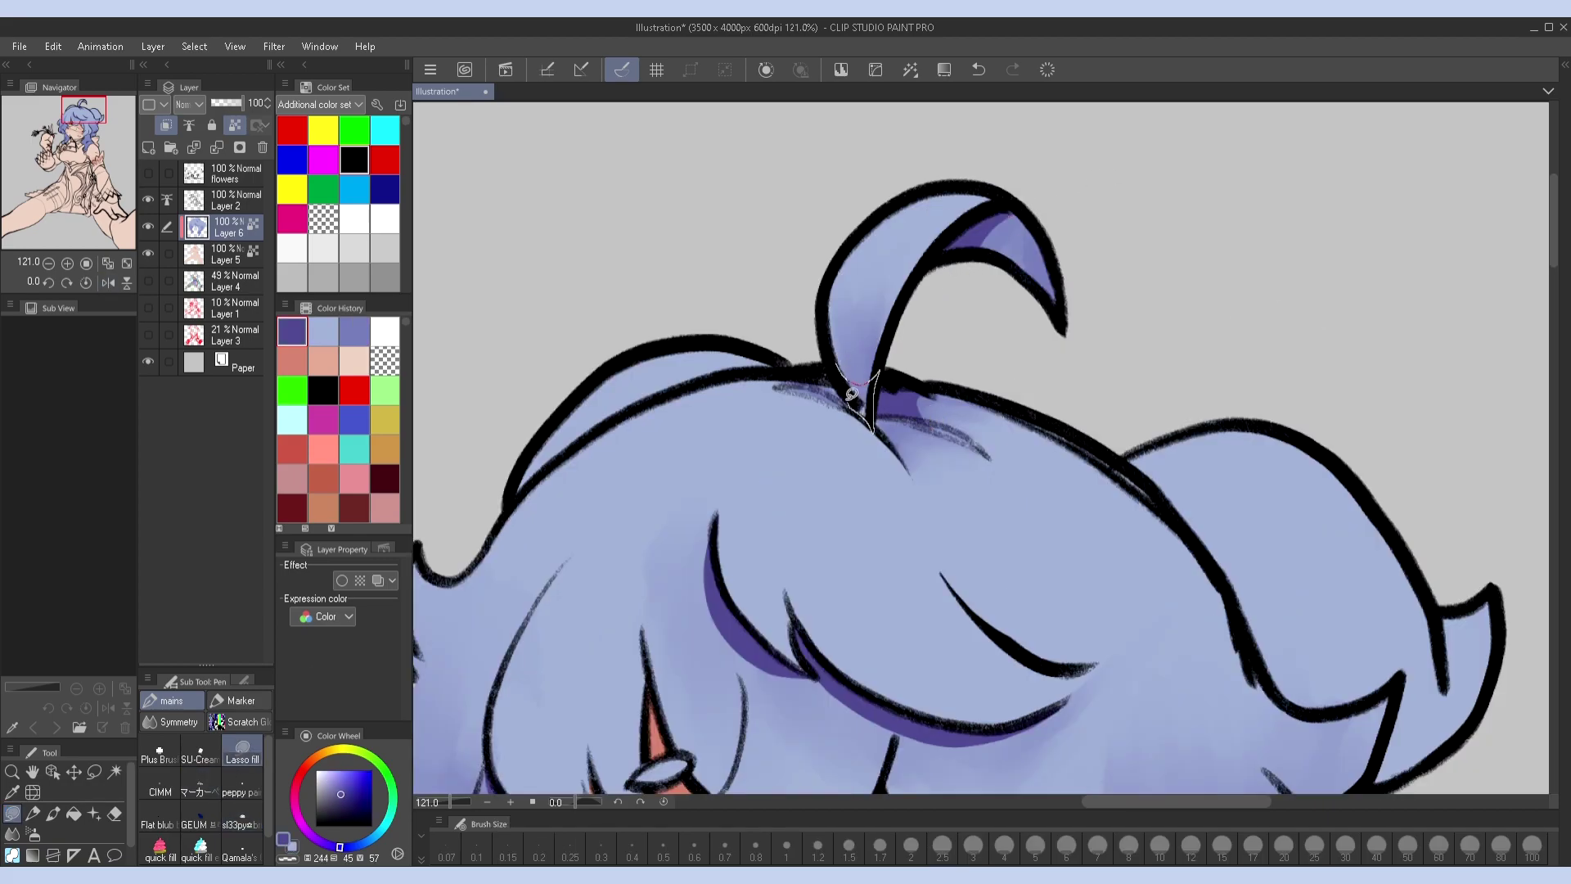
left_click_drag(851, 395, 853, 398)
left_click_drag(818, 379, 836, 374)
Shade the strands framing the face, lasso-filling dark violet on the small tuft and along the inner edge of the large side lock
scroll(1066, 612, "down", 5)
left_click(242, 822)
left_click_drag(941, 368, 963, 426)
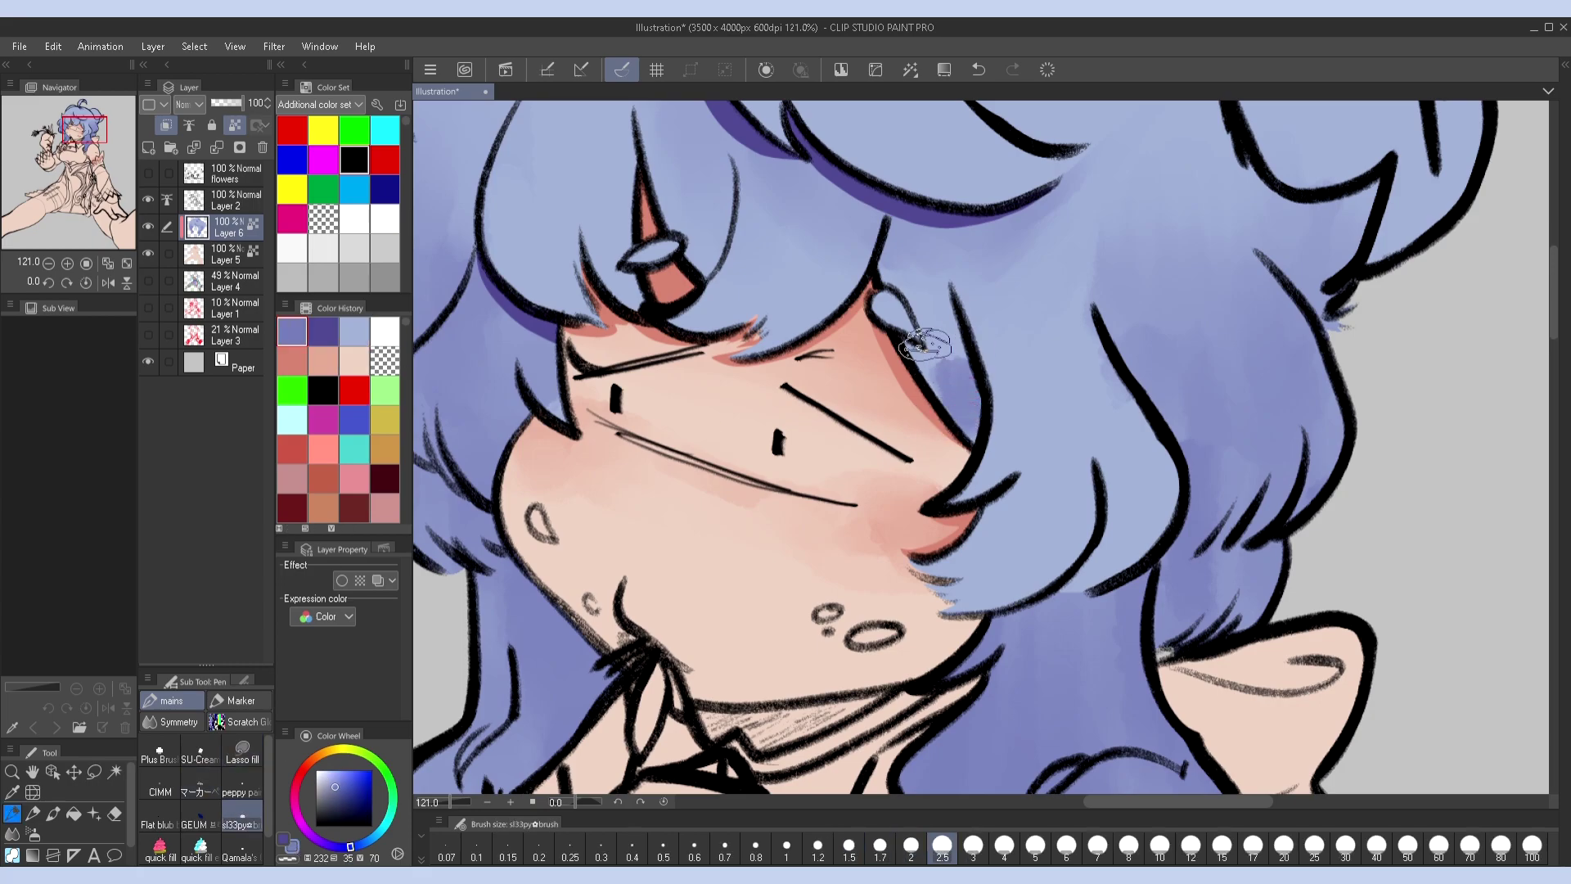
key("l")
left_click_drag(973, 436, 964, 425)
mouse_move(819, 292)
left_mouse_down()
mouse_move(1056, 428)
mouse_move(1117, 427)
left_mouse_up()
left_click_drag(900, 374, 896, 378)
mouse_move(602, 610)
left_mouse_down()
mouse_move(504, 513)
mouse_move(504, 730)
left_mouse_up()
Brush lighter violet beside the forehead gap in the bangs and lasso-fill dark violet along its curved strand
key("p")
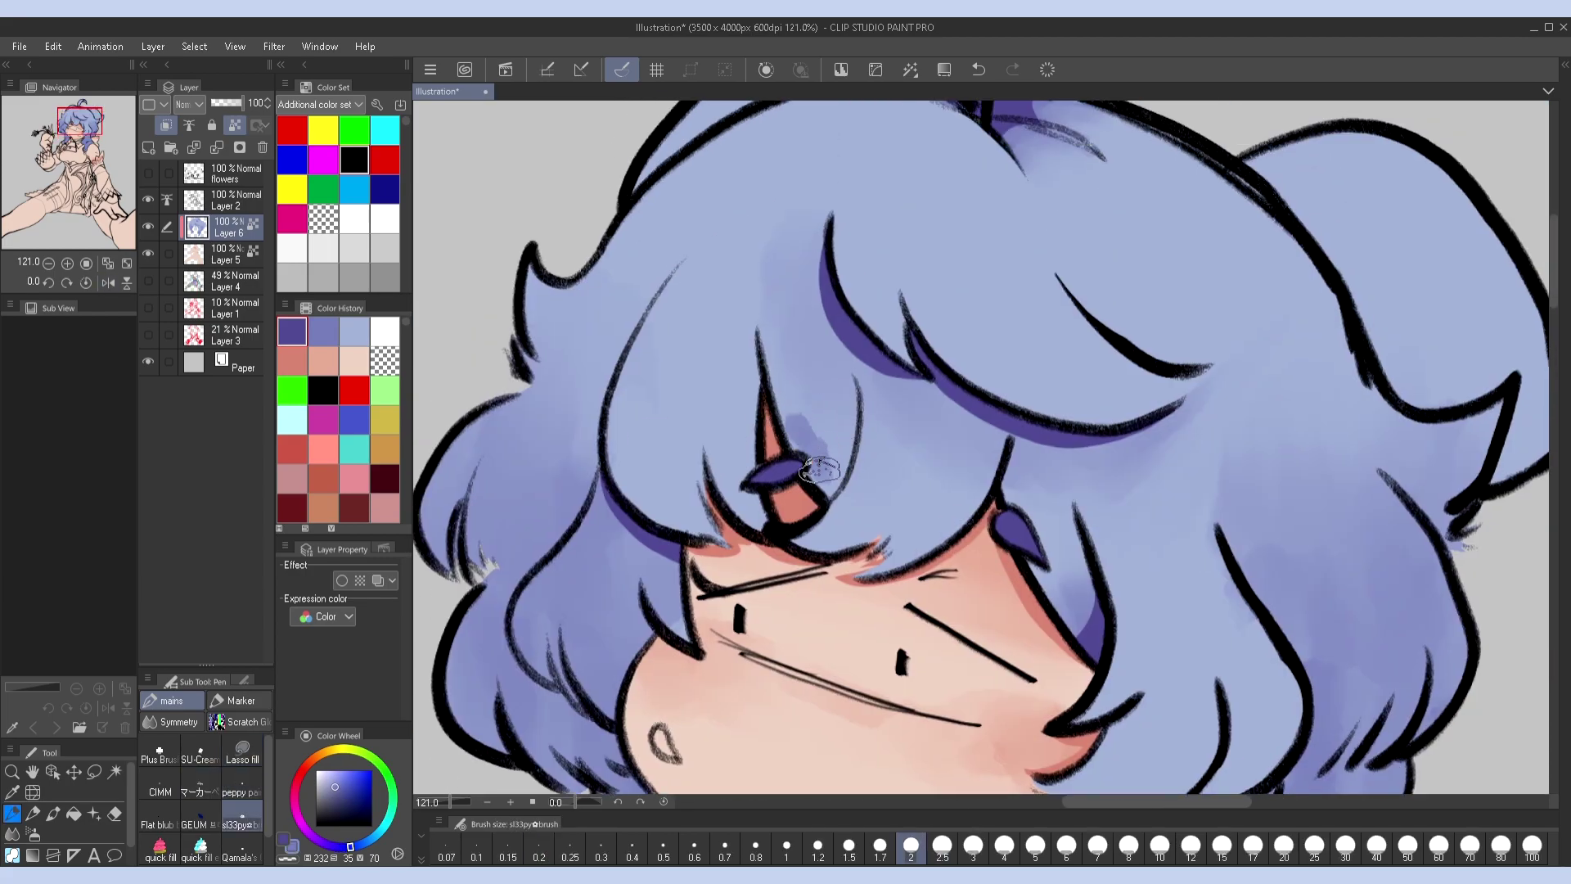
left_click_drag(868, 277, 851, 248)
key("u")
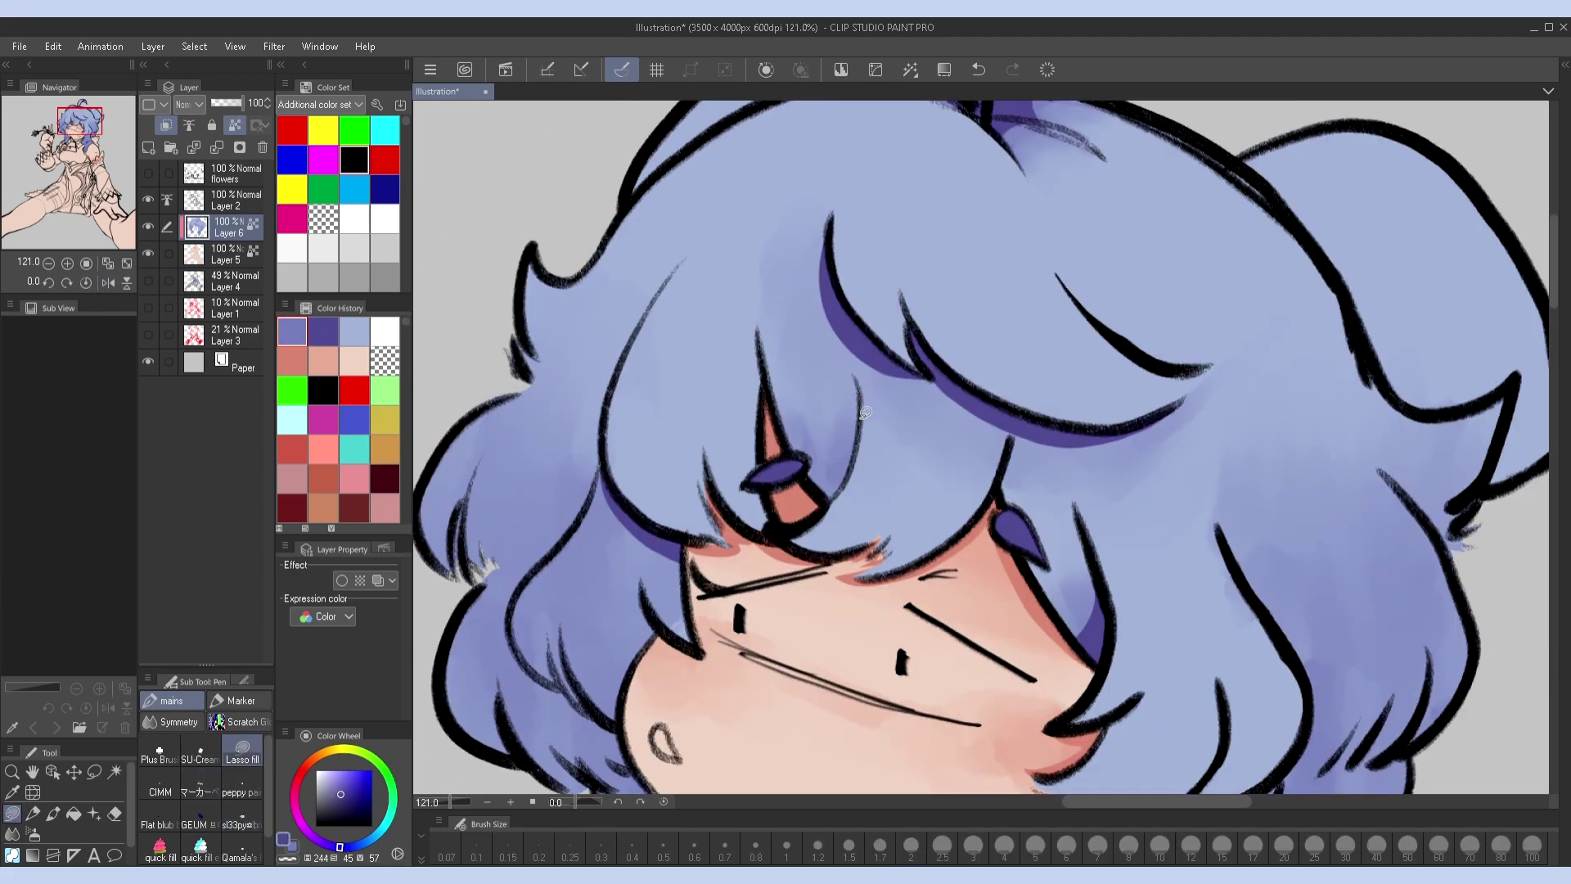
left_click(830, 454, "alt")
left_click_drag(1009, 614, 1187, 463)
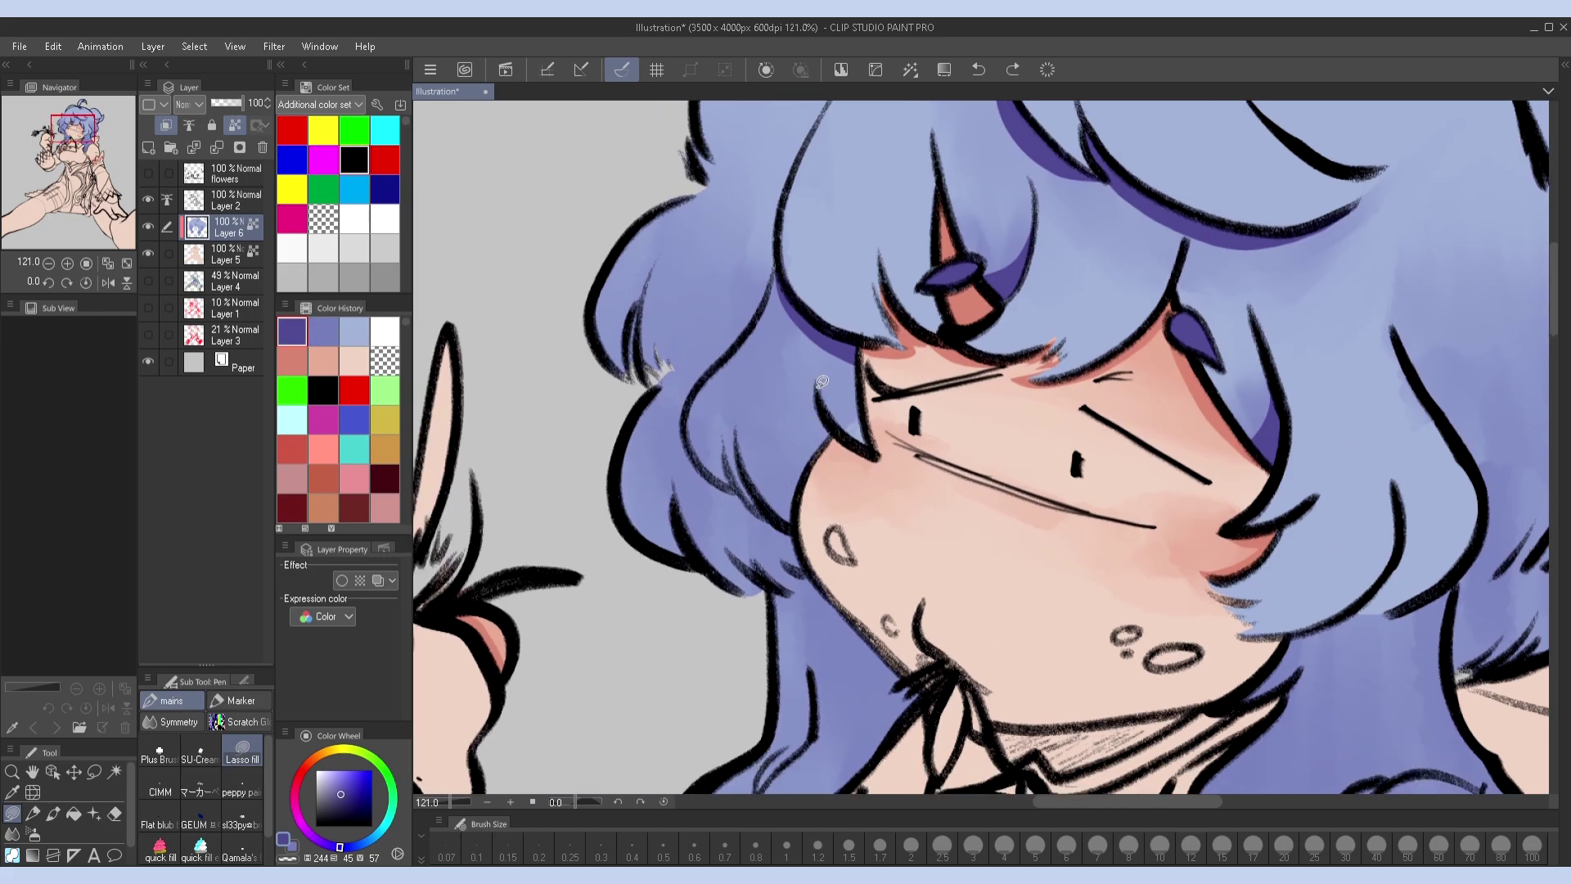
Lasso-fill dark violet shadows beside the cheek and beneath the overlapping curls on the side nearest the raised hand
left_click_drag(833, 434, 828, 427)
mouse_move(682, 424)
left_mouse_down()
mouse_move(900, 622)
mouse_move(753, 410)
left_mouse_up()
left_click_drag(753, 409, 765, 444)
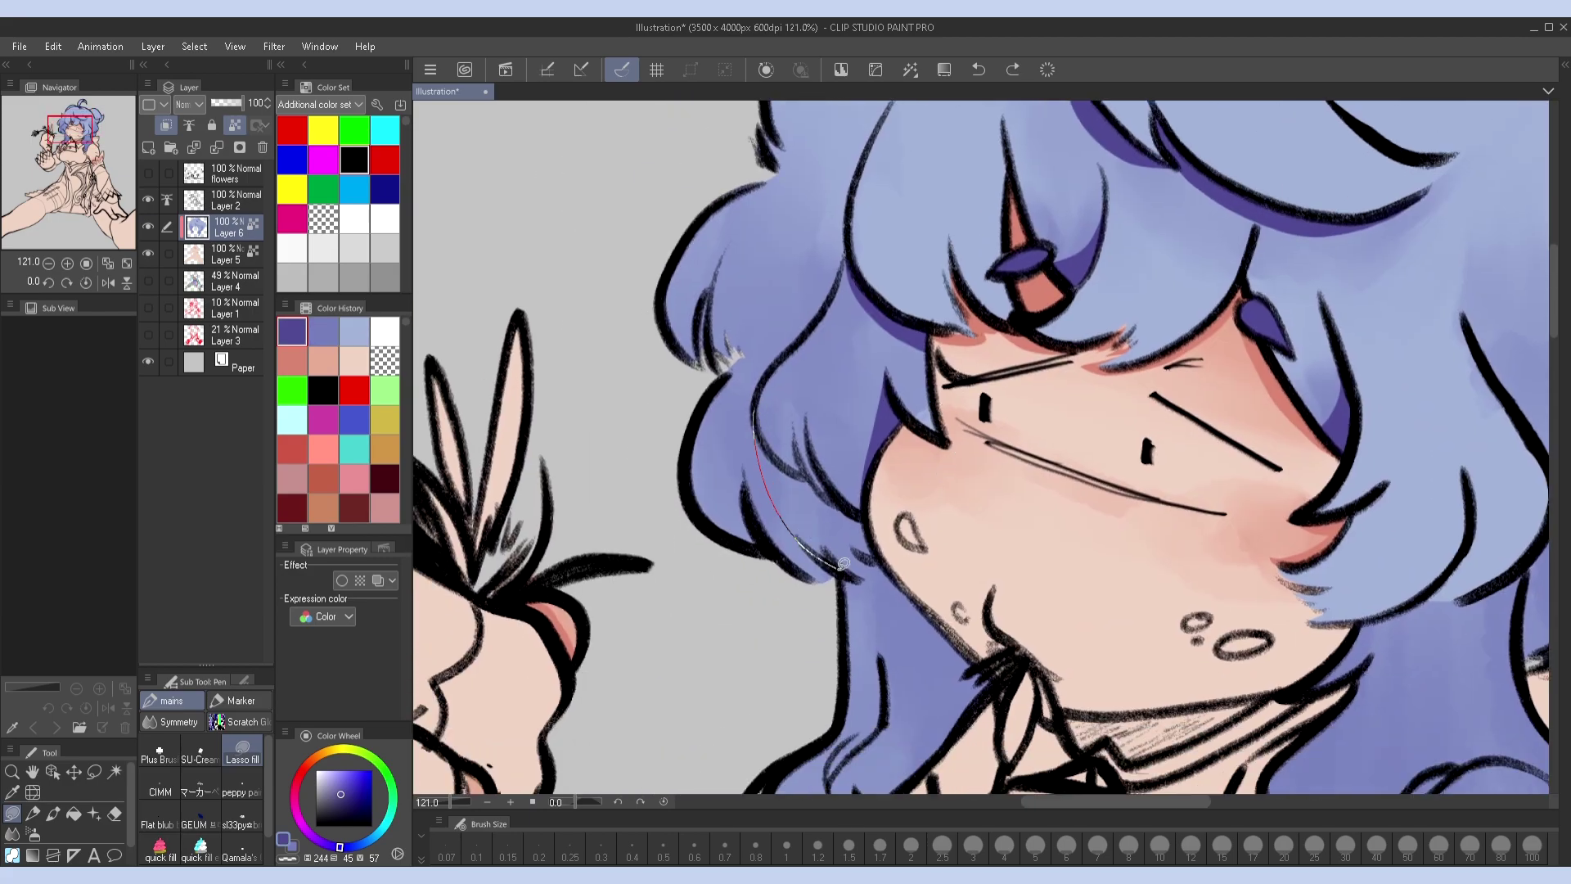
left_click_drag(849, 499, 844, 495)
mouse_move(844, 495)
left_mouse_down()
mouse_move(798, 467)
mouse_move(816, 407)
mouse_move(842, 440)
mouse_move(820, 401)
left_mouse_up()
Sample violets along the long strand above the tassel and lasso-fill a dark violet shadow at its lower curve
key("h")
key("h")
key("b")
left_click(861, 439, "alt")
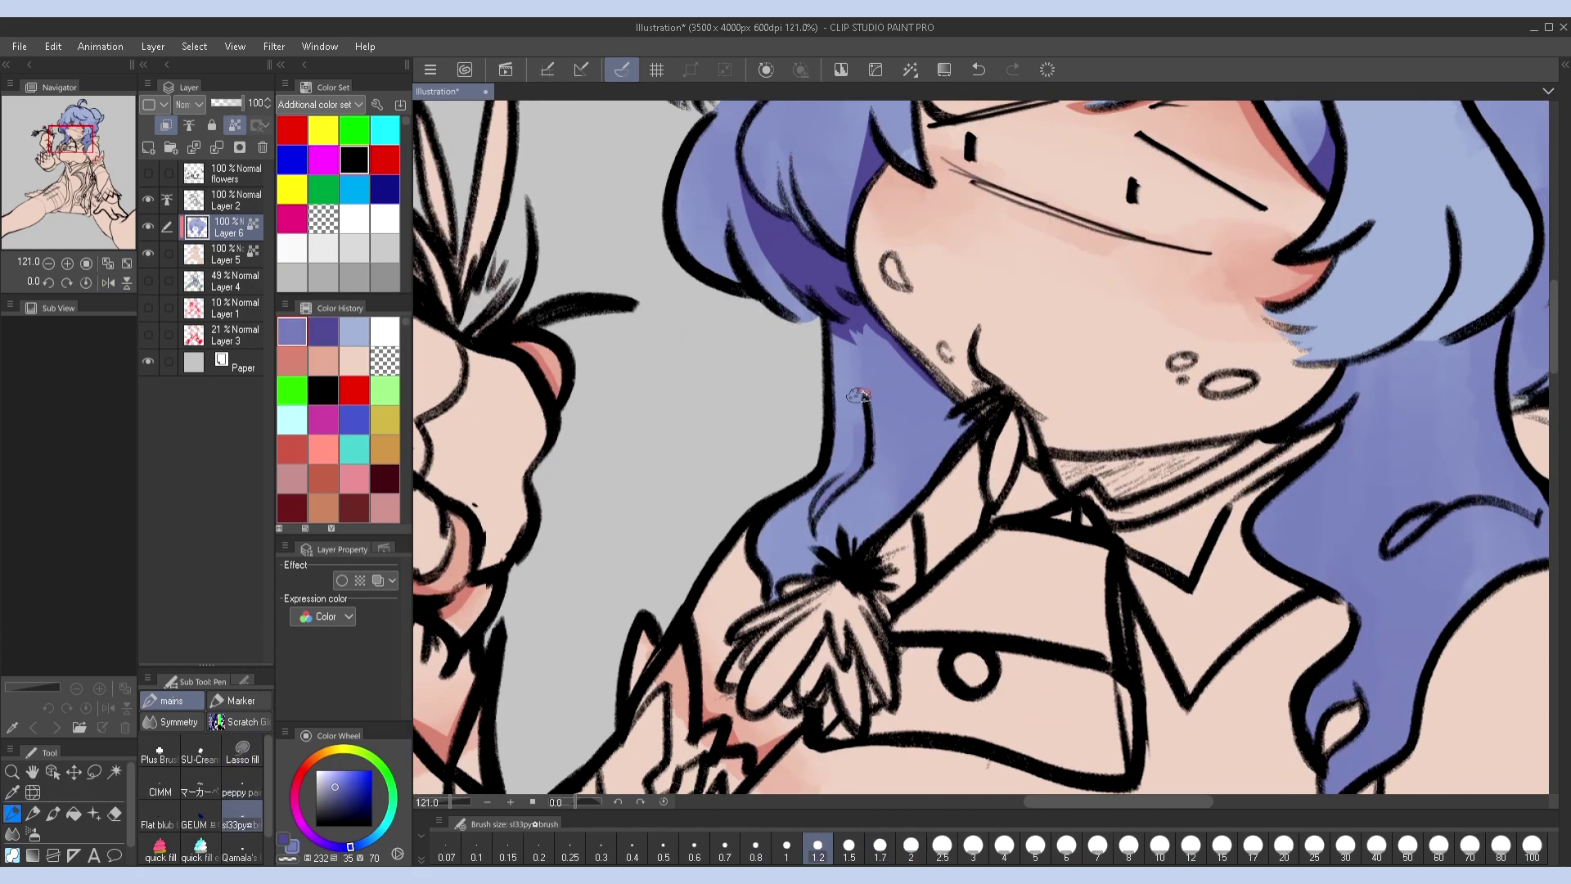
left_click(876, 328, "alt")
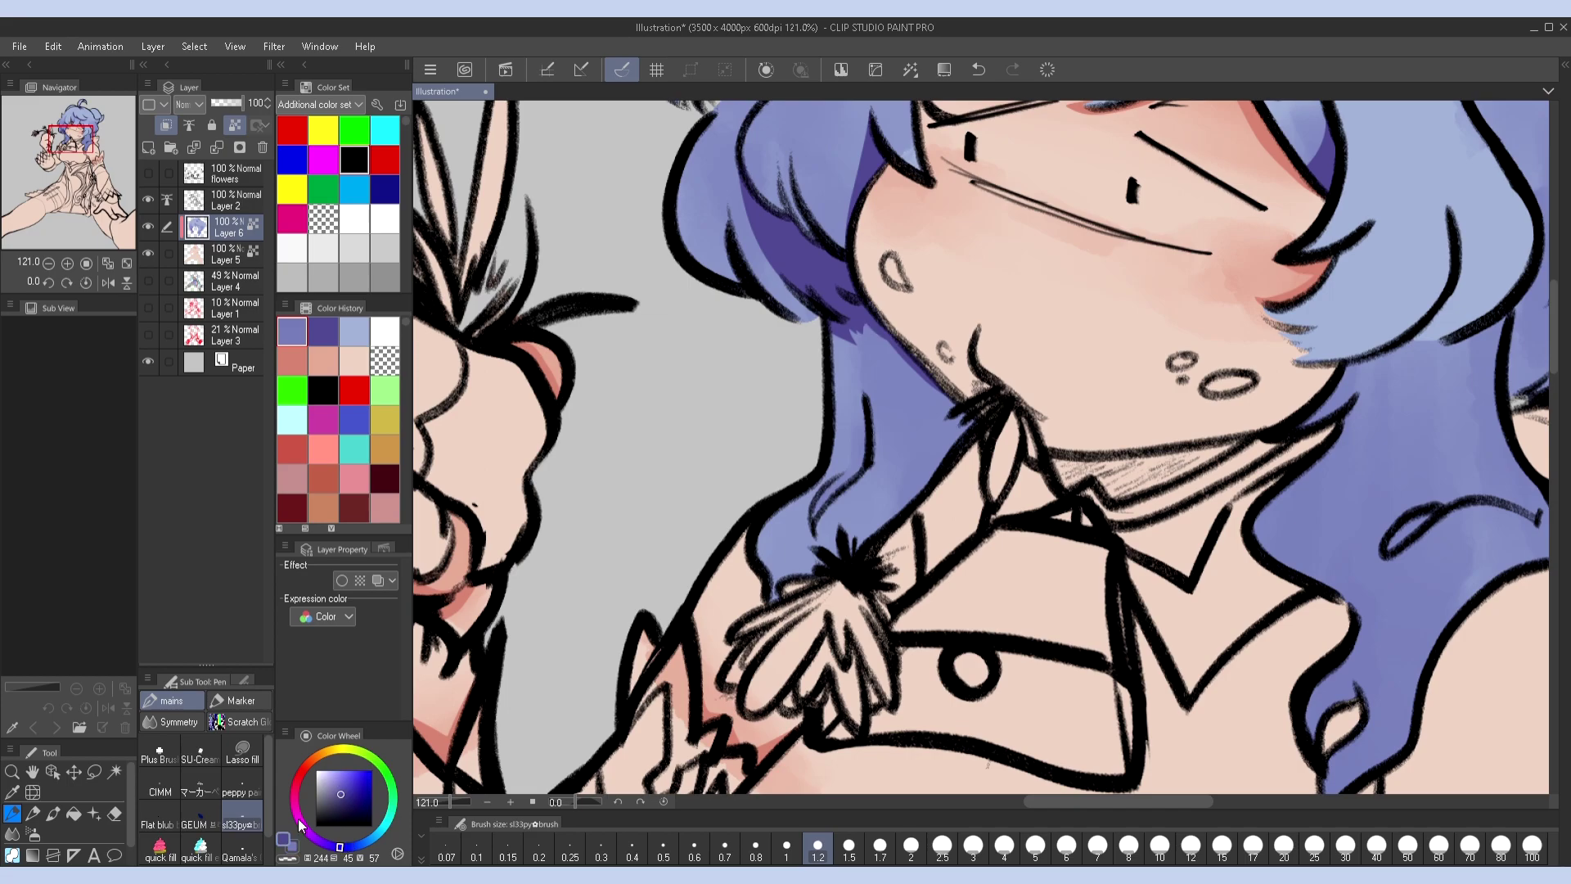
key("l")
left_click_drag(828, 500, 816, 517)
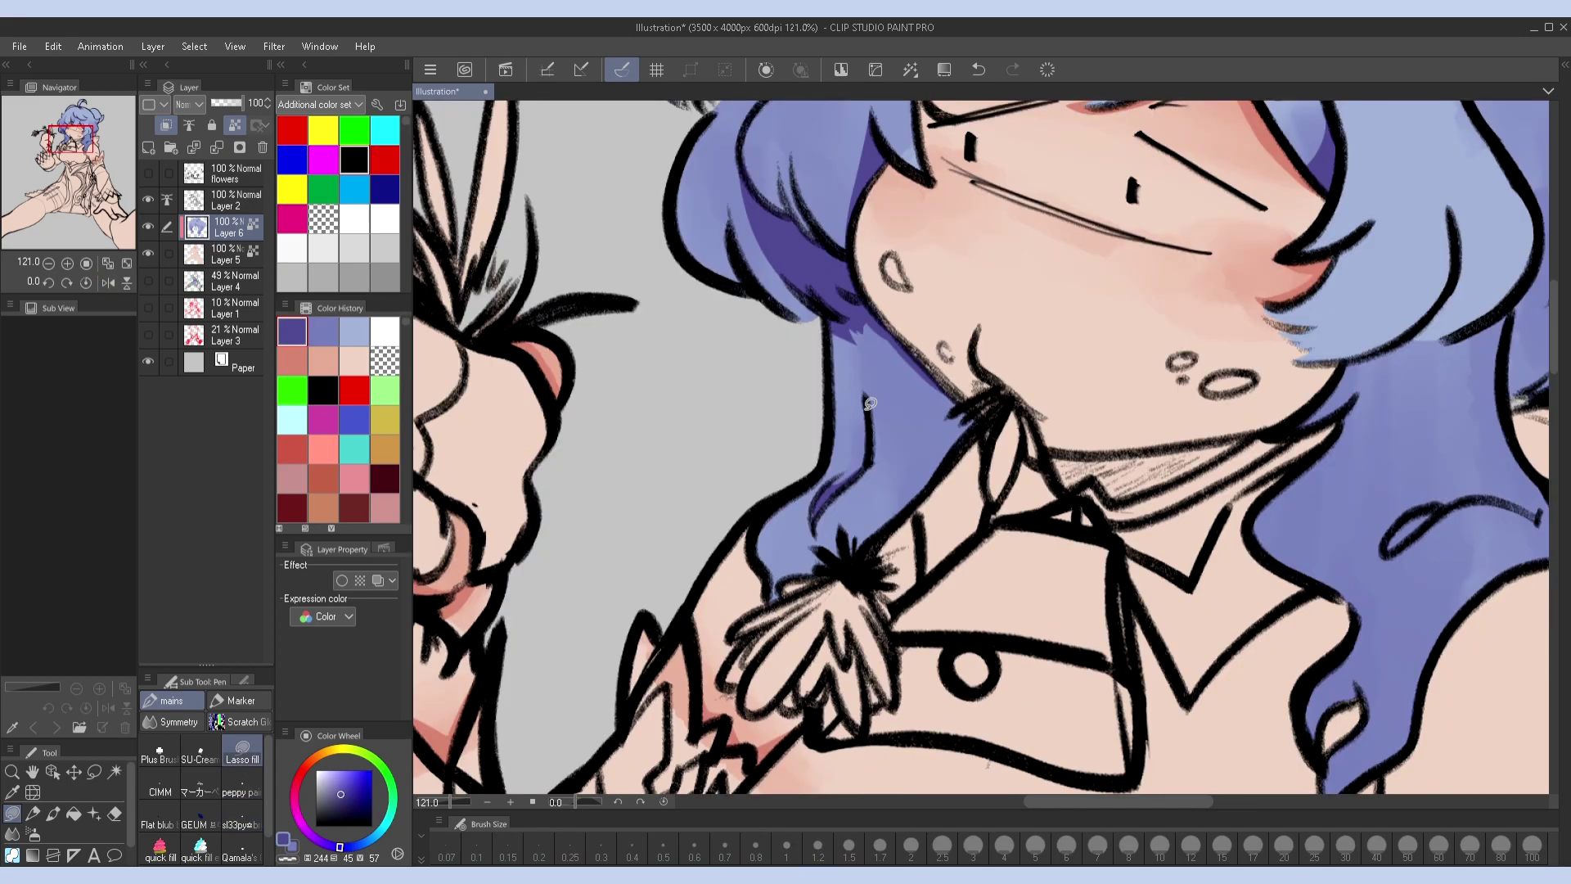
mouse_move(983, 342)
left_mouse_down()
mouse_move(540, 468)
mouse_move(516, 493)
left_mouse_up()
Brush lighter violet shading into the large side lock by the cheek, enlarging the brush to size 2
left_click(953, 492, "alt")
key("b")
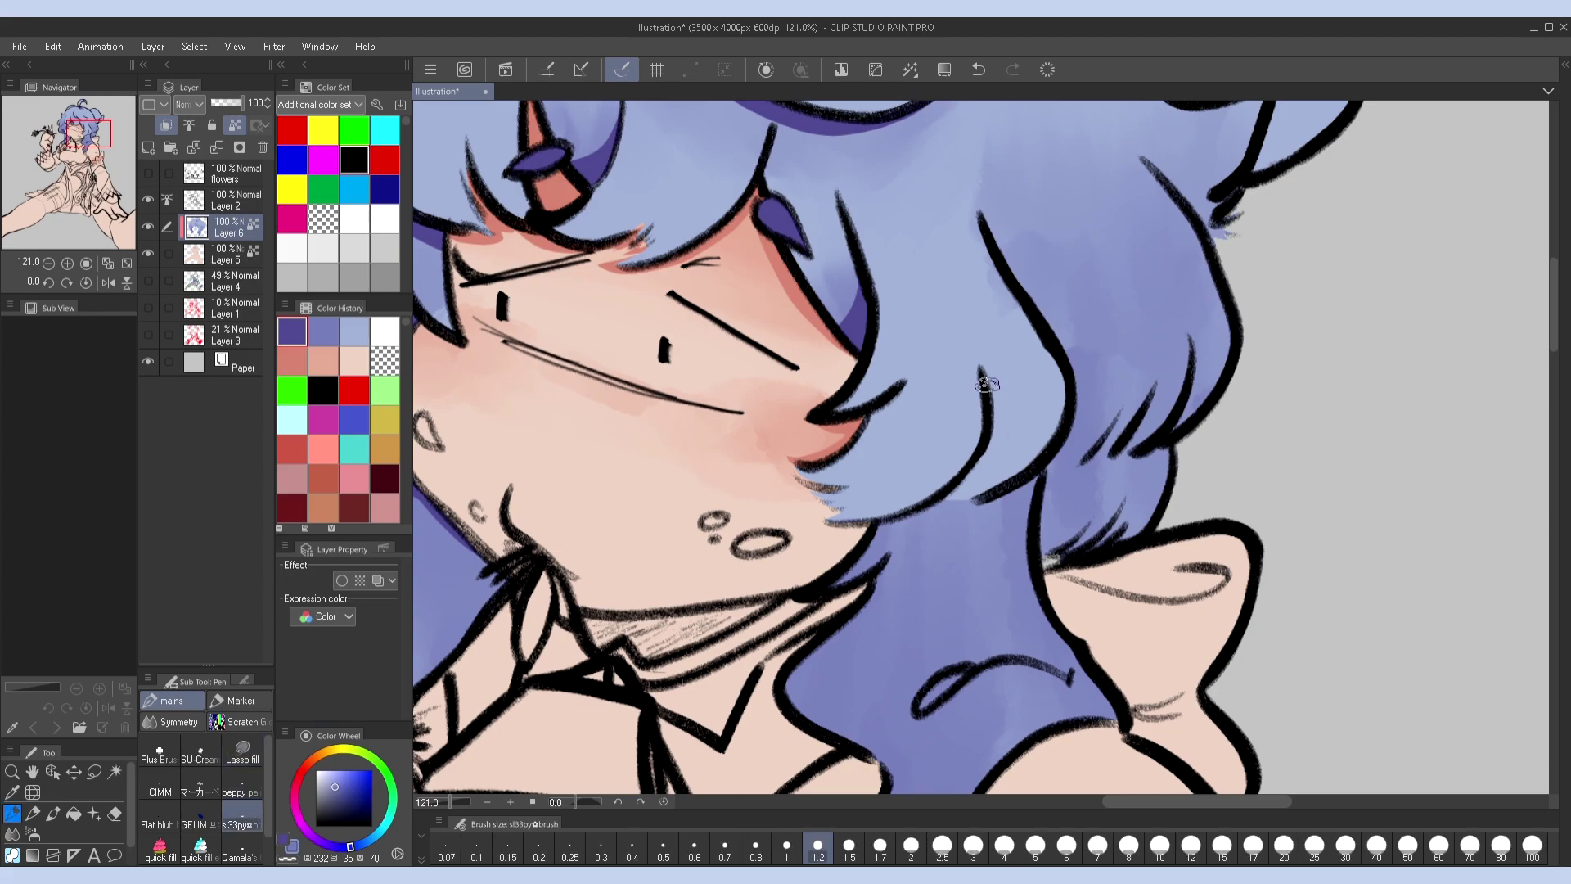
mouse_move(954, 492)
left_mouse_down()
mouse_move(1006, 477)
mouse_move(977, 465)
mouse_move(1023, 442)
left_mouse_up()
key("bracketright")
key("bracketright")
key("bracketright")
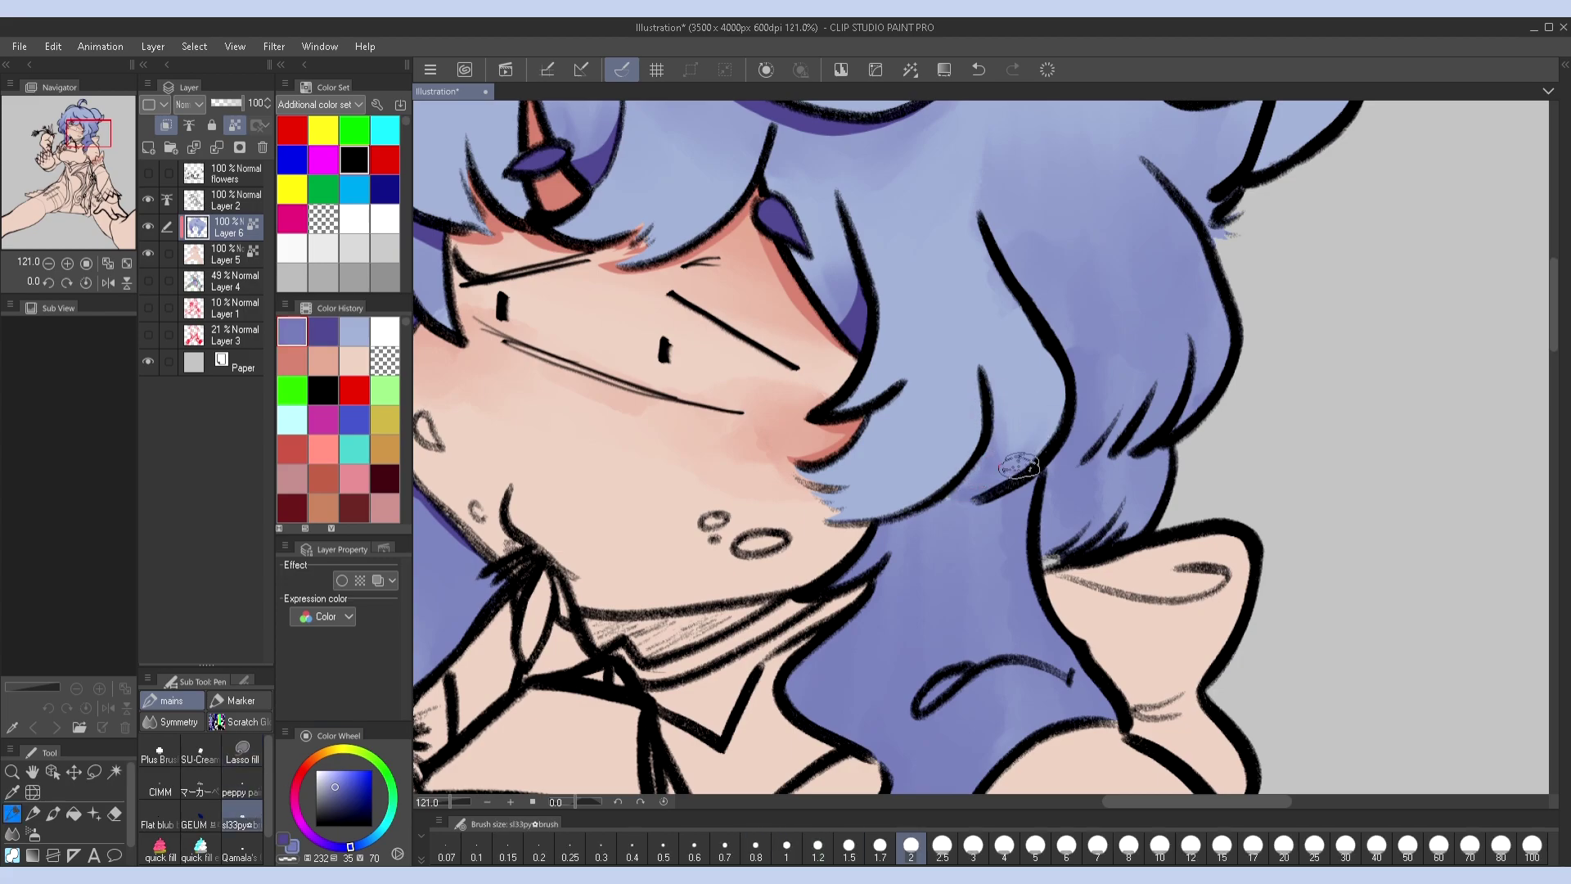
Lasso-fill dark violet shadows on the large side lock and beneath the outer curls, and undo the last fill
left_click(997, 401, "alt")
key("g")
left_click_drag(951, 493, 953, 493)
mouse_move(1171, 409)
left_mouse_down()
mouse_move(1027, 470)
mouse_move(1059, 479)
mouse_move(1181, 409)
mouse_move(1074, 501)
left_mouse_up()
key("ctrl+z")
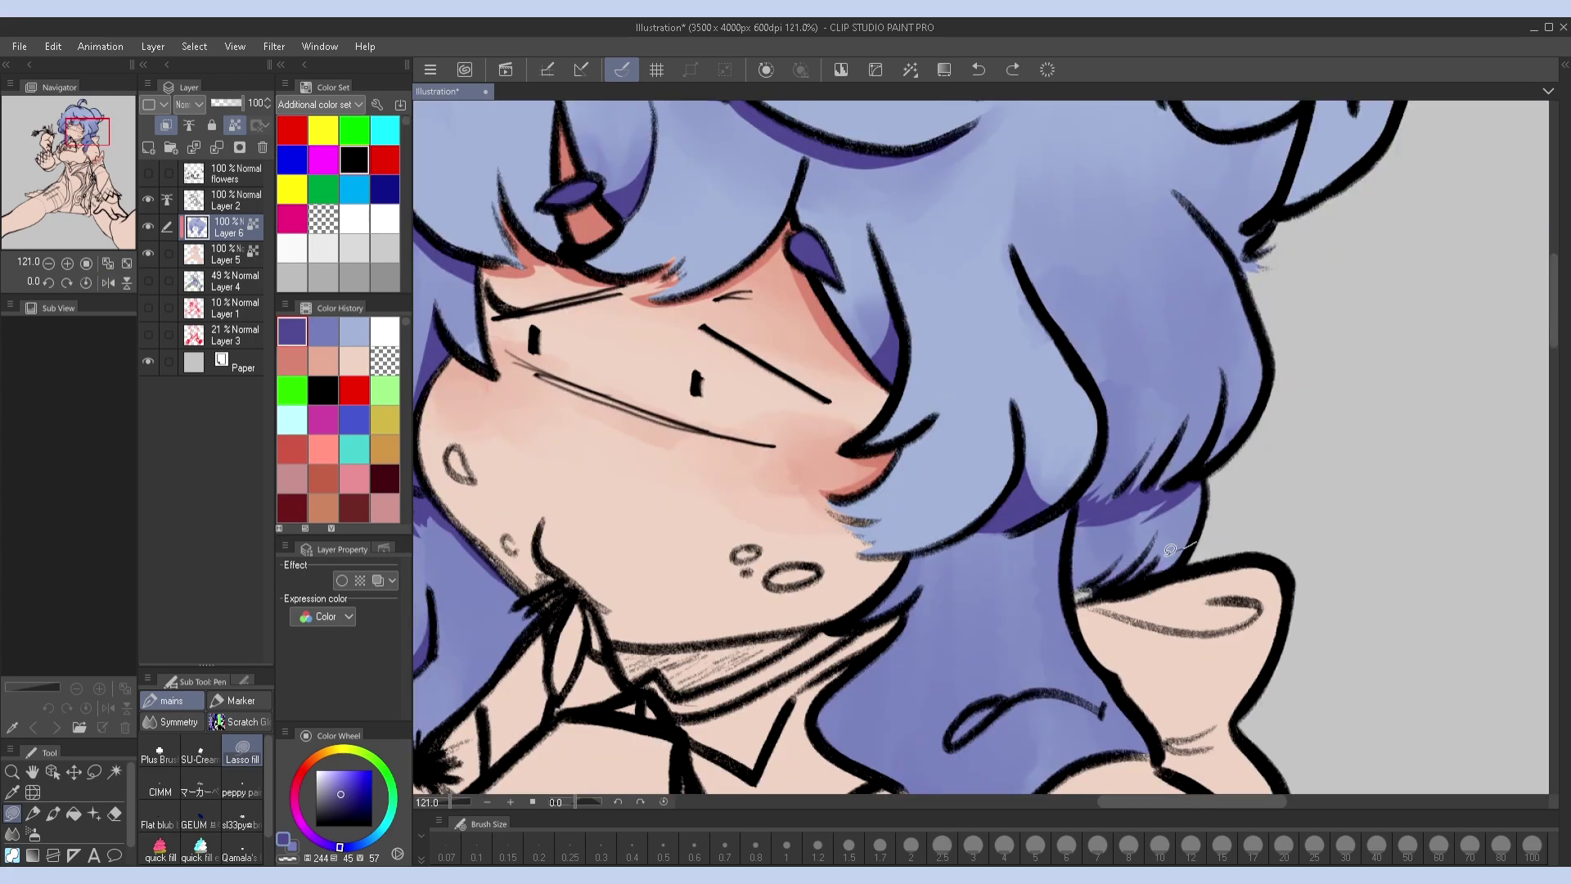
Lasso-fill a thin dark violet shadow along the outer edge of the bangs, mirroring the canvas while working
left_click_drag(1088, 263, 1404, 286)
left_click_drag(771, 41, 847, 198)
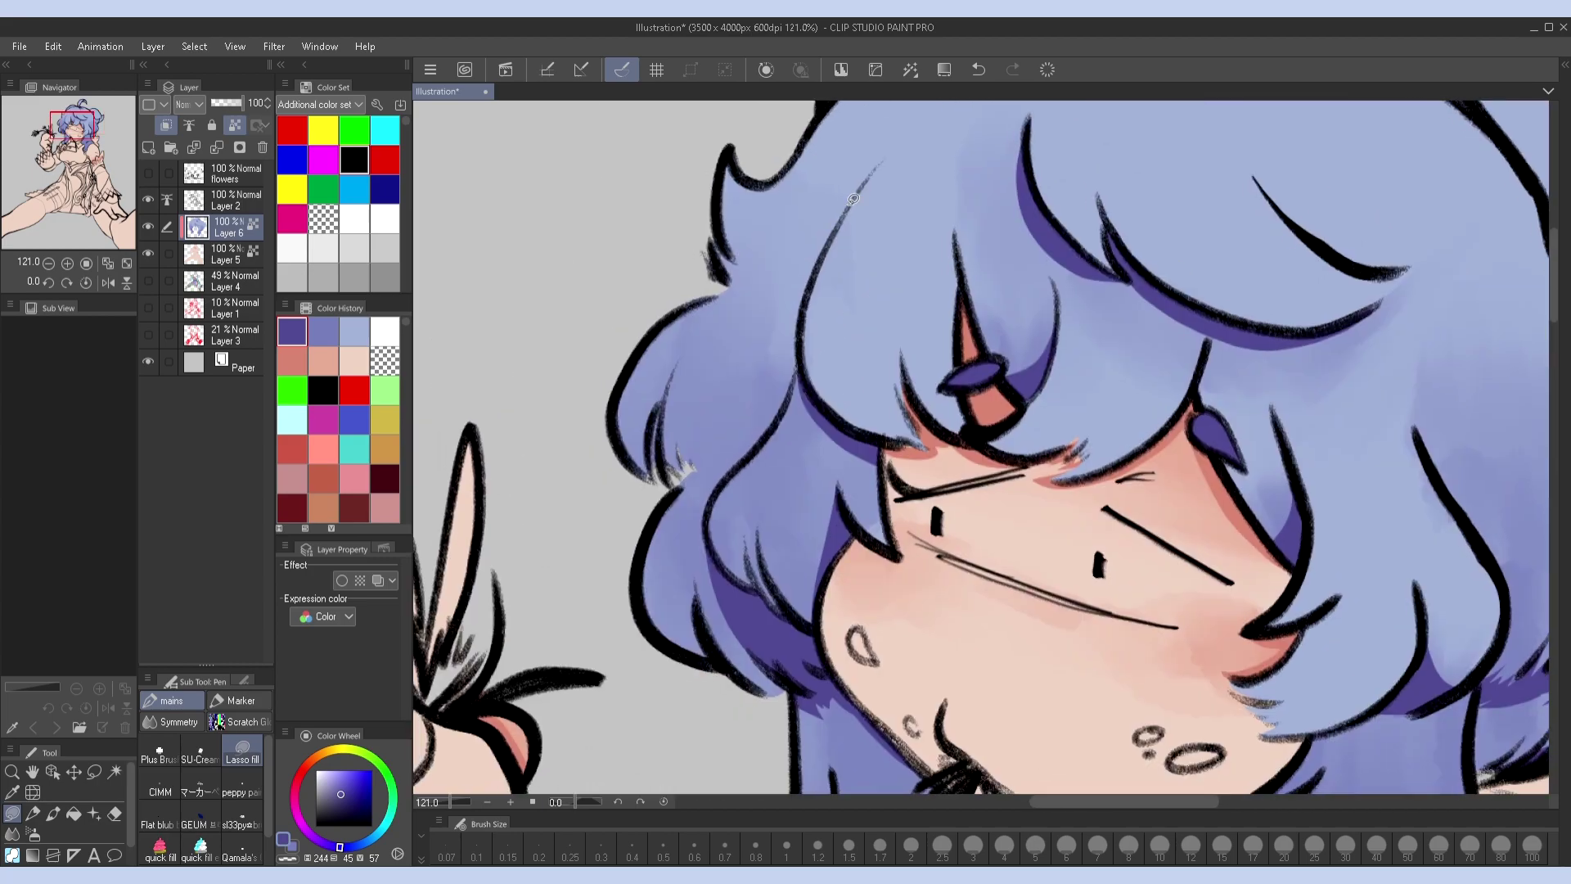
key("h")
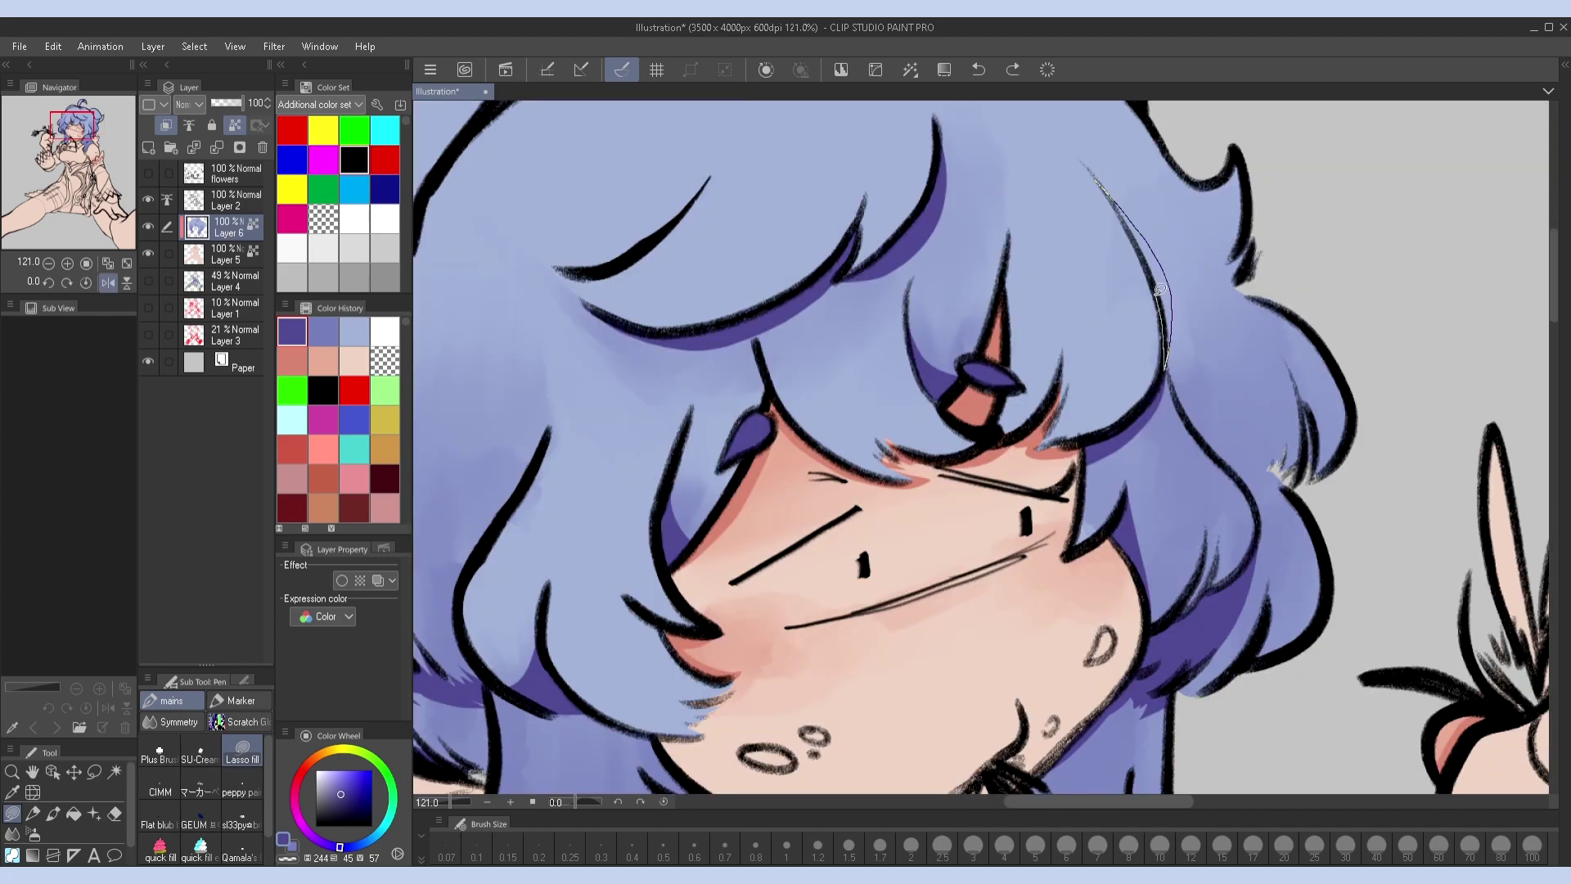
left_click_drag(1162, 299, 1153, 270)
key("h")
scroll(1146, 300, "up", 3)
scroll(1129, 301, "down", 8)
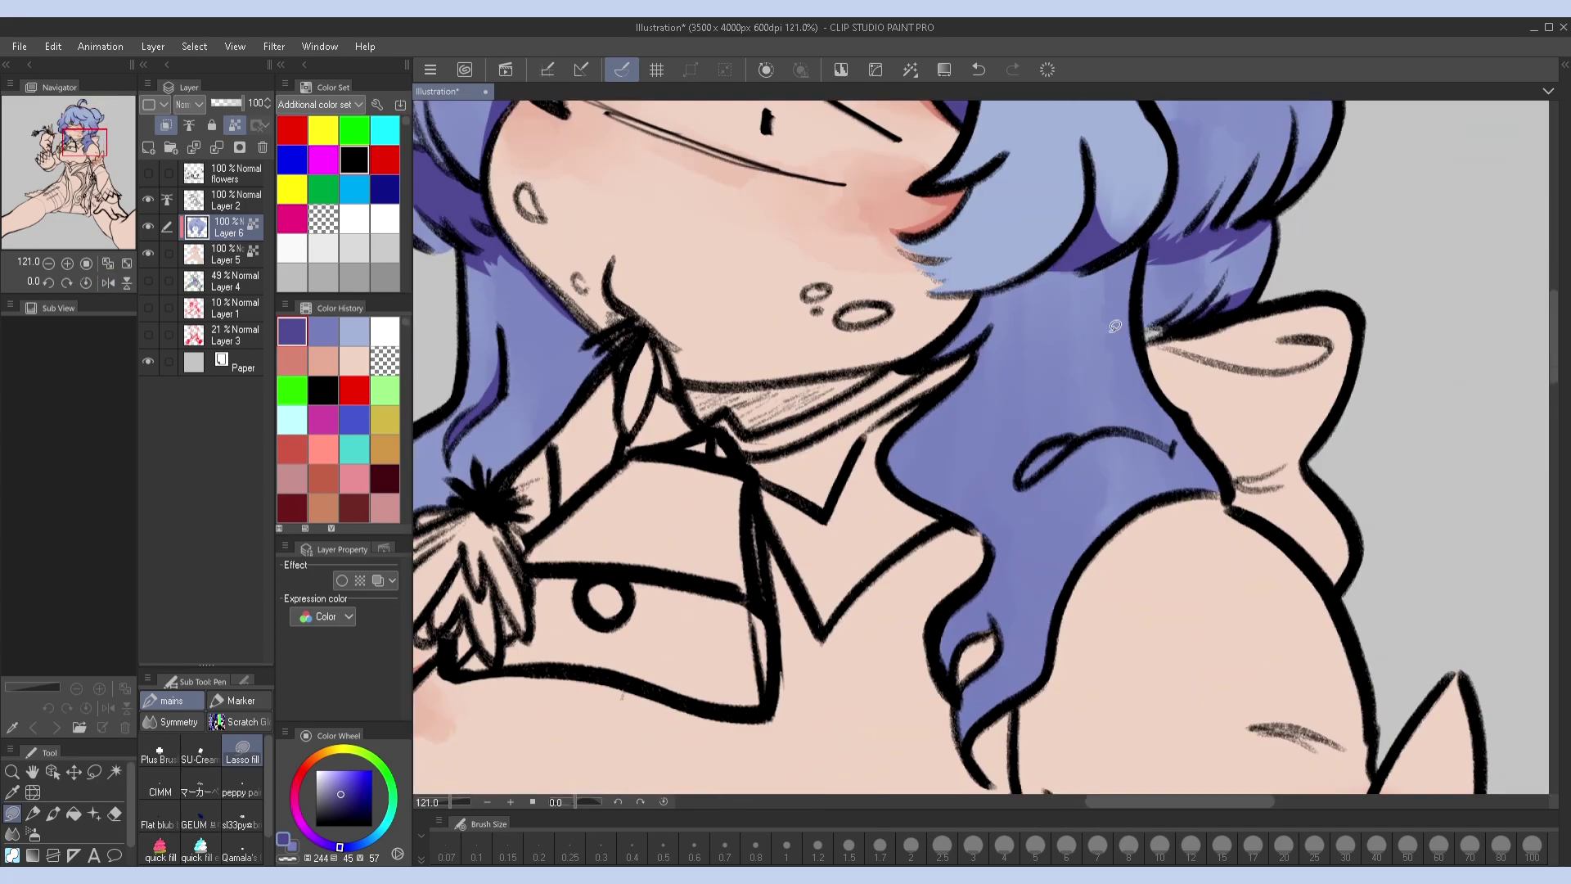
Lasso-fill dark violet shadows under the large side lock and inside the loop of the long strand over the shoulder
left_click_drag(996, 322, 1109, 246)
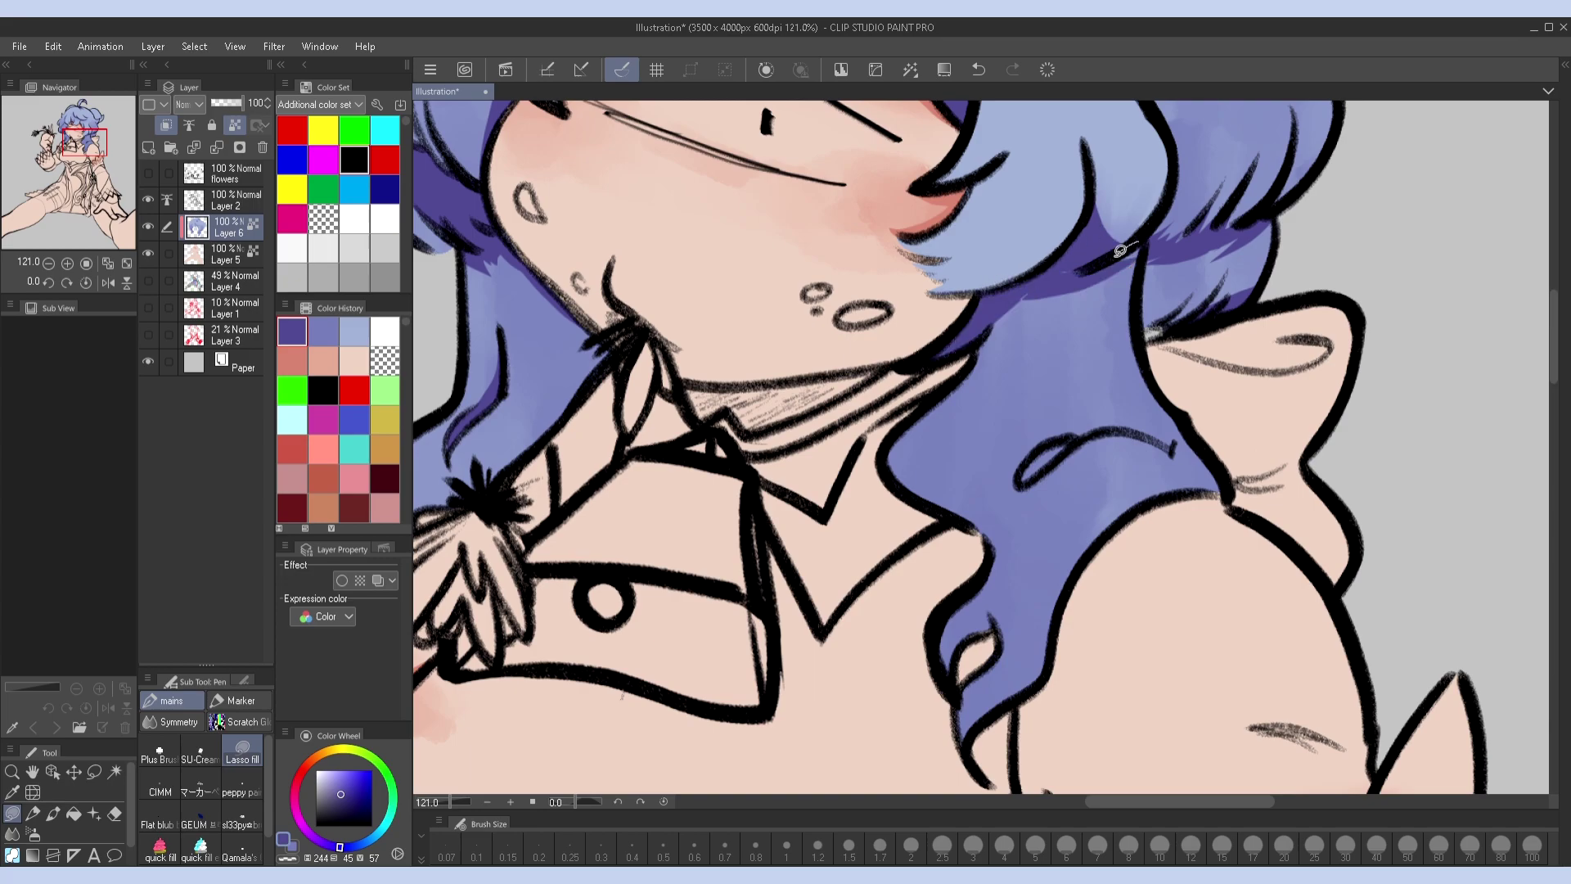
scroll(1120, 251, "down", 2)
left_click_drag(992, 418, 1040, 378)
scroll(1023, 393, "up", 2)
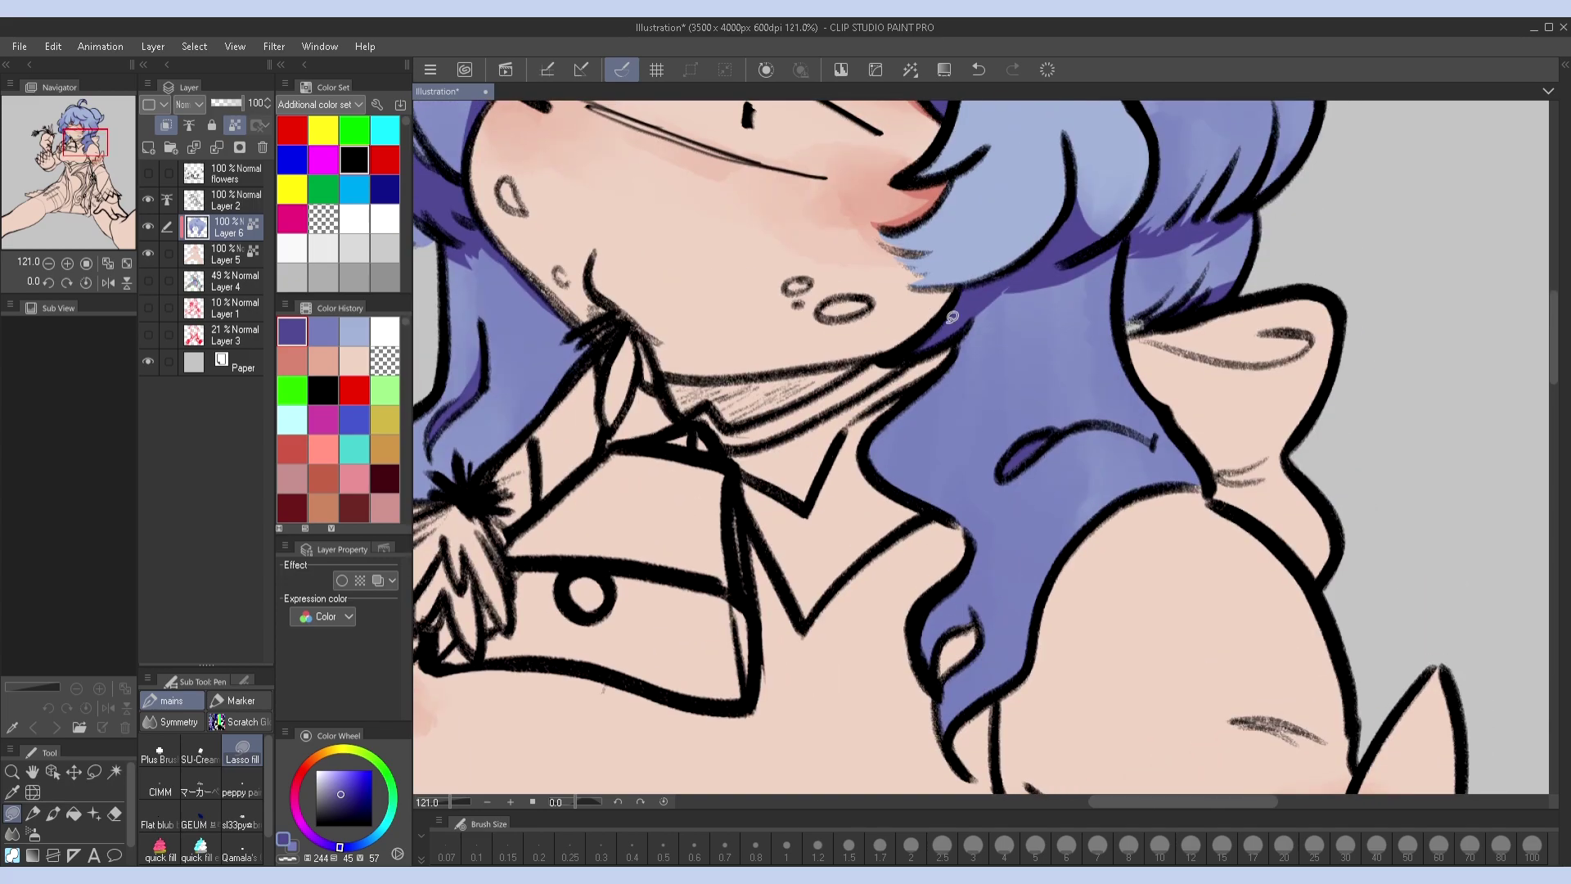
key("ctrl+0")
key("h")
key("h")
scroll(737, 368, "up", 3)
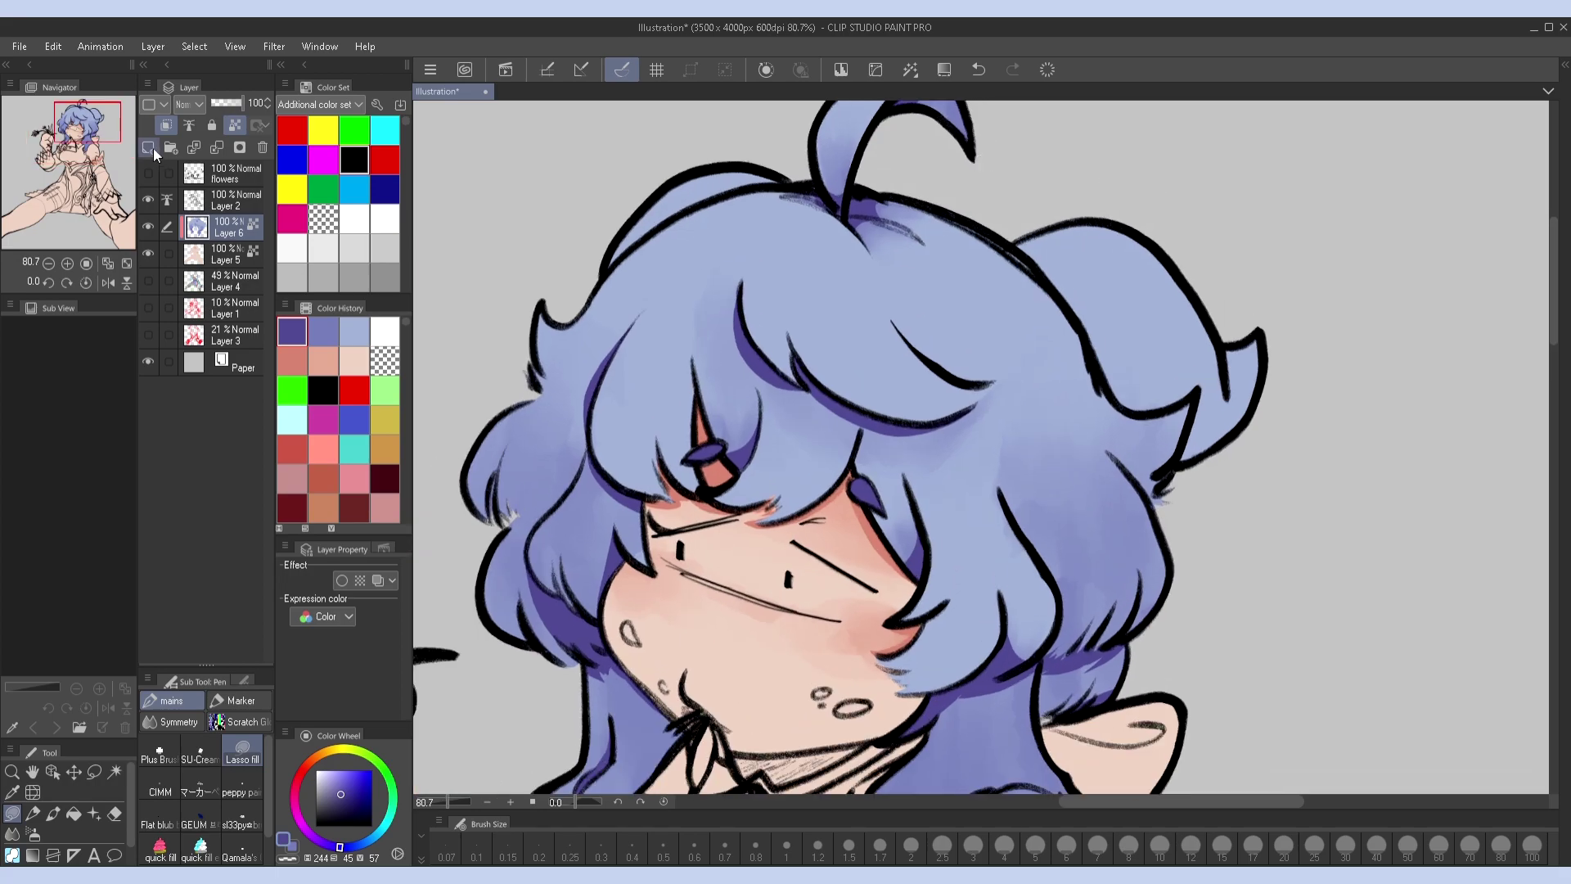
Add a new layer above the hair and lasso-fill both horns with near-black
left_click(148, 147)
left_click(312, 802)
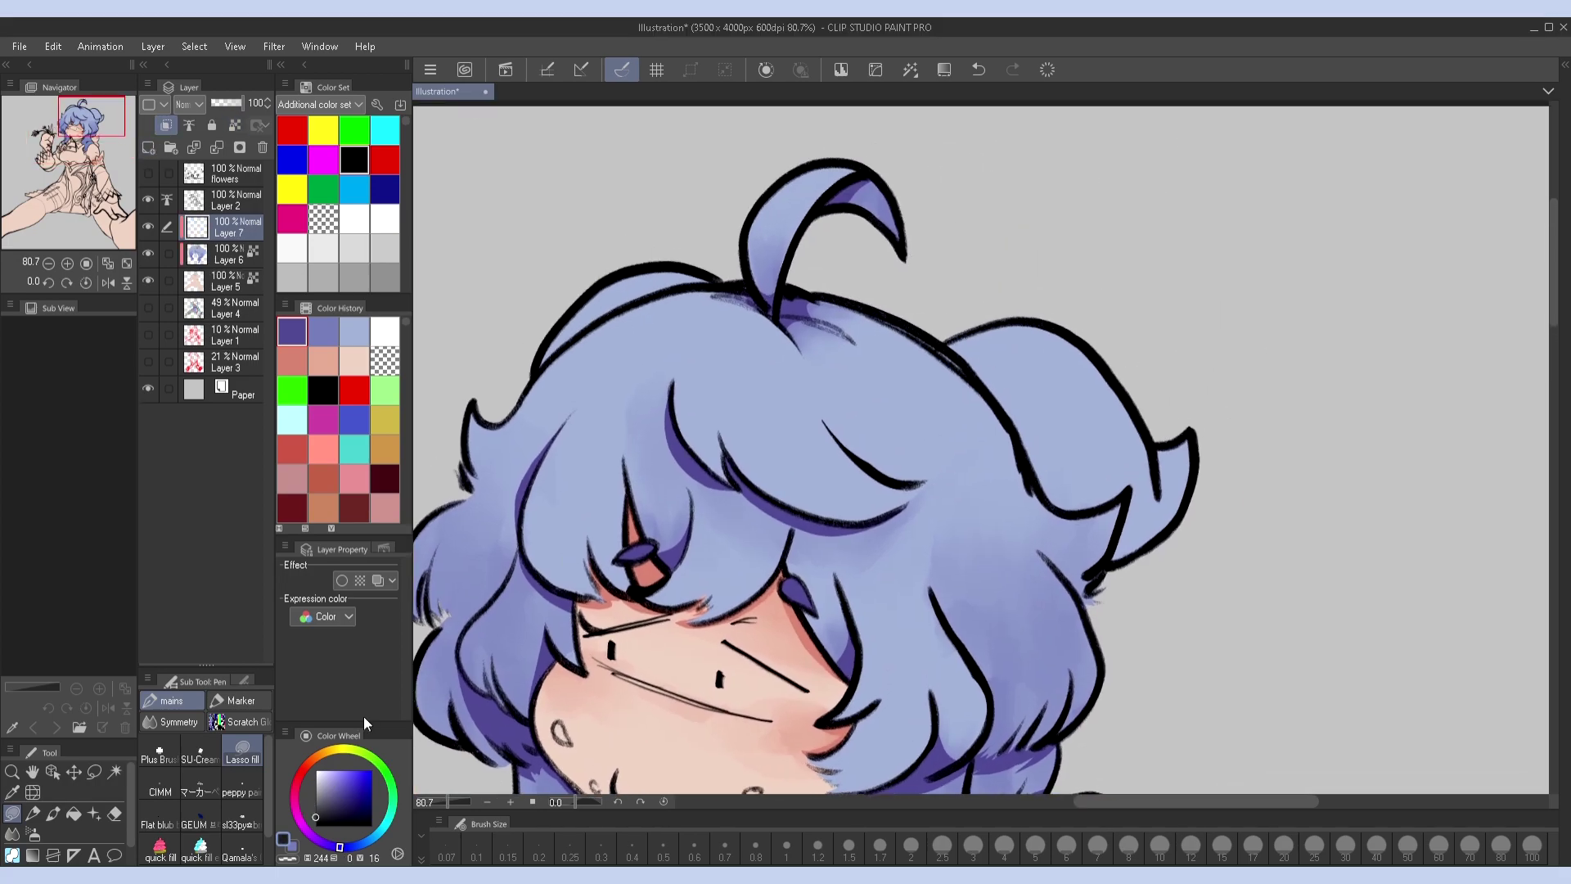
key("h")
mouse_move(851, 529)
left_mouse_down()
mouse_move(1014, 344)
mouse_move(994, 373)
mouse_move(827, 409)
left_mouse_up()
key("h")
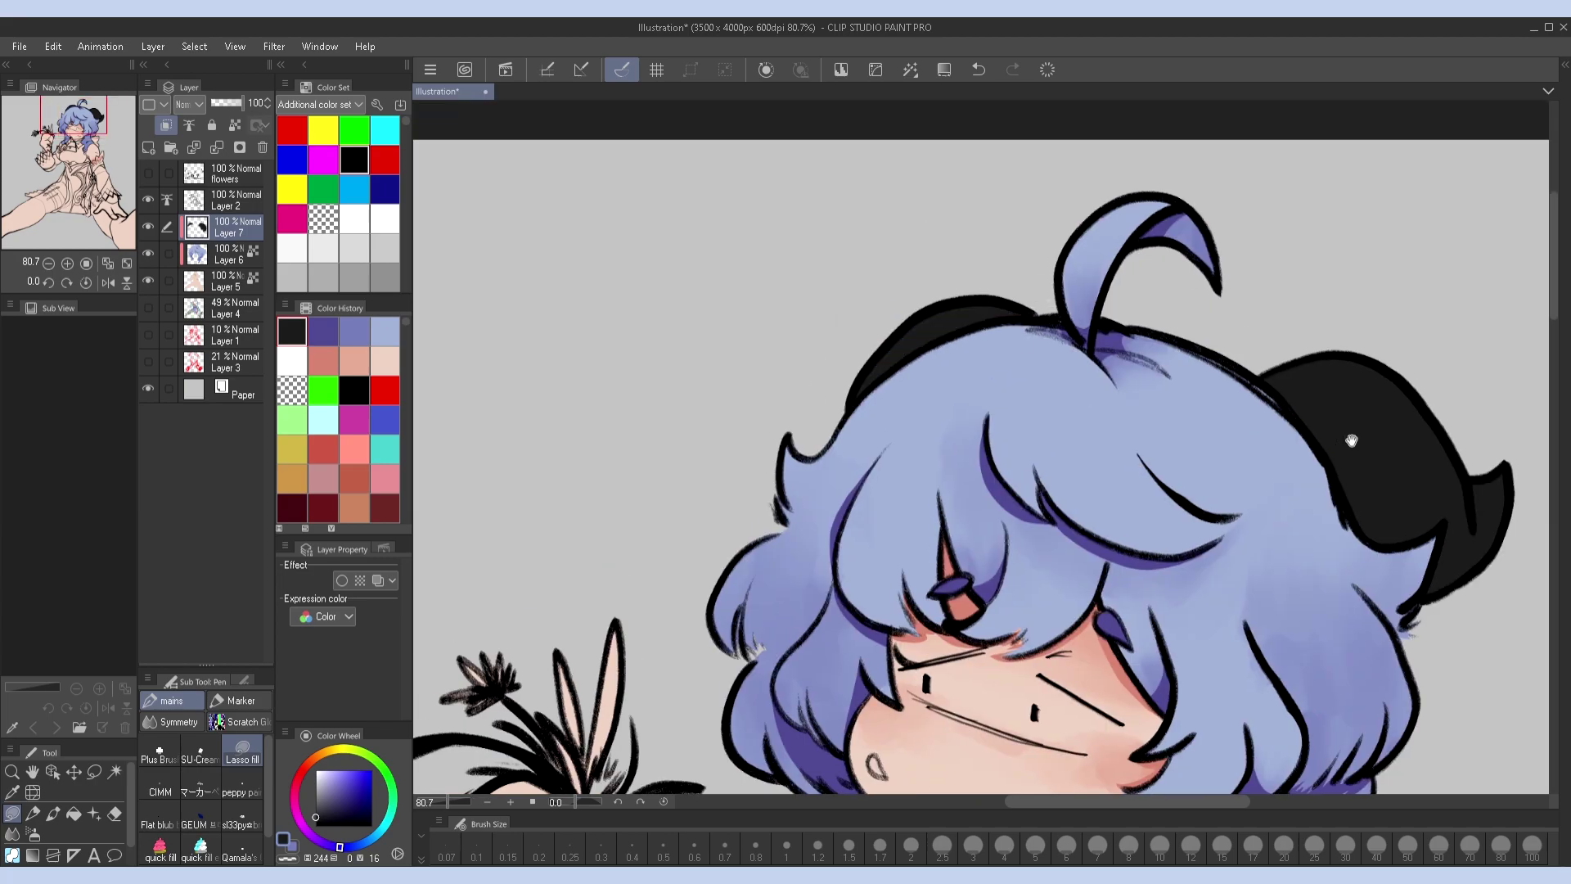
Lock the horn layer's transparent pixels and brush darker black shading onto the horns, varying the brush size
key("ctrl+alt+0")
key("p")
scroll(1027, 367, "down", 2)
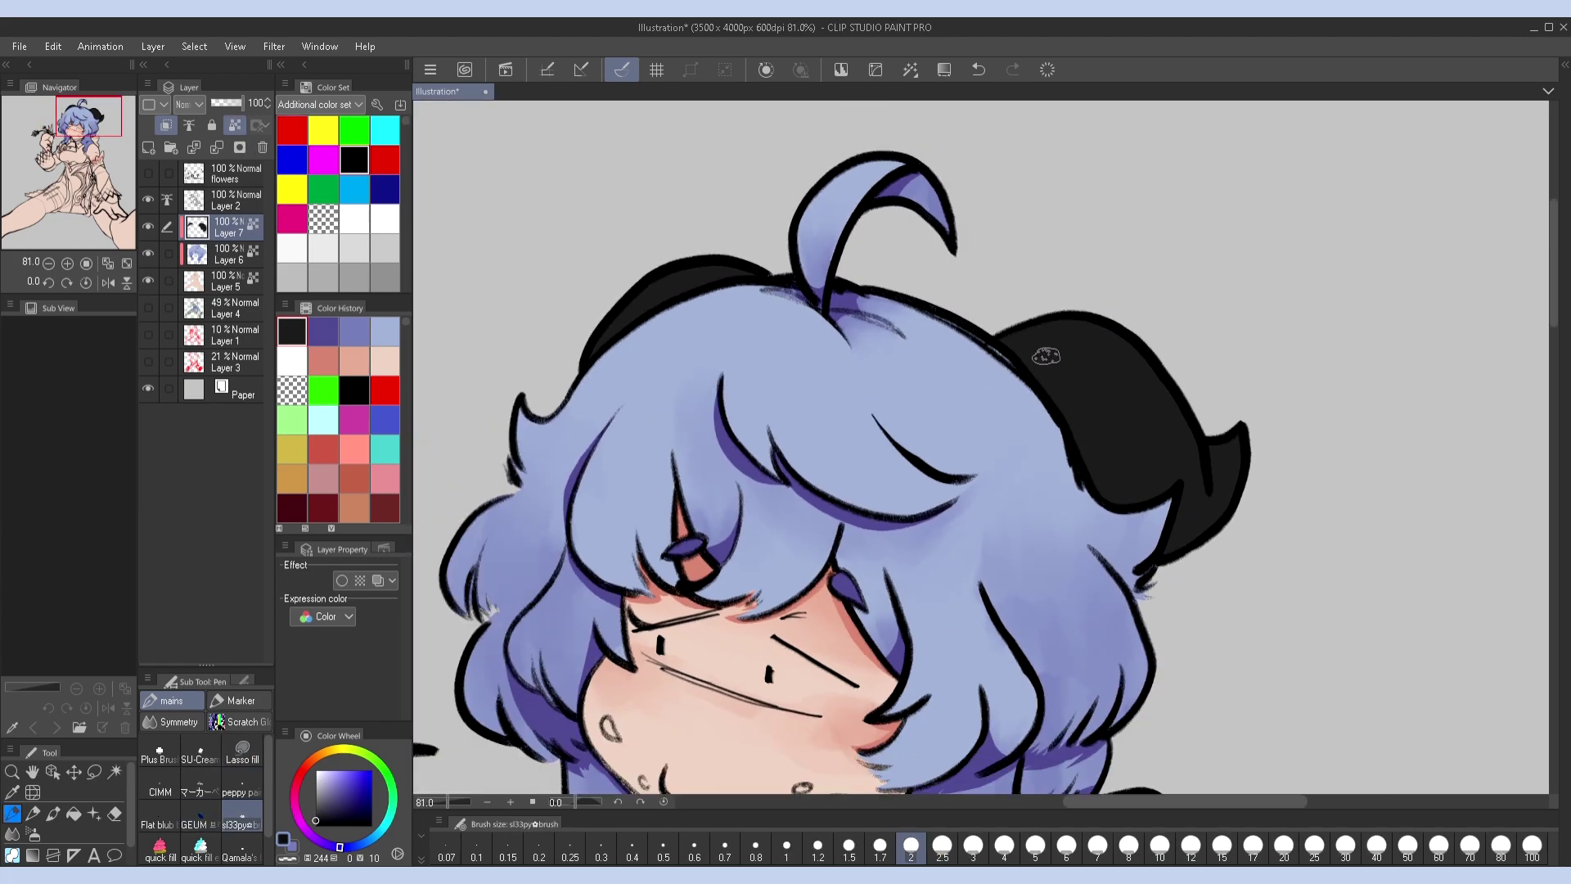
key("bracketright")
key("bracketright")
key("bracketright")
key("bracketright")
key("bracketright")
key("bracketright")
key("bracketleft")
key("bracketleft")
key("bracketleft")
key("bracketleft")
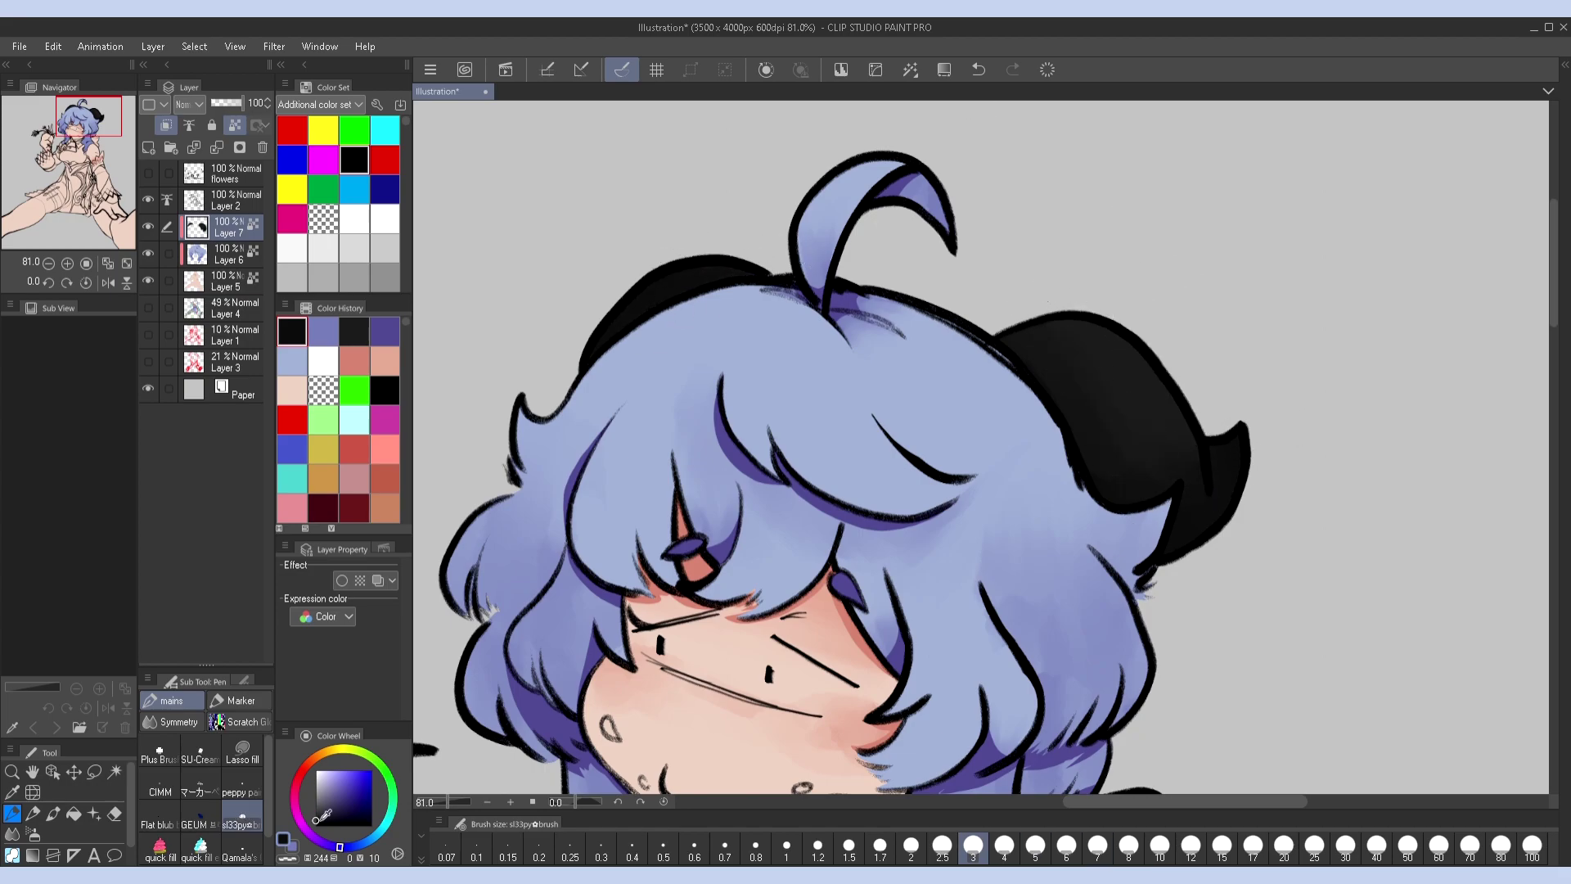
Lasso-fill deeper black shadow shapes at the large horn's tip and along the smaller horn
key("p")
mouse_move(1228, 399)
left_mouse_down()
mouse_move(1211, 491)
mouse_move(1162, 575)
left_mouse_up()
left_click_drag(580, 365, 755, 264)
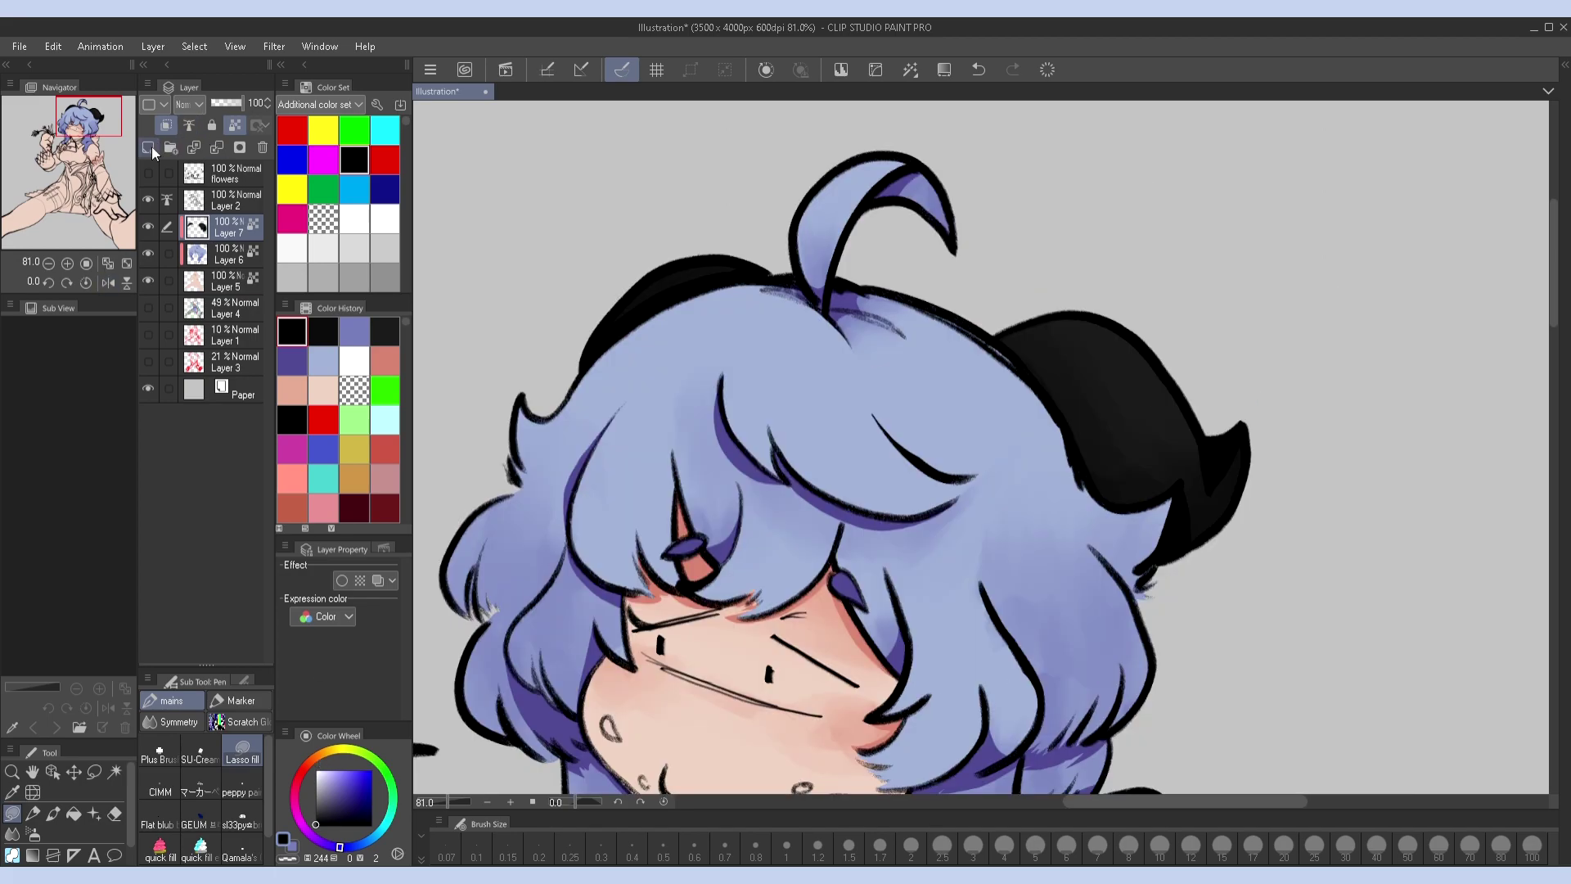
Add a new layer above the horns and lasso-fill dark red markings on both horns
left_click(151, 149)
left_click(365, 788)
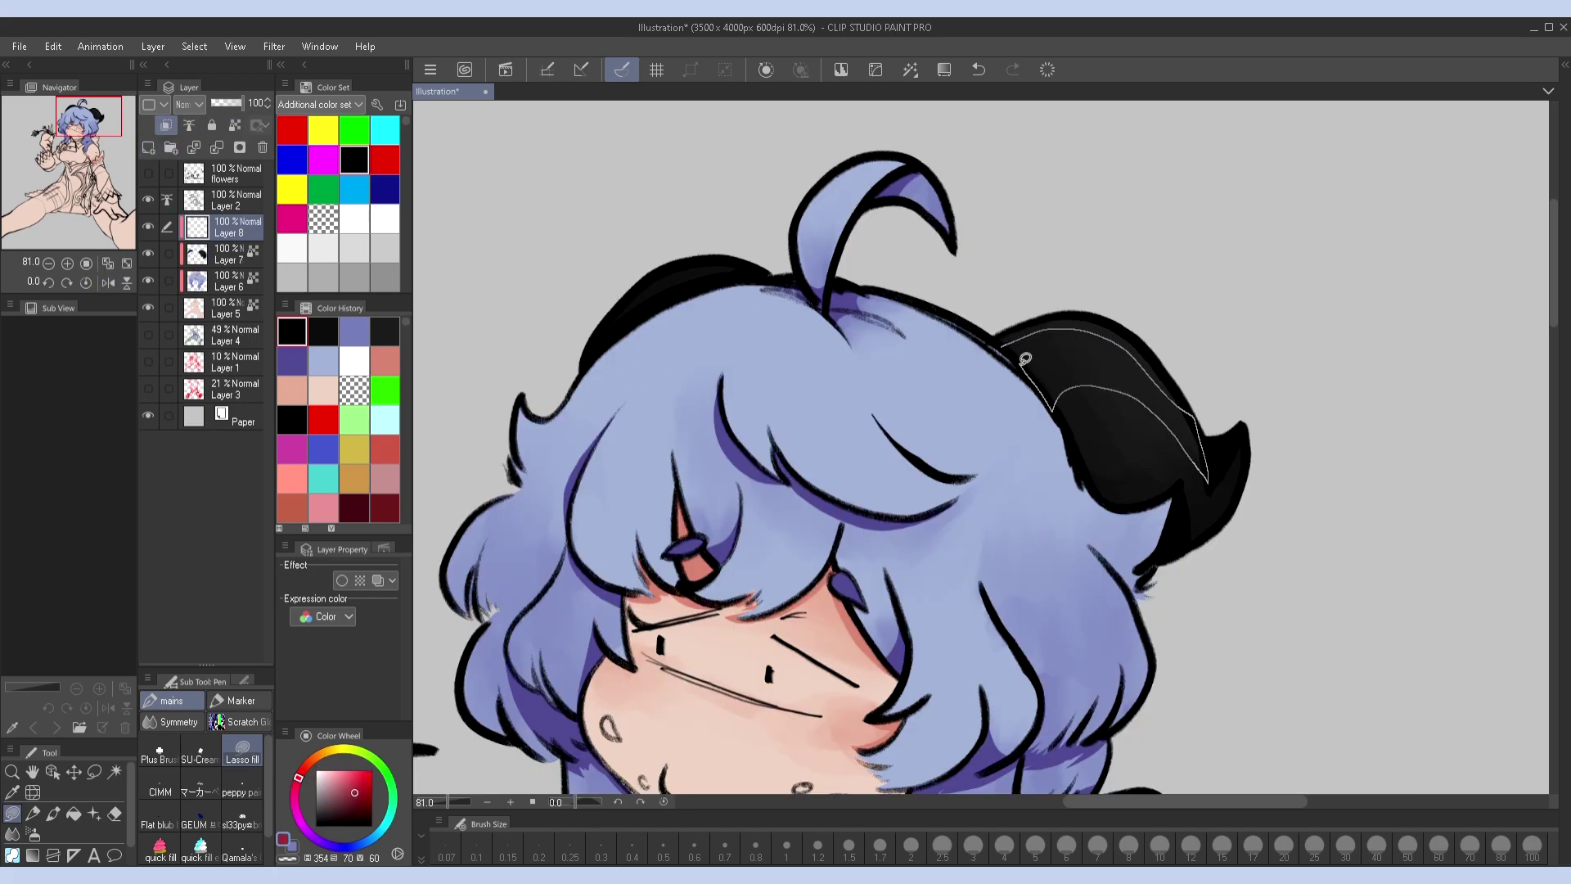
left_click_drag(1030, 366, 1010, 348)
left_click_drag(1091, 445, 1088, 448)
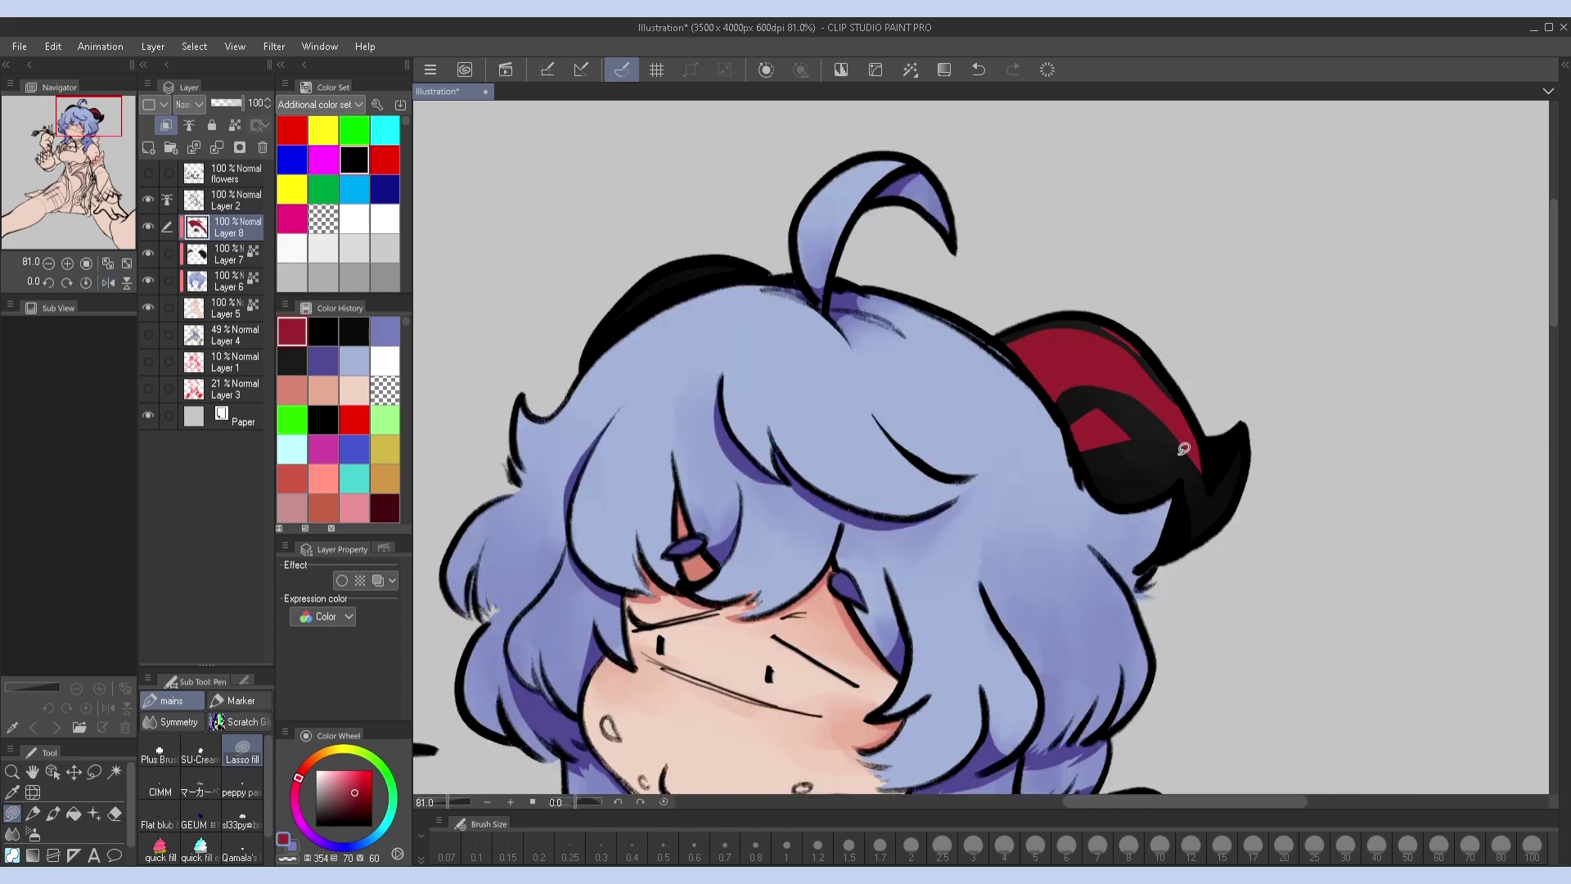
key("h")
key("h")
left_click_drag(667, 301, 749, 250)
key("h")
key("h")
Try Overlay, Color and other blending modes on the red markings layer, and set it to Normal at 75% opacity
key("alt+shift+o")
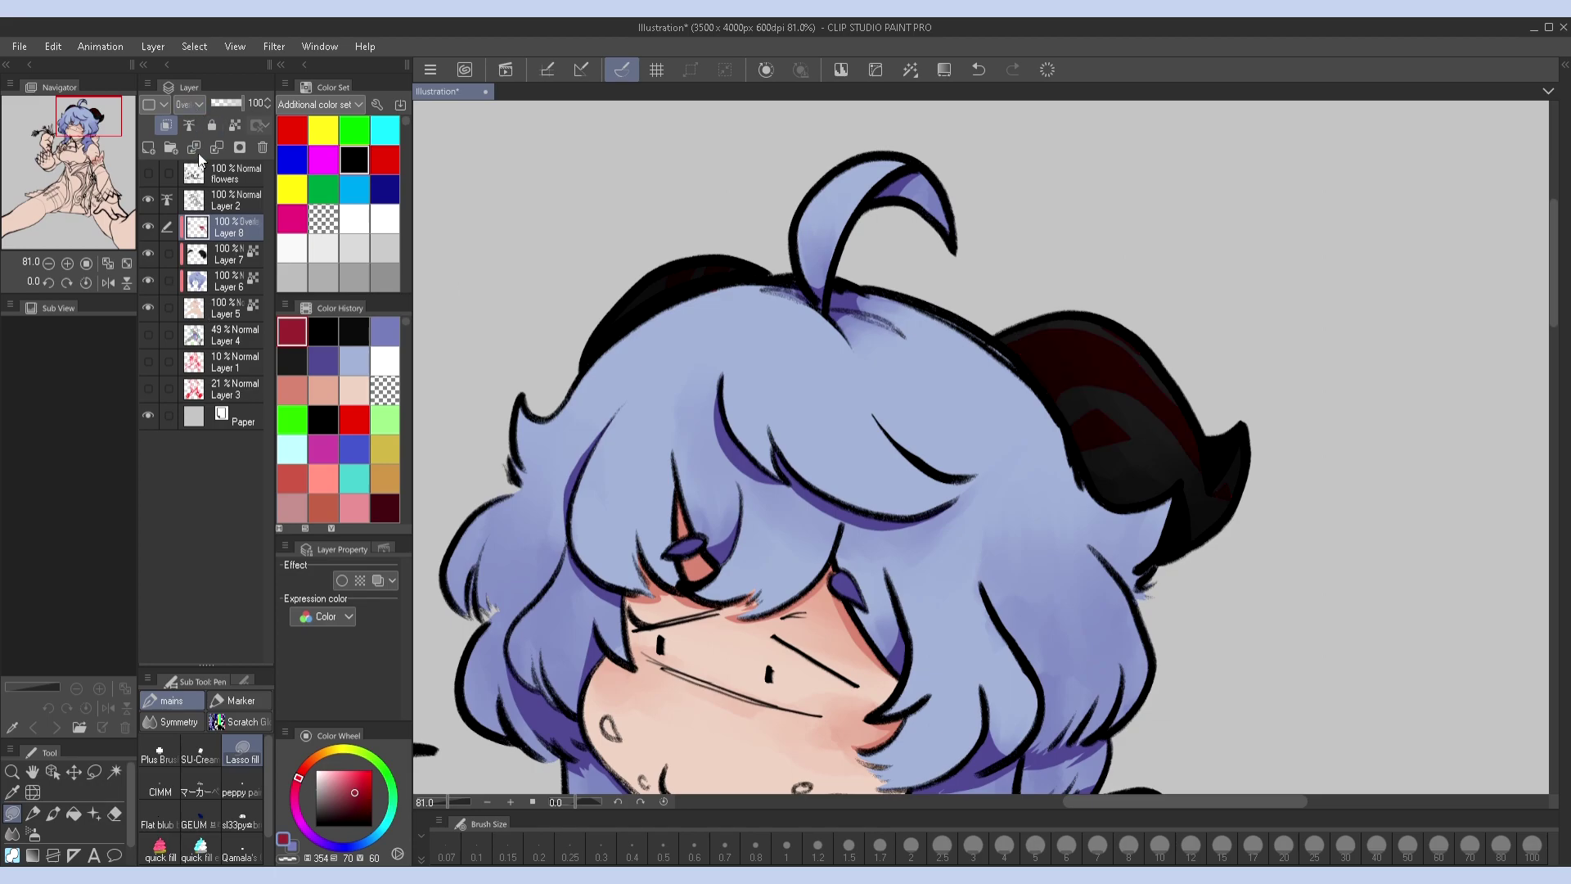
key("alt+shift+f")
key("space")
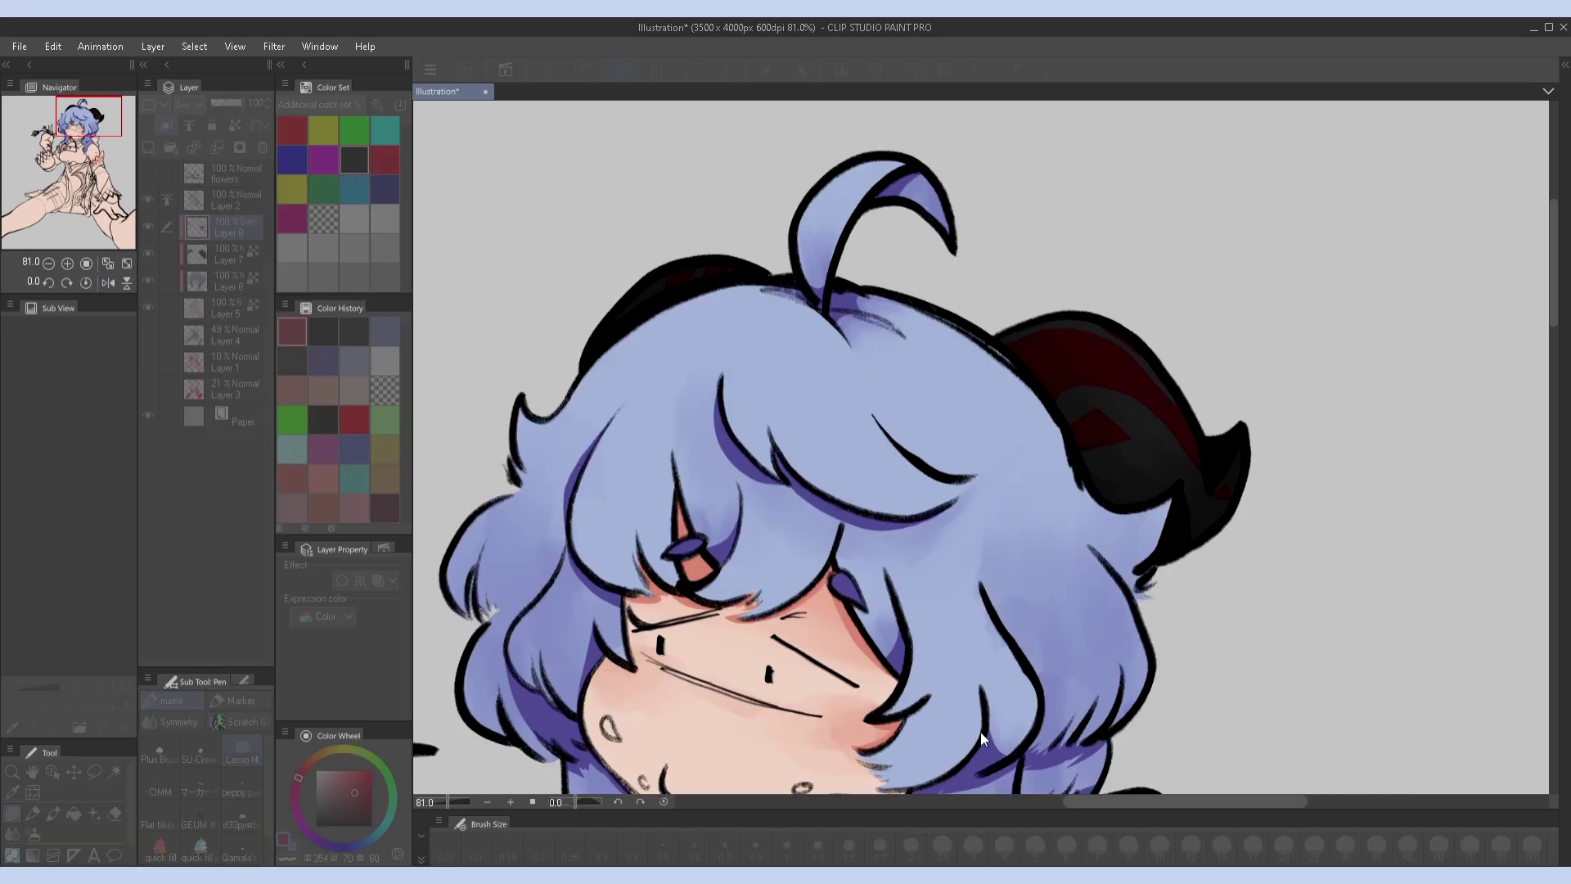
key("alt+shift+m")
key("h")
key("h")
key("alt+shift+c")
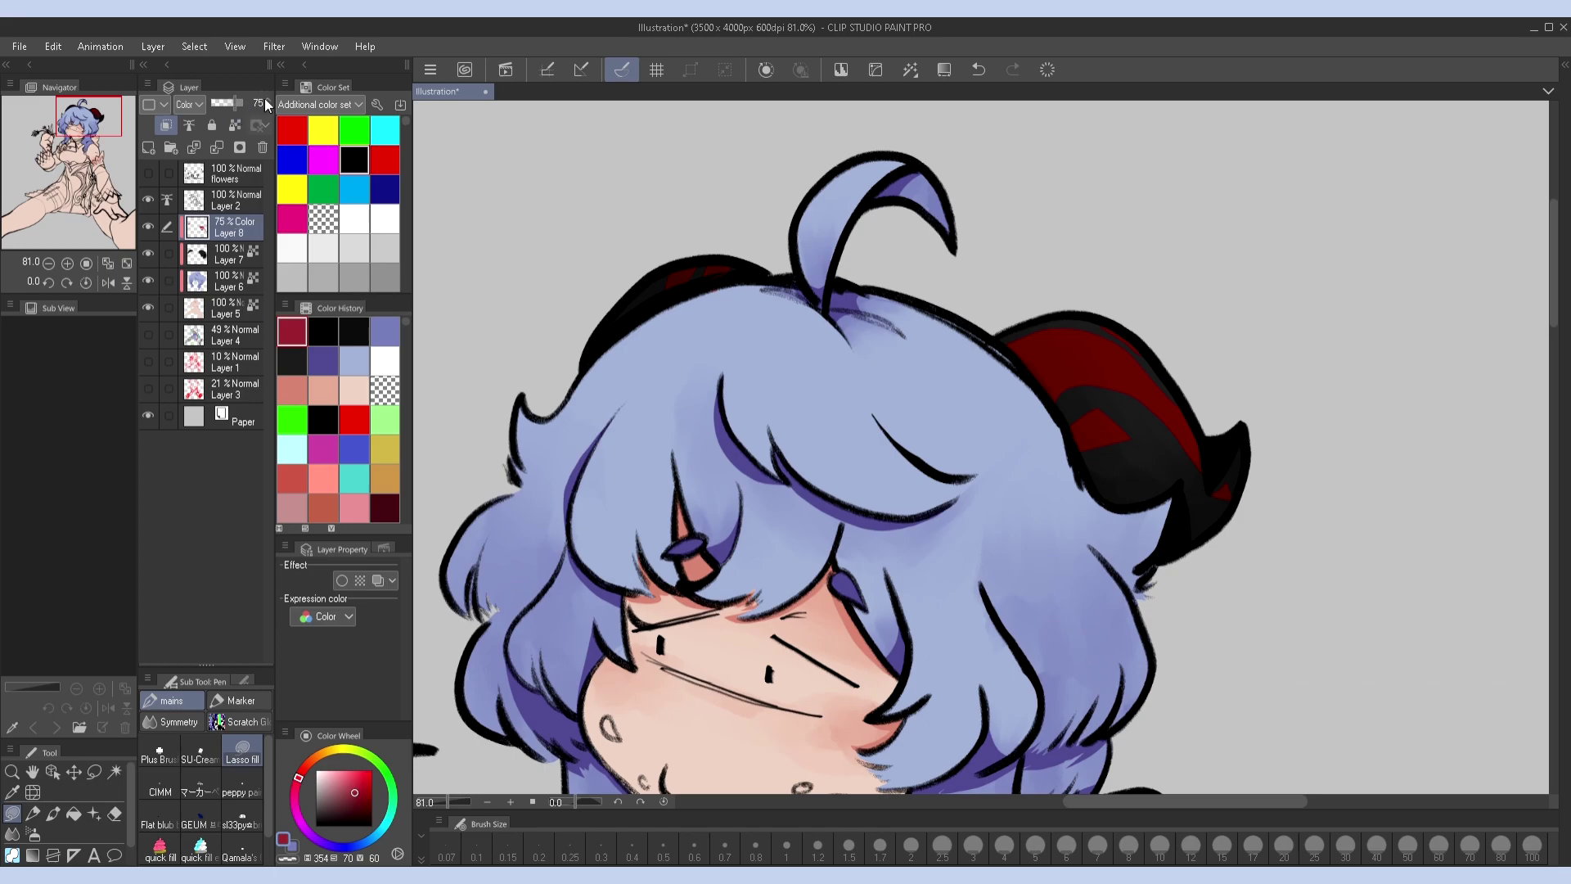
key("alt+shift+n")
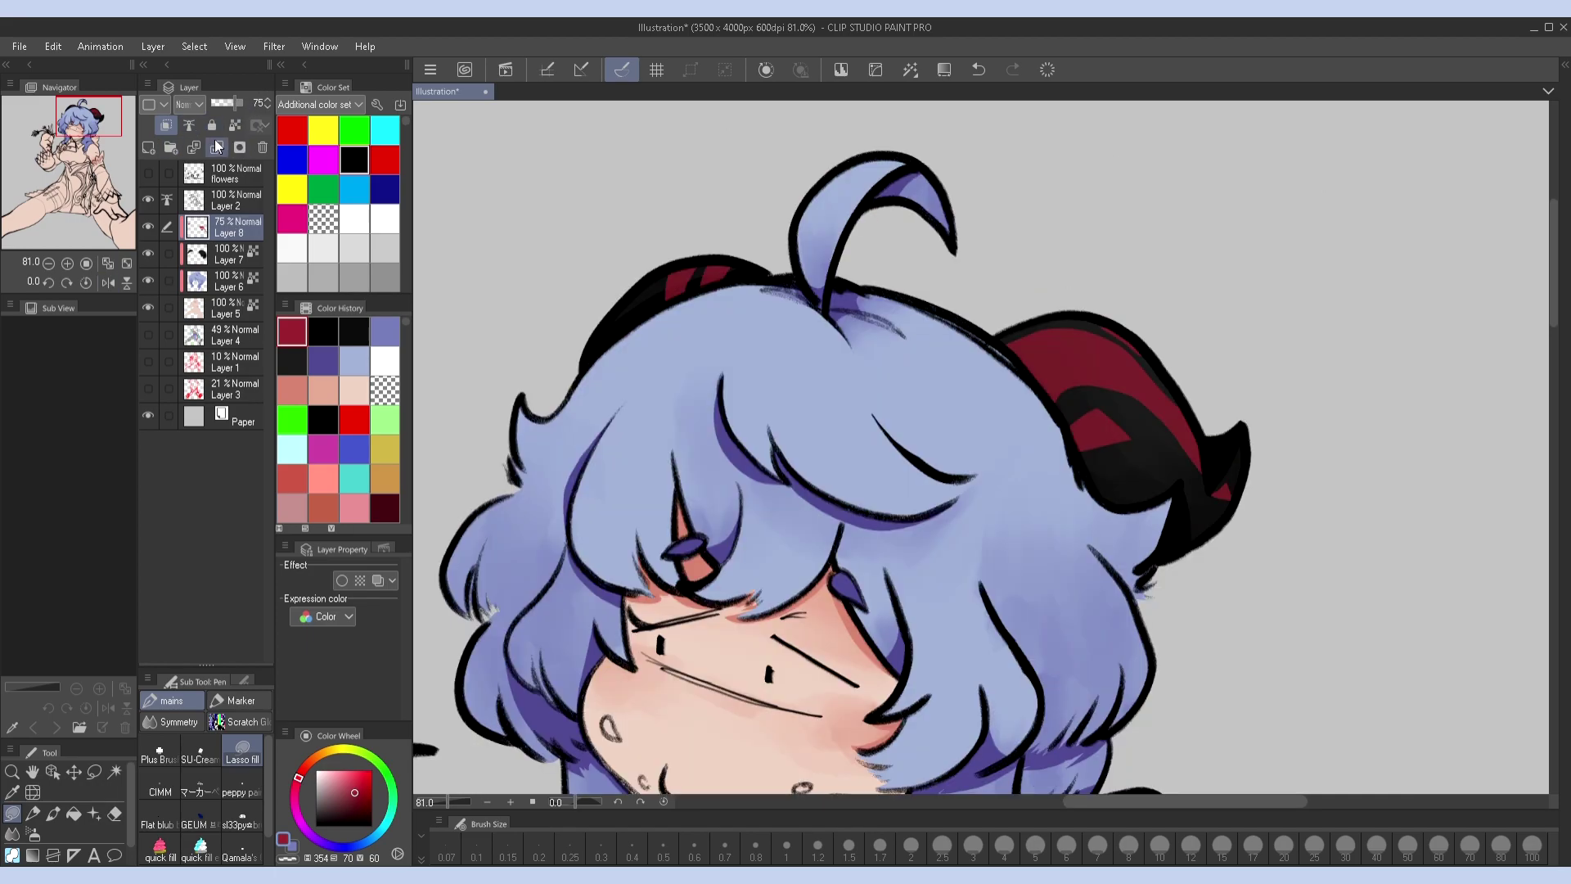
Merge the red markings and horns down into the hair layer and add a new clipped layer directly above the skin layer
left_click(216, 146)
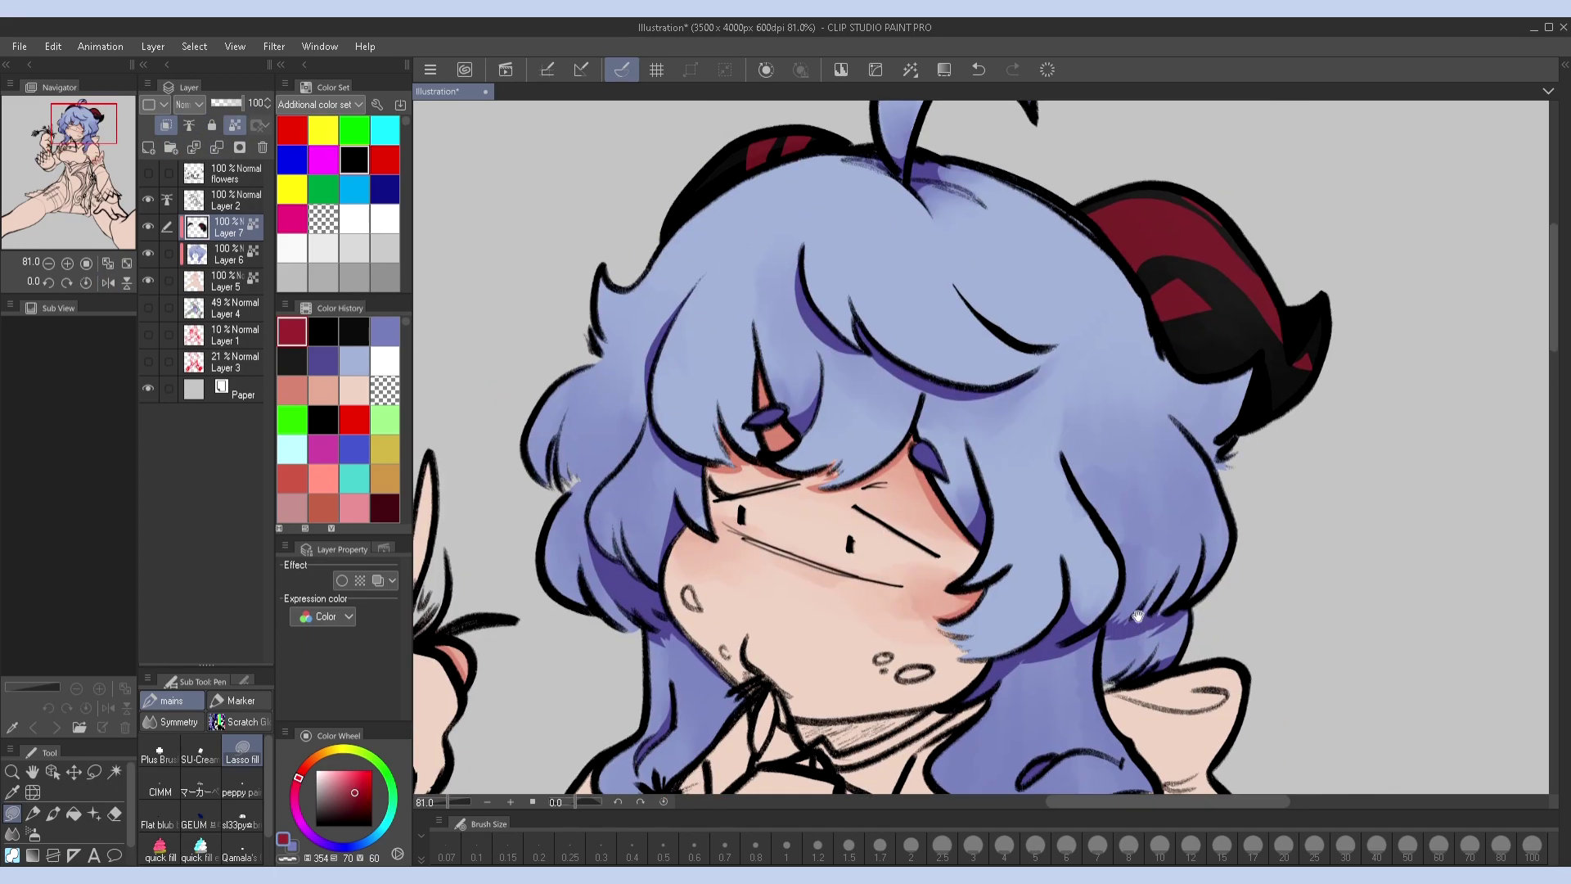
left_click(216, 146)
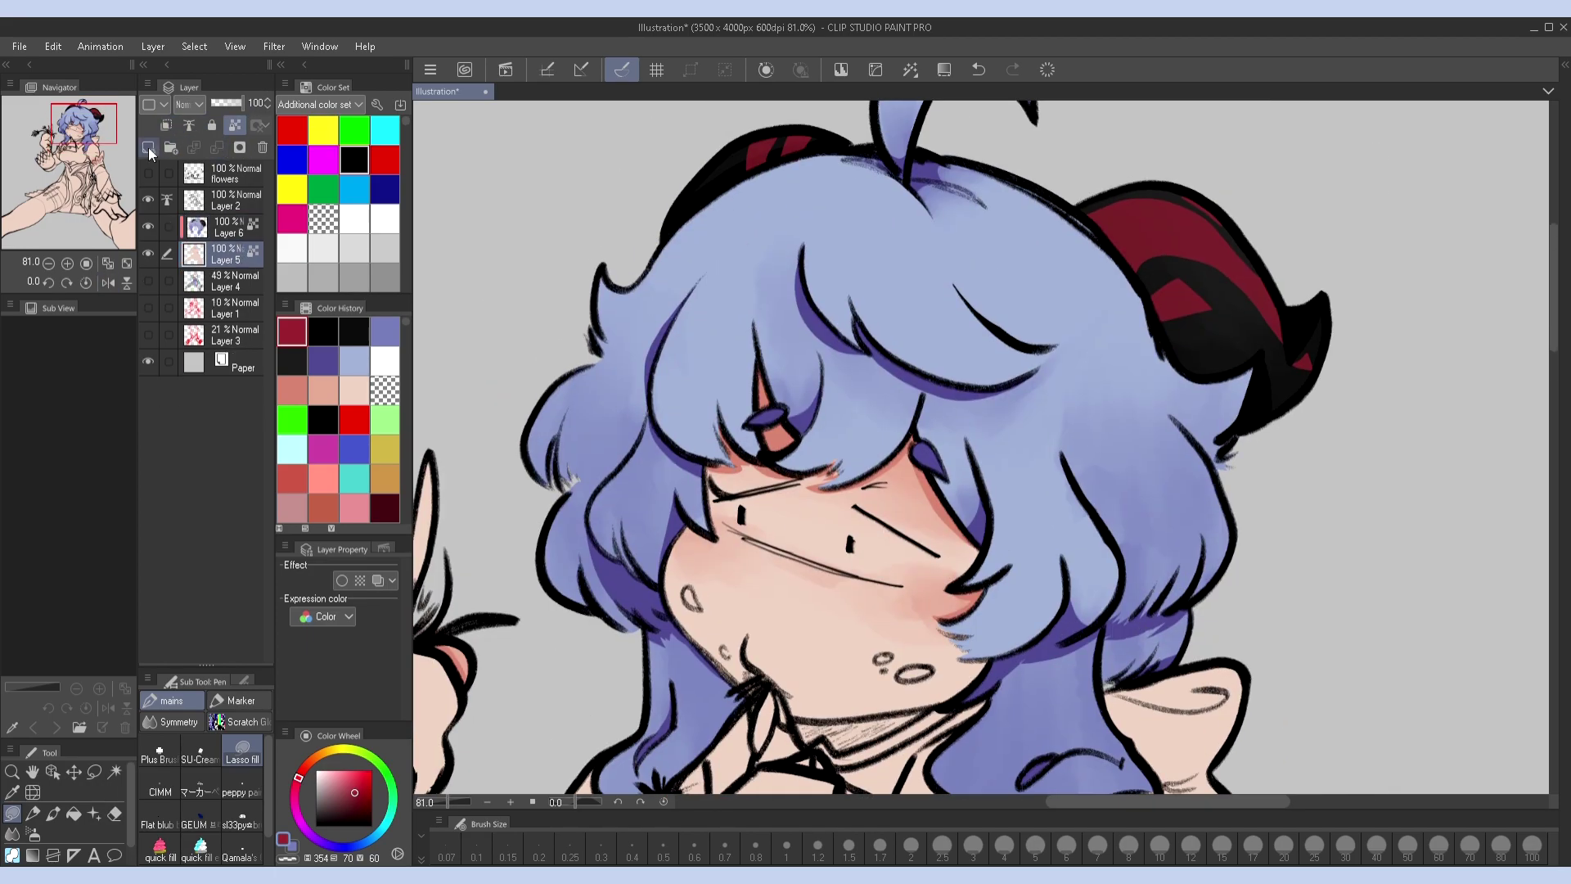
key("ctrl+z")
scroll(1186, 420, "down", 5)
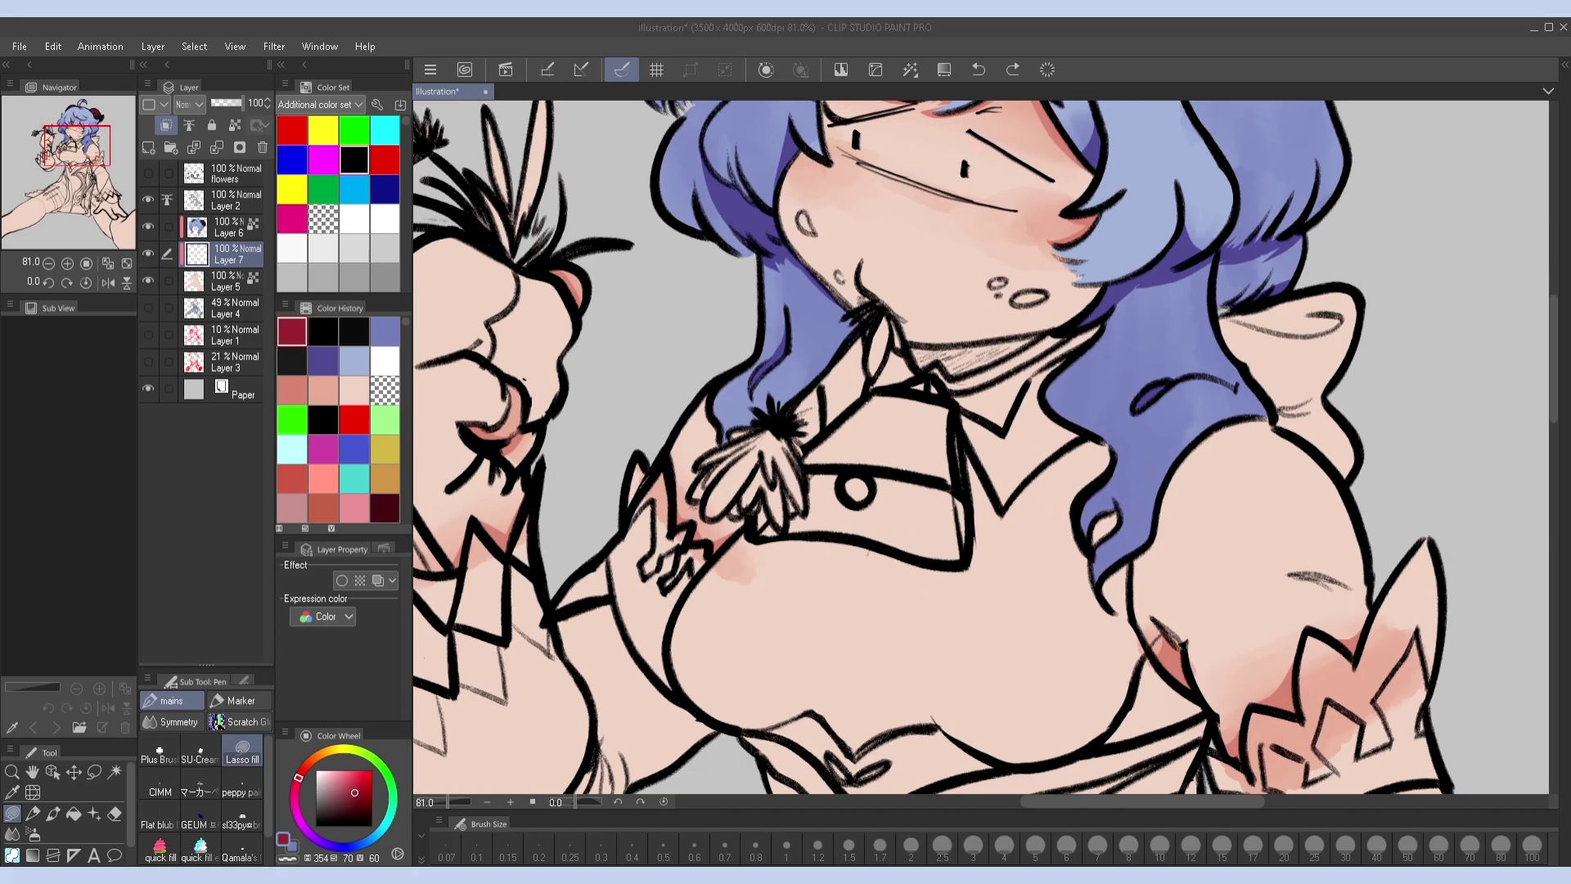
Fill the extended leg's stocking and upper thigh band with a near-black colour at hue 257, saturation 10, value 13
key("ctrl+0")
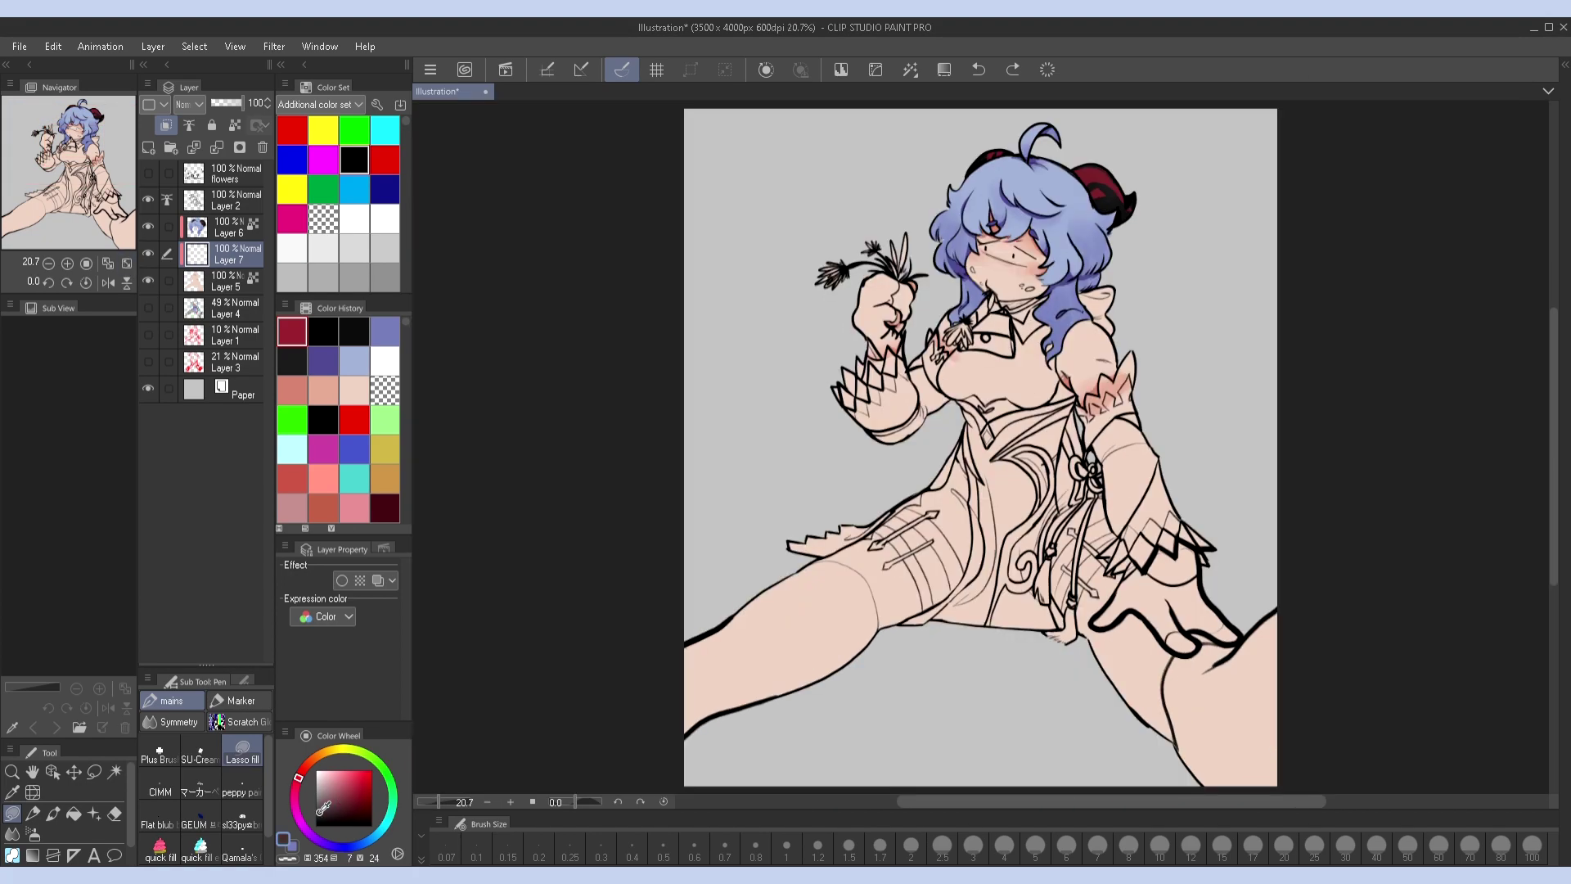
left_click_drag(339, 814, 321, 819)
key("g")
left_click(778, 646)
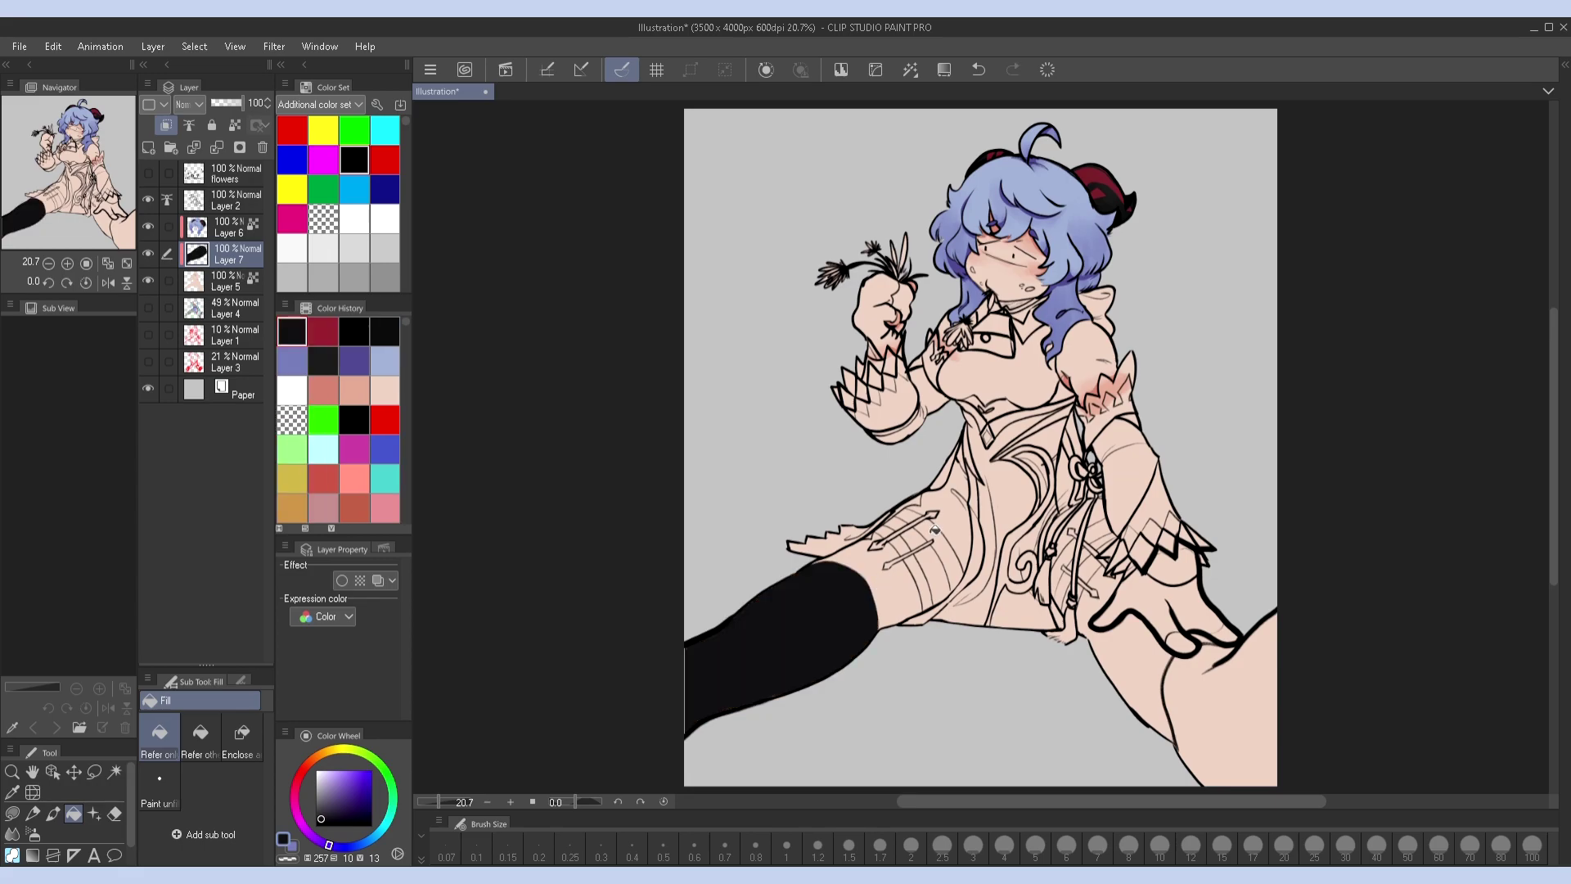
left_click(876, 577)
scroll(777, 638, "up", 5)
key("p")
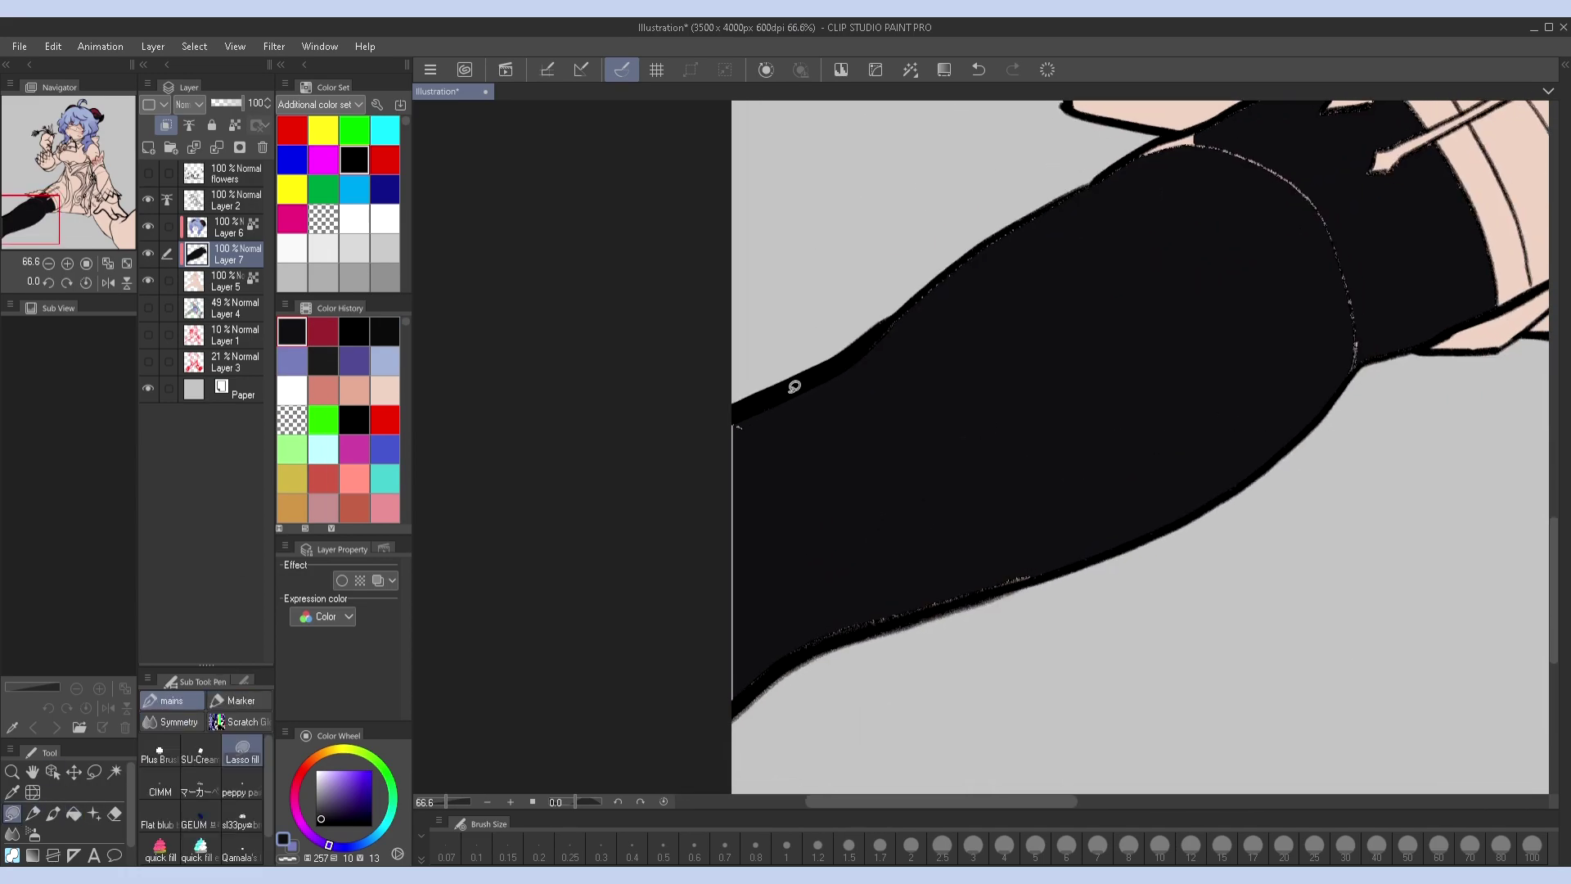
Lasso-fill the unfilled slivers along the stocking's outline and seam, and the strapped upper thigh, in near-black
left_click_drag(951, 603, 932, 609)
mouse_move(886, 473)
left_mouse_down()
mouse_move(635, 610)
mouse_move(771, 580)
left_mouse_up()
left_click_drag(963, 331, 935, 325)
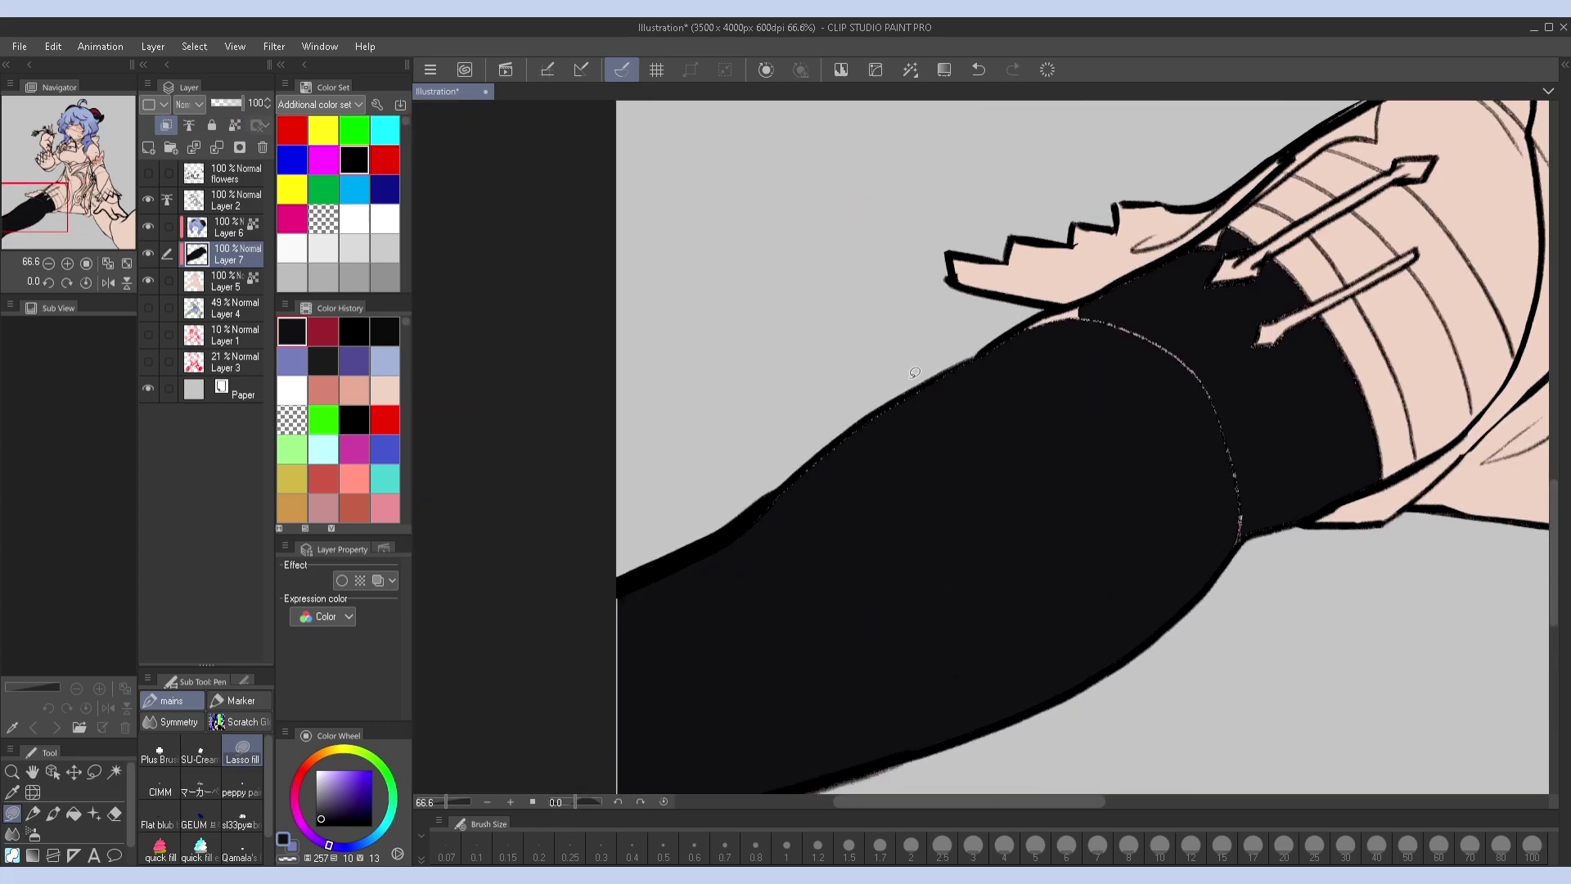
mouse_move(1145, 526)
left_mouse_down()
mouse_move(1108, 484)
mouse_move(1038, 533)
mouse_move(1023, 515)
left_mouse_up()
mouse_move(827, 577)
left_mouse_down()
mouse_move(852, 544)
mouse_move(818, 565)
left_mouse_up()
mouse_move(1121, 642)
left_mouse_down()
mouse_move(994, 706)
mouse_move(1000, 723)
left_mouse_up()
mouse_move(1256, 212)
left_mouse_down()
mouse_move(946, 465)
mouse_move(1064, 356)
mouse_move(982, 386)
mouse_move(778, 660)
mouse_move(1145, 376)
mouse_move(1140, 325)
left_mouse_up()
scroll(1140, 324, "down", 3)
mouse_move(1116, 528)
left_mouse_down()
mouse_move(876, 449)
mouse_move(1116, 528)
left_mouse_up()
Fill the chest section of the outfit in near-black and lasso-fill the gaps beside the hair lock
scroll(1137, 479, "up", 5)
scroll(1203, 355, "up", 10)
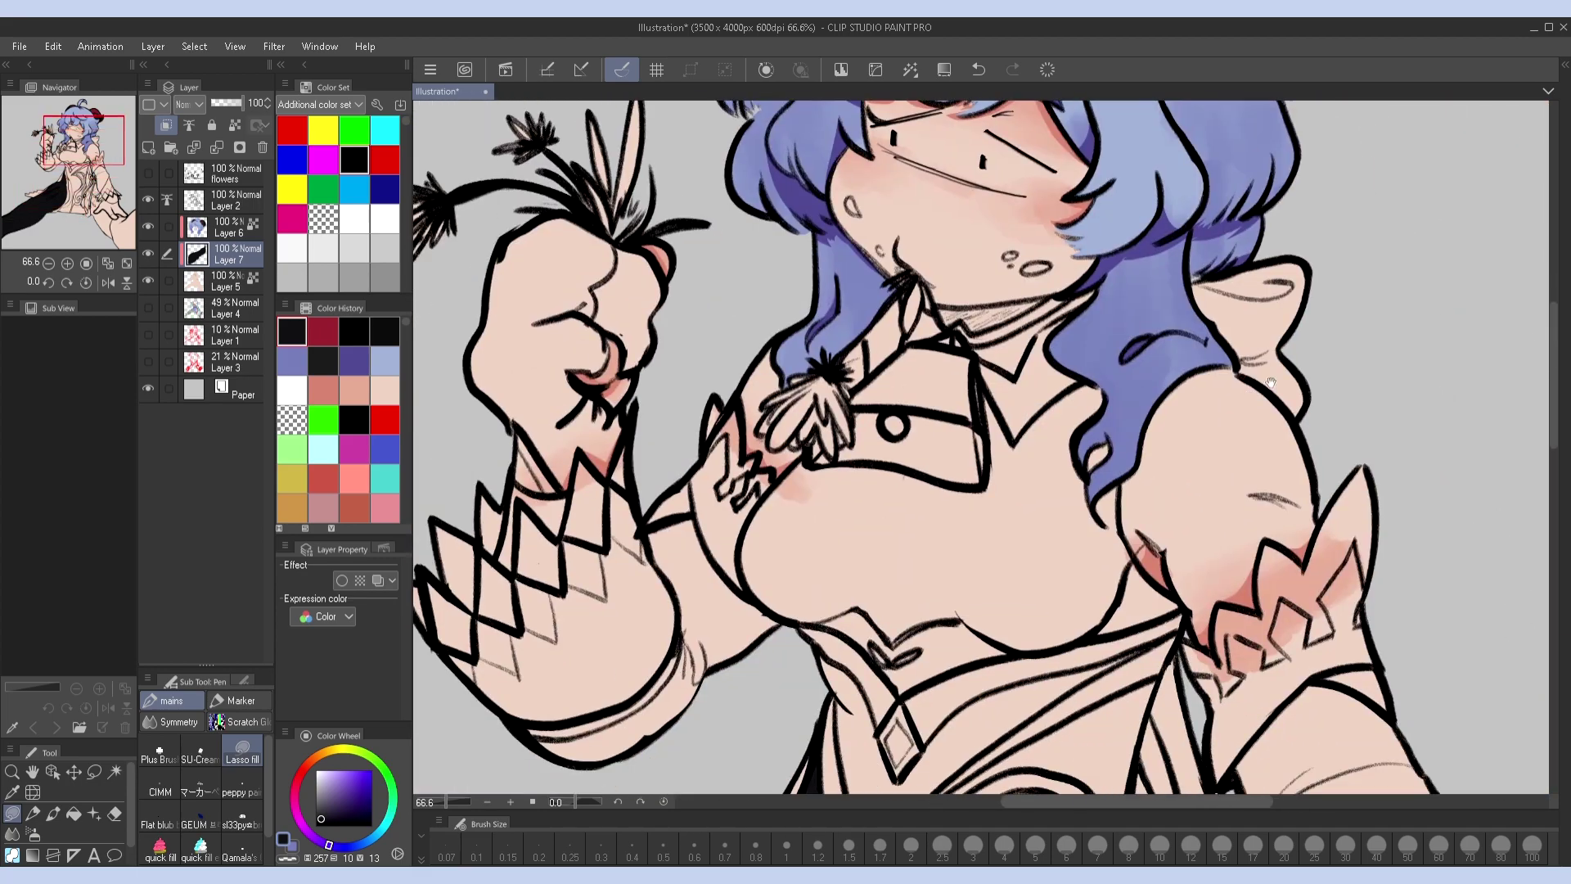
left_click(74, 813)
left_click(13, 814)
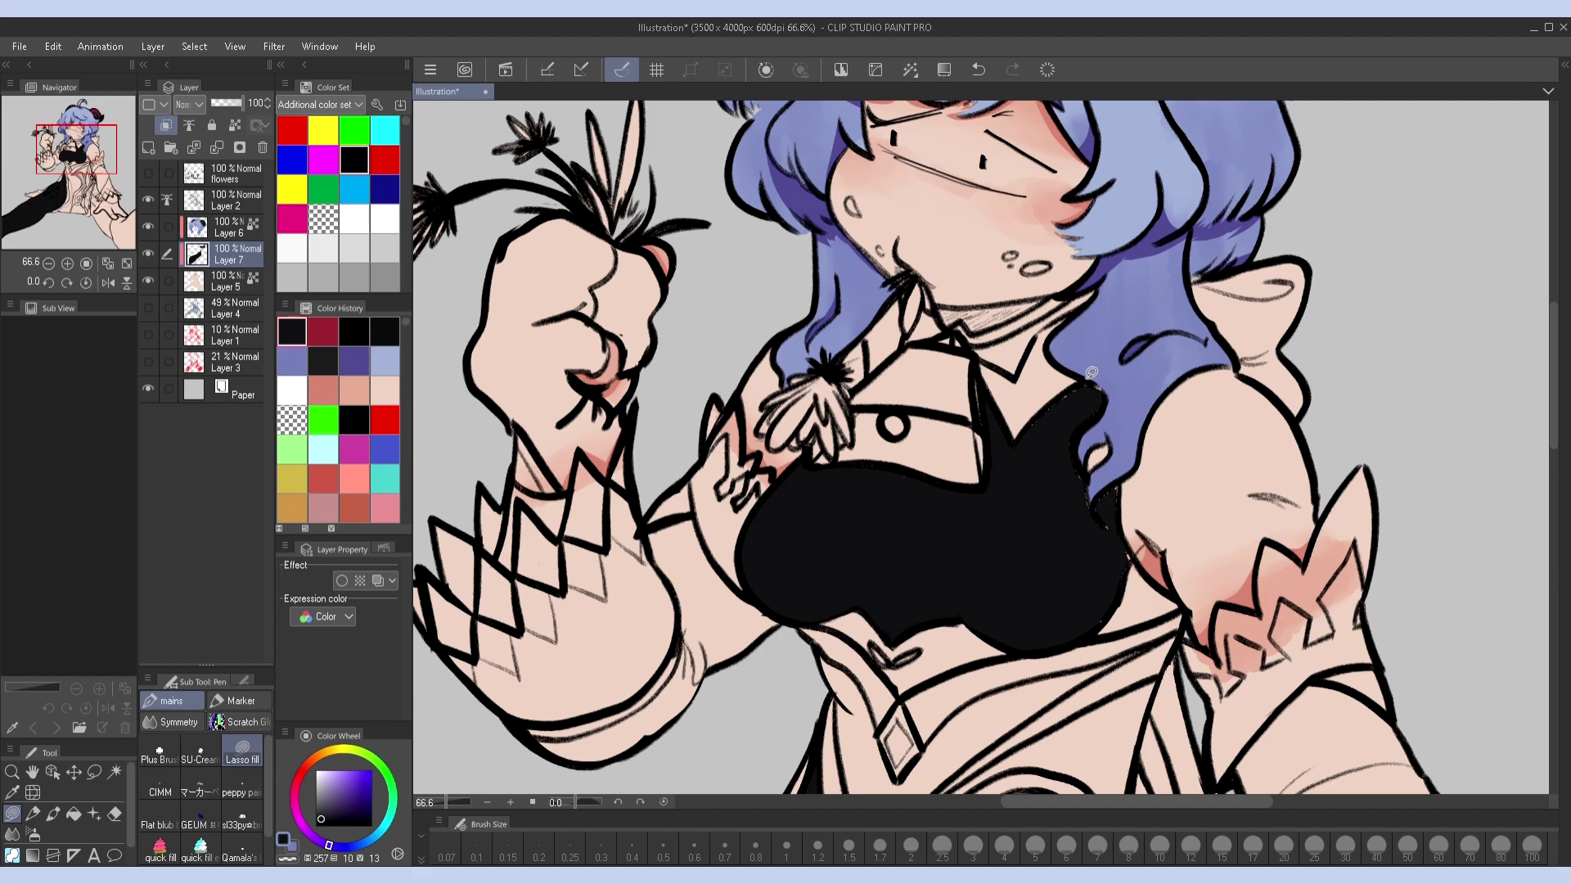
mouse_move(1084, 378)
left_mouse_down()
mouse_move(1072, 458)
mouse_move(1120, 401)
left_mouse_up()
left_click(1013, 69)
Lasso-fill near-black into the narrow gap between the skirt's front panel and the knotted cord
left_click_drag(1179, 766, 987, 337)
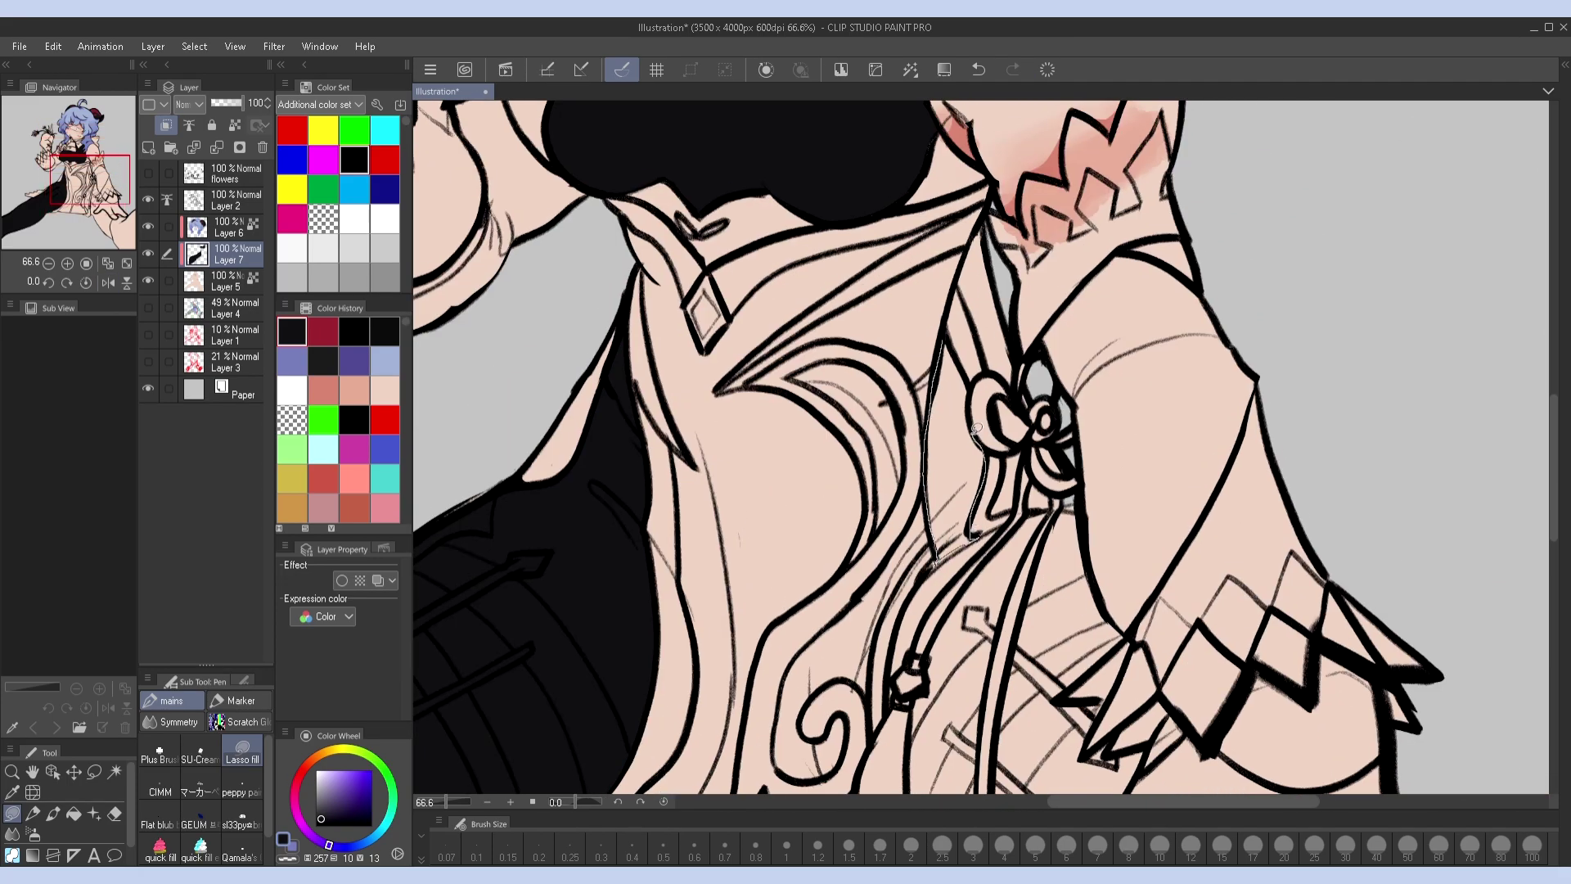
left_click_drag(978, 432, 974, 434)
scroll(935, 434, "down", 3)
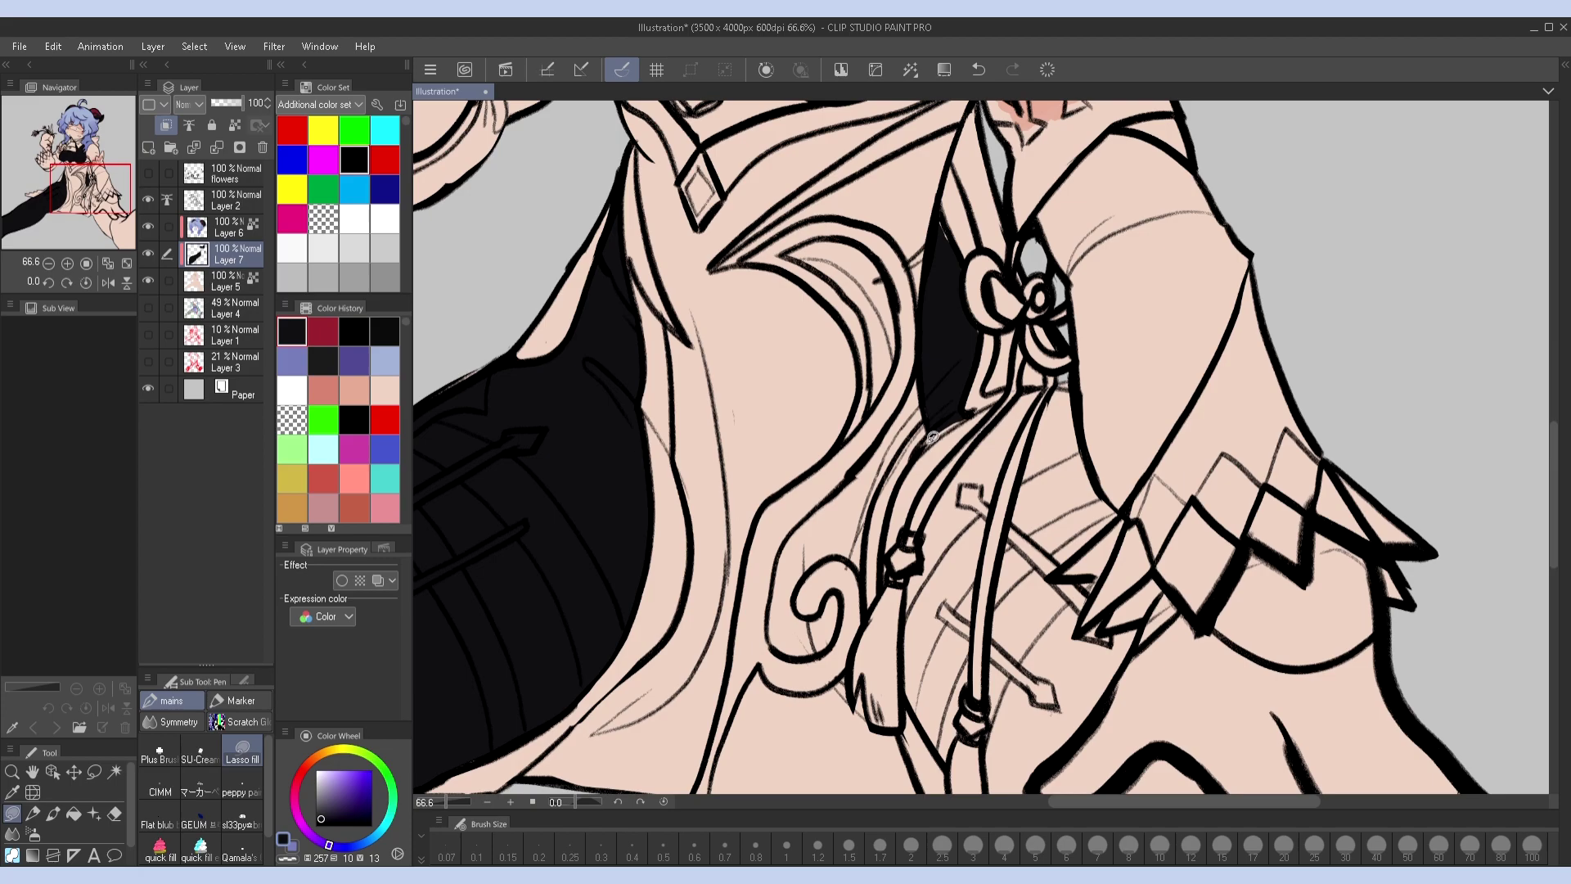
left_click_drag(945, 425, 947, 427)
scroll(961, 563, "up", 3)
scroll(941, 342, "down", 3)
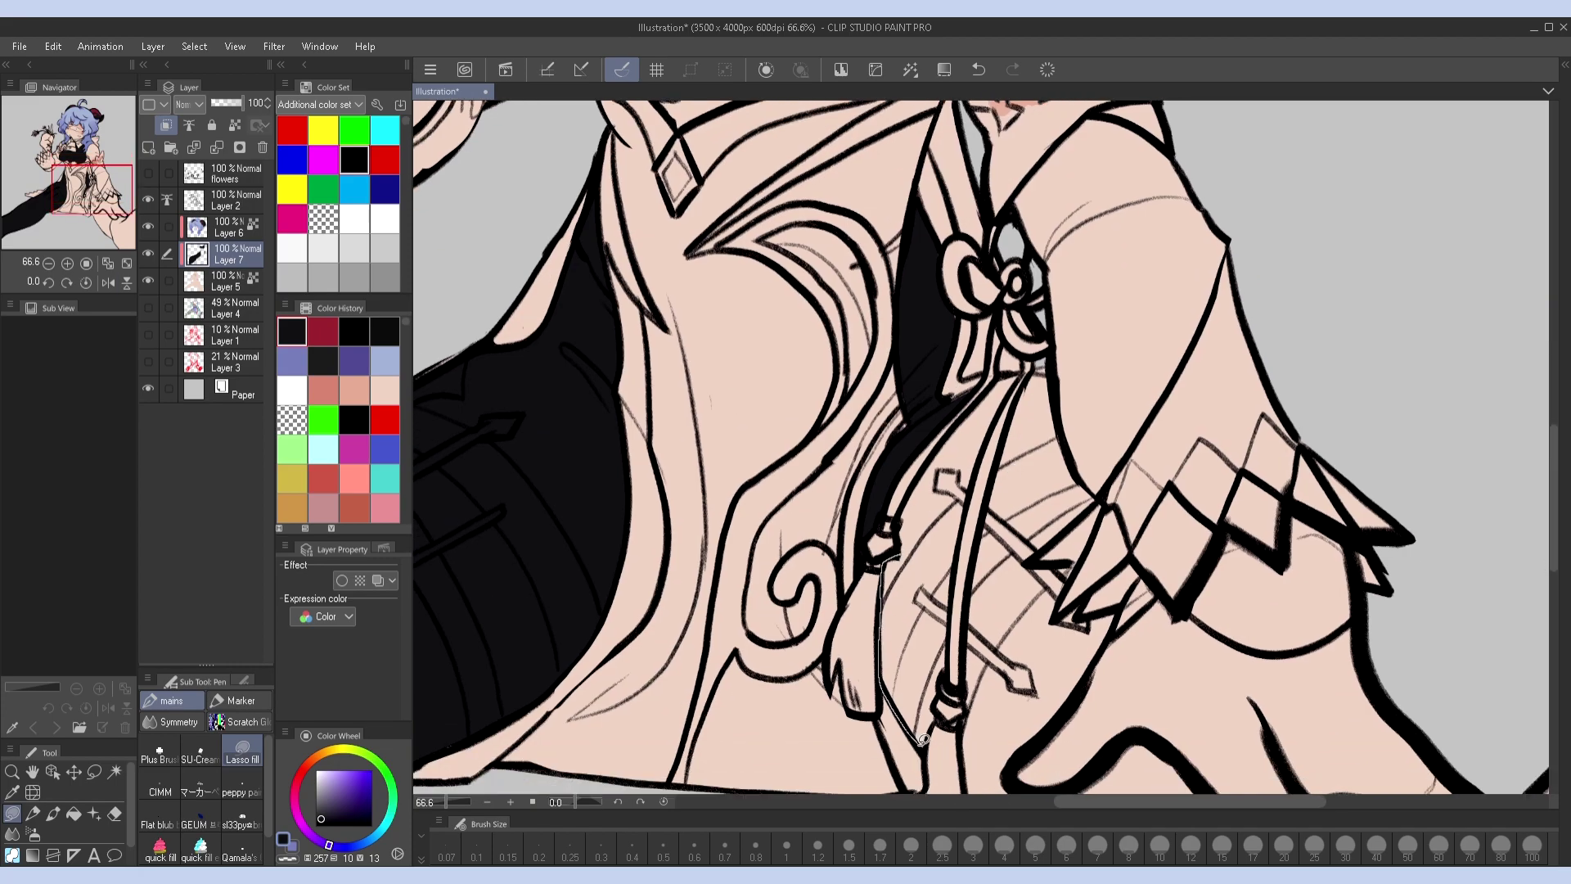
Lasso-fill the other thigh in near-black around the hanging tassels and up to the jagged sleeve cuff
scroll(955, 471, "up", 2)
mouse_move(915, 485)
left_mouse_down()
mouse_move(914, 582)
mouse_move(973, 473)
left_mouse_up()
key("h")
key("h")
key("h")
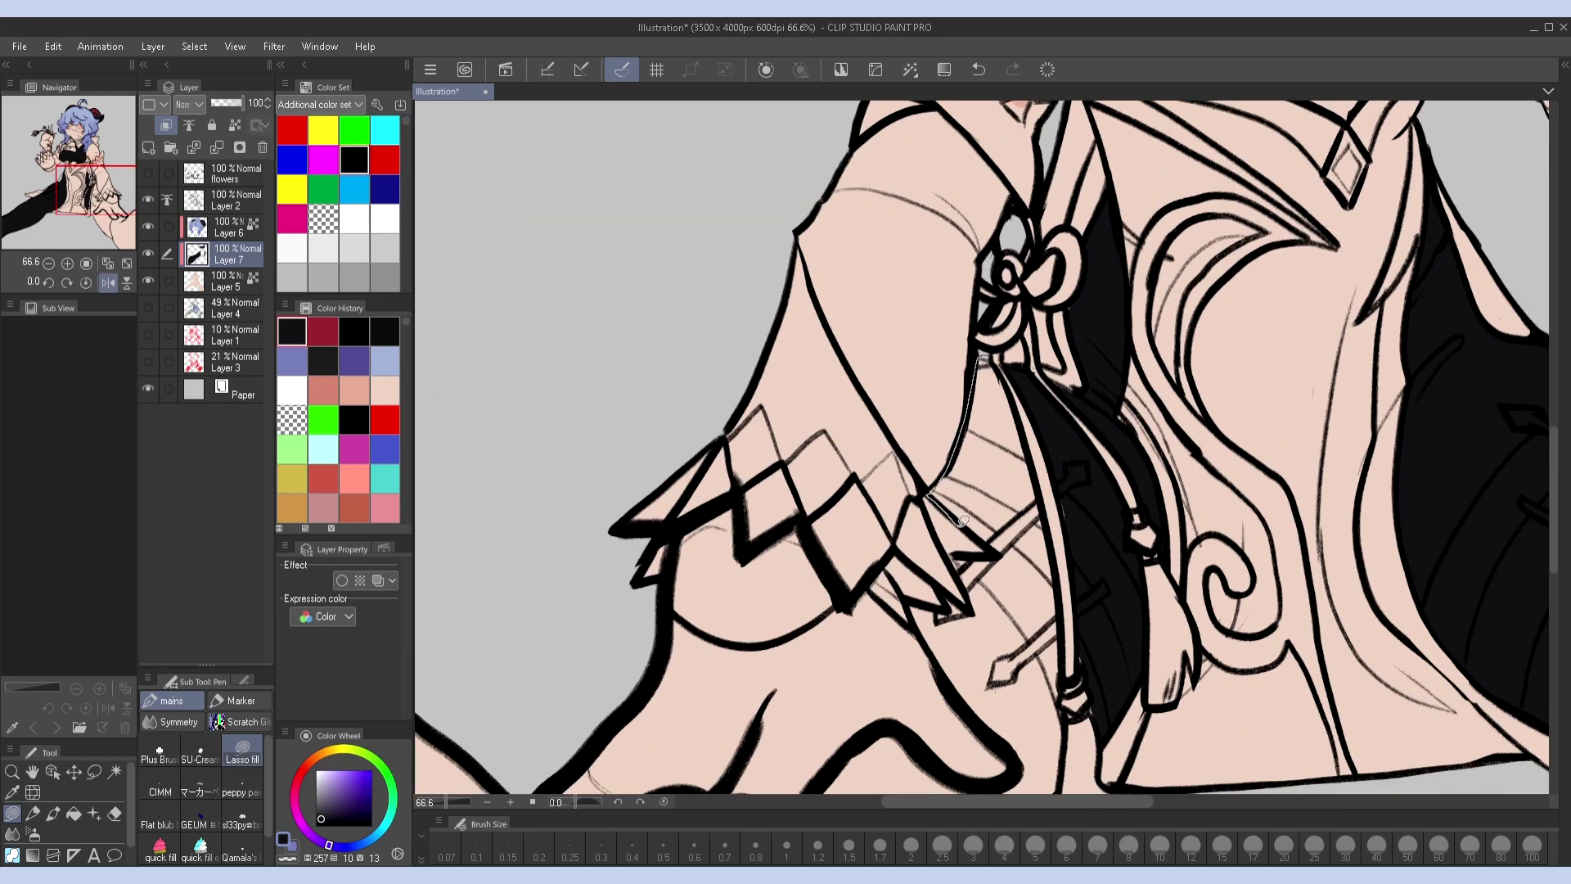
key("h")
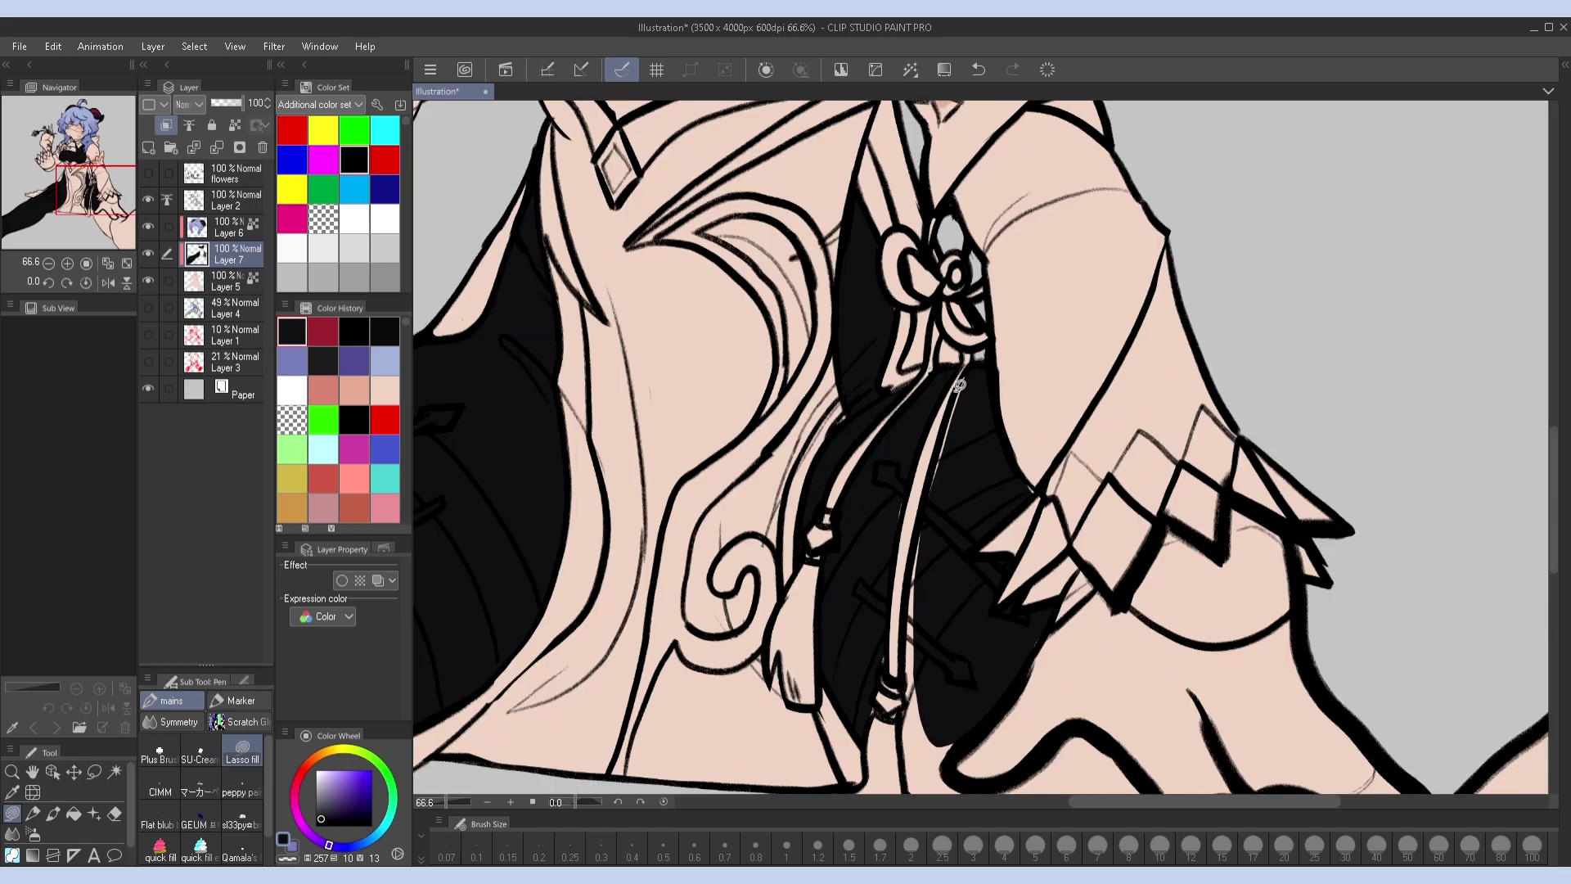
left_click_drag(937, 711, 935, 718)
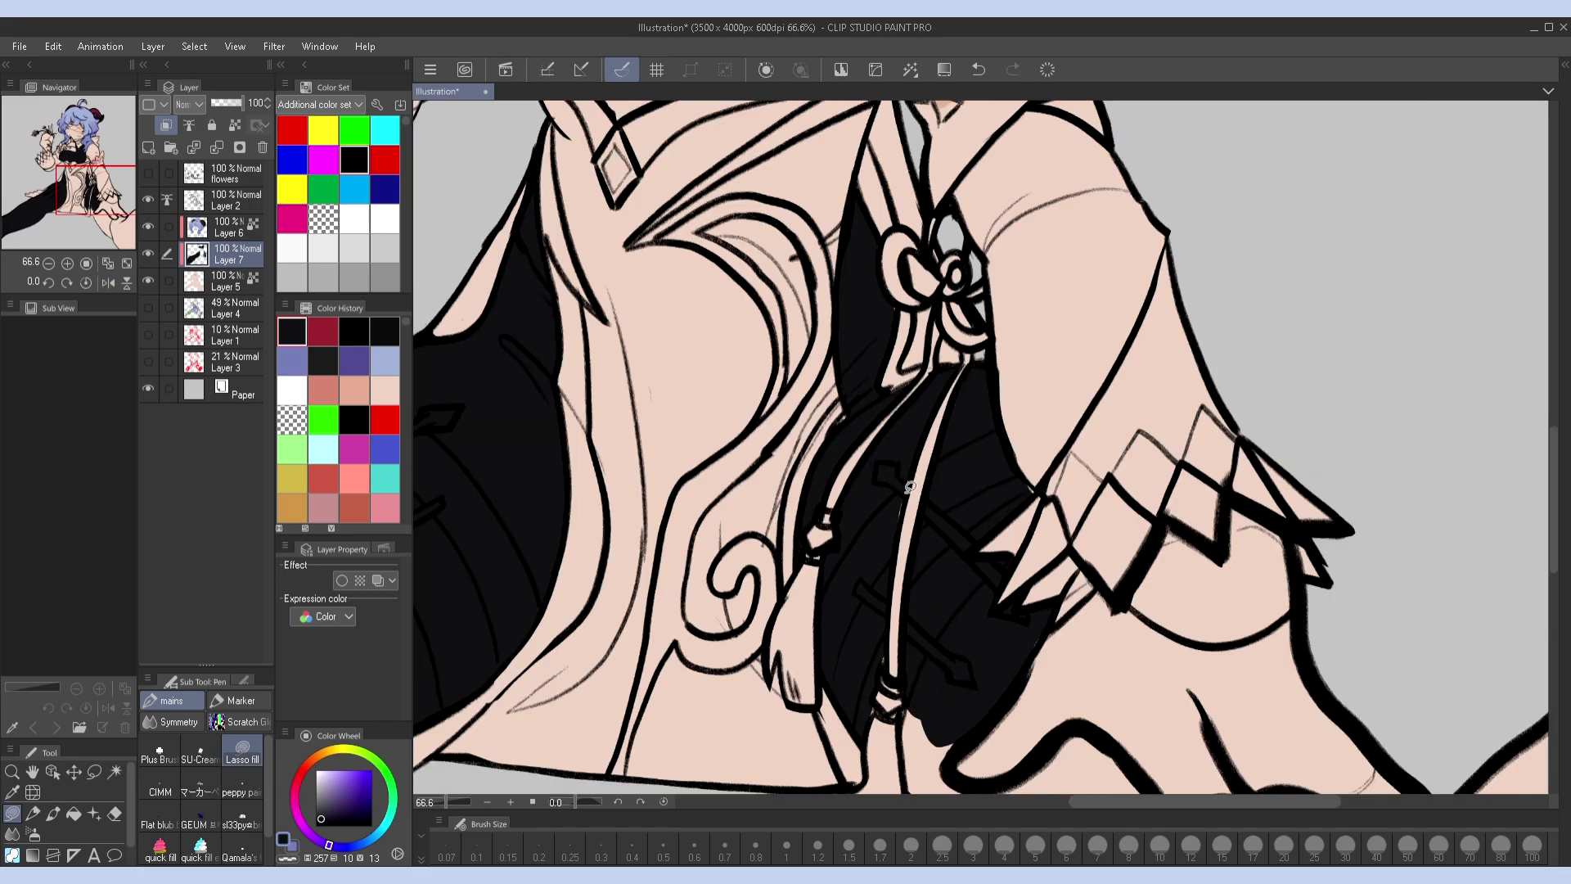
scroll(948, 432, "down", 3)
left_click_drag(924, 601, 963, 708)
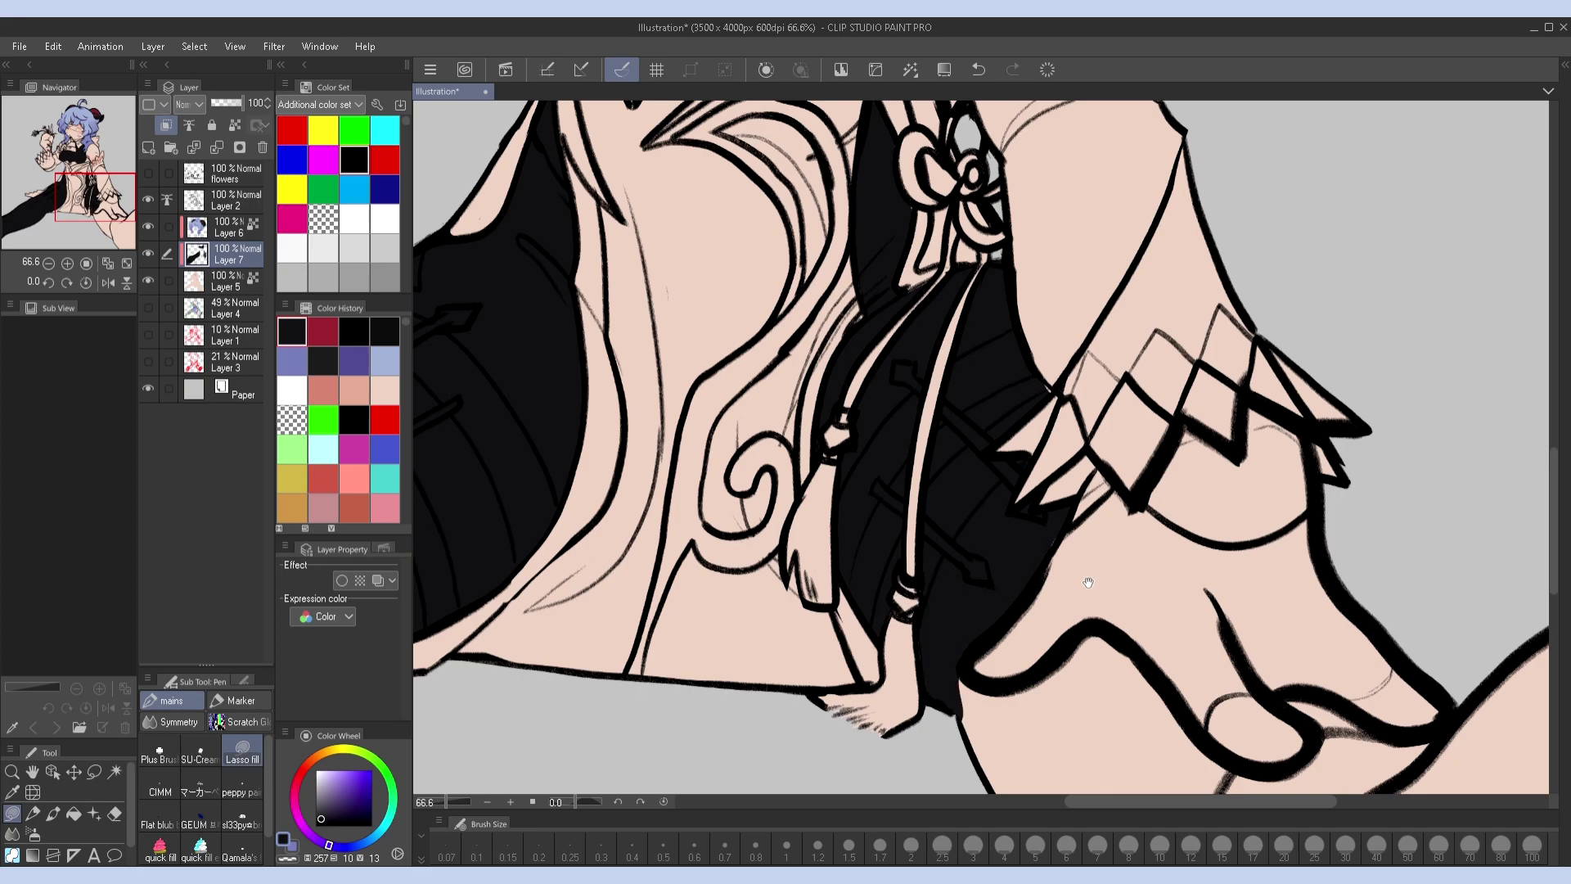
Lasso-fill the rest of the second leg behind the resting hand in near-black, out to the canvas edge
scroll(1000, 492, "up", 3)
scroll(1023, 397, "down", 5)
mouse_move(818, 433)
left_mouse_down()
mouse_move(1048, 769)
mouse_move(1020, 385)
mouse_move(1137, 381)
mouse_move(1129, 364)
left_mouse_up()
scroll(1048, 770, "down", 2)
key("ctrl+0")
key("h")
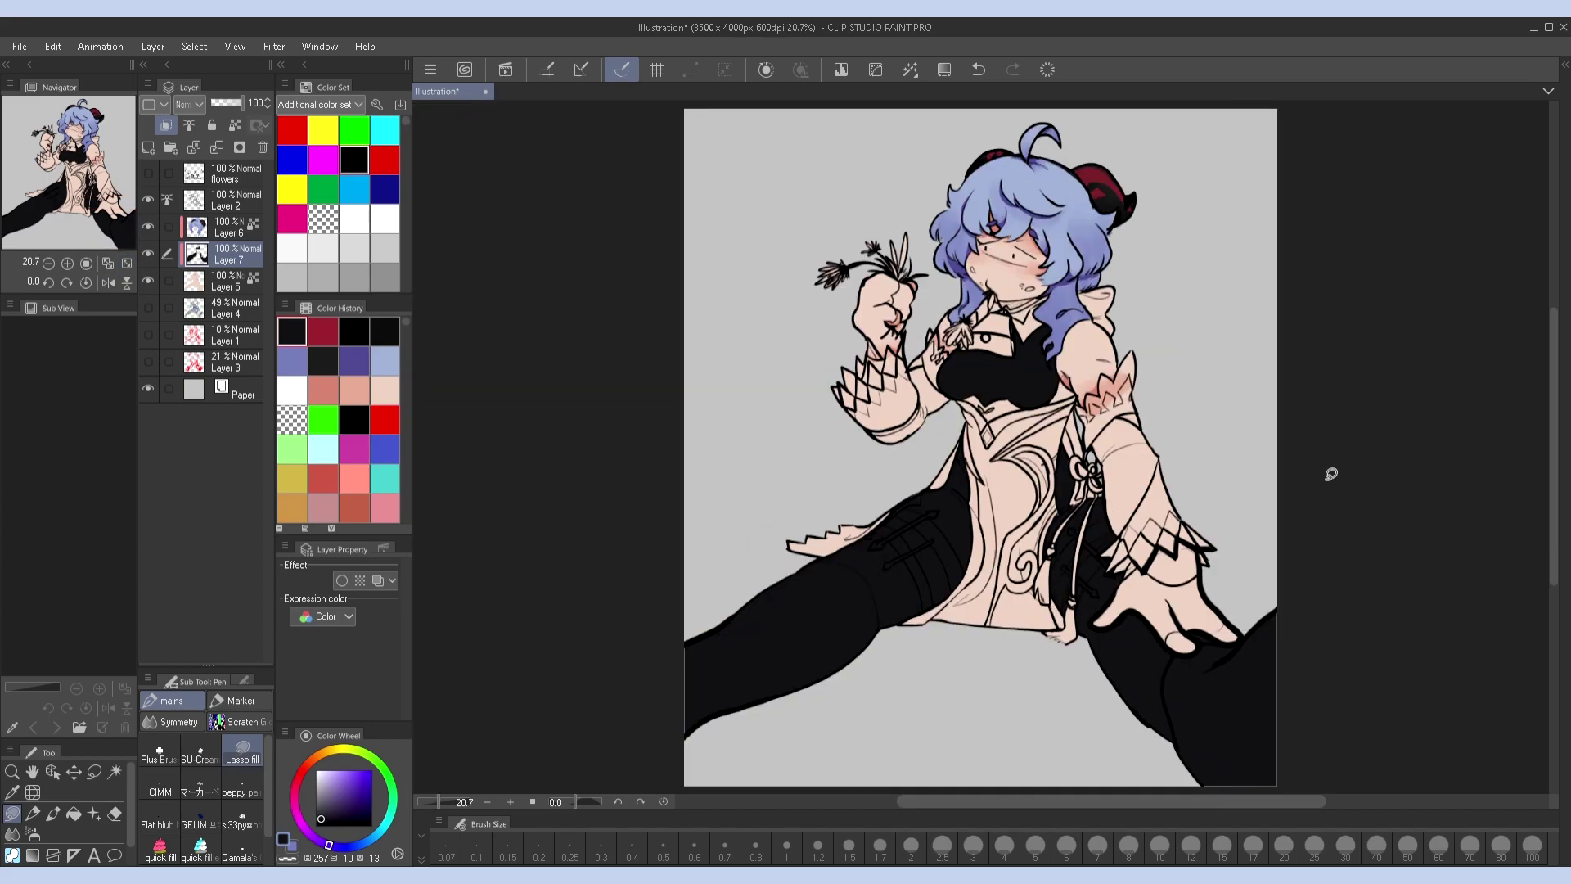
On the skin base layer, lasso-fill the gap where the extended leg meets the canvas edge
key("alt+bracketleft")
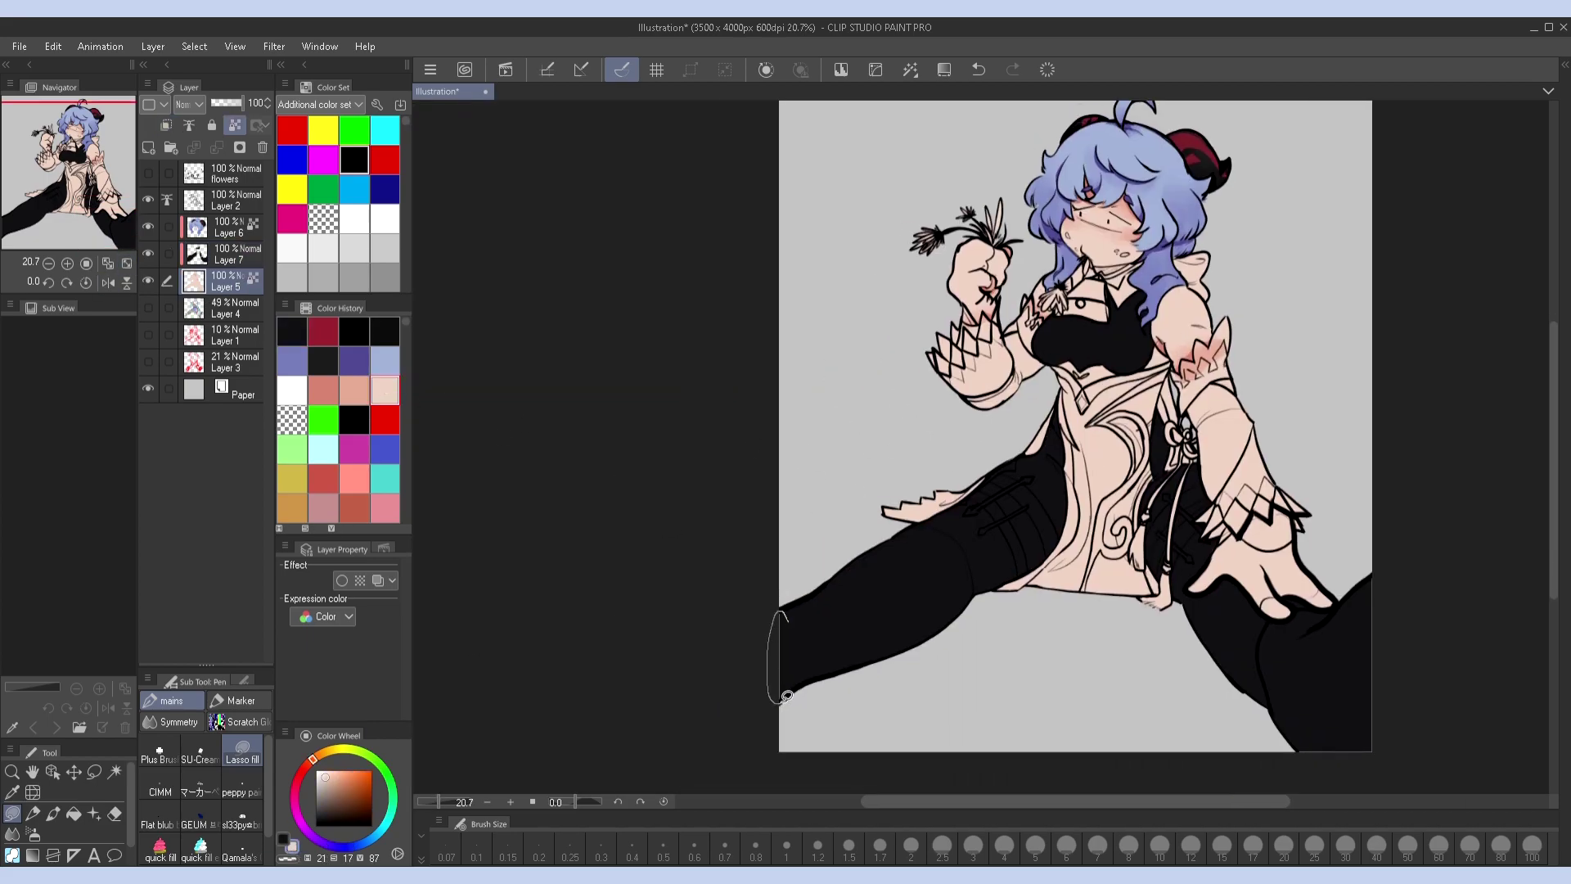
left_click_drag(786, 695, 785, 698)
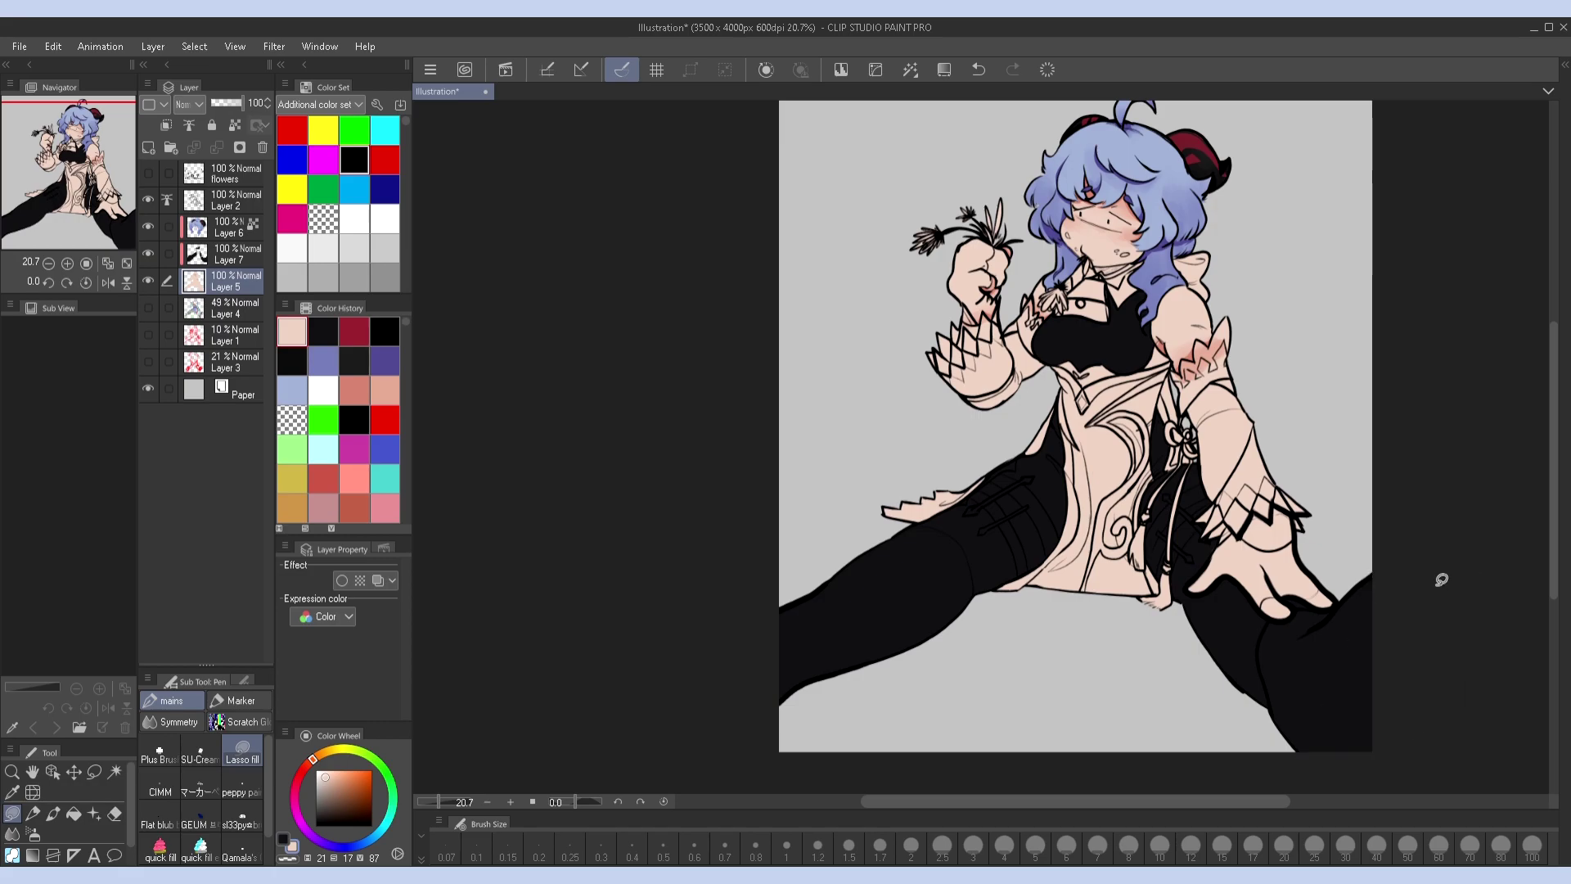
key("h")
Set the black clothing layer's blending mode to Multiply
key("alt+bracketright")
left_click(187, 104)
left_click(197, 119)
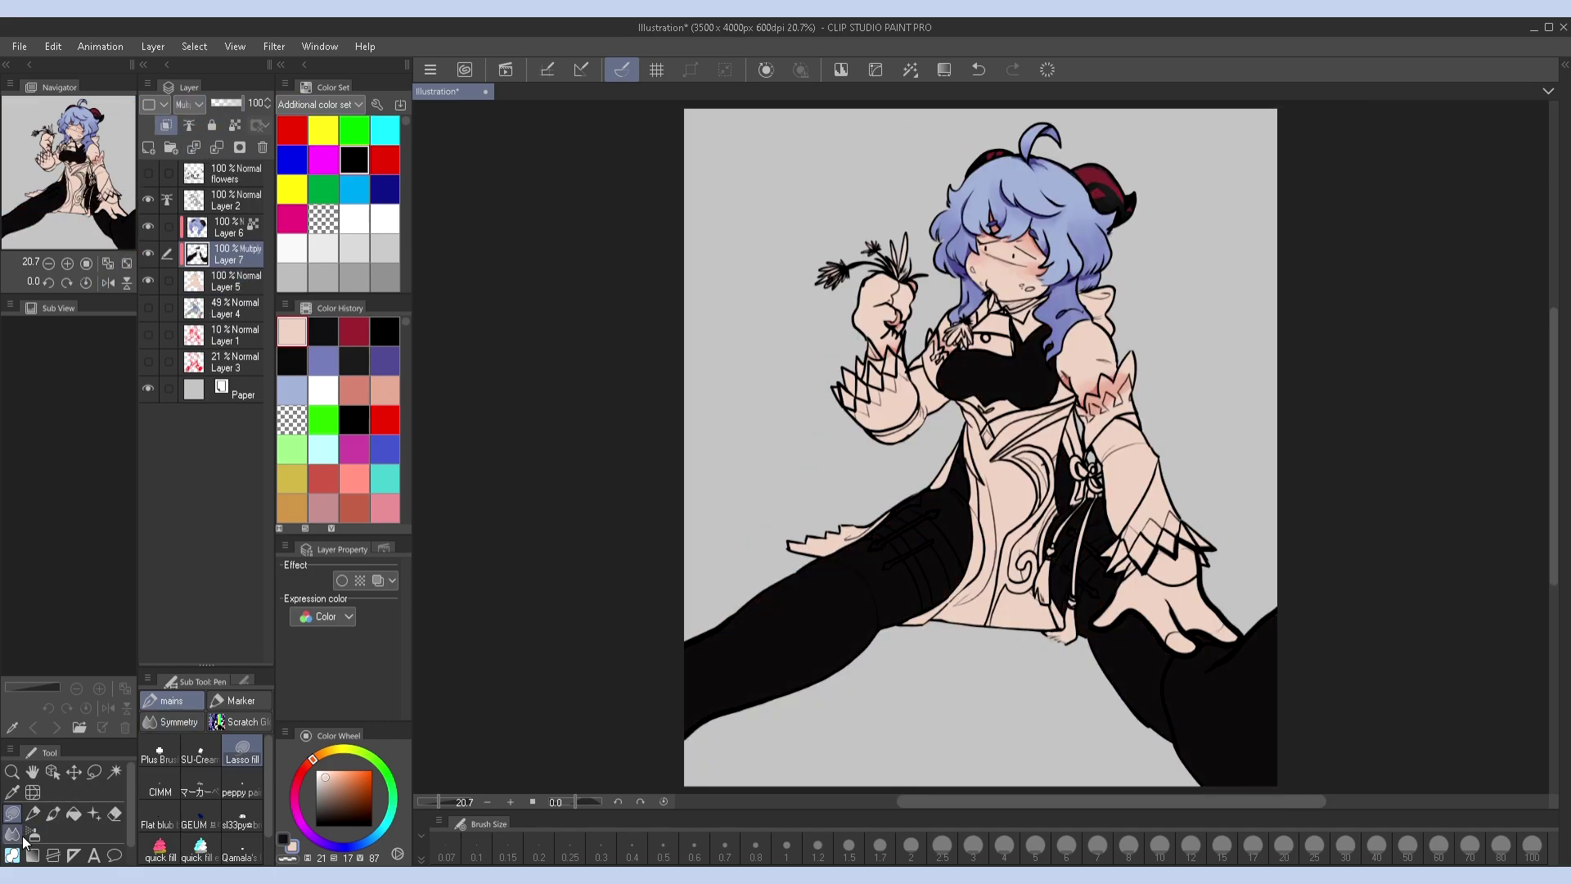
Lighten parts of the black leggings with the Soft eraser, varying its size, so the skin tone shows through faintly
left_click(114, 813)
key("h")
key("h")
key("h")
key("h")
key("h")
key("h")
key("bracketleft")
key("bracketleft")
key("bracketleft")
key("bracketleft")
key("h")
key("h")
mouse_move(1078, 401)
left_mouse_down()
mouse_move(1105, 523)
mouse_move(1146, 442)
left_mouse_up()
key("h")
key("bracketleft")
key("bracketleft")
key("bracketleft")
key("h")
key("bracketright")
key("bracketright")
key("bracketright")
key("bracketright")
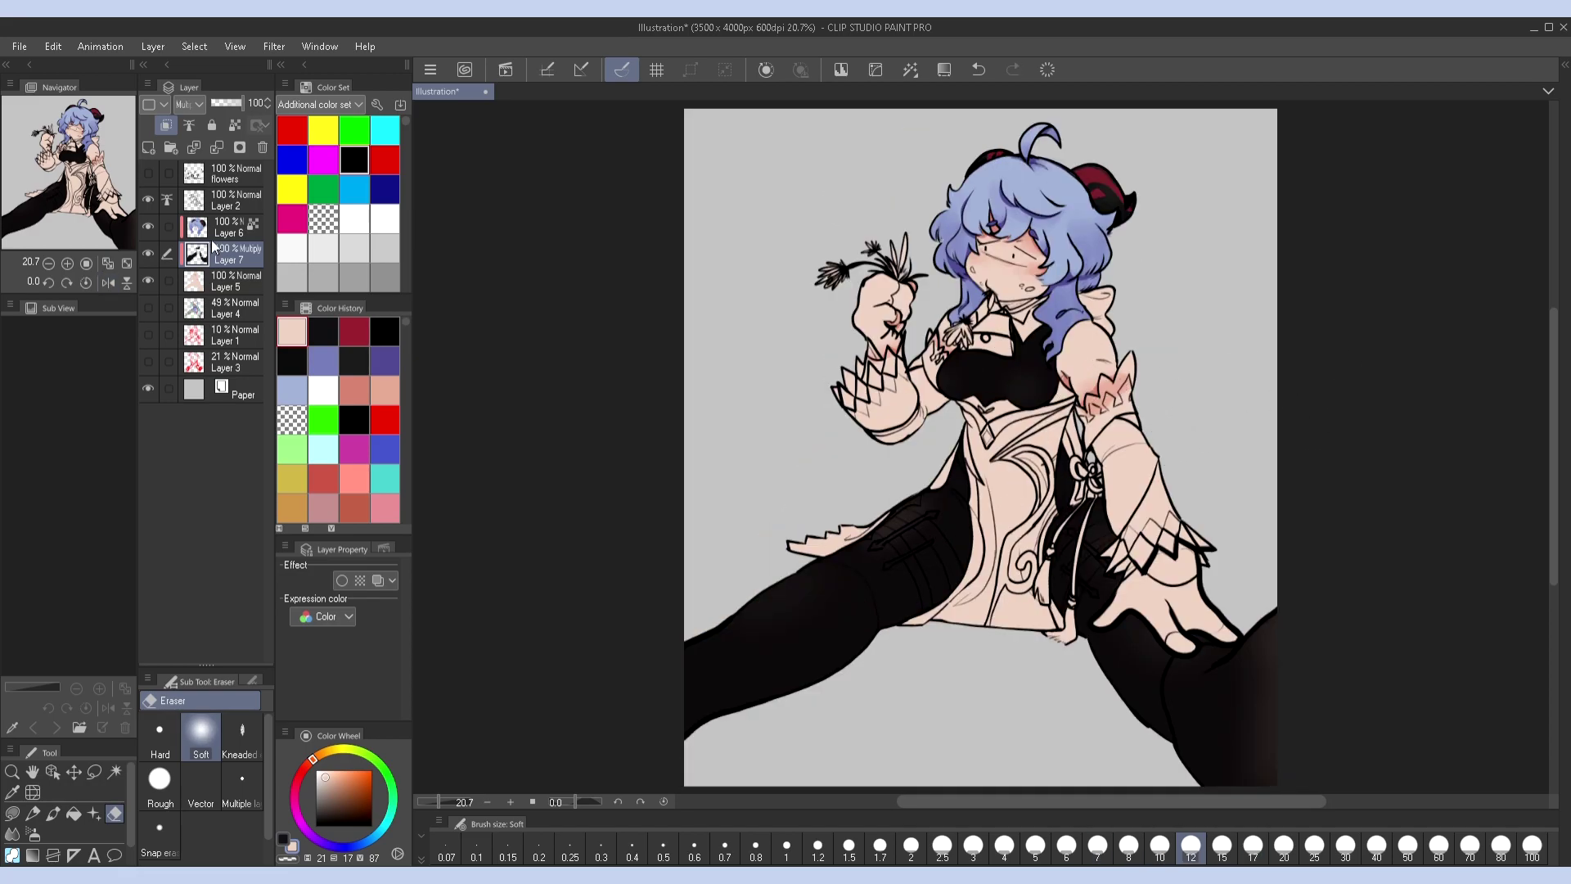
Lock the clothing layer's transparent pixels and brush a black sampled from the thigh over the leggings, enlarging the brush to 15
key("p")
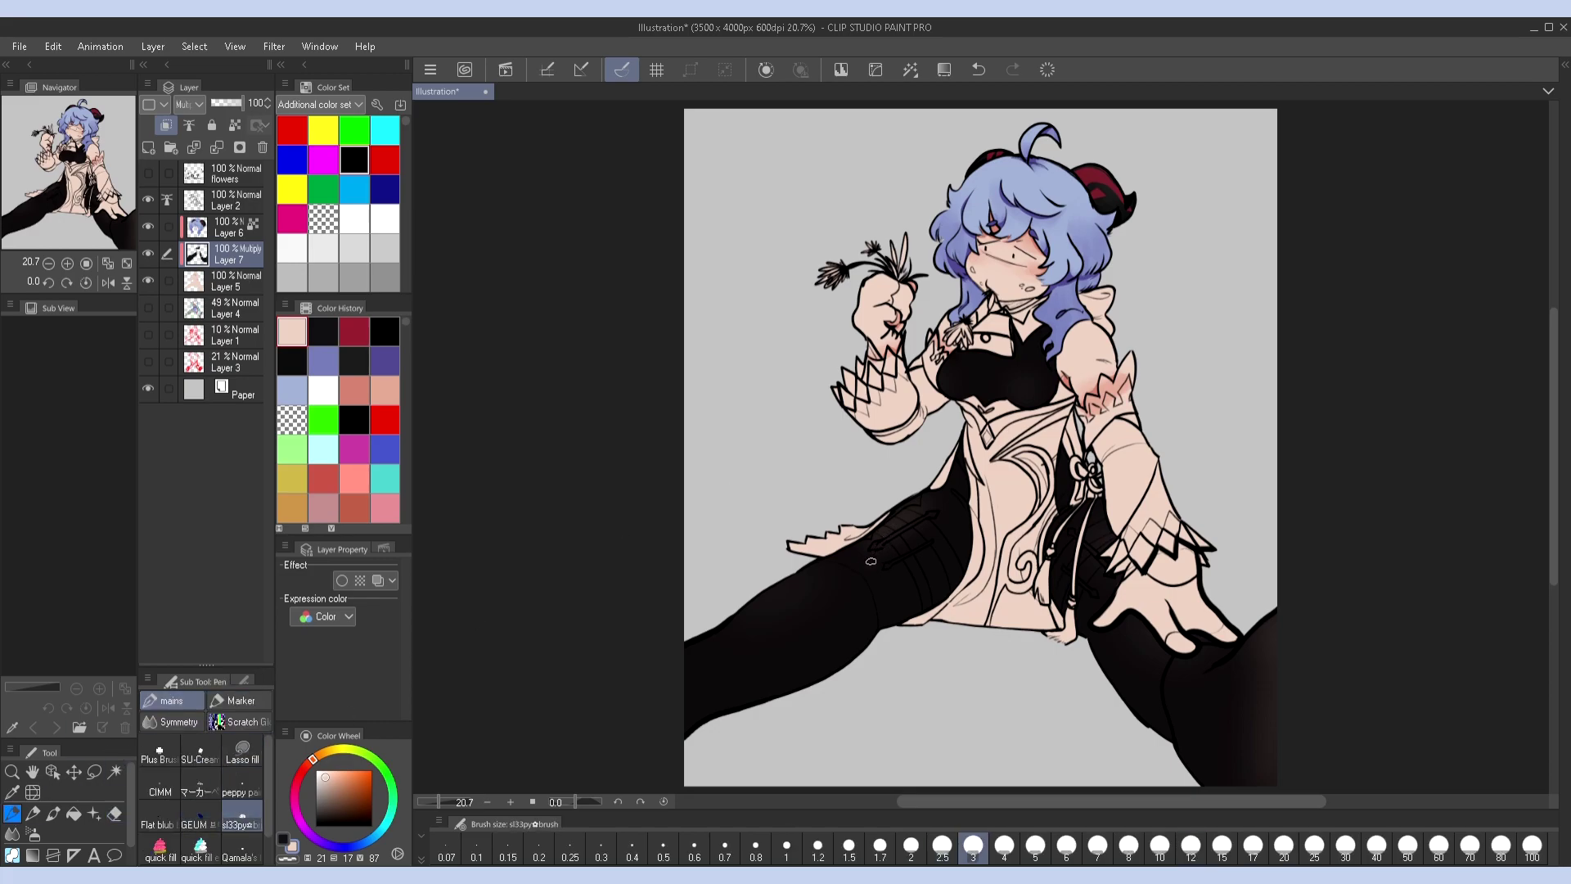
key("bracketright")
key("bracketright")
left_click(946, 550, "alt")
key("bracketright")
key("bracketright")
key("bracketright")
key("slash")
key("bracketright")
key("bracketright")
key("bracketright")
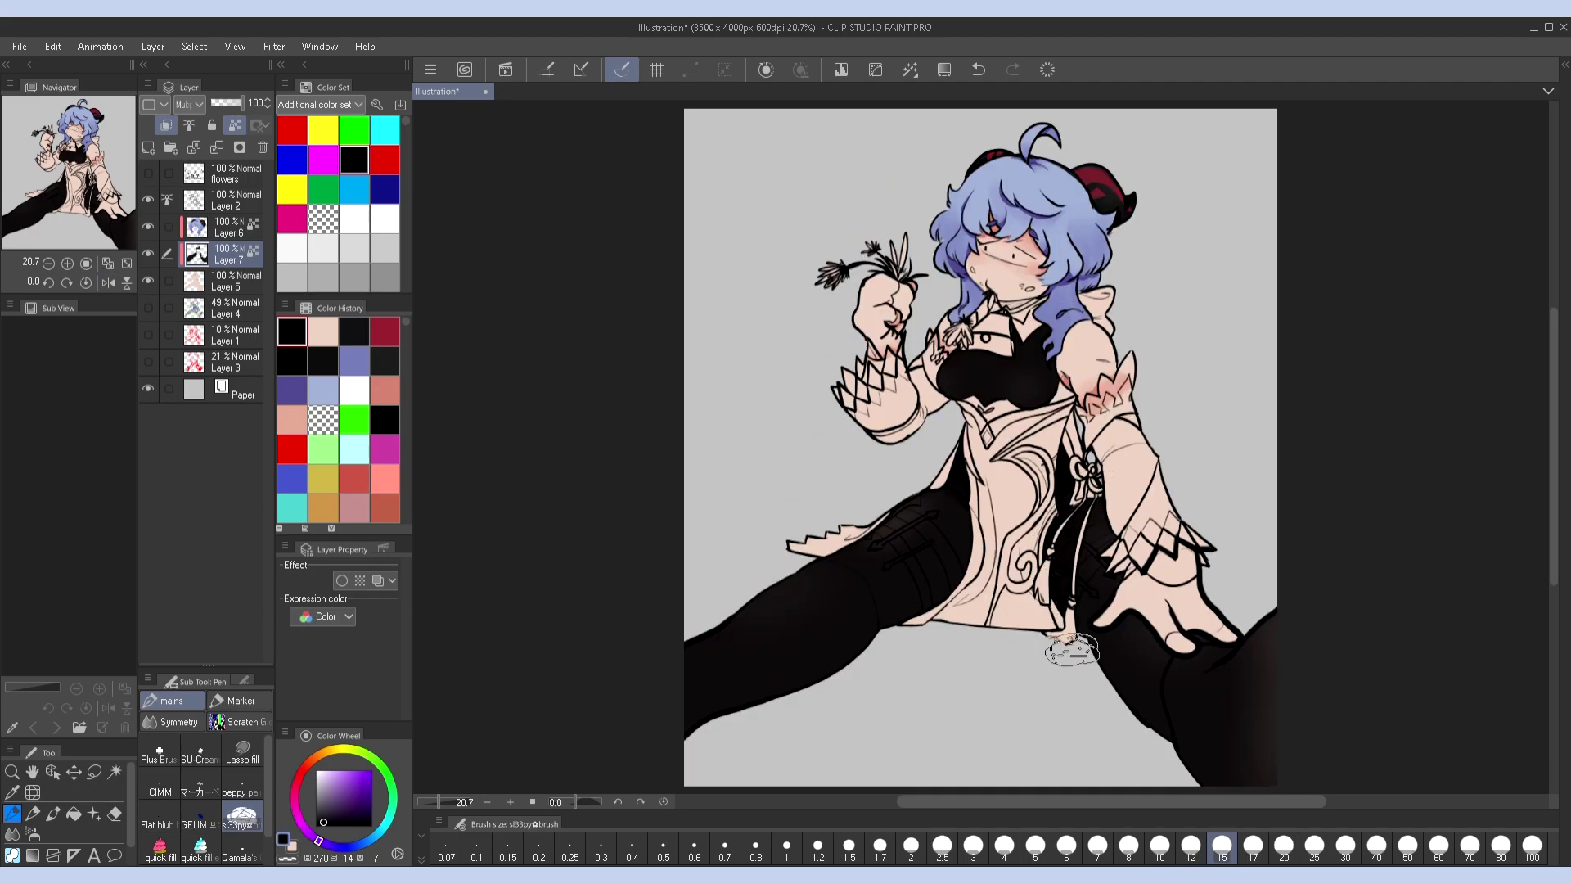
Deepen the black shading on the thighs and along the stocking's upper edge, reducing the brush from 10 to 2.5
key("h")
key("bracketleft")
key("bracketleft")
scroll(878, 541, "up", 2)
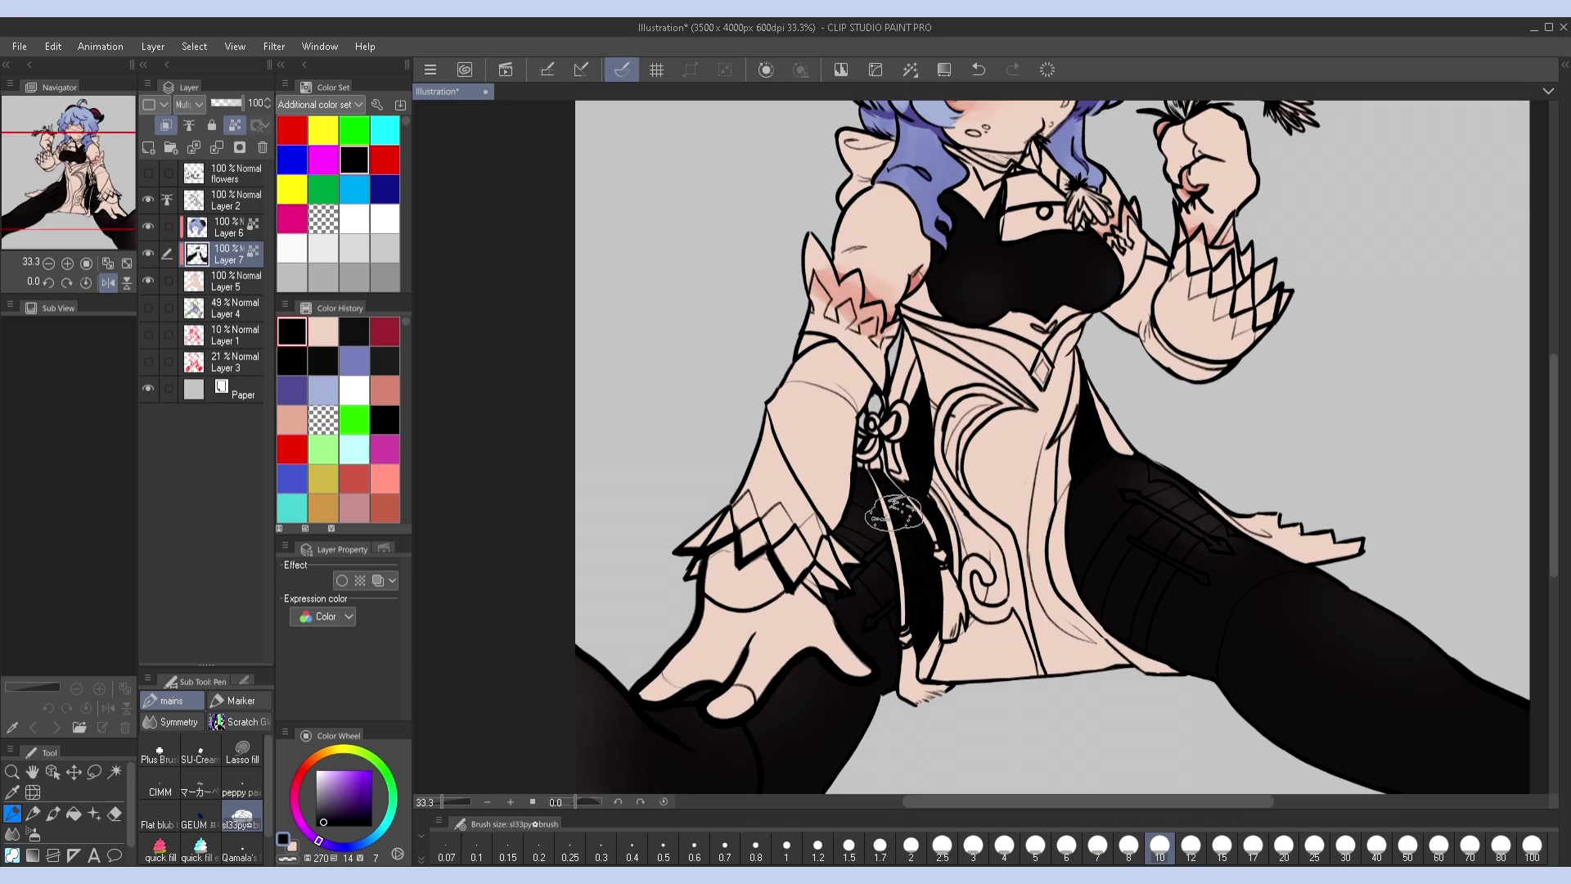
key("h")
key("bracketleft")
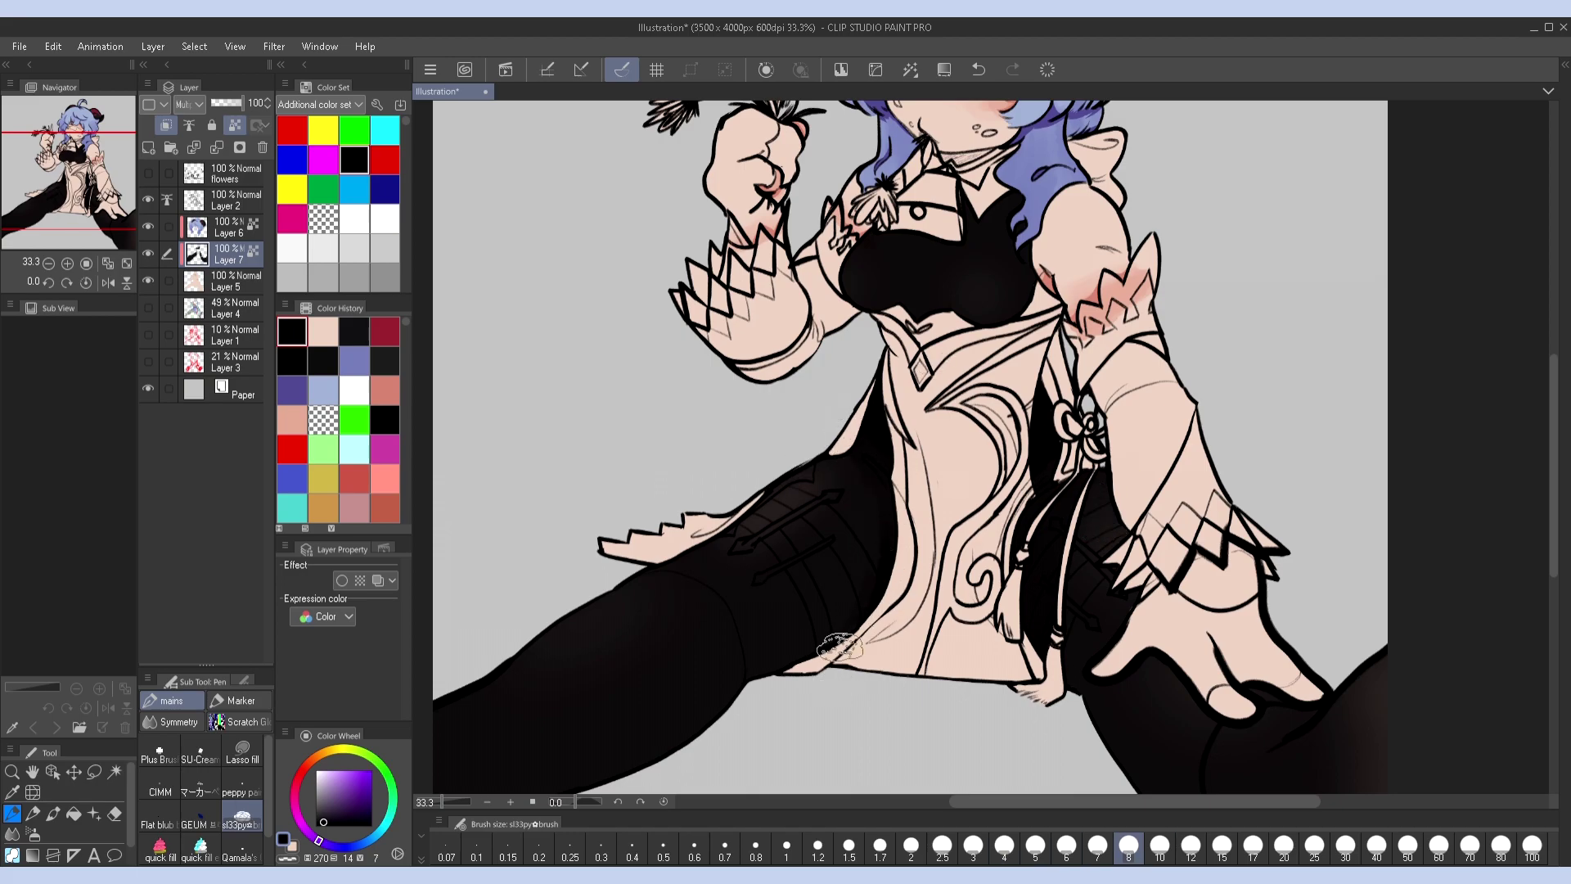
key("h")
key("h")
left_click_drag(648, 572, 714, 510)
key("h")
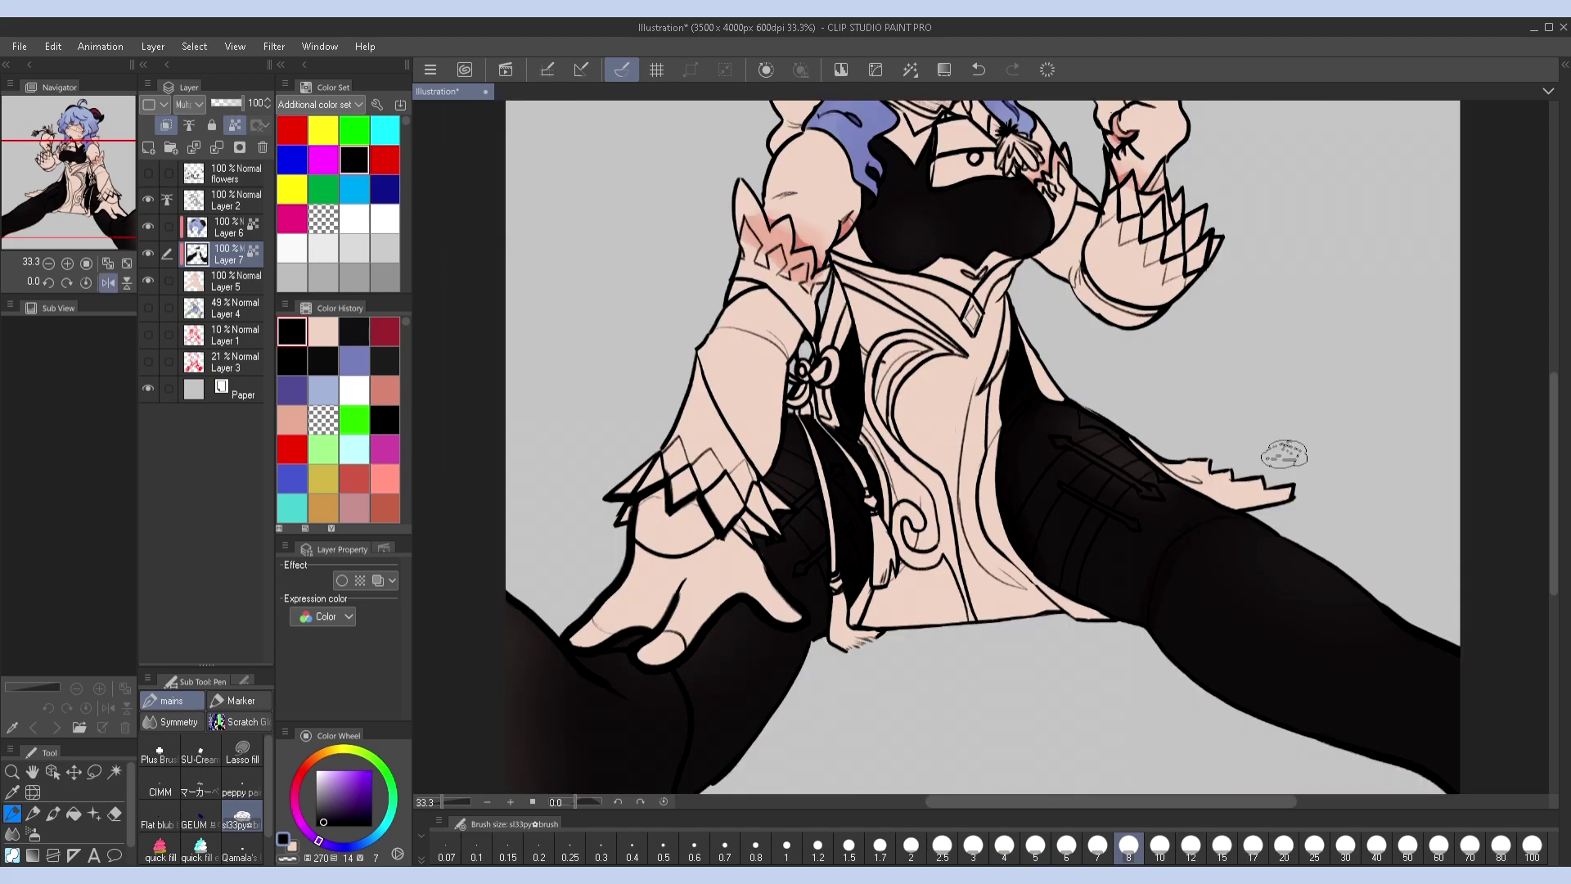
key("bracketleft")
key("bracketleft")
key("bracketright")
key("bracketleft")
key("bracketleft")
key("bracketleft")
key("bracketleft")
key("bracketleft")
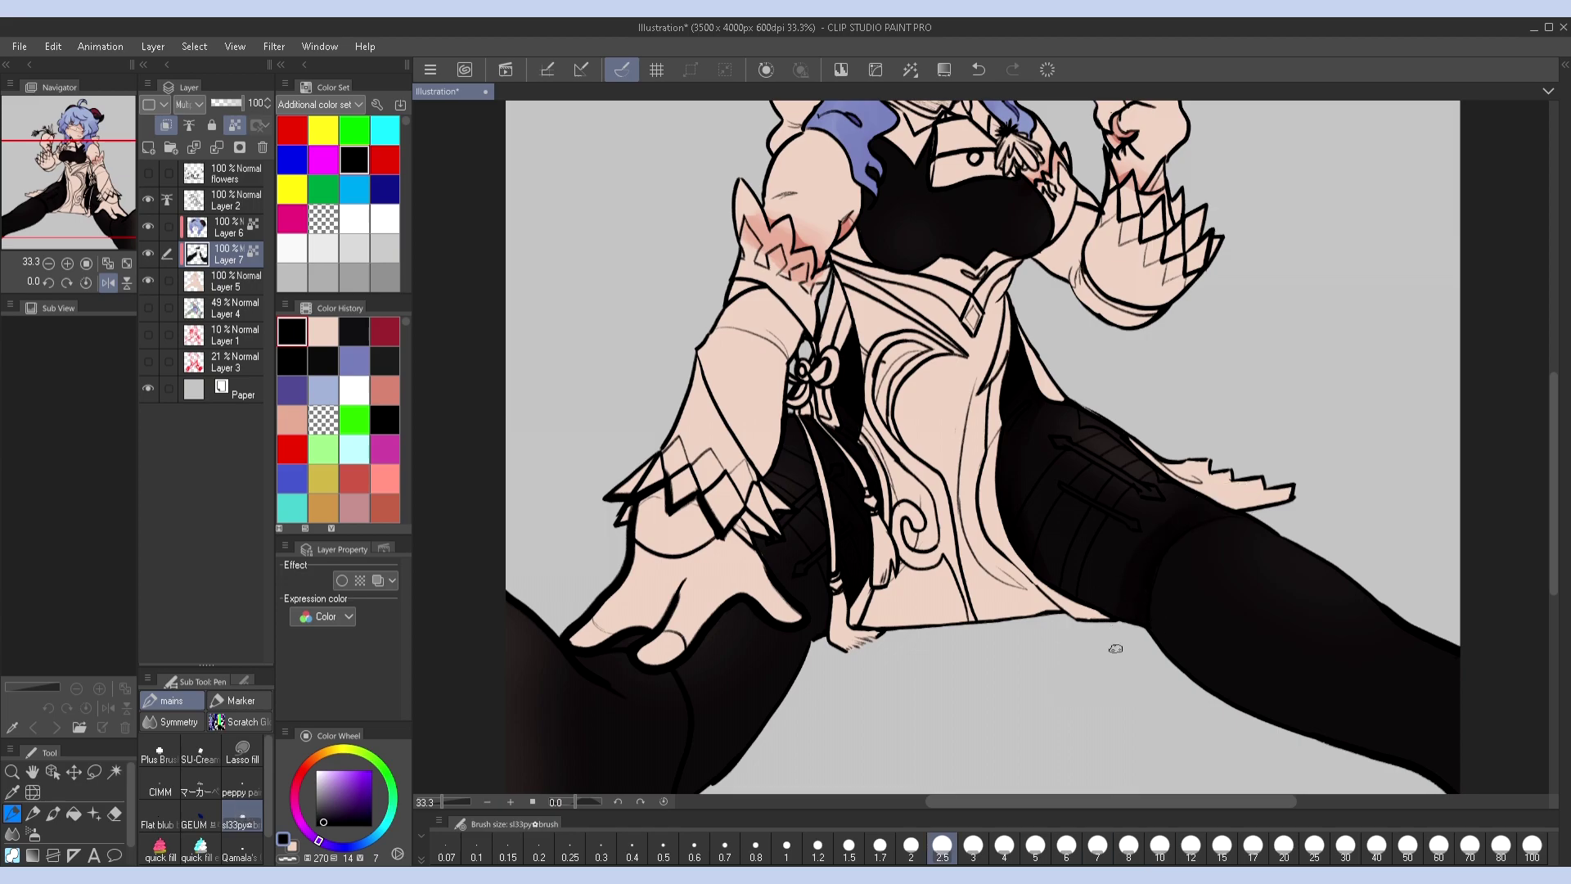
Brush soft black shading along the lower legs with the brush enlarged to 8
key("h")
key("bracketright")
key("bracketright")
key("bracketright")
key("bracketright")
left_click_drag(524, 711, 734, 547)
key("h")
key("bracketright")
key("bracketright")
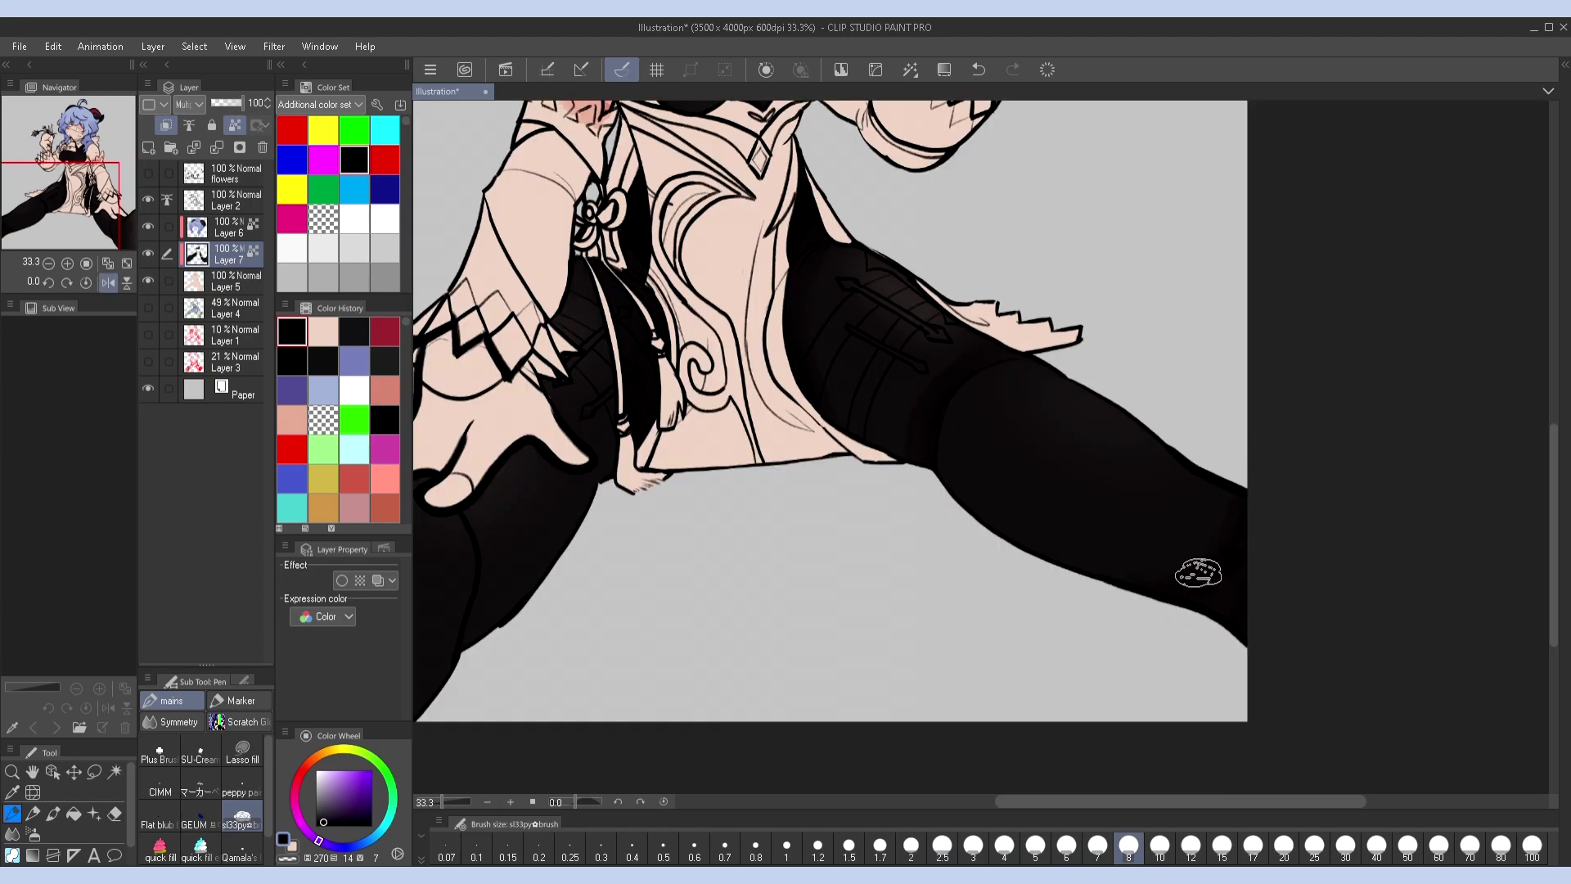
key("h")
left_click_drag(1346, 465, 1244, 664)
key("h")
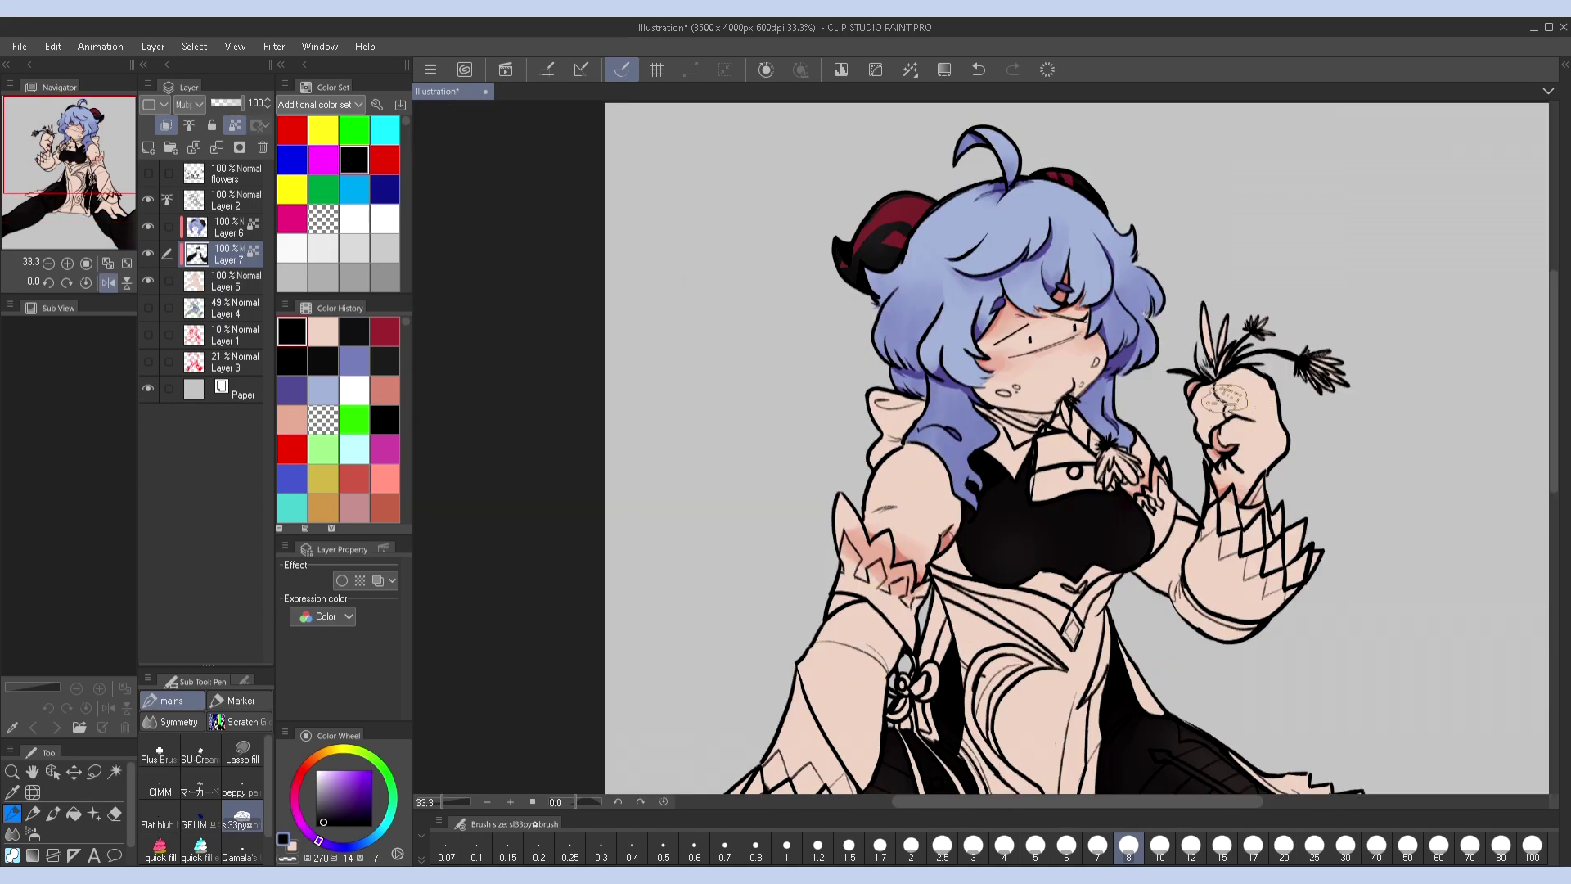
Shade the black chest section of the outfit with near-black and sampled black tones, using brush sizes 5 and 6
key("h")
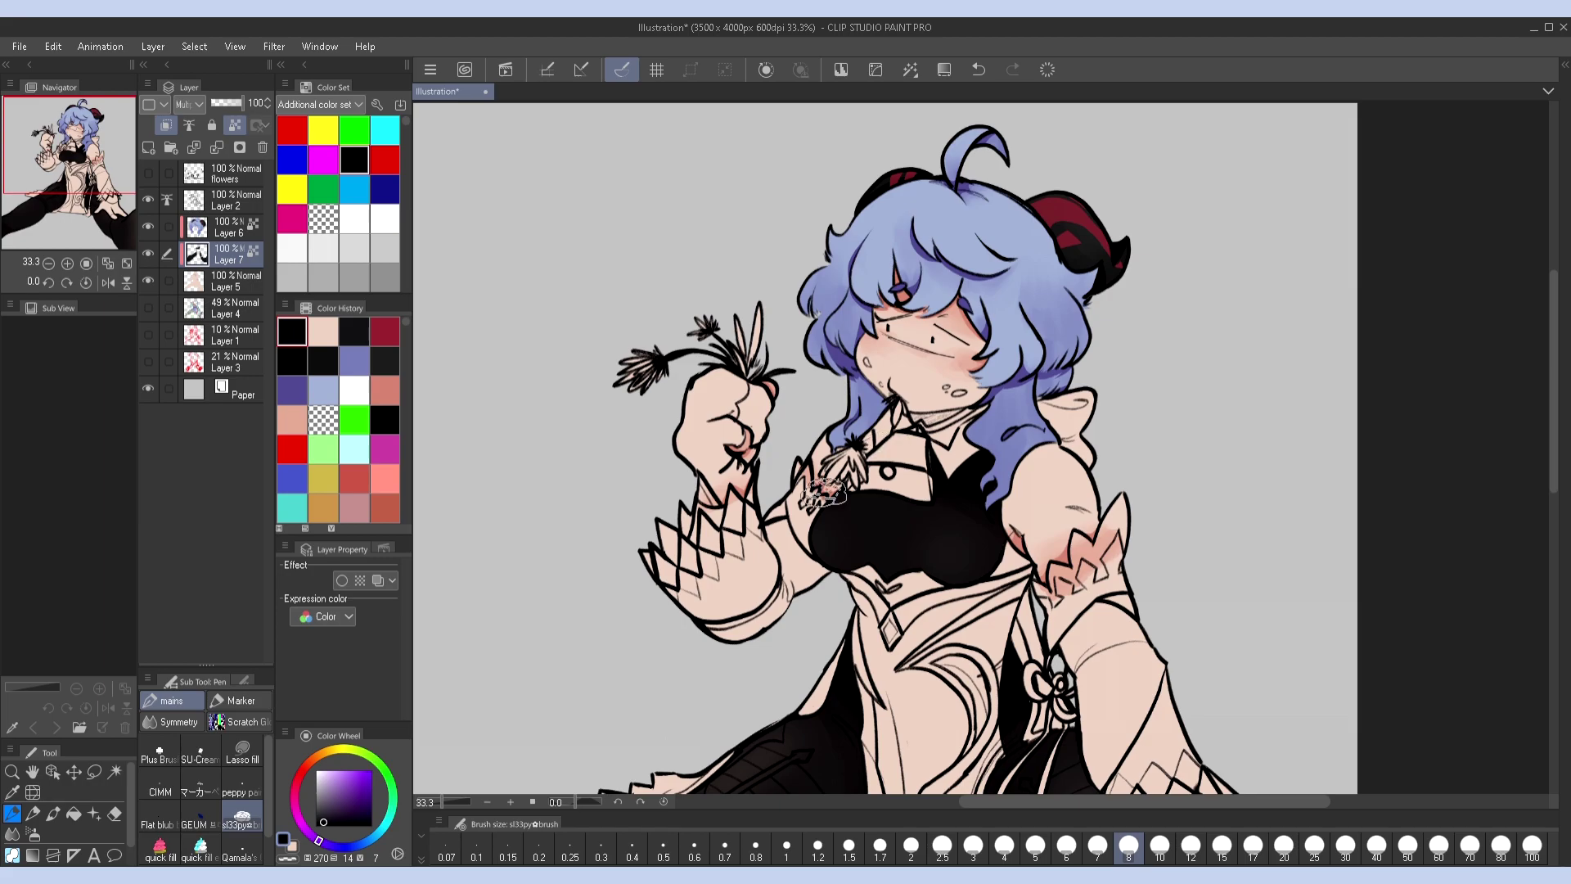
key("bracketleft")
key("bracketleft")
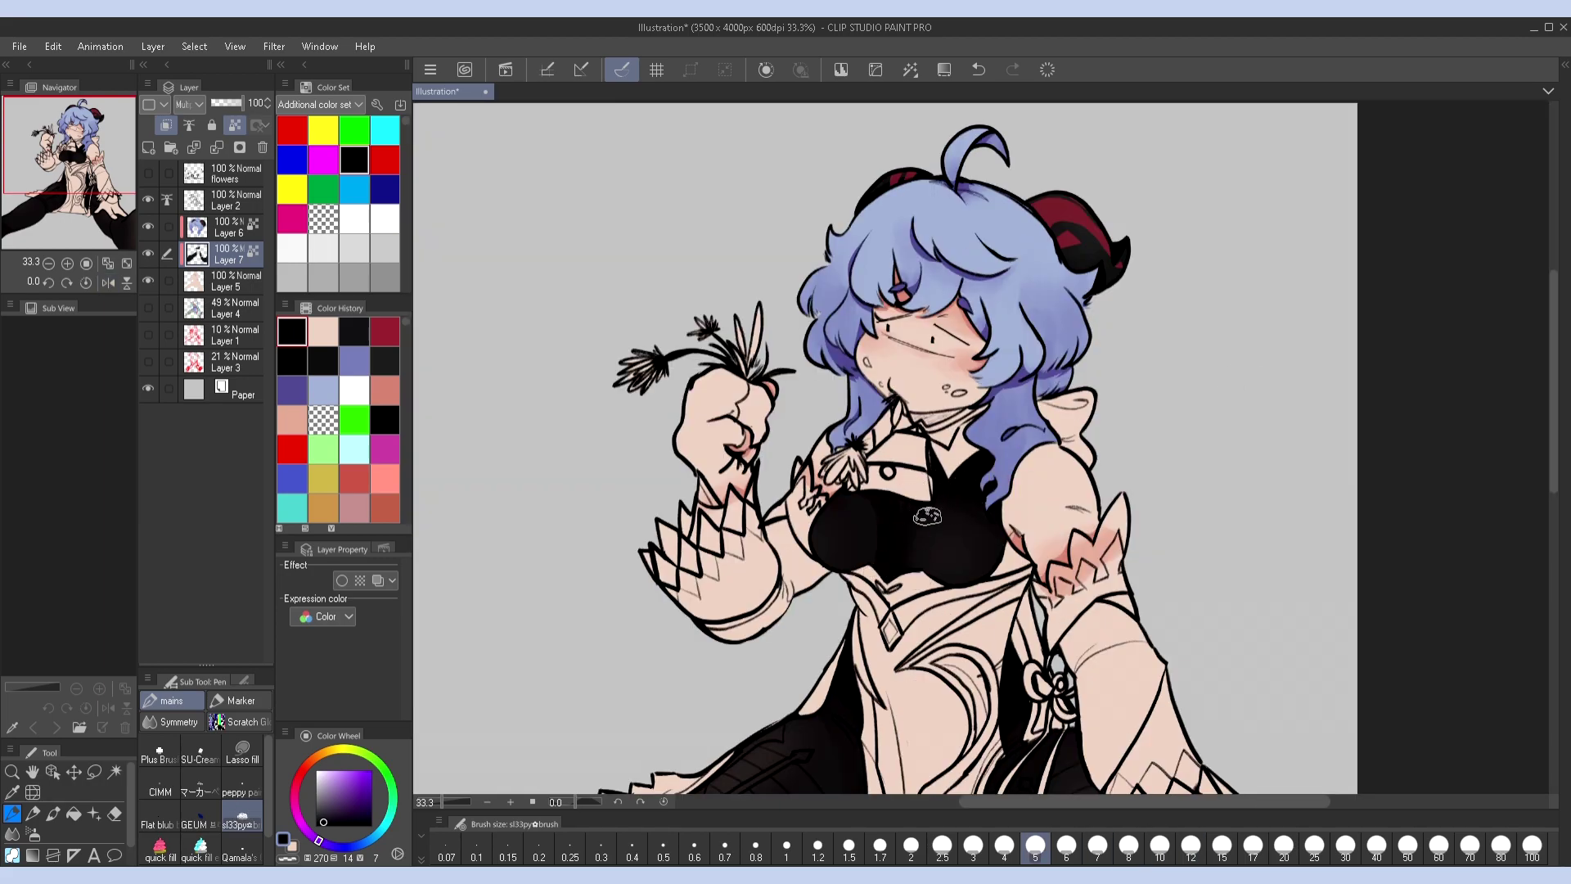
key("h")
key("h")
left_click(354, 331)
key("h")
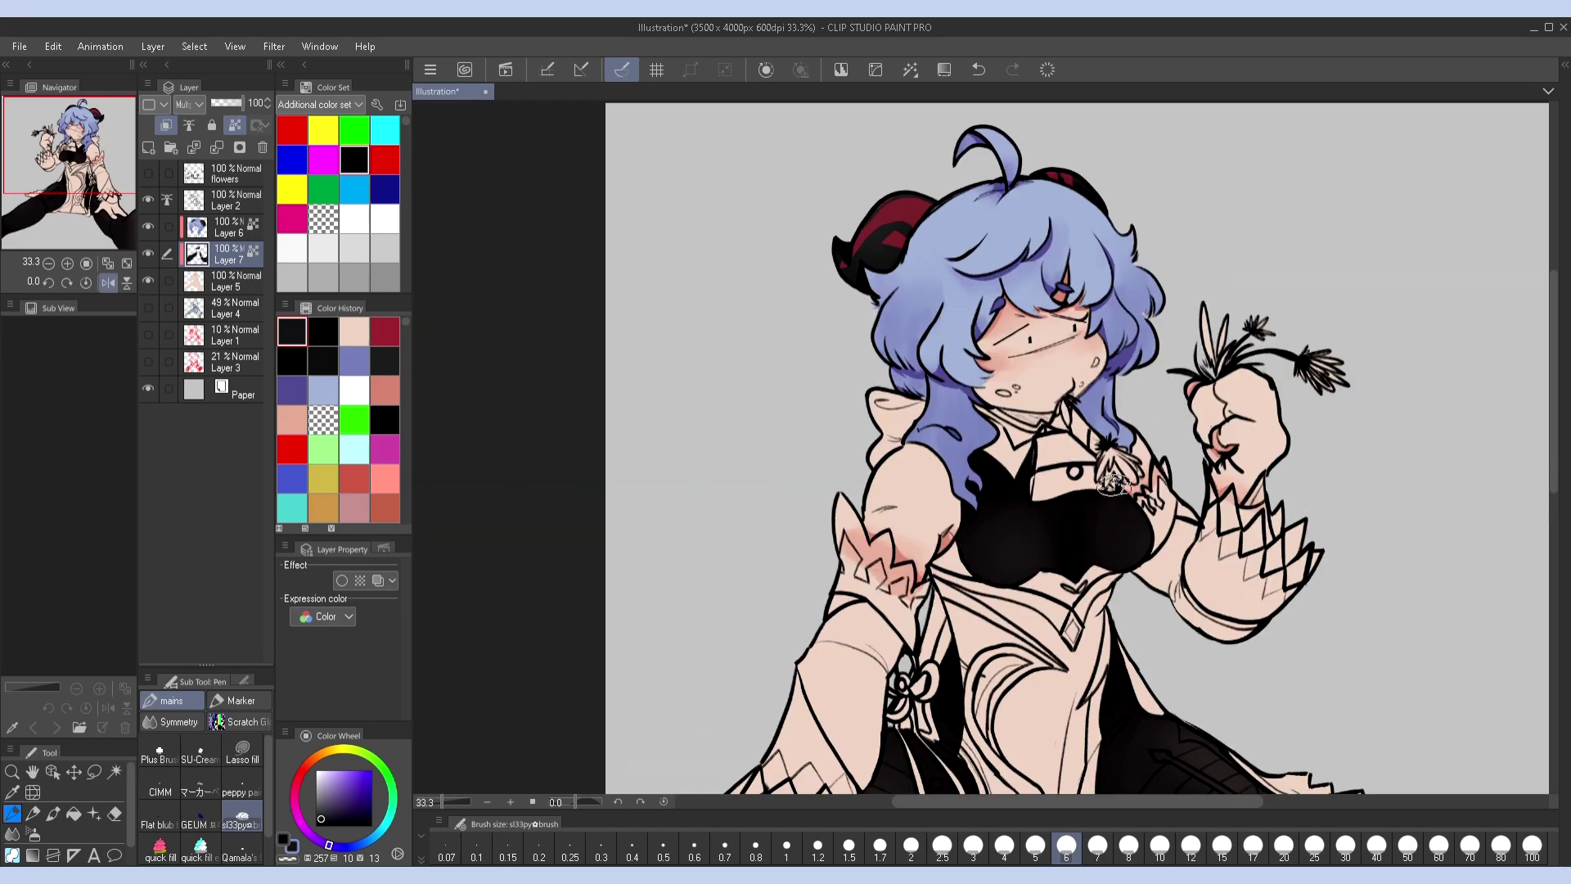
key("h")
key("h")
key("h")
left_click(906, 534, "alt")
mouse_move(1257, 675)
left_mouse_down()
mouse_move(1258, 507)
mouse_move(1291, 369)
mouse_move(1220, 527)
mouse_move(1220, 497)
left_mouse_up()
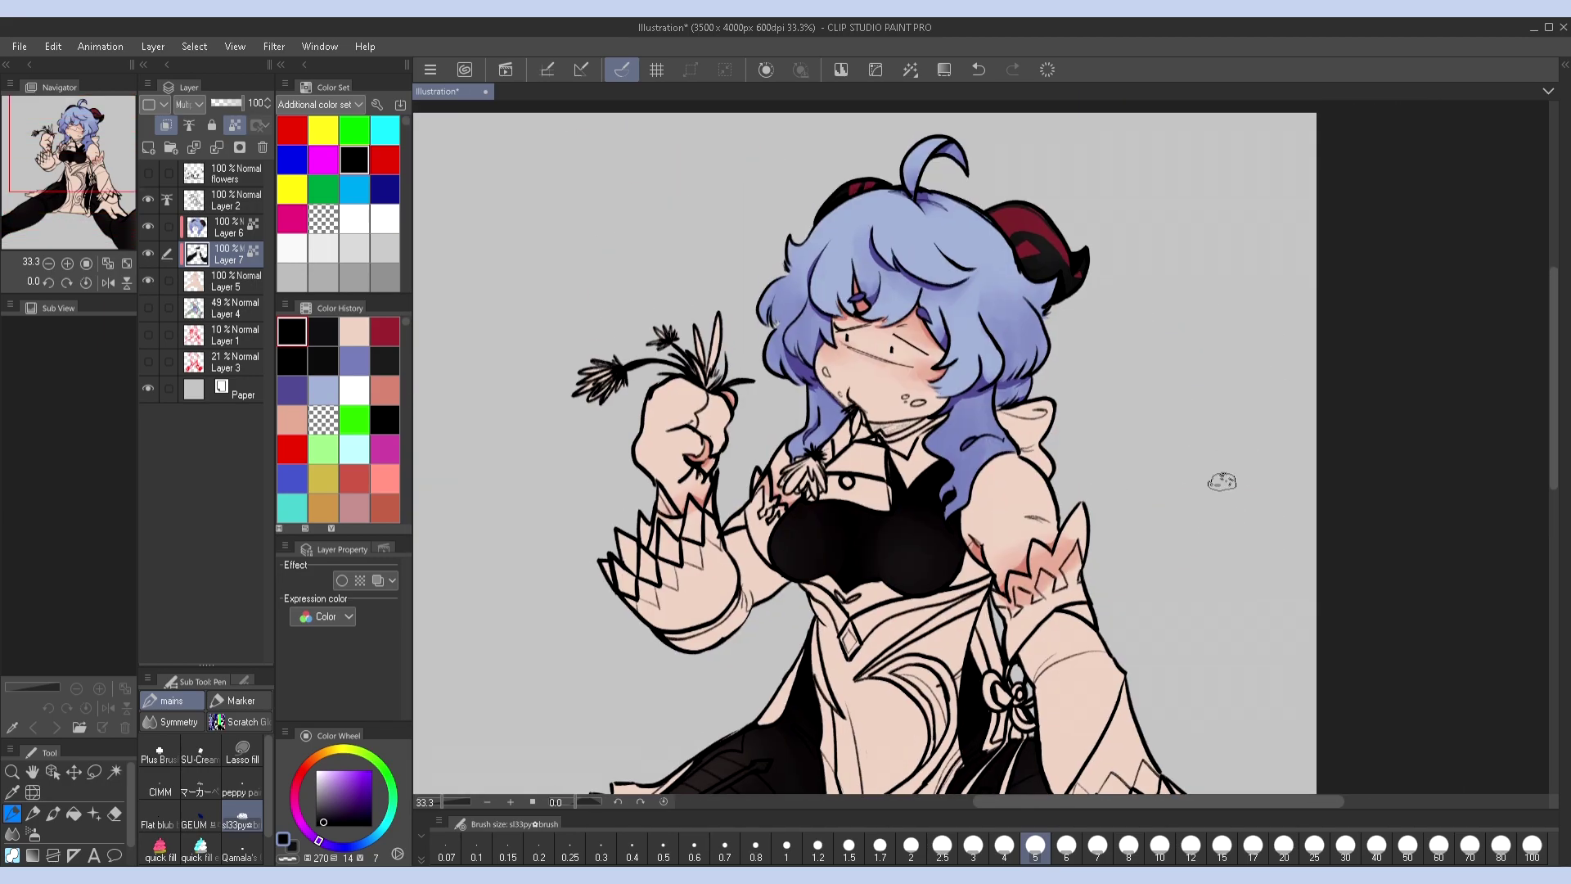
Select the line art layer and touch up the facial and hair lines in black with the A. HB pencil
left_click(242, 751)
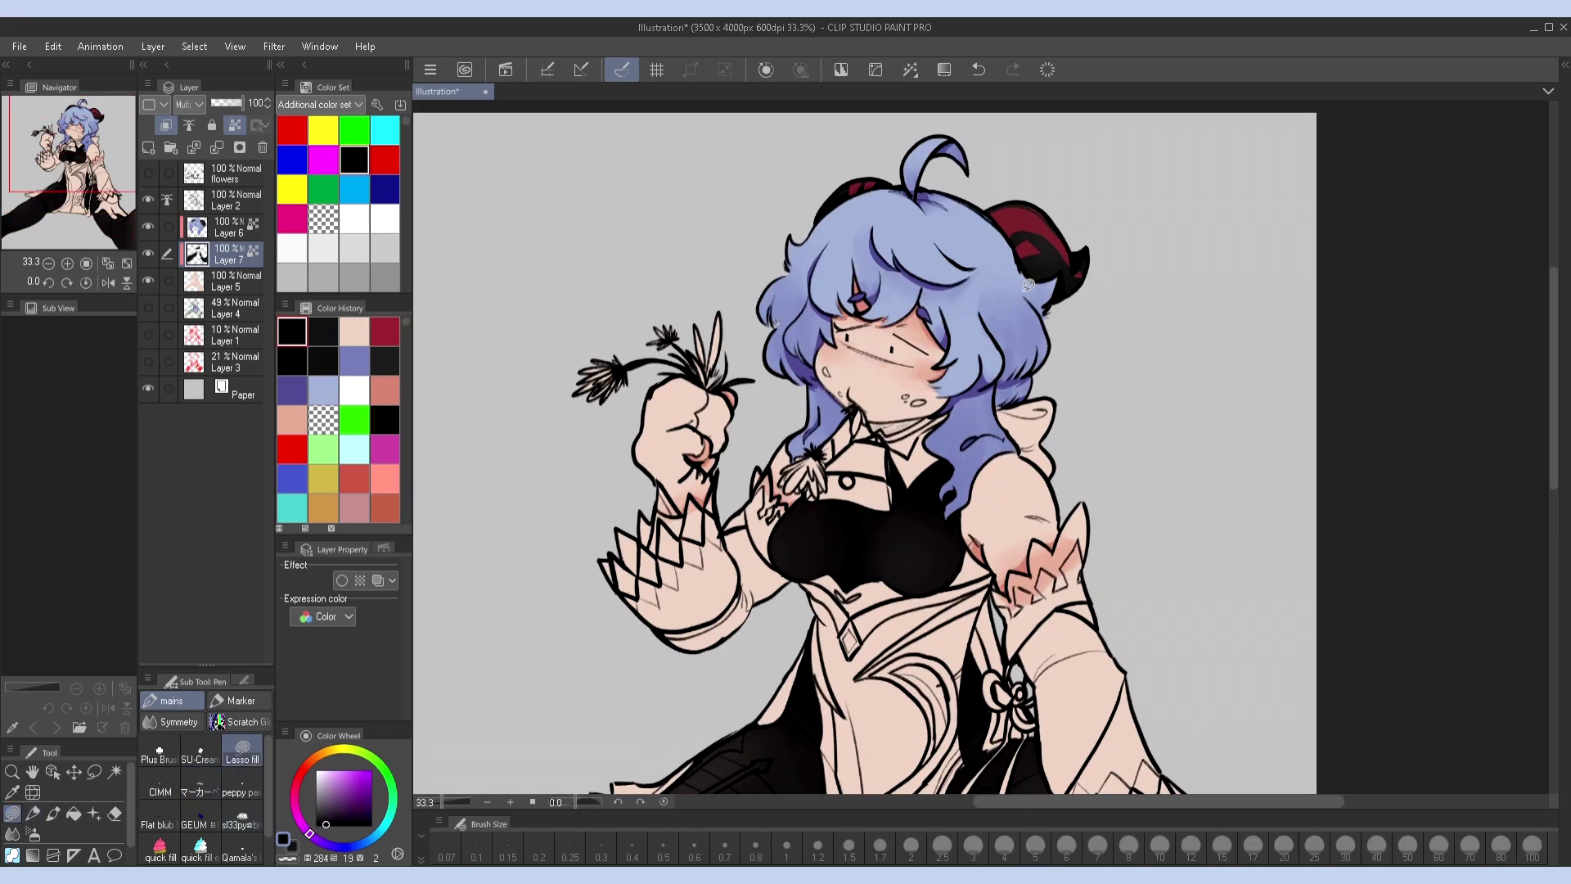
scroll(1029, 283, "up", 5)
left_click(945, 309, "ctrl+shift")
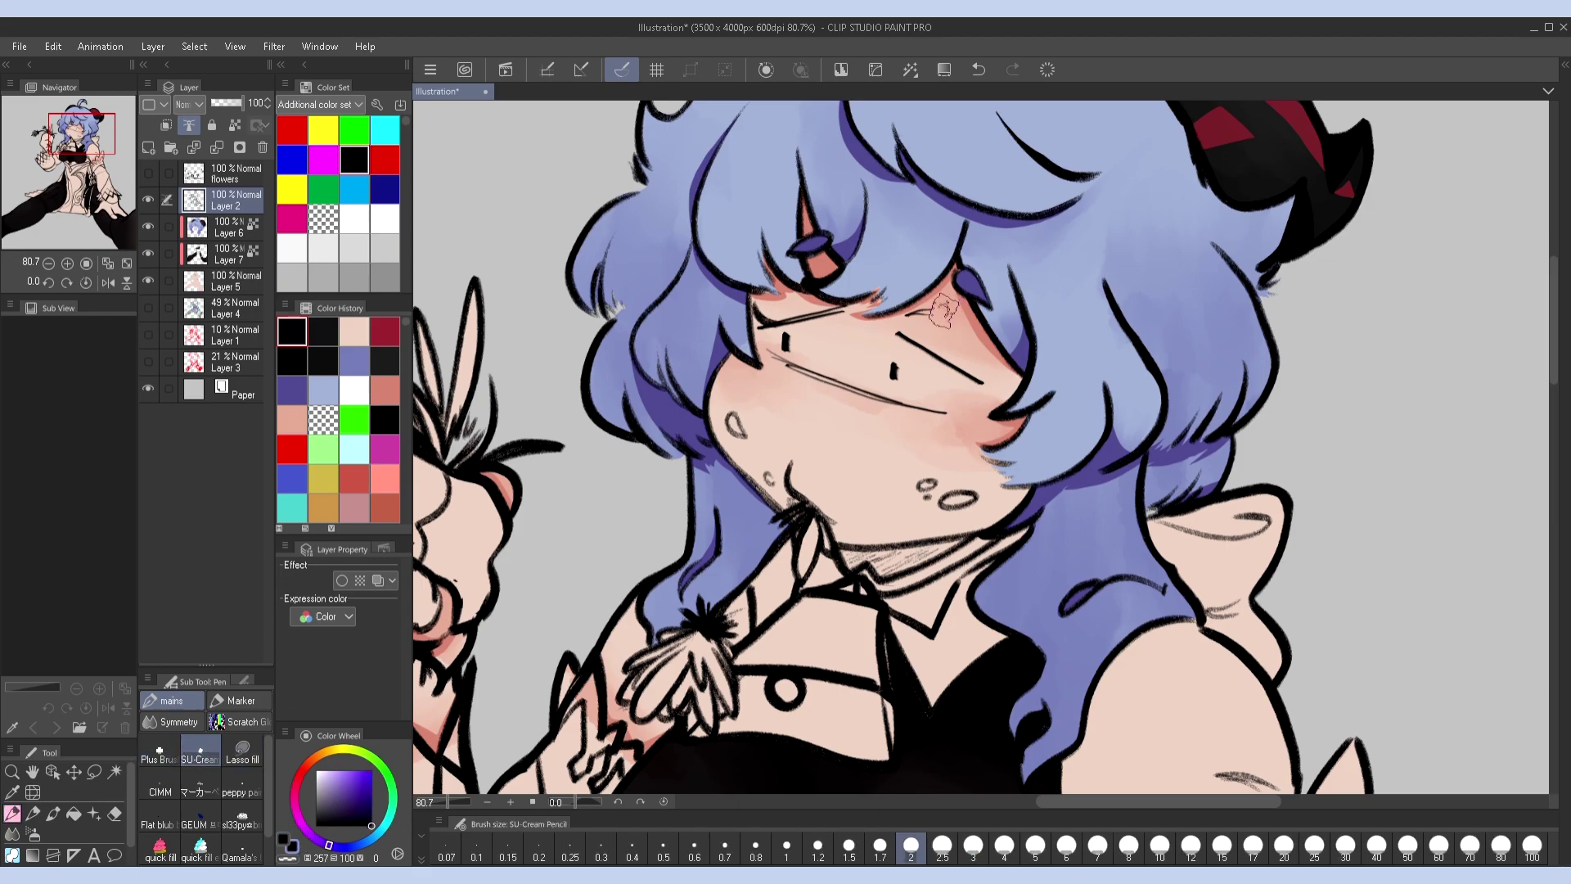
key("p")
key("h")
key("h")
key("h")
key("h")
key("h")
key("h")
key("bracketright")
key("bracketright")
key("bracketright")
key("h")
key("h")
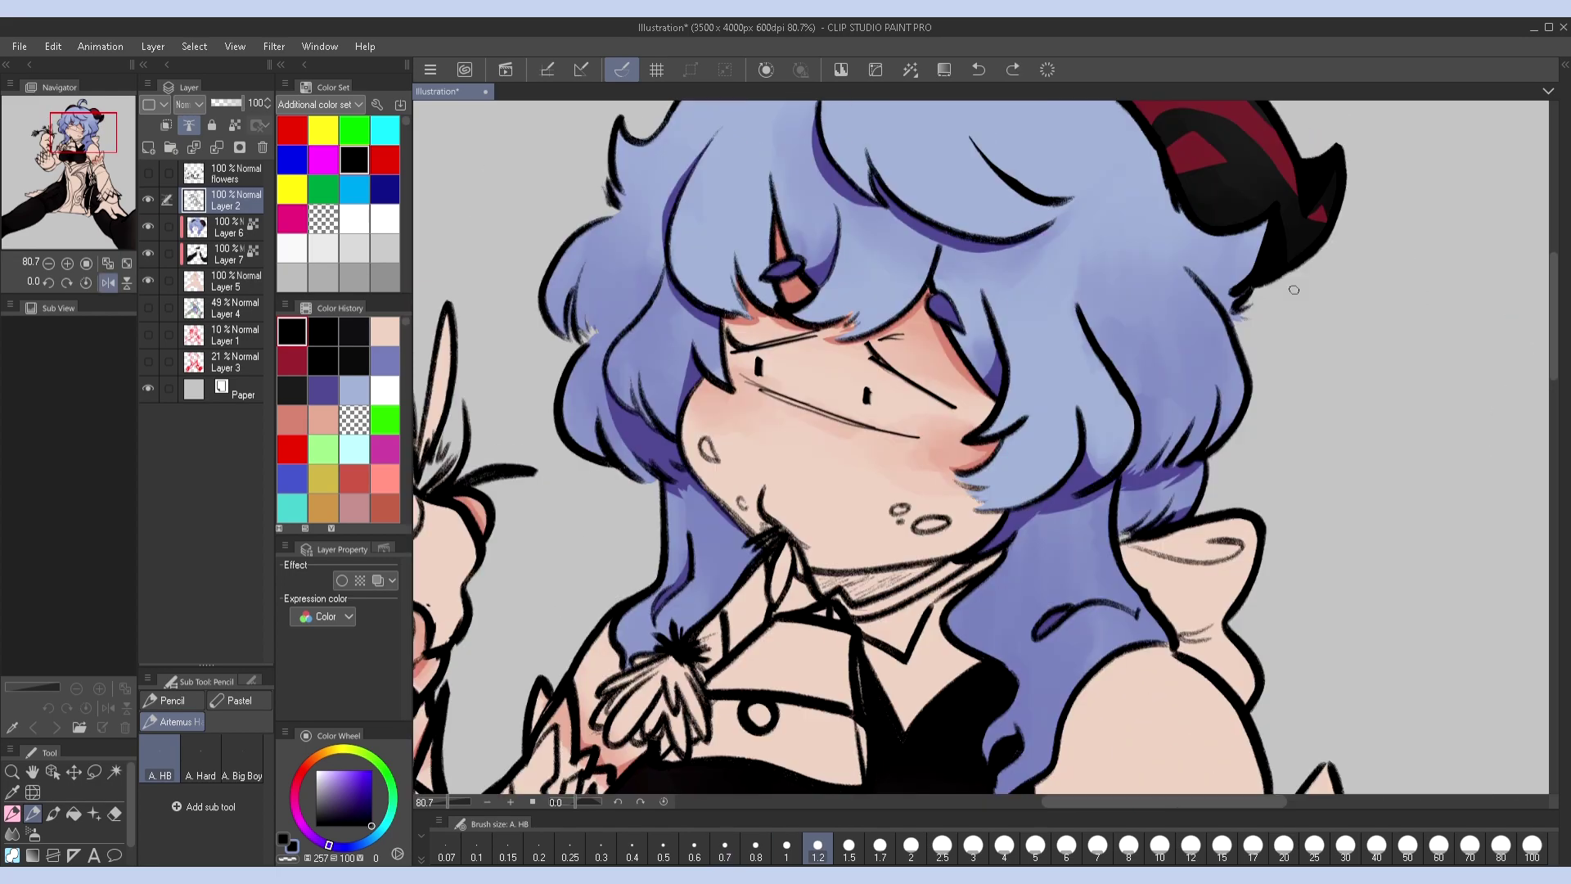
left_click_drag(792, 346, 710, 427)
left_click_drag(1182, 438, 1264, 466)
left_click_drag(1301, 417, 1256, 491)
mouse_move(1264, 501)
left_mouse_down()
mouse_move(1244, 544)
mouse_move(1358, 503)
left_mouse_up()
mouse_move(1265, 564)
left_mouse_down()
mouse_move(1283, 552)
mouse_move(1346, 579)
left_mouse_up()
left_click_drag(1237, 606, 1365, 647)
mouse_move(1265, 659)
left_mouse_down()
mouse_move(1285, 720)
mouse_move(1473, 647)
mouse_move(1536, 446)
mouse_move(1492, 436)
left_mouse_up()
key("ctrl+z")
key("ctrl+z")
key("ctrl+z")
key("ctrl+z")
key("ctrl+z")
key("ctrl+z")
key("ctrl+z")
Select the black clothing layer and patch gaps around the chest and shoulder strap with black using Lasso fill
left_click(229, 253)
left_click_drag(981, 491, 1015, 394)
left_click(14, 831)
key("p")
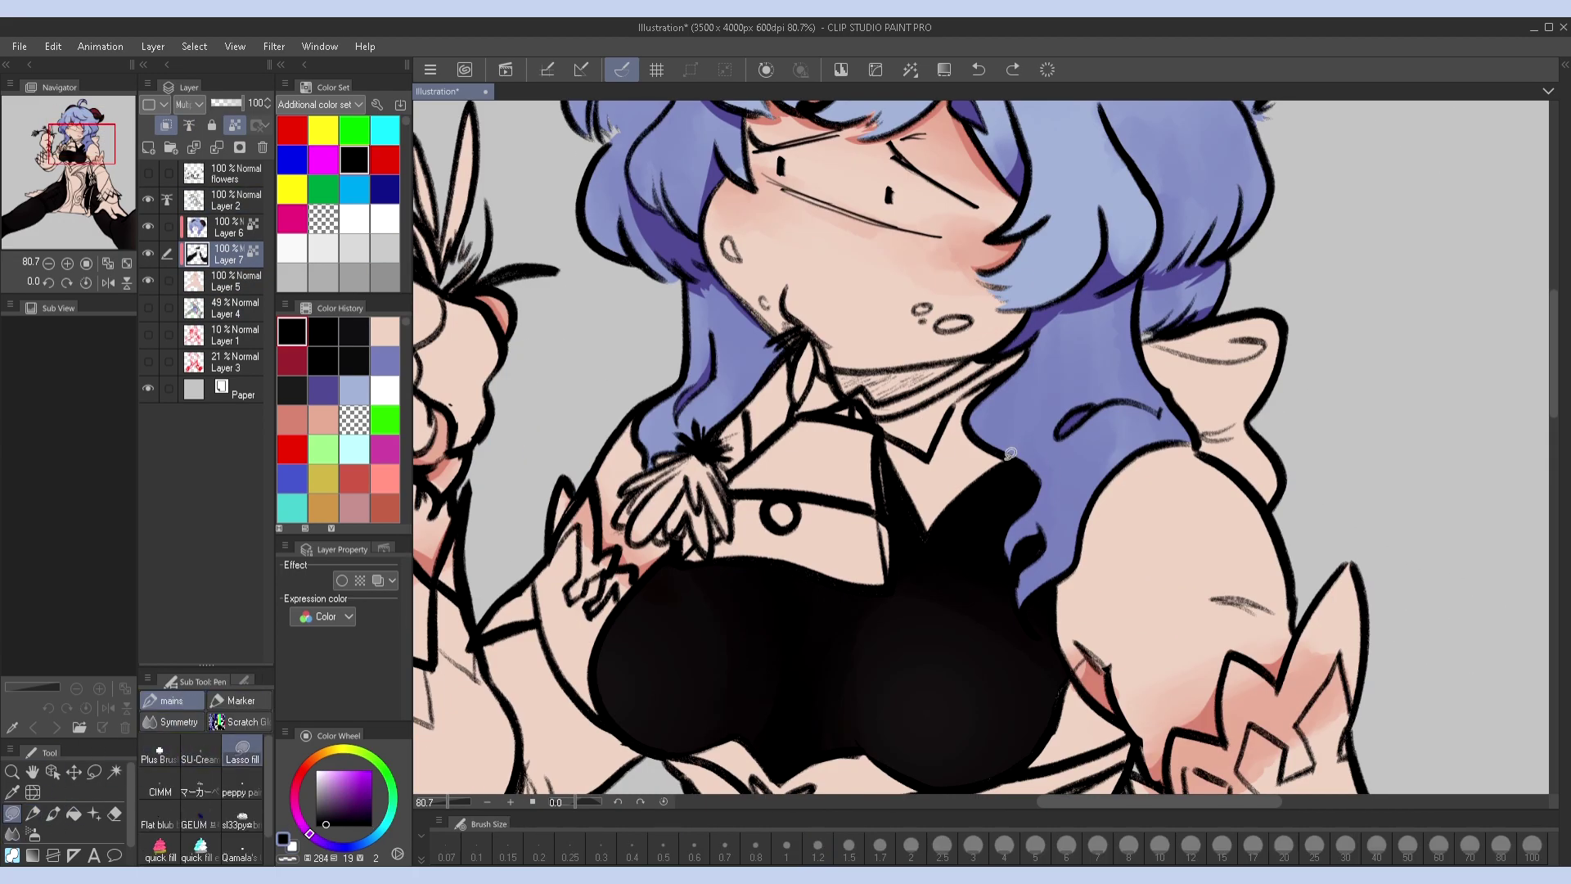
left_click_drag(924, 524, 977, 564)
left_click_drag(938, 486, 939, 490)
left_click_drag(982, 532, 964, 488)
left_click_drag(1039, 455, 1056, 500)
left_click_drag(826, 695, 940, 602)
left_click_drag(1018, 648, 941, 610)
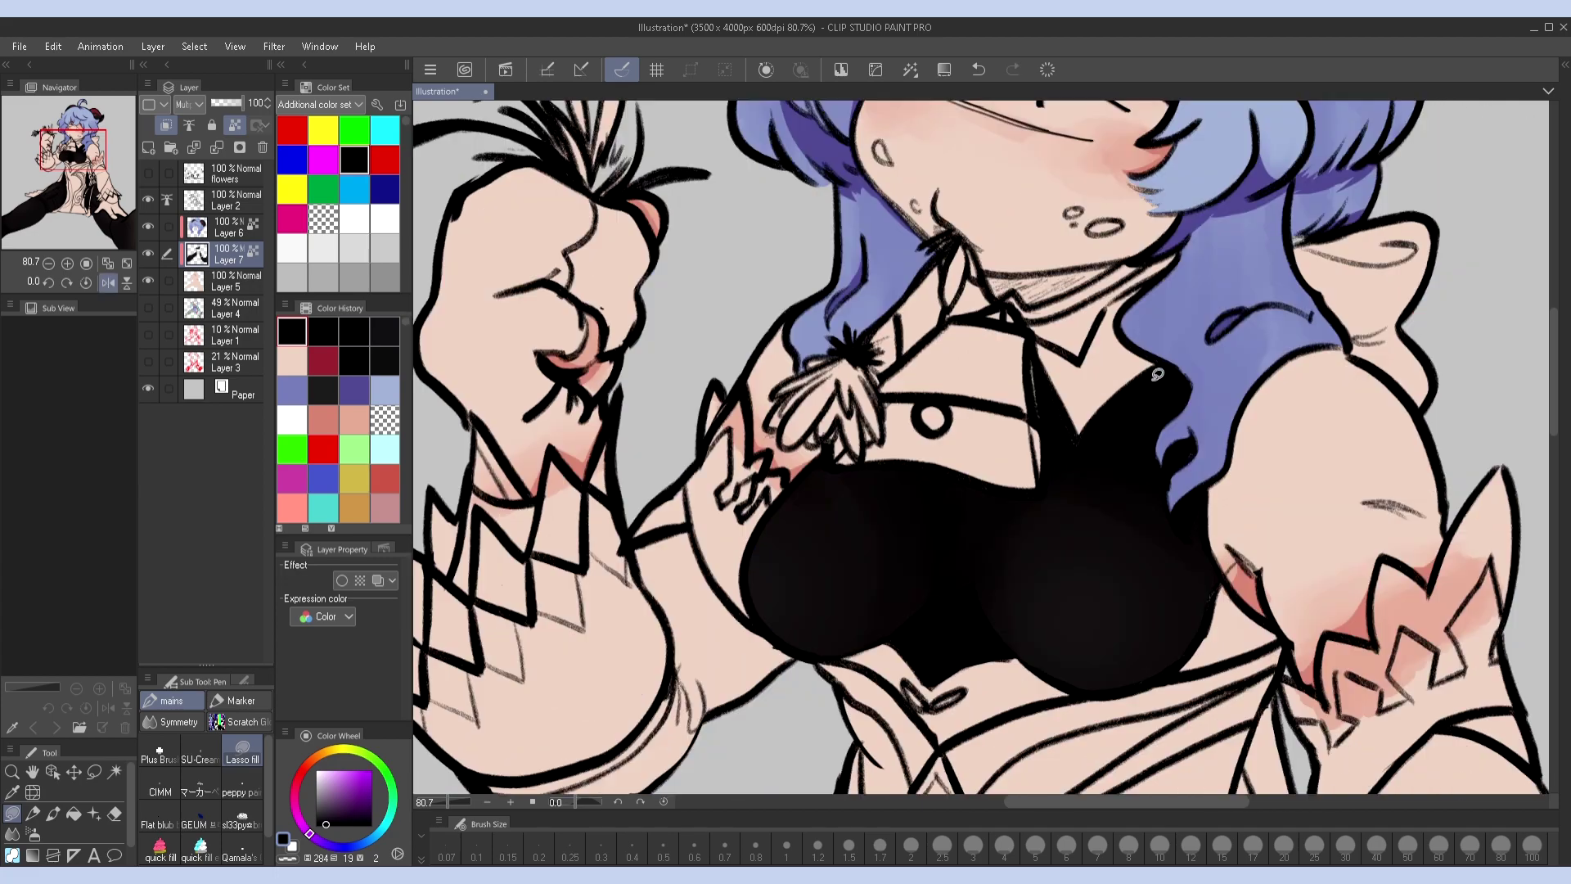
left_click_drag(982, 557, 1203, 491)
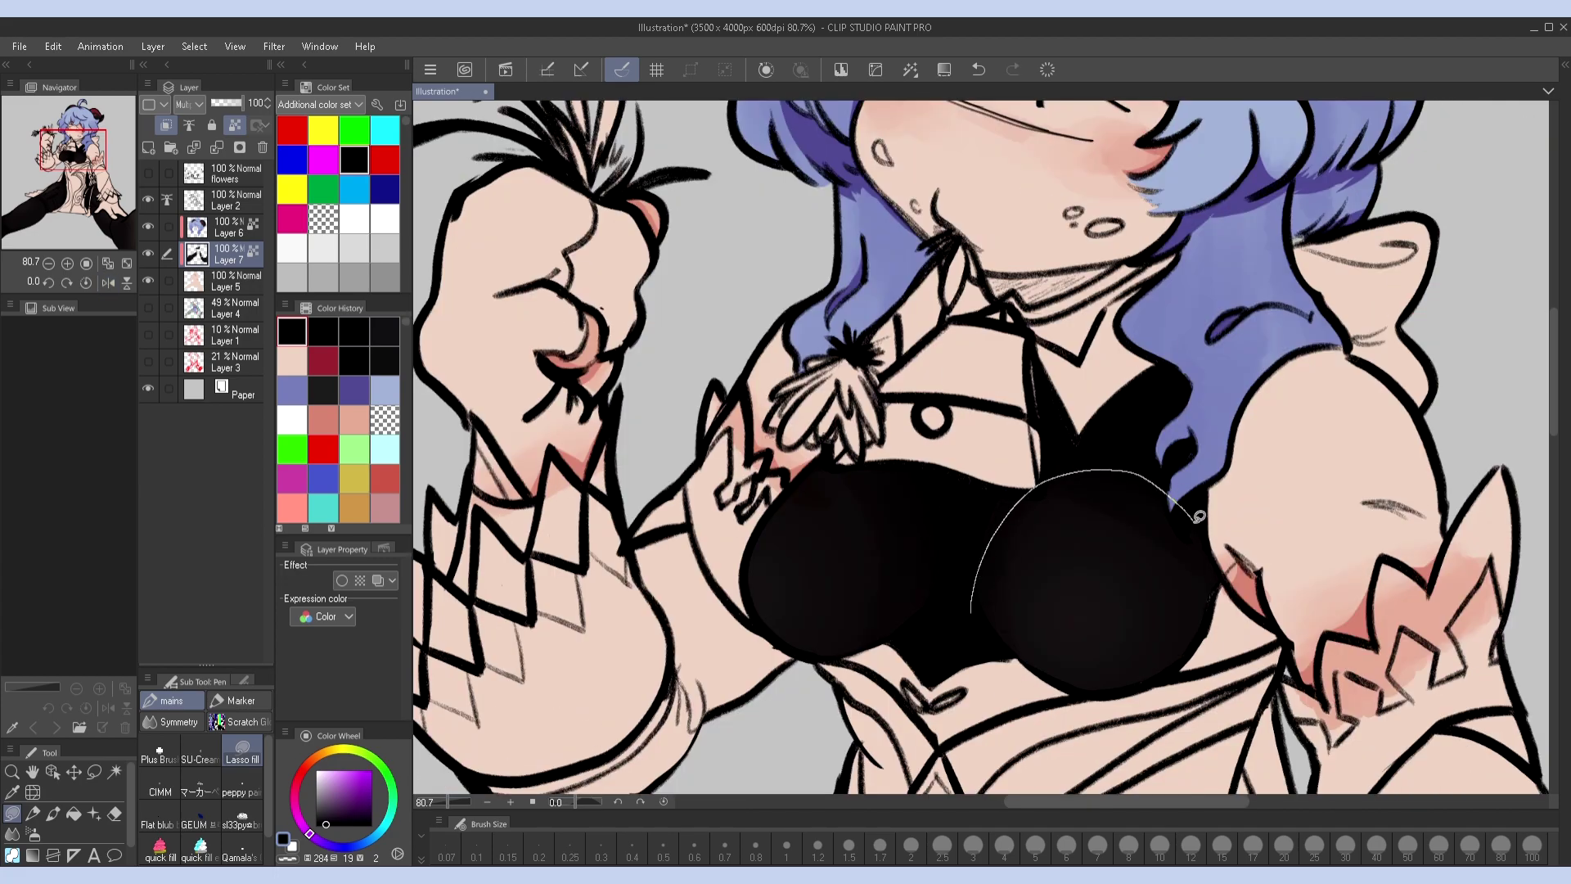
key("h")
left_click_drag(959, 528, 1010, 603)
key("ctrl+z")
key("h")
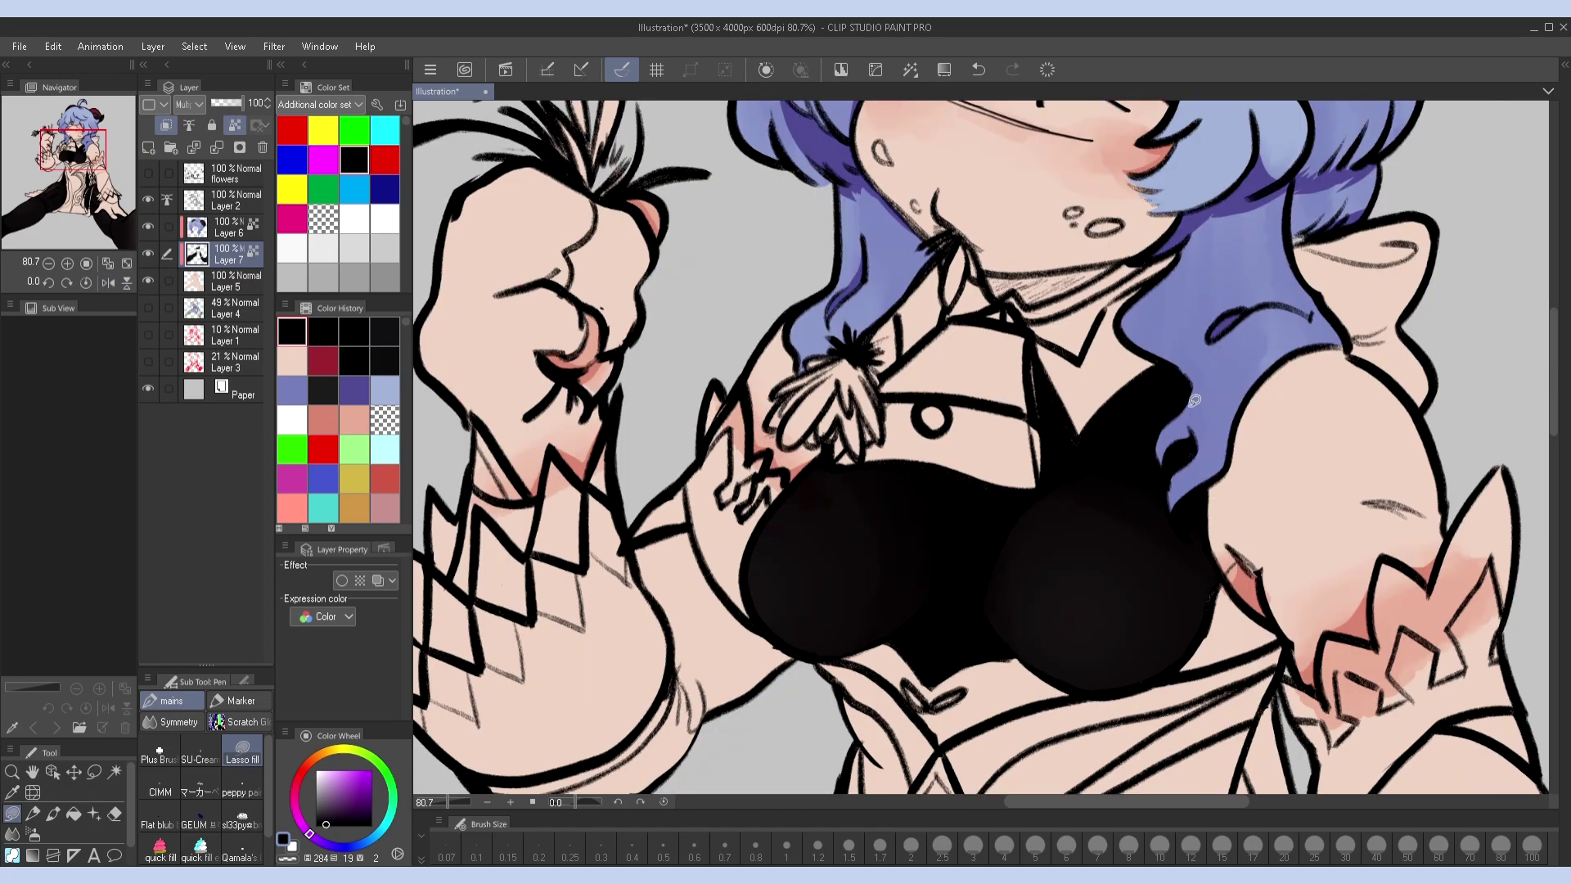
Shade the black top in near-black tones with the sl33py brush, using brush sizes 2 and 6
key("ctrl+0")
key("h")
key("h")
key("ctrl+plus")
key("ctrl+plus")
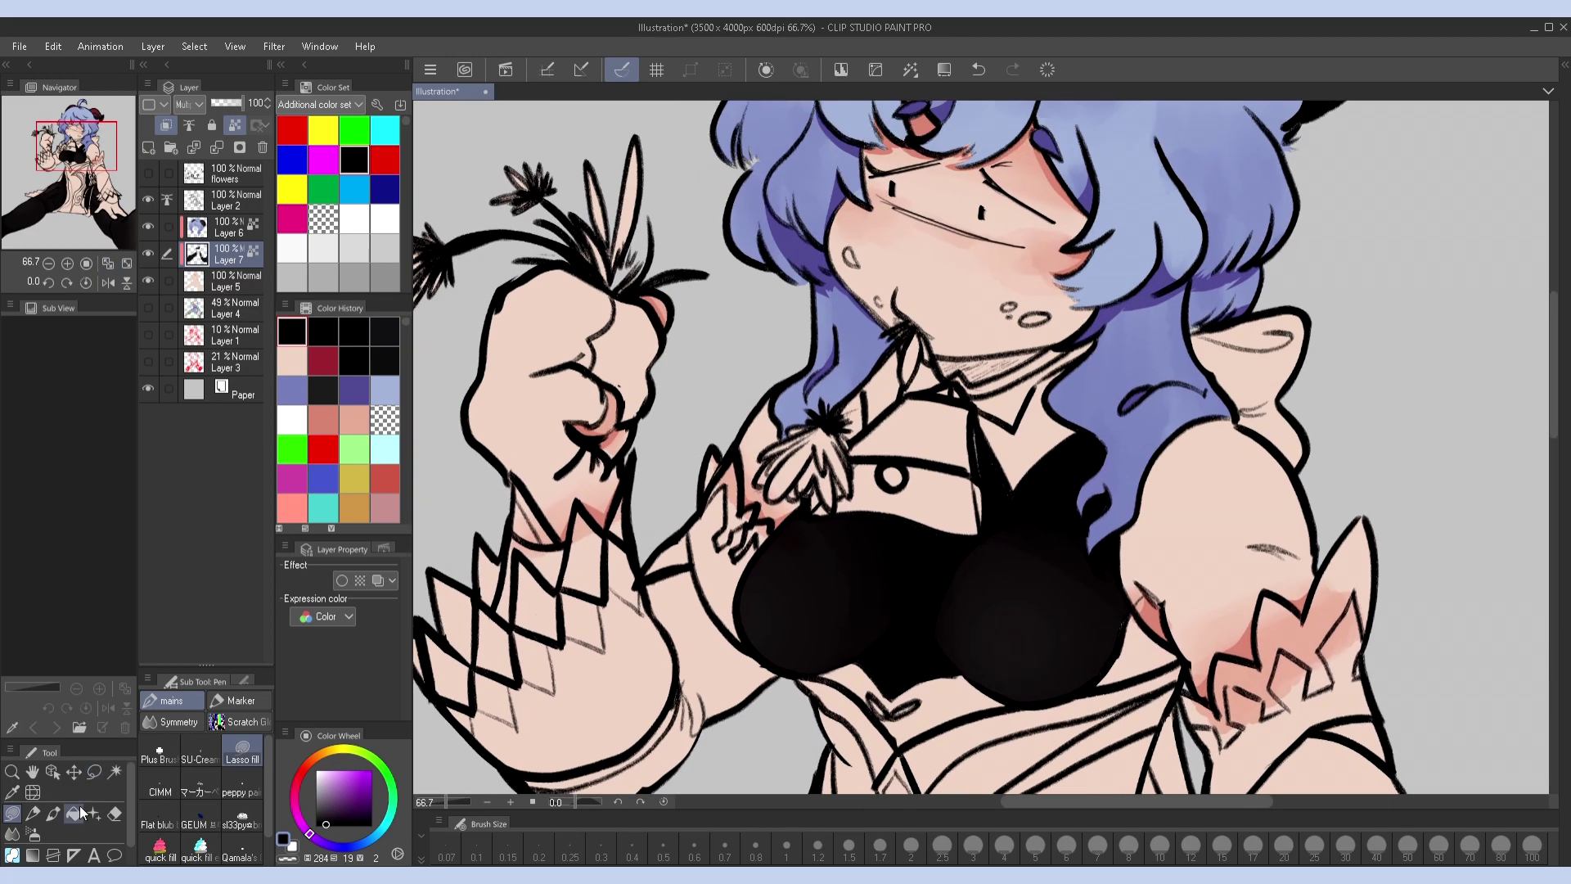
left_click(242, 823)
scroll(962, 565, "down", 2)
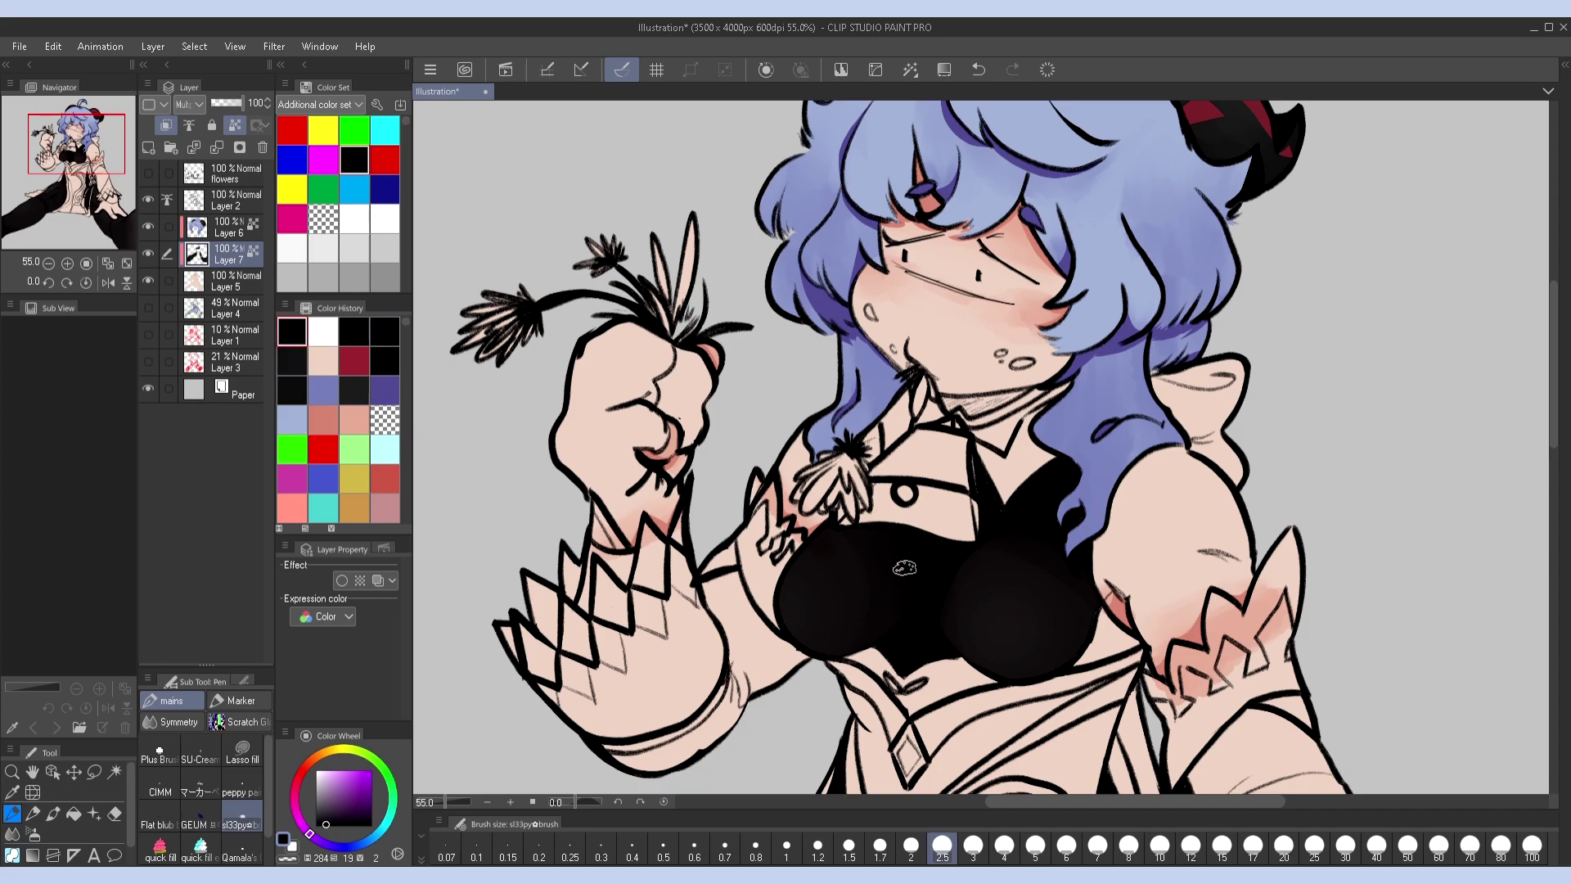
key("h")
key("bracketleft")
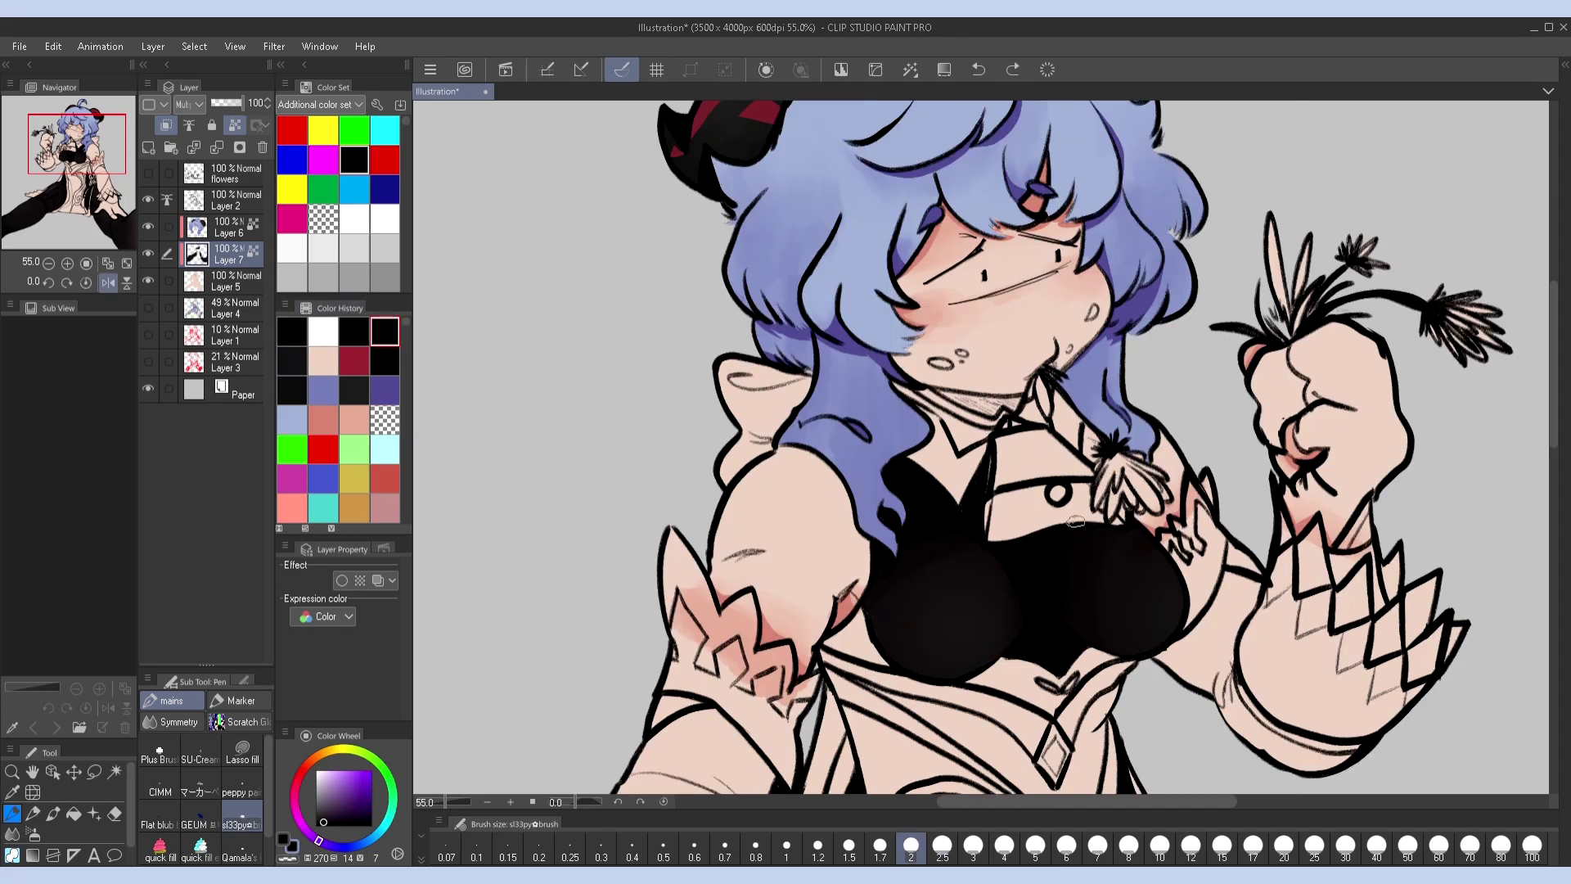
key("bracketright")
key("bracketright")
key("bracketright")
key("bracketright")
key("bracketright")
key("h")
key("h")
key("h")
key("h")
key("h")
scroll(948, 571, "down", 5)
scroll(1143, 335, "up", 5)
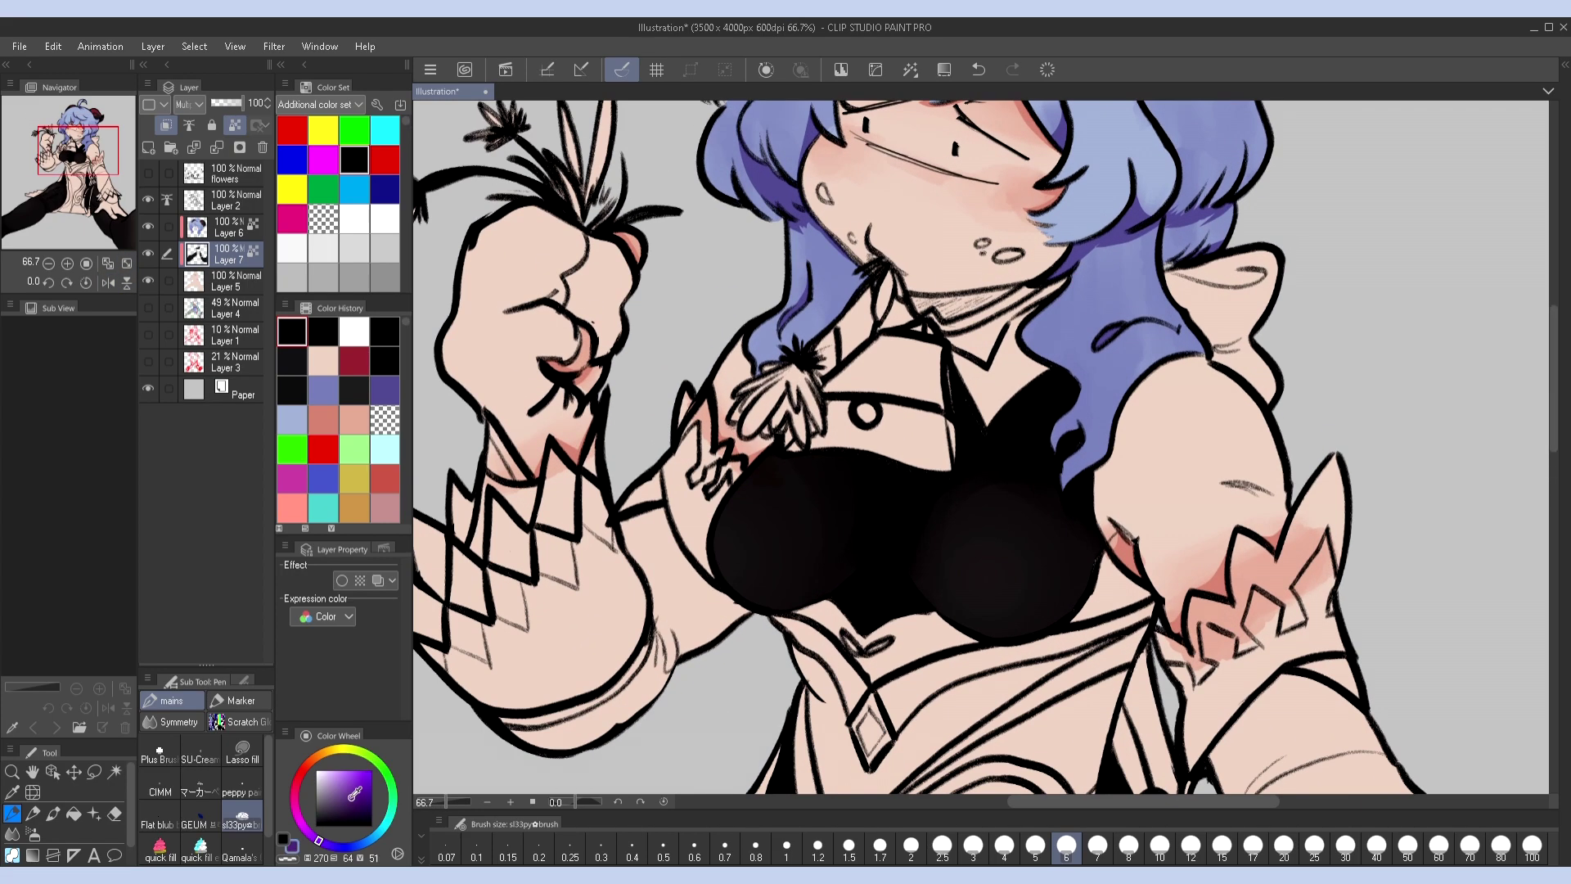
Inspect the black clothing areas from the top down to the skirt, leggings and hand for unfilled gaps
key("g")
scroll(1143, 334, "up", 1)
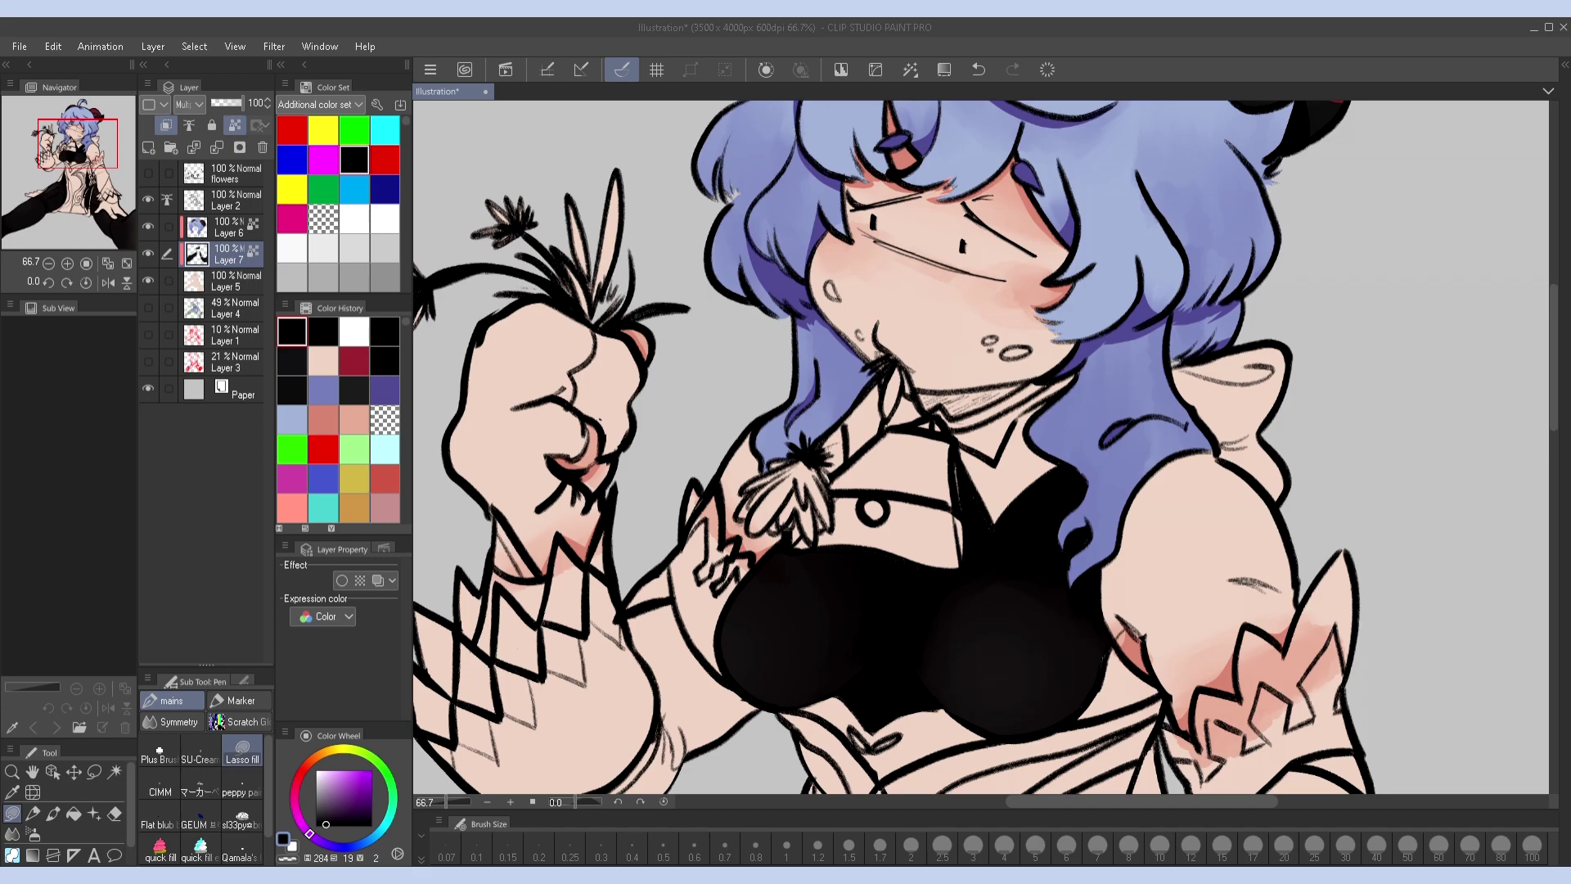
scroll(873, 509, "down", 5)
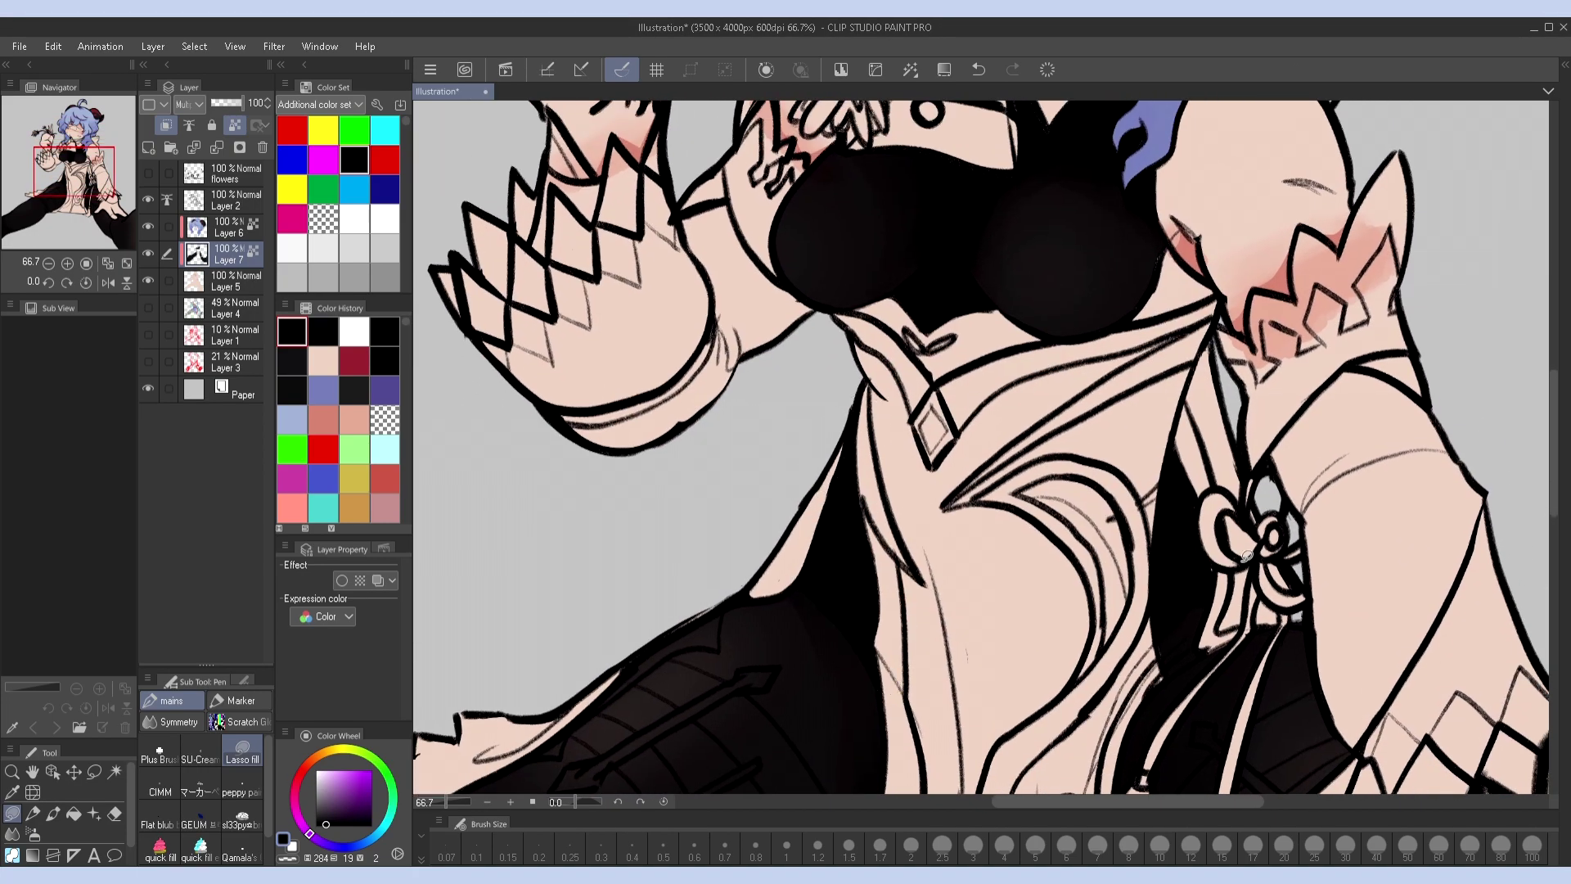
scroll(1144, 424, "down", 3)
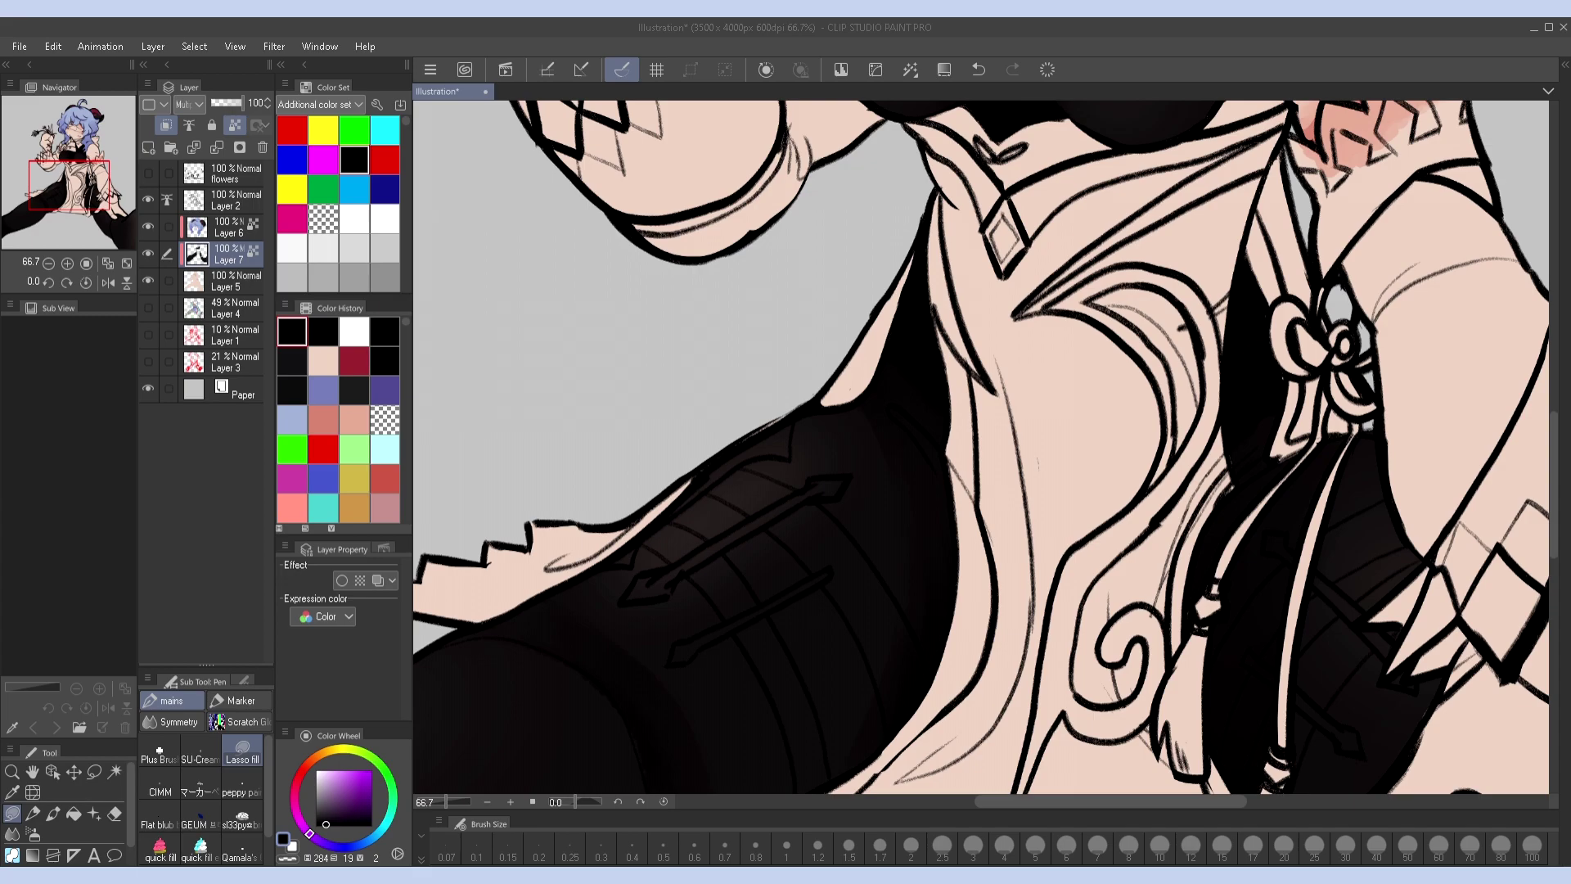
scroll(858, 458, "up", 7)
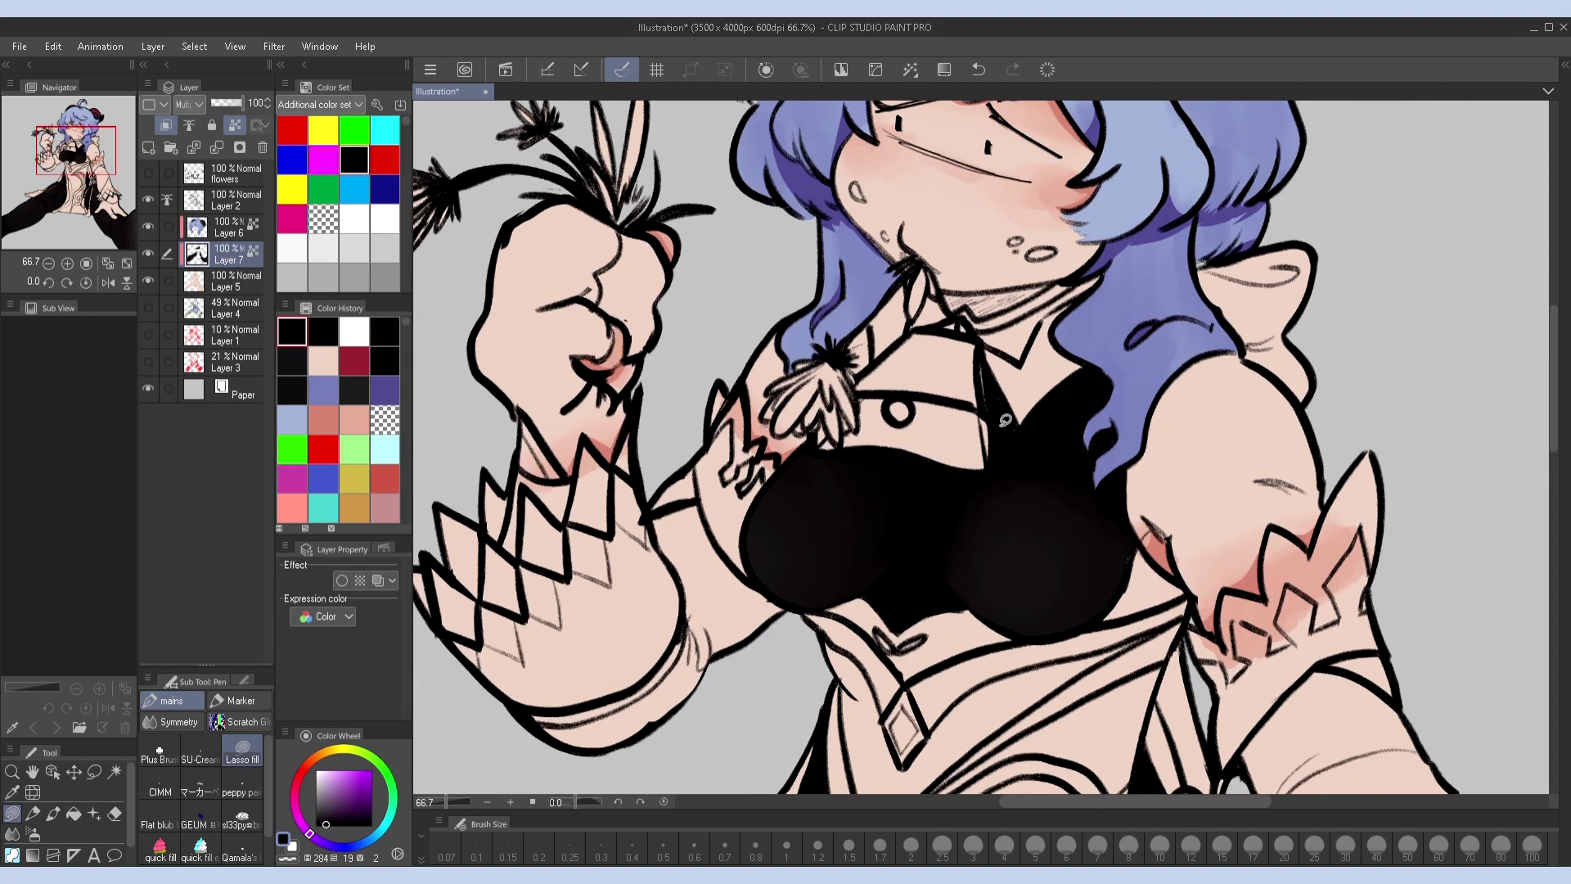
scroll(908, 431, "down", 5)
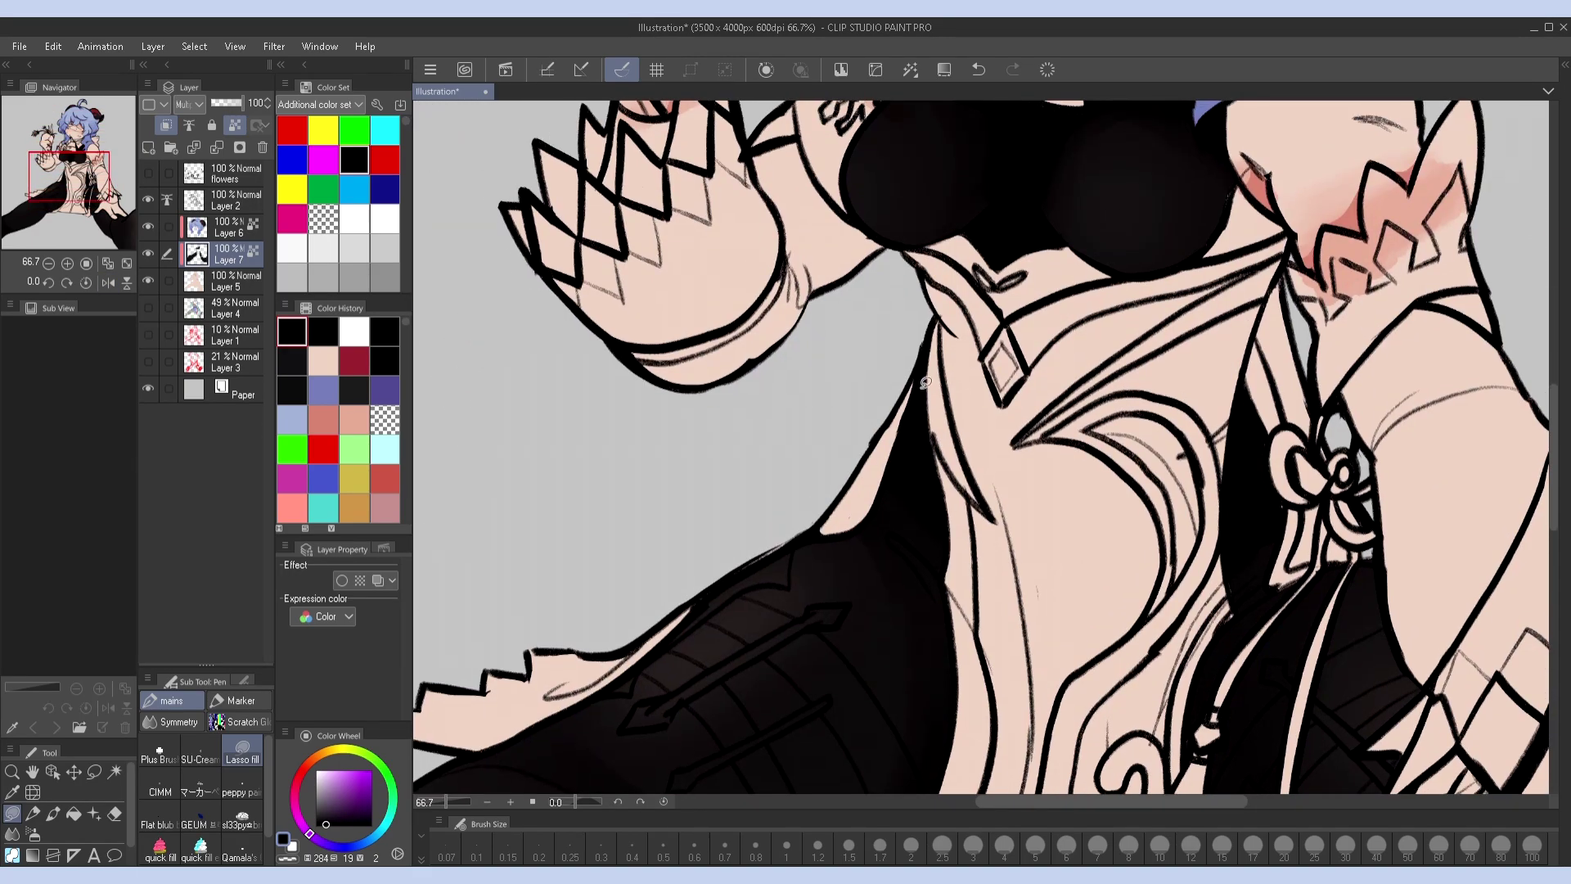
left_click_drag(966, 516, 963, 524)
scroll(941, 532, "down", 1)
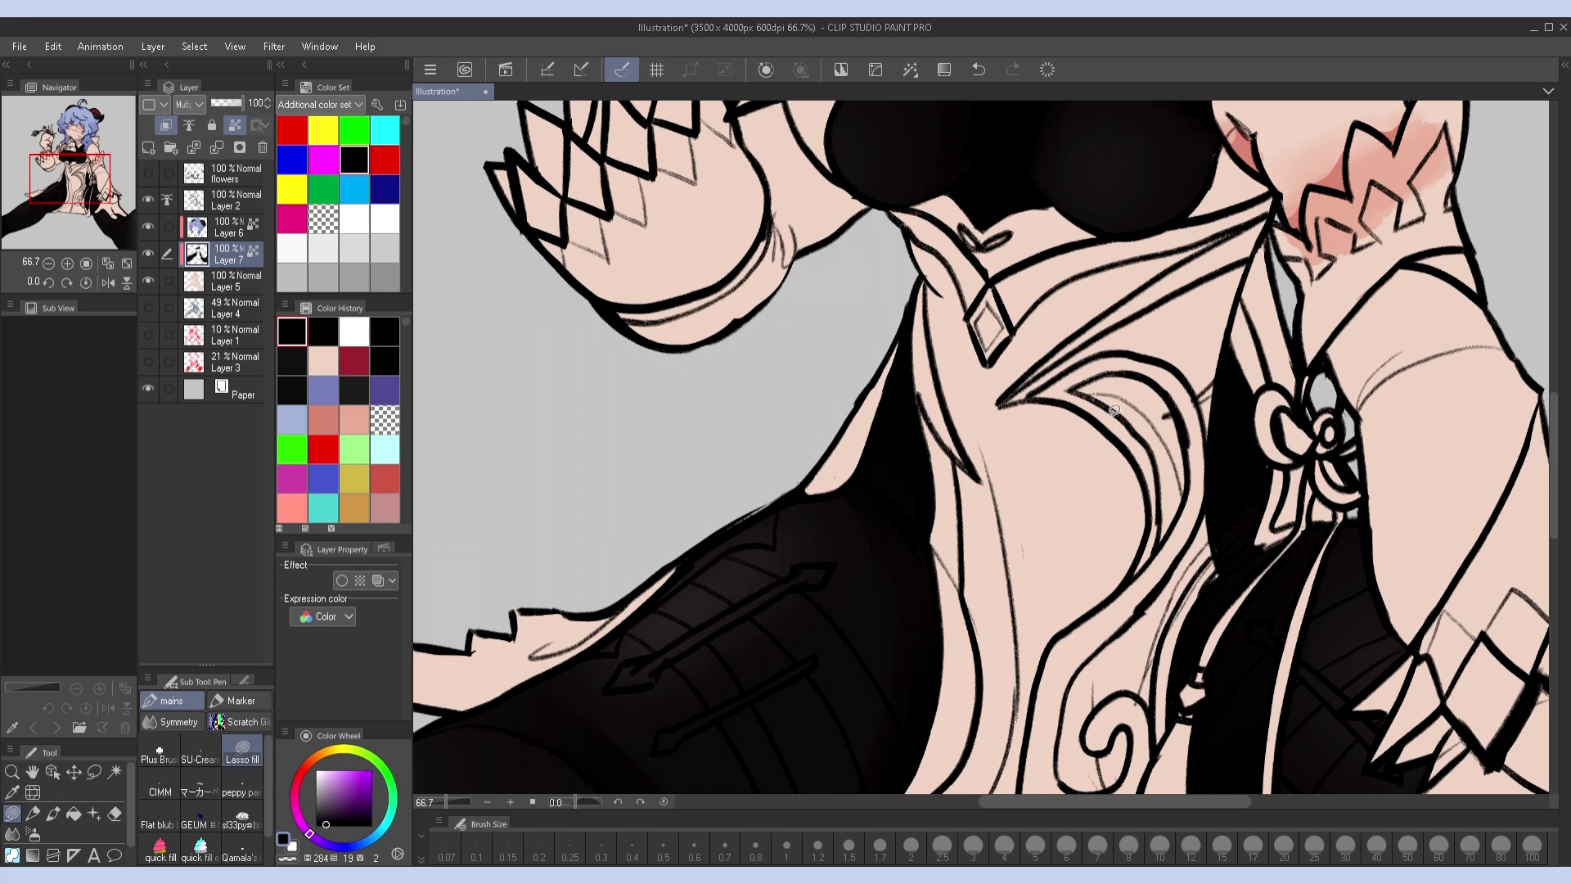
scroll(1113, 410, "down", 4)
scroll(1114, 410, "up", 5)
scroll(1114, 410, "down", 5)
left_click_drag(960, 315, 915, 591)
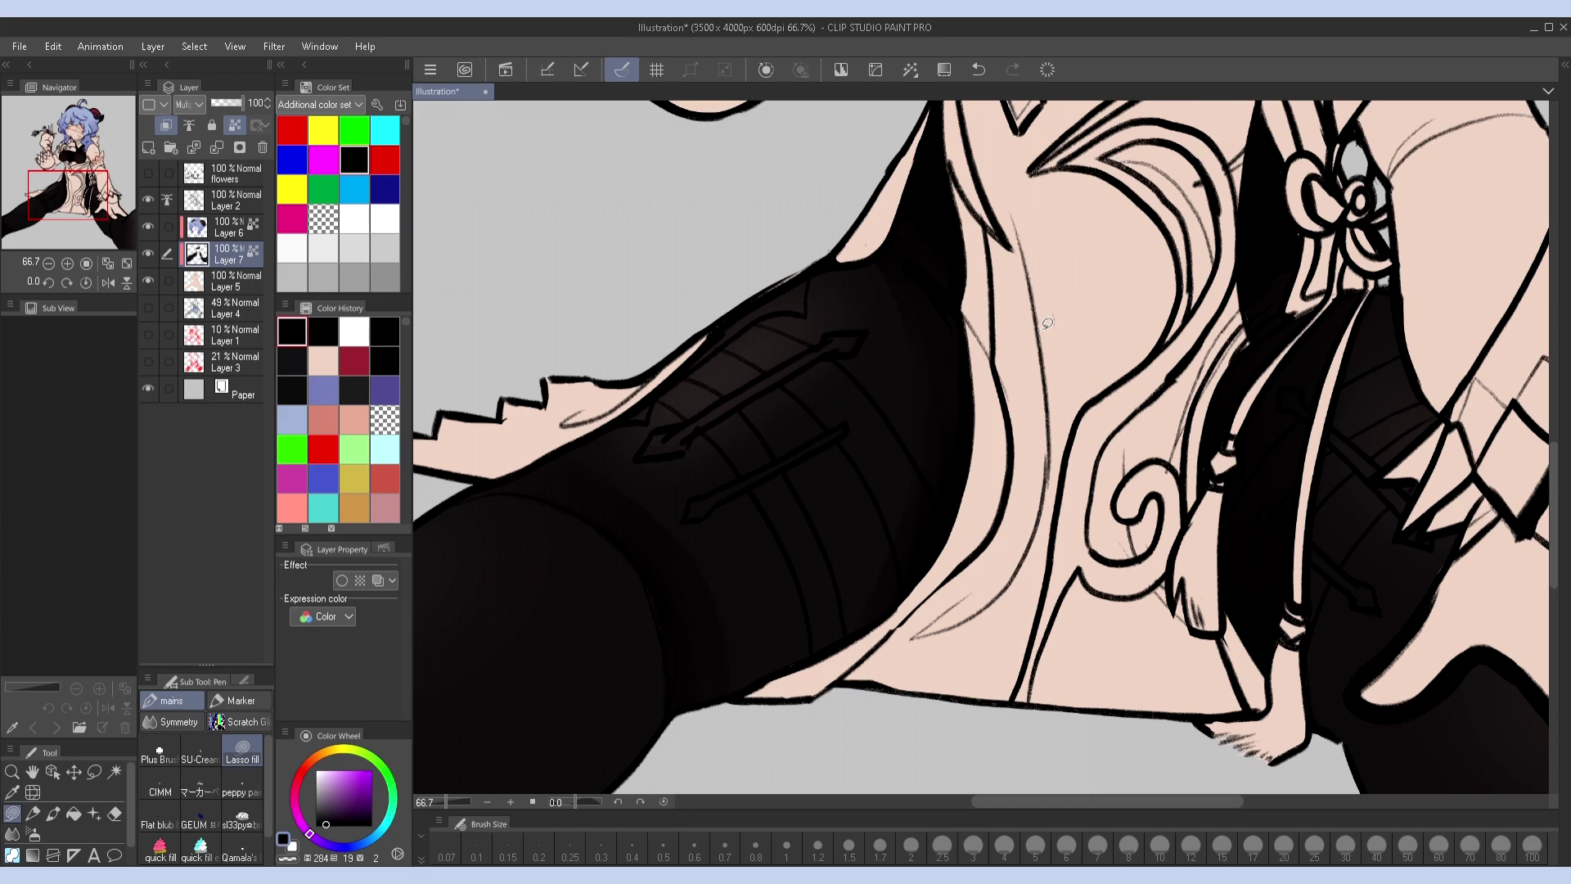
left_click_drag(870, 500, 921, 396)
left_click_drag(950, 547, 941, 540)
mouse_move(958, 351)
left_mouse_down()
mouse_move(1083, 357)
mouse_move(835, 568)
mouse_move(1202, 469)
mouse_move(1154, 548)
left_mouse_up()
left_click_drag(989, 563, 1029, 558)
mouse_move(1015, 233)
left_mouse_down()
mouse_move(1014, 536)
mouse_move(980, 509)
left_mouse_up()
left_click_drag(1107, 409, 1124, 282)
mouse_move(1040, 437)
left_mouse_down()
mouse_move(1023, 339)
mouse_move(1053, 572)
mouse_move(1029, 453)
left_mouse_up()
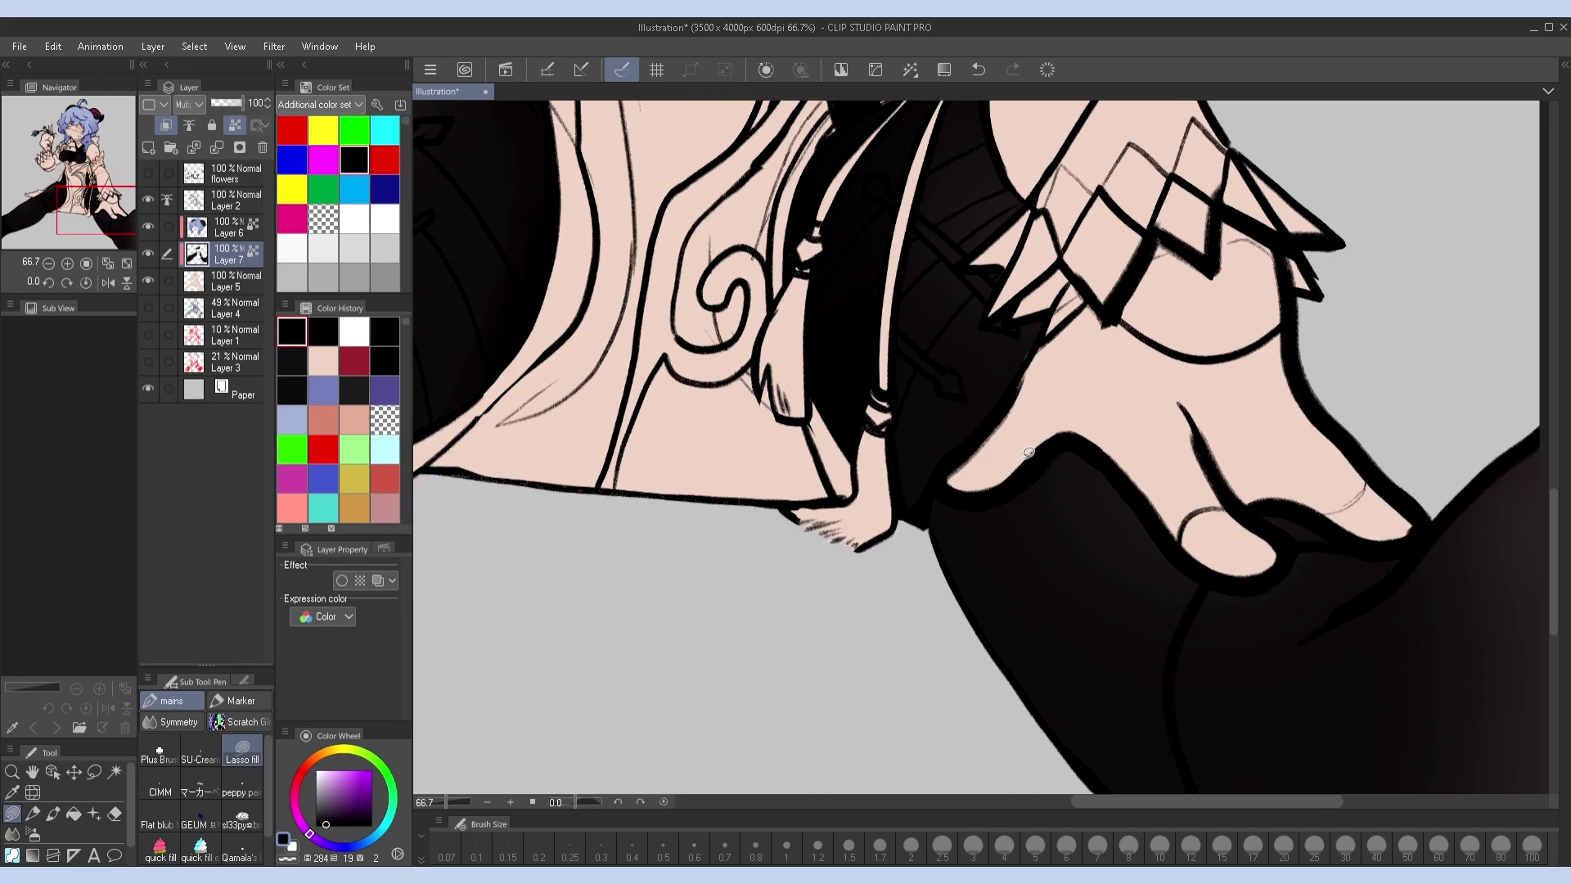
left_click_drag(1222, 407, 1127, 435)
left_click_drag(1029, 506, 1011, 486)
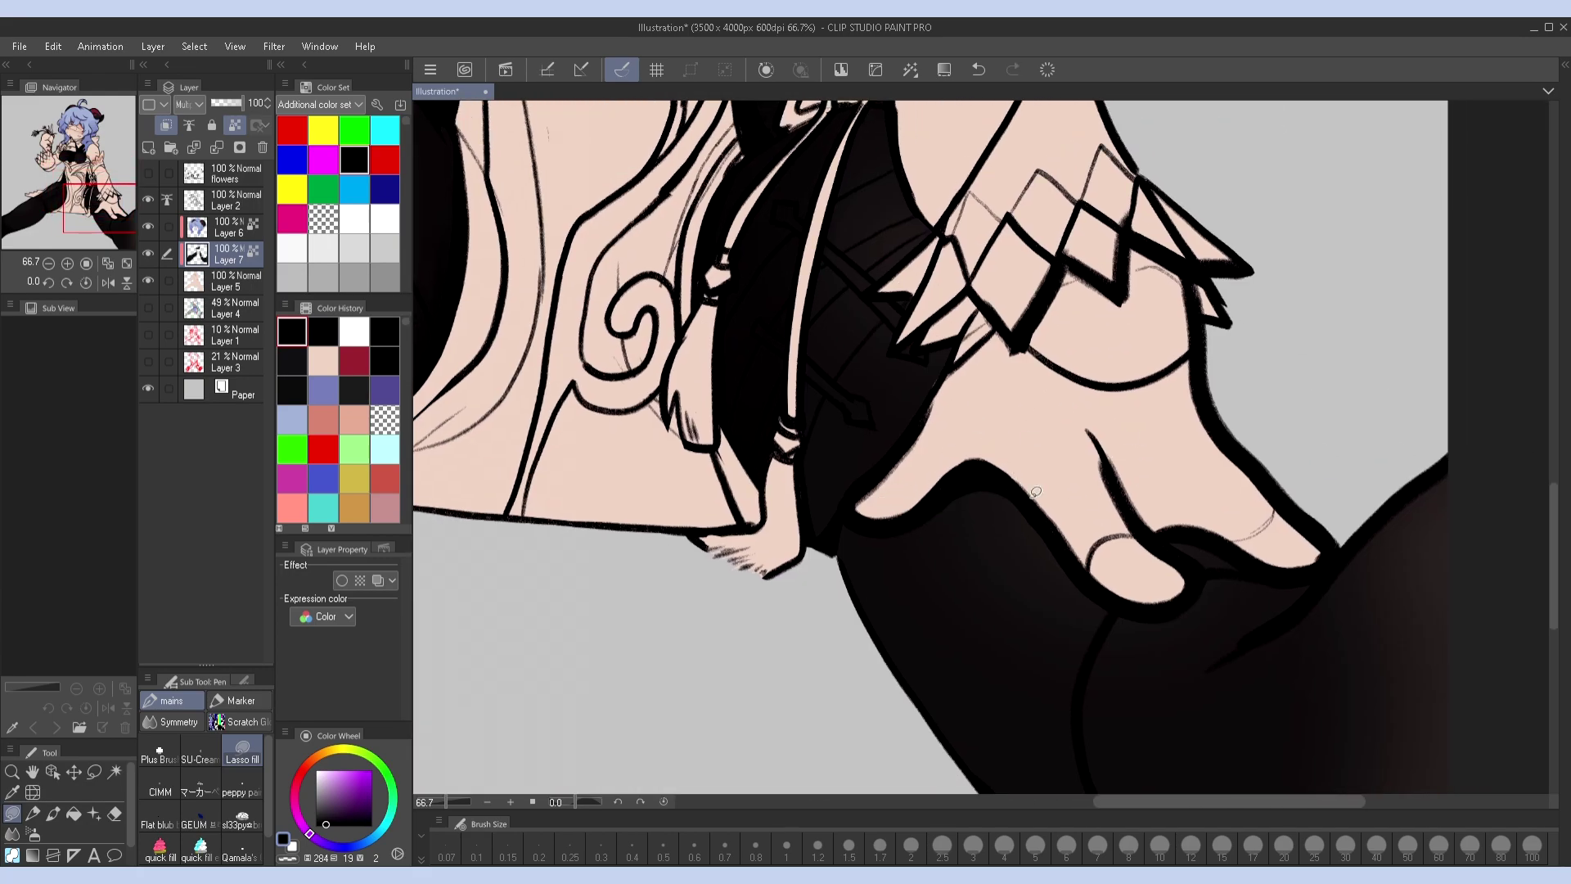
left_click_drag(1187, 588, 1147, 516)
left_click_drag(1290, 485, 1293, 483)
mouse_move(1211, 524)
left_mouse_down()
mouse_move(1241, 458)
mouse_move(1194, 425)
left_mouse_up()
mouse_move(1146, 605)
left_mouse_down()
mouse_move(1125, 491)
mouse_move(1137, 483)
left_mouse_up()
mouse_move(1145, 245)
left_mouse_down()
mouse_move(1162, 736)
mouse_move(1301, 626)
left_mouse_up()
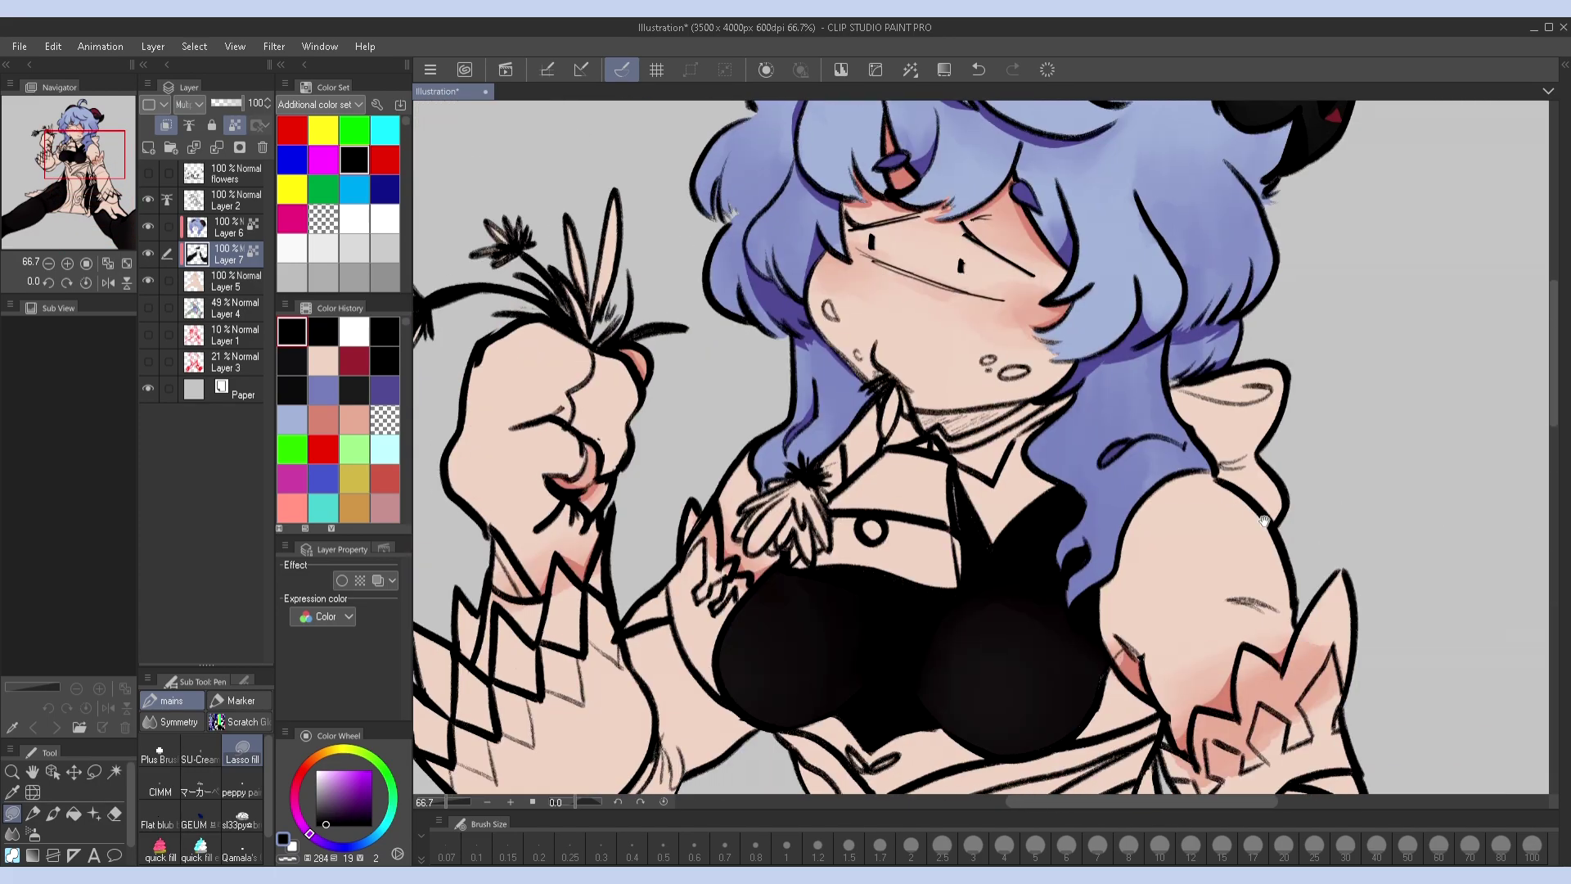
key("ctrl+0")
key("h")
key("h")
Add a new layer above the black clothing and fill the chest panel with orange (30, 55, 84)
scroll(1218, 282, "up", 5)
left_click_drag(1236, 446, 892, 720)
key("ctrl+shift+n")
left_click(344, 782)
left_click_drag(925, 458, 918, 544)
left_click_drag(918, 544, 869, 518)
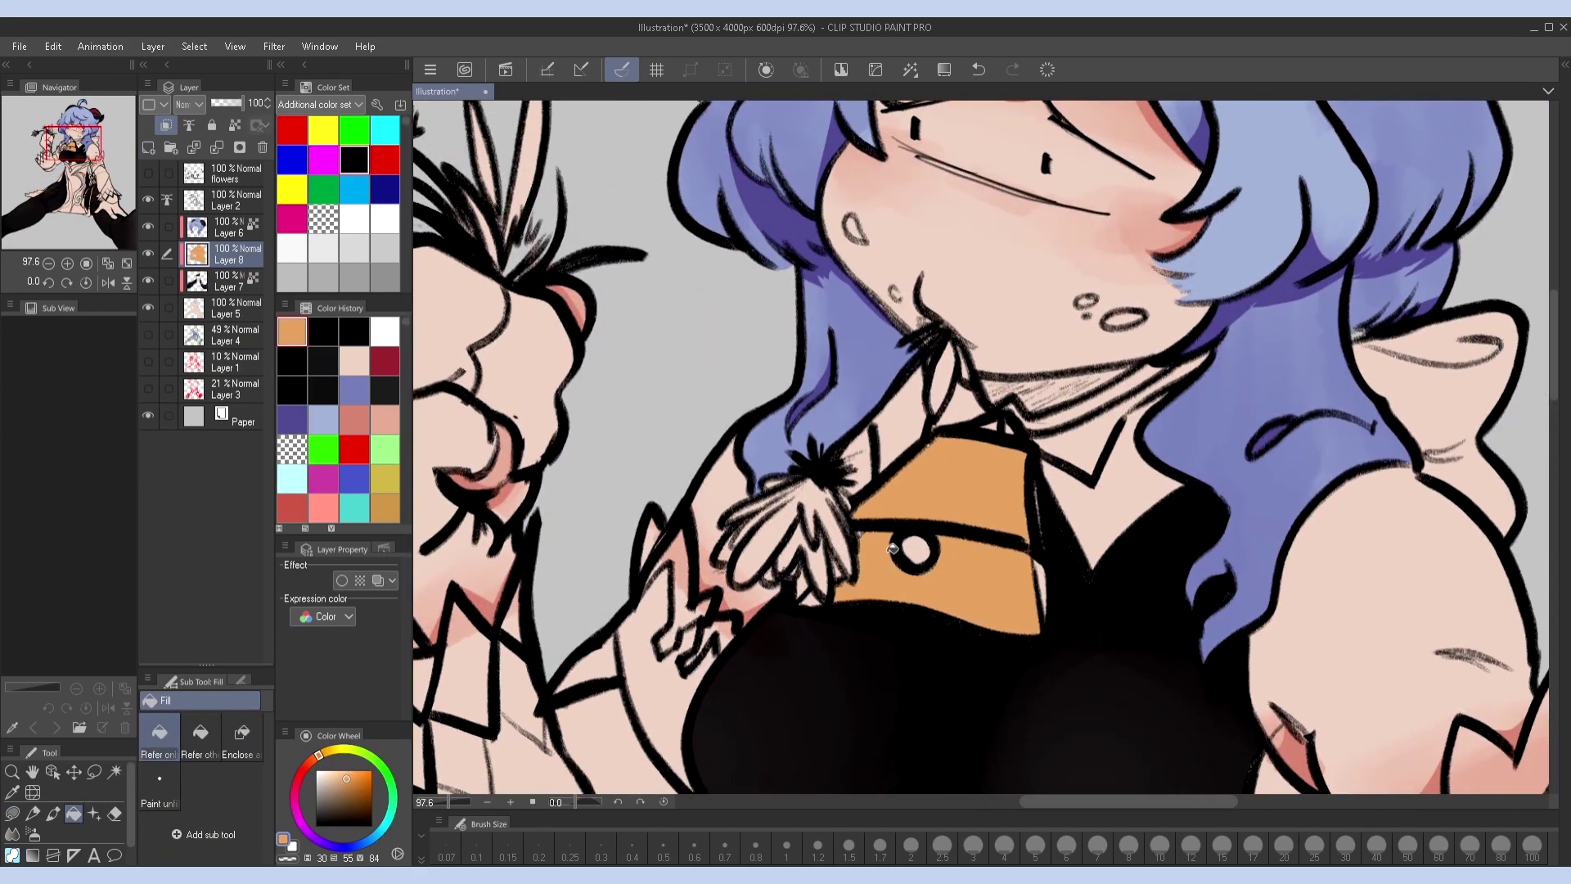
Complete the chest panel in orange with Lasso fill, covering the button centre and the unfilled edges
left_click_drag(831, 602, 837, 585)
left_click_drag(1051, 532, 1048, 530)
left_click_drag(1060, 426, 1023, 479)
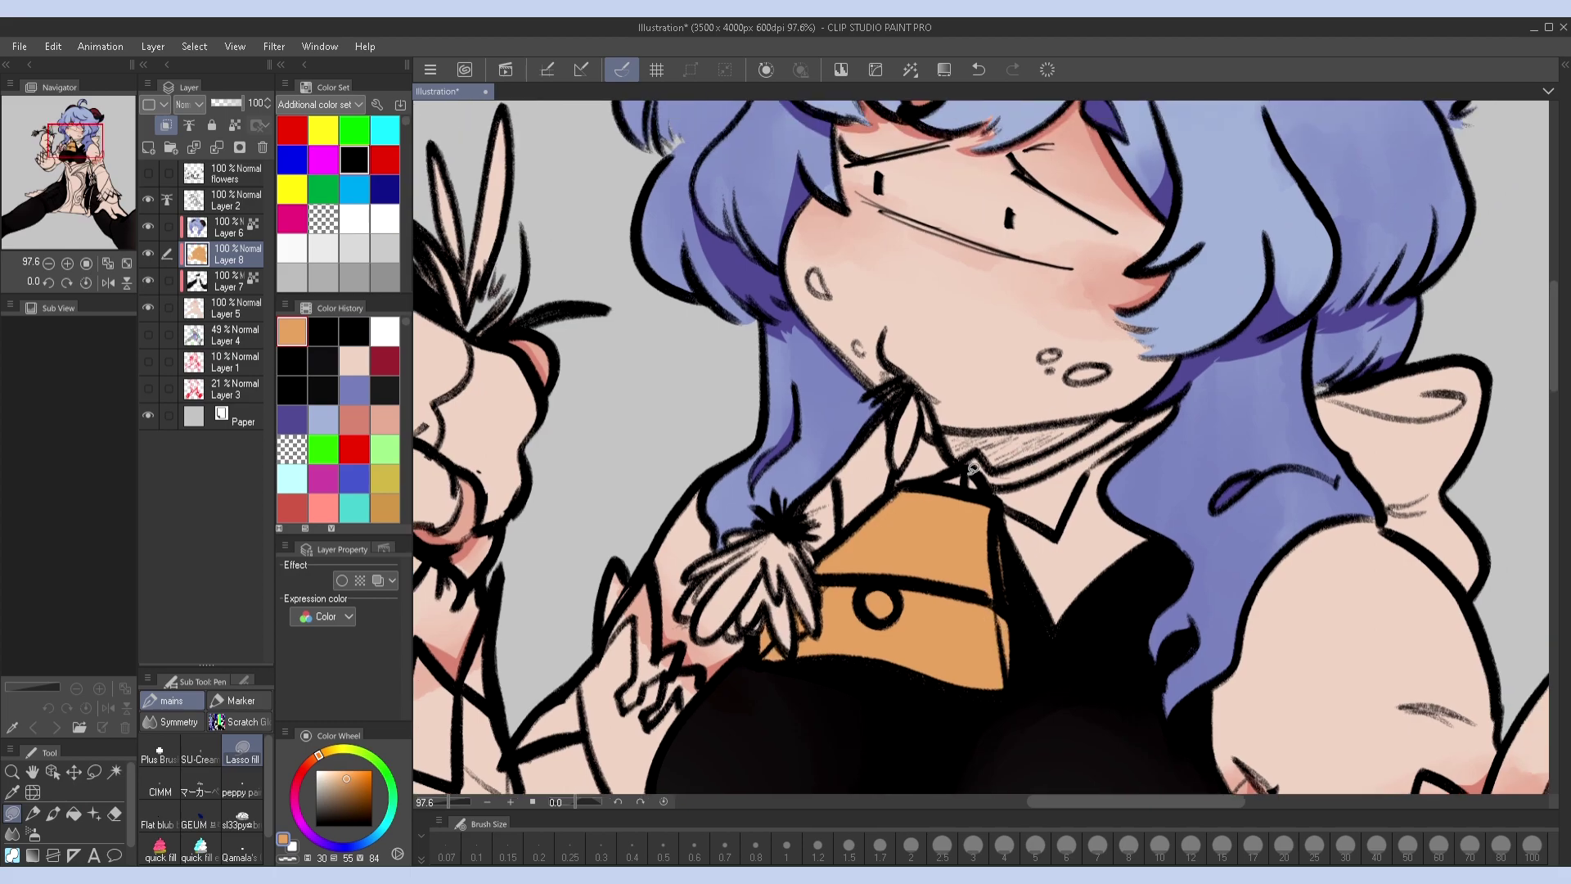
left_click_drag(1006, 669, 1110, 474)
Fill the curved sliver at the skirt's waist and the narrow hip panel beside it with orange
left_click_drag(1019, 472, 618, 210)
scroll(618, 209, "down", 3)
key("g")
left_click(901, 478)
key("p")
left_click_drag(900, 478, 935, 372)
key("ctrl+z")
scroll(936, 373, "up", 3)
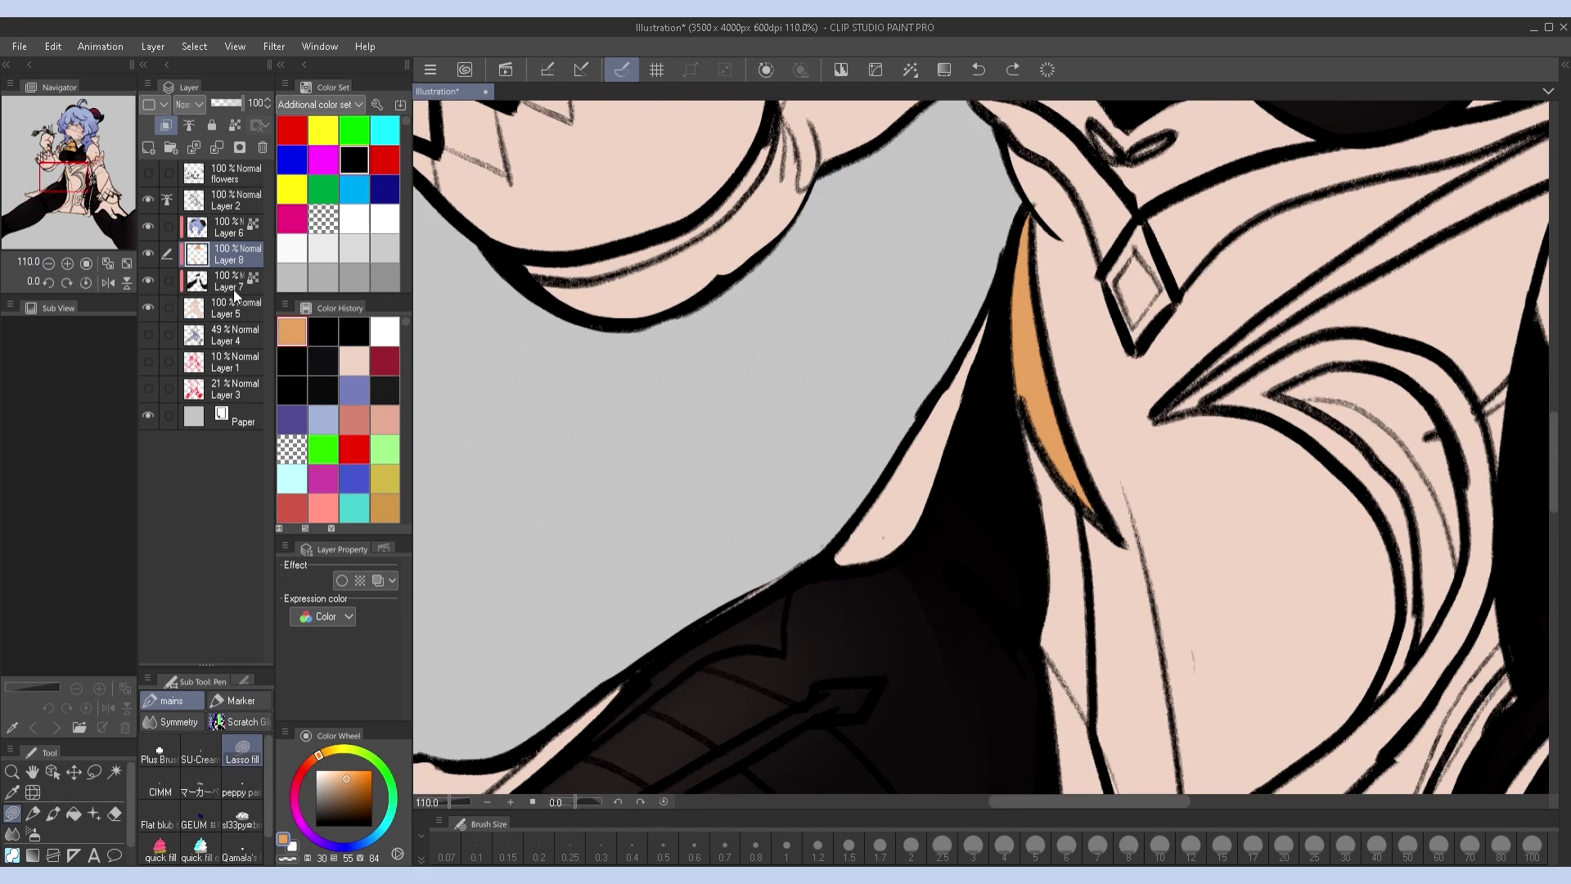
mouse_move(879, 563)
left_mouse_down()
mouse_move(1038, 354)
mouse_move(1108, 420)
mouse_move(1138, 413)
mouse_move(546, 564)
left_mouse_up()
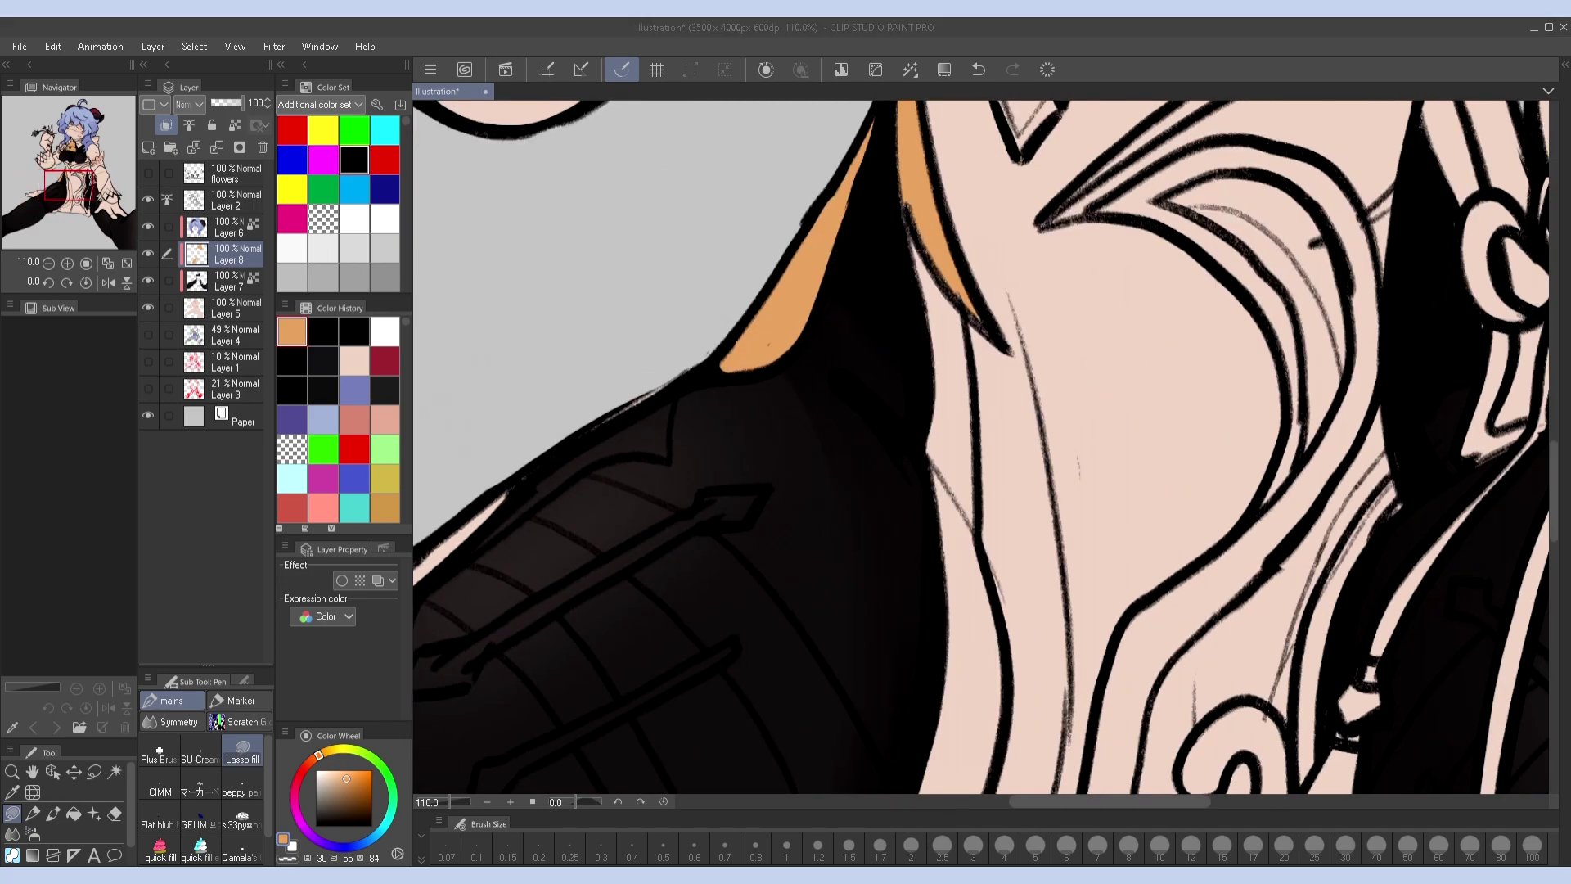
Fill the waistband trim below the chest with orange
mouse_move(995, 127)
left_mouse_down()
mouse_move(864, 471)
mouse_move(900, 499)
mouse_move(875, 513)
left_mouse_up()
left_click_drag(1152, 263, 1054, 501)
key("ctrl+z")
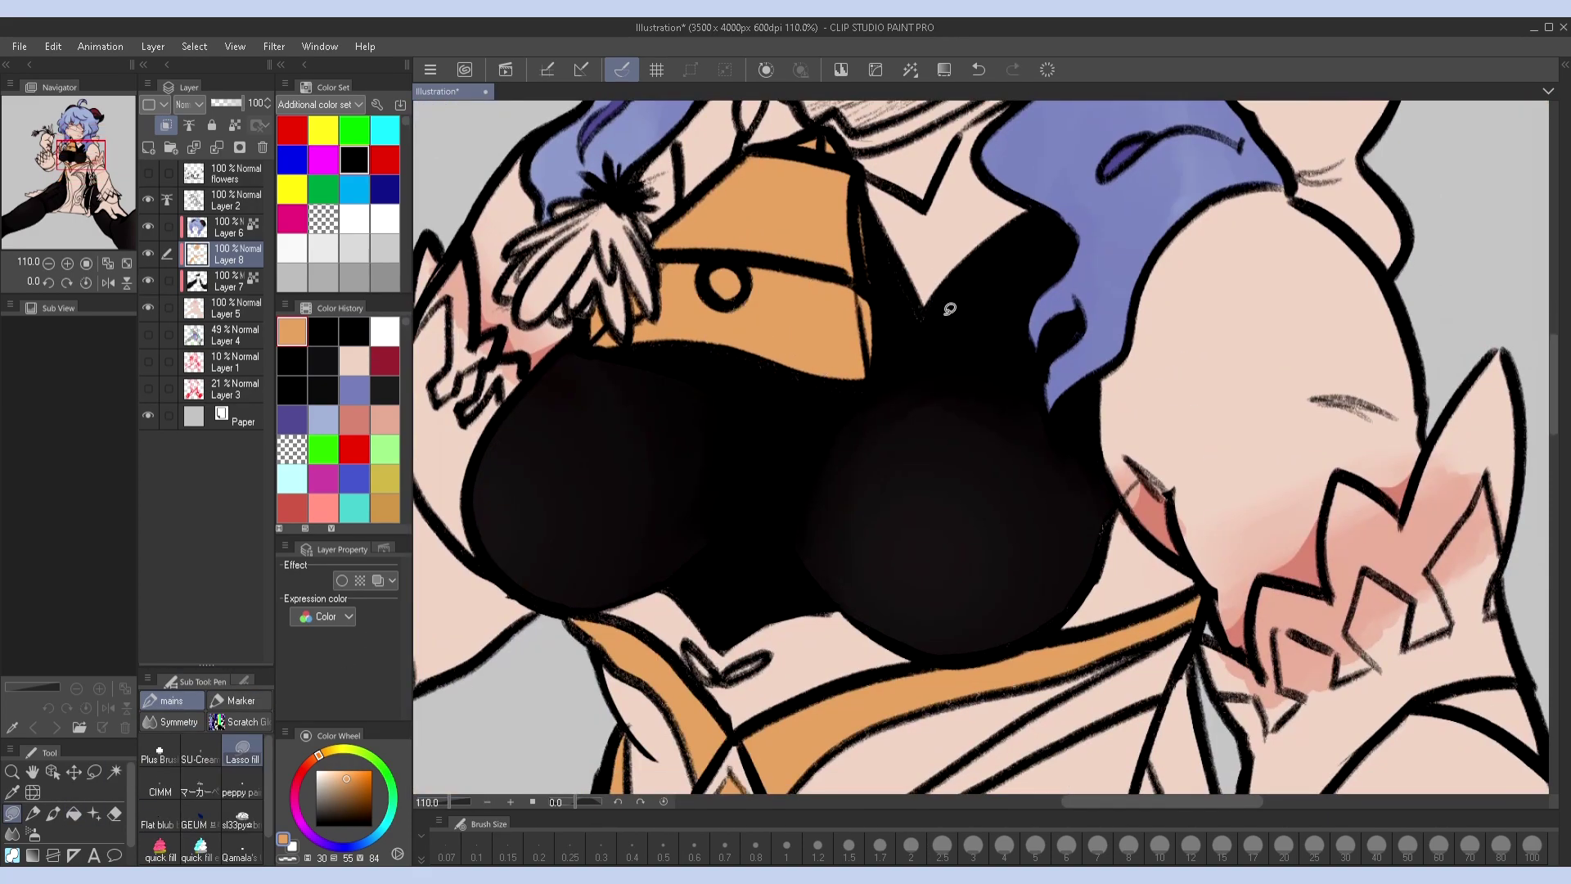
Fill the diamond clasp and the inner crescent curves on the skirt's front panel with orange
scroll(1162, 324, "down", 5)
left_click(48, 265)
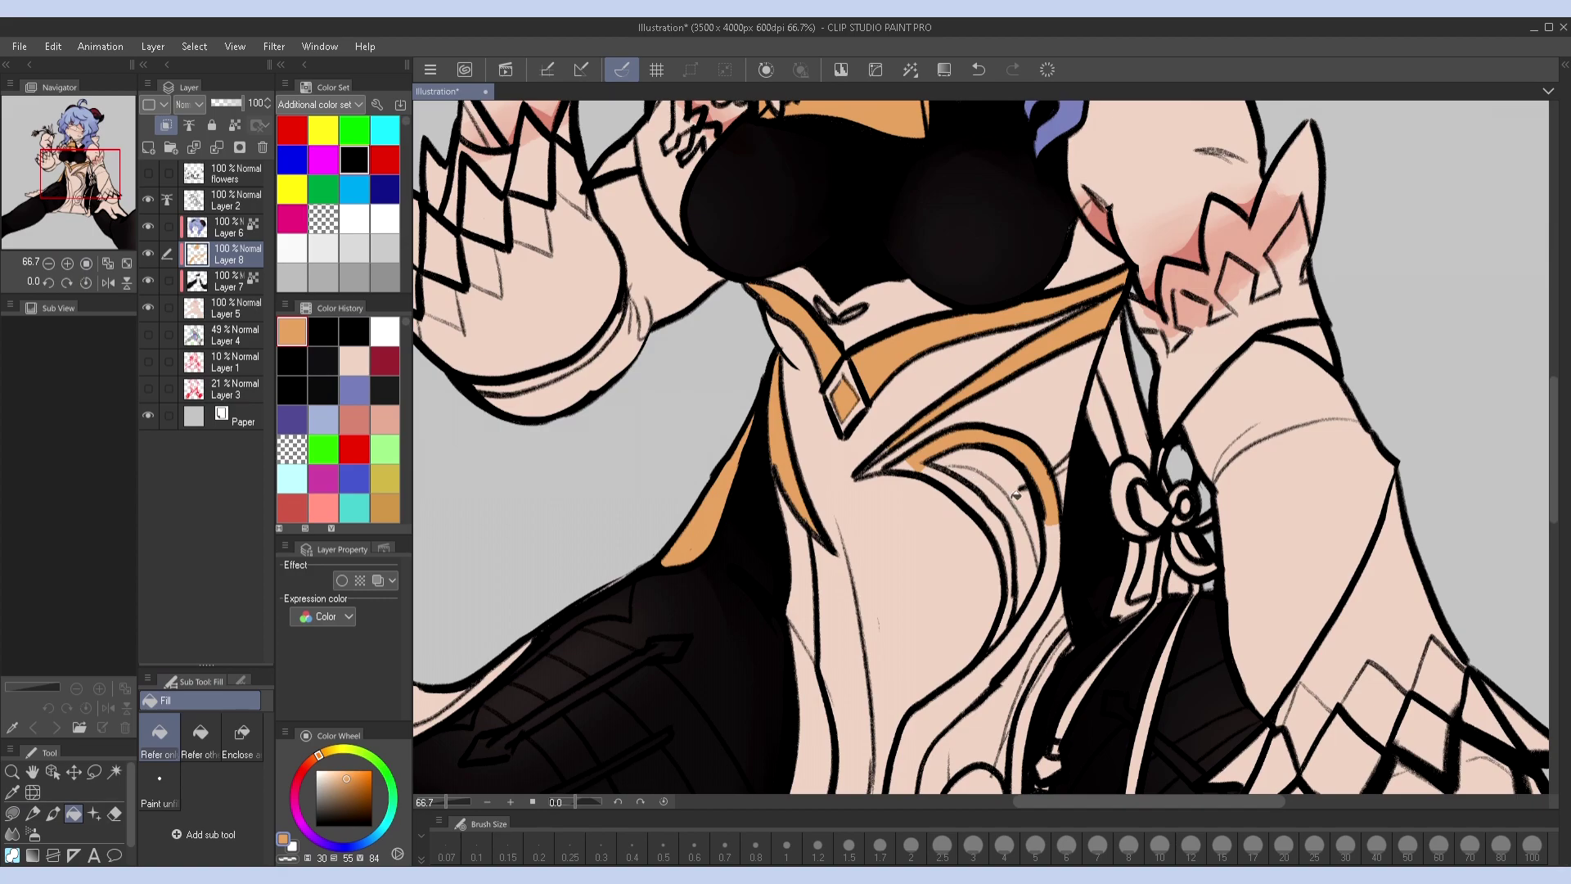
left_click_drag(954, 468, 994, 610)
left_click_drag(925, 470, 941, 647)
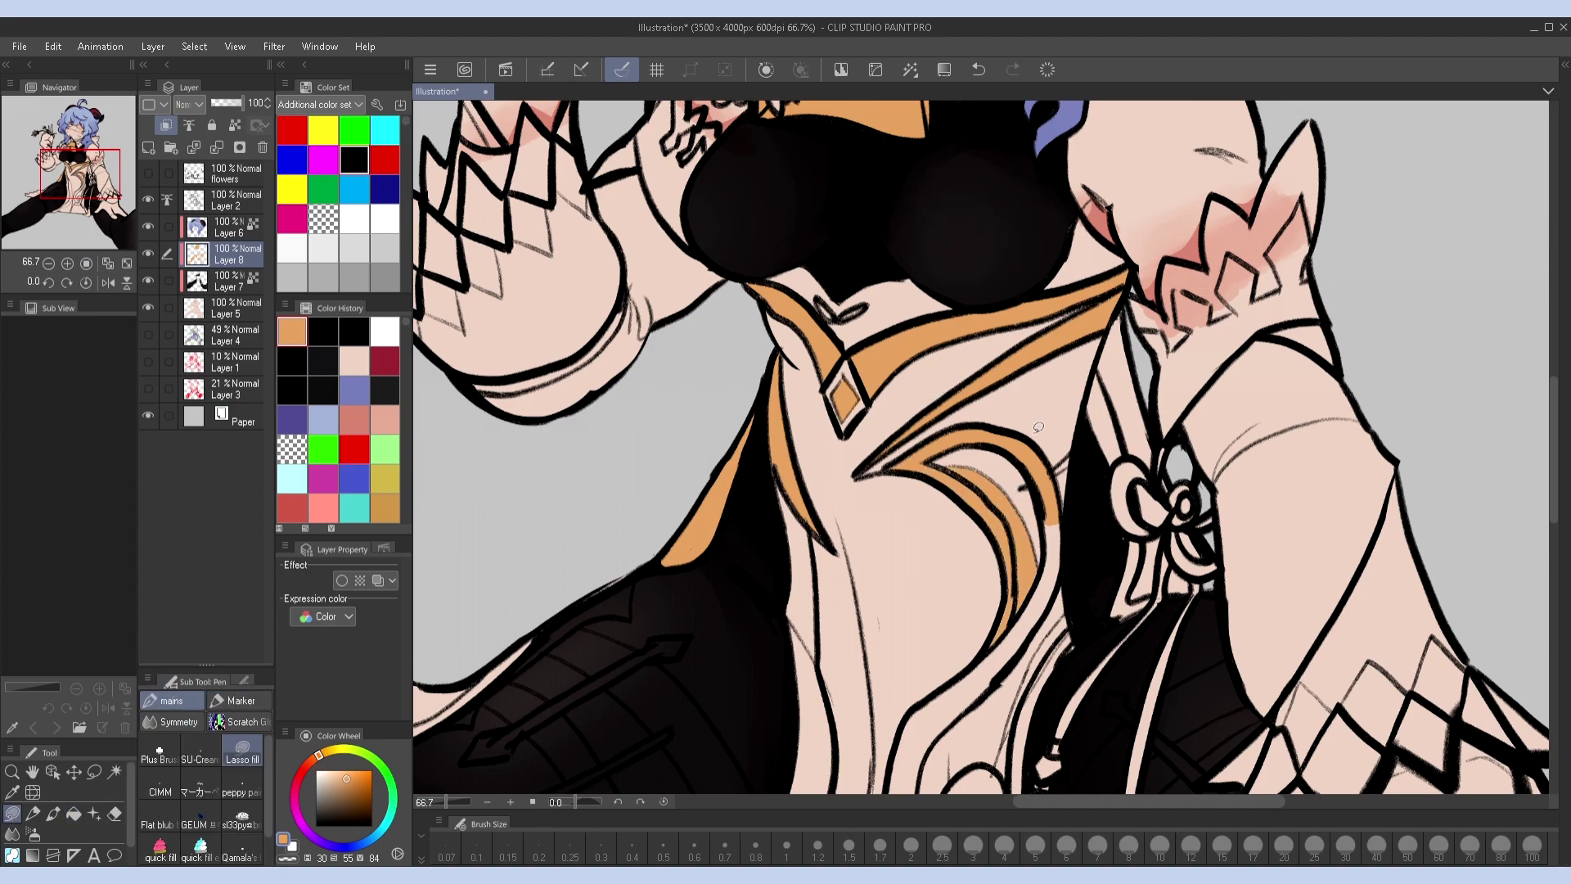
left_click_drag(1039, 426, 1044, 311)
Fill the skirt's long side border, outer crescent and lower swirl trim with orange
key("g")
left_click(982, 532)
left_click_drag(982, 532, 982, 409)
left_click(941, 655)
left_click(966, 605)
left_click_drag(1154, 471, 1154, 373)
left_click(859, 368)
mouse_move(863, 366)
left_mouse_down()
mouse_move(911, 521)
mouse_move(915, 292)
left_mouse_up()
key("p")
left_click_drag(1001, 440, 1035, 571)
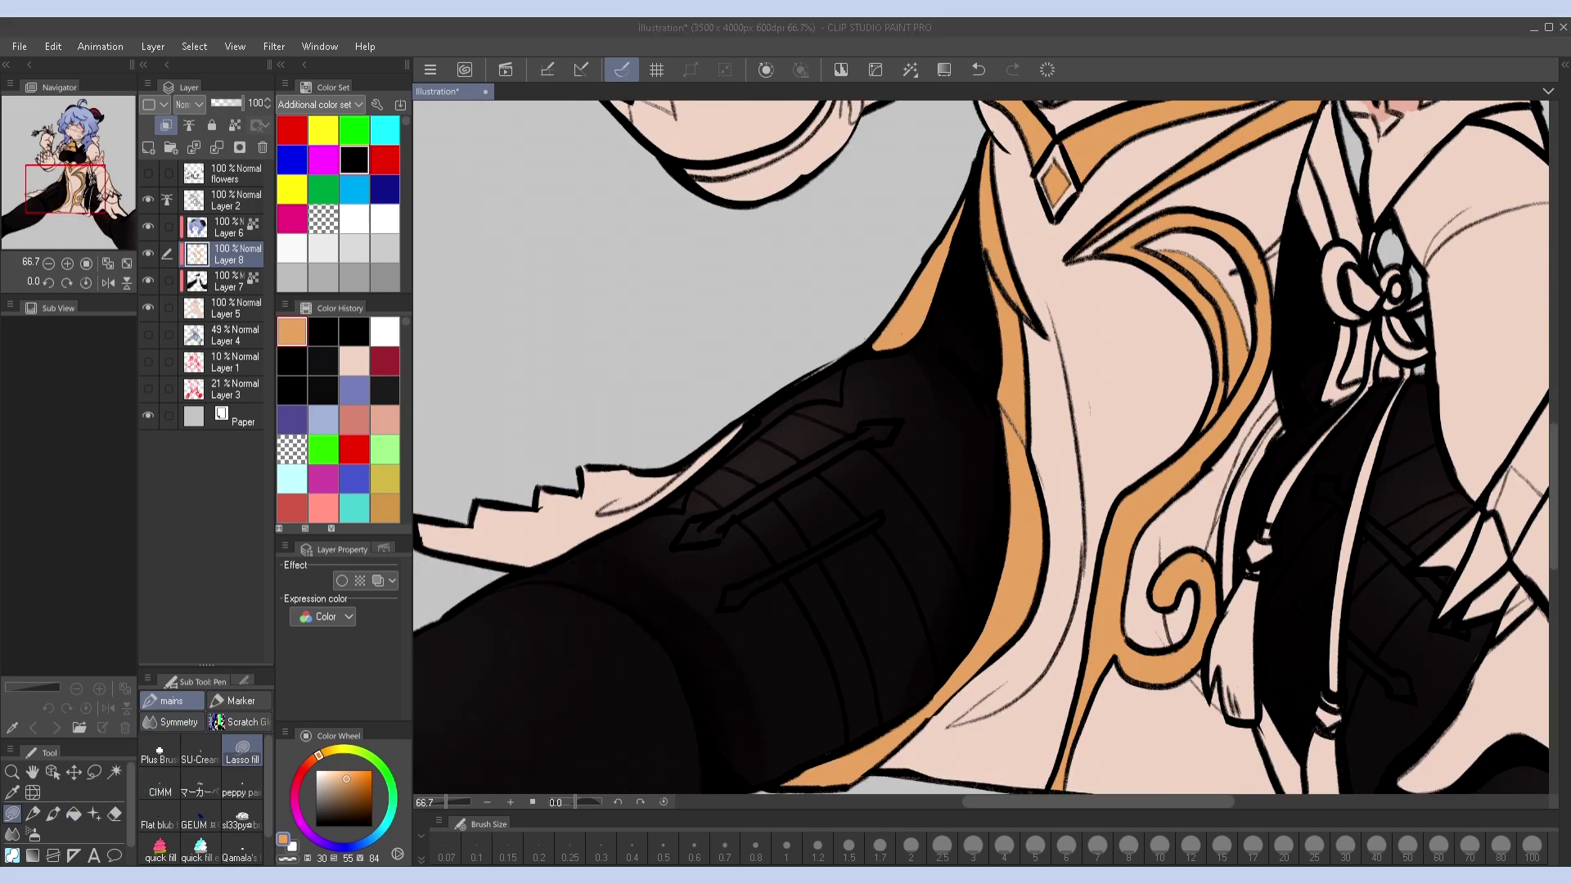
Hide the black clothing layer and fill the extended thigh's upper trim and arrow ornaments with orange
key("g")
left_click_drag(793, 406, 857, 424)
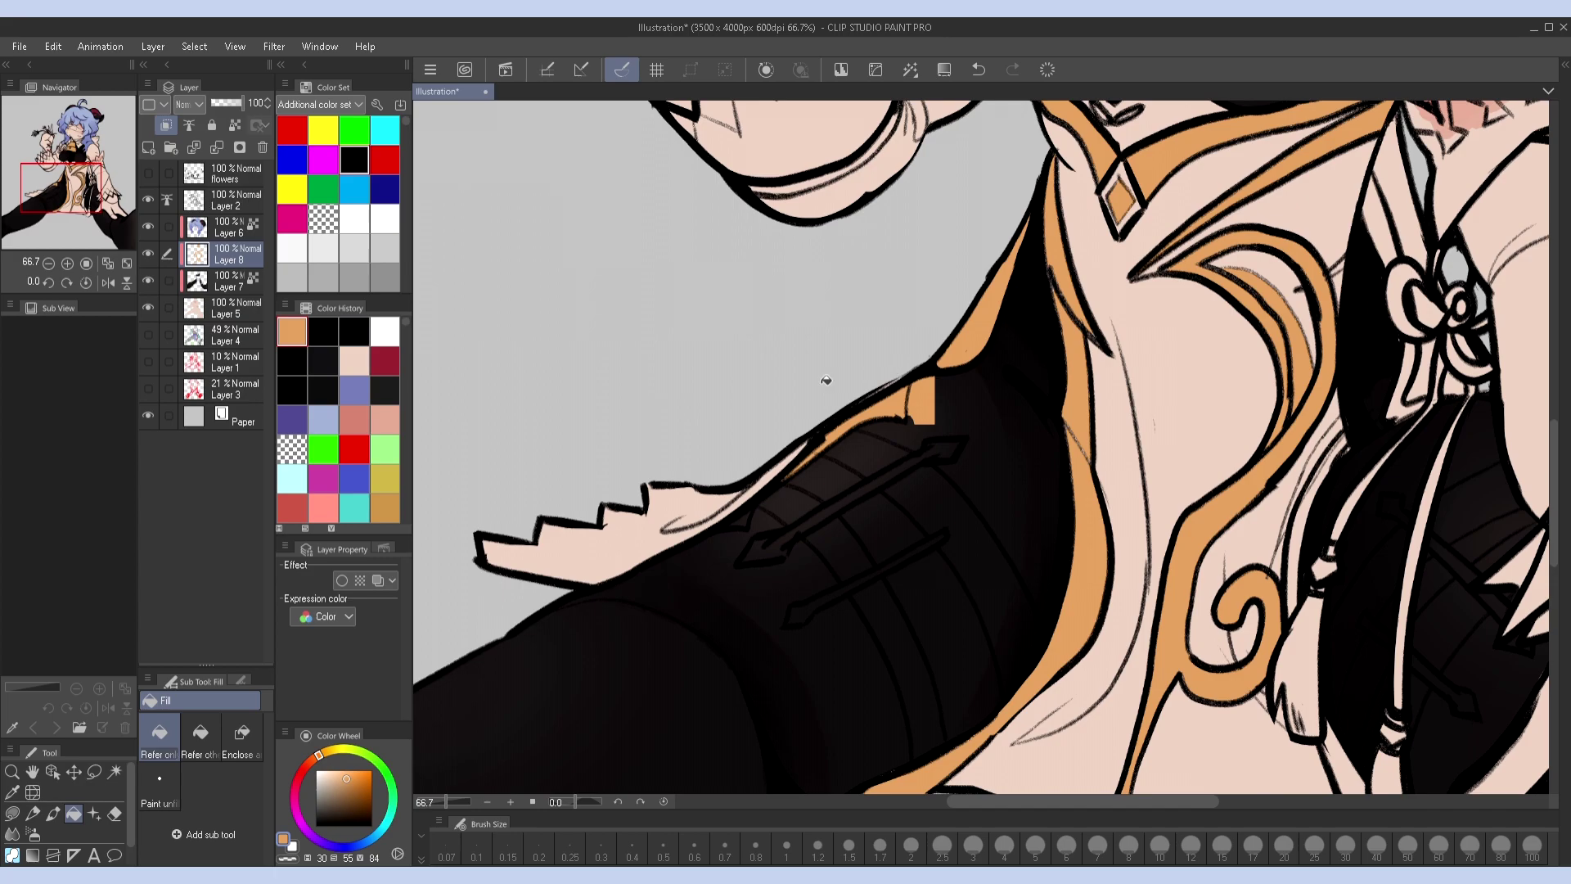
key("ctrl+z")
left_click(806, 528)
left_click(863, 579)
Touch up the orange arrow ornaments on the trim layer with Lasso fill
left_click(237, 199)
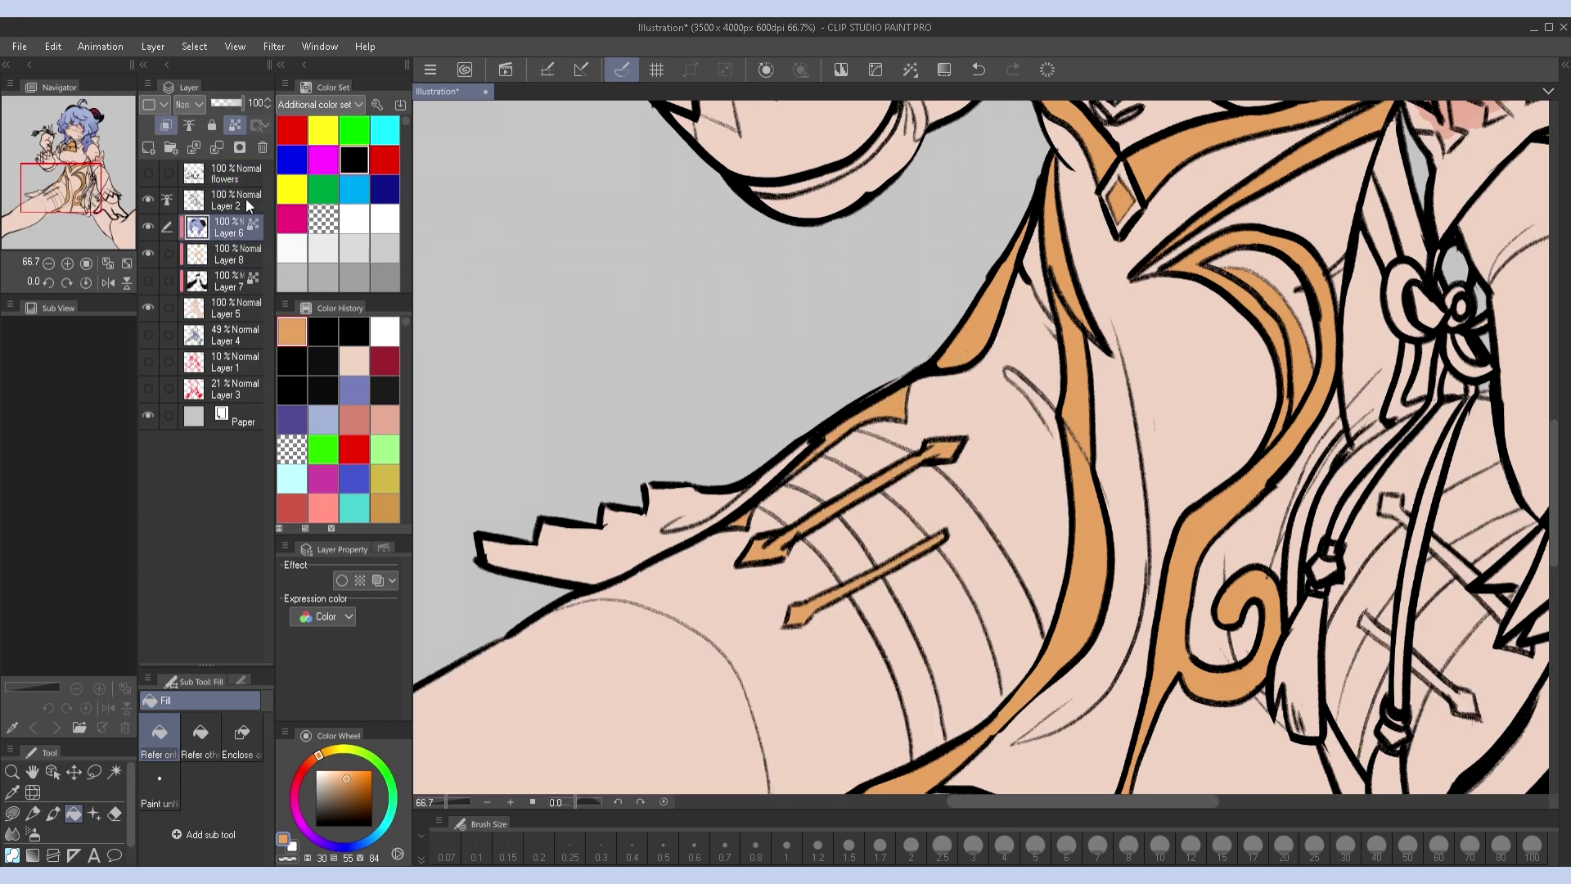
key("e")
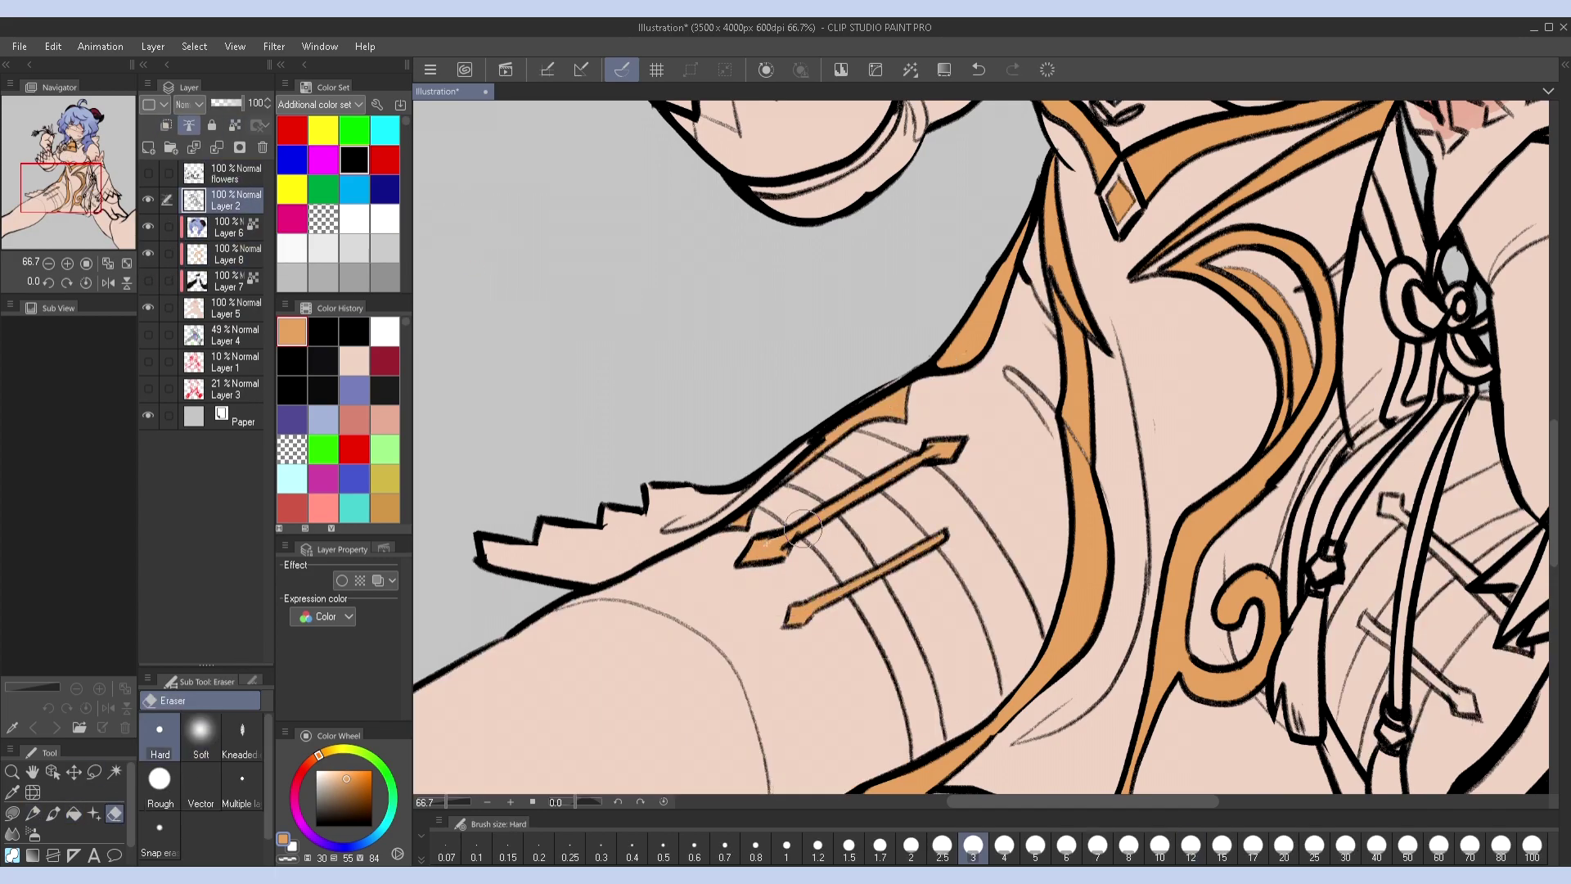
left_click(235, 254)
key("p")
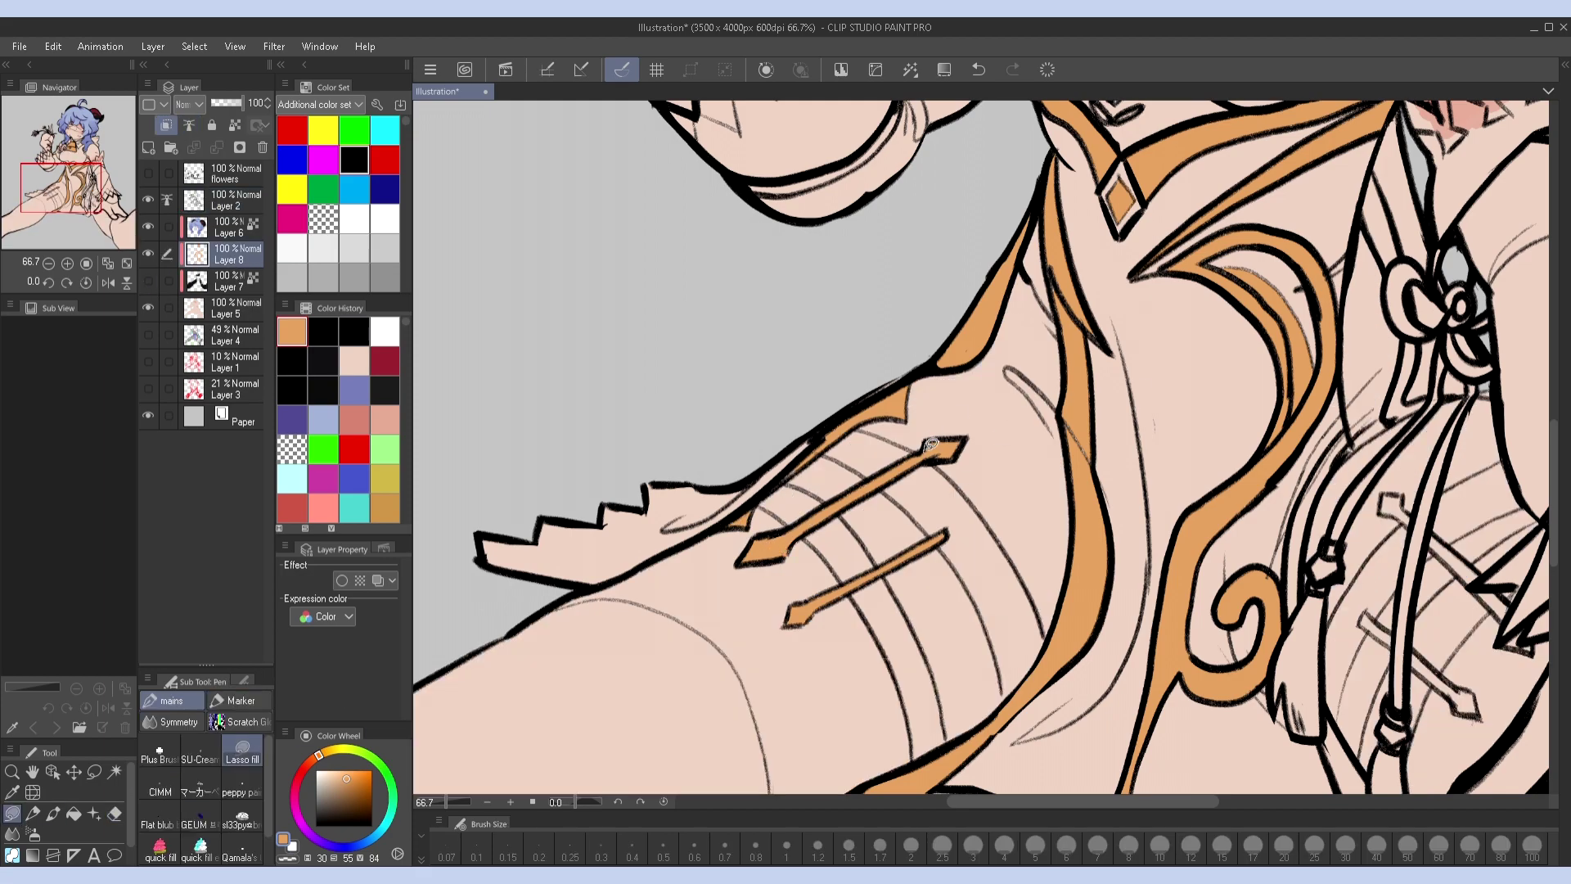
left_click_drag(1209, 403, 756, 670)
left_click_drag(1137, 638, 994, 461)
left_click_drag(1118, 395, 1022, 497)
Fill the narrow trim strips beside the waist knot and cords with orange
key("g")
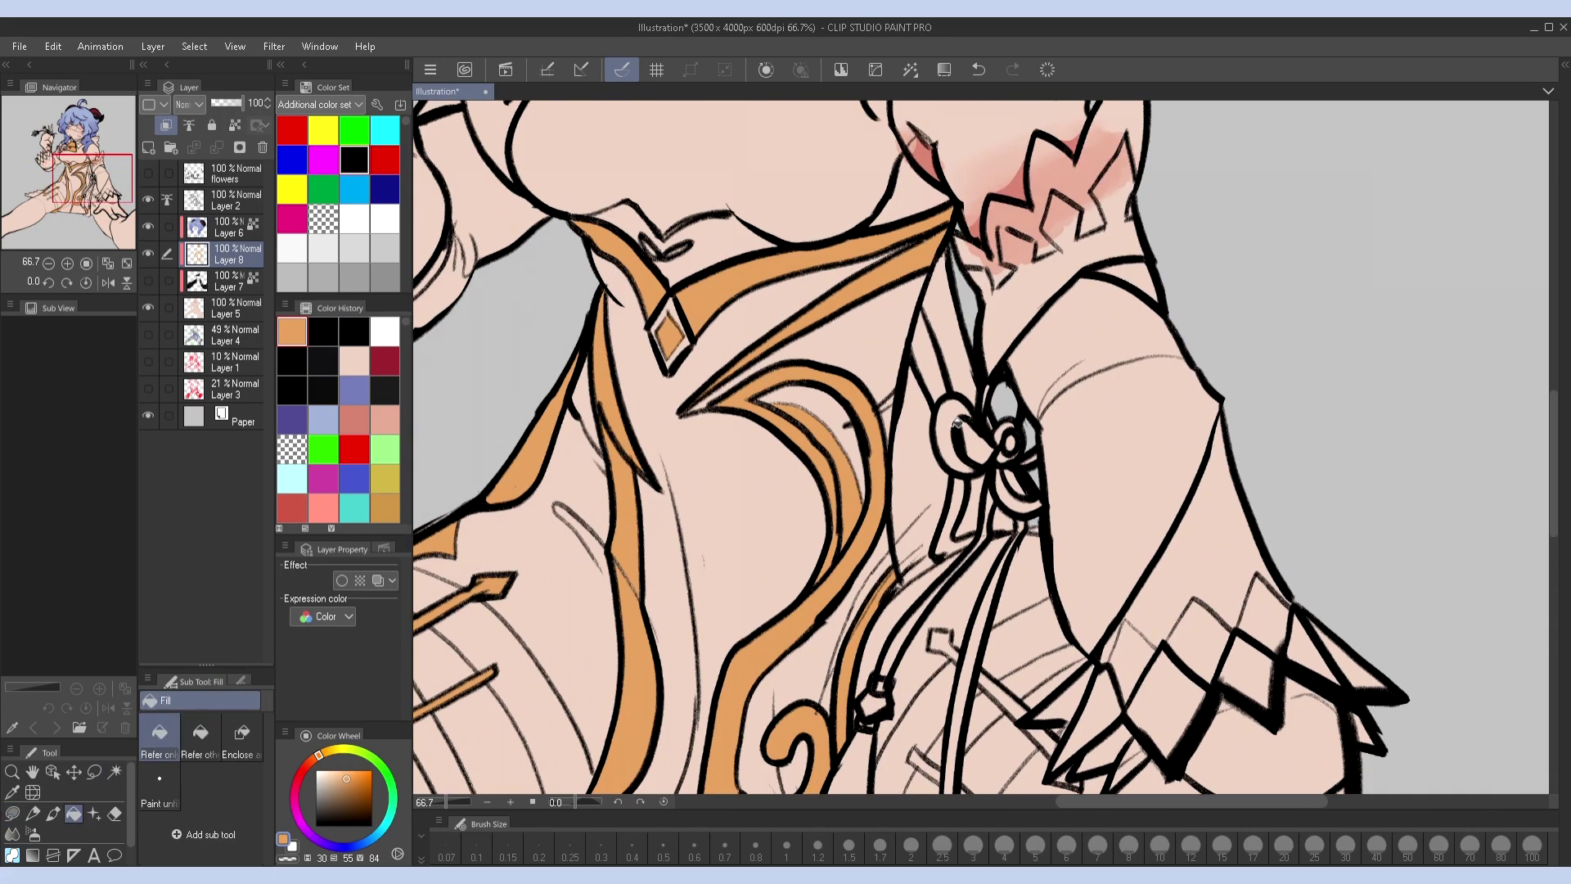
key("p")
mouse_move(998, 668)
left_mouse_down()
mouse_move(1015, 732)
mouse_move(1034, 476)
mouse_move(914, 389)
left_mouse_up()
key("g")
left_click(929, 435)
left_click_drag(851, 504, 942, 577)
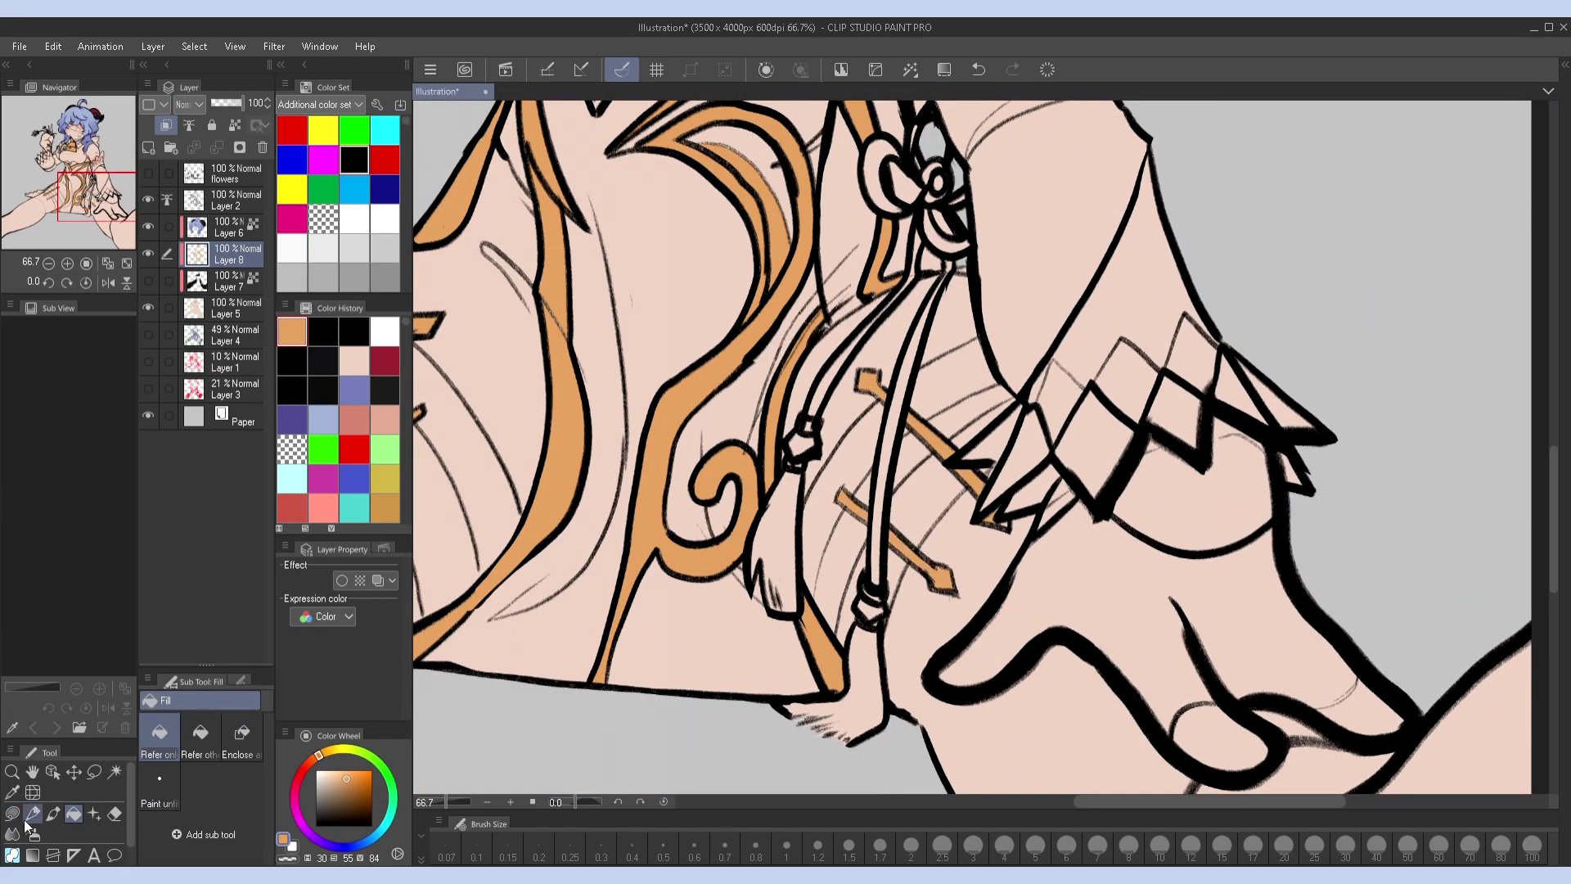
Finish the arrow ornaments on the other thigh in orange and show the black clothing layer again
key("p")
left_click_drag(1041, 382, 1186, 362)
left_click_drag(1046, 409, 1140, 468)
left_click(148, 281)
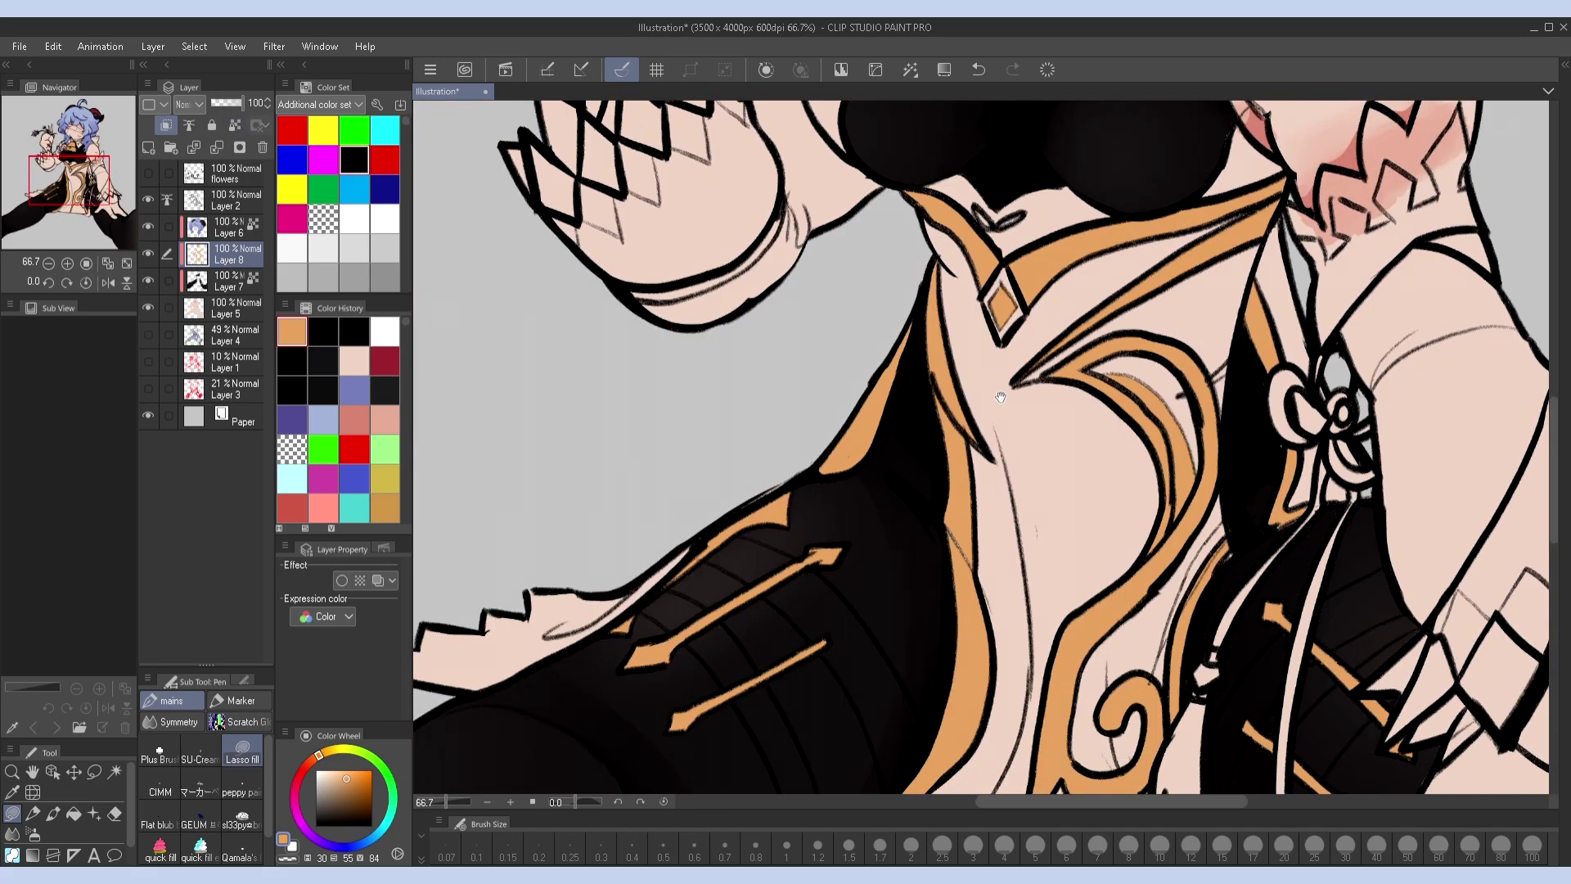
Shade the orange bell on the chest in burnt orange (H 22, S 62, V 74) with the sl33py brush
left_click_drag(68, 180, 77, 141)
left_click(313, 759)
left_click(350, 784)
left_click(242, 818)
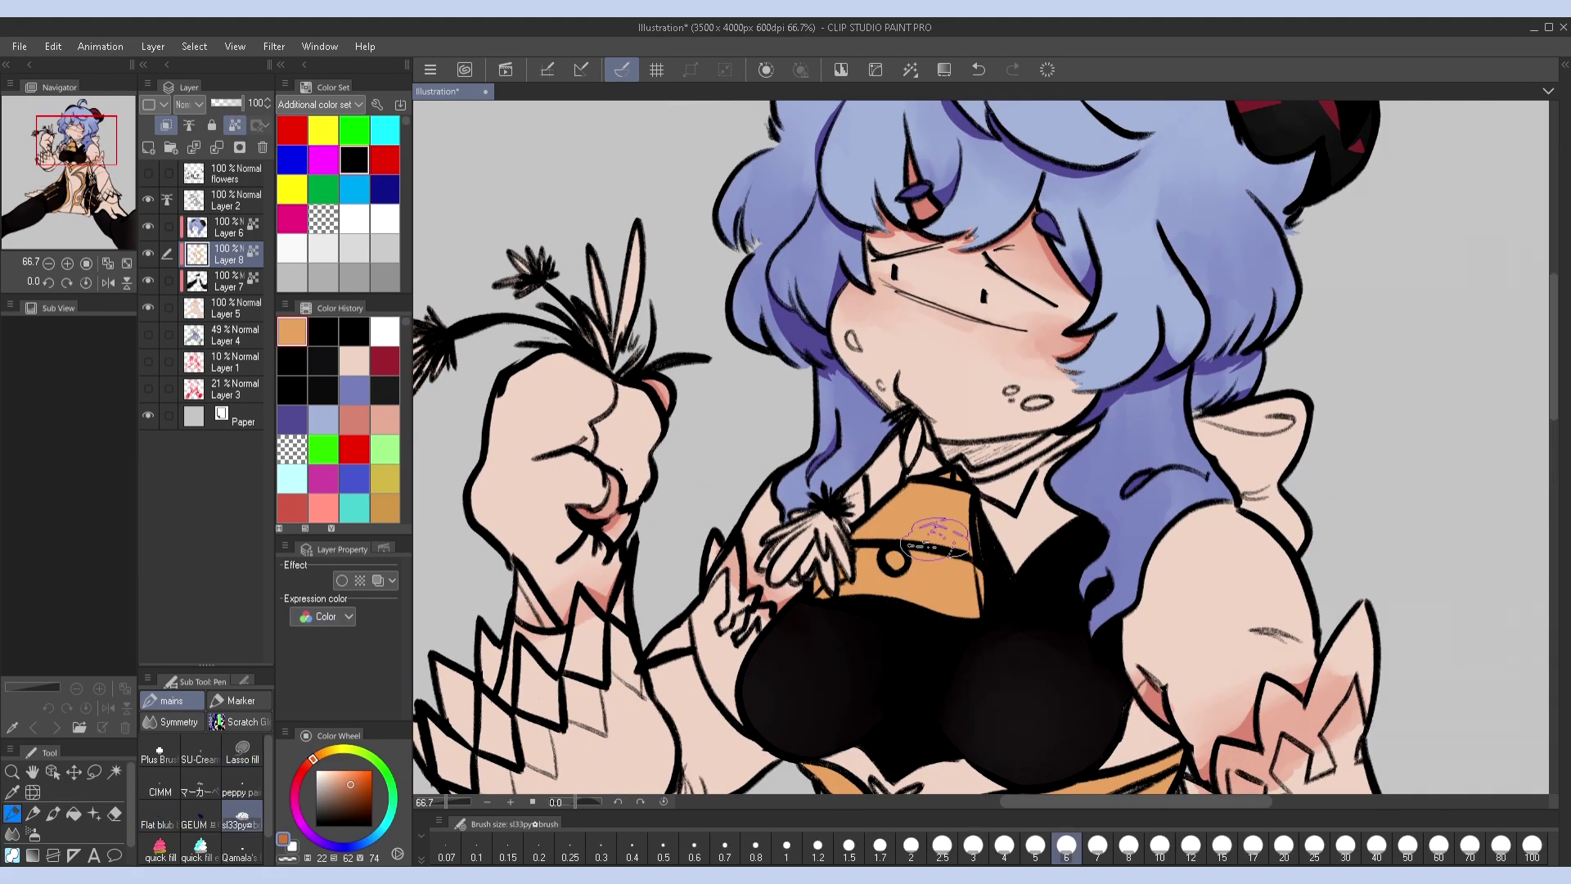
mouse_move(868, 567)
left_mouse_down()
mouse_move(964, 582)
mouse_move(925, 563)
mouse_move(851, 594)
left_mouse_up()
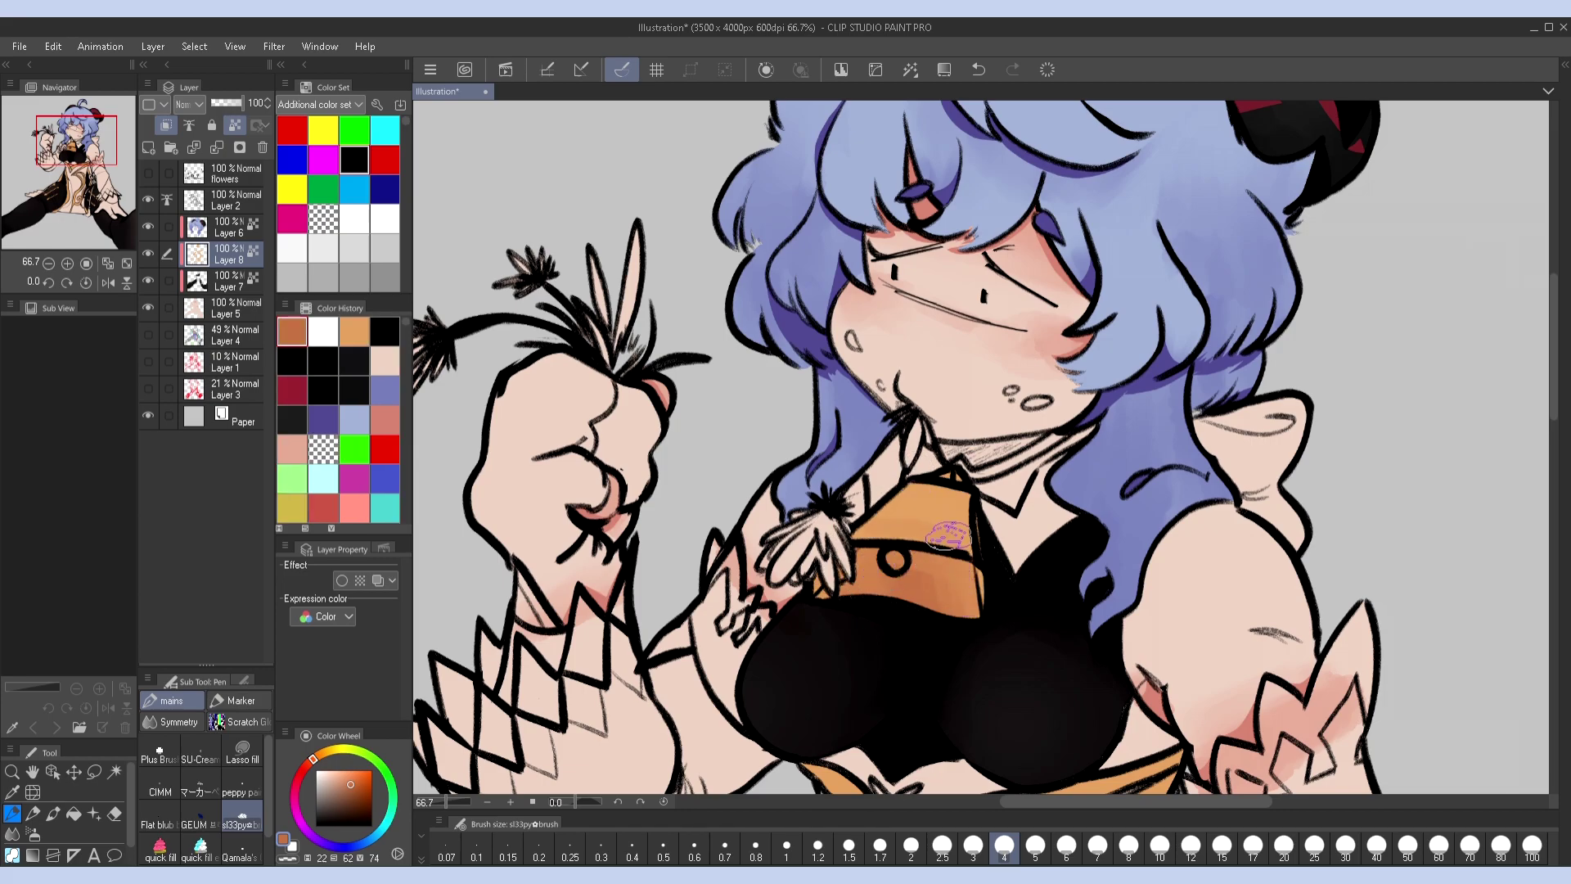
key("h")
key("h")
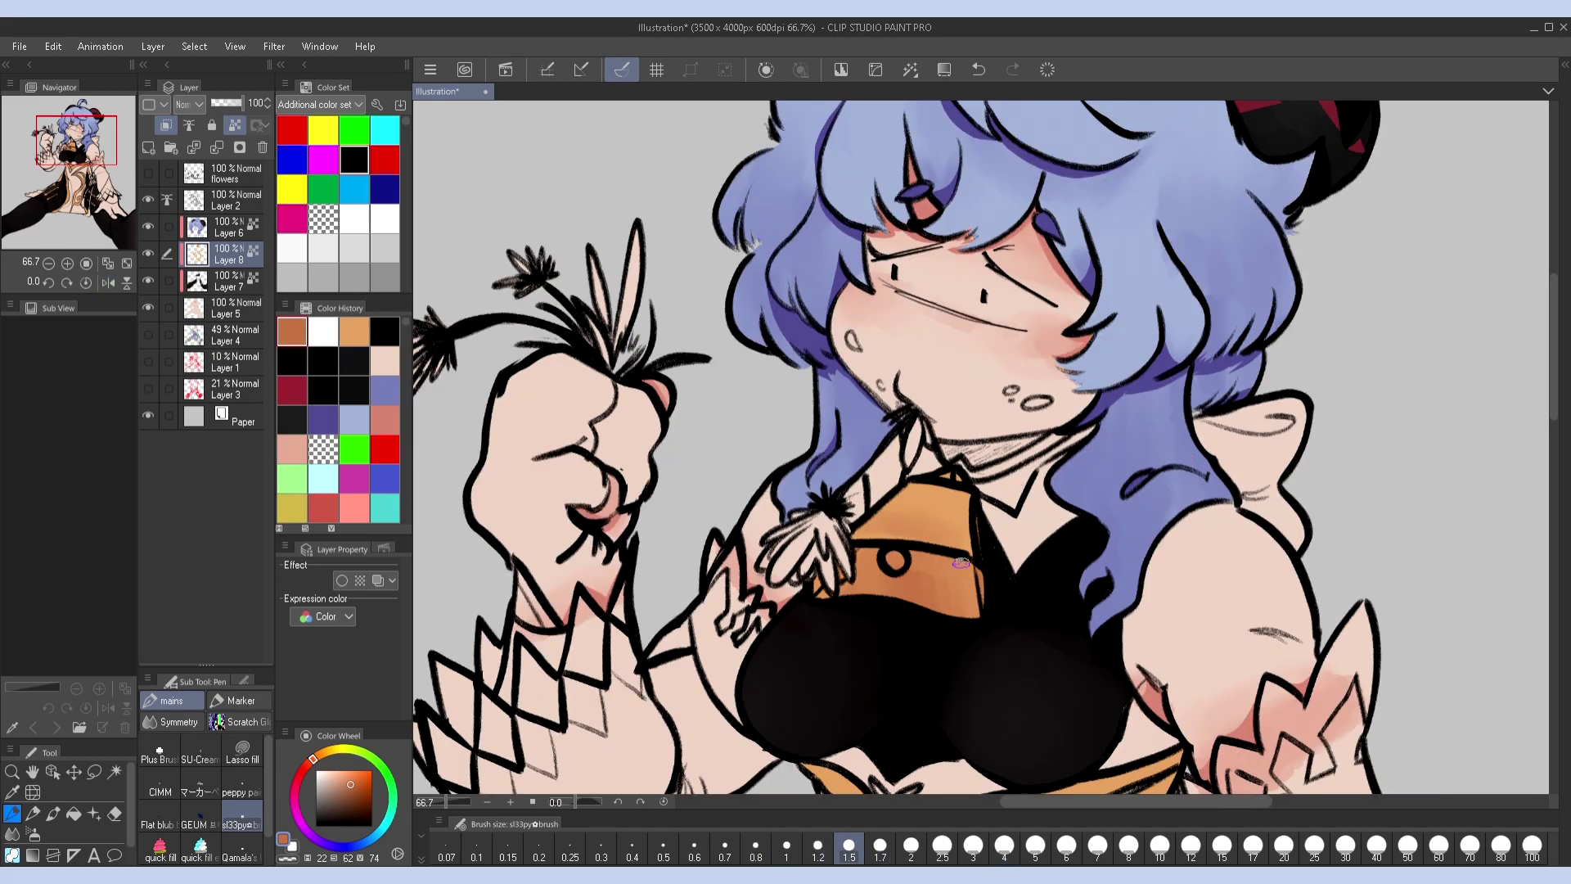
key("bracketleft")
Brush burnt-orange shading onto the ends of the waistband trim and the diamond ornament
scroll(1019, 504, "down", 5)
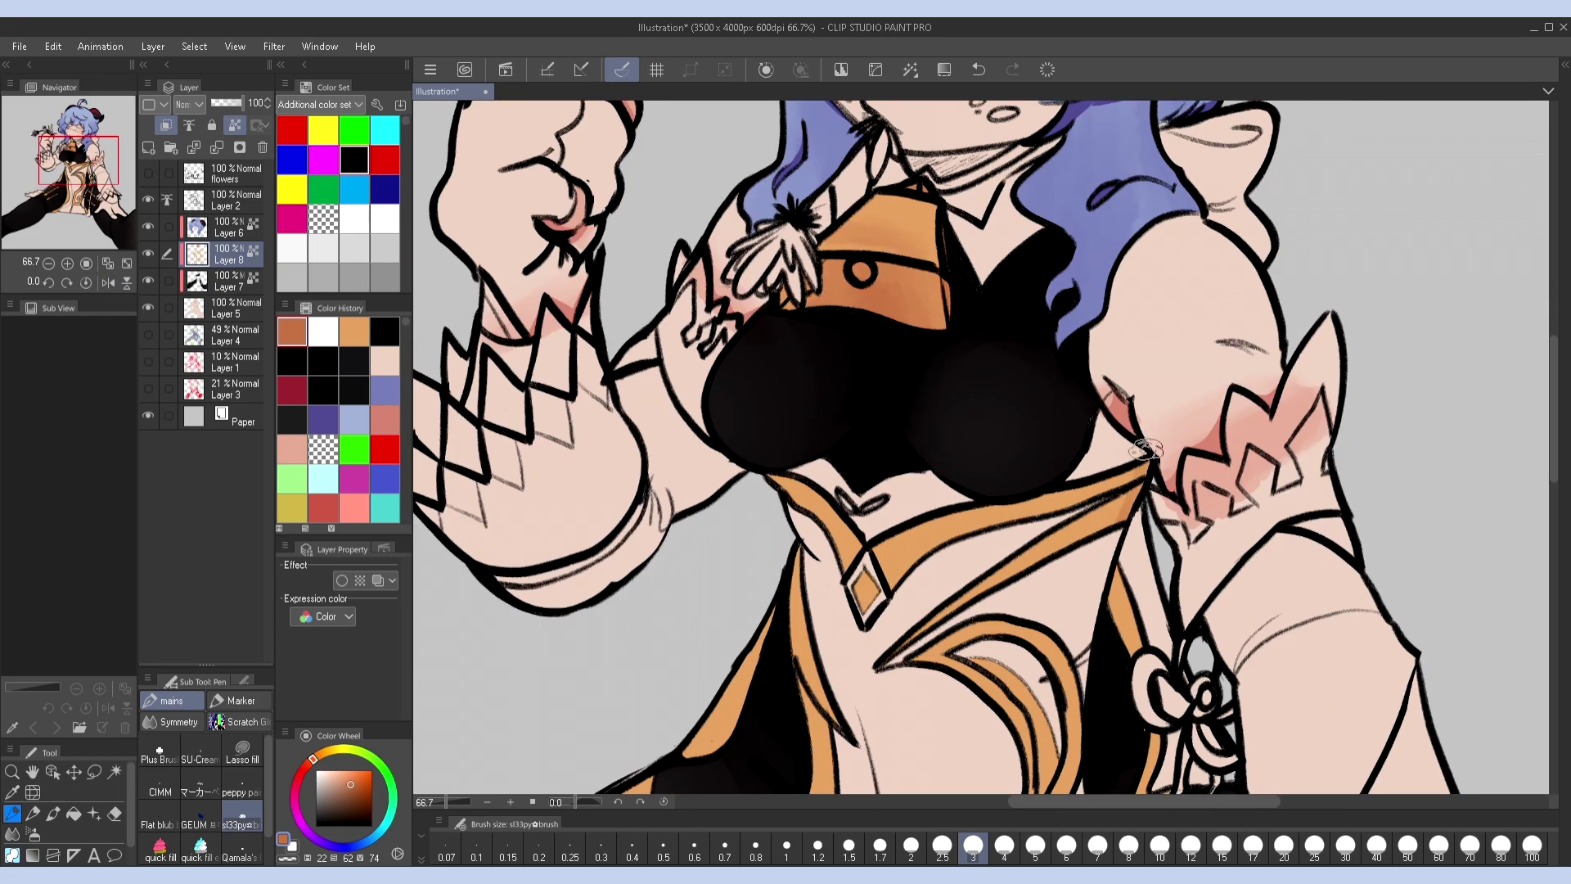
scroll(1129, 446, "down", 1)
left_click_drag(878, 362, 879, 359)
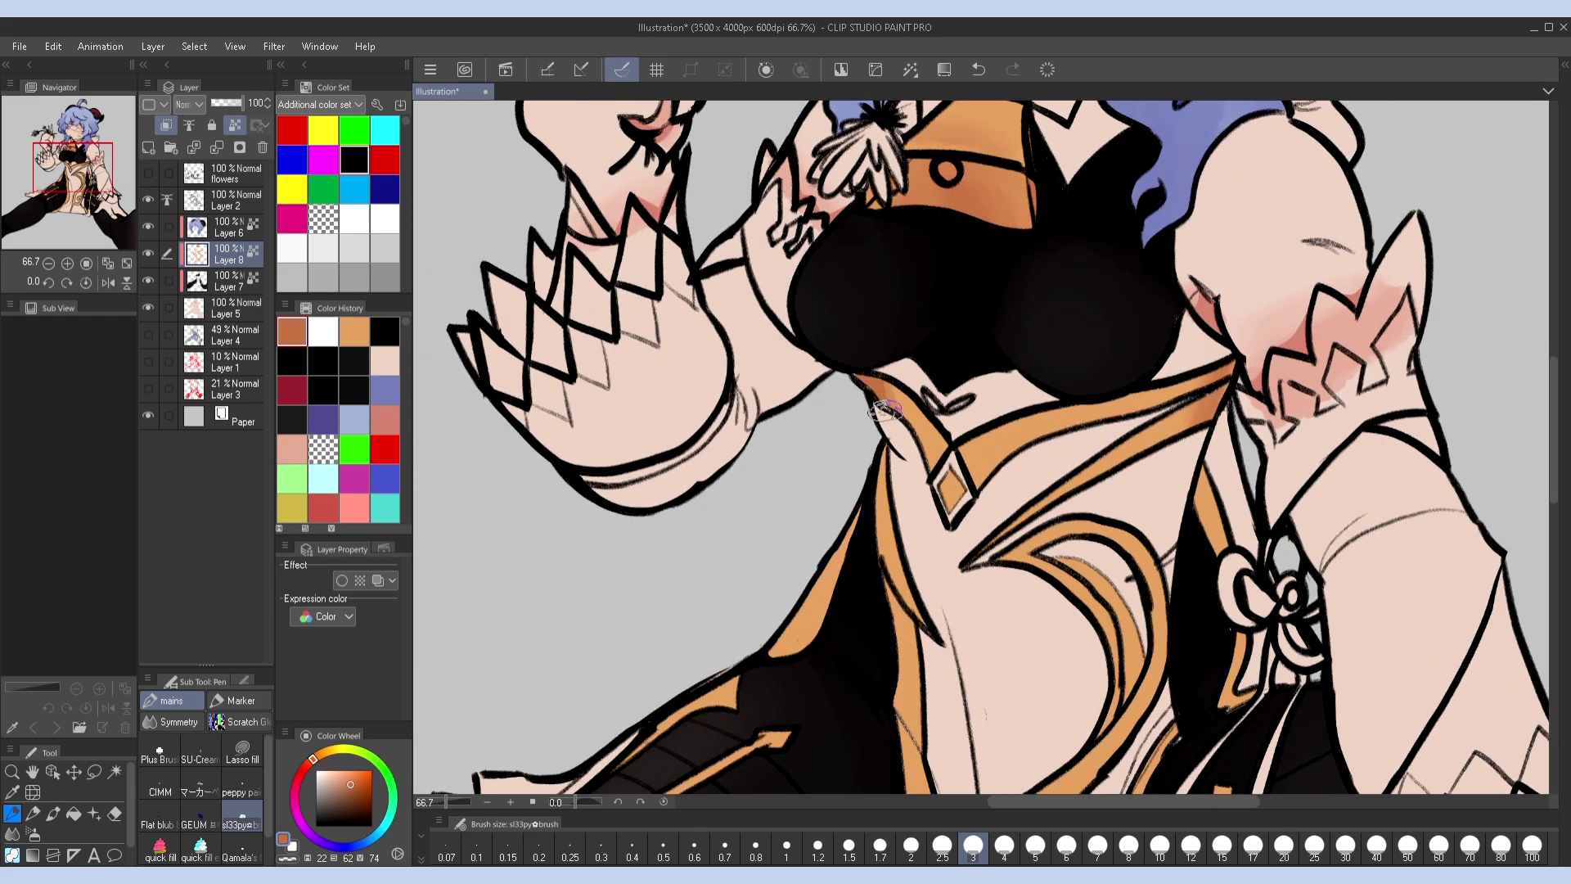
left_click_drag(1102, 385, 1052, 253)
key("bracketleft")
key("bracketleft")
key("bracketleft")
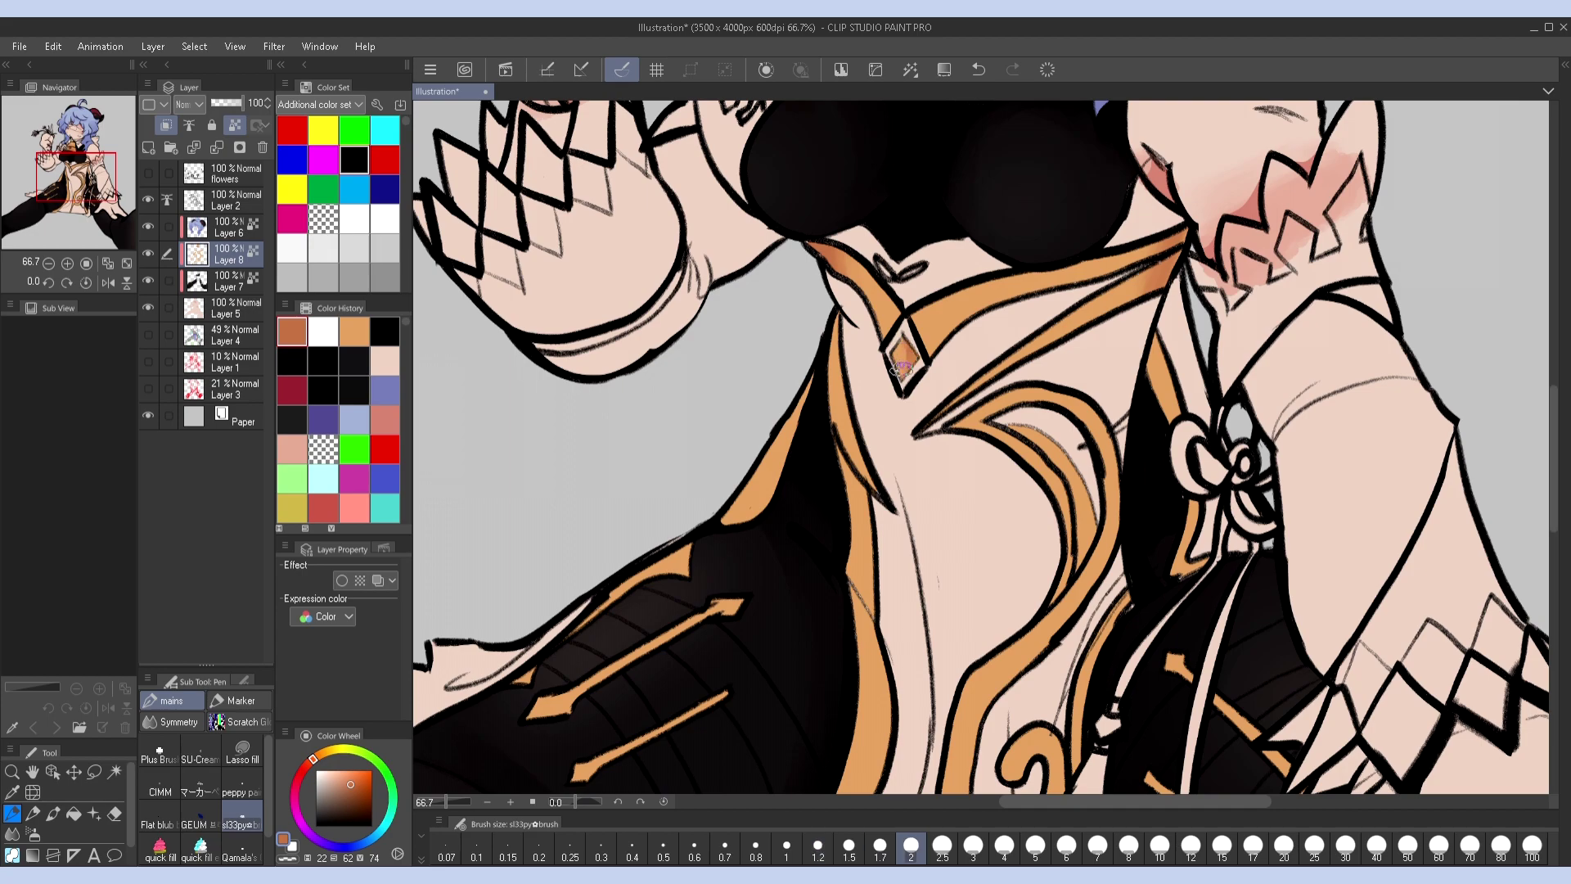
key("bracketright")
key("bracketright")
key("bracketright")
Shade the dress's lower side trim beside the waist cords and down at the hem corner
scroll(1031, 427, "down", 3)
scroll(1037, 442, "down", 1)
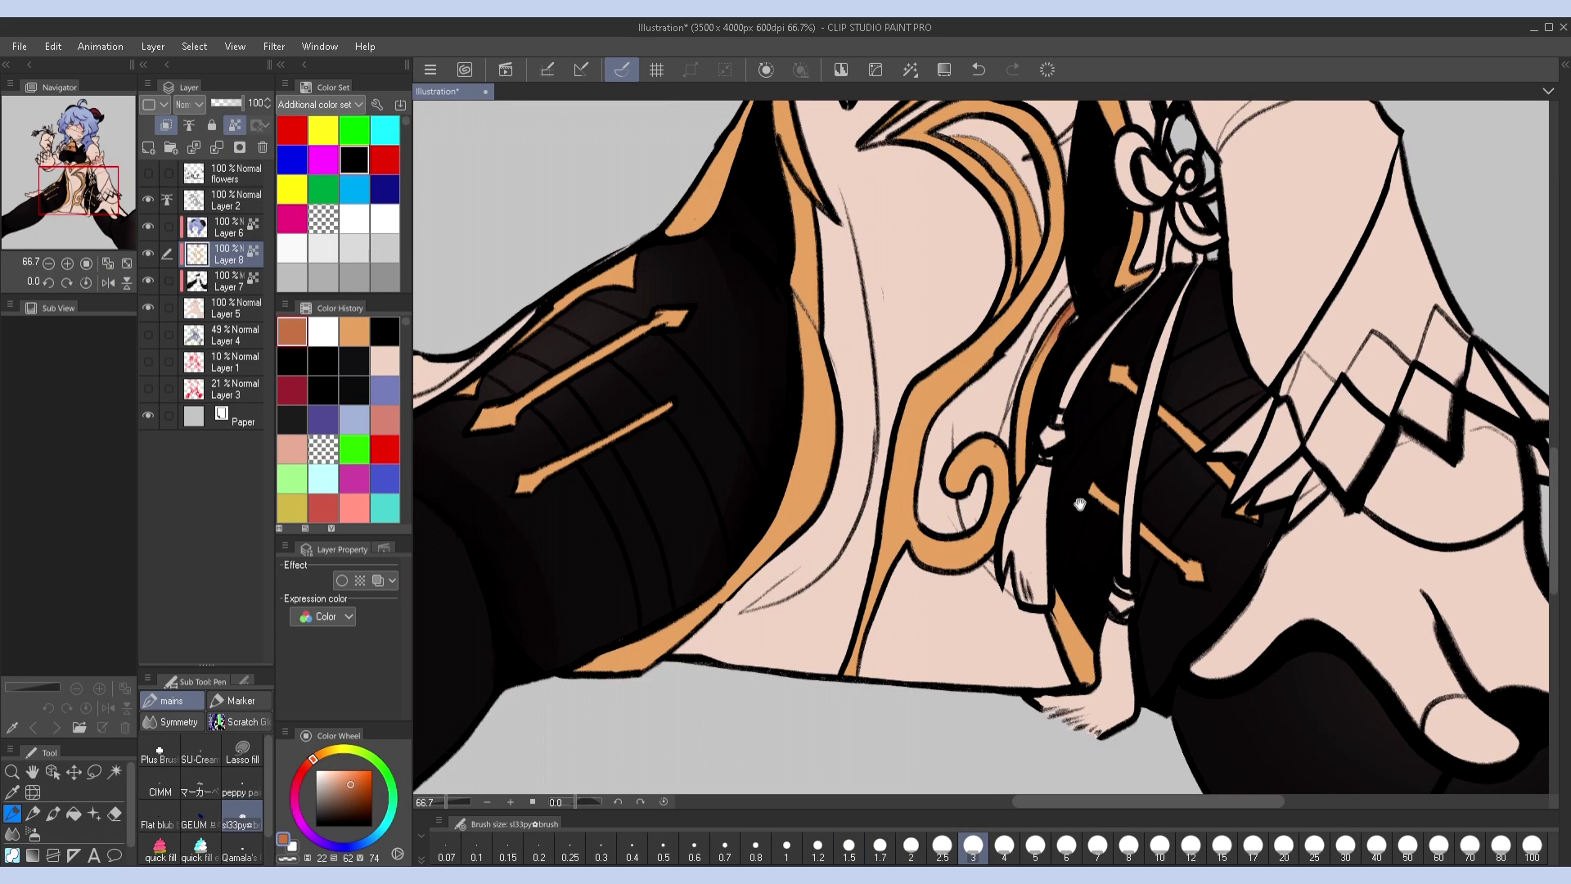
mouse_move(1039, 456)
left_mouse_down()
mouse_move(1005, 546)
mouse_move(992, 522)
mouse_move(1024, 507)
mouse_move(1043, 634)
mouse_move(1106, 611)
mouse_move(1076, 649)
left_mouse_up()
scroll(1077, 649, "up", 3)
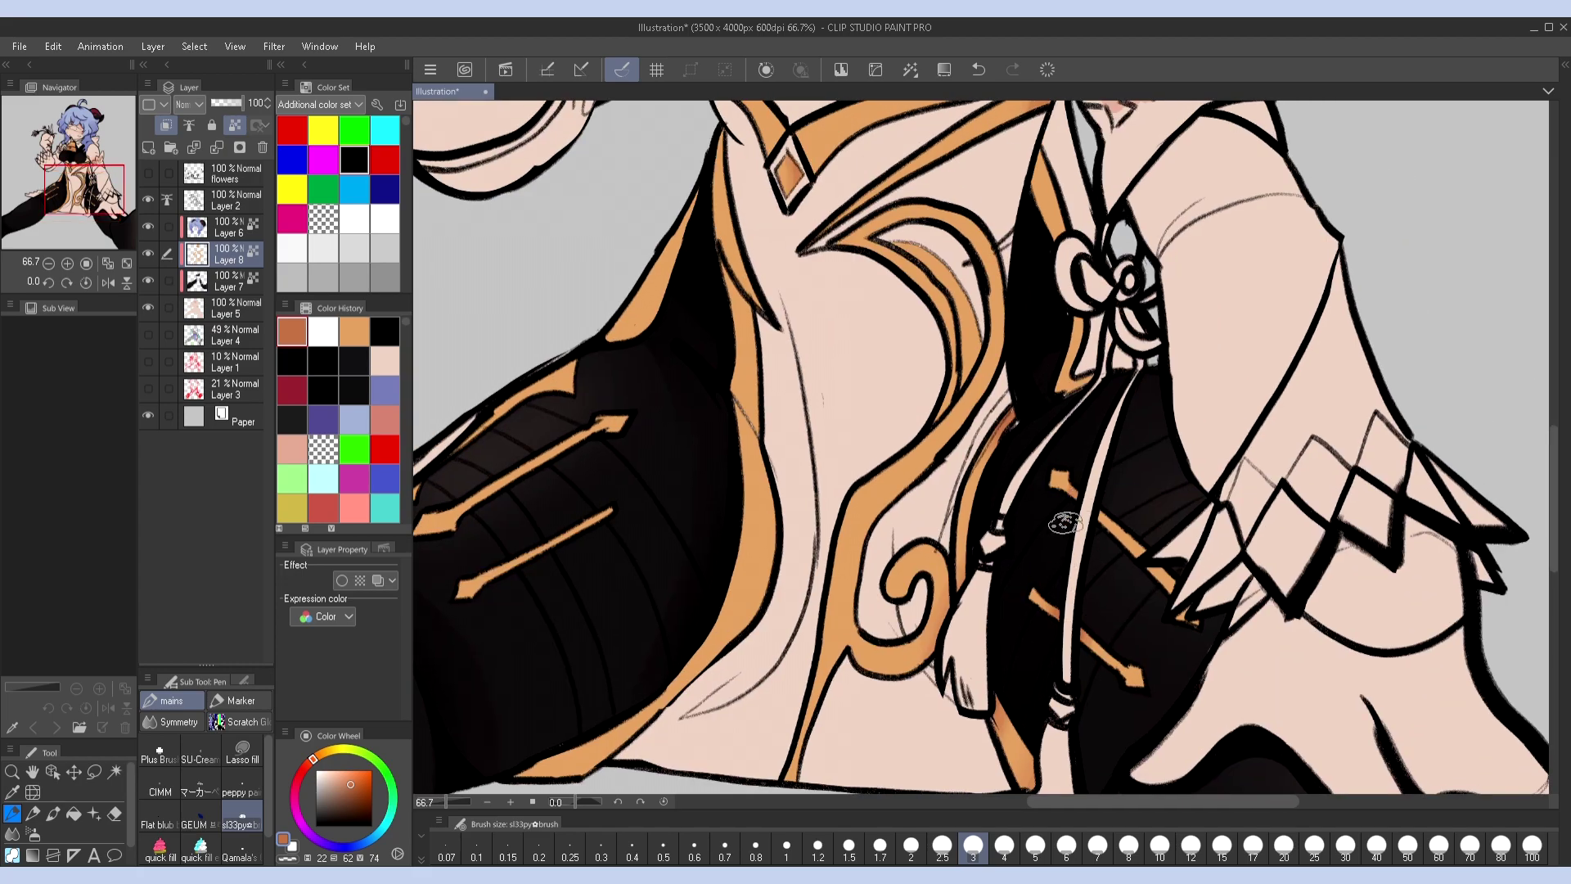
scroll(1064, 524, "up", 5)
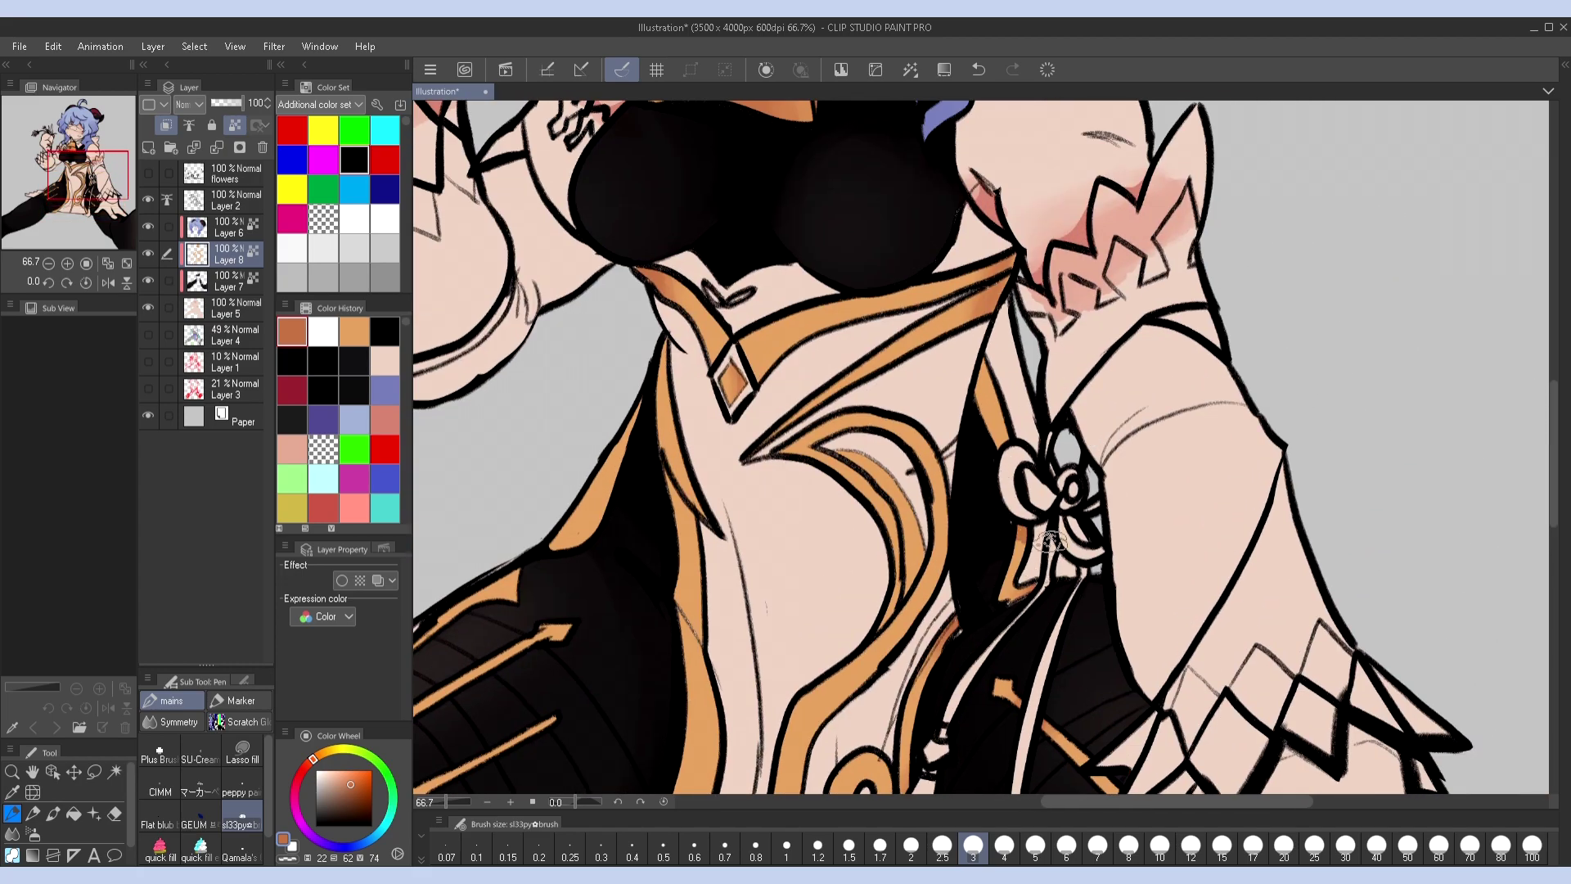
Shade the thigh trim and arrow ornaments on both legs in burnt orange with a smaller brush
scroll(991, 442, "left", 5)
key("bracketleft")
scroll(915, 548, "down", 3)
scroll(916, 547, "left", 4)
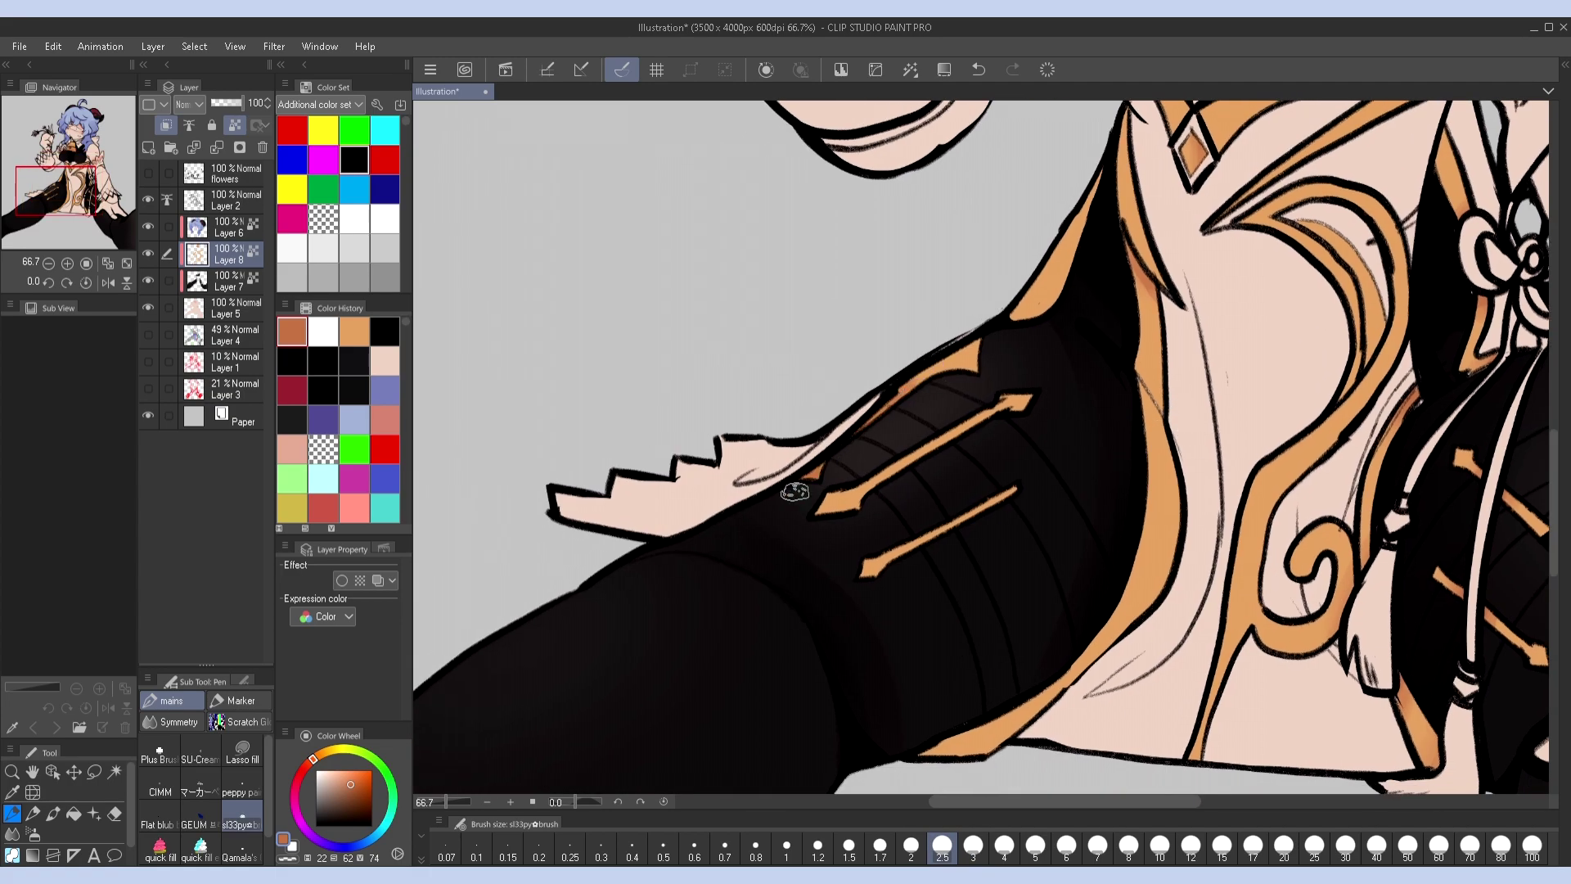
scroll(1146, 392, "right", 6)
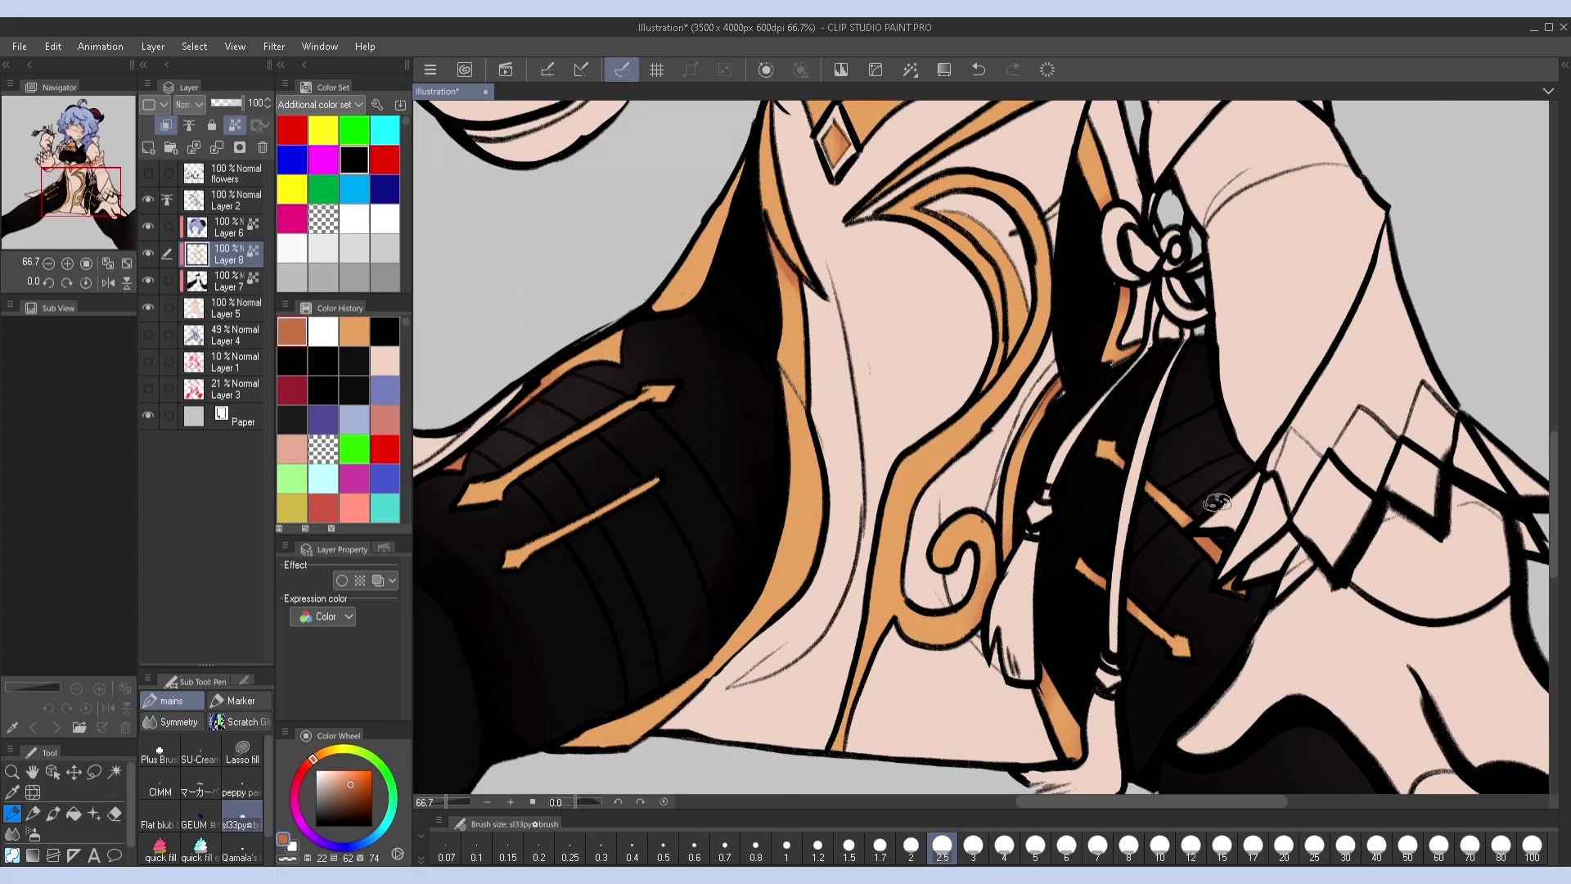
scroll(1180, 494, "up", 3)
scroll(1181, 495, "left", 2)
Shade the crescent ornament on the dress front in burnt orange, mirroring the canvas to check it
key("h")
key("bracketleft")
key("bracketleft")
key("bracketleft")
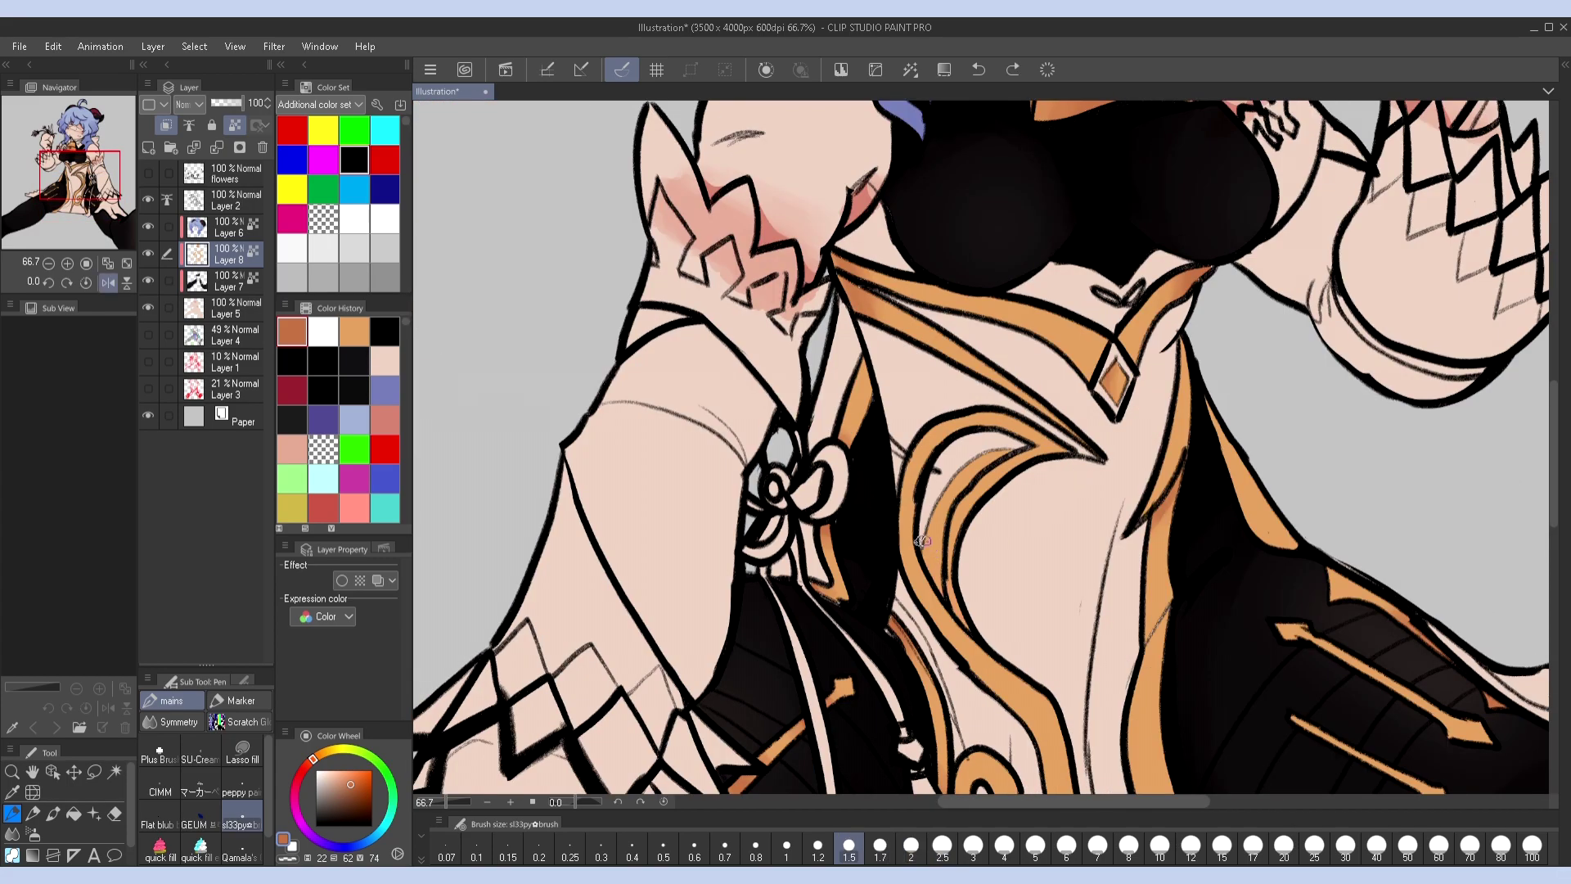
key("bracketright")
key("bracketright")
key("h")
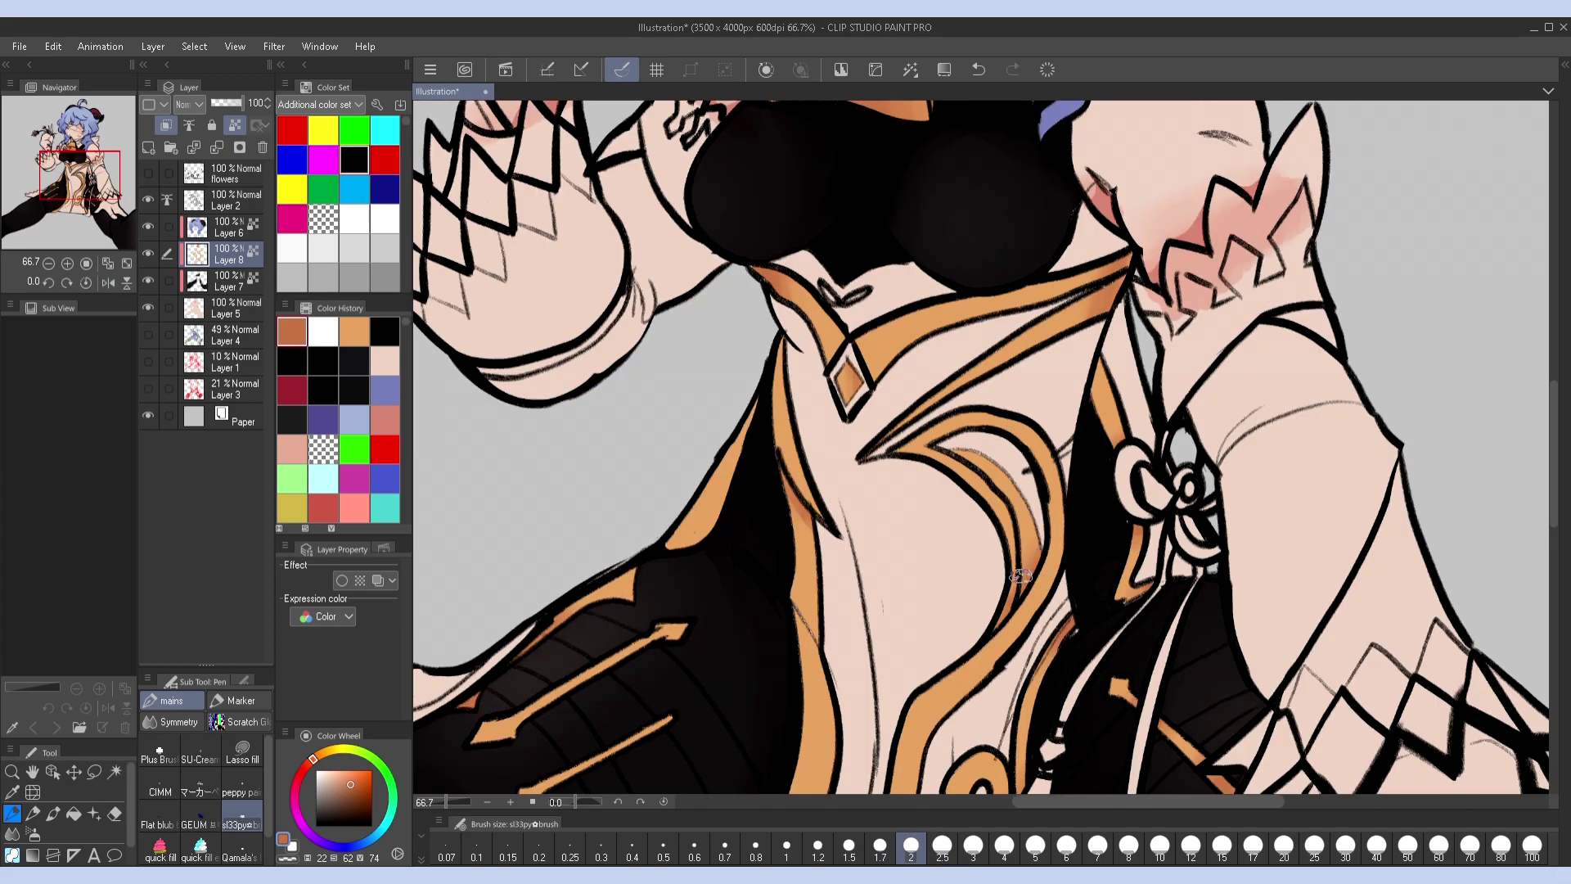
scroll(1133, 402, "down", 5)
scroll(1133, 402, "left", 2)
key("bracketright")
key("bracketright")
key("bracketright")
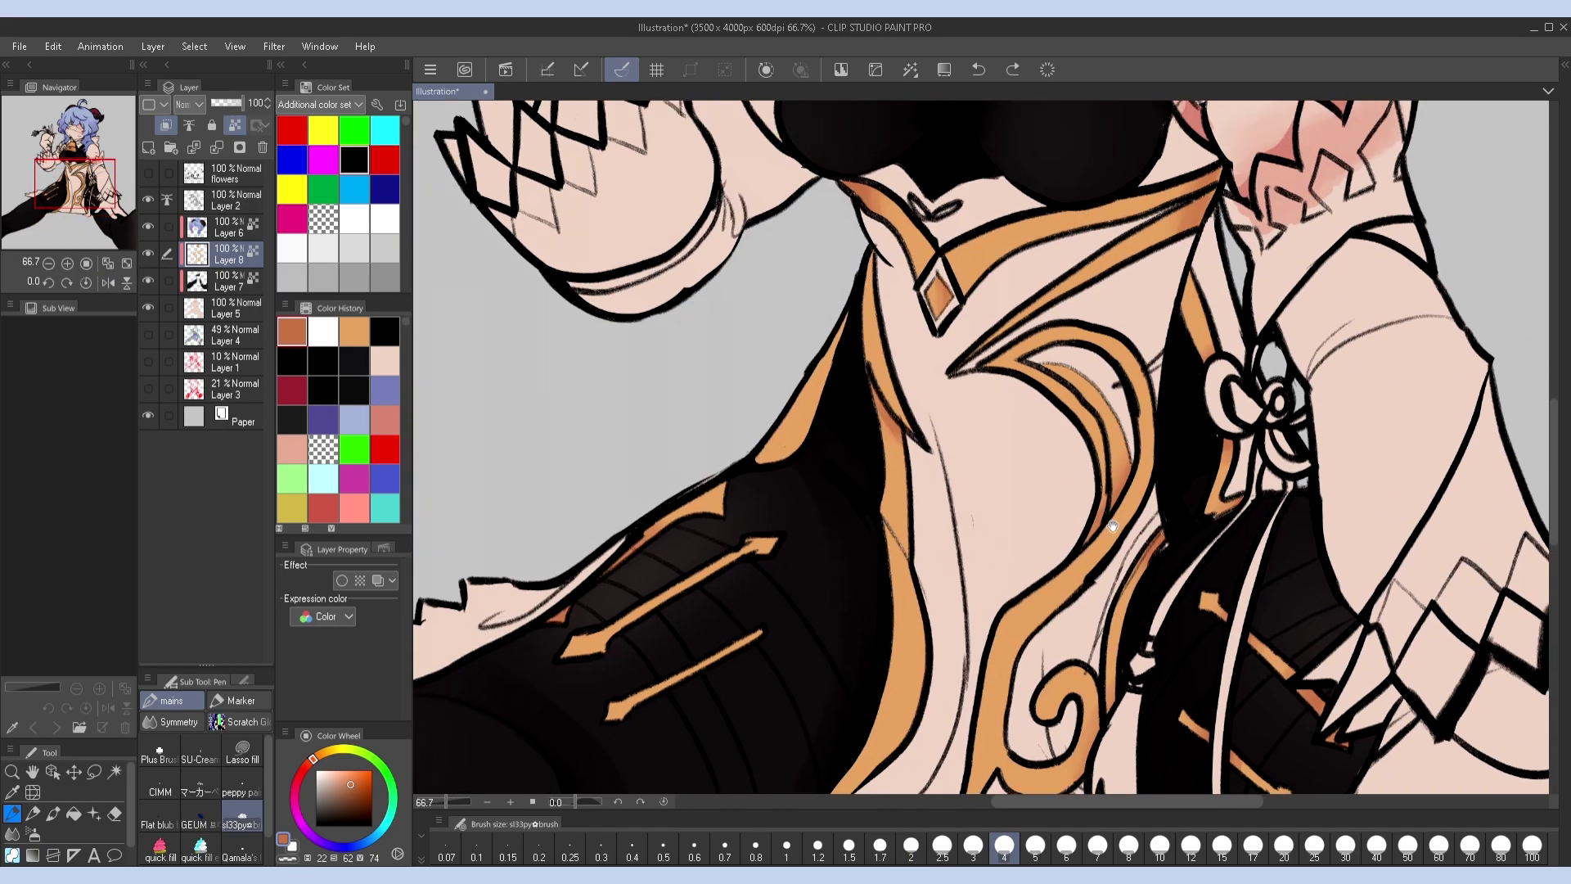
Lasso-fill a deeper reddish-brown shadow (H 16, S 65, V 68) at the lower end of the hip trim
scroll(1325, 491, "up", 5)
left_click(355, 782)
left_click(242, 749)
scroll(911, 513, "up", 3)
scroll(911, 513, "left", 2)
left_click(910, 513, "alt")
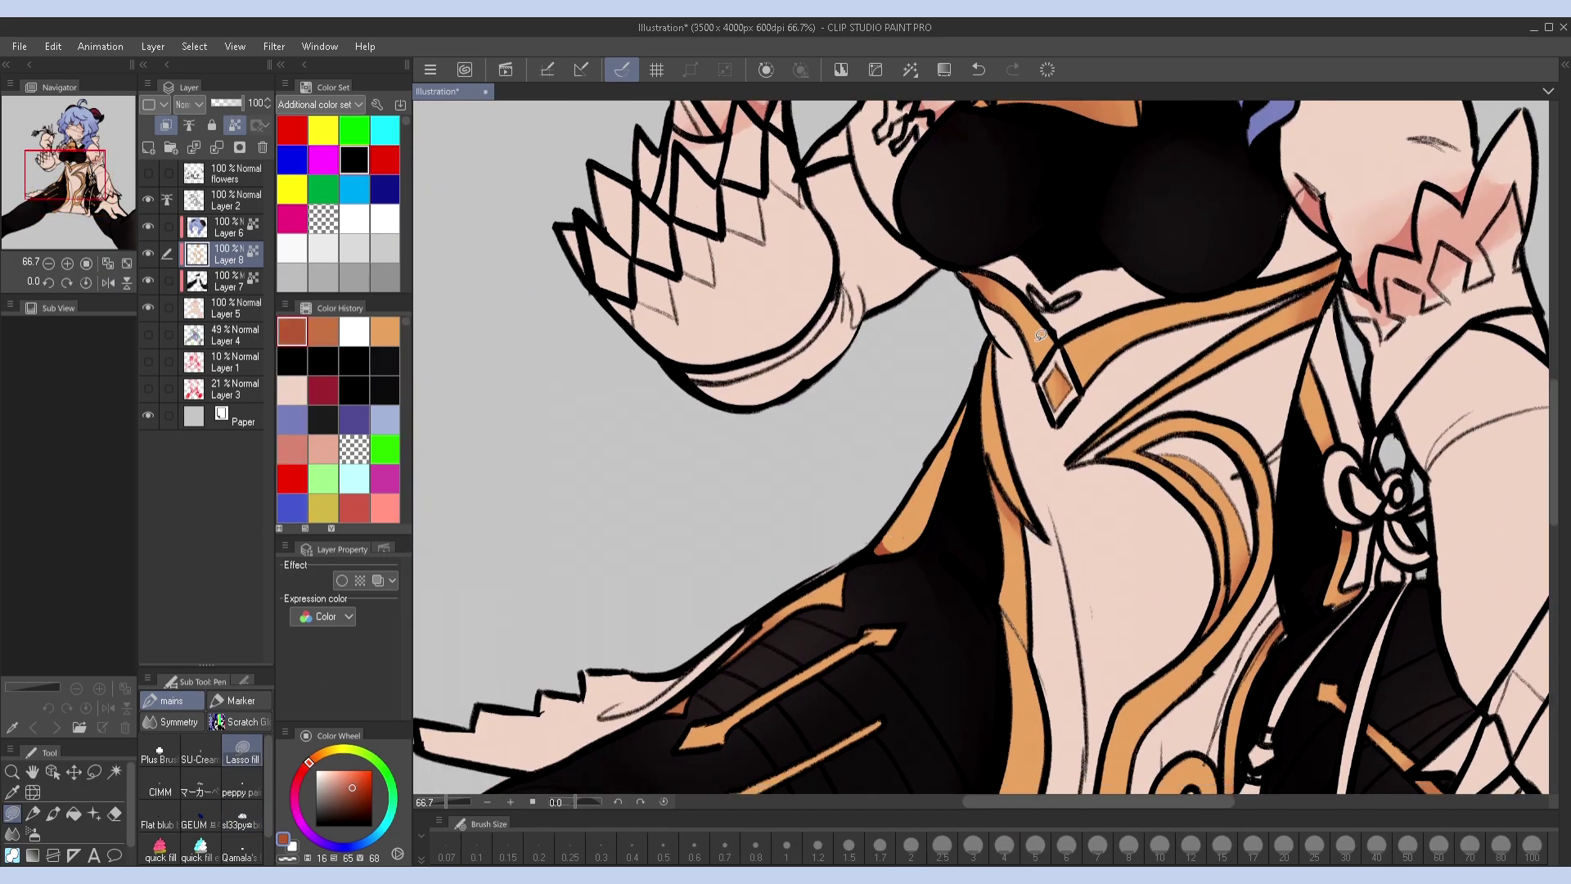
Fill the bell's round hole and lower edge with the deeper reddish-brown shadow
scroll(966, 417, "up", 1)
scroll(964, 373, "up", 5)
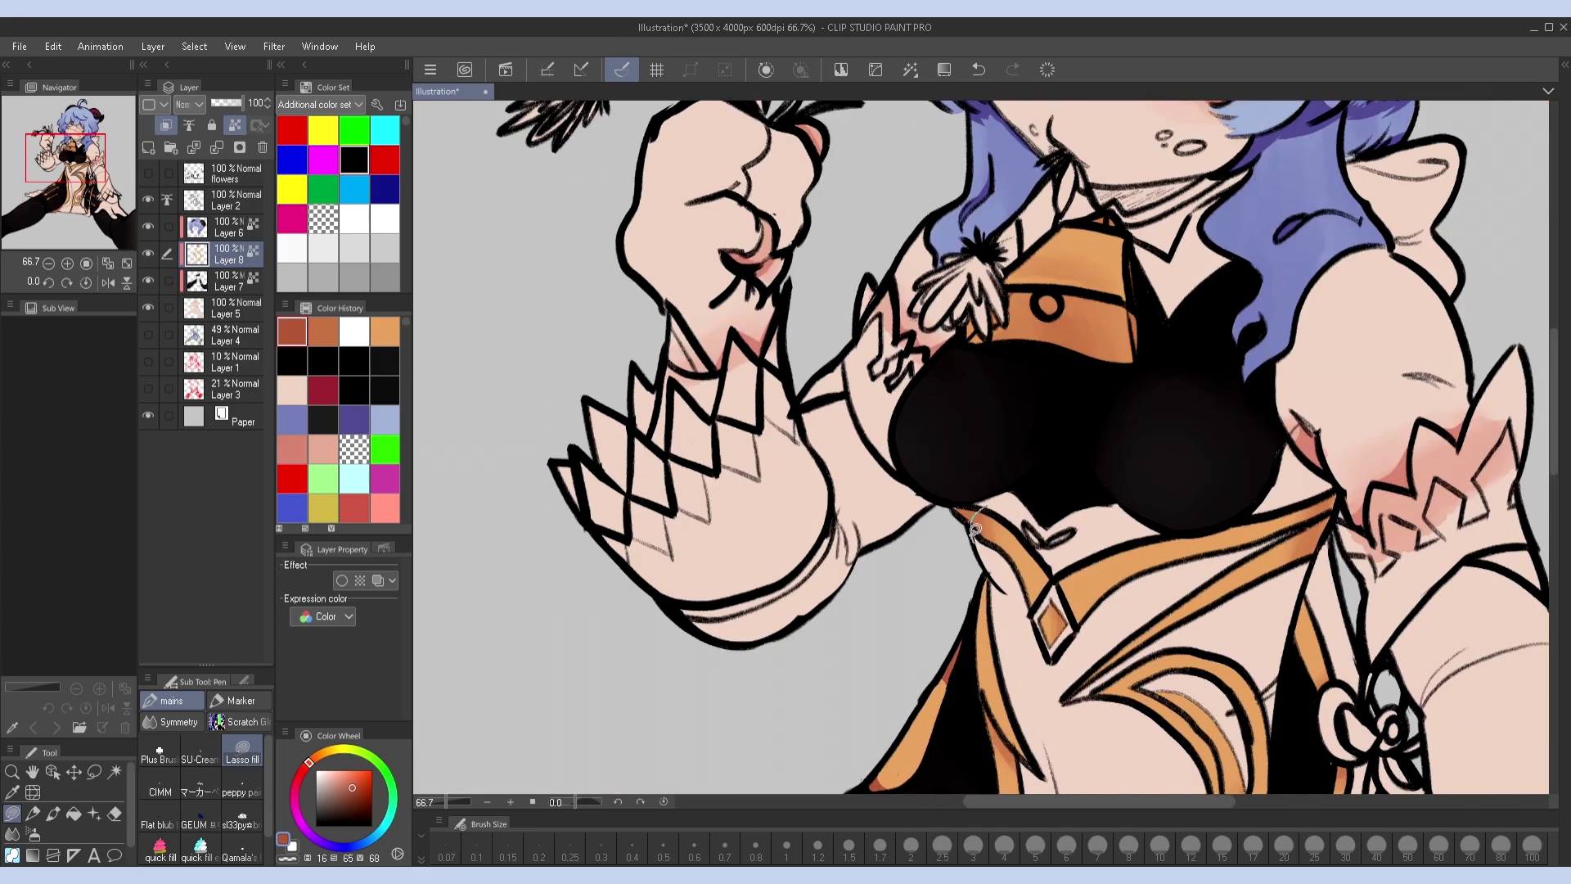
scroll(1008, 397, "up", 2)
scroll(1009, 397, "right", 2)
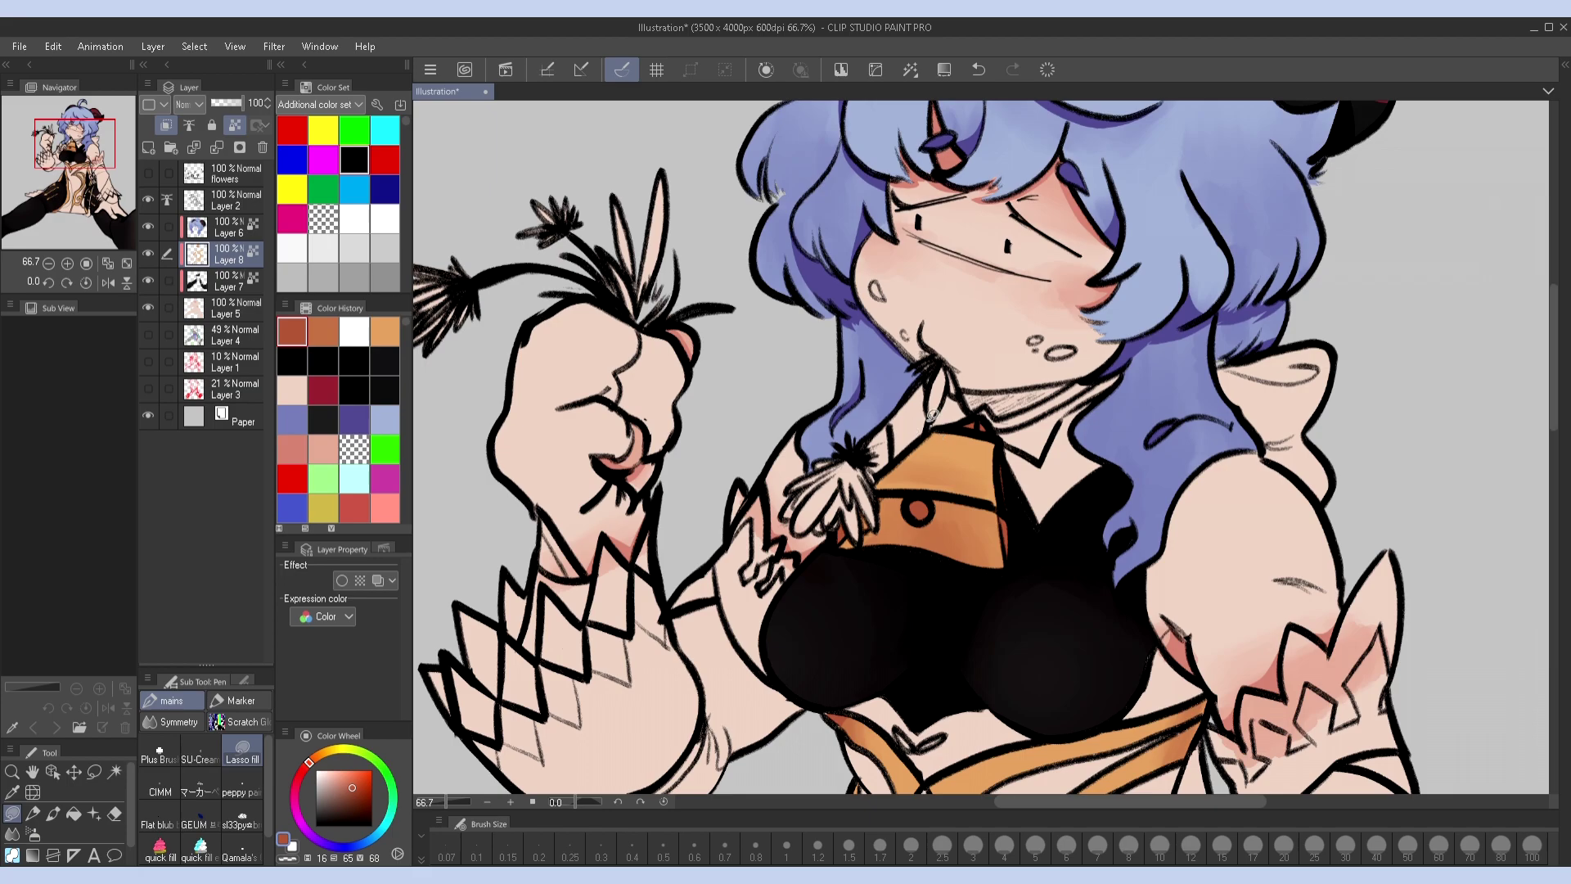
Lasso-fill deeper reddish-brown shadows along the waistband, crescent, thigh arrows and hem trim
scroll(918, 425, "down", 4)
scroll(1092, 446, "down", 3)
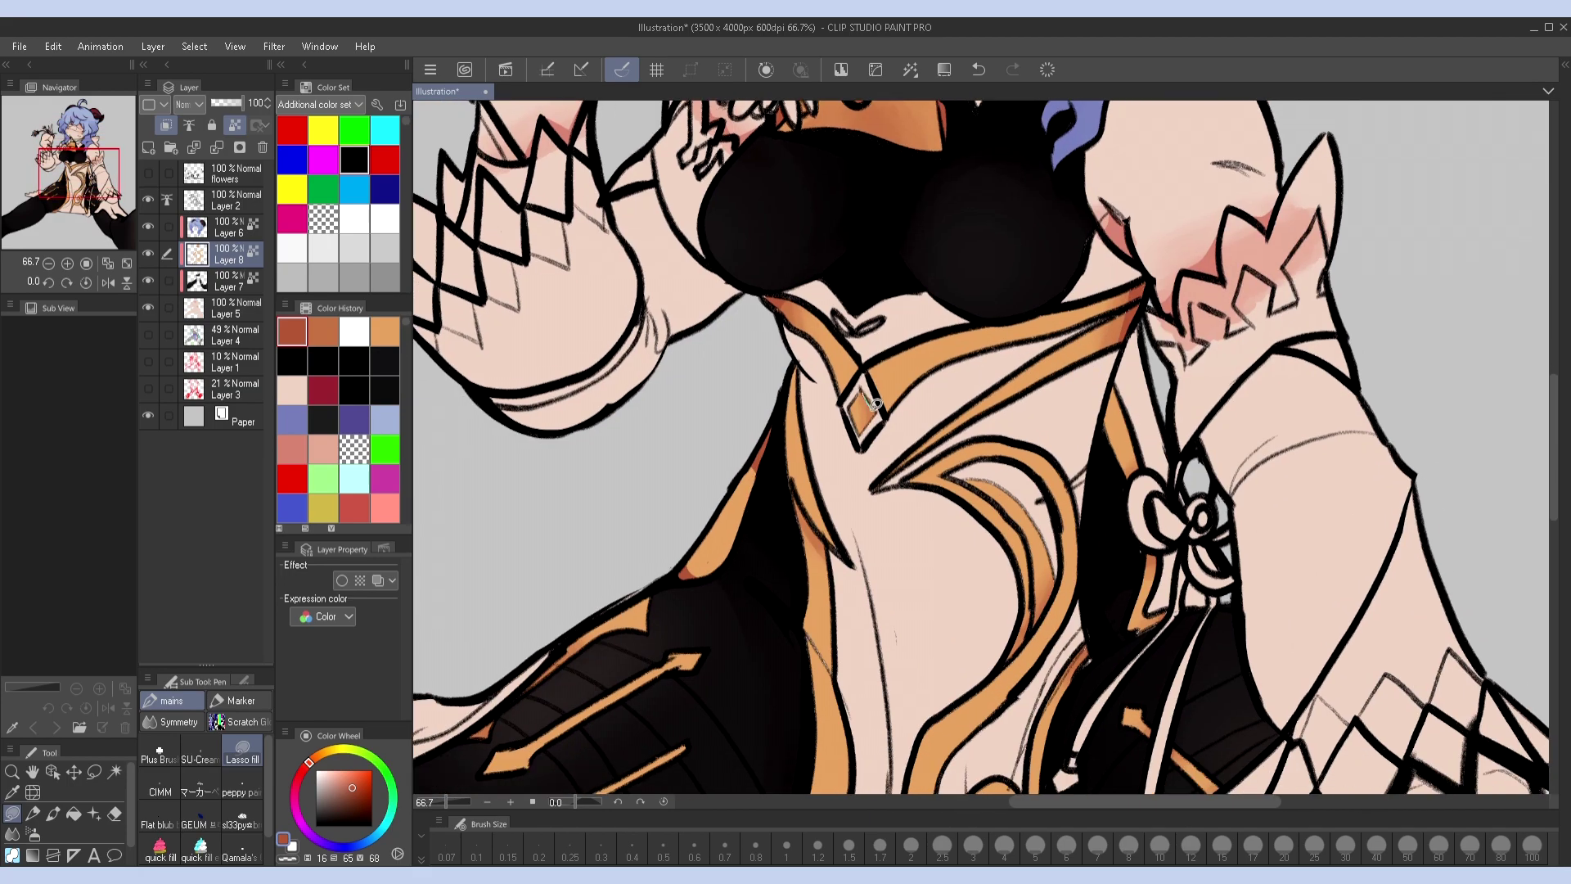
scroll(1029, 470, "down", 3)
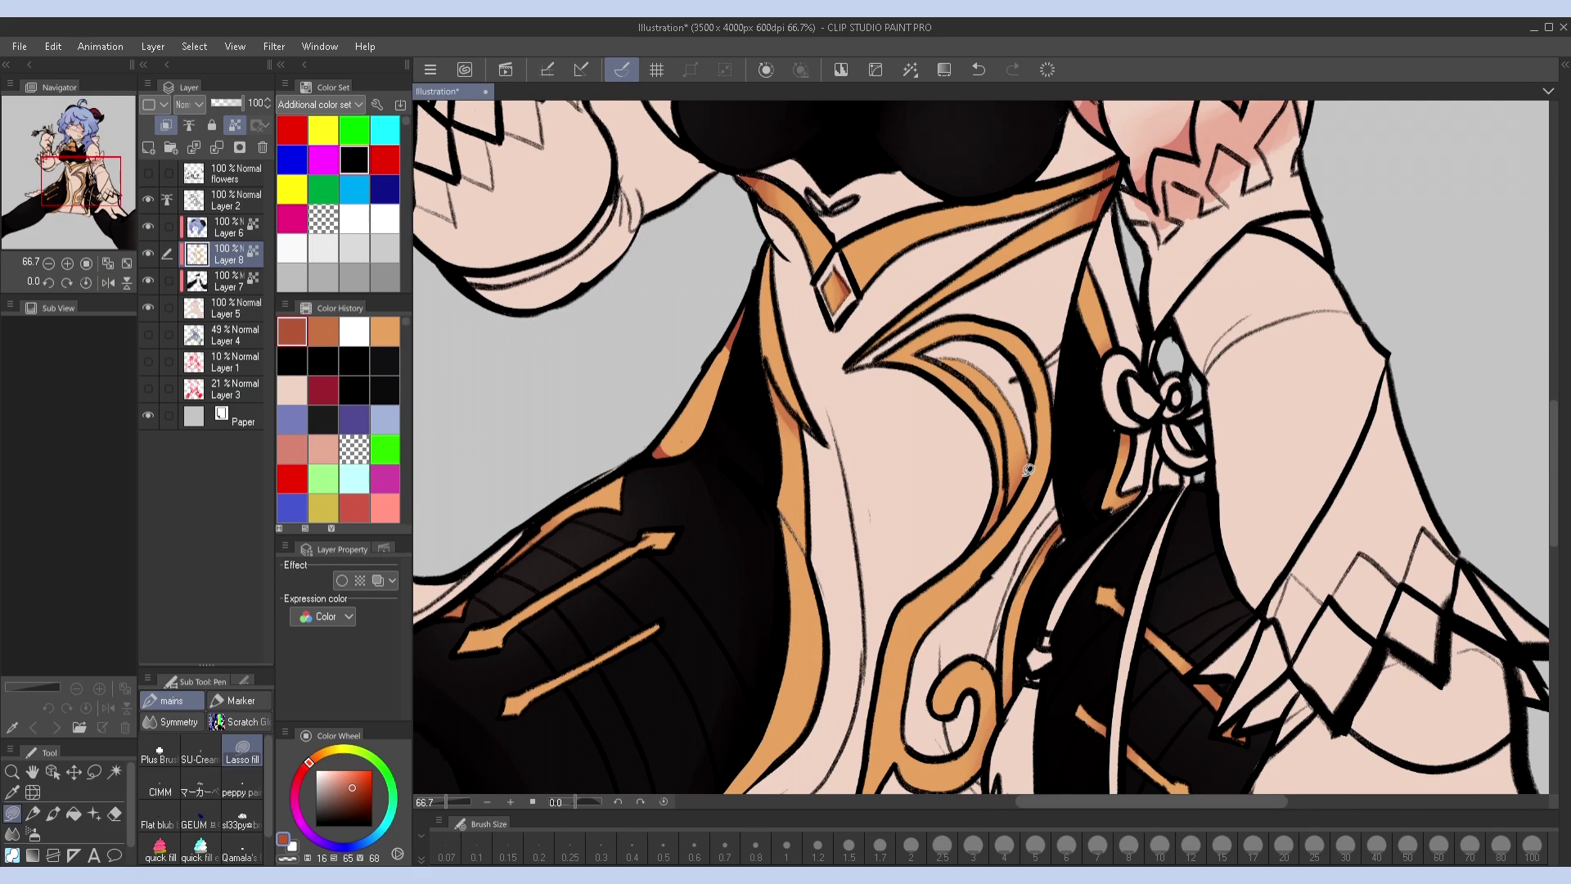
scroll(1074, 405, "up", 2)
scroll(1081, 511, "down", 3)
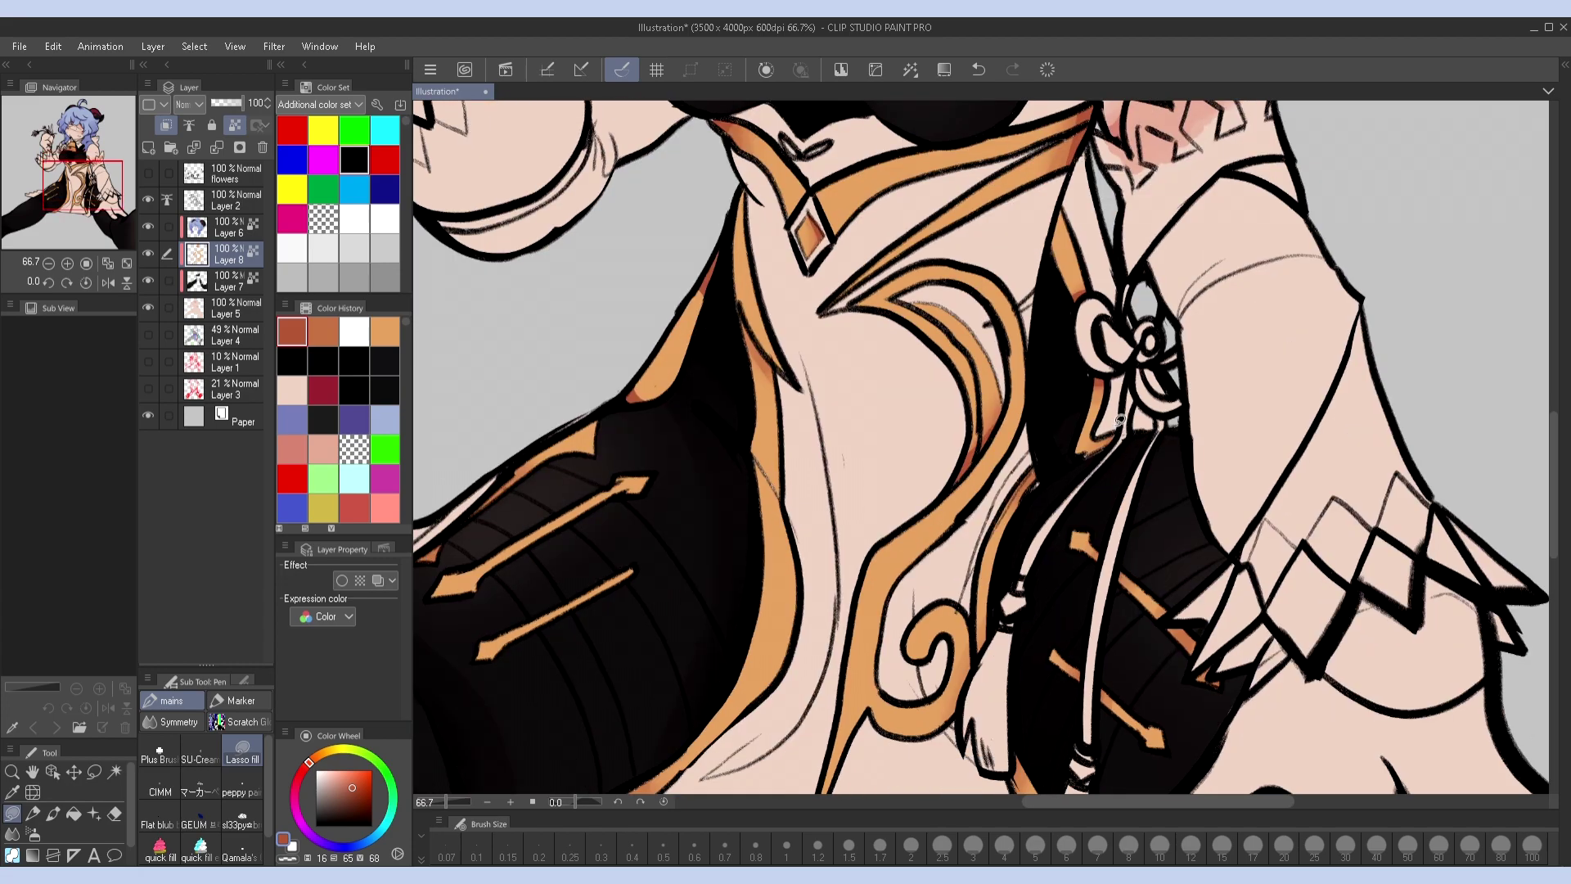
scroll(1109, 391, "down", 3)
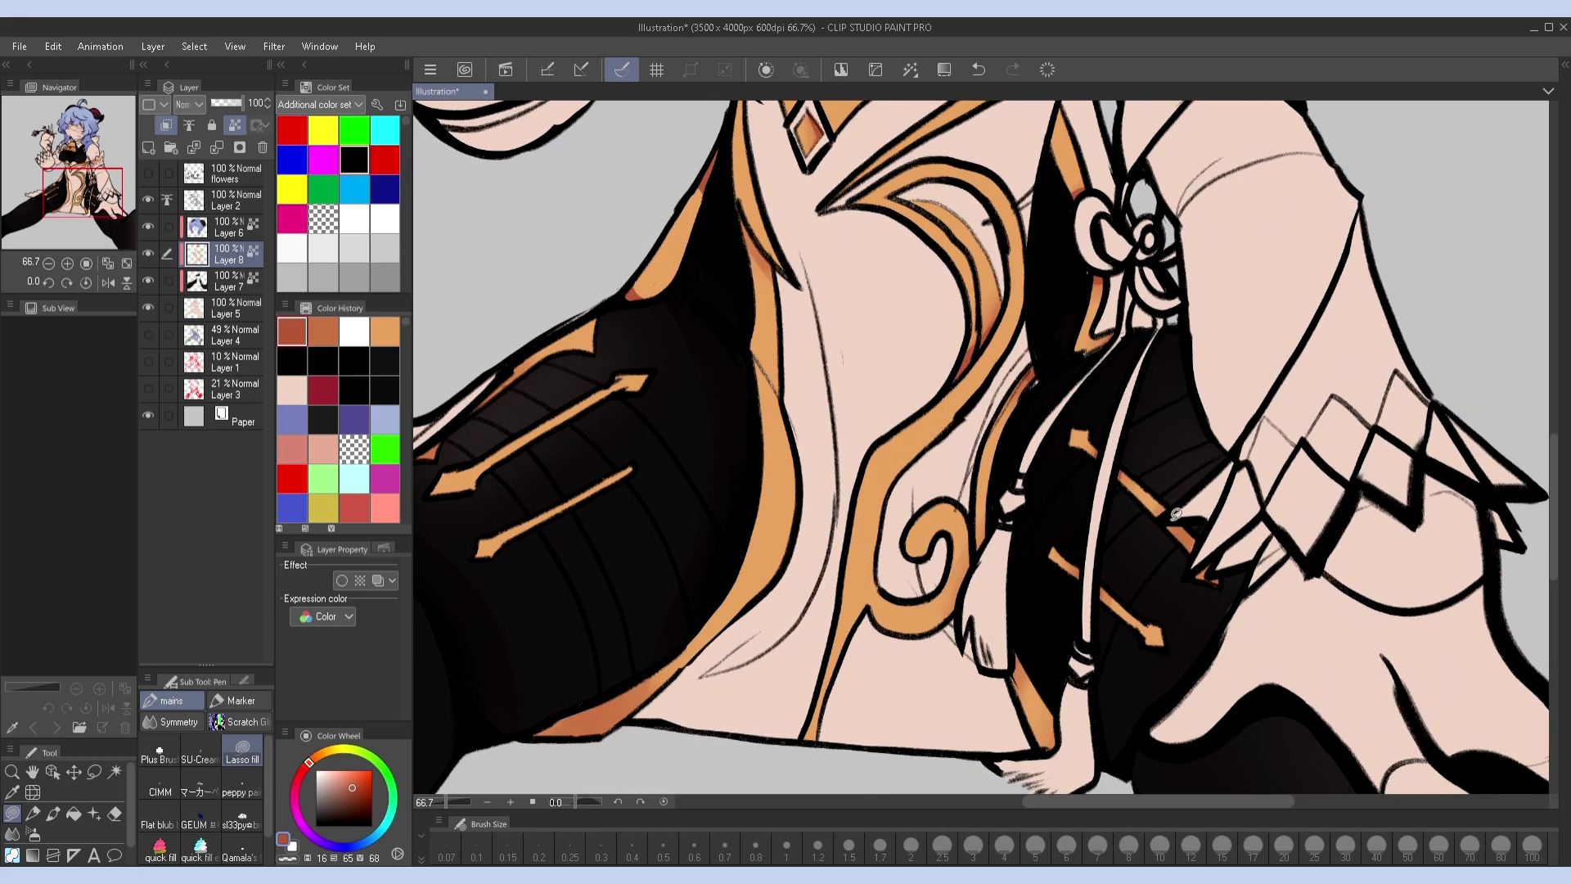
scroll(1033, 610, "down", 2)
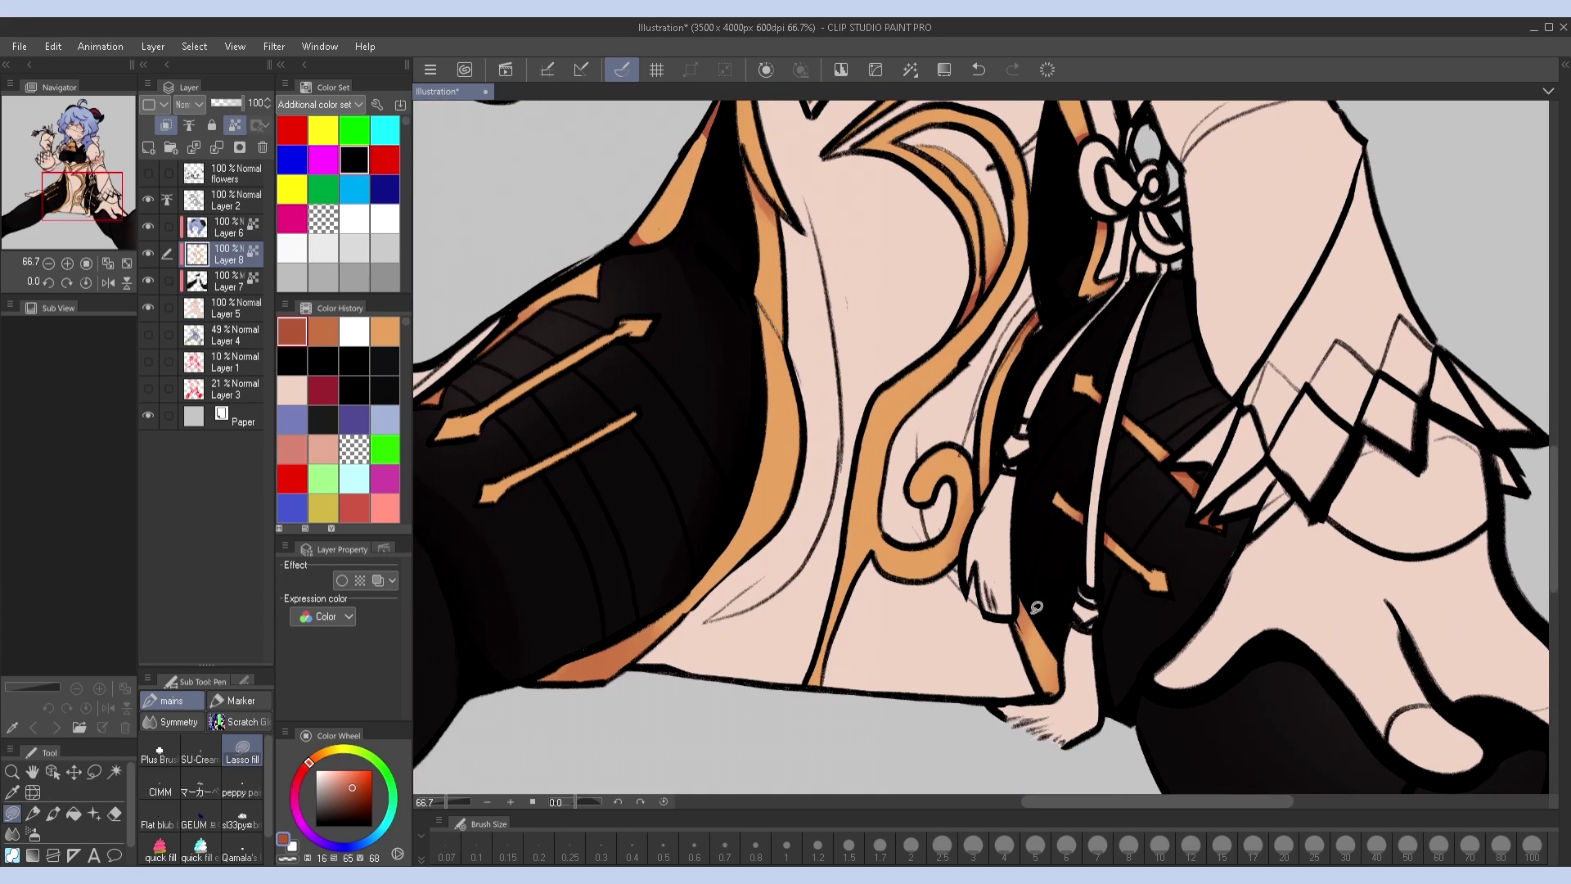
Add a layer below the black clothing and lasso-fill the dress front in pale lavender (H 265, S 10, V 90)
left_click_drag(974, 500, 1154, 188)
left_click_drag(1146, 556, 1193, 624)
key("h")
key("h")
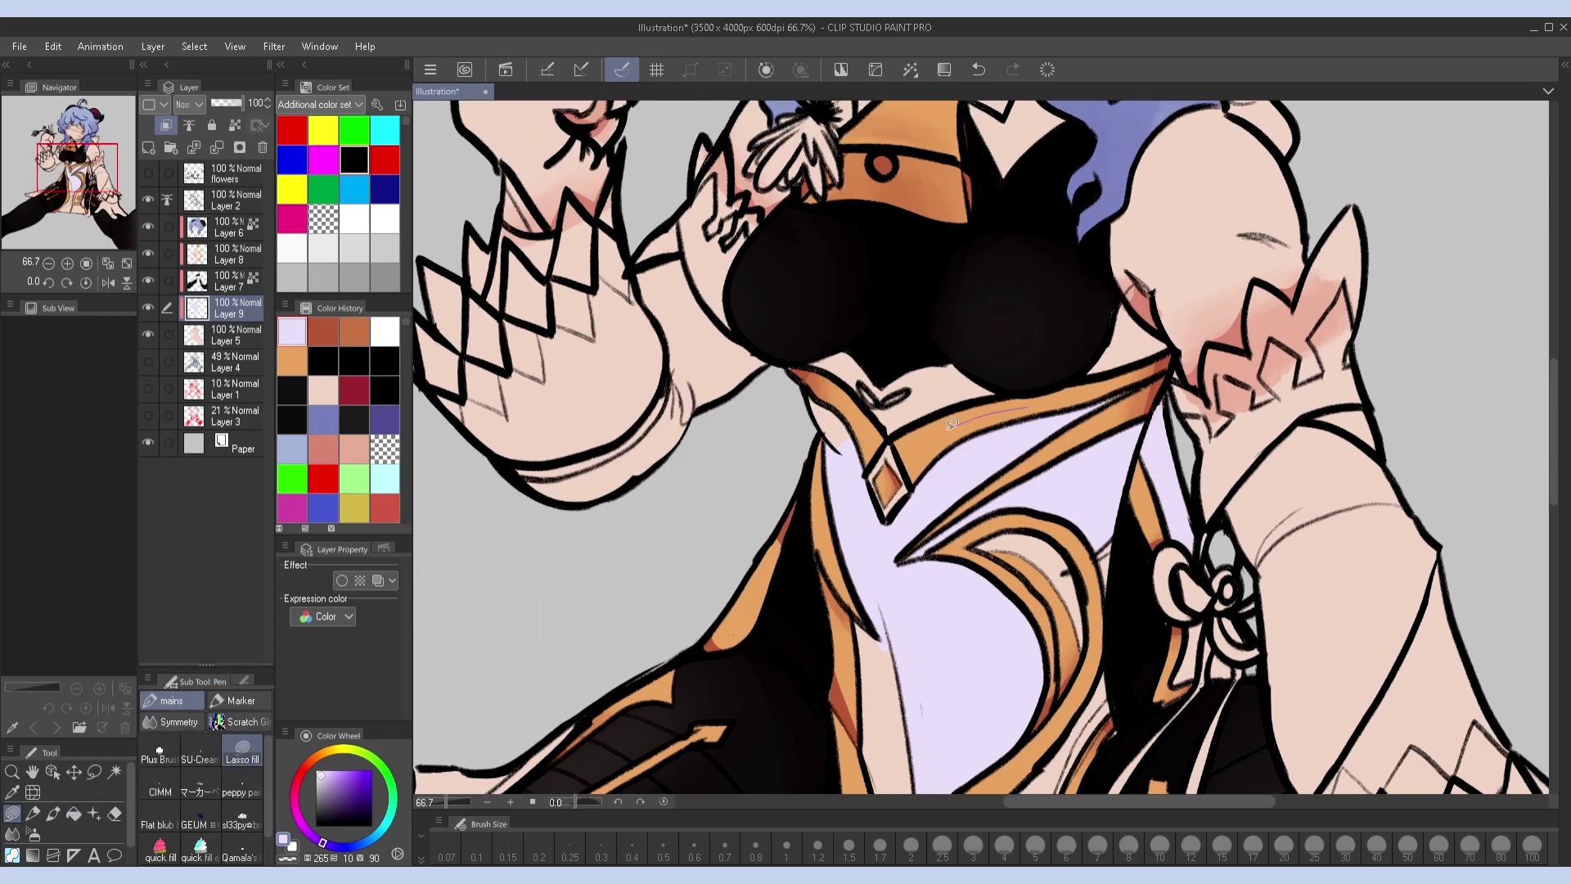
mouse_move(817, 374)
left_mouse_down()
mouse_move(1121, 564)
mouse_move(1033, 407)
left_mouse_up()
mouse_move(1076, 747)
left_mouse_down()
mouse_move(980, 413)
mouse_move(1084, 333)
mouse_move(1062, 379)
left_mouse_up()
left_click_drag(1078, 270, 1037, 499)
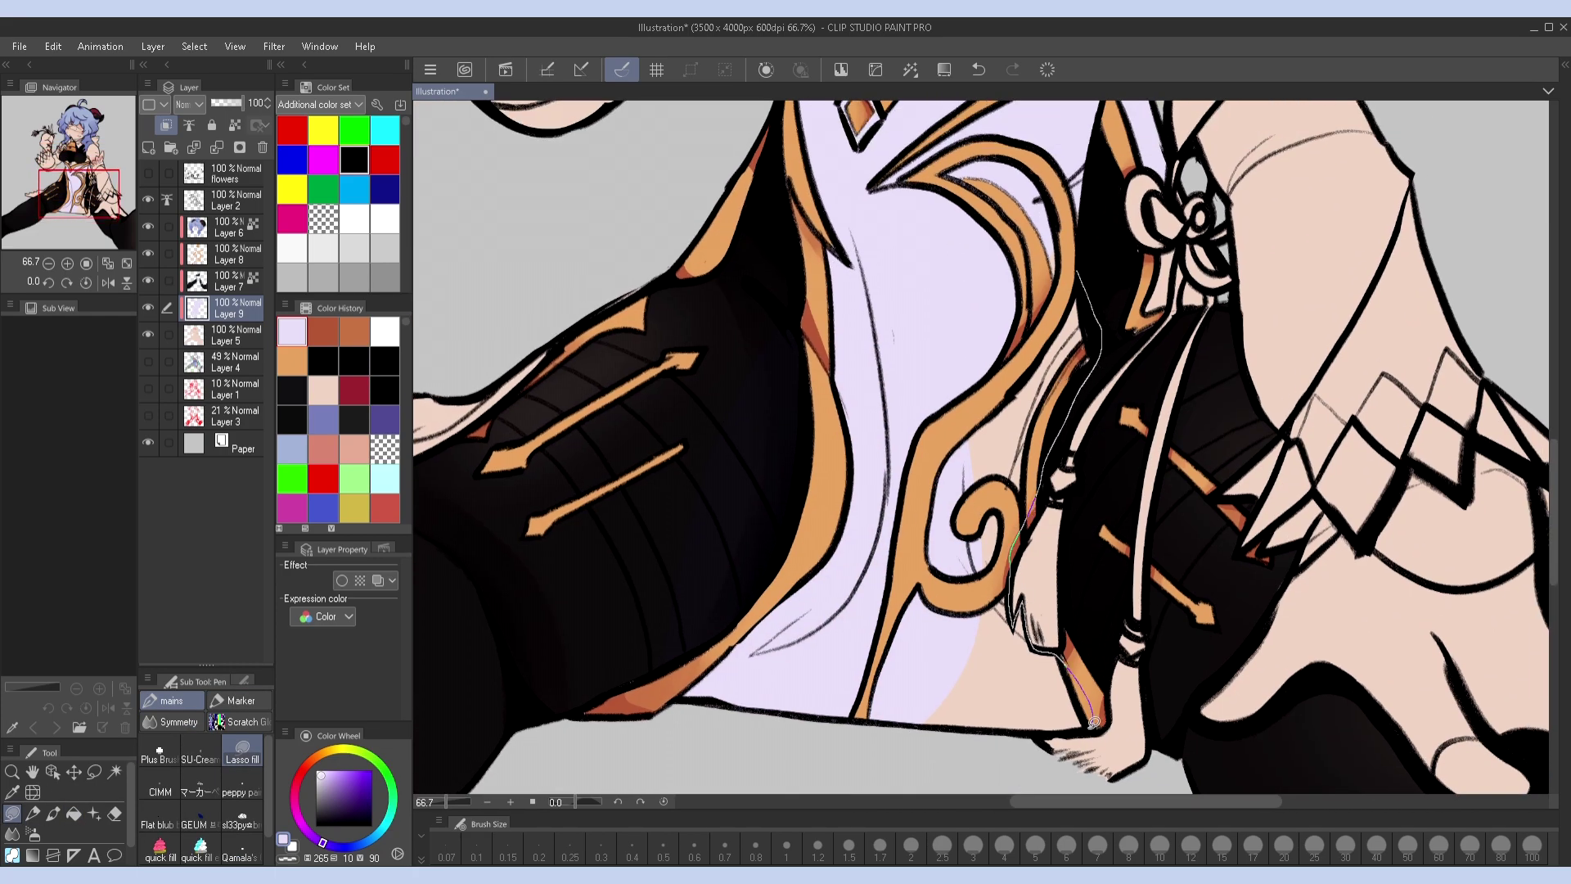
left_click_drag(1095, 720, 1093, 723)
Fill the raised arm's sleeve and its jagged cuff in pale lavender with the Fill tool and Lasso fill
mouse_move(916, 270)
left_mouse_down()
mouse_move(908, 491)
mouse_move(913, 425)
left_mouse_up()
left_click_drag(912, 327, 910, 509)
left_click(74, 813)
left_click(798, 556)
left_click(925, 523)
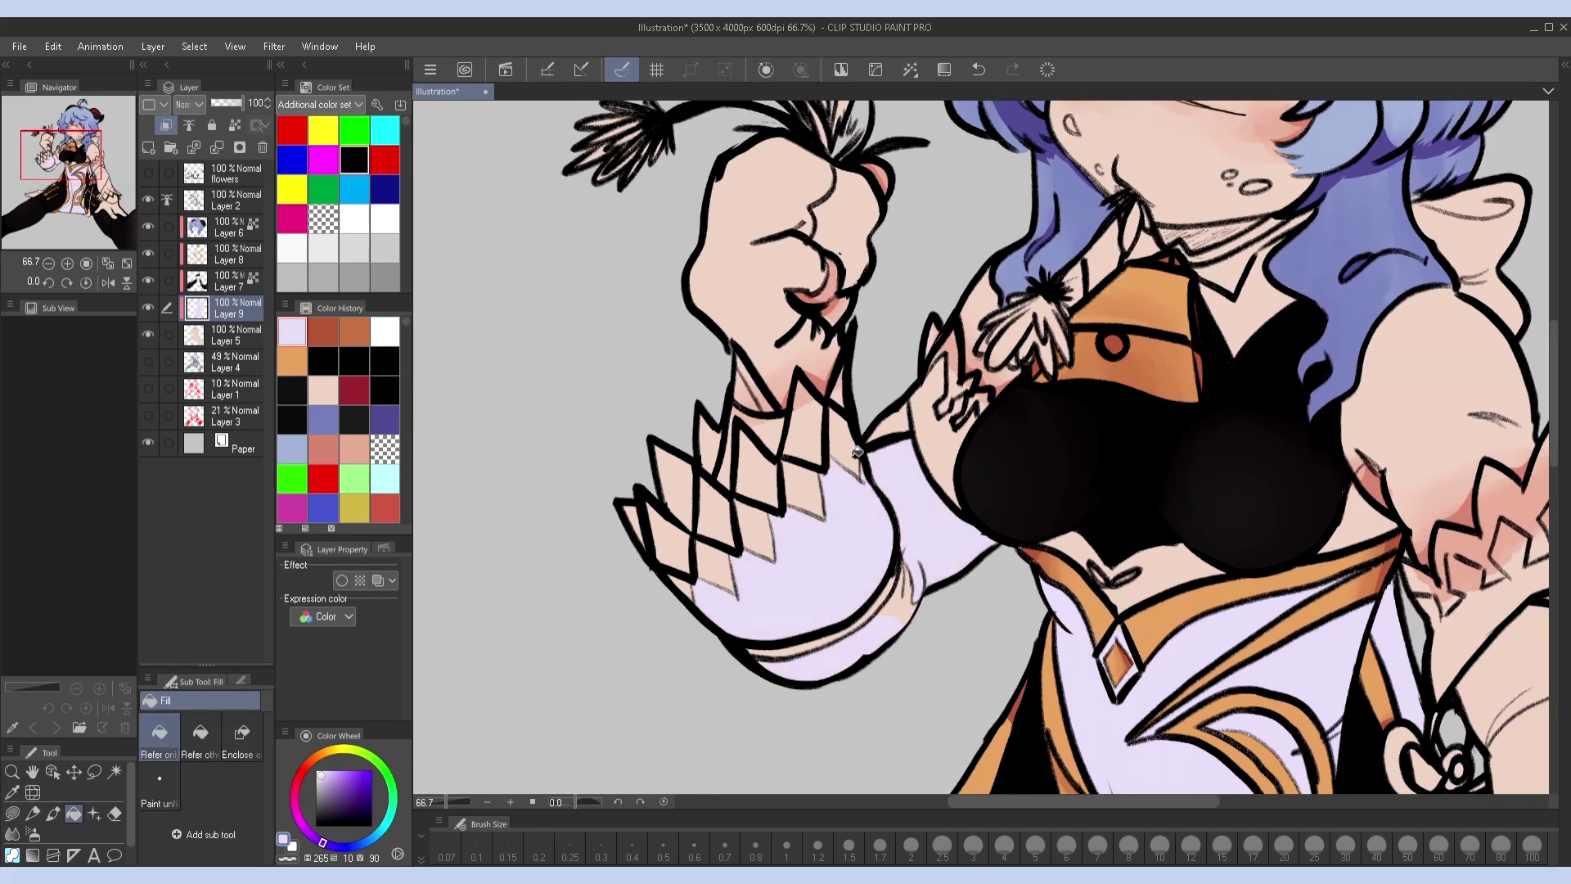
left_click(939, 426)
left_click(12, 812)
mouse_move(892, 573)
left_mouse_down()
mouse_move(720, 647)
mouse_move(884, 589)
left_mouse_up()
mouse_move(983, 301)
left_mouse_down()
mouse_move(868, 497)
mouse_move(857, 304)
mouse_move(931, 481)
left_mouse_up()
Lasso-fill the upper part of the lowered arm's sleeve, including its zigzag top edge, in pale lavender
mouse_move(808, 513)
left_mouse_down()
mouse_move(903, 456)
mouse_move(867, 790)
mouse_move(981, 540)
mouse_move(376, 335)
left_mouse_up()
mouse_move(1029, 318)
left_mouse_down()
mouse_move(1029, 413)
mouse_move(999, 283)
left_mouse_up()
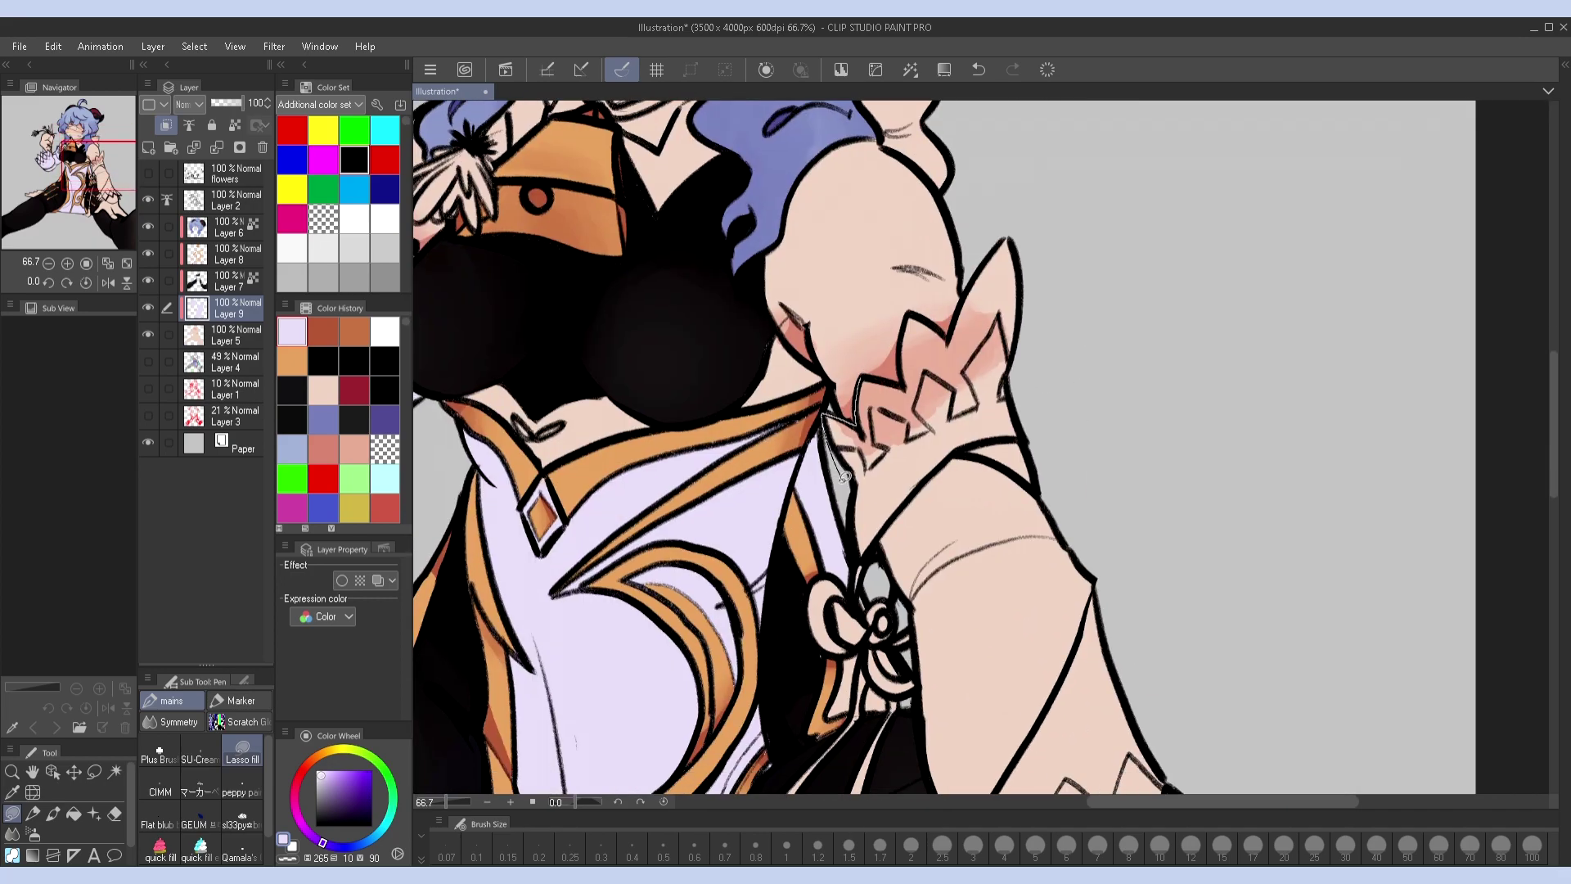
left_click_drag(878, 543, 1129, 386)
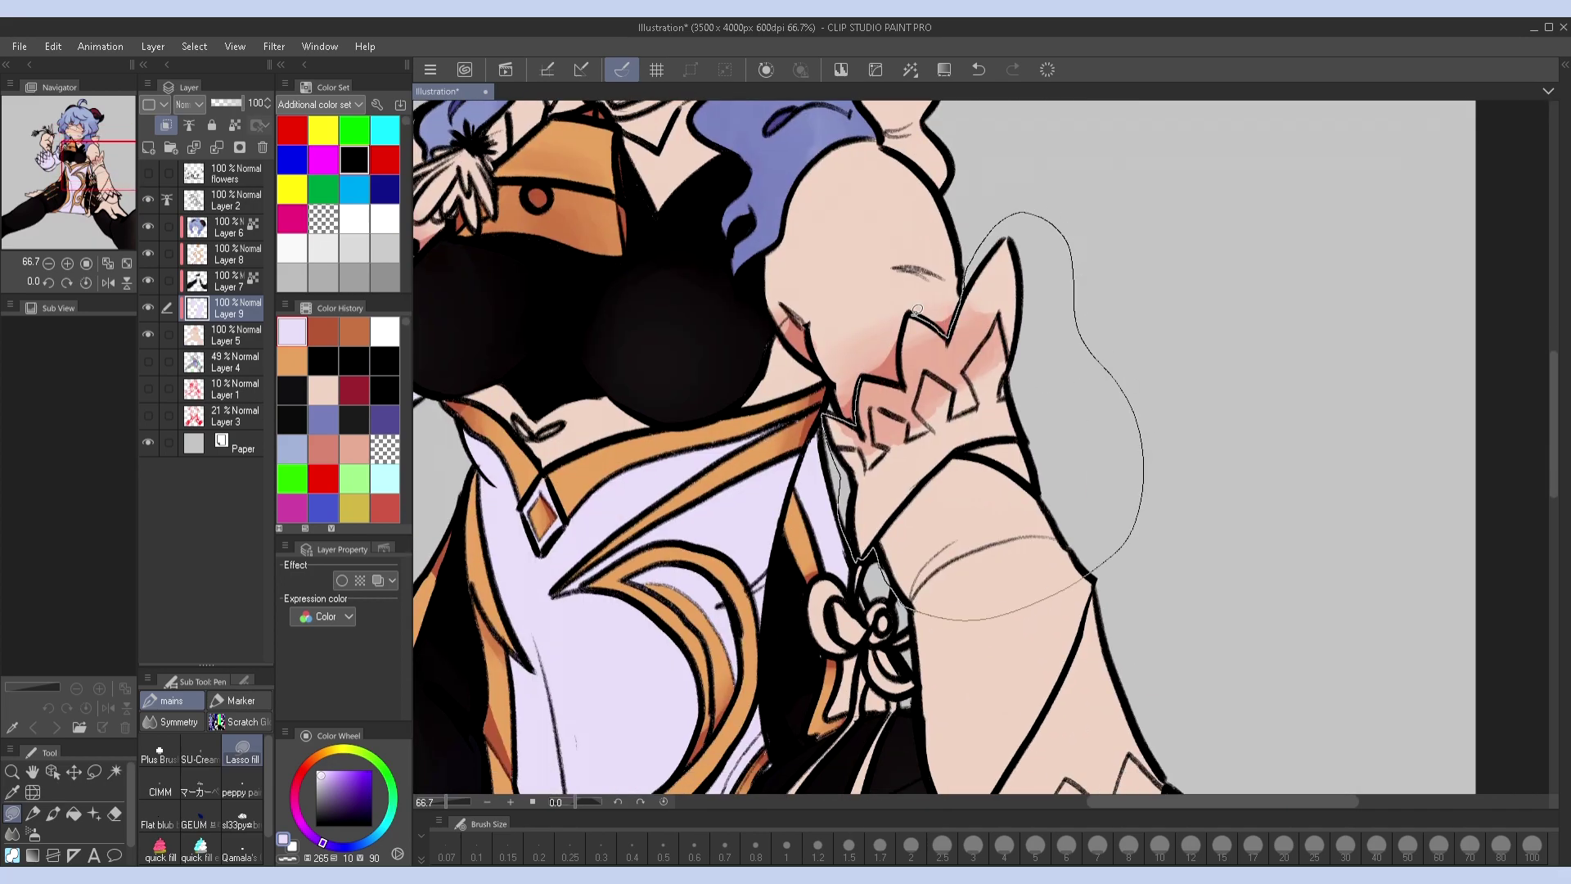
left_click_drag(907, 382, 913, 328)
left_click_drag(1043, 448, 1006, 211)
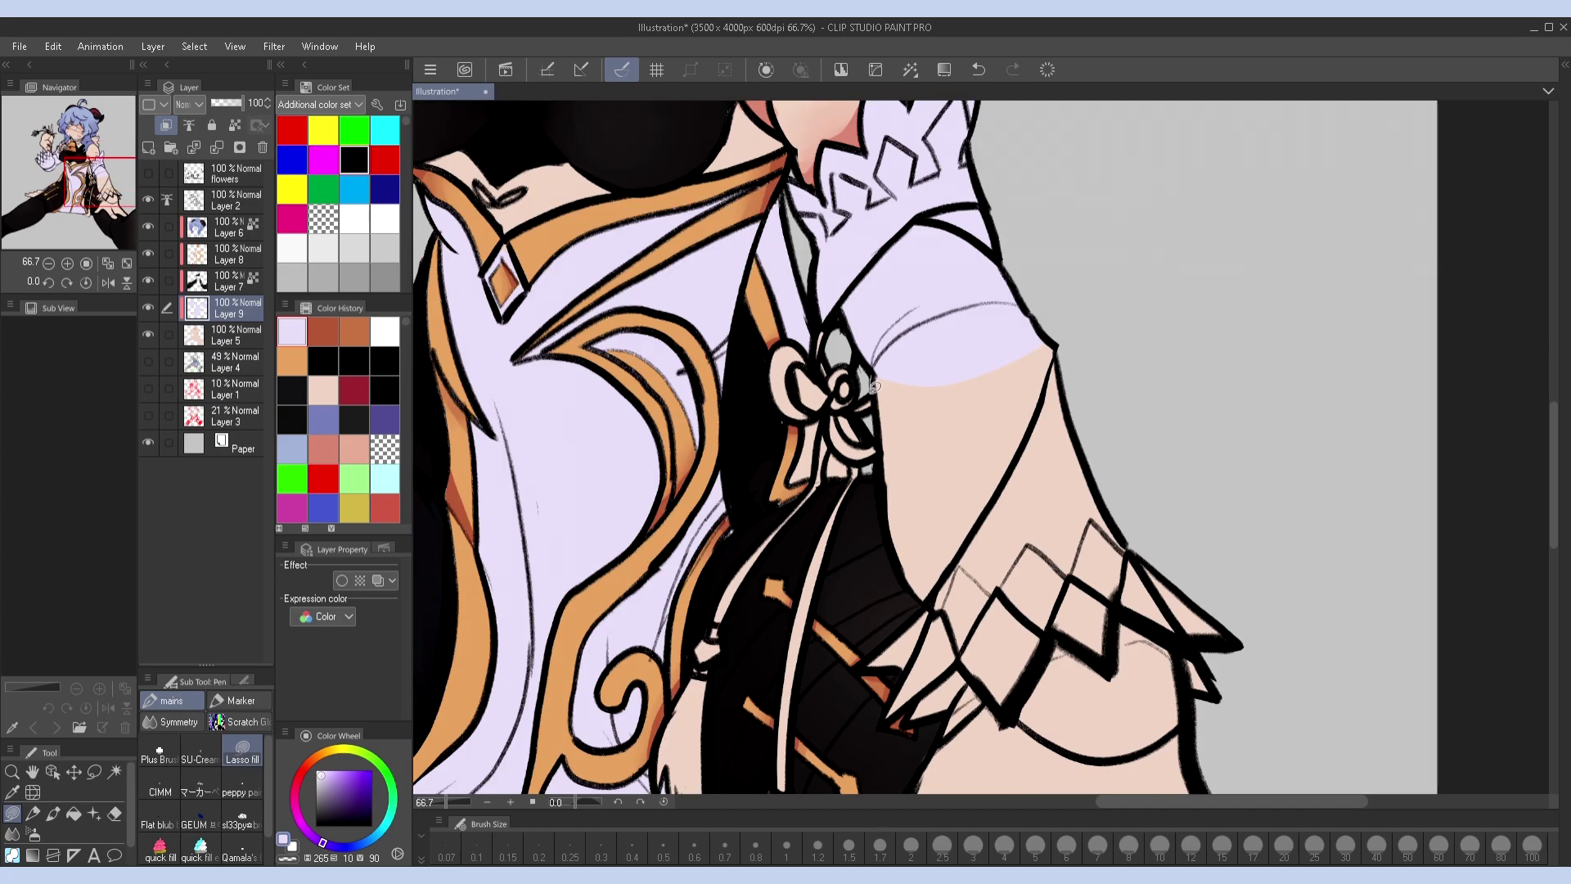
Lasso-fill the rest of the lowered arm's sleeve down to its pointed cuff in pale lavender
mouse_move(887, 587)
left_mouse_down()
mouse_move(1096, 246)
mouse_move(884, 377)
left_mouse_up()
mouse_move(968, 670)
left_mouse_down()
mouse_move(976, 564)
mouse_move(1222, 606)
left_mouse_up()
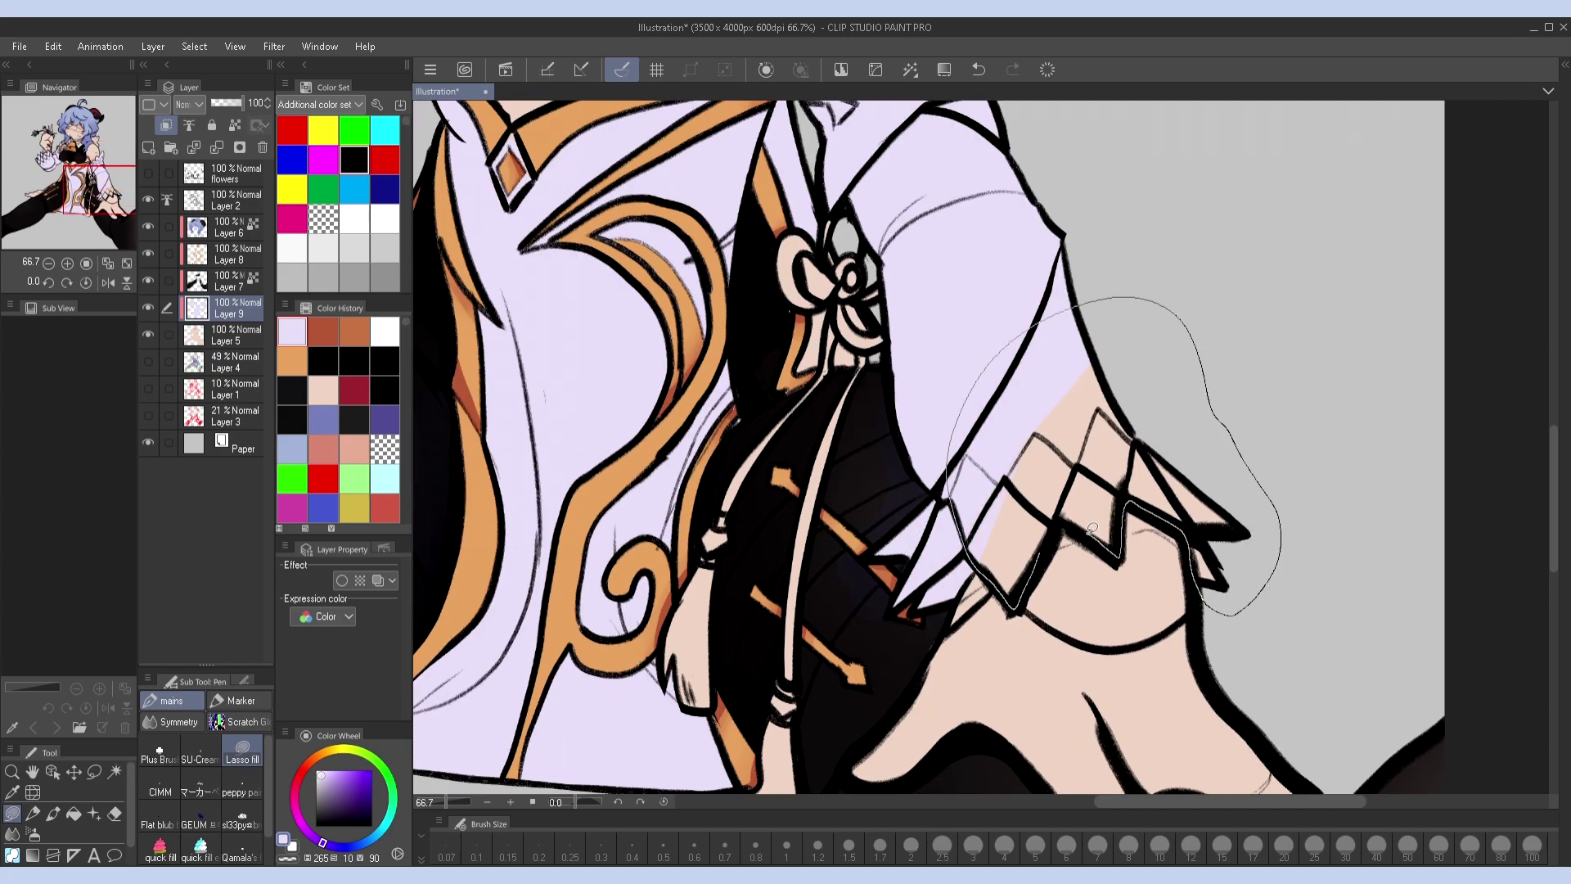
left_click_drag(1100, 533, 1099, 533)
Lasso-fill the shirt collar and the neckline opening below it in pale lavender
left_click_drag(941, 246, 1018, 425)
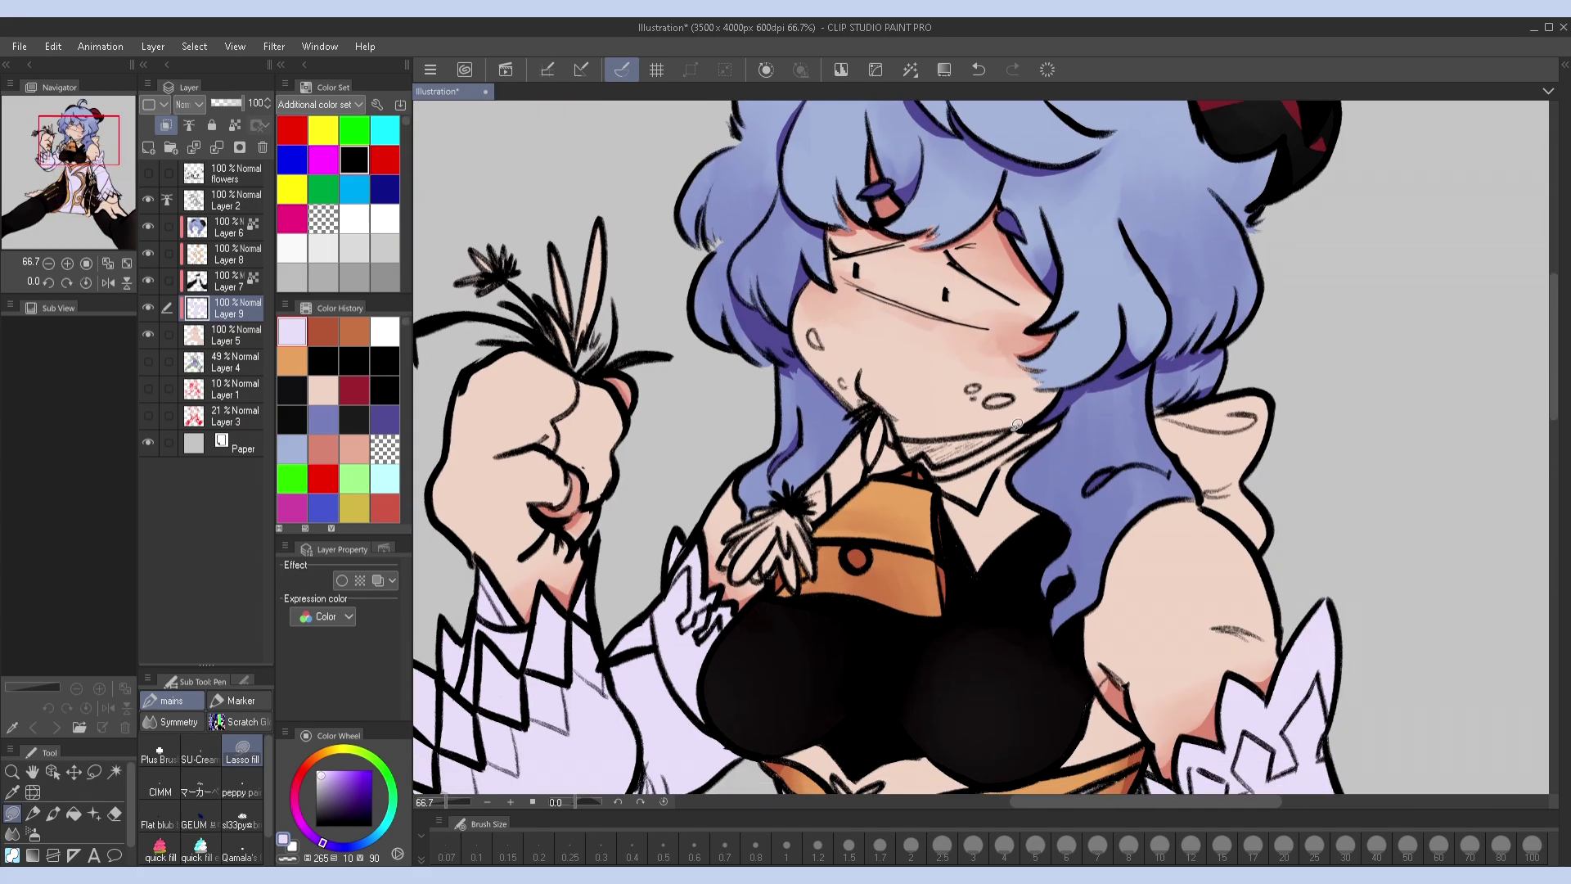
left_click_drag(924, 449, 925, 449)
left_click_drag(918, 358, 942, 356)
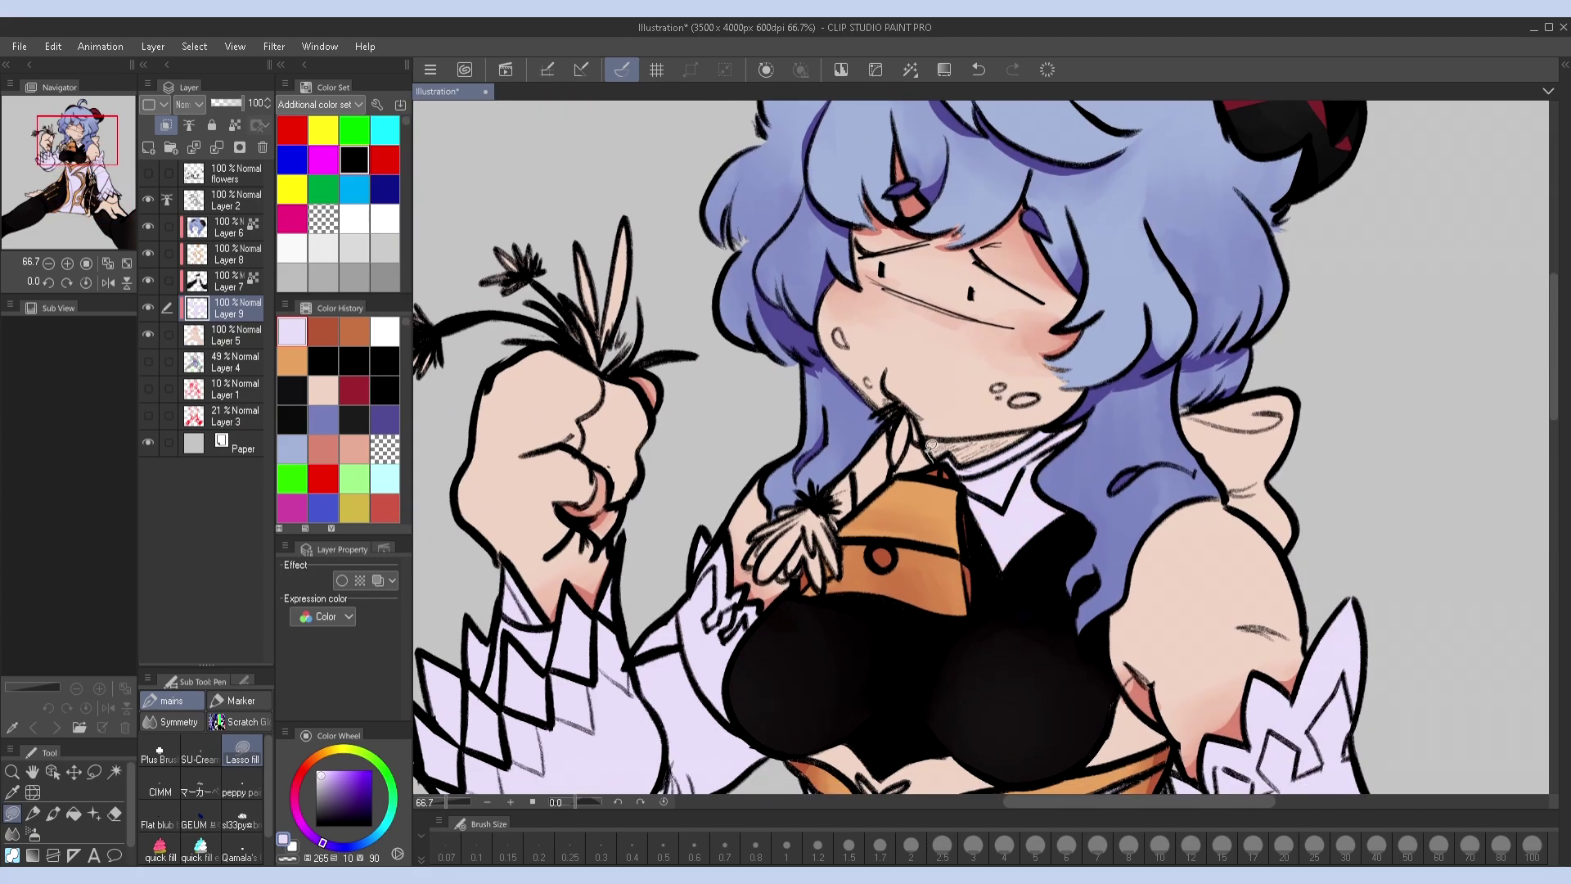
mouse_move(855, 486)
left_mouse_down()
mouse_move(917, 491)
mouse_move(1063, 352)
left_mouse_up()
mouse_move(982, 736)
left_mouse_down()
mouse_move(1232, 357)
mouse_move(1129, 761)
left_mouse_up()
mouse_move(982, 409)
left_mouse_down()
mouse_move(818, 614)
mouse_move(924, 422)
mouse_move(1007, 393)
left_mouse_up()
Try greyish blue (H 221, S 24, V 80) on the raised sleeve's lower row of diamonds and undo the fills
left_click(74, 813)
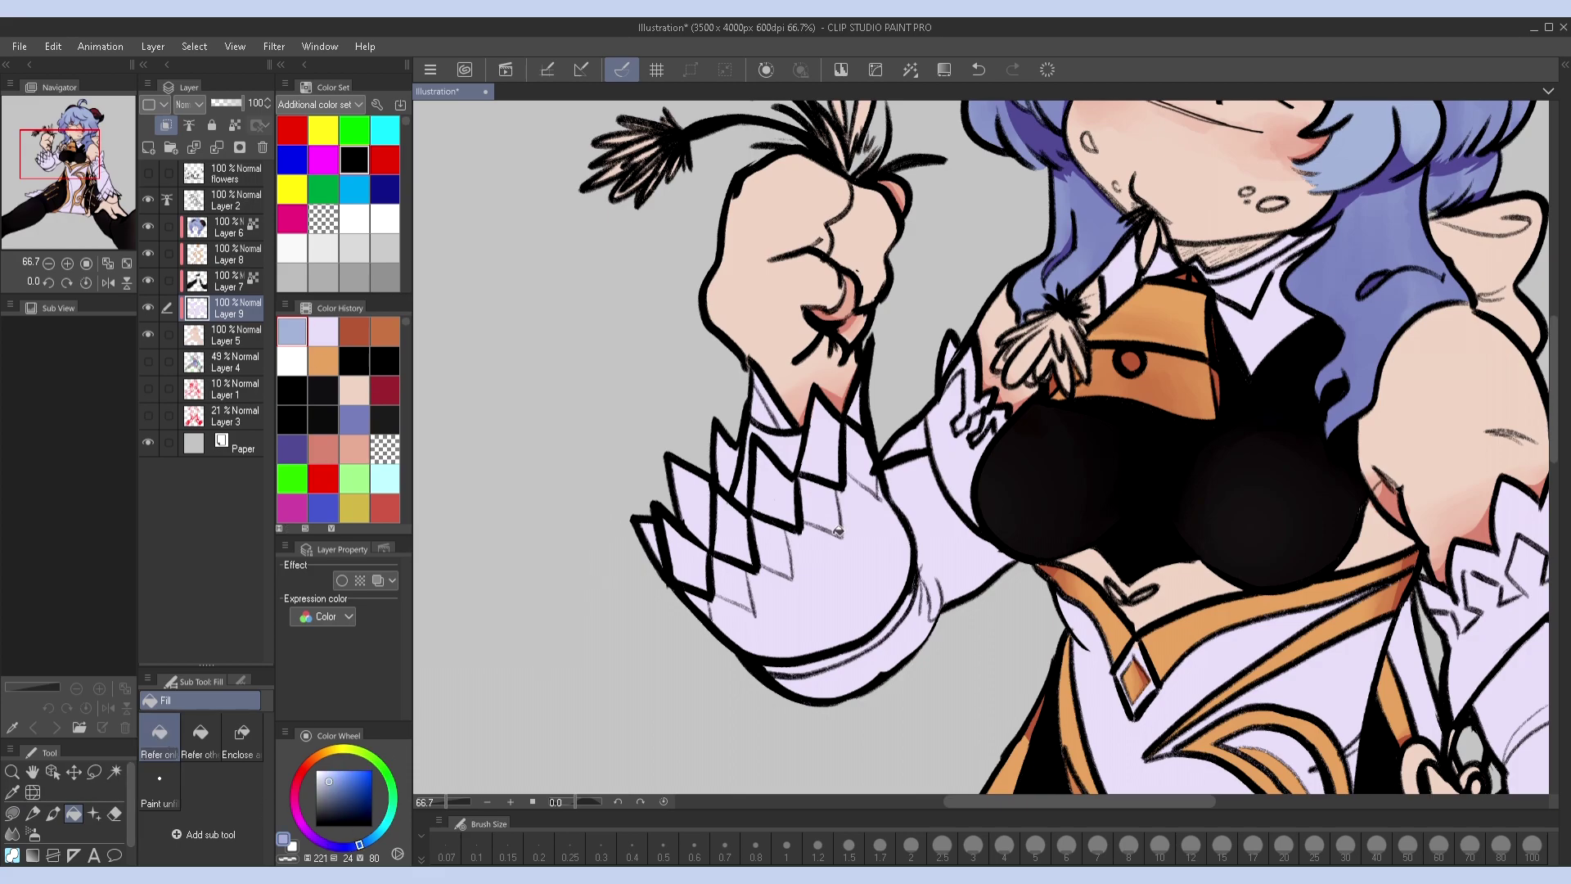
left_click(734, 583)
left_click(772, 547)
left_click(698, 605)
left_click(820, 505)
left_click(861, 459)
mouse_move(1537, 604)
left_mouse_down()
mouse_move(1335, 457)
mouse_move(1539, 579)
left_mouse_up()
key("ctrl+z")
key("ctrl+z")
key("ctrl+z")
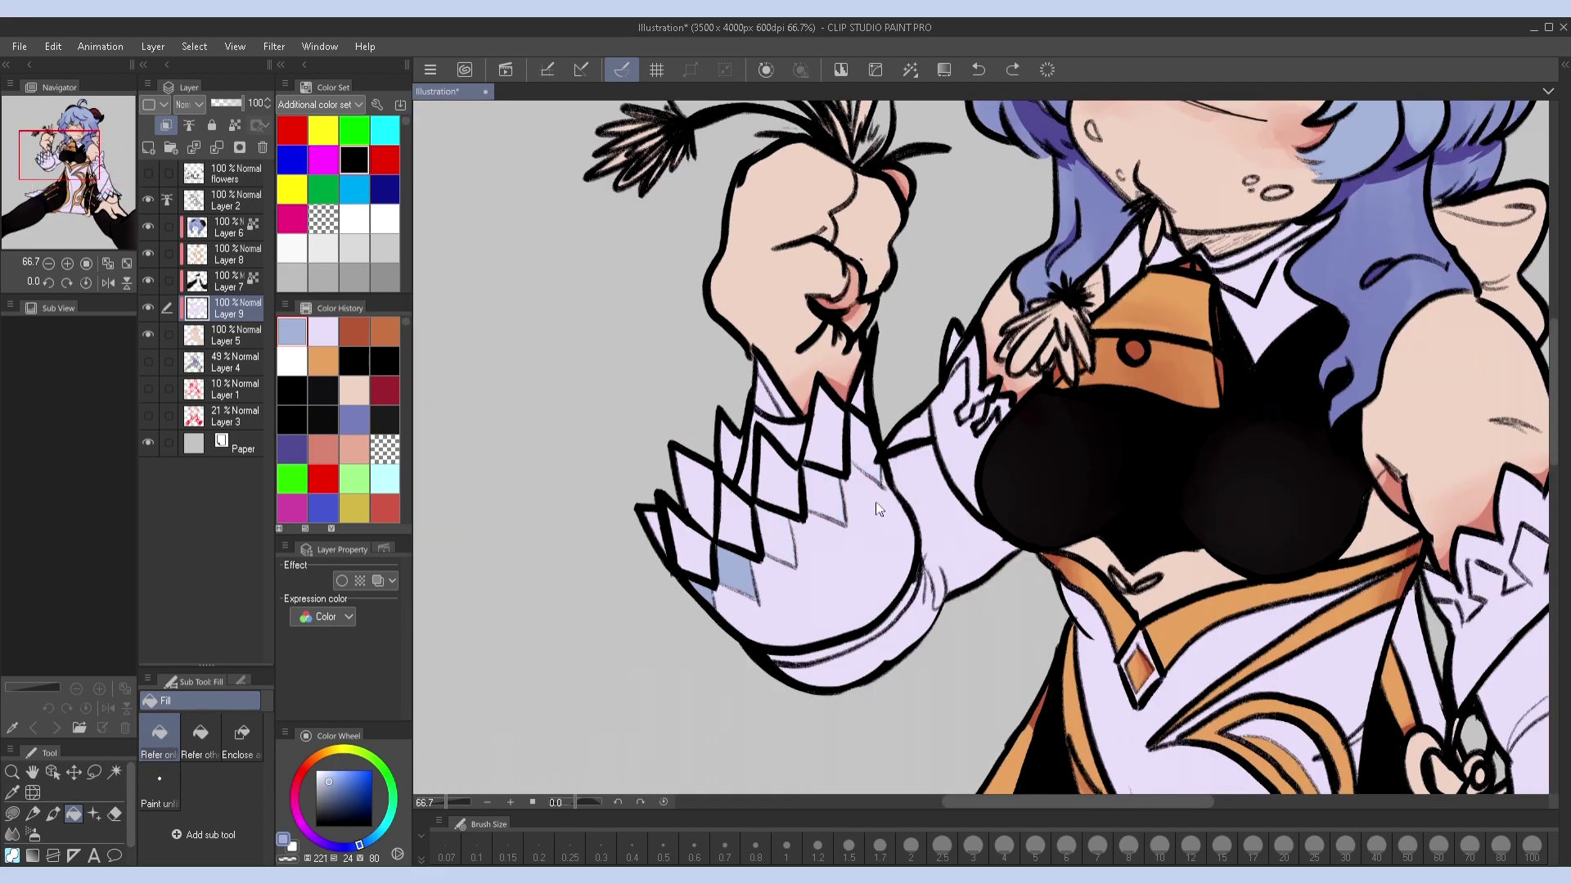
Fill the lower row of diamonds on the raised sleeve with a muted lilac
left_click(736, 573)
left_click(702, 594)
left_click(776, 536)
left_click(822, 495)
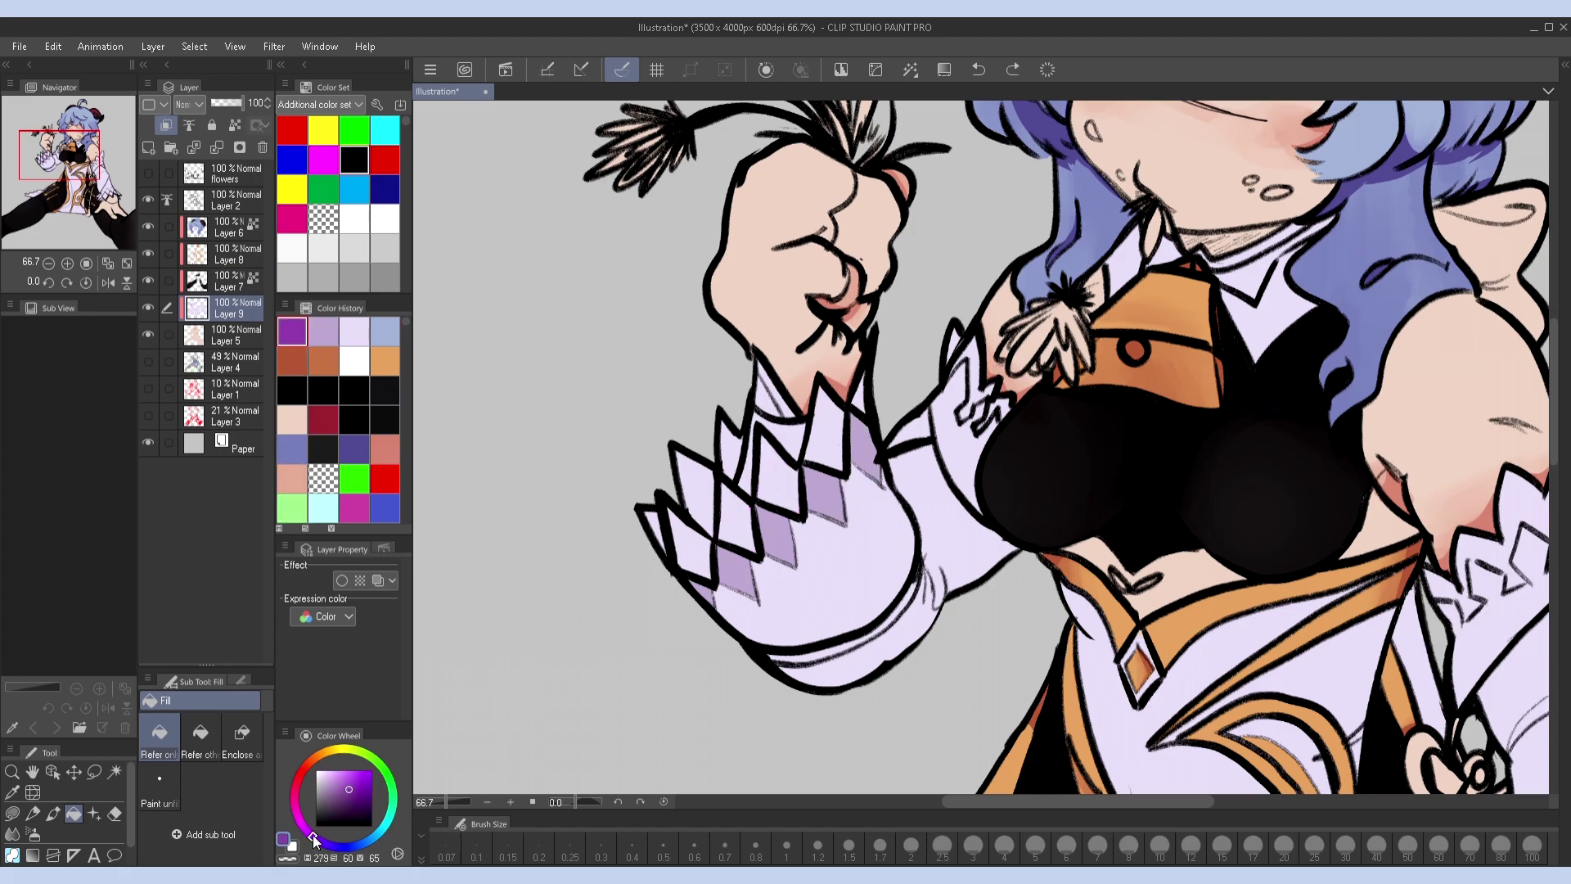
Fill the upper row of diamonds on the raised sleeve with deep purple (H 275, S 60, V 65)
left_click(778, 475)
left_click(827, 426)
left_click(687, 544)
left_click(736, 516)
left_click_drag(855, 405, 916, 422)
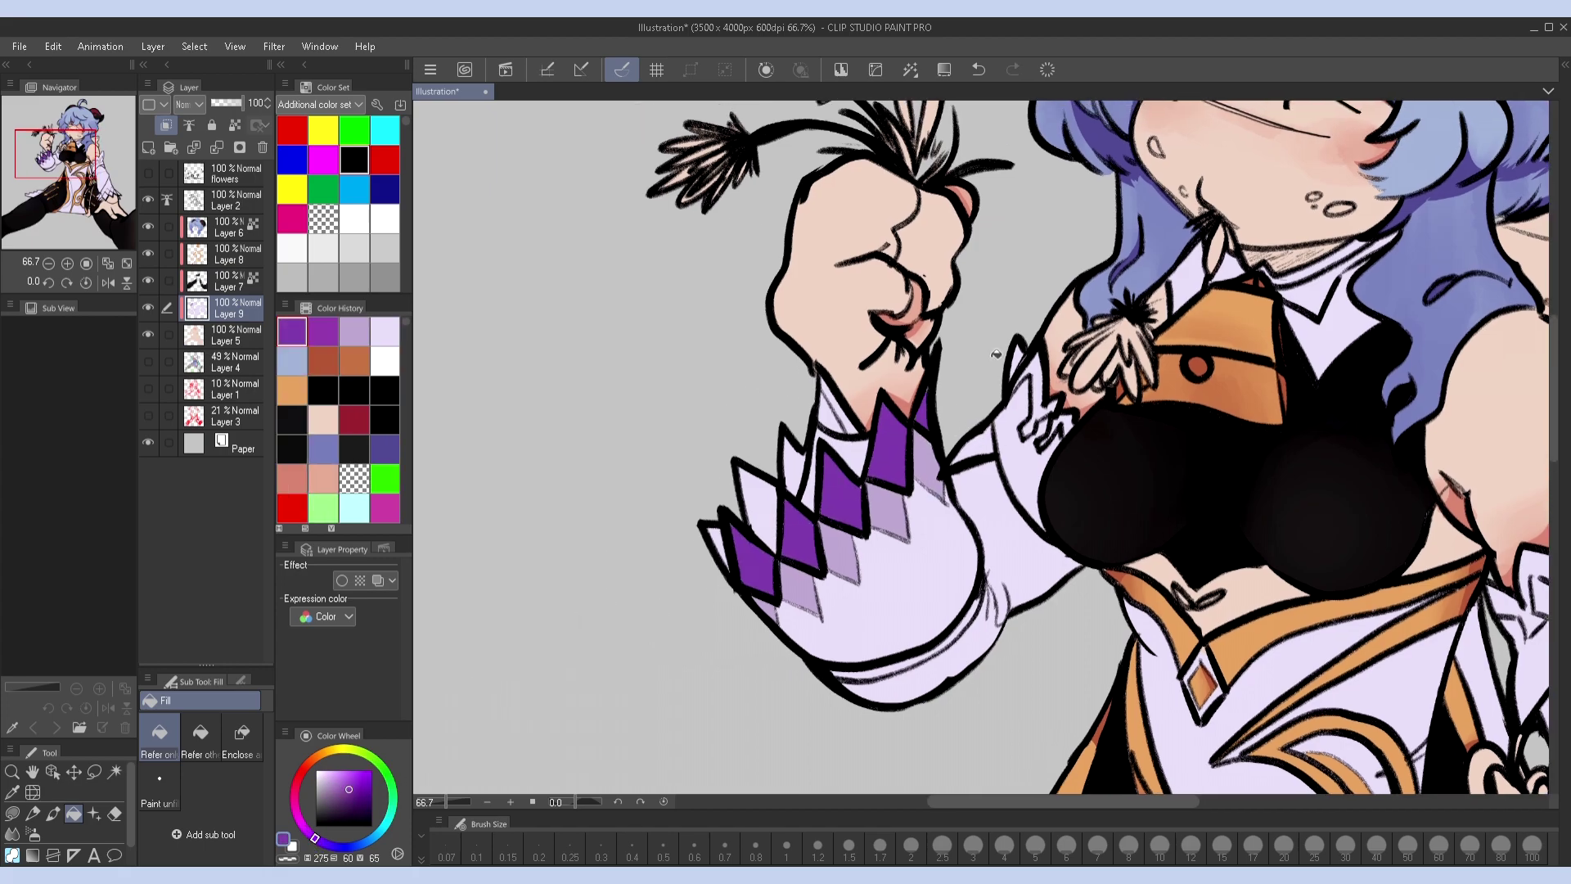
Fill the remaining points around the raised sleeve's cuff opening with deep purple (H 275, S 60, V 65)
left_click_drag(1322, 535, 1227, 164)
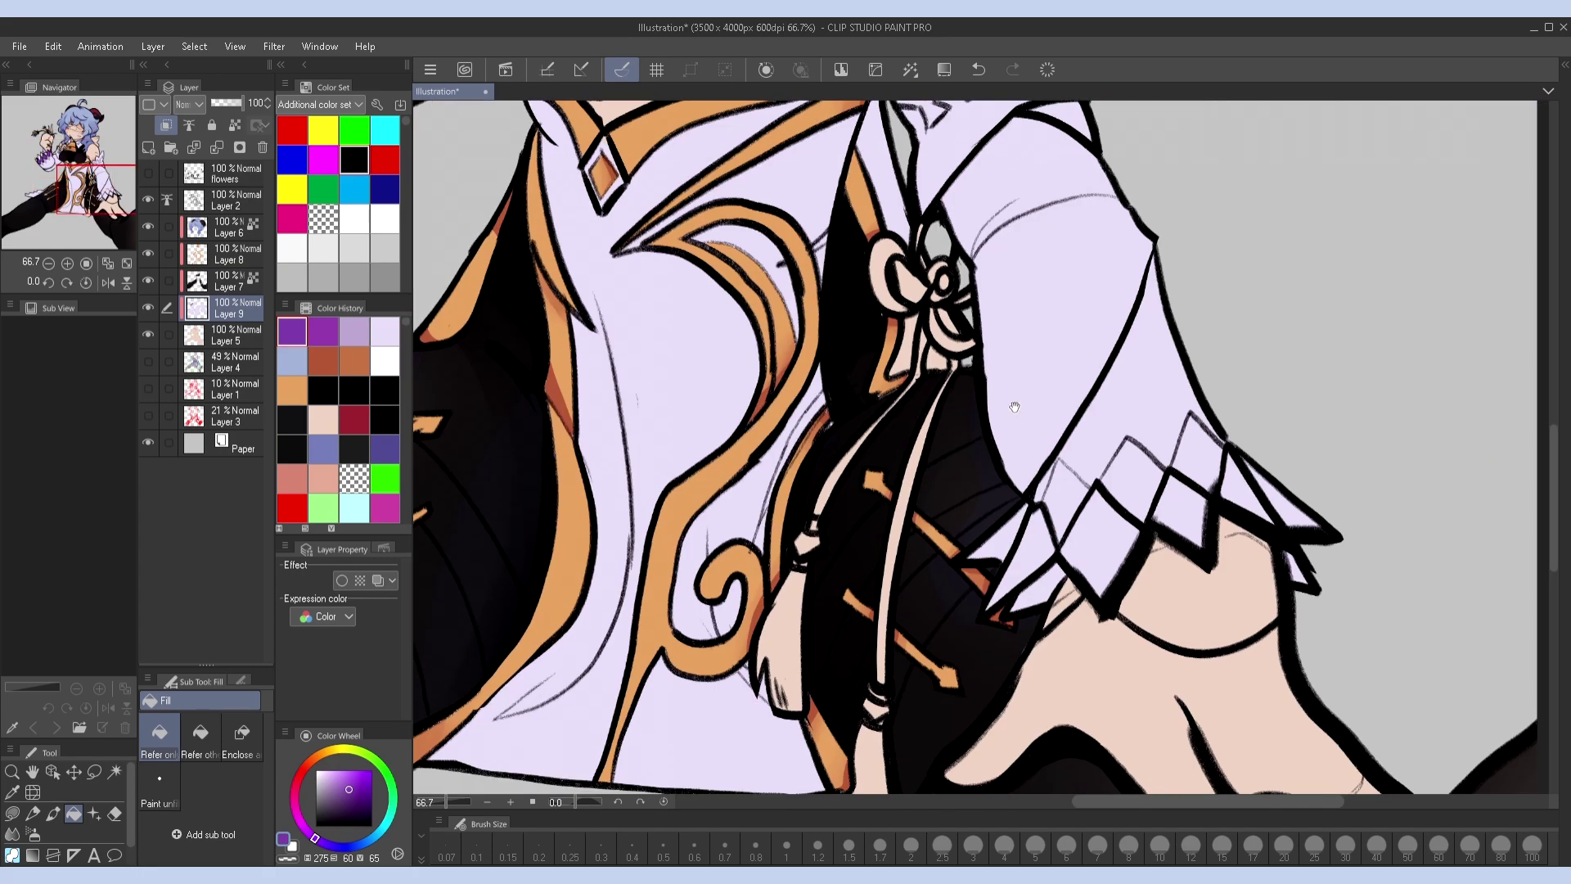
left_click_drag(818, 164, 785, 536)
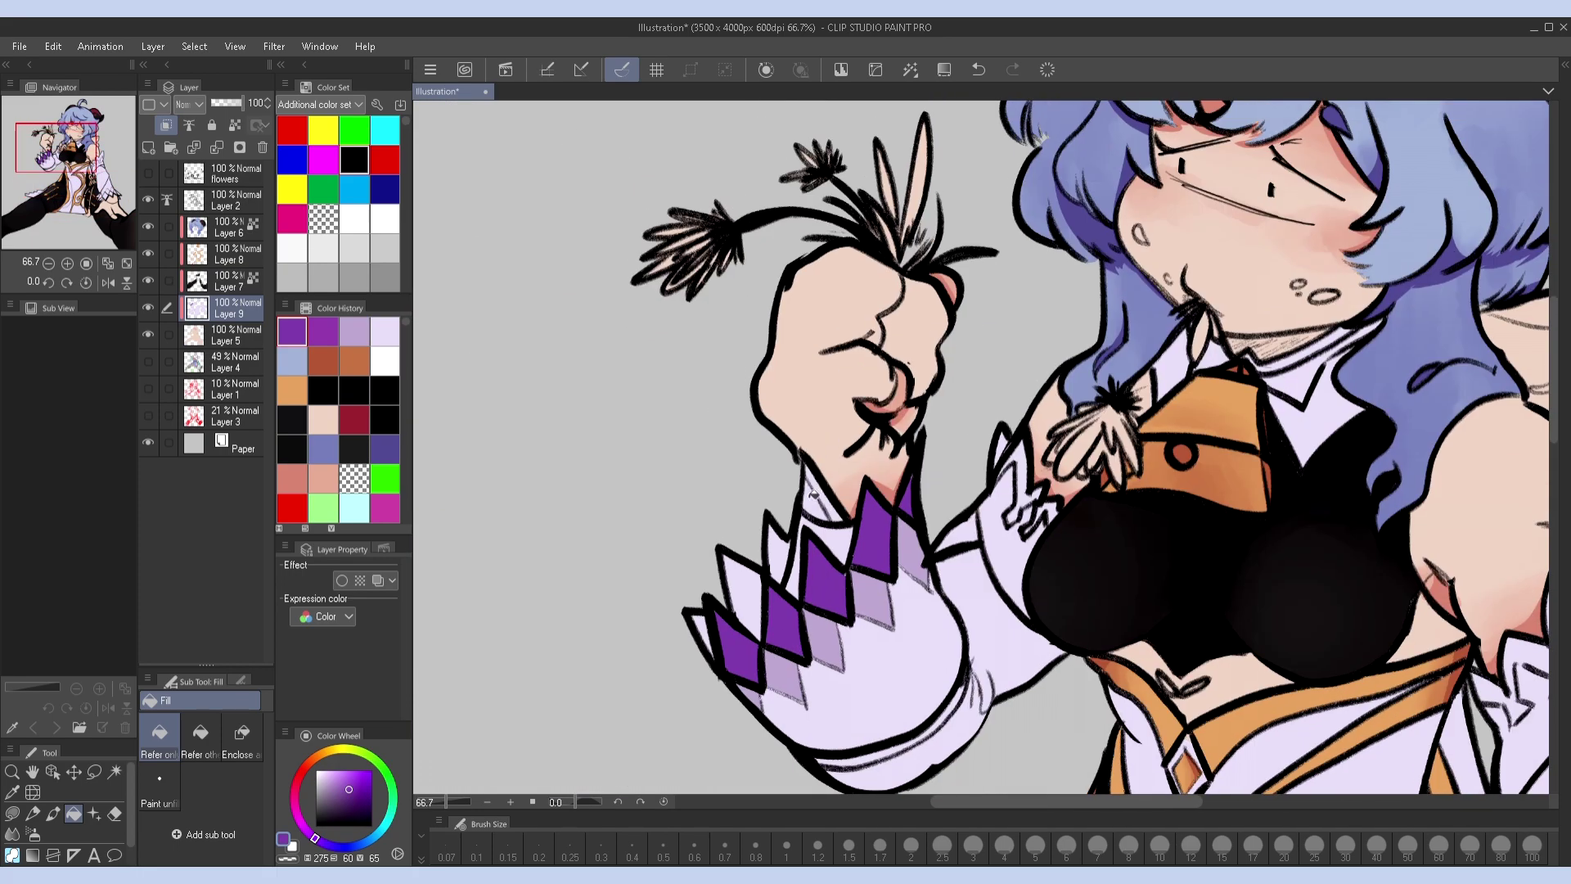
left_click(820, 556)
left_click(743, 599)
left_click_drag(785, 476, 802, 417)
key("p")
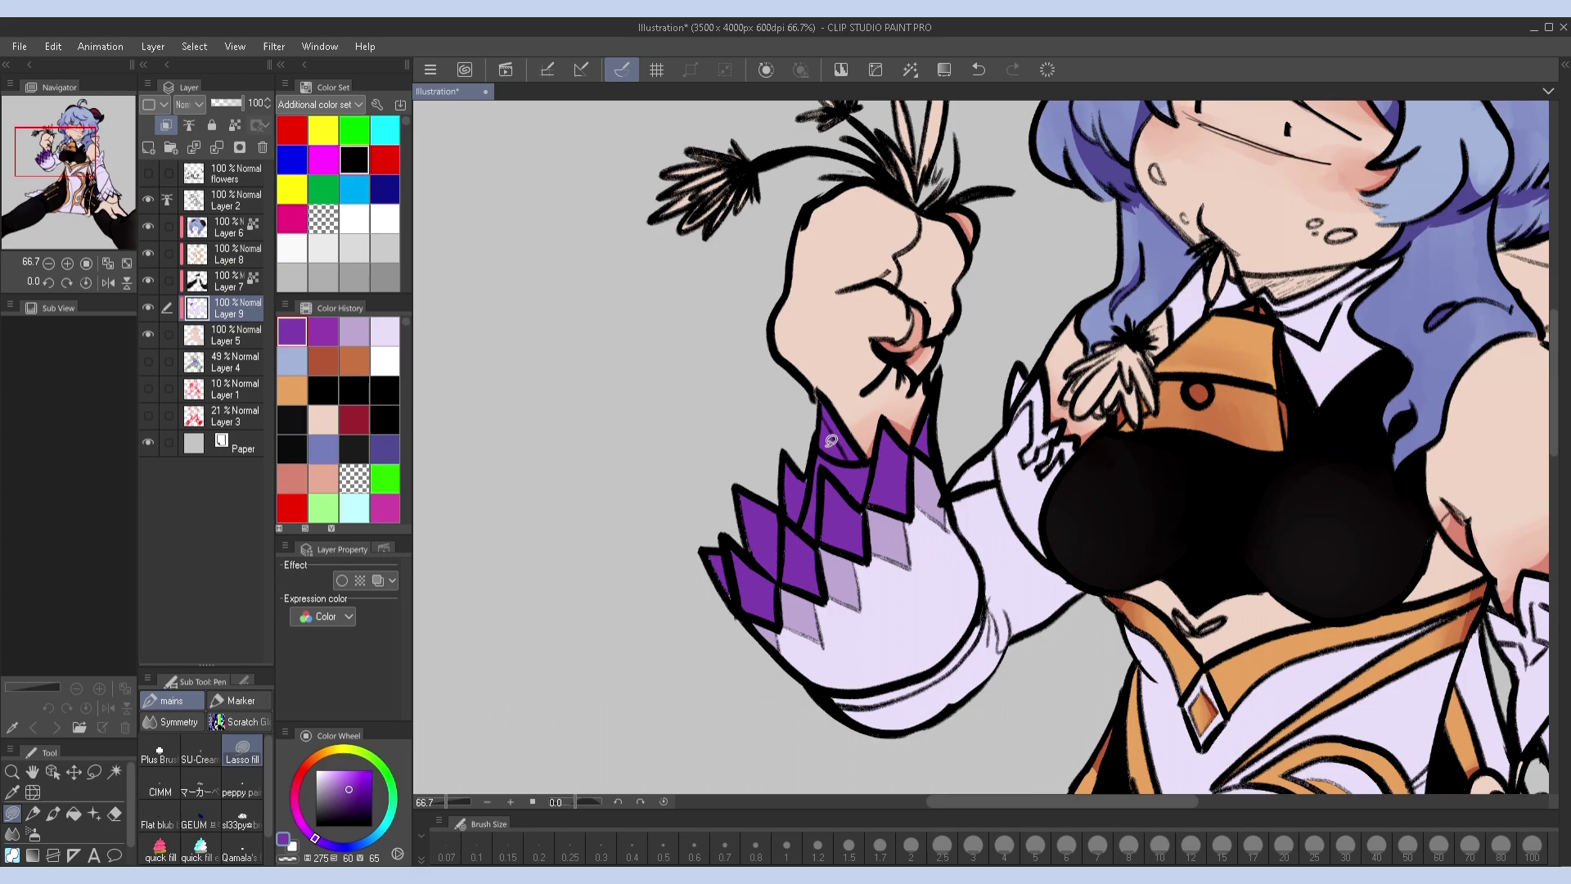
mouse_move(849, 477)
left_mouse_down()
mouse_move(818, 491)
mouse_move(677, 318)
left_mouse_up()
mouse_move(1056, 555)
left_mouse_down()
mouse_move(1103, 586)
mouse_move(646, 131)
left_mouse_up()
Fill the lowered sleeve's upper row of diamonds with muted lilac and its outer cuff points with deep purple
key("g")
left_click(1049, 495)
left_click(1115, 479)
left_click(1180, 450)
mouse_move(1181, 450)
left_mouse_down()
mouse_move(1277, 572)
mouse_move(925, 483)
mouse_move(818, 589)
mouse_move(904, 491)
left_mouse_up()
left_click(922, 481)
left_click(1048, 485)
left_click(1113, 459)
left_click(1147, 468)
left_click(1164, 540)
left_click(900, 563)
Lasso-fill the inner side of the lowered sleeve's cuff points with darker purple (H 282, S 68, V 51)
key("p")
key("ctrl+z")
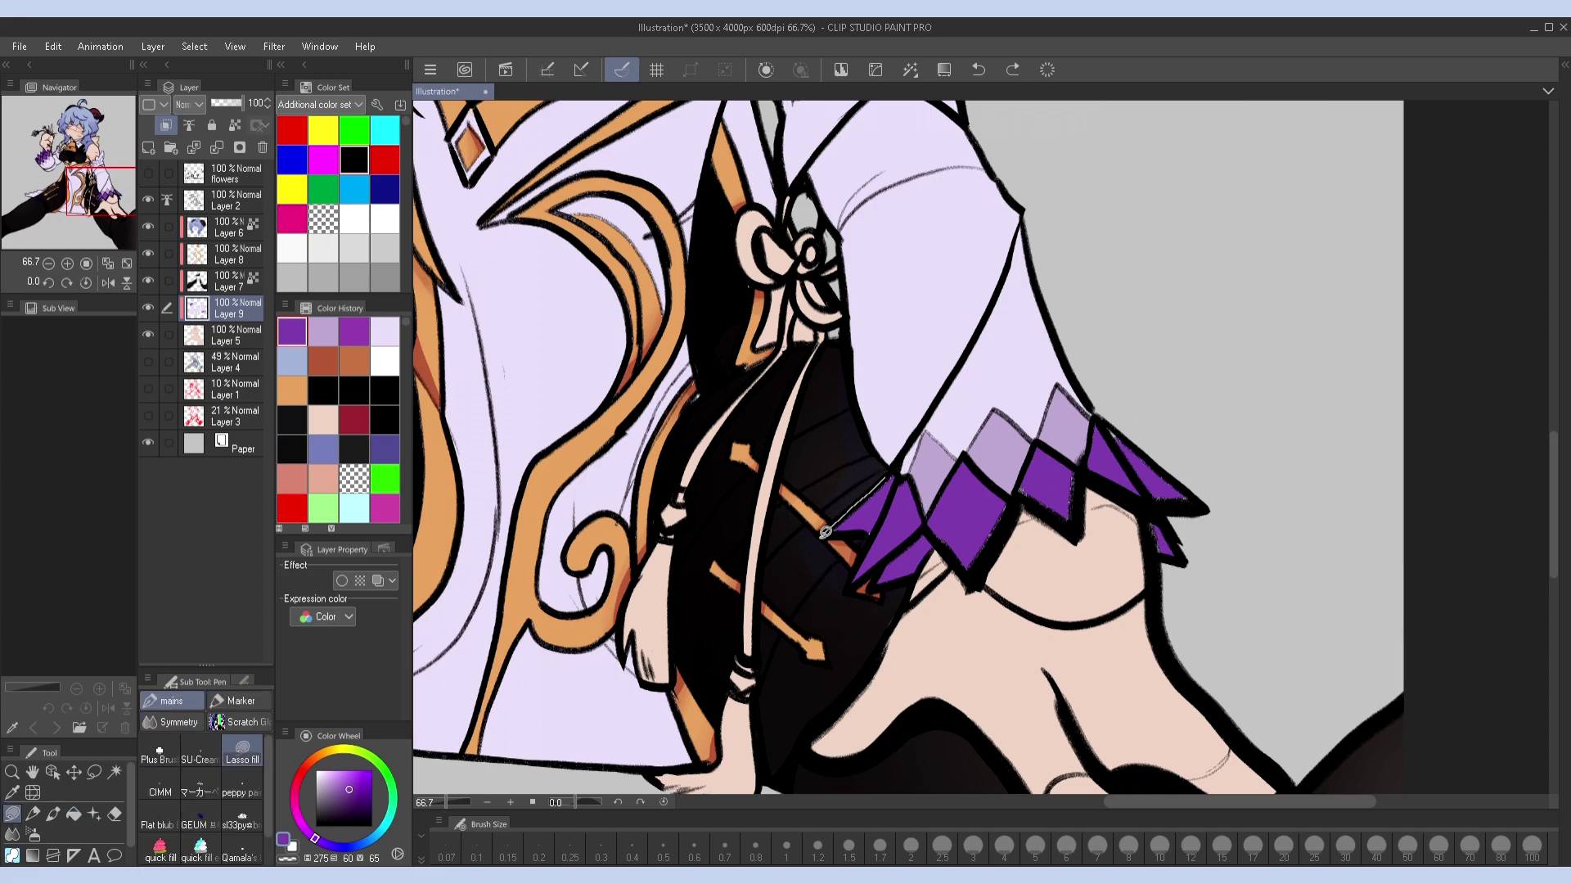
left_click_drag(1084, 485, 1088, 480)
left_click_drag(1169, 423, 1200, 458)
left_click(351, 792)
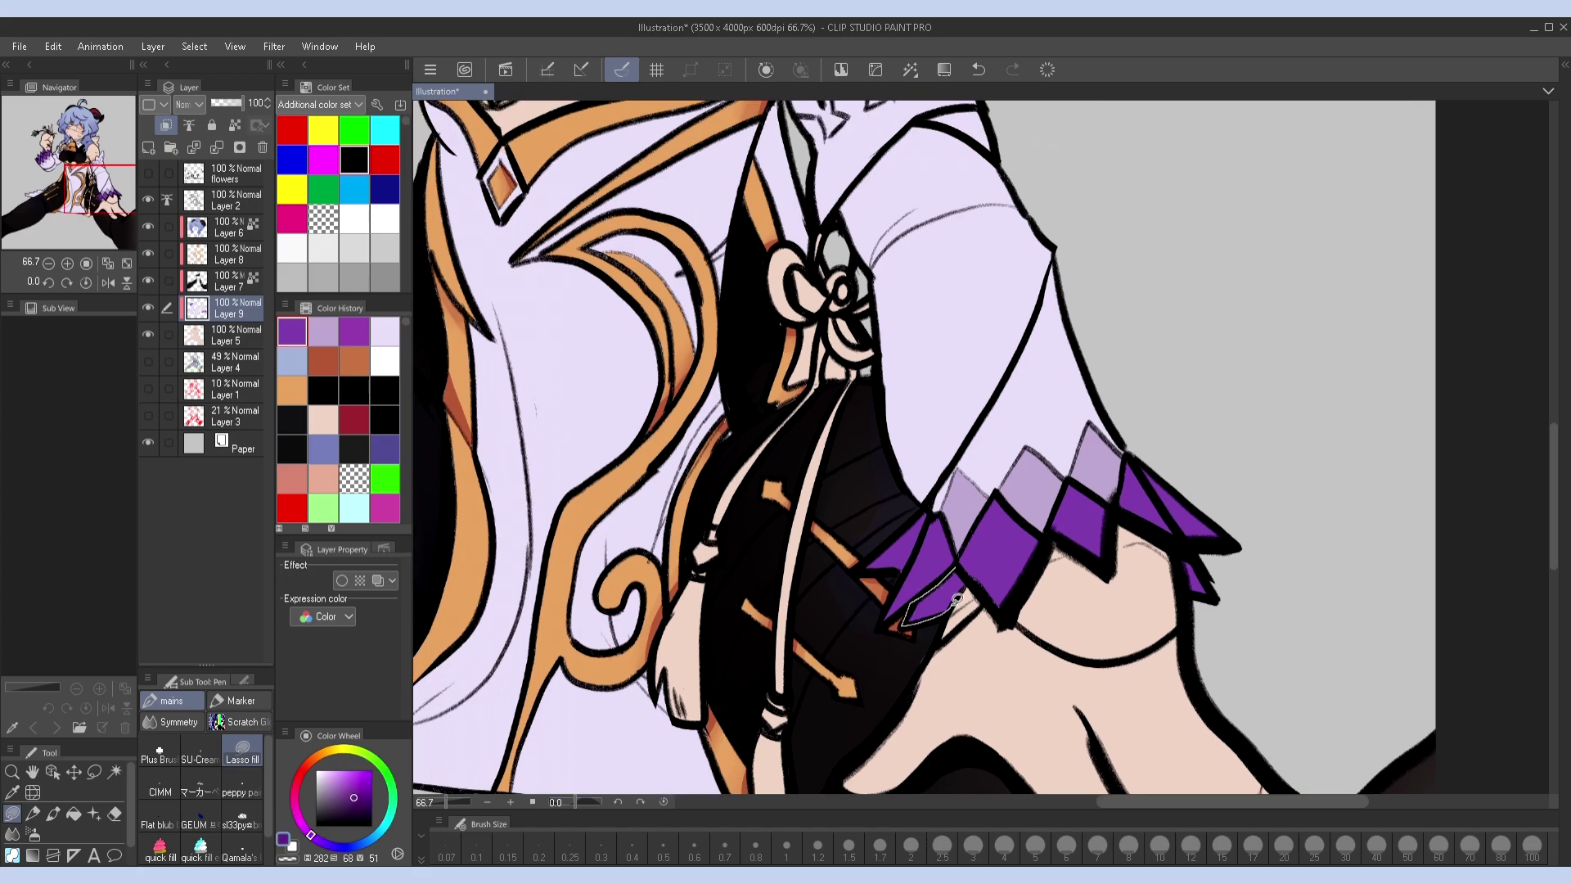
left_click_drag(957, 600, 958, 600)
mouse_move(1187, 556)
left_mouse_down()
mouse_move(1342, 557)
mouse_move(1231, 522)
left_mouse_up()
Lock the sleeve layer's transparent pixels and darken the remaining inner cuff points of the lowered sleeve with the darker purple
left_click(235, 124)
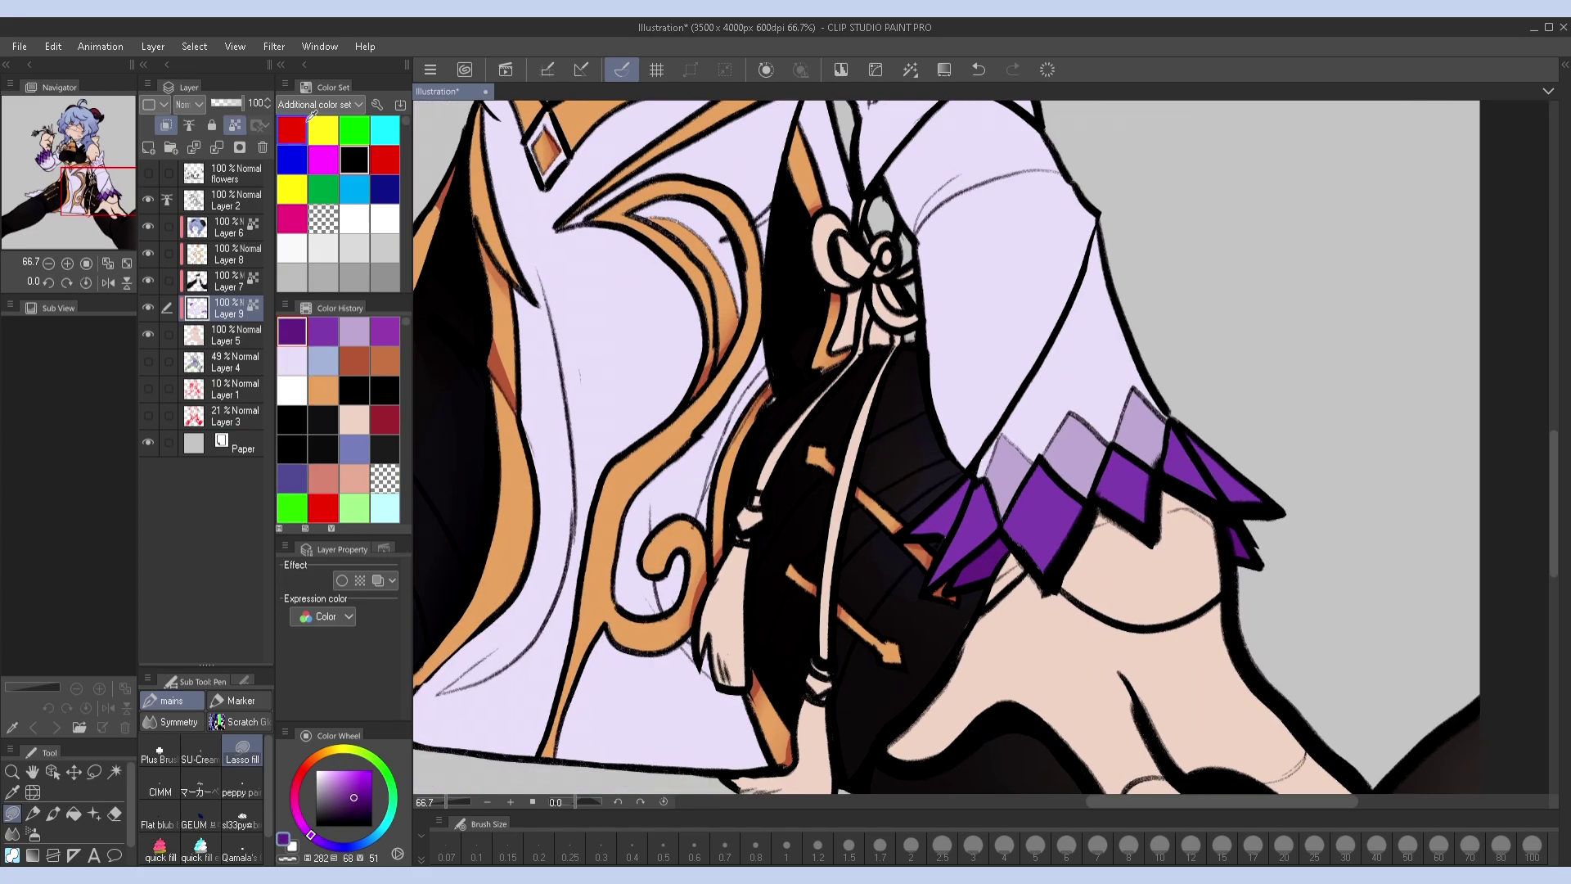
left_click_drag(959, 521, 933, 426)
key("ctrl+z")
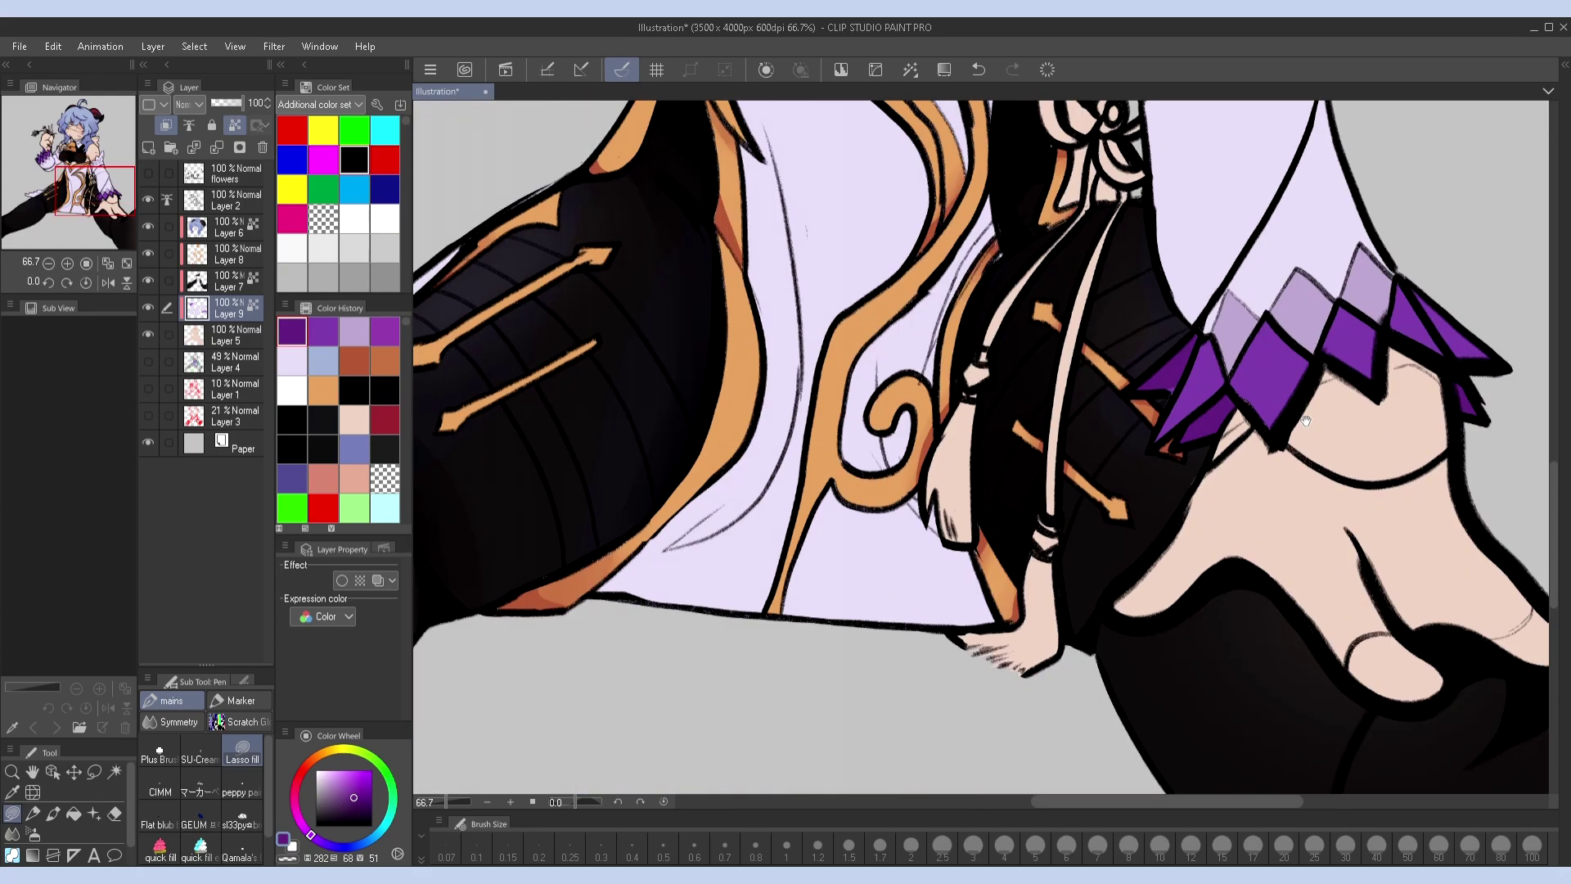
left_click(196, 280)
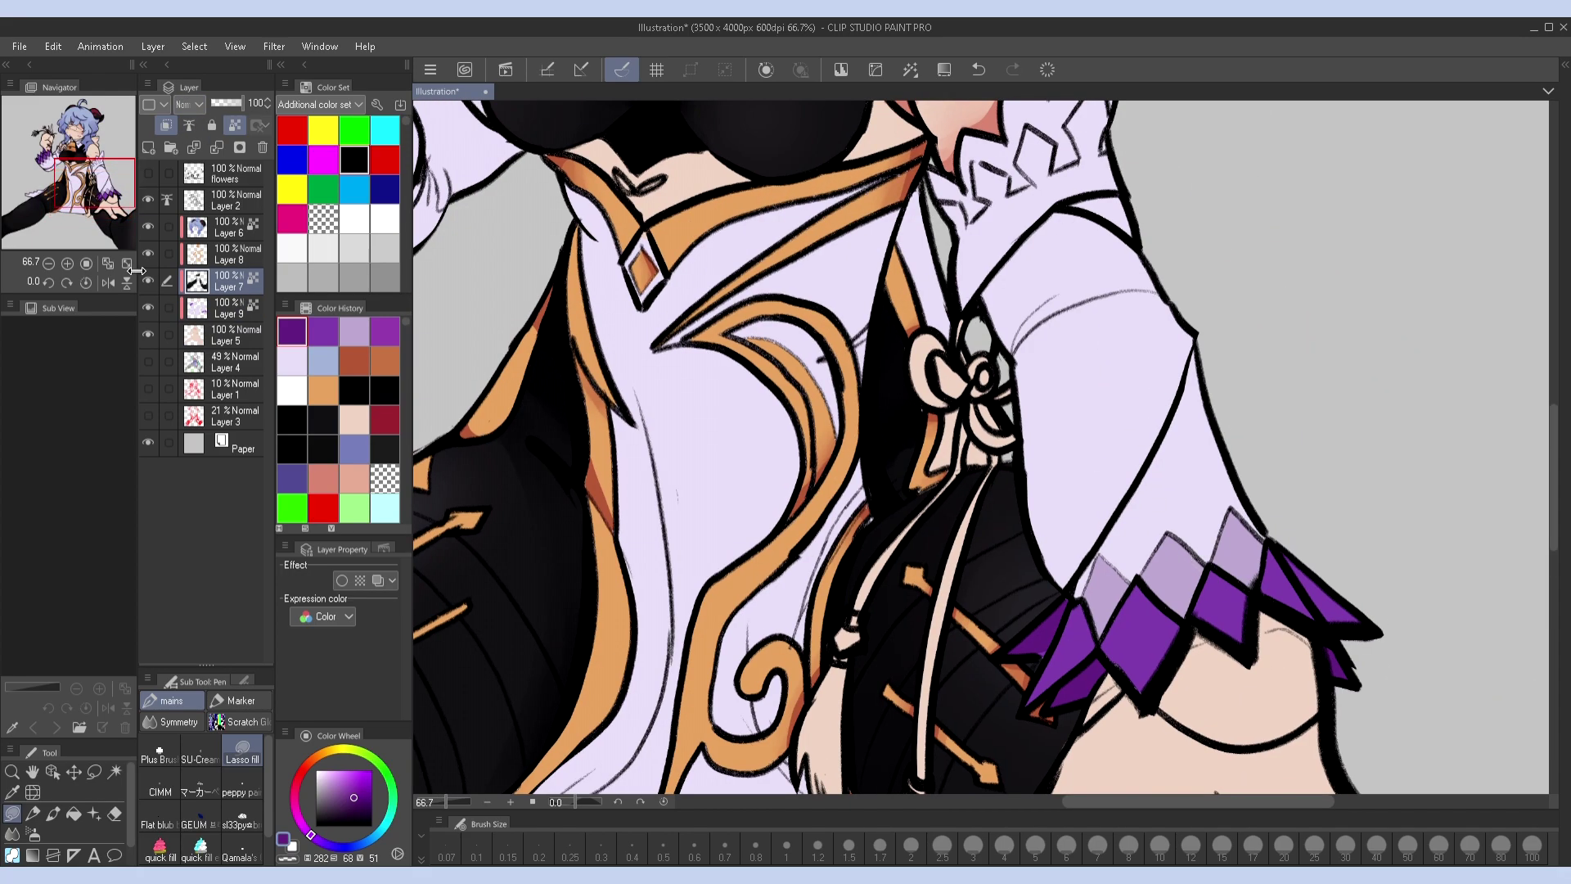
left_click(127, 262)
scroll(1449, 407, "up", 5)
scroll(982, 450, "down", 5)
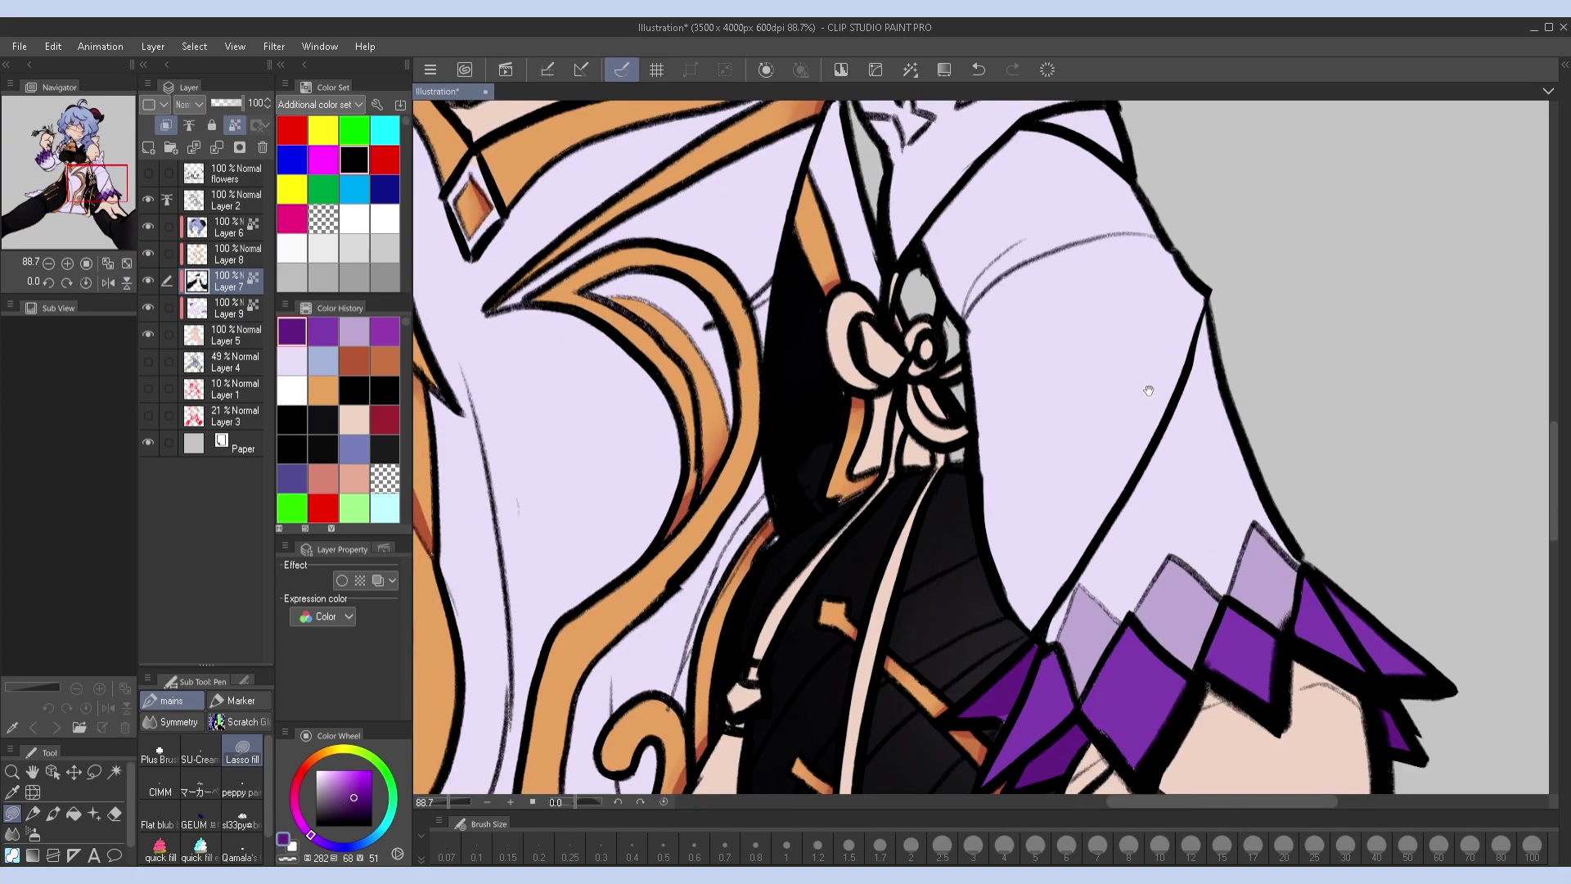
left_click(237, 309)
left_click_drag(1155, 393, 1162, 399)
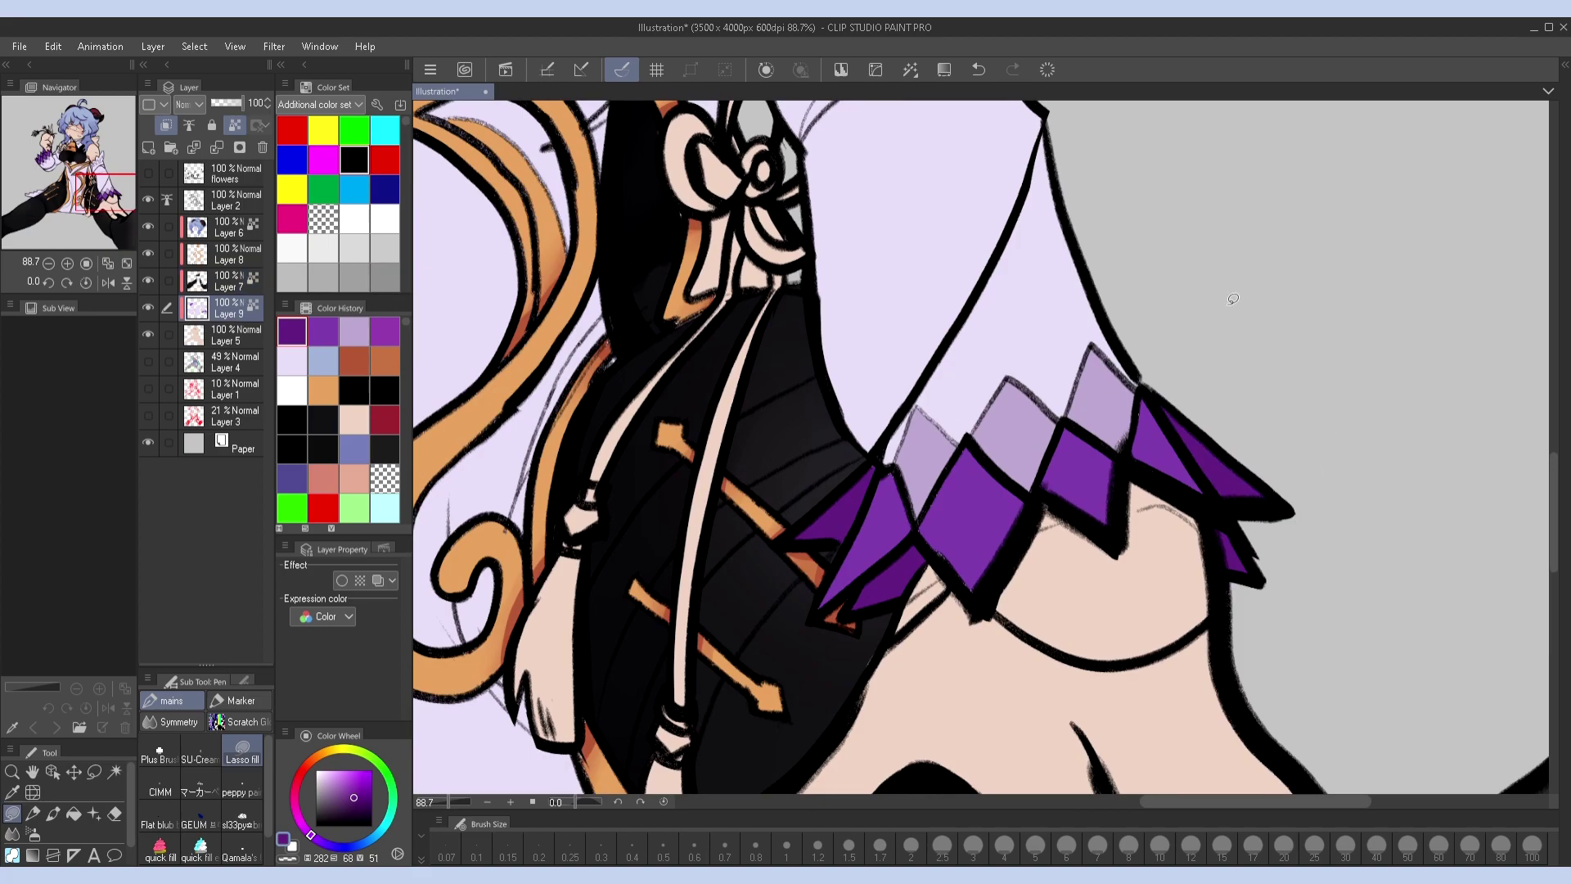
left_click_drag(848, 611, 900, 590)
Lasso-fill the back points of the raised sleeve's cuff with very dark purple (H 291, S 77, V 39)
scroll(865, 357, "up", 8)
scroll(865, 357, "left", 10)
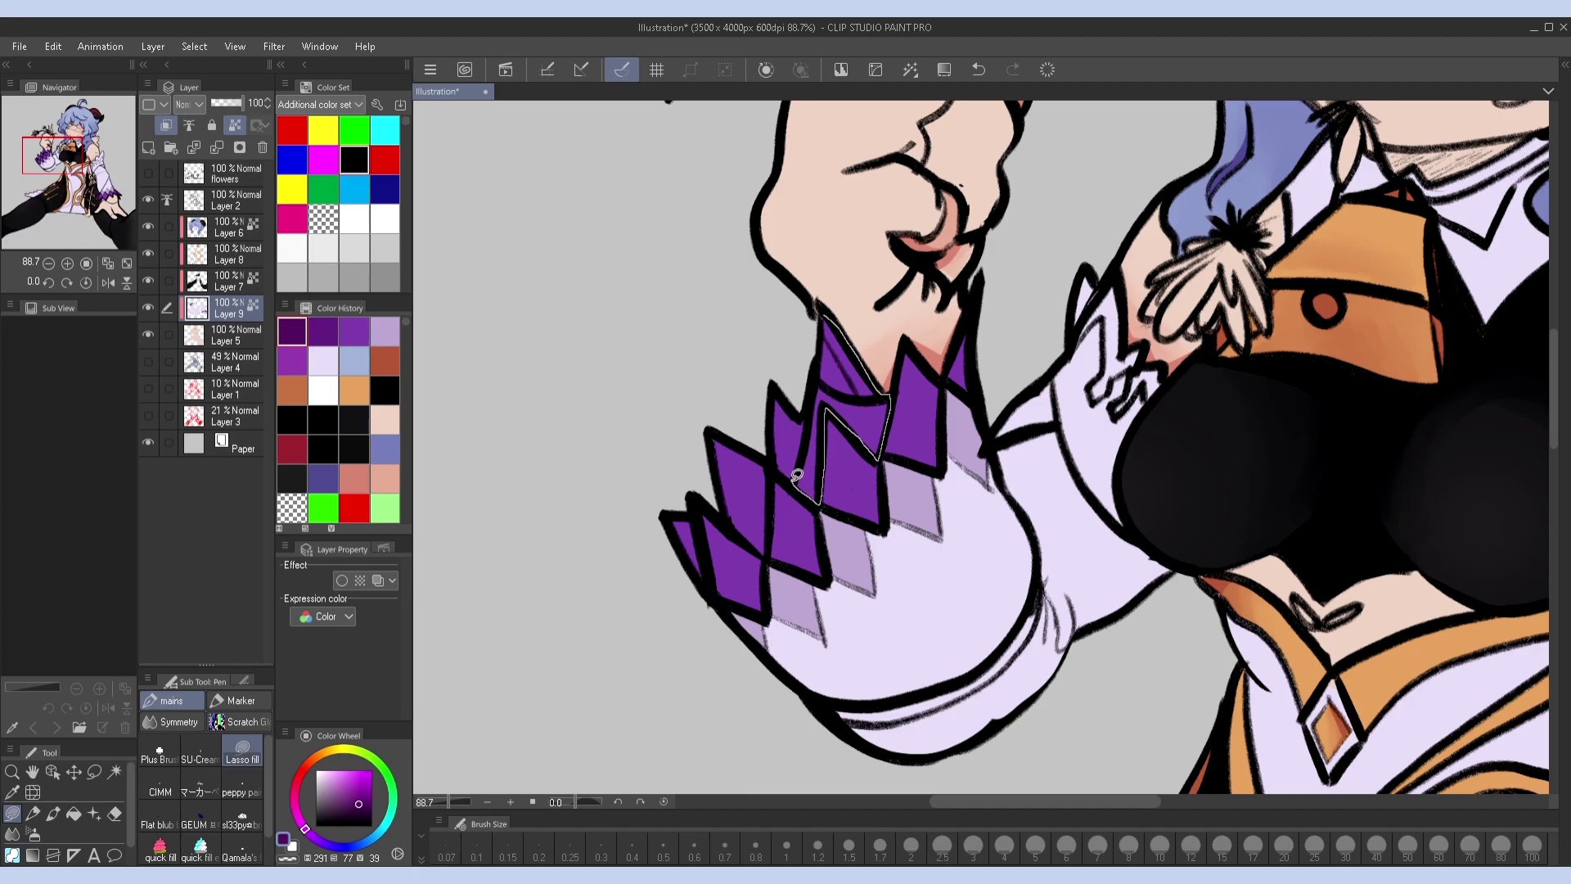
left_click_drag(796, 475, 798, 476)
scroll(786, 475, "left", 2)
scroll(786, 474, "down", 1)
left_click_drag(831, 532, 767, 473)
scroll(797, 328, "down", 3)
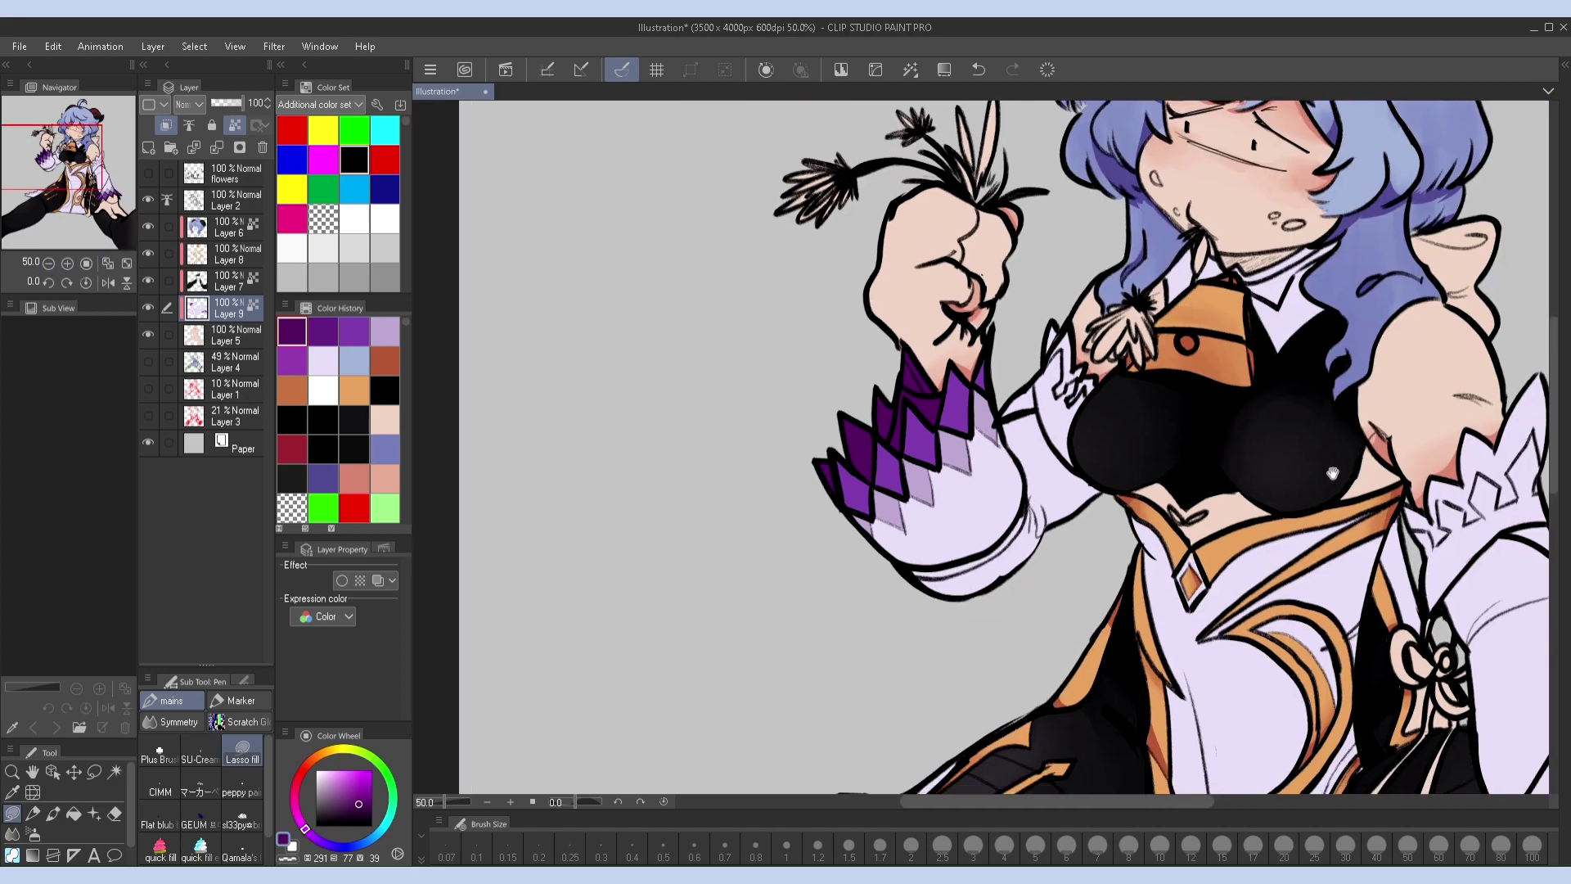
Lasso-fill the zigzag trim at the raised arm's upper sleeve edge with muted lilac (H 271, S 19, V 77)
scroll(797, 327, "down", 5)
scroll(797, 327, "up", 4)
scroll(798, 327, "up", 3)
scroll(798, 328, "up", 3)
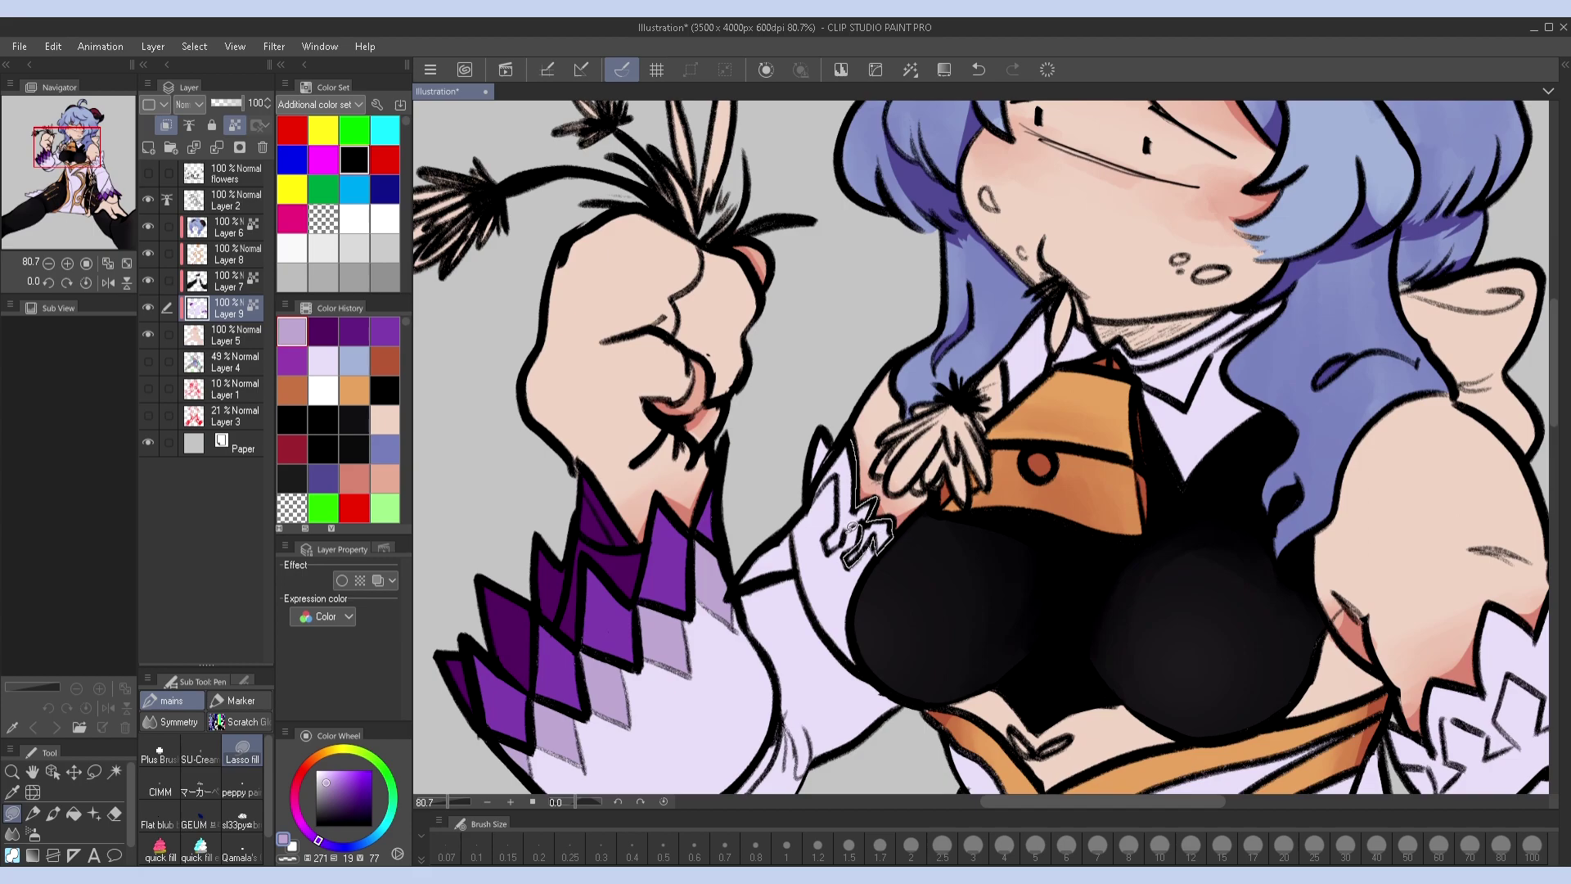
left_click_drag(844, 497, 843, 494)
mouse_move(843, 495)
left_mouse_down()
mouse_move(851, 377)
mouse_move(933, 238)
mouse_move(302, 221)
left_mouse_up()
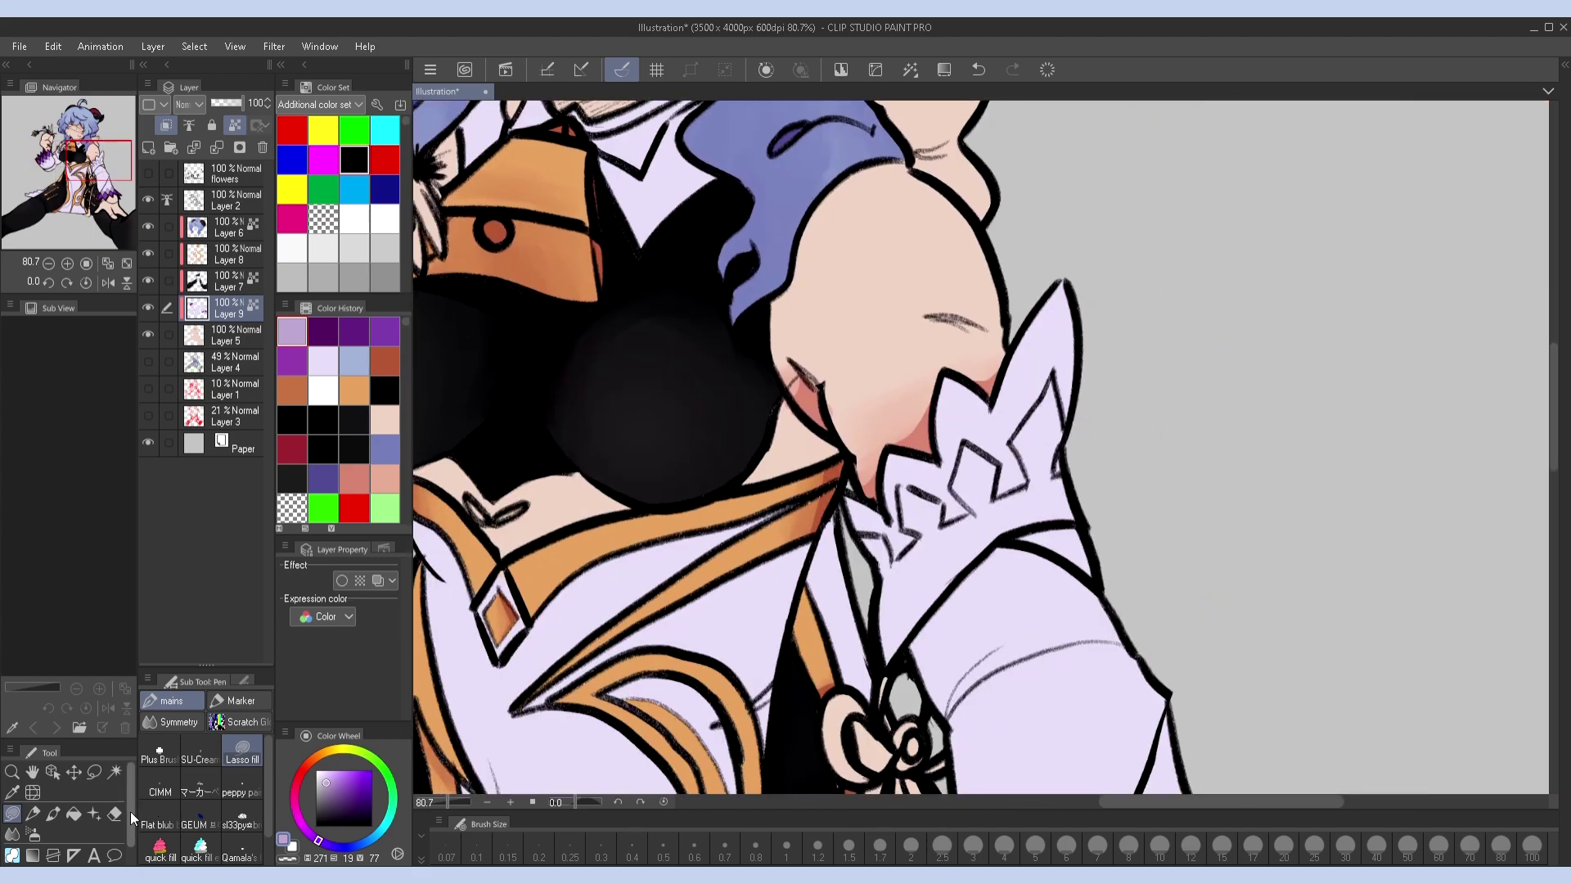
Fill the zigzag top edge of the lowered arm's sleeve with muted lilac and pick pale lavender (H 265, S 10, V 90) for its diamonds
key("g")
left_click(1042, 319)
left_click(915, 475)
left_click(13, 815)
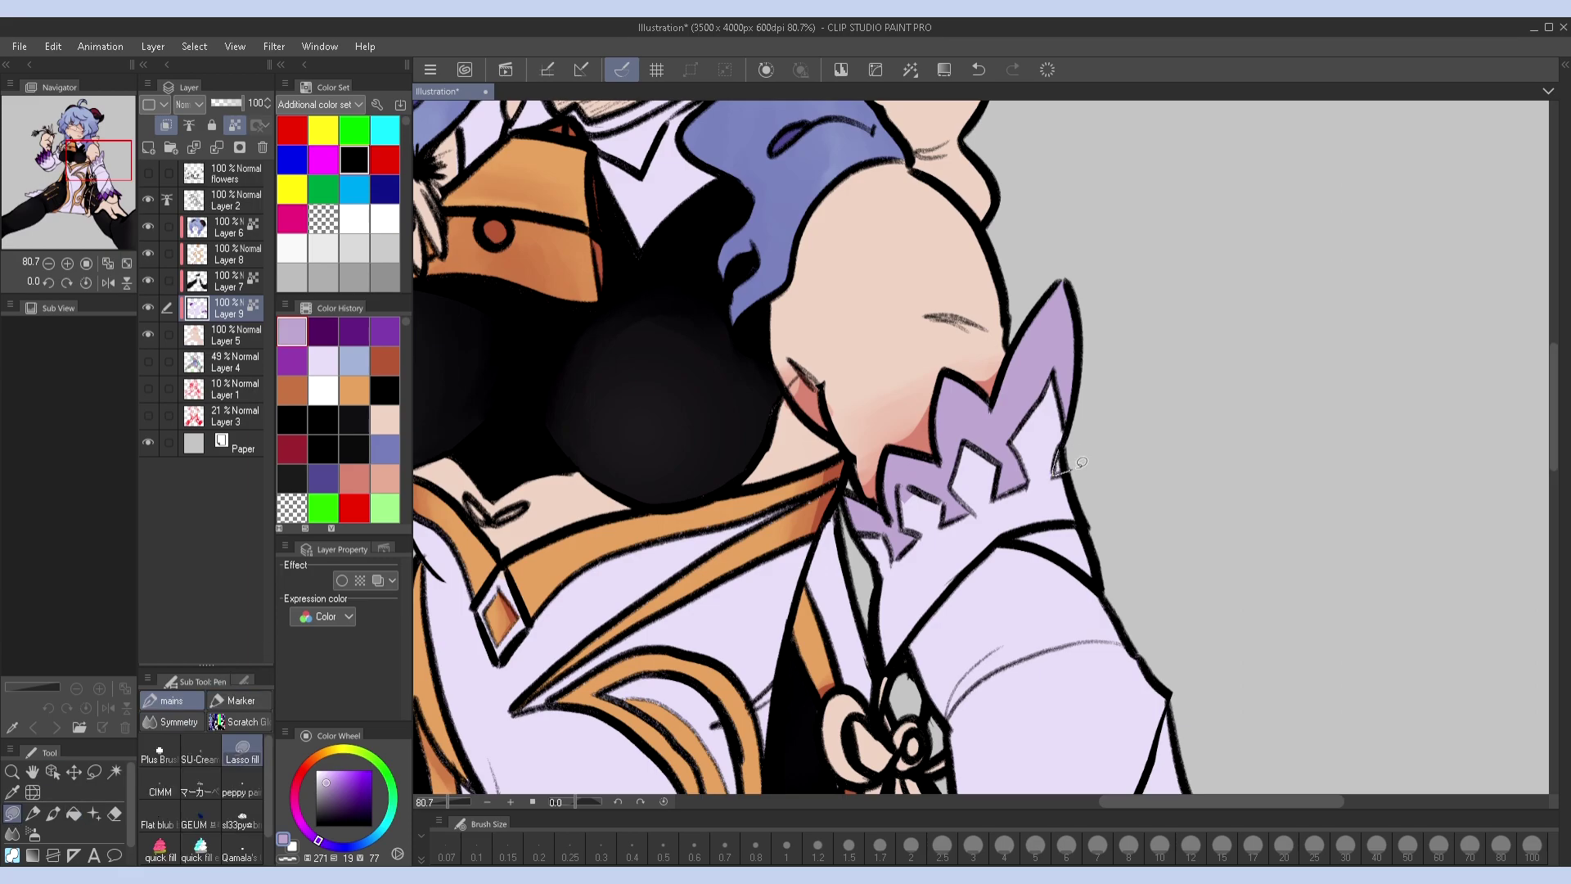
left_click(293, 850)
left_click_drag(928, 389, 1000, 335)
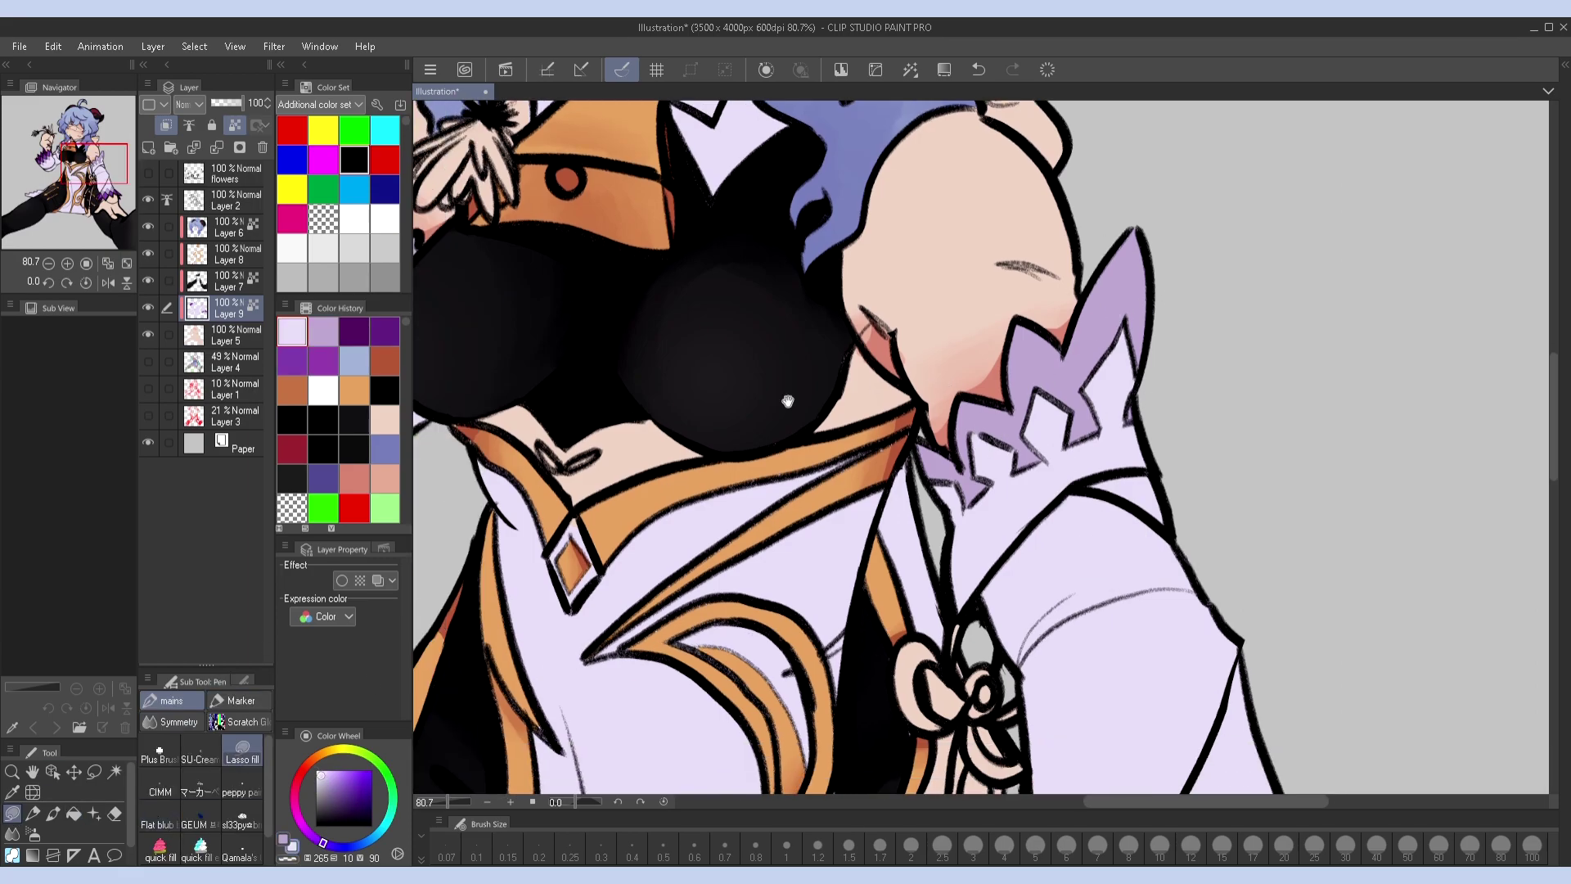
Shift the hue of the dress and sleeve layer from purple towards blue
left_click_drag(900, 696, 901, 287)
left_click_drag(900, 491, 867, 295)
scroll(928, 670, "down", 5)
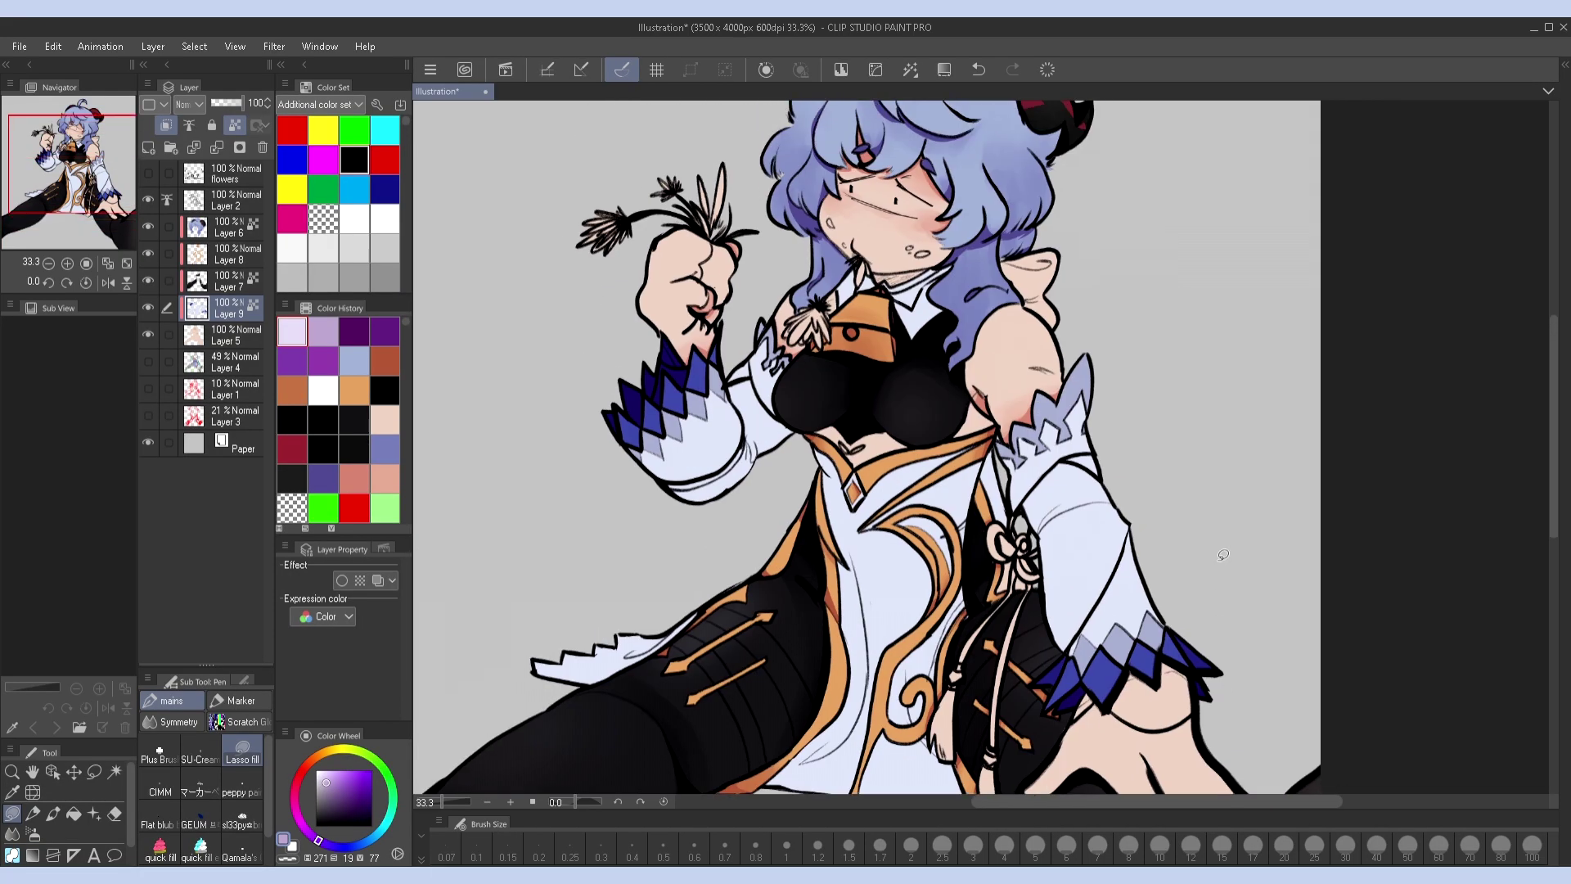
scroll(938, 456, "up", 3)
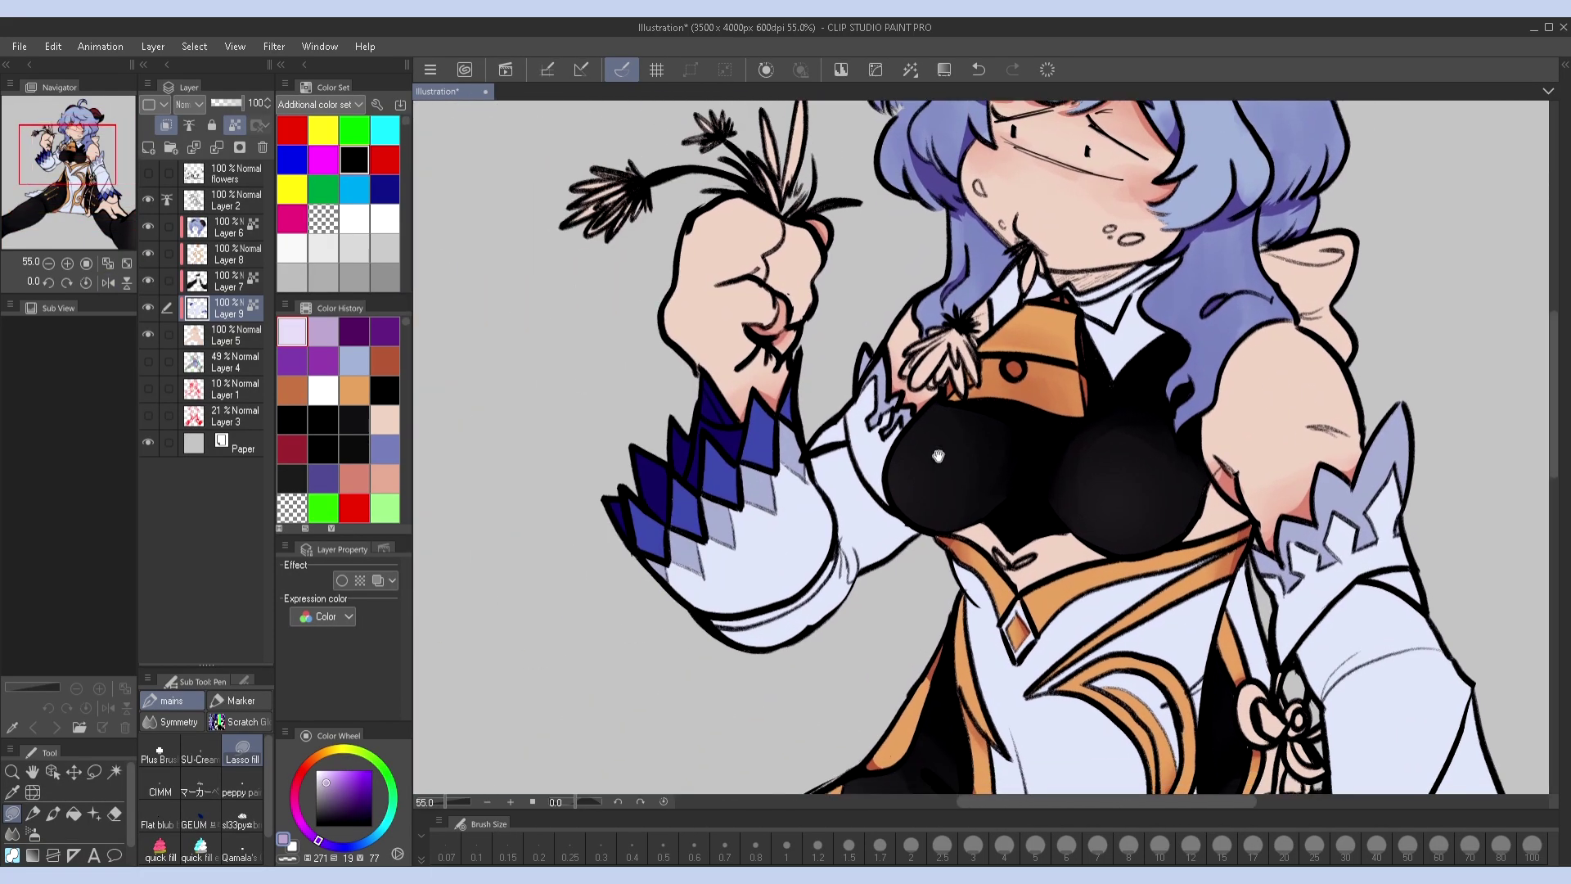
left_click_drag(938, 456, 983, 527)
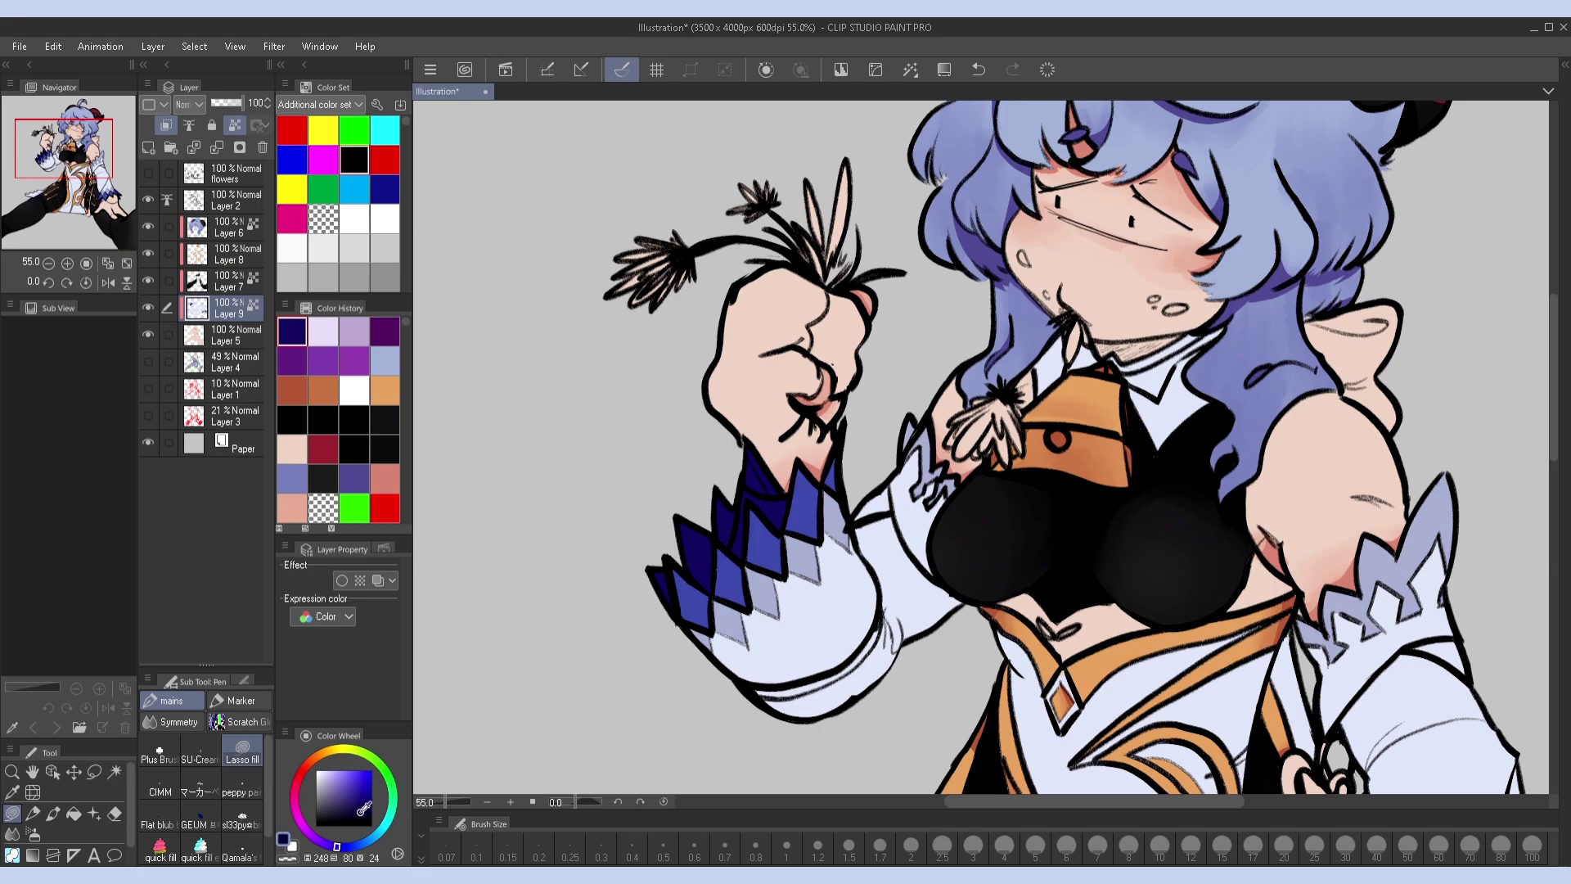
Lasso-fill both hands as gloves on a new layer in dark navy (H 234, S 80, V 24)
left_click(238, 348)
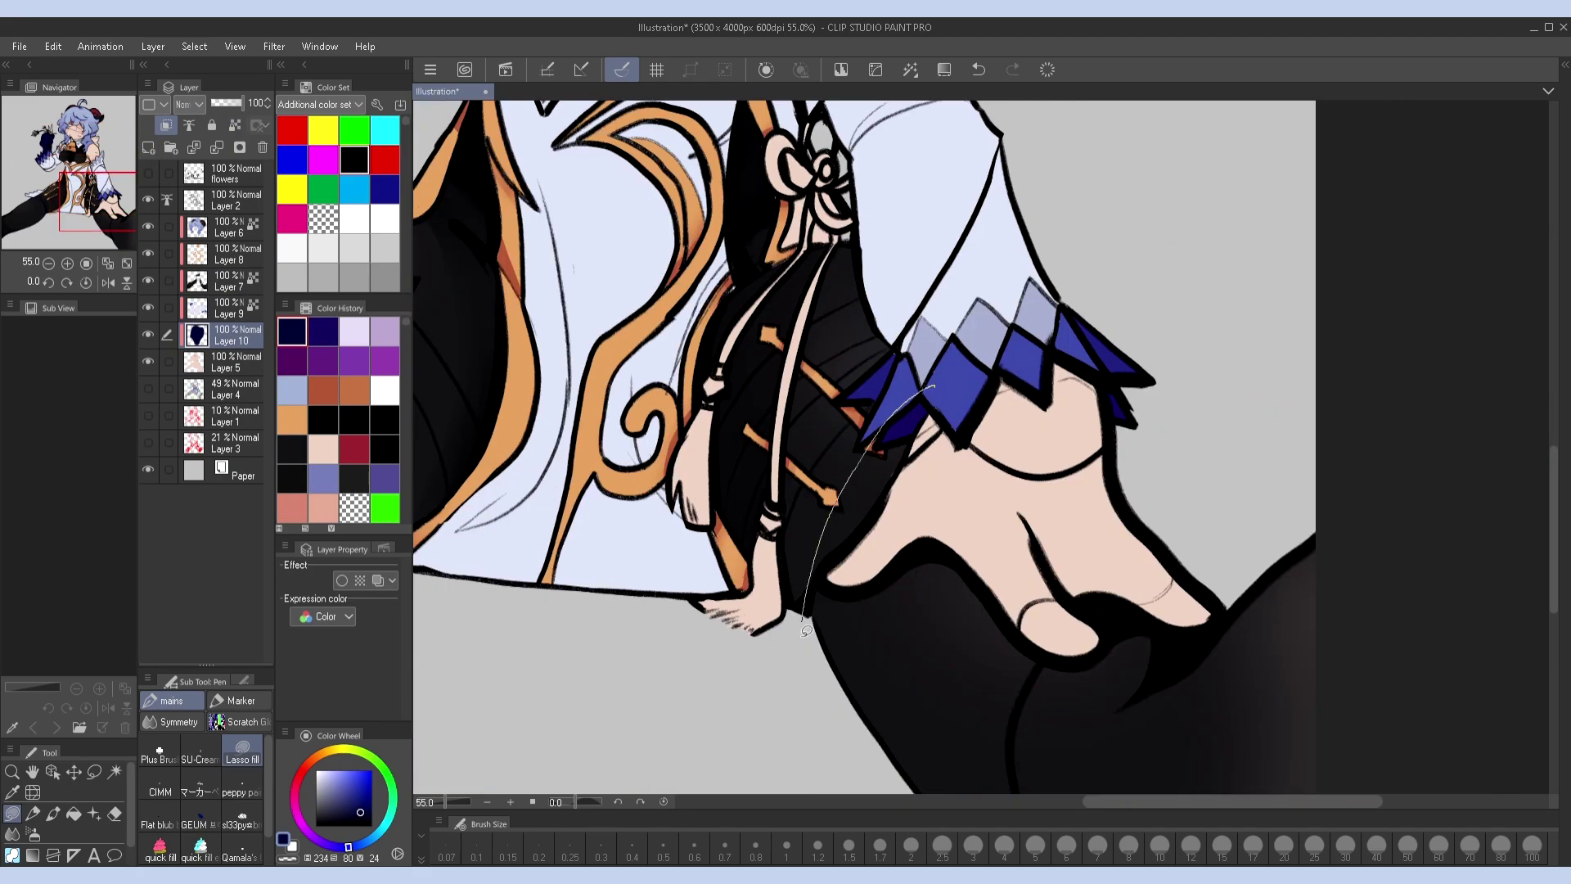
left_click_drag(806, 630, 1220, 405)
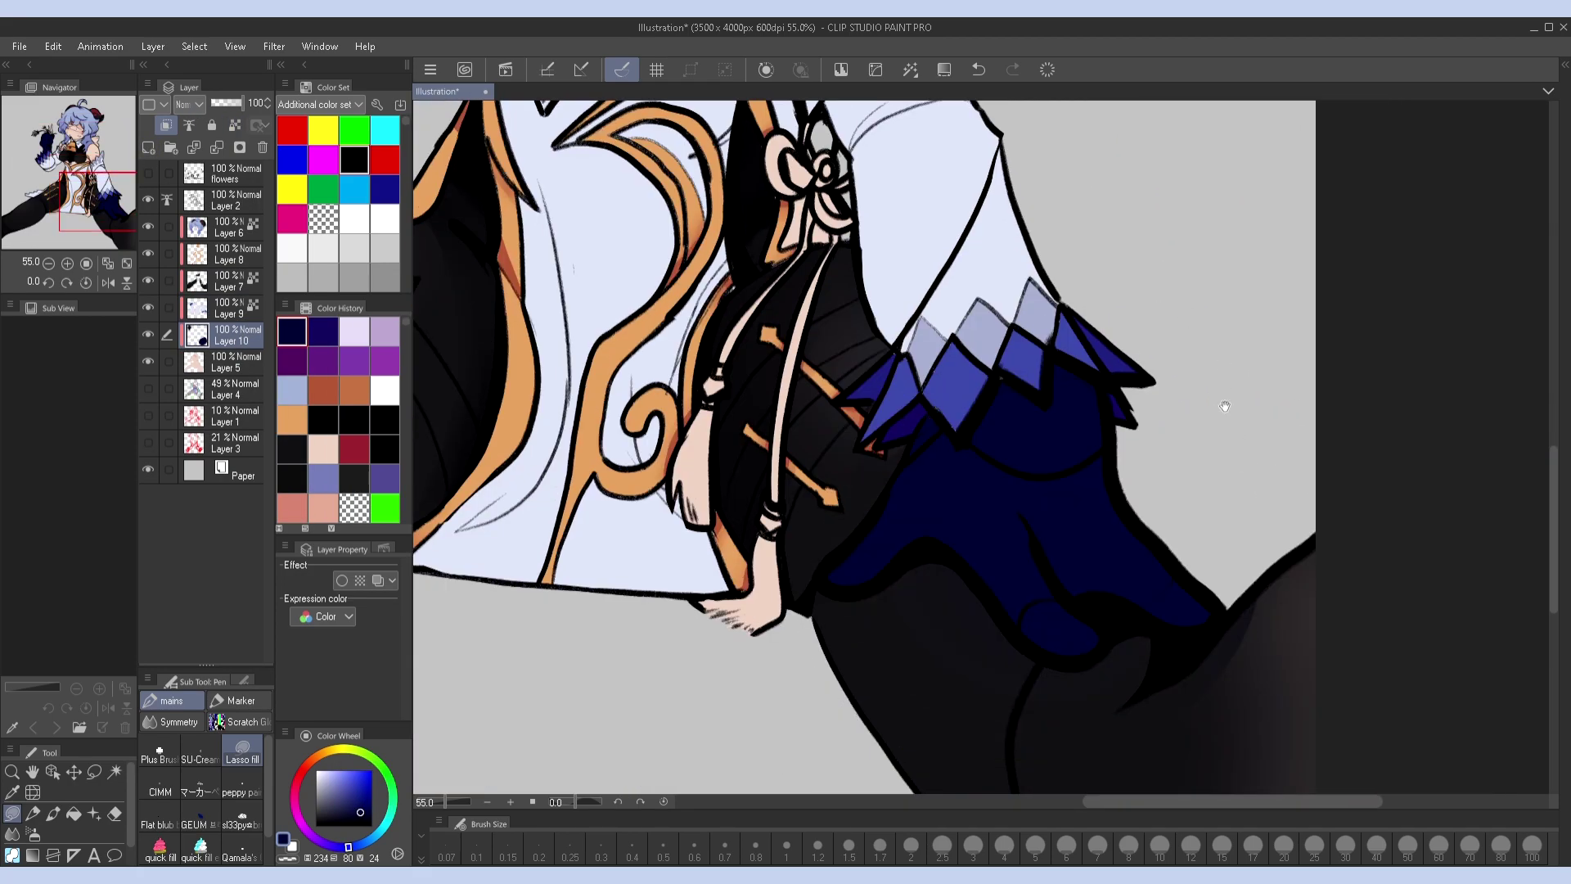
key("ctrl+z")
key("ctrl+y")
key("ctrl+z")
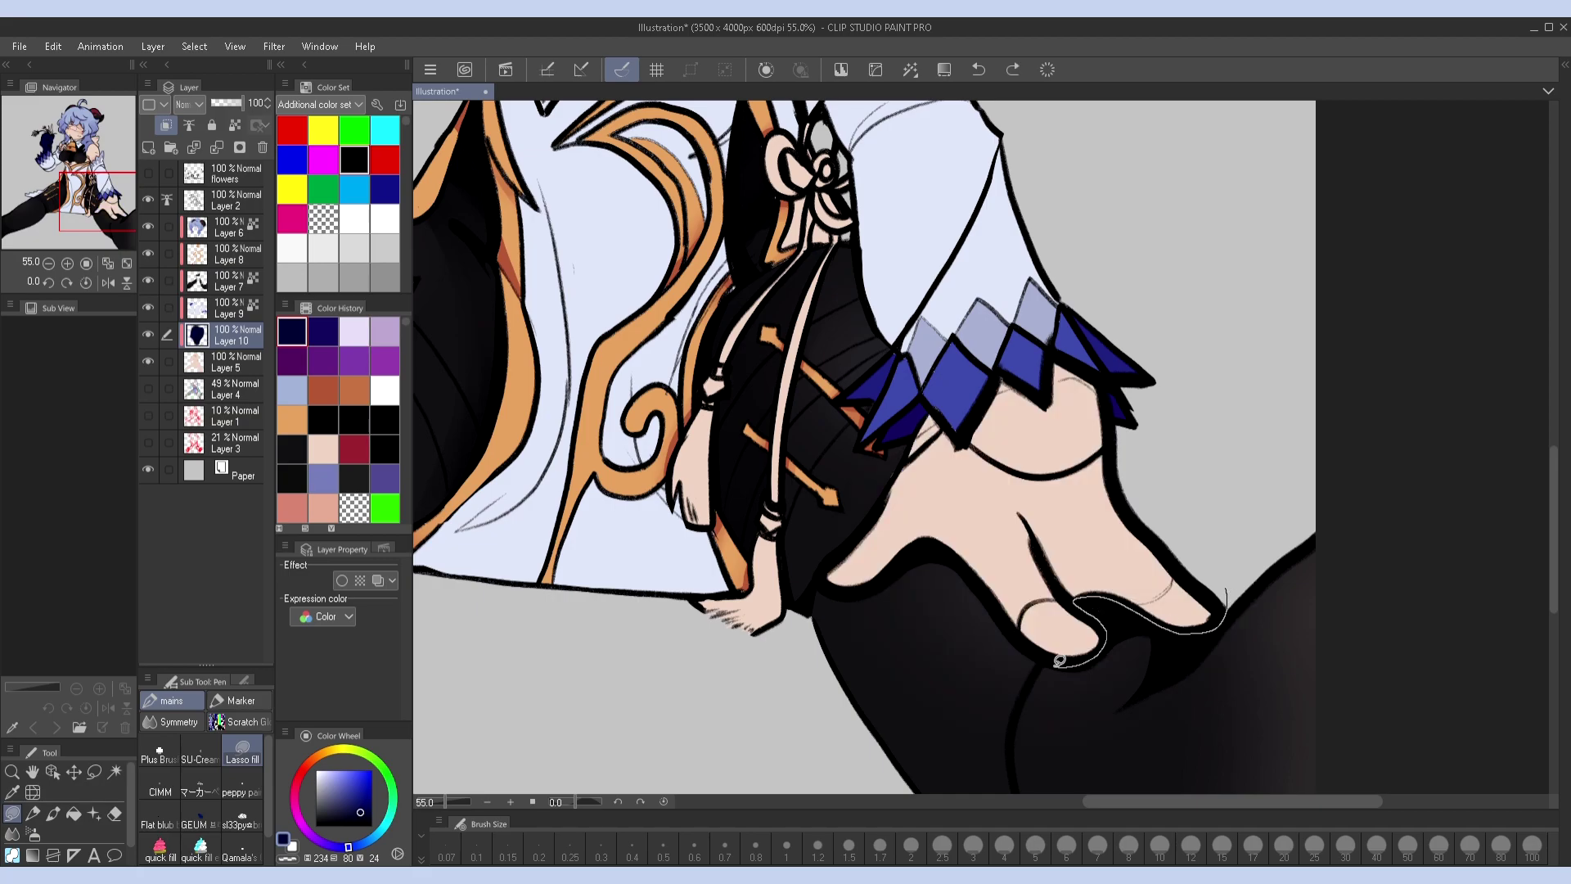
left_click_drag(908, 458, 905, 465)
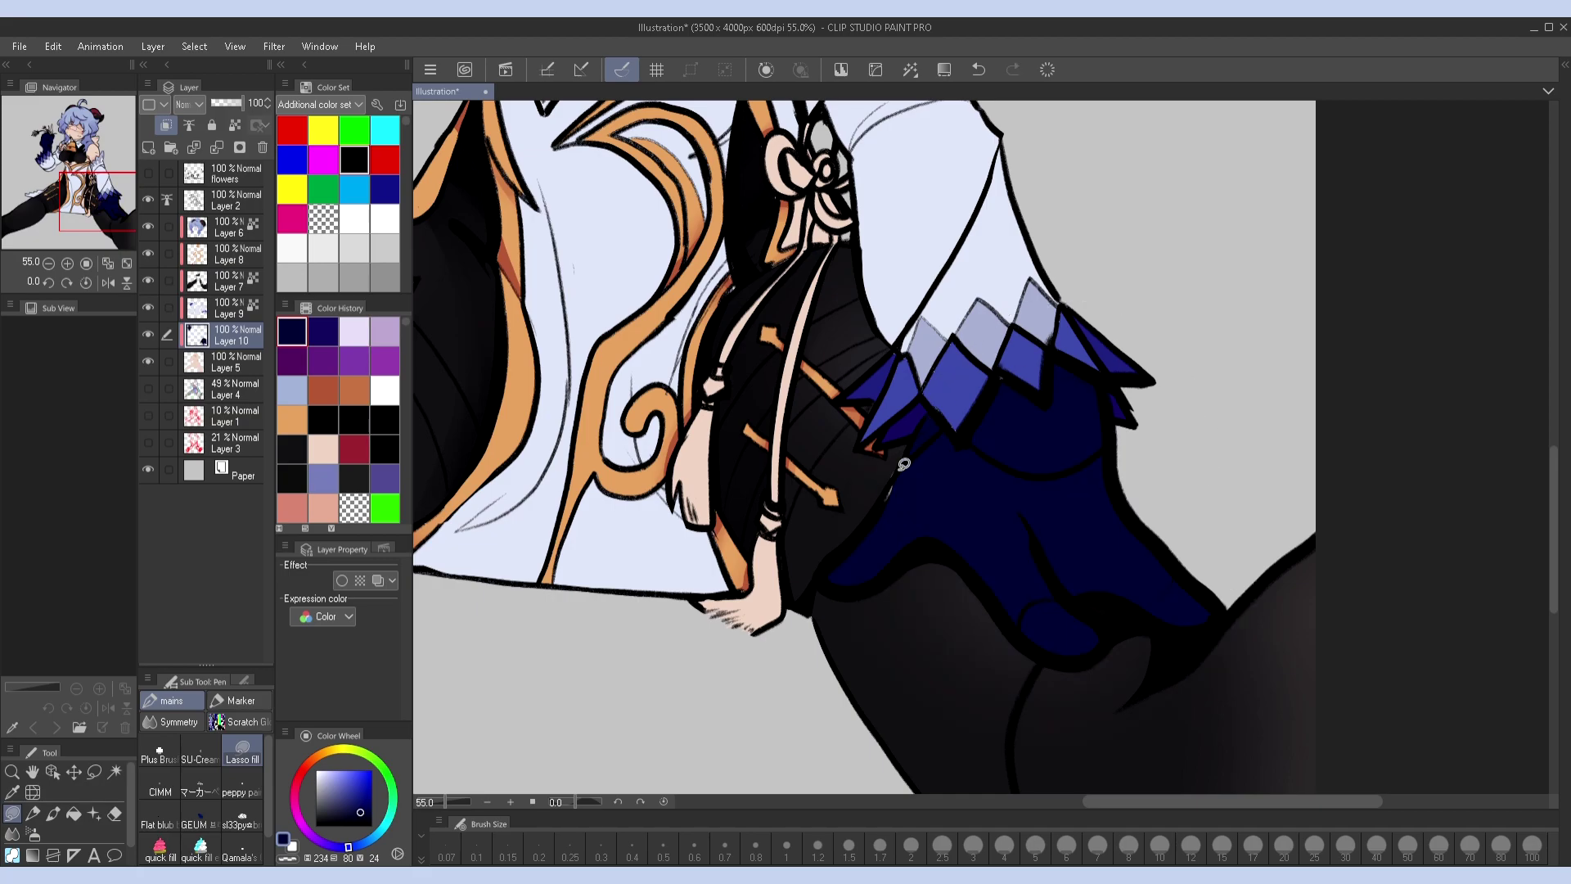
left_click(126, 262)
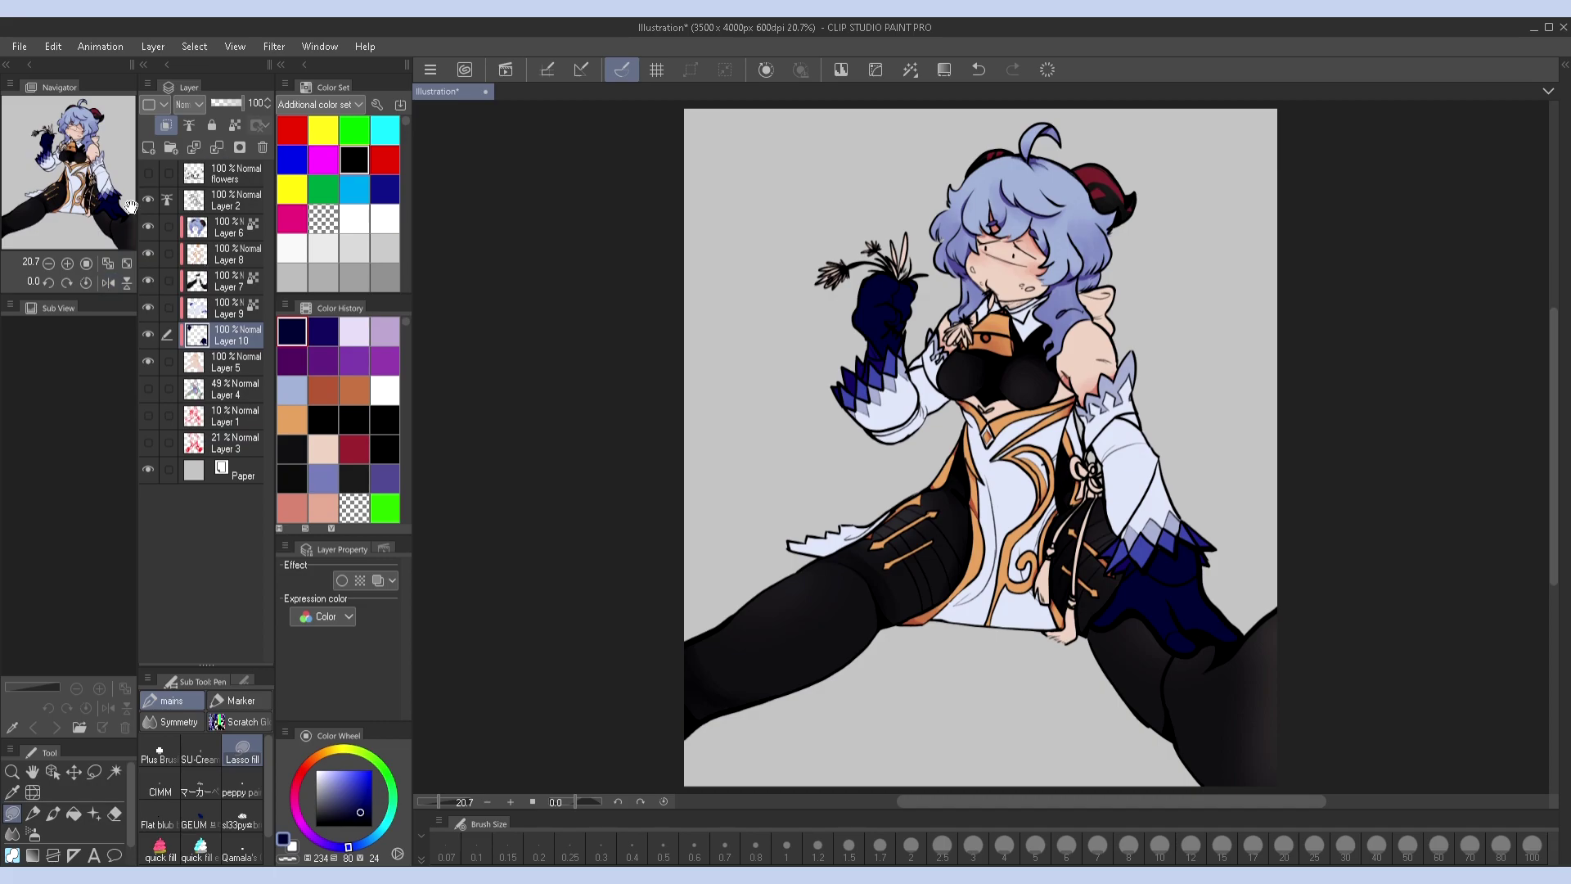
Set the navy glove layer's blending mode to Multiply and merge it into the skin layer below
left_click(186, 104)
left_click(195, 129)
scroll(900, 368, "up", 5)
left_click_drag(1210, 525, 1209, 419)
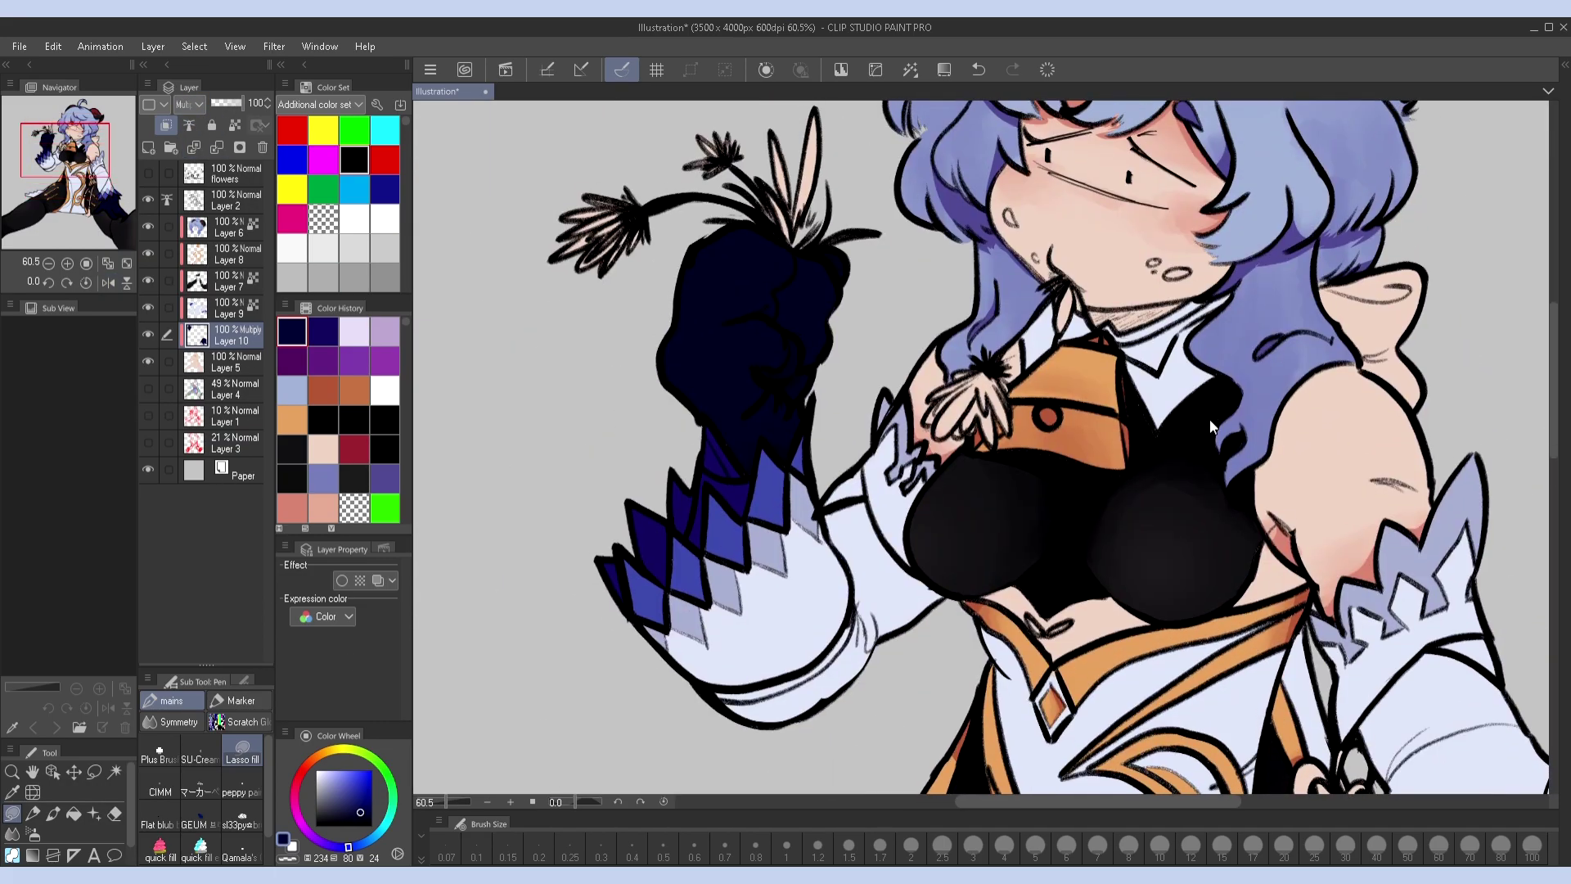
left_click_drag(1147, 661, 1175, 780)
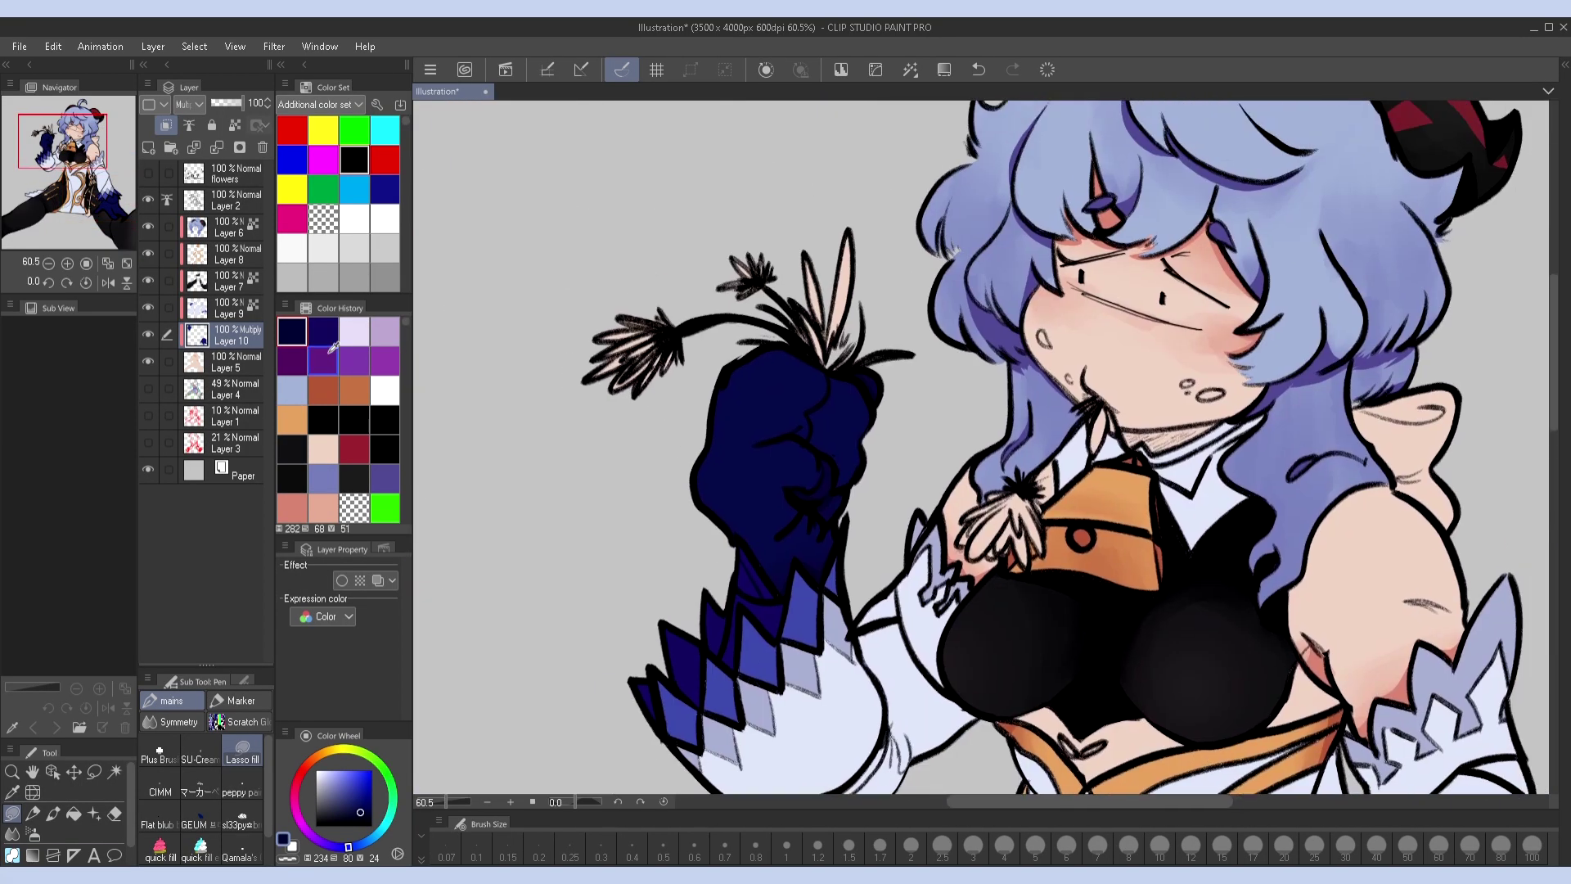
key("ctrl+e")
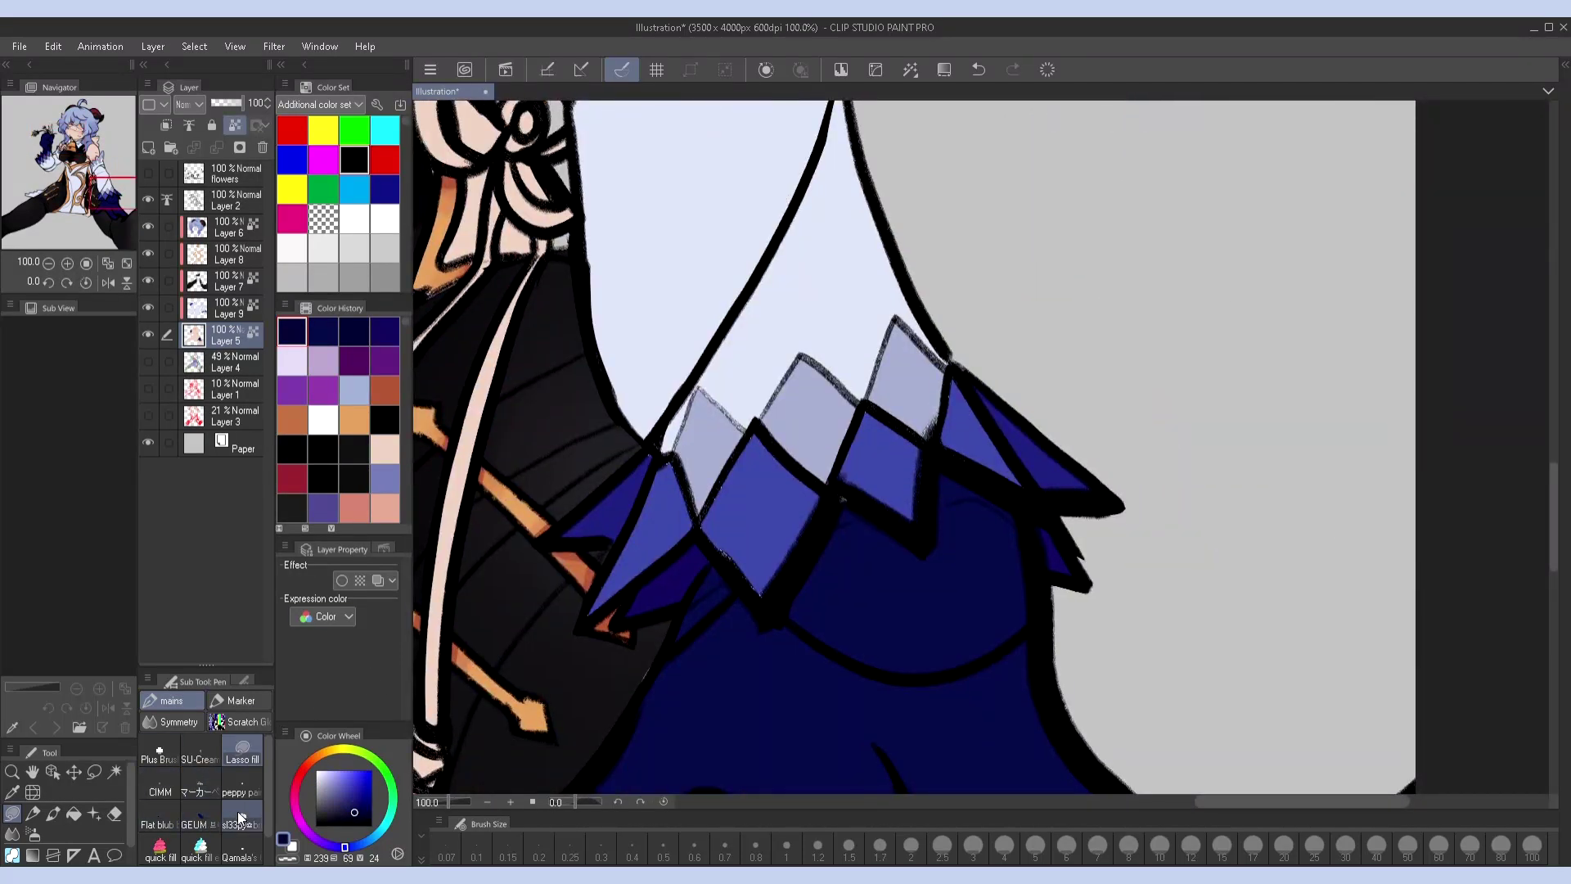
Brush soft navy shading (H 239, S 69, V 24) onto the lowered glove below the sleeve cuff
left_click(237, 818)
scroll(911, 532, "down", 2)
key("bracketleft")
key("bracketleft")
key("bracketleft")
key("bracketleft")
key("h")
key("h")
key("bracketright")
key("bracketright")
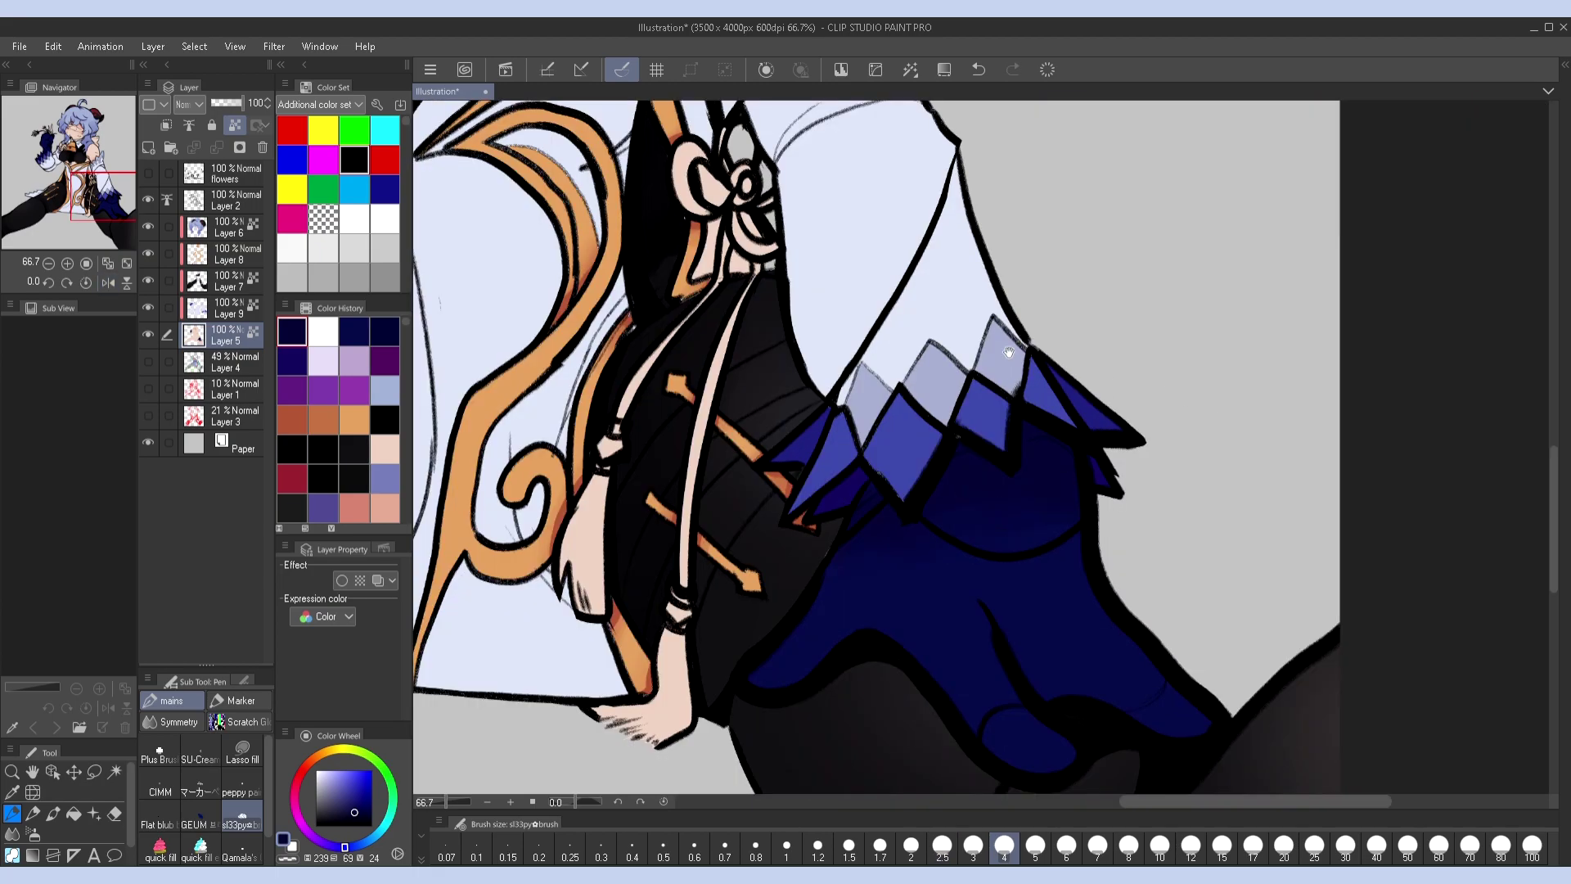
key("h")
Lasso-fill shadow shapes on the raised and lowered gloves with darker navy (H 244, S 67, V 19)
left_click(880, 544, "alt")
key("u")
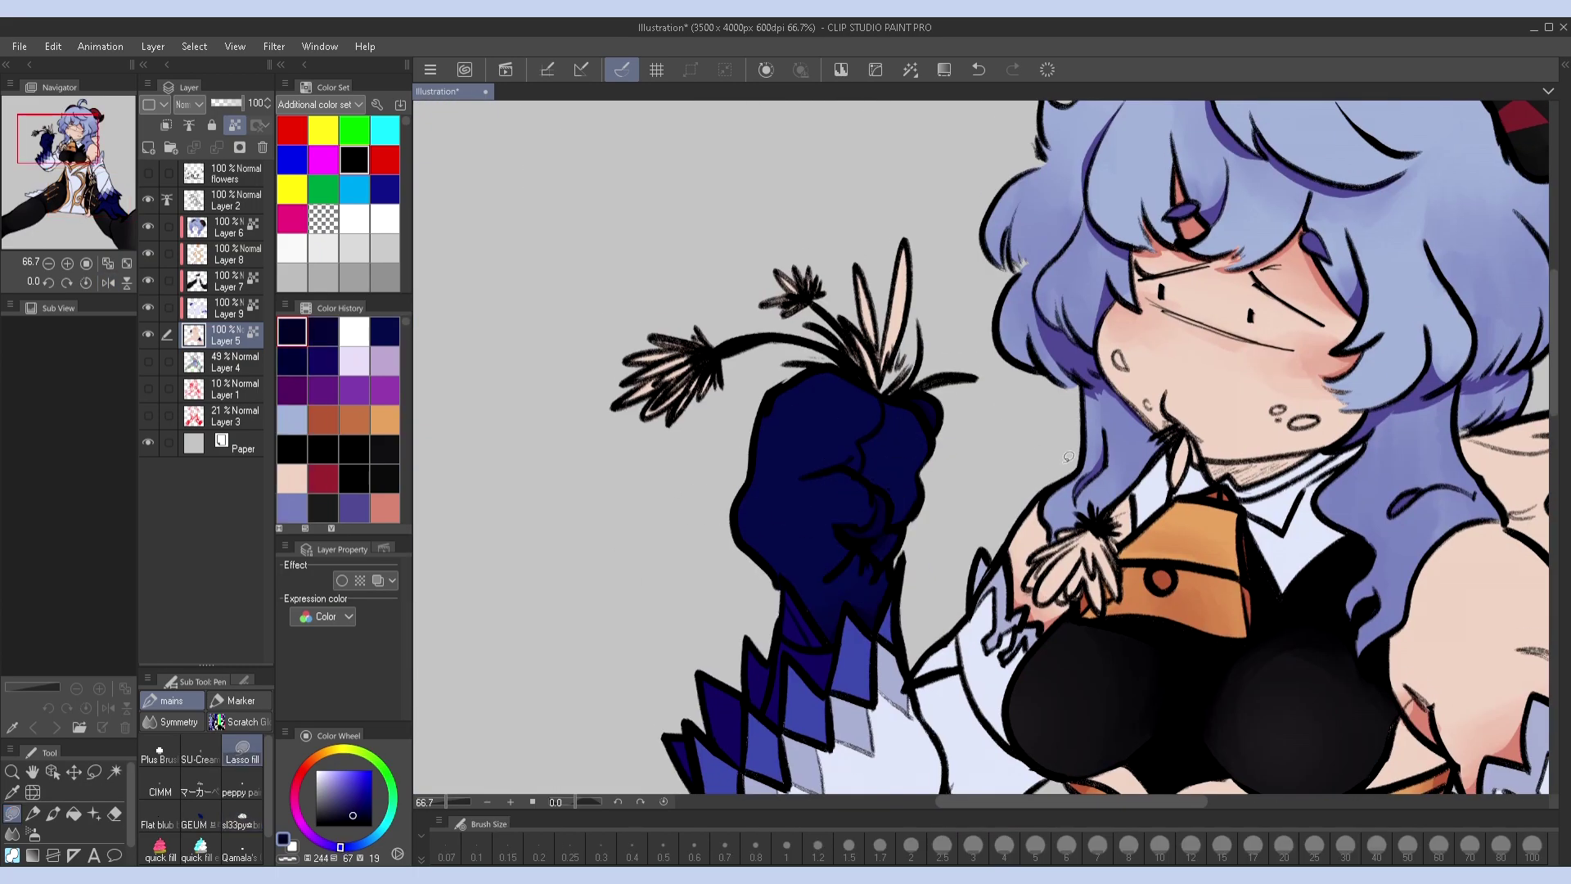
scroll(964, 391, "up", 3)
left_click_drag(919, 553, 881, 523)
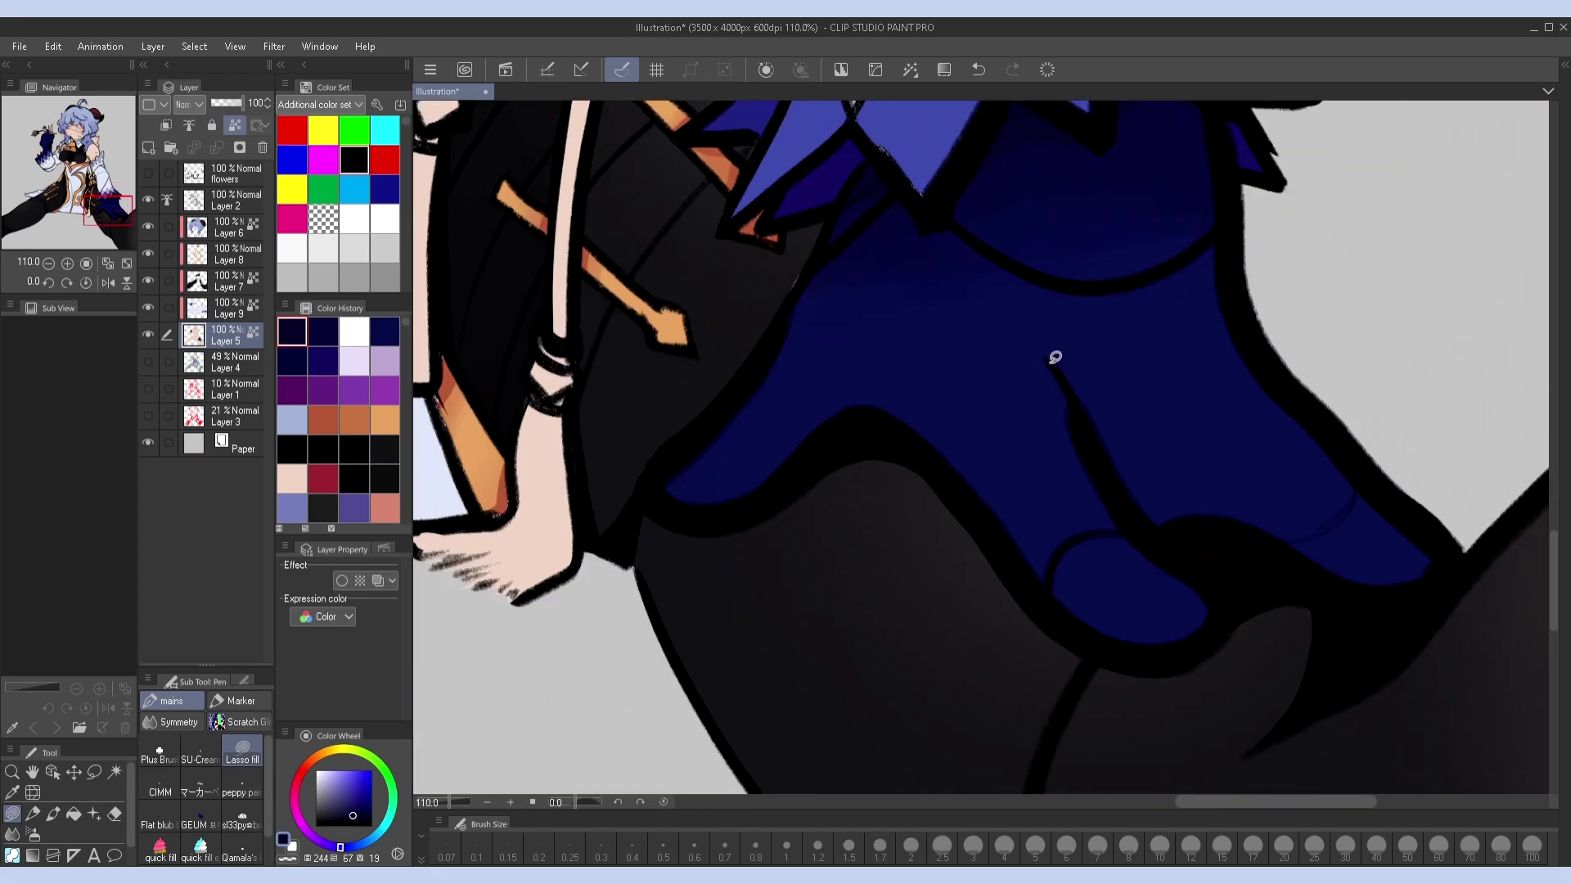
key("ctrl+0")
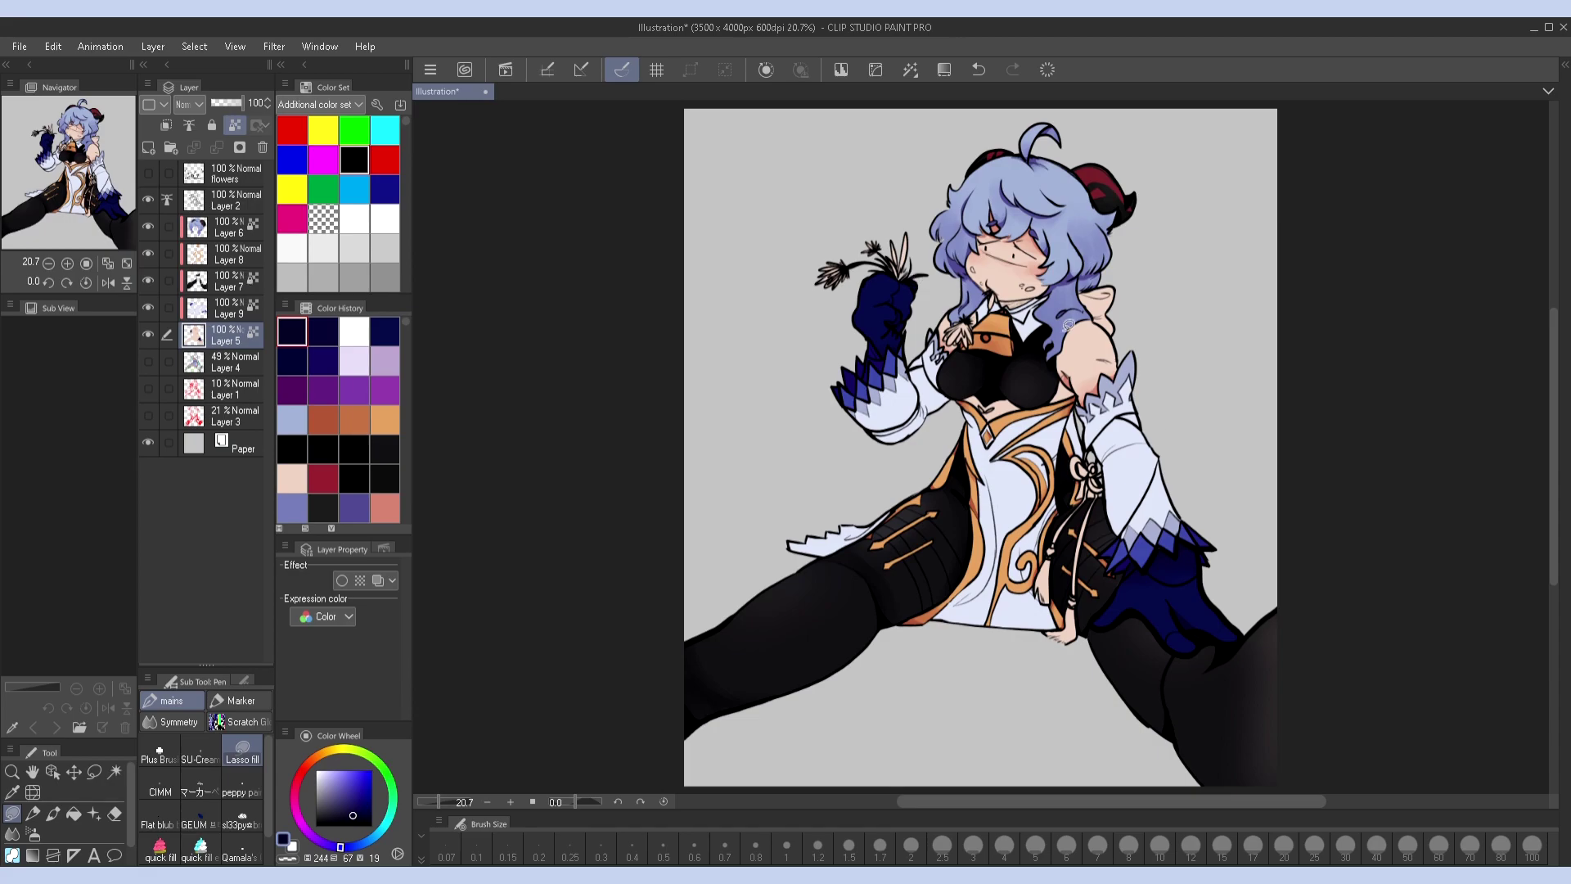
Activate the dress and sleeve layer, try a brushed shadow on the lowered sleeve's upper fold, and undo the stroke
scroll(1069, 324, "up", 8)
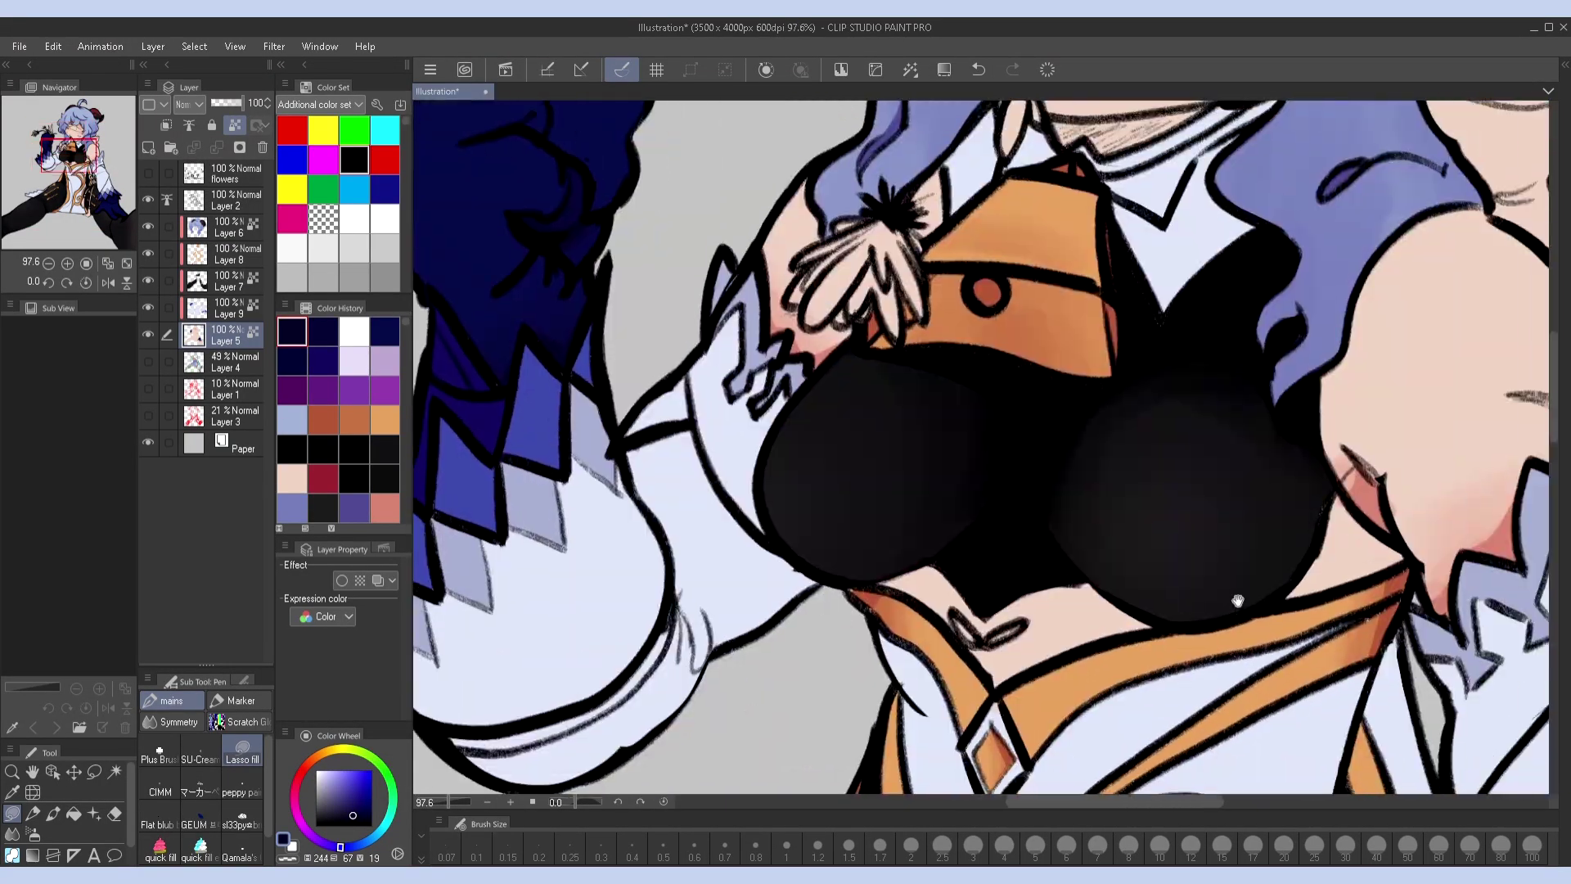
left_click(231, 309)
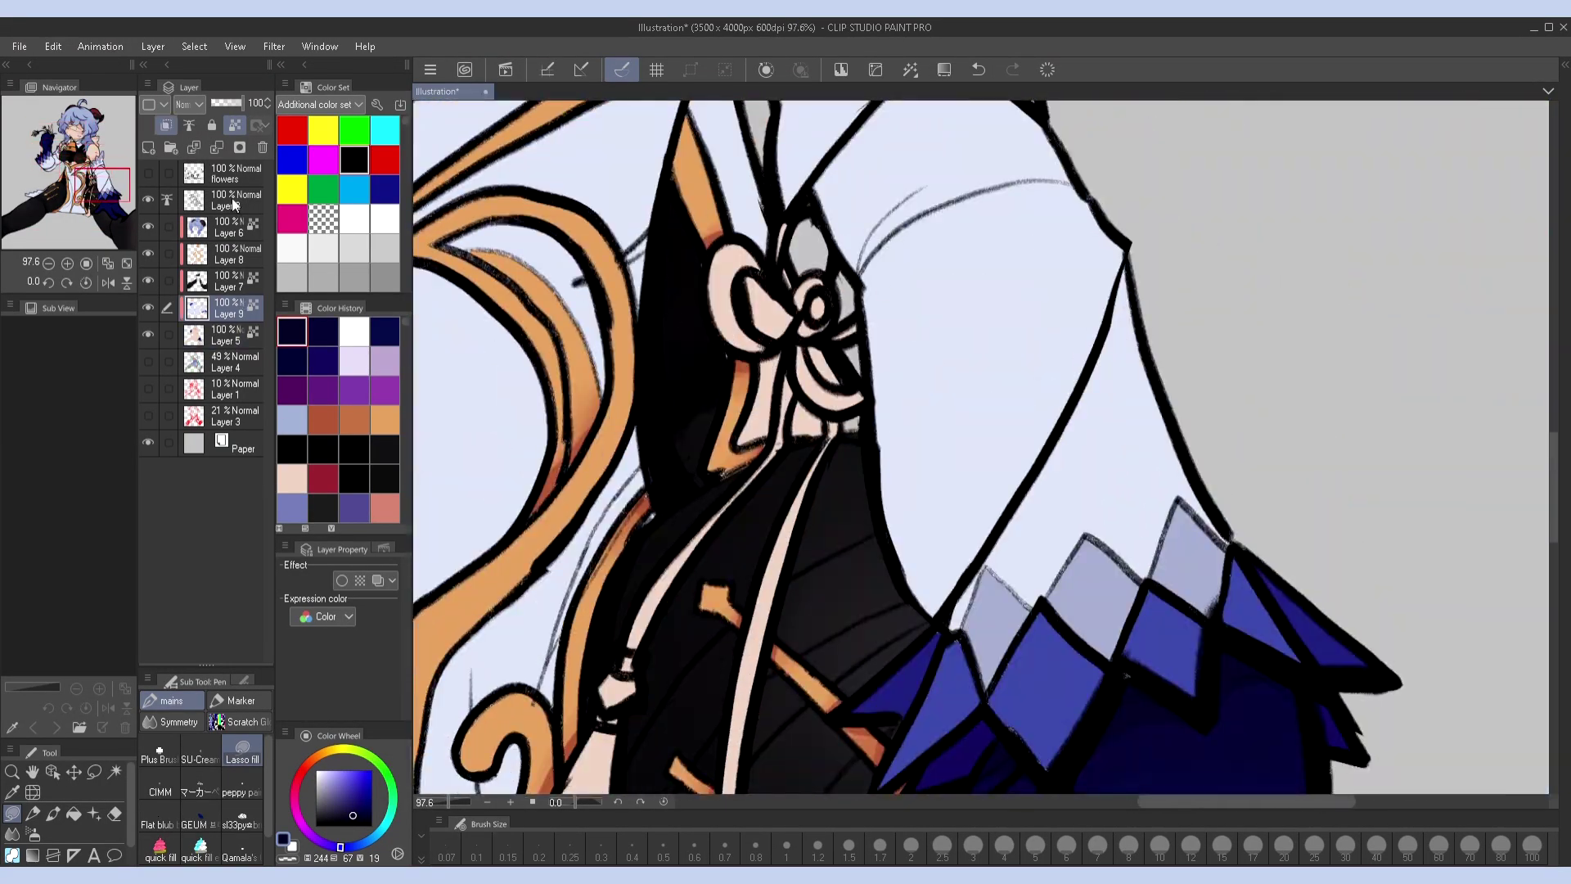
scroll(635, 356, "down", 2)
left_click(634, 356, "alt")
left_click(242, 820)
mouse_move(1041, 328)
left_mouse_down()
mouse_move(891, 390)
mouse_move(1100, 393)
left_mouse_up()
scroll(982, 356, "down", 1)
key("ctrl+z")
Brush a soft periwinkle shadow along the curved fold near the top of the lowered sleeve
left_click(347, 845)
key("h")
key("h")
key("h")
key("h")
key("ctrl+z")
left_click(1005, 450, "alt")
key("h")
mouse_move(1070, 350)
left_mouse_down()
mouse_move(1035, 396)
mouse_move(919, 379)
left_mouse_up()
key("h")
left_click(1080, 439, "alt")
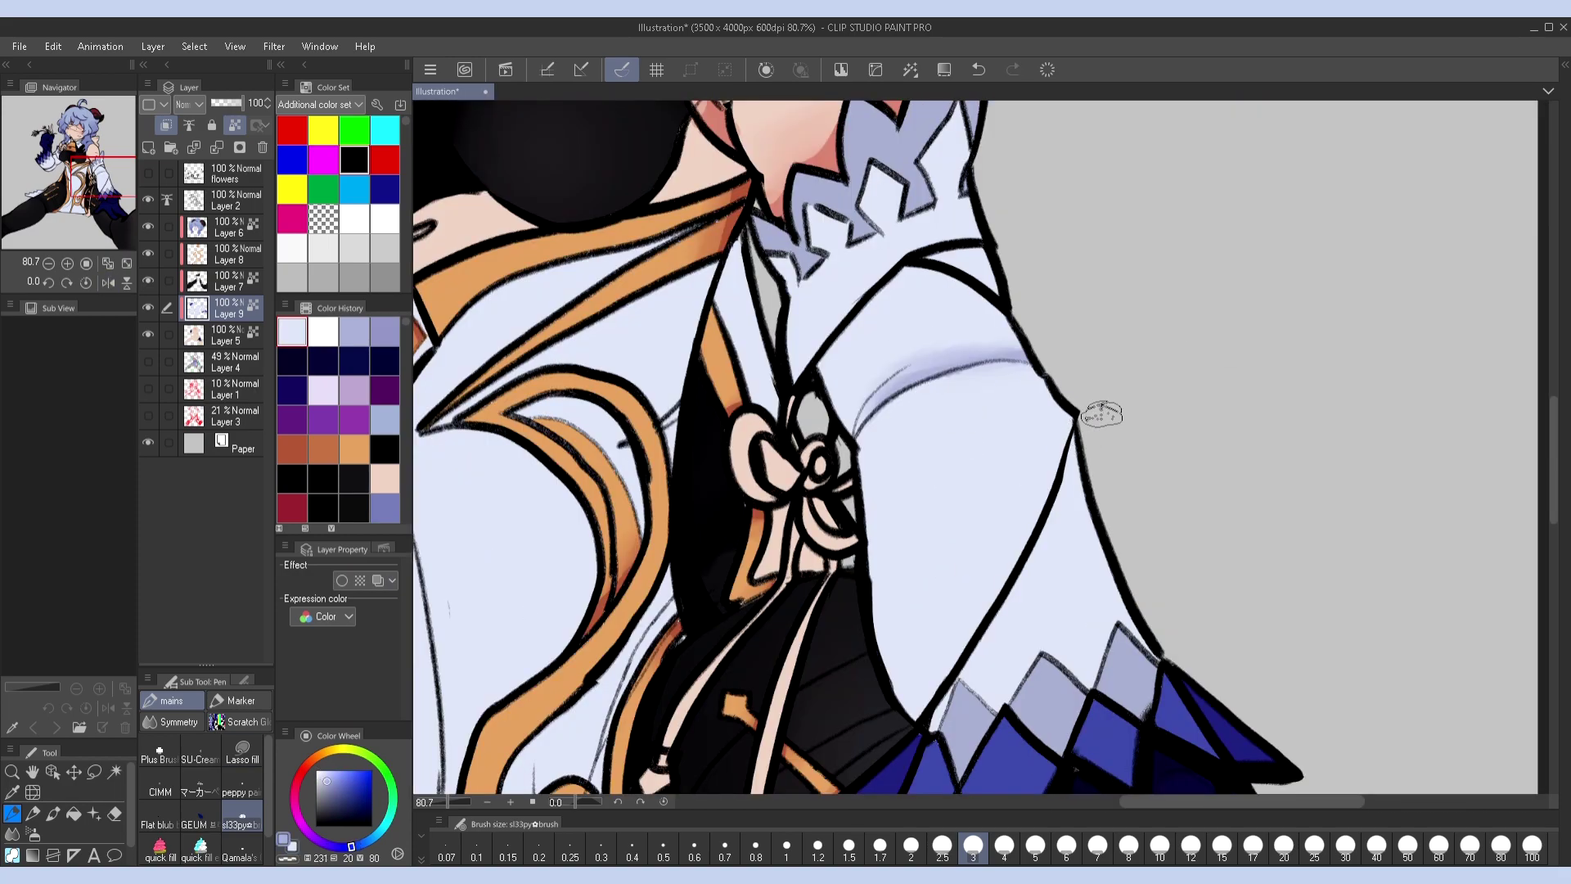
Brush a soft greyish-blue shadow (H 231, S 20, V 80) along the lowered sleeve's long diagonal seam
scroll(1099, 411, "down", 1)
left_click_drag(1064, 393, 941, 605)
key("h")
key("ctrl+z")
mouse_move(875, 360)
left_mouse_down()
mouse_move(945, 520)
mouse_move(982, 542)
mouse_move(880, 399)
mouse_move(903, 491)
mouse_move(978, 597)
left_mouse_up()
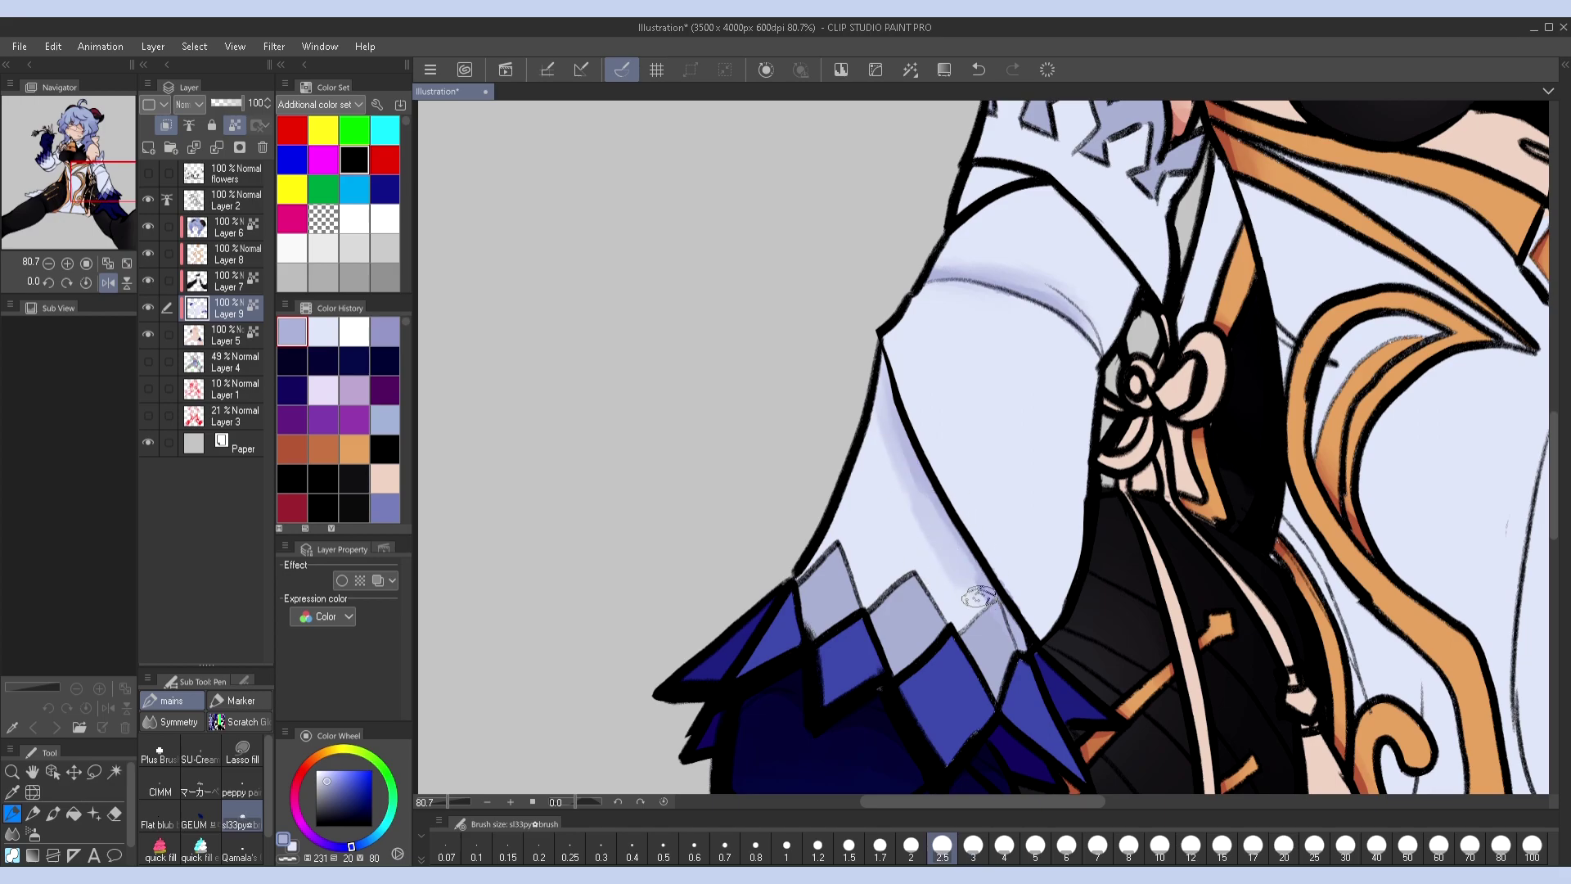
Pick a greyish blue (H 229, S 19, V 77) and brush a soft shadow onto the raised arm's upper sleeve
left_click(953, 525, "alt")
key("h")
left_click_drag(958, 246, 1166, 578)
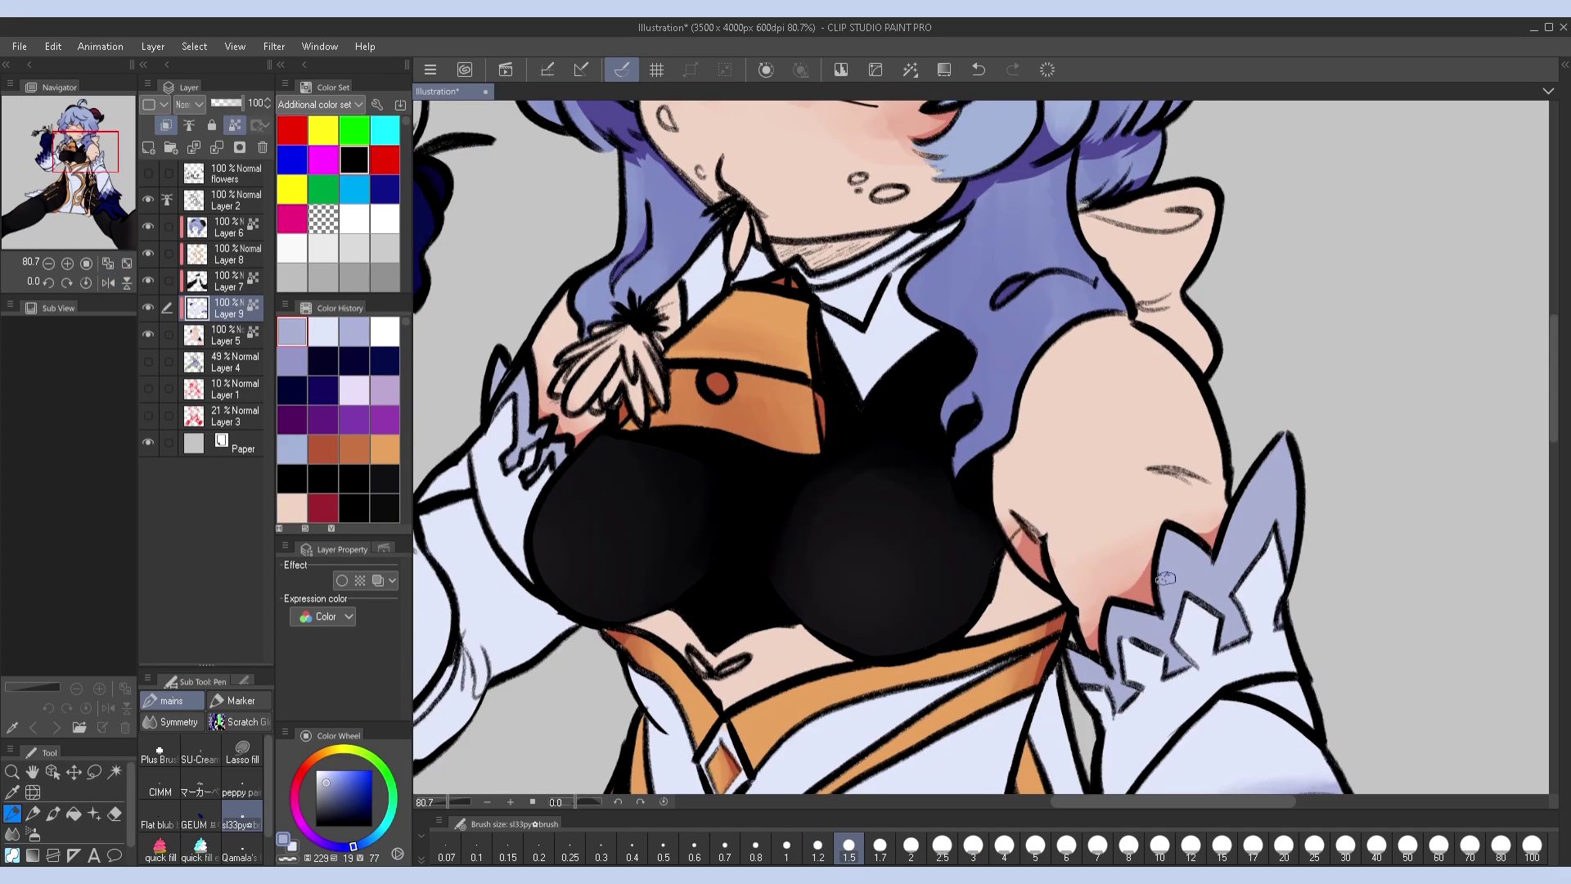
left_click_drag(713, 501, 1154, 409)
key("x")
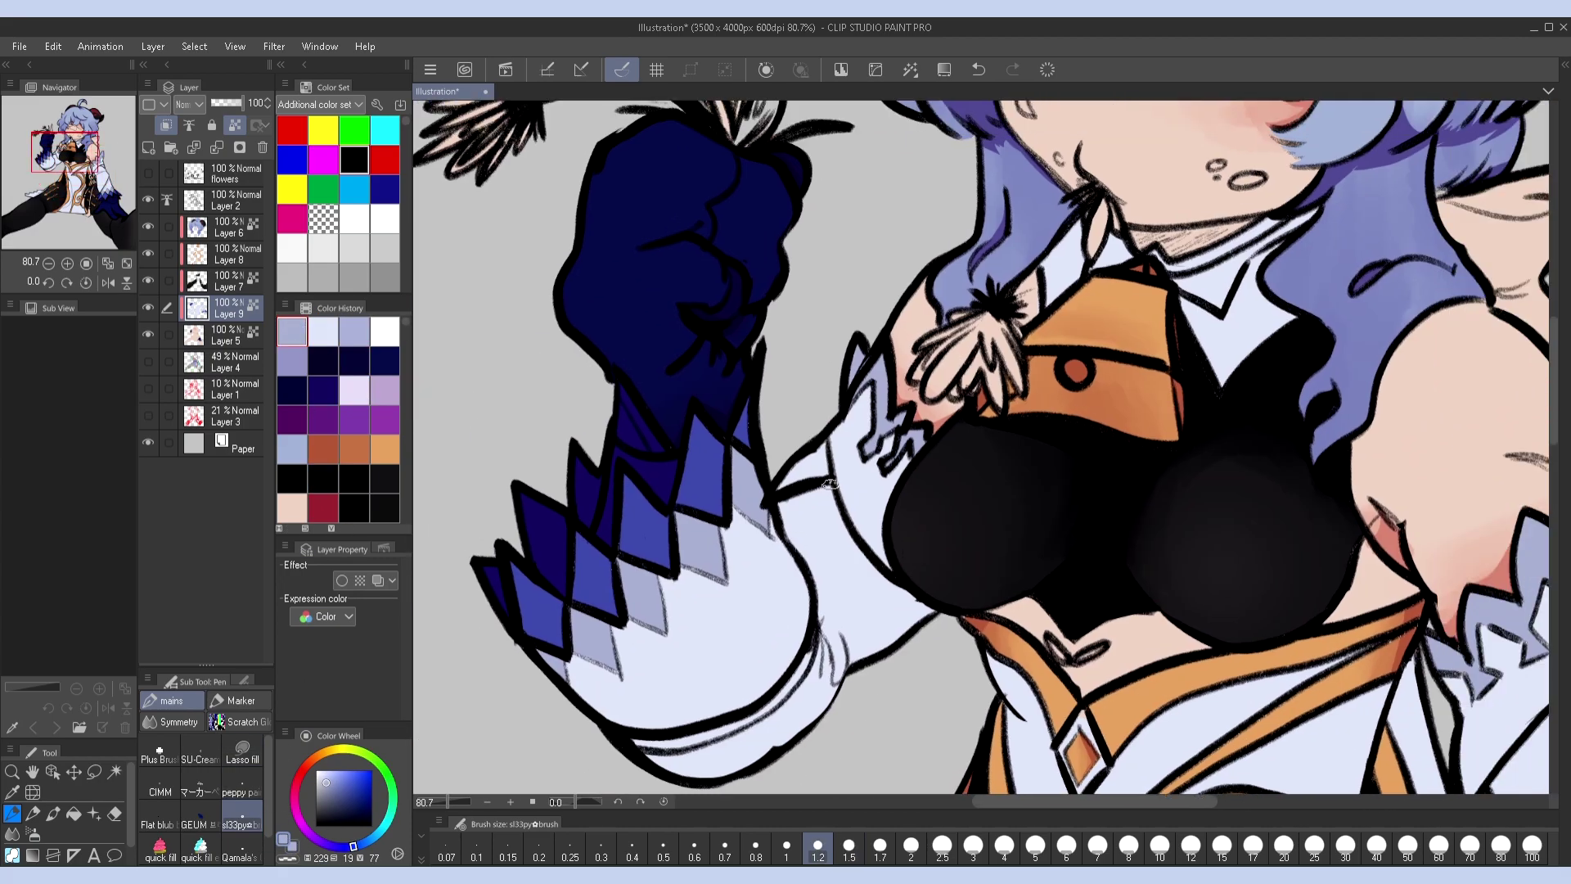
mouse_move(784, 502)
left_mouse_down()
mouse_move(826, 487)
mouse_move(818, 504)
left_mouse_up()
key("bracketleft")
key("bracketright")
key("bracketright")
key("bracketright")
key("h")
key("h")
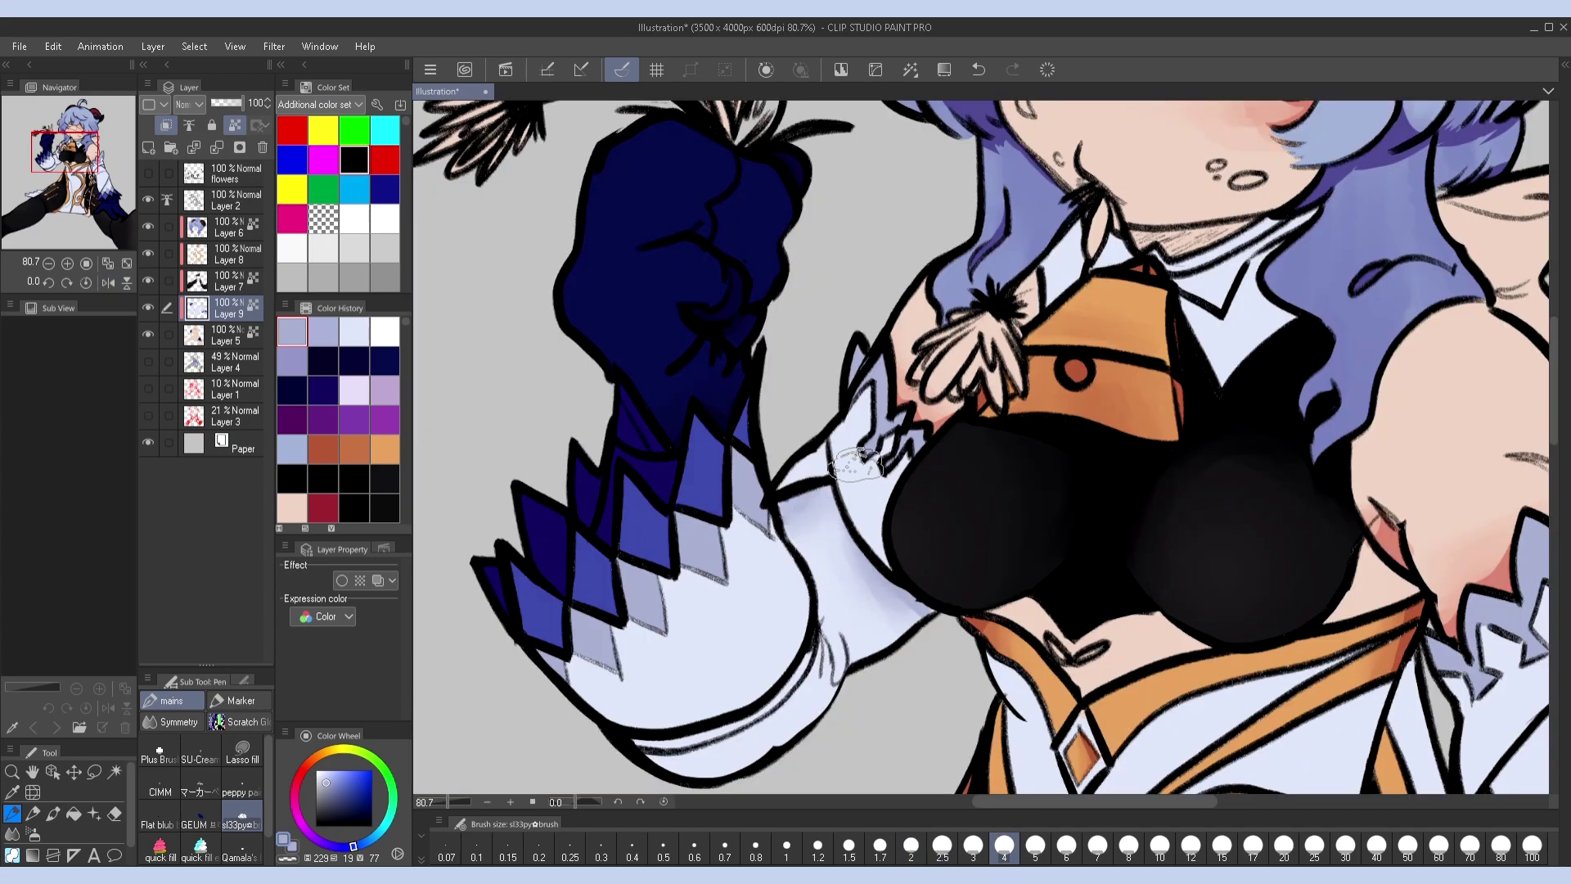
Refine the soft greyish-blue shadow along the raised upper sleeve with smaller brush strokes
key("bracketleft")
key("bracketleft")
key("bracketleft")
key("bracketleft")
key("bracketleft")
key("h")
key("h")
key("bracketright")
key("bracketright")
key("bracketright")
key("bracketright")
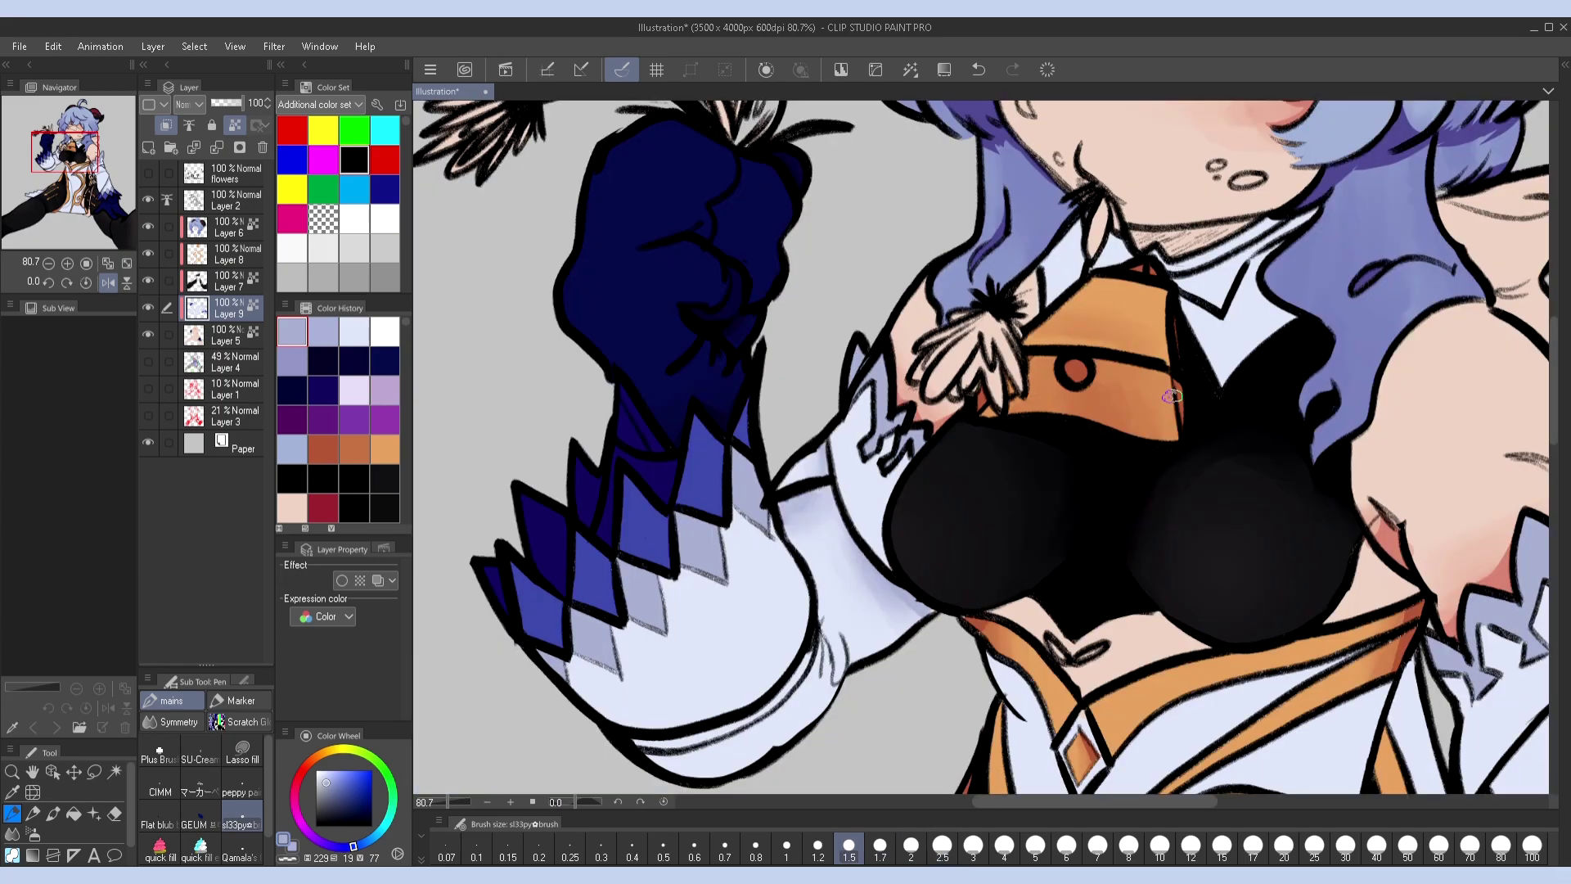
Brush a soft greyish-blue shadow along the underside band of the raised sleeve
left_click_drag(819, 479, 993, 353)
key("h")
key("h")
key("bracketleft")
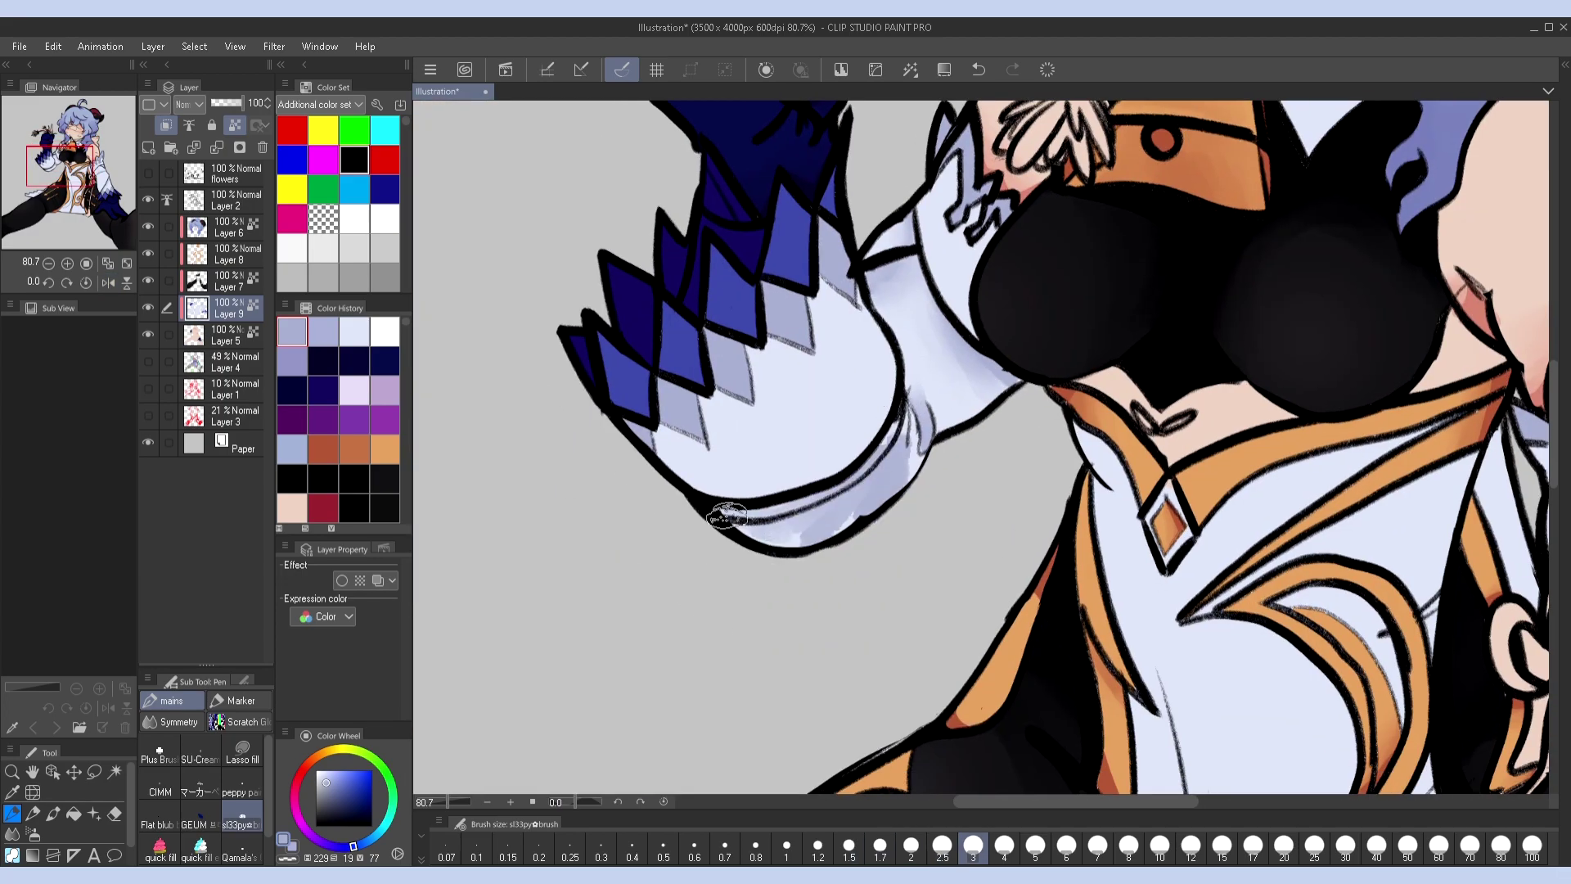
left_click_drag(892, 508, 806, 724)
key("bracketleft")
key("bracketleft")
key("bracketleft")
key("bracketleft")
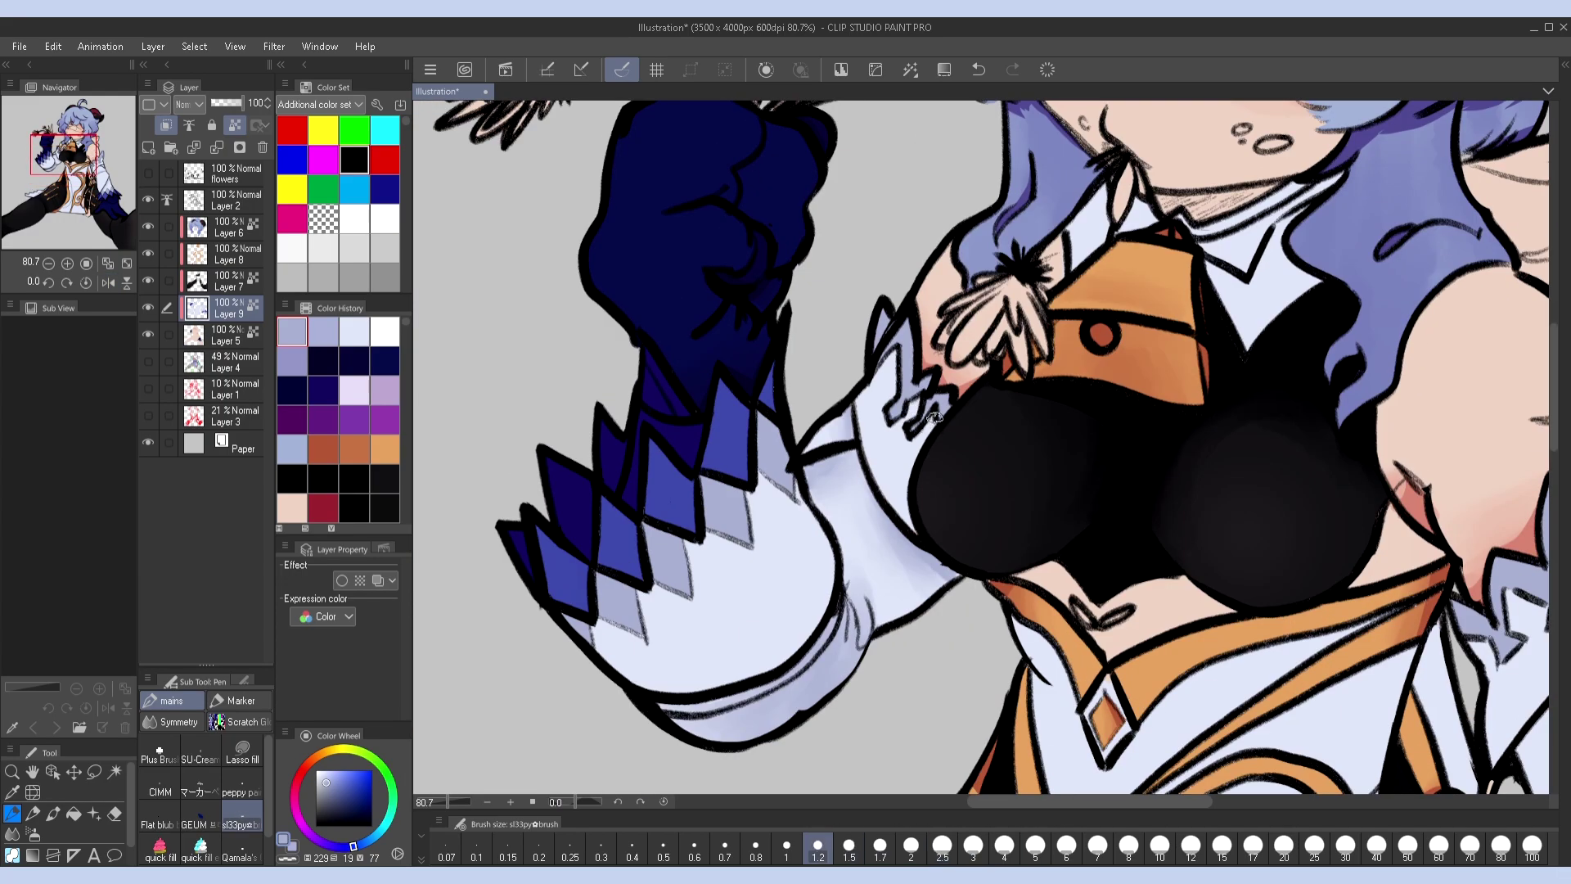
Brush soft shading onto the section of the raised sleeve between the ruffle and the upper seam
key("h")
key("bracketright")
key("bracketright")
key("bracketright")
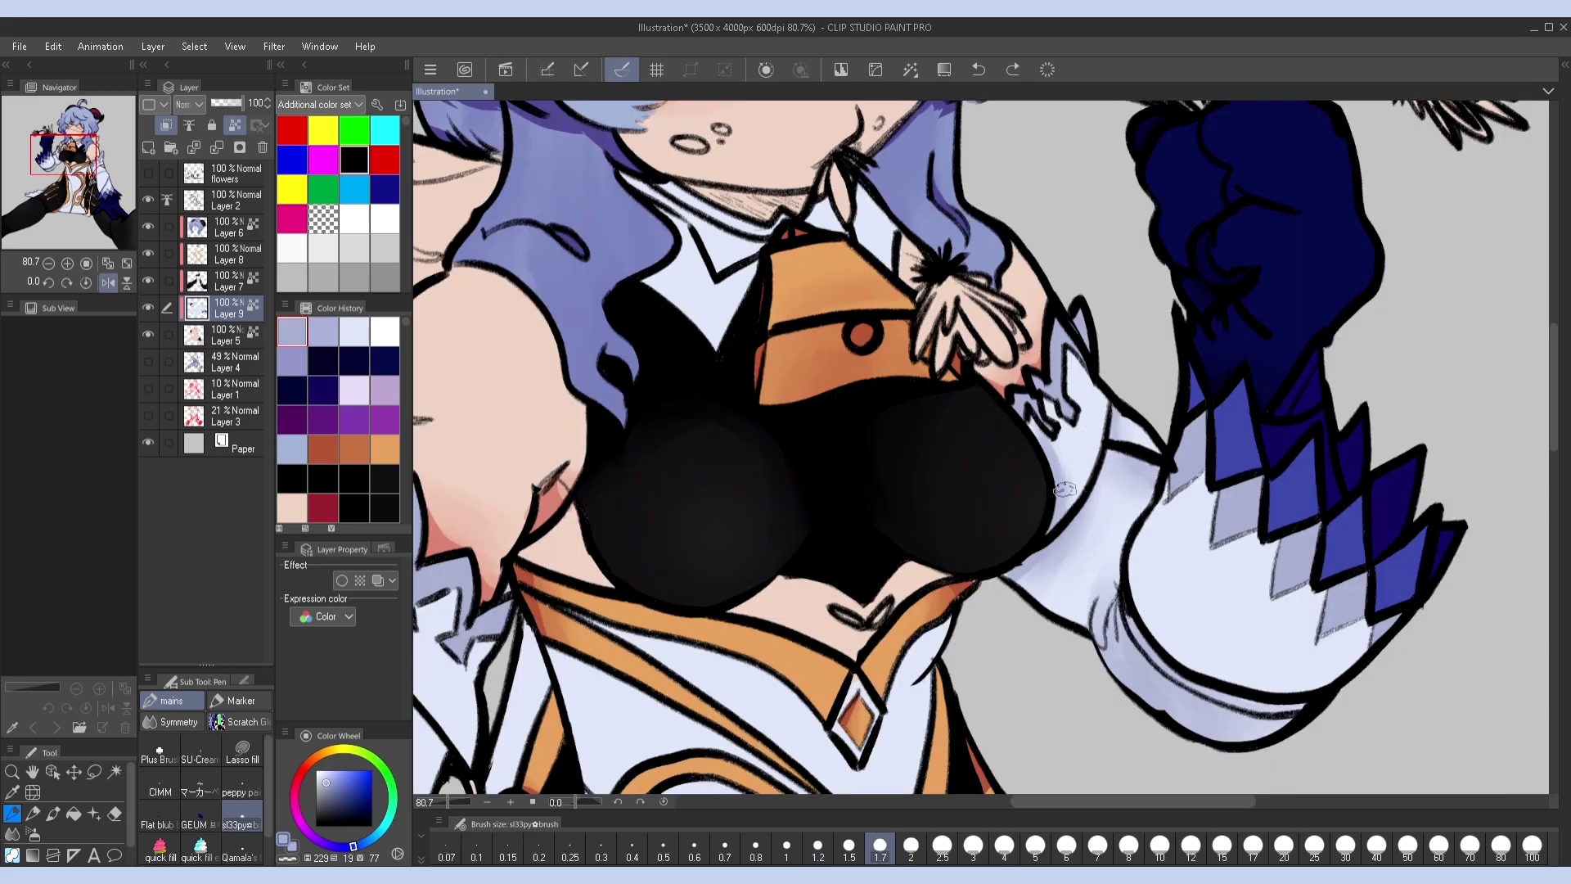
key("h")
mouse_move(1145, 344)
left_mouse_down()
mouse_move(789, 90)
mouse_move(507, 106)
left_mouse_up()
key("h")
key("bracketleft")
key("bracketleft")
Lasso-fill darker periwinkle shadows (H 235, S 30, V 67) at the lowered sleeve's upper fold and diagonal seam
key("h")
key("h")
key("h")
left_click(240, 751)
mouse_move(1117, 360)
left_mouse_down()
mouse_move(1031, 369)
mouse_move(1044, 395)
left_mouse_up()
left_click_drag(1008, 508, 1018, 491)
scroll(1186, 415, "down", 3)
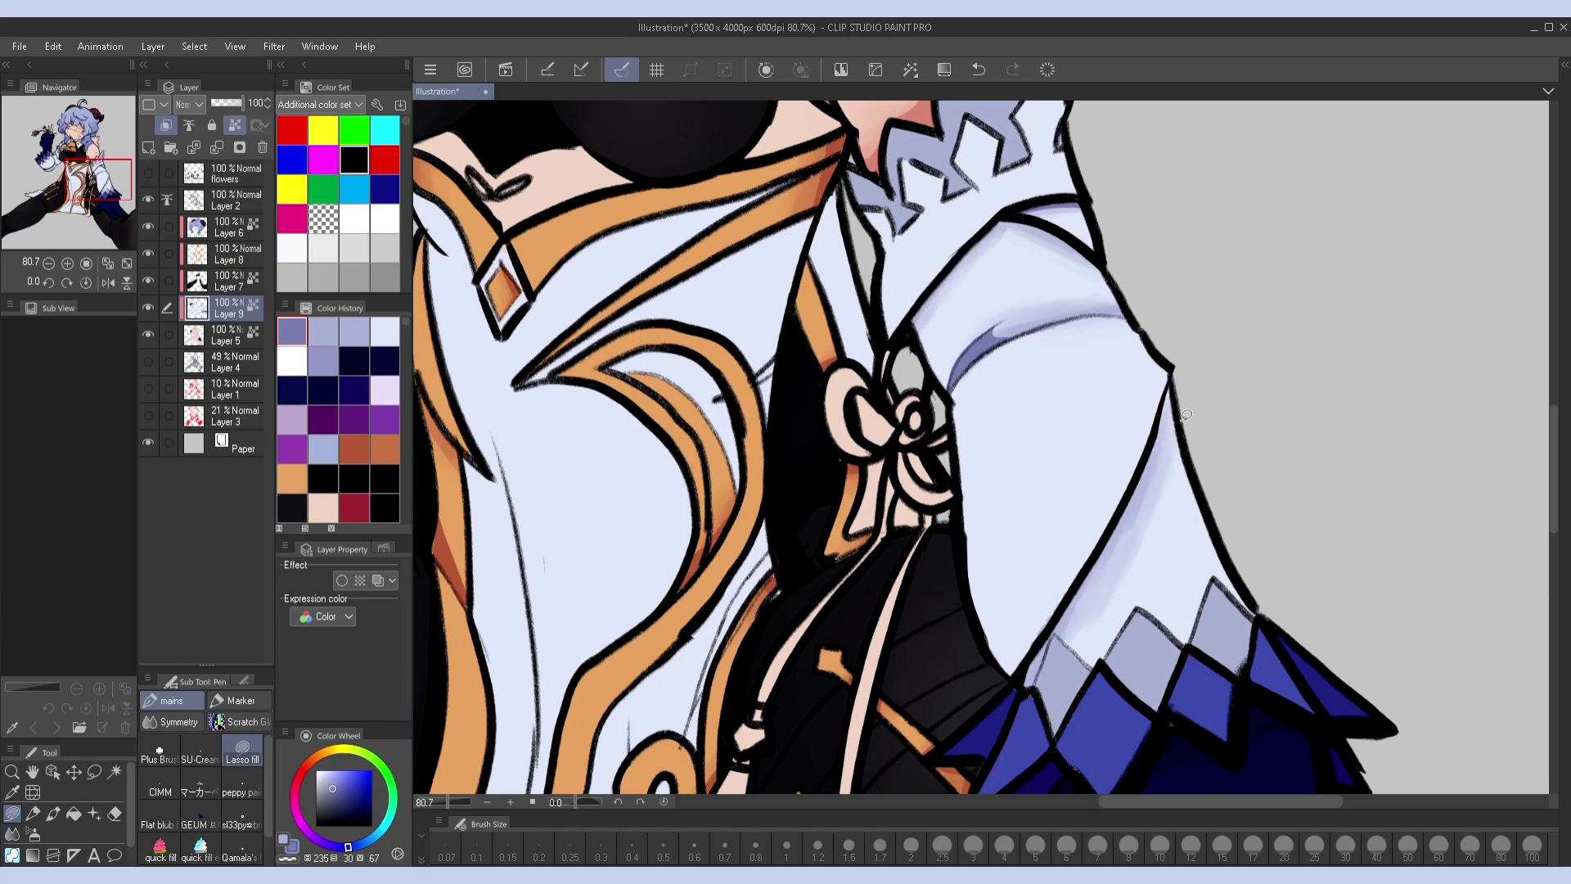
left_click_drag(1226, 317, 1227, 319)
Lasso-fill periwinkle shadows on the raised sleeve beside the chest, at the elbow creases and along the underside band
scroll(1064, 451, "up", 5)
scroll(982, 507, "left", 5)
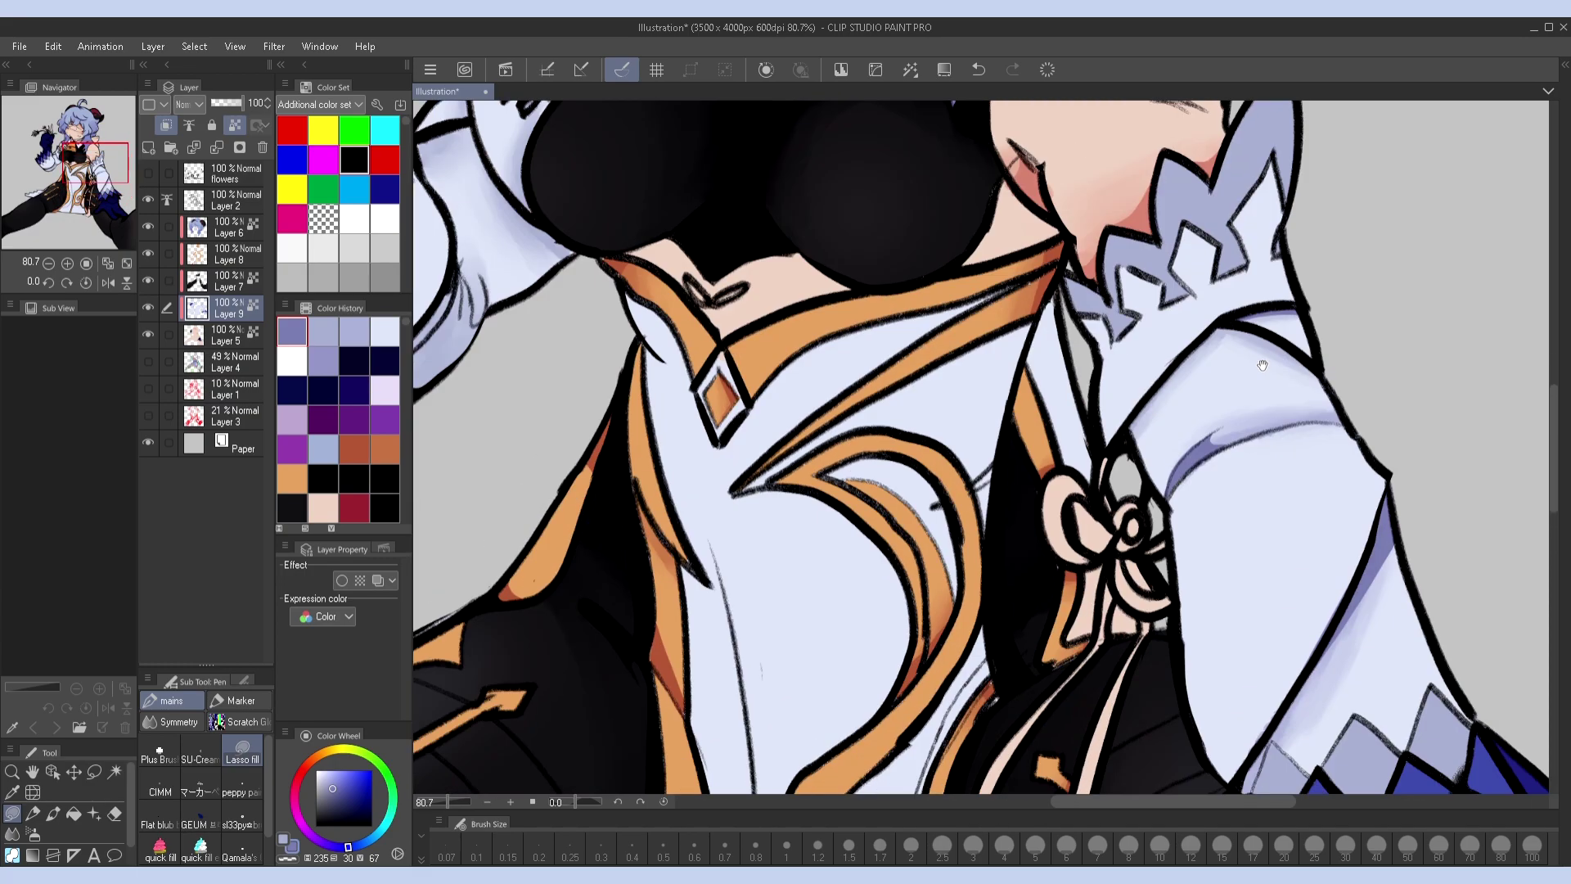
left_click_drag(1045, 675, 984, 532)
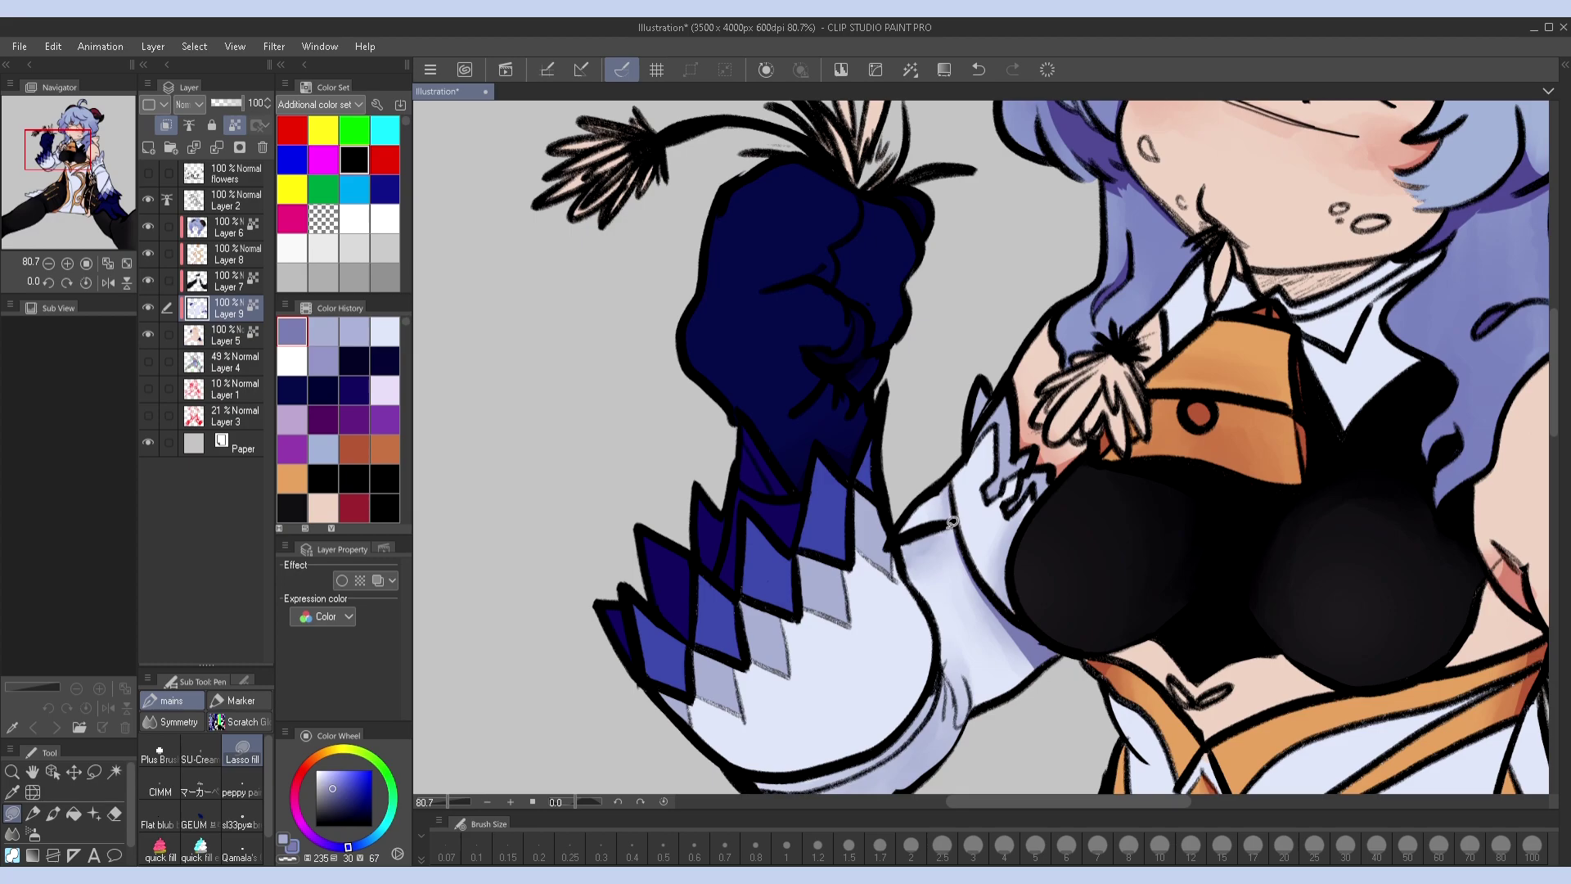
left_click_drag(1070, 454, 949, 571)
scroll(910, 479, "down", 4)
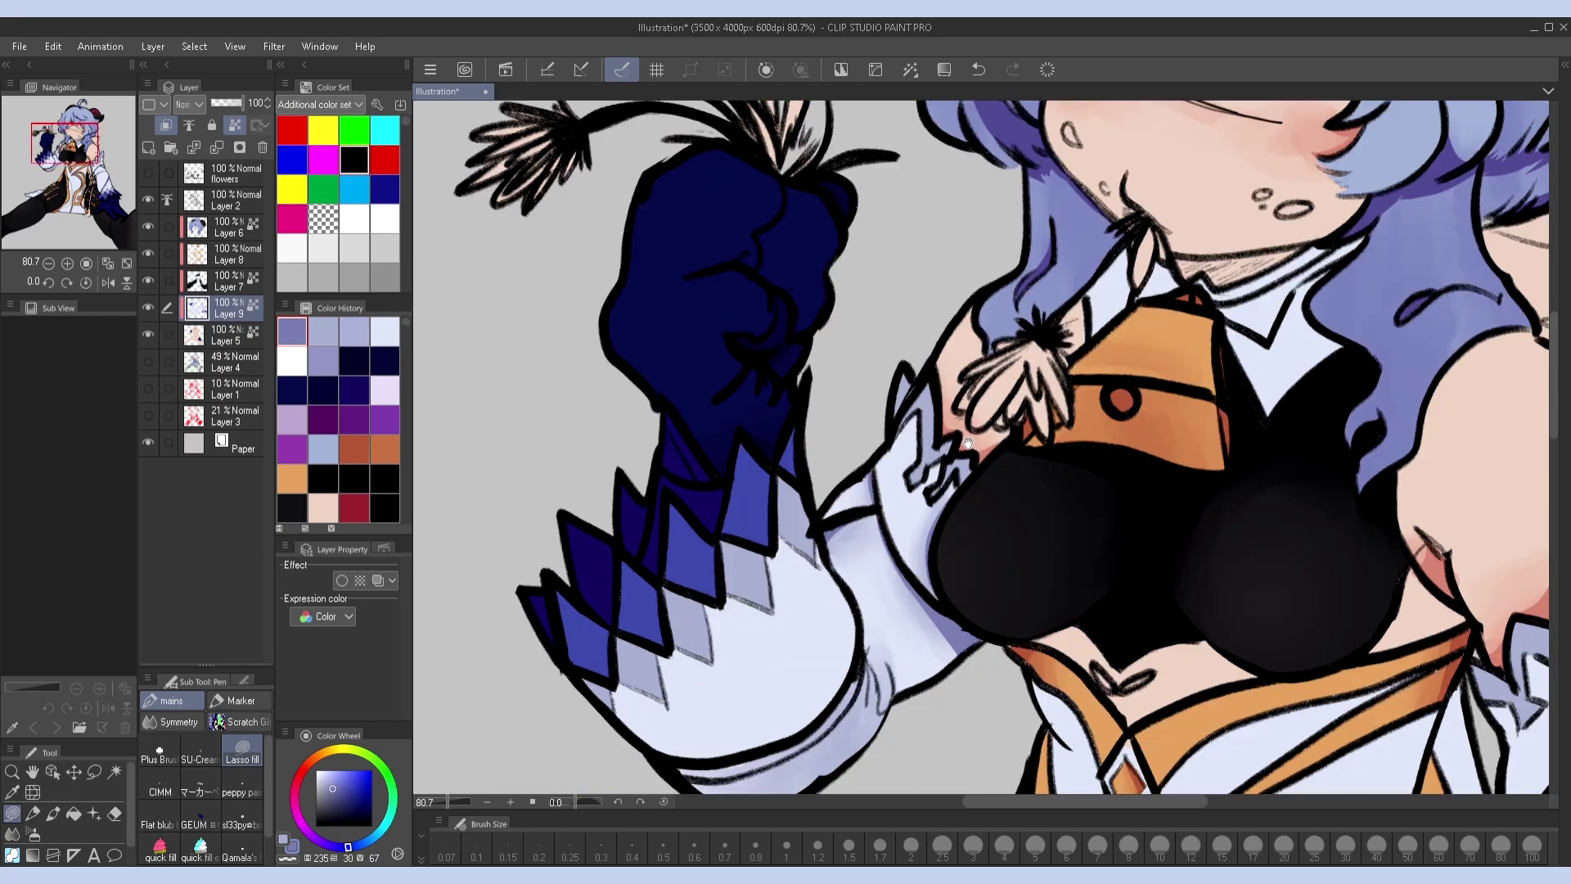
scroll(916, 486, "left", 2)
left_click_drag(910, 500, 913, 504)
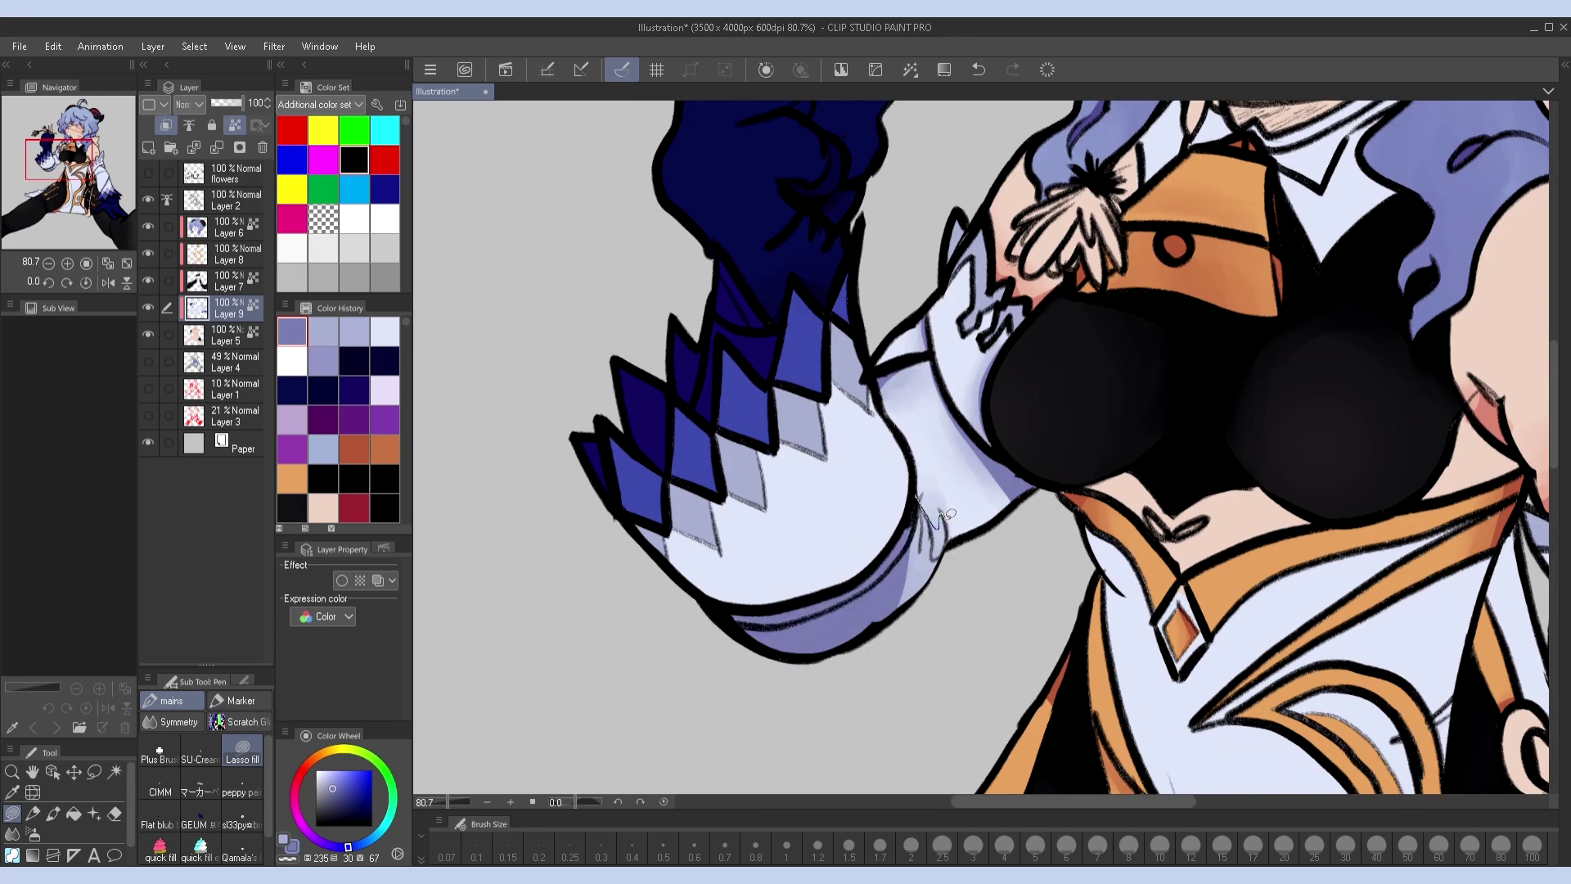
scroll(1207, 399, "down", 4)
mouse_move(1207, 398)
left_mouse_down()
mouse_move(1166, 361)
mouse_move(1110, 456)
left_mouse_up()
Brush a broad soft shadow (H 229, S 19, V 77) across the middle of the front dress panel, undoing a stray stroke
left_click(326, 783)
left_click(242, 821)
key("bracketright")
key("bracketright")
key("bracketright")
key("bracketright")
key("bracketright")
key("bracketright")
key("bracketright")
key("bracketright")
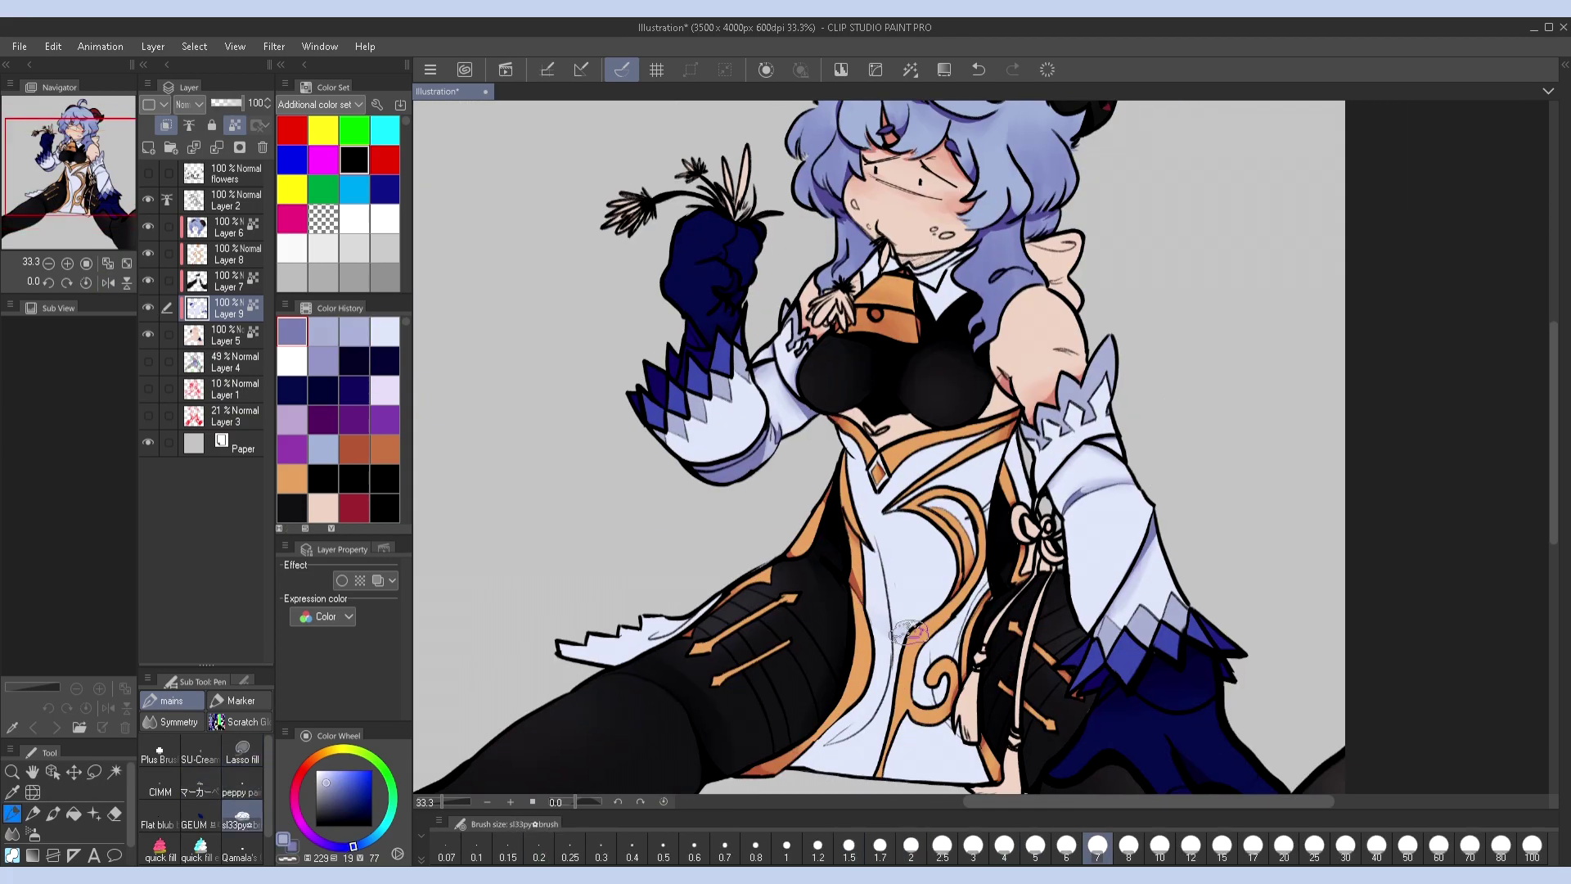
left_click_drag(851, 610, 941, 604)
scroll(899, 489, "down", 3)
key("bracketright")
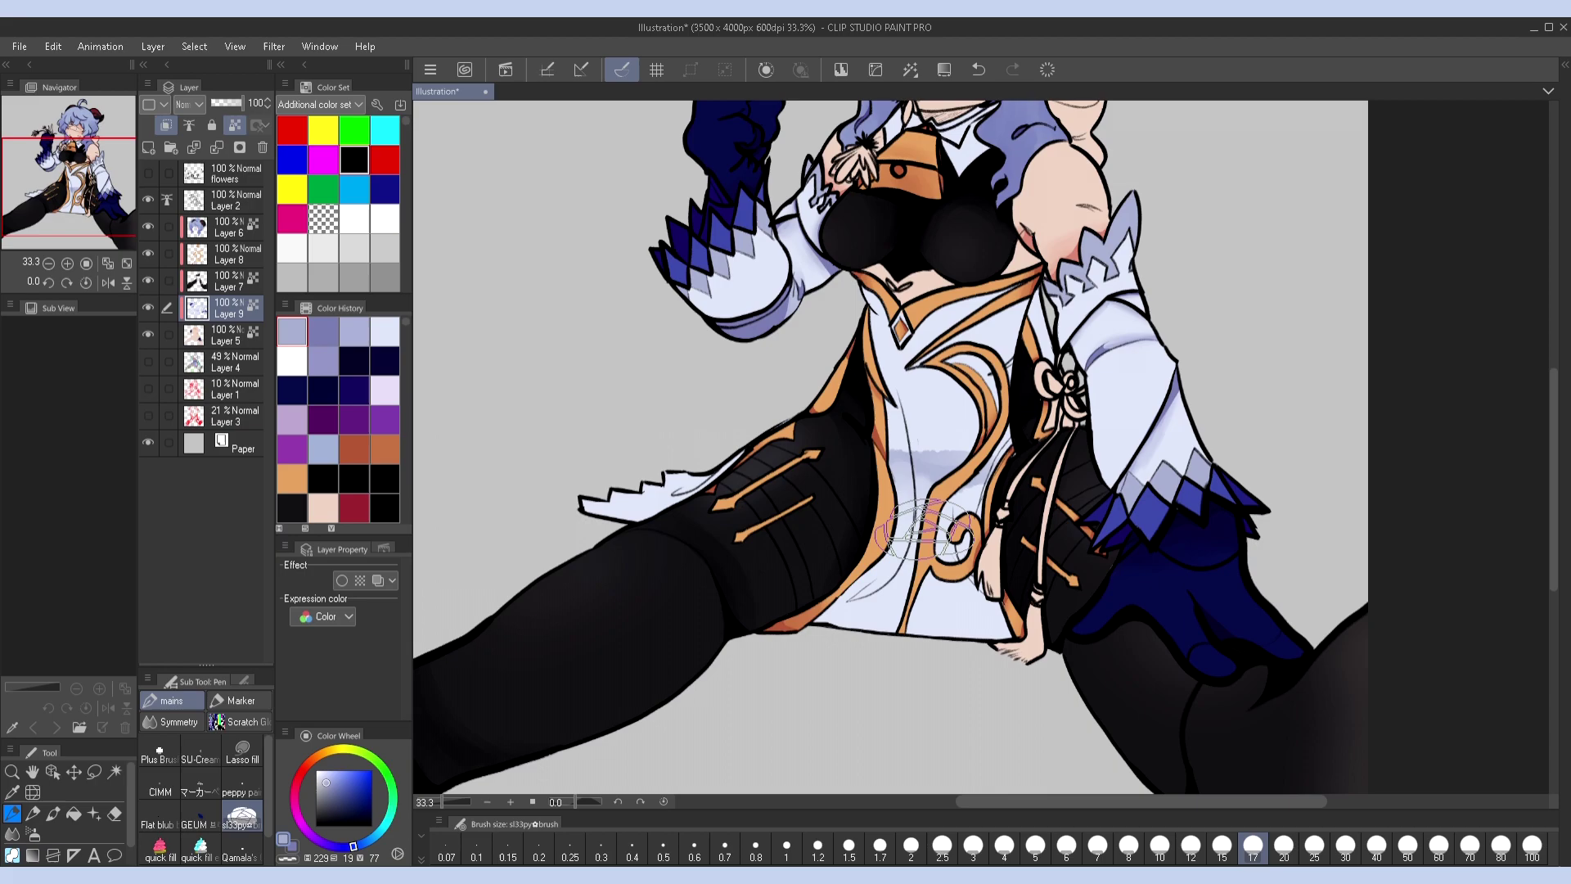
key("h")
key("h")
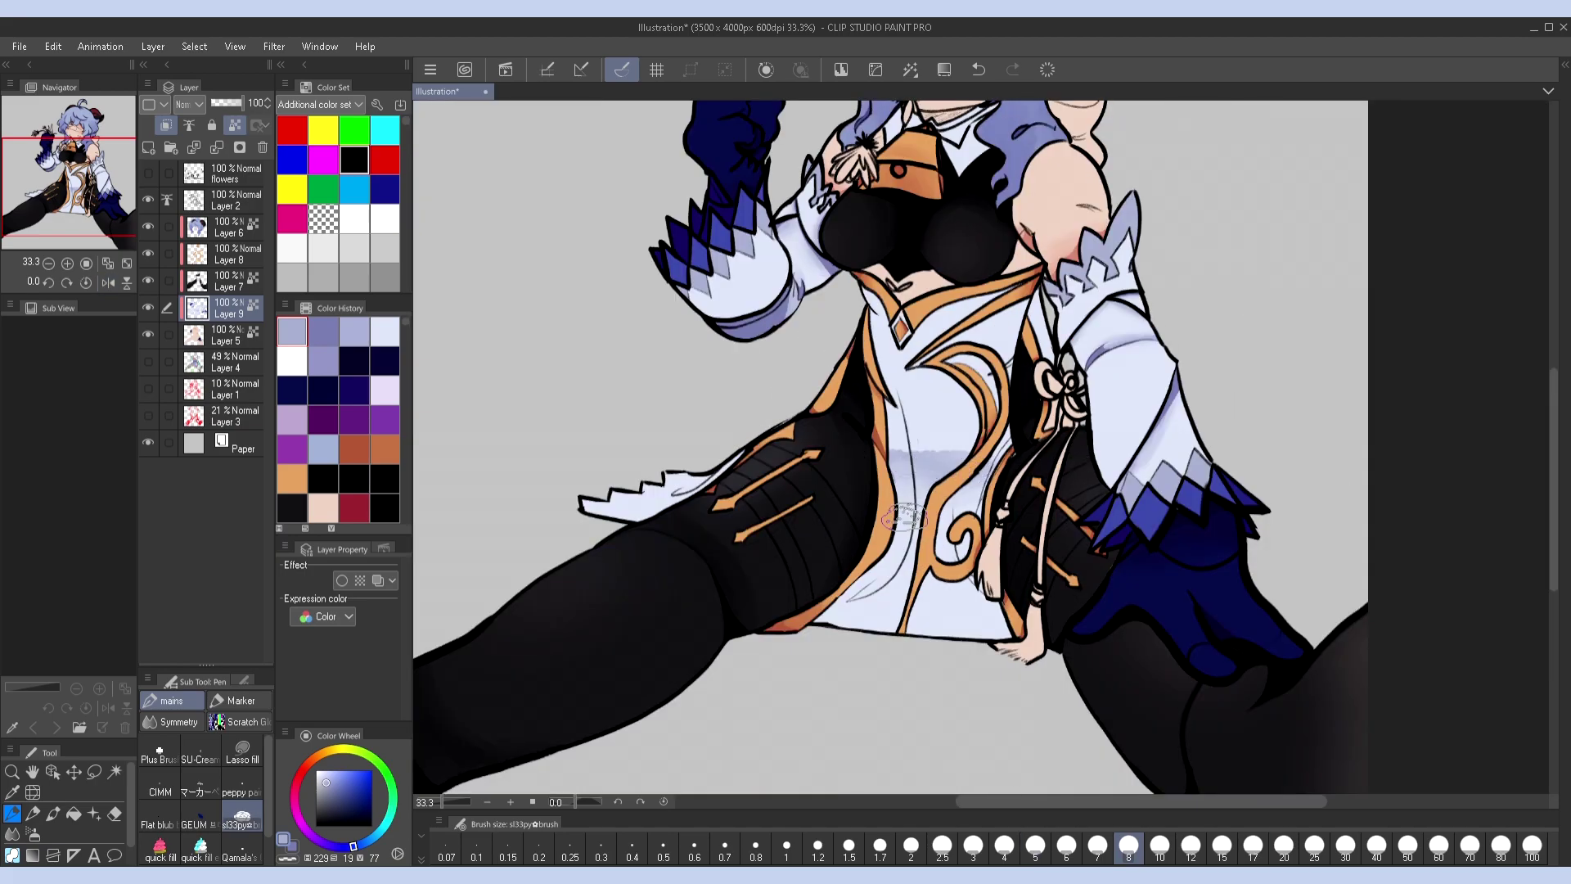
key("h")
key("h")
key("ctrl+z")
key("h")
key("h")
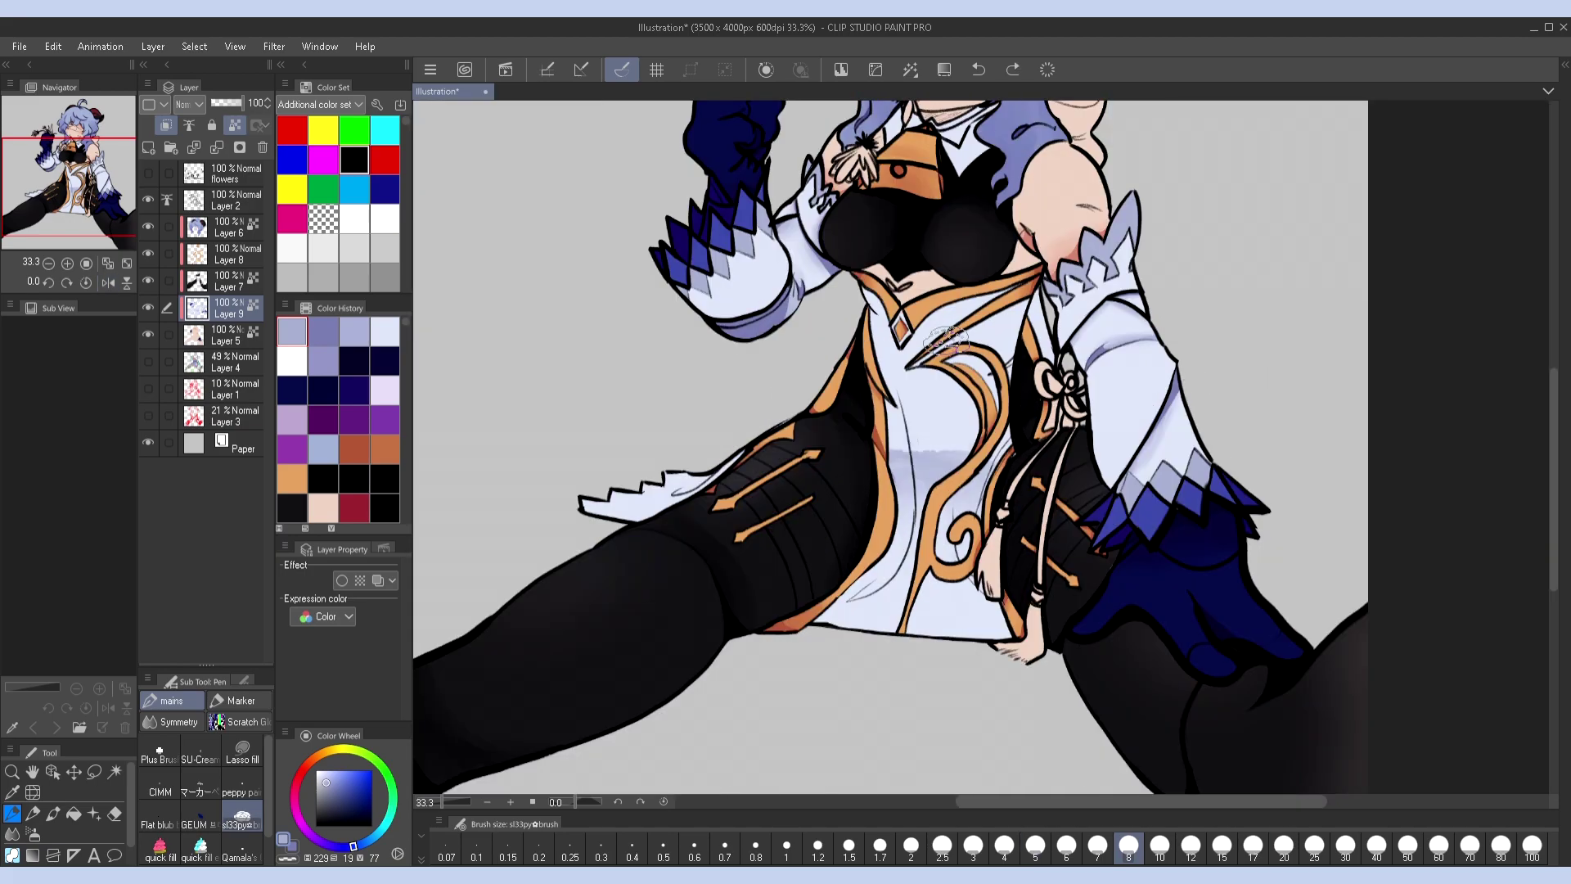
Pick the darker periwinkle and brush a thin line along the upper edge of the dress panel's shadow
key("h")
left_click(1182, 324, "alt")
key("h")
key("bracketleft")
key("bracketleft")
key("bracketleft")
key("bracketleft")
key("bracketleft")
key("bracketleft")
key("bracketleft")
key("bracketleft")
left_click_drag(888, 451, 1002, 448)
key("h")
key("h")
Soften the dark line across the dress panel with pale blue (H 224, S 10, V 90), undoing an unwanted stroke
left_click(1000, 442, "alt")
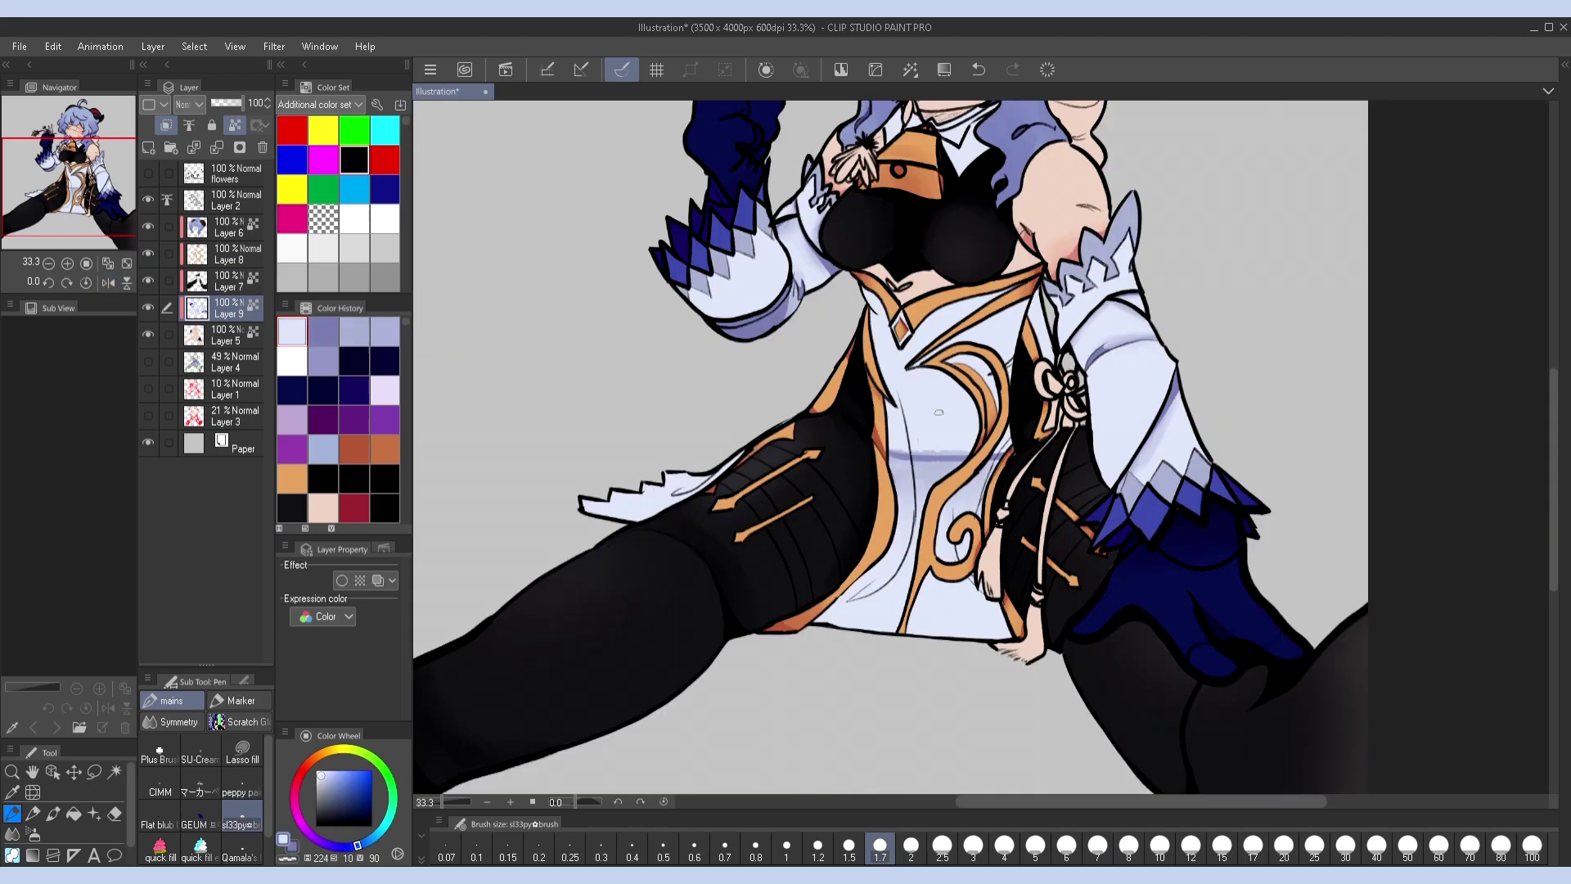
key("bracketright")
key("bracketright")
key("bracketright")
left_click_drag(879, 452, 969, 450)
key("h")
key("ctrl+z")
key("h")
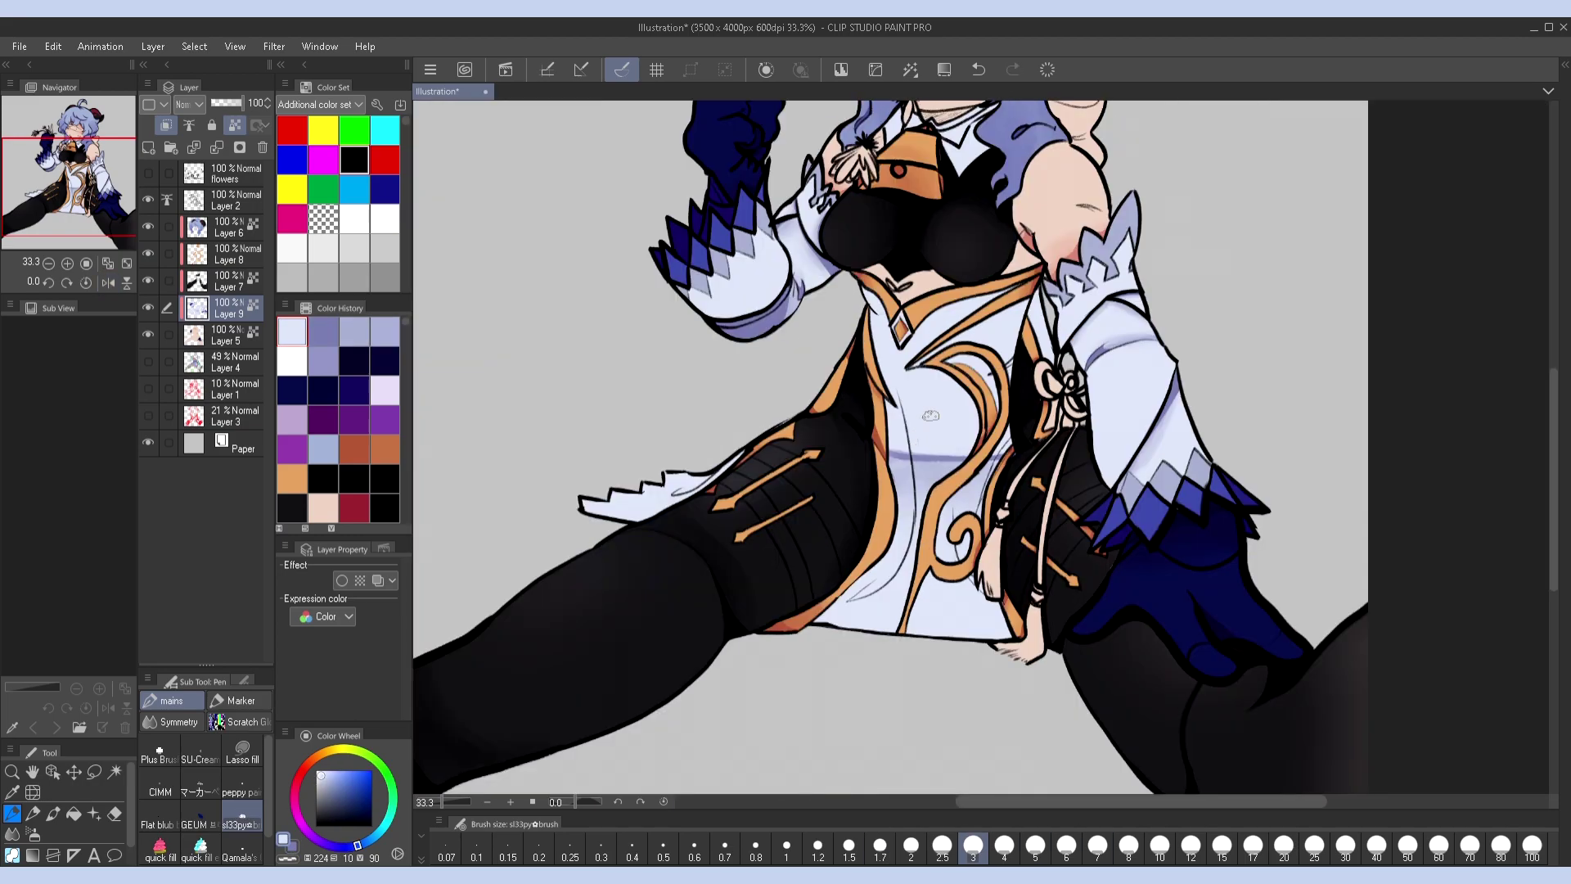
Brush a soft greyish-blue shadow (H 229, S 19, V 77) across the lower part of the front dress panel
key("h")
key("h")
key("bracketright")
key("bracketright")
key("h")
key("h")
mouse_move(1087, 505)
left_mouse_down()
mouse_move(1135, 414)
mouse_move(1124, 481)
left_mouse_up()
left_click_drag(954, 528, 875, 573)
key("h")
key("h")
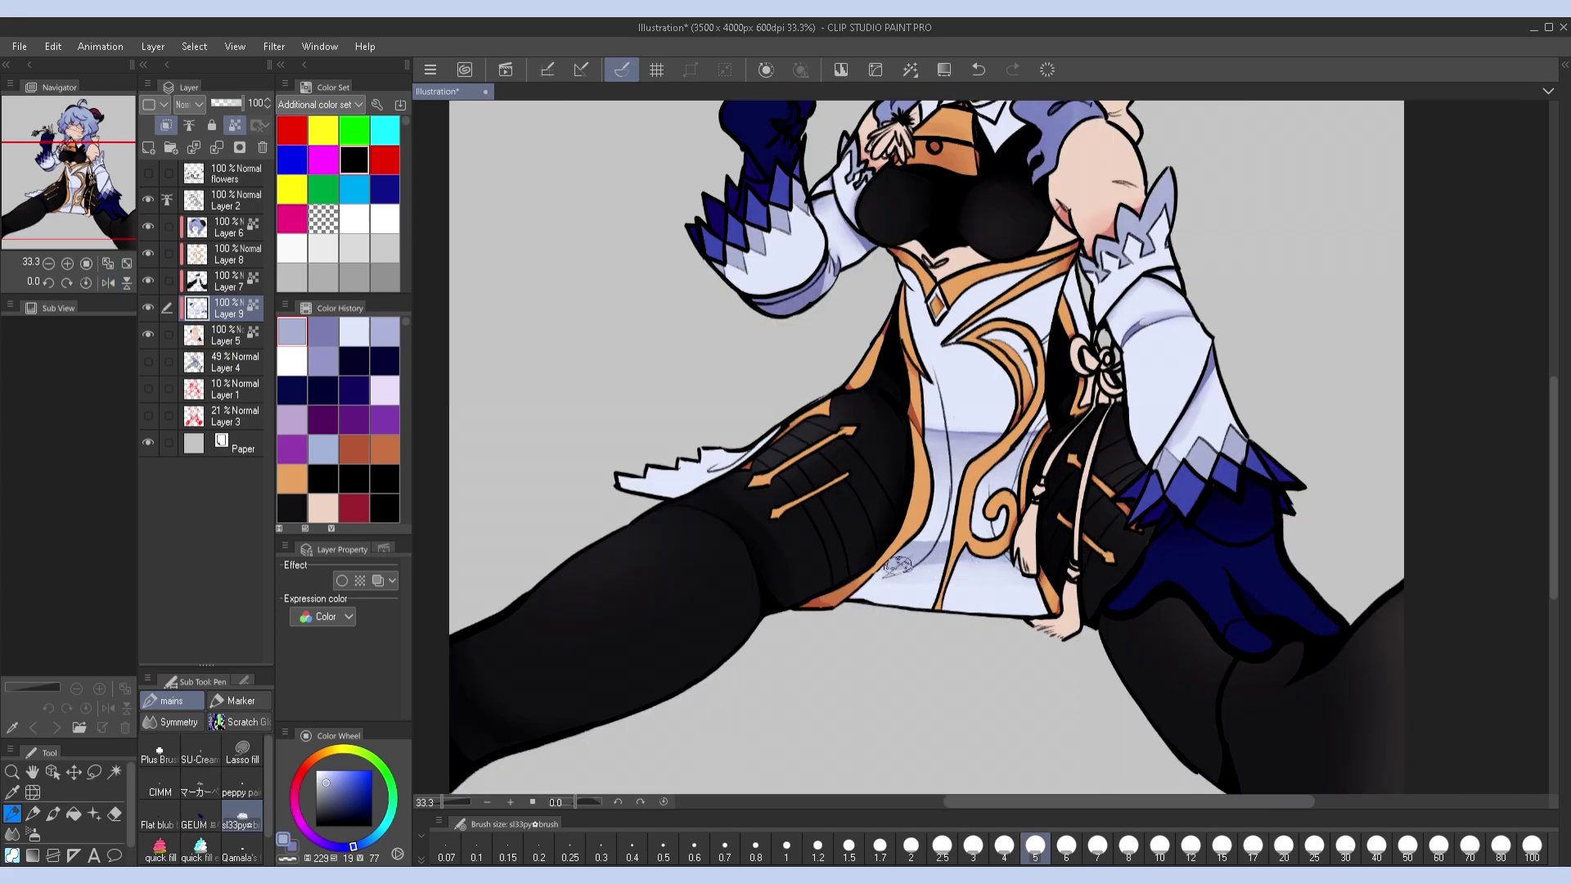
Brush a darker periwinkle fold shadow (H 235, S 30, V 67) near the dress panel's lower hem, undoing a stray stroke
left_click(915, 555, "alt")
key("bracketleft")
key("bracketleft")
key("bracketleft")
key("bracketleft")
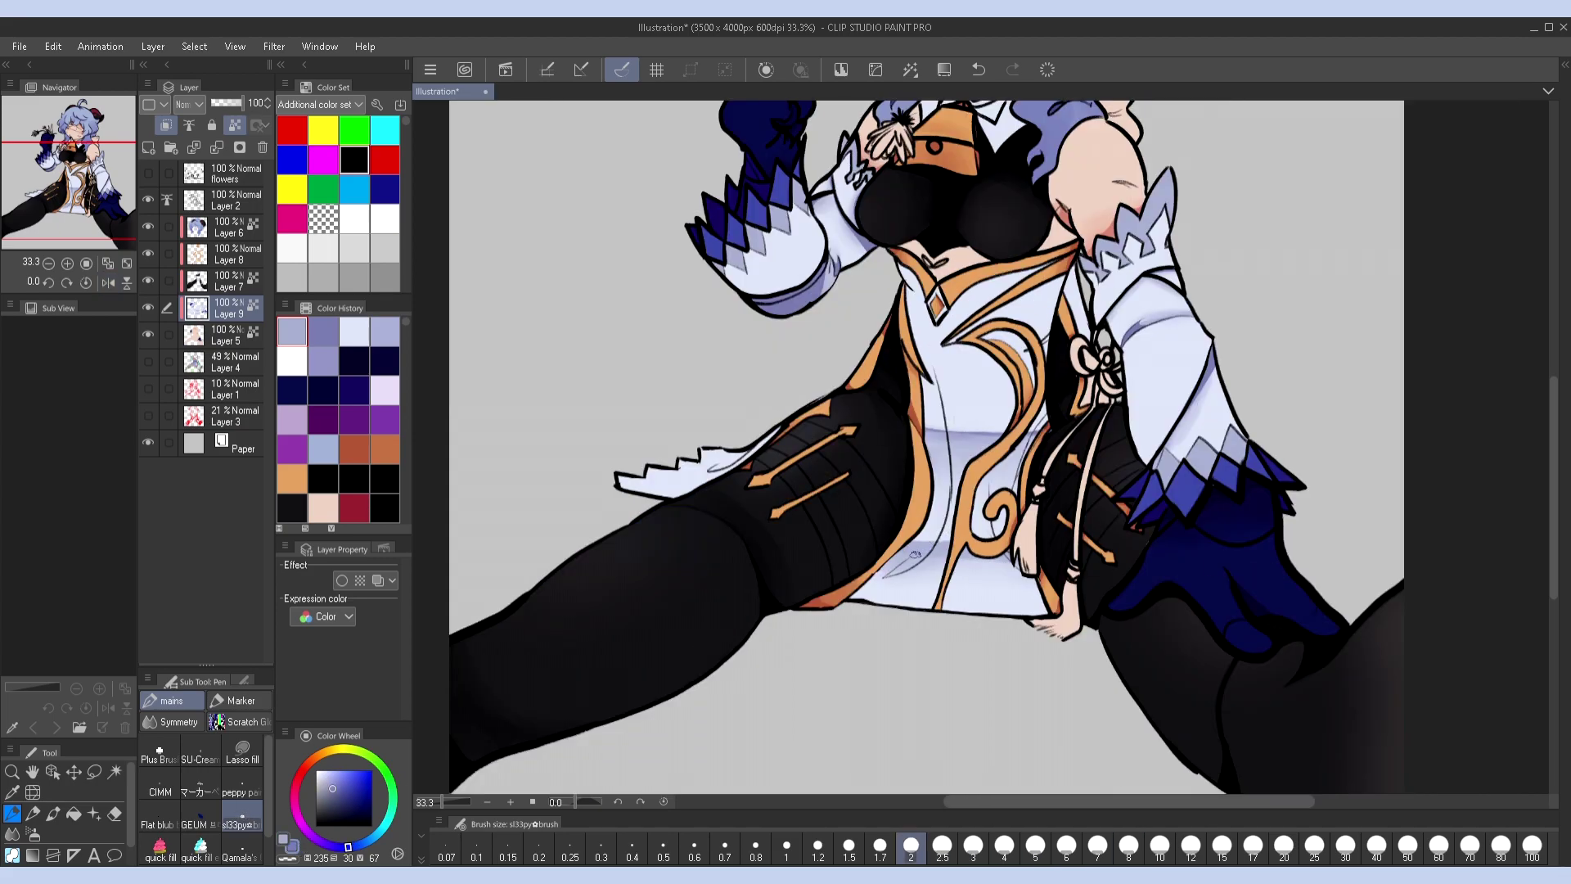
key("h")
left_click_drag(1051, 556, 1065, 571)
key("ctrl+z")
key("bracketright")
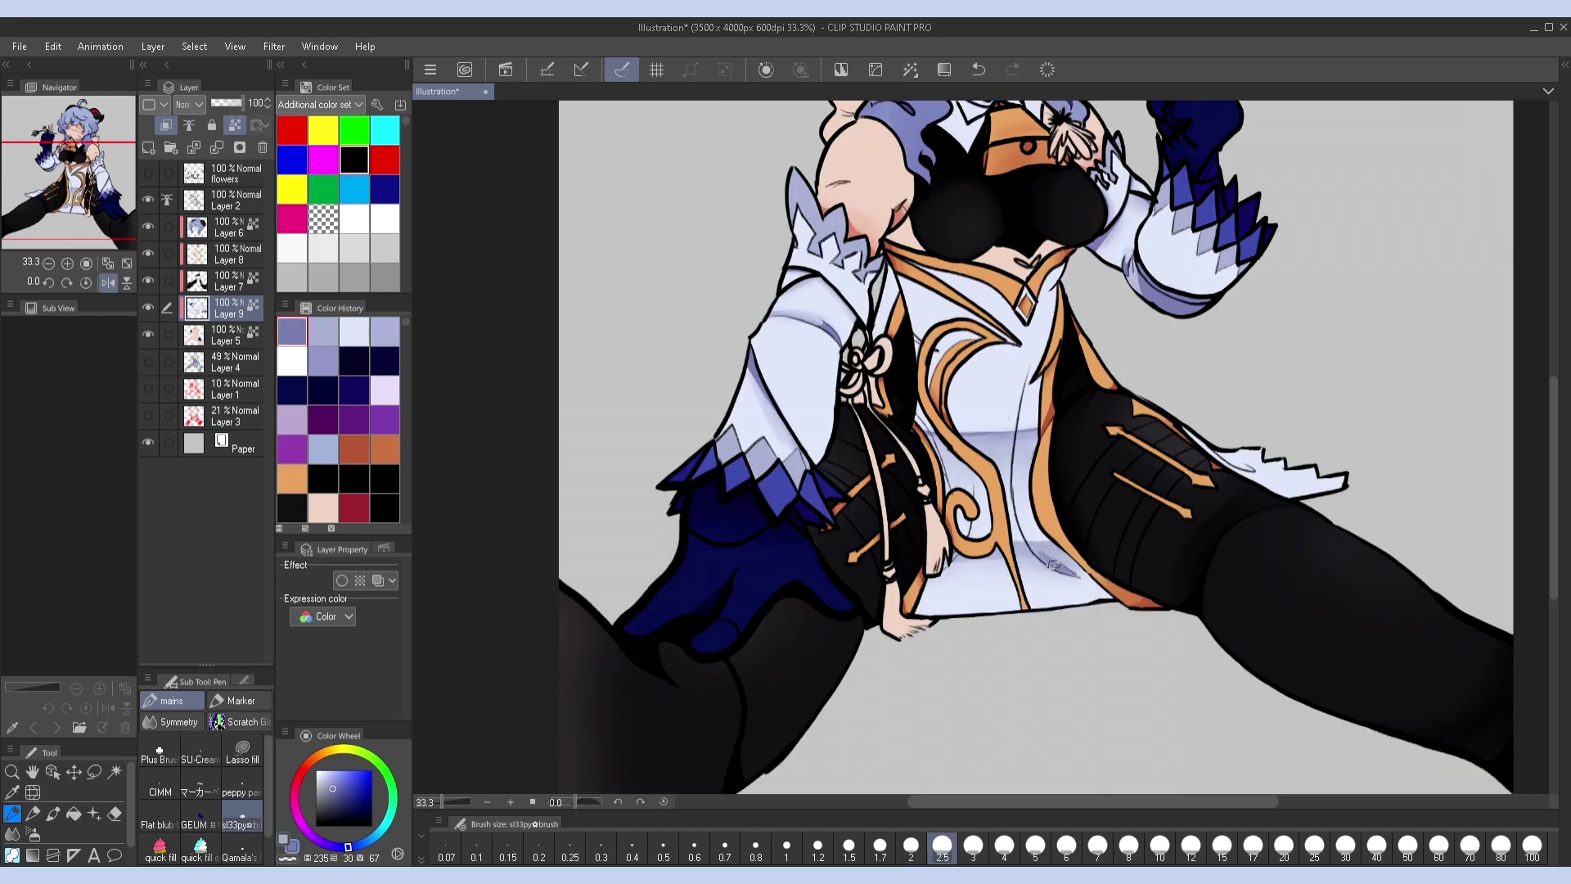
key("h")
key("bracketleft")
key("bracketleft")
key("bracketleft")
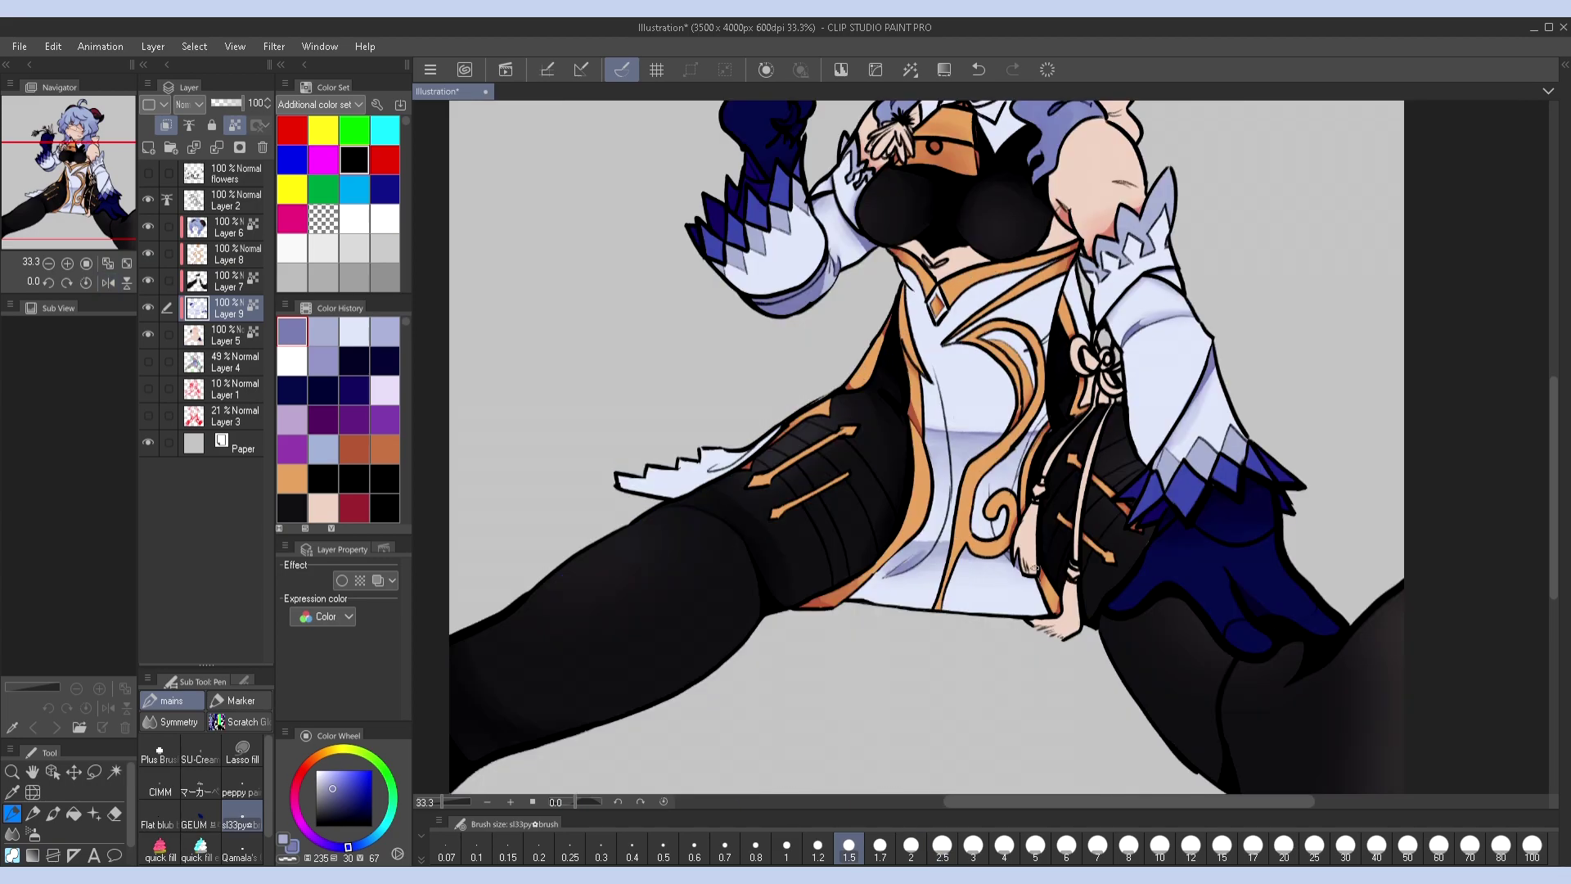
Lasso-fill small periwinkle shadows on the front dress panel beside the hanging tassel and the gold trim
key("h")
key("h")
scroll(1044, 362, "up", 2)
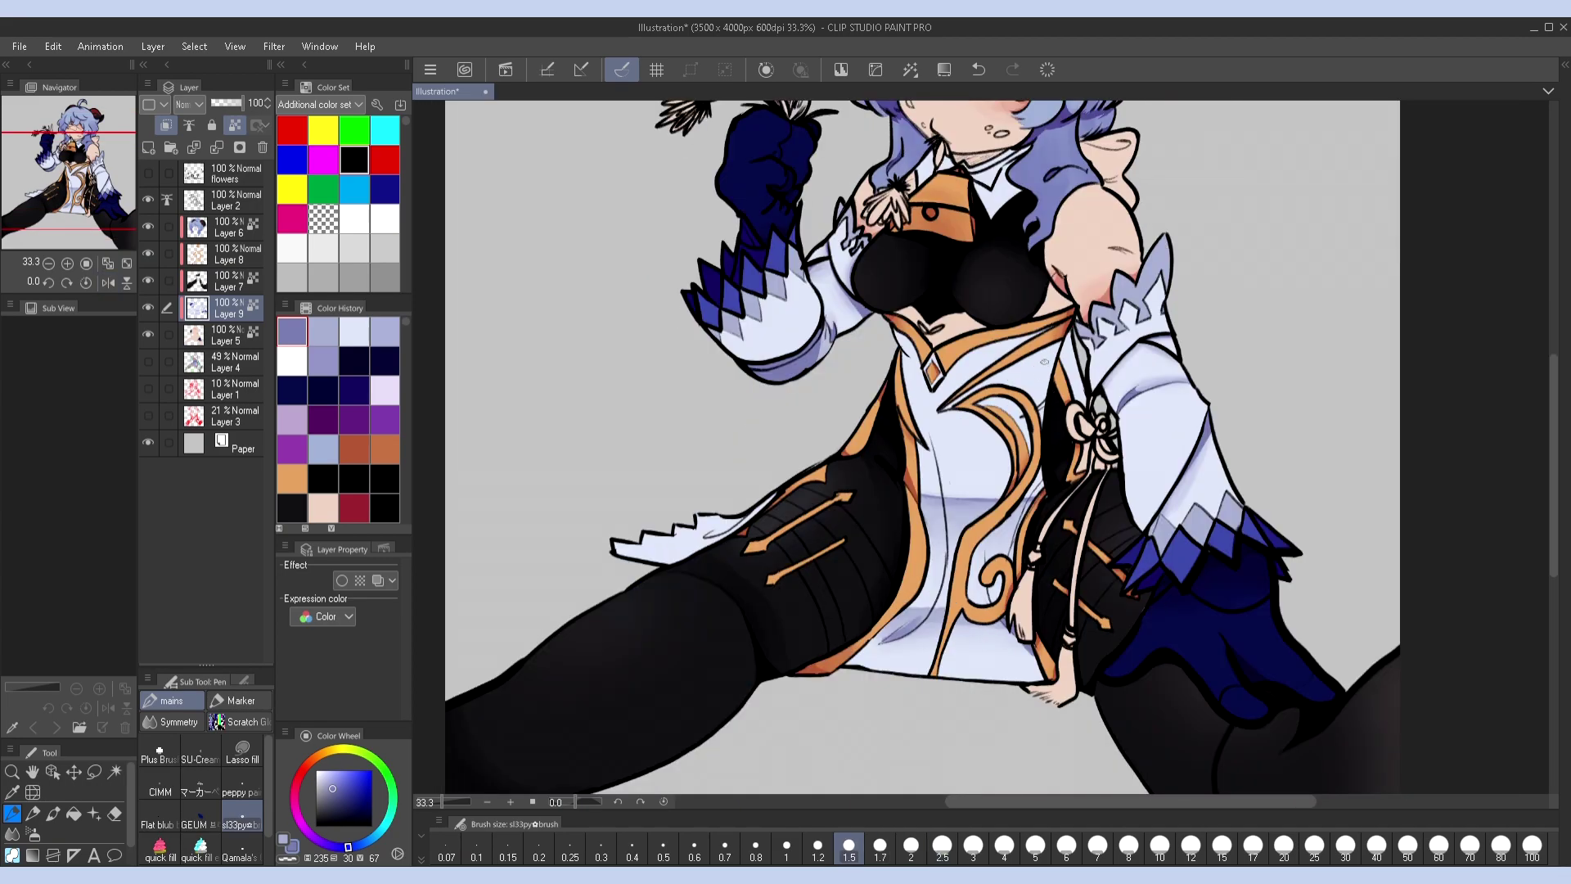
scroll(1044, 361, "up", 5)
key("l")
left_click_drag(1017, 606, 1000, 379)
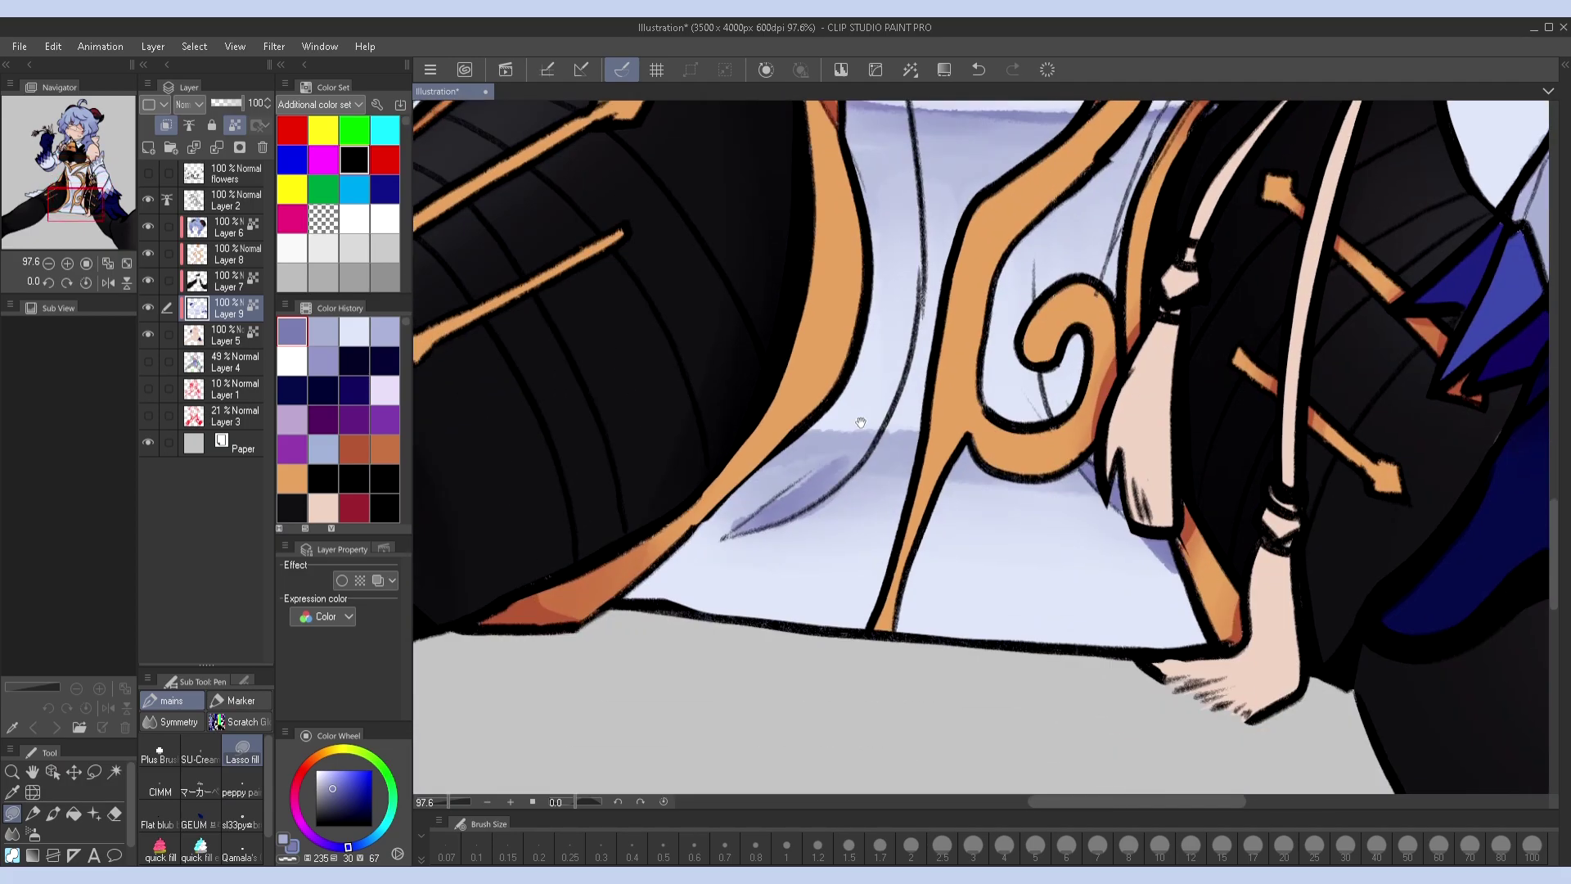
scroll(1163, 426, "up", 6)
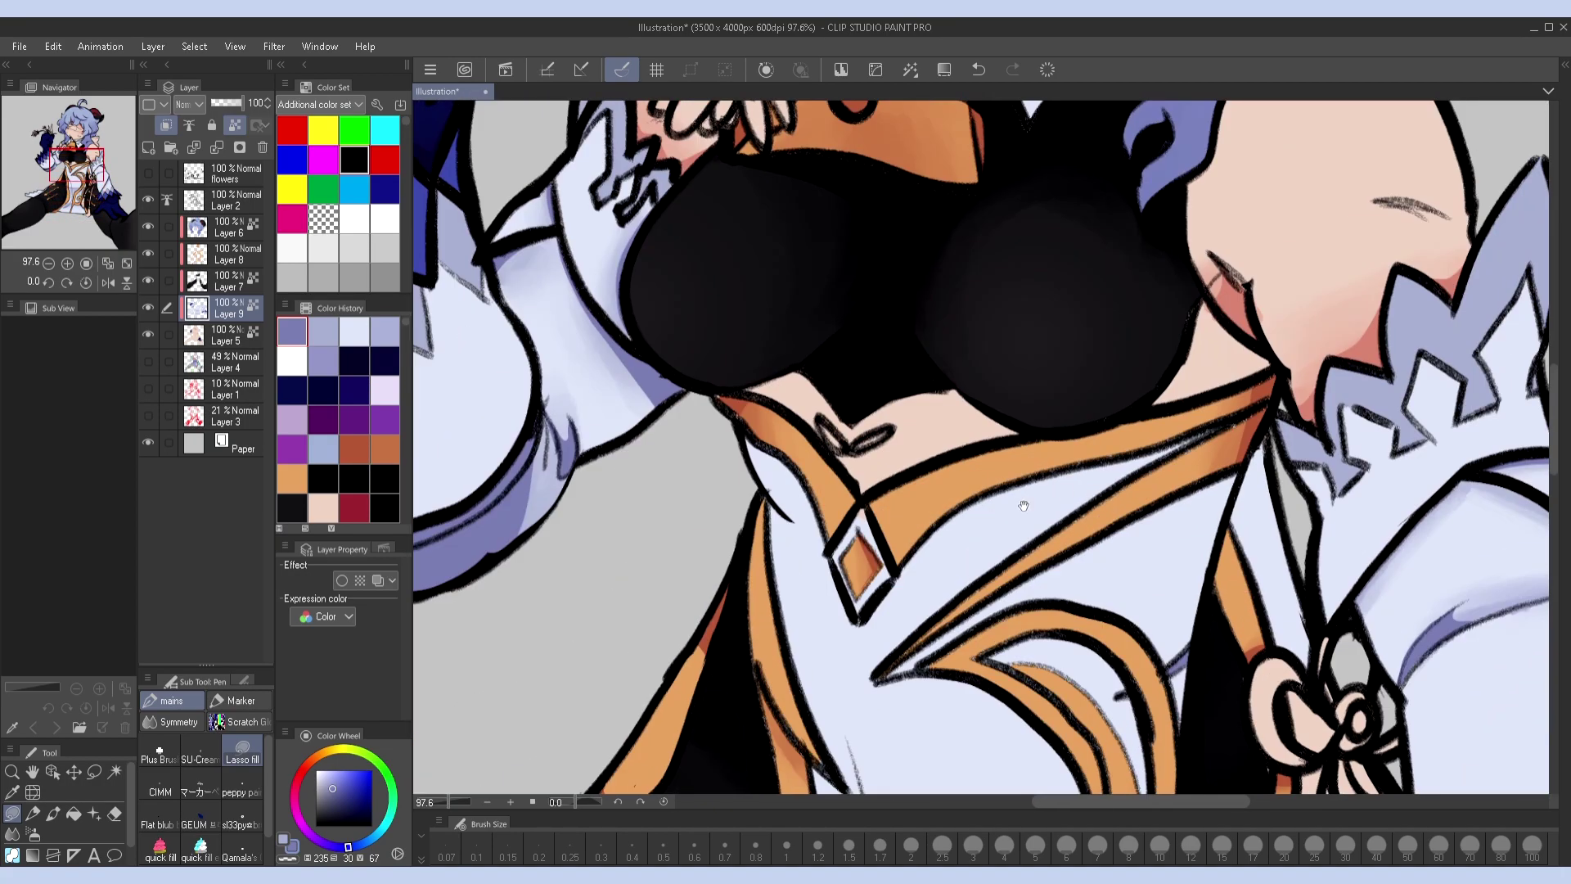
scroll(1163, 426, "down", 5)
scroll(1166, 418, "up", 3)
Add a layer beneath the dress and sleeve layer and lasso-fill the midriff below the black top crimson (H 354, S 70, V 60)
left_click(48, 262)
left_click(355, 508)
key("ctrl+shift+n")
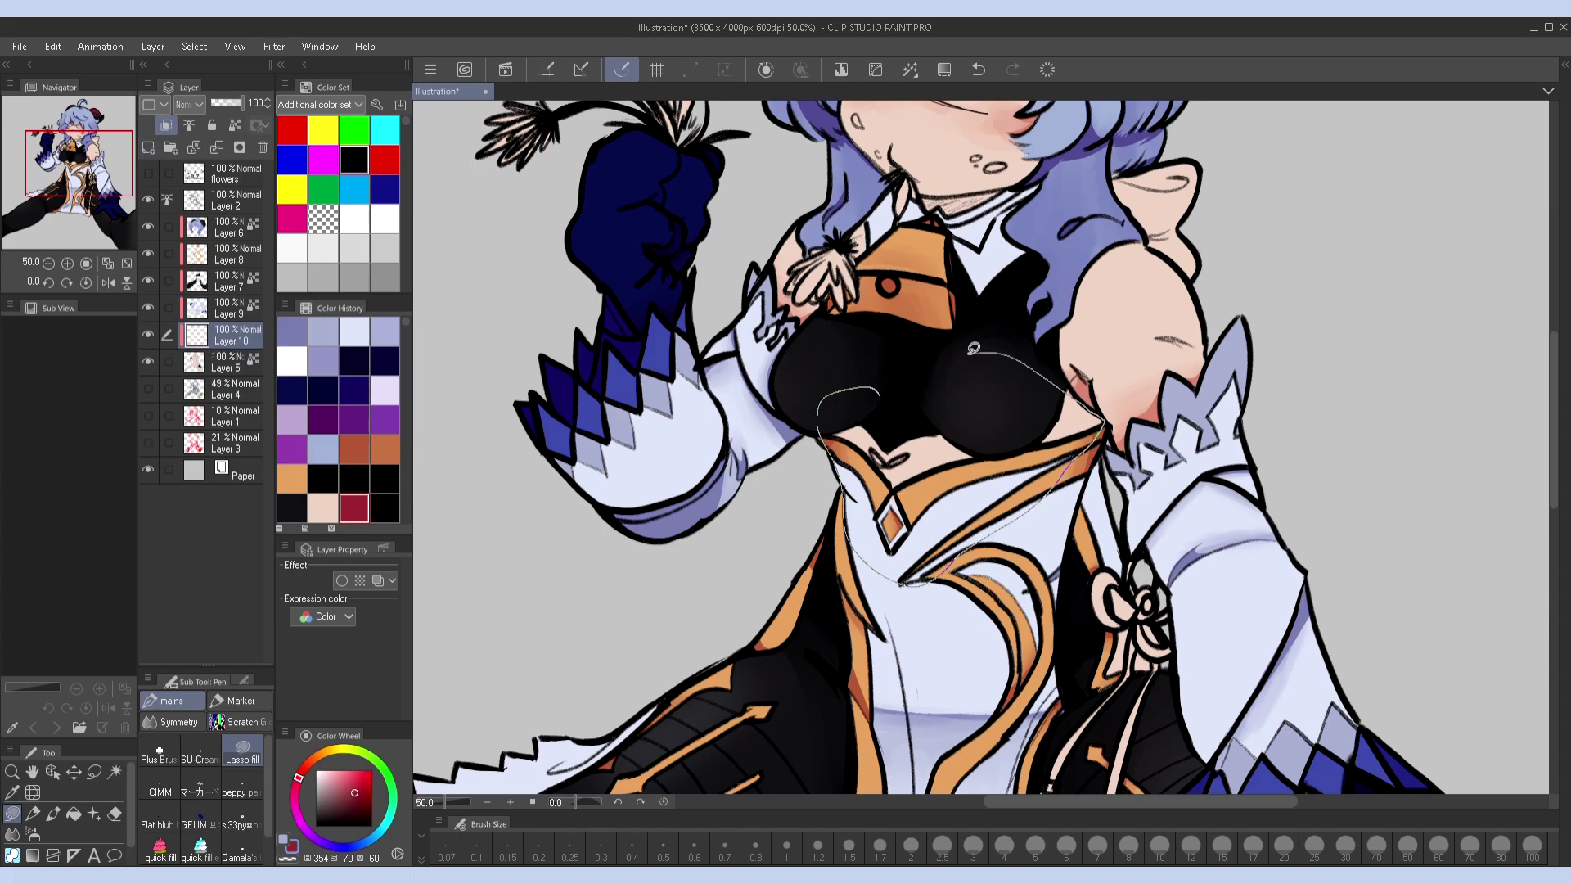
left_click_drag(973, 349, 954, 368)
key("ctrl+z")
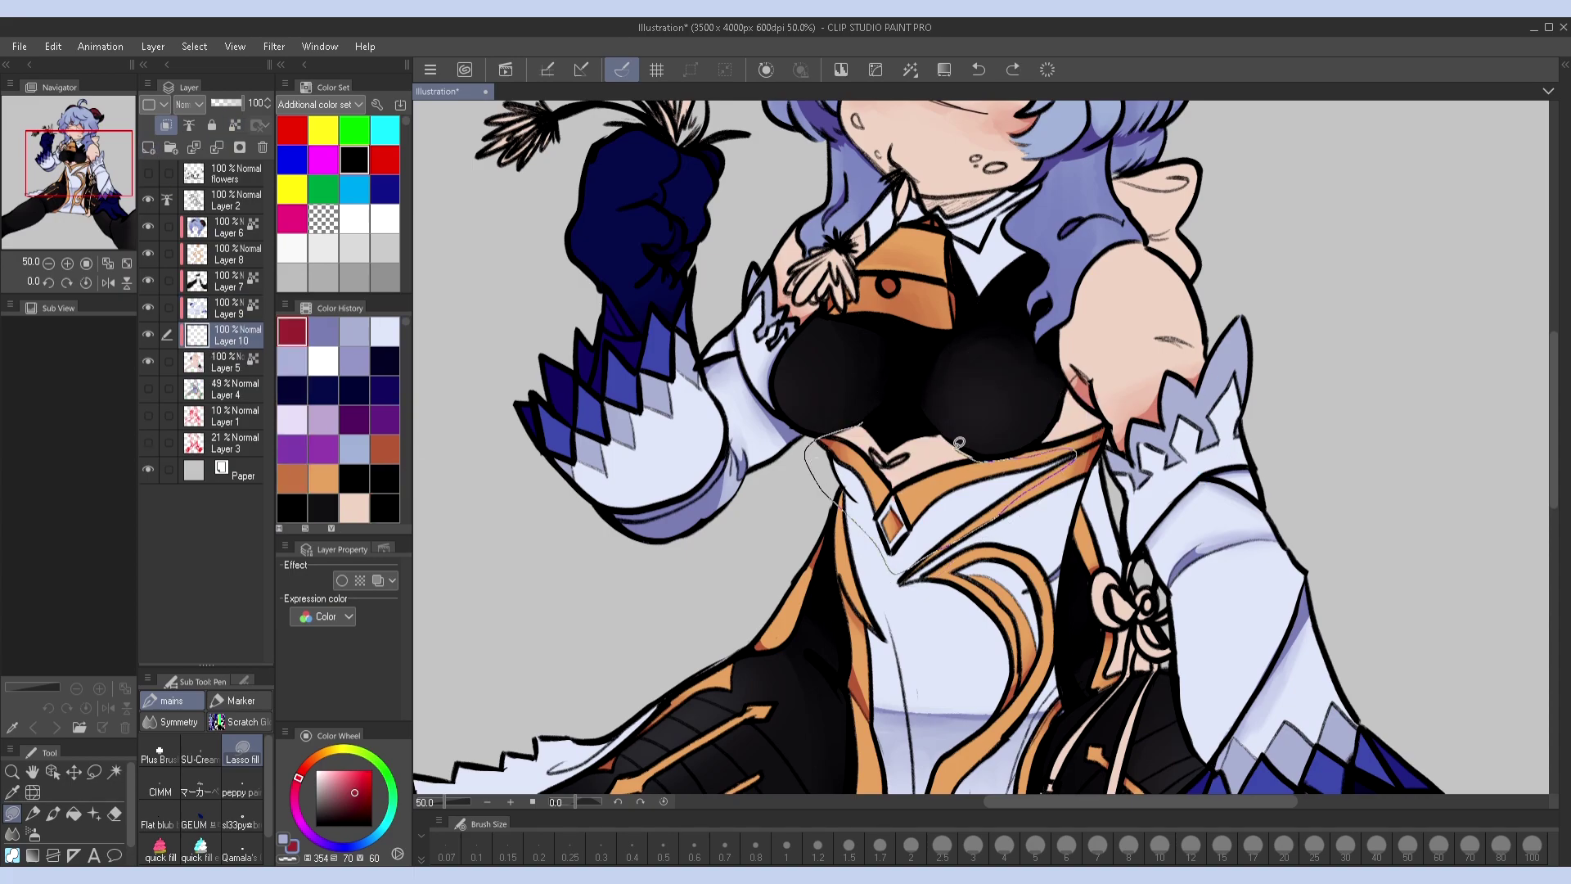
left_click_drag(880, 427, 878, 426)
Lasso-fill the side opening between the black top and the lowered arm crimson, undoing a stray fill
scroll(877, 424, "up", 4)
left_click_drag(838, 489, 1031, 467)
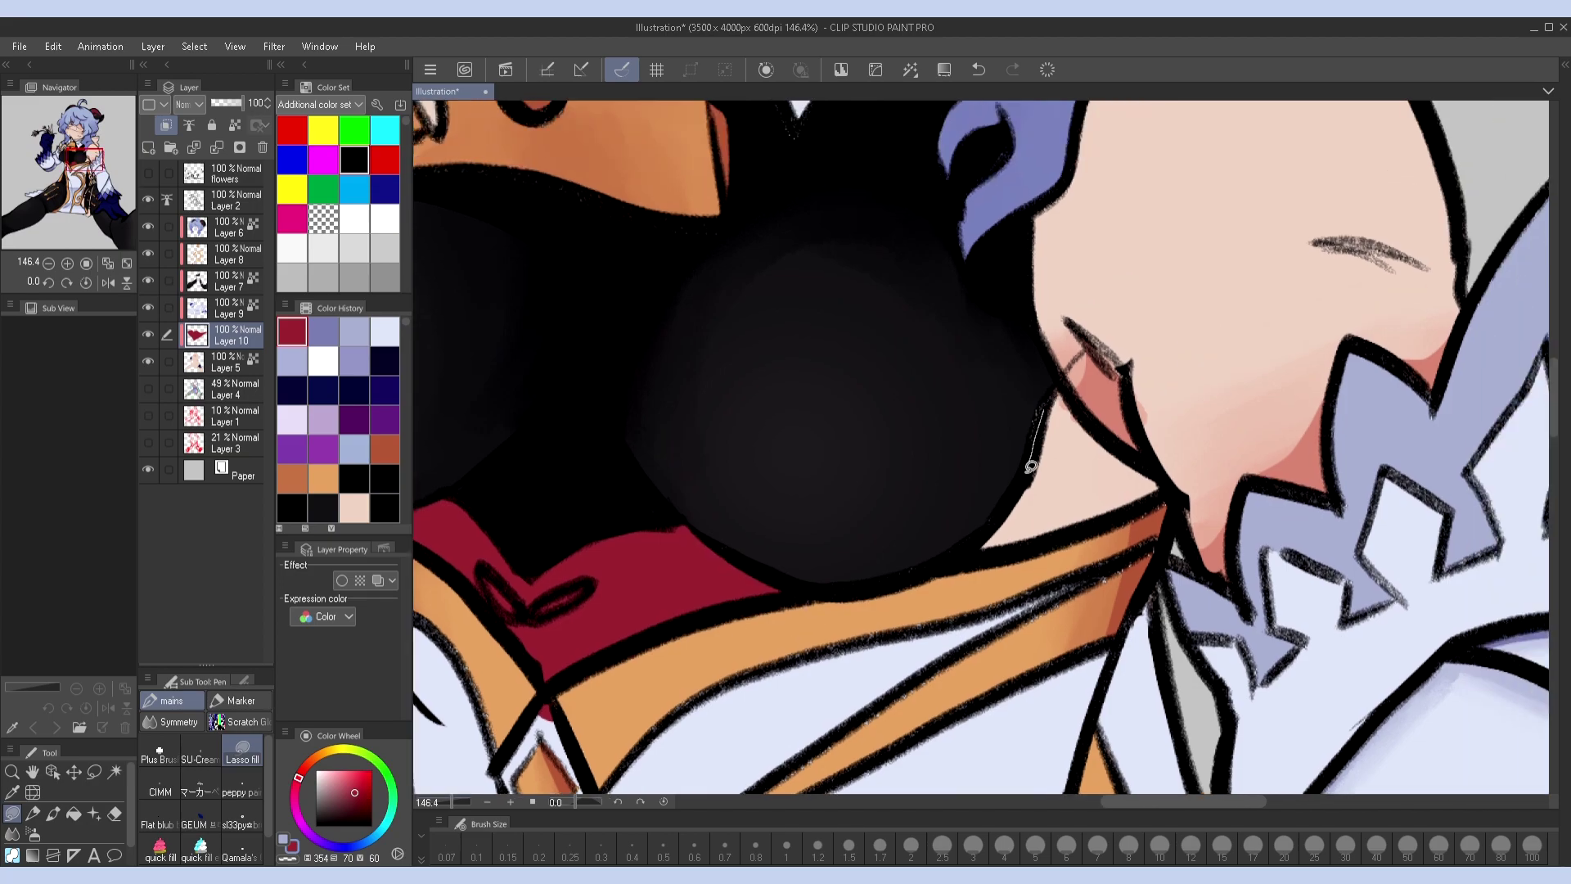
left_click_drag(1114, 439, 1100, 413)
key("ctrl+z")
mouse_move(538, 655)
left_mouse_down()
mouse_move(783, 400)
mouse_move(982, 337)
left_mouse_up()
Activate the dress and sleeve layer, turn the waist diamond's frame crimson, and reactivate the crimson layer
left_click(957, 384, "ctrl+shift")
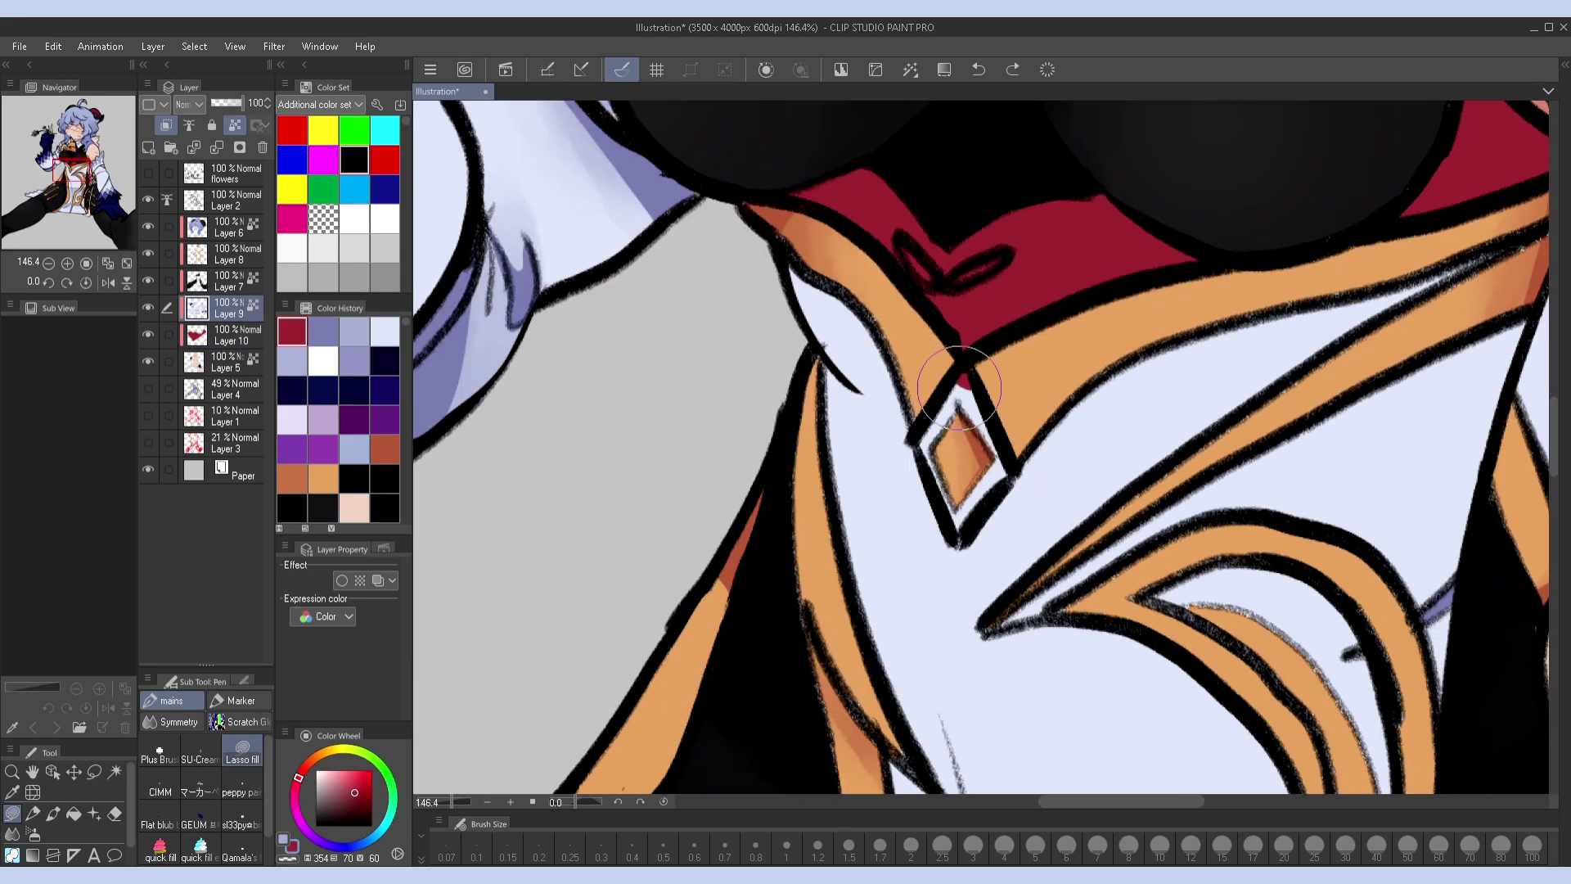
mouse_move(946, 502)
left_mouse_down()
mouse_move(909, 442)
mouse_move(985, 474)
mouse_move(958, 532)
left_mouse_up()
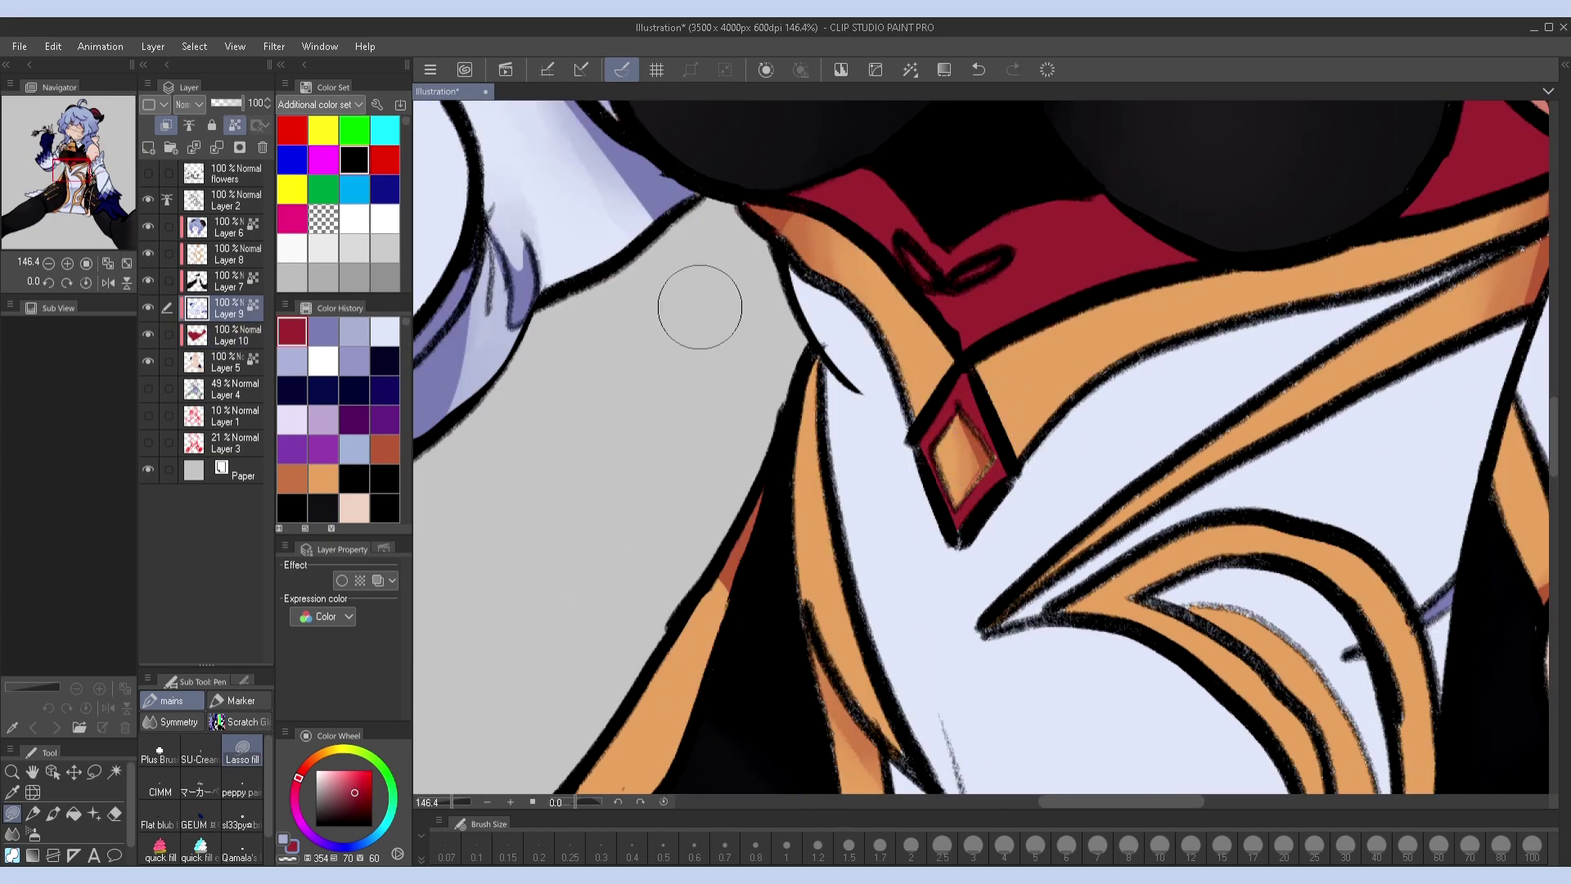
left_click(1006, 468, "ctrl+shift")
Lasso-fill the outer loops of the waist bow crimson, undoing one misplaced fill
left_click_drag(1006, 468, 966, 354)
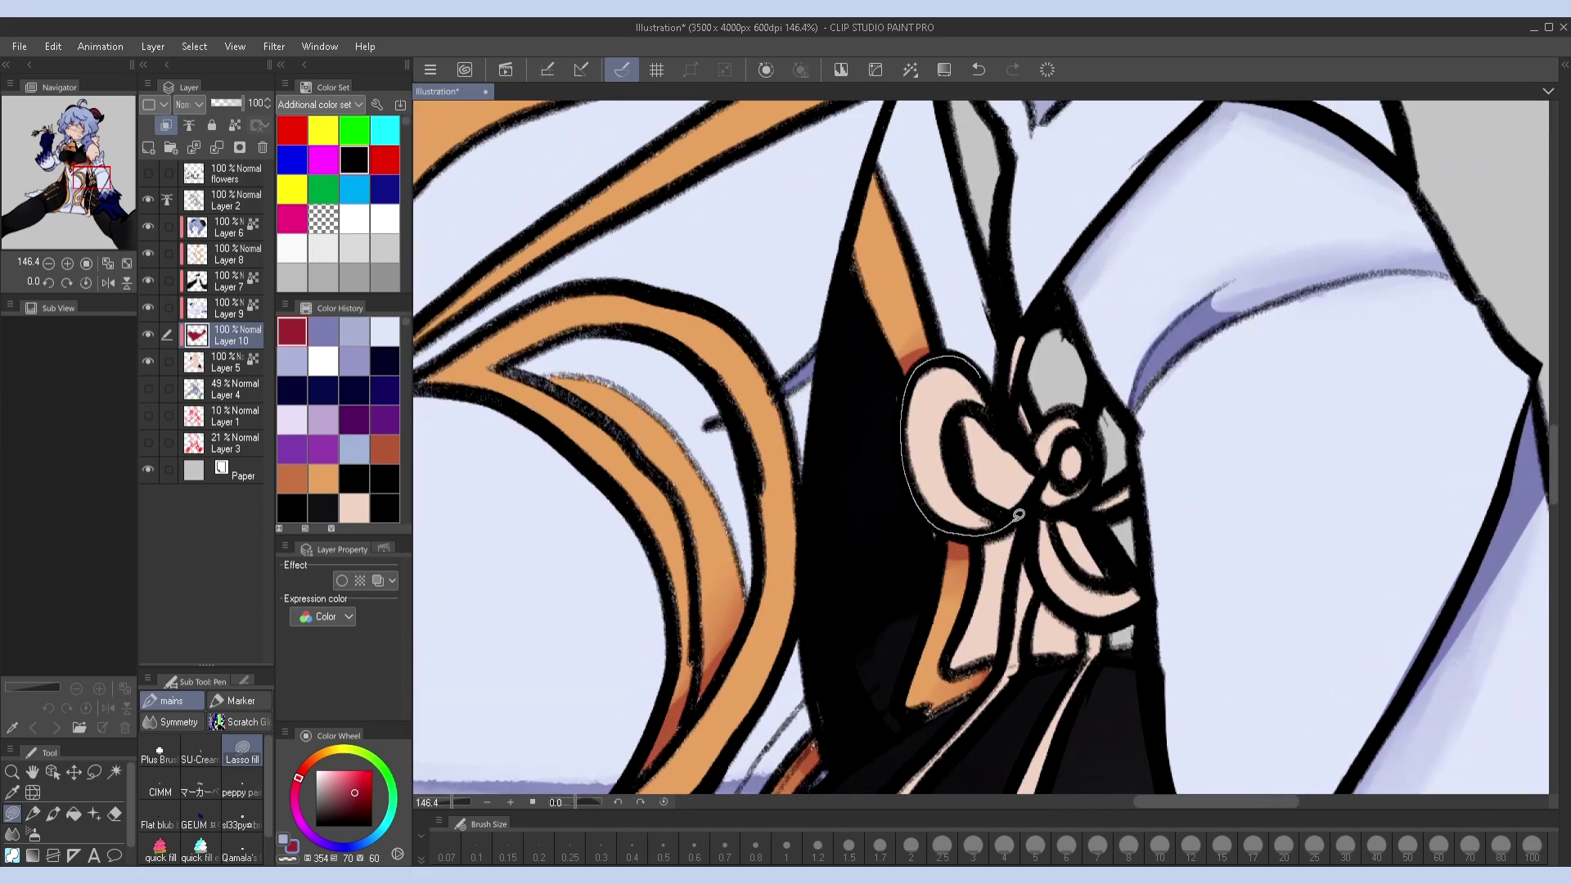
left_click_drag(1019, 514, 1013, 524)
left_click_drag(1033, 317, 1006, 426)
left_click_drag(1064, 407, 1035, 450)
key("ctrl+z")
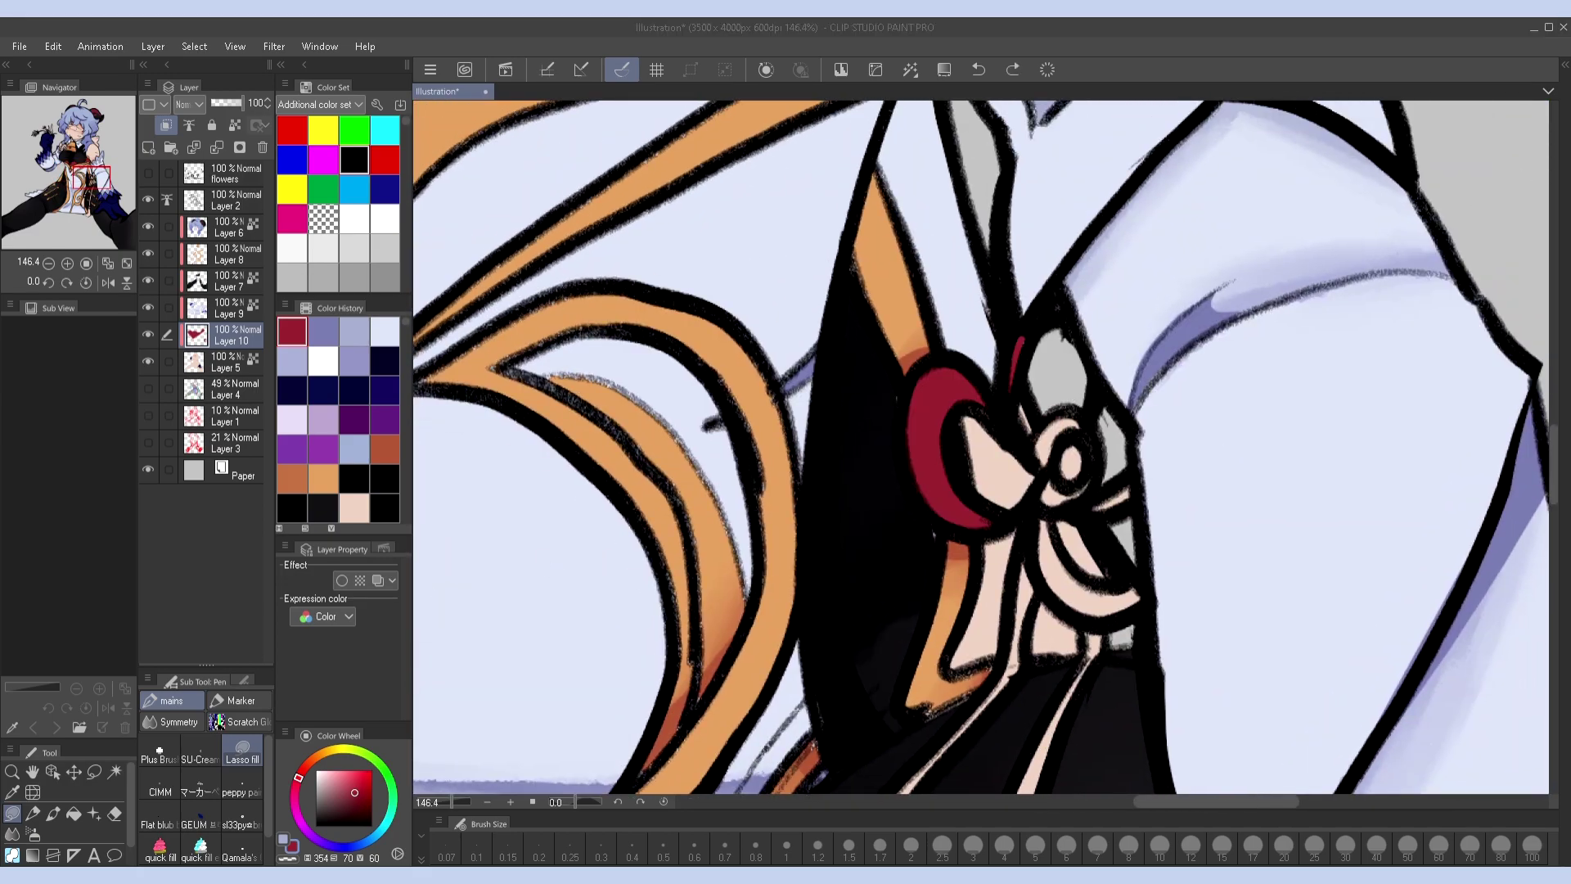
left_click_drag(1043, 505, 974, 415)
left_click_drag(1046, 488, 1111, 321)
Lasso-fill the two ribbons hanging from the waist bow crimson
left_click_drag(931, 506, 787, 714)
left_click_drag(1078, 405, 951, 789)
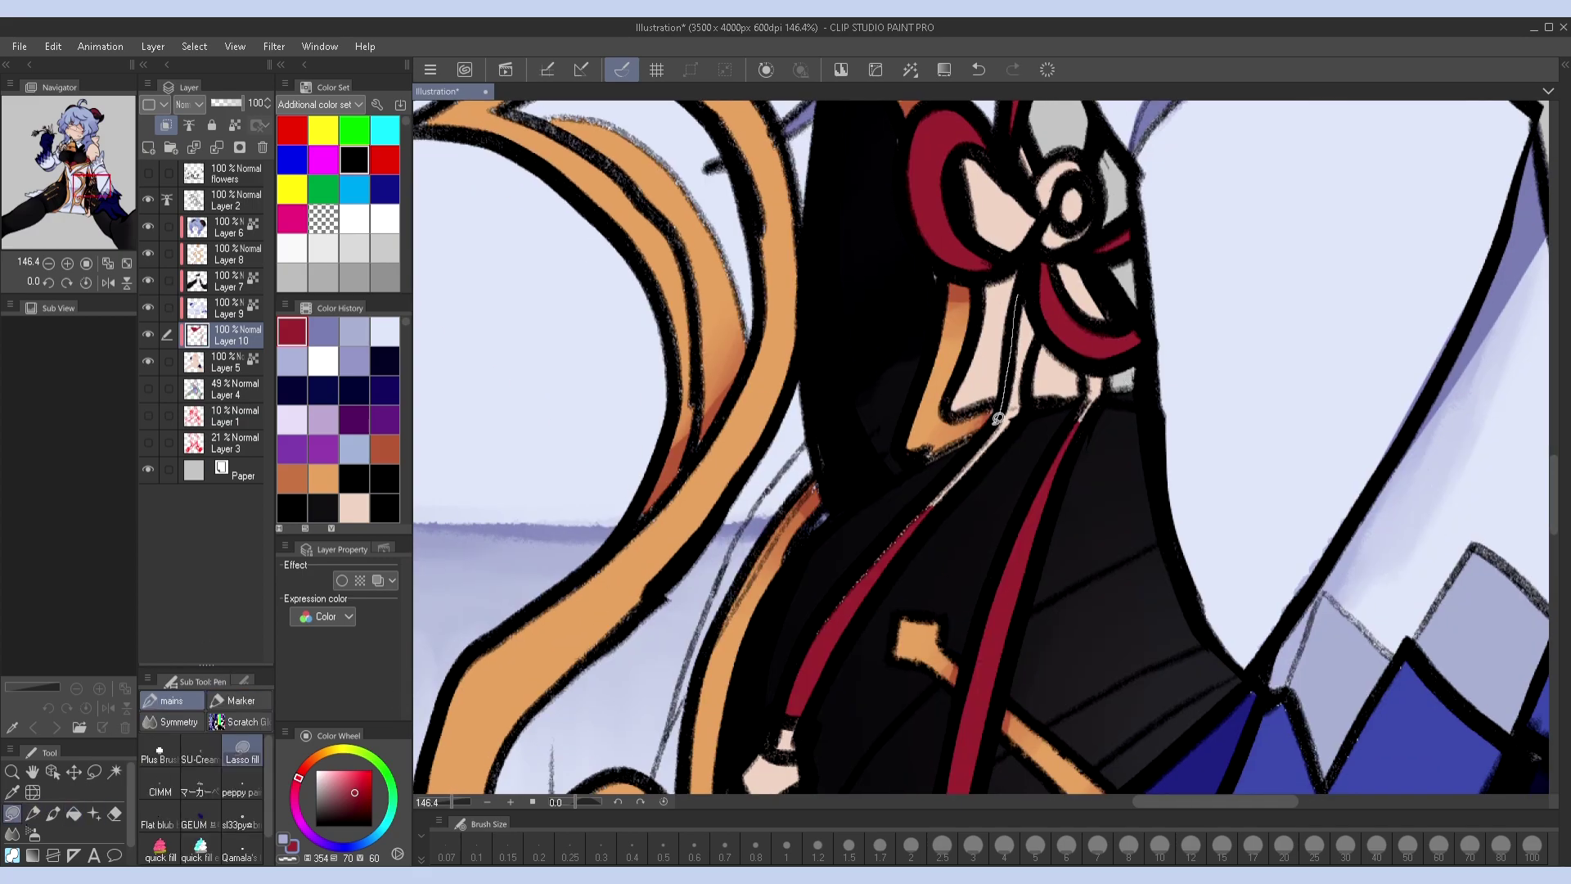
left_click_drag(1037, 306, 1035, 309)
Lasso-fill the tassel at the end of the shorter hanging ribbon crimson
left_click_drag(737, 785, 829, 472)
left_click_drag(874, 722, 872, 720)
mouse_move(872, 720)
left_mouse_down()
mouse_move(925, 422)
mouse_move(1021, 421)
mouse_move(887, 289)
left_mouse_up()
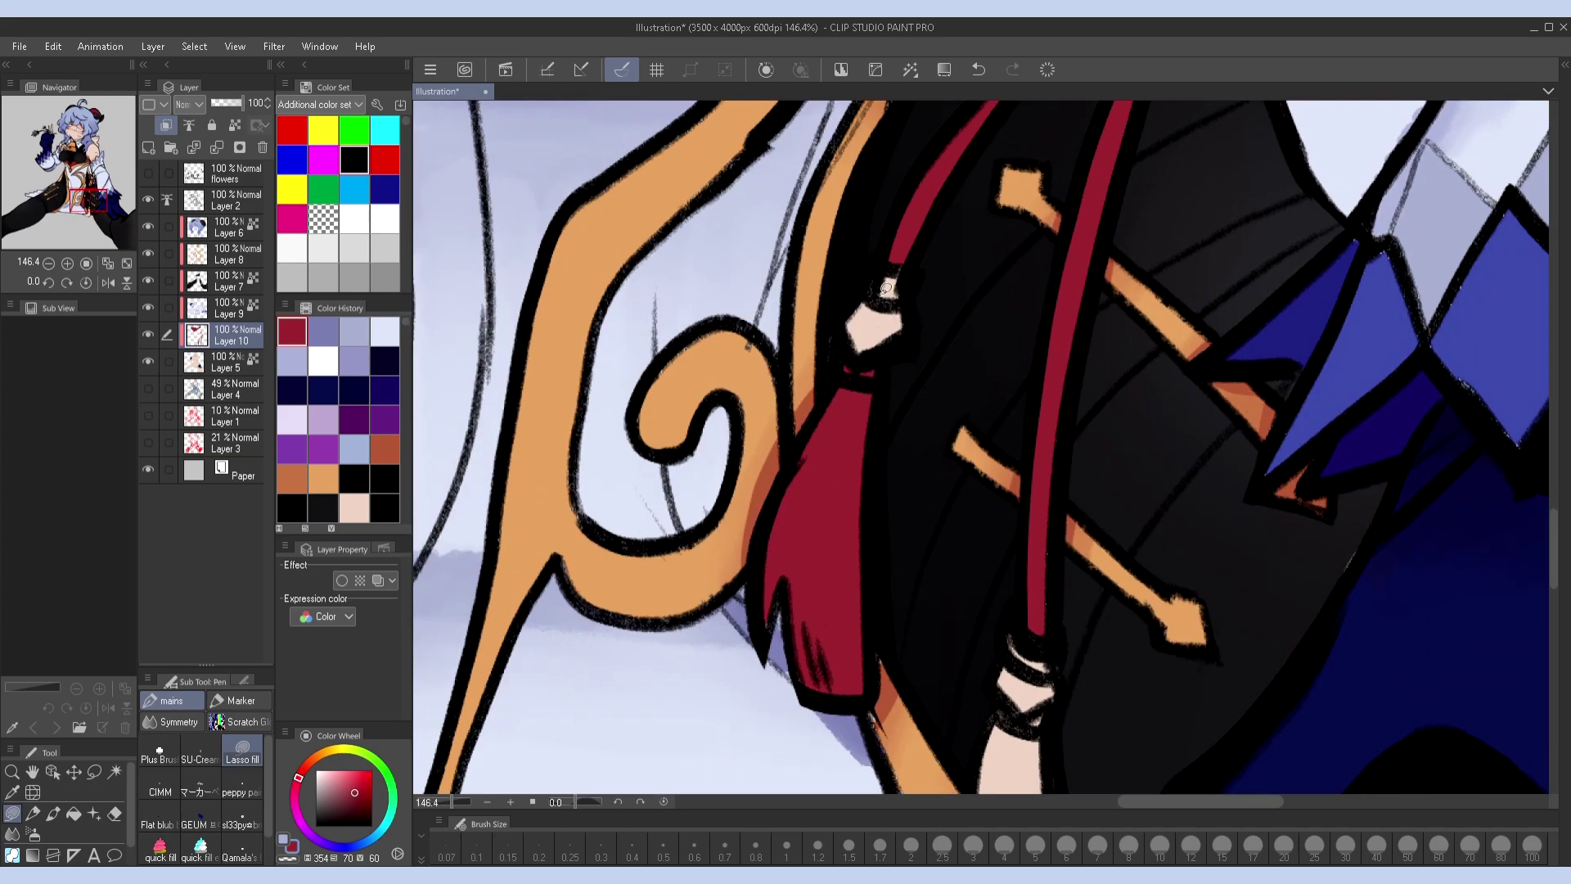
Activate the gold trim layer, sample its light orange and lasso-fill the ring at the waist bow's center
mouse_move(1032, 698)
left_mouse_down()
mouse_move(994, 562)
mouse_move(990, 437)
left_mouse_up()
mouse_move(966, 572)
left_mouse_down()
mouse_move(1064, 638)
mouse_move(965, 573)
left_mouse_up()
scroll(1061, 387, "up", 10)
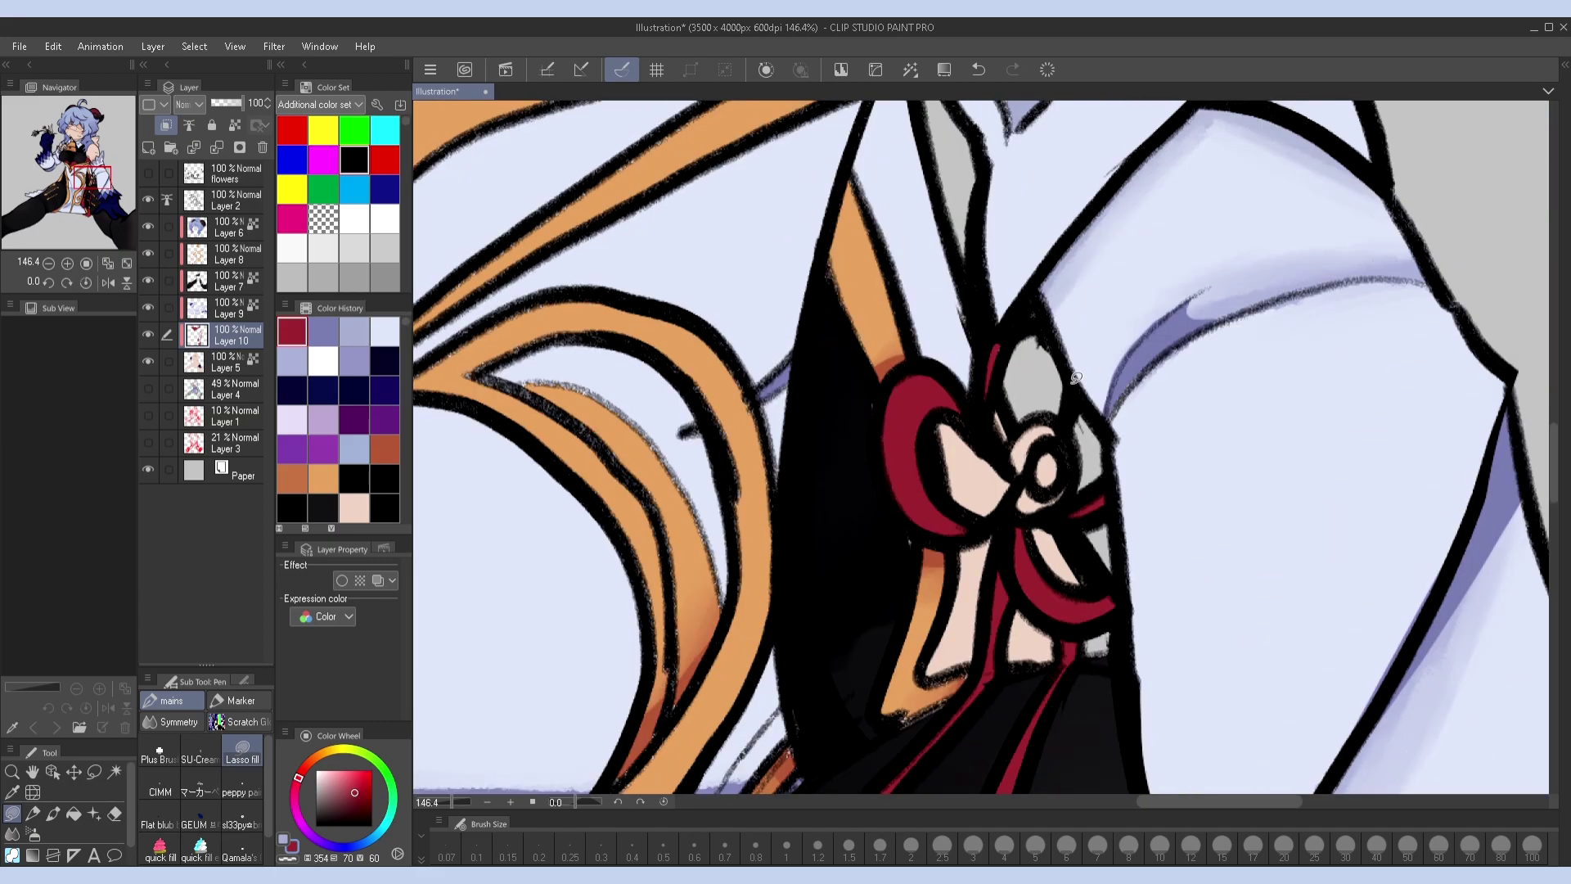
left_click(225, 362)
left_click(231, 254)
left_click(734, 410, "alt")
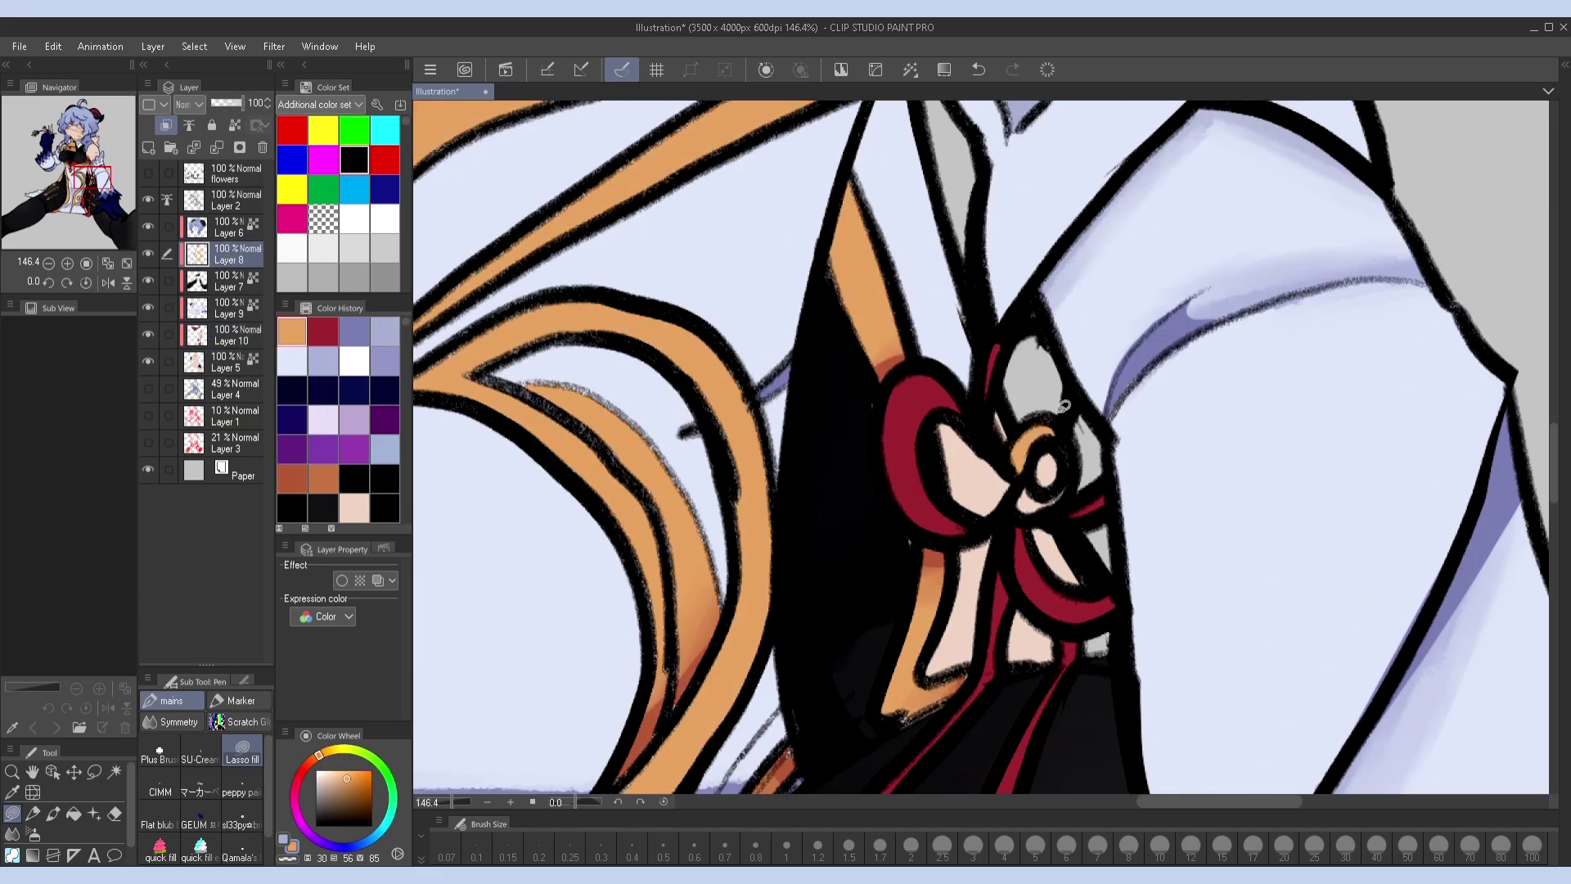
Lasso-fill the skin-colored gaps inside and below the waist bow pale lavender and shade them with darker lavender
left_click(1220, 743, "alt")
mouse_move(1220, 744)
left_mouse_down()
mouse_move(1318, 474)
mouse_move(1264, 544)
mouse_move(1214, 754)
left_mouse_up()
left_click_drag(900, 384, 946, 373)
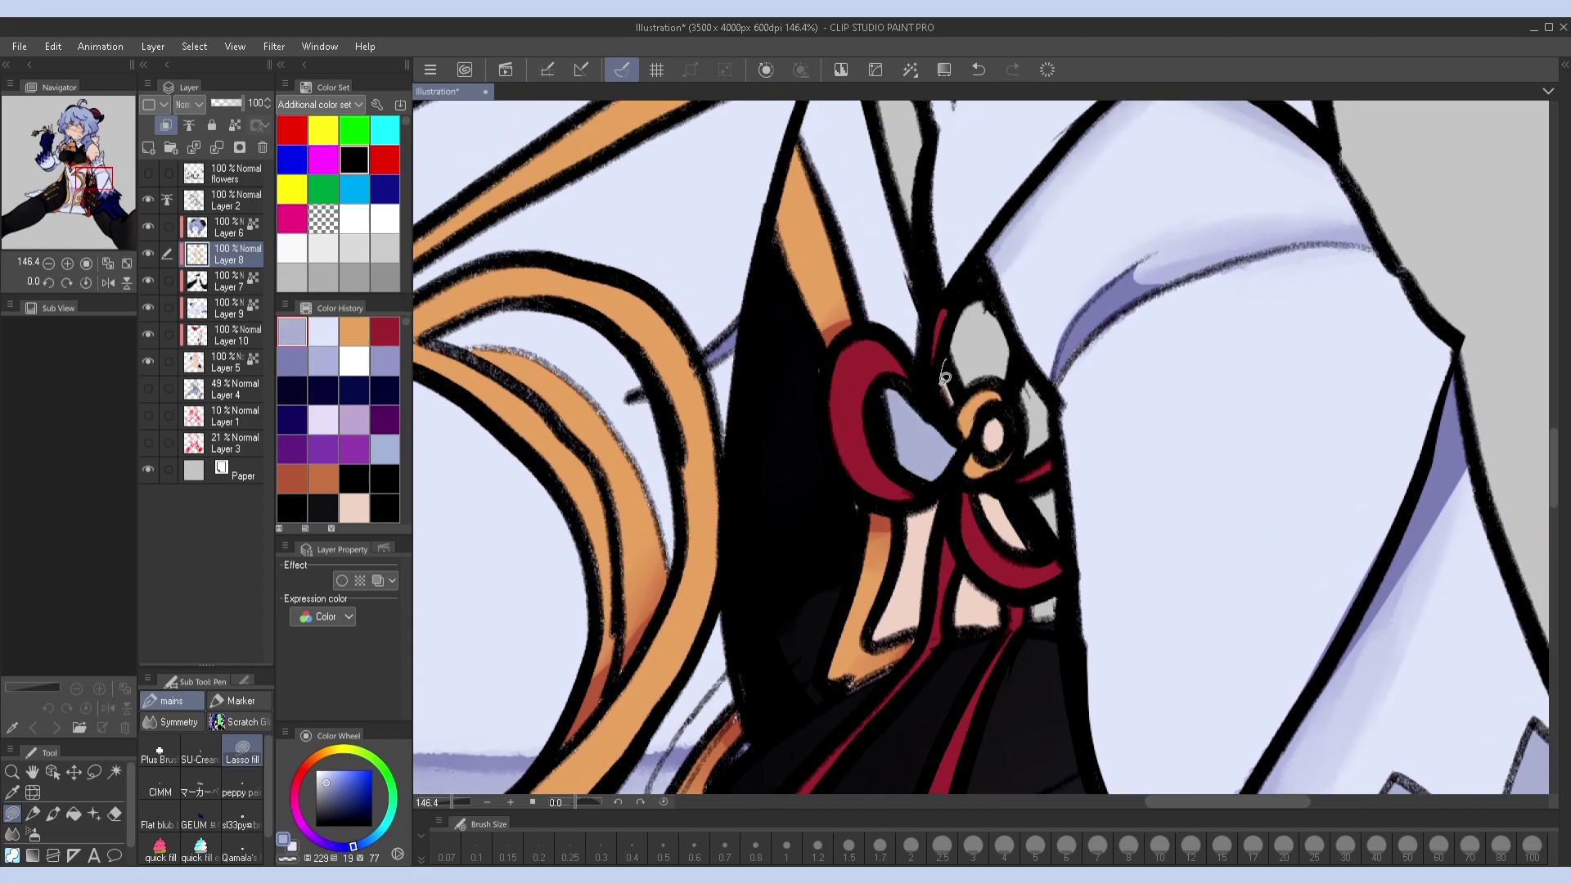
mouse_move(904, 549)
left_mouse_down()
mouse_move(947, 493)
mouse_move(961, 573)
left_mouse_up()
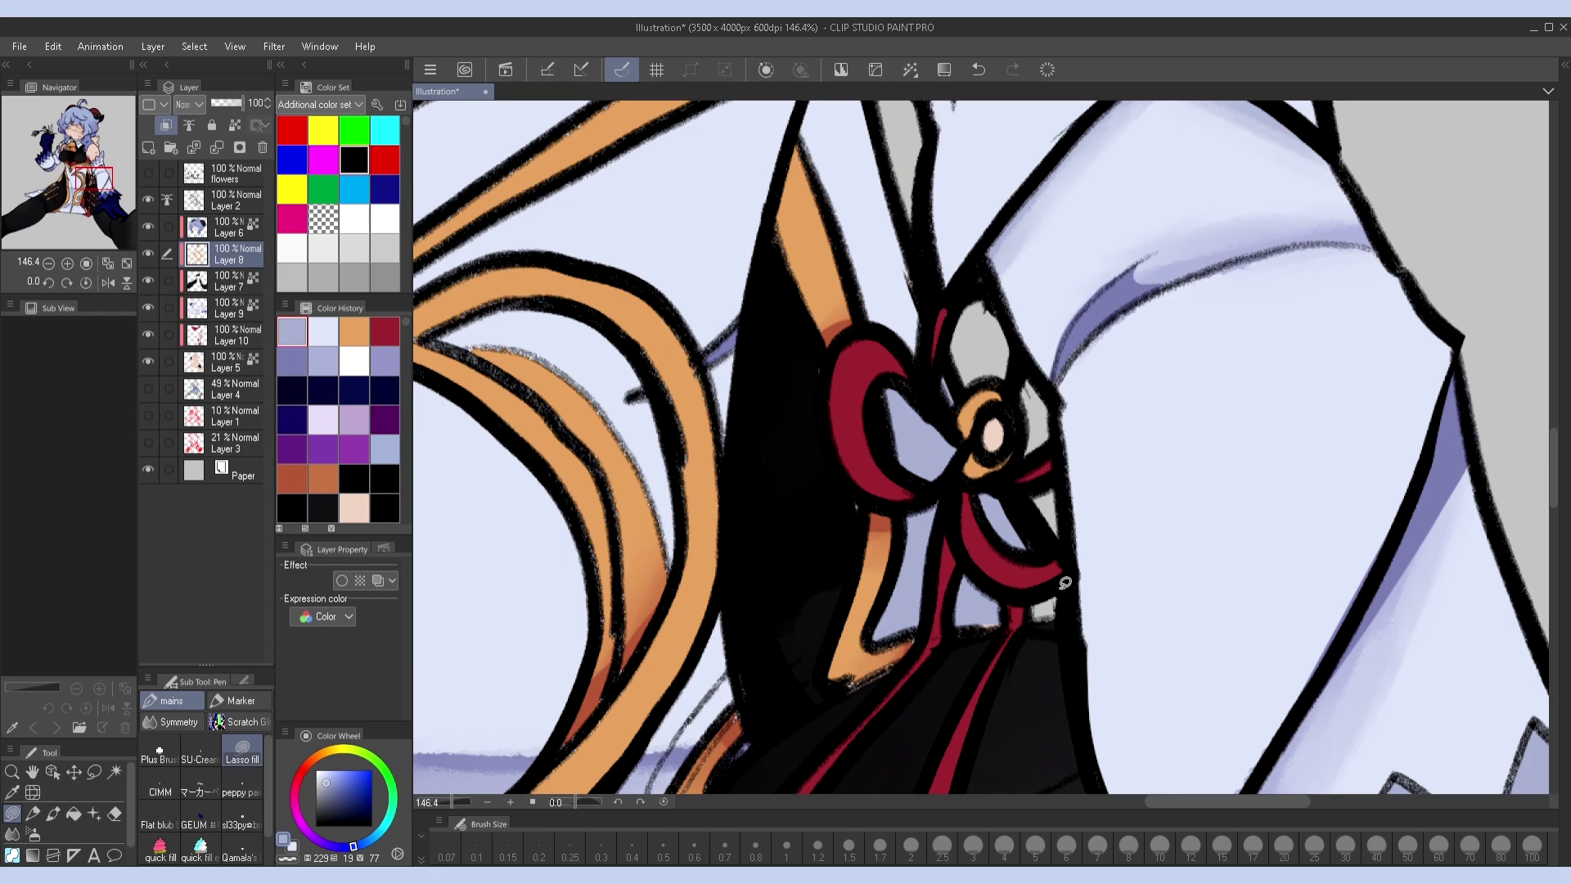
left_click(1111, 285, "alt")
mouse_move(920, 301)
left_mouse_down()
mouse_move(892, 315)
mouse_move(922, 396)
left_mouse_up()
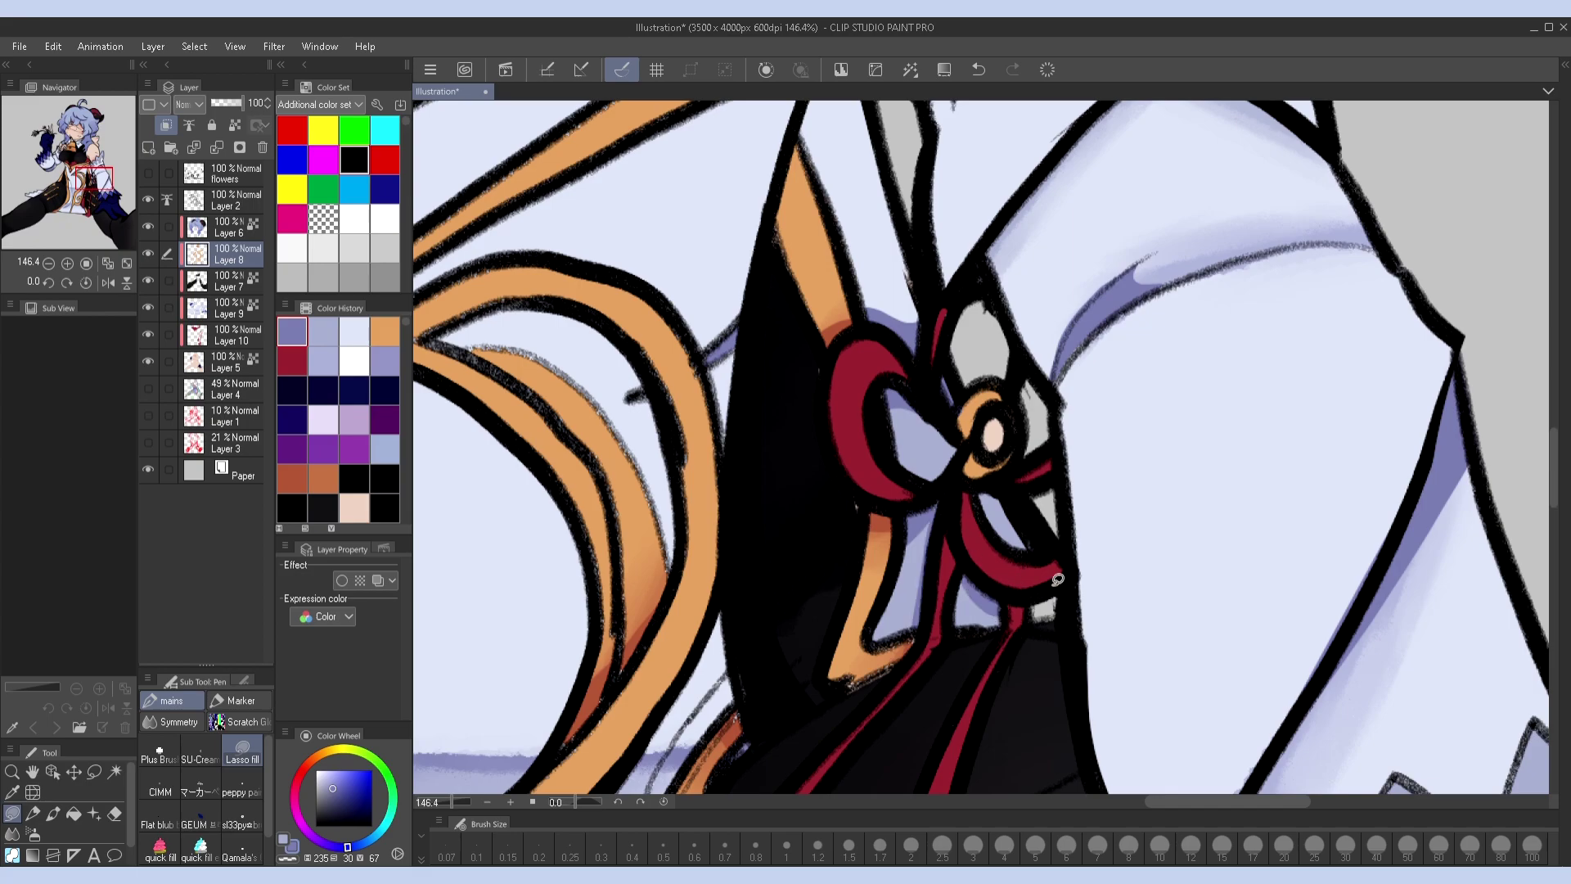
left_click_drag(1028, 582, 1023, 286)
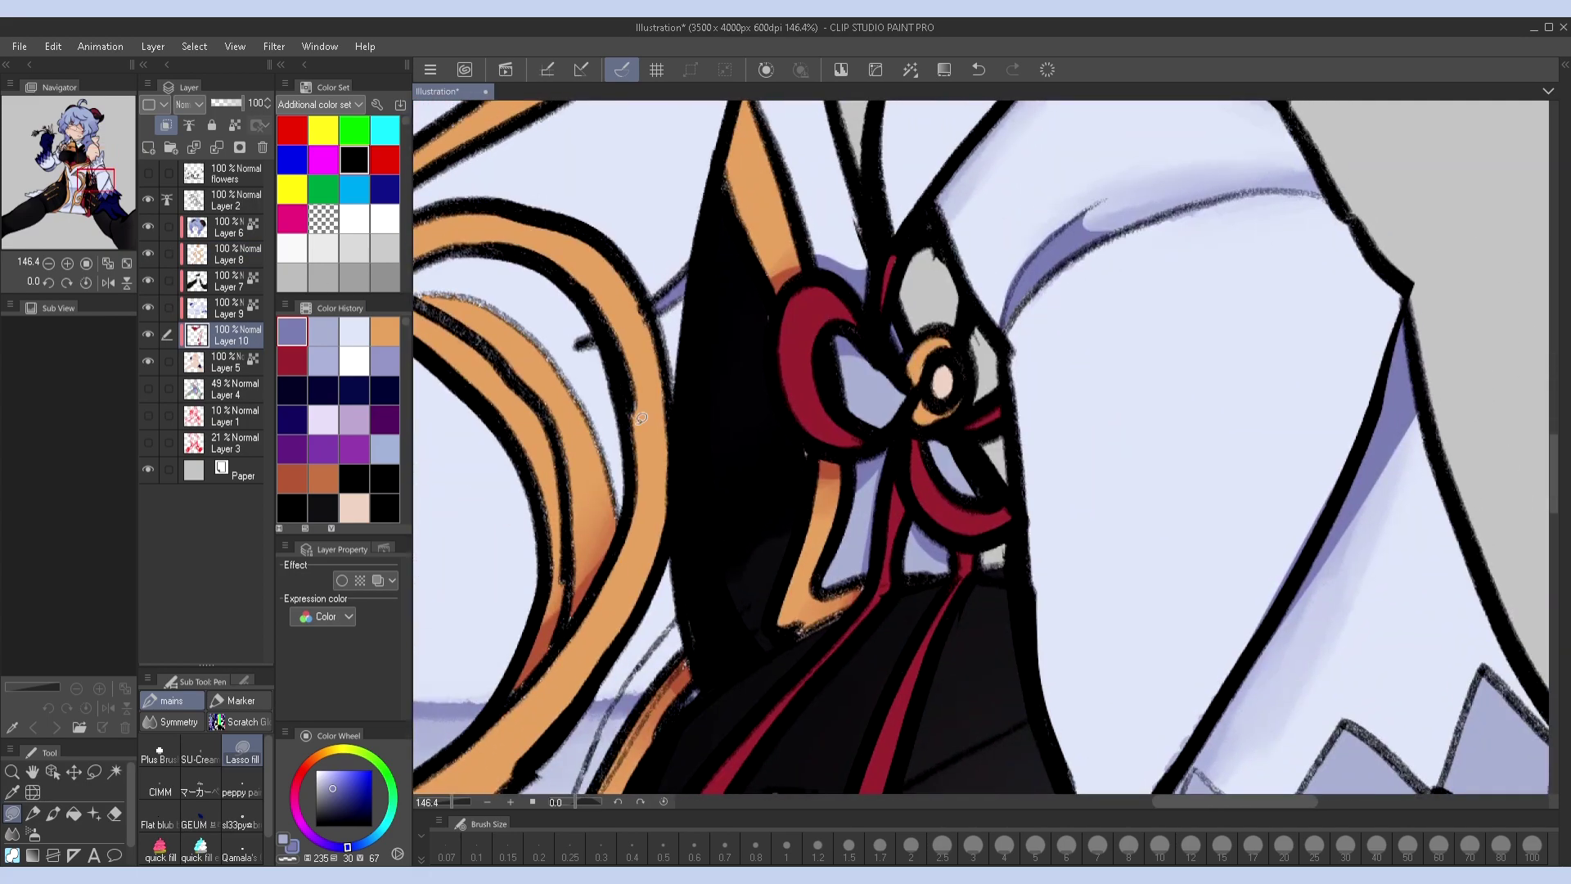
Activate the crimson layer, lock its transparent pixels and brush dark crimson shading onto the waist bow's large loop
left_click(292, 360)
left_click(242, 824)
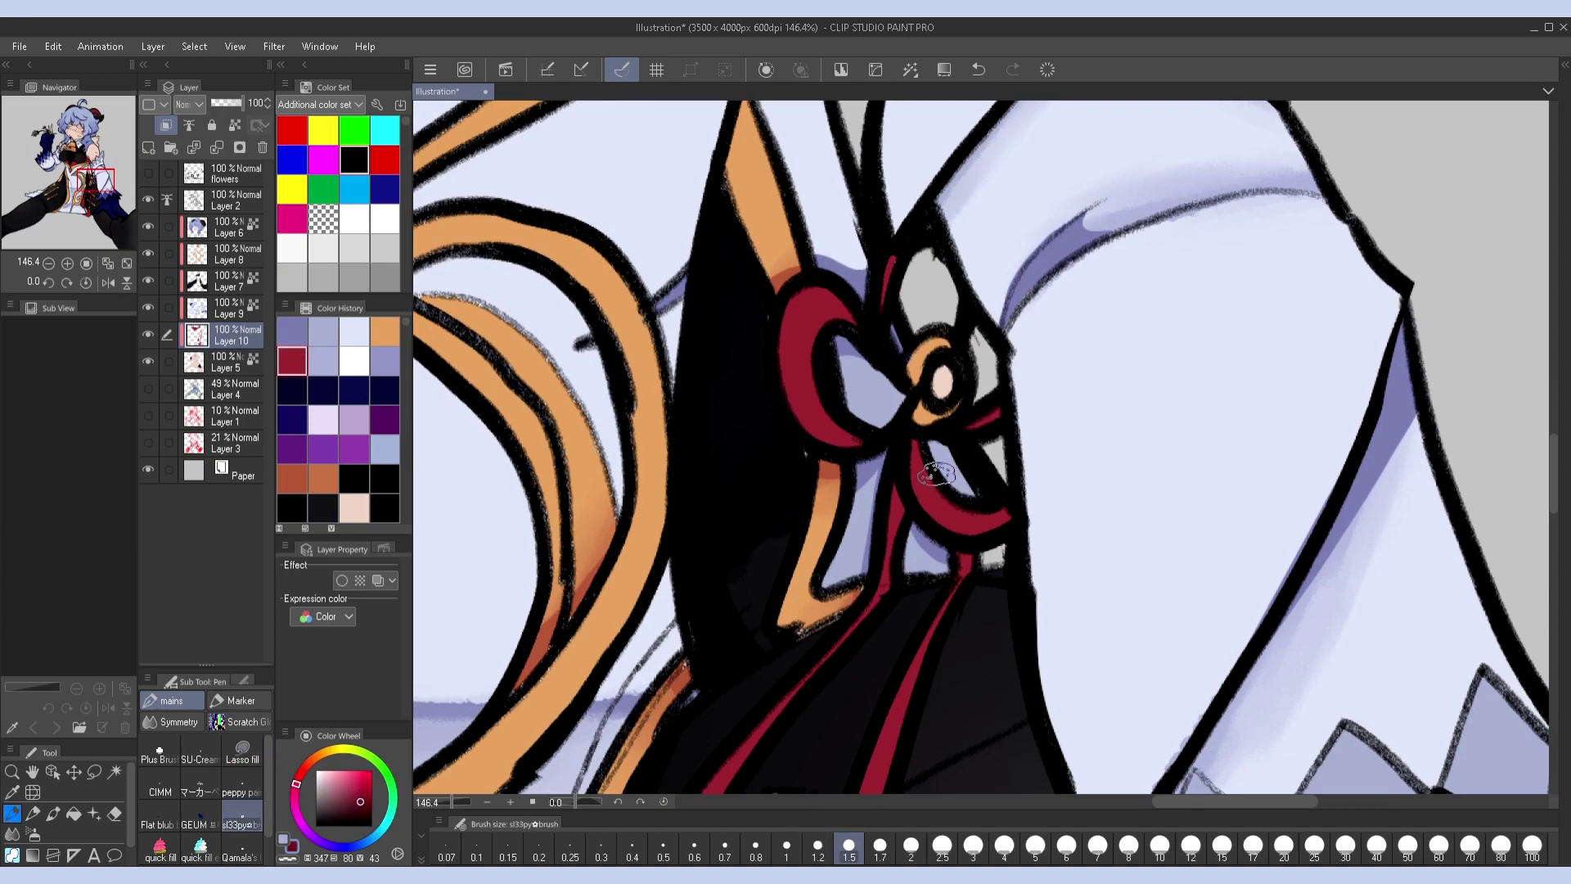
left_click_drag(855, 311, 835, 290)
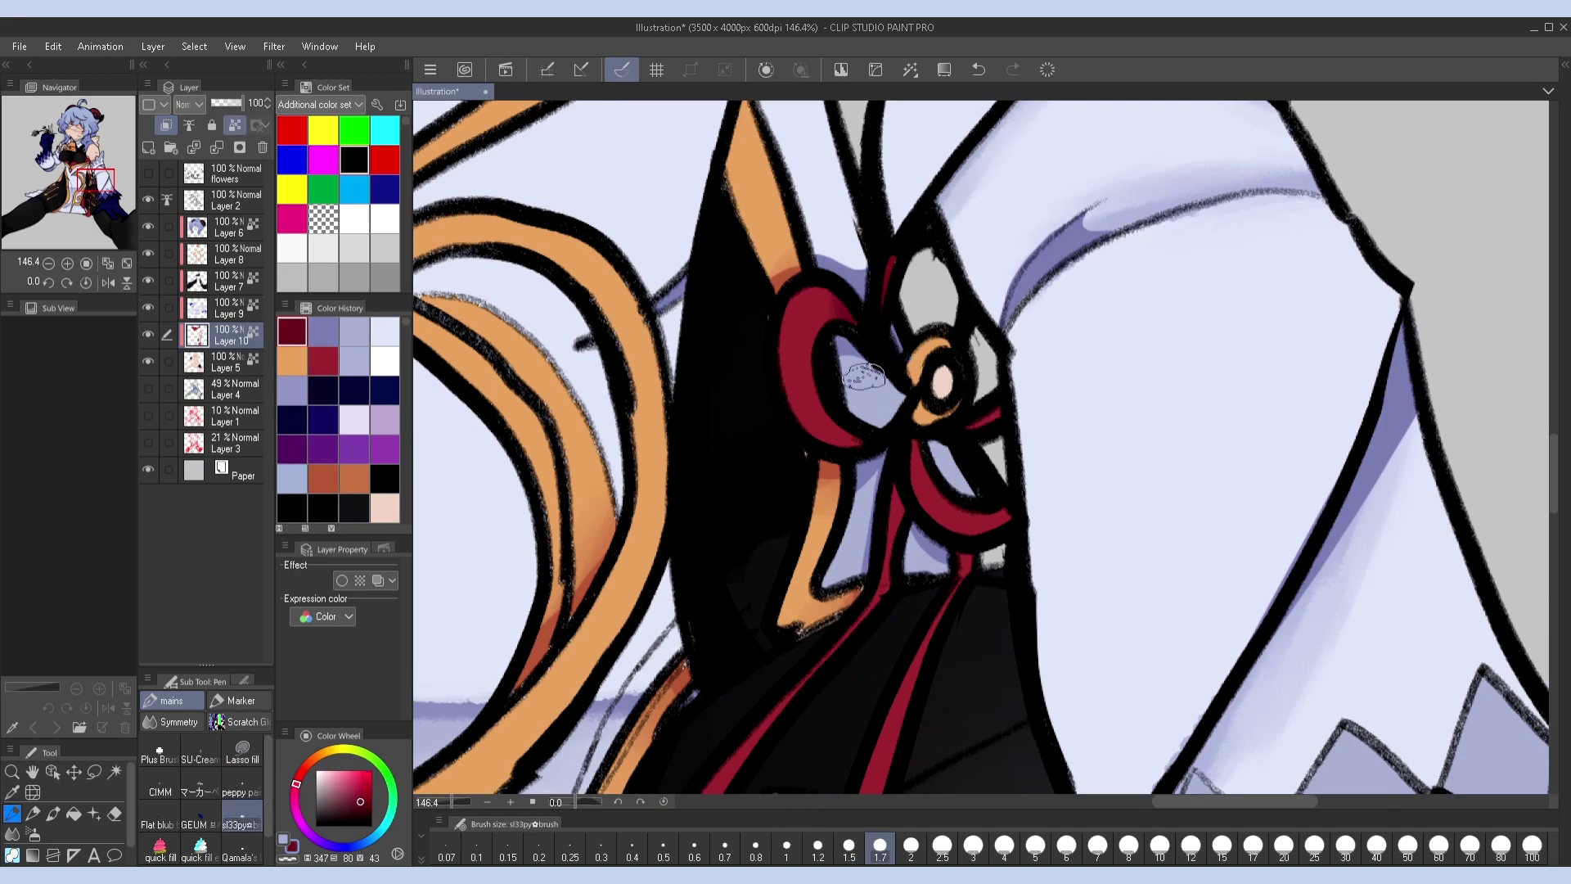
key("bracketleft")
key("bracketleft")
key("bracketleft")
key("bracketleft")
key("bracketleft")
key("bracketright")
key("bracketright")
key("bracketright")
key("bracketright")
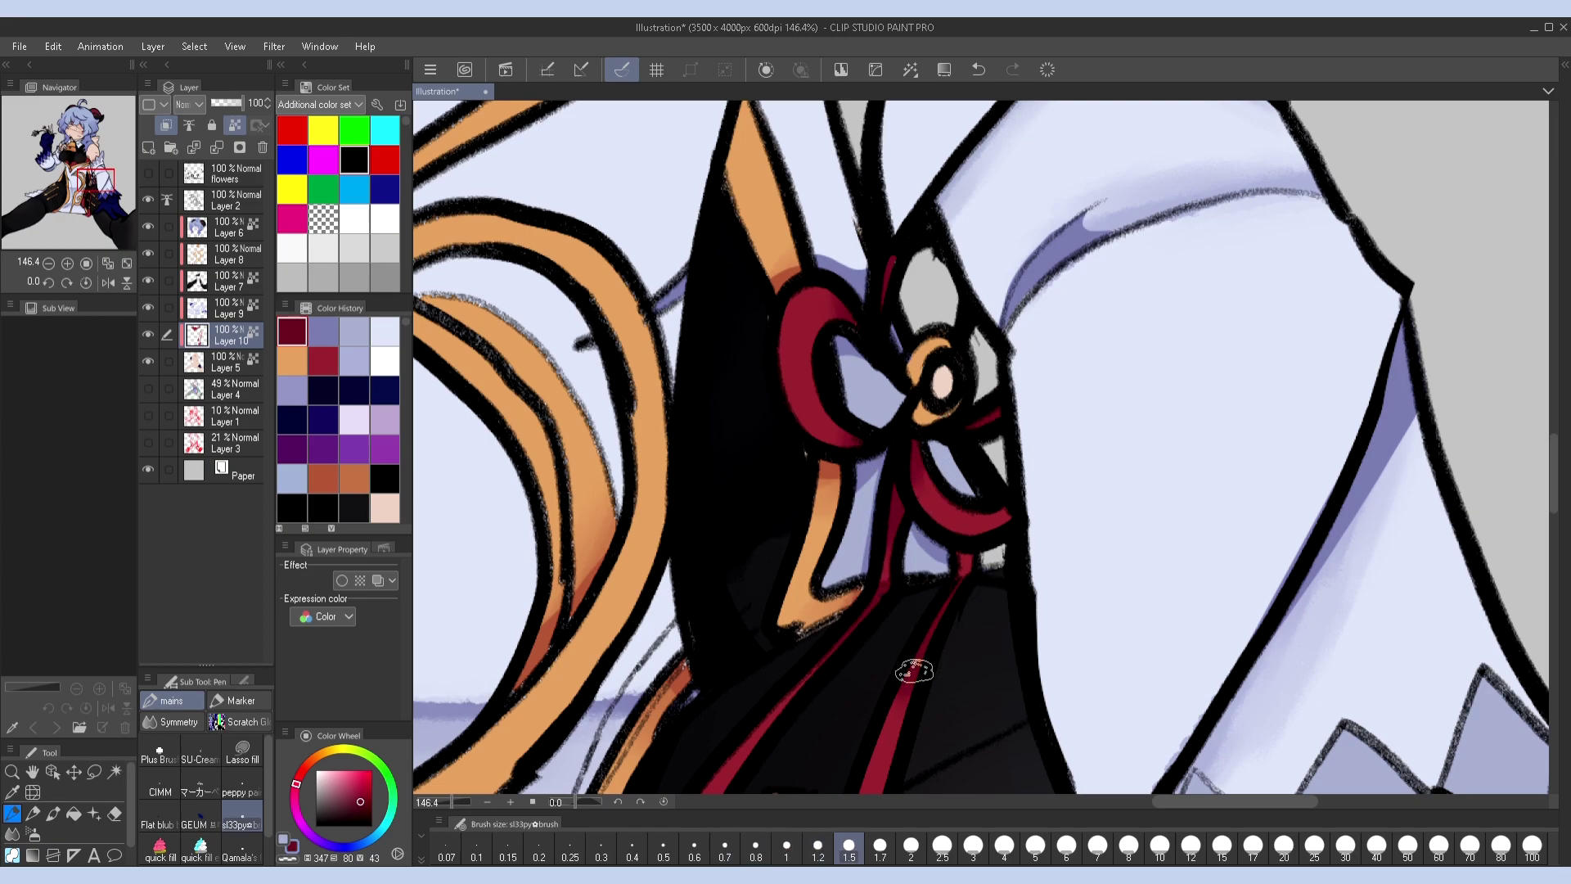
Shade the bow's lower loop and ribbon tops dark crimson and deepen the darkest spots with maroon
key("bracketleft")
key("bracketleft")
key("bracketleft")
key("bracketright")
key("bracketright")
key("bracketright")
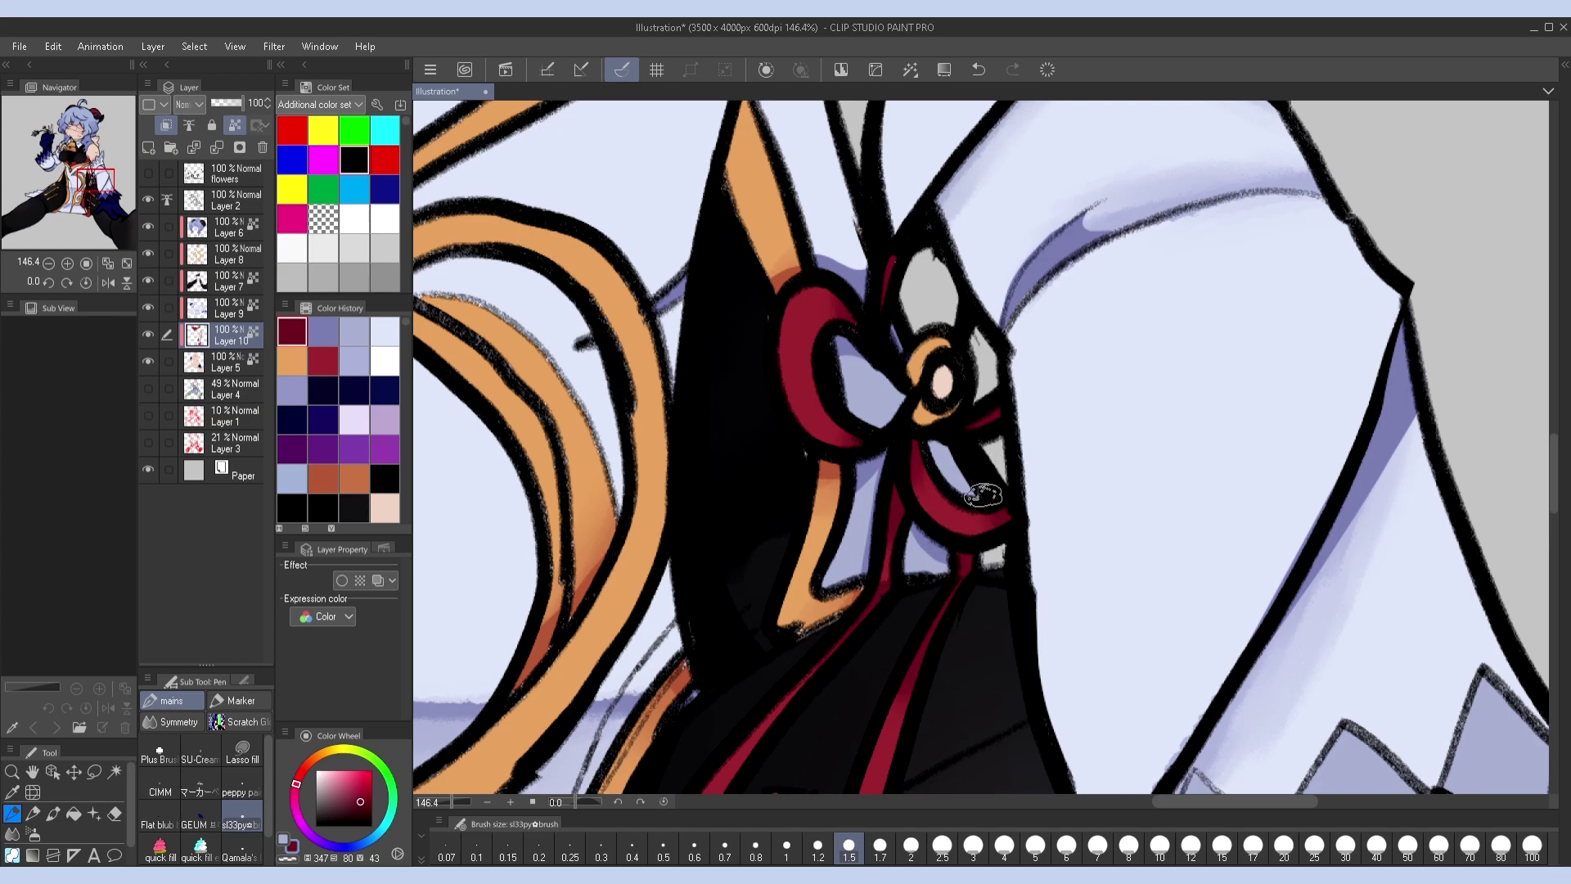
left_click_drag(899, 575, 882, 575)
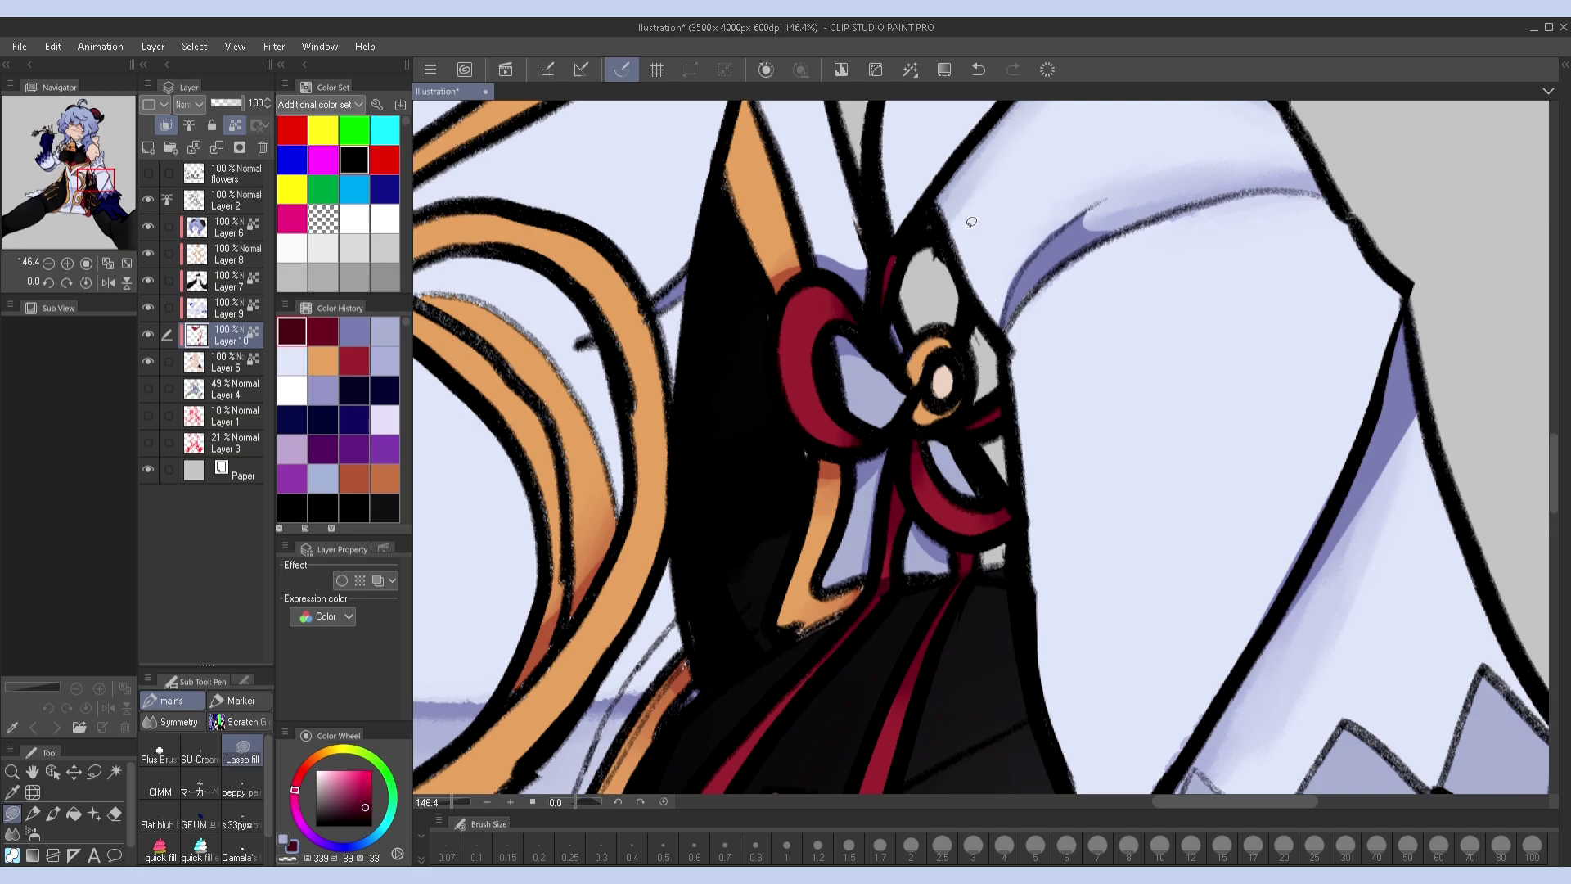
Create a new layer below the crimson one and lasso-fill the gem at the bow's center bright blue
scroll(1000, 432, "down", 2)
key("ctrl+shift+n")
left_click(356, 770)
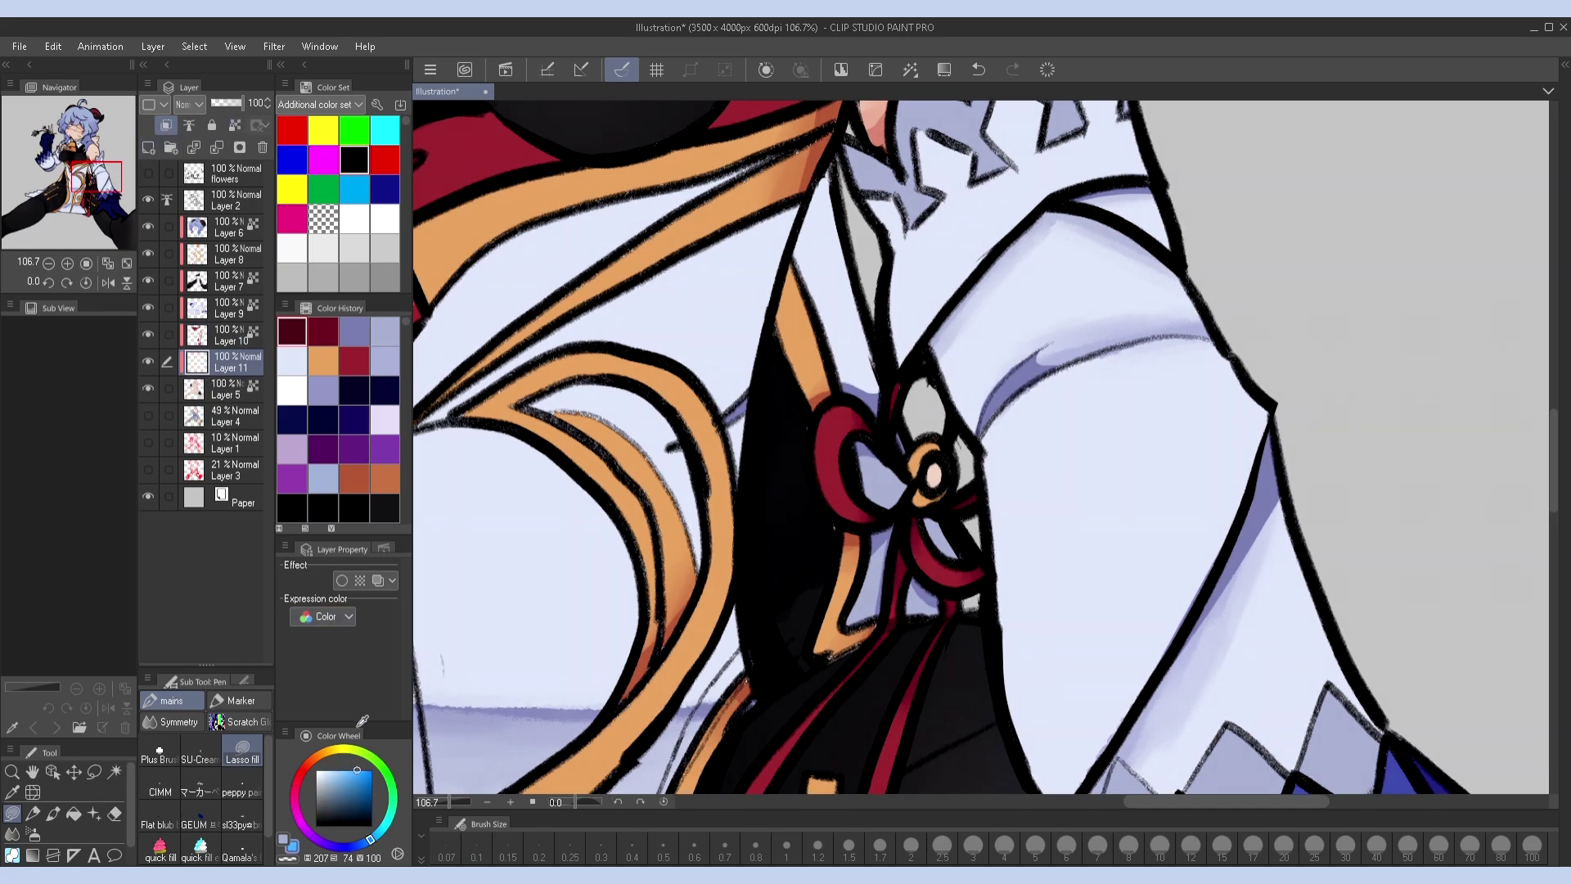
left_click(927, 481)
mouse_move(927, 481)
left_mouse_down()
mouse_move(1144, 726)
mouse_move(1021, 585)
mouse_move(927, 215)
left_mouse_up()
scroll(920, 246, "down", 5)
scroll(920, 245, "up", 5)
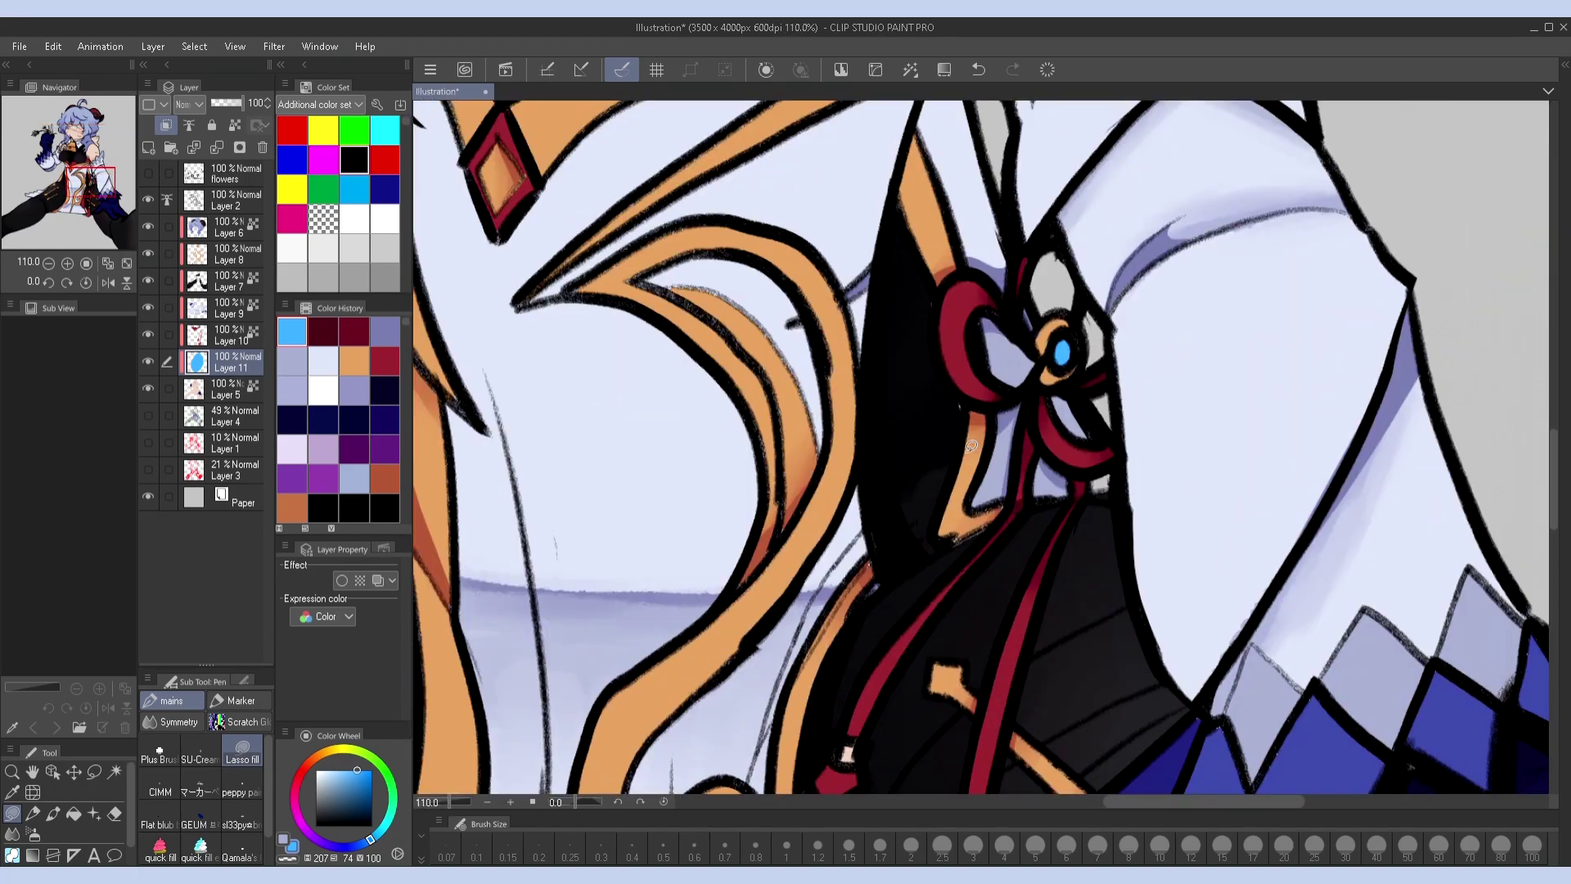
Activate the gold trim layer and shade the ring around the blue gem with two darker oranges
left_click(920, 179, "alt")
left_click(236, 336)
left_click(236, 254)
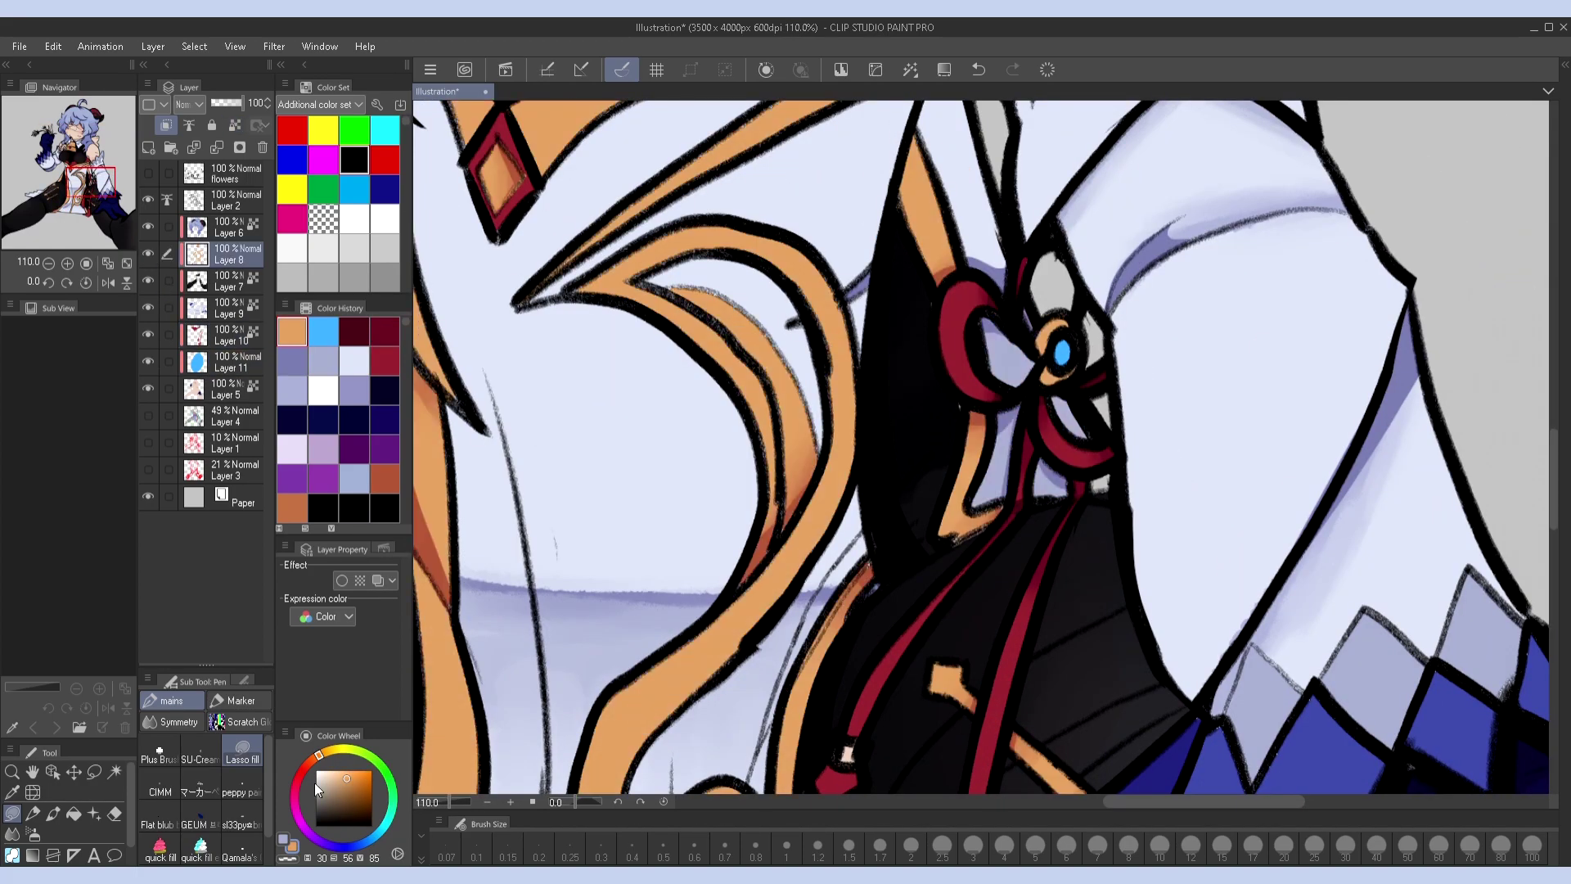
left_click(1029, 423, "alt")
left_click_drag(1029, 423, 1017, 372)
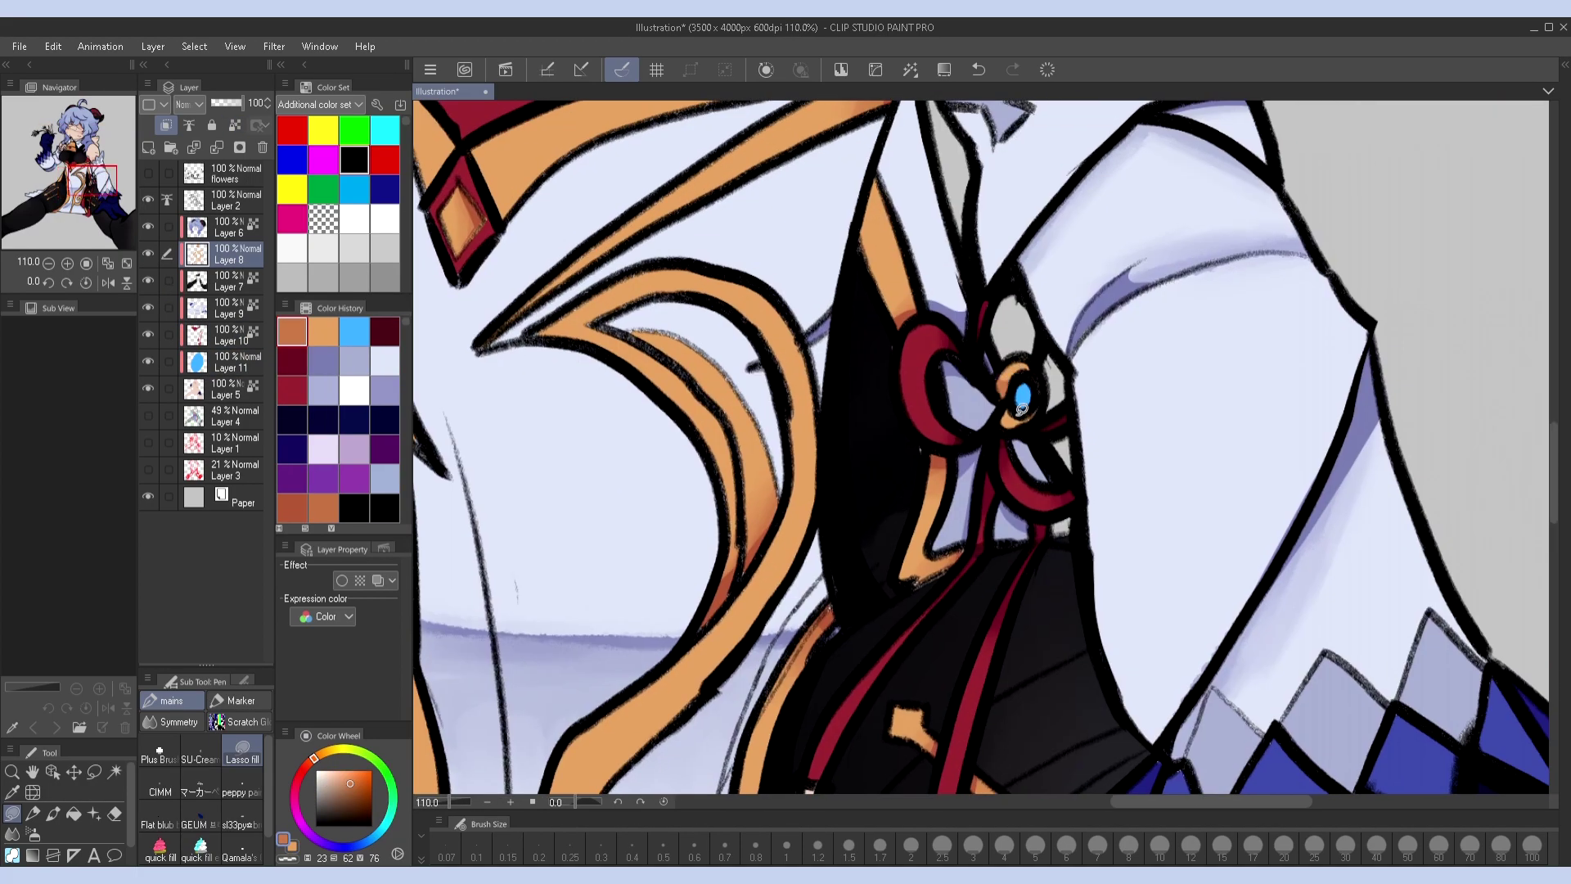
left_click(957, 192, "alt")
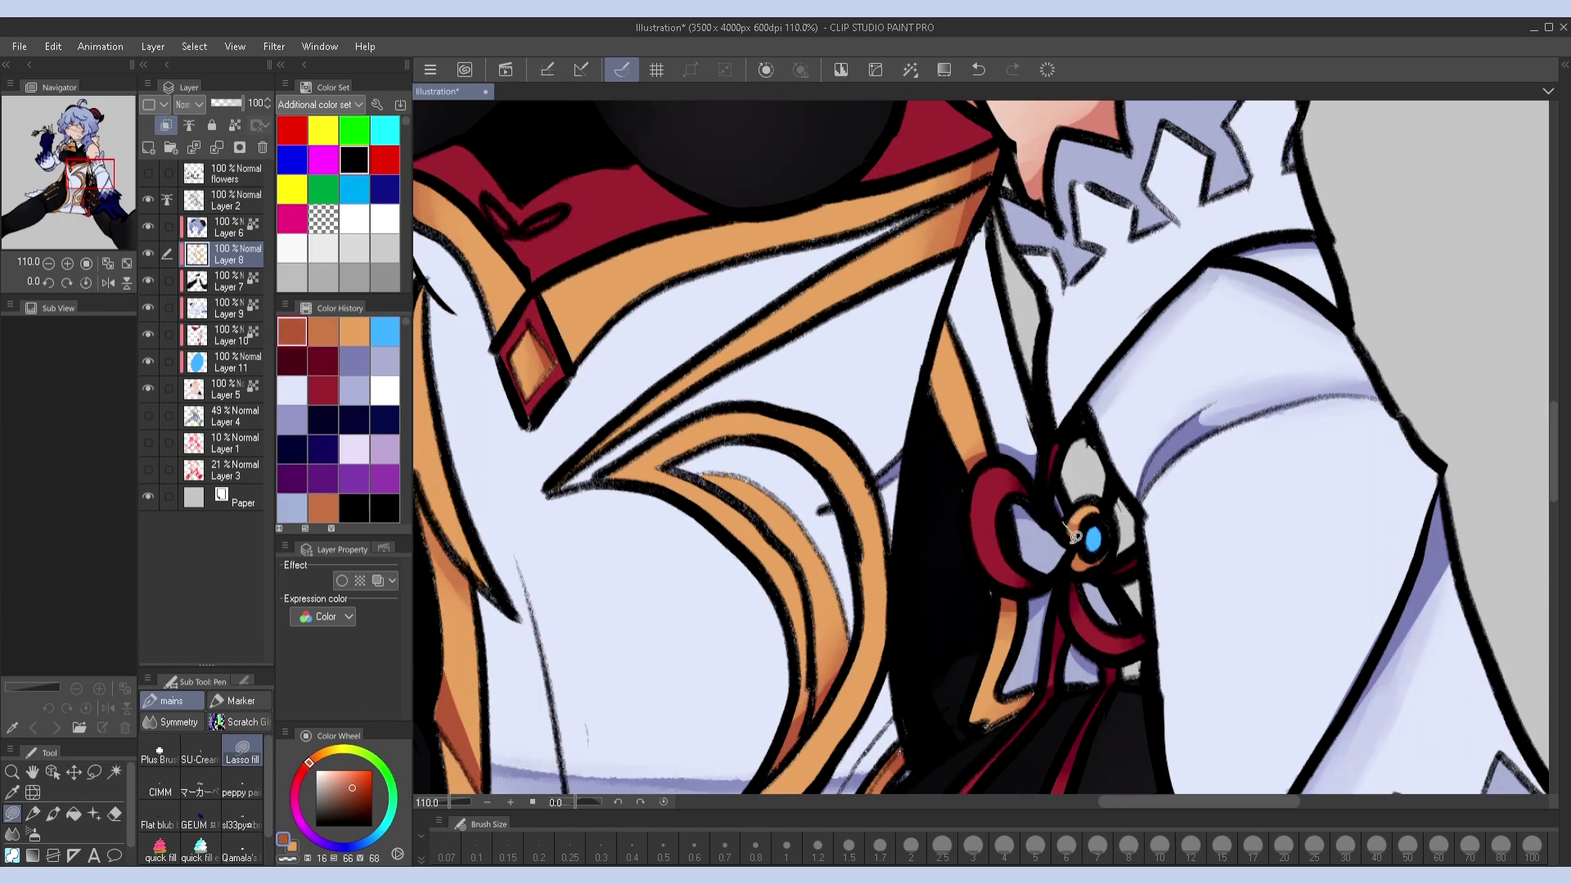
left_click_drag(1116, 543, 978, 460)
Activate the gem layer and add a light blue highlight to the blue gem
left_click(954, 455, "alt")
left_click(954, 456, "ctrl+shift")
left_click(1018, 381, "alt")
left_click_drag(1018, 381, 1106, 339)
left_click_drag(1063, 458, 1035, 405)
Fill the remaining skin-colored caps and fittings above the two tassels crimson and light orange on their layers
left_click(517, 201, "alt")
left_click_drag(518, 202, 970, 635)
left_click(851, 157, "alt")
left_click(955, 525, "ctrl+shift")
left_click(955, 526, "alt")
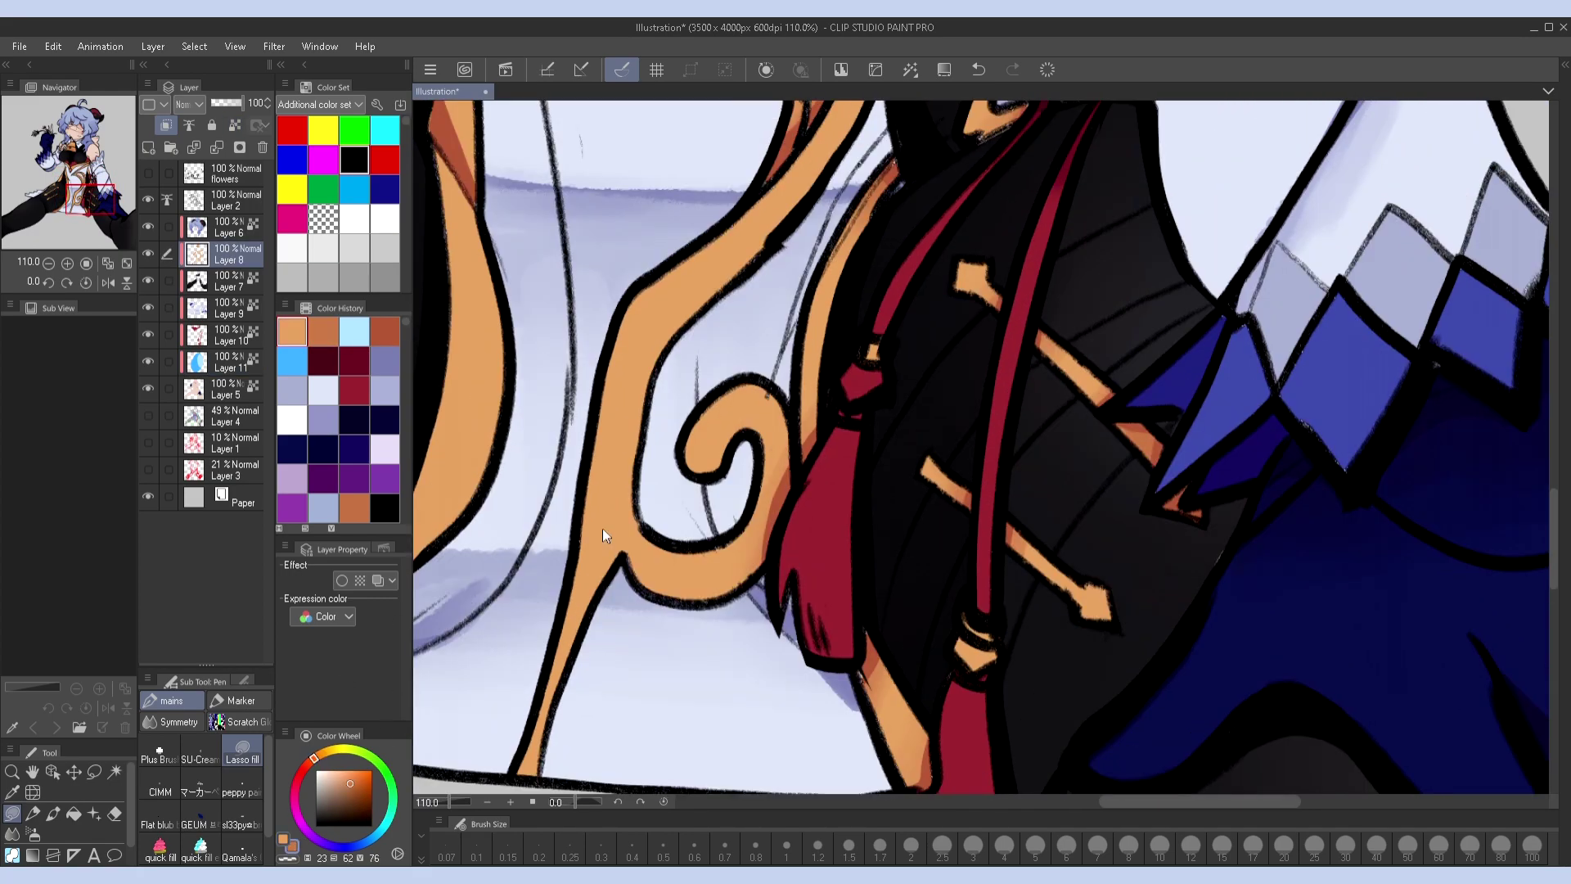
Activate the crimson layer and brush dark crimson shading onto the shorter ribbon's tassel knot, undoing a misplaced stroke
scroll(969, 628, "down", 5)
scroll(970, 628, "up", 5)
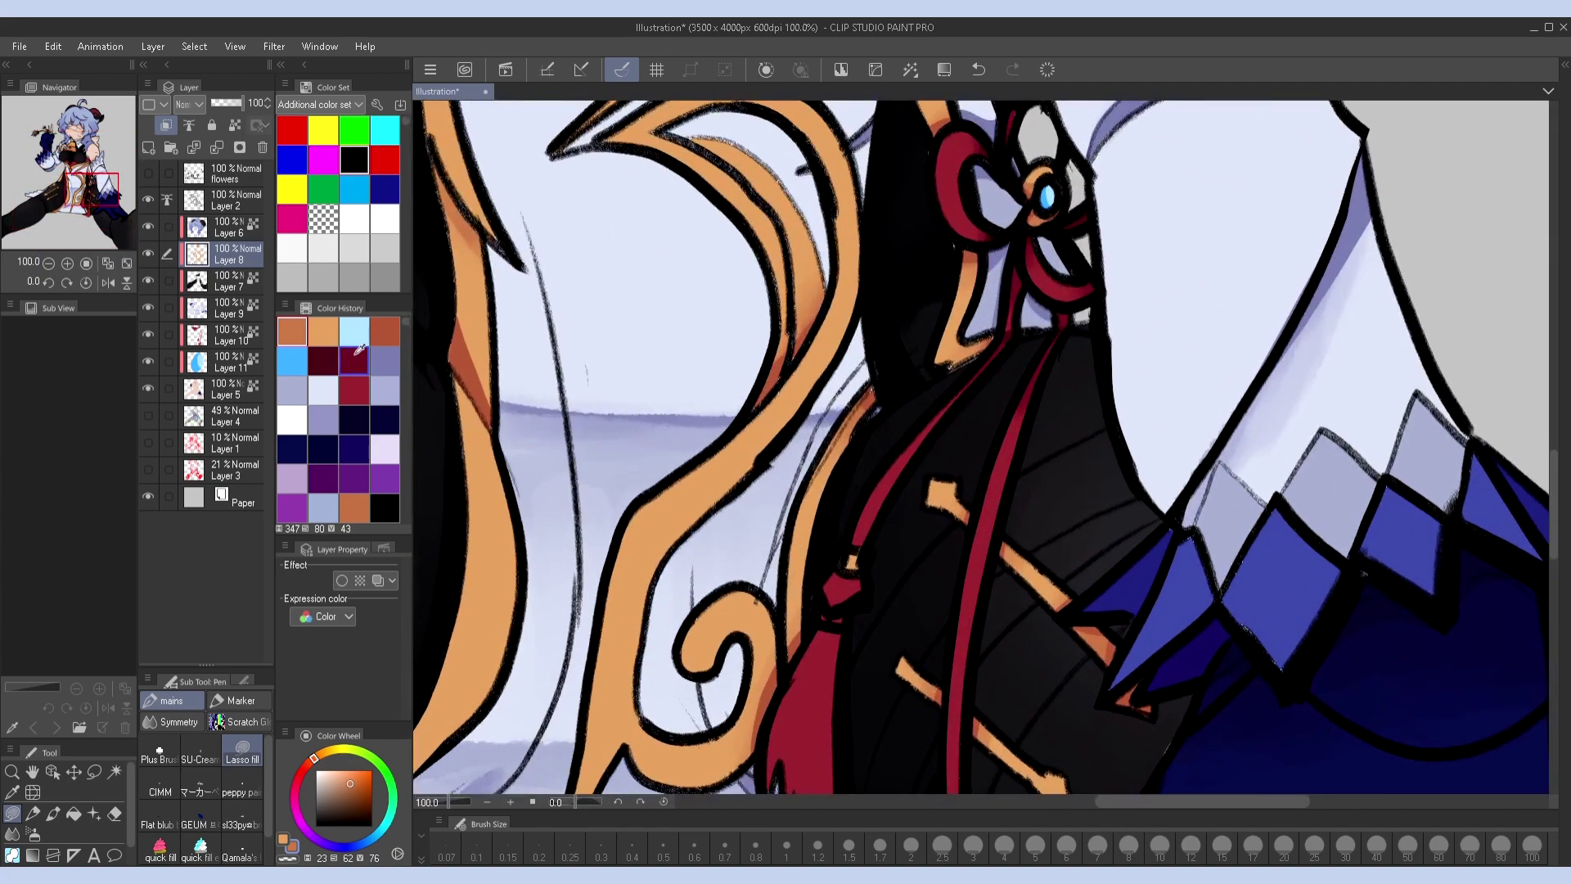
left_click(974, 605, "ctrl+shift")
left_click(974, 606, "alt")
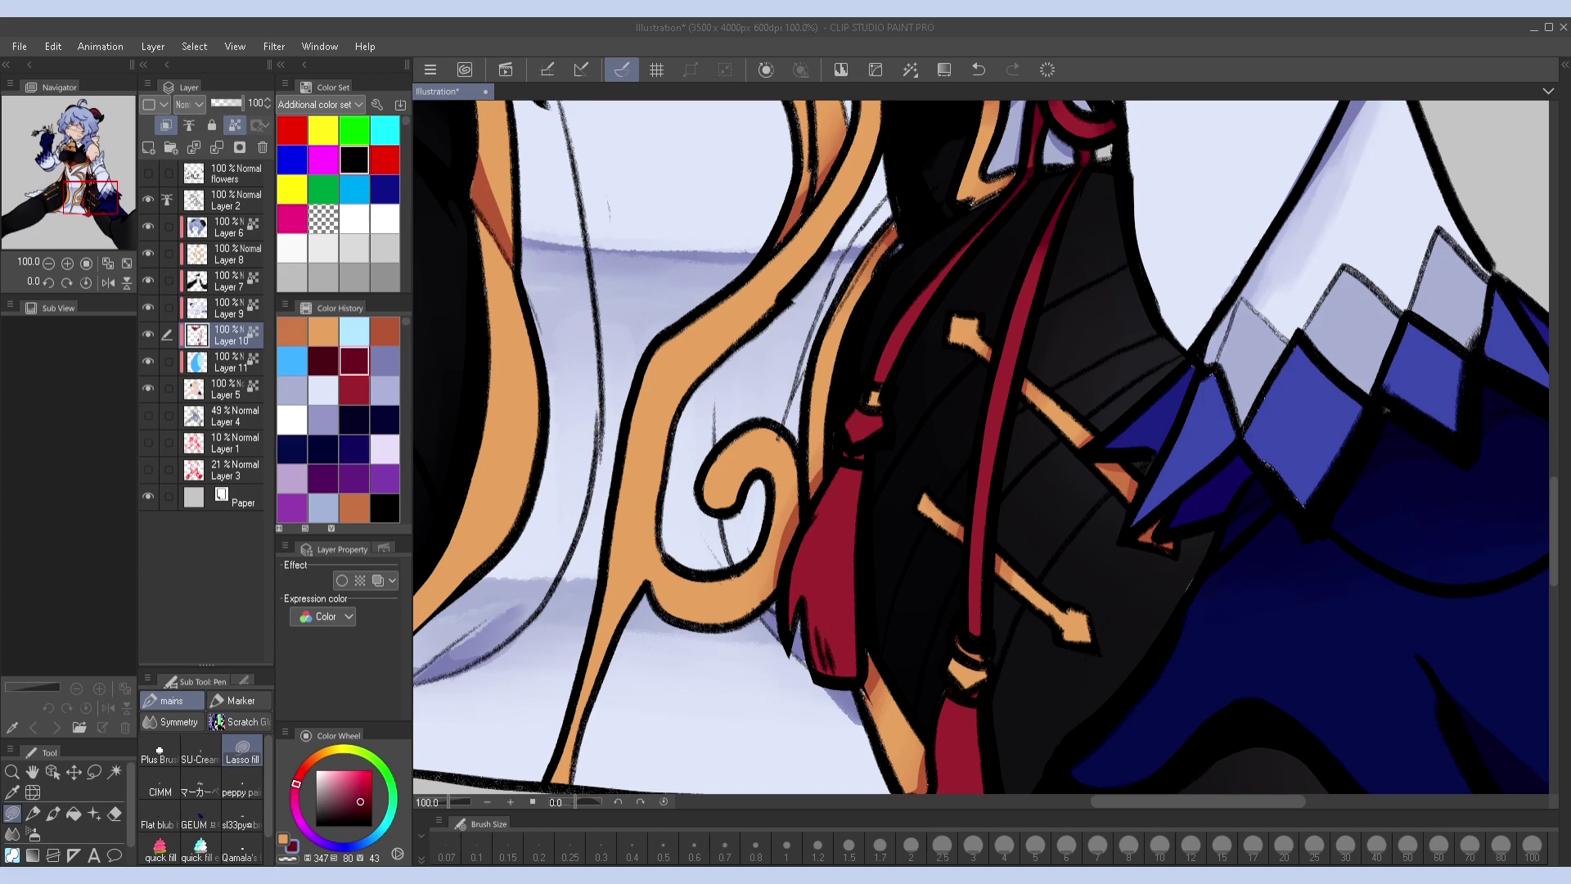
left_click(964, 533)
scroll(454, 646, "down", 1)
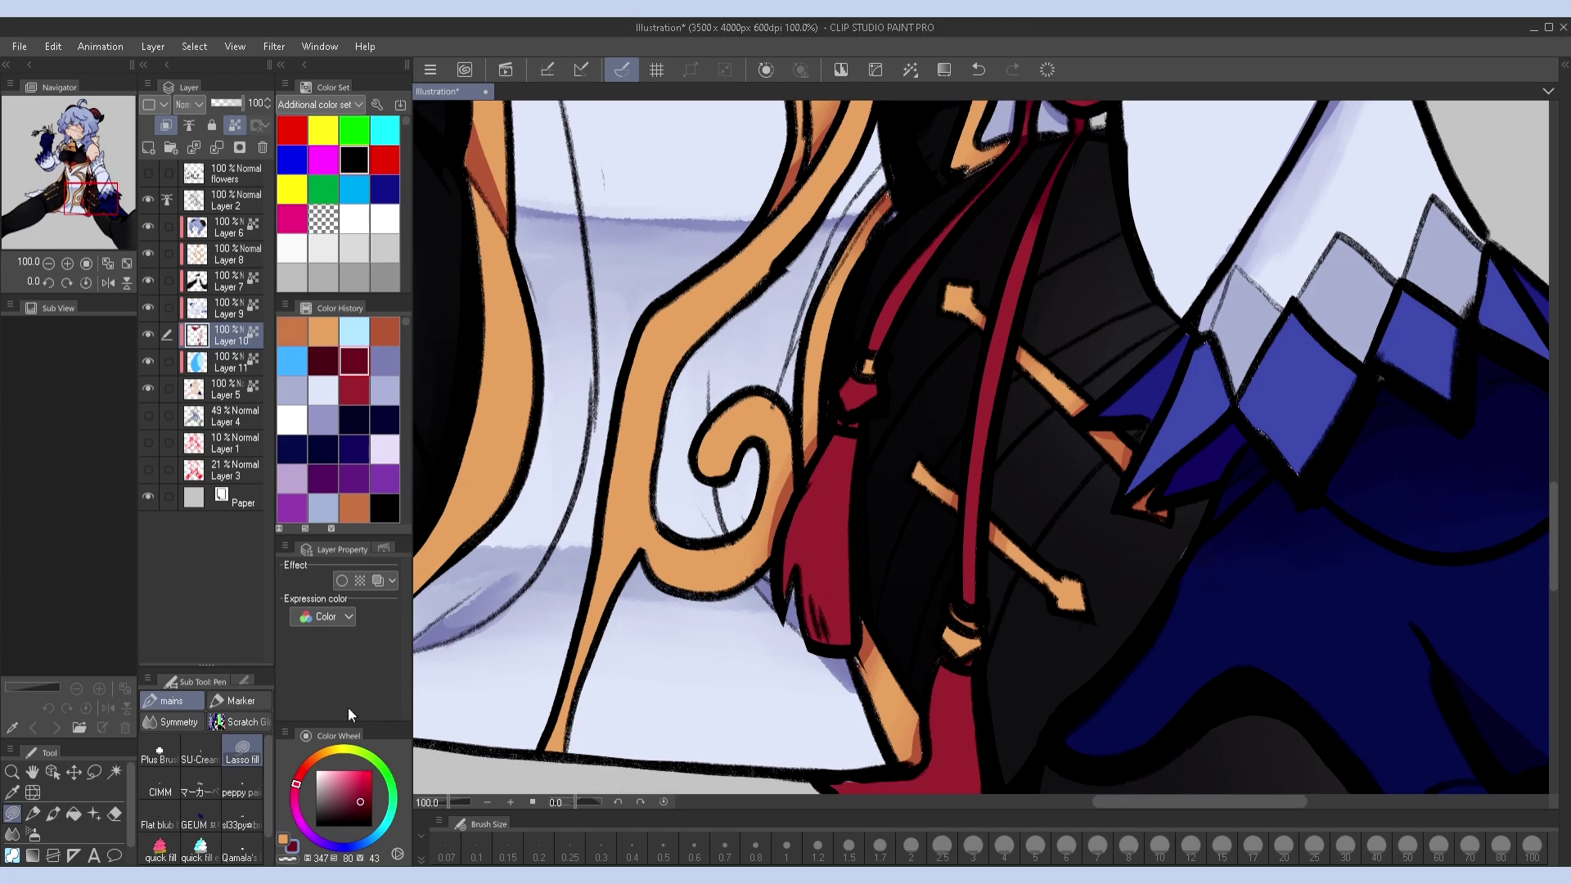
key("p")
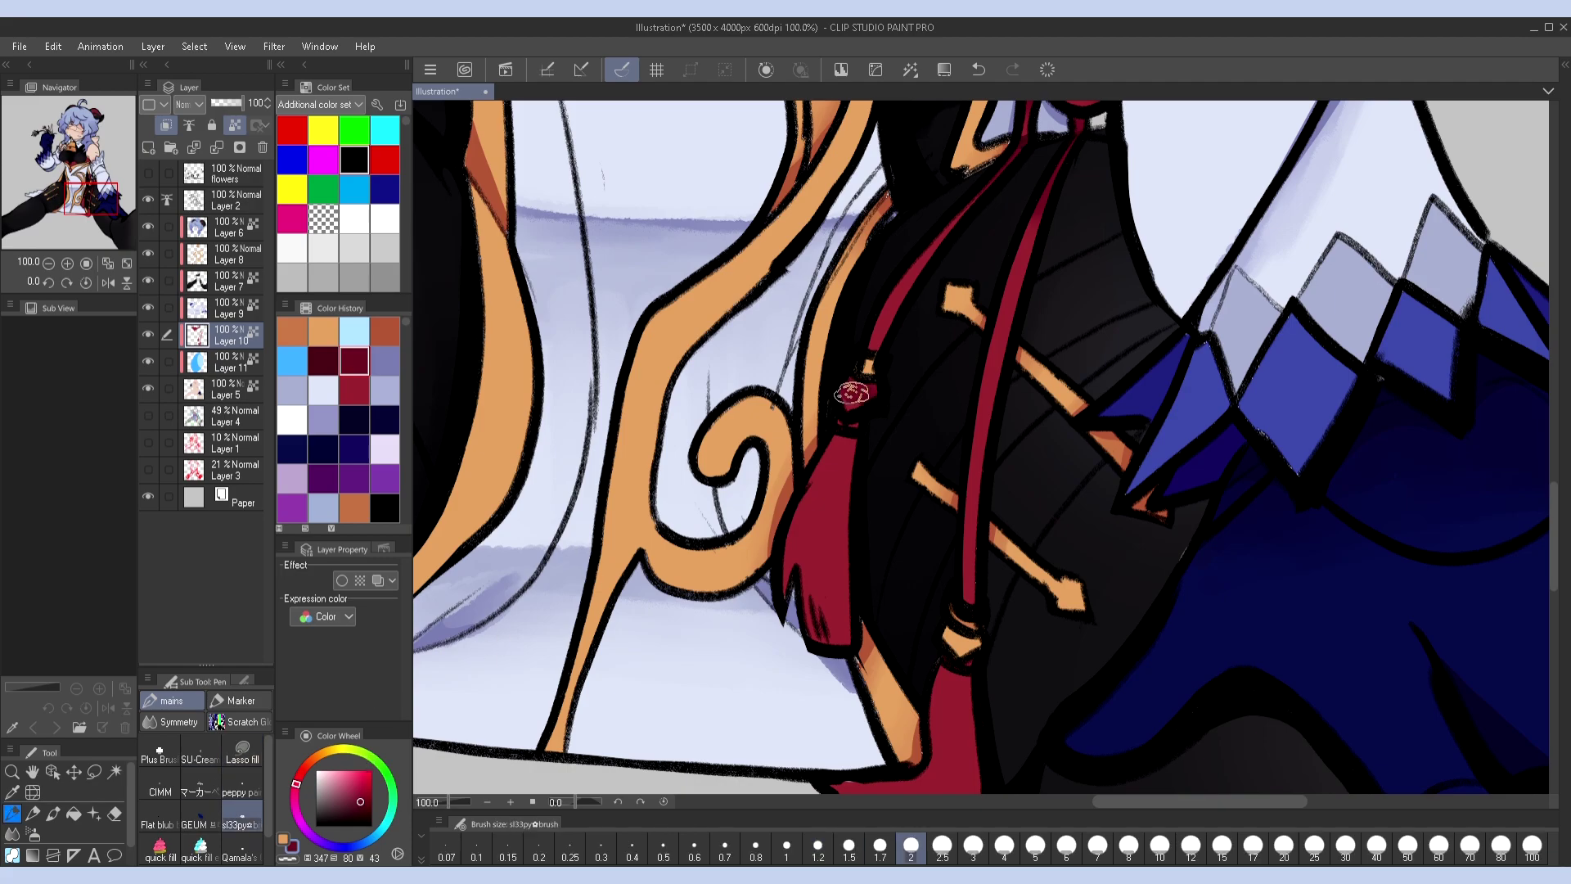
left_click_drag(876, 393, 880, 469)
key("ctrl+z")
Check the drawing mirrored, restore its orientation and brush dark crimson shading onto the hanging tassels
key("h")
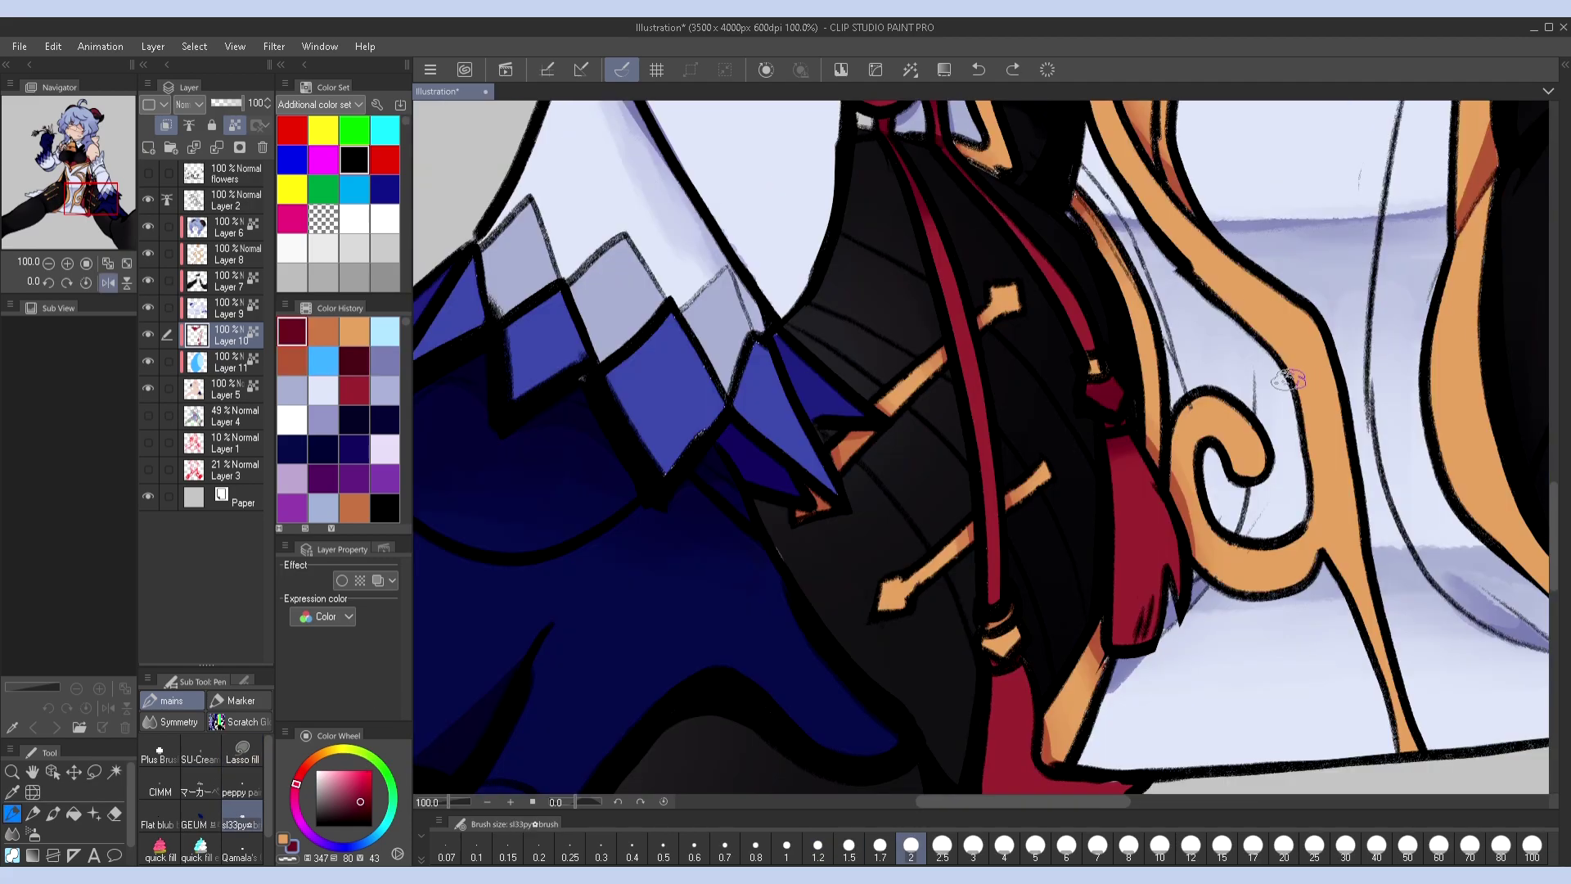
key("h")
scroll(972, 603, "down", 1)
mouse_move(953, 491)
left_mouse_down()
mouse_move(939, 525)
mouse_move(970, 554)
mouse_move(916, 565)
left_mouse_up()
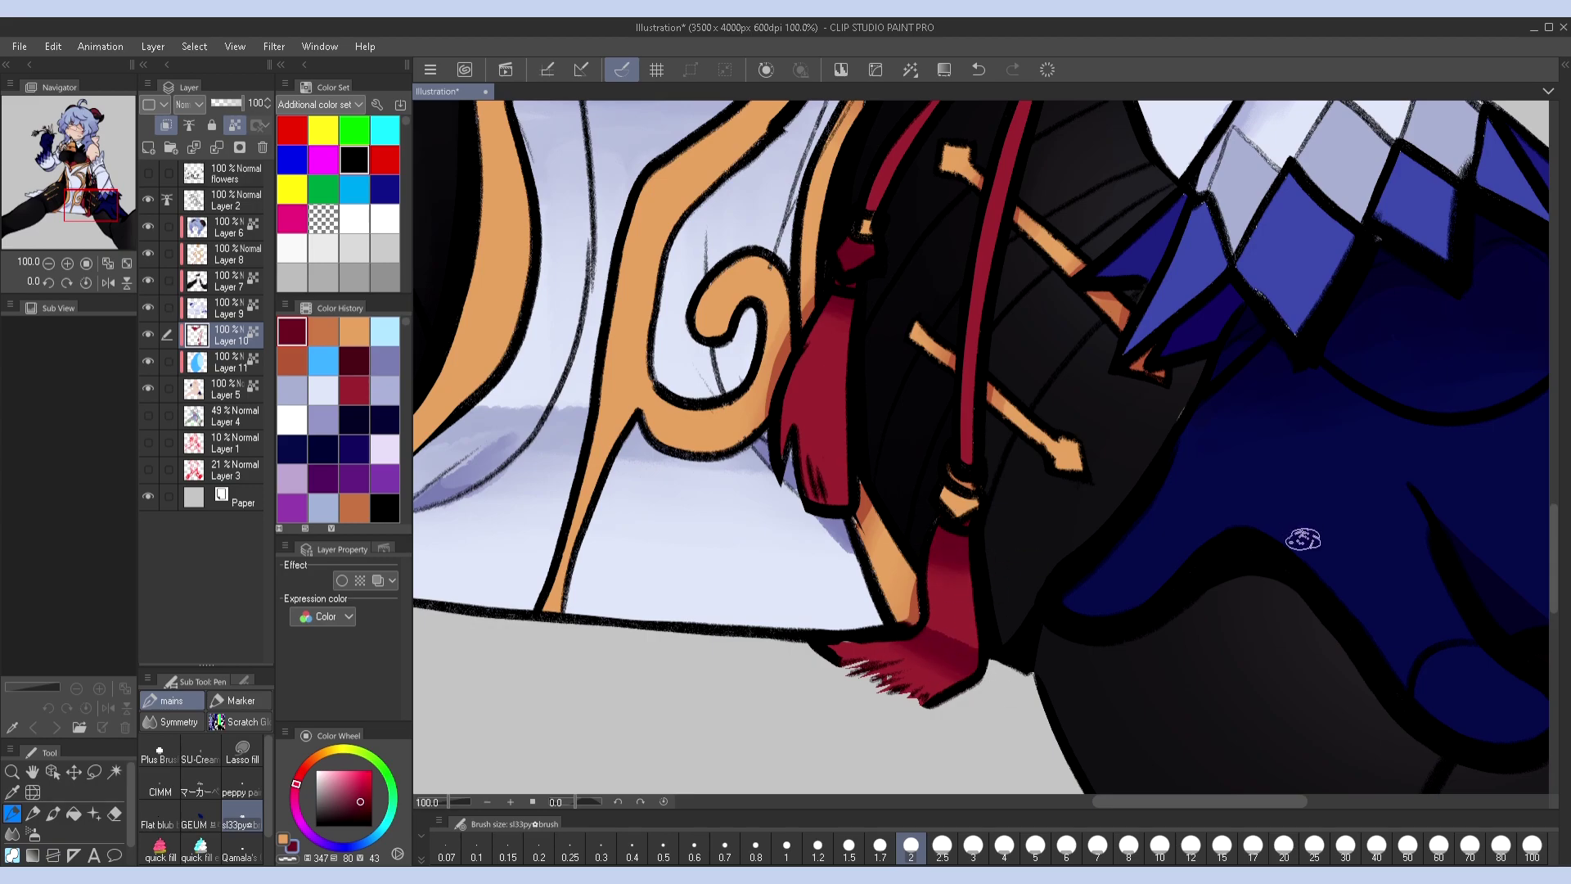
scroll(950, 409, "up", 5)
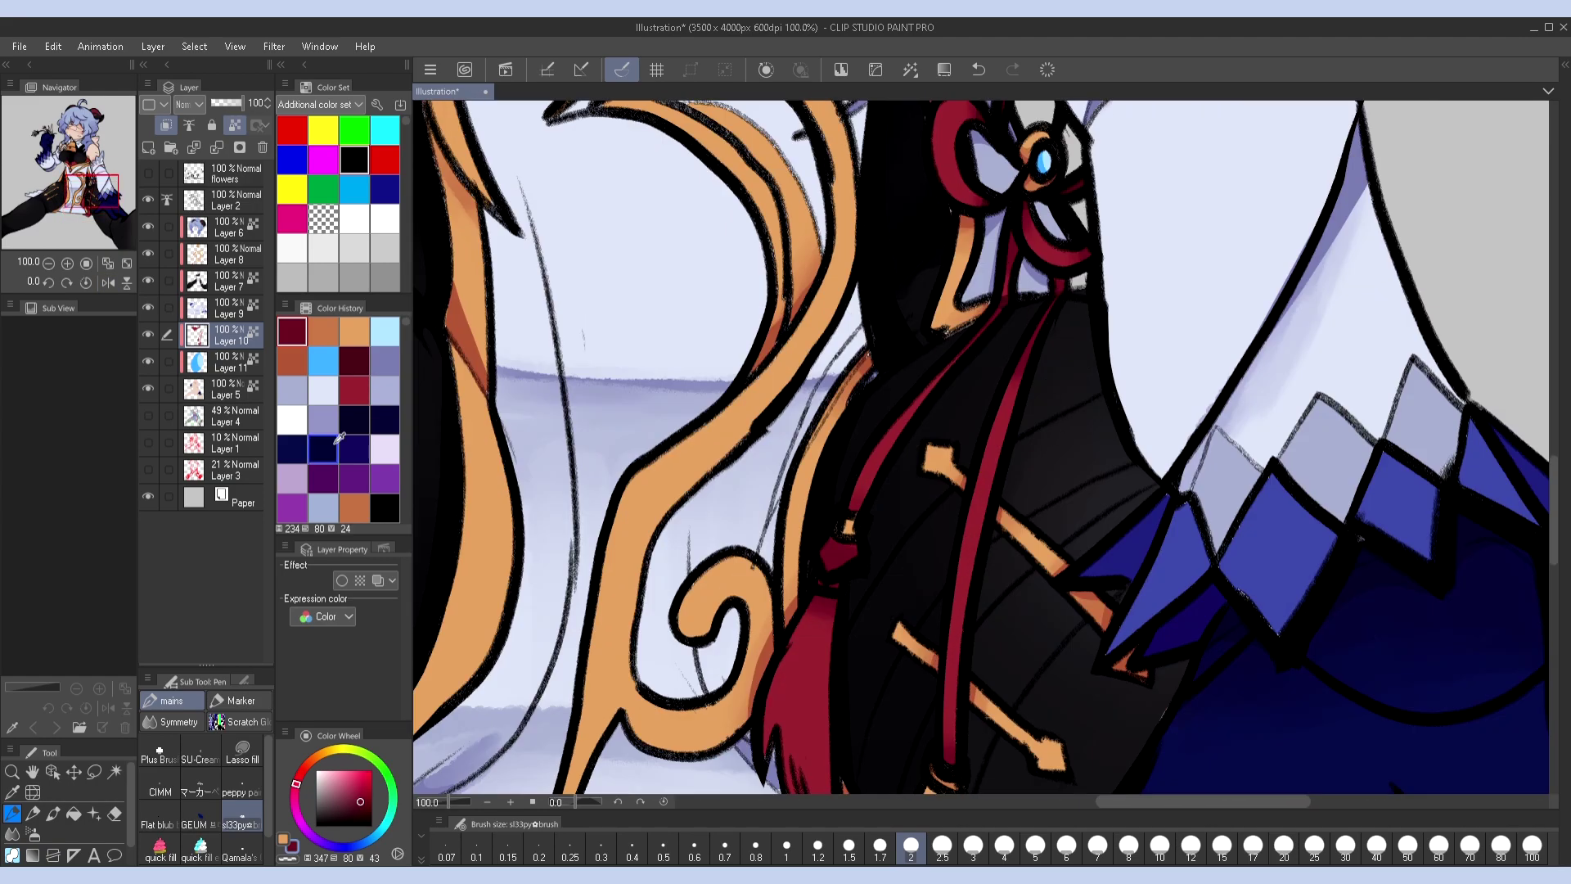
Lasso-fill the deepest shadows on the tassel caps and ribbon ends with dark maroon
left_click(354, 360)
key("g")
left_click_drag(818, 585, 817, 588)
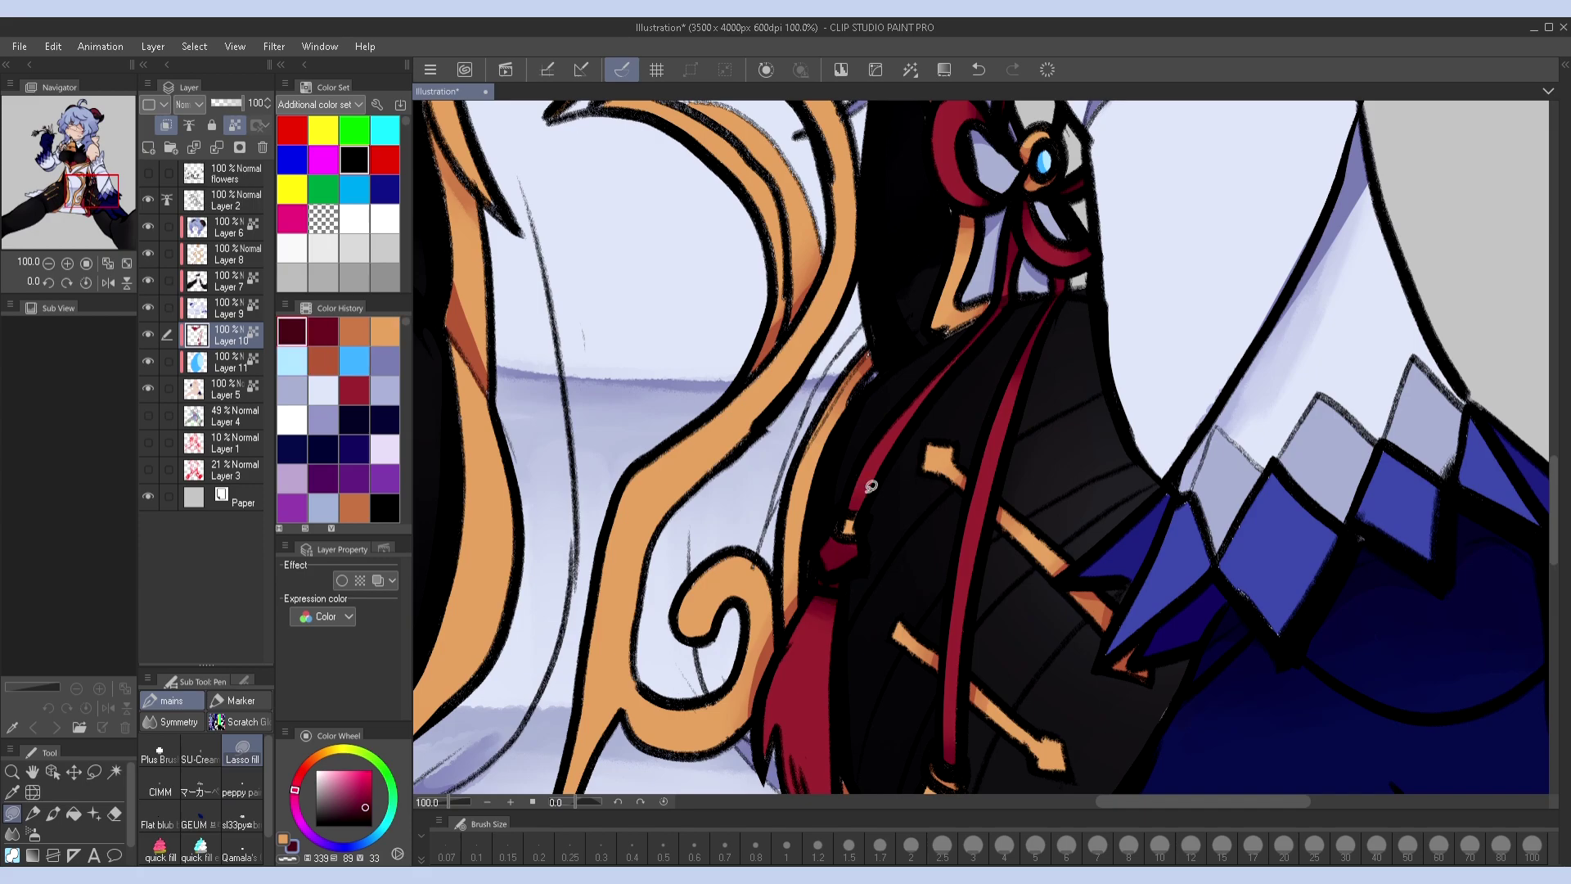
scroll(867, 531, "down", 5)
scroll(933, 532, "up", 1)
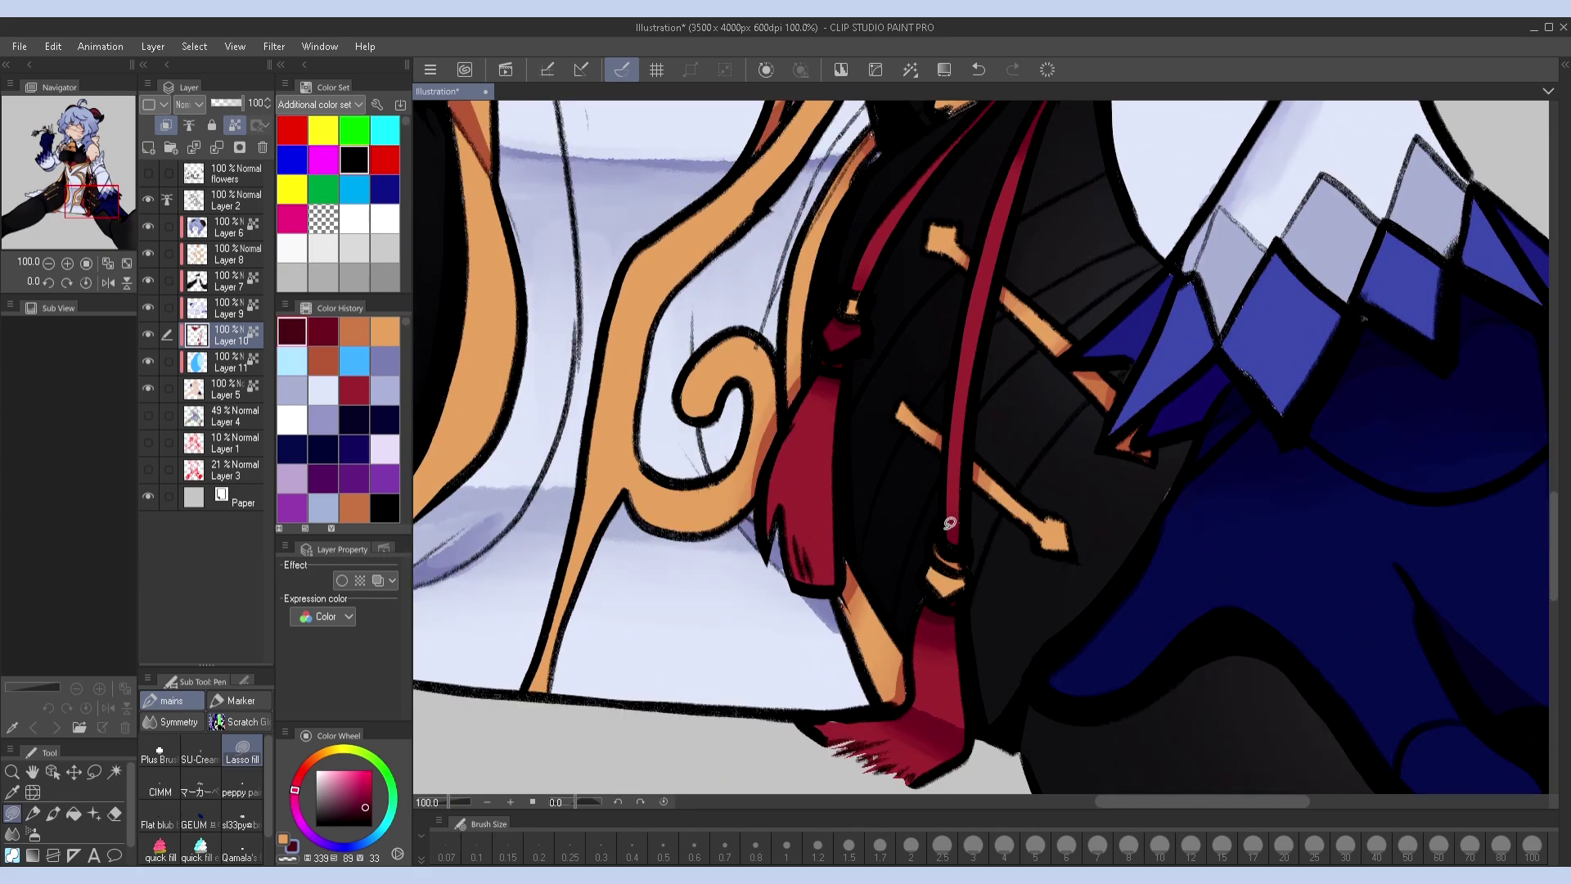
scroll(925, 573, "down", 1)
scroll(1227, 458, "down", 1)
Brush dark crimson shading along the crimson midriff band below the bust with a size 4 brush
key("ctrl+0")
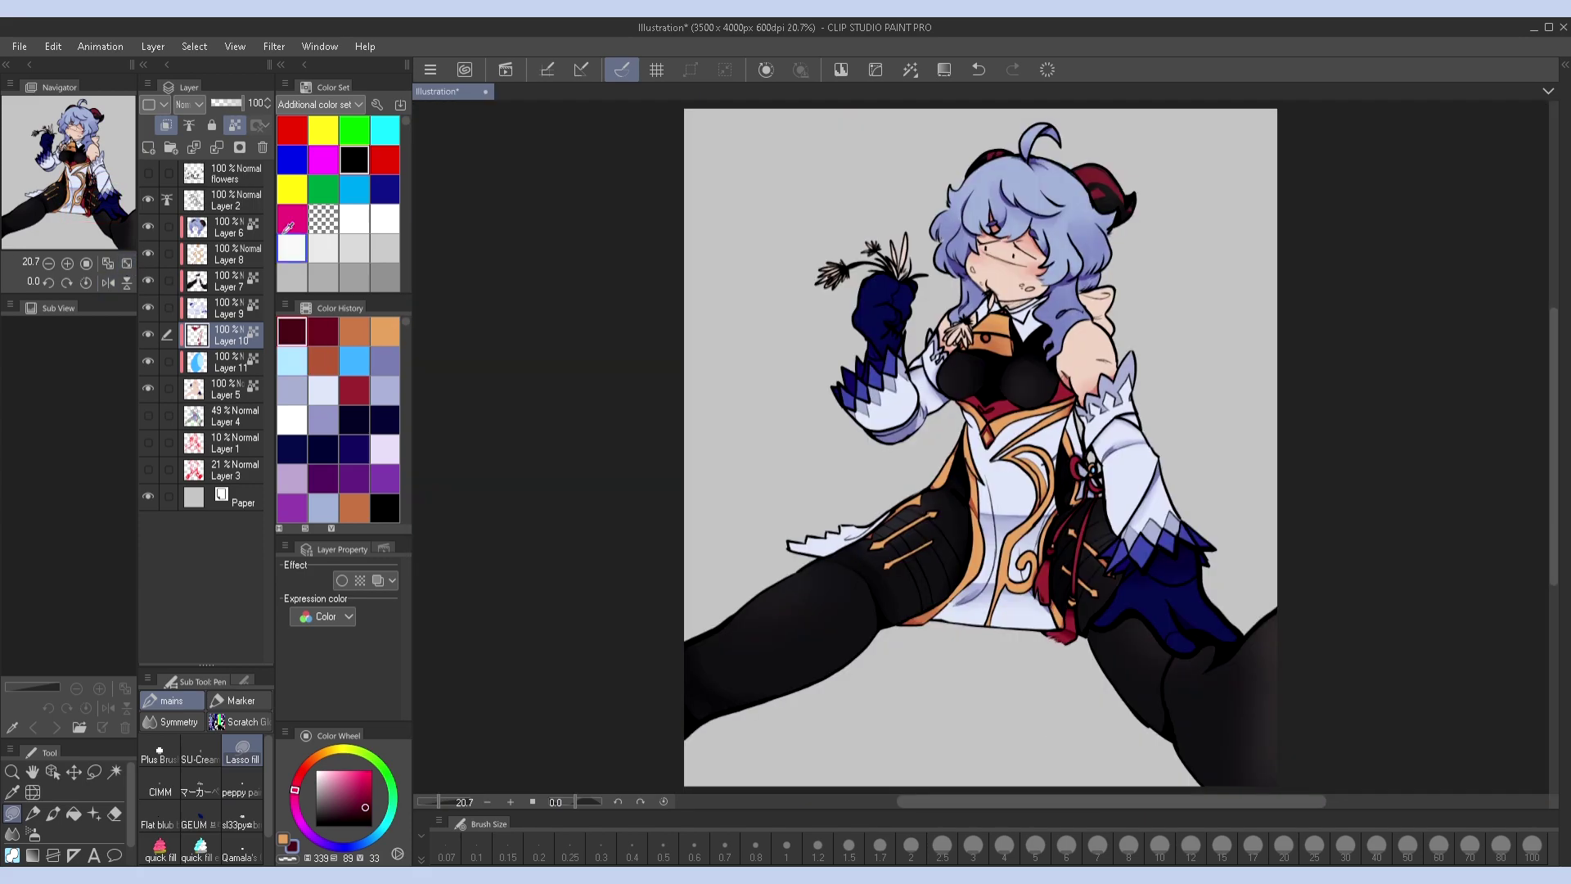
key("ctrl+alt+0")
scroll(603, 550, "up", 1)
left_click(986, 540, "alt")
key("b")
key("ctrl+minus")
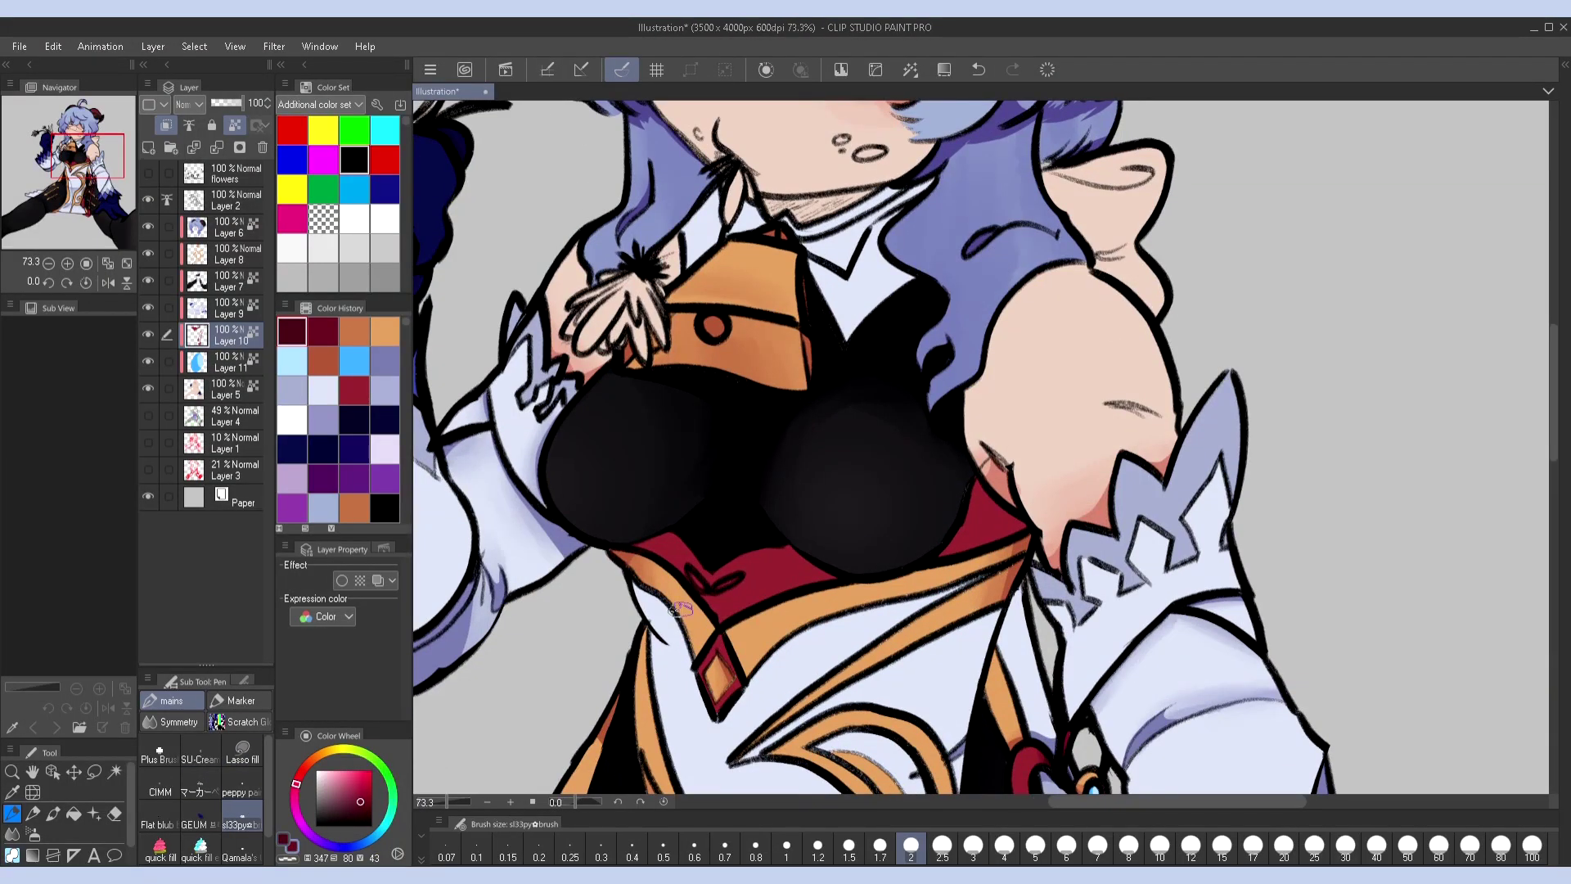
key("bracketright")
key("bracketright")
key("bracketright")
left_click_drag(774, 554, 877, 544)
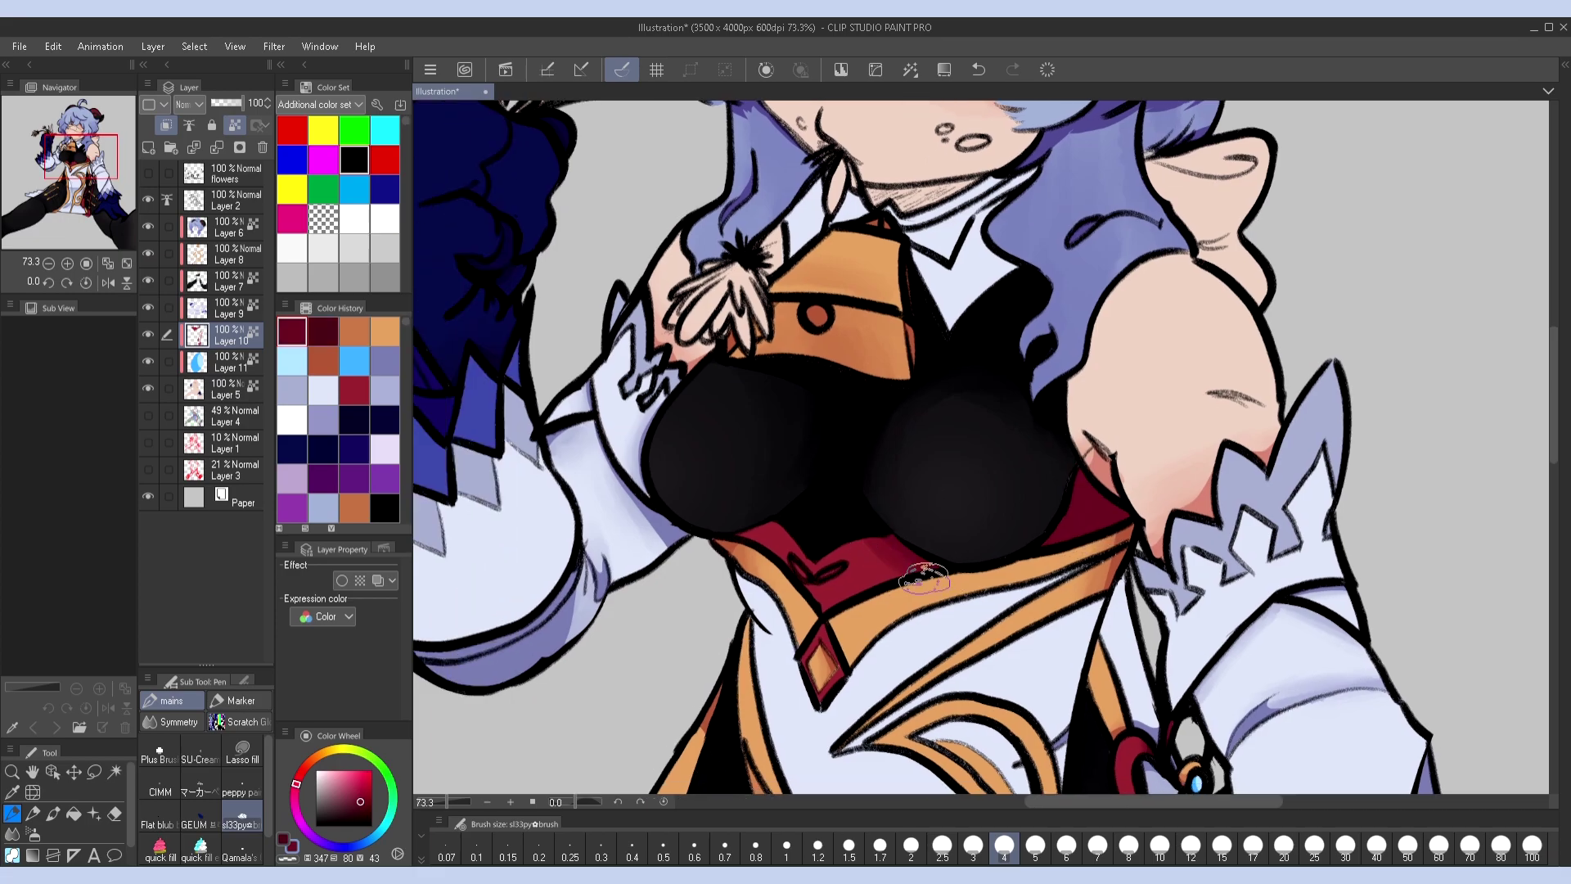
Lasso-fill deeper maroon shadows on the crimson midriff band beneath the bust
left_click(765, 536, "alt")
key("l")
left_click_drag(1088, 455, 893, 525)
mouse_move(1179, 420)
left_mouse_down()
mouse_move(1125, 577)
mouse_move(1076, 471)
mouse_move(1158, 683)
left_mouse_up()
Activate the gold trim layer and lasso-fill the collar's lower points burnt orange
left_click(1145, 524, "ctrl+shift")
left_click(324, 360)
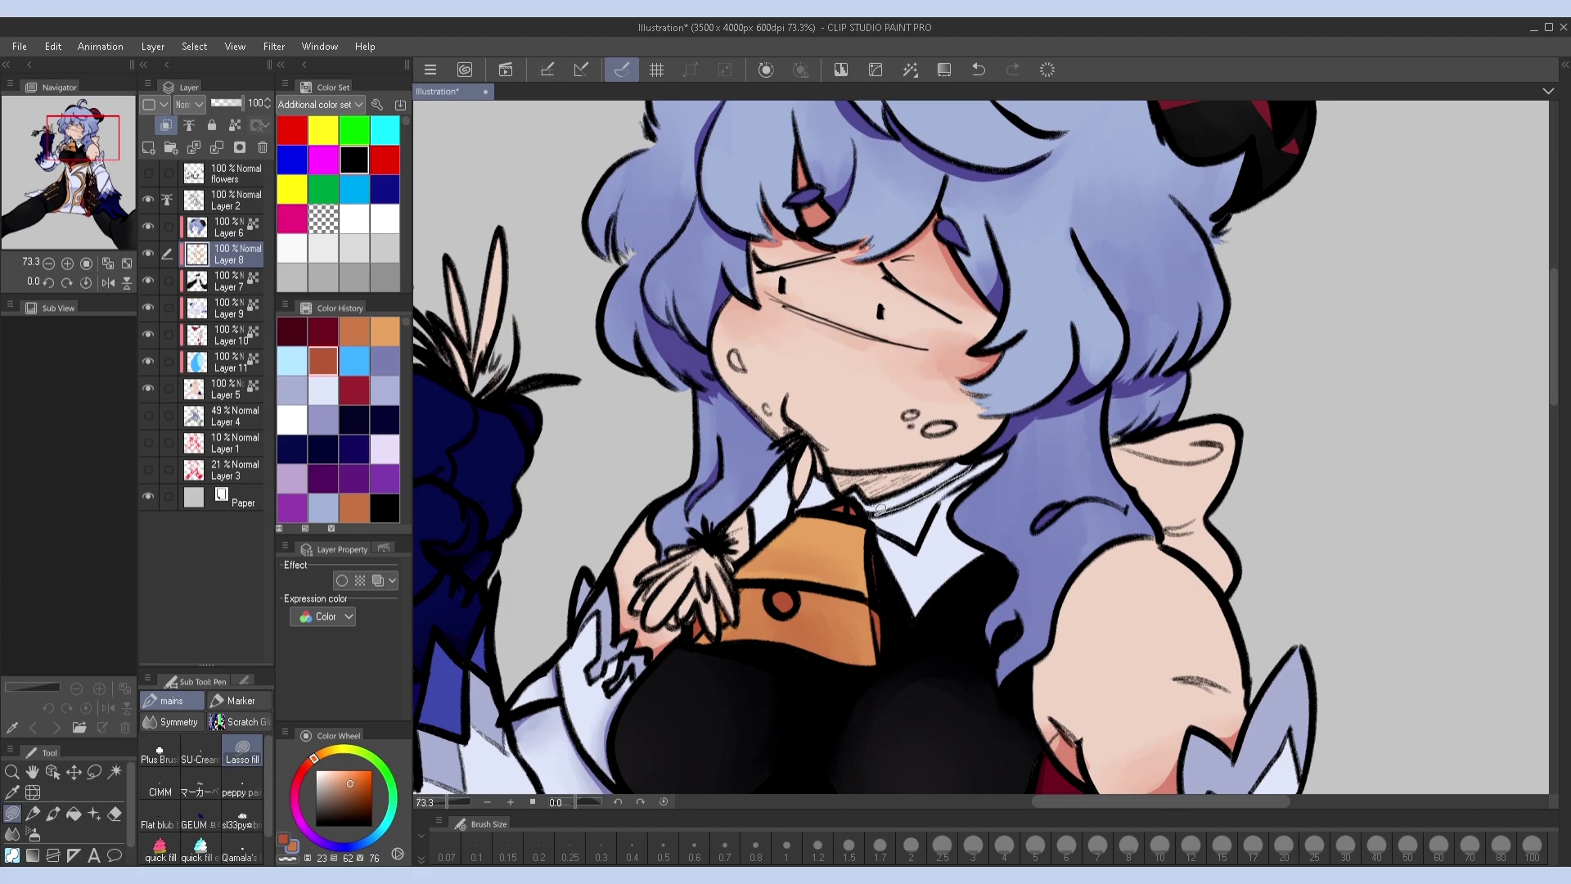
mouse_move(943, 502)
left_mouse_down()
mouse_move(860, 445)
mouse_move(832, 491)
left_mouse_up()
Lock the gold trim layer's transparent pixels and brush rust-orange shading onto the collar
left_click(235, 125)
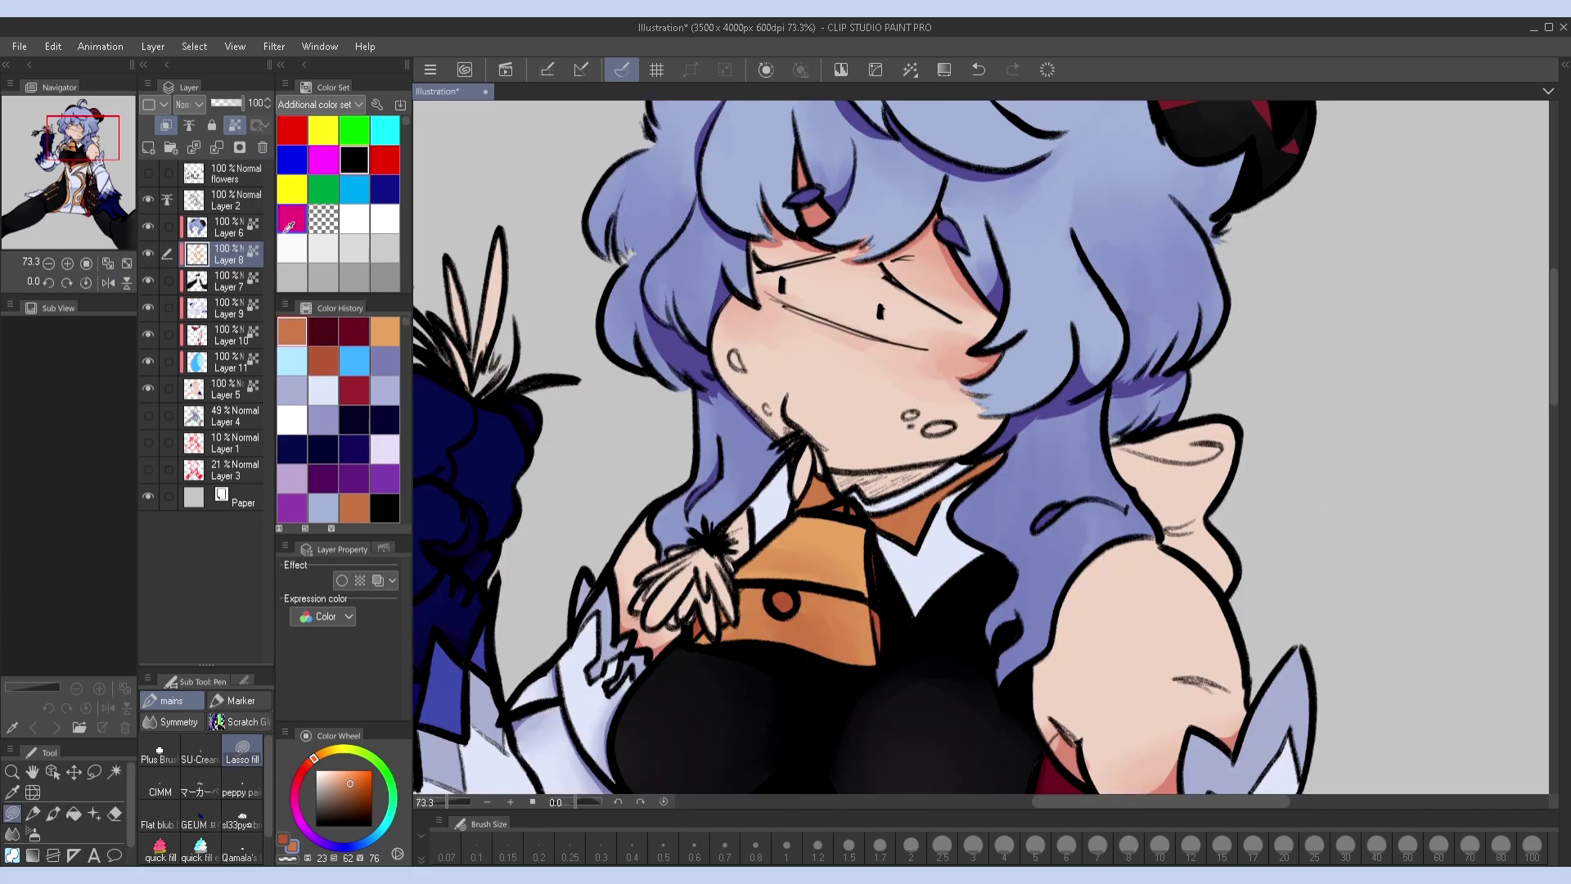
left_click(242, 810)
scroll(982, 432, "down", 5)
scroll(1012, 391, "up", 6)
left_click_drag(1013, 391, 1241, 653)
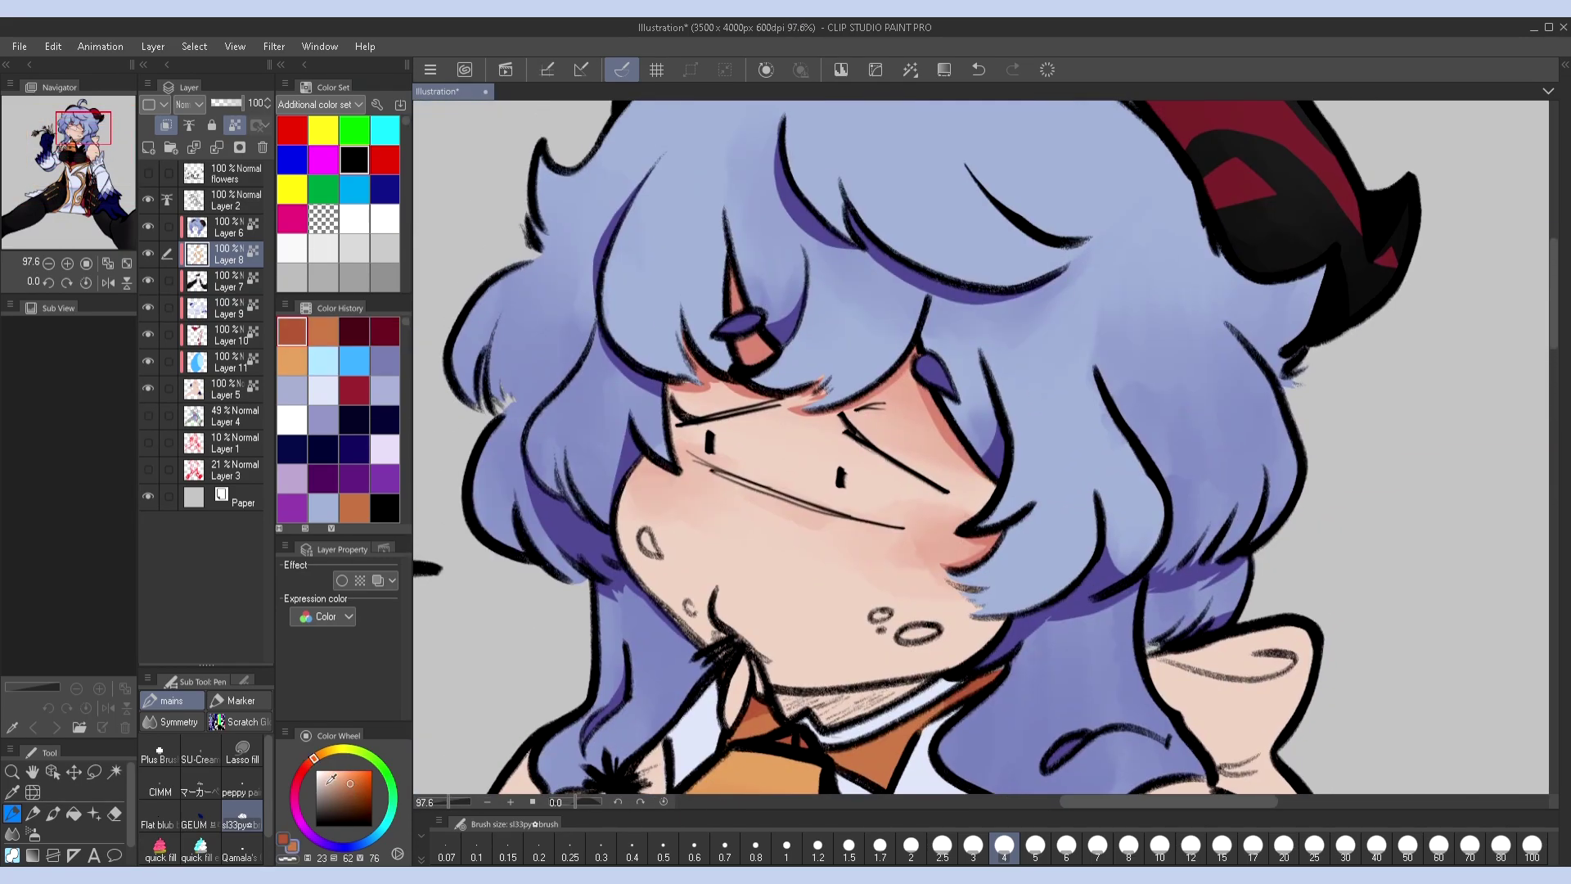
Activate the skin layer and lasso-fill the neck shadow under the chin muted red
left_click(285, 835)
left_click(242, 753)
mouse_move(836, 692)
left_mouse_down()
mouse_move(873, 533)
mouse_move(1015, 492)
left_mouse_up()
left_click(873, 533, "ctrl+shift")
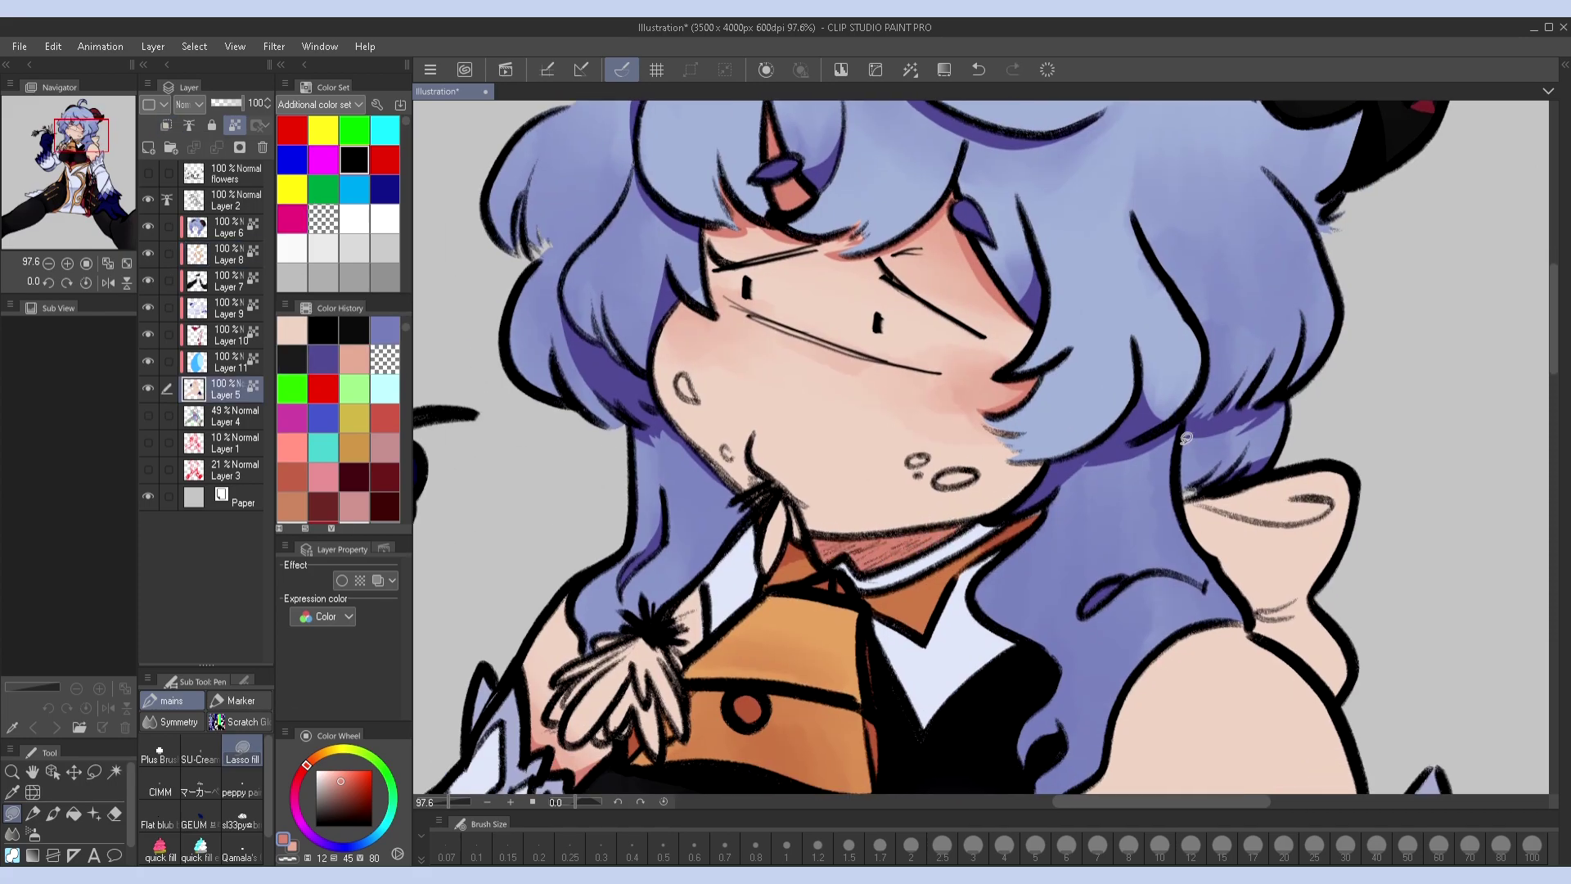
Create a new layer and lasso-fill the small bits stuck on the character's cheeks pale yellow
left_click_drag(1186, 438, 1257, 536)
key("ctrl+shift+n")
left_click(325, 752)
left_click(329, 775)
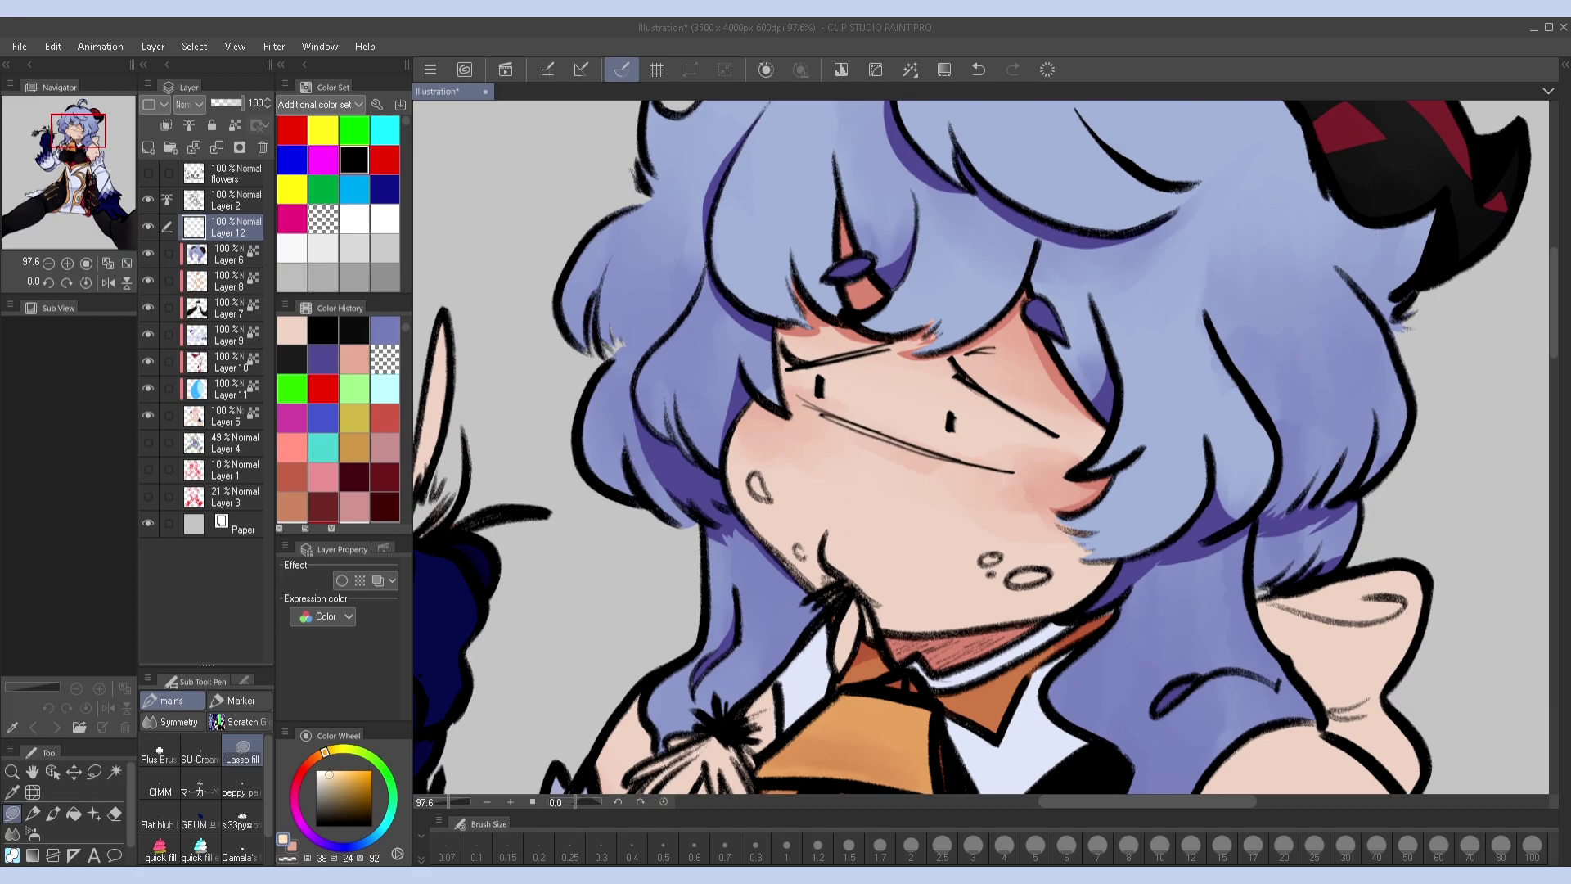
mouse_move(737, 458)
left_mouse_down()
mouse_move(827, 406)
mouse_move(755, 491)
left_mouse_up()
left_click(352, 749)
left_click(326, 769)
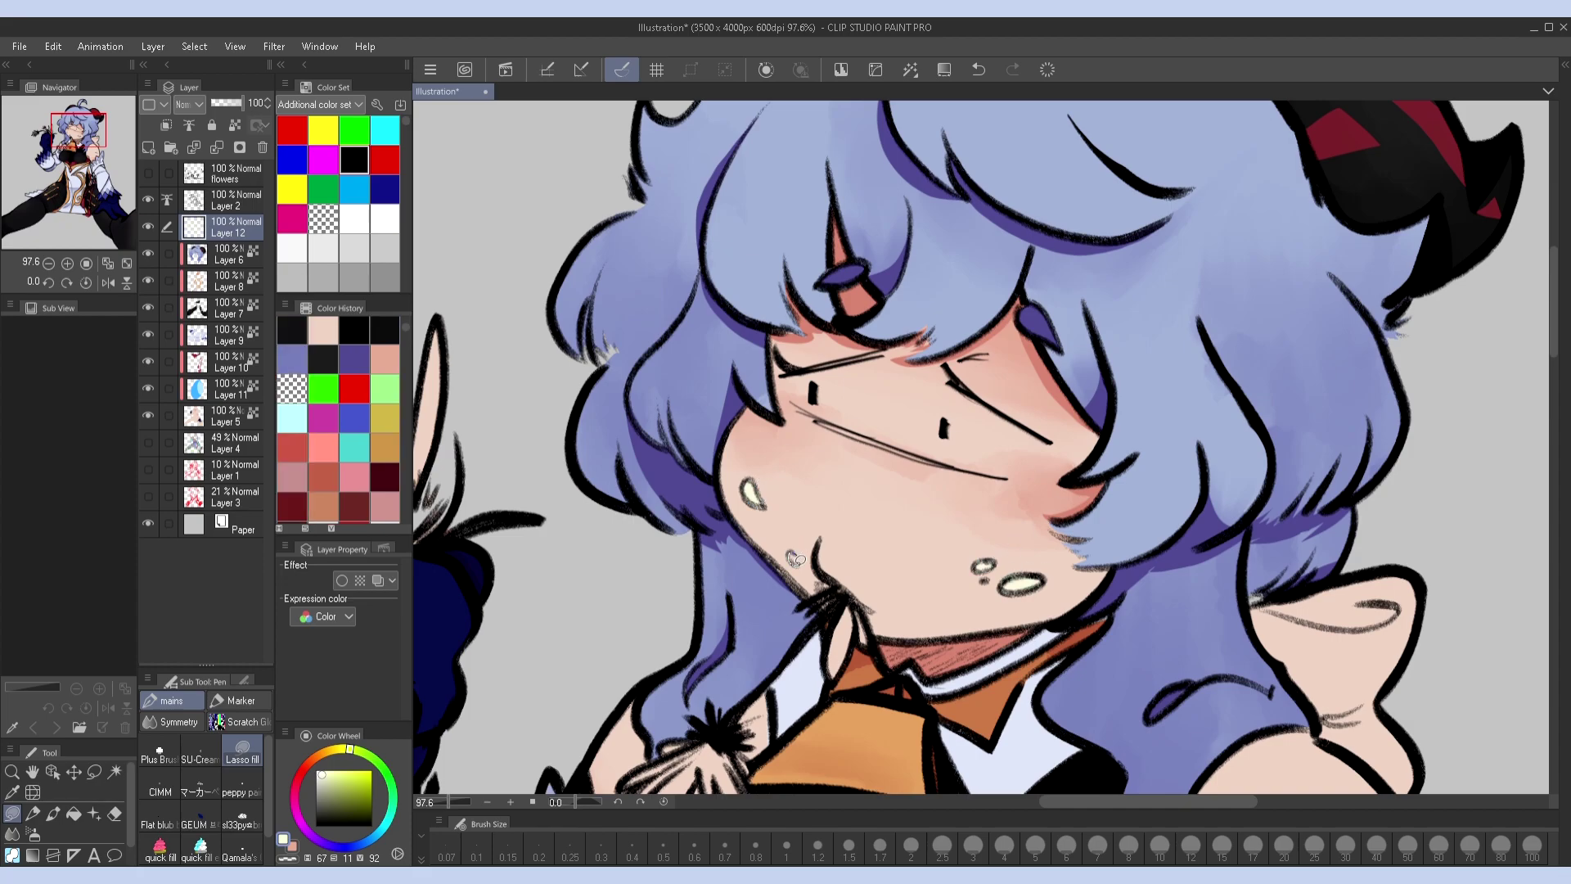
Lasso-fill the petals of the flower hanging from the mouth and of the hand-held flowers pale yellow
scroll(793, 559, "down", 3)
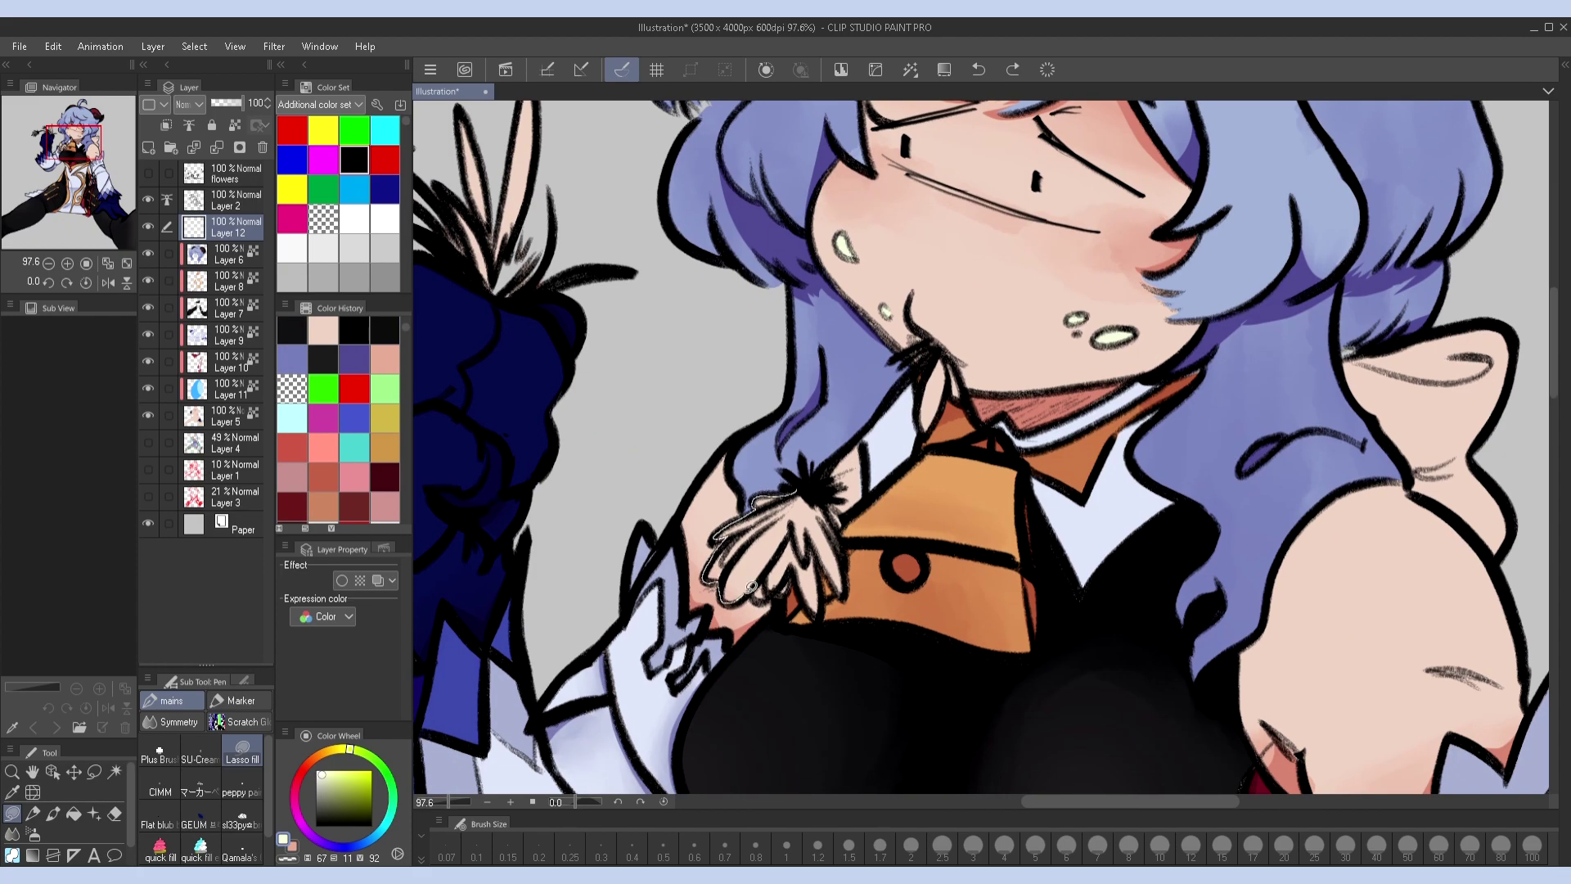
left_click_drag(750, 586, 825, 484)
left_click_drag(781, 589, 778, 602)
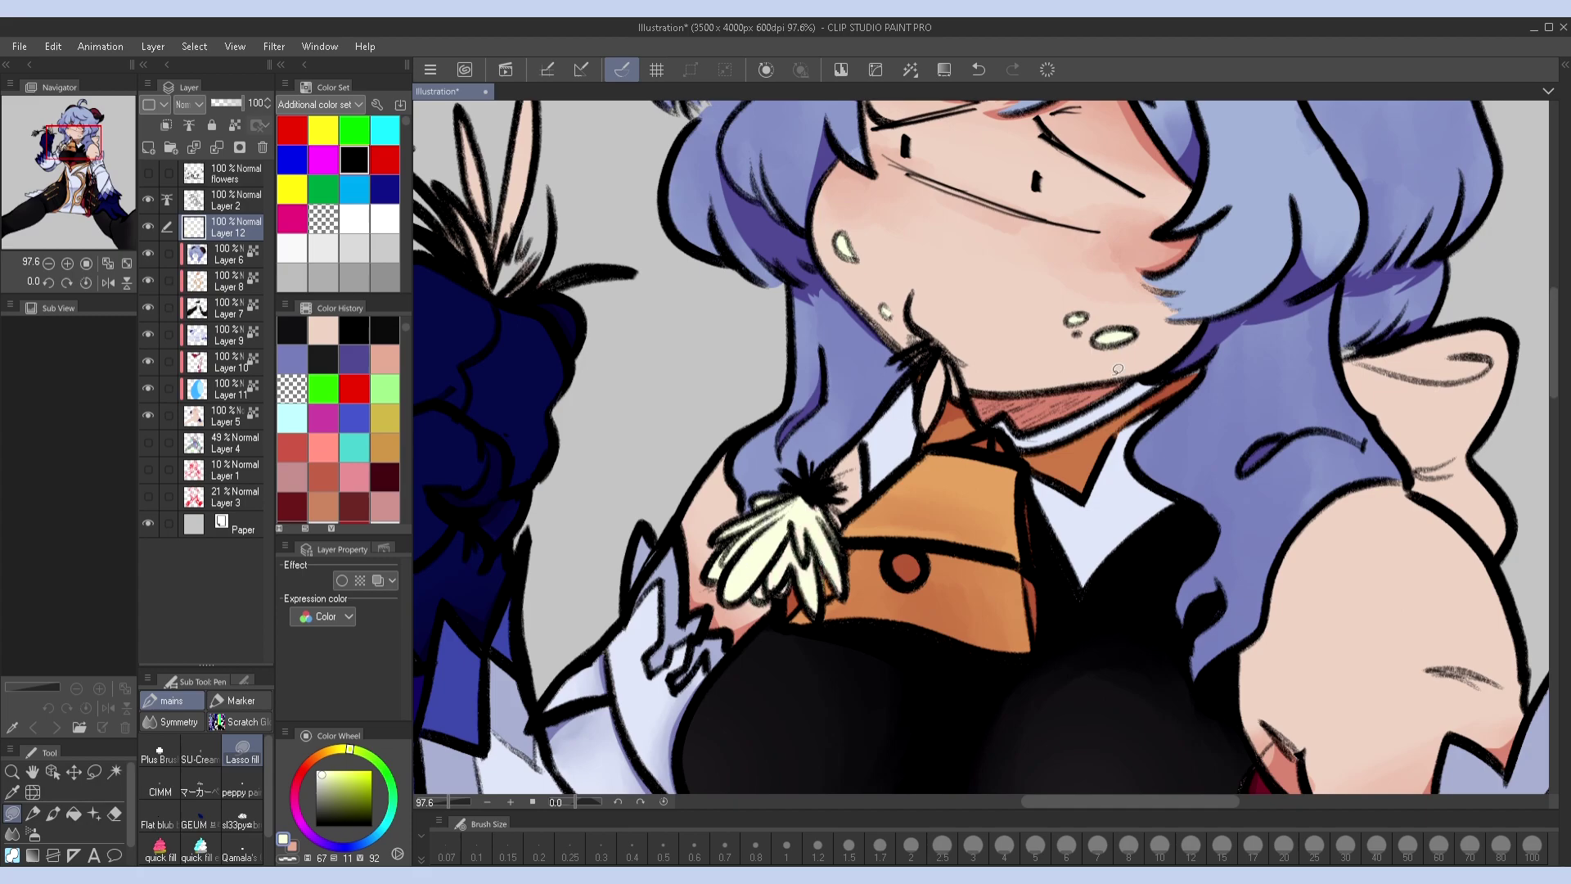
left_click_drag(786, 491, 1207, 691)
left_click_drag(1086, 580, 1133, 603)
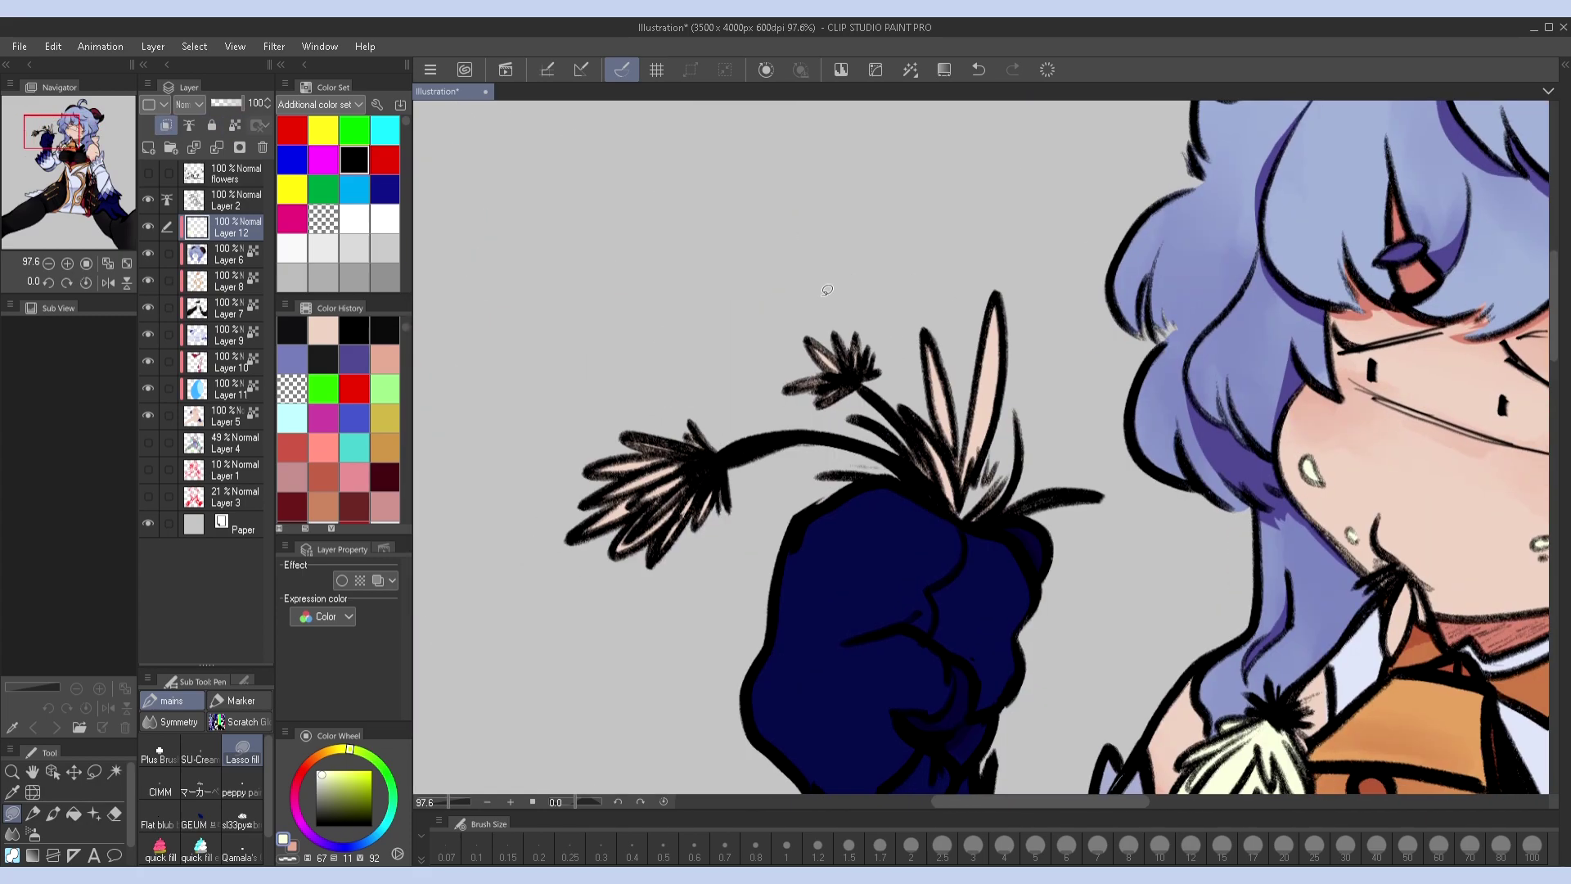
Lock the petal layer's transparent pixels and brush light green shading onto the base of the mouth flower's petals
left_click_drag(1472, 532, 1070, 437)
key("ctrl+slash")
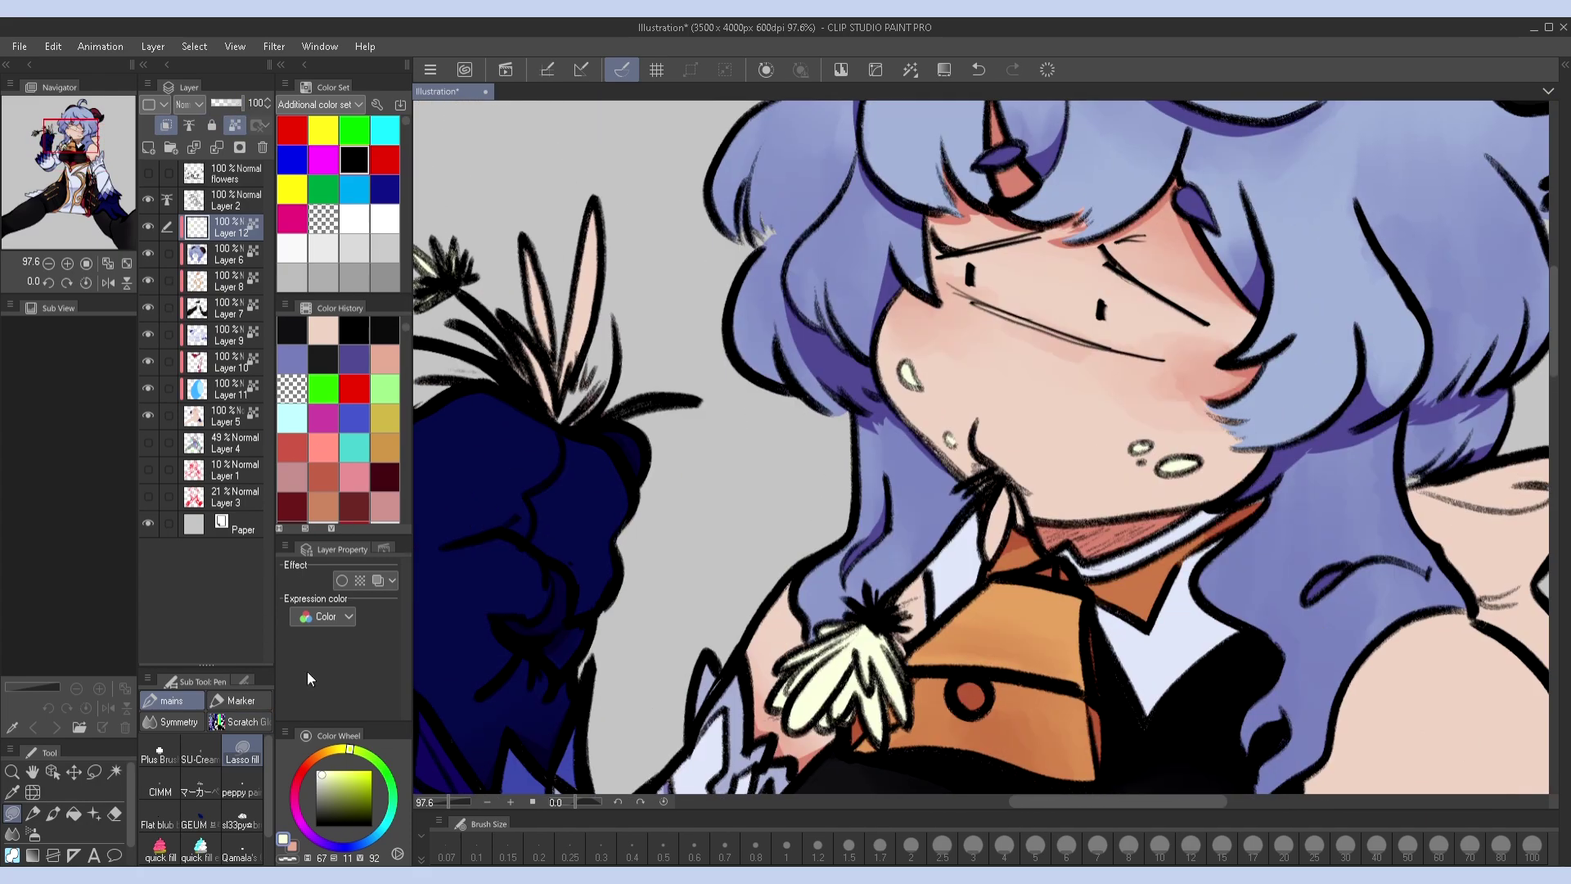
left_click_drag(344, 751, 366, 753)
left_click(242, 818)
left_click_drag(818, 606, 892, 646)
left_click_drag(818, 531, 1140, 630)
left_click_drag(789, 351, 433, 161)
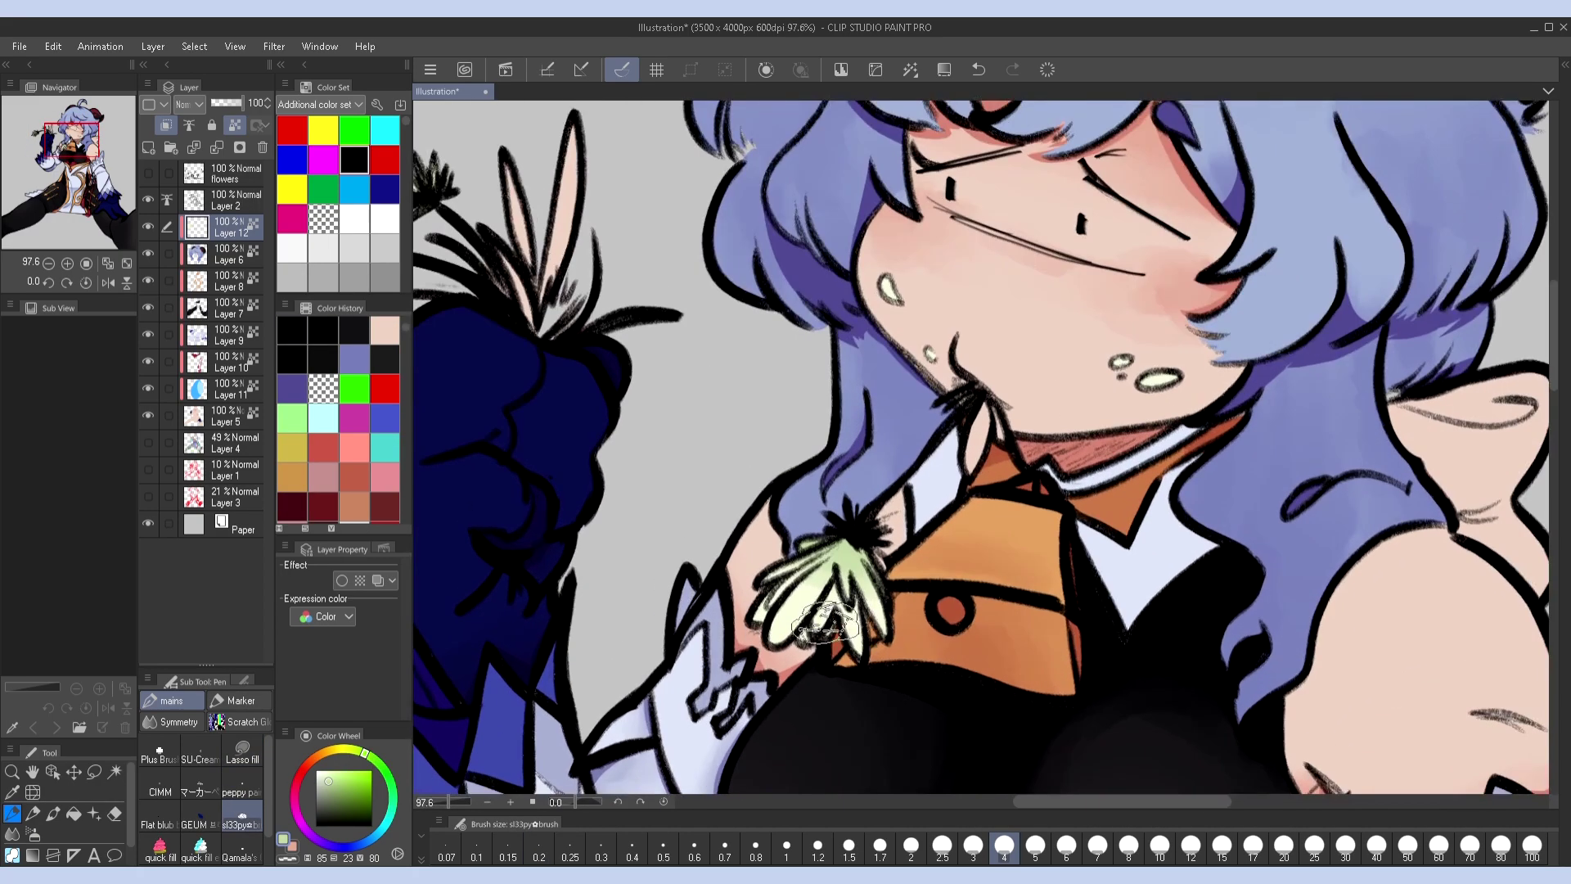
Lasso-fill light green shadows between the petals of the mouth flower and the hand-held flowers
left_click(242, 752)
left_click_drag(806, 645, 847, 623)
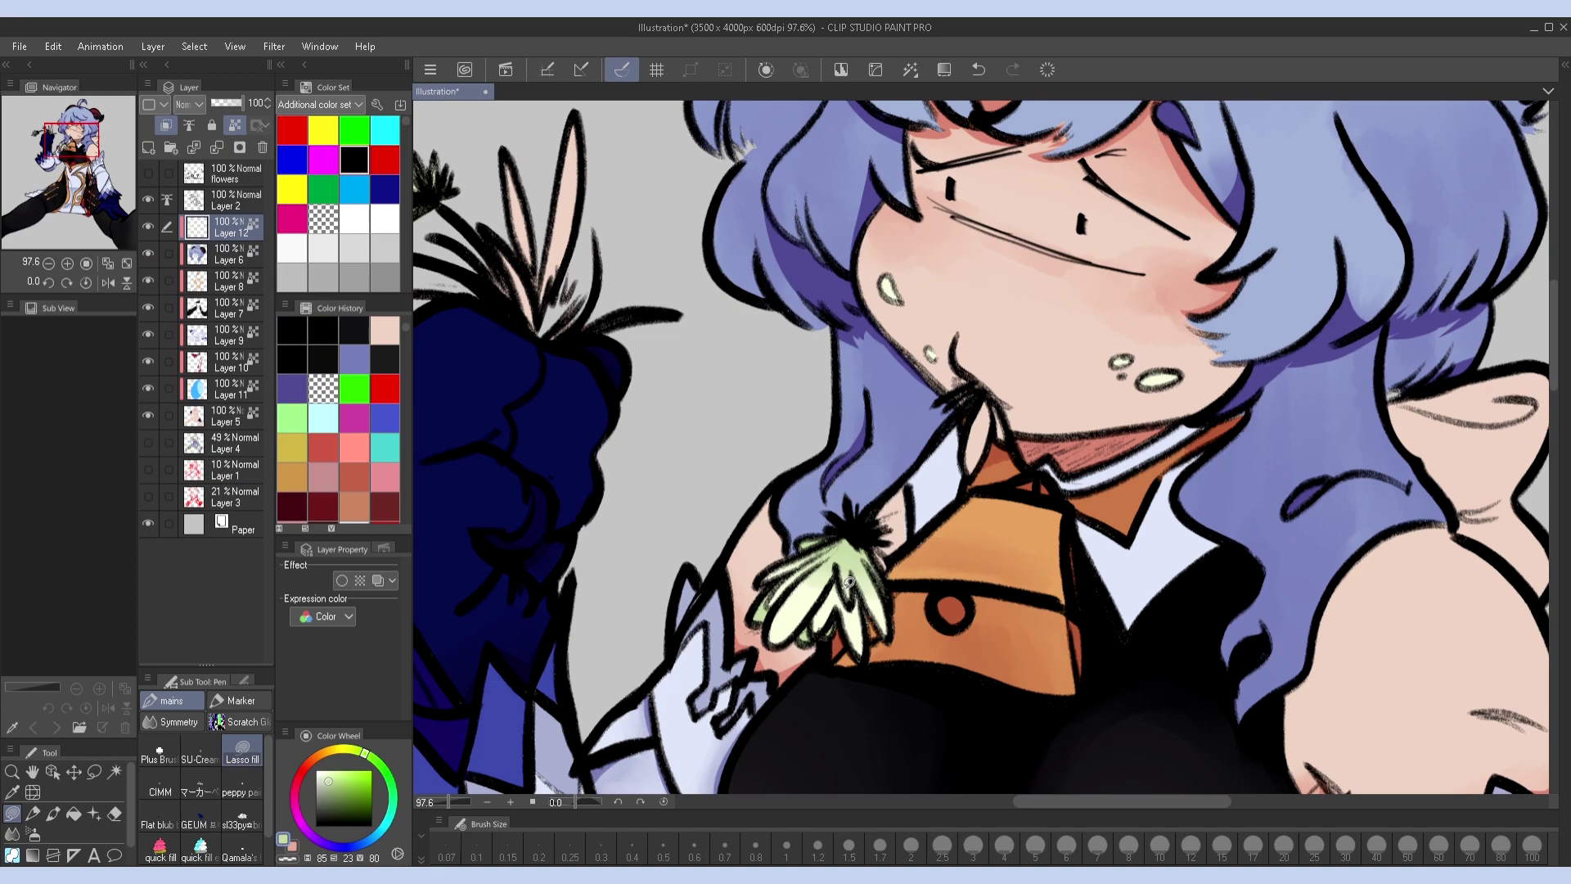
left_click_drag(858, 597, 1196, 814)
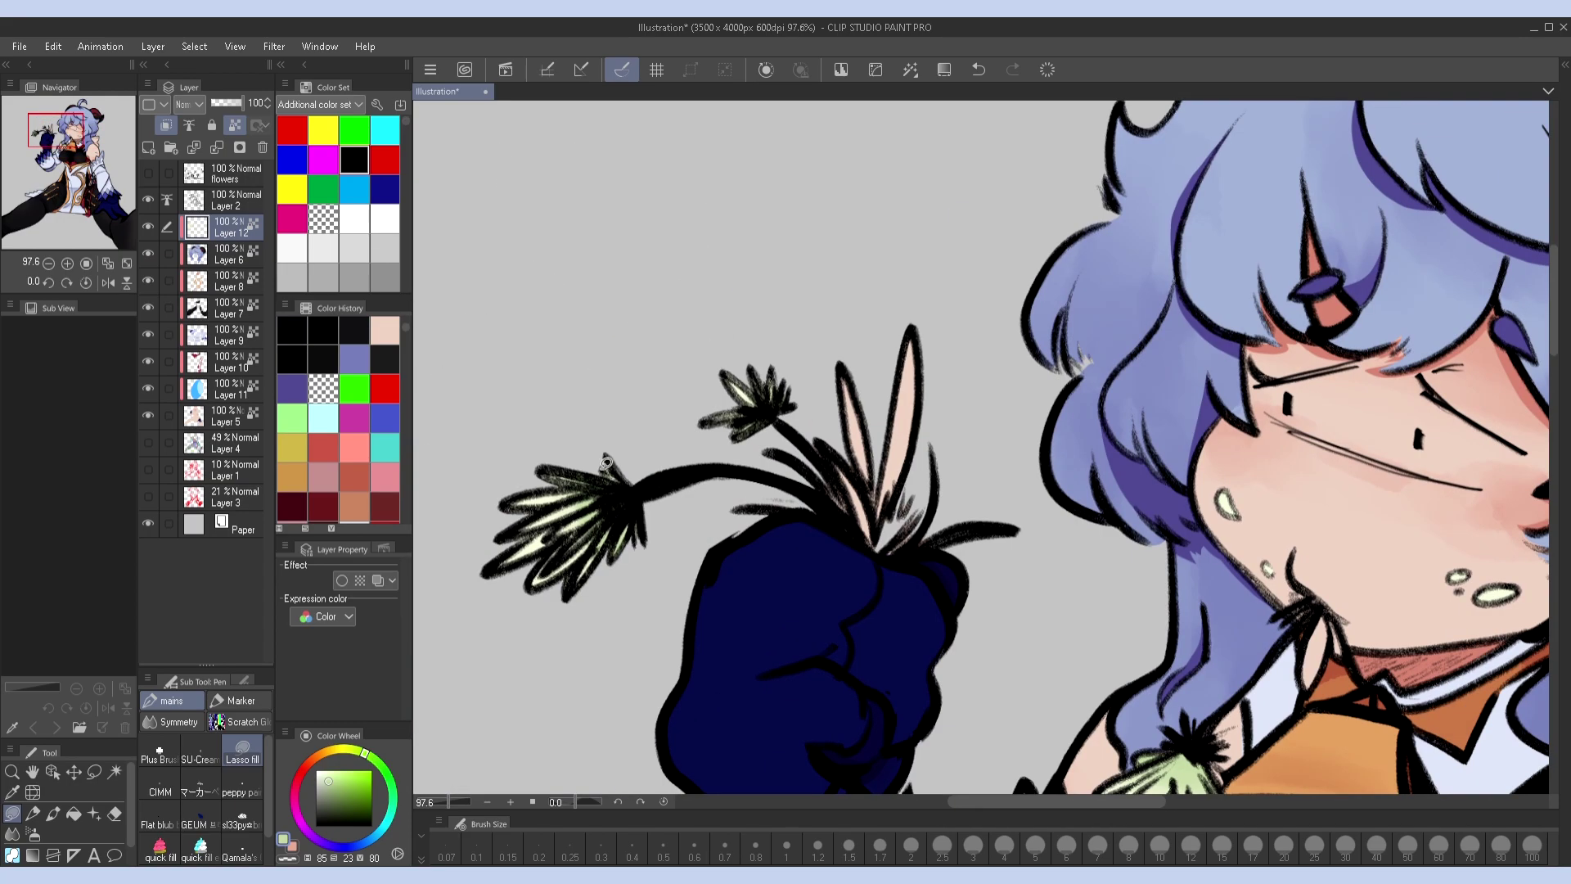
left_click_drag(605, 527, 606, 529)
left_click_drag(609, 543, 610, 546)
left_click_drag(781, 391, 286, 266)
Unlock the petal layer and lasso-fill the leaf at the mouth and the leaves held in the hand dark green
left_click(348, 791)
left_click(375, 776)
scroll(839, 530, "up", 1)
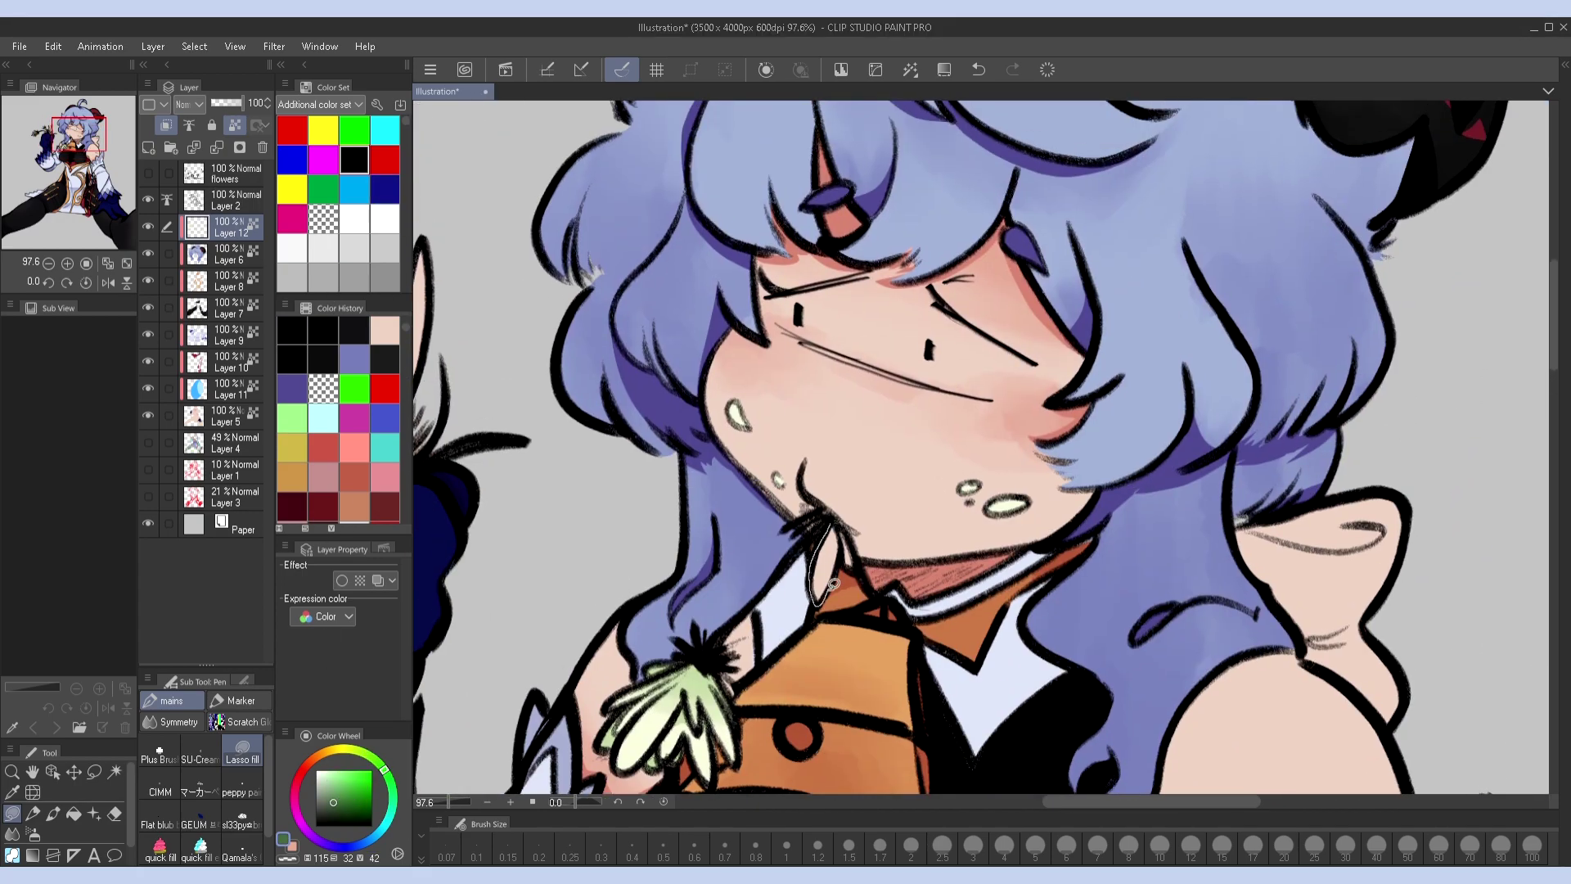
left_click_drag(833, 583, 834, 573)
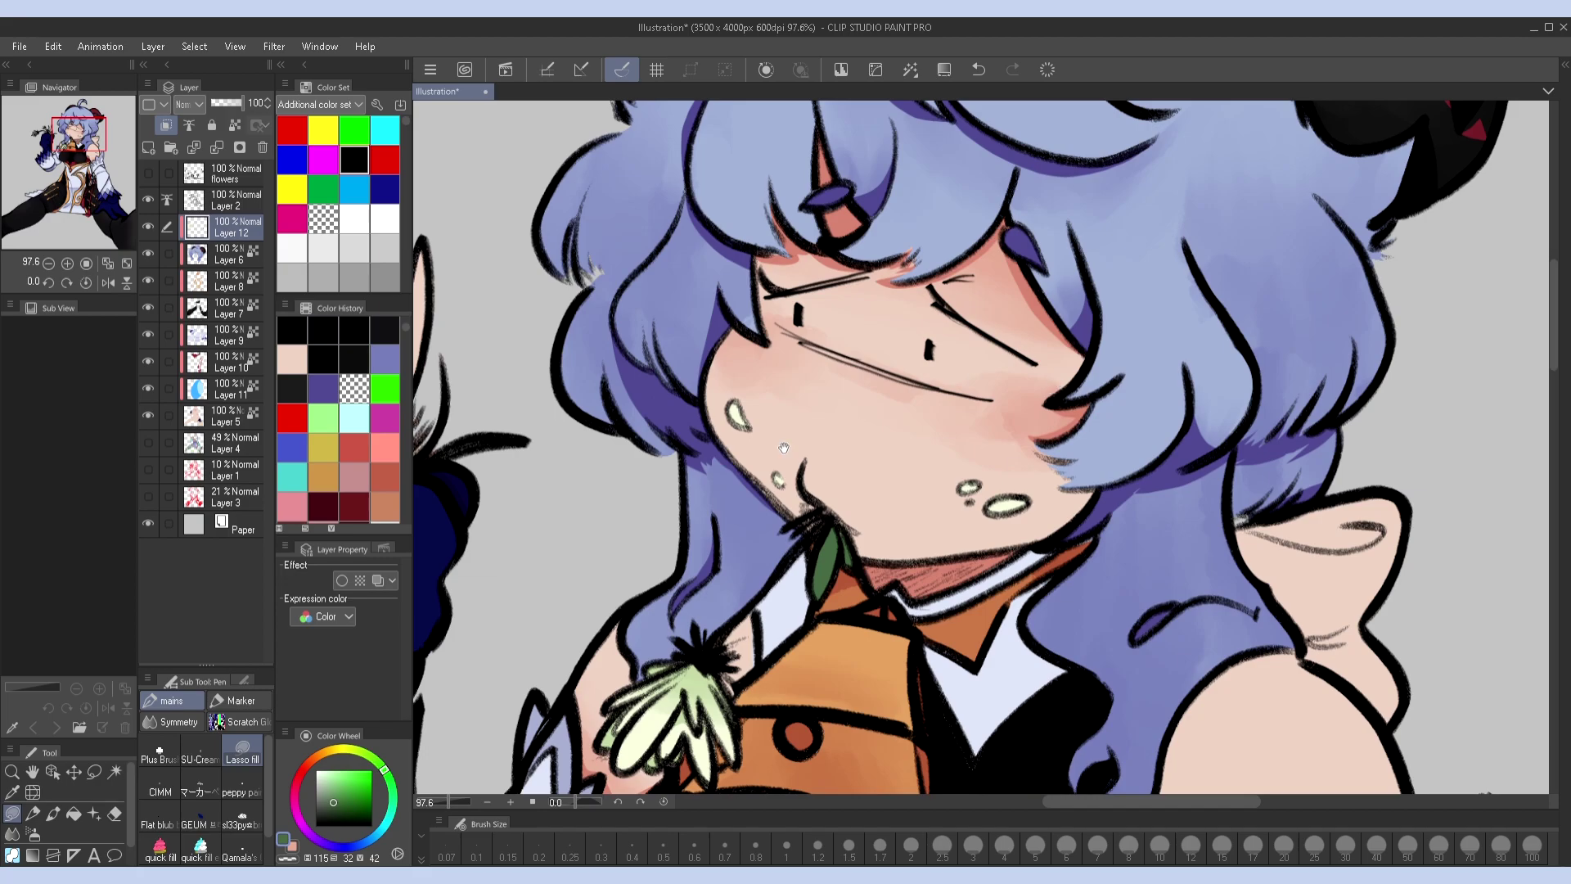
left_click_drag(783, 448, 1162, 505)
mouse_move(843, 270)
left_mouse_down()
mouse_move(900, 515)
mouse_move(751, 514)
mouse_move(721, 352)
mouse_move(851, 516)
left_mouse_up()
key("ctrl+z")
Sample the glove's navy and lasso-fill the bow behind the hair with it on a new layer
scroll(1152, 266, "down", 5)
scroll(1153, 266, "up", 8)
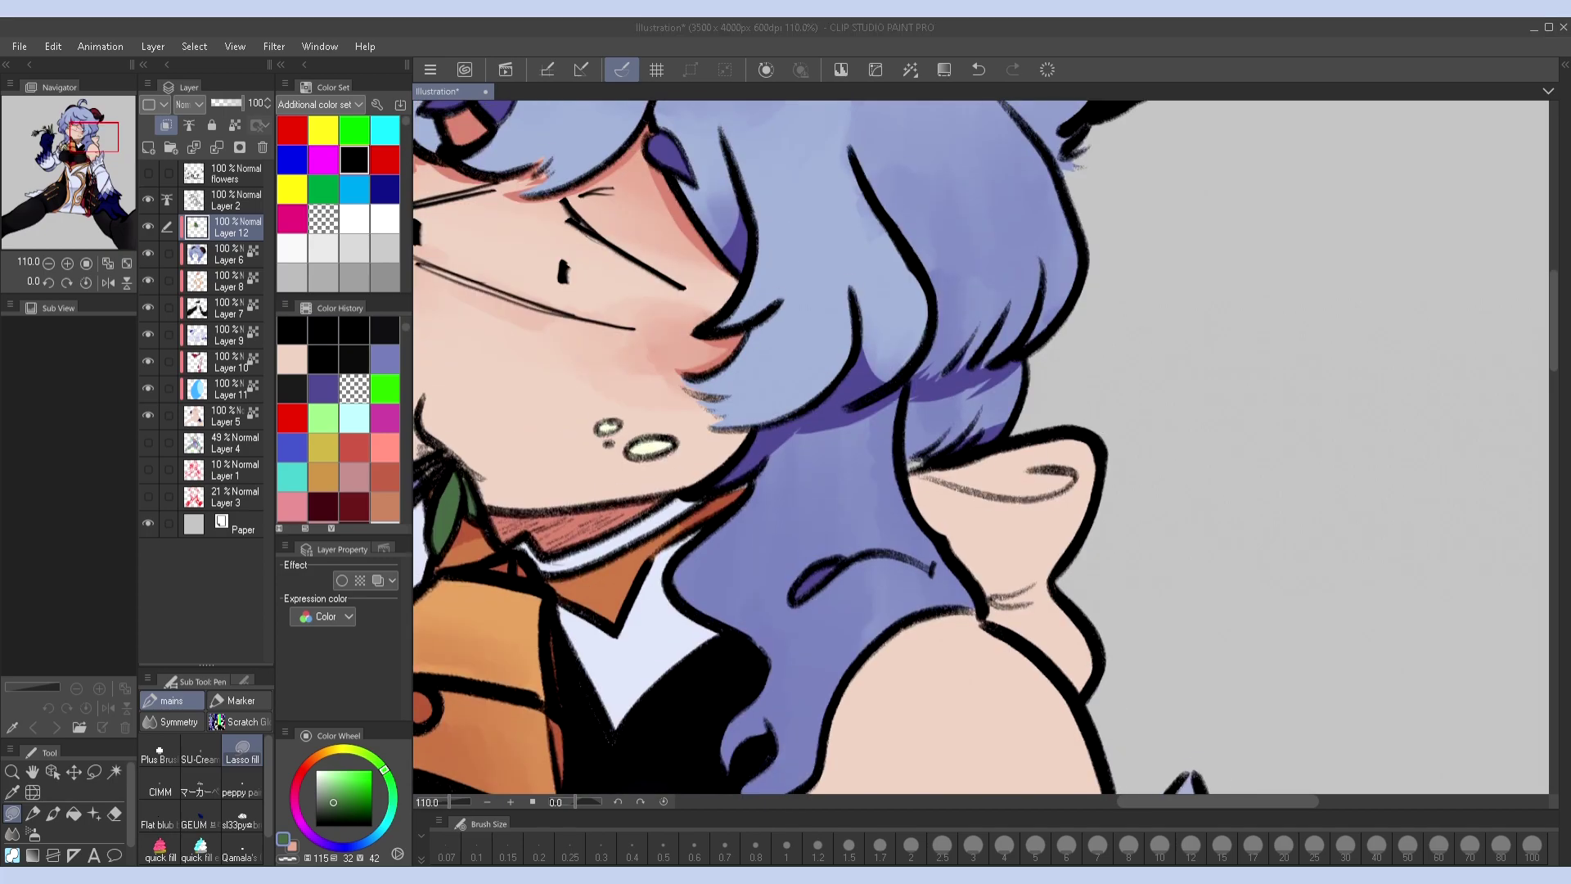
scroll(989, 607, "down", 10)
left_click(990, 607, "alt")
scroll(1031, 533, "up", 9)
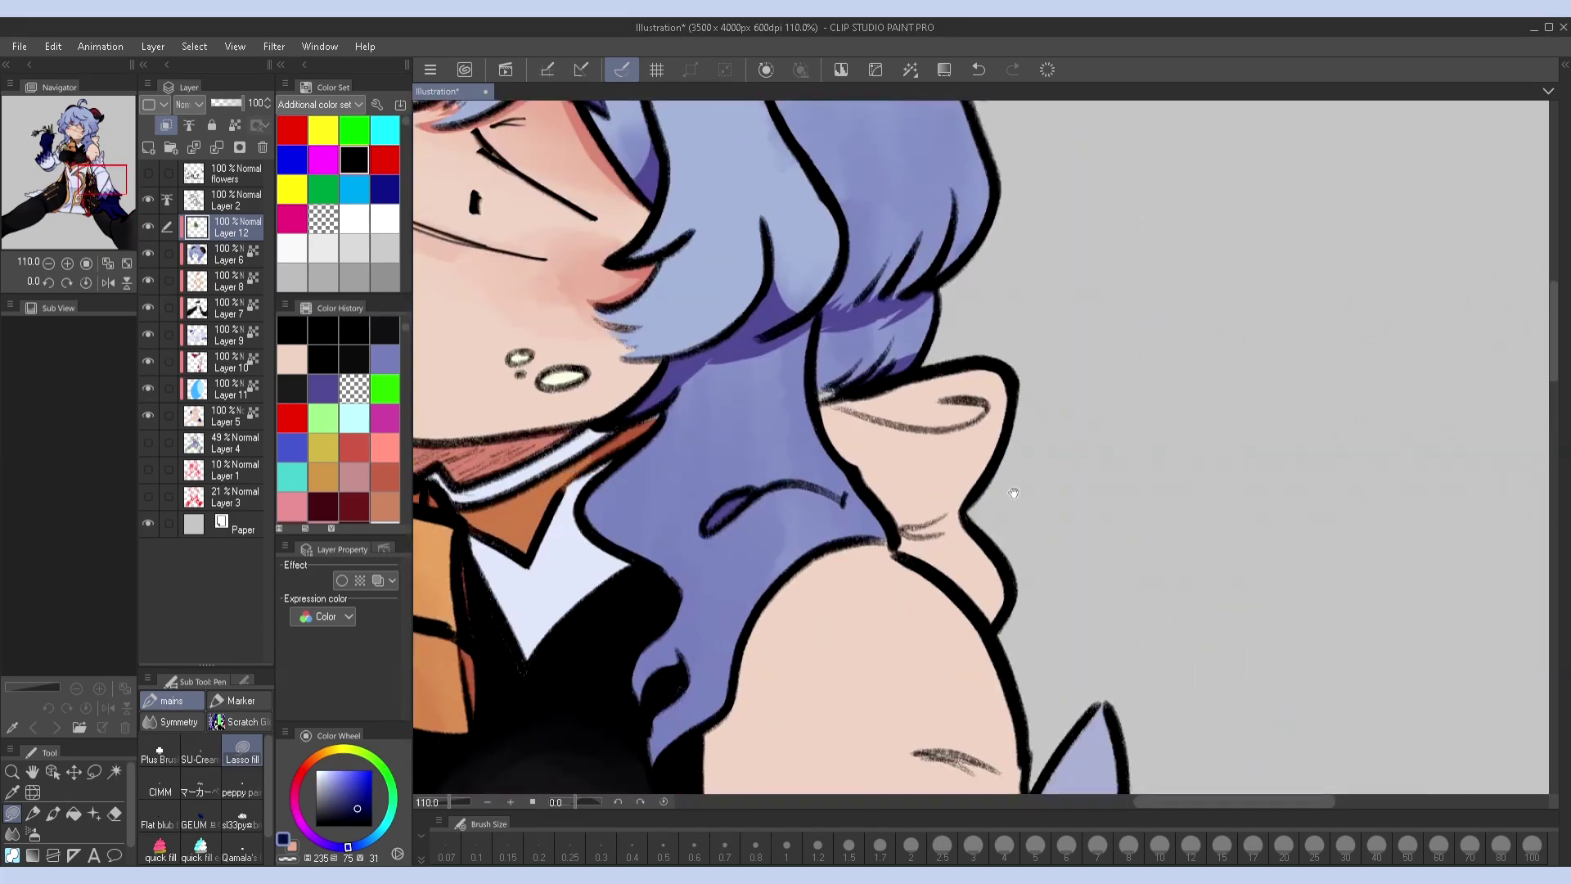
key("ctrl+shift+n")
left_click_drag(1025, 343, 1132, 365)
key("ctrl+z")
left_click_drag(1131, 365, 1081, 382)
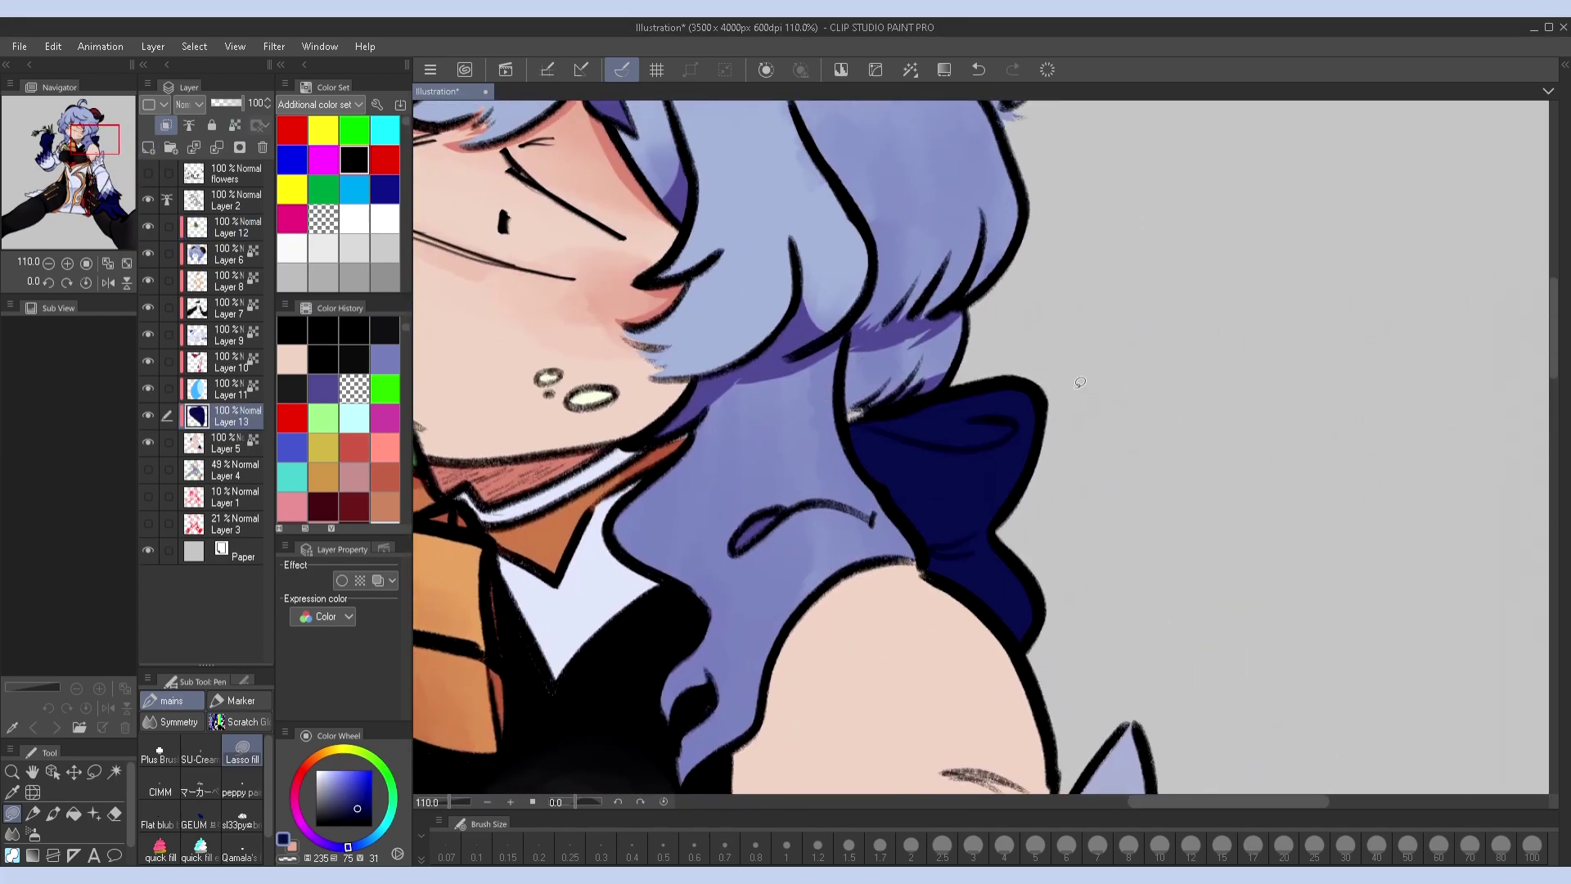
Sample a darker navy from the glove and shade the folds of the bow behind the hair
scroll(977, 609, "down", 12)
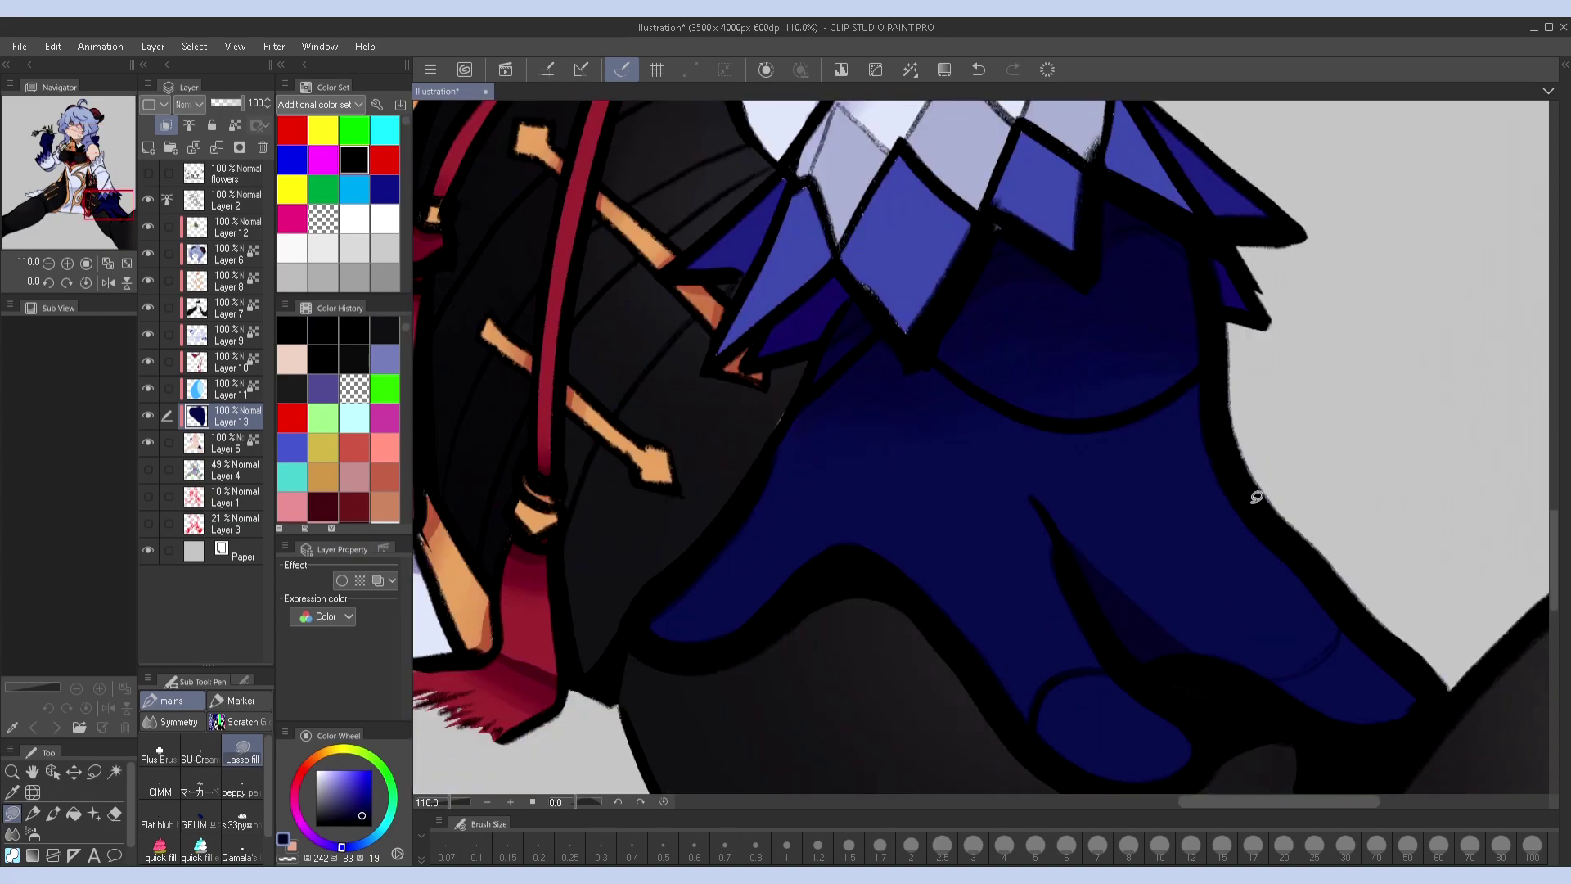
scroll(1255, 494, "up", 10)
left_click_drag(932, 487, 1117, 626)
key("b")
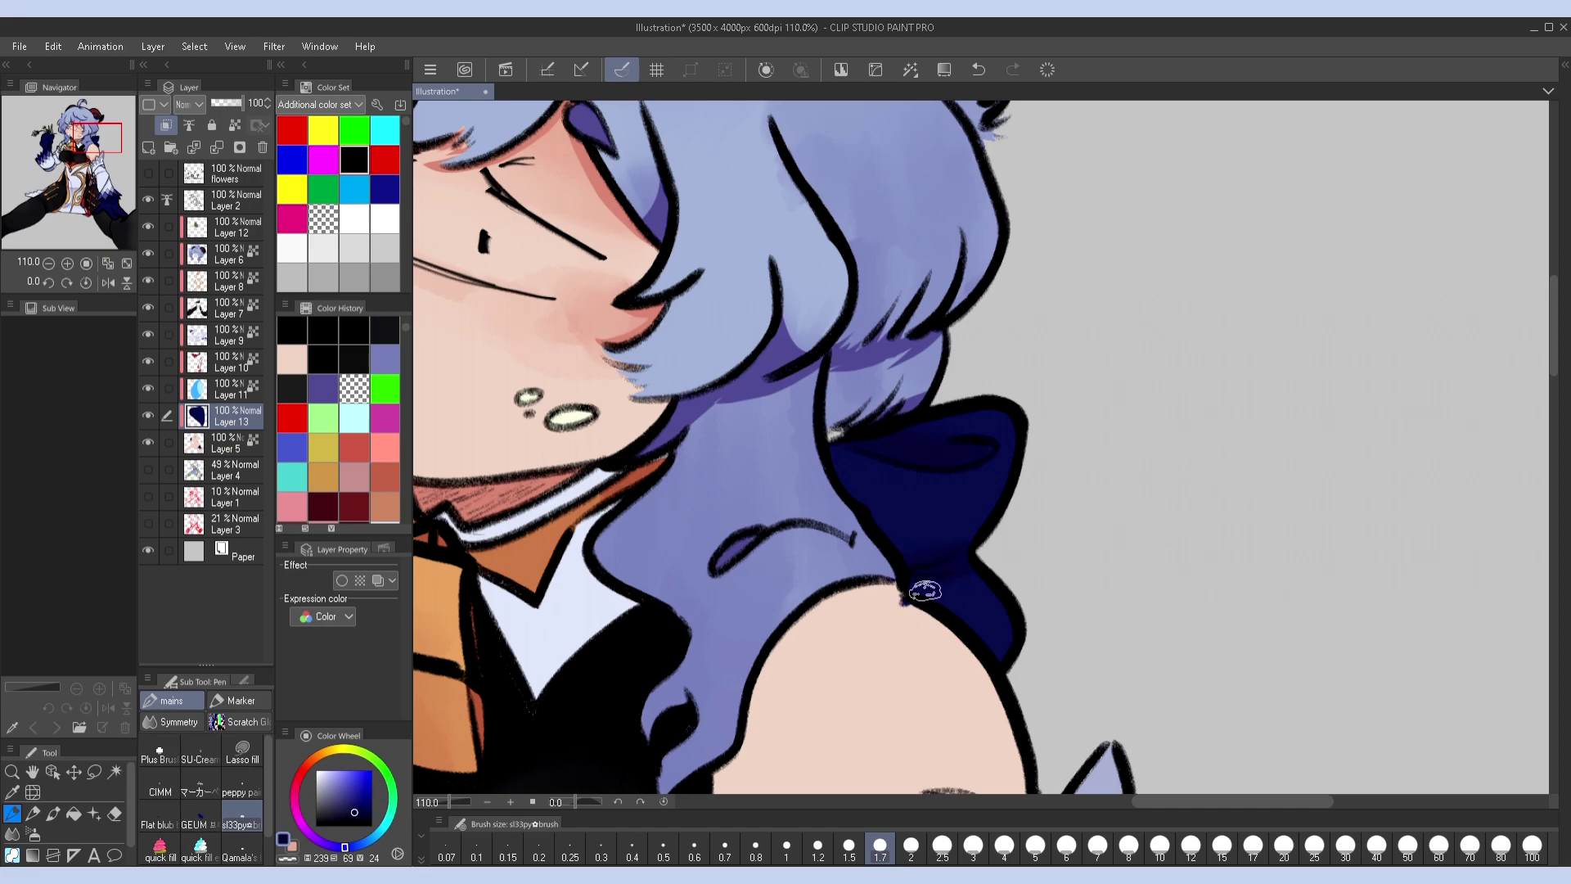
Lock the bow layer's transparent pixels and refine the bow's shading with dark navy
key("ctrl+shift+l")
scroll(1006, 516, "down", 10)
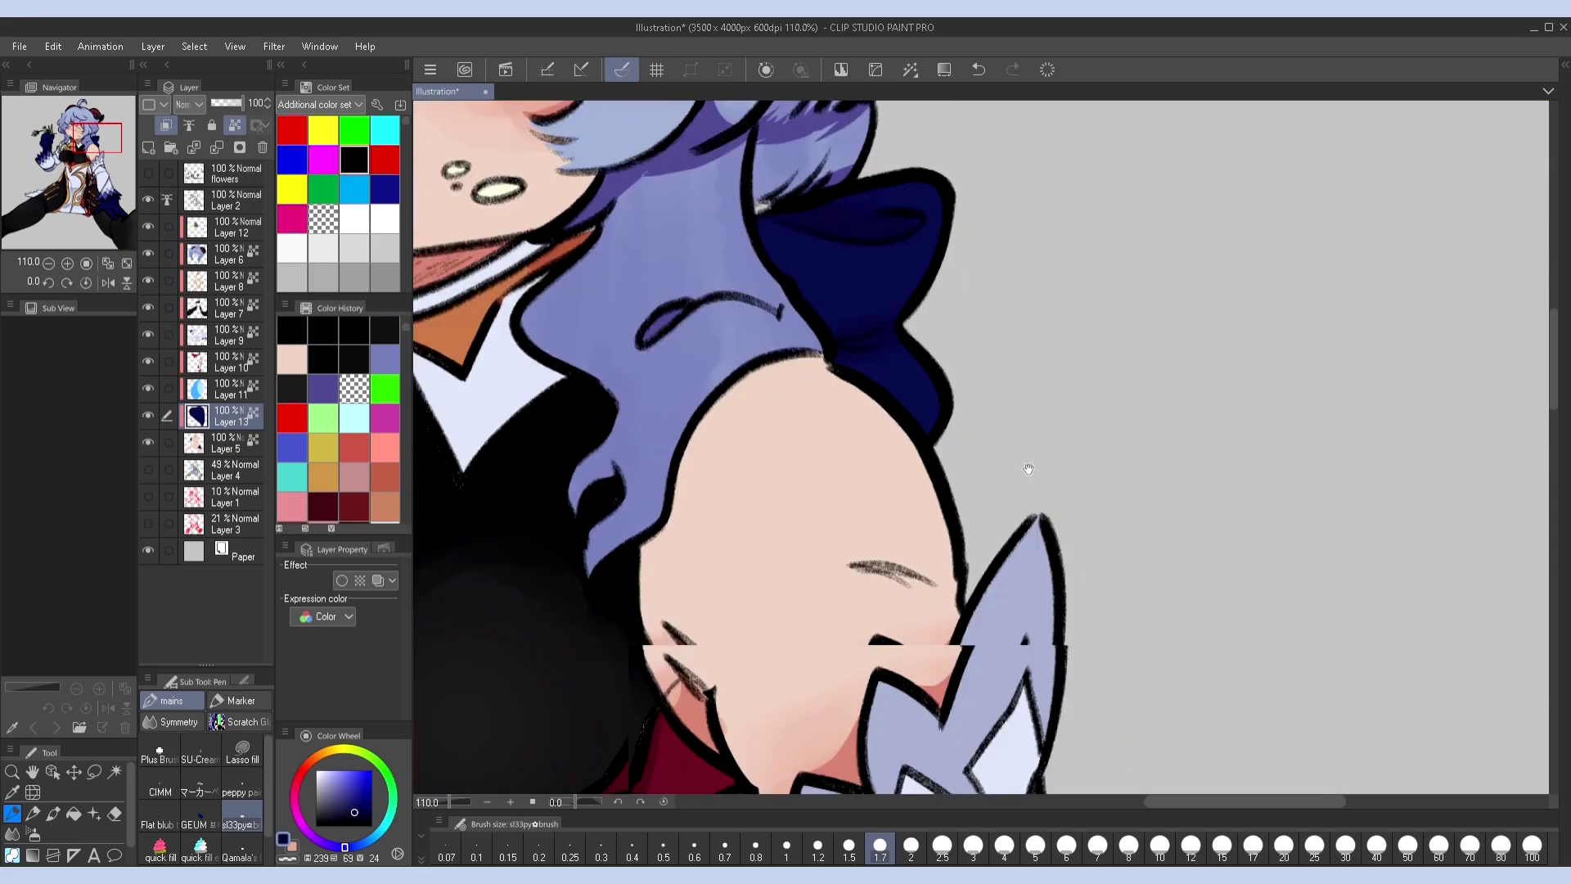
scroll(1021, 459, "right", 5)
scroll(997, 628, "up", 10)
scroll(818, 557, "left", 2)
key("u")
left_click_drag(877, 537, 851, 540)
scroll(1045, 606, "down", 2)
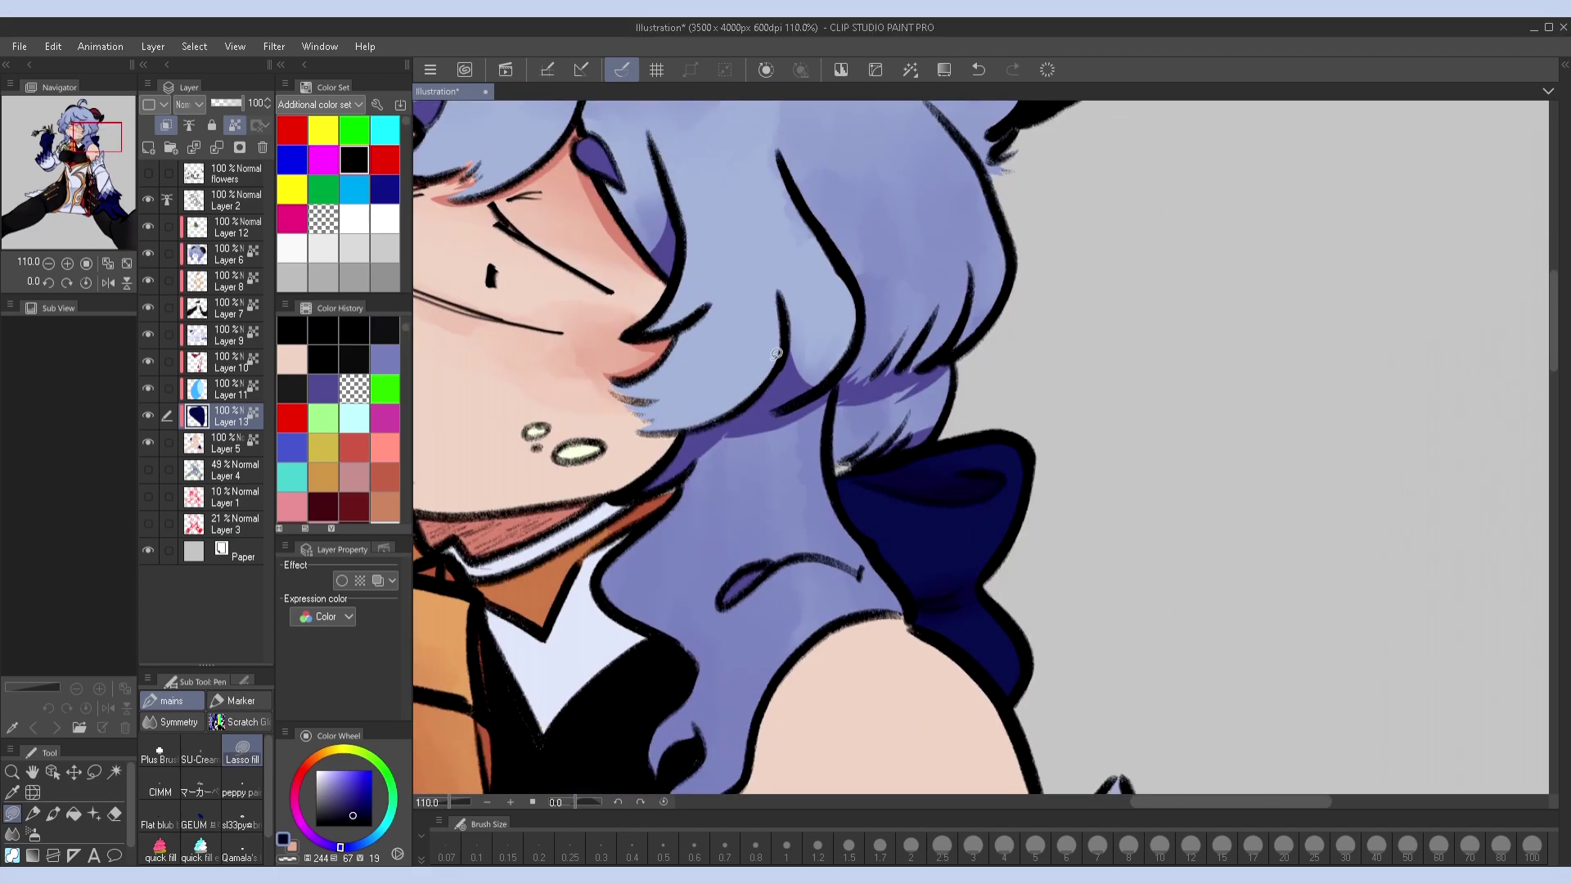
Activate the skin layer and lasso-fill salmon-pink shading along the crease on the bare upper arm
scroll(1046, 606, "down", 5)
key("ctrl+0")
key("h")
scroll(1154, 291, "up", 8)
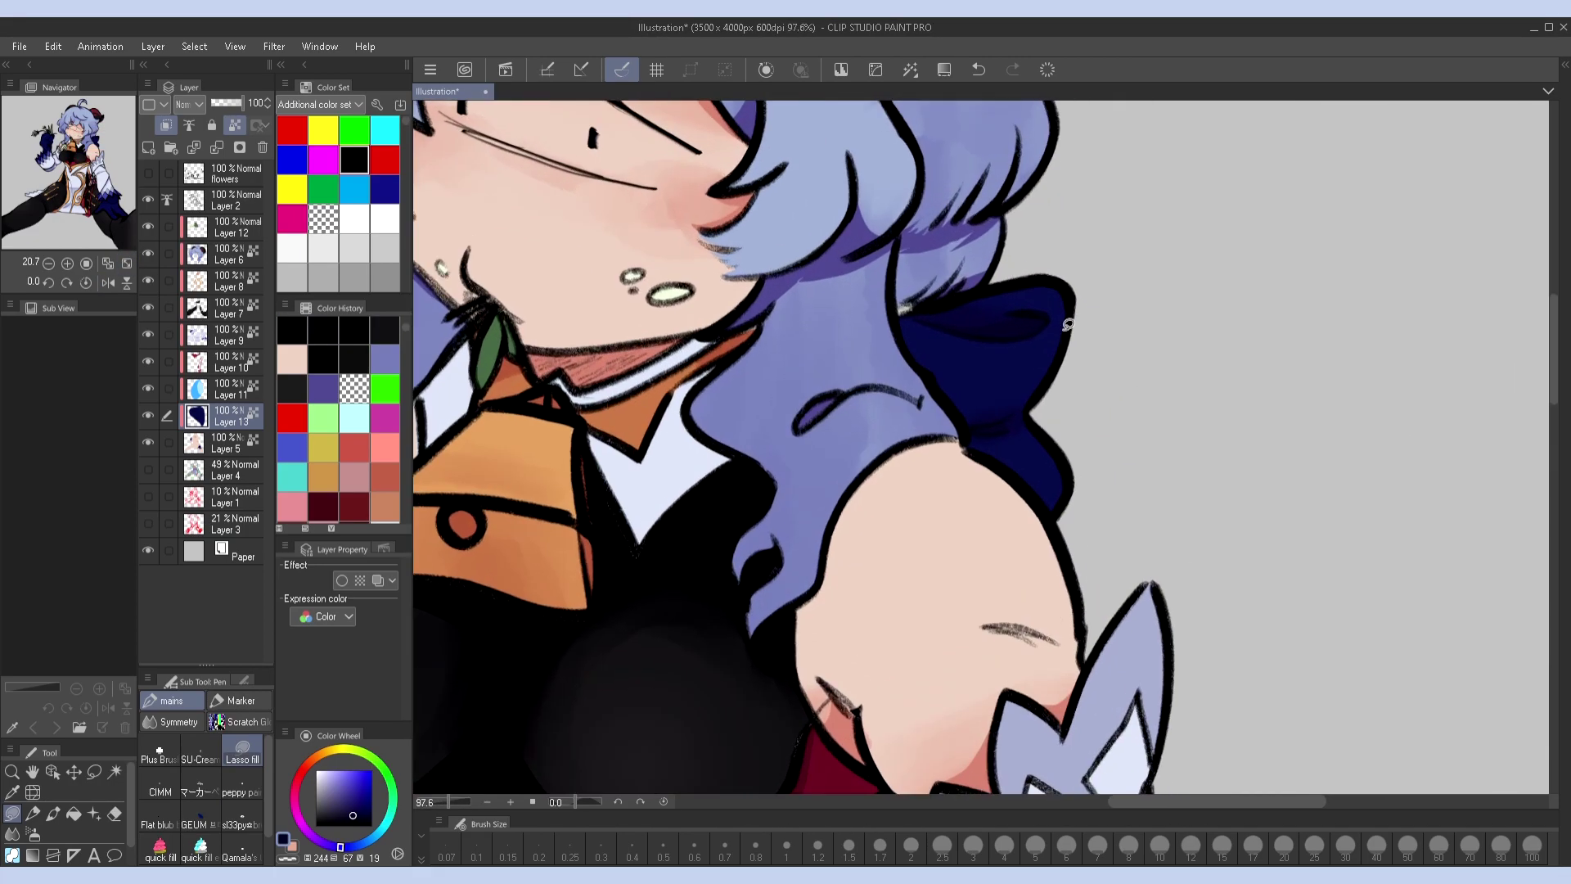
left_click(291, 851)
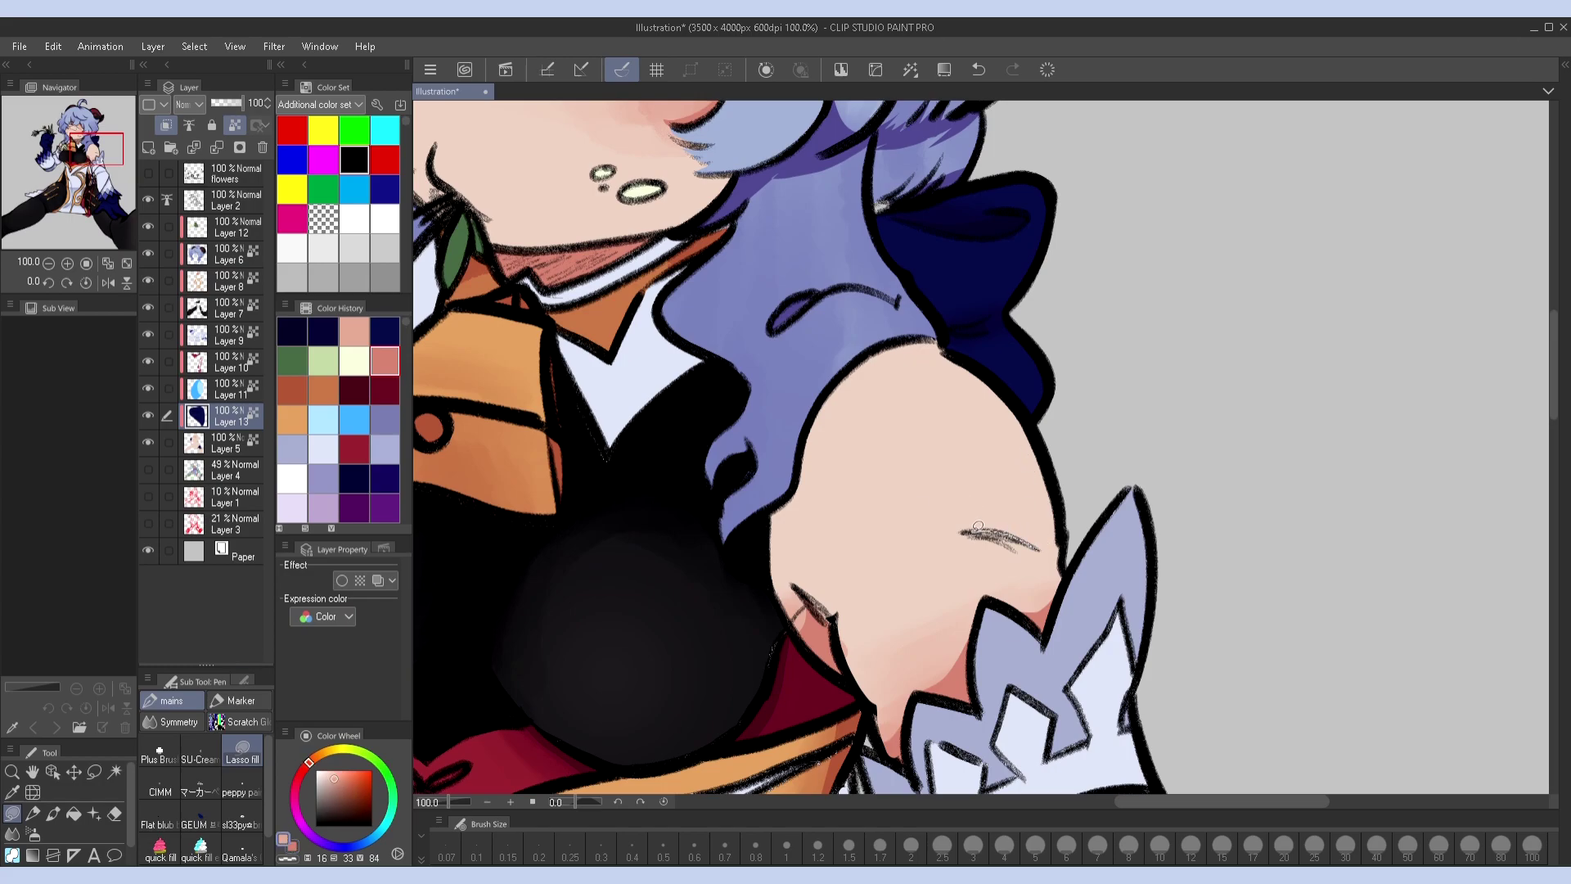
left_click_drag(987, 525, 1041, 550)
key("alt+bracketleft")
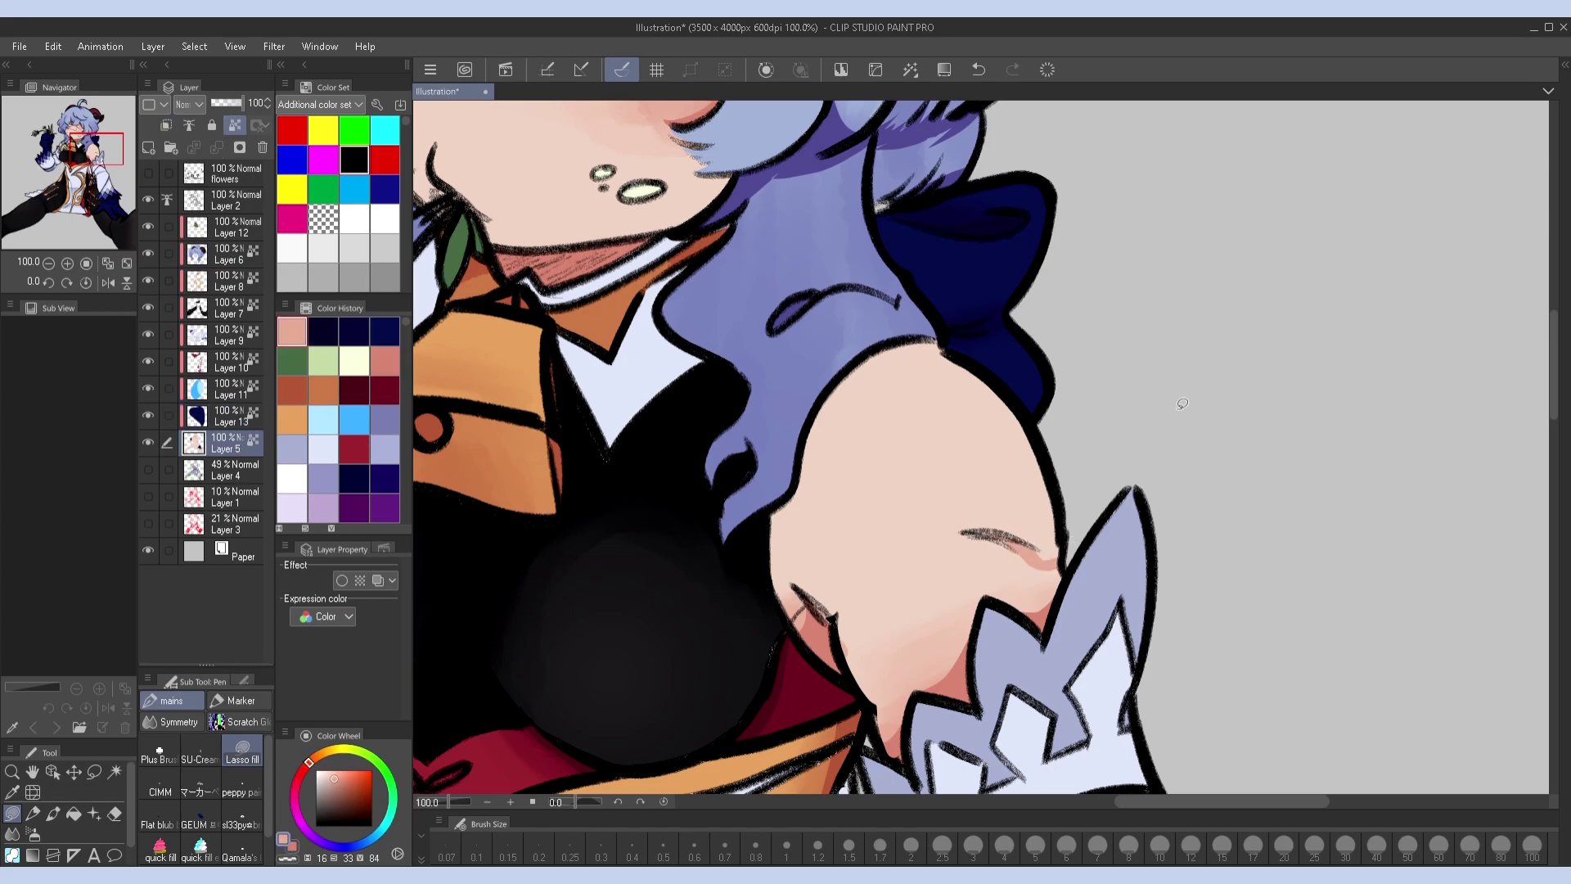
left_click_drag(1040, 557, 988, 533)
Sample the sleeve's lavender shadow, activate the white clothing layer and enlarge the shading brush for the collar
mouse_move(901, 748)
left_mouse_down()
mouse_move(1506, 632)
mouse_move(927, 795)
mouse_move(982, 443)
mouse_move(868, 245)
left_mouse_up()
left_click(868, 245, "alt")
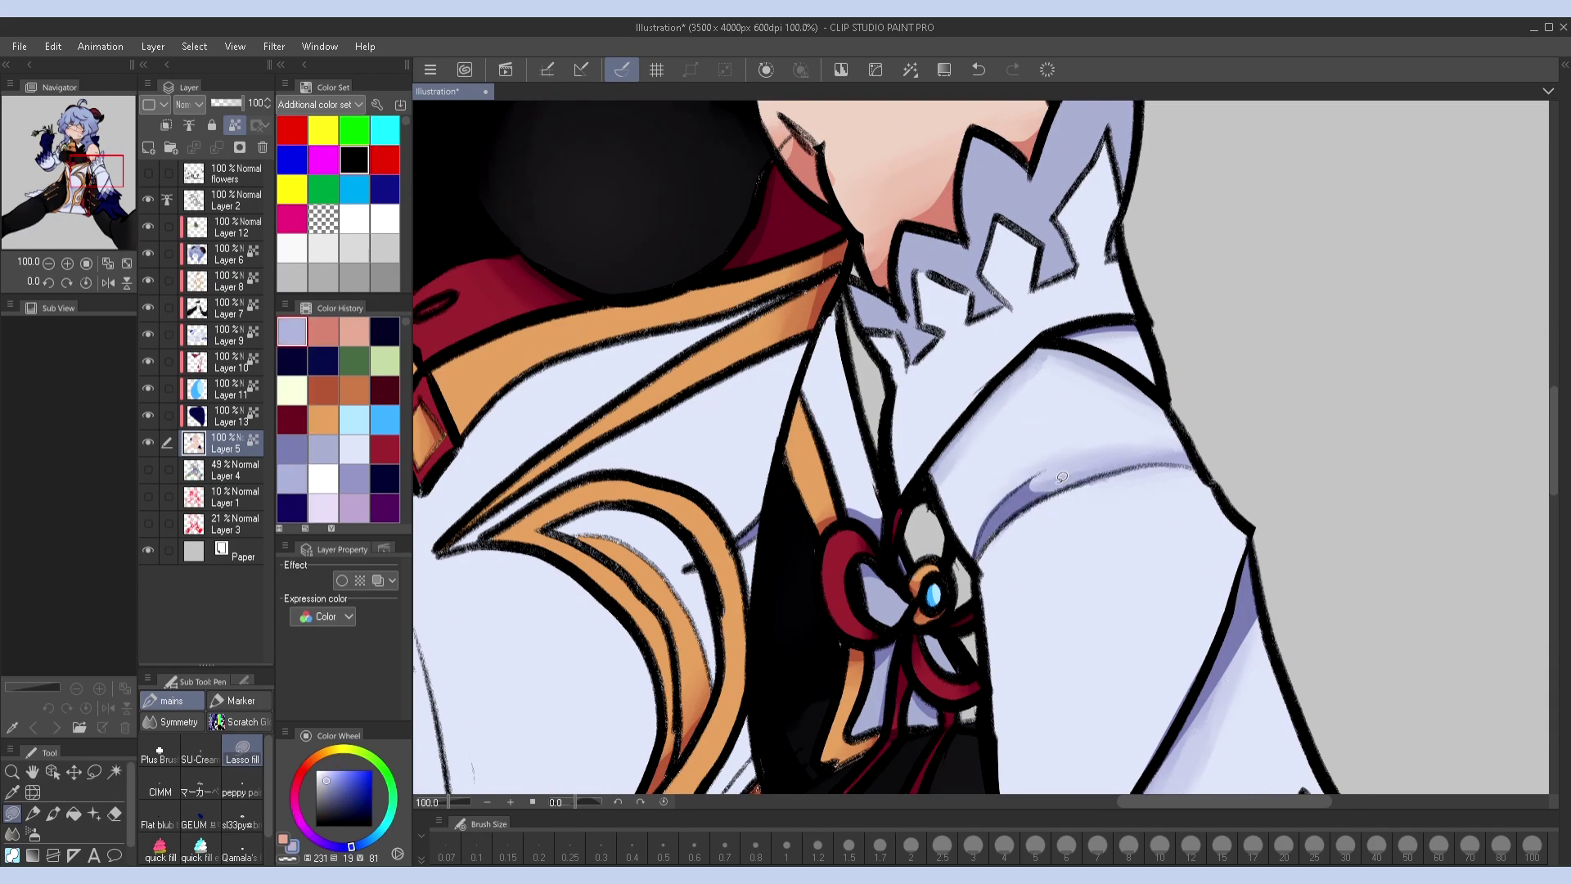
left_click(867, 245, "ctrl+shift")
left_click_drag(614, 147, 900, 474)
left_click_drag(883, 106, 884, 391)
key("bracketright")
key("bracketright")
key("bracketright")
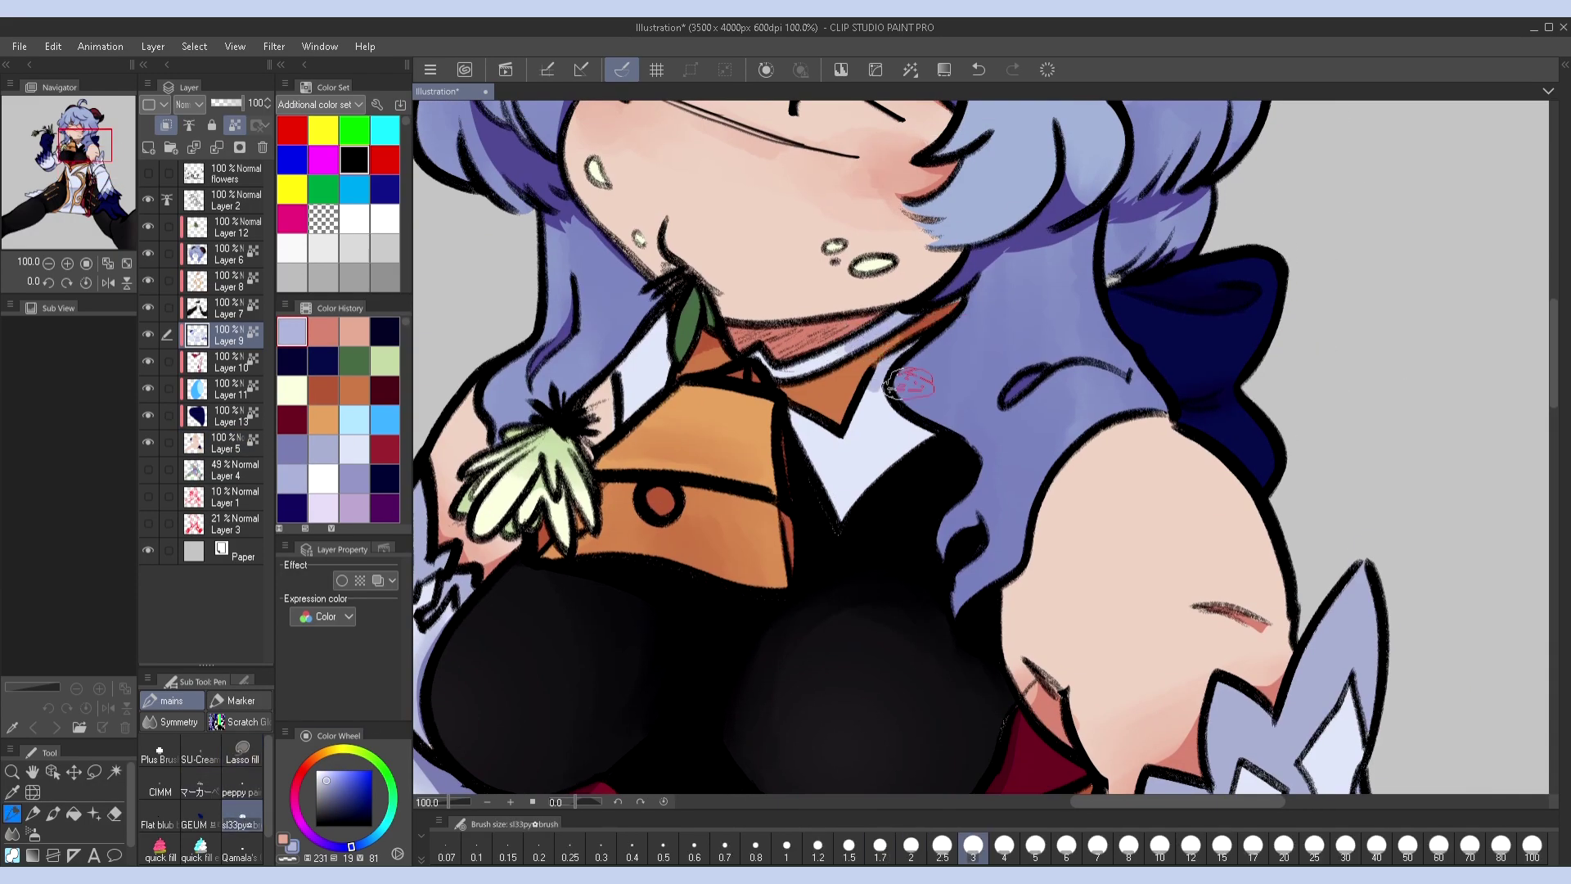
Shade the white collar beside the hair with a deeper lavender-blue sampled from the artwork
left_click(680, 309, "alt")
mouse_move(680, 308)
left_mouse_down()
mouse_move(602, 191)
mouse_move(742, 184)
mouse_move(774, 403)
left_mouse_up()
key("g")
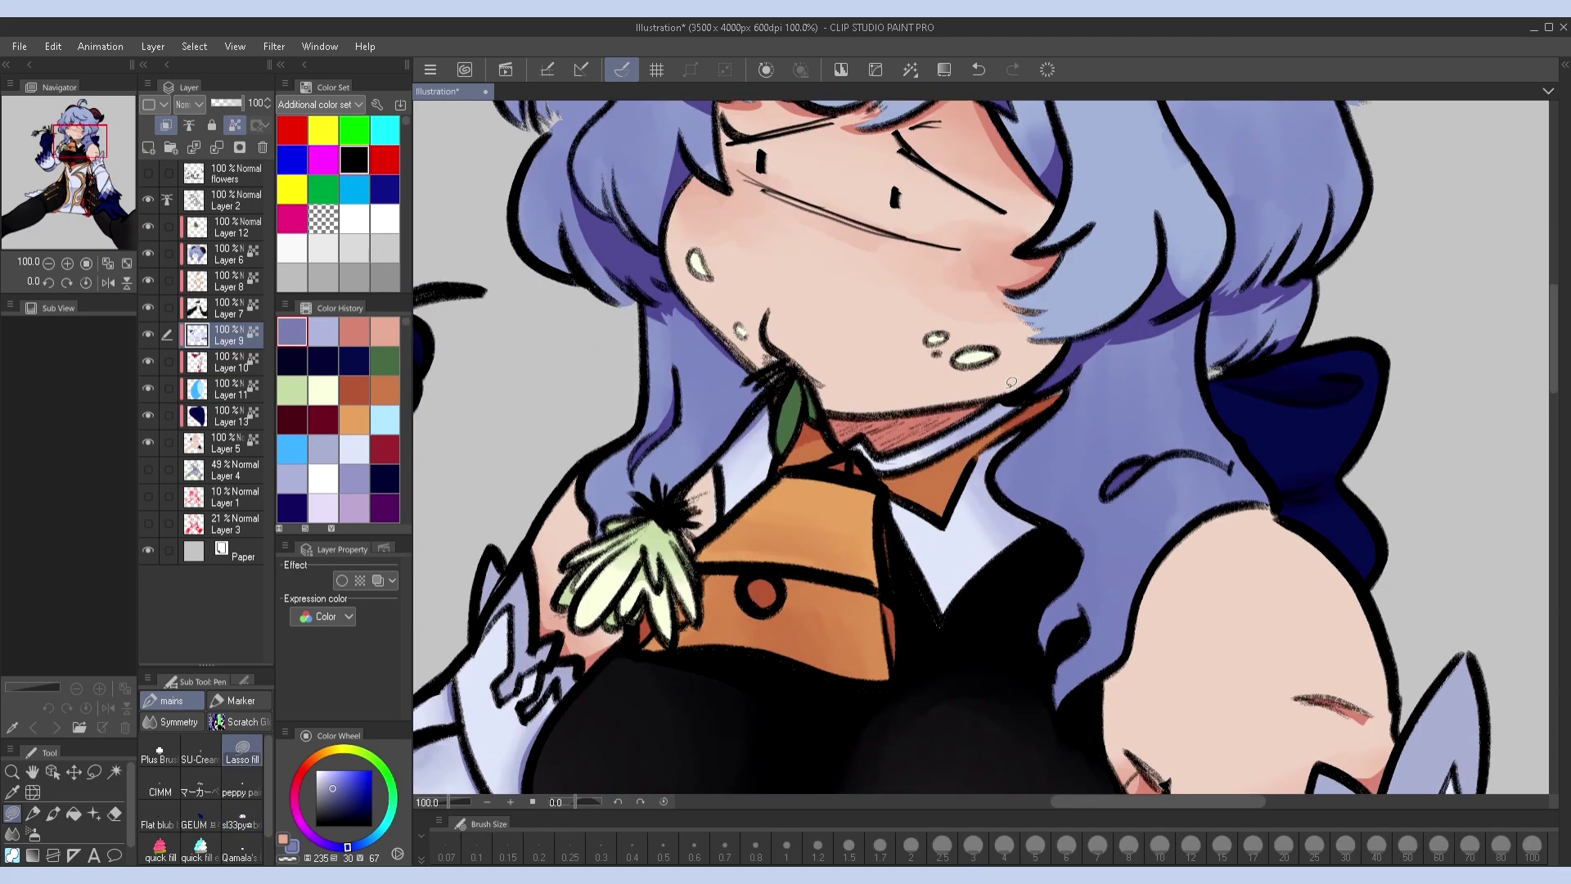
left_click_drag(1012, 427, 1296, 343)
Show the flowers layer and group all the character layers into a folder named gancan
scroll(1049, 340, "down", 1)
key("ctrl+0")
left_click(148, 173)
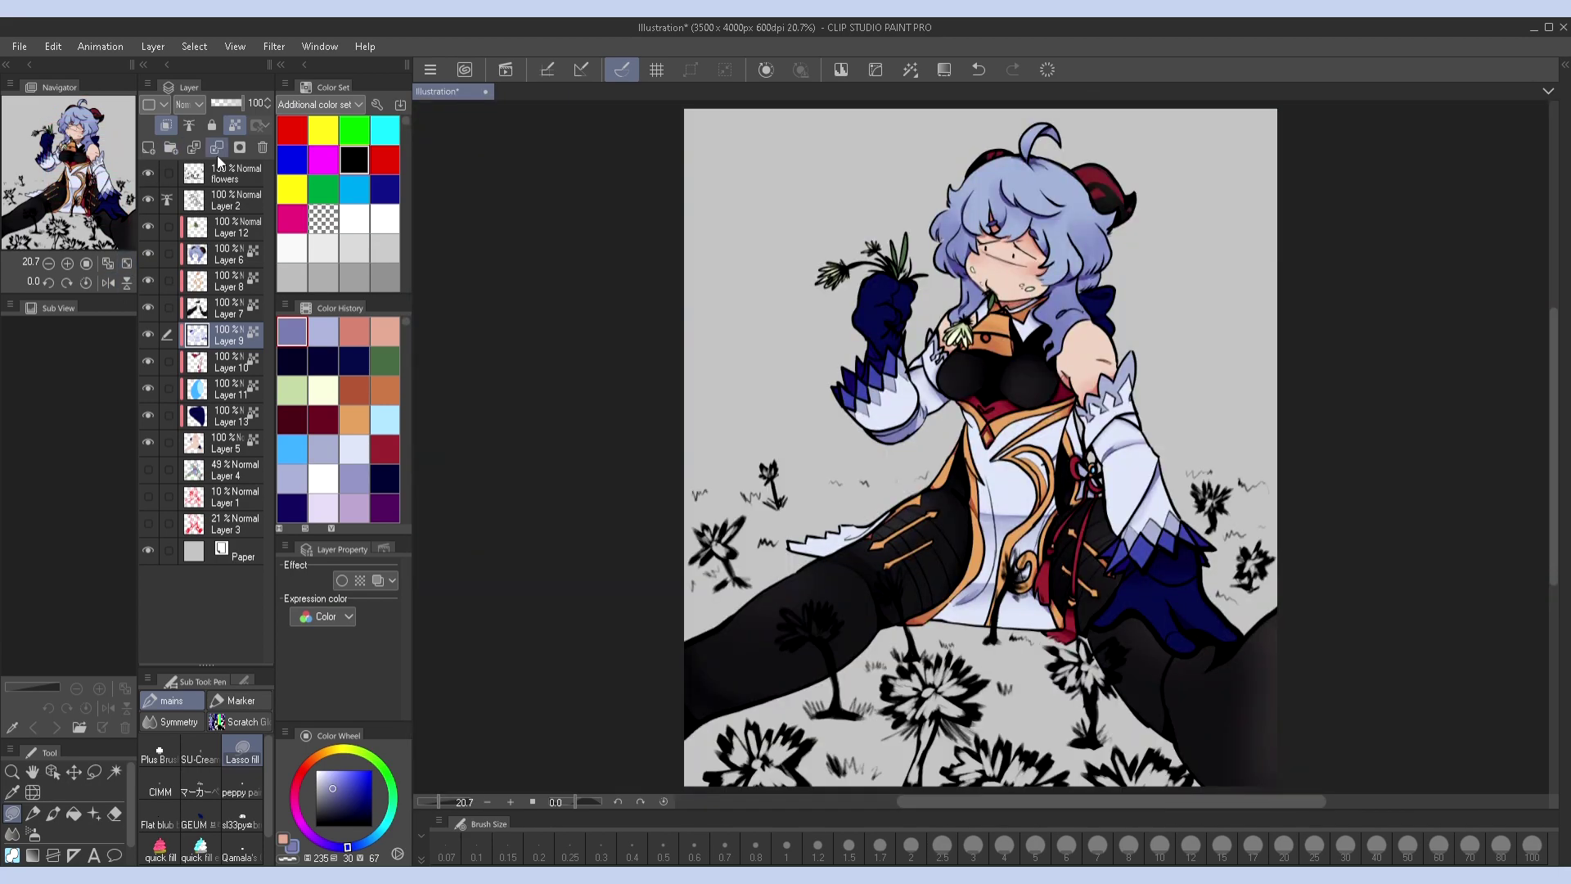
left_click(221, 199)
key("ctrl+g")
left_click(187, 199)
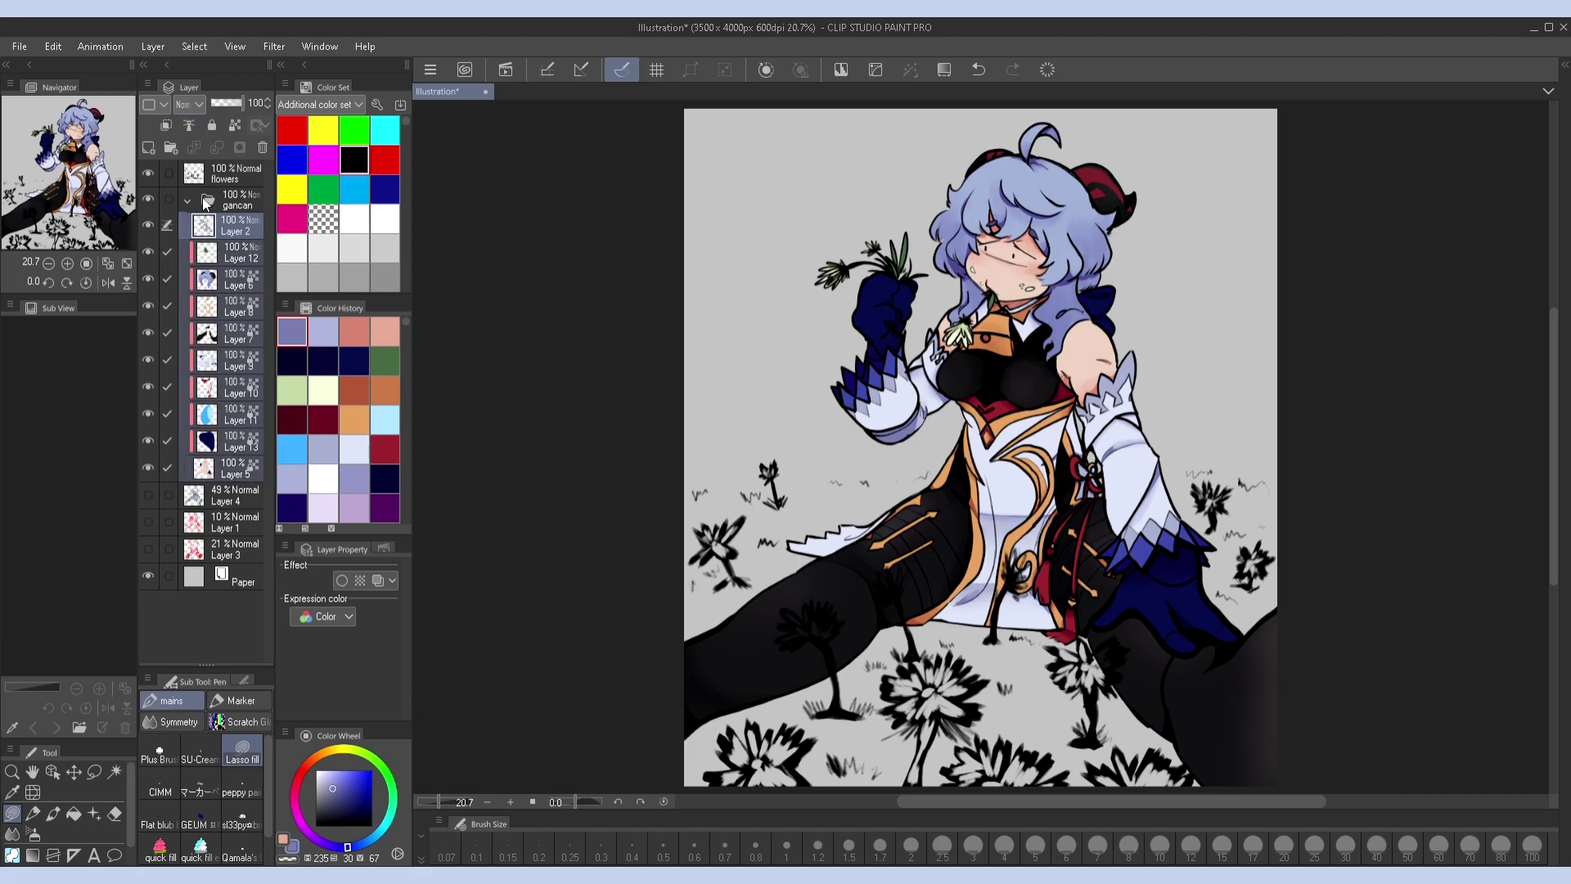
Sample the petals' pale yellow, hide the gancan folder and create a new layer beneath the flowers line art
scroll(915, 201, "up", 5)
left_click(933, 695, "alt")
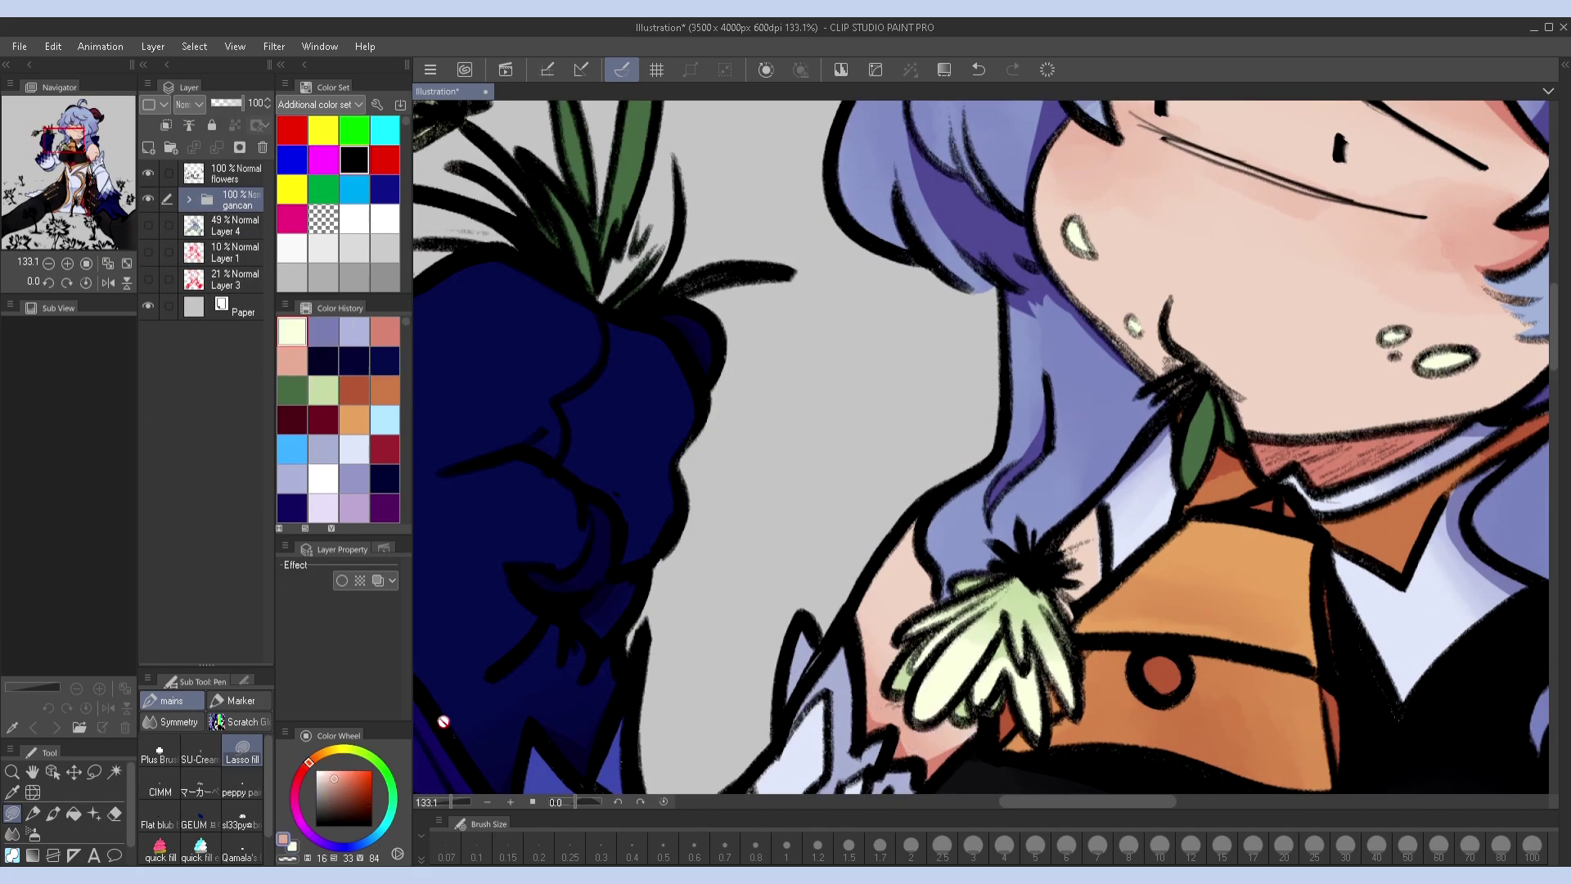
left_click(148, 199)
key("ctrl+0")
key("ctrl+shift+n")
scroll(818, 656, "up", 5)
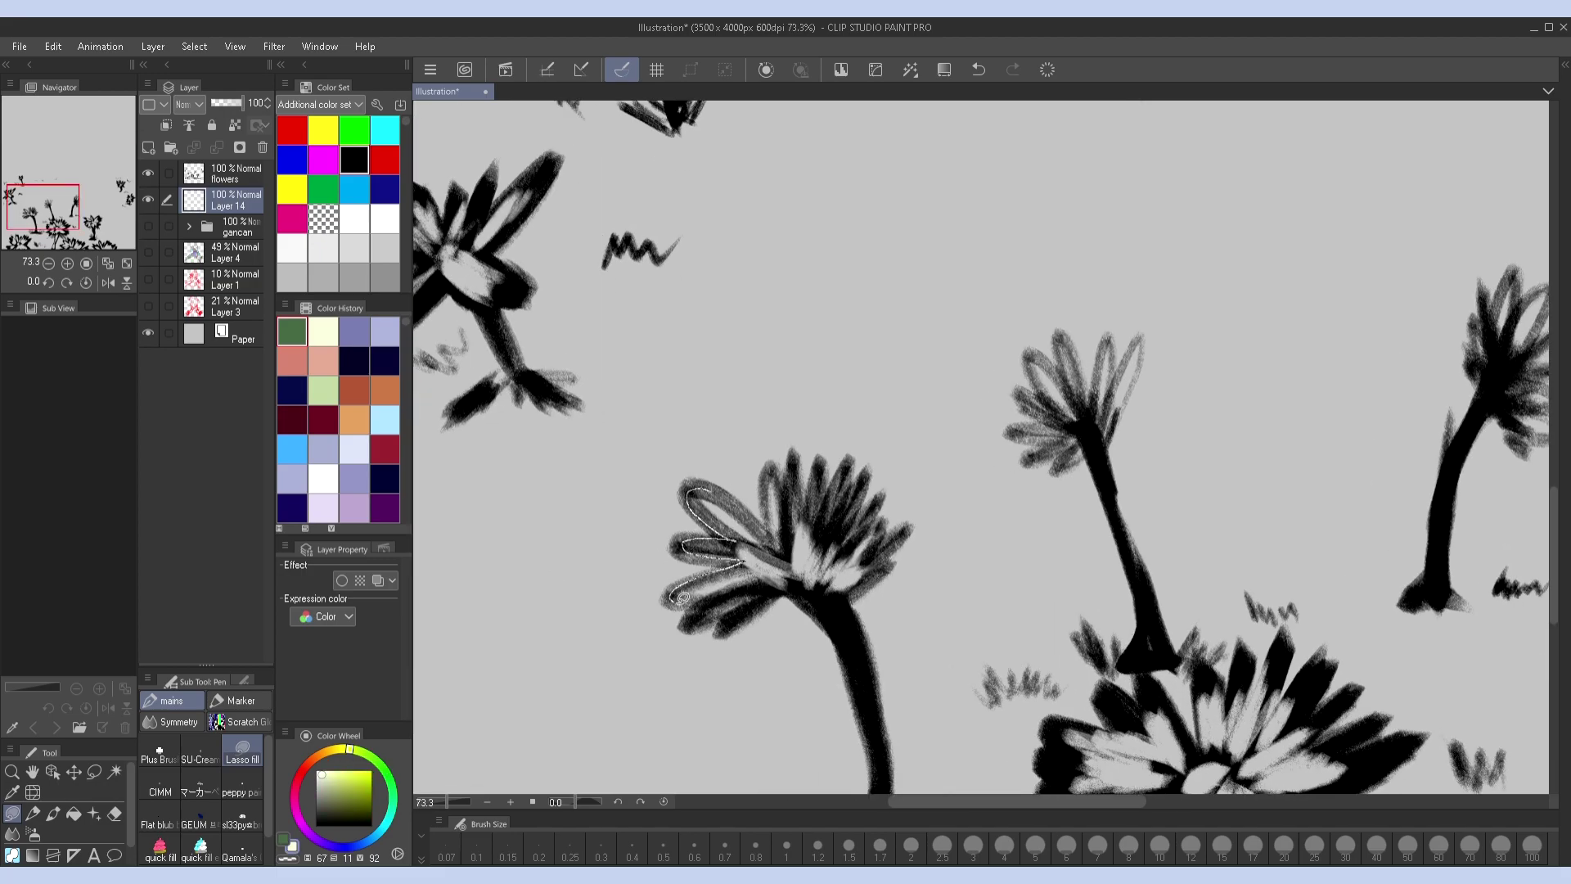
Lasso-fill the petals of the background flowers along the canvas's left side pale yellow
mouse_move(681, 599)
left_mouse_down()
mouse_move(773, 471)
mouse_move(847, 471)
left_mouse_up()
left_click_drag(477, 202, 686, 423)
left_click_drag(610, 470, 674, 522)
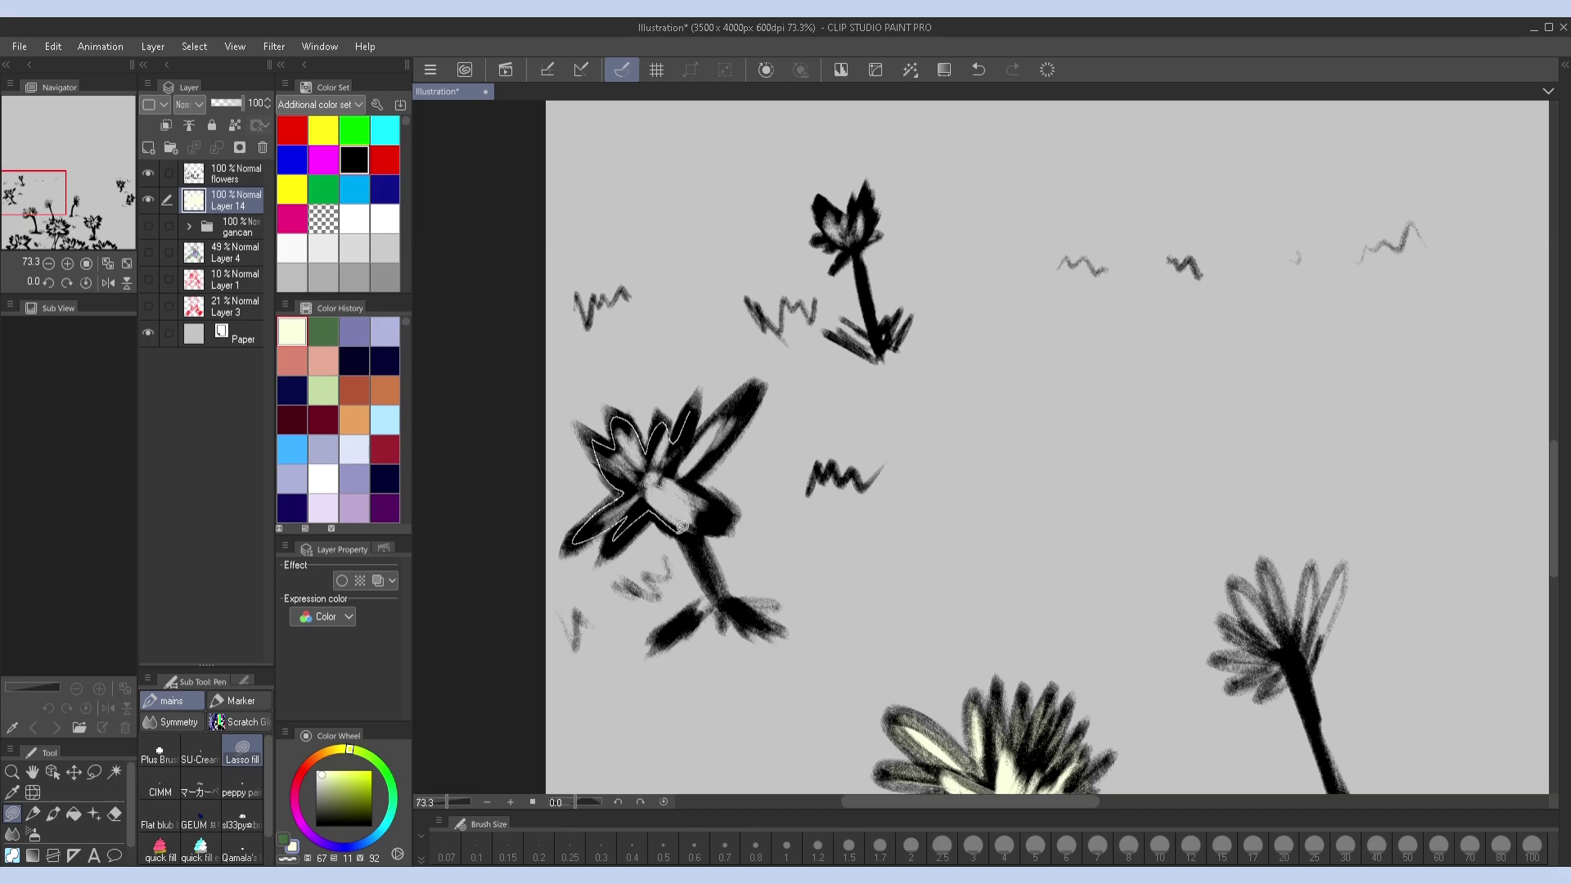
left_click_drag(757, 406, 760, 402)
mouse_move(839, 218)
left_mouse_down()
mouse_move(749, 337)
mouse_move(779, 329)
left_mouse_up()
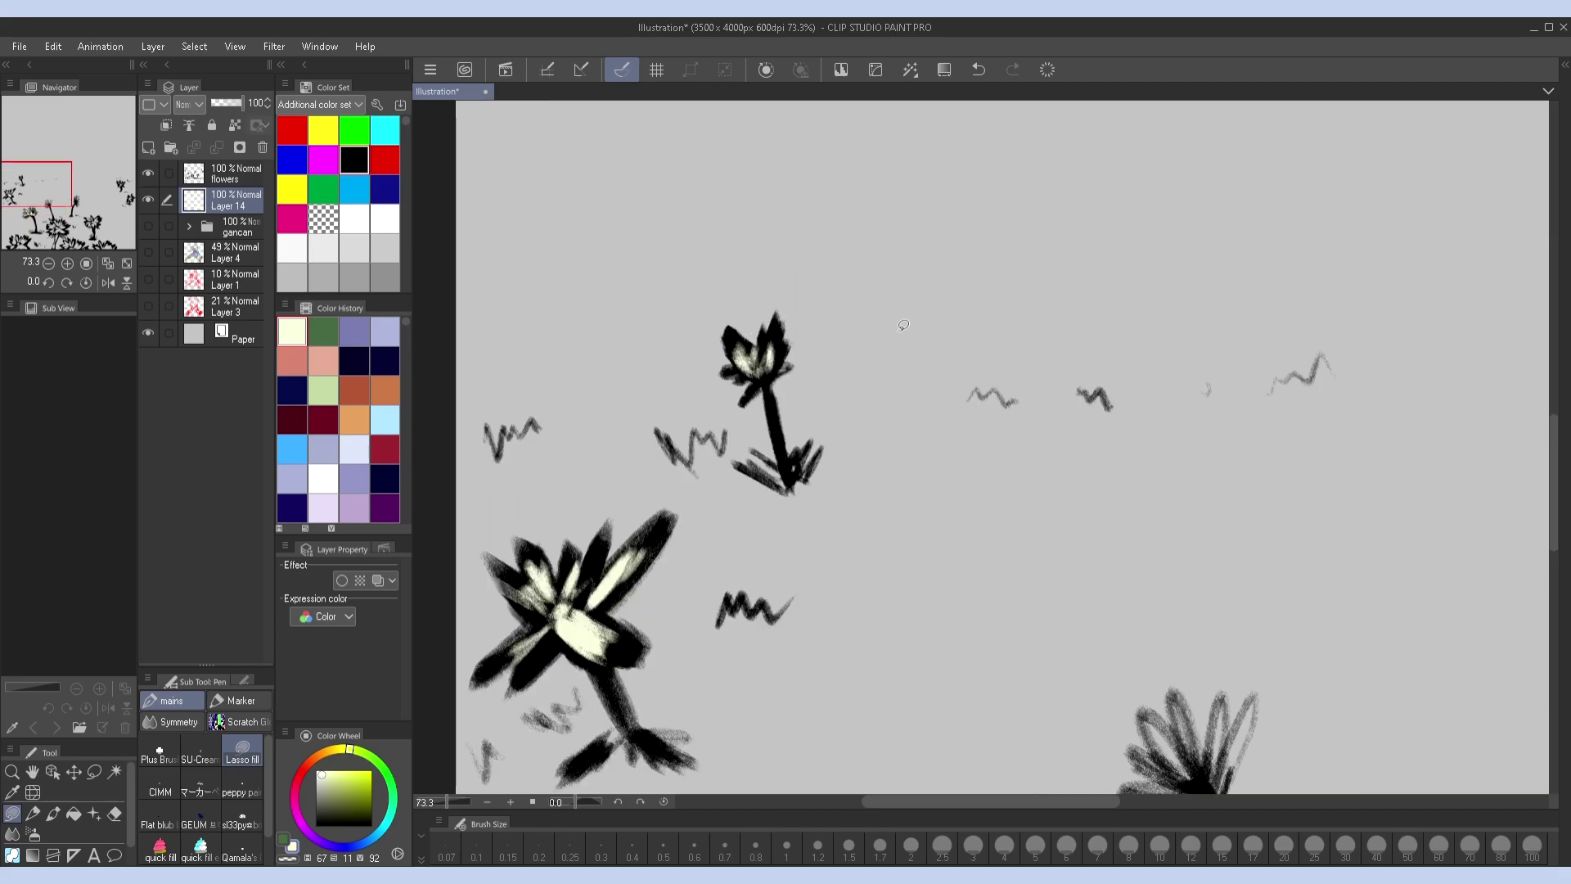
Lasso-fill pale yellow petals on the tall middle flower and the small flowers near the canvas's right edge
scroll(747, 440, "right", 10)
scroll(747, 440, "down", 2)
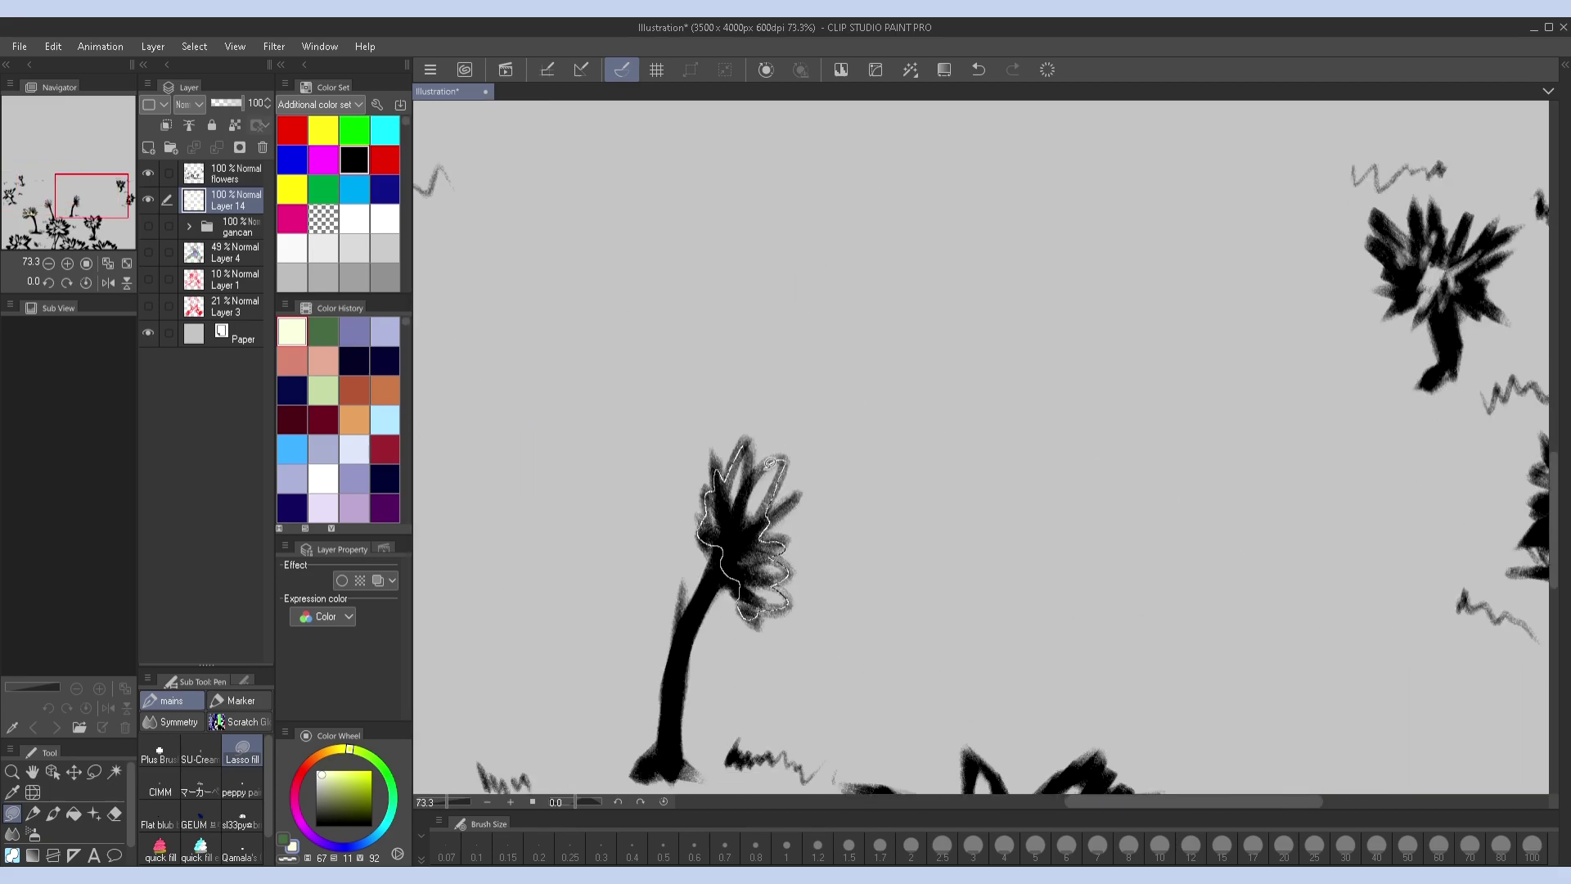
scroll(769, 464, "right", 7)
scroll(800, 366, "up", 2)
left_click_drag(873, 403, 923, 502)
scroll(900, 409, "down", 2)
left_click_drag(1010, 428, 1012, 430)
Lasso-fill the petals of the large thick-stemmed flower in the canvas's lower right pale yellow
scroll(900, 410, "left", 6)
scroll(900, 409, "down", 5)
left_click_drag(831, 337, 774, 385)
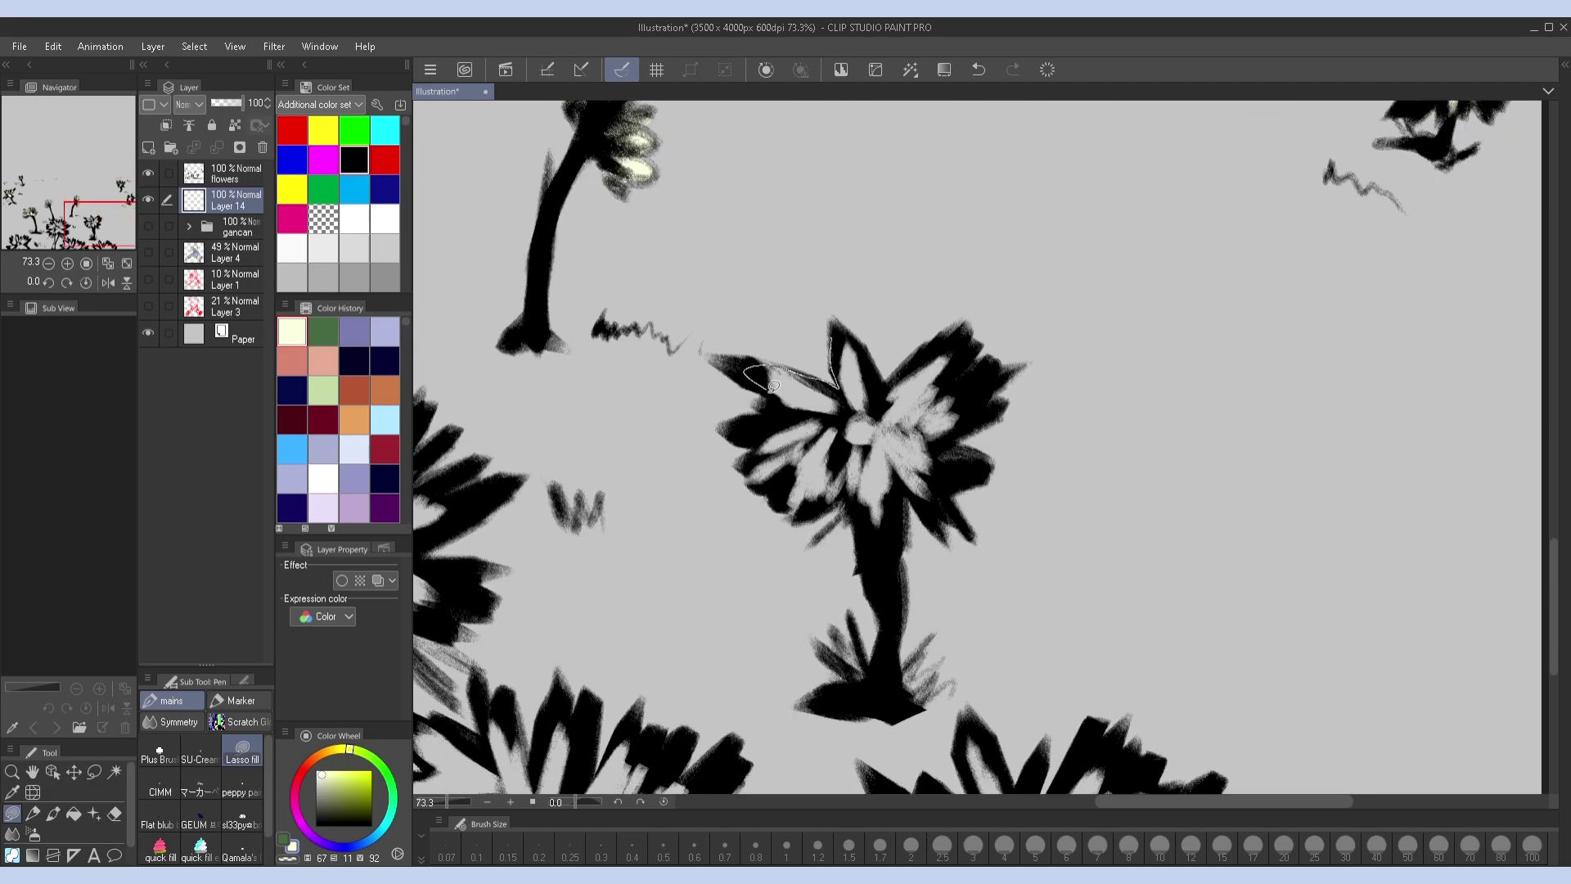
left_click_drag(783, 480, 818, 501)
left_click_drag(850, 369, 908, 491)
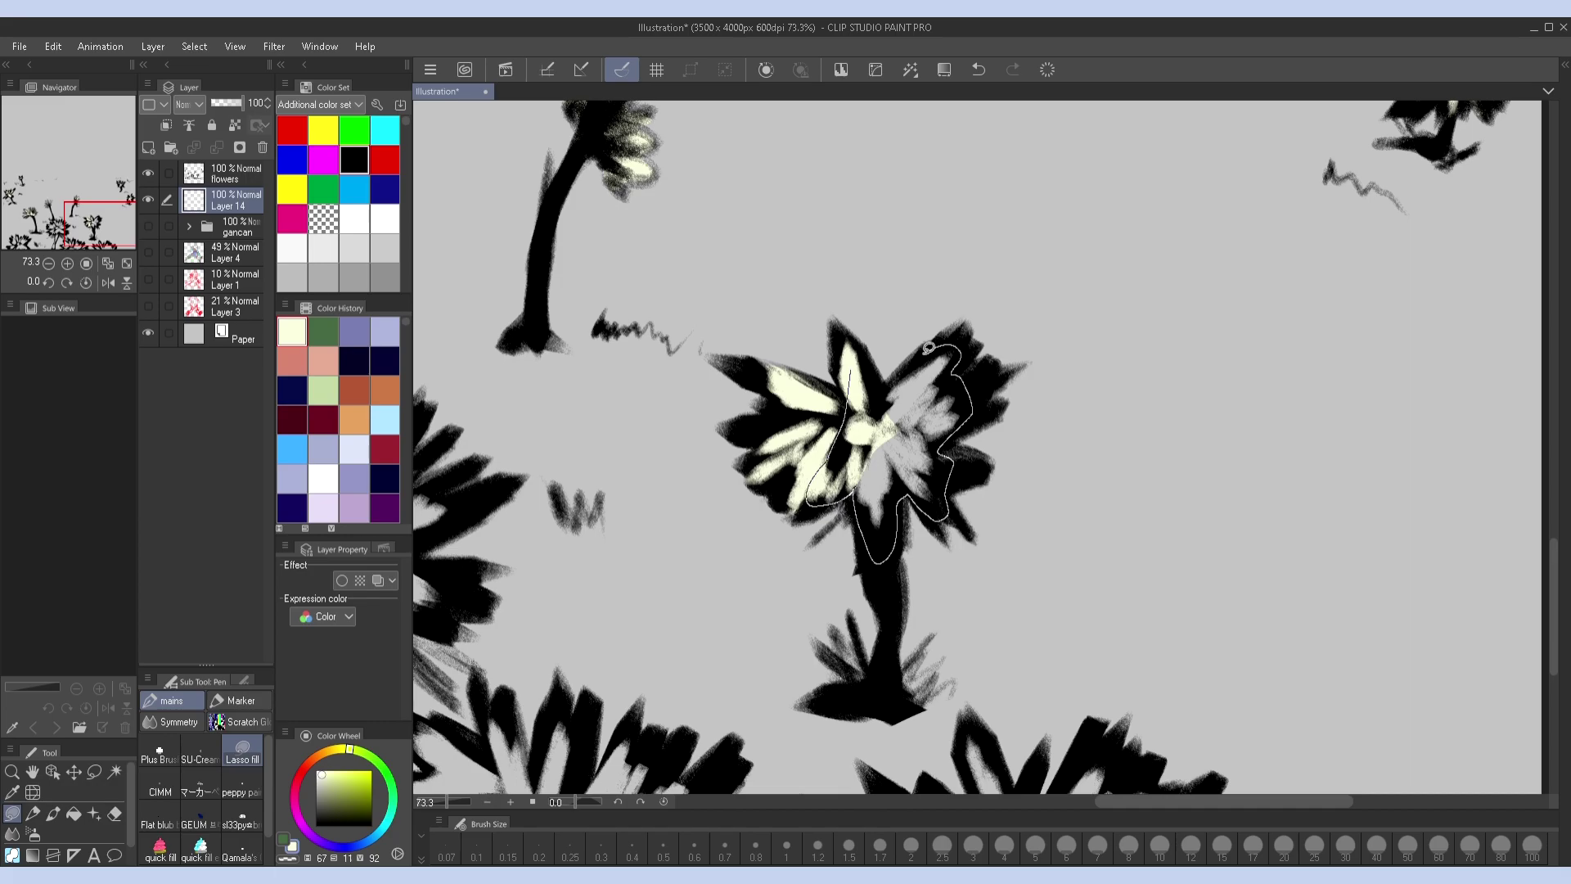
left_click_drag(928, 348, 930, 349)
Lasso-fill pale yellow petals on the two flowers cut off by the canvas's bottom edge, in the middle and lower right
scroll(900, 409, "down", 4)
scroll(900, 409, "left", 3)
mouse_move(756, 423)
left_mouse_down()
mouse_move(754, 596)
mouse_move(1017, 523)
left_mouse_up()
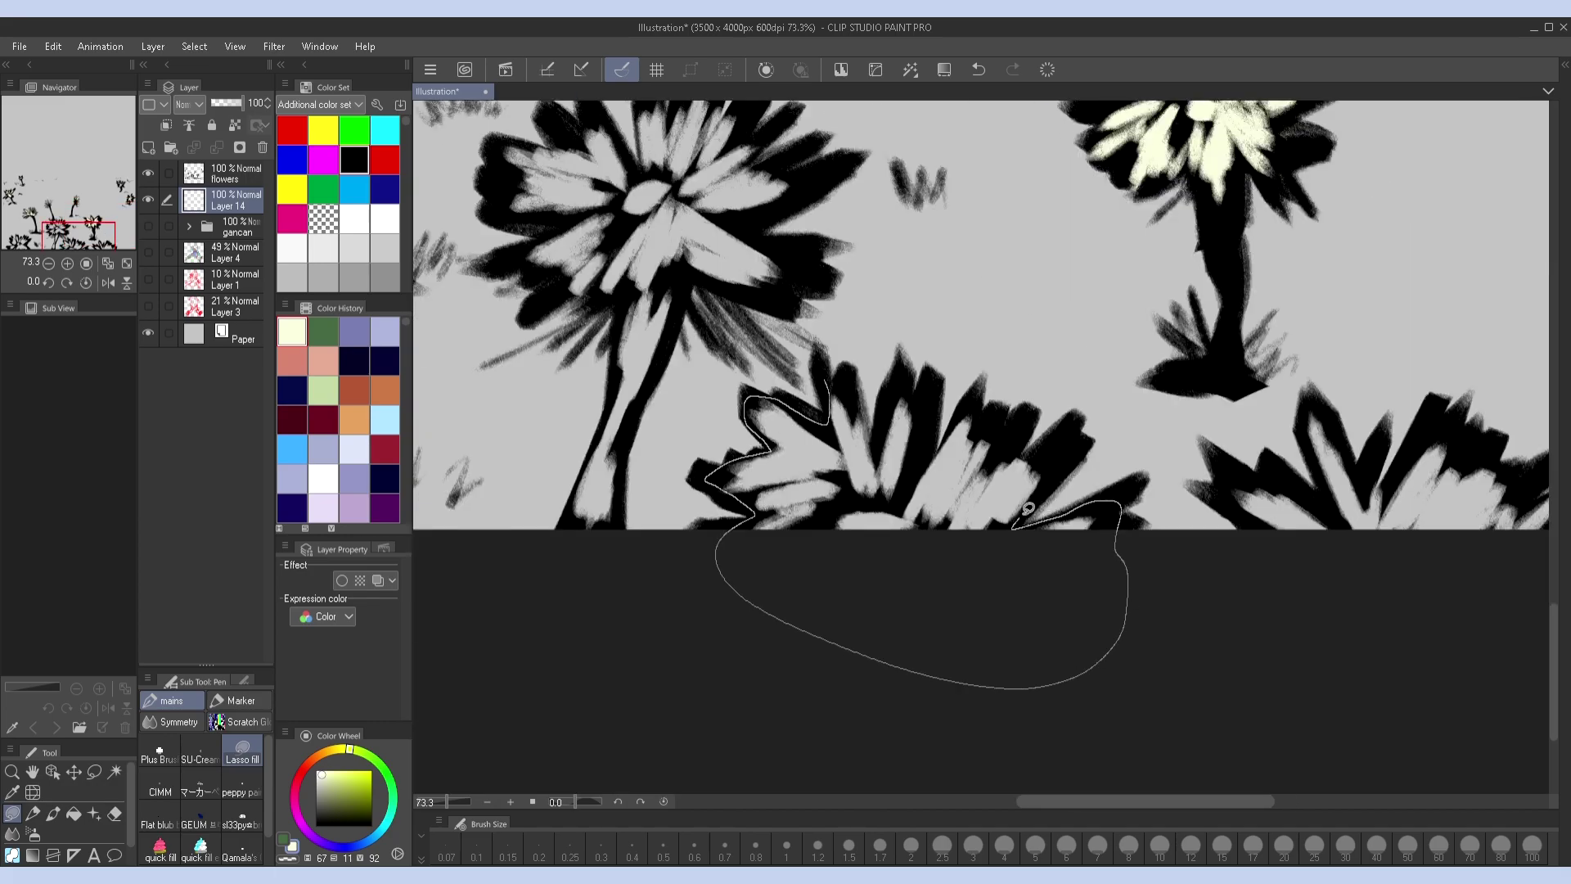
left_click_drag(874, 431, 876, 433)
mouse_move(1290, 450)
left_mouse_down()
mouse_move(784, 532)
mouse_move(1059, 660)
left_mouse_up()
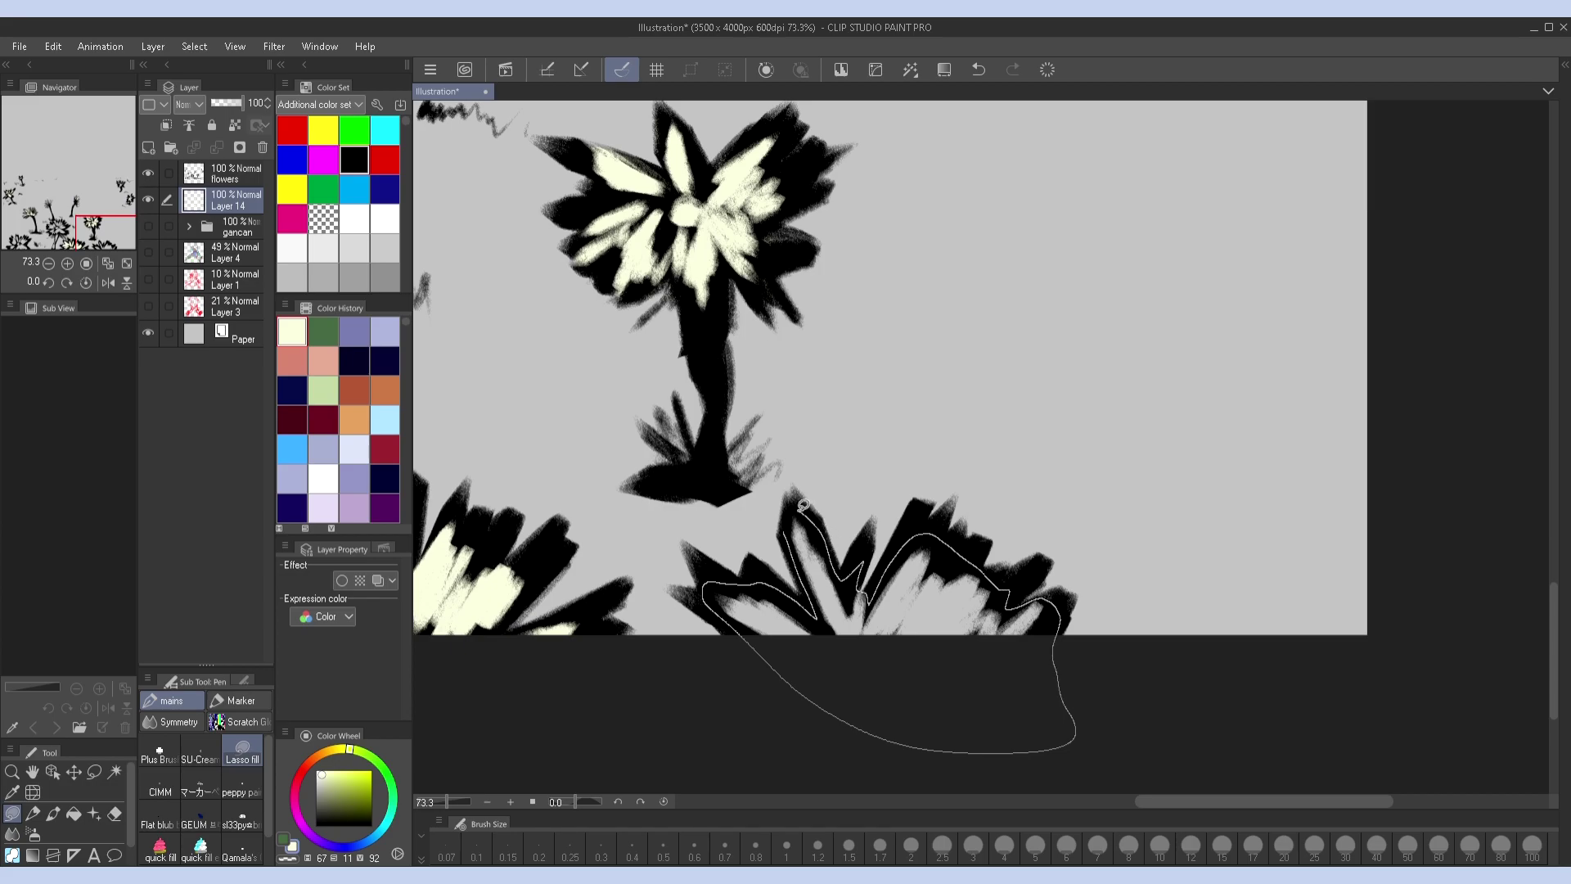
left_click_drag(805, 507, 912, 560)
Lasso-fill the petals, center and stem of the large open flower in the canvas's lower middle pale yellow
left_click_drag(702, 352, 1211, 66)
left_click_drag(700, 507, 720, 579)
mouse_move(615, 600)
left_mouse_down()
mouse_move(936, 724)
mouse_move(850, 530)
left_mouse_up()
left_click_drag(735, 495, 704, 508)
left_click_drag(1301, 290, 833, 396)
mouse_move(727, 498)
left_mouse_down()
mouse_move(859, 595)
mouse_move(842, 785)
left_mouse_up()
mouse_move(994, 491)
left_mouse_down()
mouse_move(986, 363)
mouse_move(879, 535)
left_mouse_up()
left_click_drag(739, 393, 876, 467)
left_click_drag(737, 397, 763, 381)
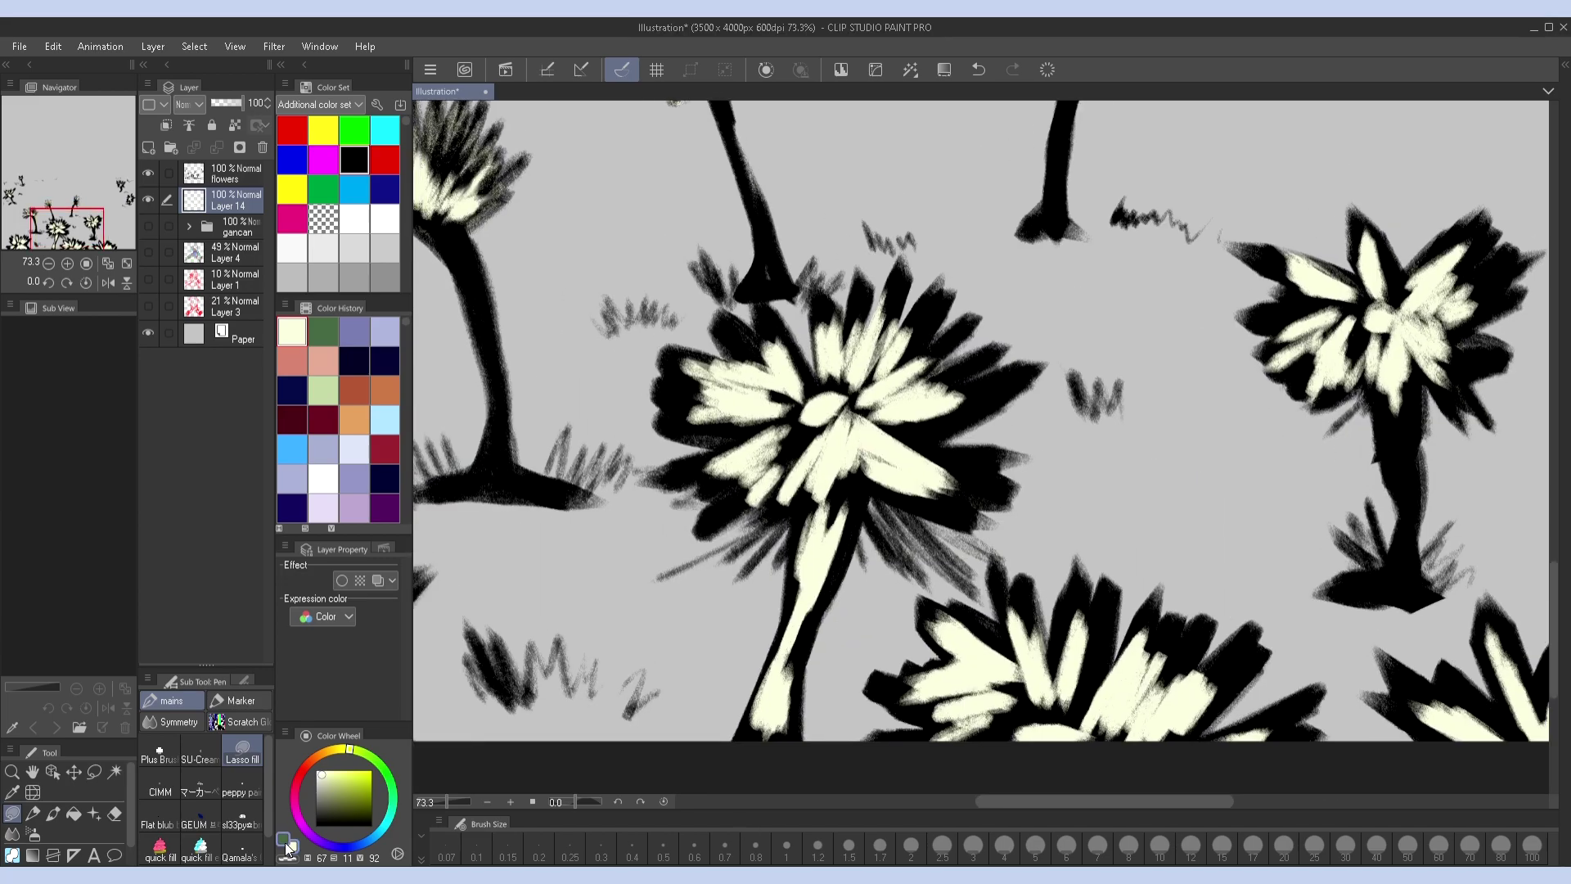
Lock the color layer's transparent pixels, then recolor the large flower's stem dark green and its center yellow-green
left_click(287, 847)
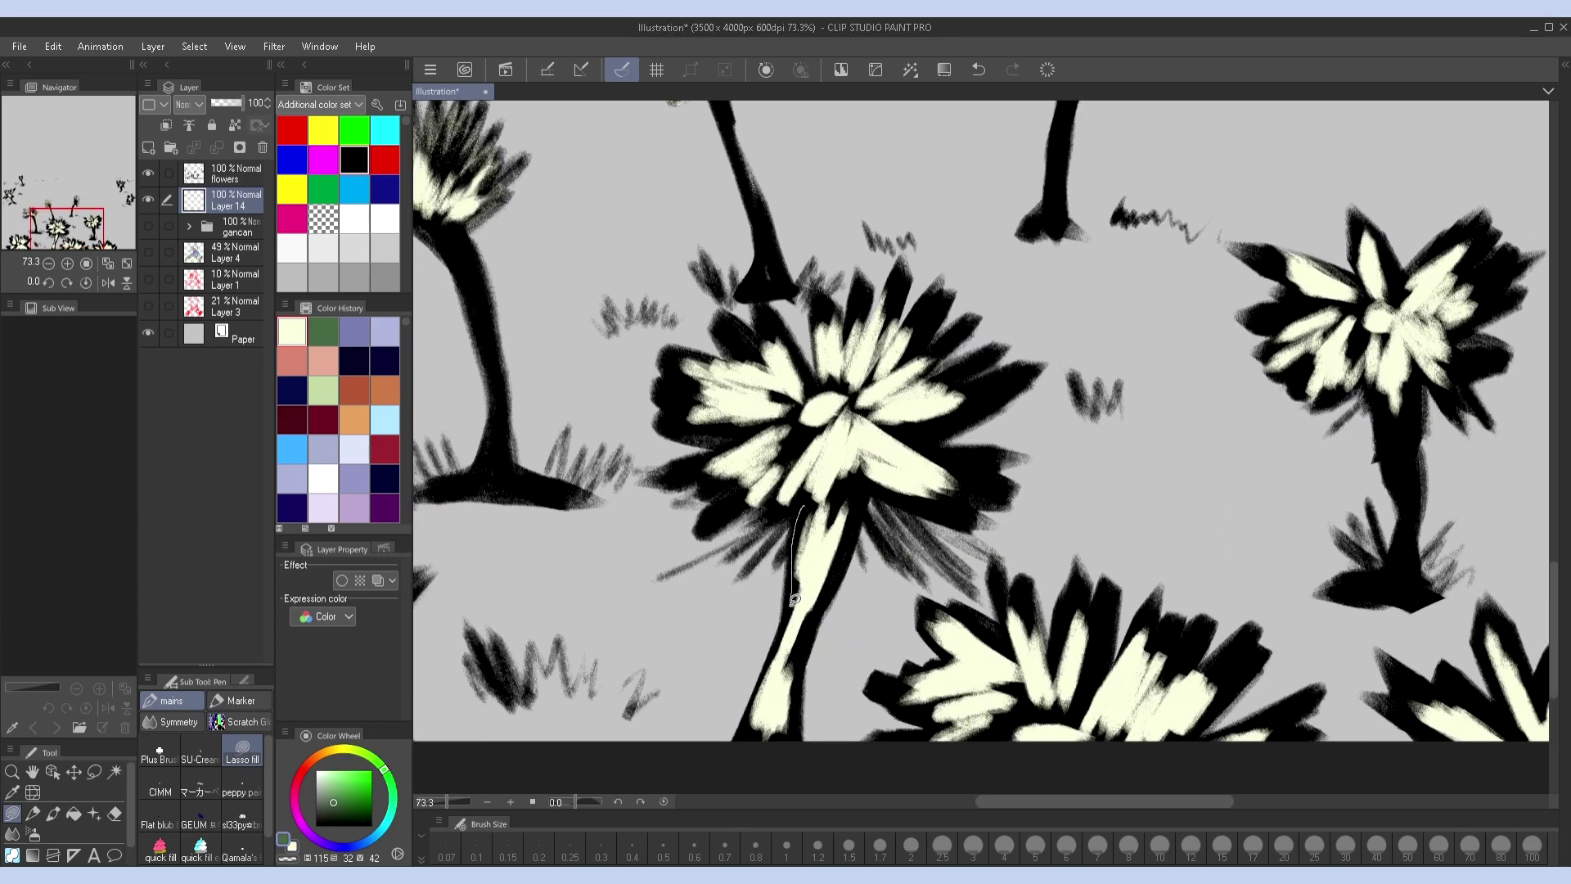
left_click_drag(822, 499, 843, 487)
left_click(342, 783)
left_click_drag(822, 360, 828, 367)
left_click_drag(828, 366, 671, 308)
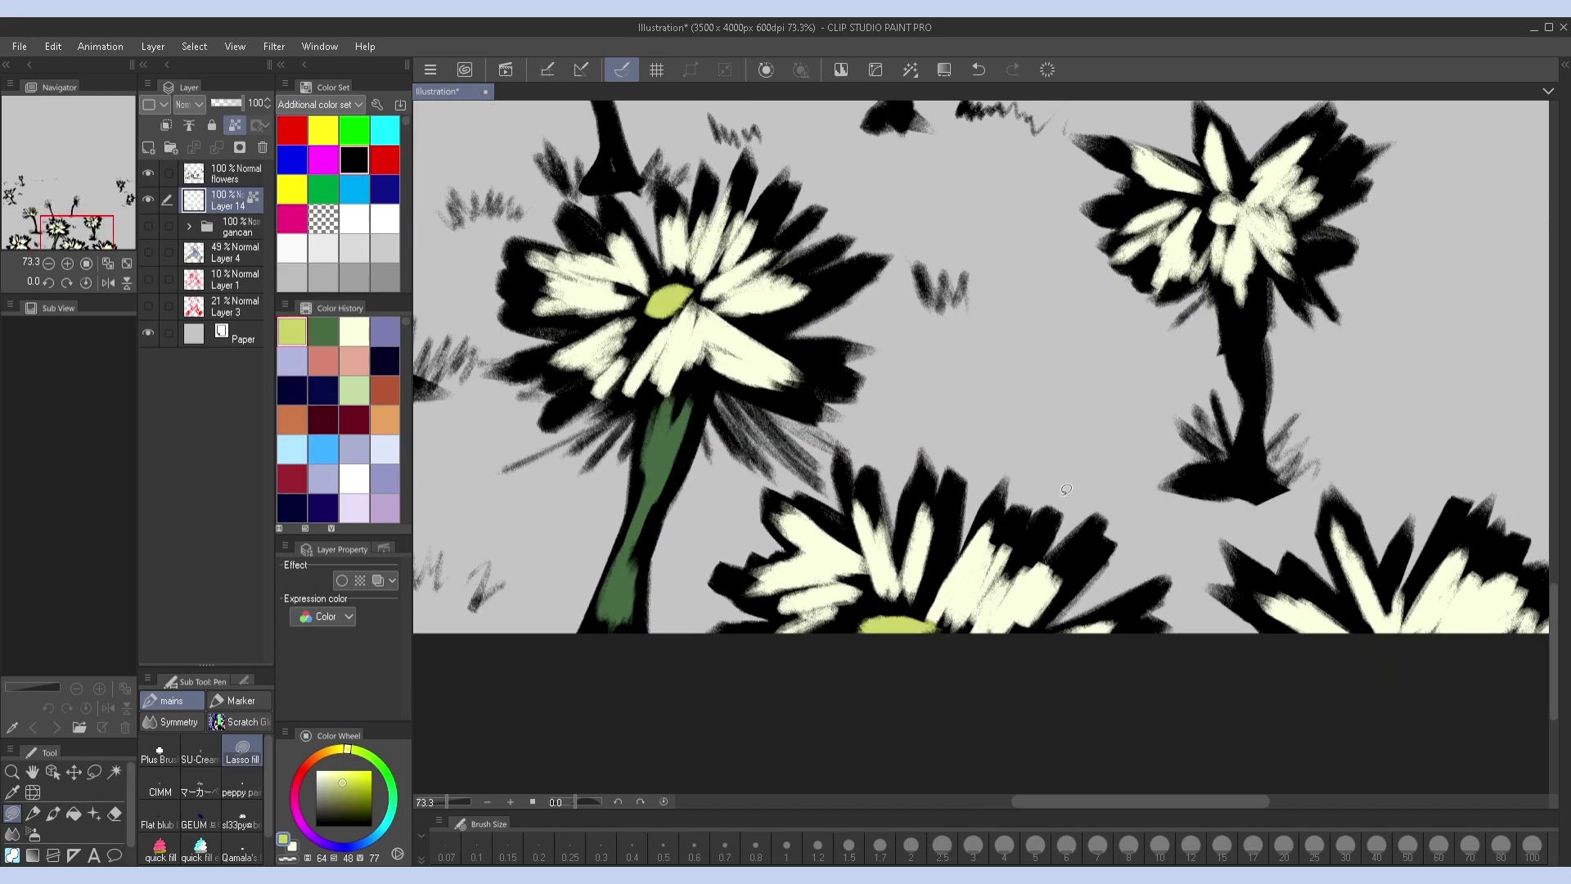
Fill the centers of the other foreground flowers yellow-green
left_click_drag(1227, 210, 954, 449)
left_click_drag(954, 450, 962, 455)
mouse_move(1388, 595)
left_mouse_down()
mouse_move(1158, 359)
mouse_move(1141, 386)
mouse_move(1044, 339)
mouse_move(614, 495)
left_mouse_up()
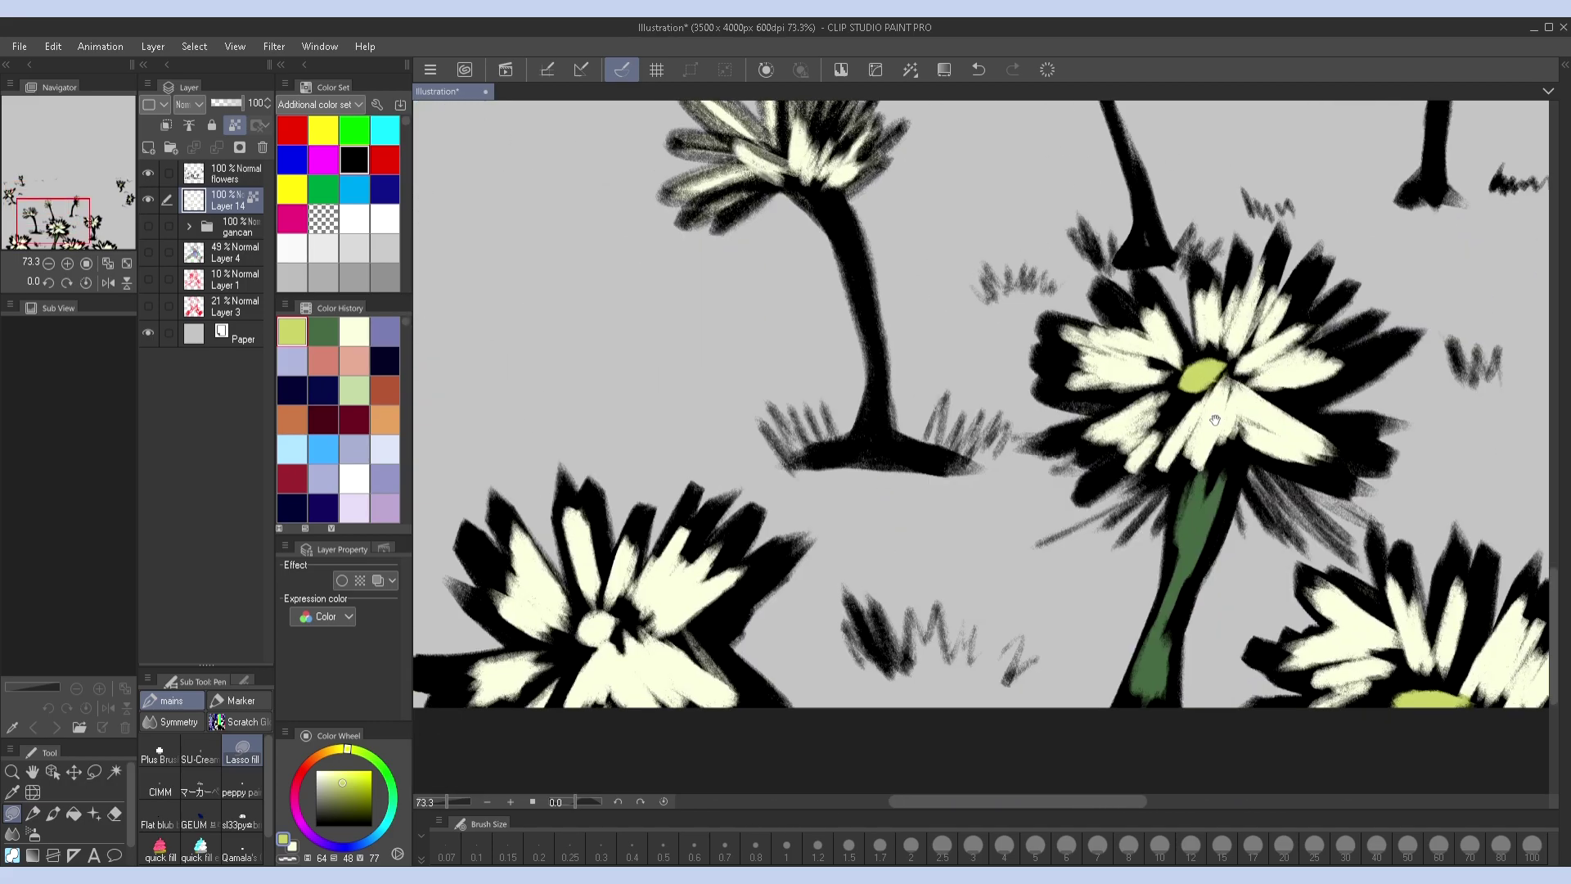
key("ctrl+0")
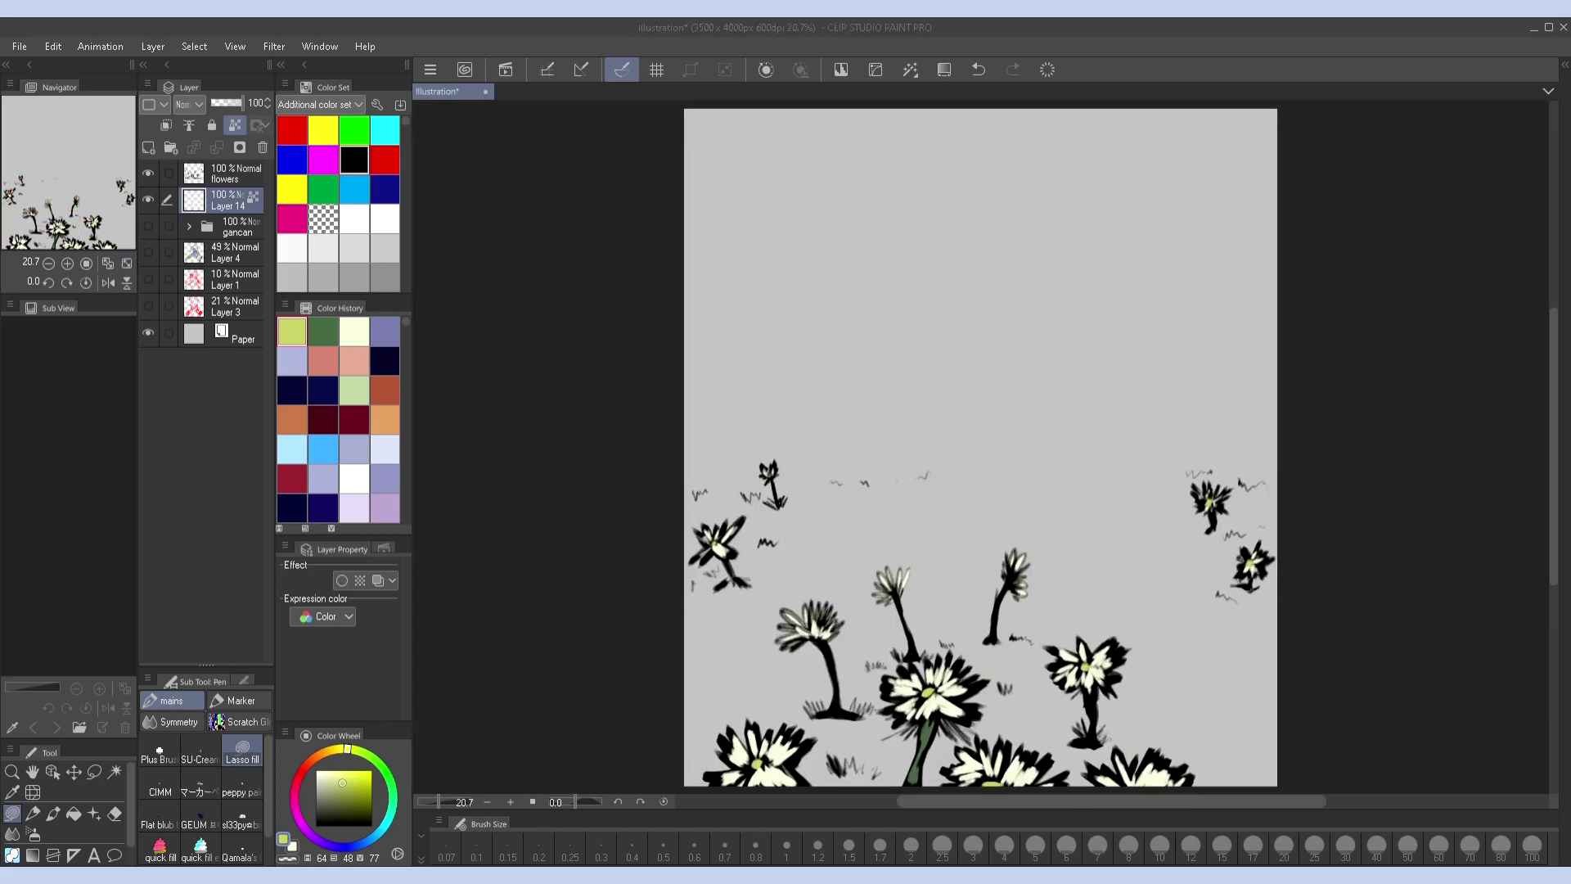
Show the gancan folder and merge the flowers line art with its color layer
left_click(148, 226)
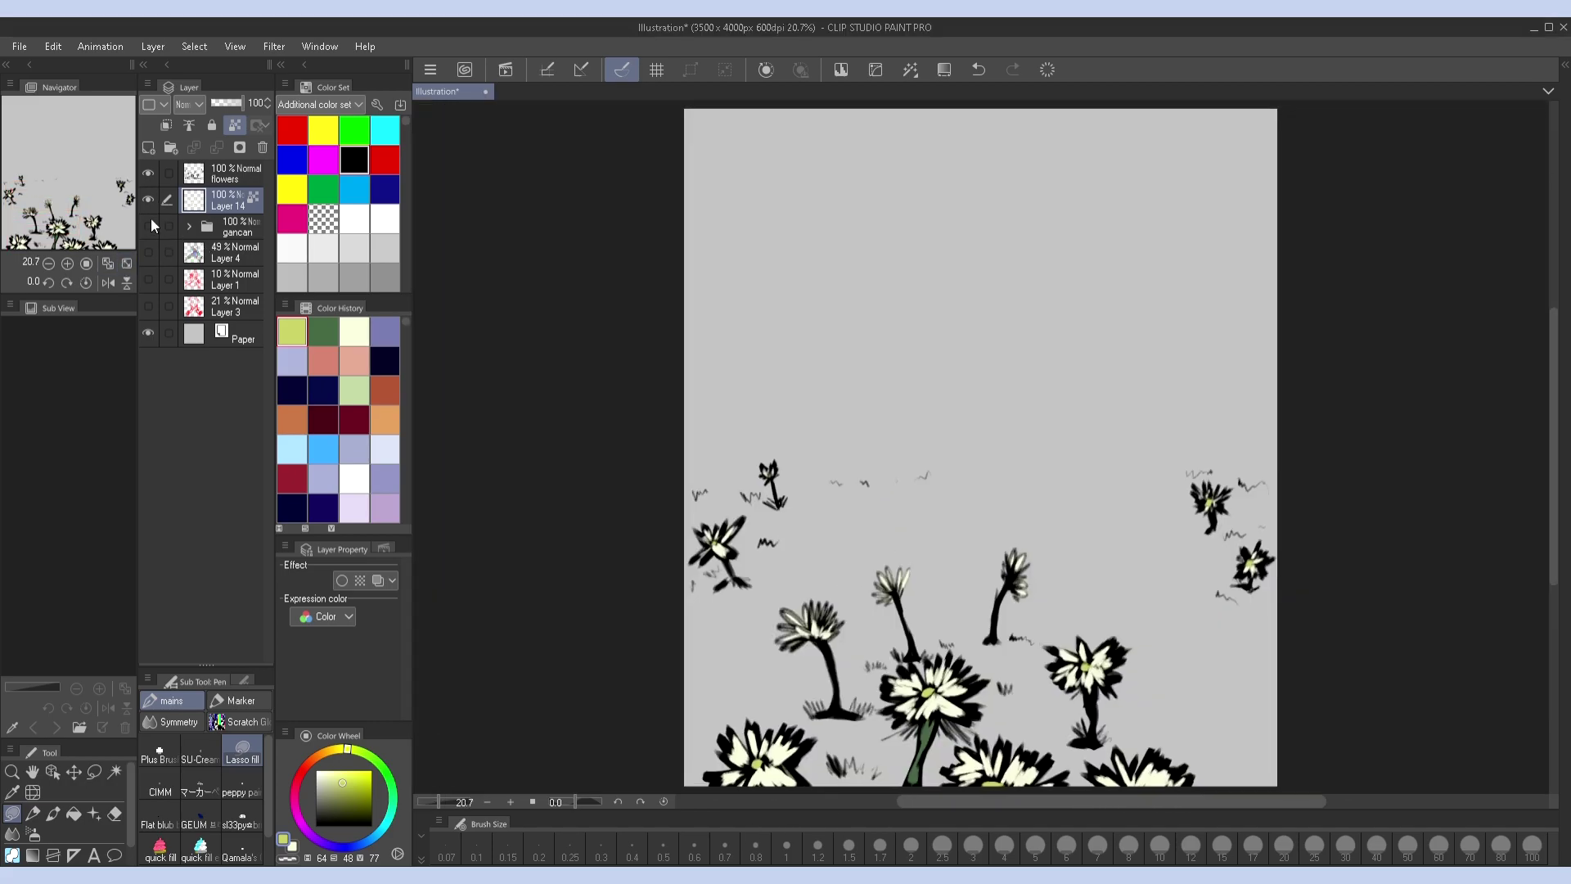
key("ctrl+shift+n")
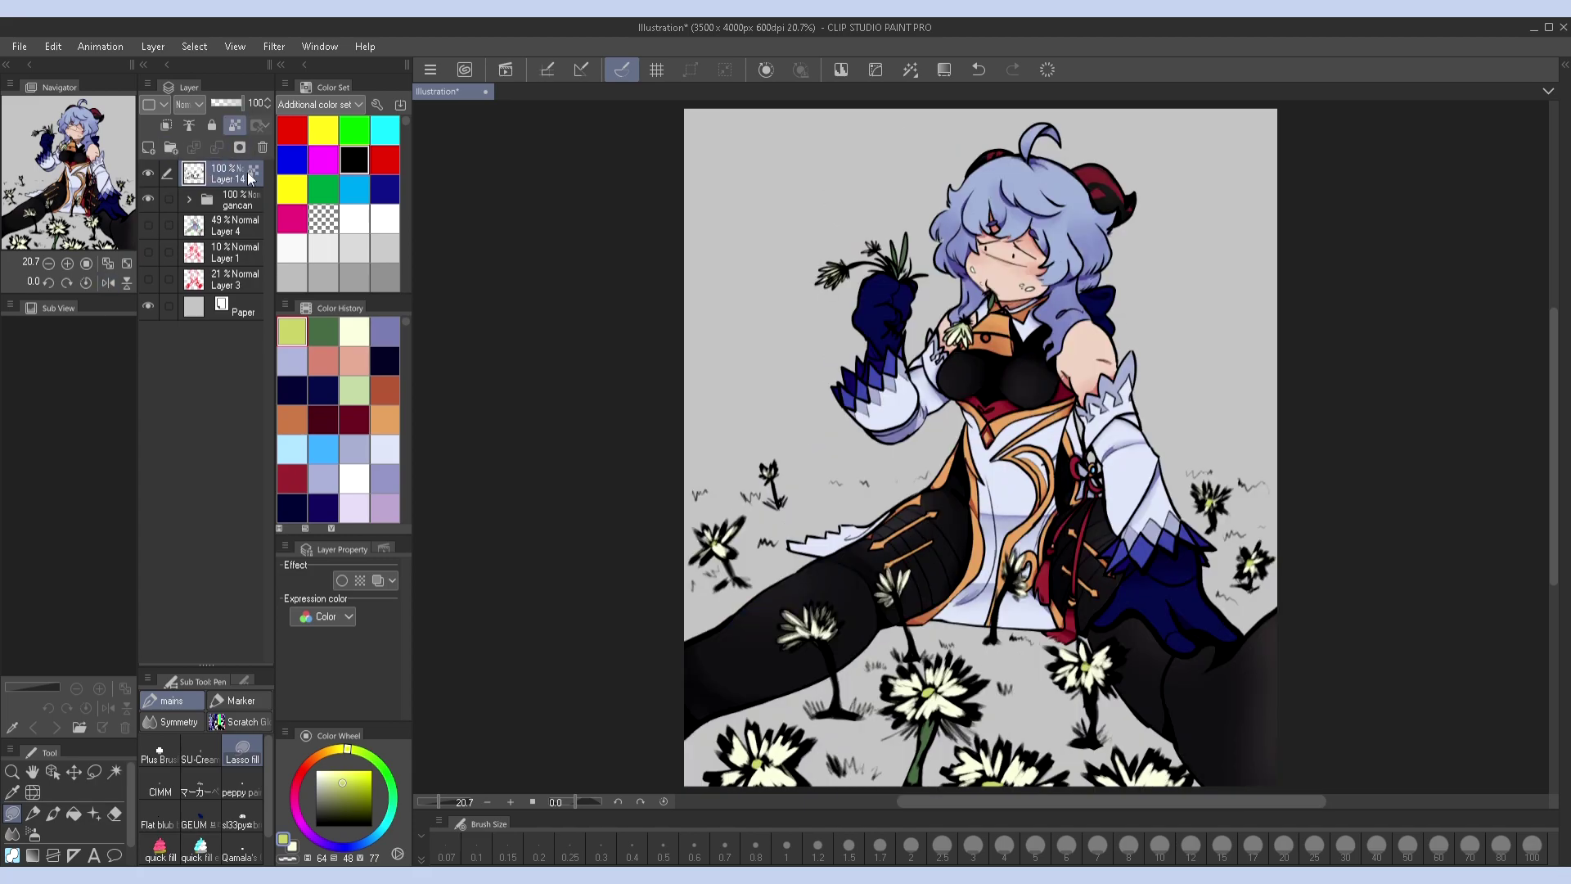
key("ctrl+e")
Fill a new layer beneath the gancan folder bright green and draw a blue gradient fading down from the top on another layer
left_click(384, 782)
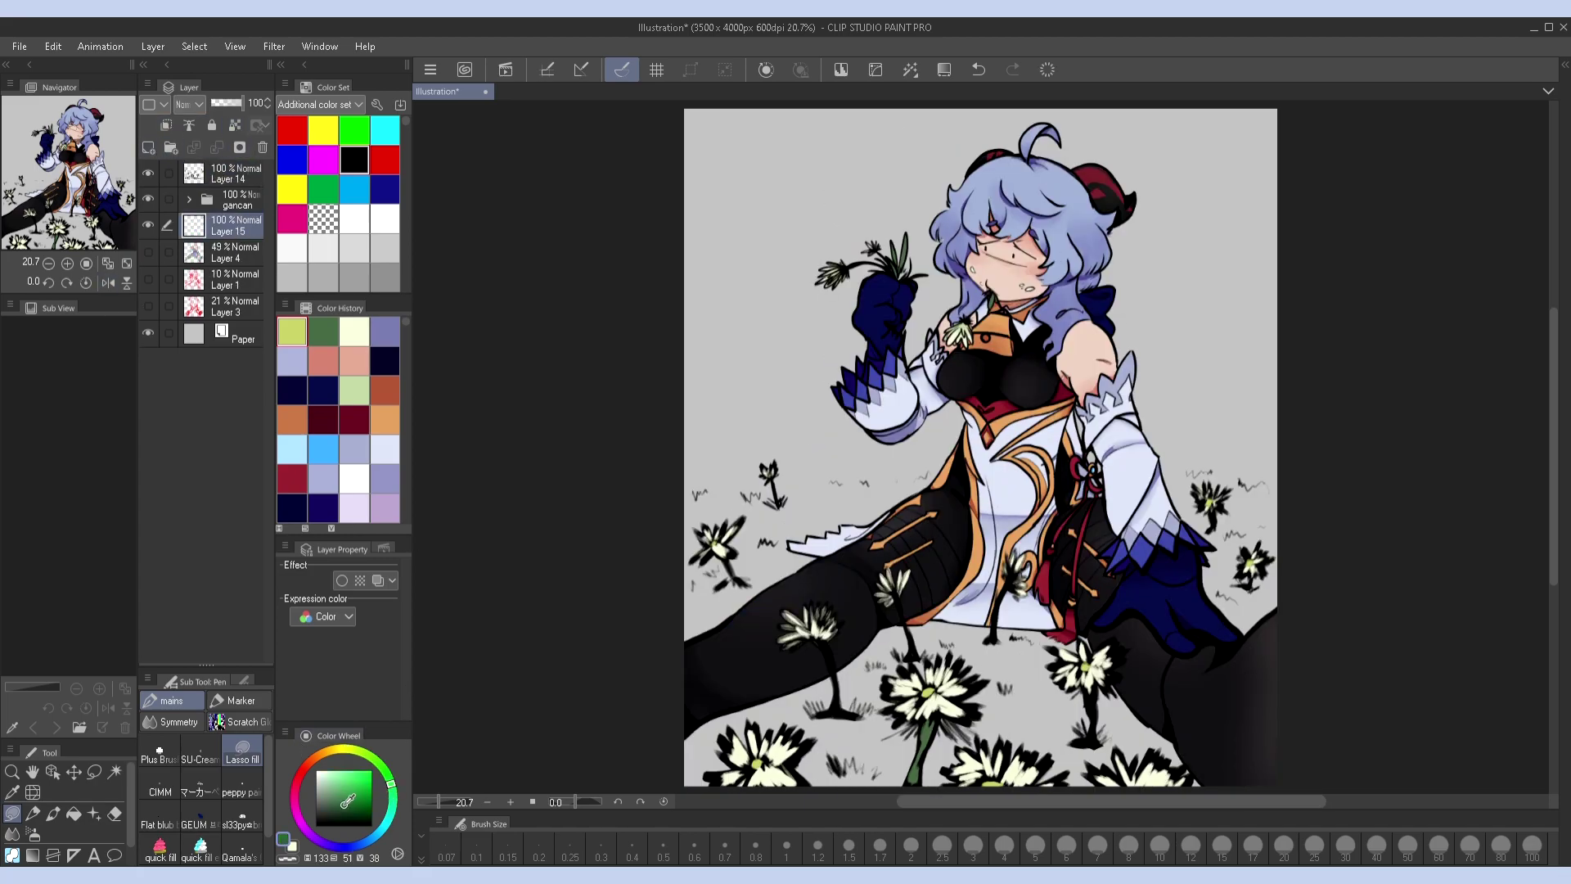
key("alt+BackSpace")
key("ctrl+shift+n")
left_click(368, 846)
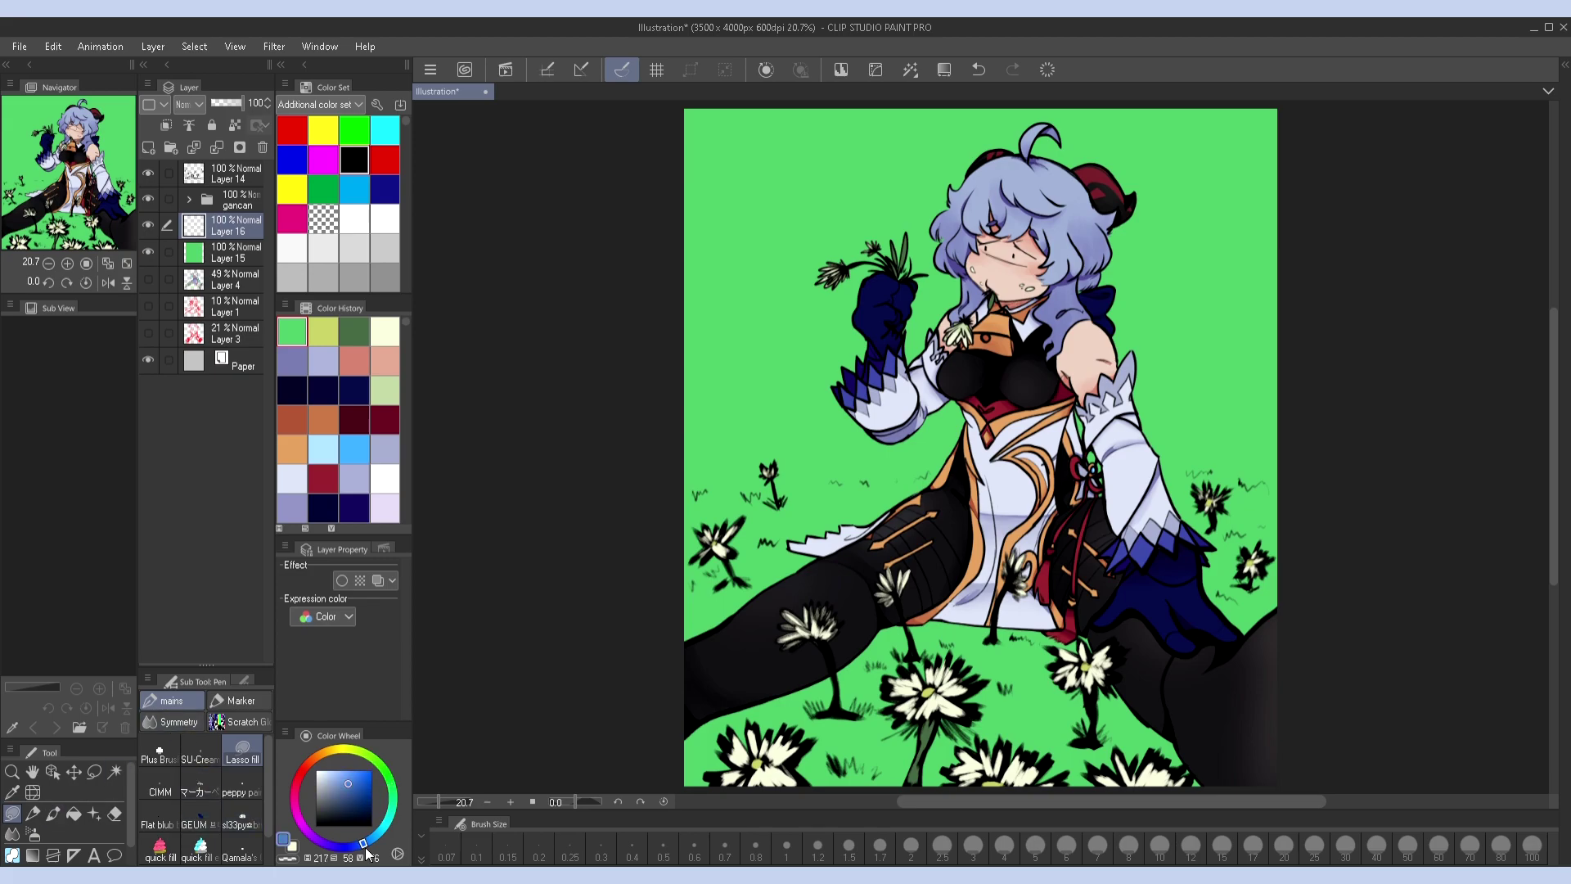
left_click(349, 785)
left_click(33, 855)
mouse_move(990, 114)
left_mouse_down()
mouse_move(1011, 509)
mouse_move(990, 618)
left_mouse_up()
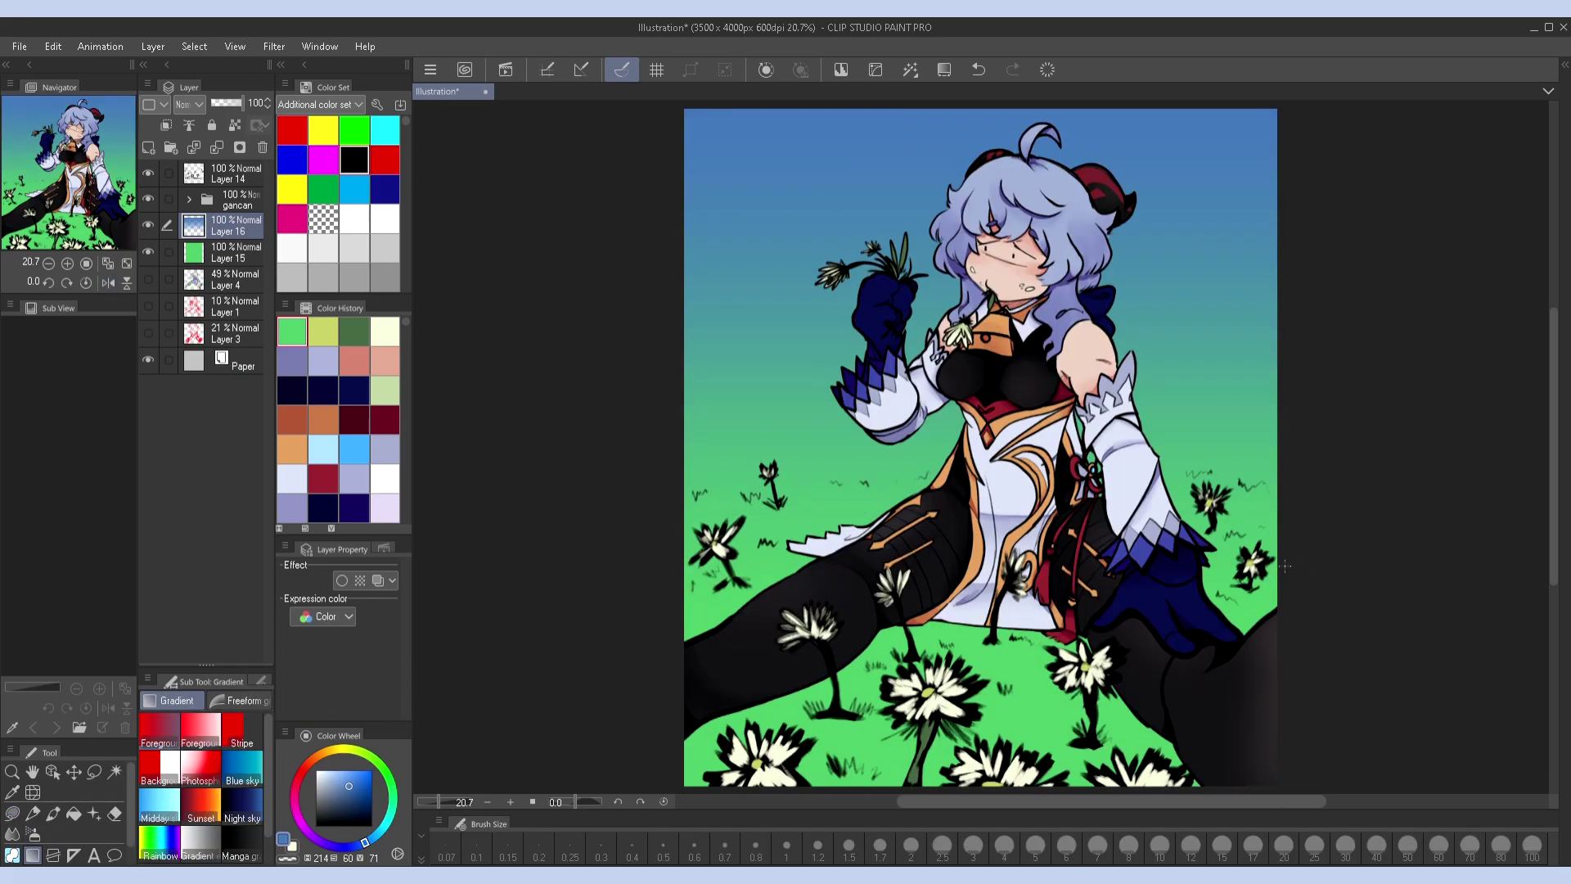
Merge the blue gradient into the green background layer and recolor the result deep navy
key("ctrl+e")
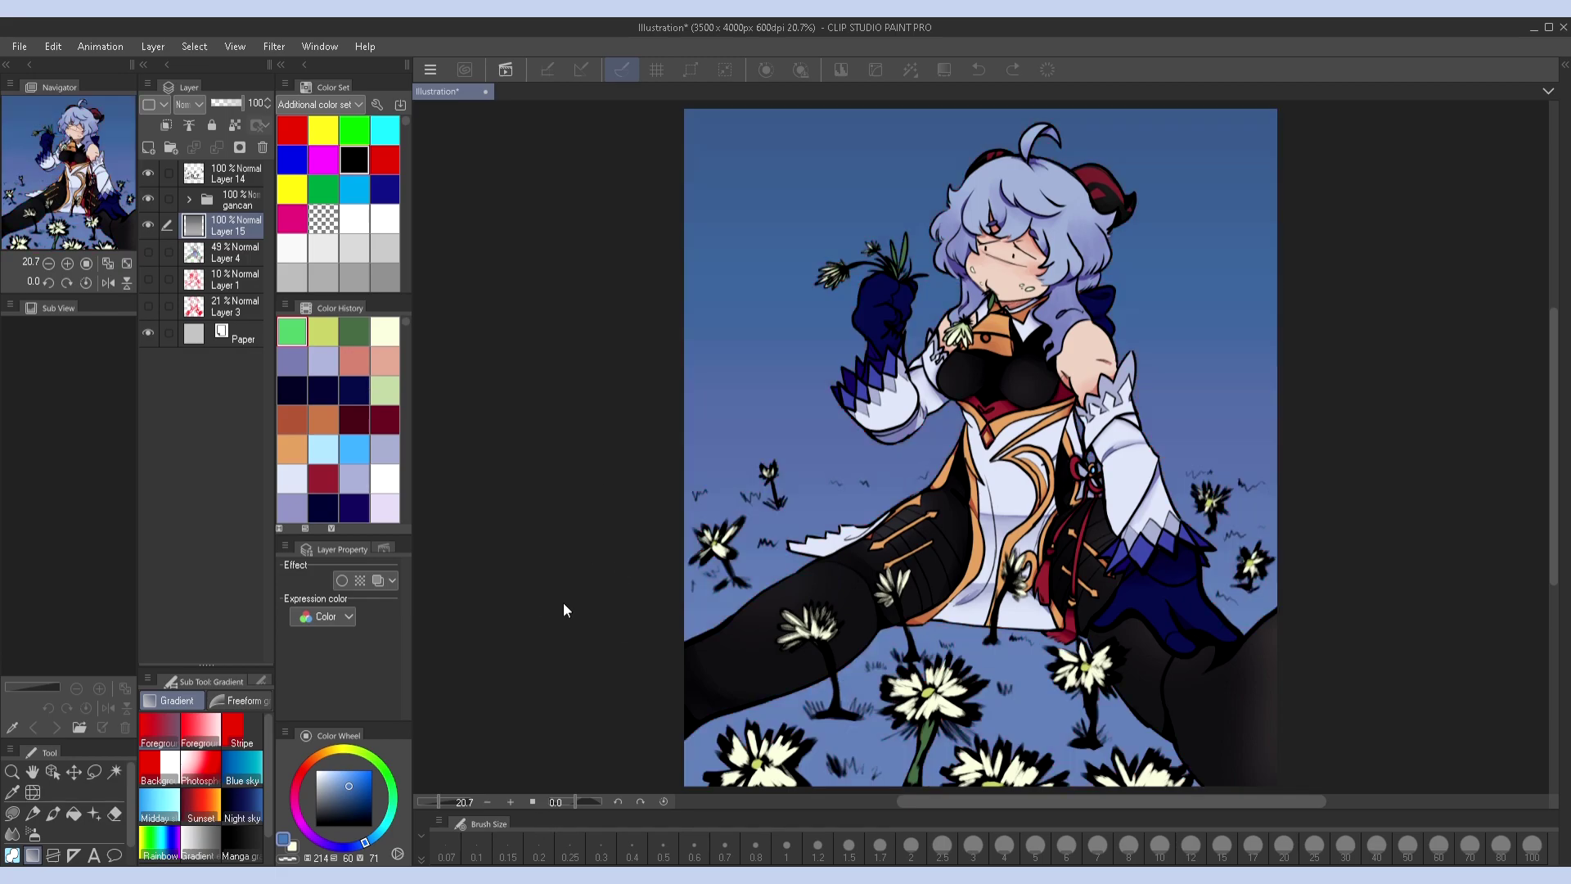
left_click_drag(558, 563, 558, 712)
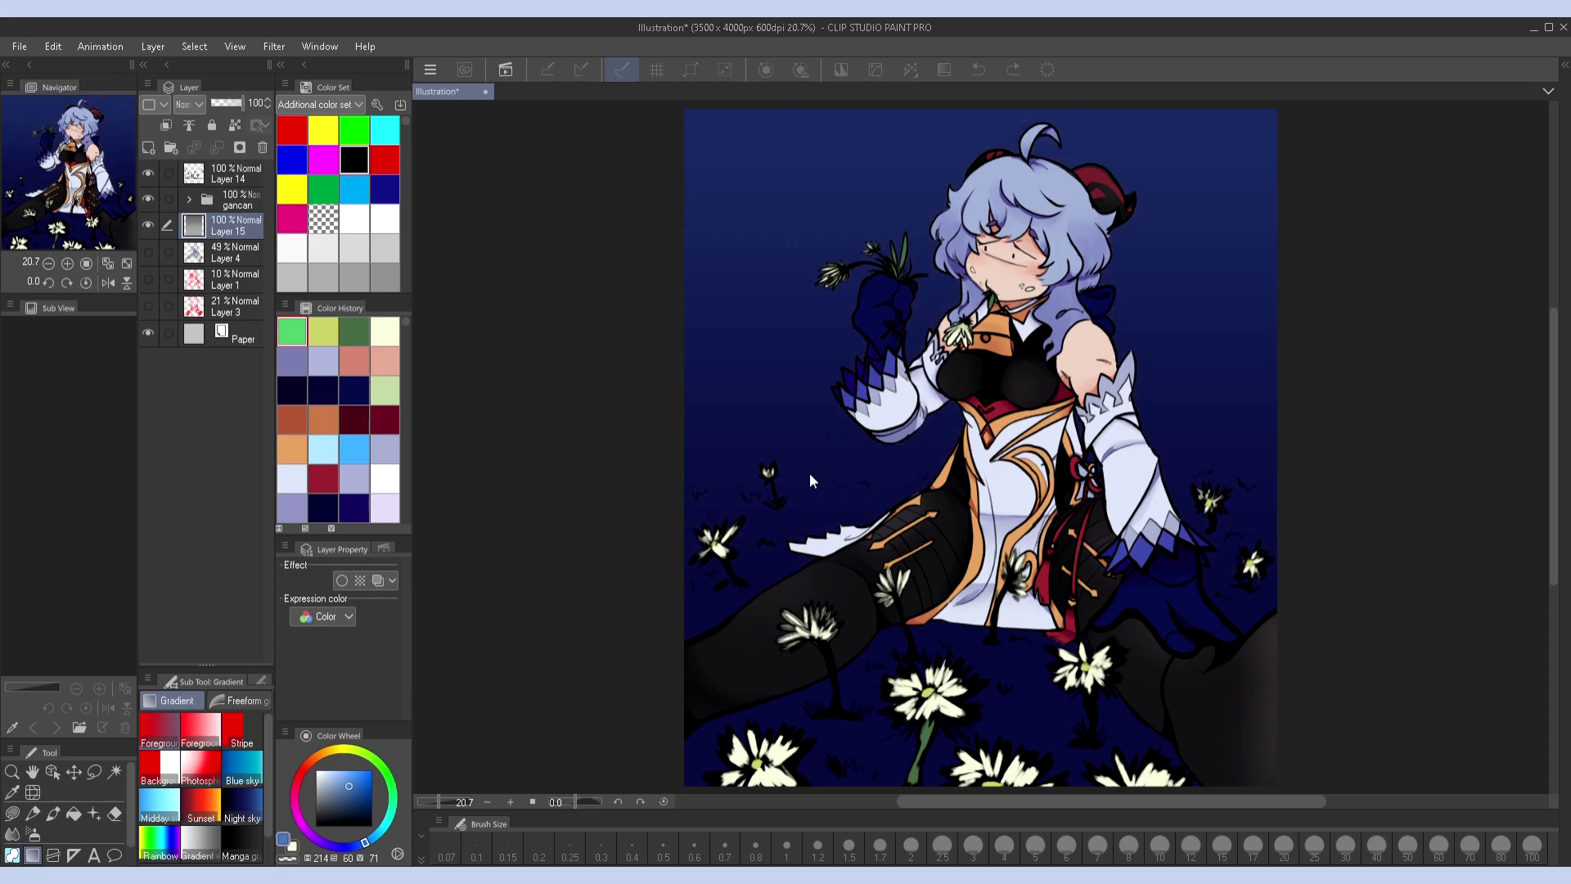
On a new layer clipped to the navy background, draw a dark green gradient rising from the canvas's bottom edge
left_click(148, 147)
left_click(166, 125)
left_click(354, 331)
left_click_drag(983, 765, 983, 215)
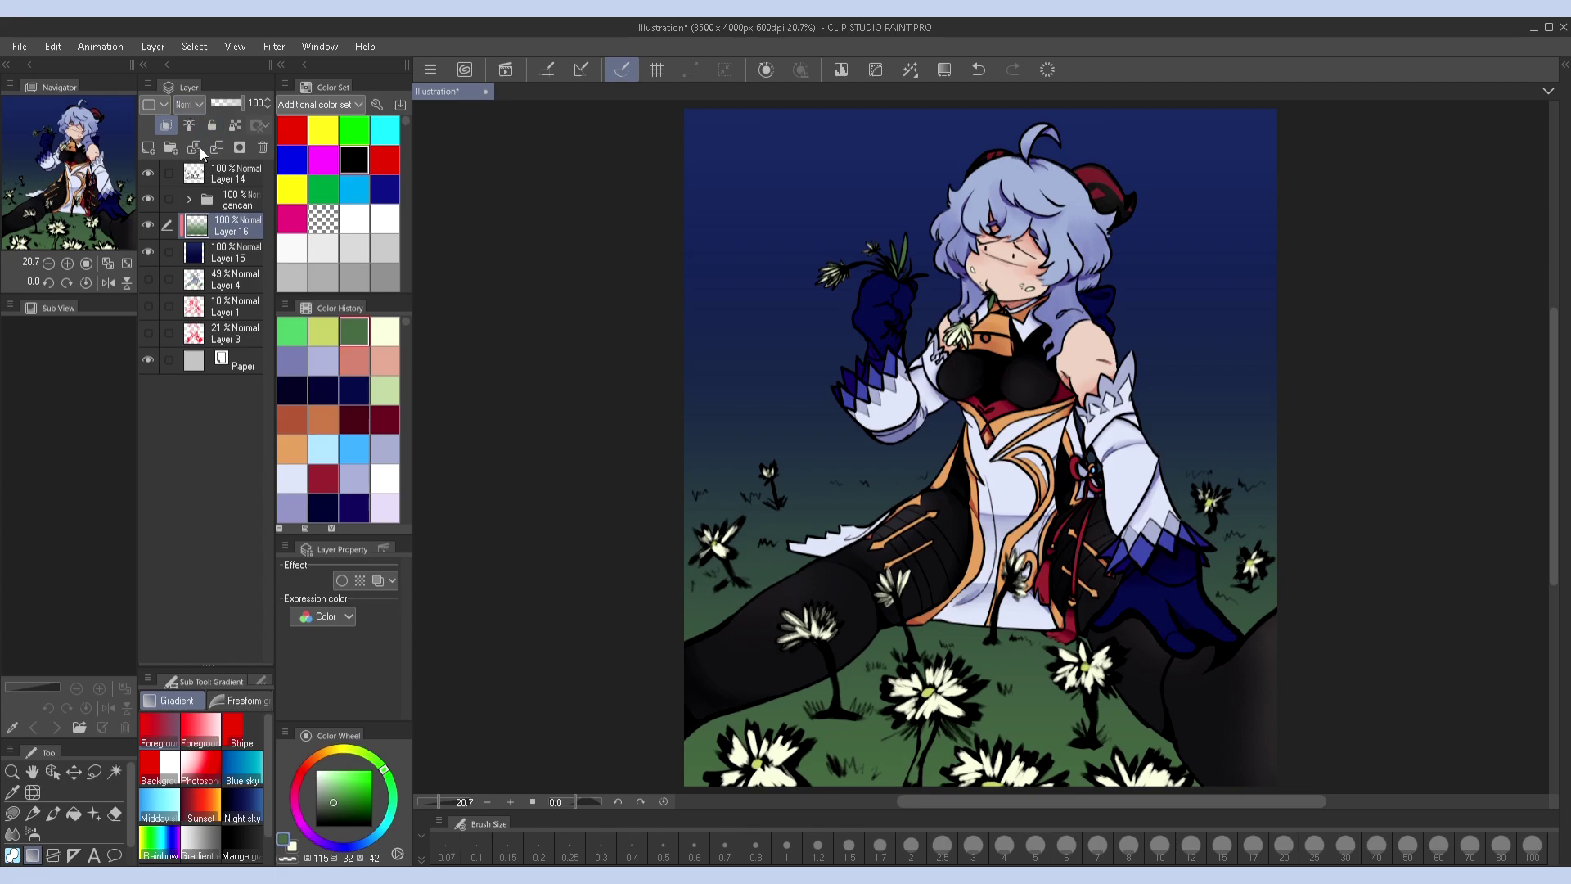
Add a brighter green gradient over the ground from the bottom edge and merge it into the dark green gradient layer
key("shift+alt+m")
key("shift+alt+n")
left_click(193, 147)
left_click_drag(983, 751, 983, 523)
key("h")
key("h")
key("ctrl+e")
key("ctrl+t")
left_click(956, 781)
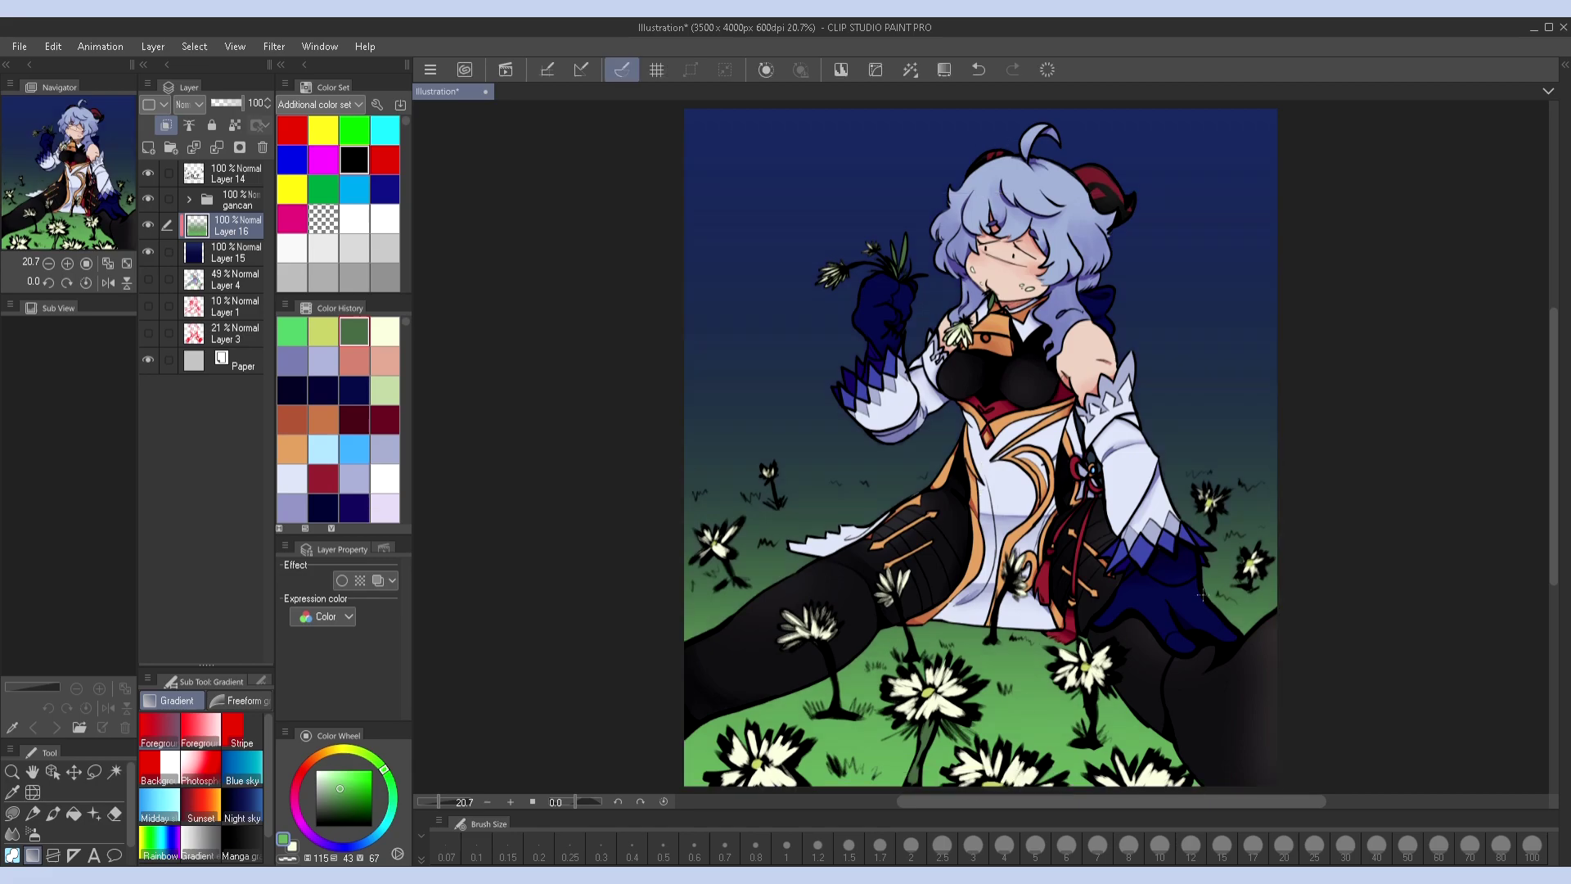
Draw a gradient from blue at the bottom to black at the top on a new clipped layer below the green gradient
key("ctrl+z")
key("ctrl+z")
left_click_drag(990, 622, 990, 111)
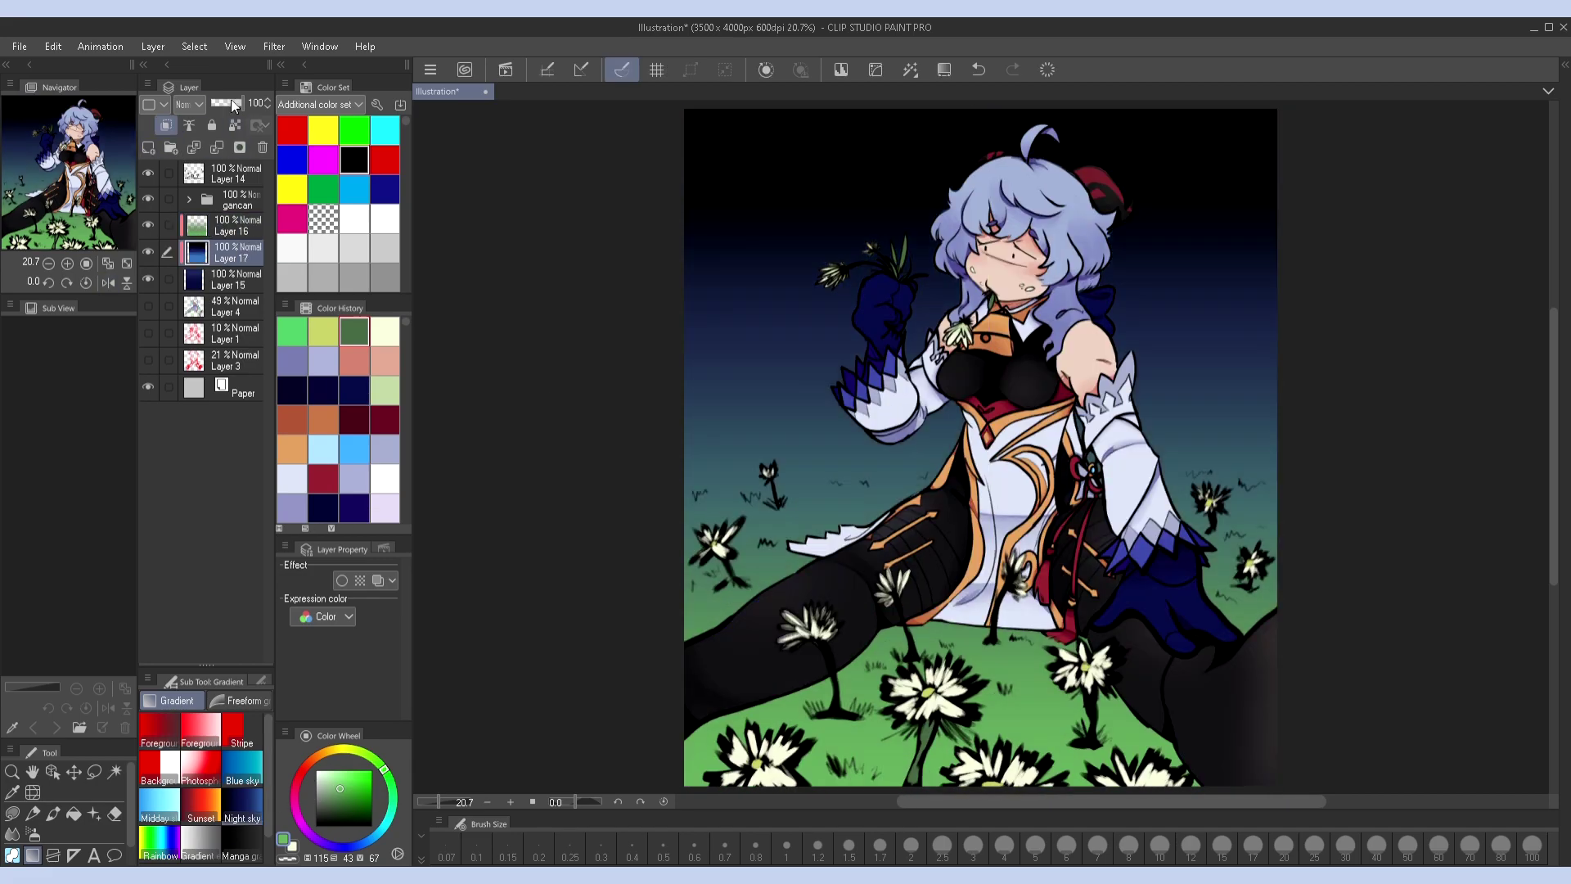
Set the black-to-blue gradient layer to Overlay blending at 50% opacity
left_click(186, 104)
left_click(258, 102)
type("50")
key("Return")
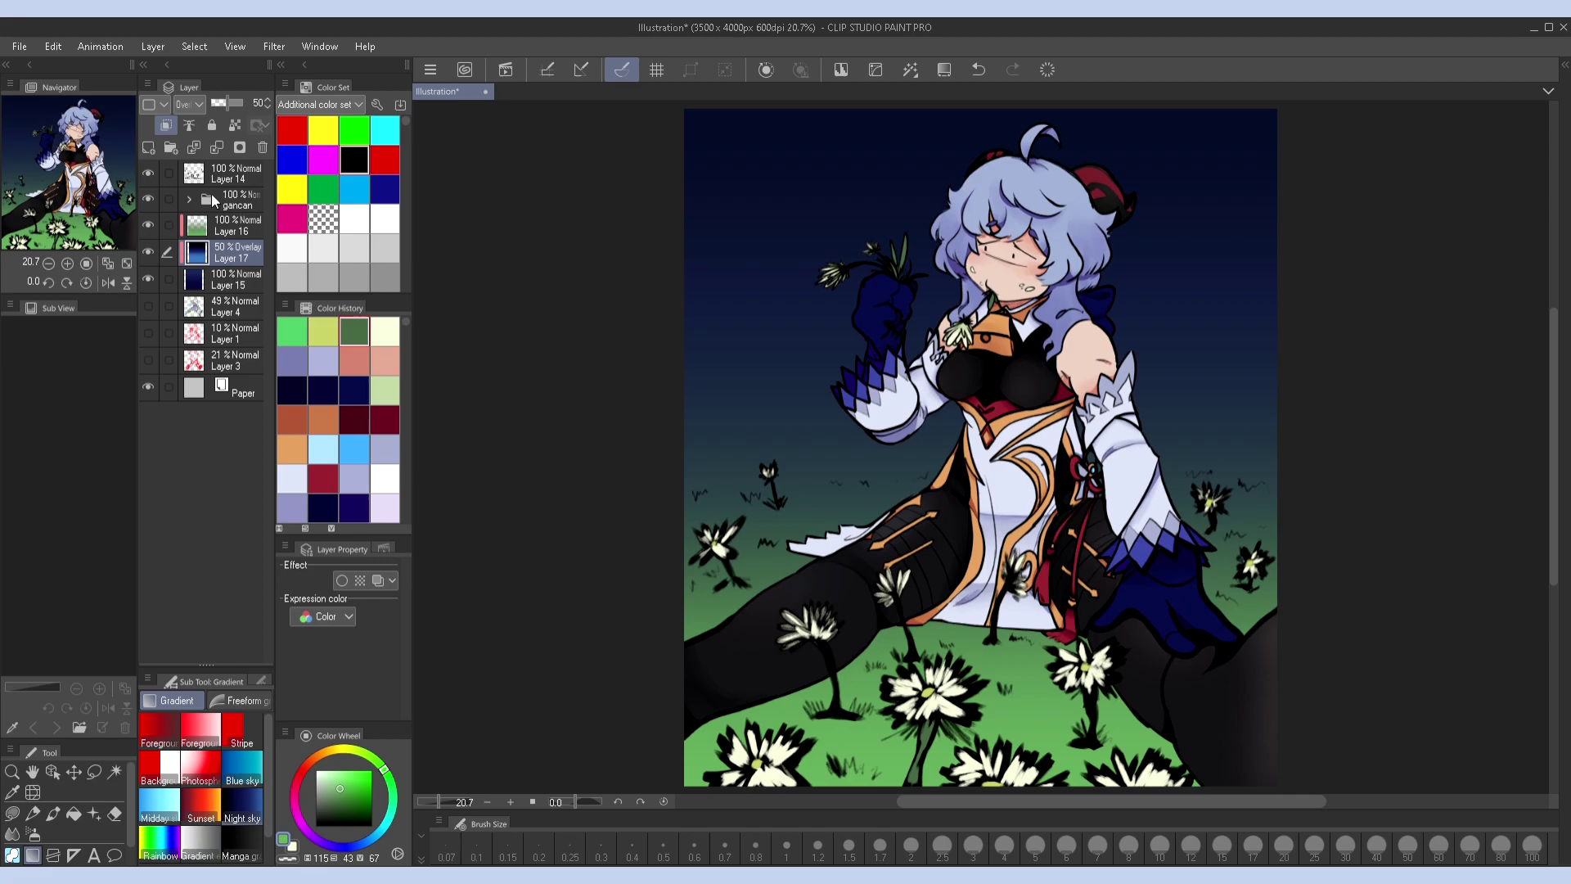
Merge the overlay gradient and the green gradient layer down into the navy background layer
left_click(260, 148)
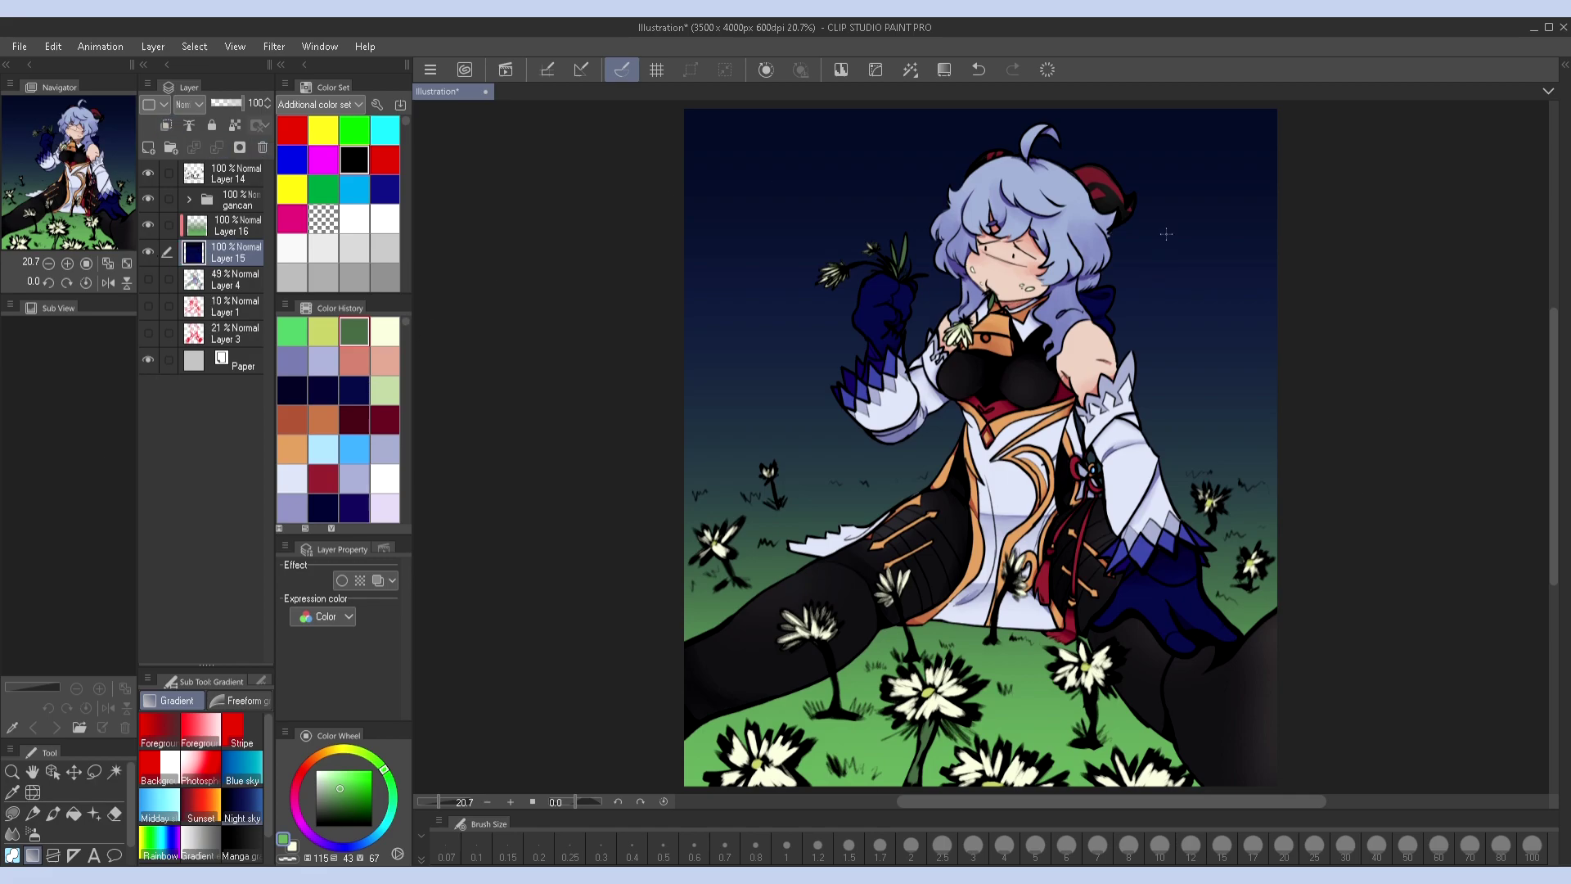
scroll(1166, 234, "up", 5)
left_click(127, 263)
left_click(233, 225)
key("ctrl+e")
On a new layer above the background, paint black shadows on the grass around the seated character with the Soft airbrush
left_click(148, 147)
left_click(33, 833)
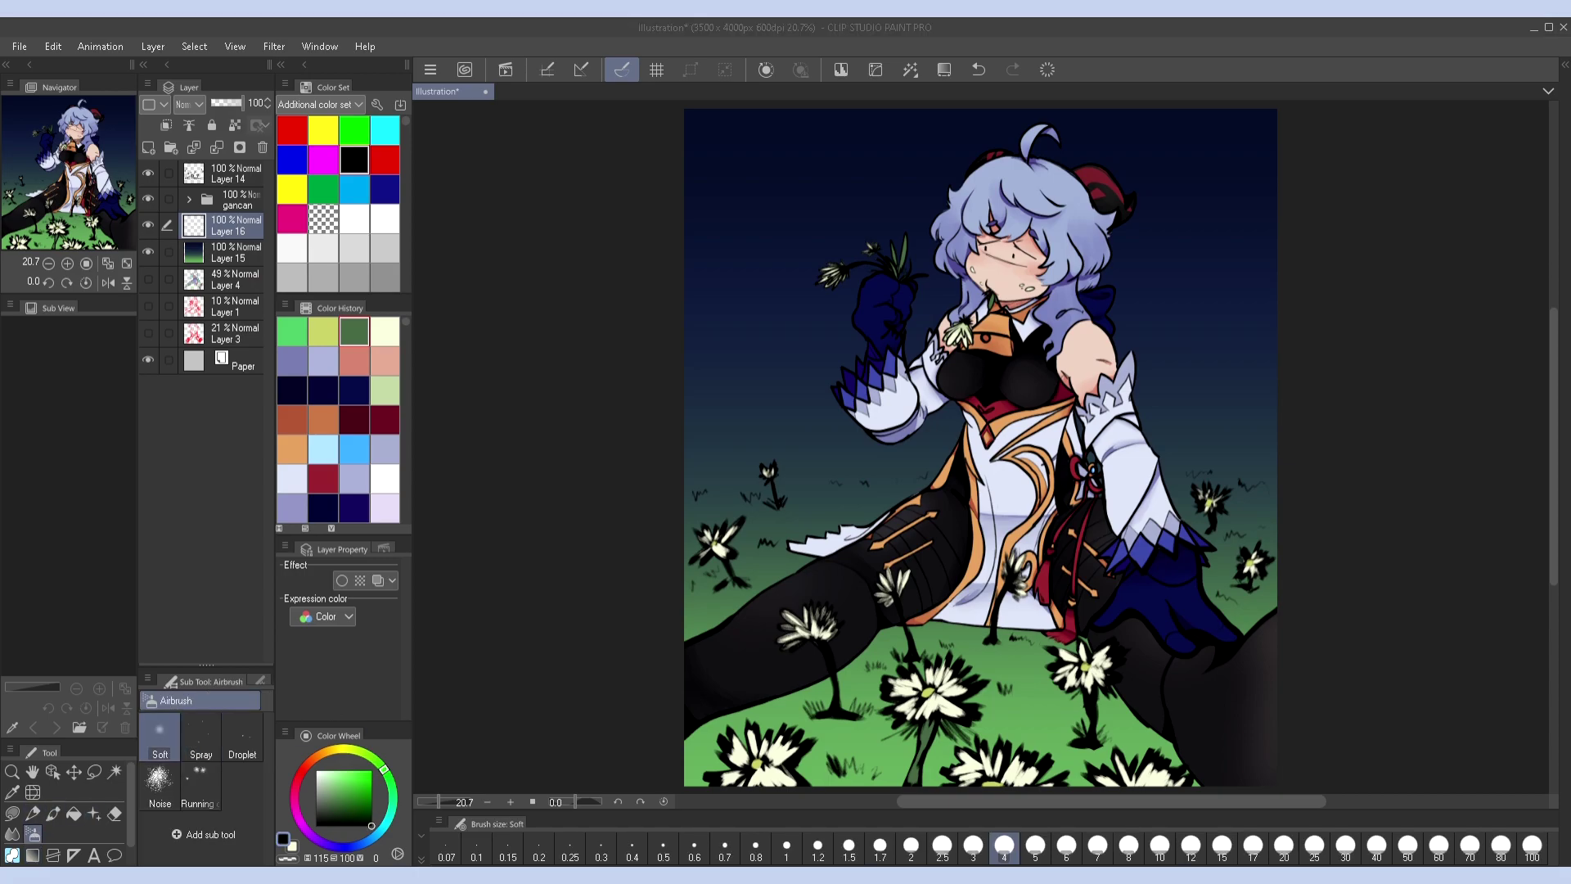
mouse_move(916, 569)
left_mouse_down()
mouse_move(838, 570)
mouse_move(896, 558)
left_mouse_up()
mouse_move(737, 622)
left_mouse_down()
mouse_move(962, 647)
mouse_move(1179, 737)
left_mouse_up()
key("h")
key("h")
key("bracketleft")
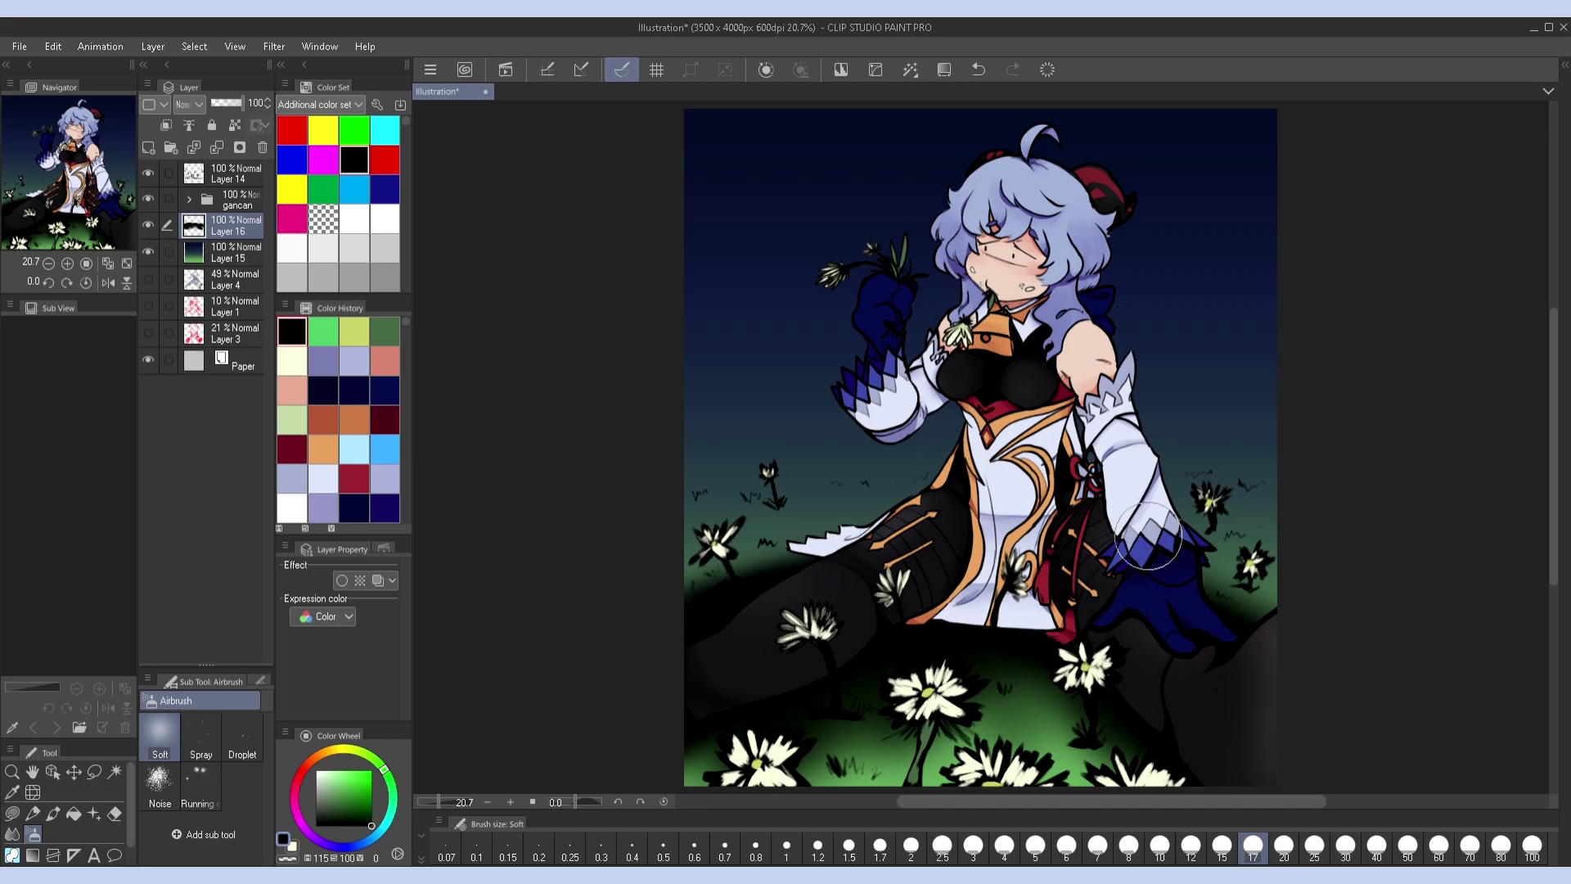
Lower the grass shadow layer's opacity to 50% and create a new layer above it
key("h")
key("h")
key("ctrl+shift+n")
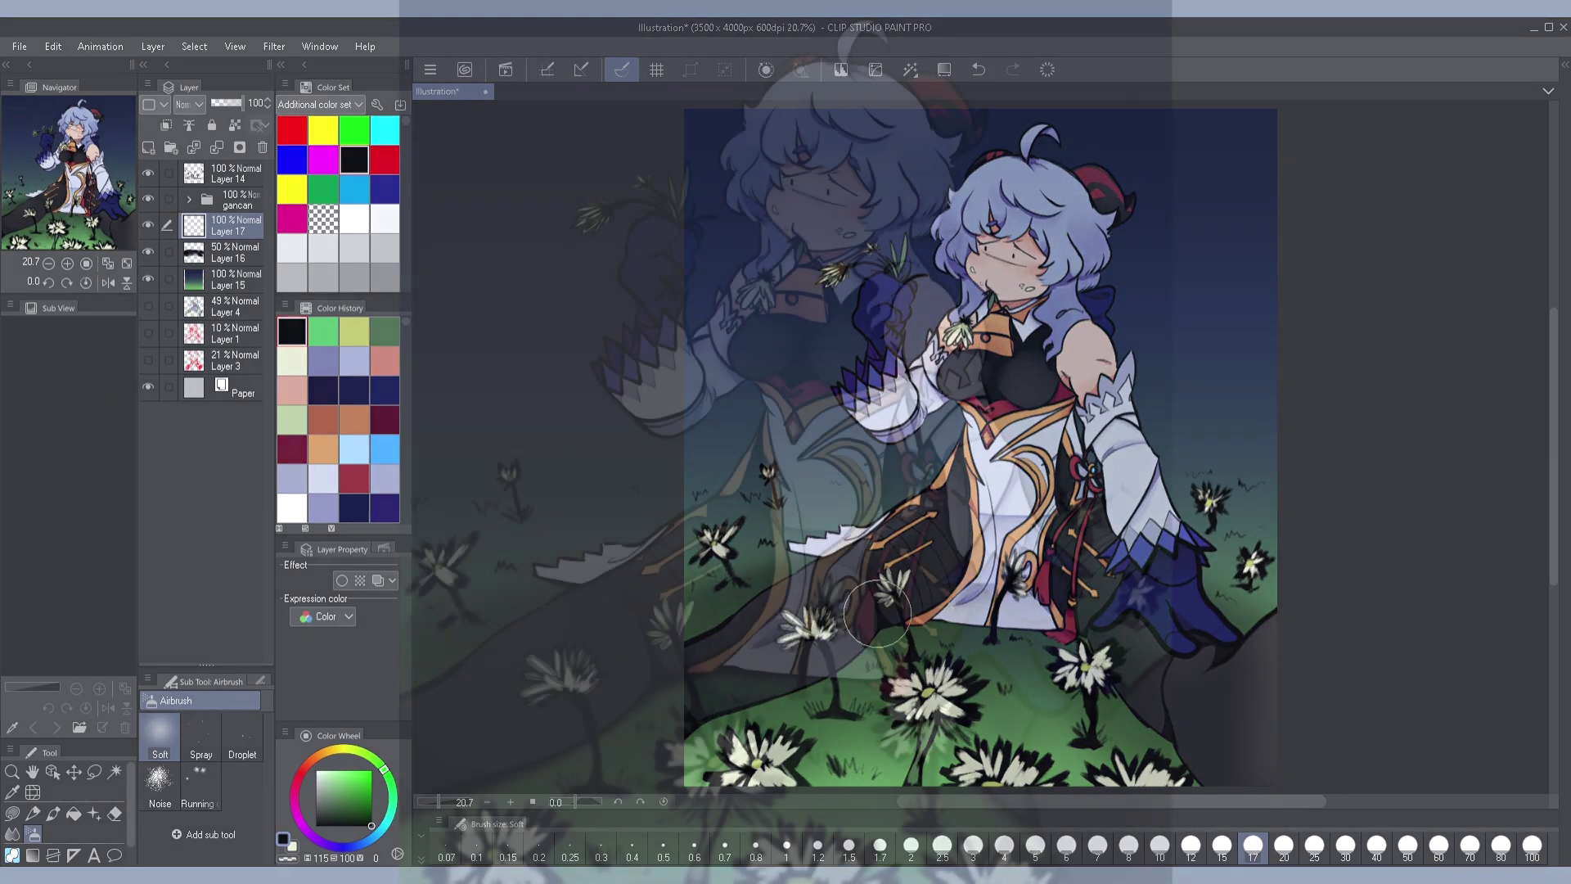